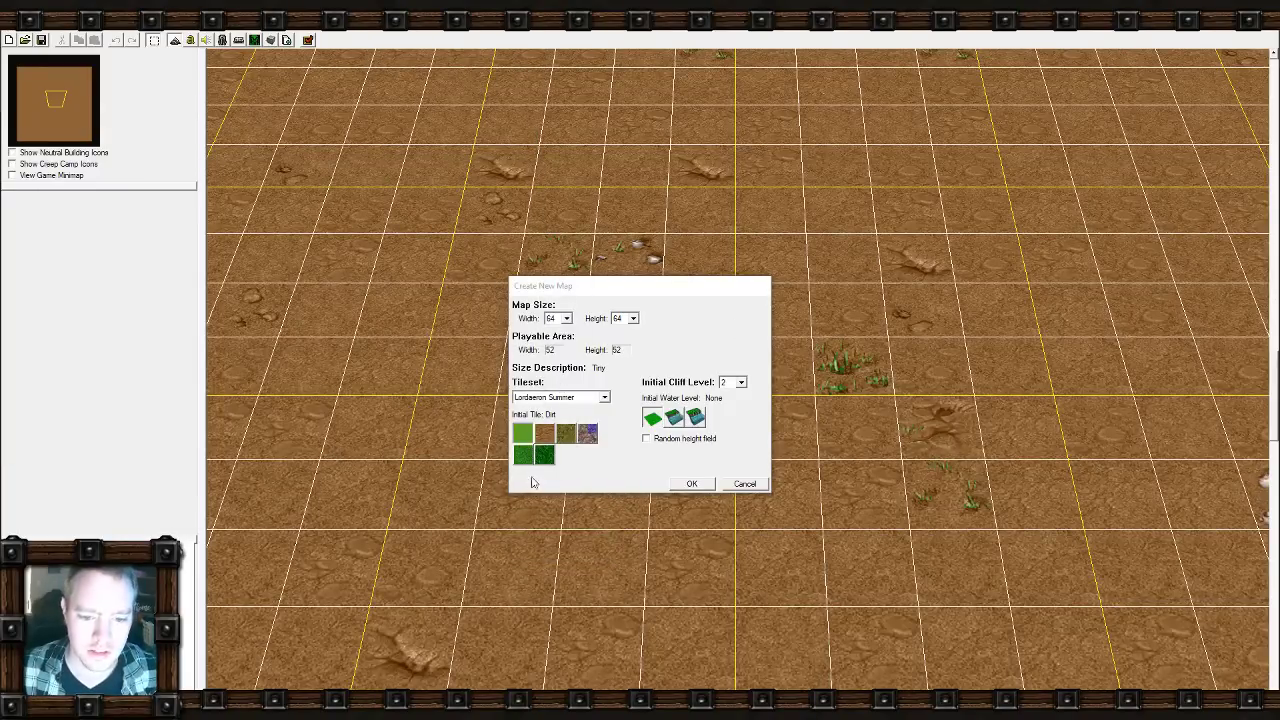
# Create a new map with the Village tileset, Thick Grass as the initial tile, and a raised initial cliff level.
pyautogui.click(548, 397)
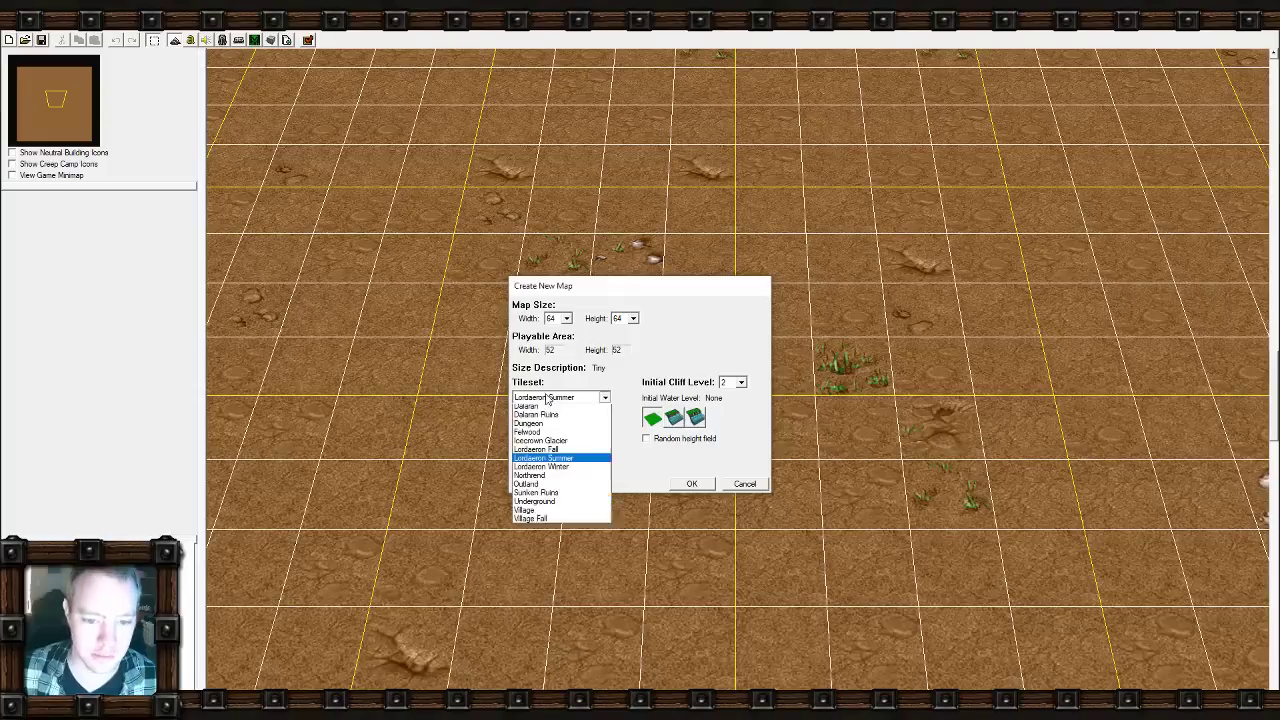
pyautogui.click(545, 549)
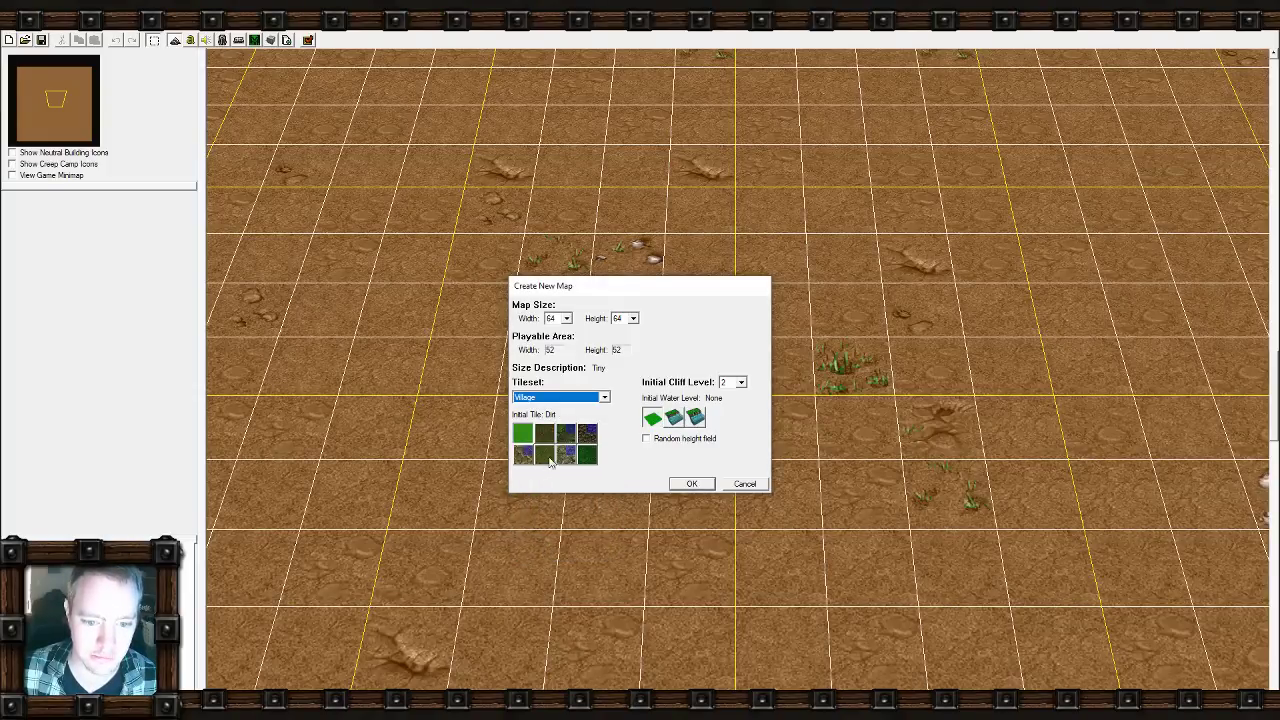
pyautogui.click(587, 455)
pyautogui.click(741, 383)
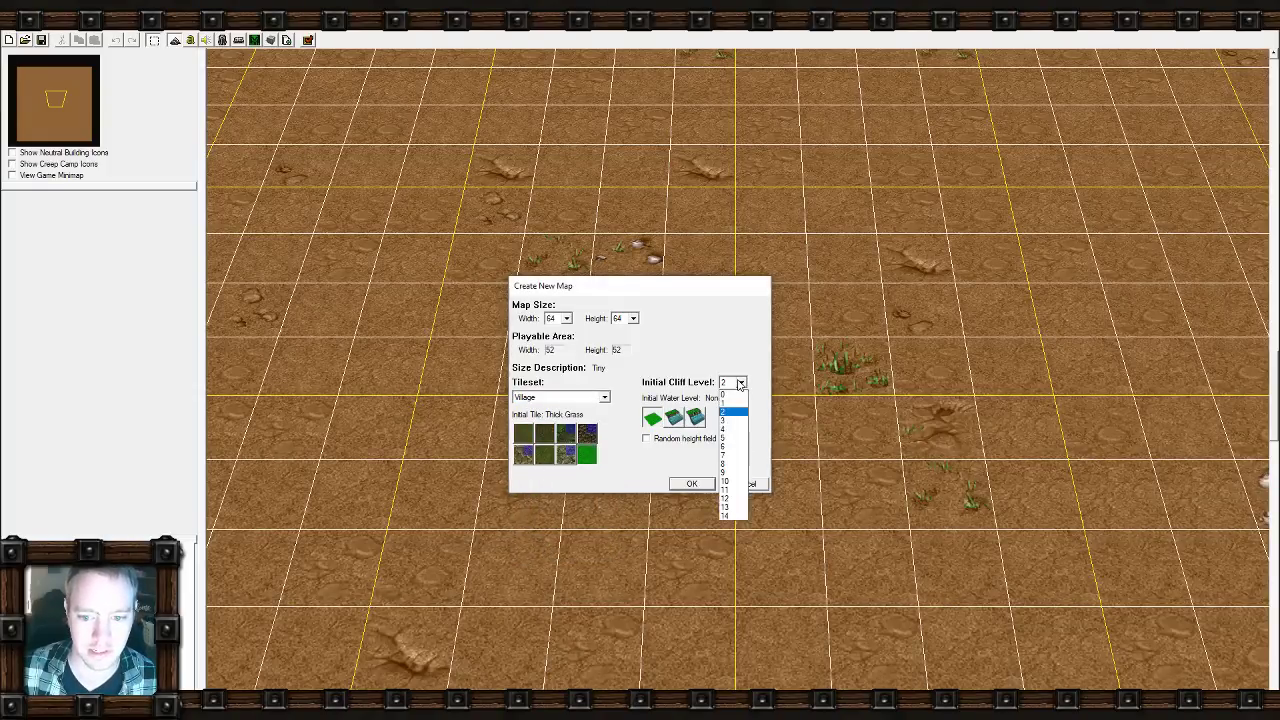
pyautogui.click(736, 442)
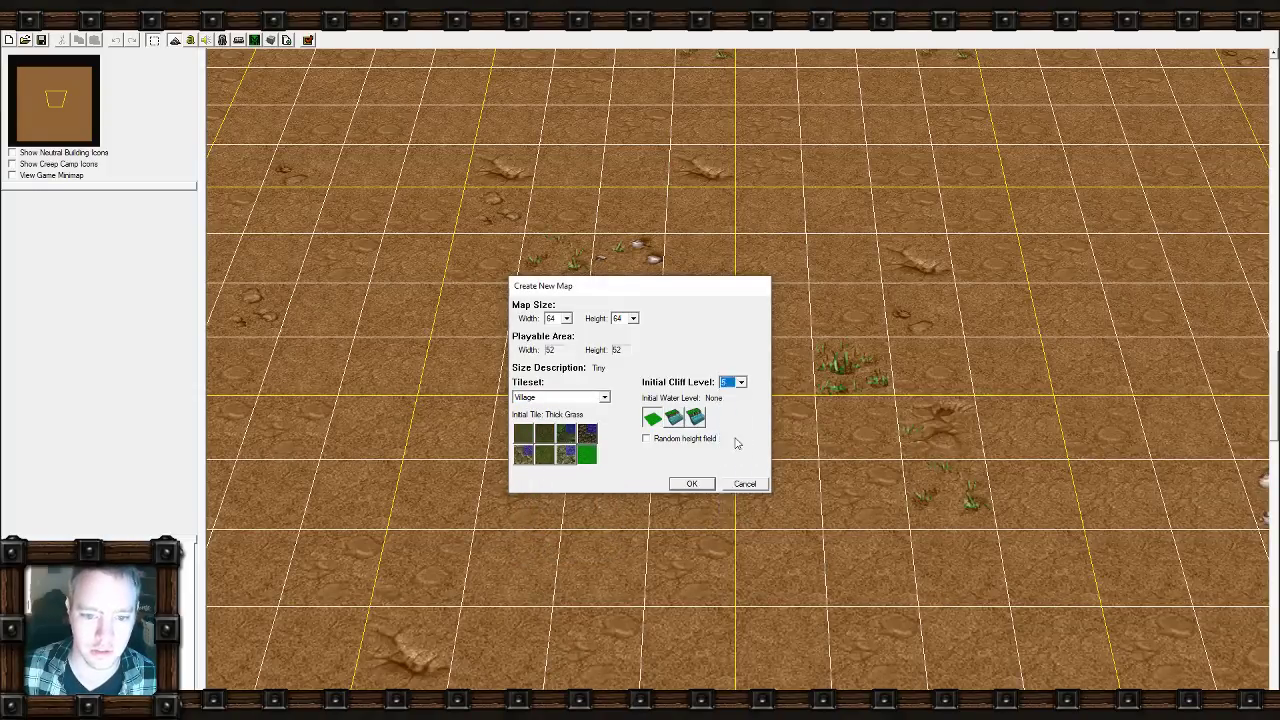
pyautogui.click(693, 484)
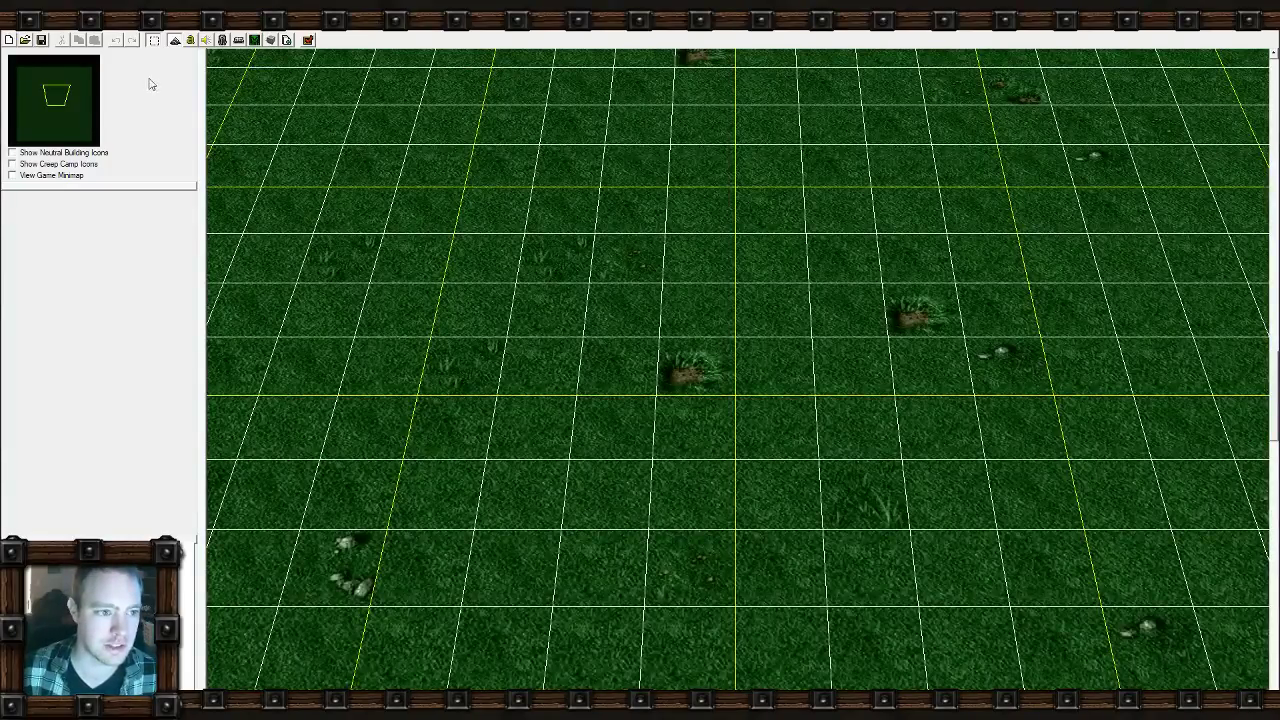
# Hide the grid lines over the terrain.
pyautogui.click(108, 24)
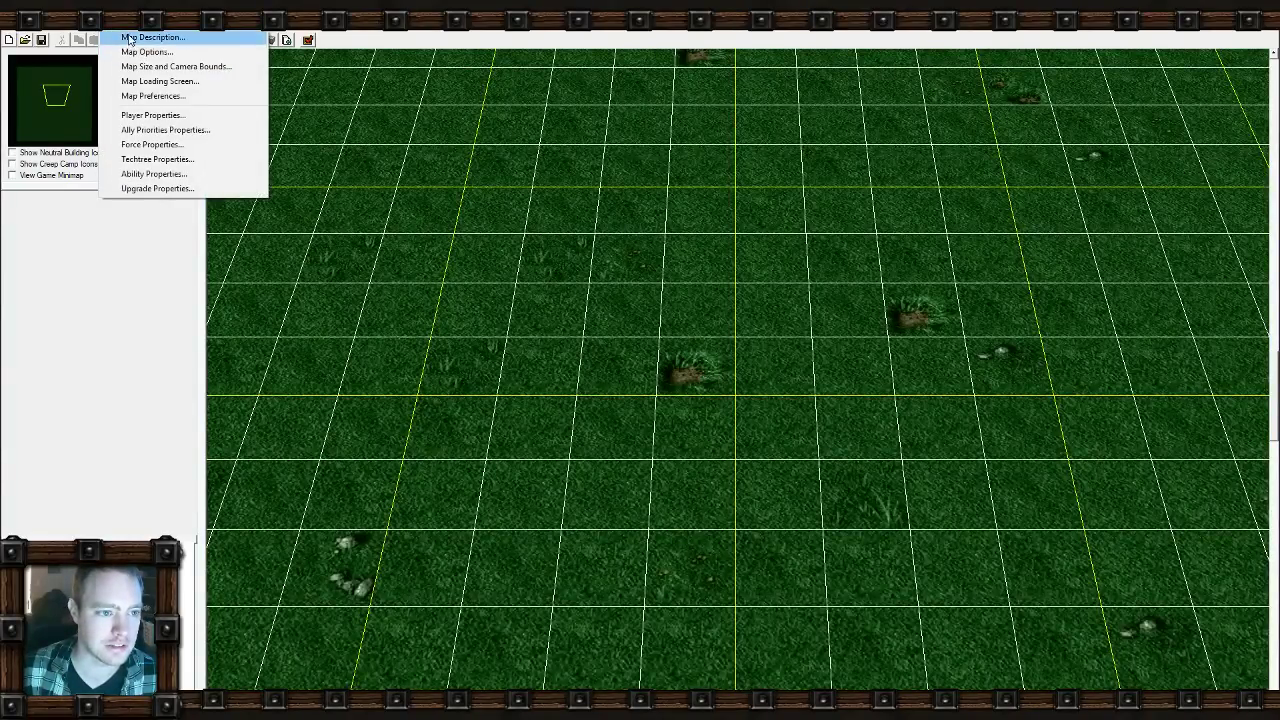
pyautogui.click(148, 25)
pyautogui.press('g')
pyautogui.press('g')
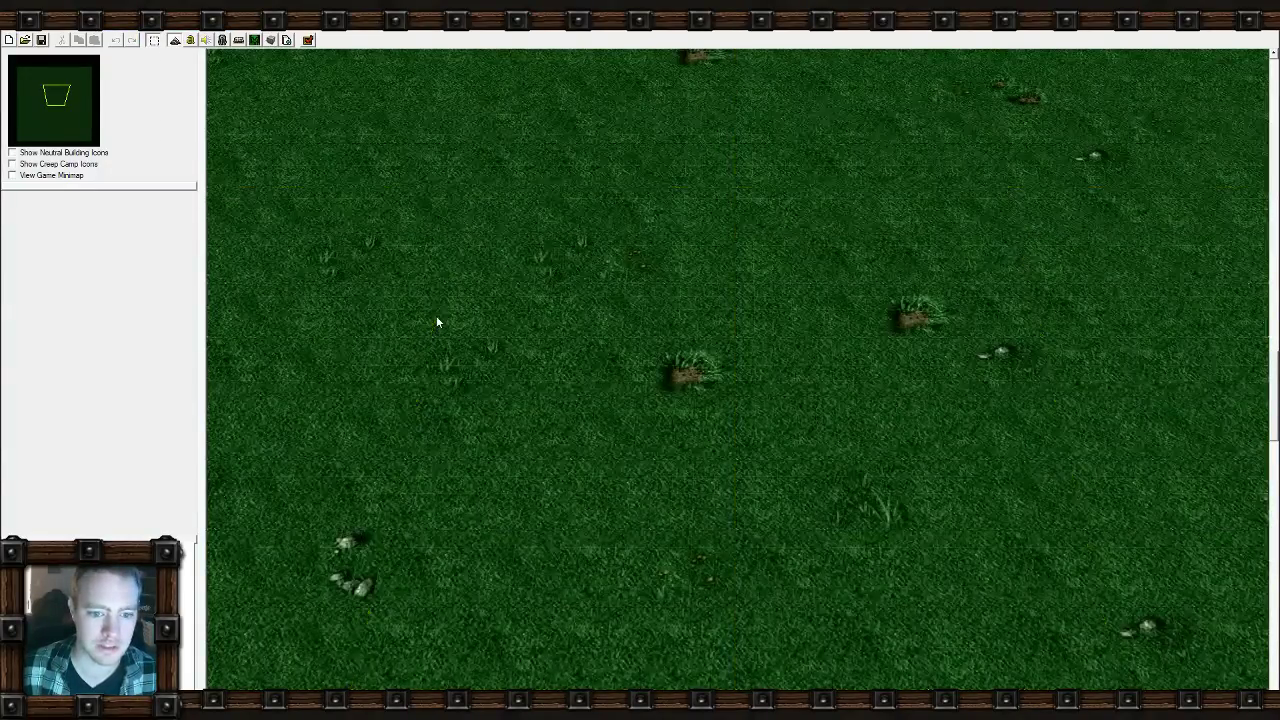
pyautogui.scroll(-2, 461, 362)
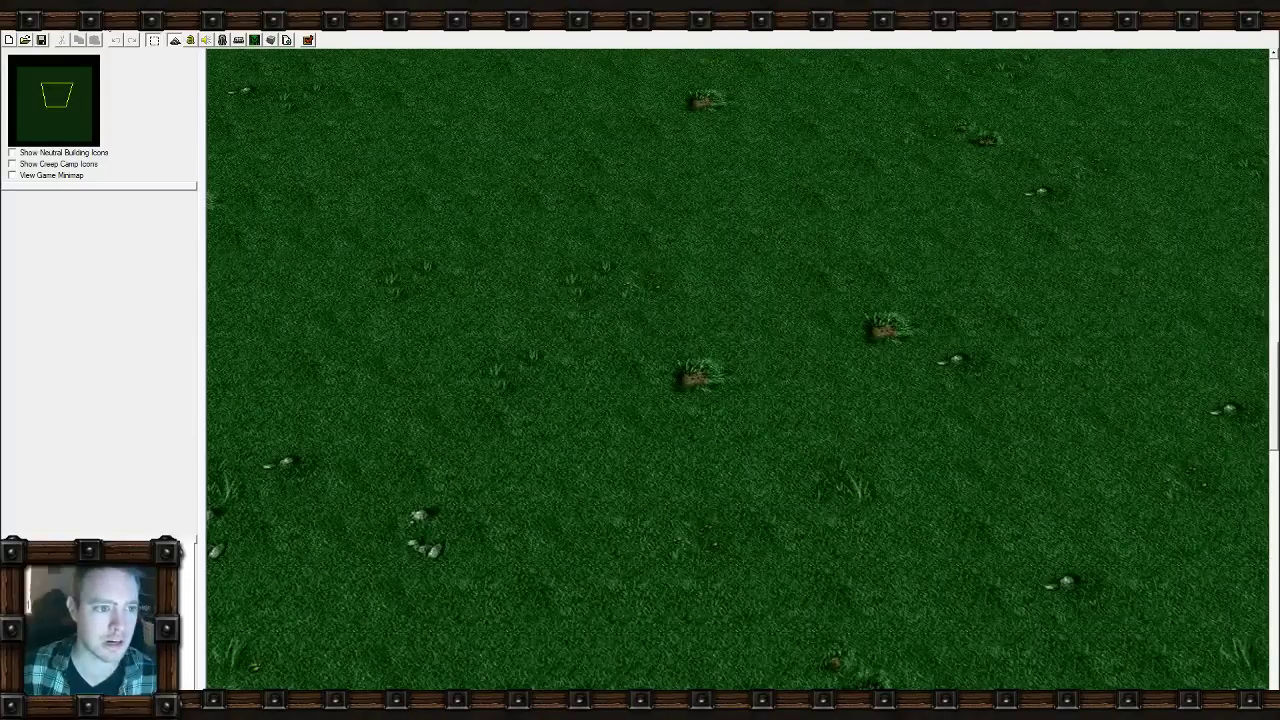
pyautogui.click(110, 24)
pyautogui.click(130, 38)
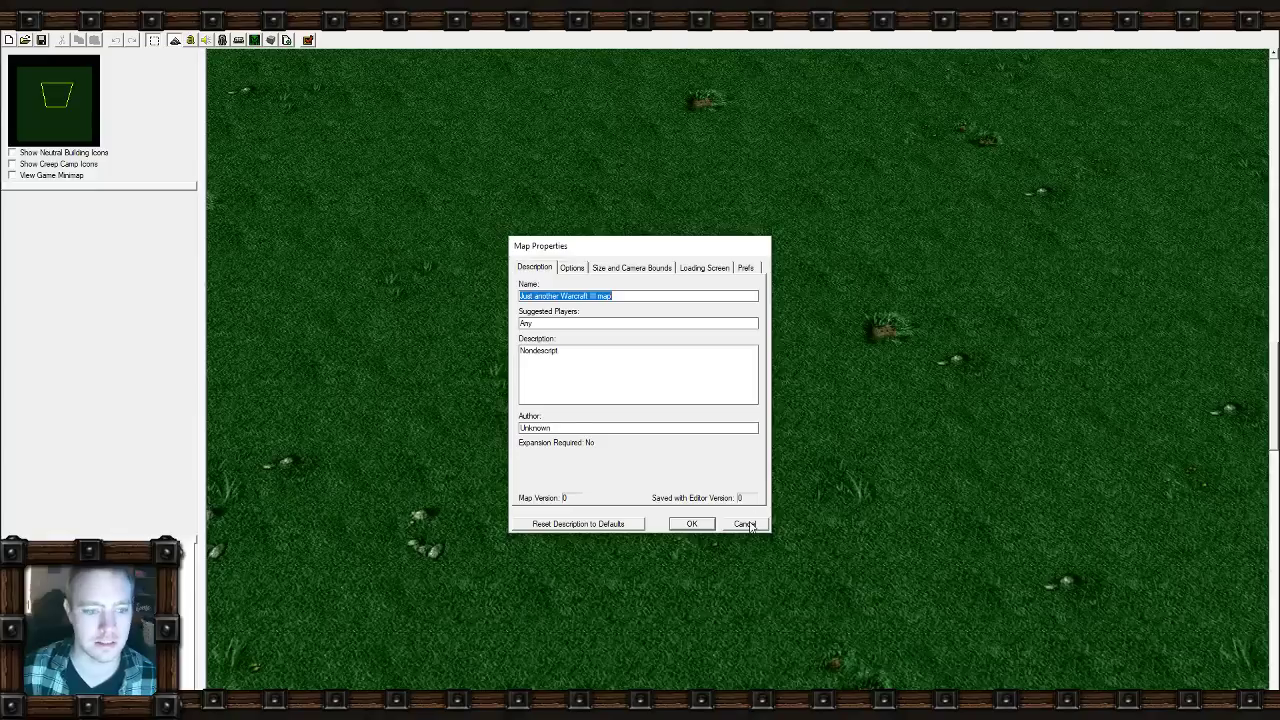
pyautogui.click(752, 524)
# Enable Modify Map Bounds in the map's size properties and move the southern map bound up to -2048, for a full size of 64 x 48.
pyautogui.click(117, 30)
pyautogui.click(134, 51)
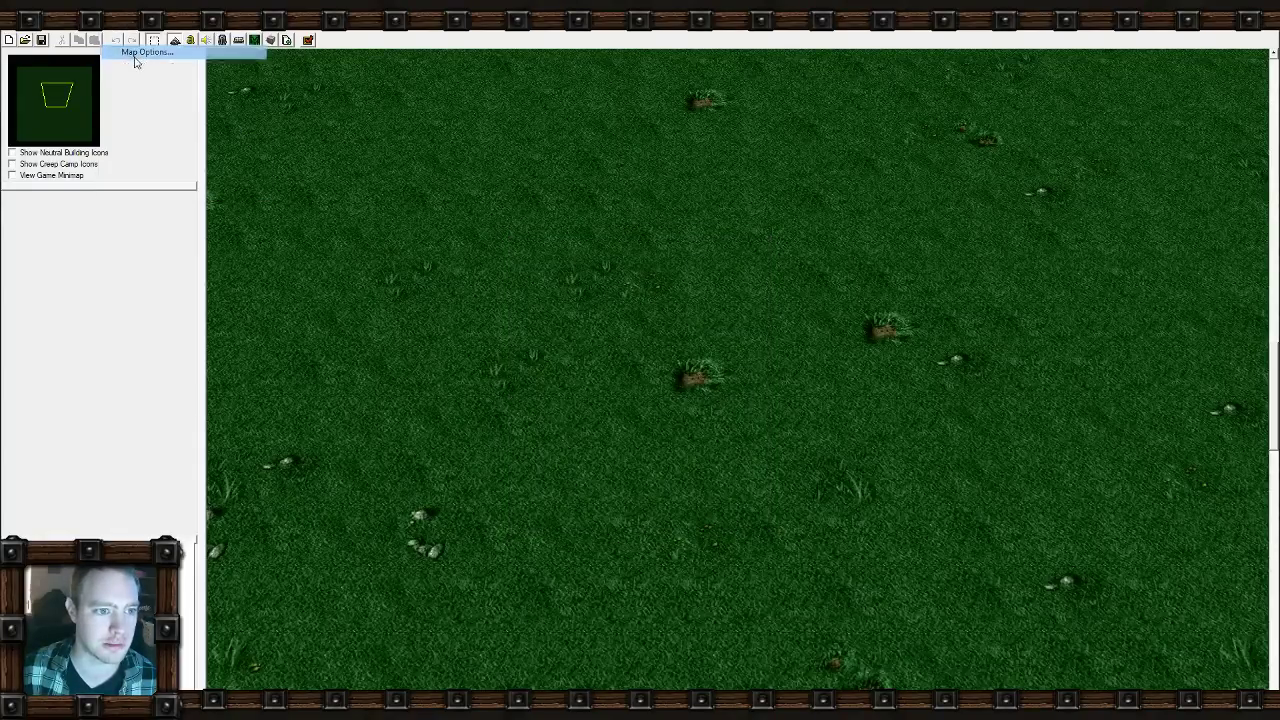
pyautogui.click(622, 270)
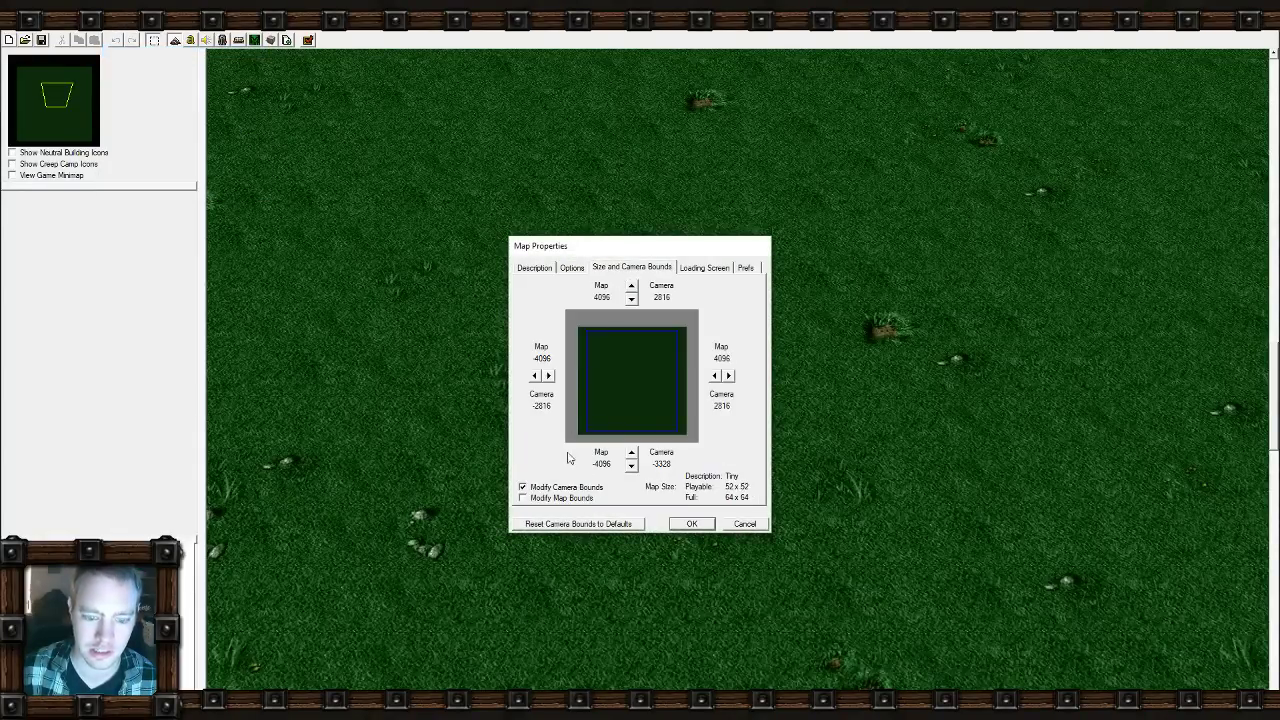
pyautogui.click(556, 503)
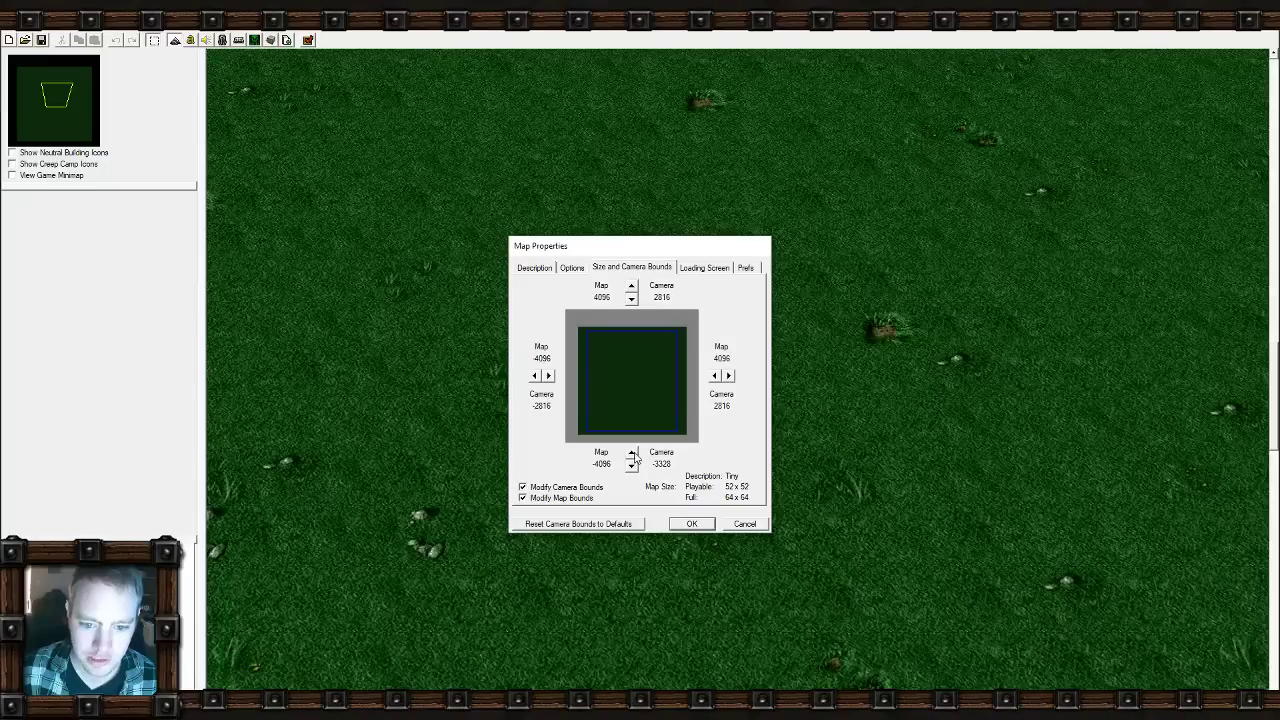
pyautogui.click(632, 453)
pyautogui.click(632, 453)
pyautogui.click(632, 453)
pyautogui.click(632, 453)
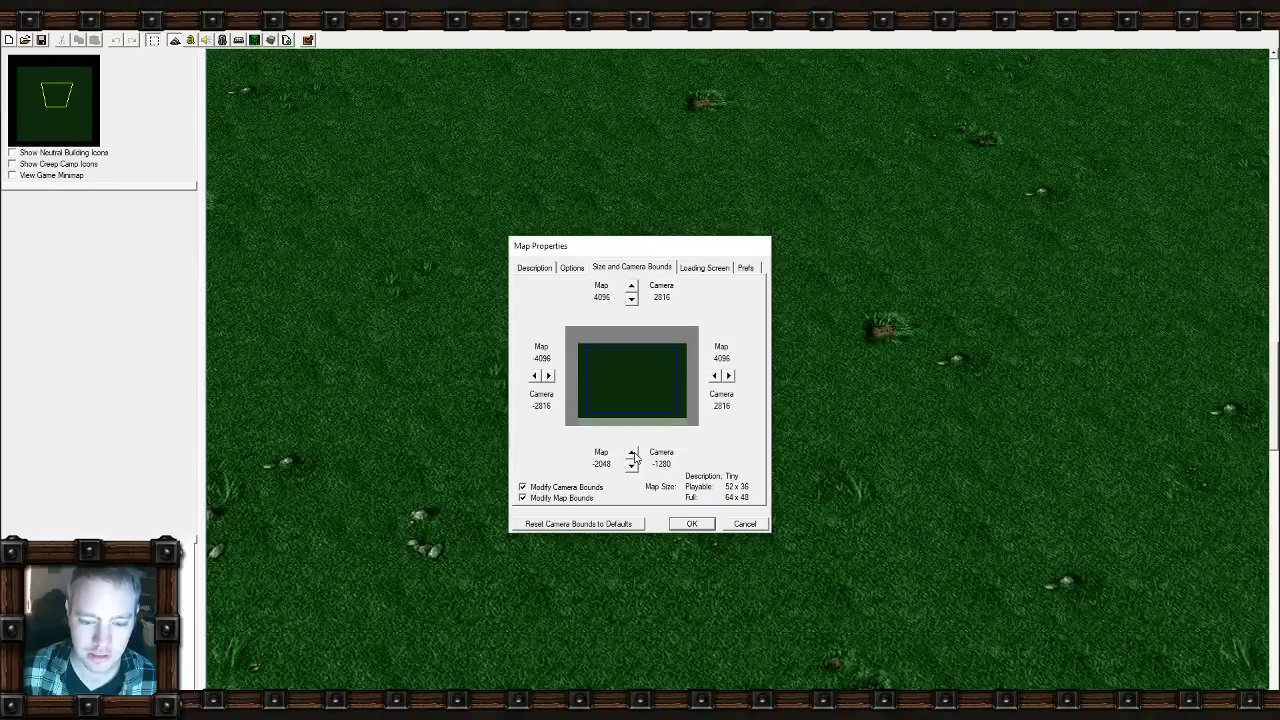
# Move the southern map bound up to 0, for a full size of 64 x 32, and apply the new map size.
pyautogui.click(691, 524)
pyautogui.click(729, 434)
pyautogui.click(632, 453)
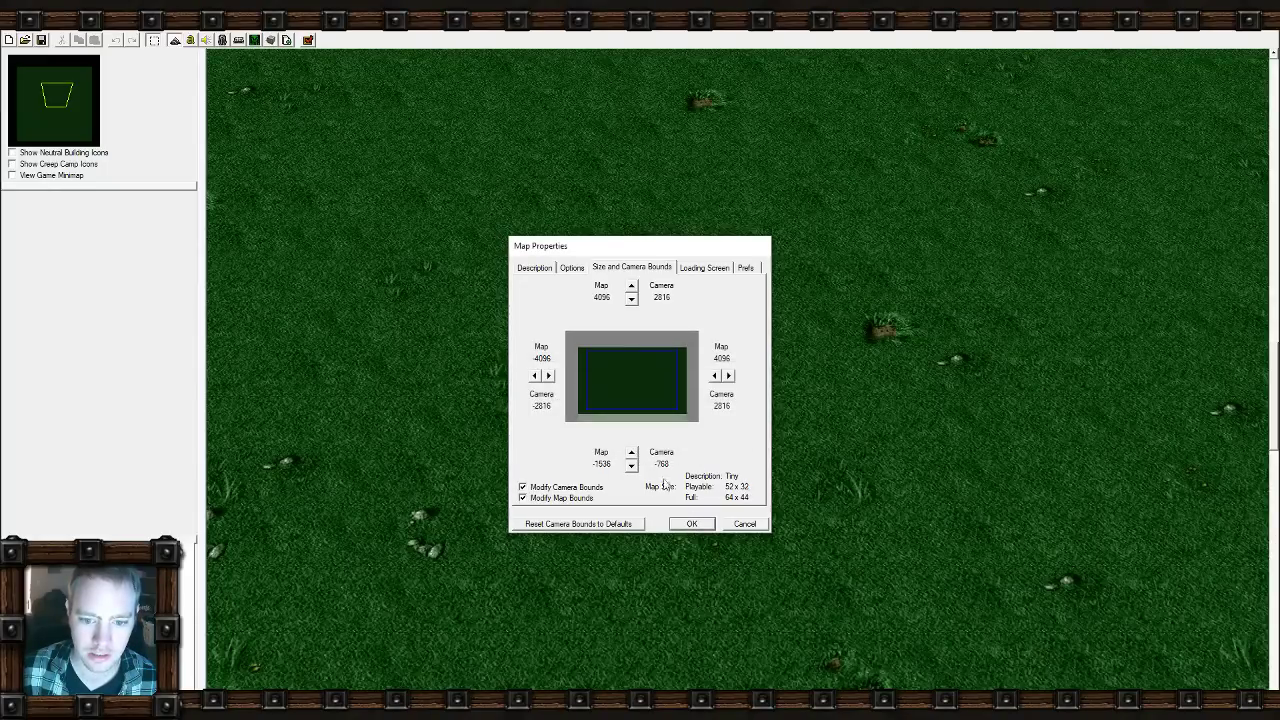
pyautogui.click(691, 524)
pyautogui.click(729, 434)
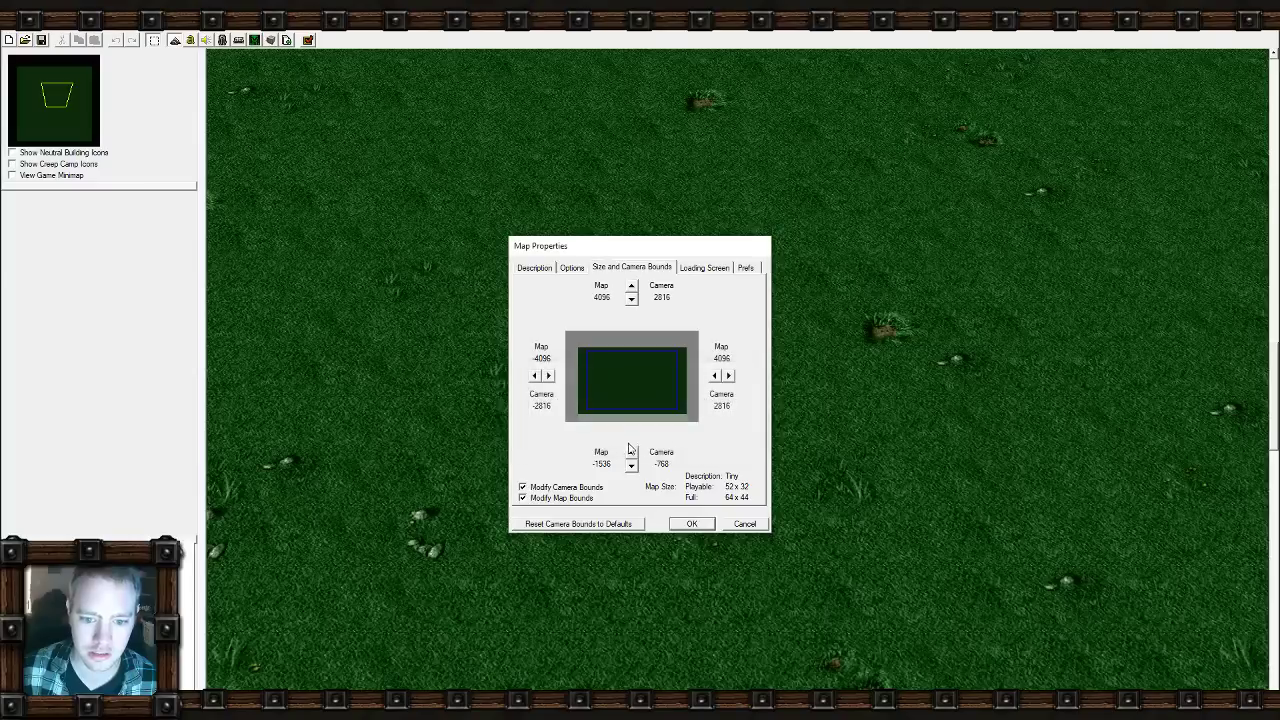
pyautogui.click(632, 453)
pyautogui.click(691, 524)
pyautogui.click(729, 434)
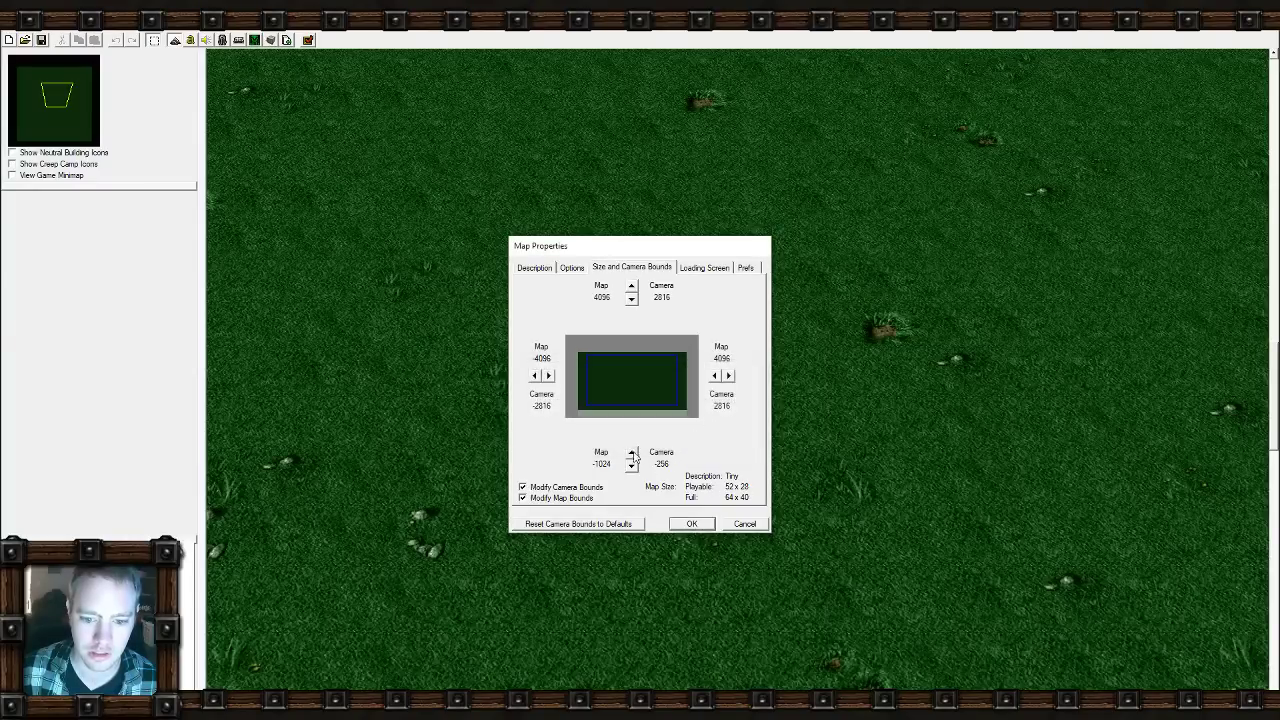
pyautogui.click(632, 453)
pyautogui.click(691, 524)
pyautogui.click(729, 434)
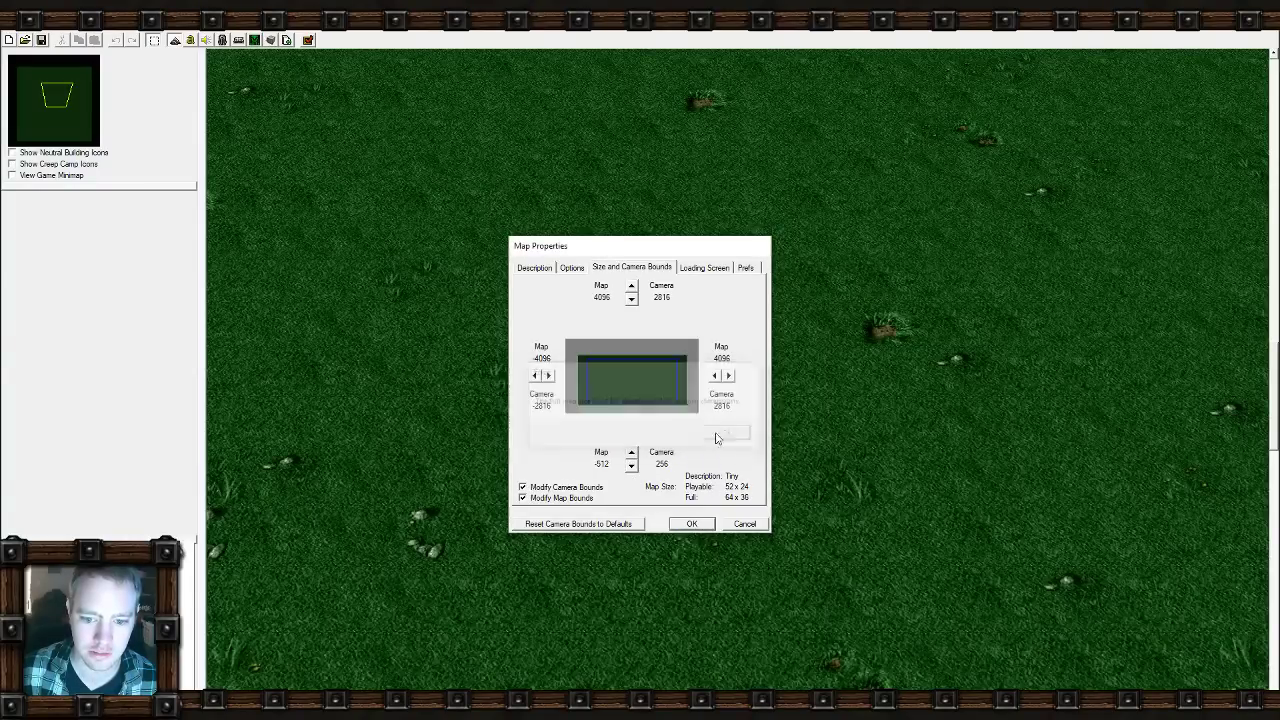
pyautogui.click(632, 453)
pyautogui.click(691, 524)
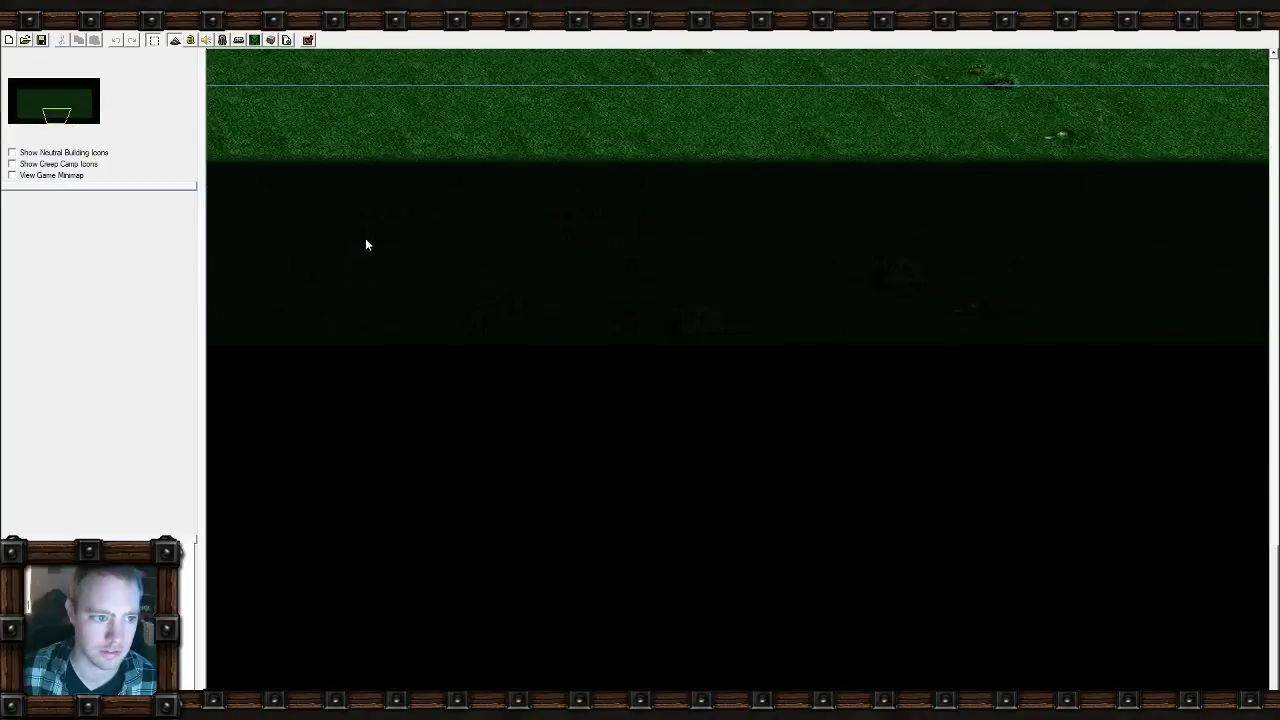
pyautogui.moveTo(500, 215); pyautogui.dragTo(565, 574, button='right')
pyautogui.scroll(-5, 565, 572)
pyautogui.moveTo(670, 462); pyautogui.dragTo(414, 490, button='right')
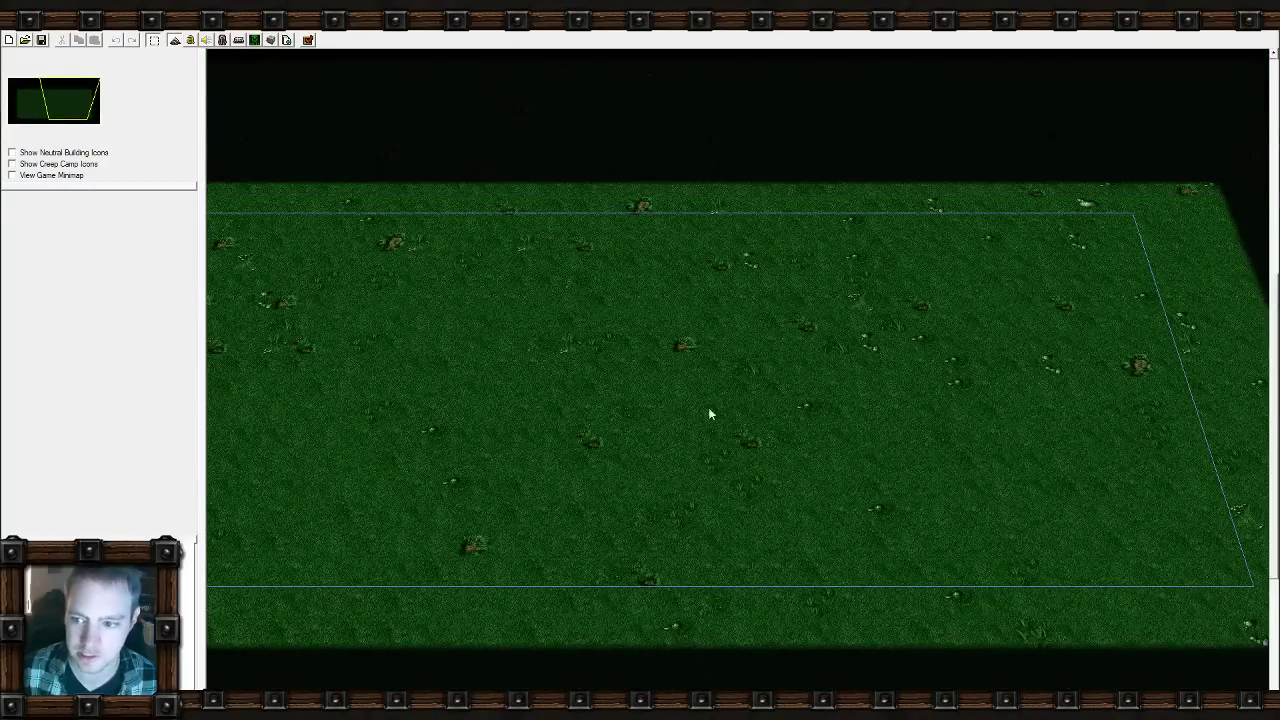
pyautogui.moveTo(708, 414); pyautogui.dragTo(451, 411, button='right')
pyautogui.scroll(5, 451, 411)
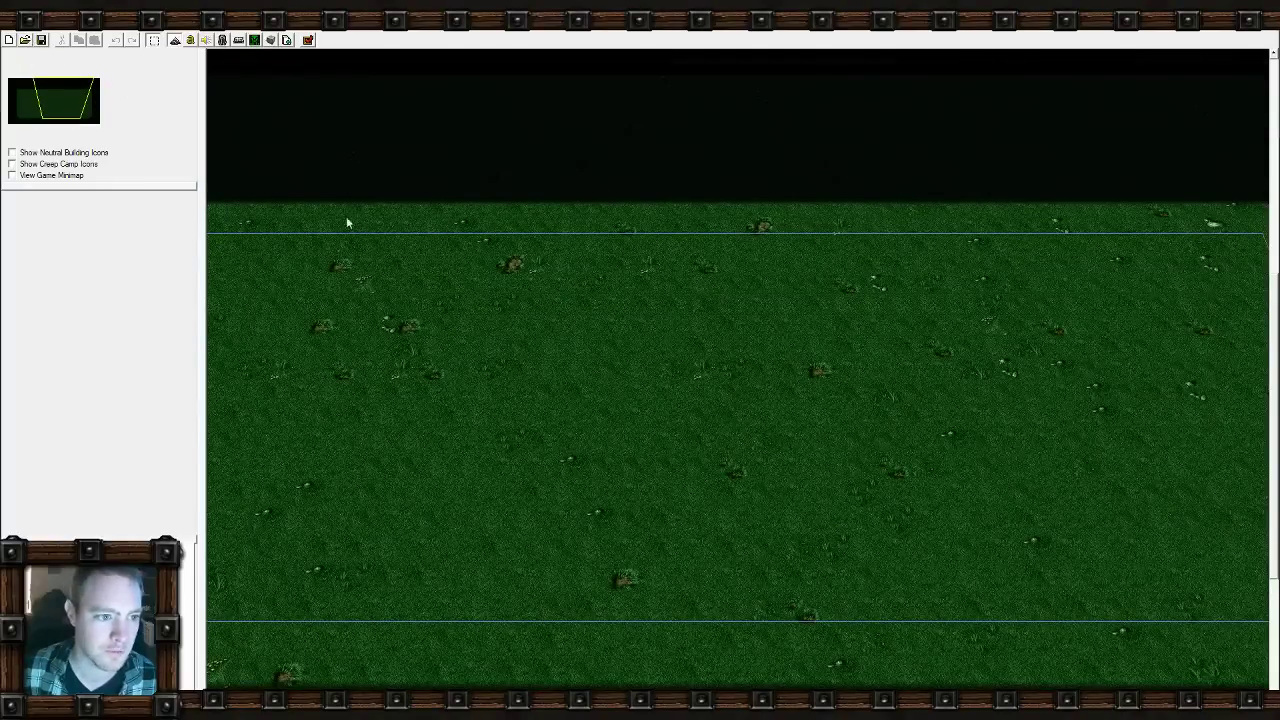
# Enable Modify Map Bounds again, extend the southern map bound down to -3584, and try to apply the size.
pyautogui.click(112, 20)
pyautogui.click(140, 49)
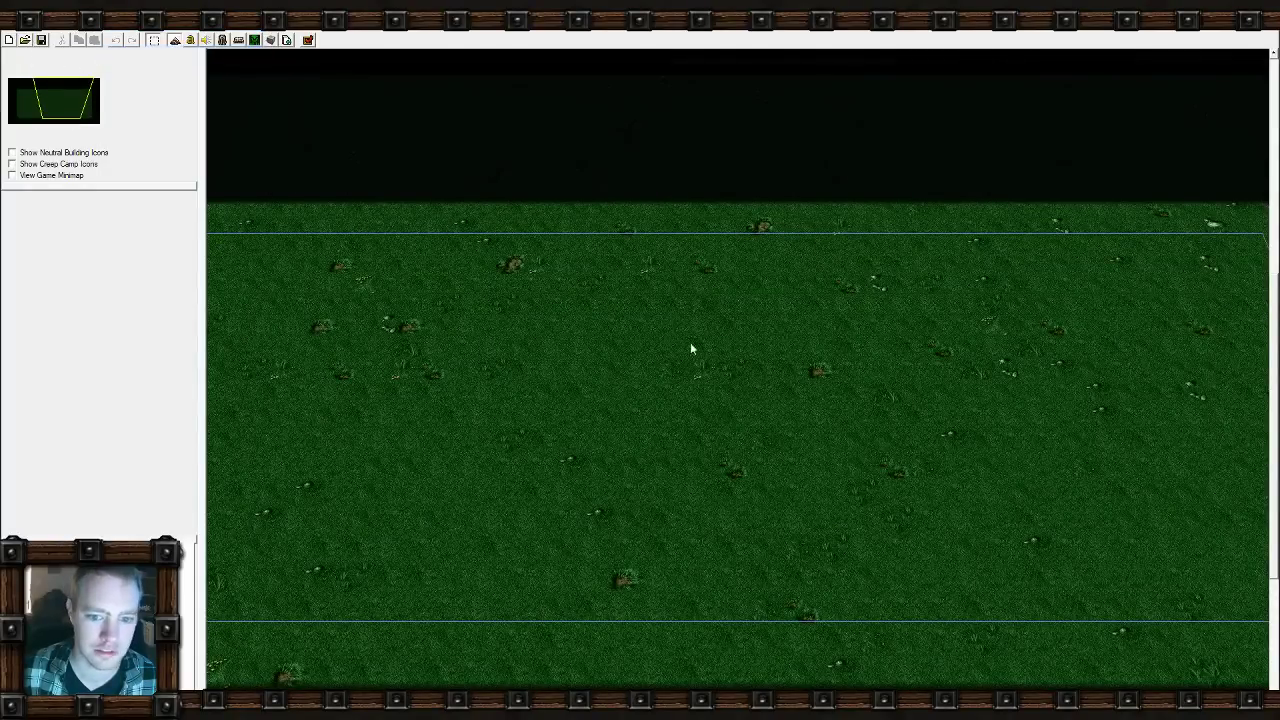
pyautogui.click(616, 267)
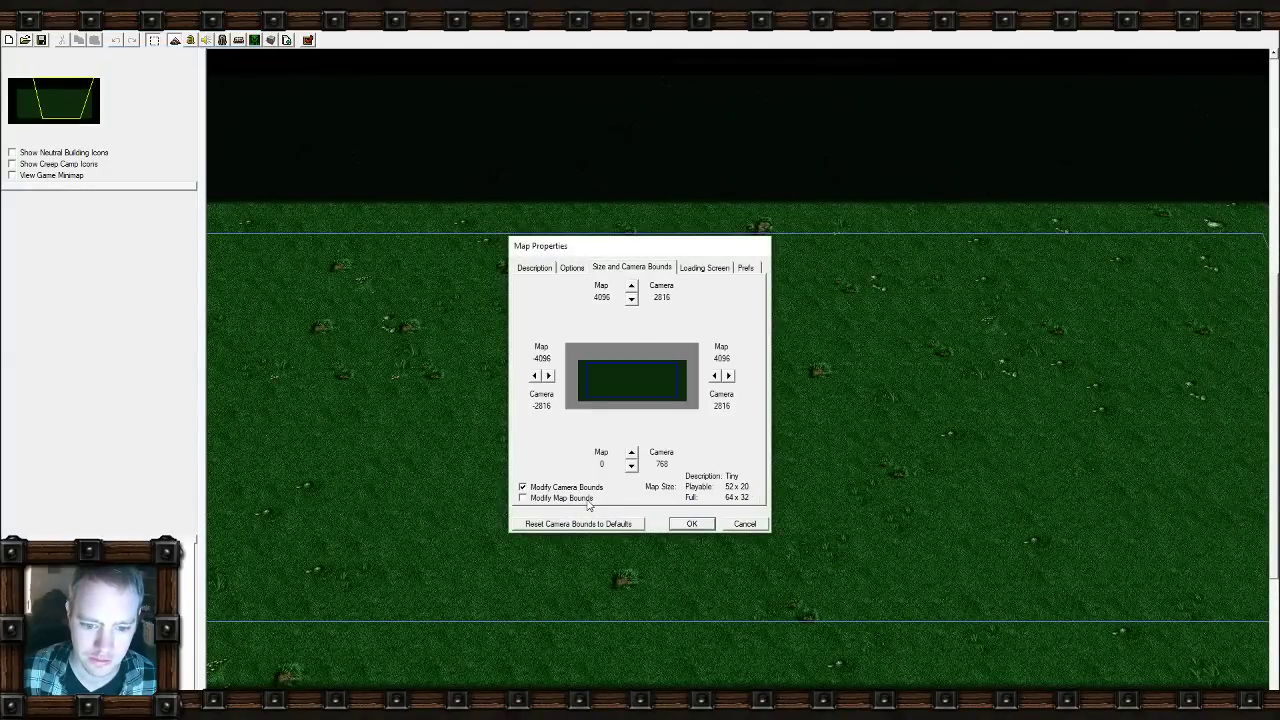
pyautogui.click(632, 466)
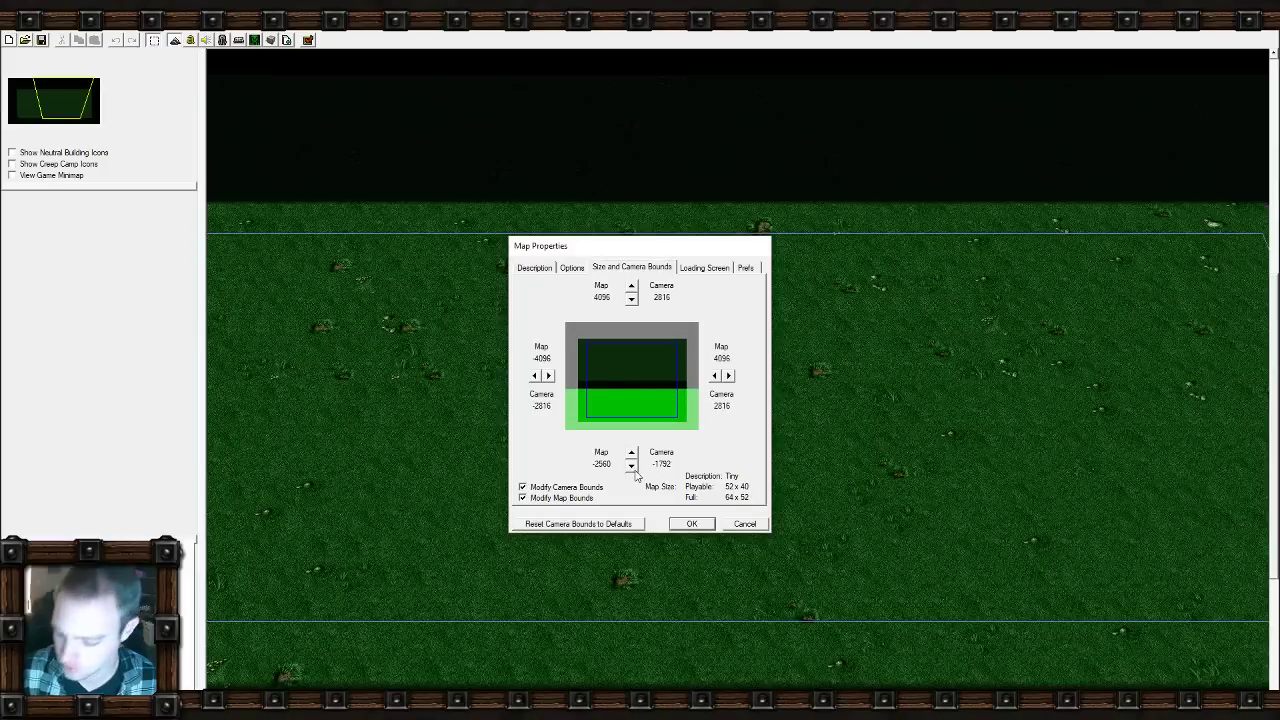
pyautogui.click(631, 466)
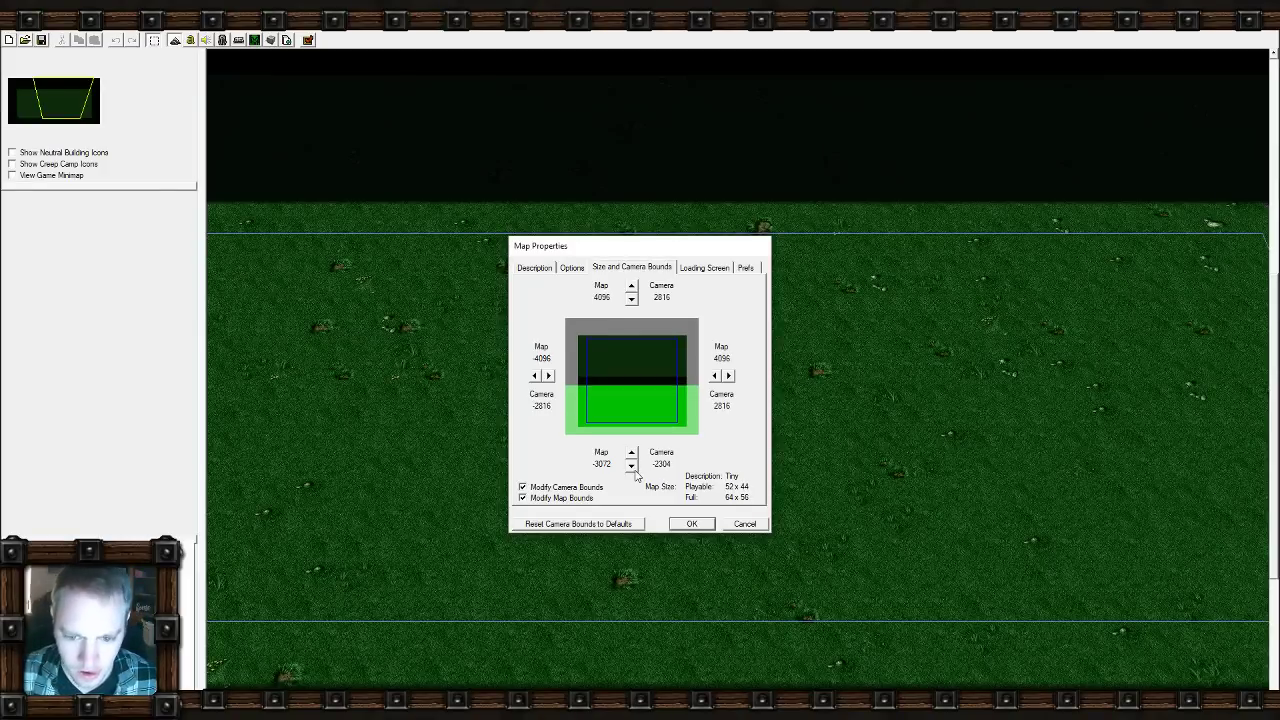
pyautogui.click(631, 466)
pyautogui.click(692, 524)
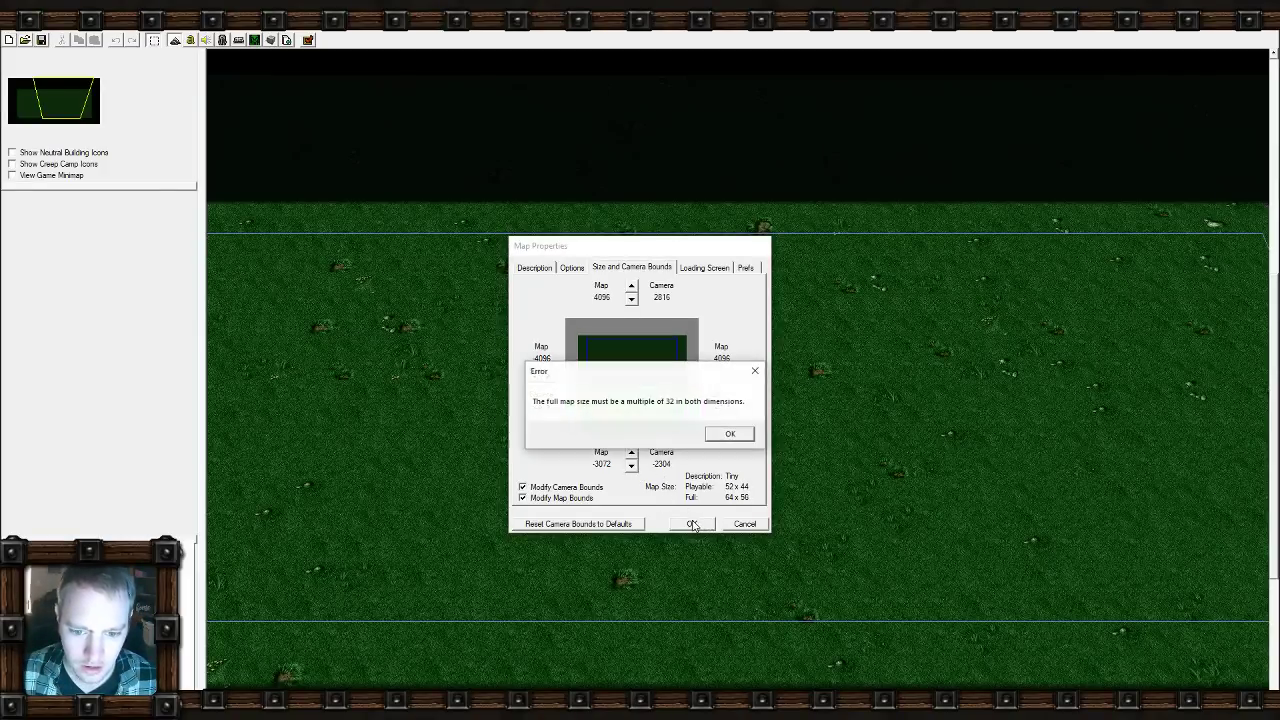
pyautogui.click(730, 435)
pyautogui.click(692, 524)
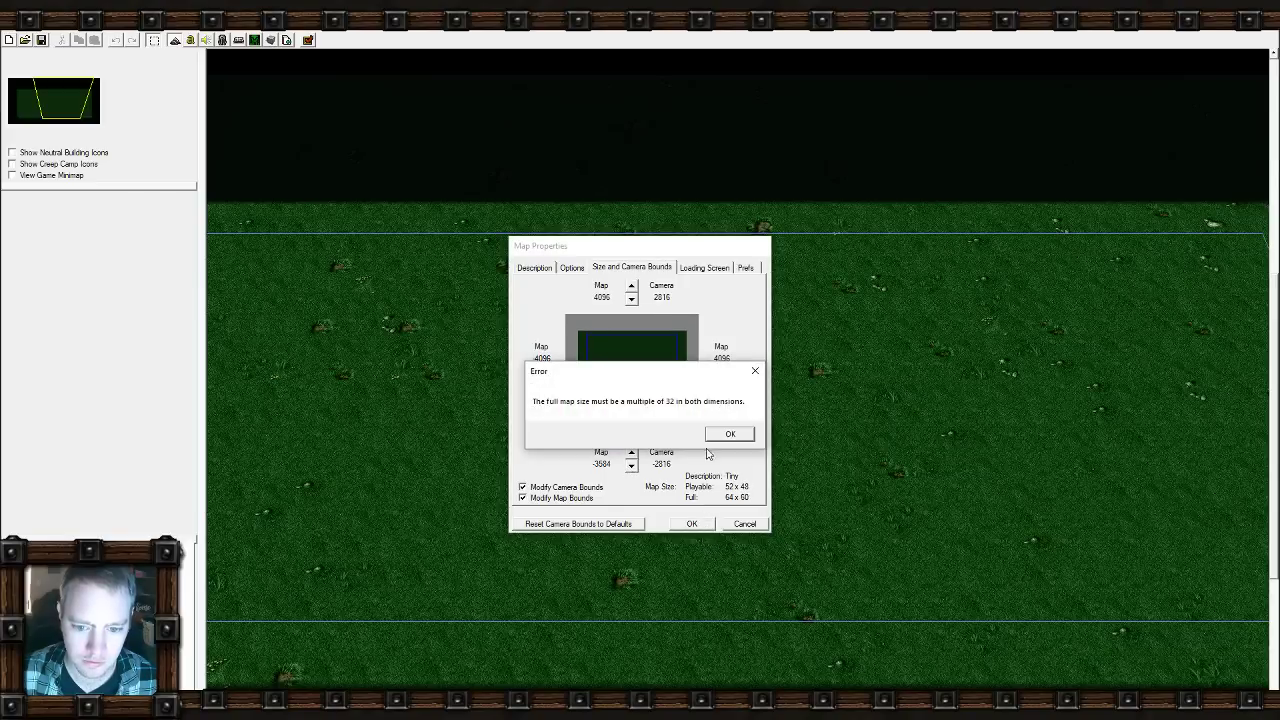
pyautogui.click(730, 436)
# Extend the southern map bound until the map has its original 64 x 64 full size, and apply it.
pyautogui.click(631, 453)
pyautogui.click(631, 453)
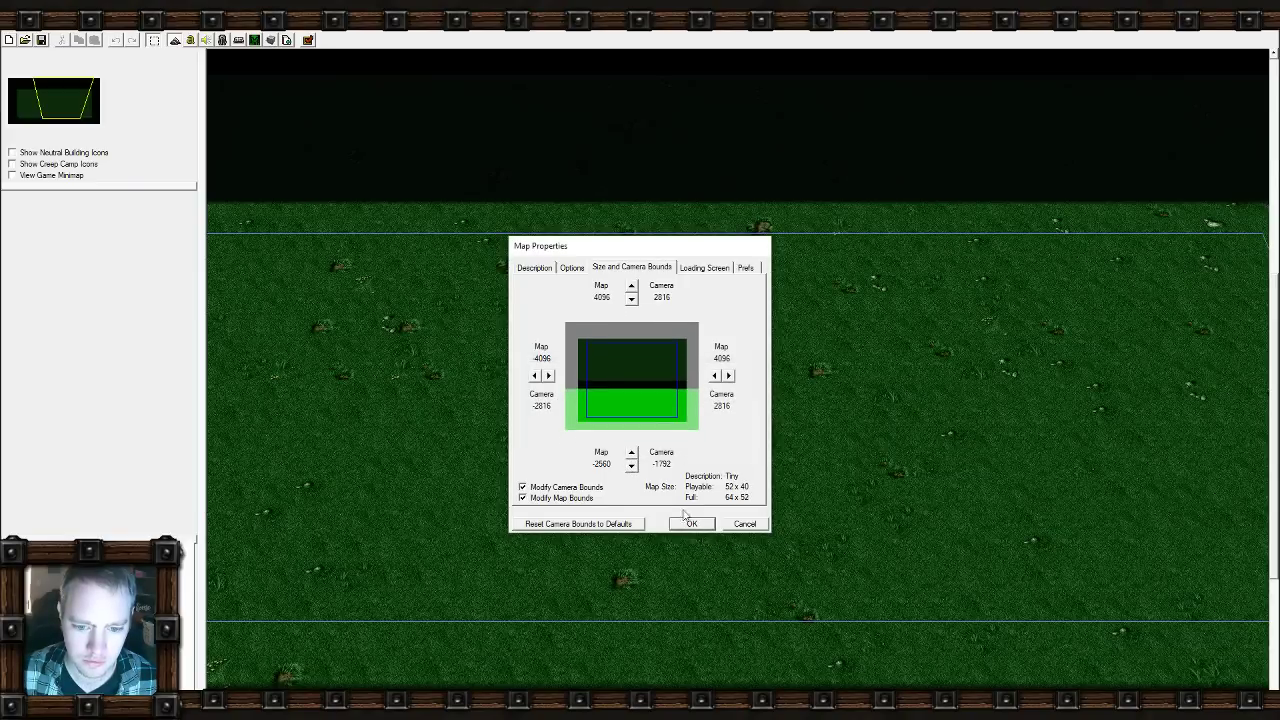
pyautogui.click(631, 466)
pyautogui.click(631, 466)
pyautogui.click(692, 524)
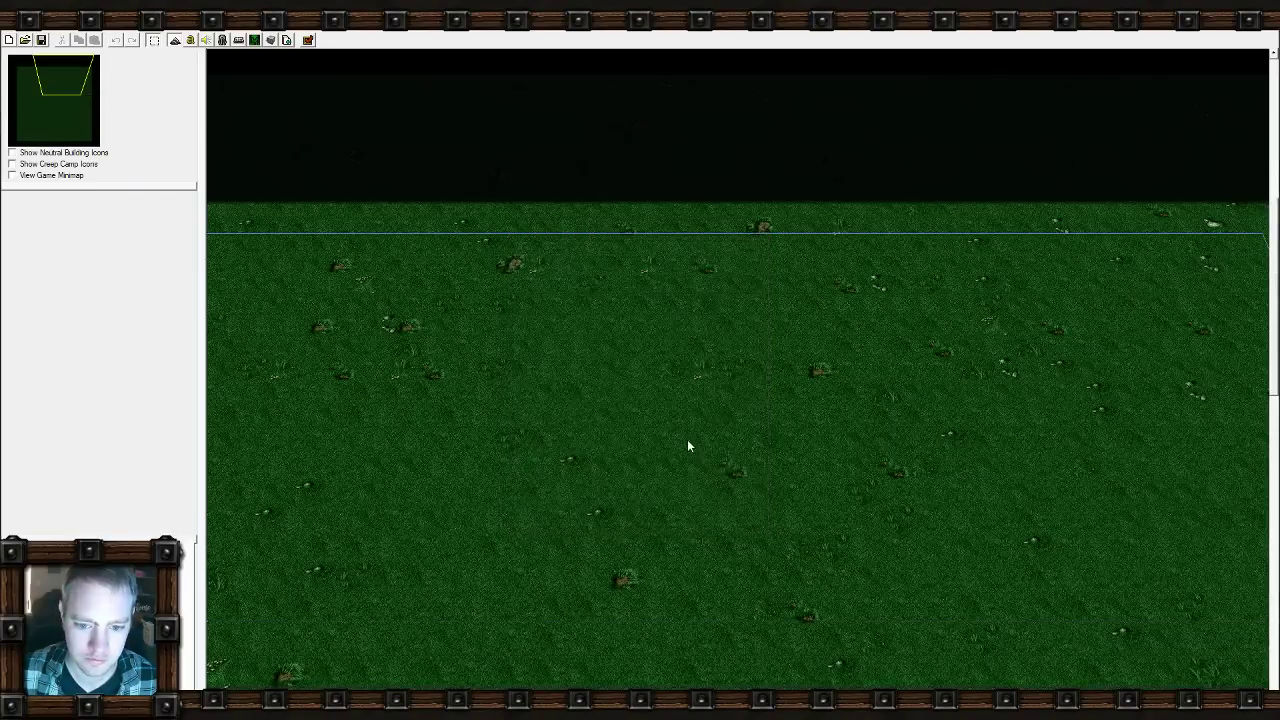
pyautogui.moveTo(768, 281); pyautogui.dragTo(477, 209, button='right')
pyautogui.moveTo(811, 403); pyautogui.dragTo(563, 245, button='right')
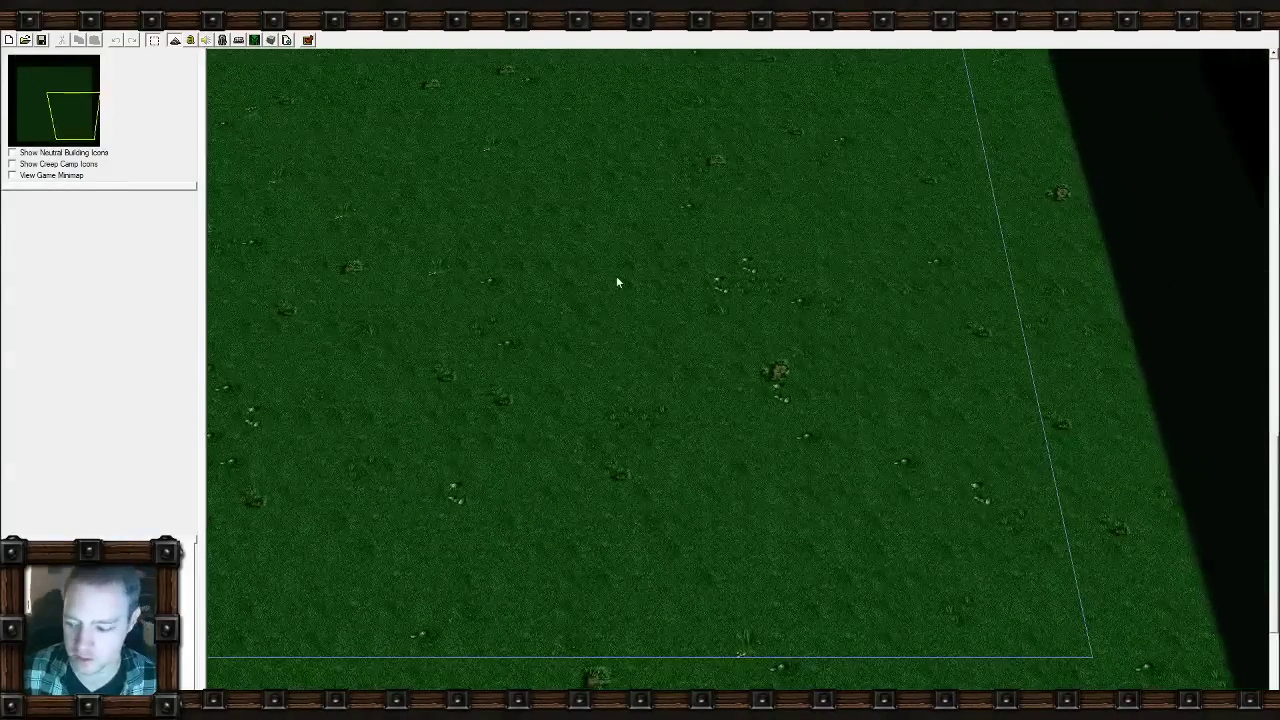
pyautogui.moveTo(669, 268); pyautogui.dragTo(637, 380, button='right')
# Switch to Windows Media Player, lower the music volume slightly, and return to the map editor.
pyautogui.moveTo(736, 700)
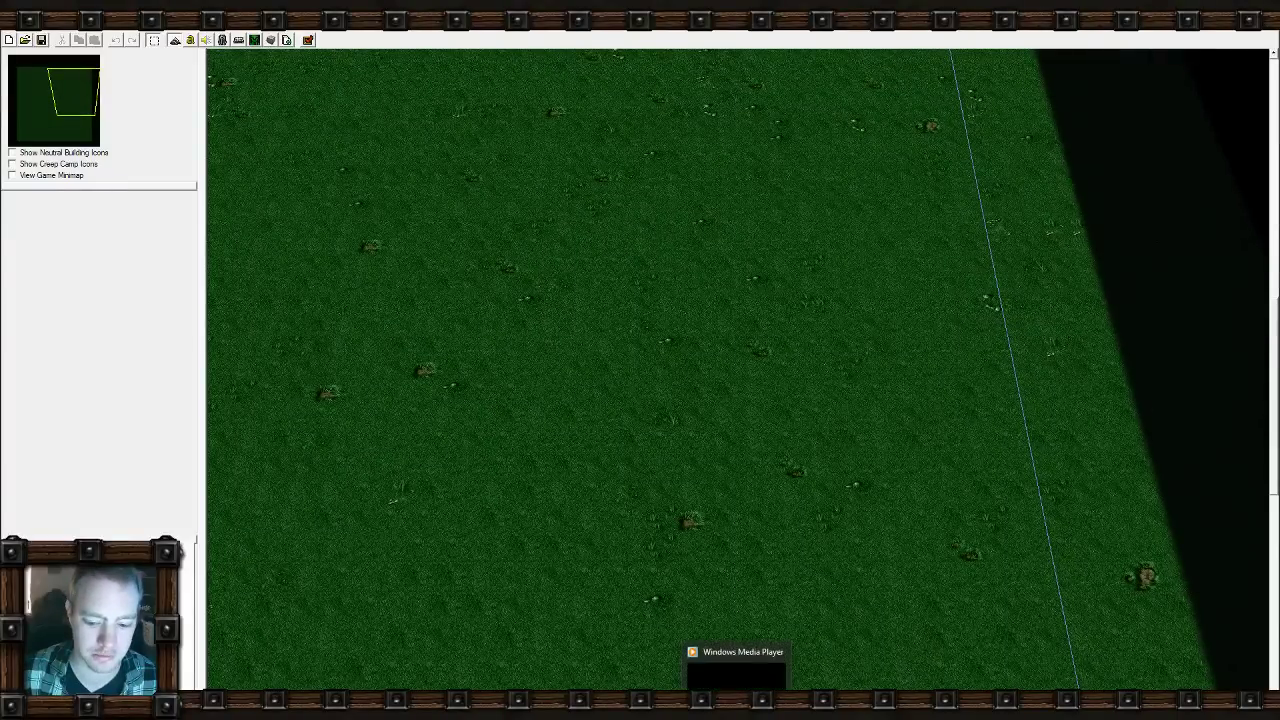
pyautogui.click(736, 668)
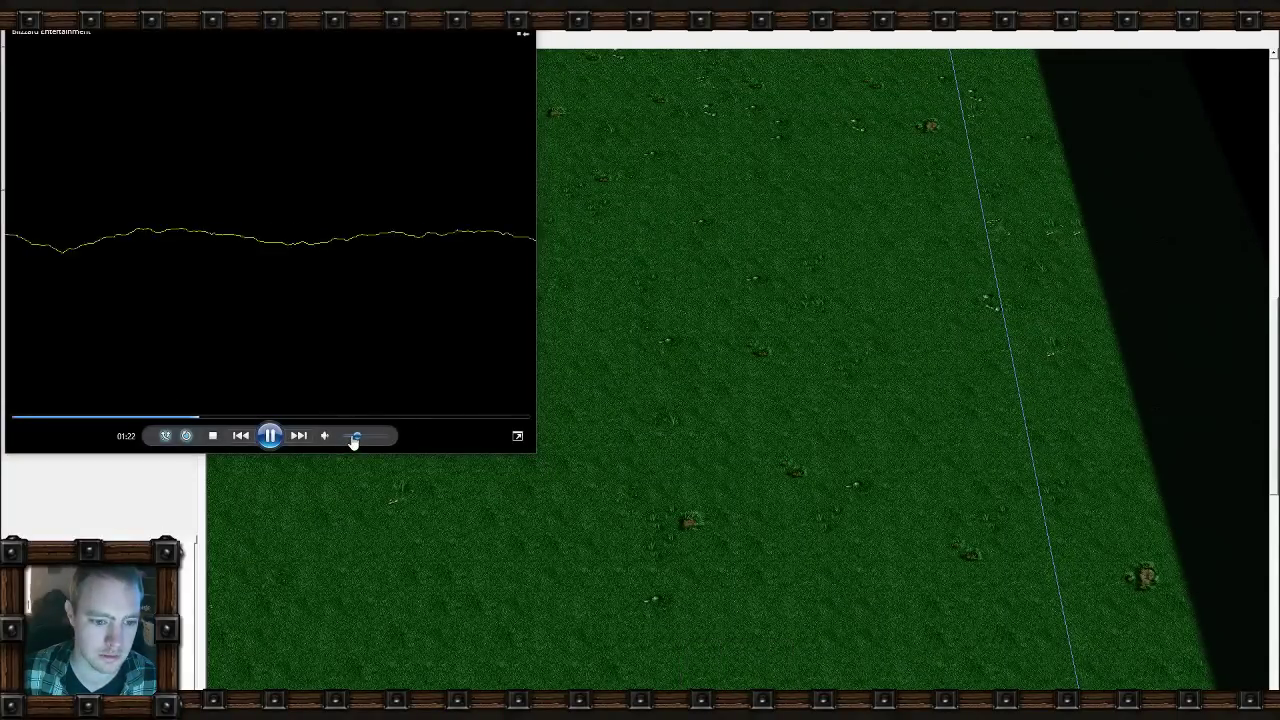
pyautogui.moveTo(355, 437); pyautogui.dragTo(350, 438)
pyautogui.click(470, 23)
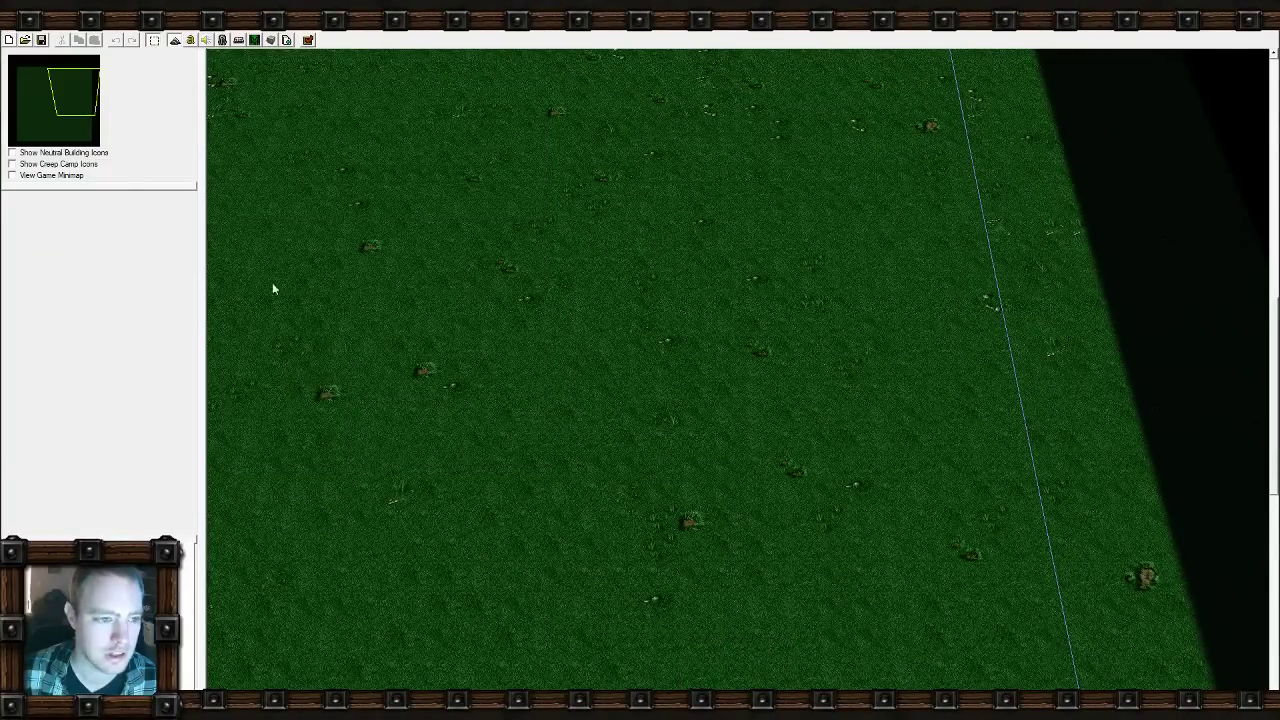
# Open the Terrain Palette and set the brush to the Cobble Path texture with size 2 and a square shape.
pyautogui.moveTo(685, 308); pyautogui.dragTo(803, 298, button='right')
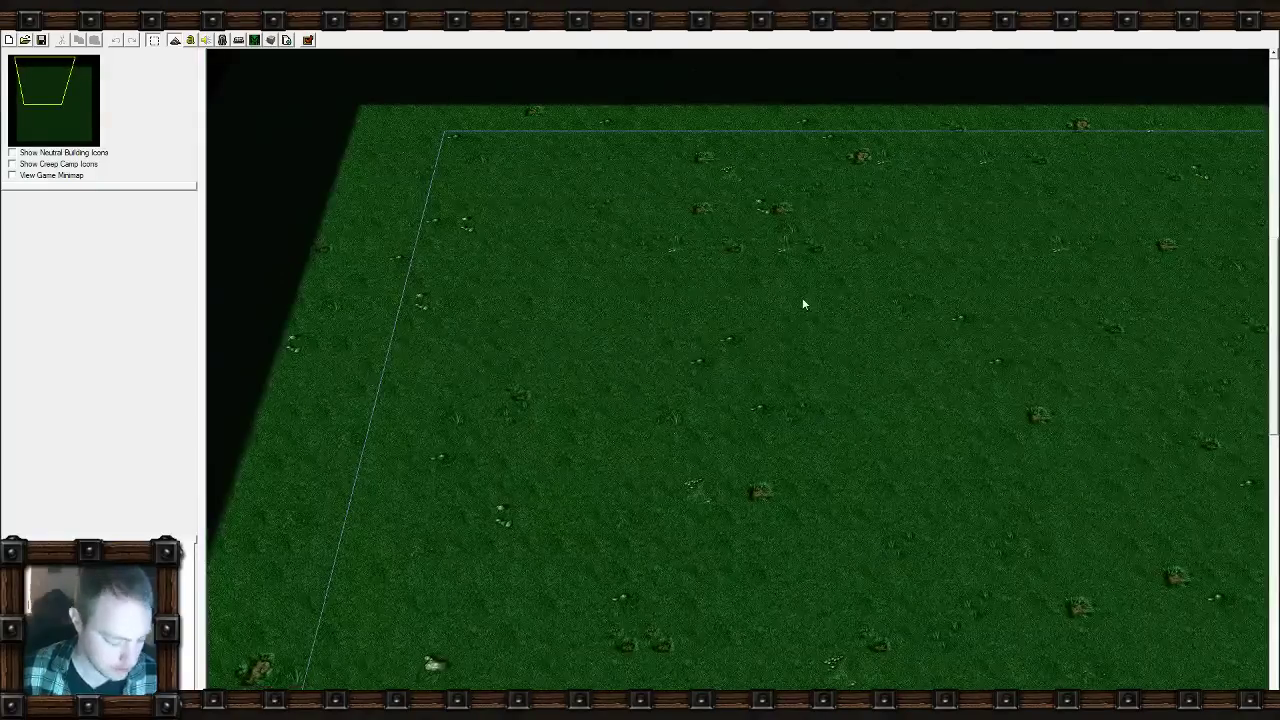
pyautogui.press('t')
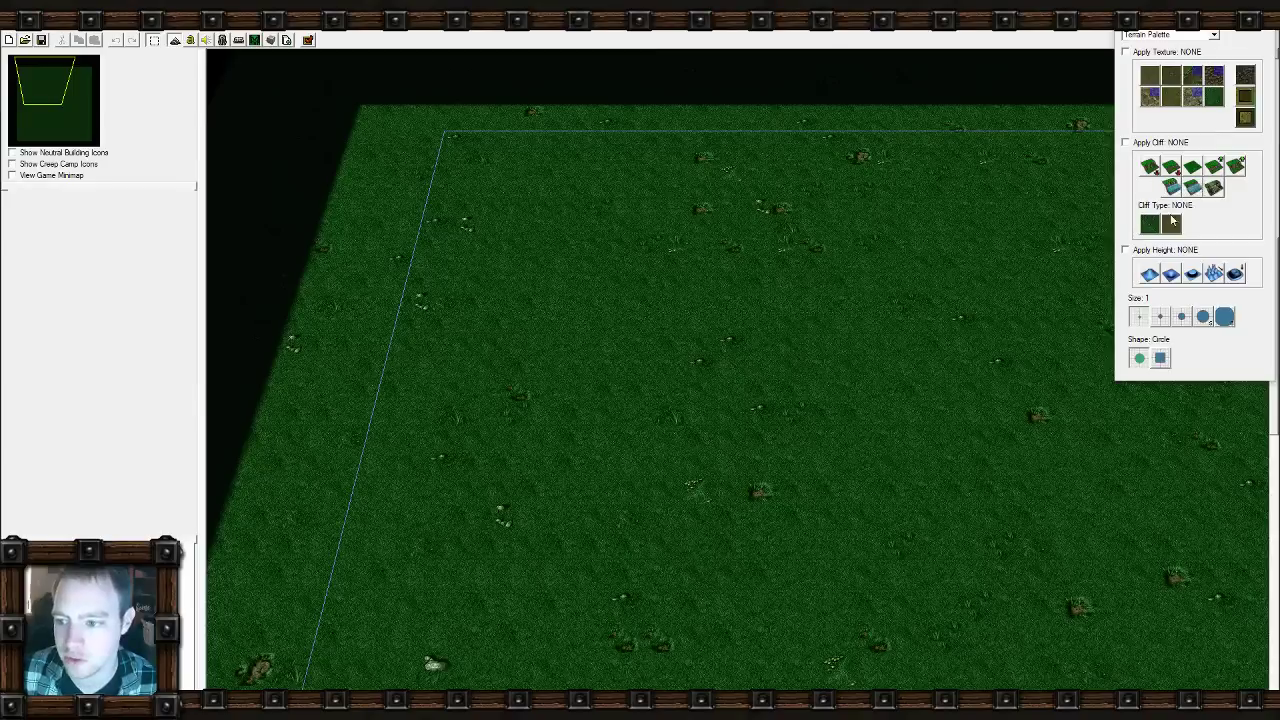
pyautogui.click(1213, 75)
pyautogui.click(1160, 317)
pyautogui.click(1160, 359)
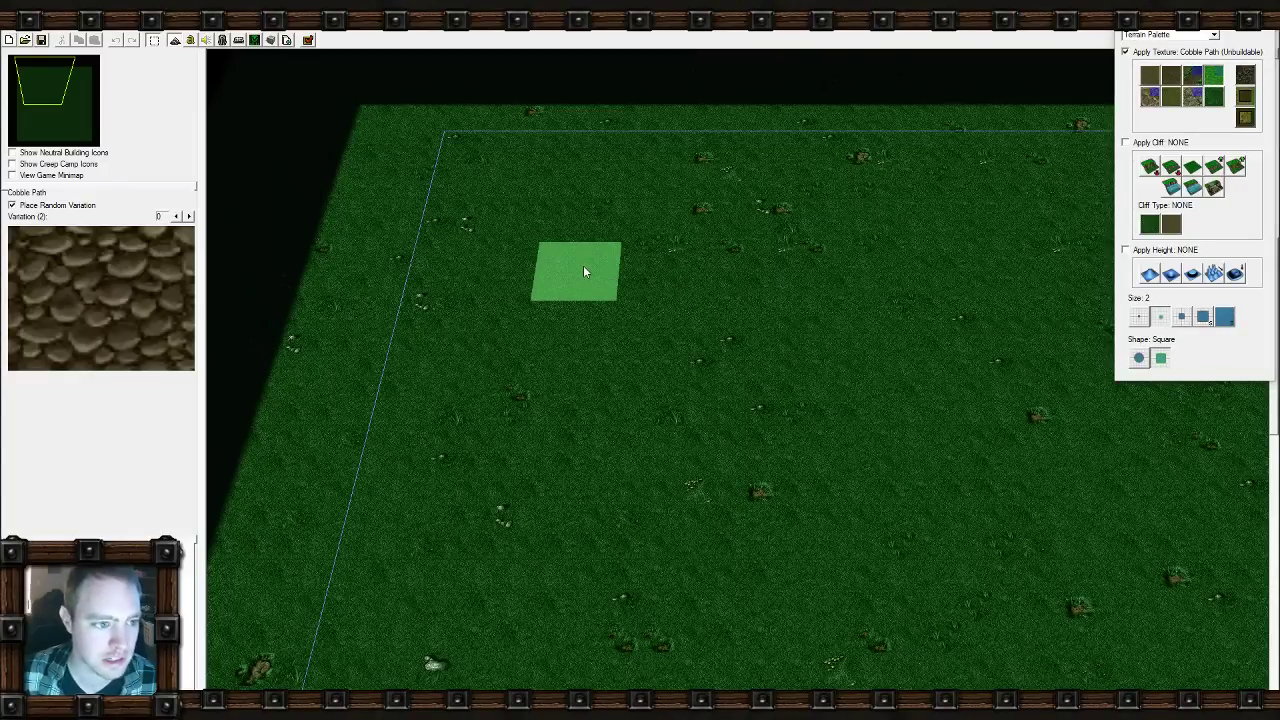
# Paint a small Dirt patch near the map's southeast corner with the size 2 square brush.
pyautogui.moveTo(641, 396); pyautogui.dragTo(618, 383, button='right')
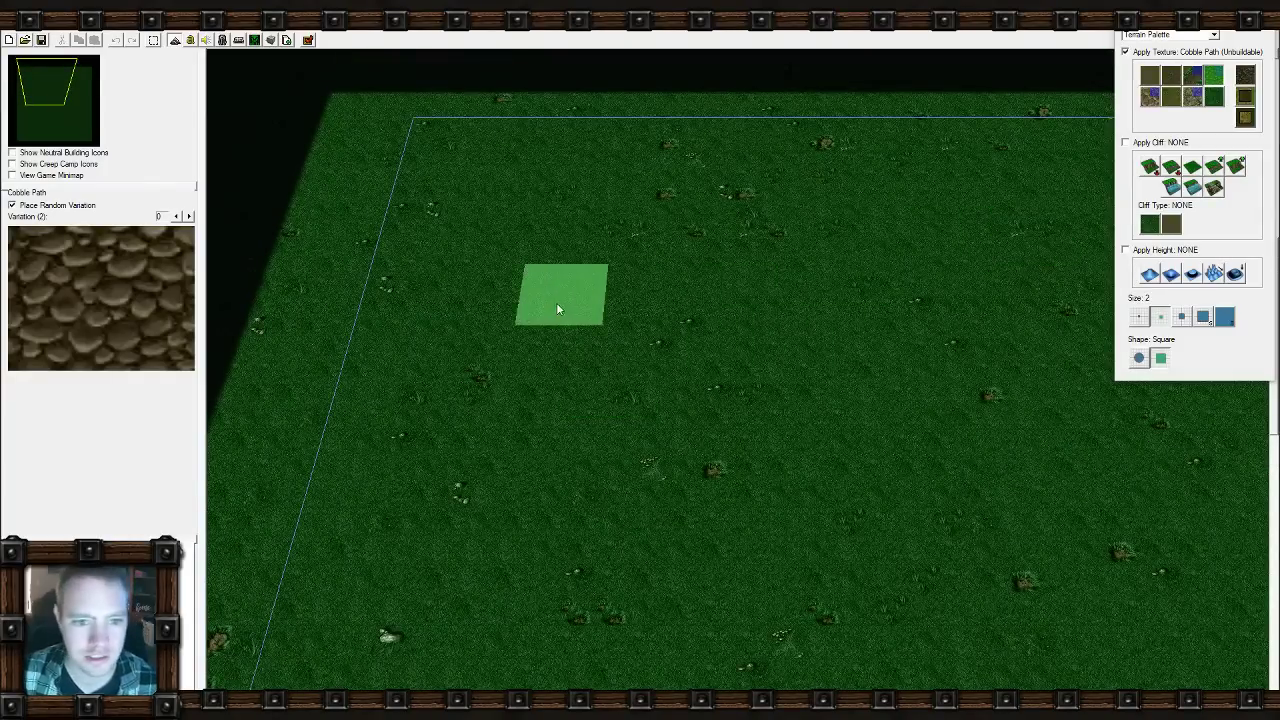
pyautogui.moveTo(686, 451); pyautogui.dragTo(780, 357, button='right')
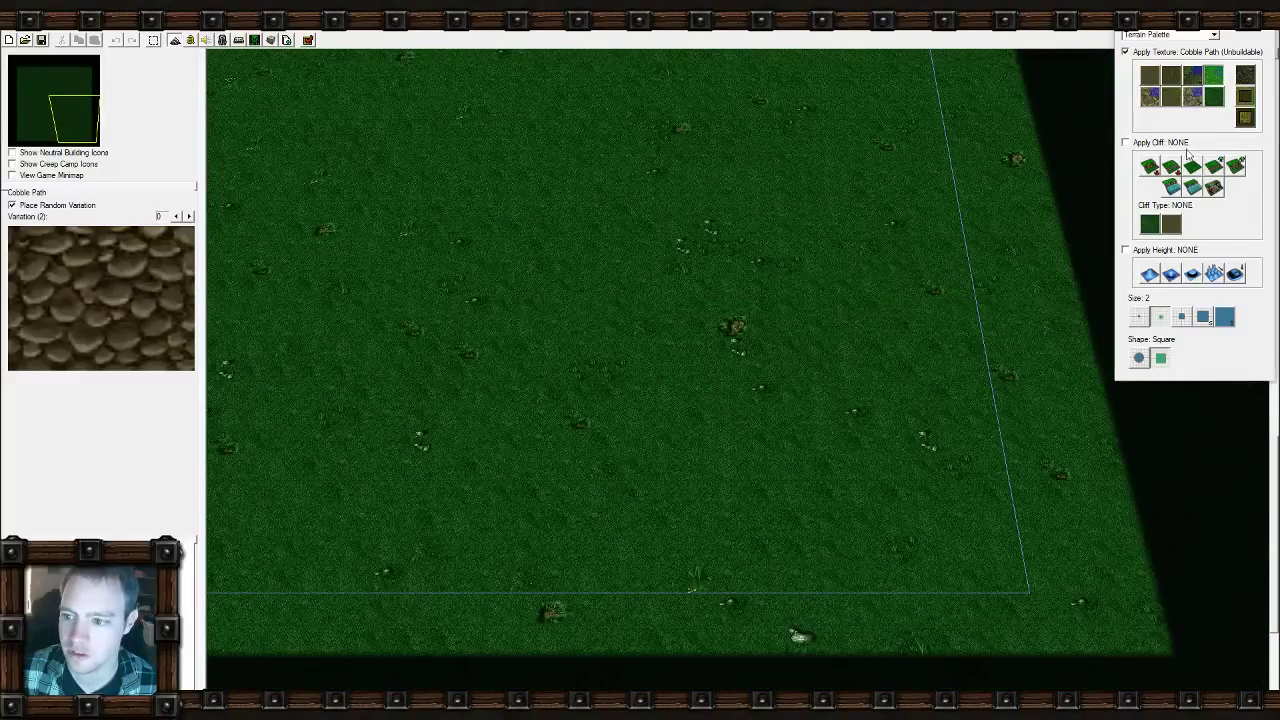
pyautogui.click(1150, 78)
pyautogui.moveTo(870, 440)
pyautogui.mouseDown()
pyautogui.moveTo(697, 457)
pyautogui.moveTo(830, 505)
pyautogui.moveTo(852, 432)
pyautogui.mouseUp()
pyautogui.moveTo(410, 220); pyautogui.dragTo(985, 448, button='right')
pyautogui.moveTo(640, 325)
pyautogui.mouseDown(button='right')
pyautogui.moveTo(742, 382)
pyautogui.moveTo(900, 595)
pyautogui.mouseUp(button='right')
pyautogui.moveTo(713, 472); pyautogui.dragTo(670, 456, button='right')
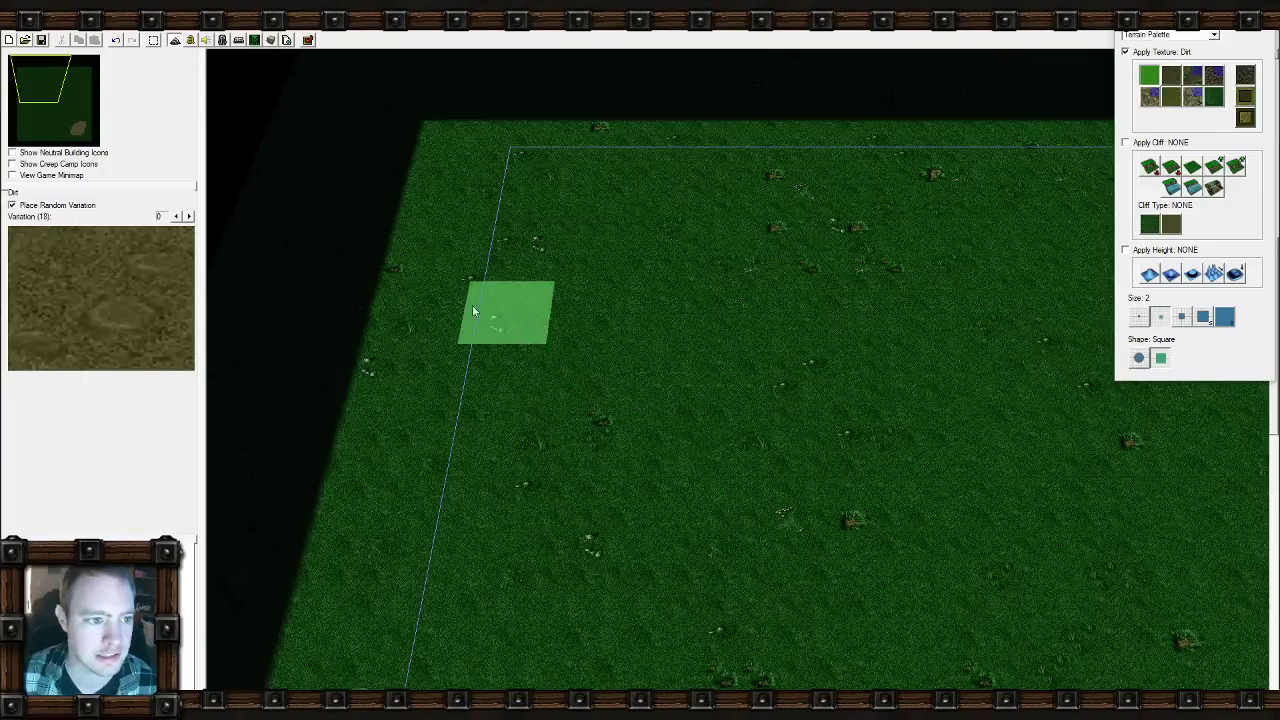
# Close the current Village map.
pyautogui.click(12, 28)
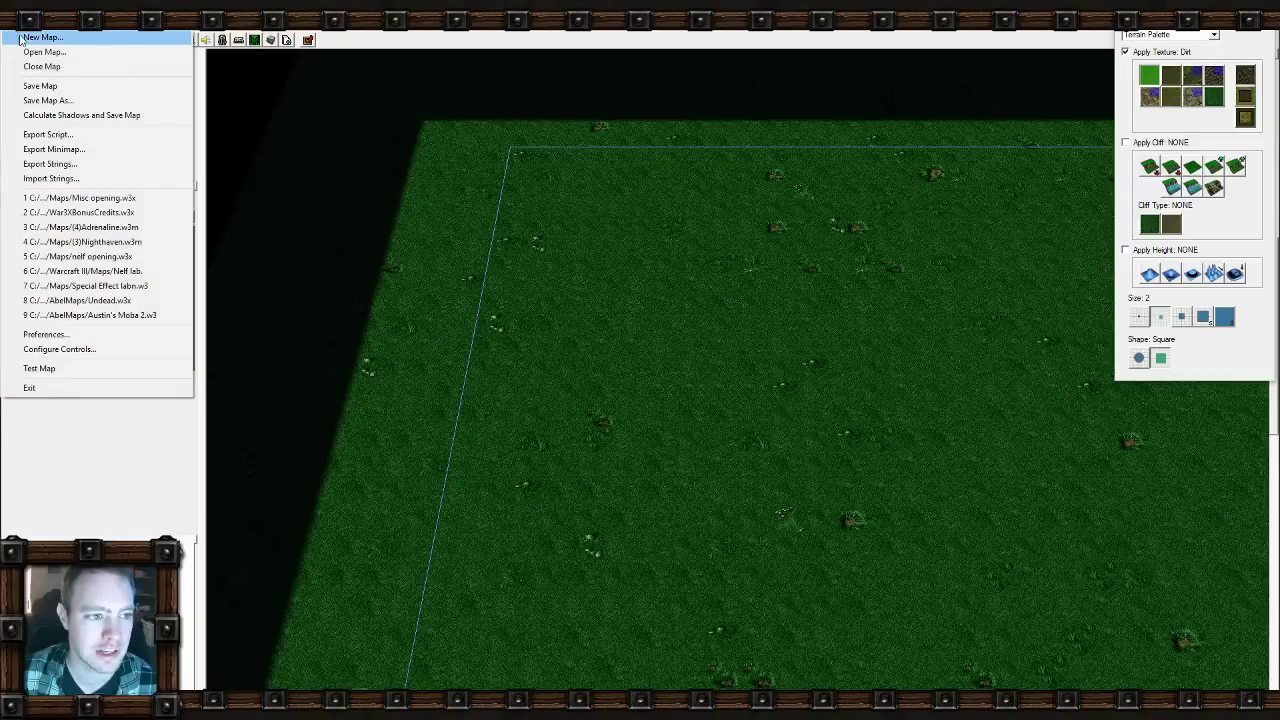
pyautogui.click(38, 65)
pyautogui.click(655, 436)
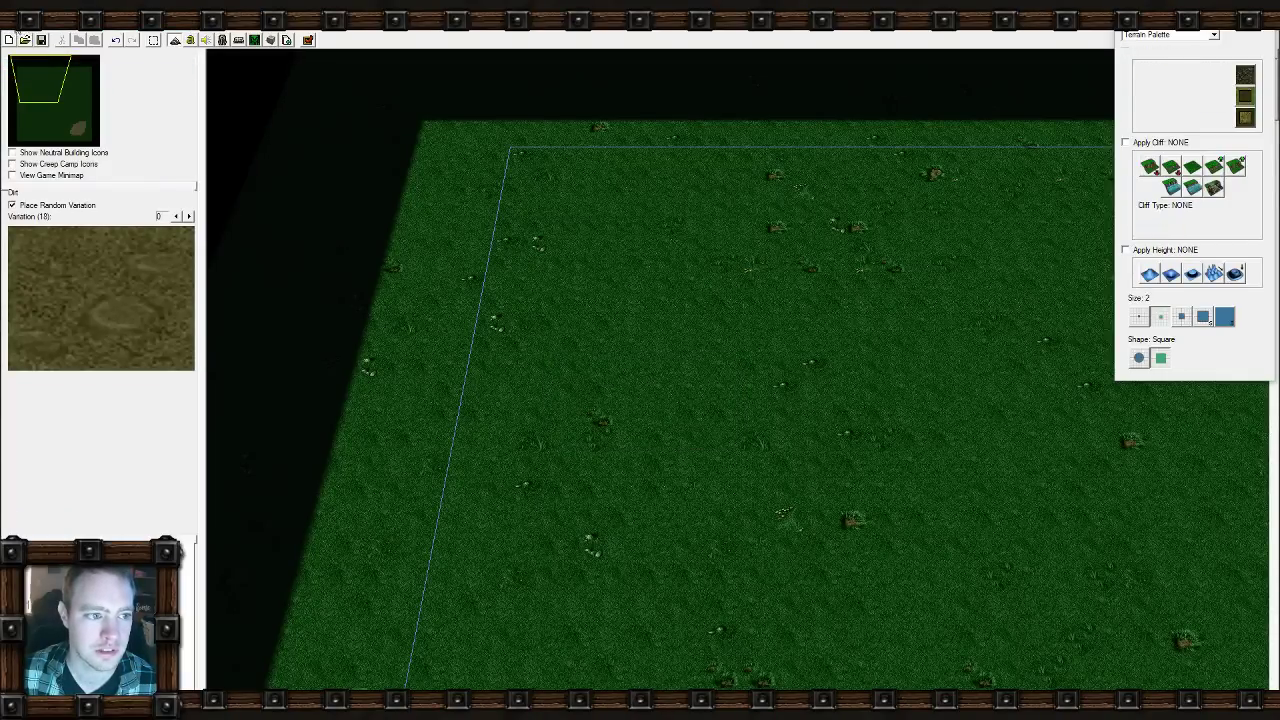
# Create a new 64 x 64 map with the Ashenvale tileset and Grass as the initial tile.
pyautogui.click(12, 28)
pyautogui.click(38, 35)
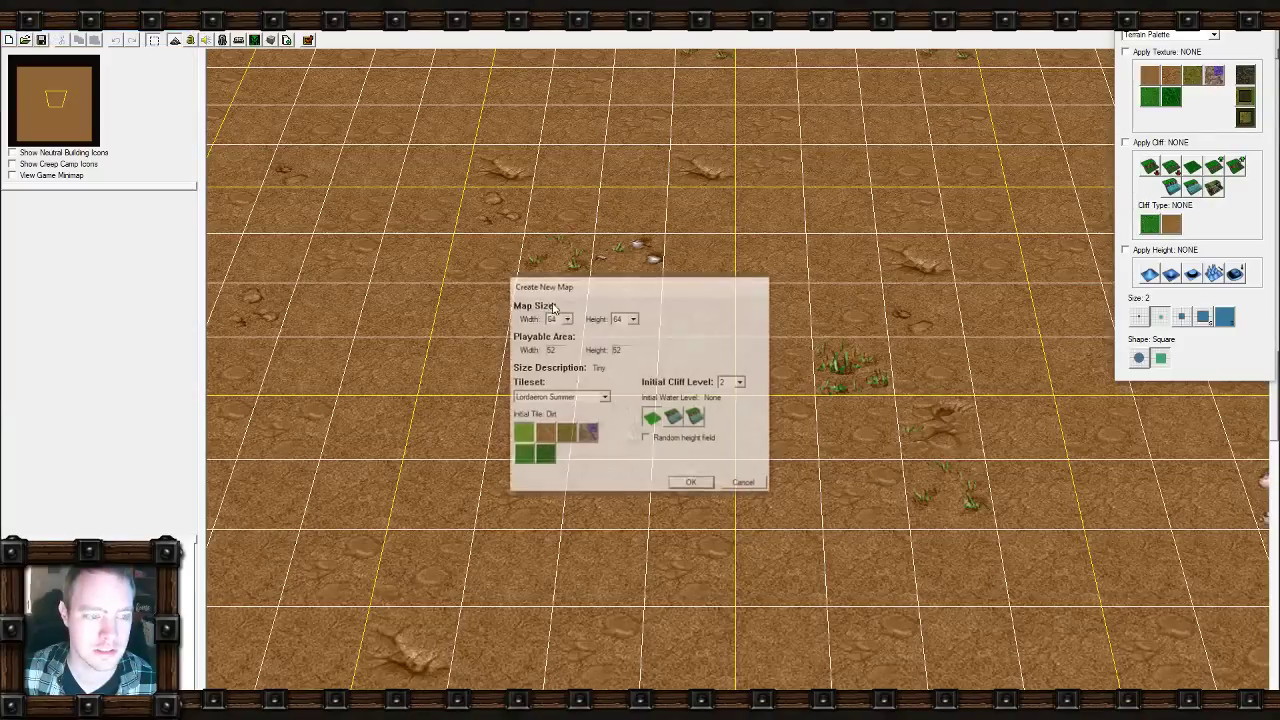
pyautogui.click(573, 399)
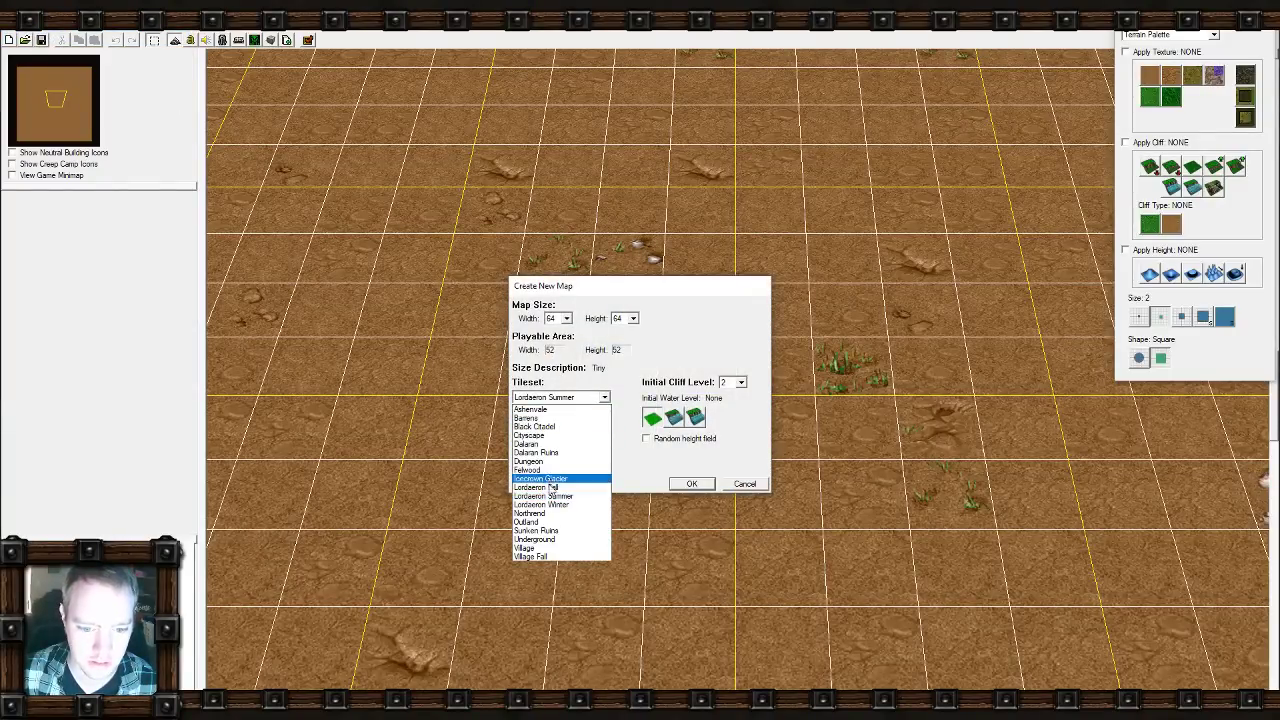
pyautogui.click(545, 410)
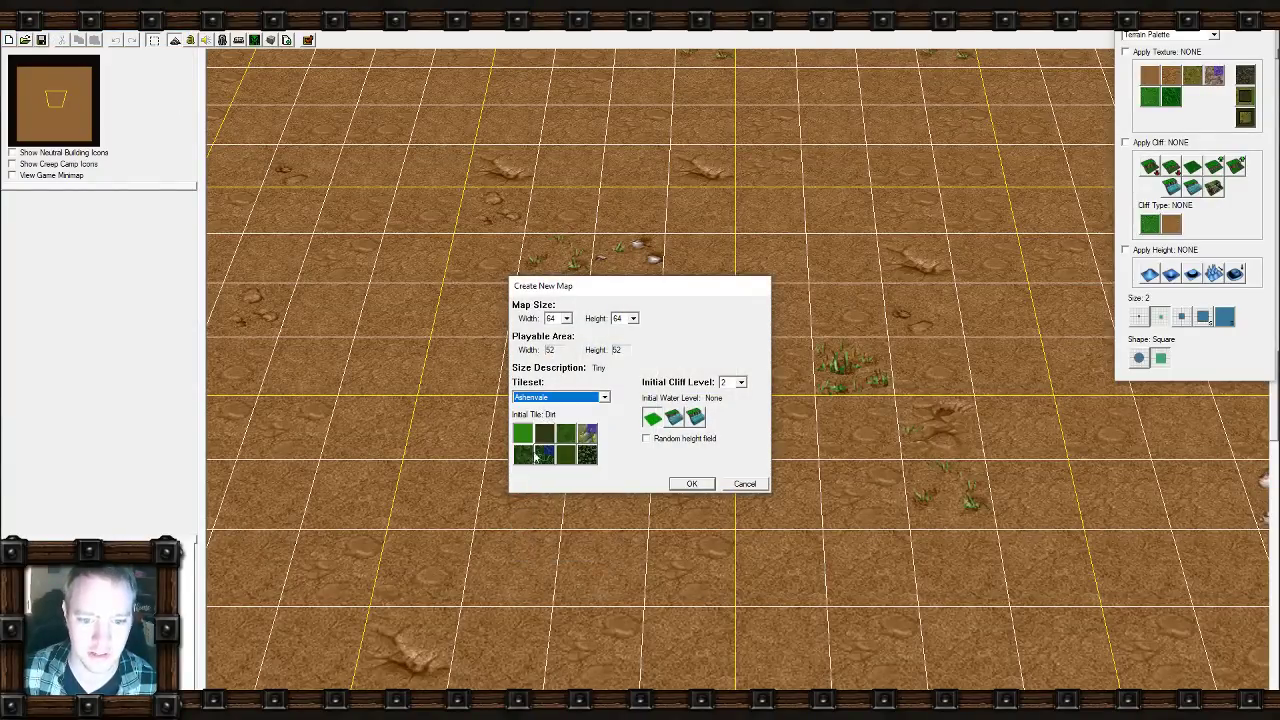
pyautogui.click(566, 435)
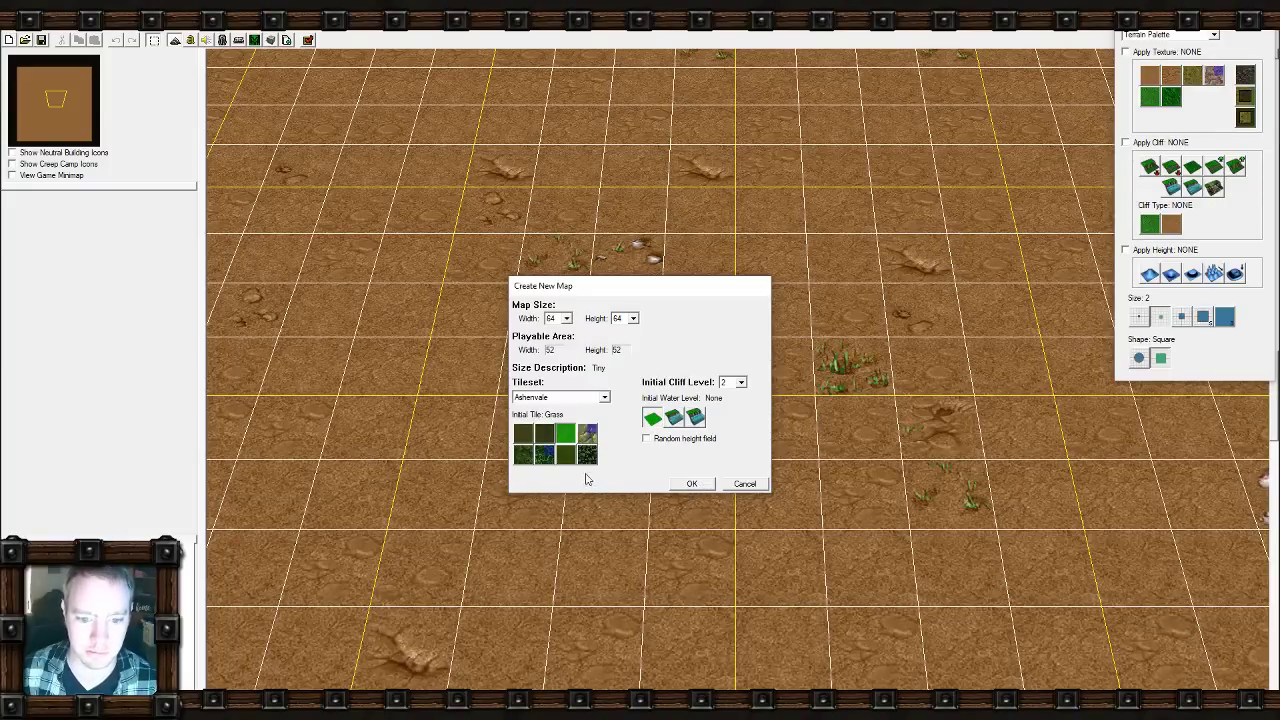
pyautogui.click(692, 484)
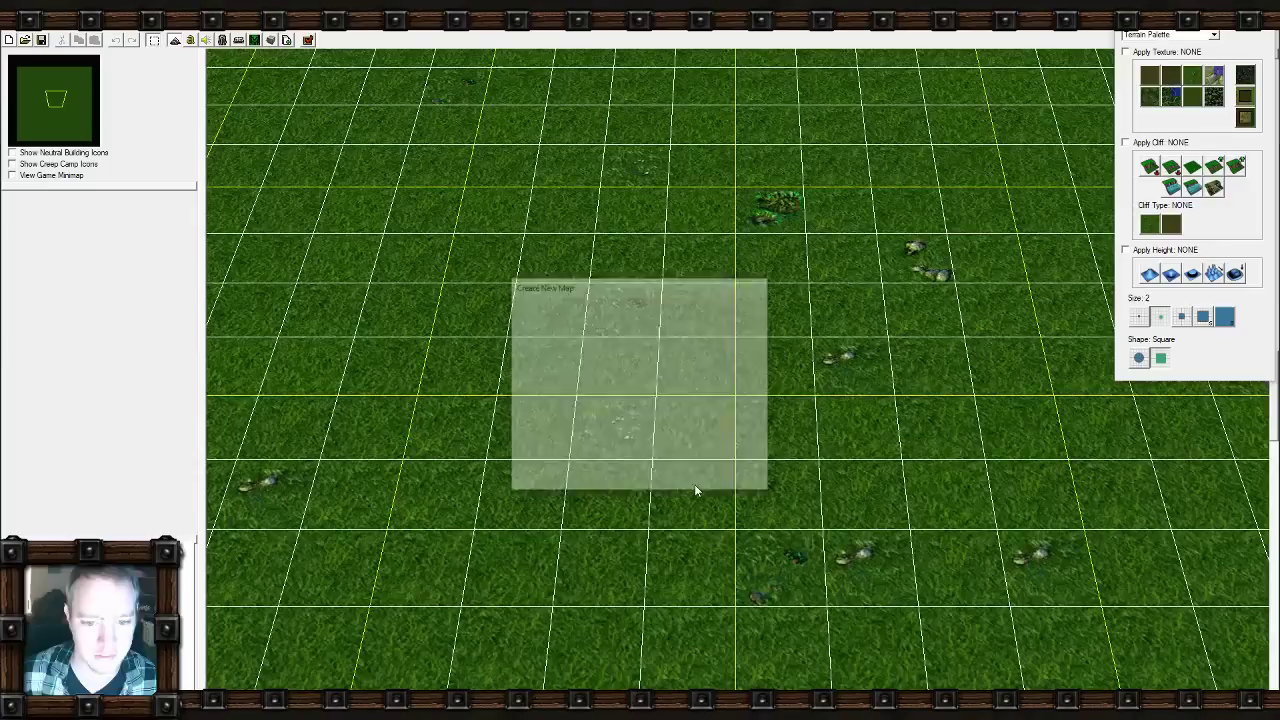
# Paint a large Dirt clearing in the map's northwest corner with the size 2 square brush.
pyautogui.scroll(-5, 460, 366)
pyautogui.moveTo(574, 298); pyautogui.dragTo(647, 414, button='right')
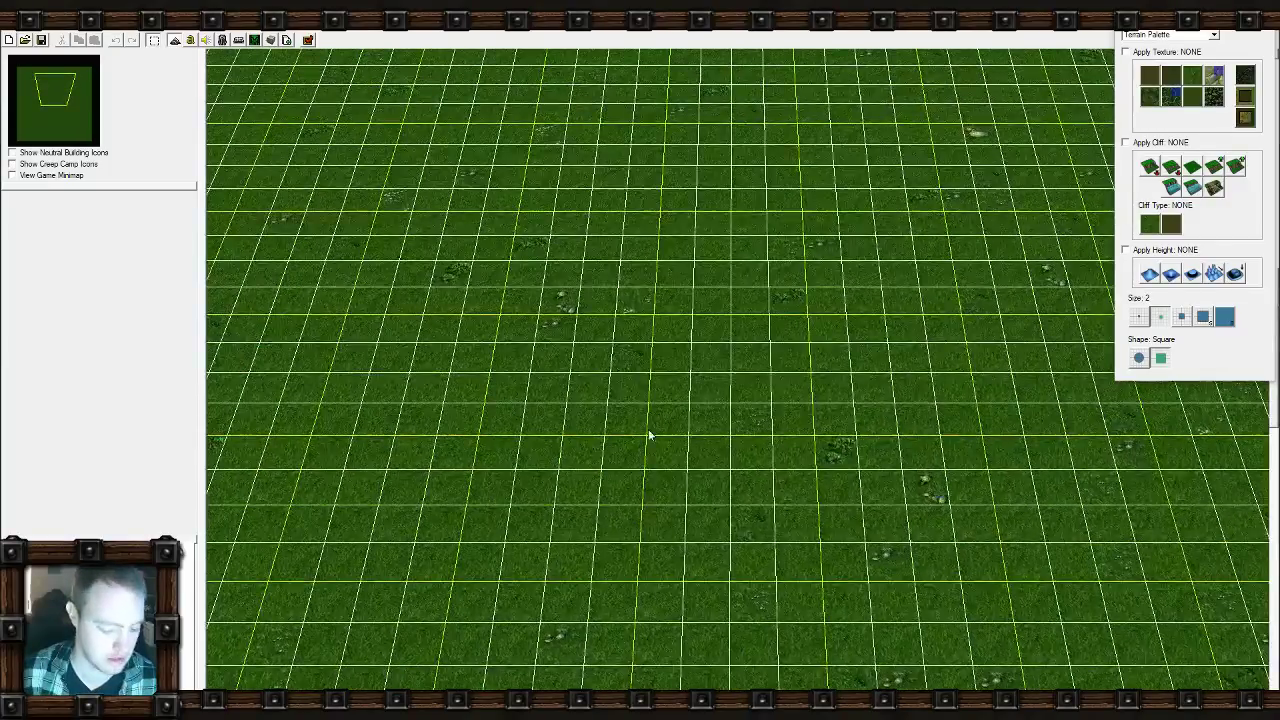
pyautogui.scroll(5, 651, 434)
pyautogui.moveTo(583, 337); pyautogui.dragTo(955, 424, button='right')
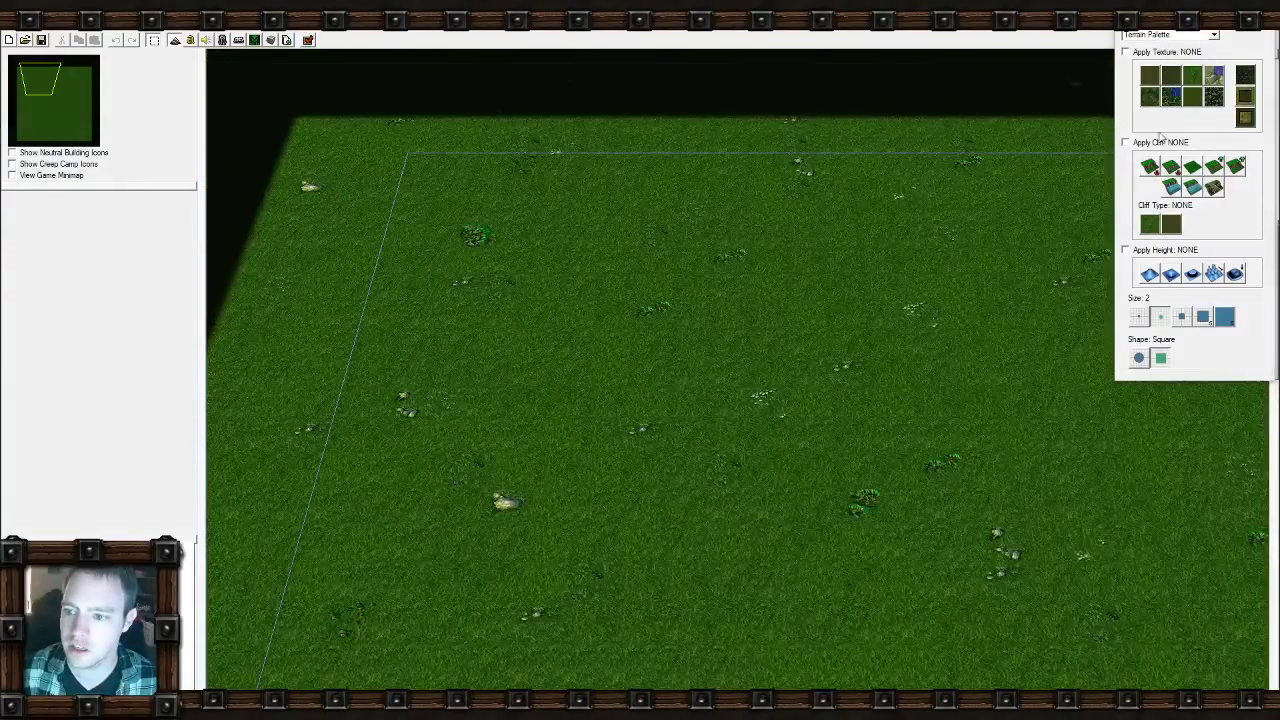
pyautogui.click(1149, 75)
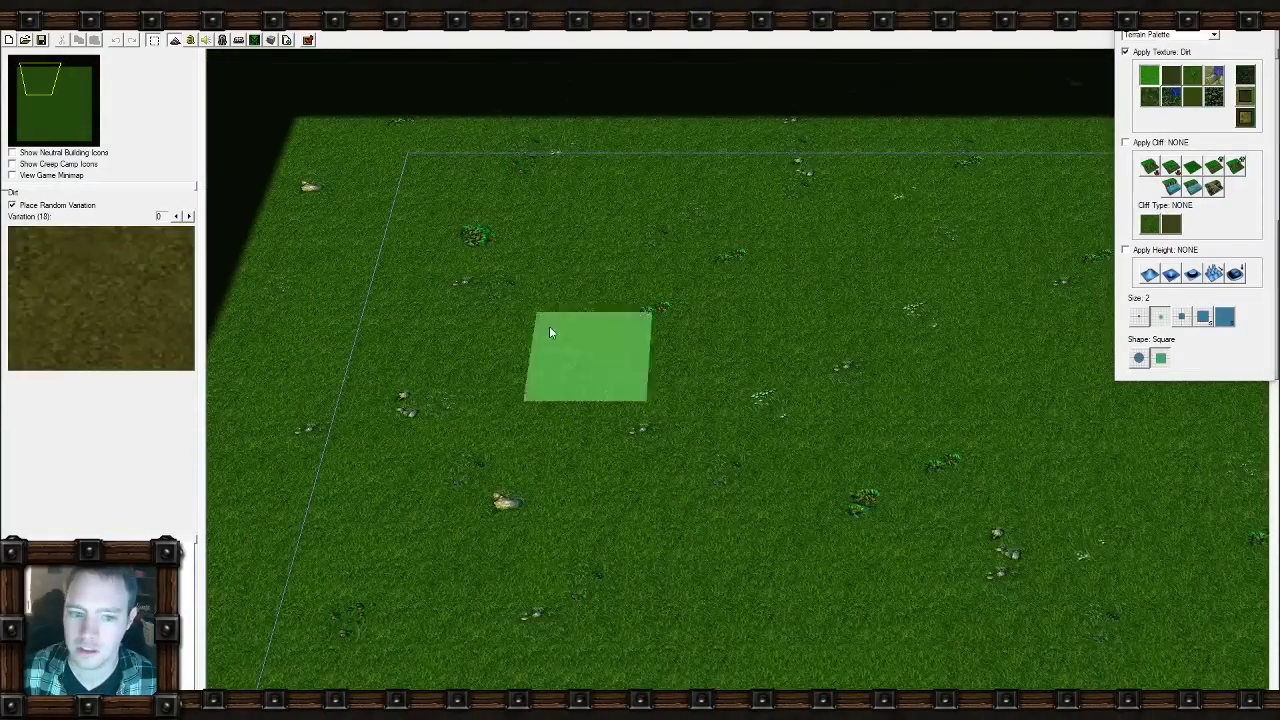
pyautogui.moveTo(550, 150)
pyautogui.mouseDown()
pyautogui.moveTo(464, 368)
pyautogui.moveTo(380, 330)
pyautogui.mouseUp()
pyautogui.moveTo(412, 486)
pyautogui.mouseDown()
pyautogui.moveTo(608, 425)
pyautogui.moveTo(414, 555)
pyautogui.moveTo(580, 250)
pyautogui.moveTo(706, 274)
pyautogui.moveTo(600, 471)
pyautogui.moveTo(748, 449)
pyautogui.moveTo(706, 354)
pyautogui.mouseUp()
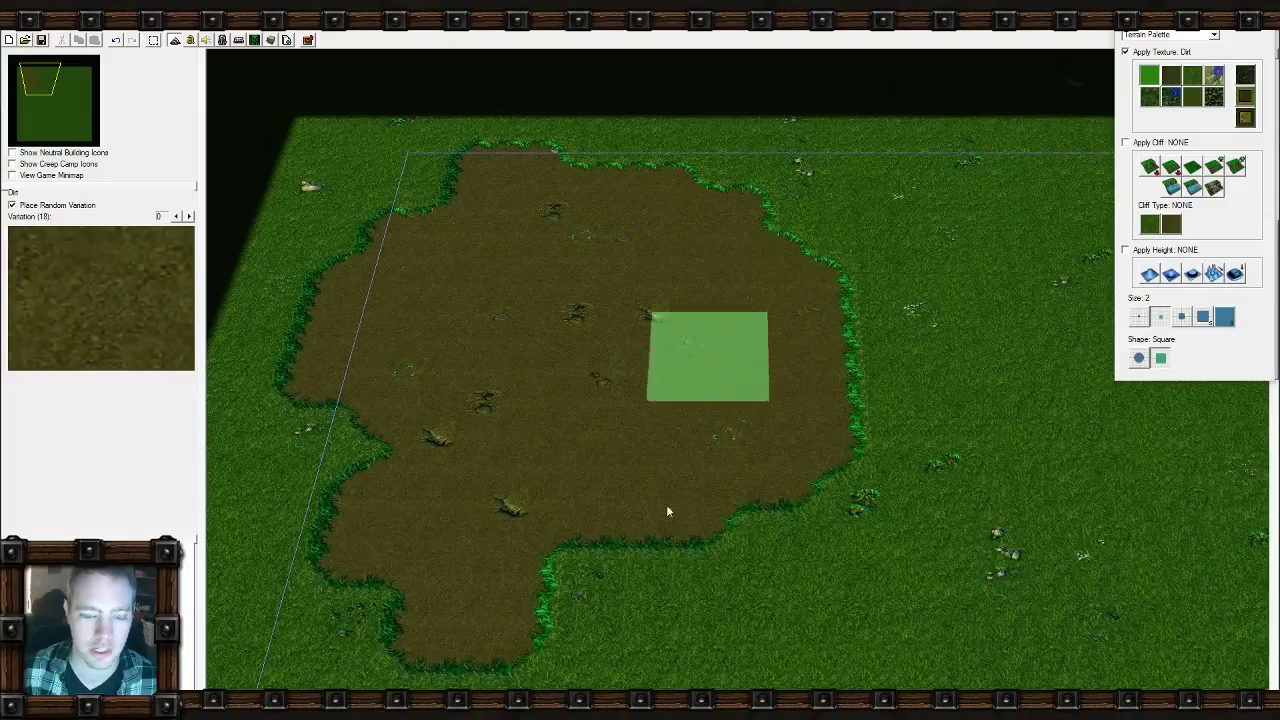
# Switch the brush texture to Blight and paint a size 2 strip from the northeast corner diagonally into the playable area.
pyautogui.click(42, 142)
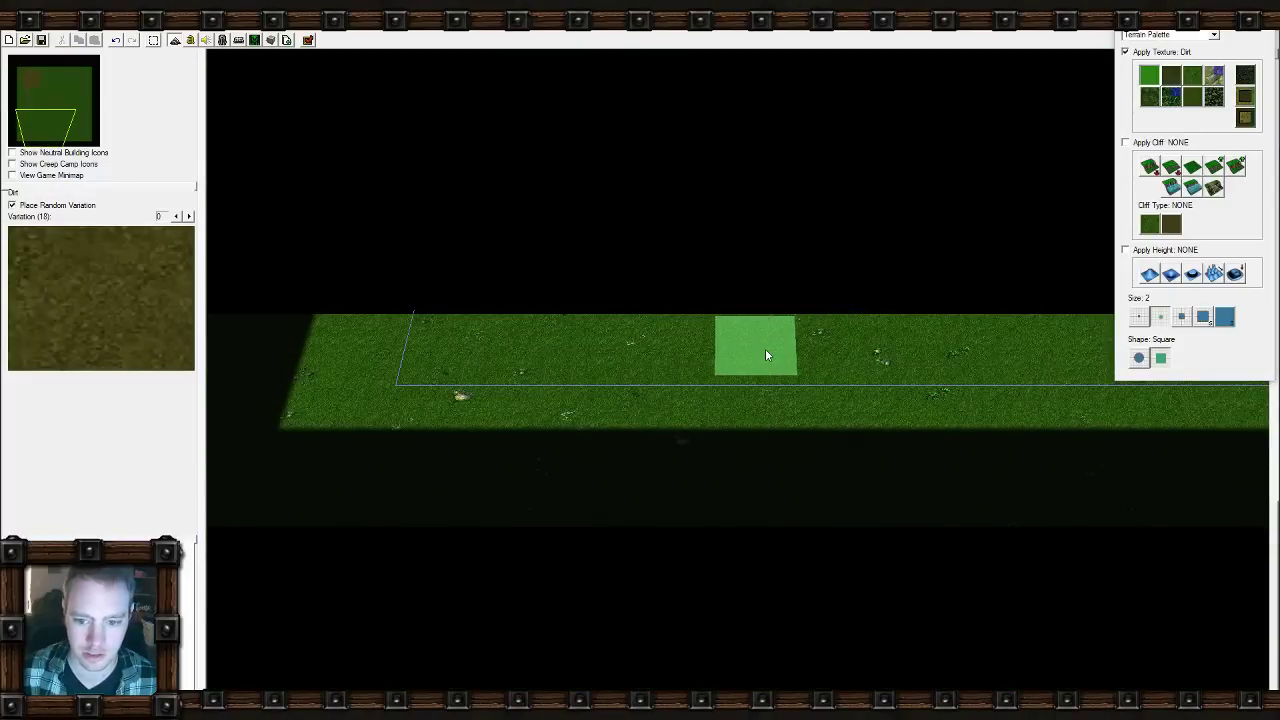
pyautogui.scroll(2, 765, 348)
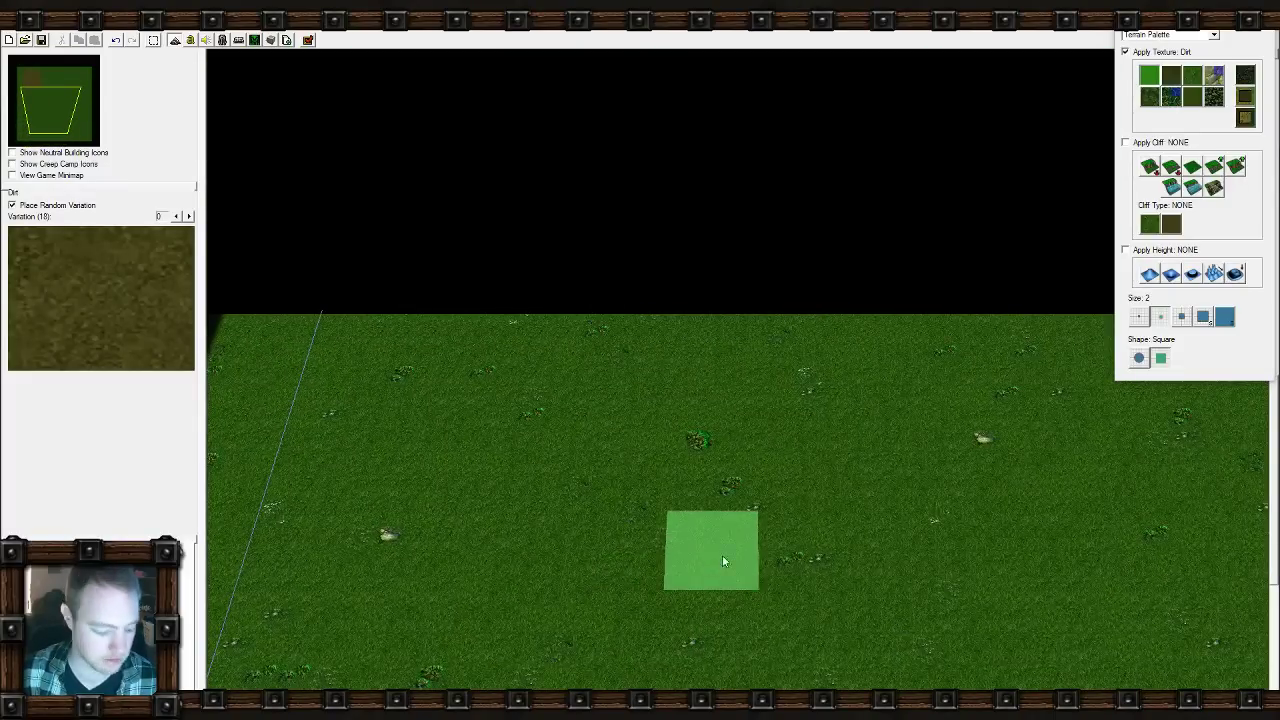
pyautogui.scroll(-3, 678, 330)
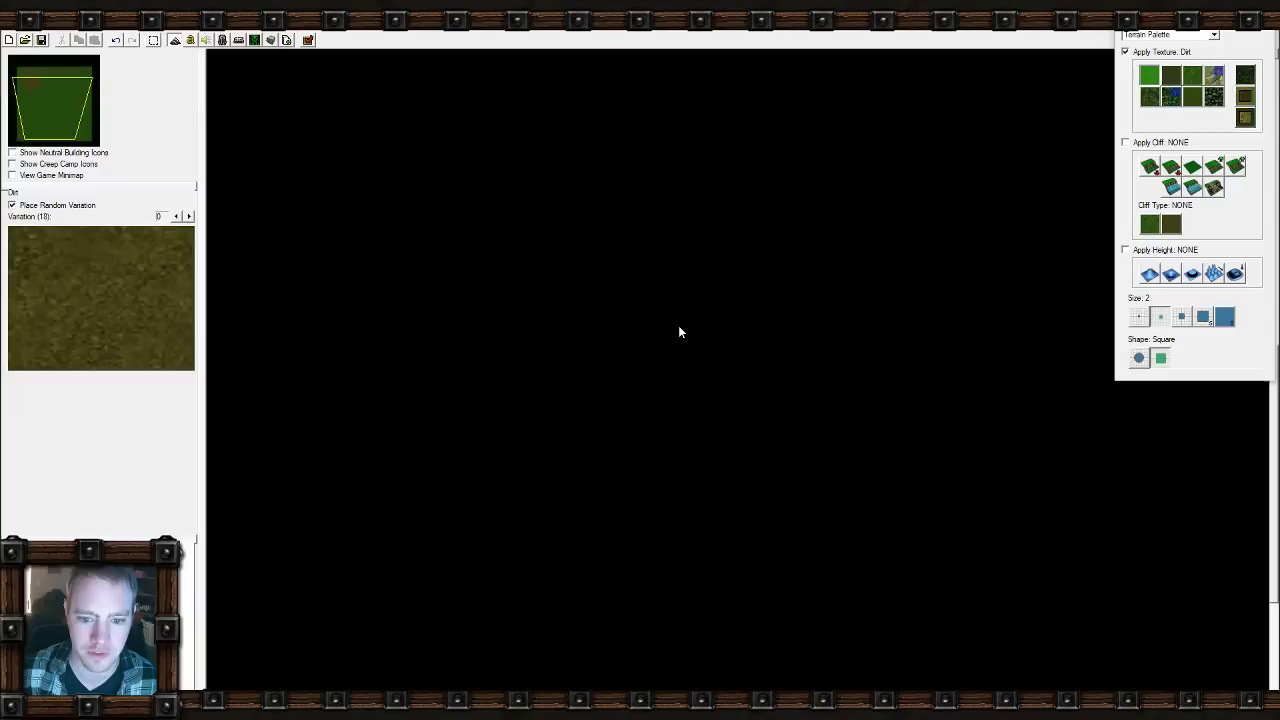
pyautogui.scroll(3, 690, 440)
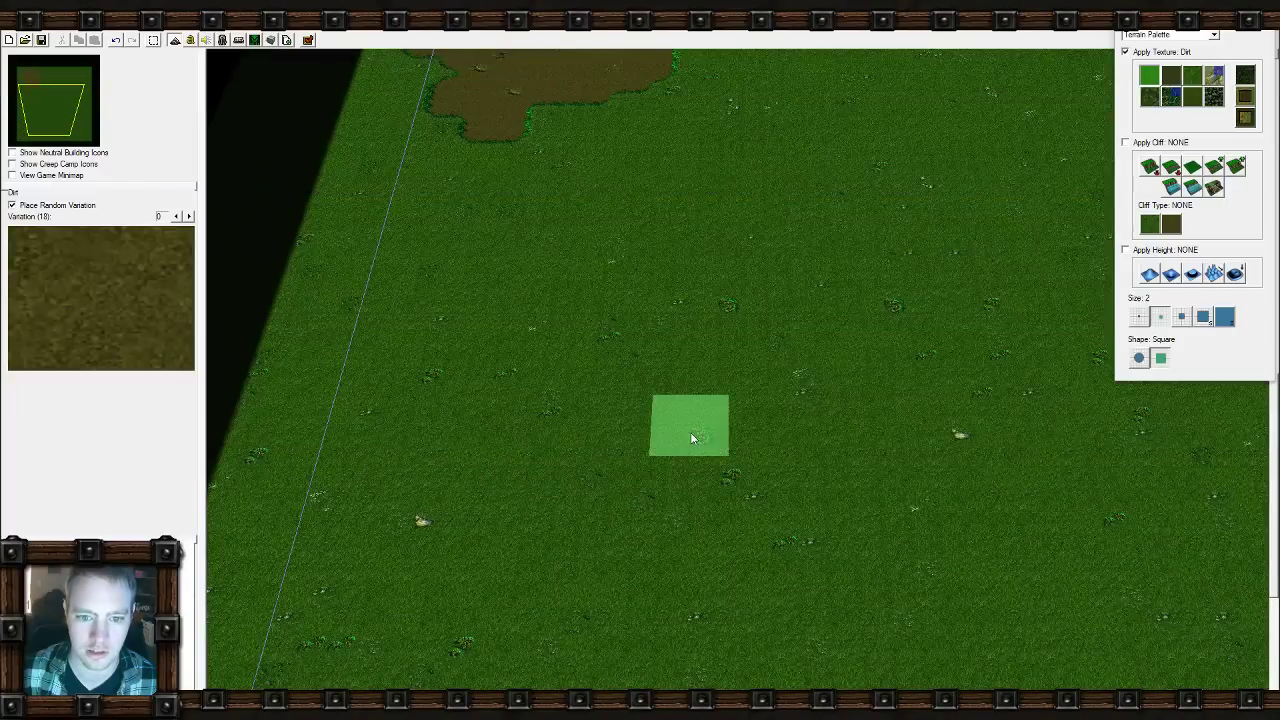
pyautogui.scroll(-4, 690, 437)
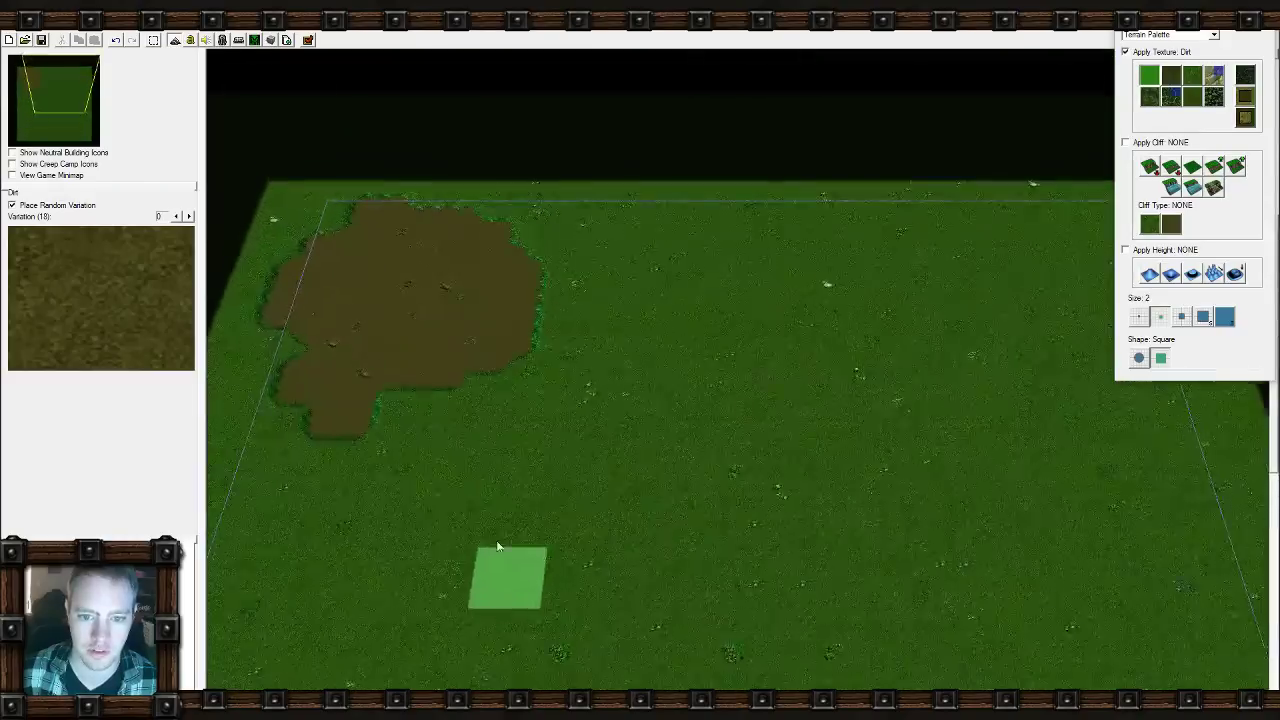
pyautogui.click(1244, 76)
pyautogui.scroll(3, 600, 510)
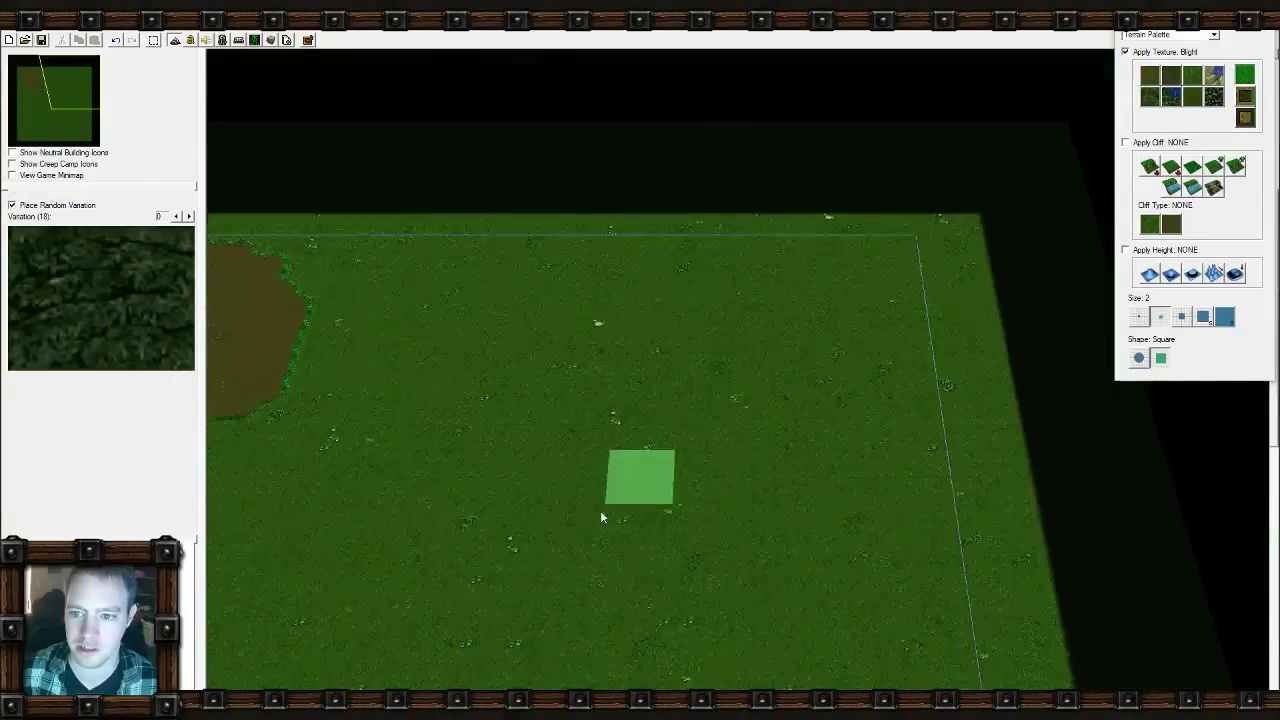
pyautogui.moveTo(882, 224)
pyautogui.mouseDown(button='right')
pyautogui.moveTo(803, 211)
pyautogui.moveTo(1055, 181)
pyautogui.moveTo(450, 328)
pyautogui.moveTo(697, 255)
pyautogui.mouseUp(button='right')
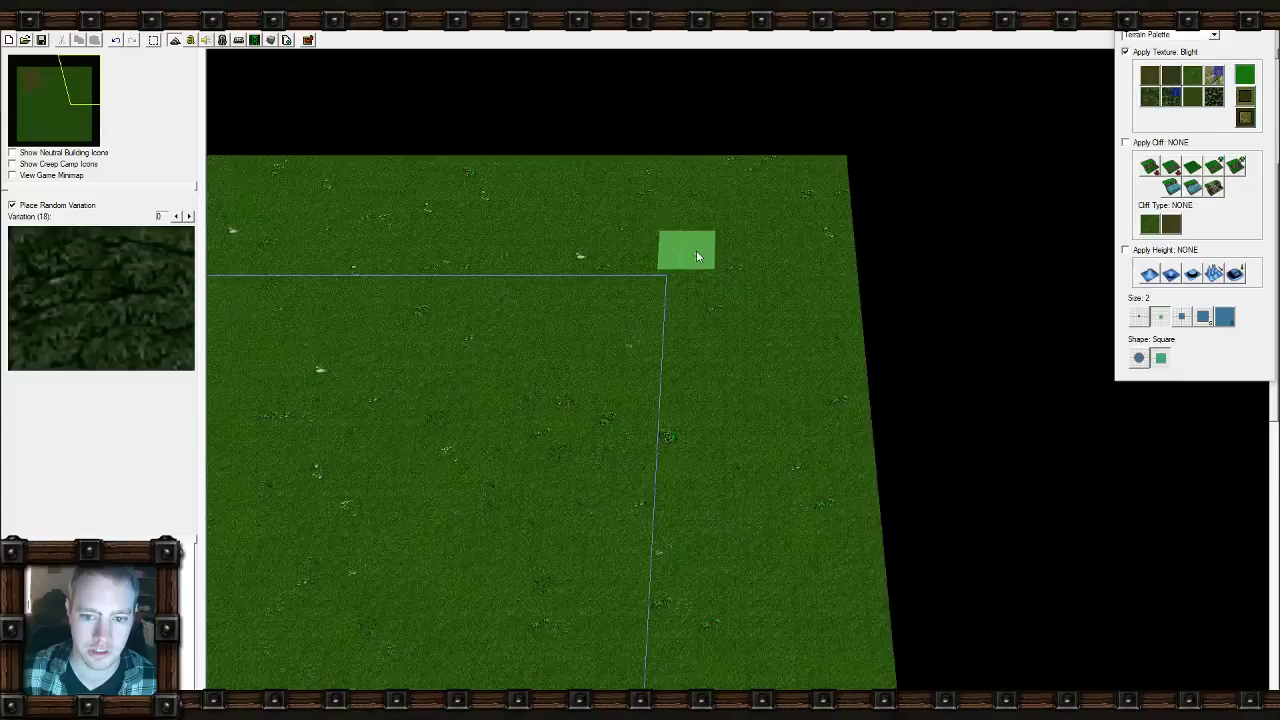
pyautogui.moveTo(836, 183); pyautogui.dragTo(603, 336)
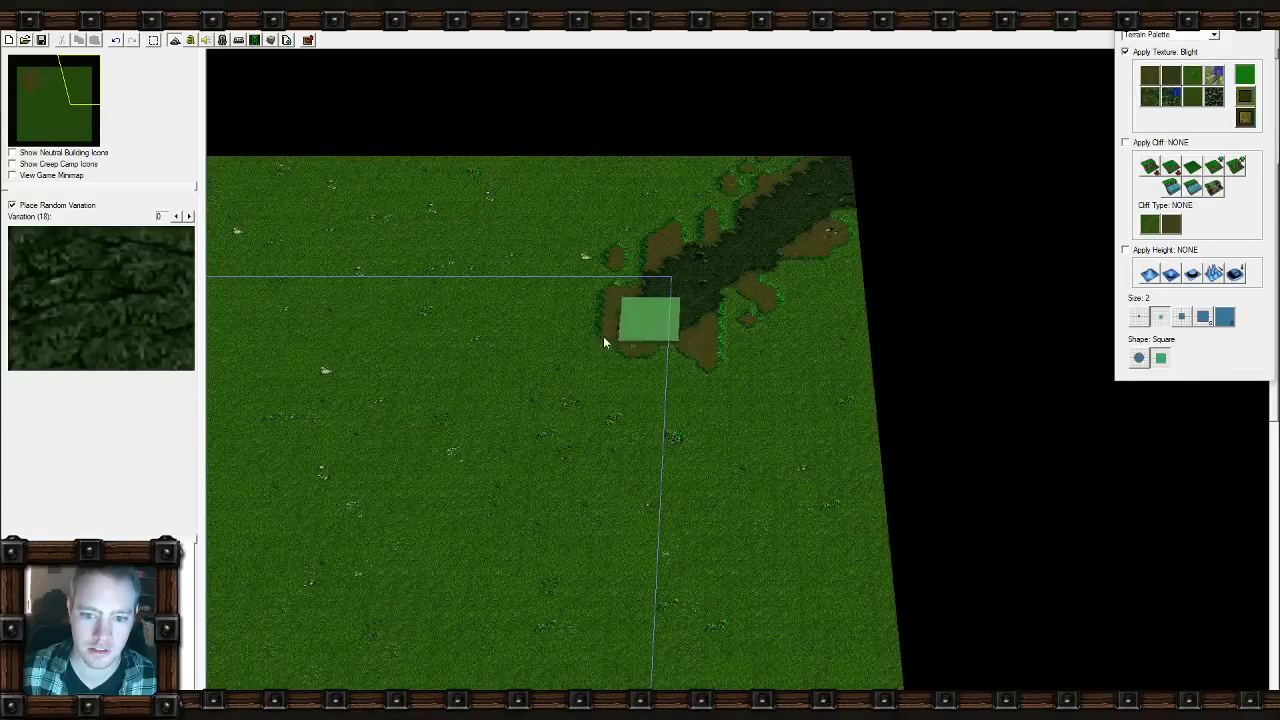
# Continue the Blight strip diagonally across the map to the southwest corner and cover the ground there.
pyautogui.scroll(3, 728, 289)
pyautogui.moveTo(604, 402); pyautogui.dragTo(556, 467)
pyautogui.moveTo(556, 467); pyautogui.dragTo(854, 264, button='right')
pyautogui.moveTo(854, 264); pyautogui.dragTo(455, 446)
pyautogui.moveTo(455, 452)
pyautogui.mouseDown(button='right')
pyautogui.moveTo(826, 337)
pyautogui.moveTo(905, 285)
pyautogui.mouseUp(button='right')
pyautogui.moveTo(905, 285)
pyautogui.mouseDown()
pyautogui.moveTo(567, 520)
pyautogui.moveTo(929, 480)
pyautogui.moveTo(703, 463)
pyautogui.moveTo(960, 346)
pyautogui.mouseUp()
pyautogui.moveTo(960, 346); pyautogui.dragTo(743, 402, button='right')
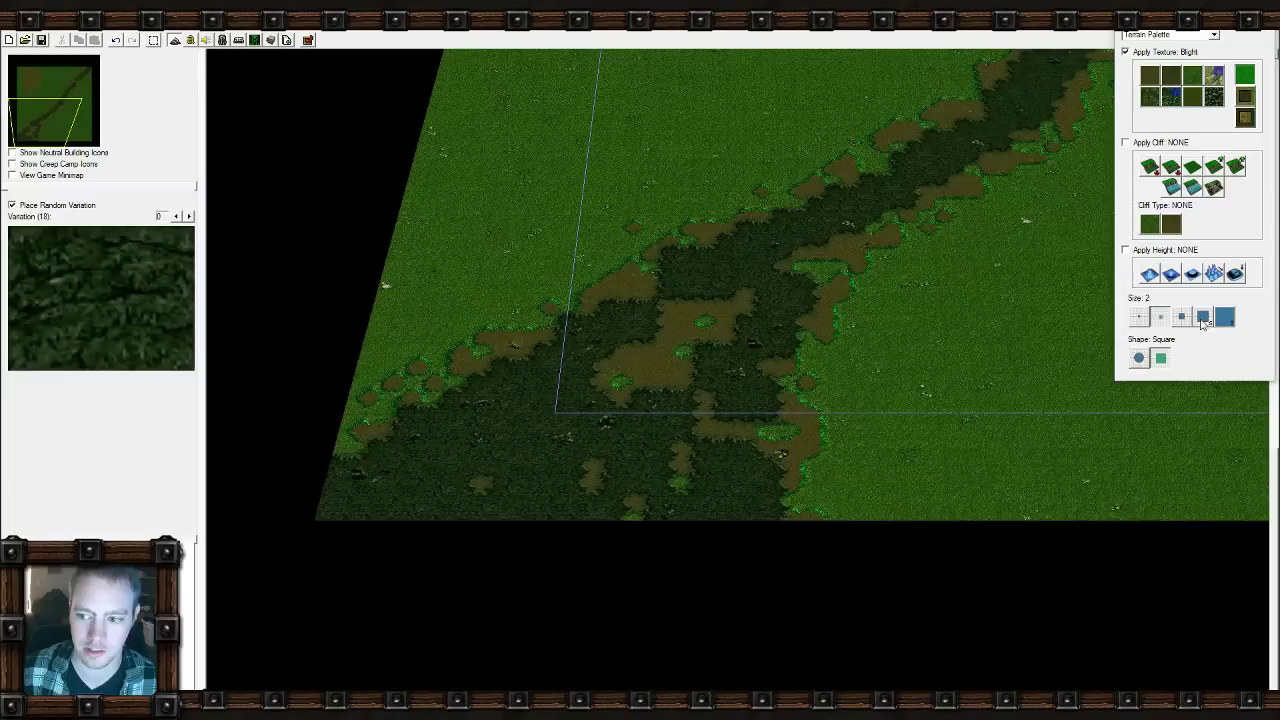
# Set the brush size to 5 and paint Blight along the southern edge and up around the southeast corner.
pyautogui.click(1203, 317)
pyautogui.moveTo(854, 353)
pyautogui.mouseDown()
pyautogui.moveTo(651, 432)
pyautogui.moveTo(546, 490)
pyautogui.moveTo(1138, 458)
pyautogui.mouseUp()
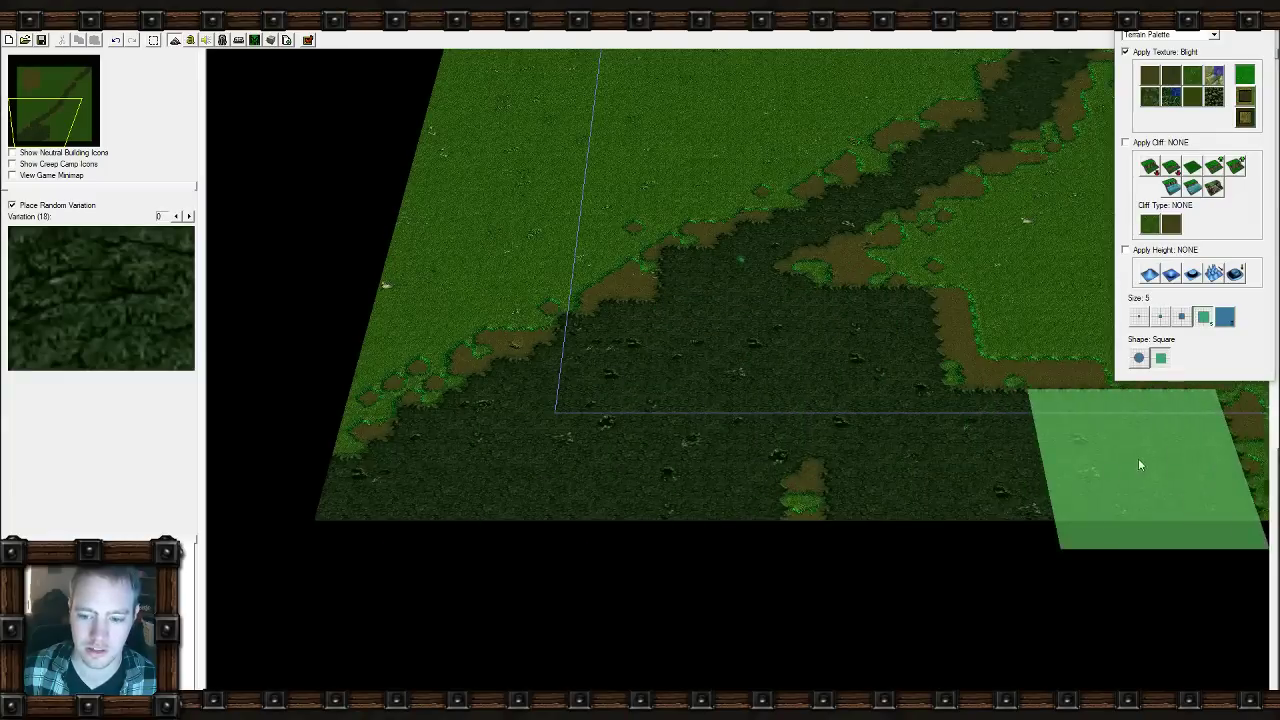
pyautogui.moveTo(1138, 458); pyautogui.dragTo(500, 520, button='right')
pyautogui.moveTo(842, 505); pyautogui.dragTo(670, 482, button='right')
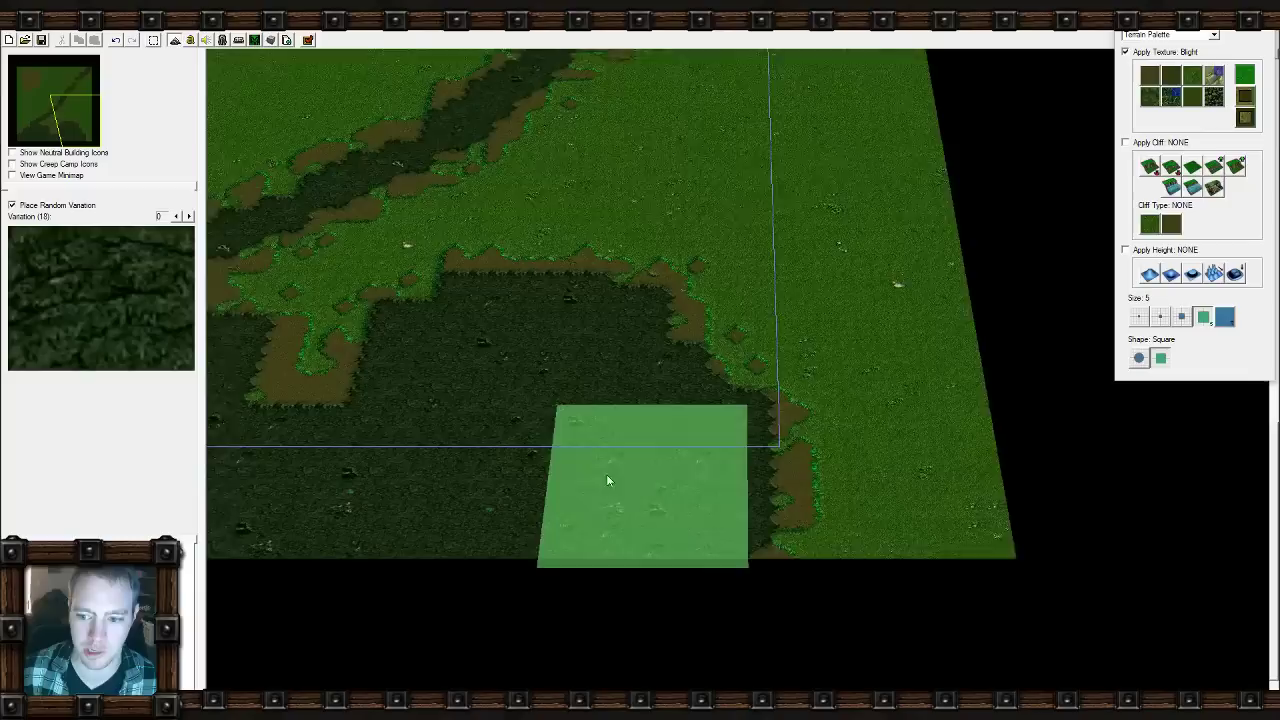
pyautogui.moveTo(773, 234)
pyautogui.mouseDown()
pyautogui.moveTo(700, 406)
pyautogui.moveTo(761, 397)
pyautogui.mouseUp()
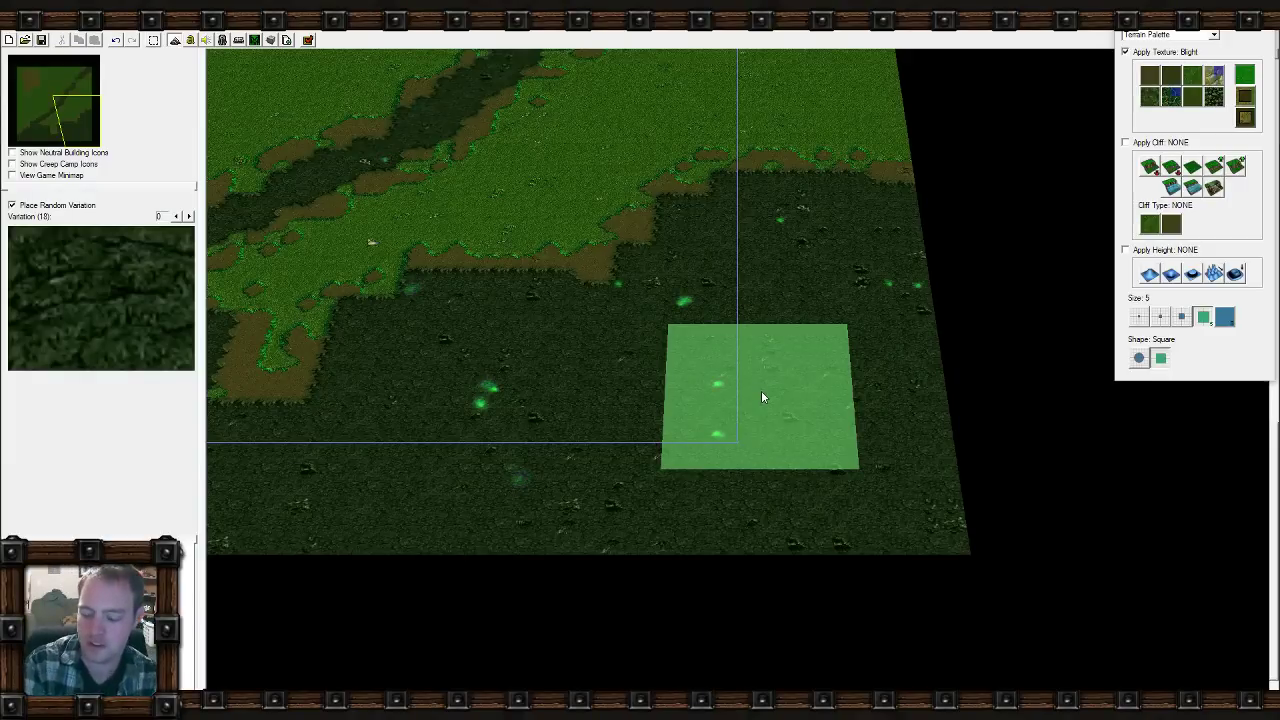
# Fill the remaining grass southeast of the diagonal strip with Blight, up to the northeast corner and eastern edge.
pyautogui.moveTo(680, 294); pyautogui.dragTo(840, 331, button='right')
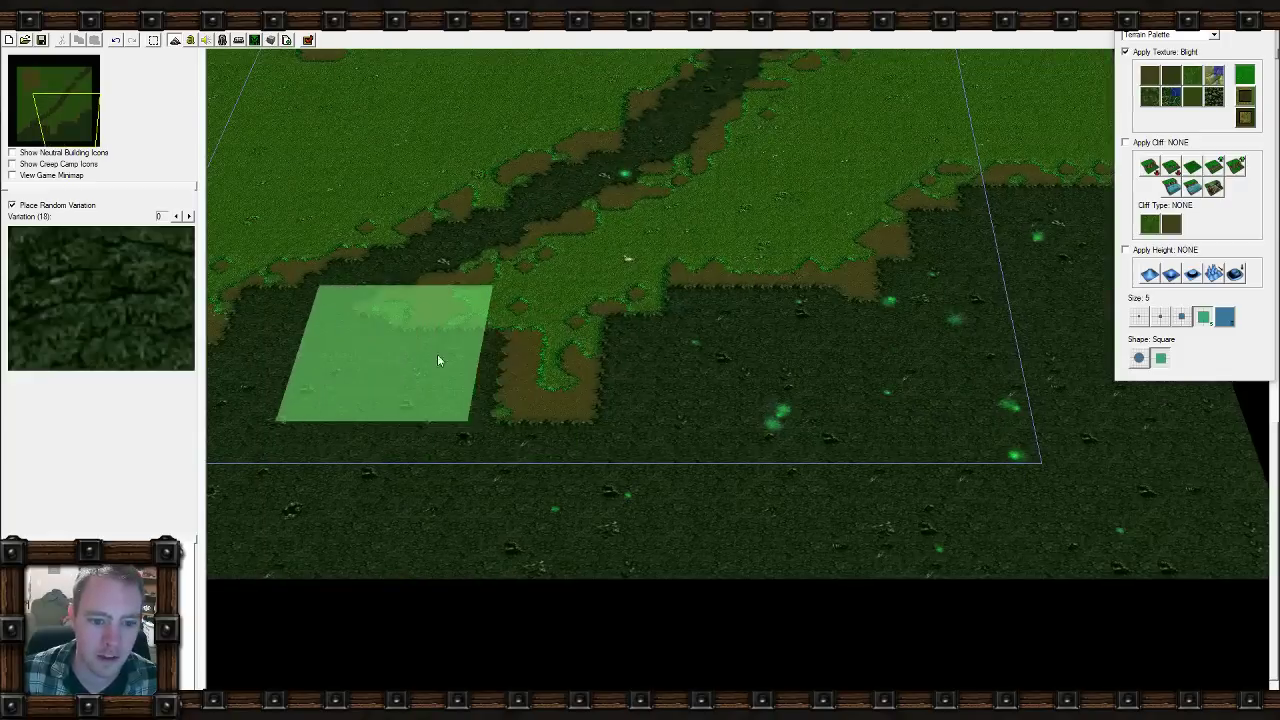
pyautogui.moveTo(437, 360)
pyautogui.mouseDown()
pyautogui.moveTo(657, 257)
pyautogui.moveTo(543, 380)
pyautogui.moveTo(626, 380)
pyautogui.moveTo(703, 326)
pyautogui.mouseUp()
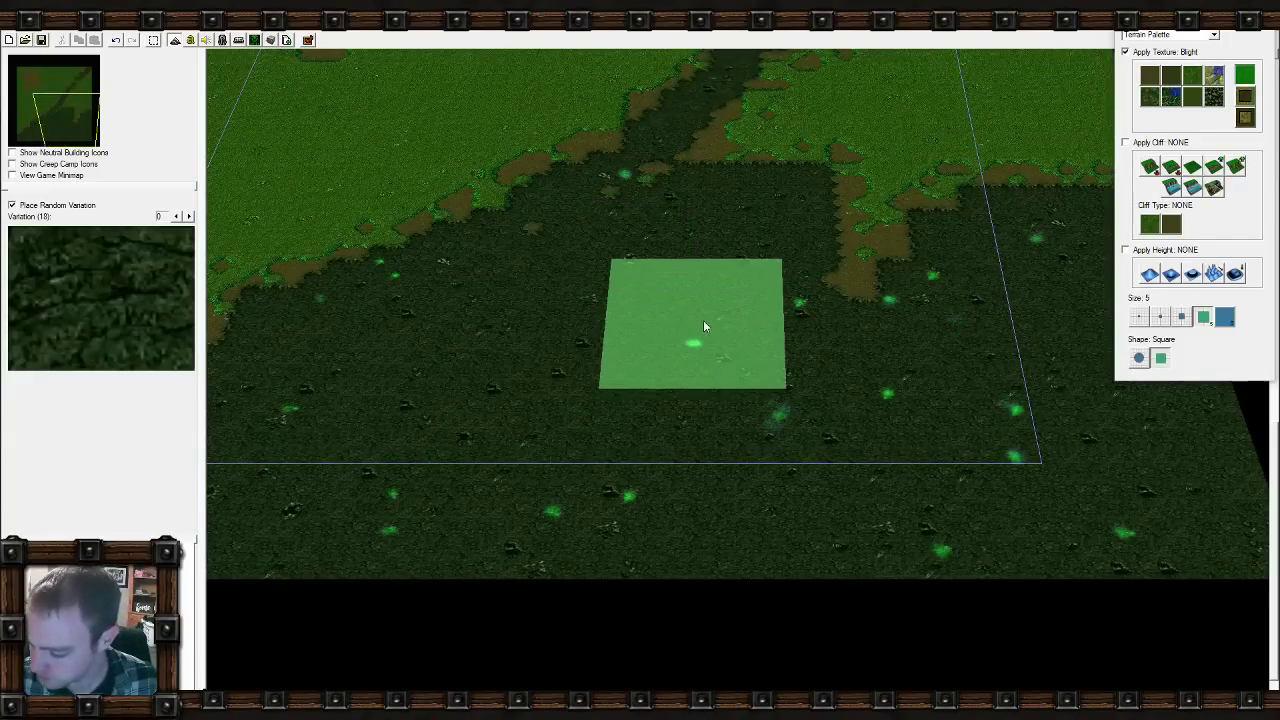
pyautogui.press('Up')
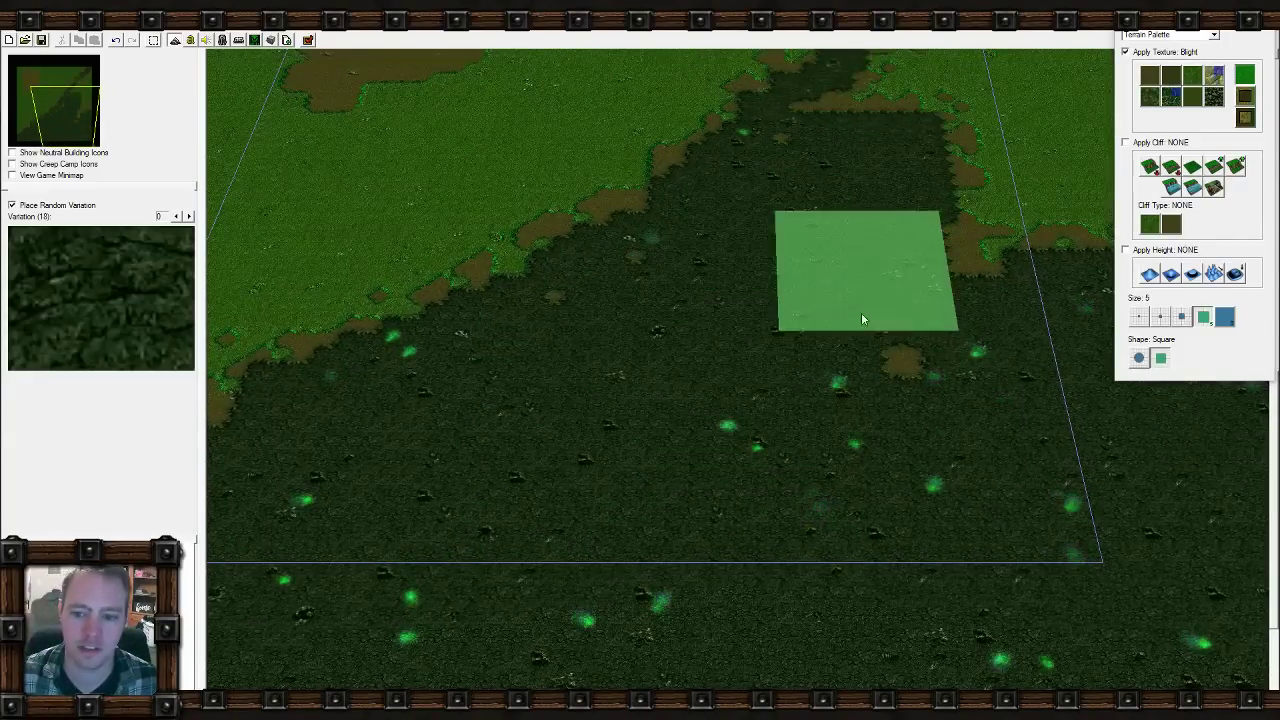
pyautogui.press('Right')
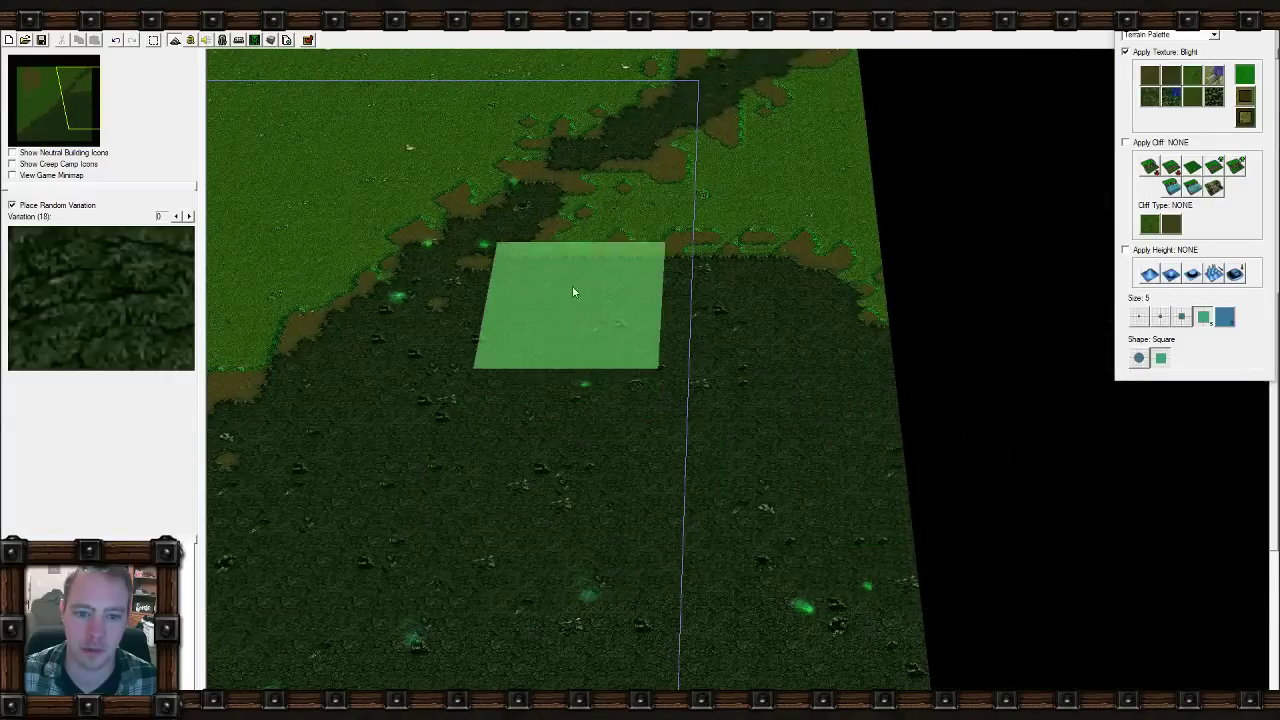
pyautogui.press('Up')
pyautogui.press('Right')
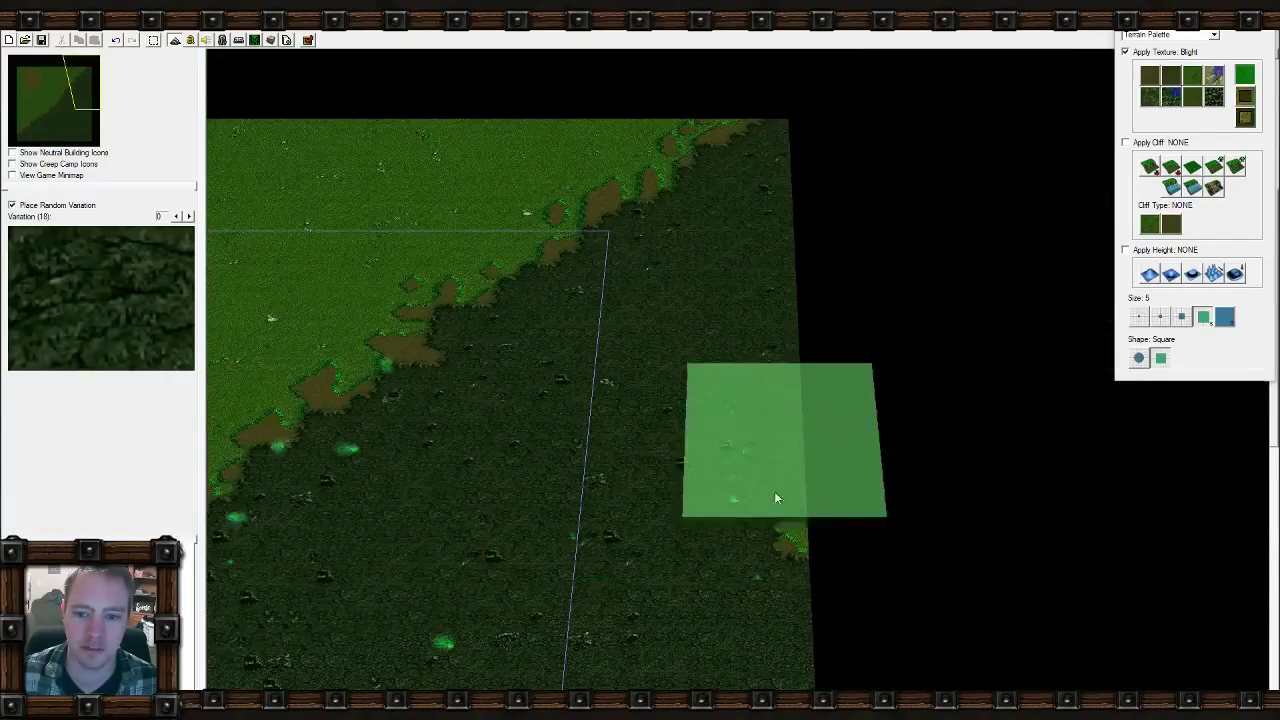
pyautogui.press('Down')
pyautogui.press('Left')
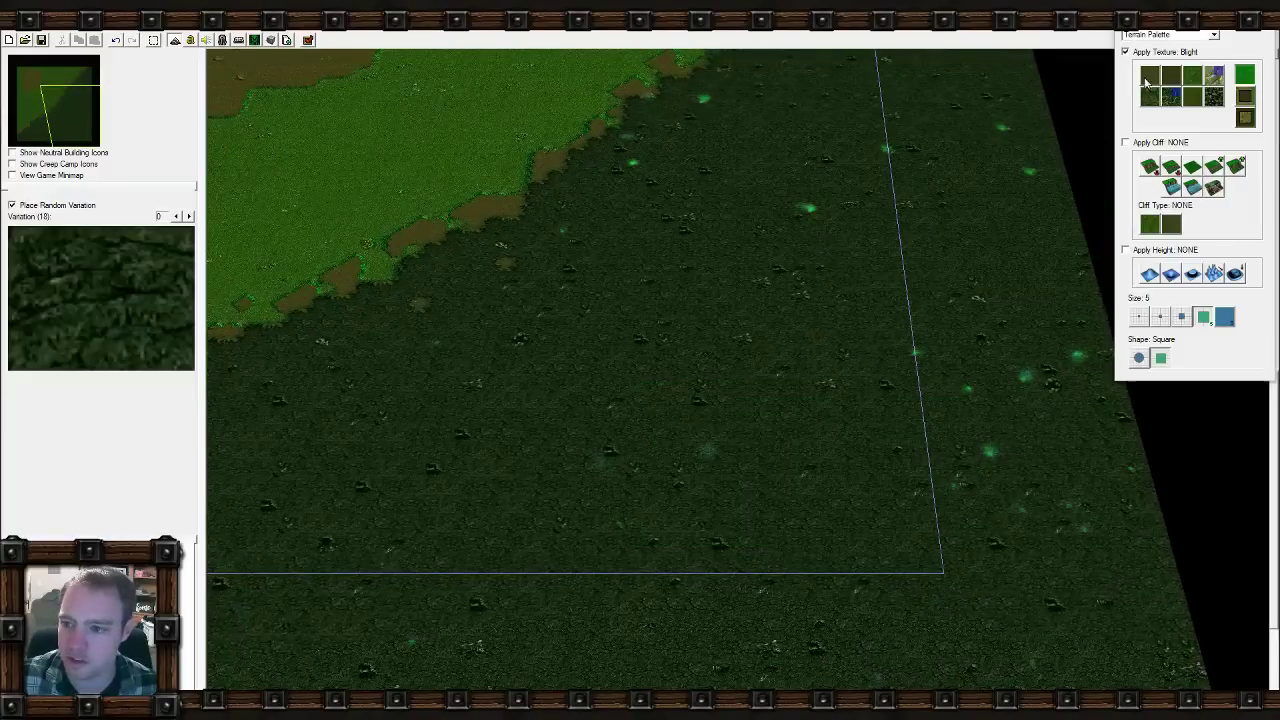
# Set the brush to Dirt at size 2 and paint a large clearing inside the southeast corner of the Blight.
pyautogui.click(1148, 80)
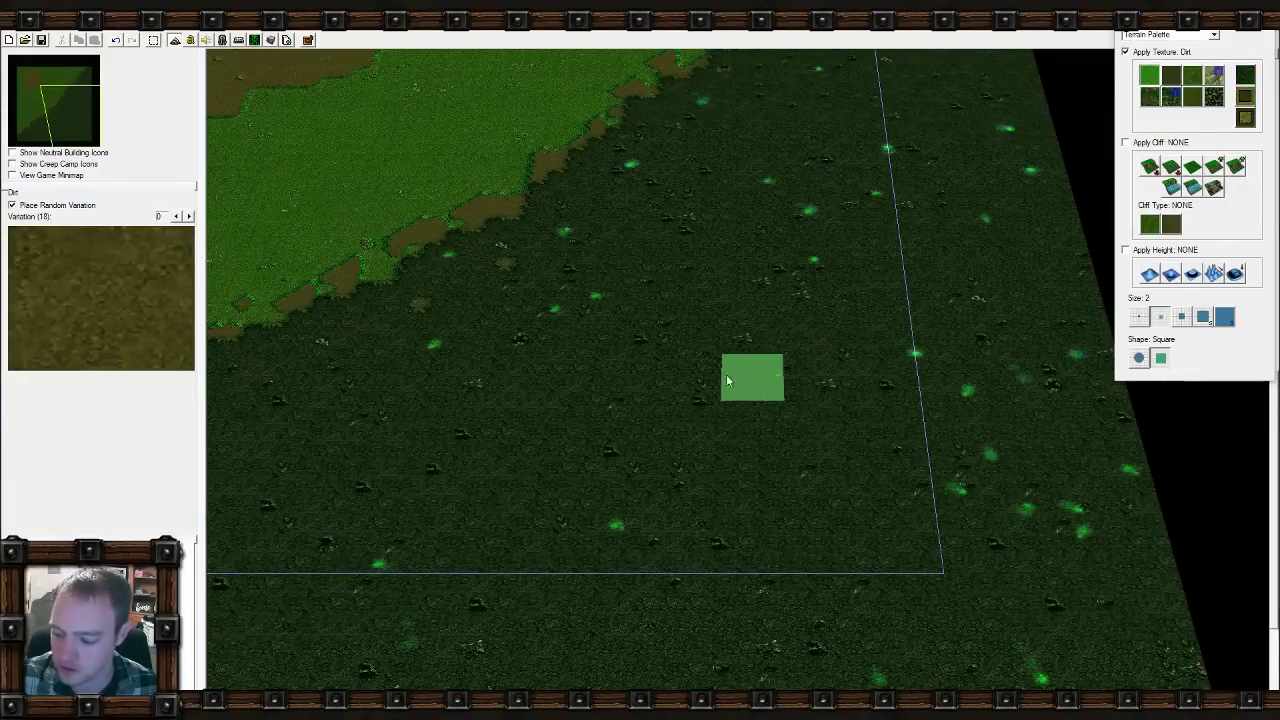
pyautogui.moveTo(815, 392)
pyautogui.mouseDown()
pyautogui.moveTo(766, 494)
pyautogui.moveTo(771, 517)
pyautogui.moveTo(790, 470)
pyautogui.mouseUp()
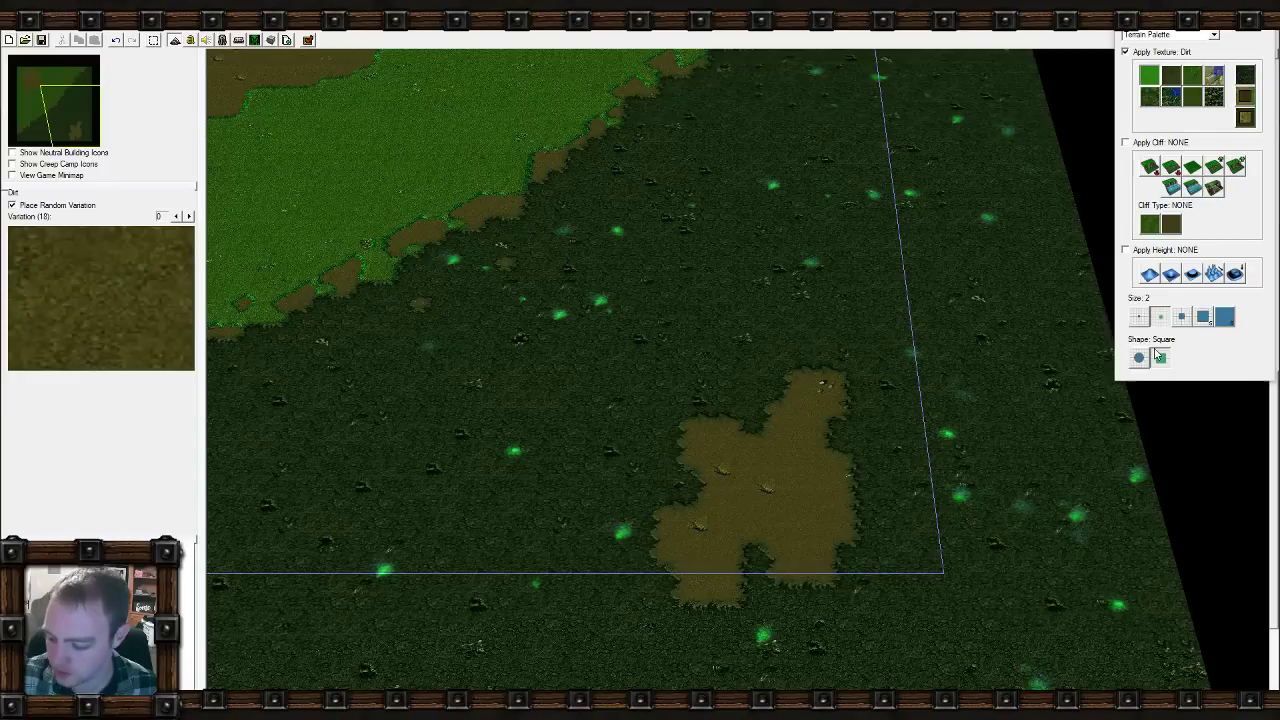
pyautogui.moveTo(788, 501)
pyautogui.mouseDown()
pyautogui.moveTo(766, 551)
pyautogui.moveTo(834, 425)
pyautogui.mouseUp()
pyautogui.moveTo(690, 470)
pyautogui.mouseDown(button='middle')
pyautogui.moveTo(657, 337)
pyautogui.moveTo(654, 355)
pyautogui.mouseUp(button='middle')
pyautogui.moveTo(534, 330)
pyautogui.mouseDown(button='middle')
pyautogui.moveTo(800, 360)
pyautogui.moveTo(729, 531)
pyautogui.moveTo(601, 263)
pyautogui.moveTo(440, 165)
pyautogui.moveTo(612, 345)
pyautogui.moveTo(778, 416)
pyautogui.mouseUp(button='middle')
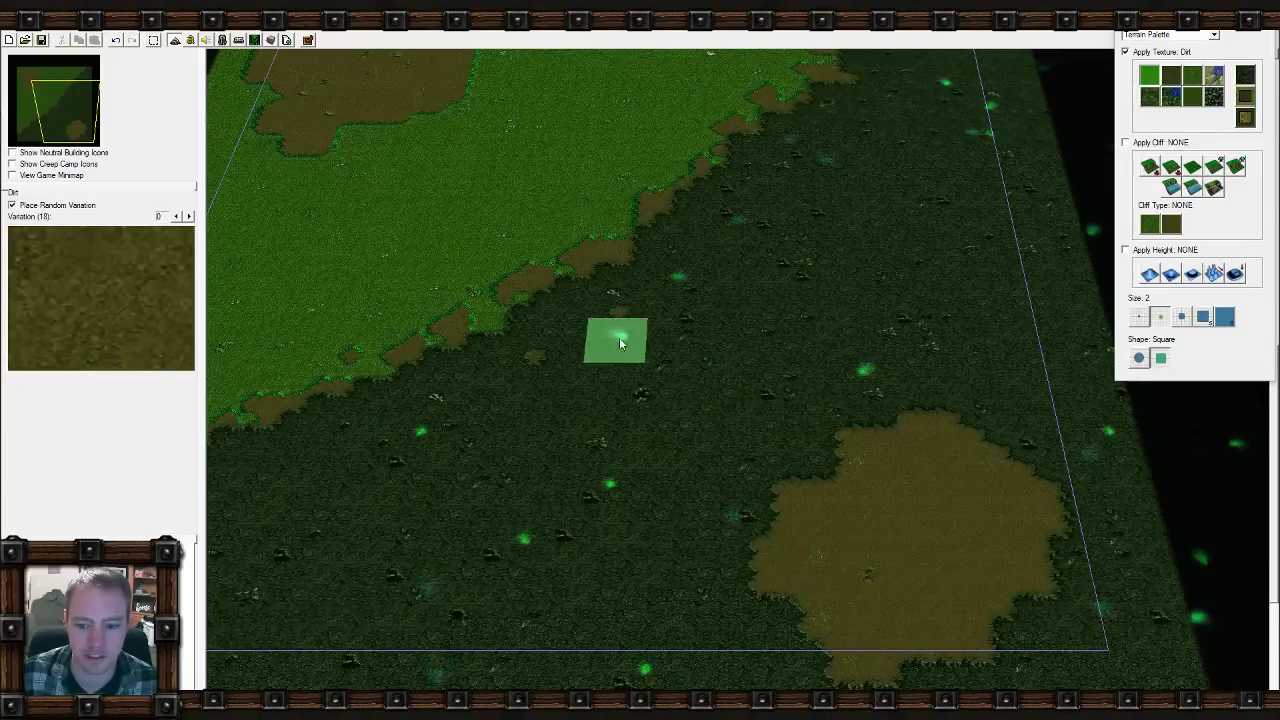
# Paint two curved Dirt lanes linking the northwest and southeast clearings, one through the southwest and one through the northeast.
pyautogui.moveTo(620, 343); pyautogui.dragTo(518, 523, button='right')
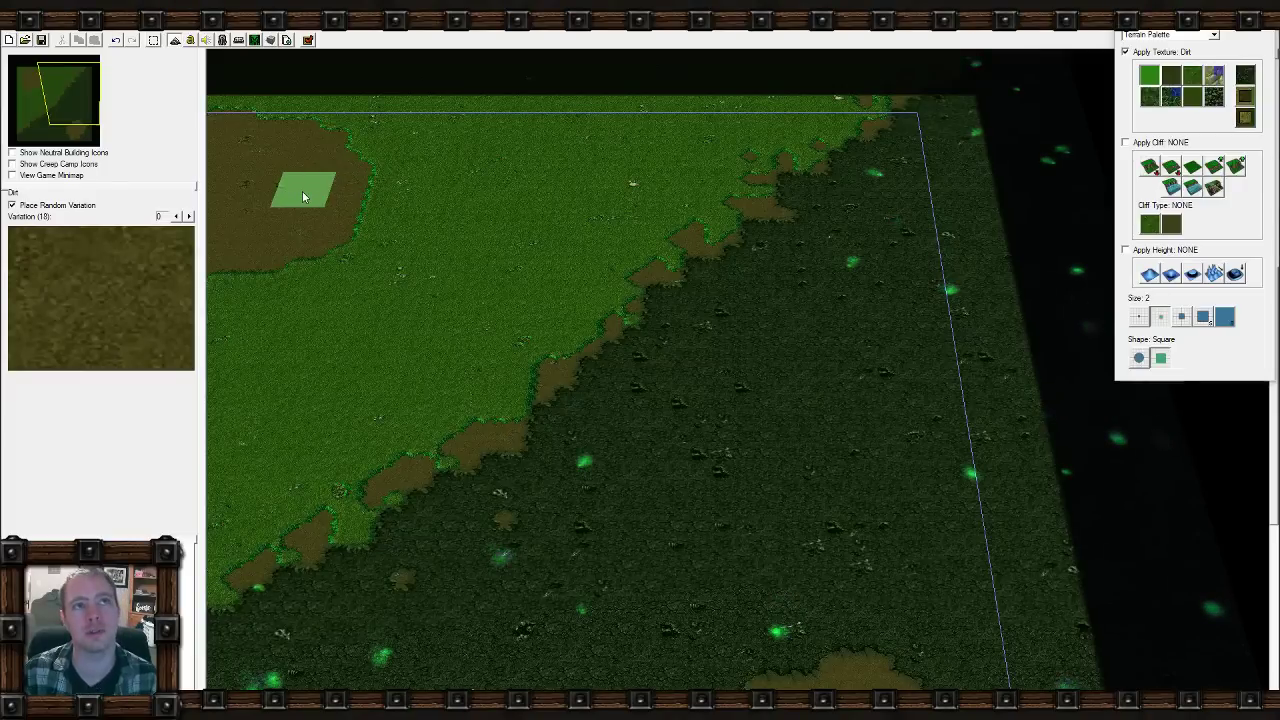
pyautogui.moveTo(304, 197)
pyautogui.mouseDown()
pyautogui.moveTo(513, 217)
pyautogui.moveTo(618, 262)
pyautogui.moveTo(769, 374)
pyautogui.moveTo(825, 540)
pyautogui.moveTo(849, 680)
pyautogui.moveTo(806, 444)
pyautogui.moveTo(899, 535)
pyautogui.moveTo(841, 538)
pyautogui.moveTo(624, 500)
pyautogui.moveTo(480, 362)
pyautogui.moveTo(408, 207)
pyautogui.mouseUp()
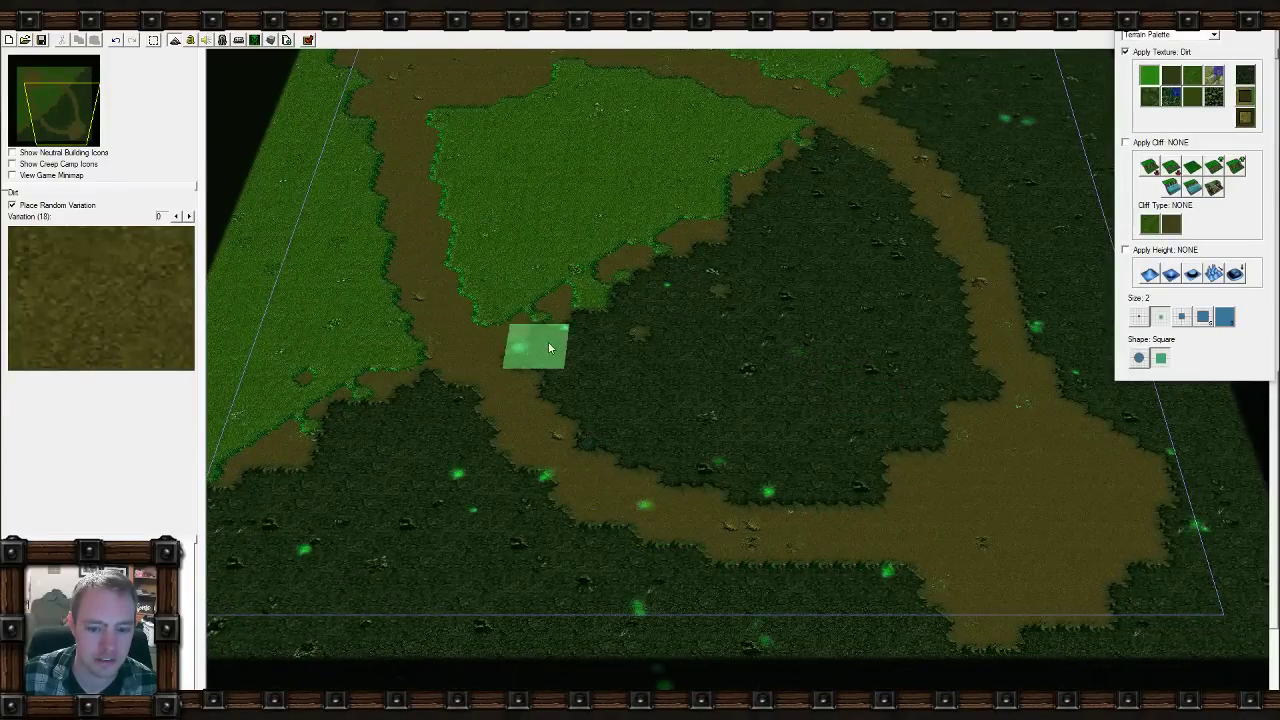
pyautogui.moveTo(497, 240); pyautogui.dragTo(497, 414, button='middle')
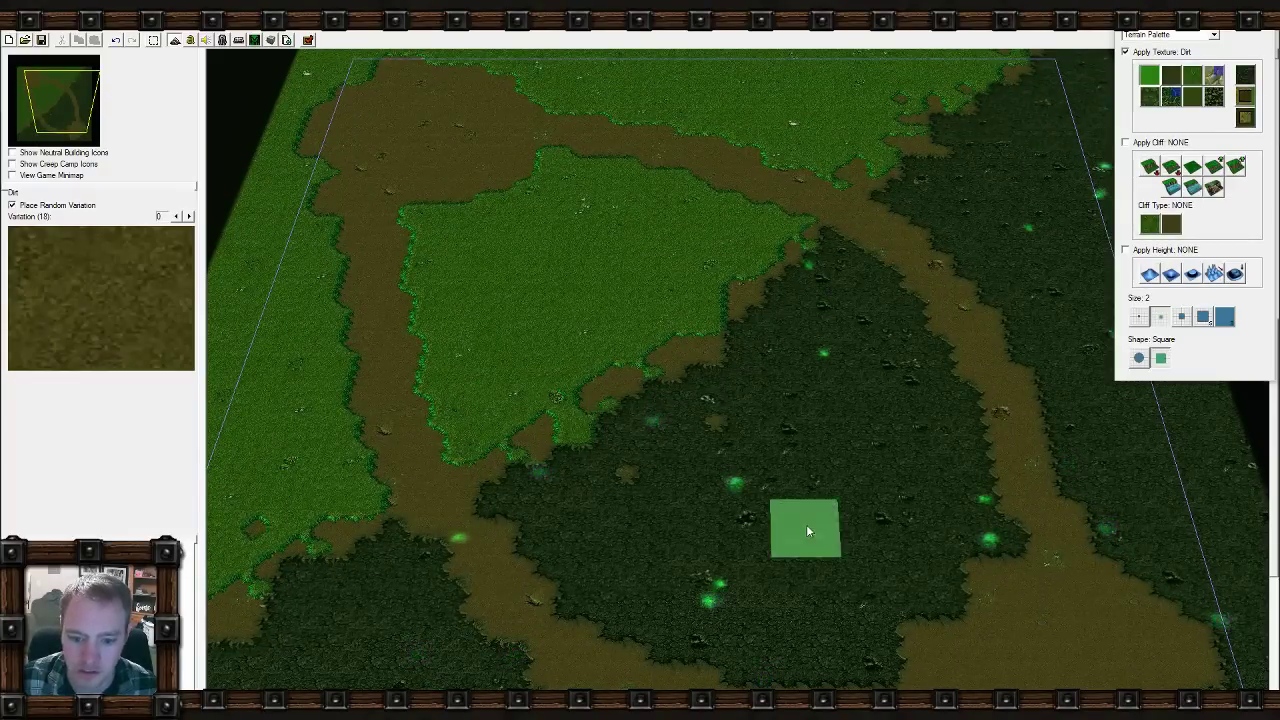
pyautogui.moveTo(807, 526)
pyautogui.mouseDown(button='right')
pyautogui.moveTo(891, 328)
pyautogui.moveTo(571, 418)
pyautogui.mouseUp(button='right')
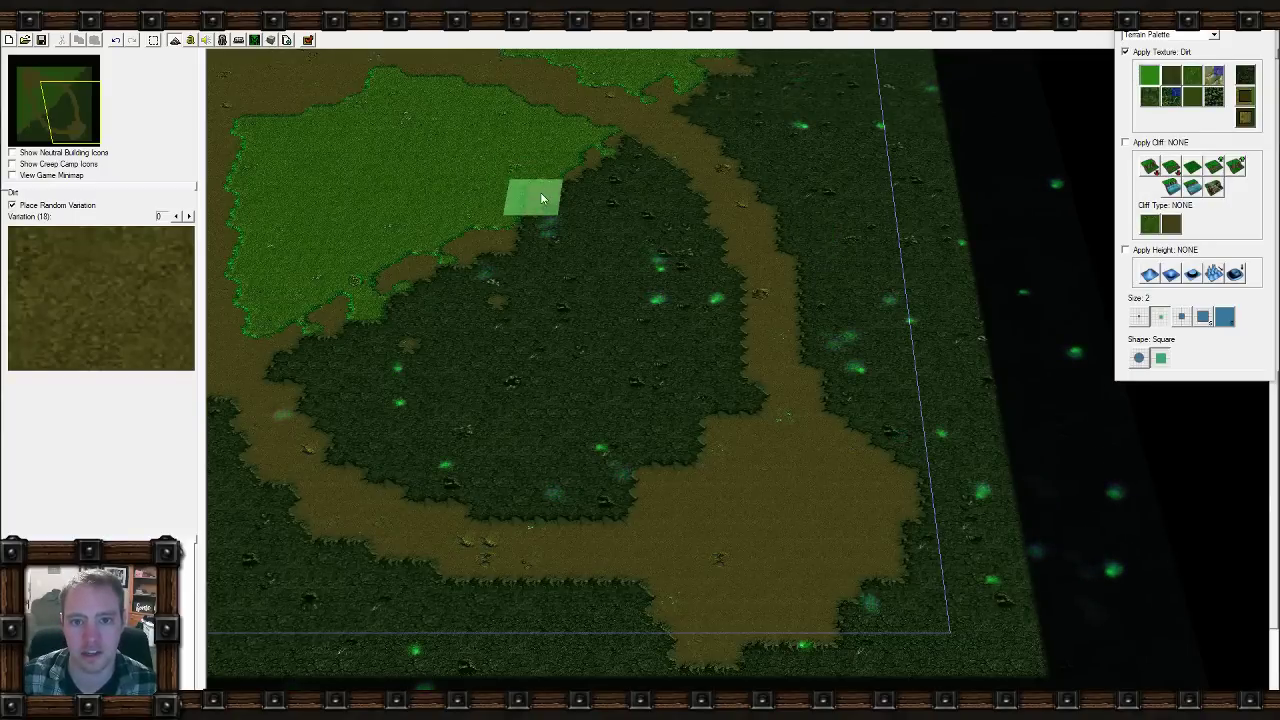
pyautogui.scroll(4, 749, 434)
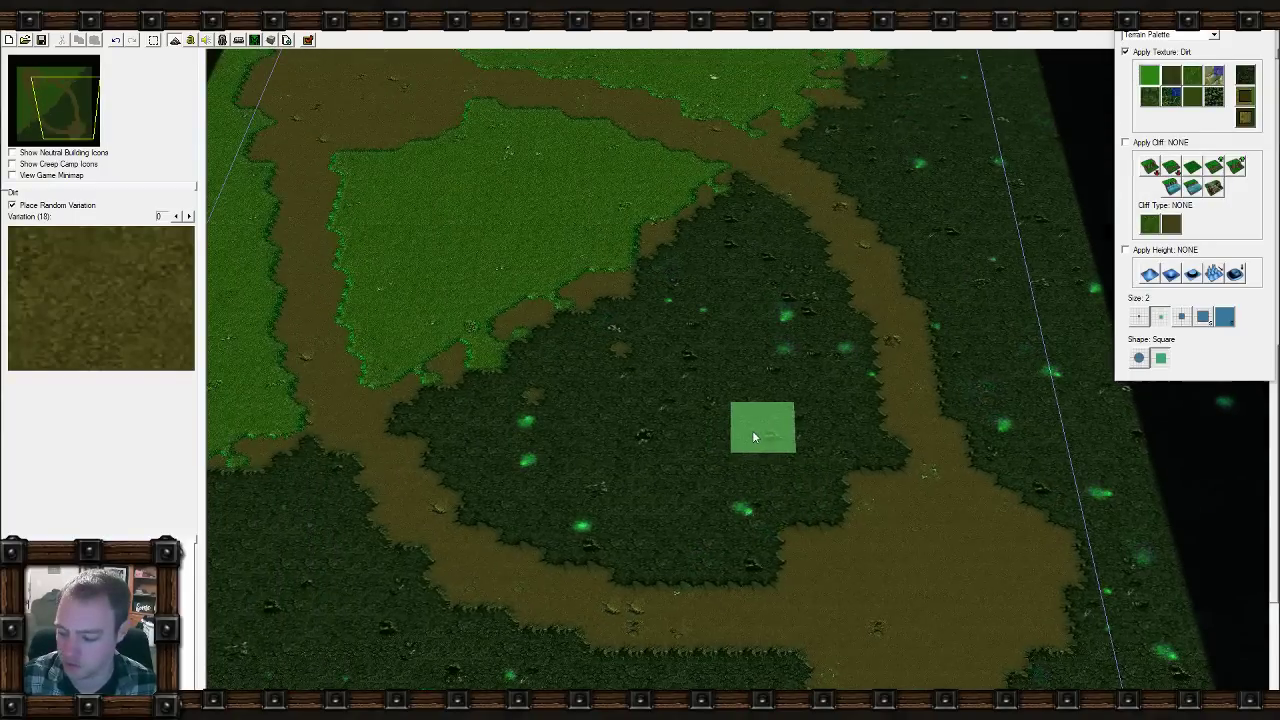
# Place the start location of Player 3 (Teal) in the northwest dirt clearing.
pyautogui.moveTo(783, 409); pyautogui.dragTo(1007, 609, button='middle')
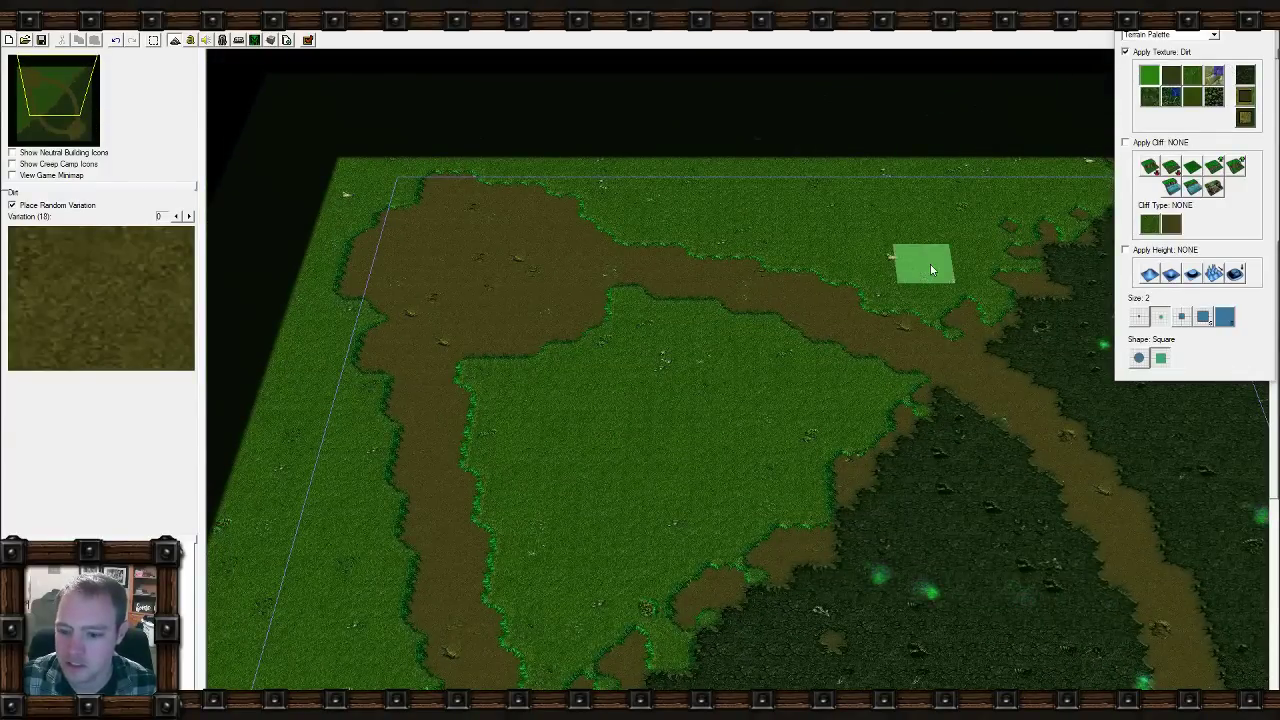
pyautogui.click(1165, 35)
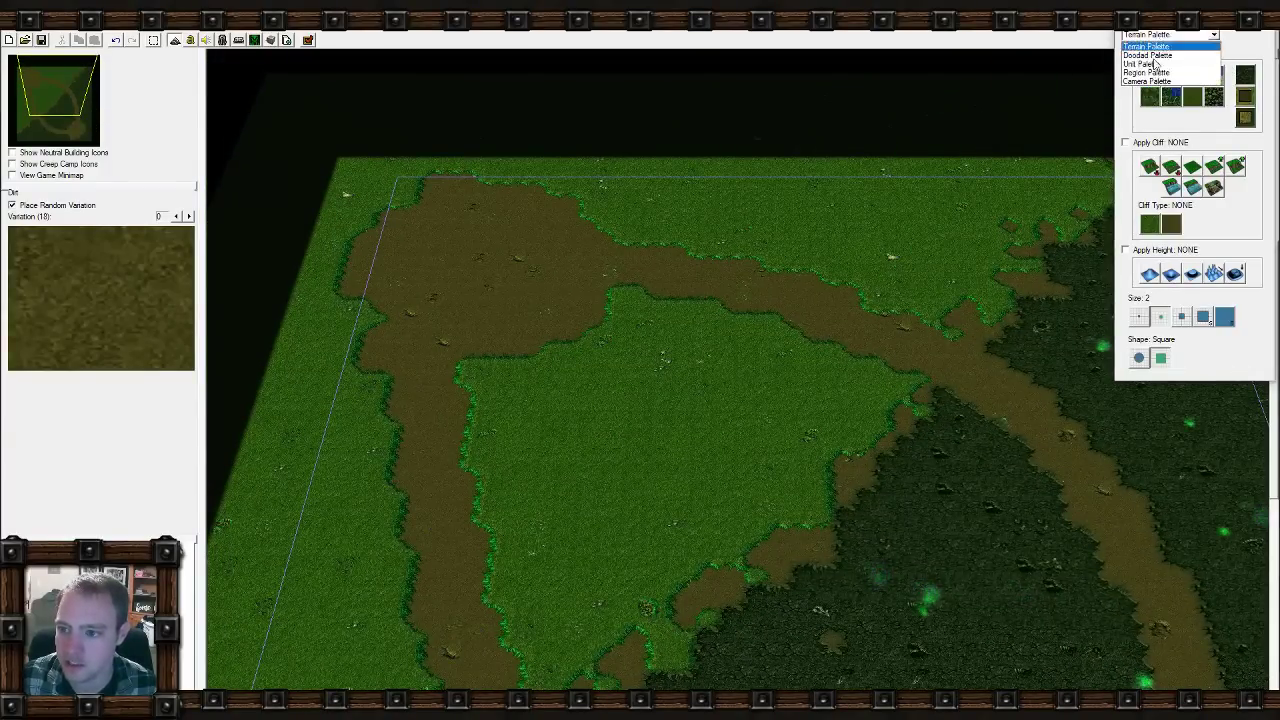
pyautogui.click(1150, 68)
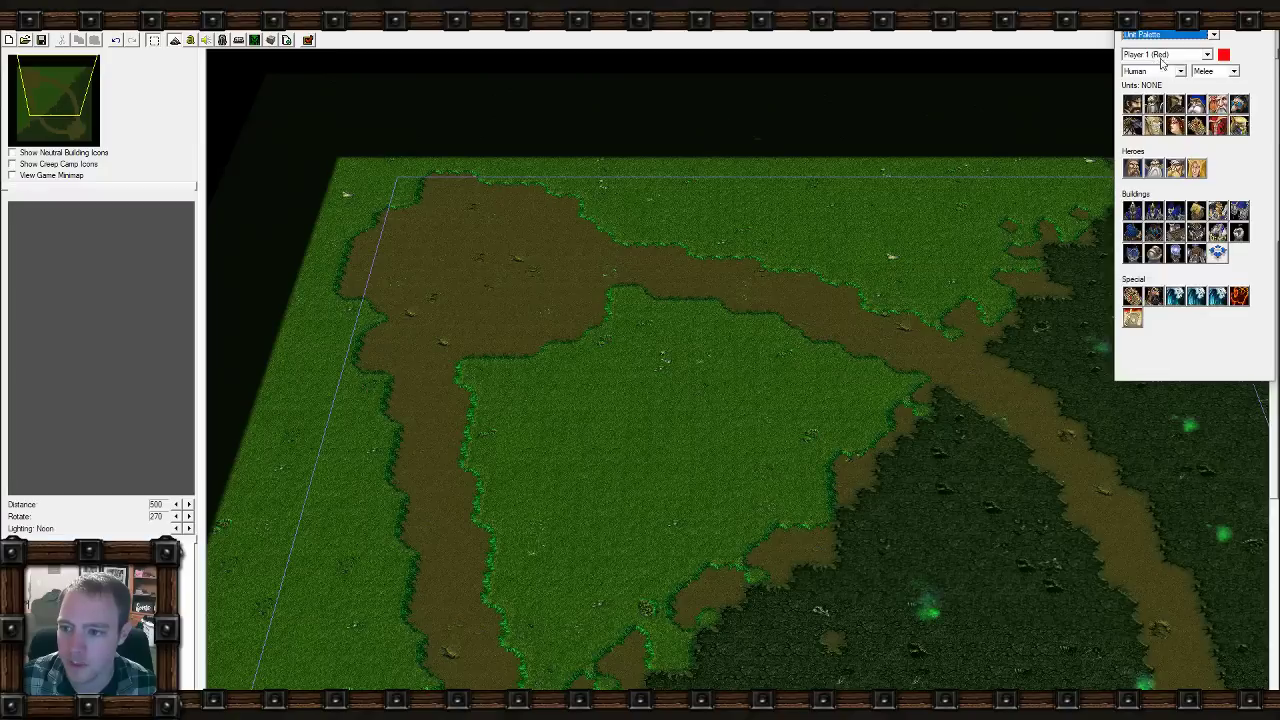
pyautogui.click(1182, 55)
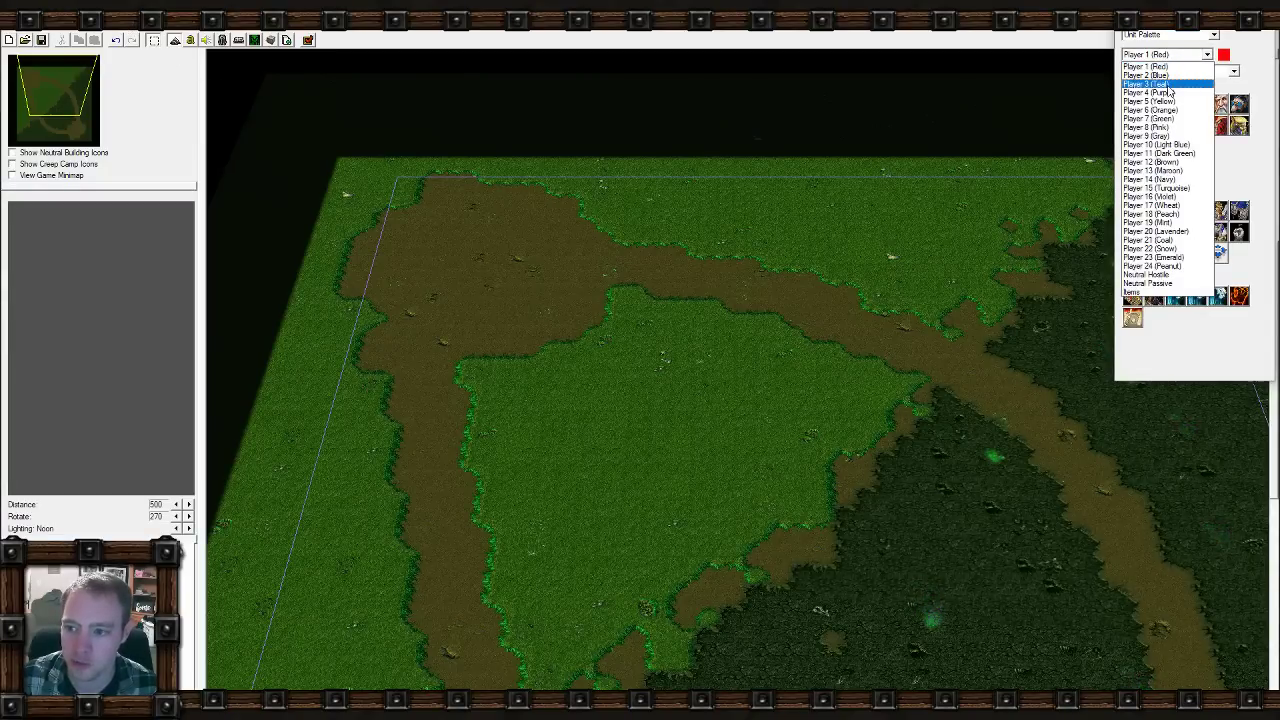
pyautogui.click(1160, 84)
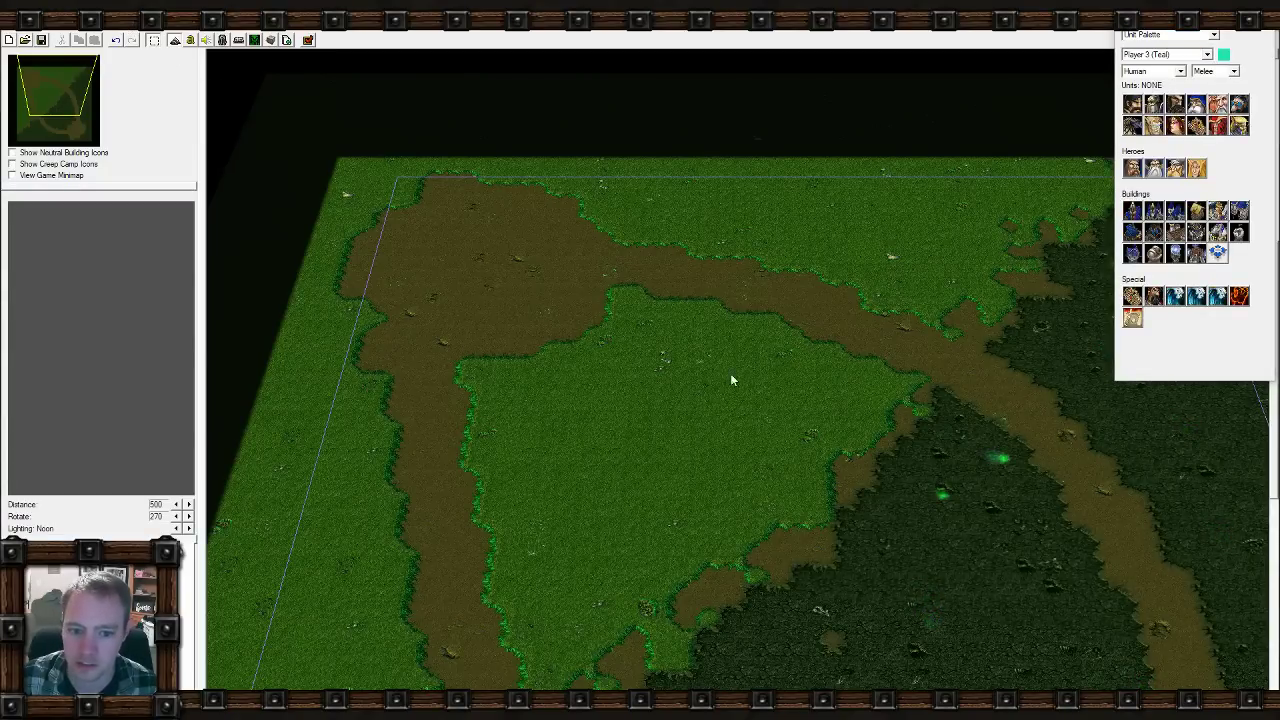
pyautogui.scroll(3, 600, 373)
pyautogui.moveTo(708, 412); pyautogui.dragTo(919, 510, button='right')
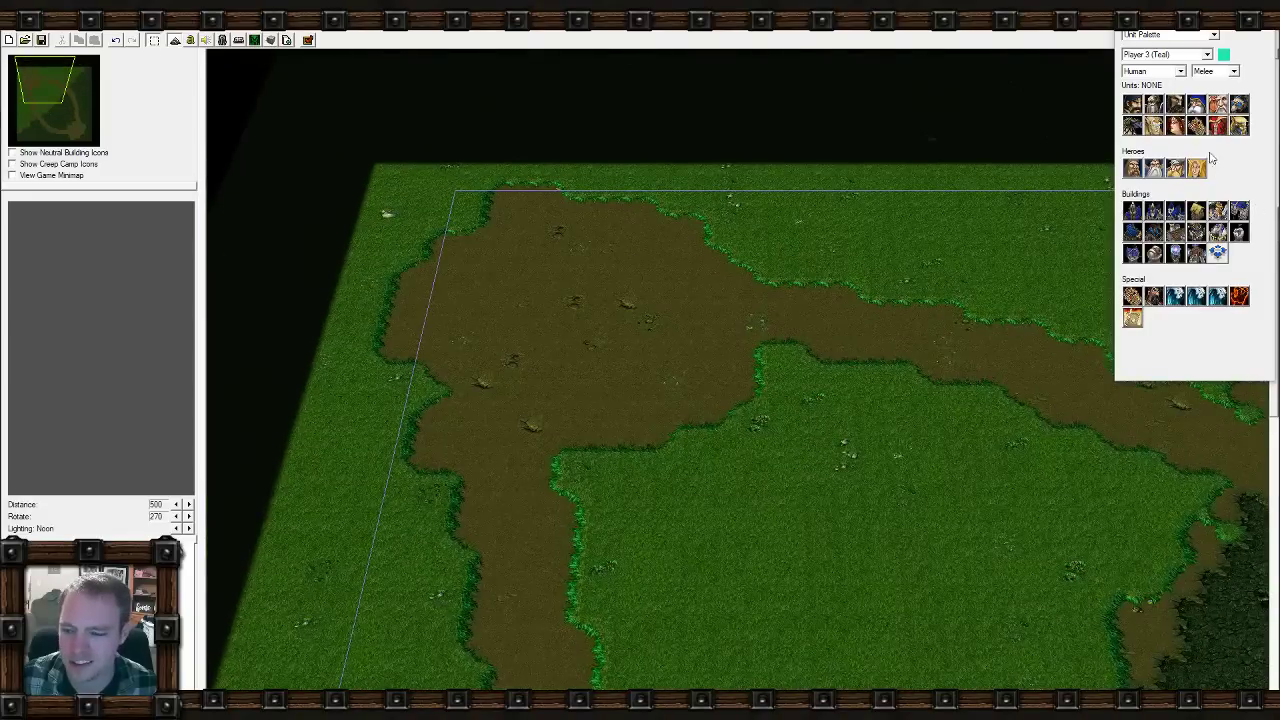
pyautogui.click(1218, 254)
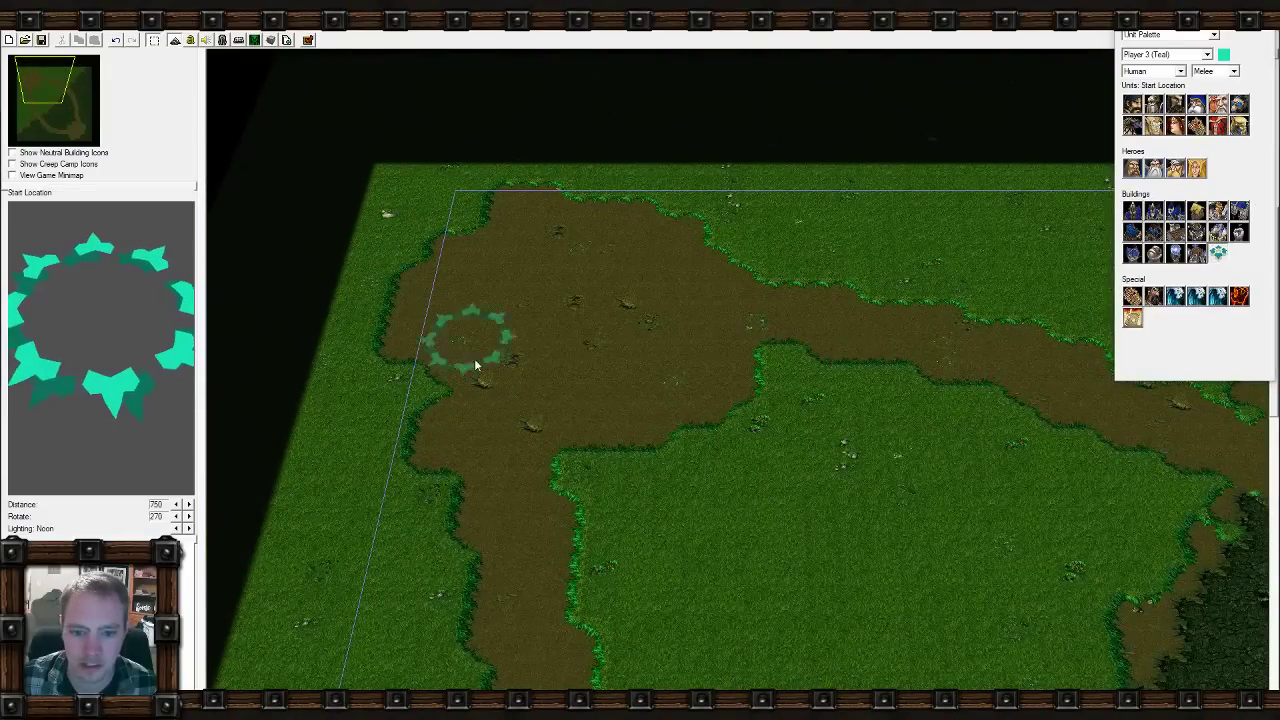
pyautogui.click(557, 292)
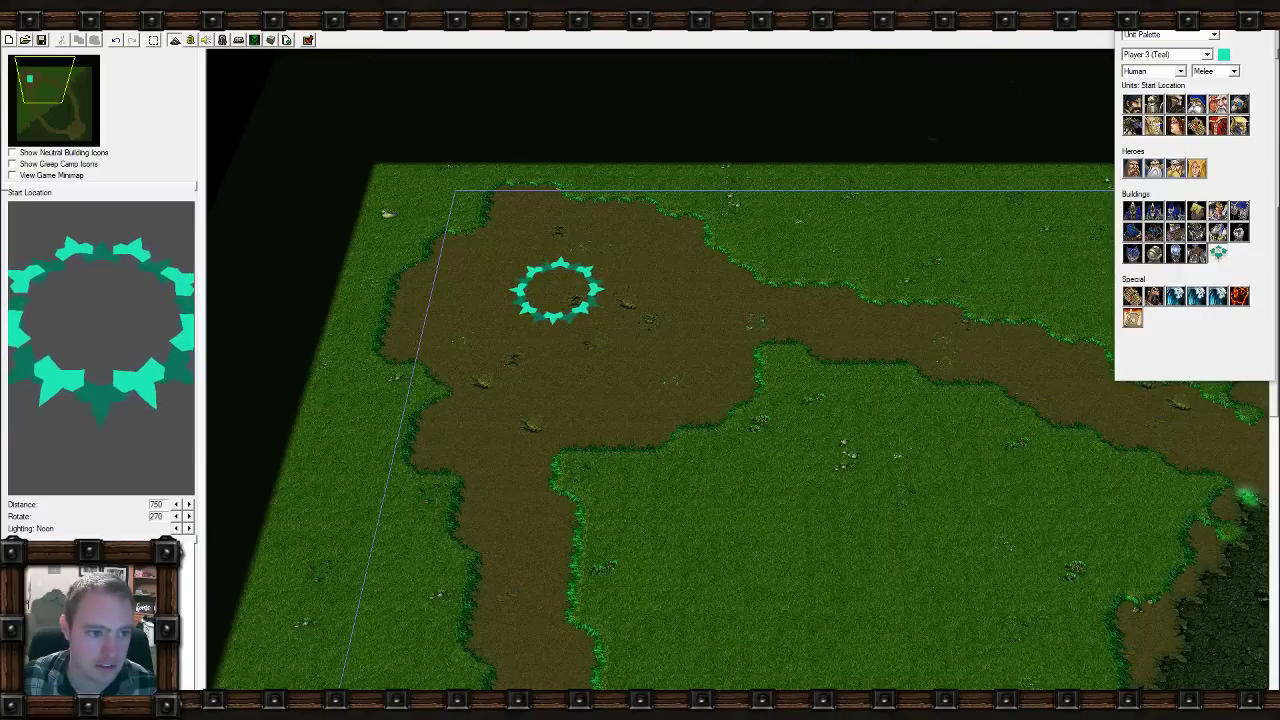
# Set Player 3's controller to Neutral and race to Night Elf in the scenario's player properties.
pyautogui.click(120, 22)
pyautogui.click(137, 116)
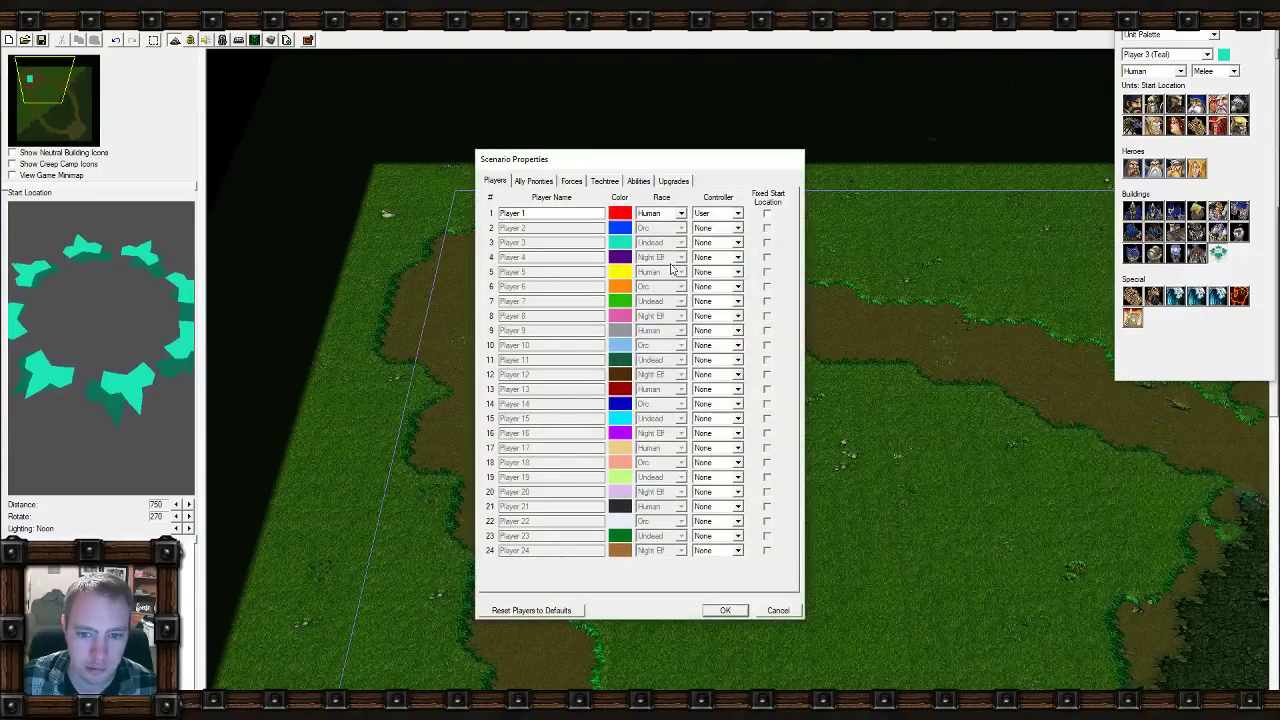
pyautogui.click(716, 244)
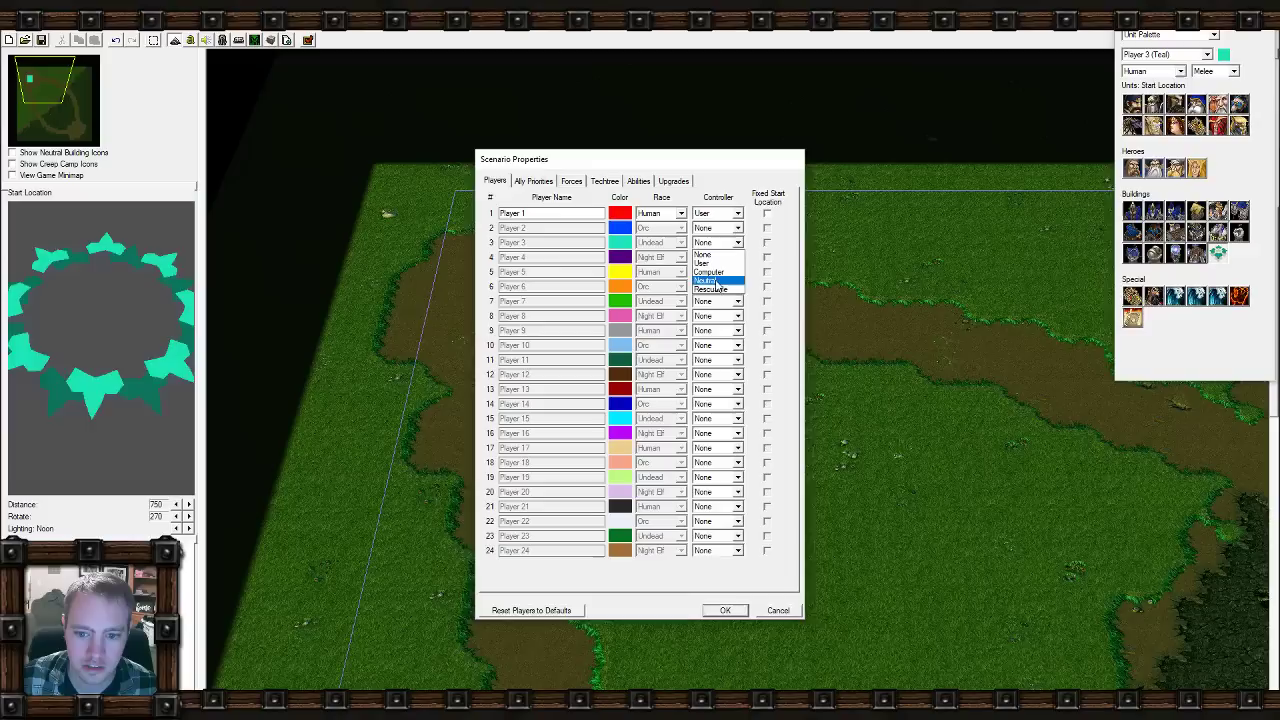
pyautogui.click(712, 278)
pyautogui.click(671, 245)
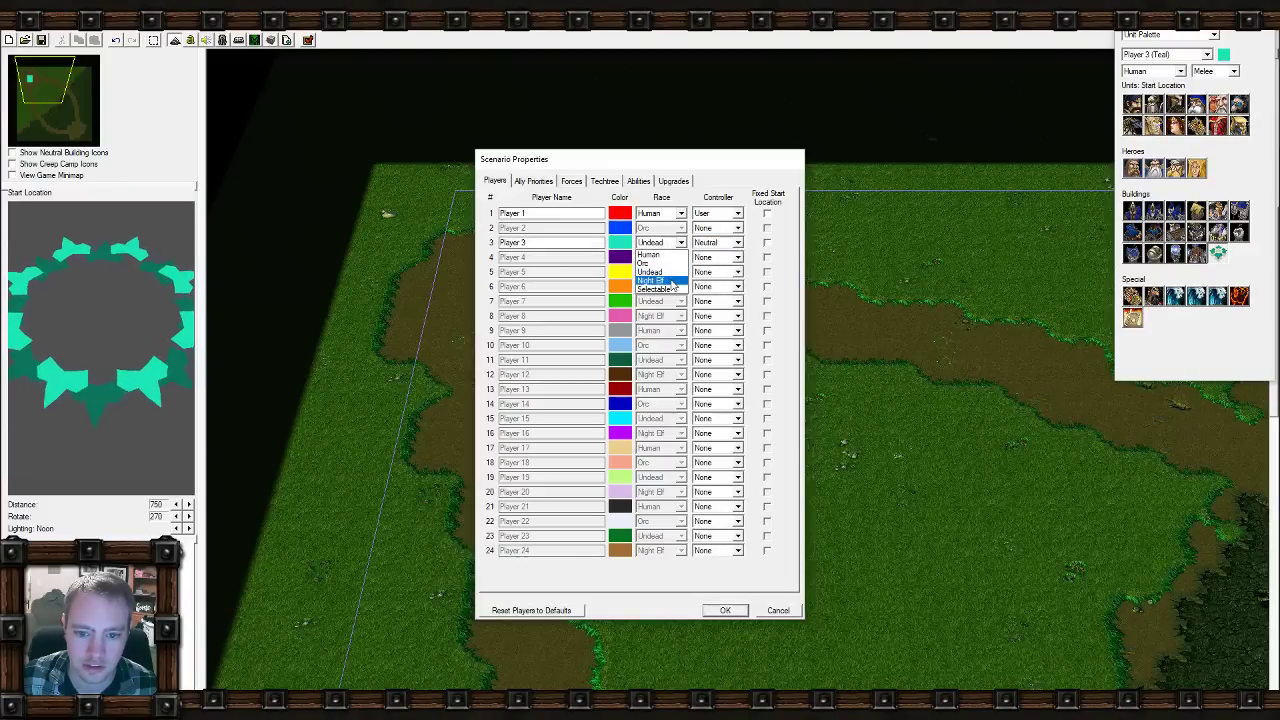
pyautogui.click(673, 282)
# Set Player 4's controller to Neutral and race to Undead, and apply the player properties.
pyautogui.click(716, 257)
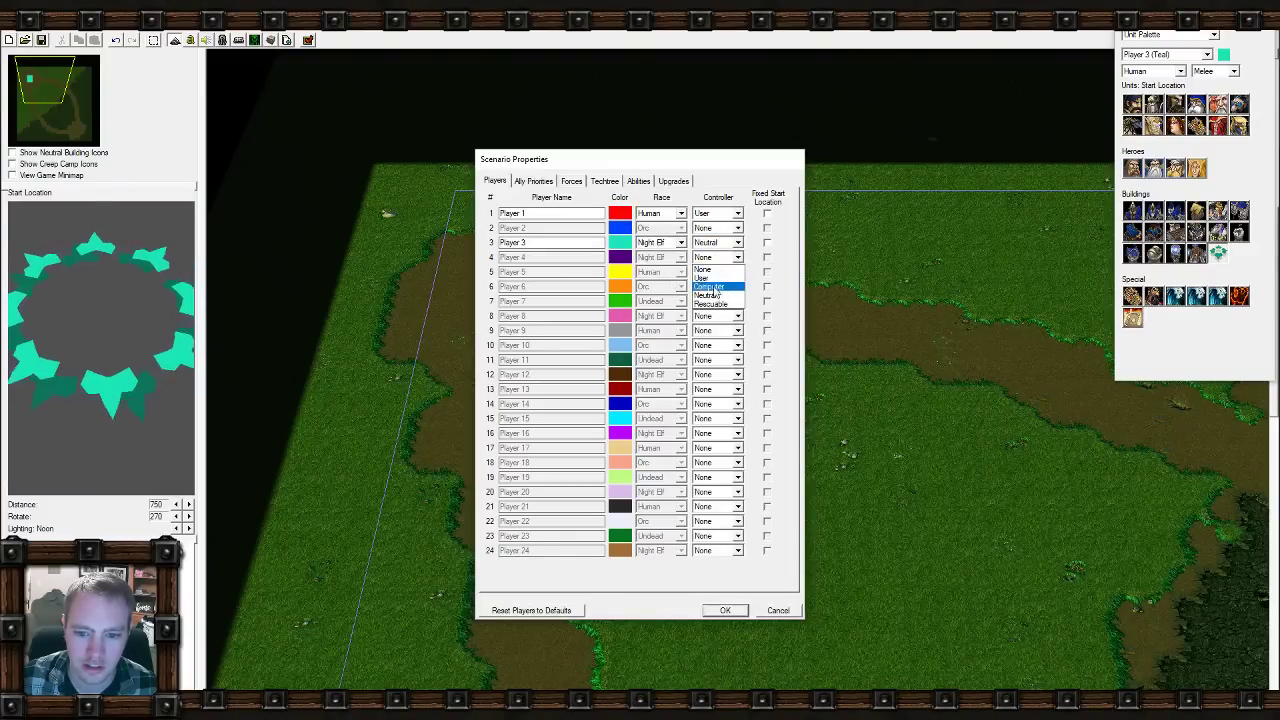
pyautogui.click(700, 290)
pyautogui.click(670, 257)
pyautogui.click(662, 287)
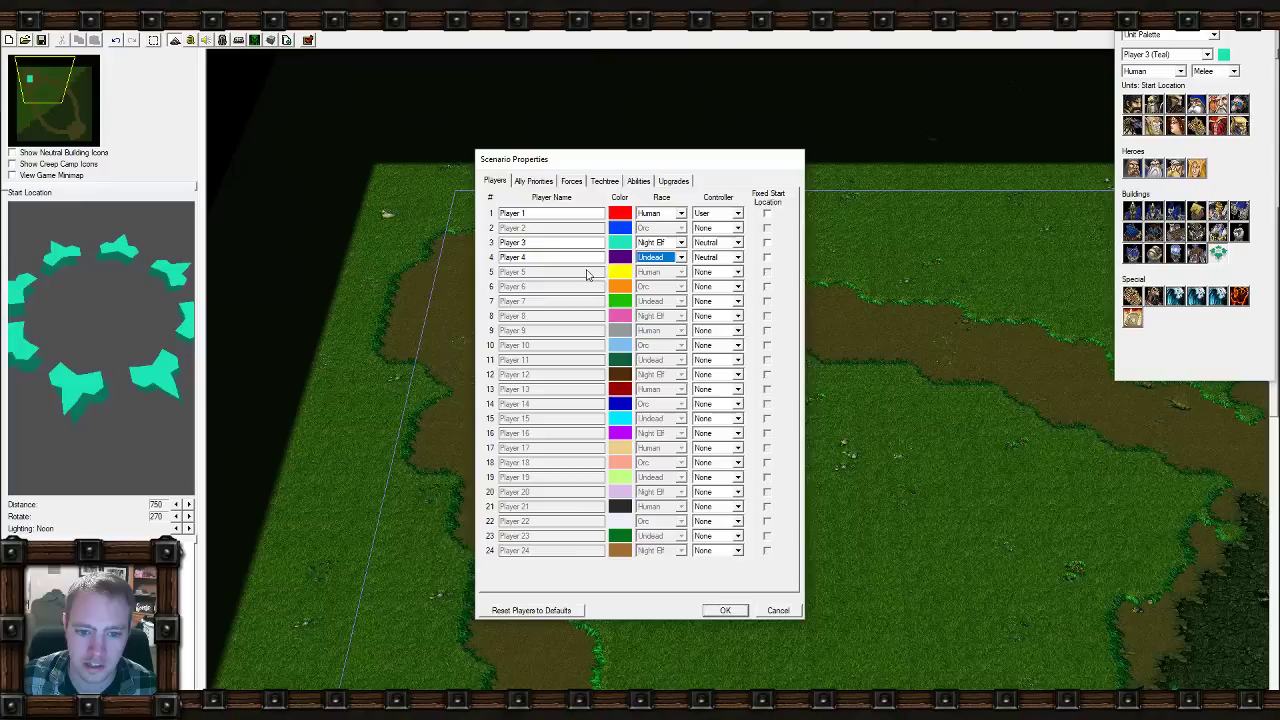
pyautogui.click(729, 610)
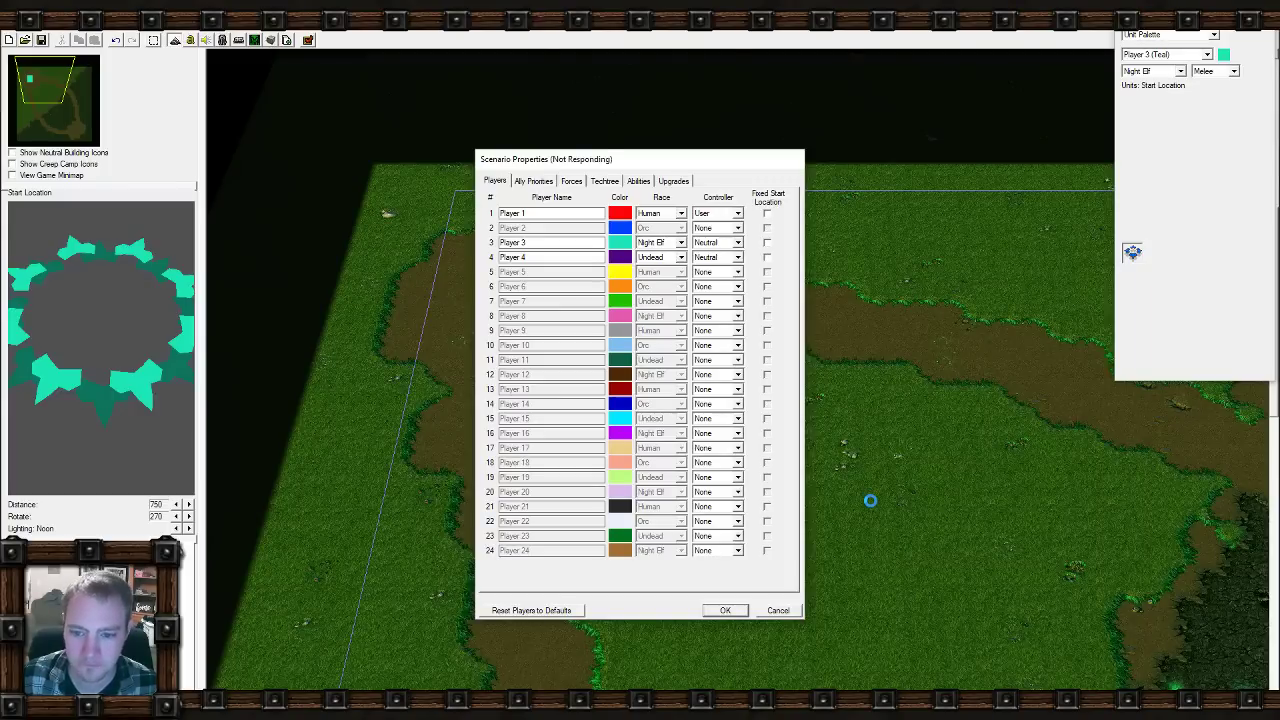
# Place the start location of Player 4 (Purple) in the southeast dirt clearing and put a Black Citadel on it.
pyautogui.moveTo(909, 517); pyautogui.dragTo(675, 290, button='right')
pyautogui.click(1166, 54)
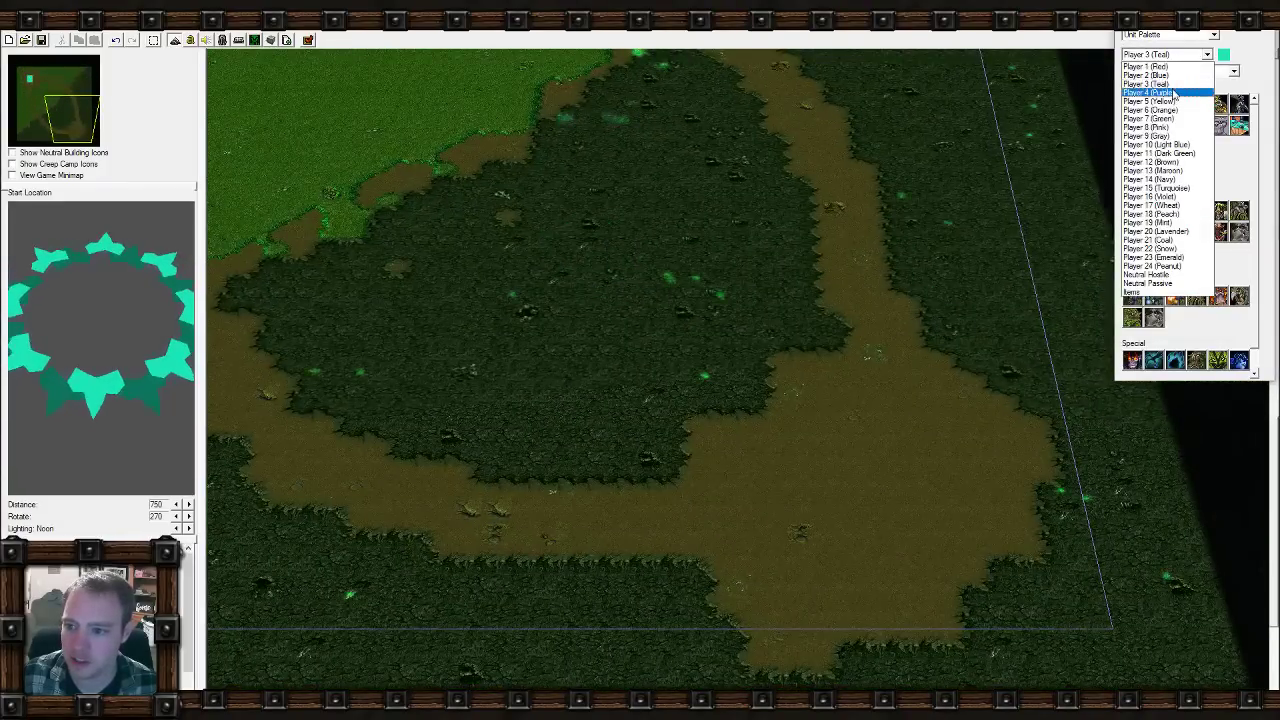
pyautogui.click(1160, 97)
pyautogui.click(857, 487)
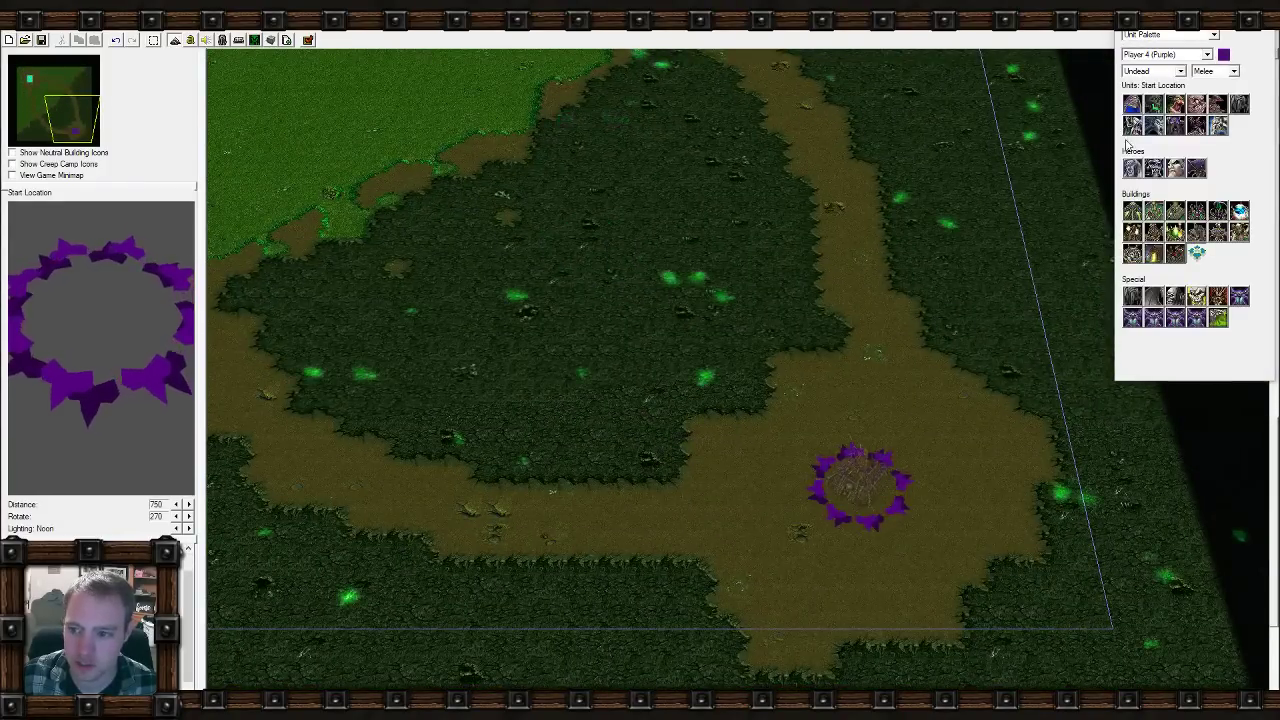
pyautogui.click(1176, 212)
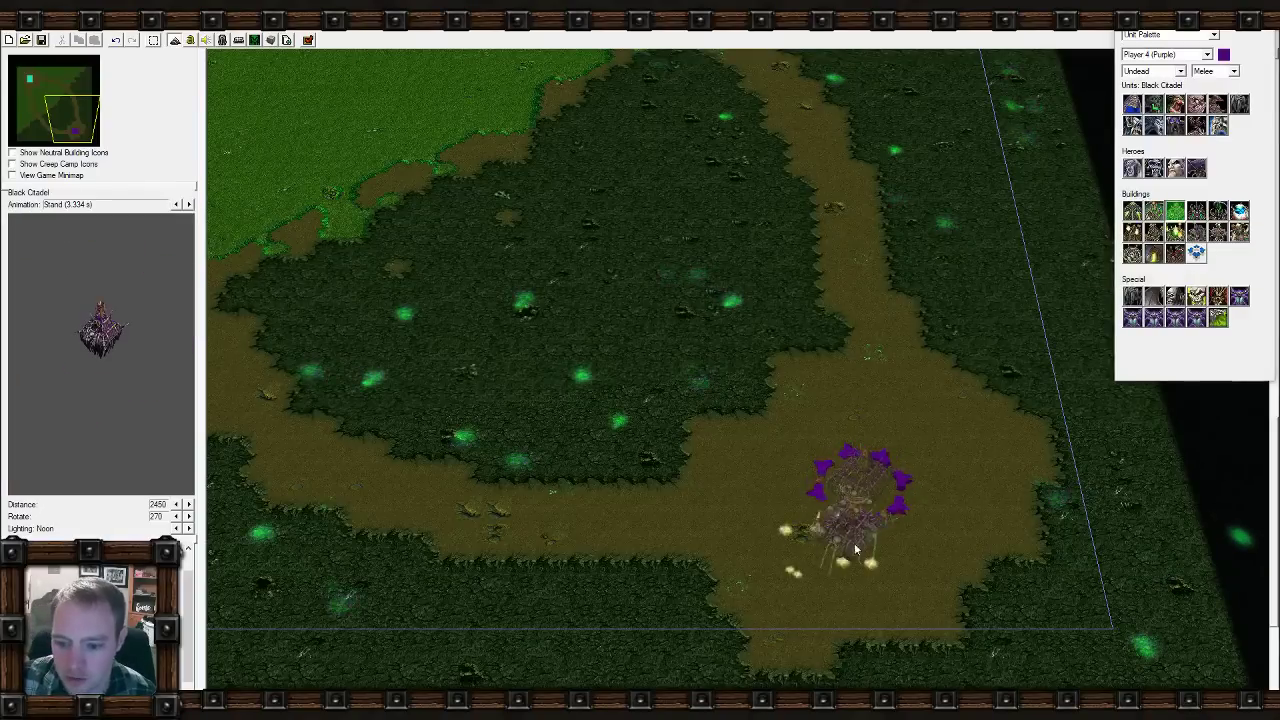
pyautogui.click(865, 500)
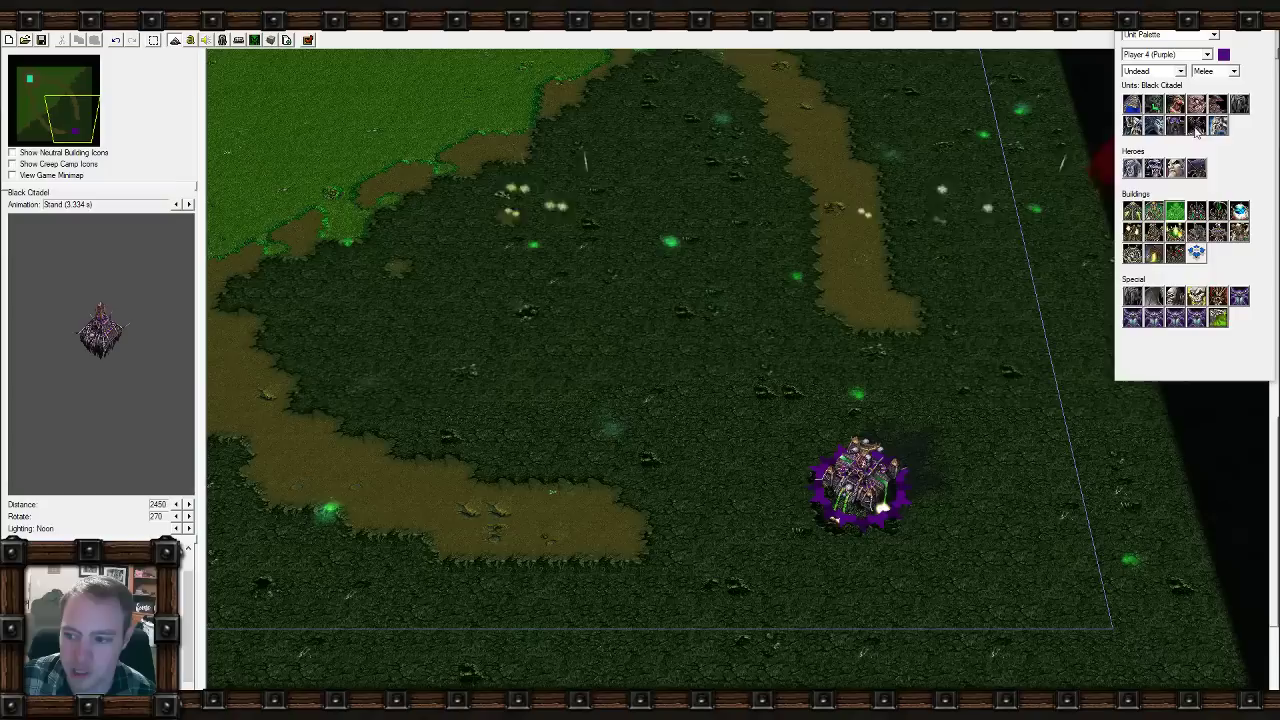
# Repaint the southeast clearing around the Black Citadel with Dirt and reconnect it to both lanes.
pyautogui.click(1163, 36)
pyautogui.click(1161, 46)
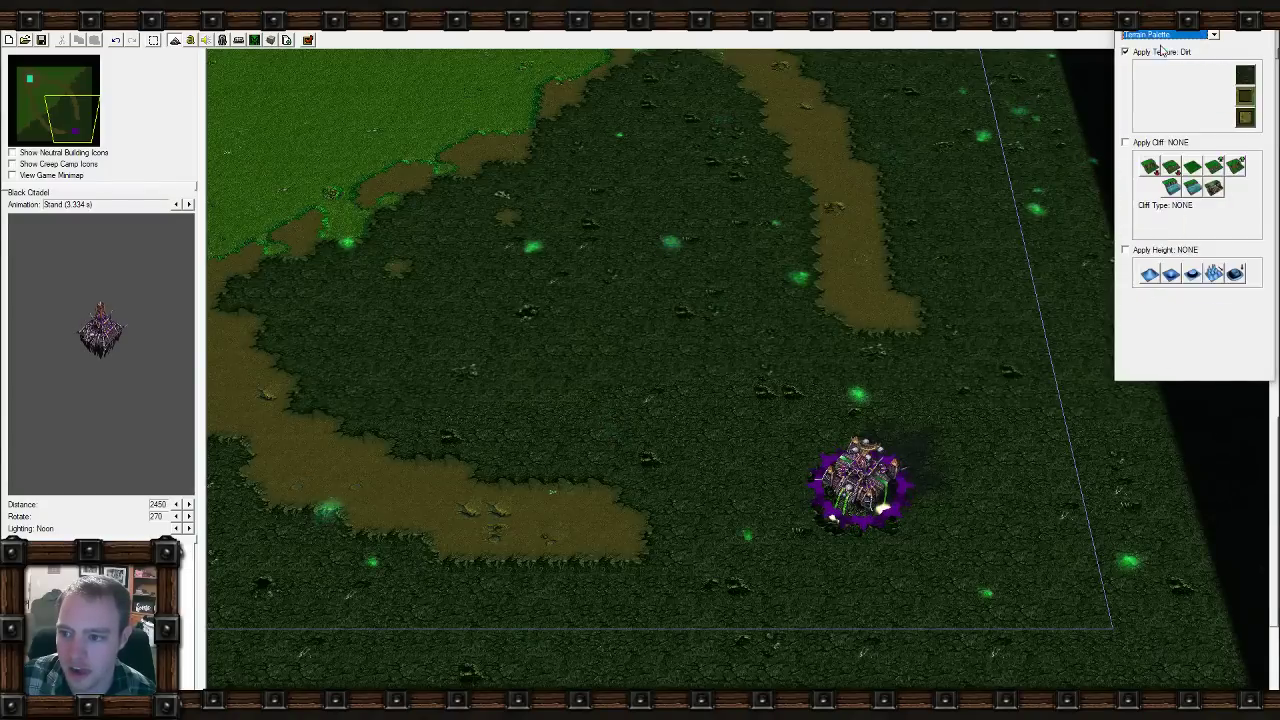
pyautogui.moveTo(846, 520)
pyautogui.mouseDown()
pyautogui.moveTo(760, 516)
pyautogui.moveTo(857, 423)
pyautogui.moveTo(909, 340)
pyautogui.mouseUp()
pyautogui.moveTo(638, 524); pyautogui.dragTo(666, 524)
# Place a Tree of Eternity for Player 3 (Teal) on the start location in the northwest clearing.
pyautogui.moveTo(457, 252); pyautogui.dragTo(916, 517, button='right')
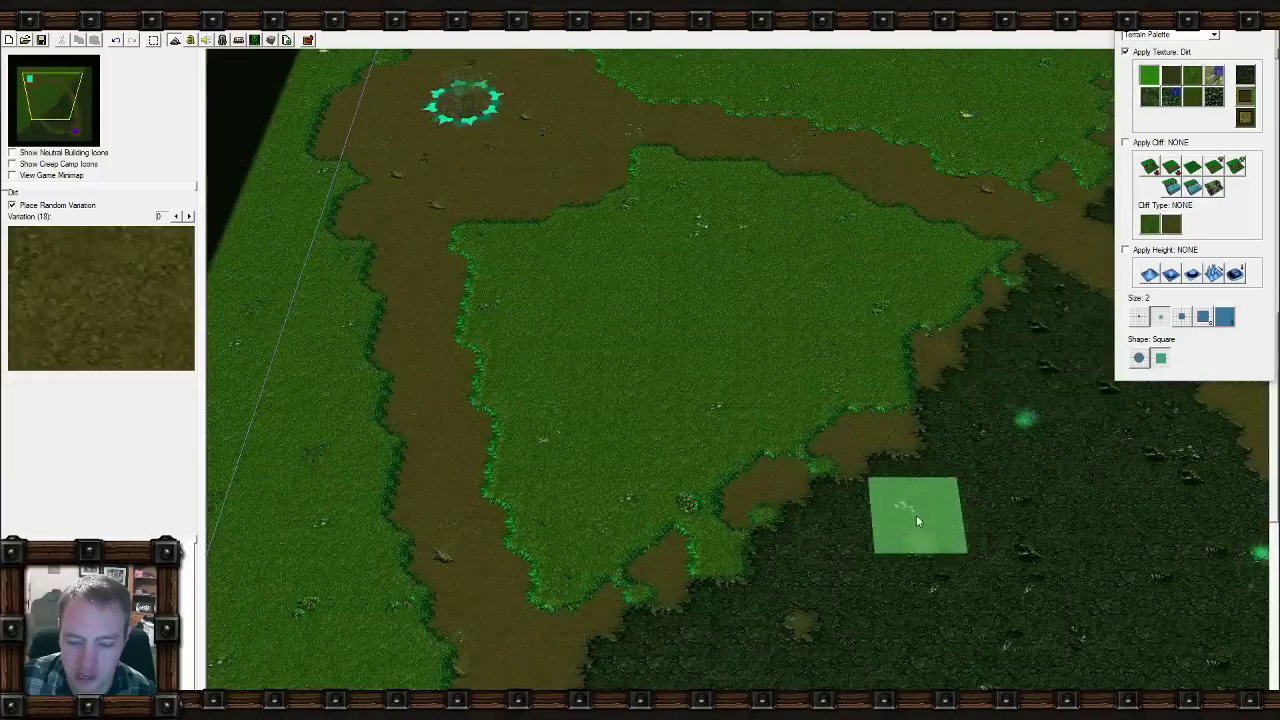
pyautogui.moveTo(757, 402)
pyautogui.mouseDown(button='right')
pyautogui.moveTo(397, 182)
pyautogui.moveTo(577, 261)
pyautogui.moveTo(686, 350)
pyautogui.moveTo(790, 500)
pyautogui.mouseUp(button='right')
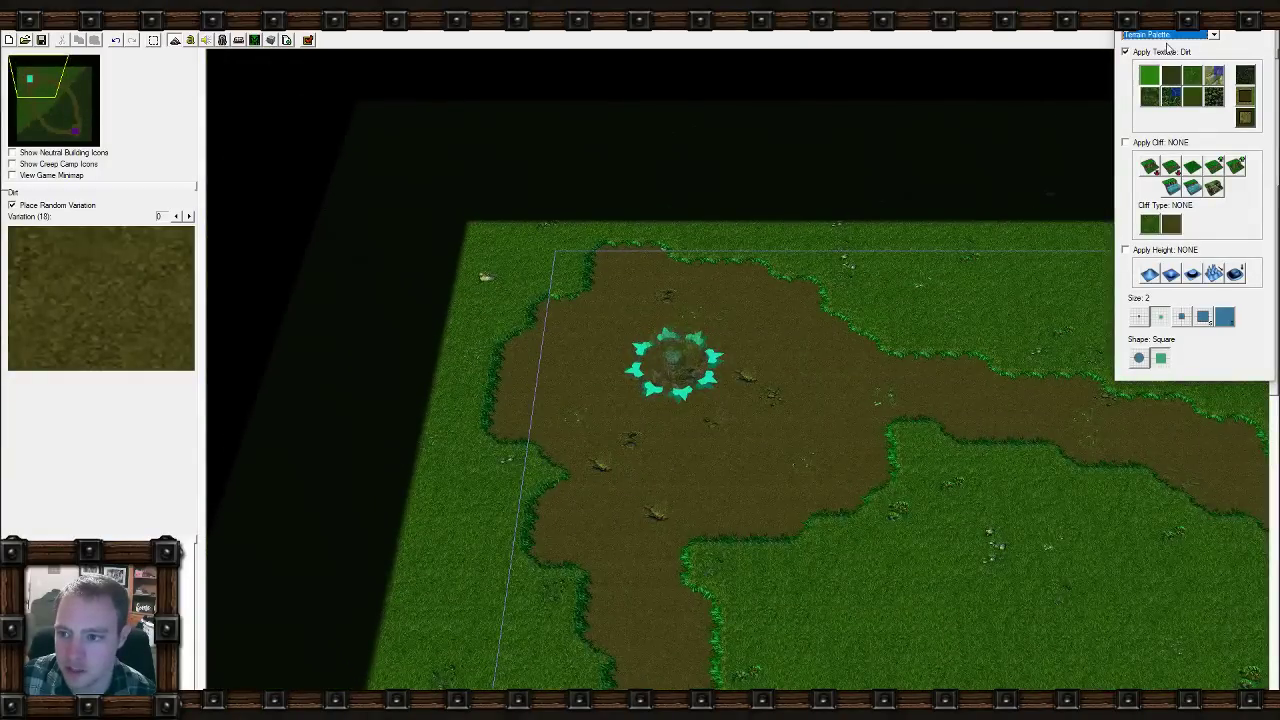
pyautogui.click(1195, 35)
pyautogui.click(1162, 70)
pyautogui.click(1165, 54)
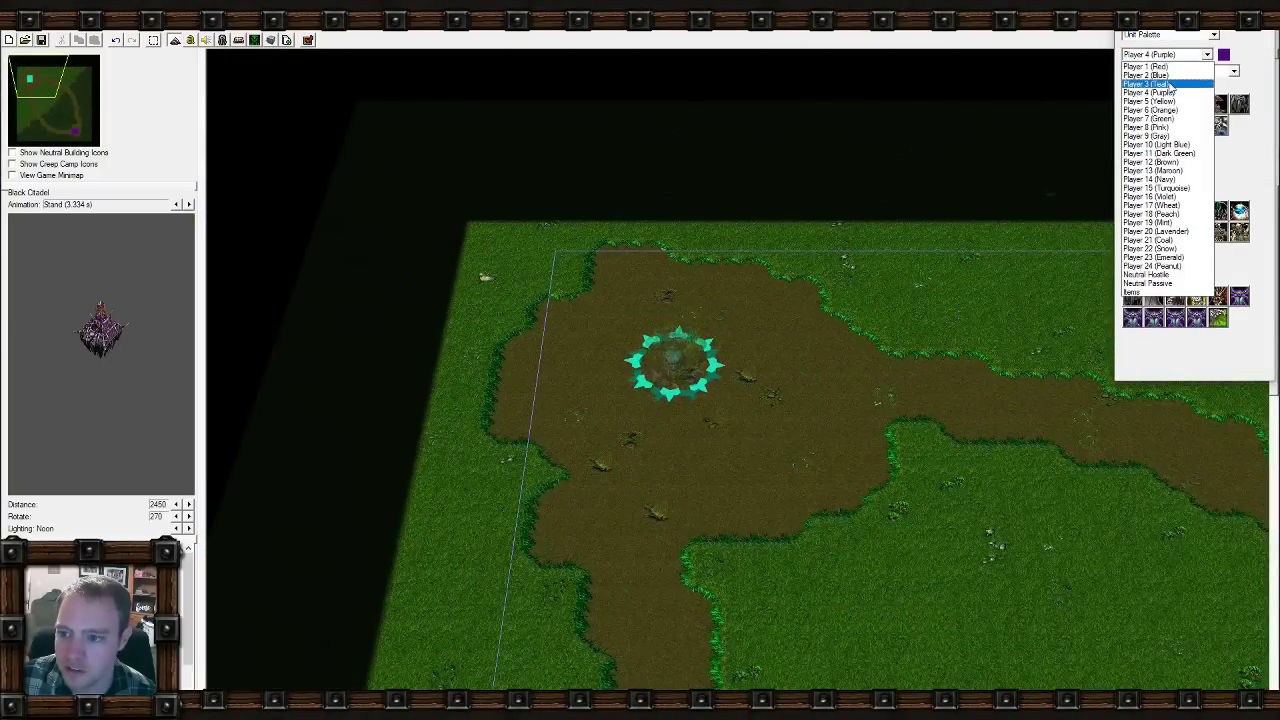
pyautogui.click(1170, 85)
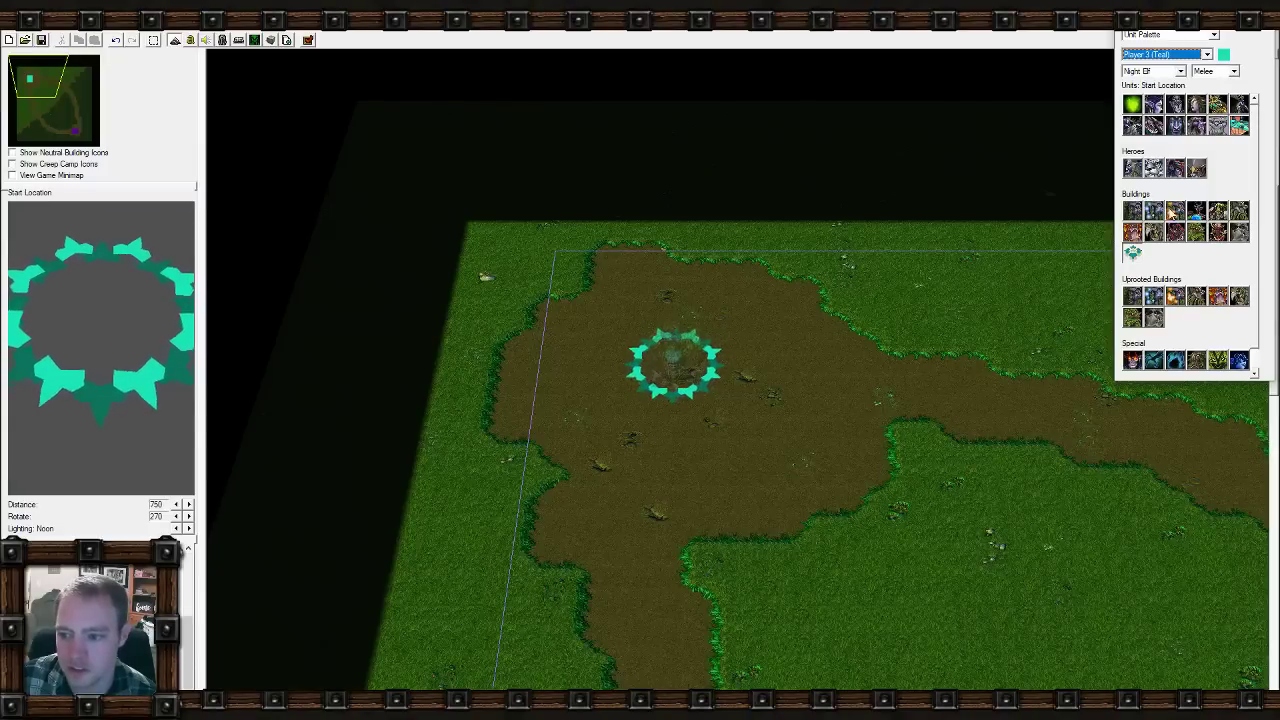
pyautogui.click(1175, 210)
pyautogui.click(675, 388)
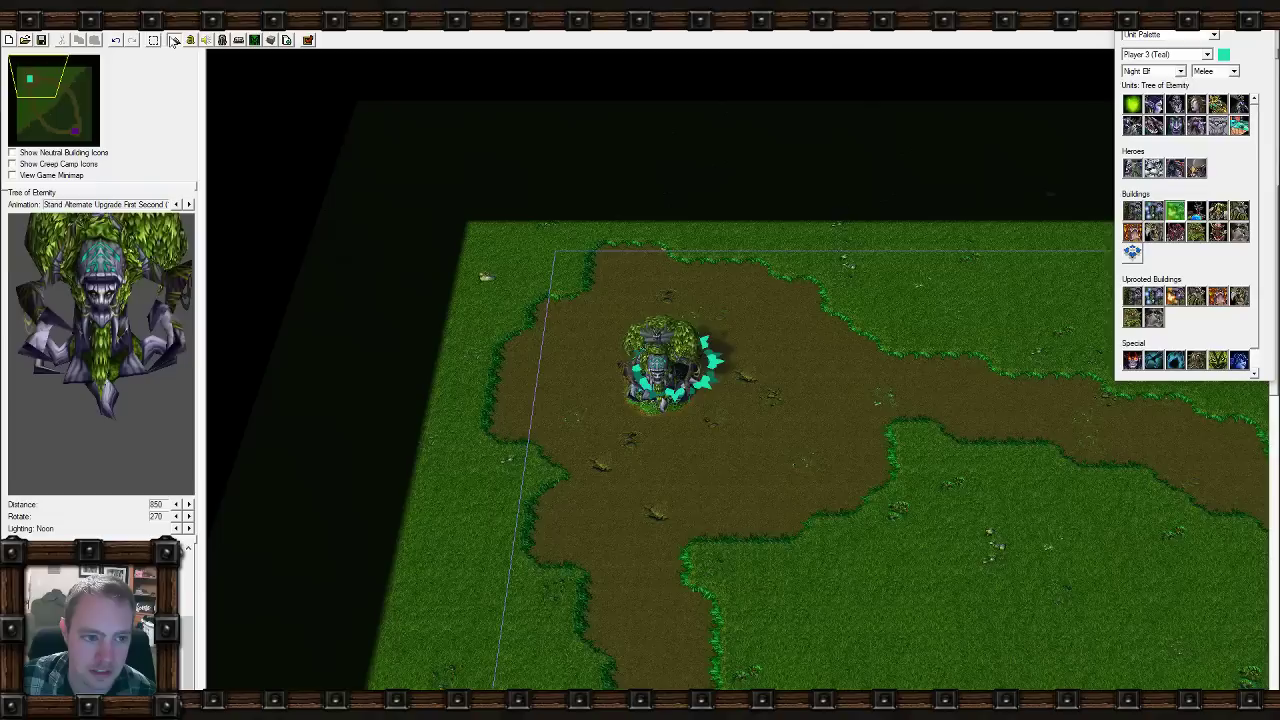
pyautogui.press('Escape')
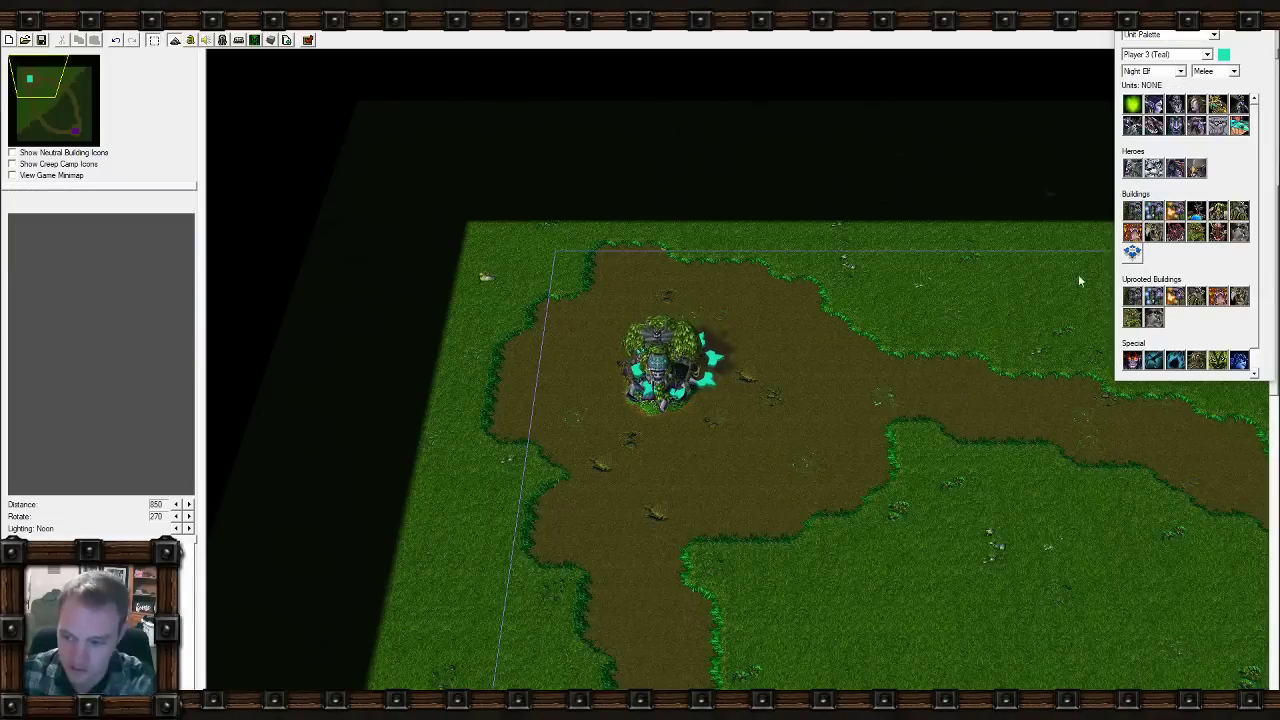
# Examine the dirt lanes and the diagonal grass and Blight boundary between the two bases.
pyautogui.press('Down')
pyautogui.press('Right')
pyautogui.press('Down')
pyautogui.press('Right')
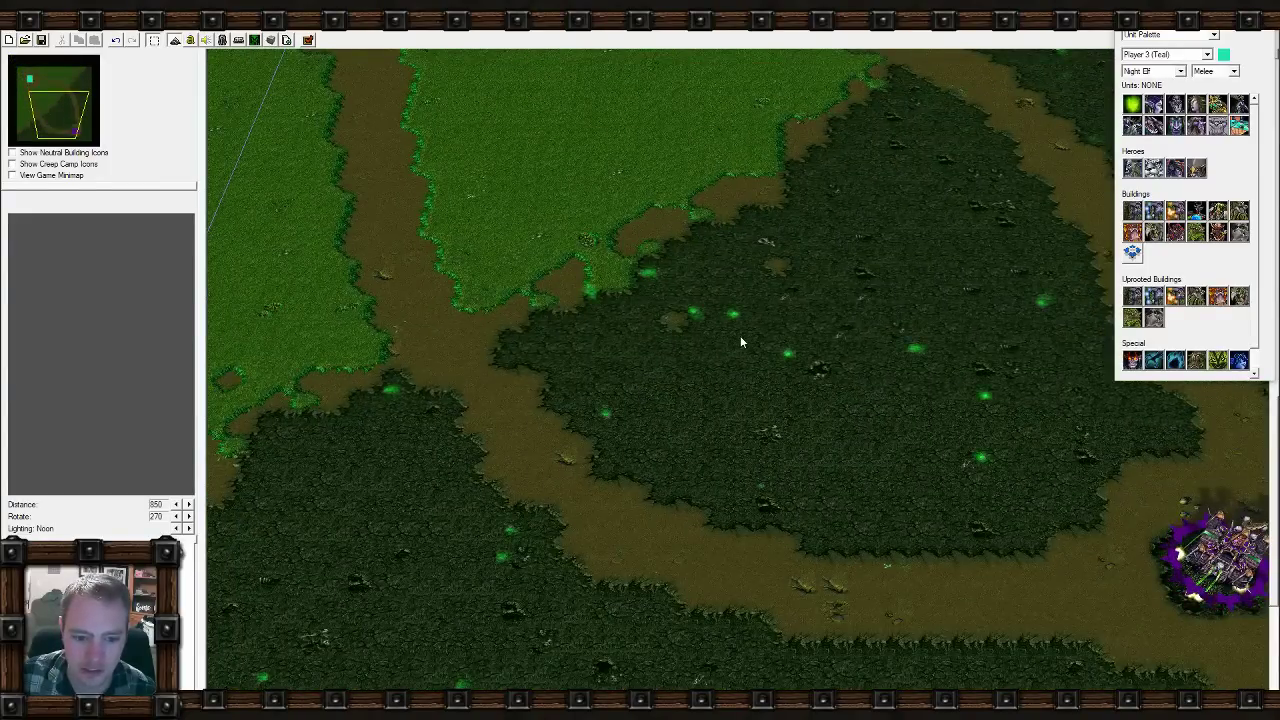
pyautogui.press('Down')
pyautogui.press('Right')
pyautogui.press('Down')
pyautogui.press('Right')
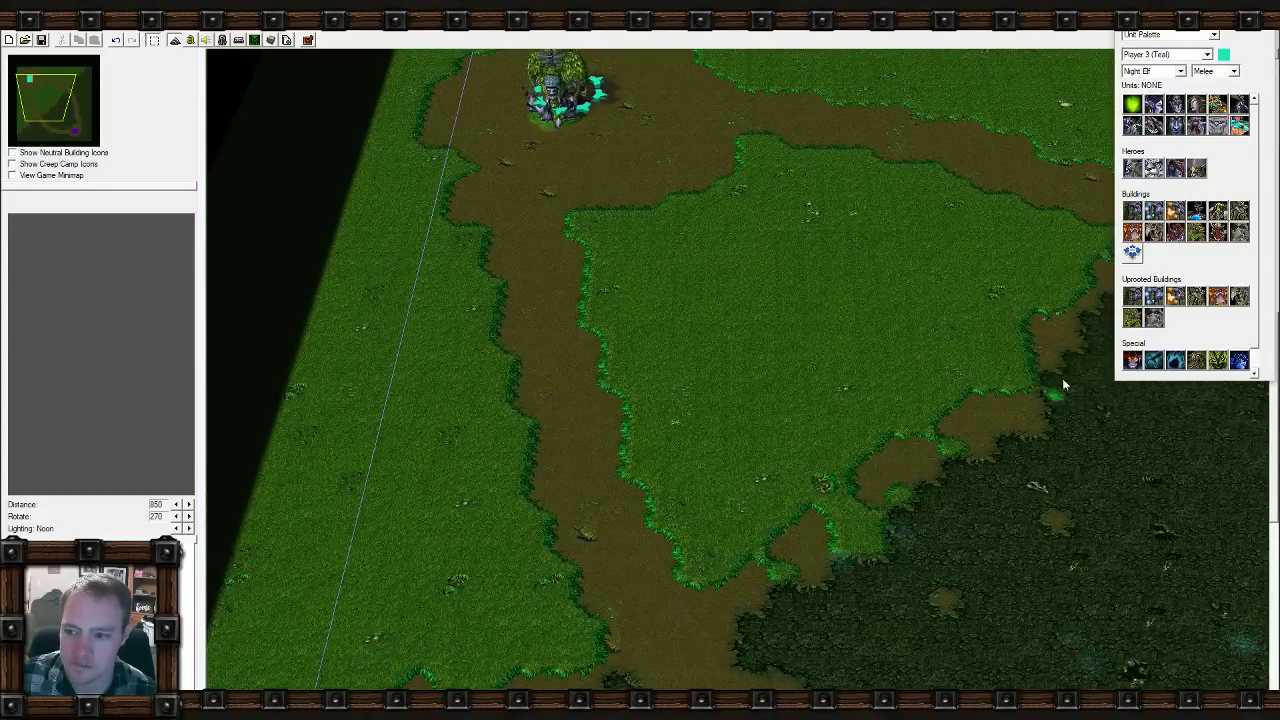
# Replace the Tree of Eternity on Player 3's start location with a Chimaera Roost.
pyautogui.moveTo(690, 248); pyautogui.dragTo(759, 431, button='right')
pyautogui.click(617, 258)
pyautogui.press('Delete')
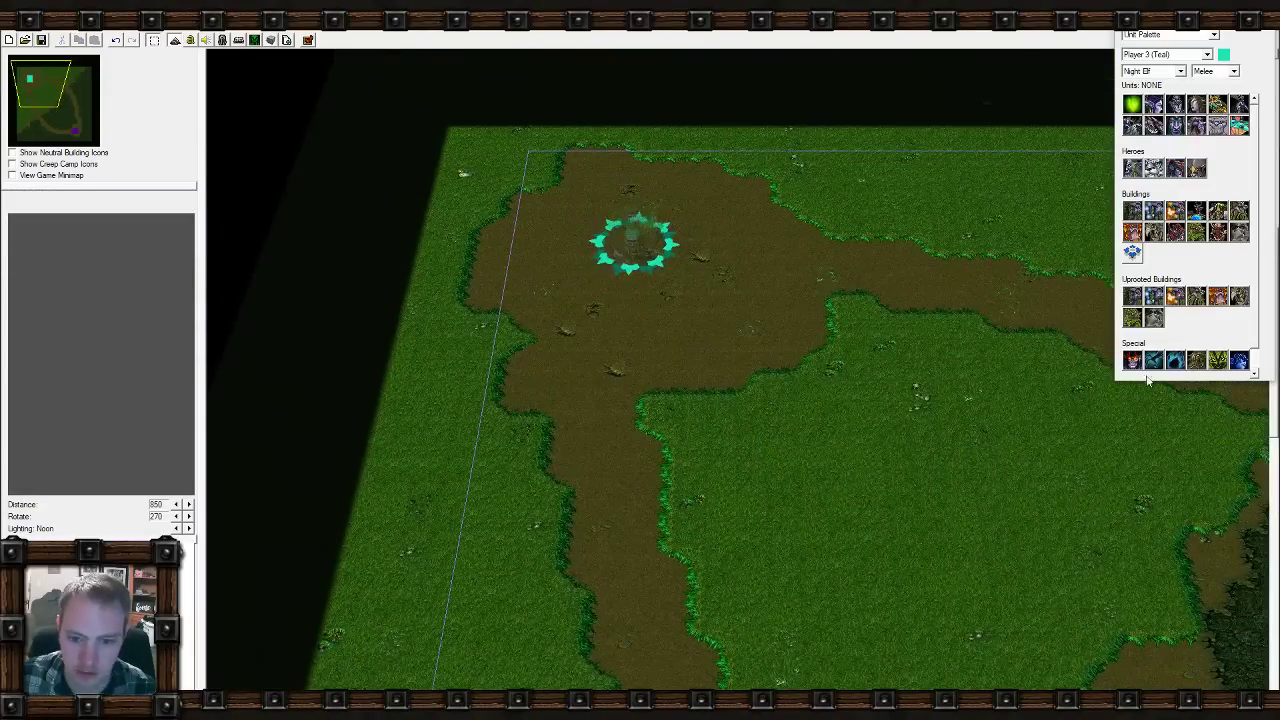
pyautogui.click(1217, 232)
pyautogui.click(637, 262)
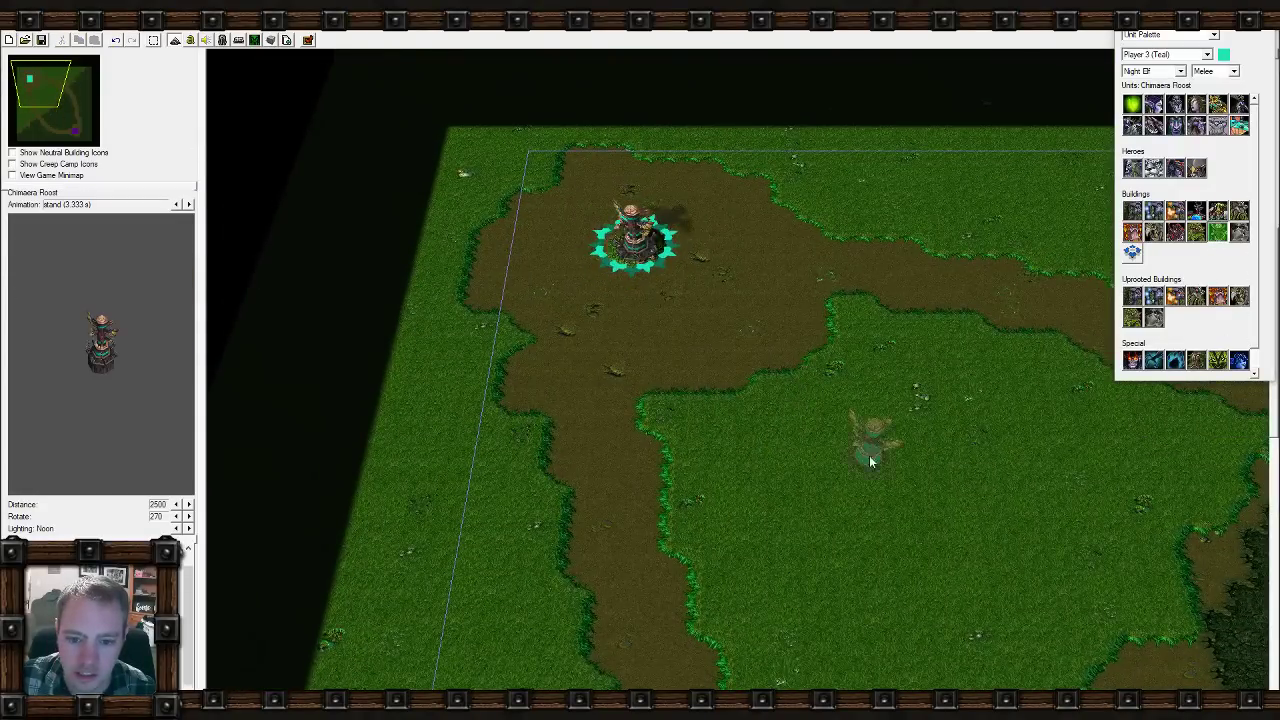
# Place a Hunter's Hall for Player 3 (Teal) on each of the two dirt lanes leading out of the northwest clearing.
pyautogui.click(1175, 232)
pyautogui.press('Down')
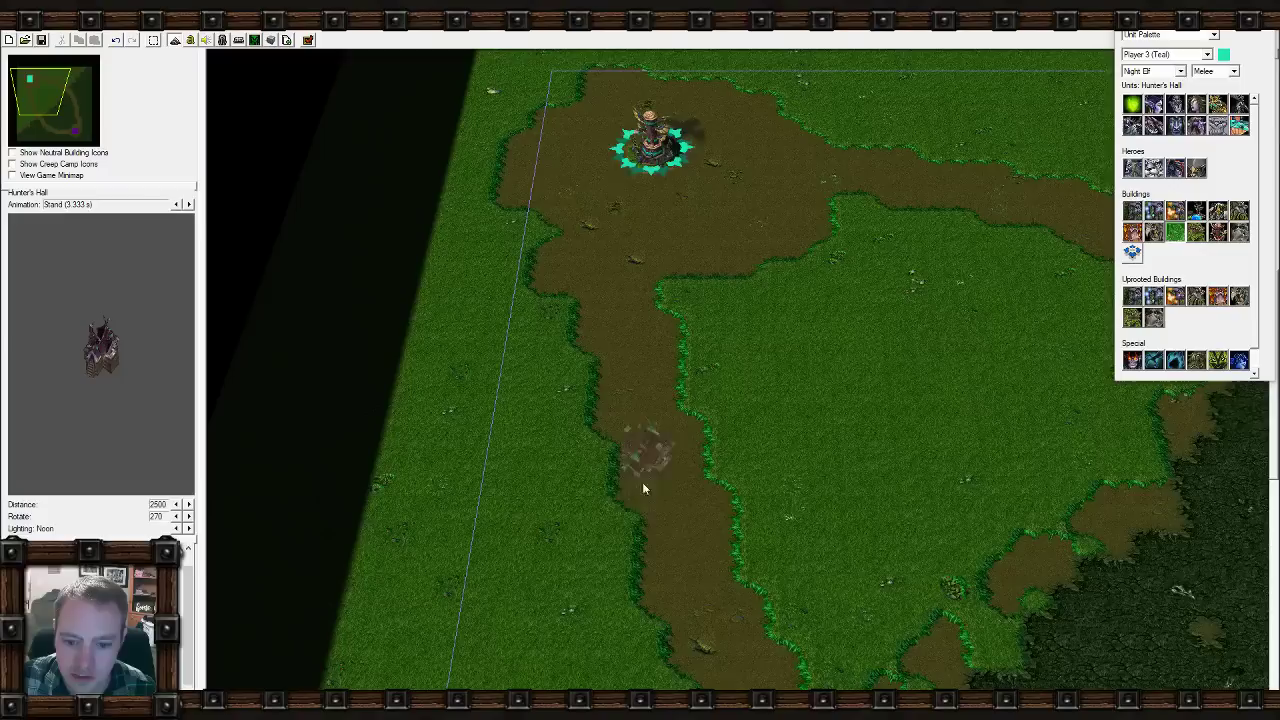
pyautogui.click(670, 495)
pyautogui.press('Up')
pyautogui.press('Right')
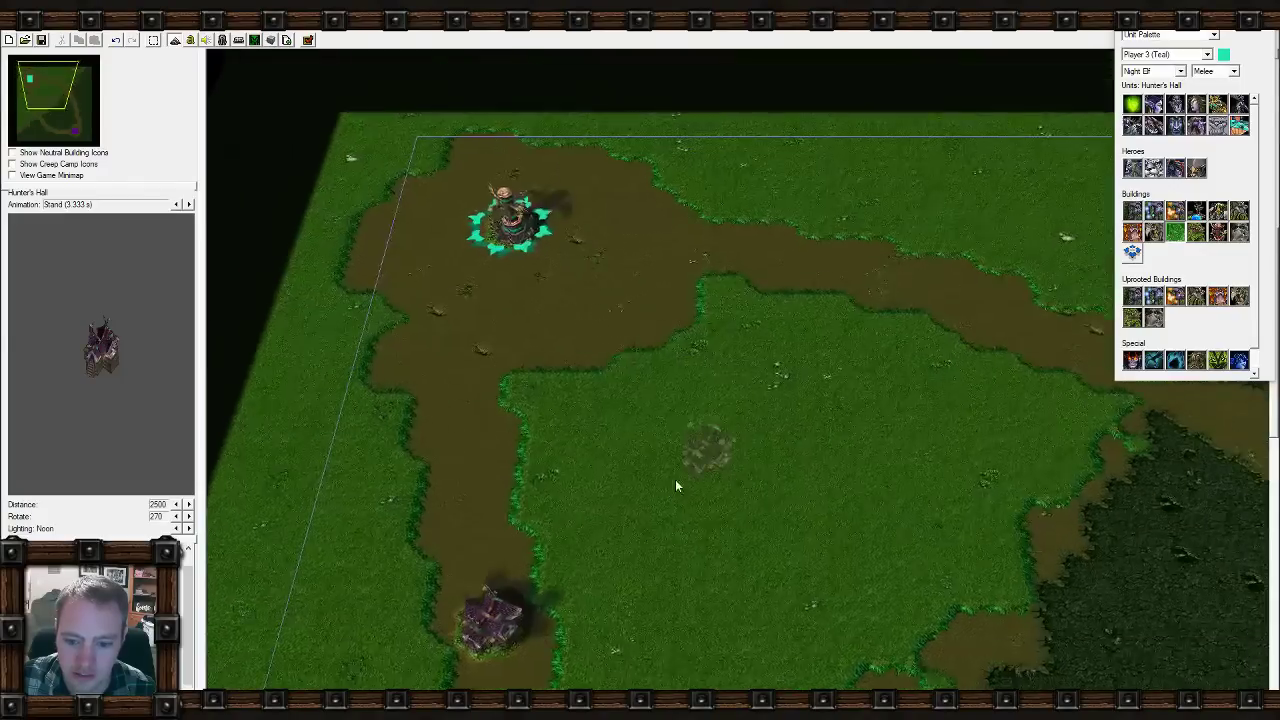
pyautogui.click(851, 306)
# Set the owner of new units to Player 4 (Purple) and choose the Undead Ziggurat for placement.
pyautogui.press('Down')
pyautogui.press('Right')
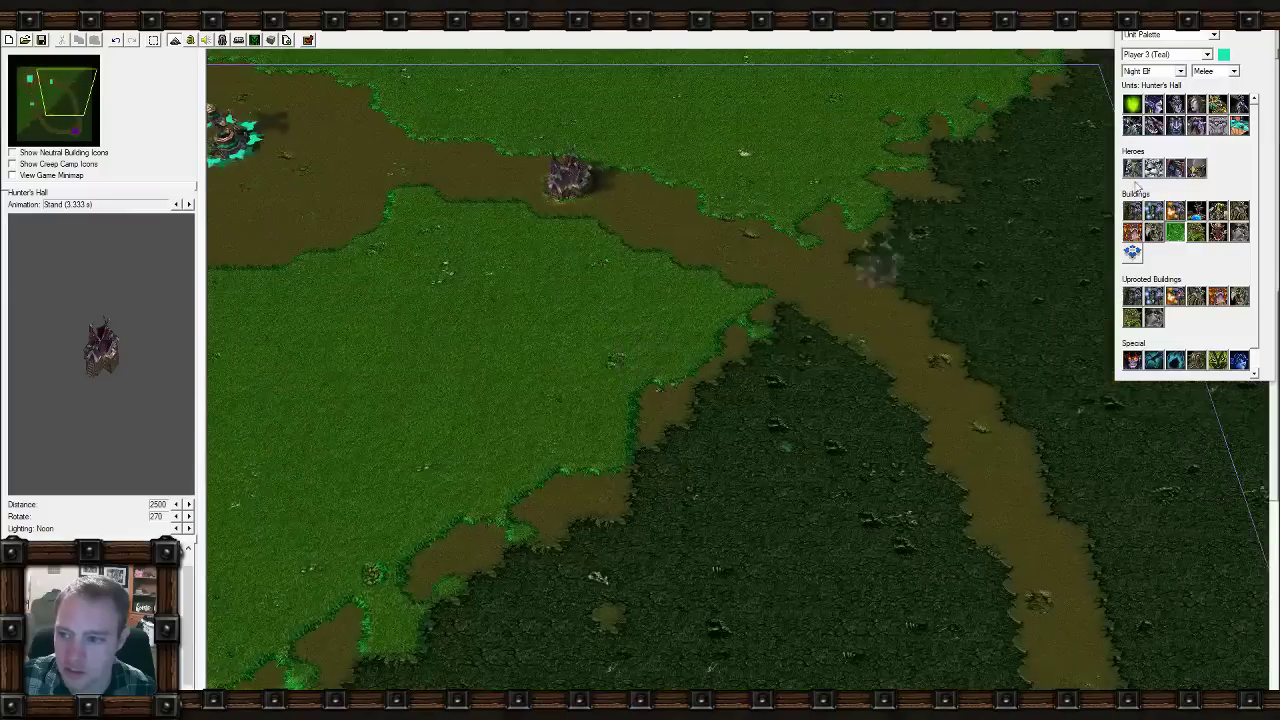
pyautogui.click(1157, 57)
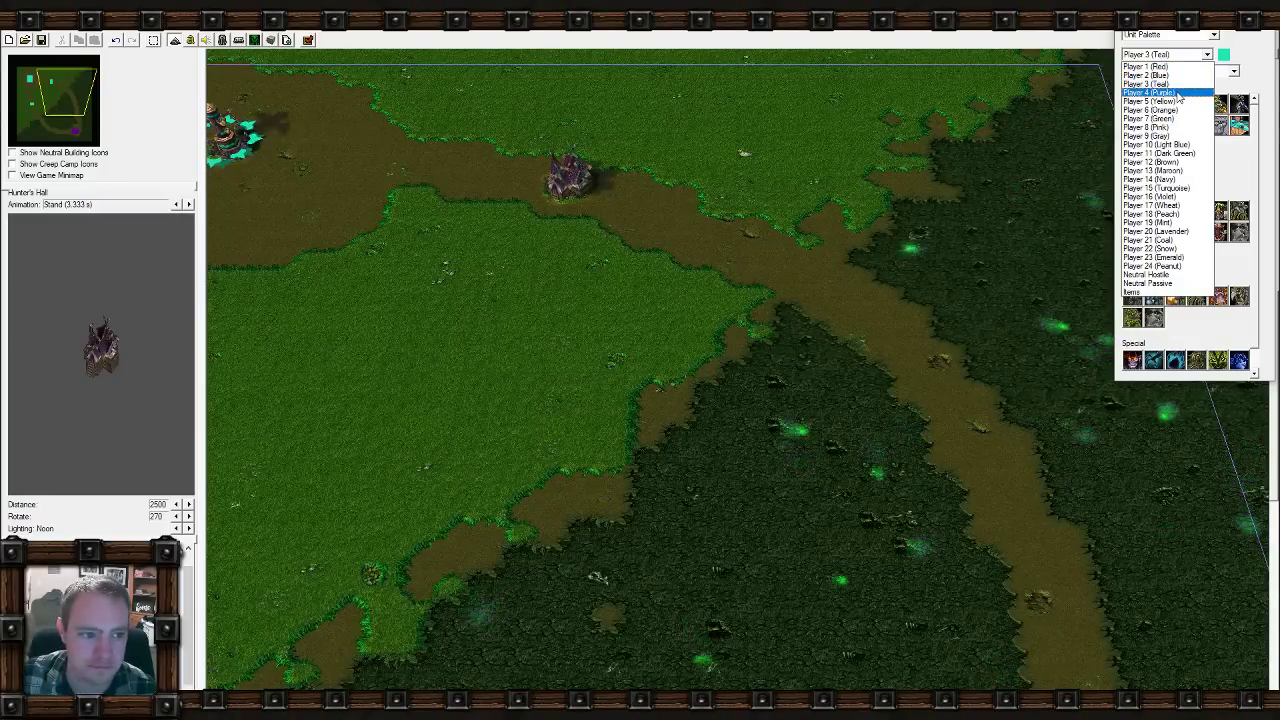
pyautogui.click(1178, 93)
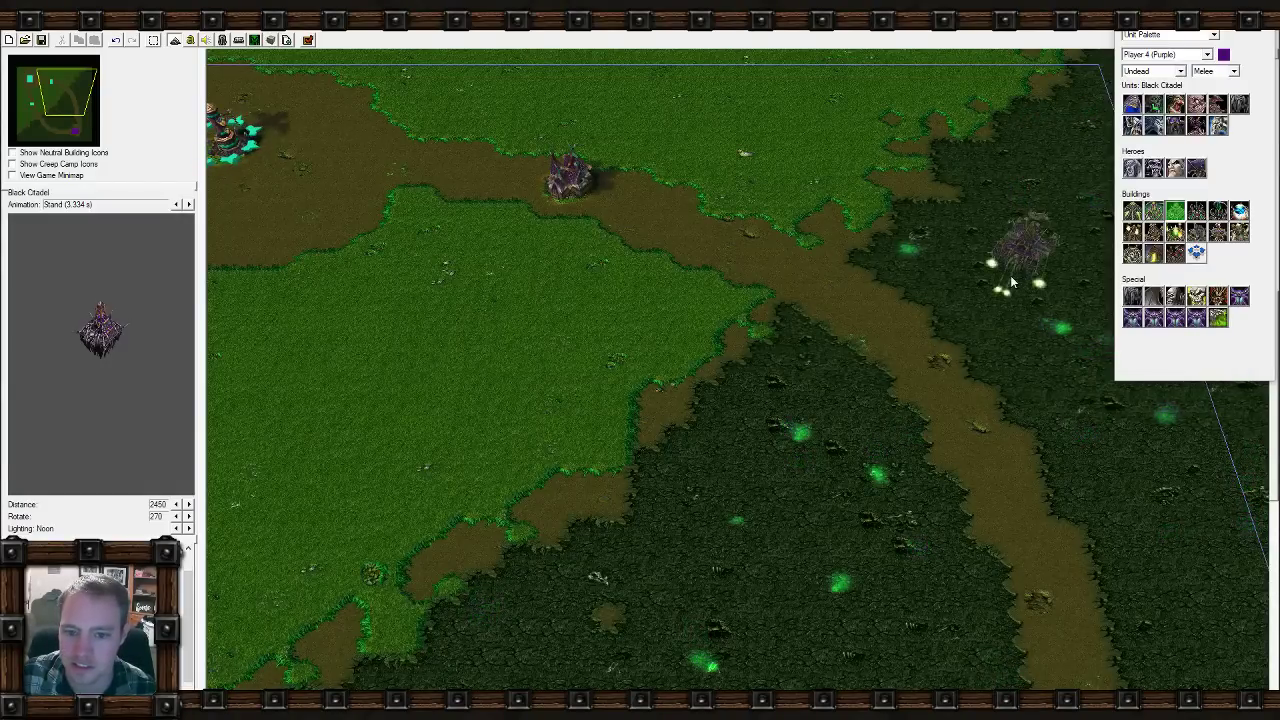
pyautogui.moveTo(971, 586); pyautogui.dragTo(884, 410, button='middle')
pyautogui.scroll(1, 884, 410)
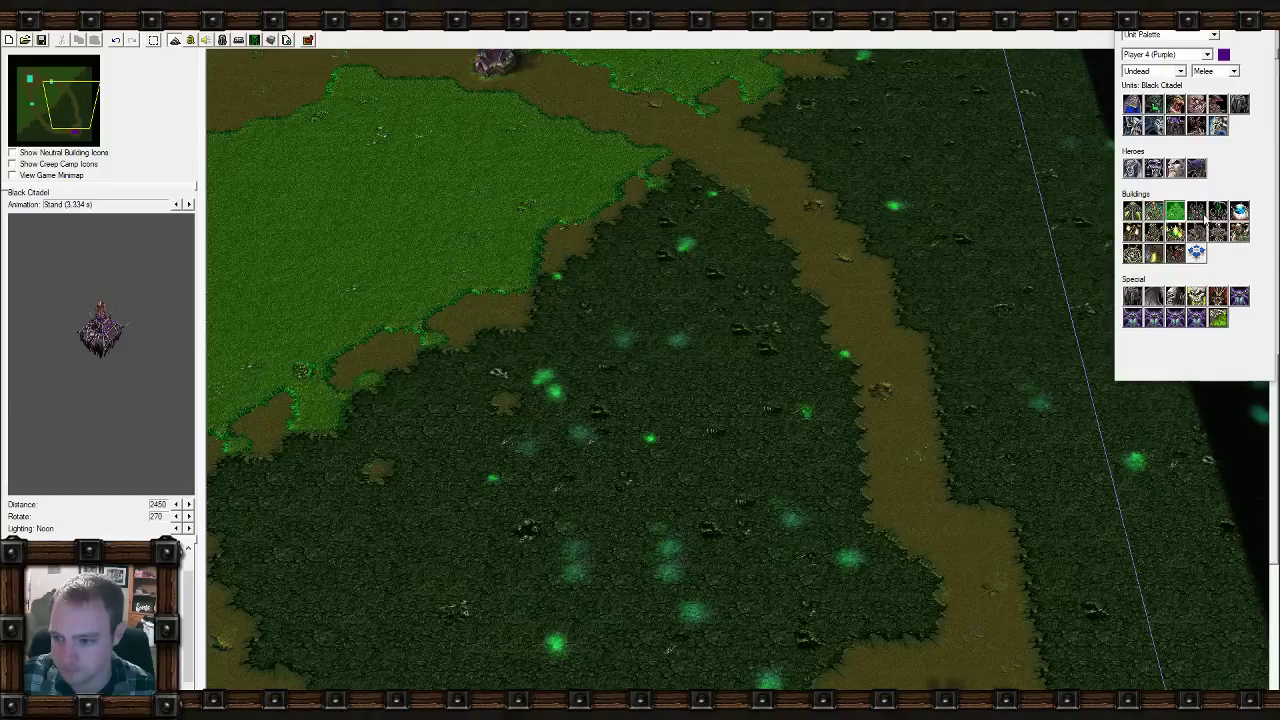
pyautogui.click(1196, 210)
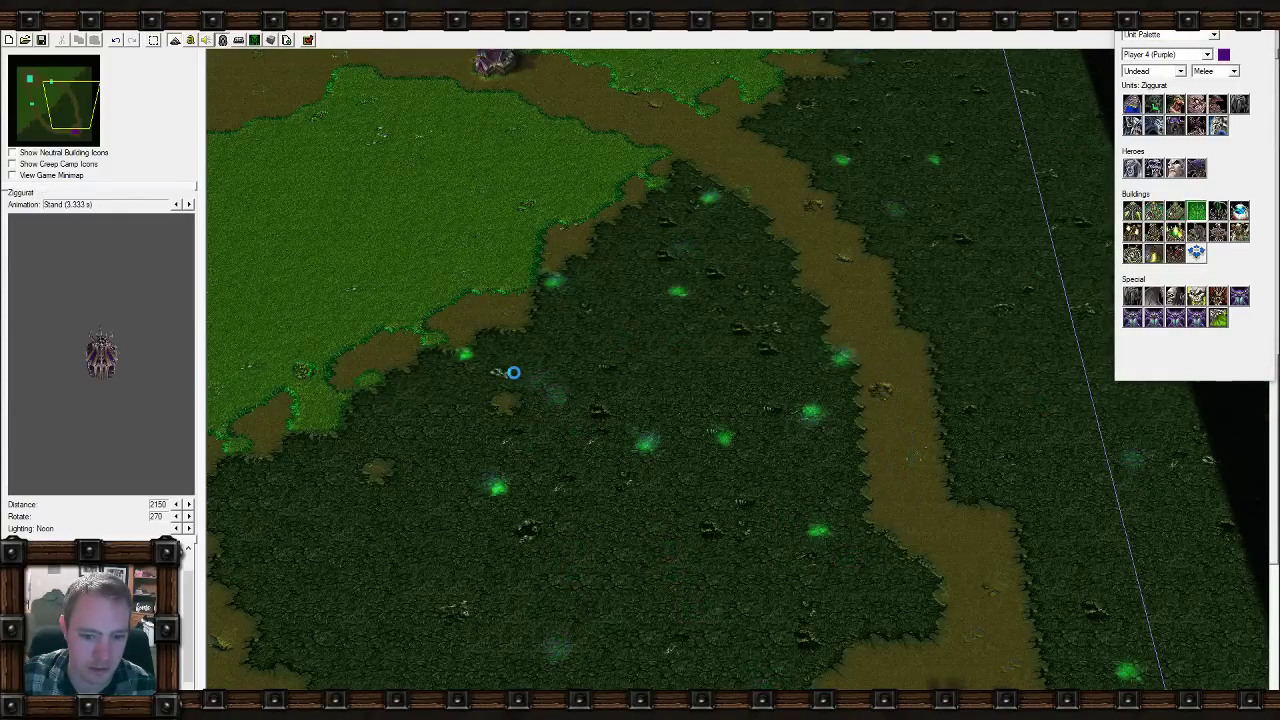
# Open the Object Editor, collapse the Human units, and expand the Undead and Night Elf melee building lists.
pyautogui.press('F6')
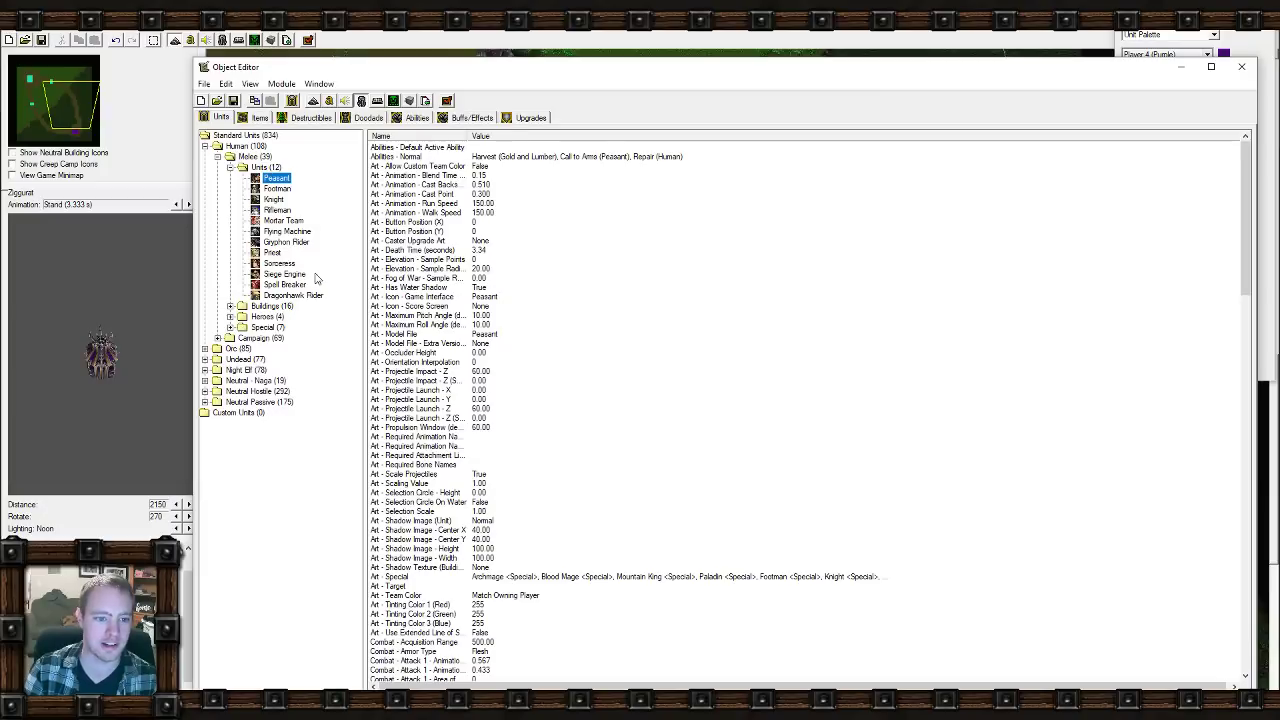
pyautogui.click(230, 168)
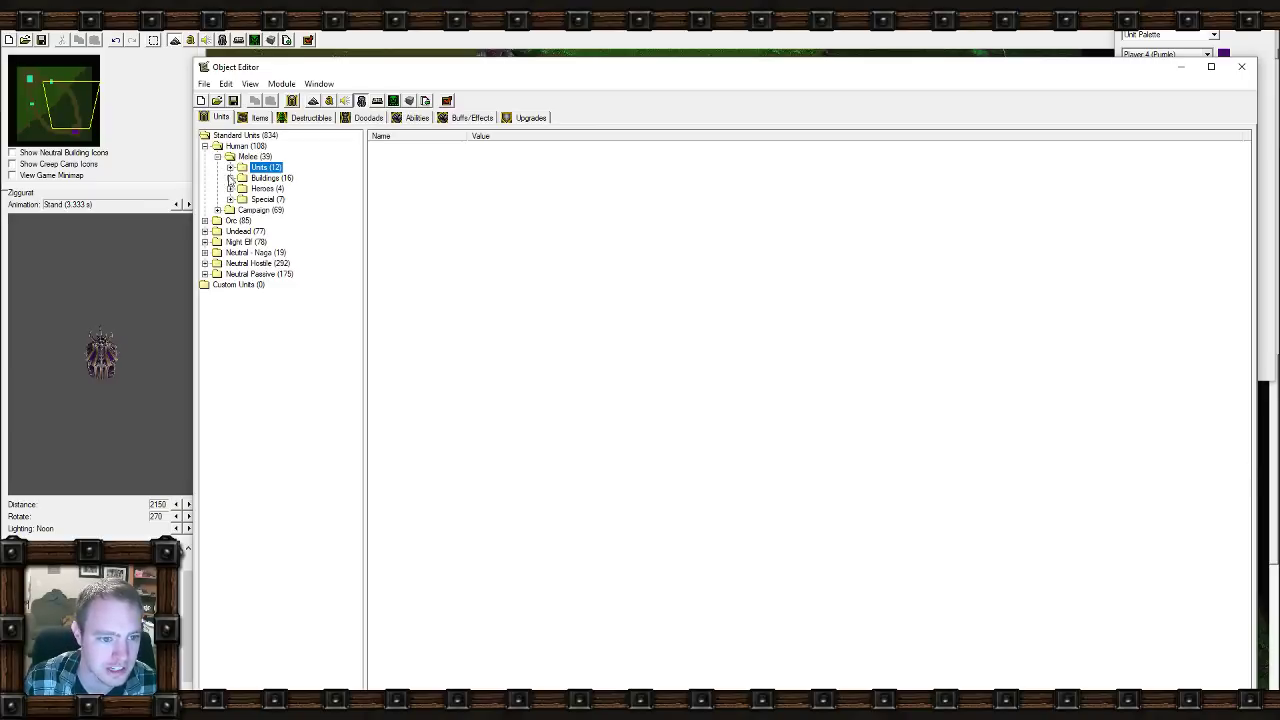
pyautogui.click(205, 146)
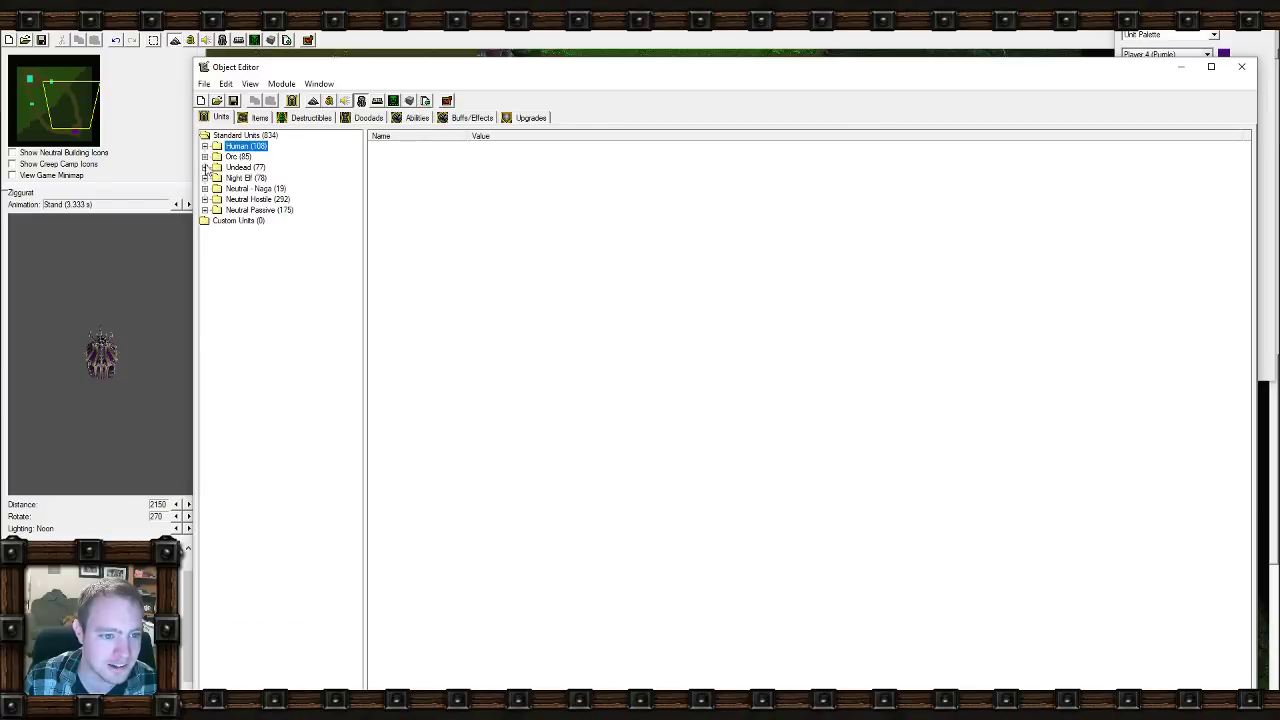
pyautogui.click(205, 167)
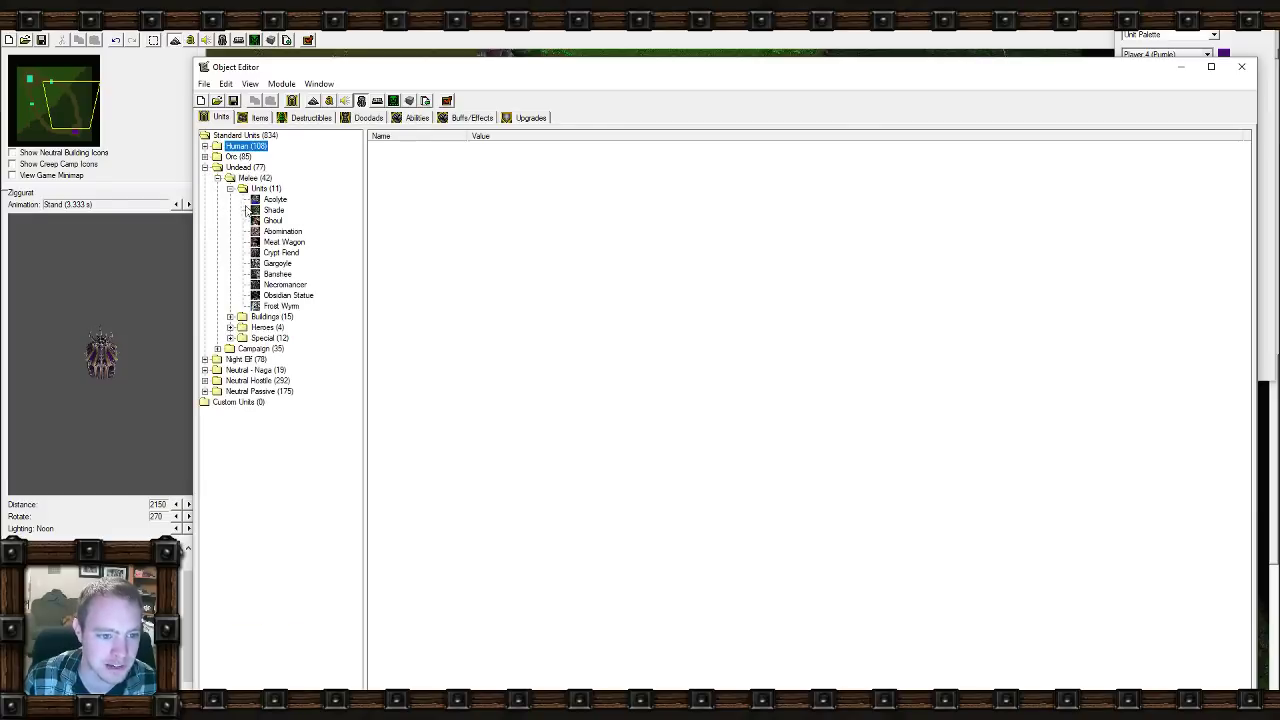
pyautogui.click(205, 359)
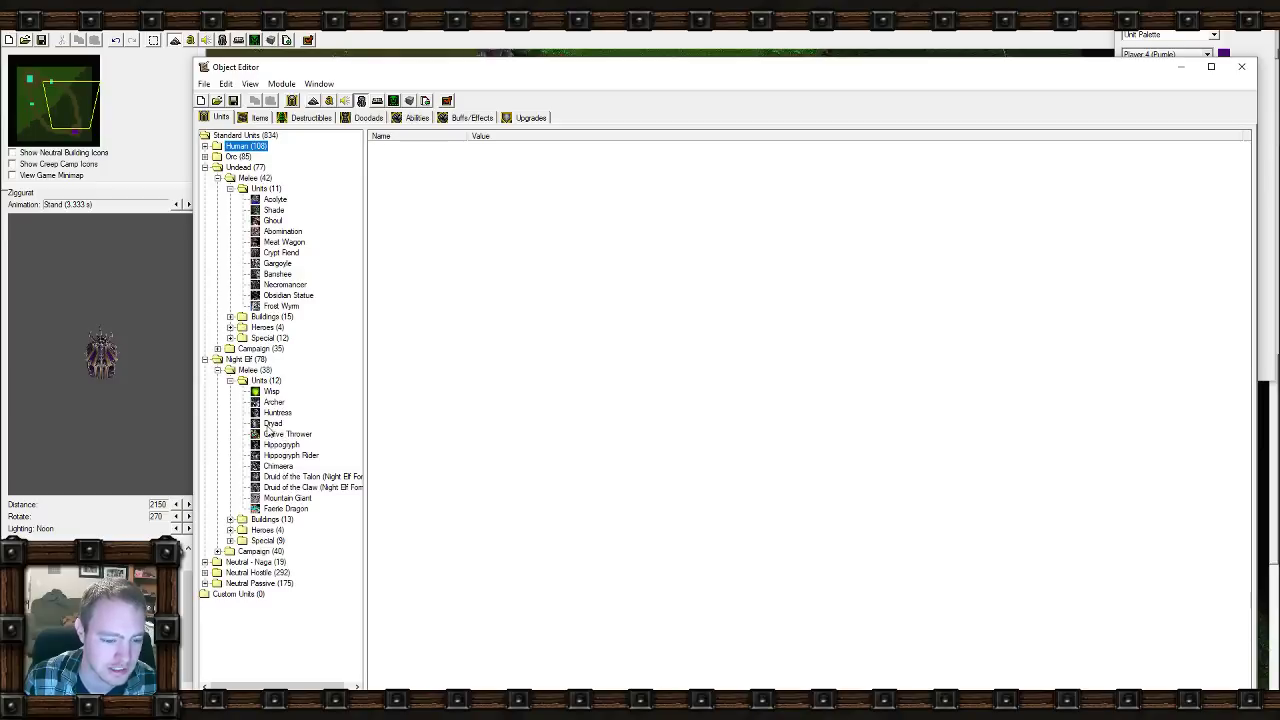
pyautogui.click(230, 519)
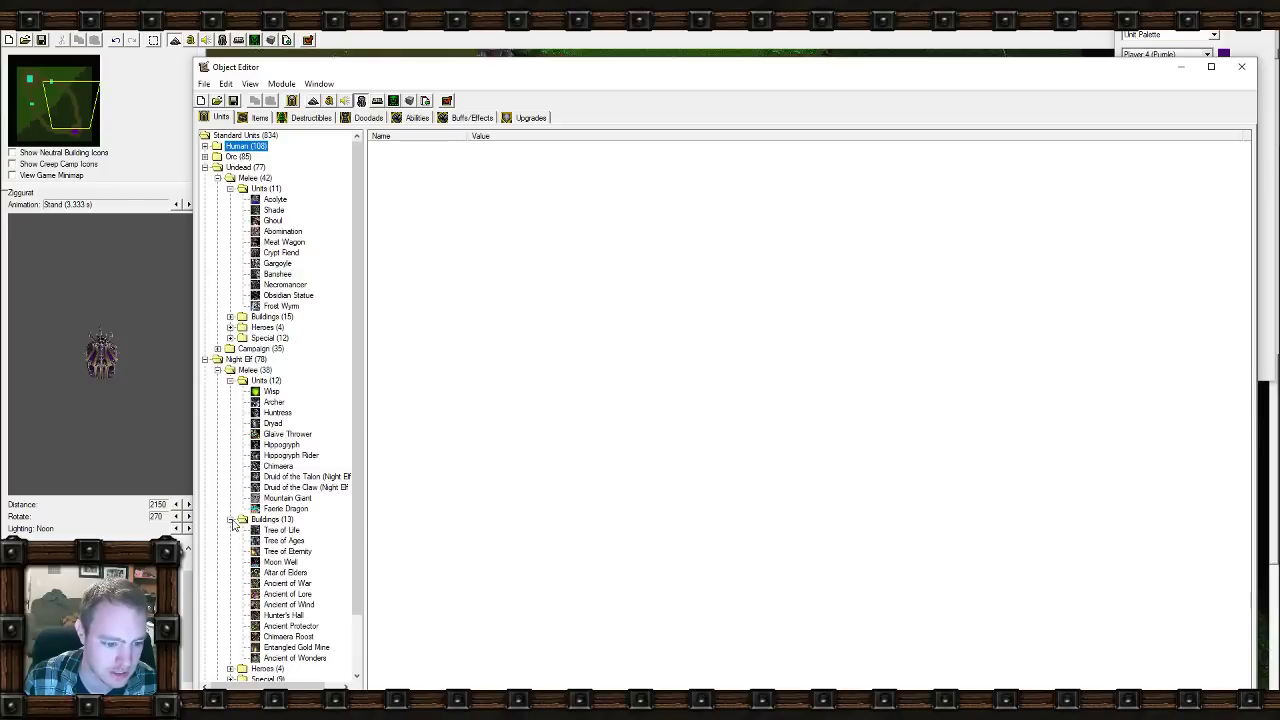
pyautogui.click(230, 316)
# Remove the Blight Growth Large ability from the Black Citadel, look at the Ziggurat's data, and close the Object Editor.
pyautogui.click(285, 349)
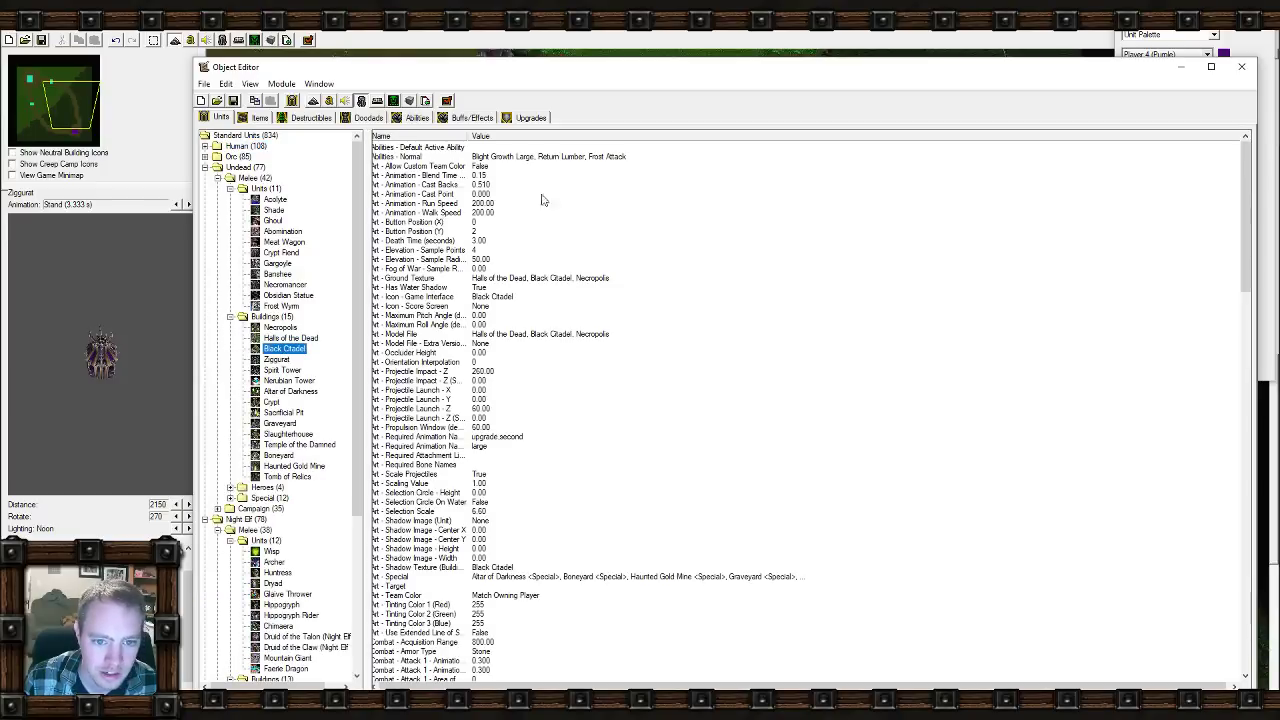
pyautogui.doubleClick(545, 157)
pyautogui.click(657, 322)
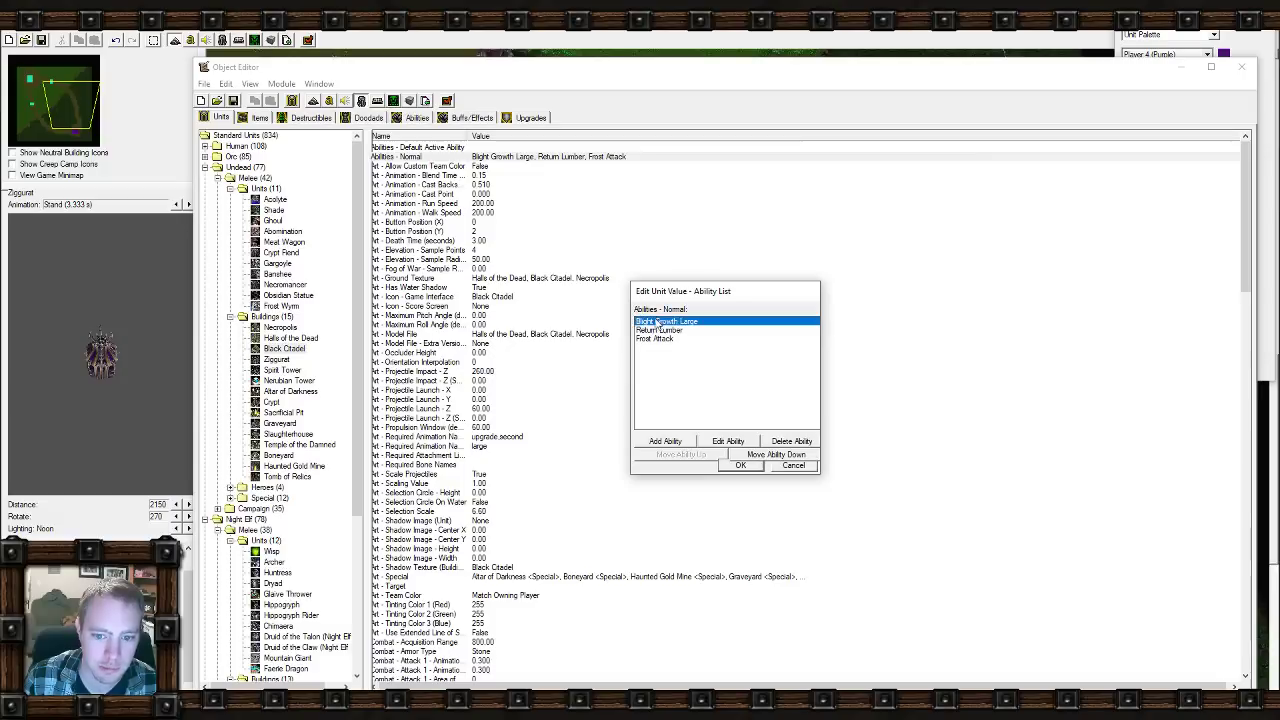
pyautogui.click(766, 444)
pyautogui.click(749, 468)
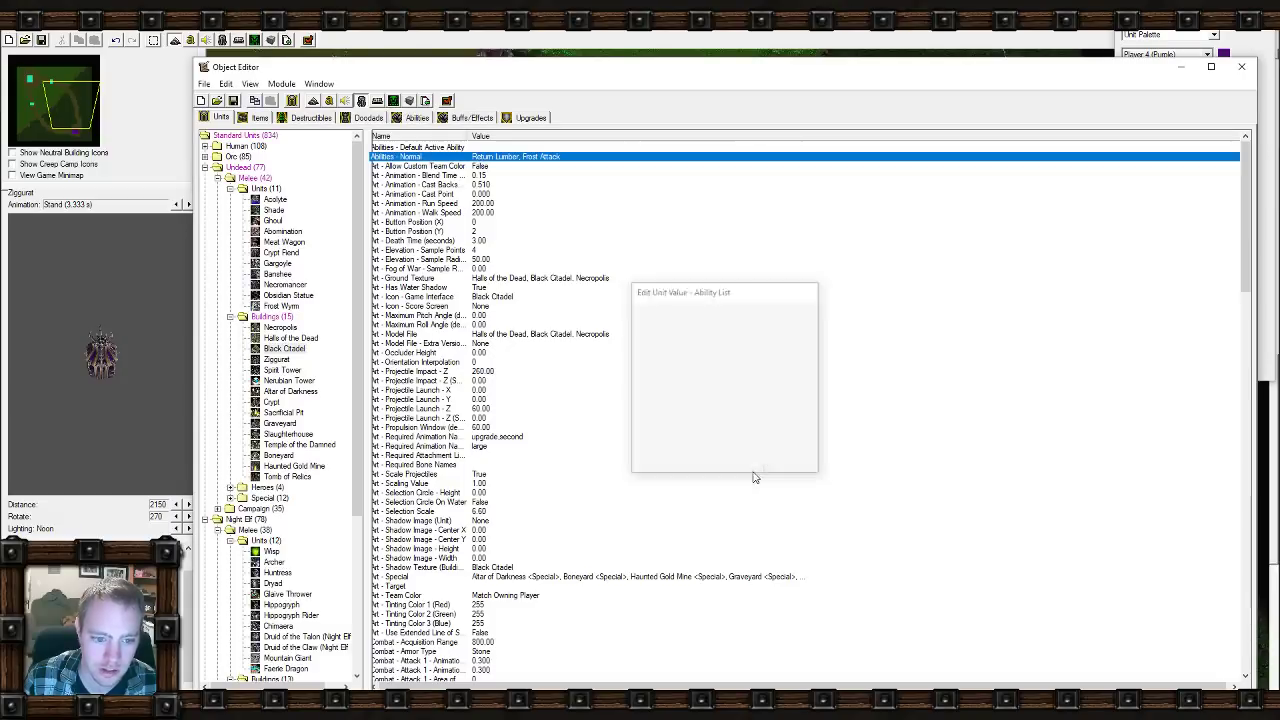
pyautogui.click(277, 359)
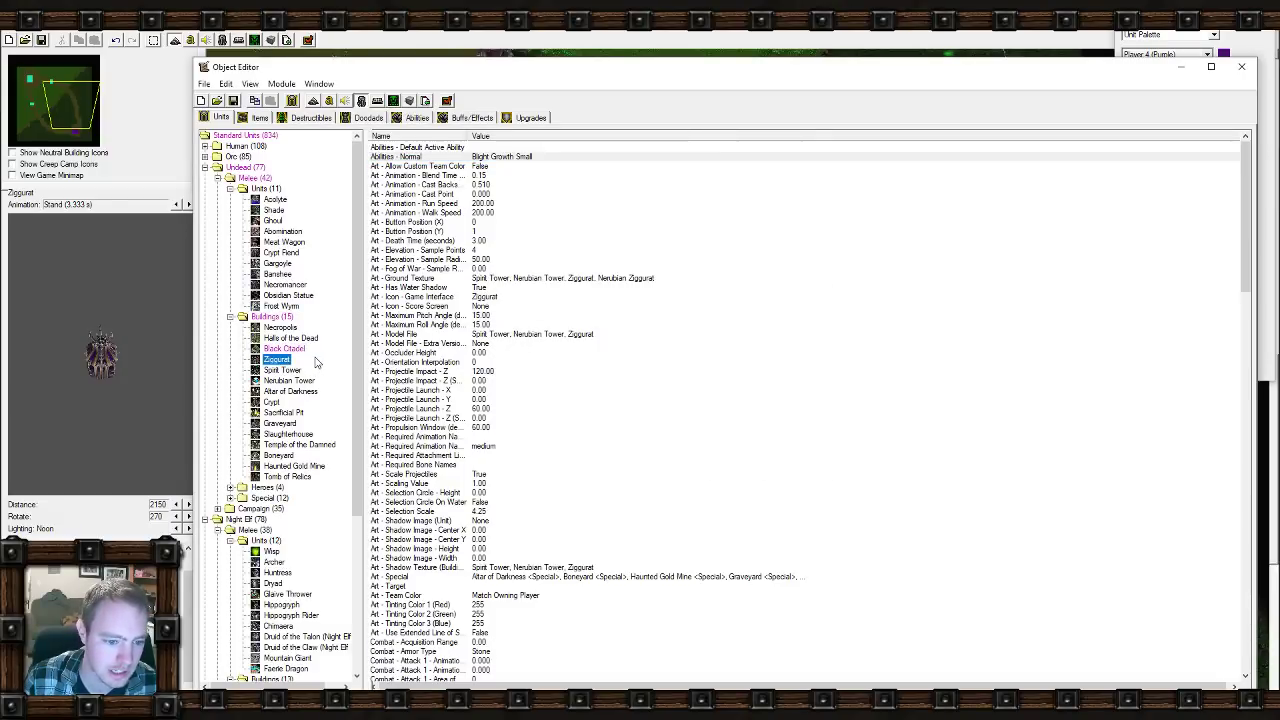
pyautogui.click(1241, 66)
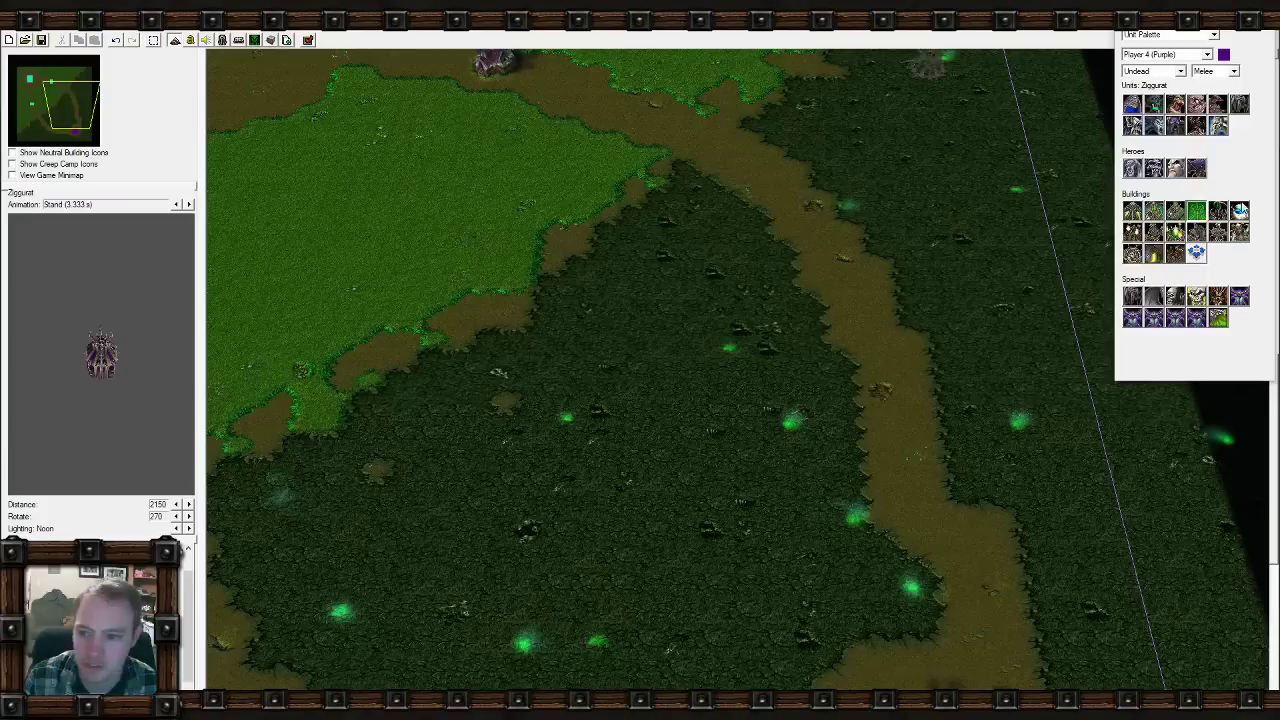
# Choose the Graveyard for placement and remove the Blight Growth Small ability from the Crypt in the Object Editor.
pyautogui.click(1196, 231)
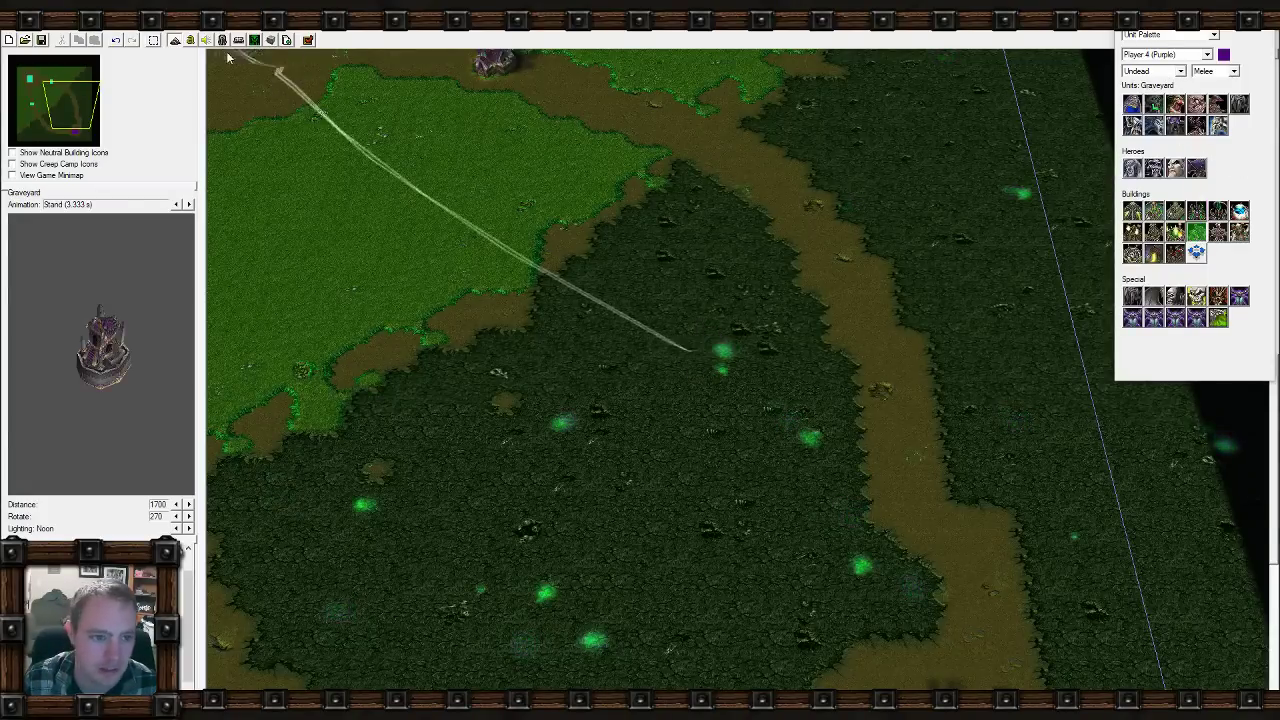
pyautogui.press('F6')
pyautogui.doubleClick(522, 160)
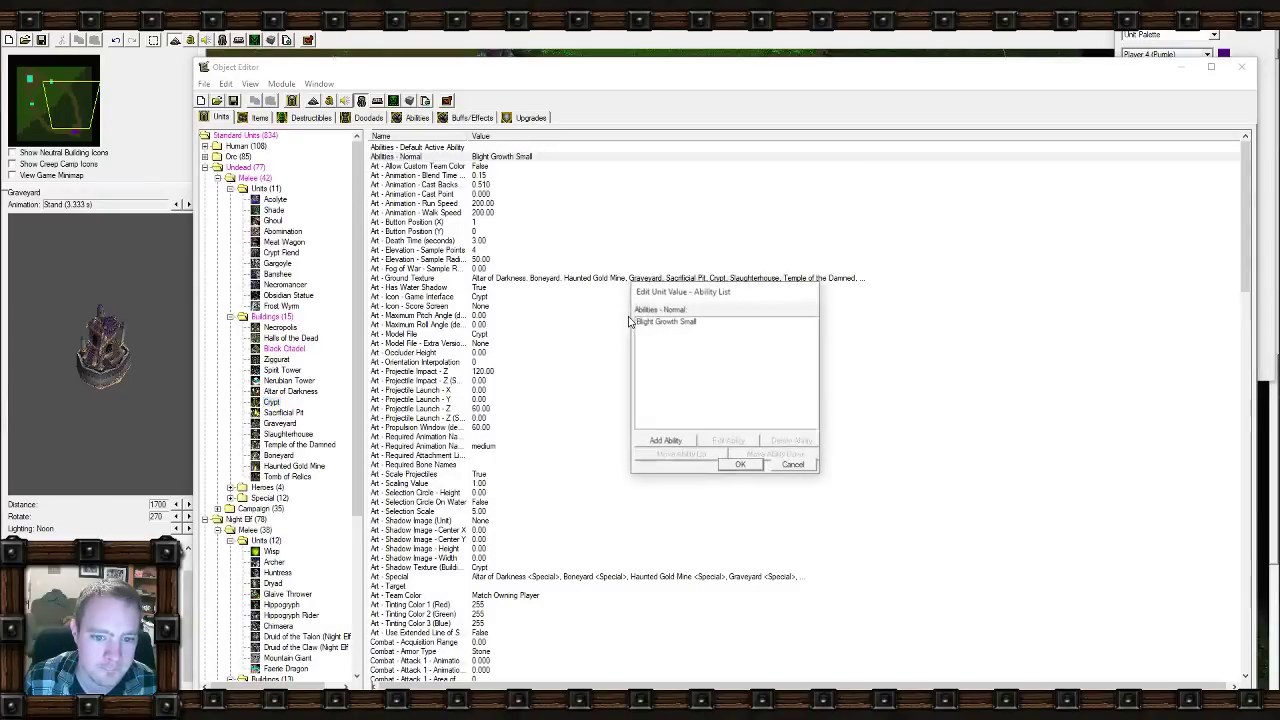
pyautogui.click(791, 441)
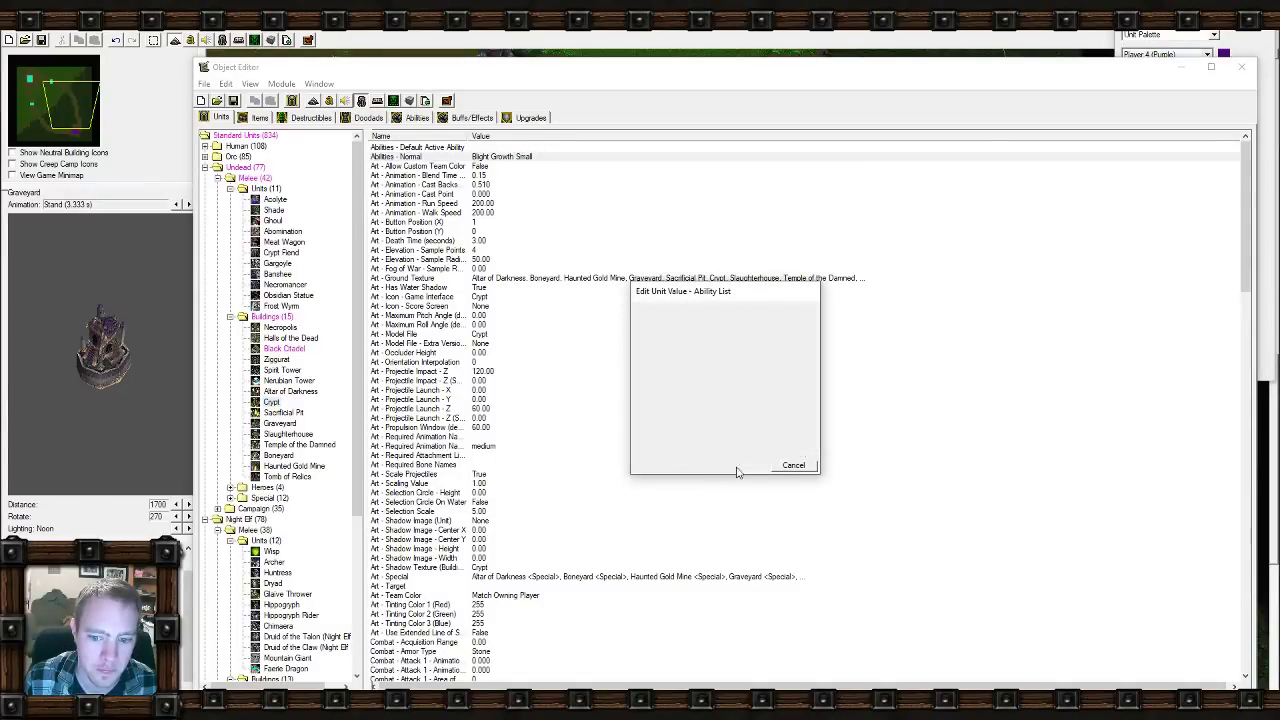
pyautogui.click(740, 465)
pyautogui.click(1241, 66)
# Try placing a Graveyard for Player 4 (Purple) on the eastern dirt lane, and undo the placement.
pyautogui.moveTo(890, 415); pyautogui.dragTo(765, 340, button='right')
pyautogui.click(765, 340)
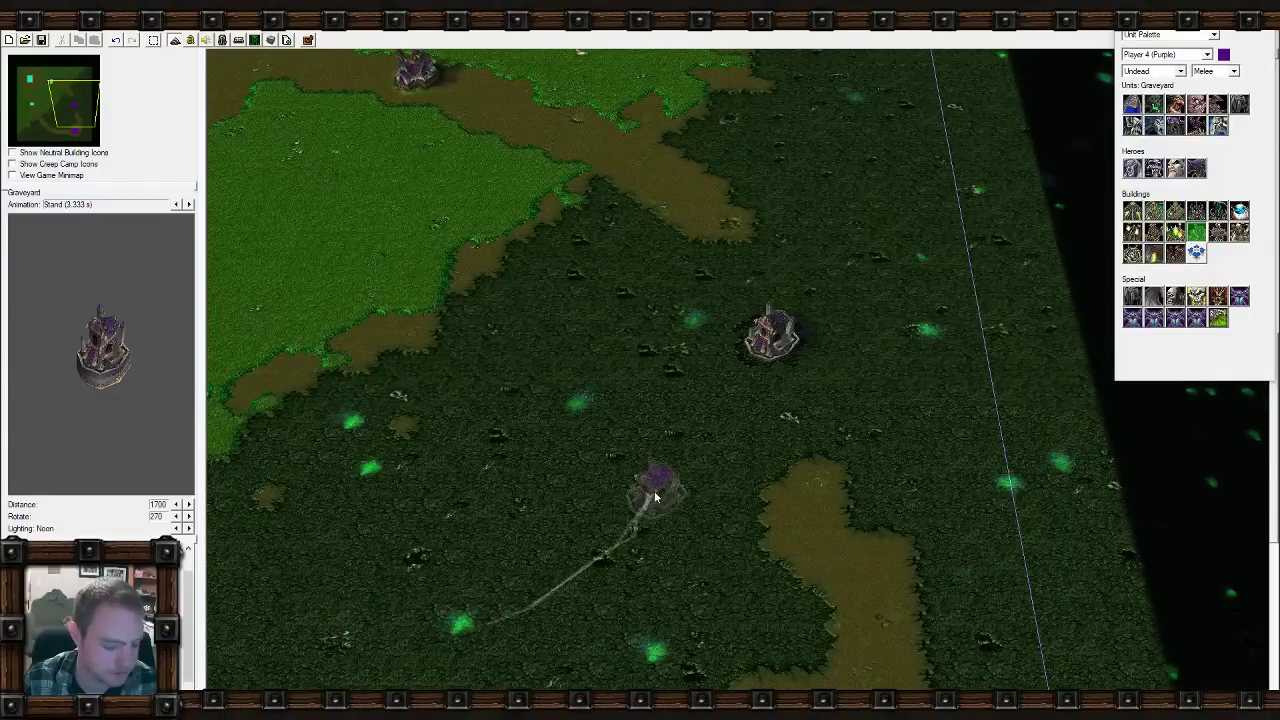
pyautogui.hotkey('ctrl', 'z')
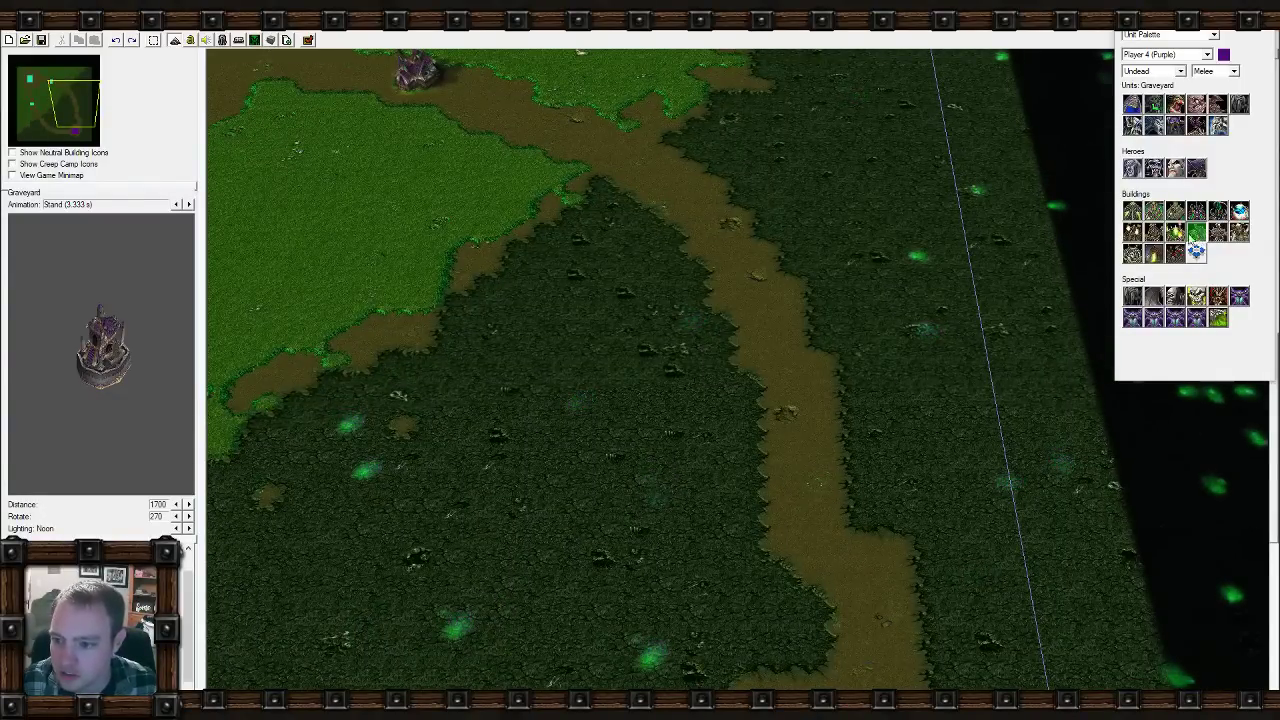
# Remove the Blight Growth Small ability from the Graveyard in the Object Editor and return to the map.
pyautogui.click(1153, 232)
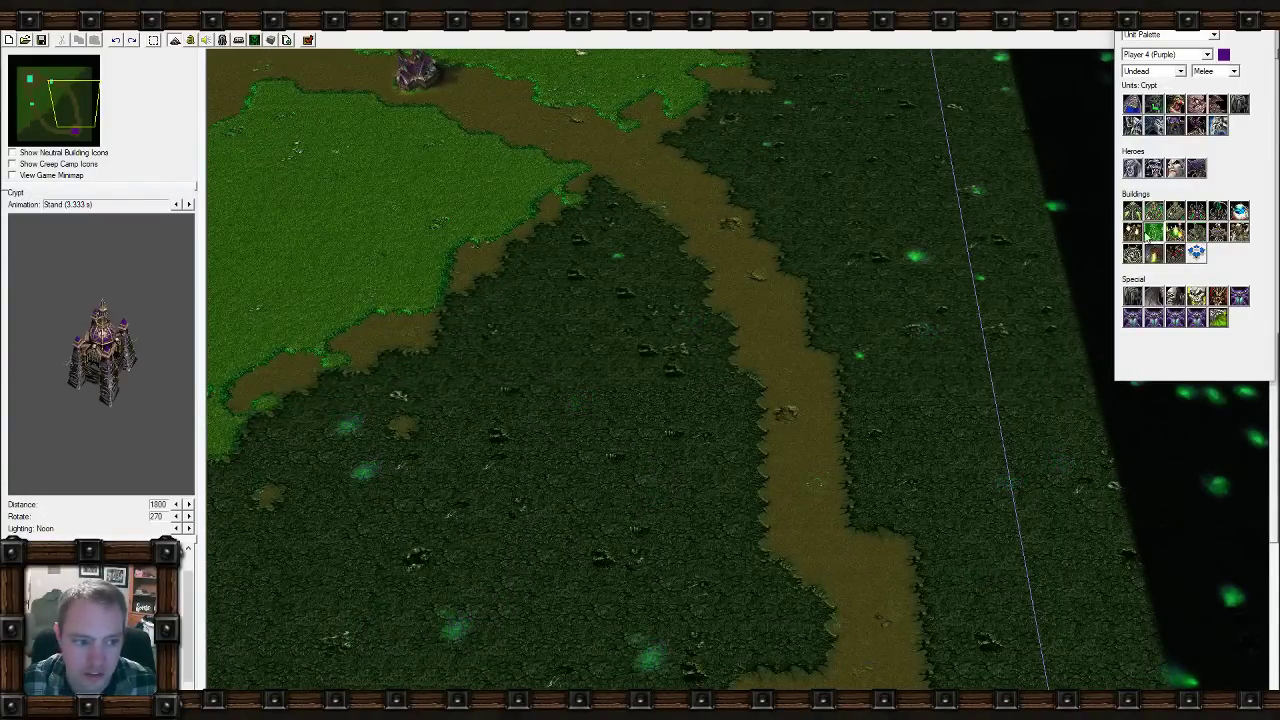
pyautogui.click(222, 41)
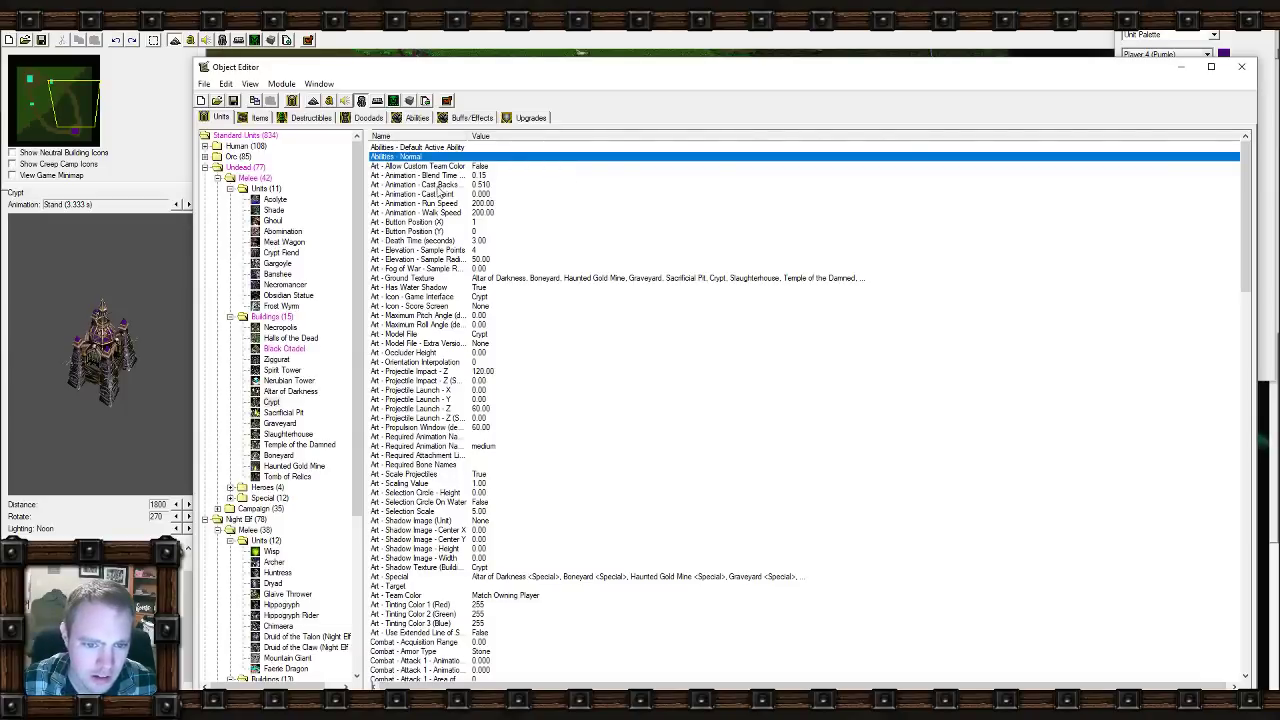
pyautogui.click(280, 404)
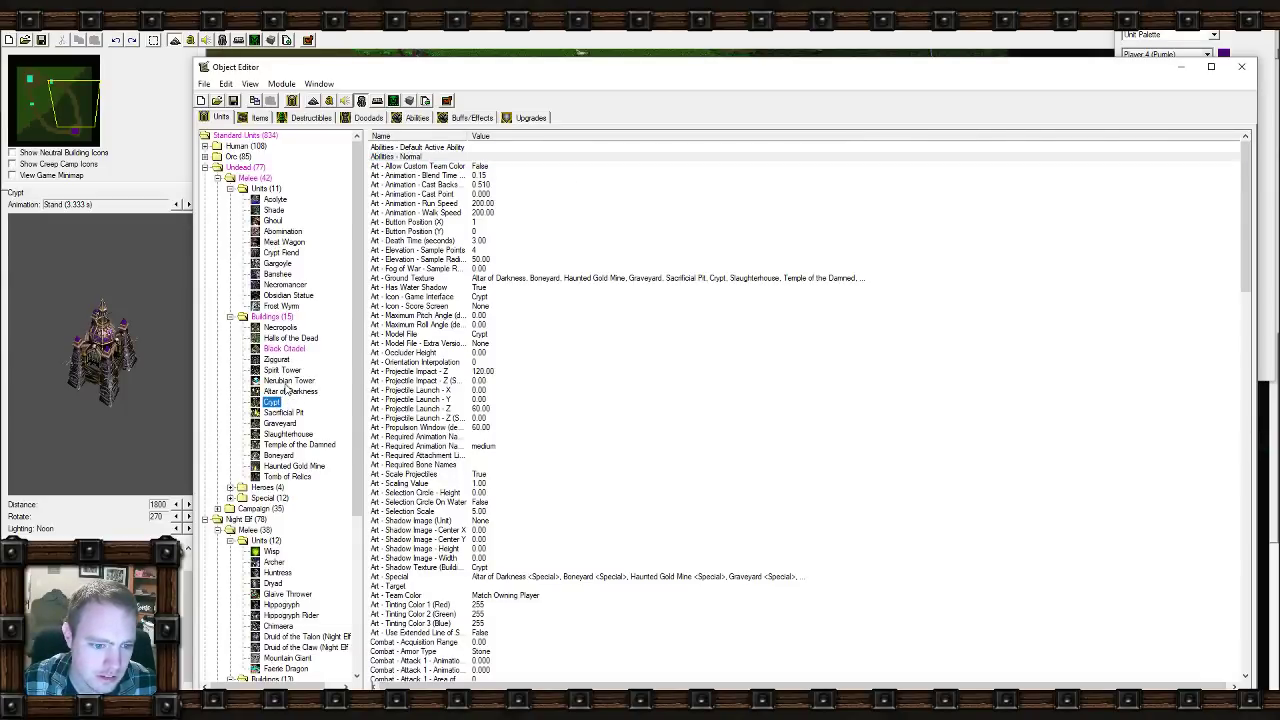
pyautogui.click(305, 382)
pyautogui.click(280, 422)
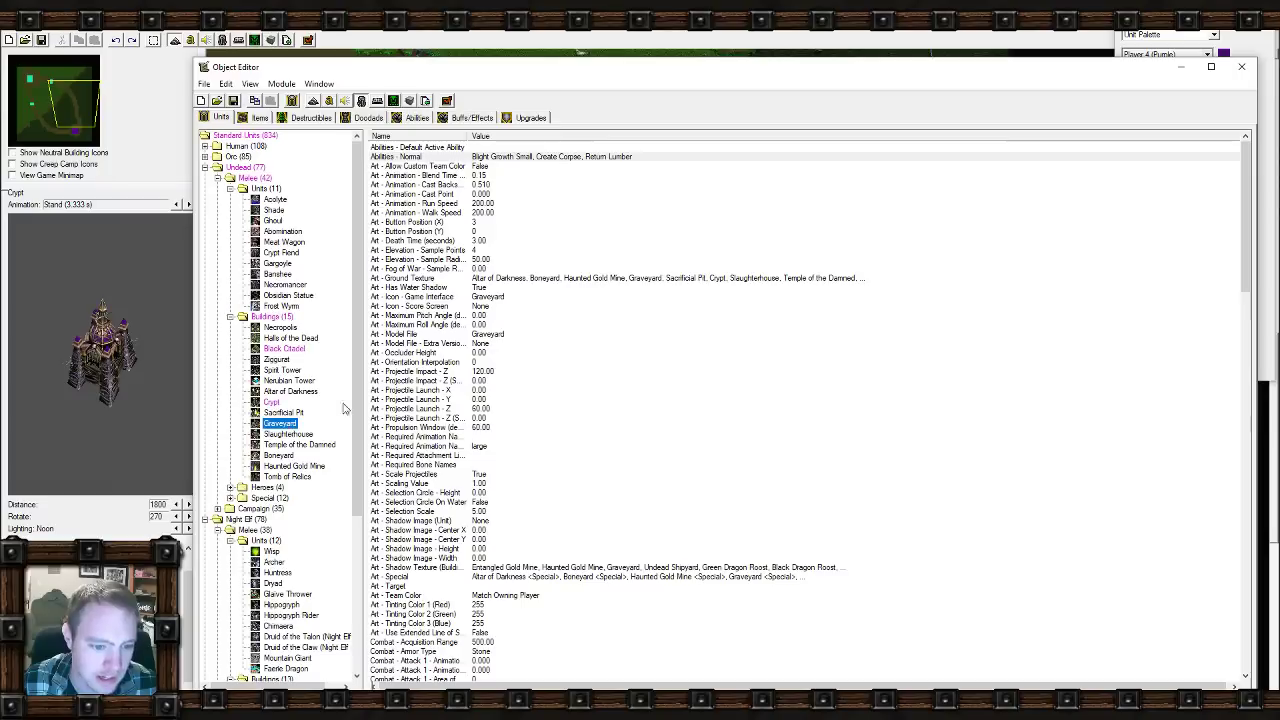
pyautogui.doubleClick(510, 157)
pyautogui.click(665, 321)
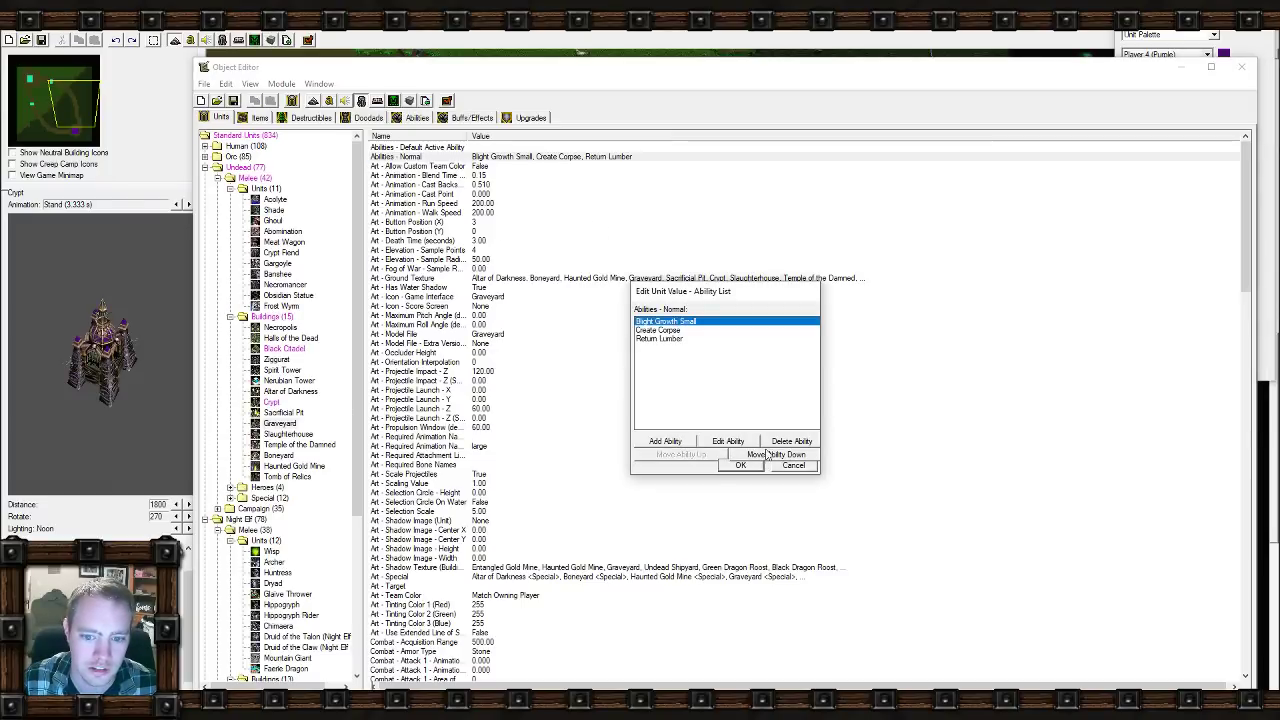
pyautogui.click(791, 441)
pyautogui.click(740, 465)
pyautogui.click(1241, 67)
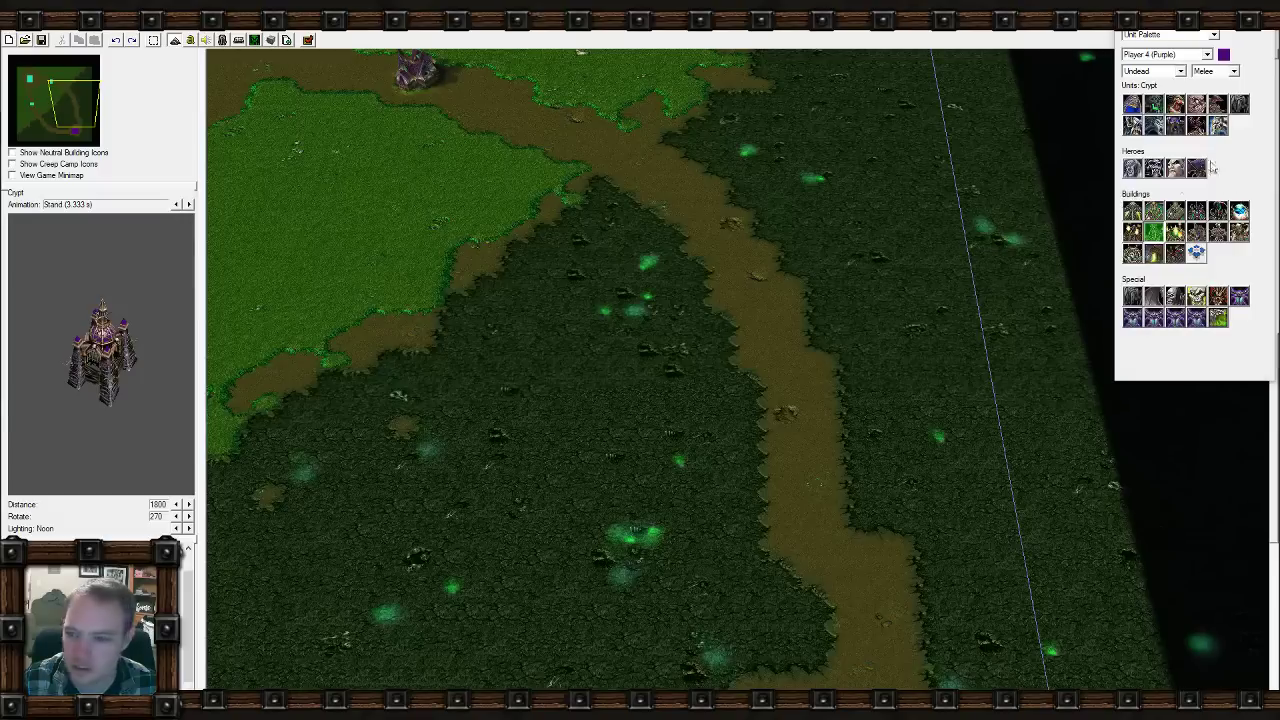
# Place a Graveyard for Player 4 (Purple) on the eastern dirt lane and another on the southwestern lane.
pyautogui.click(1197, 252)
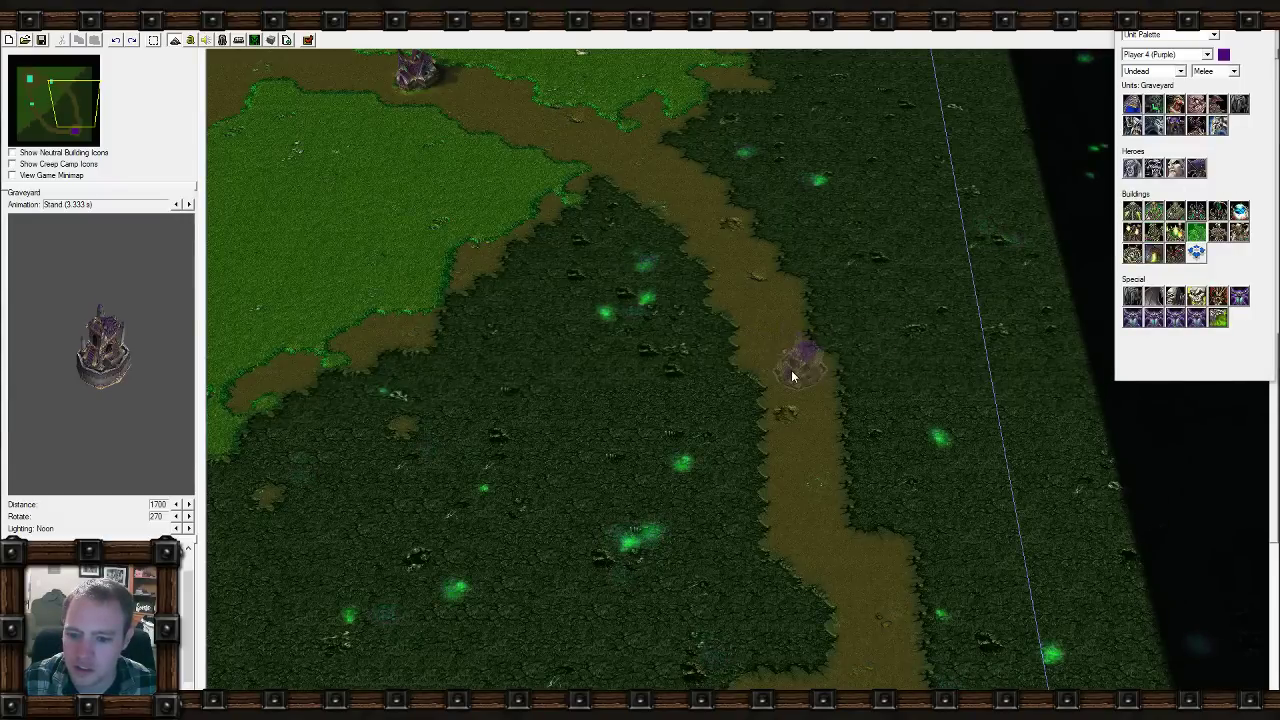
pyautogui.click(791, 385)
pyautogui.moveTo(542, 543); pyautogui.dragTo(937, 355, button='right')
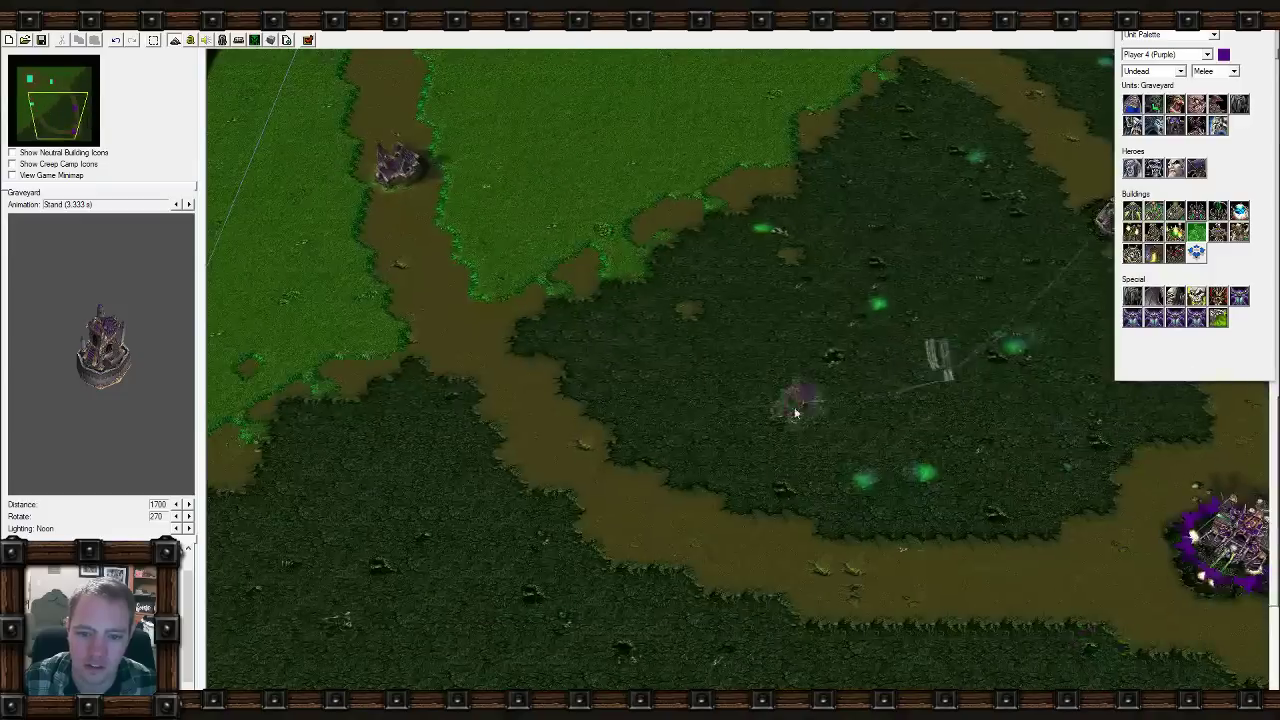
pyautogui.click(630, 510)
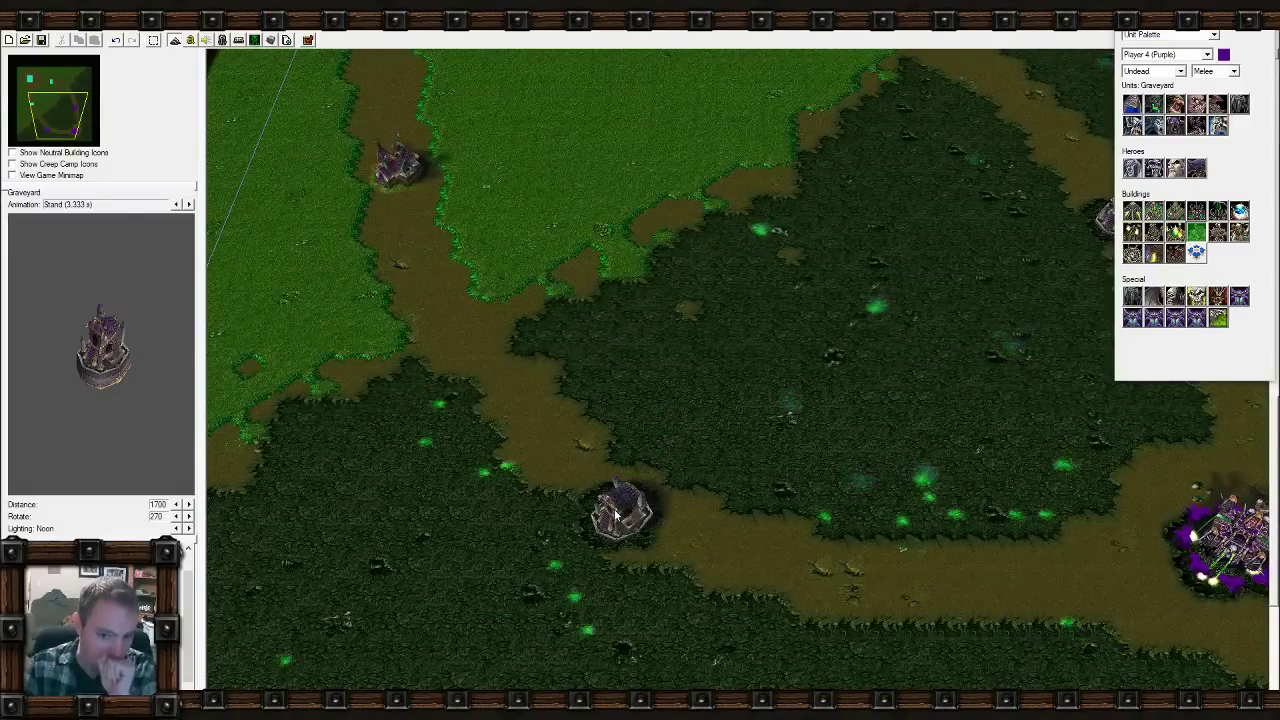
# Check the buildings along the lanes and switch to the Doodad Palette for Ashenvale Trees/Destructibles.
pyautogui.moveTo(756, 388); pyautogui.dragTo(793, 483, button='right')
pyautogui.moveTo(566, 249); pyautogui.dragTo(762, 462, button='right')
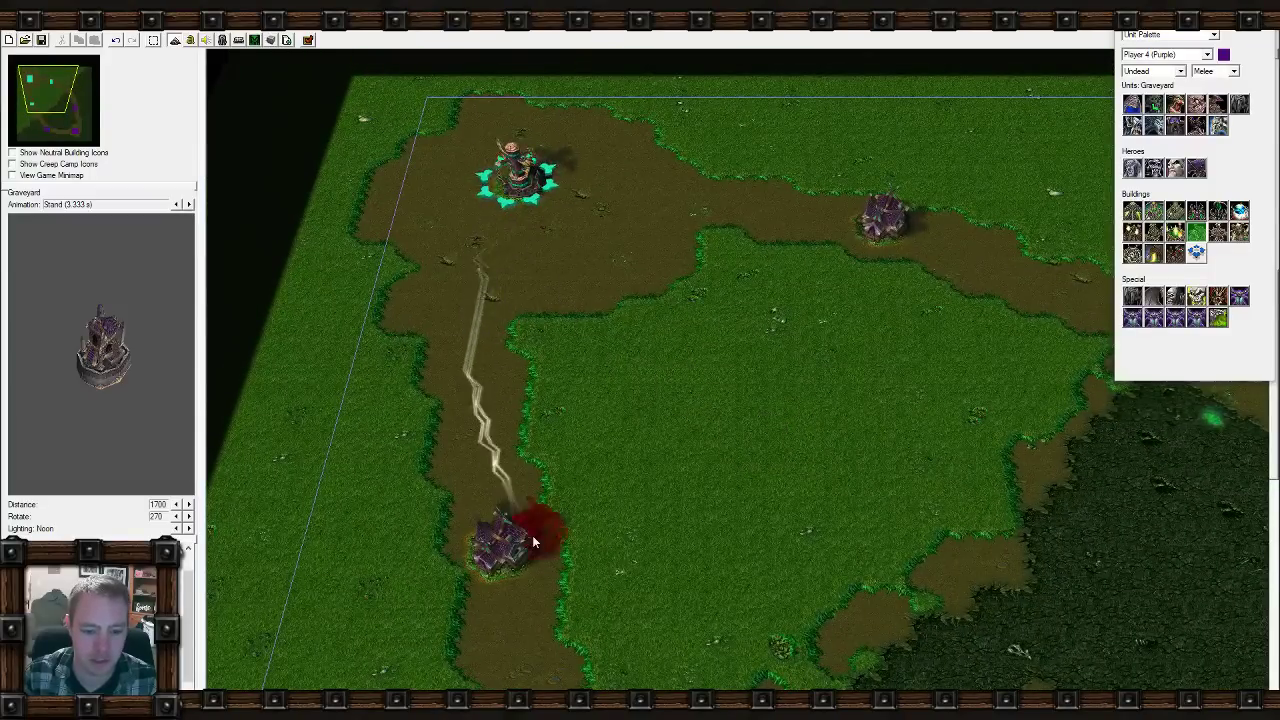
pyautogui.moveTo(532, 535); pyautogui.dragTo(506, 426, button='right')
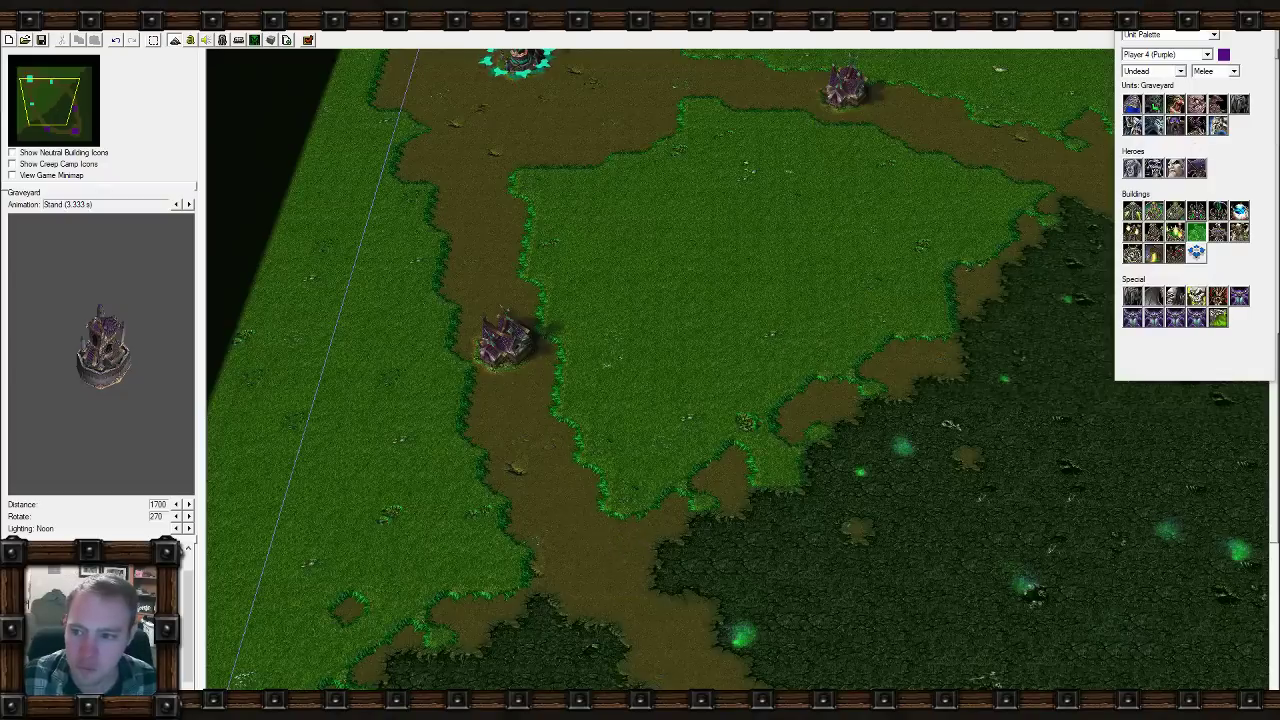
pyautogui.click(1160, 35)
pyautogui.click(1150, 52)
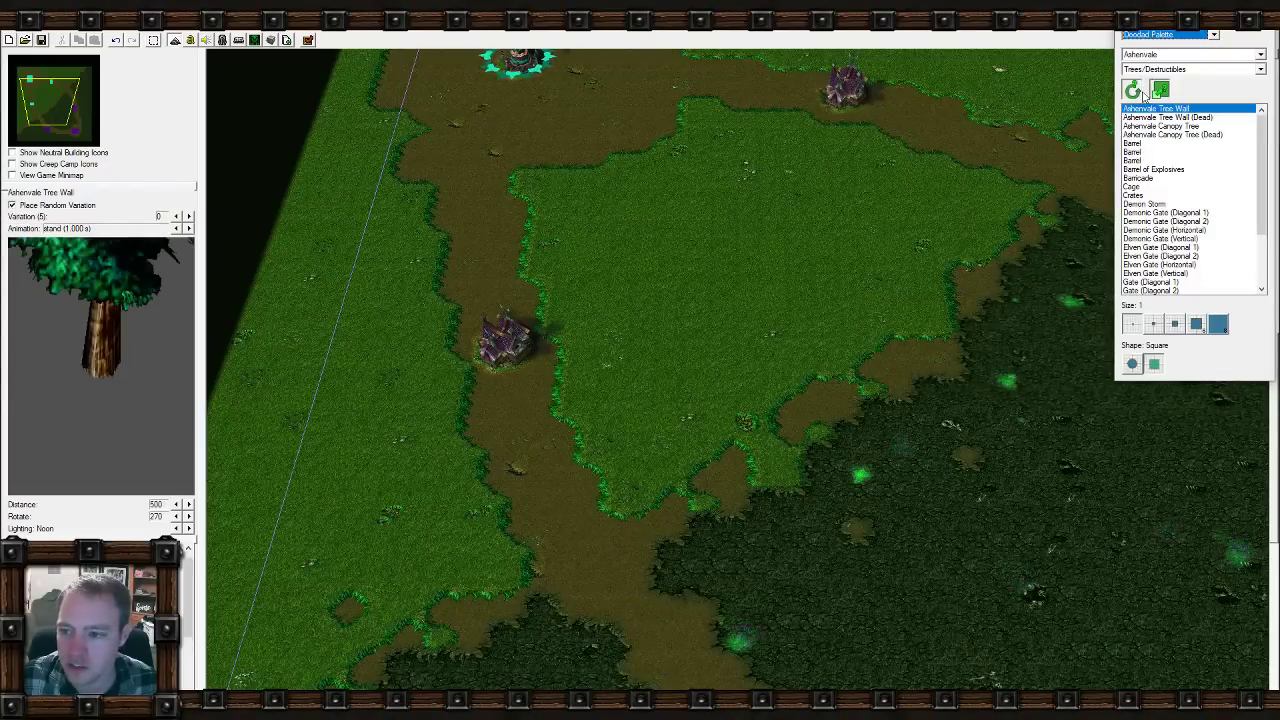
# Paint Ashenvale Tree Wall trees with brush size 2 along the inner edge of the western and southern dirt lanes.
pyautogui.moveTo(727, 240); pyautogui.dragTo(740, 427, button='right')
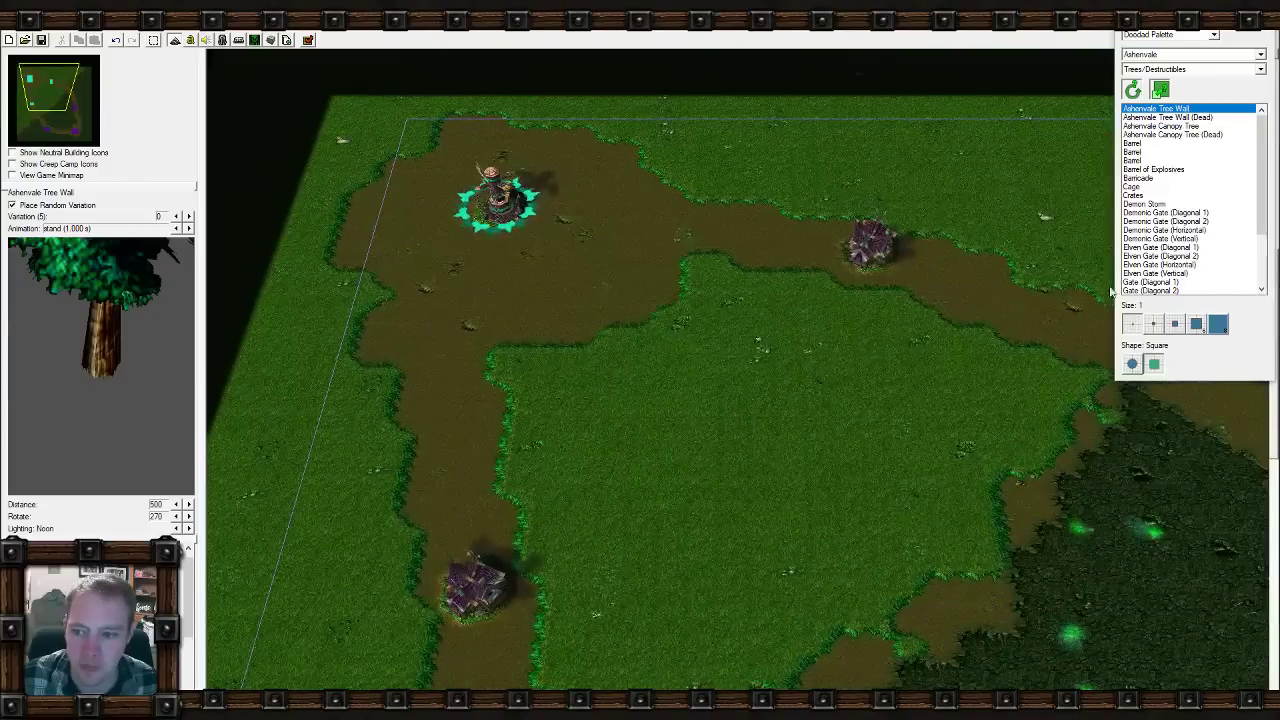
pyautogui.click(1154, 324)
pyautogui.moveTo(562, 424)
pyautogui.mouseDown()
pyautogui.moveTo(616, 402)
pyautogui.moveTo(727, 310)
pyautogui.mouseUp()
pyautogui.moveTo(607, 490); pyautogui.dragTo(641, 318, button='right')
pyautogui.moveTo(641, 322)
pyautogui.mouseDown()
pyautogui.moveTo(603, 286)
pyautogui.moveTo(634, 440)
pyautogui.moveTo(694, 569)
pyautogui.mouseUp()
pyautogui.moveTo(694, 569)
pyautogui.mouseDown(button='right')
pyautogui.moveTo(575, 430)
pyautogui.moveTo(560, 268)
pyautogui.mouseUp(button='right')
pyautogui.moveTo(560, 268); pyautogui.dragTo(700, 407)
pyautogui.moveTo(700, 407); pyautogui.dragTo(646, 377, button='right')
pyautogui.moveTo(646, 377)
pyautogui.mouseDown()
pyautogui.moveTo(791, 423)
pyautogui.moveTo(985, 452)
pyautogui.mouseUp()
pyautogui.moveTo(985, 452); pyautogui.dragTo(744, 440, button='right')
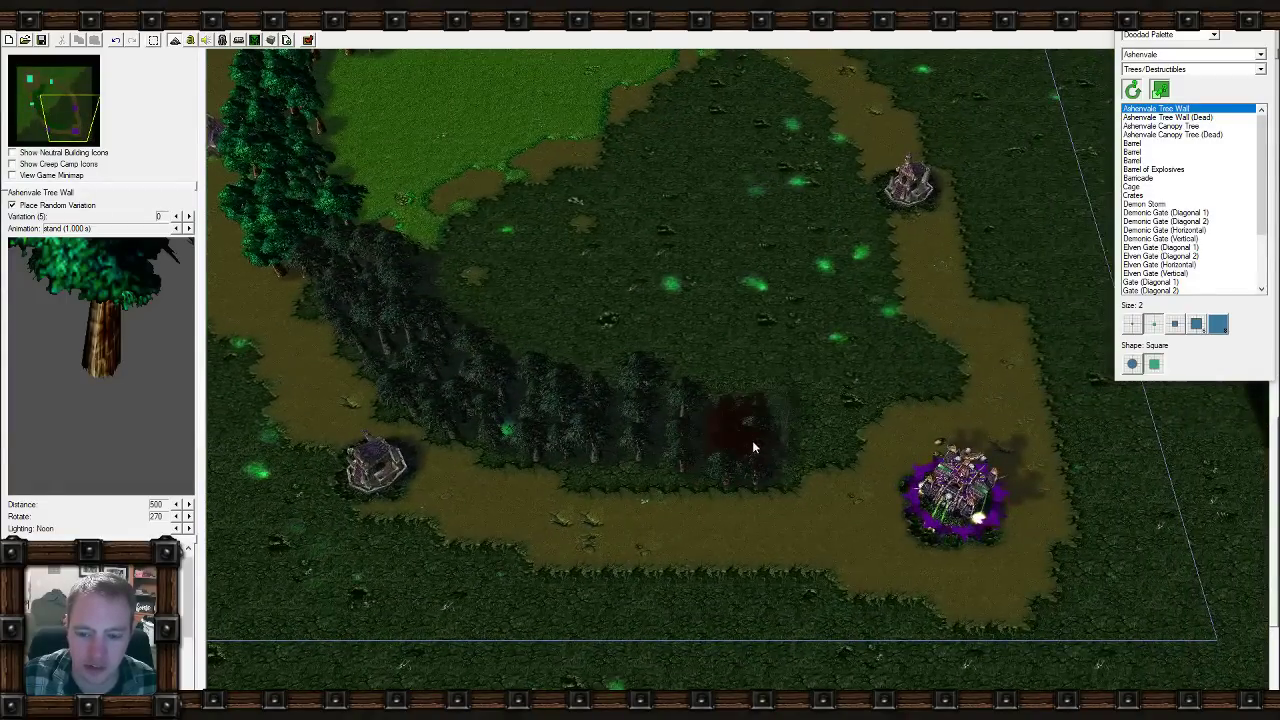
# Continue the Ashenvale Tree Wall along the inner edge of the eastern lane up to the northern trees, closing the ring.
pyautogui.moveTo(751, 448); pyautogui.dragTo(888, 368)
pyautogui.moveTo(889, 369); pyautogui.dragTo(843, 476, button='right')
pyautogui.moveTo(843, 476); pyautogui.dragTo(812, 298)
pyautogui.moveTo(812, 298); pyautogui.dragTo(820, 478, button='right')
pyautogui.moveTo(820, 478)
pyautogui.mouseDown()
pyautogui.moveTo(806, 396)
pyautogui.moveTo(732, 288)
pyautogui.moveTo(669, 242)
pyautogui.moveTo(475, 160)
pyautogui.mouseUp()
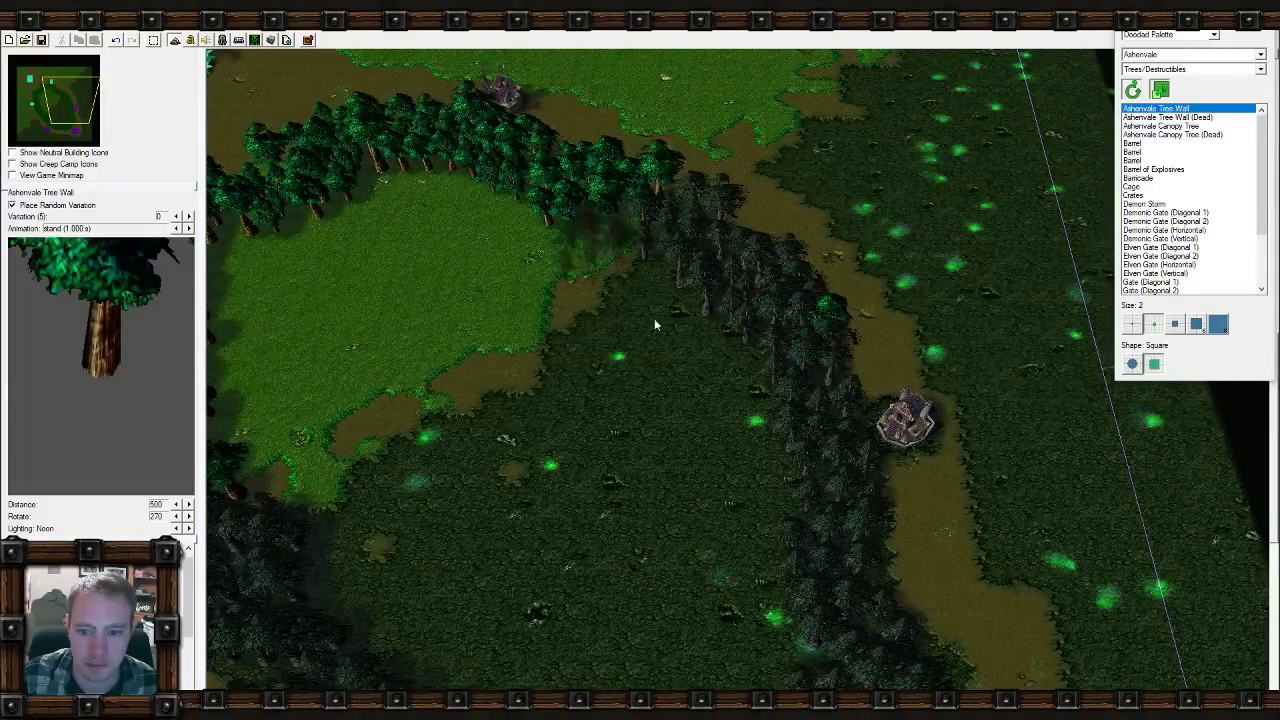
# Delete the trees at the southwestern junction of the green and dark forest, opening a gap from the lane.
pyautogui.moveTo(646, 420); pyautogui.dragTo(787, 298, button='right')
pyautogui.moveTo(481, 290); pyautogui.dragTo(652, 312, button='right')
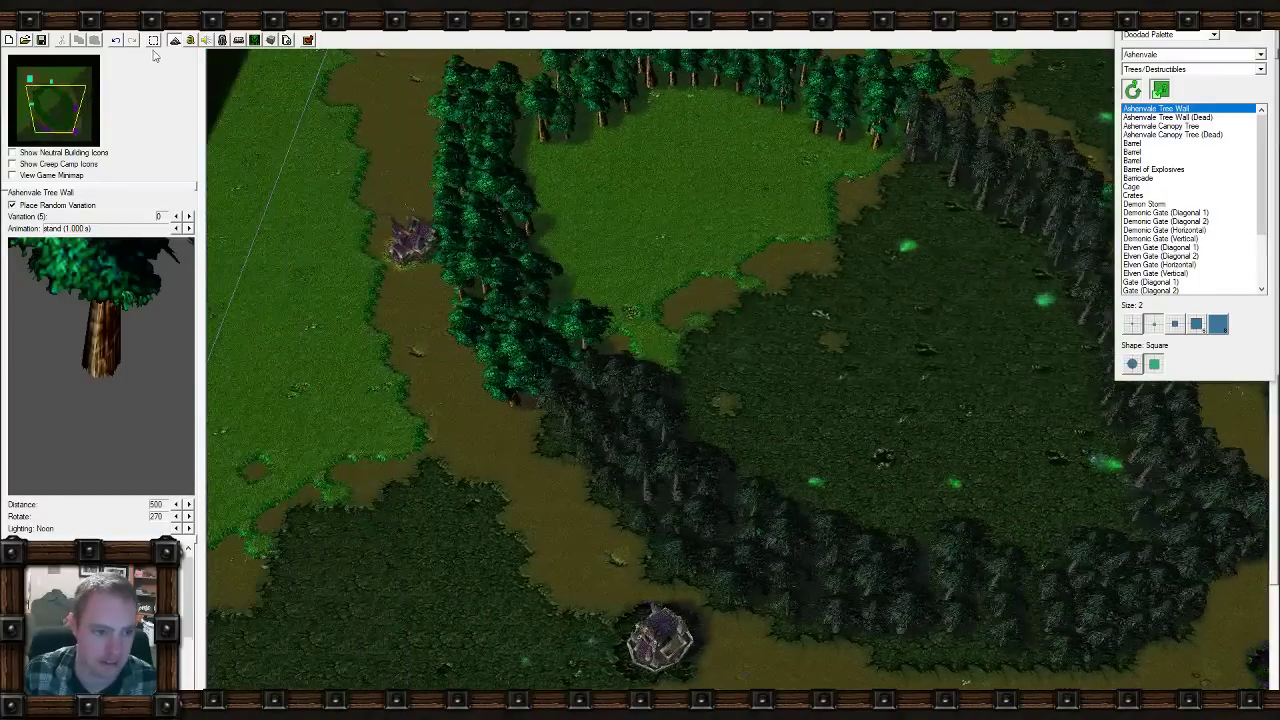
pyautogui.press('Escape')
pyautogui.moveTo(434, 350); pyautogui.dragTo(695, 450)
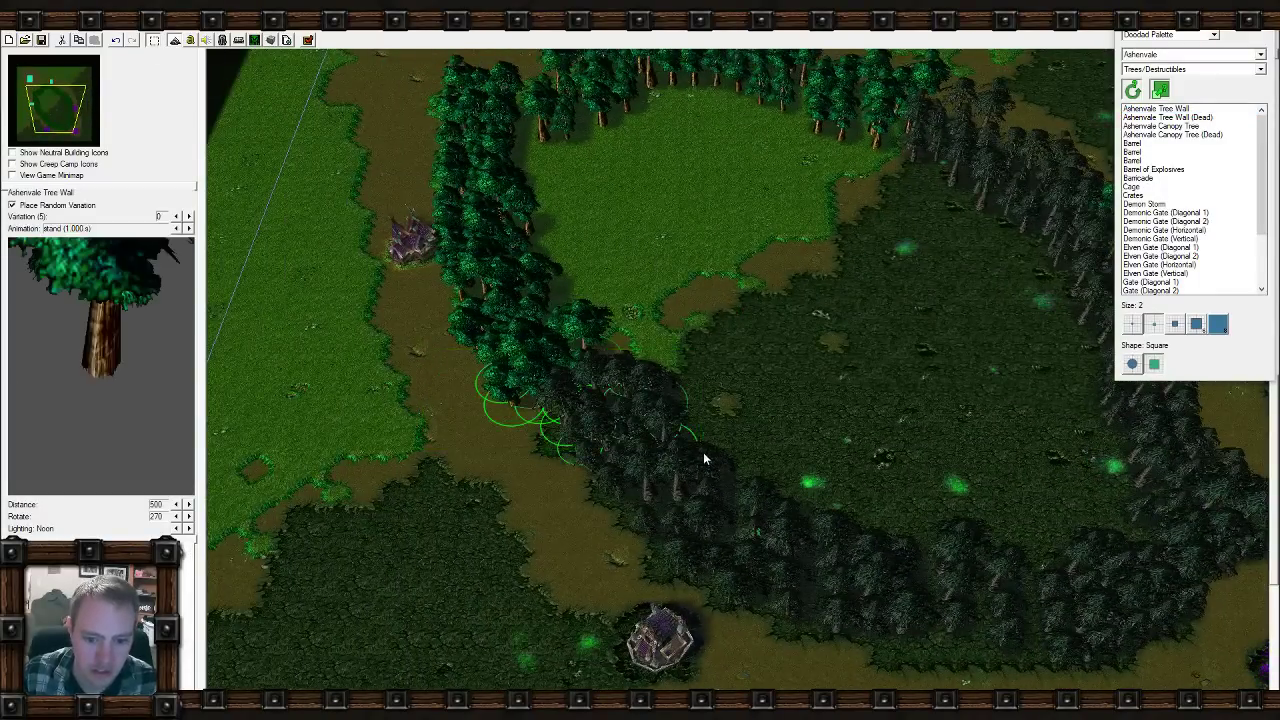
pyautogui.press('Delete')
# Delete the trees at the northeastern junction of the green and dark forest, opening a second gap in the ring.
pyautogui.moveTo(742, 320); pyautogui.dragTo(440, 540, button='right')
pyautogui.scroll(2, 785, 280)
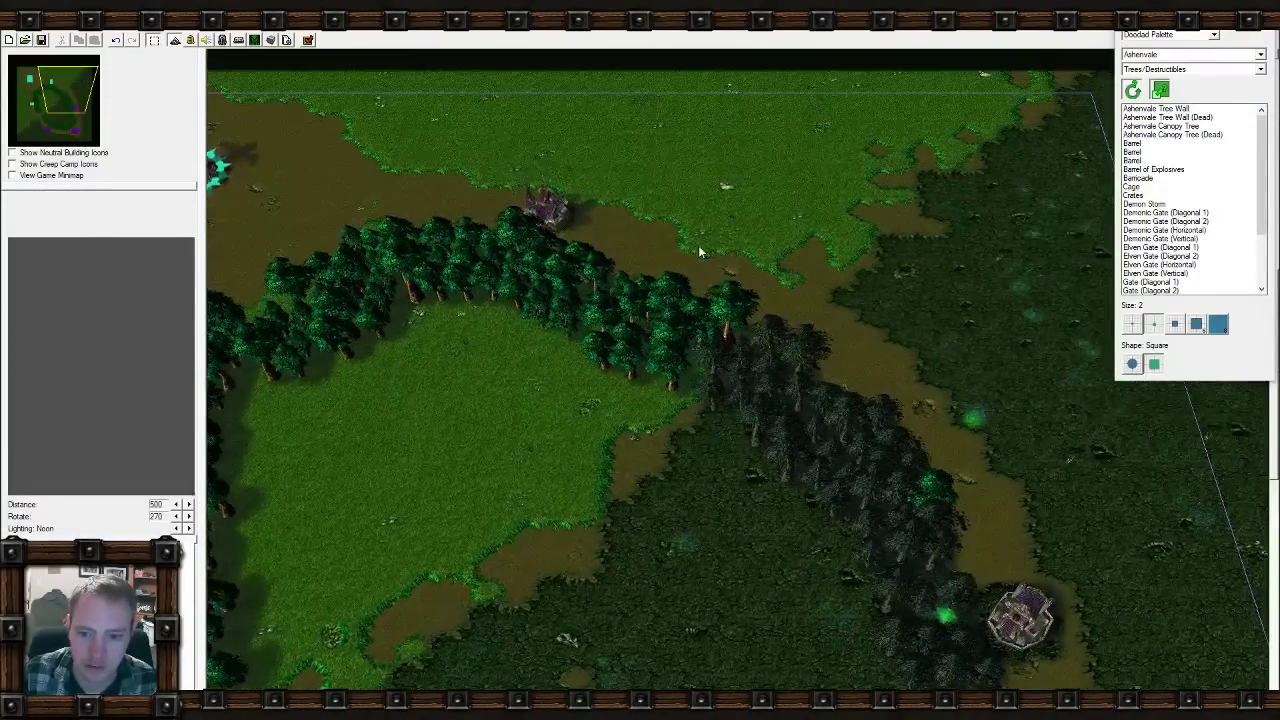
pyautogui.moveTo(698, 245); pyautogui.dragTo(810, 460)
pyautogui.press('Delete')
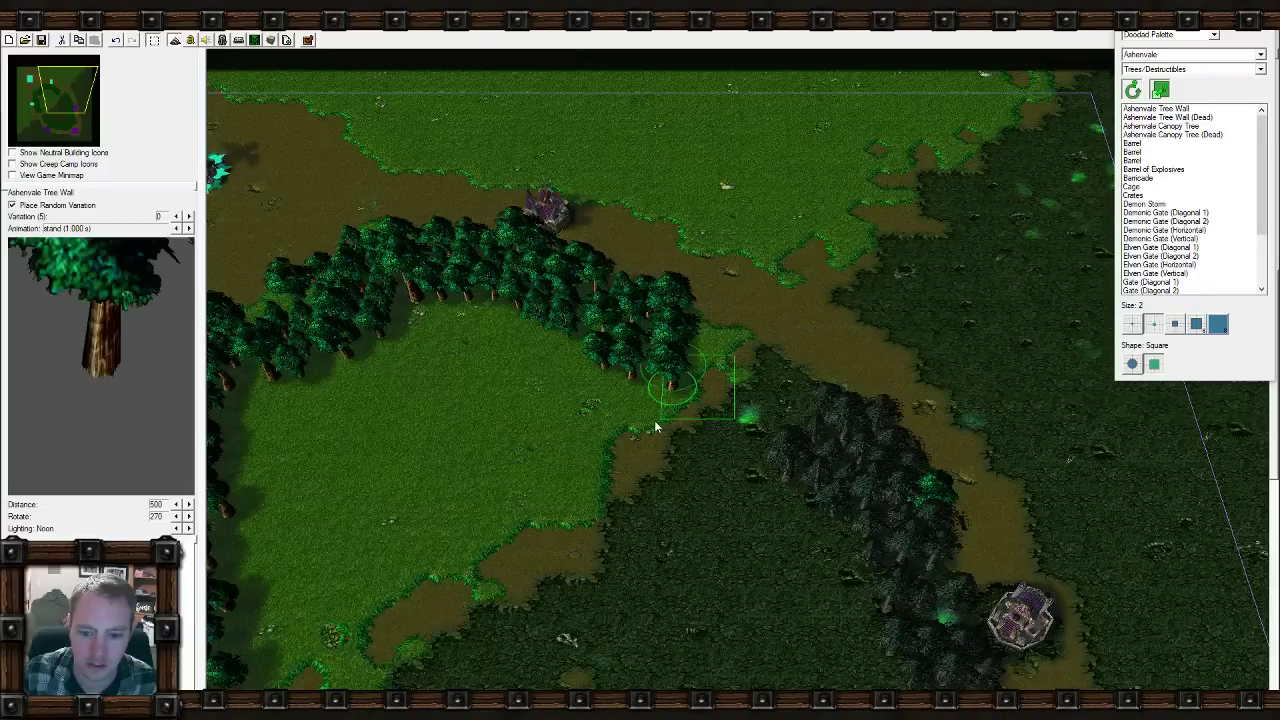
pyautogui.moveTo(611, 544); pyautogui.dragTo(700, 350, button='right')
# Place a Night Elf Priestess of the Moon for Player 1 (Red) just below the teal building in the northwestern base.
pyautogui.moveTo(471, 371); pyautogui.dragTo(871, 493, button='right')
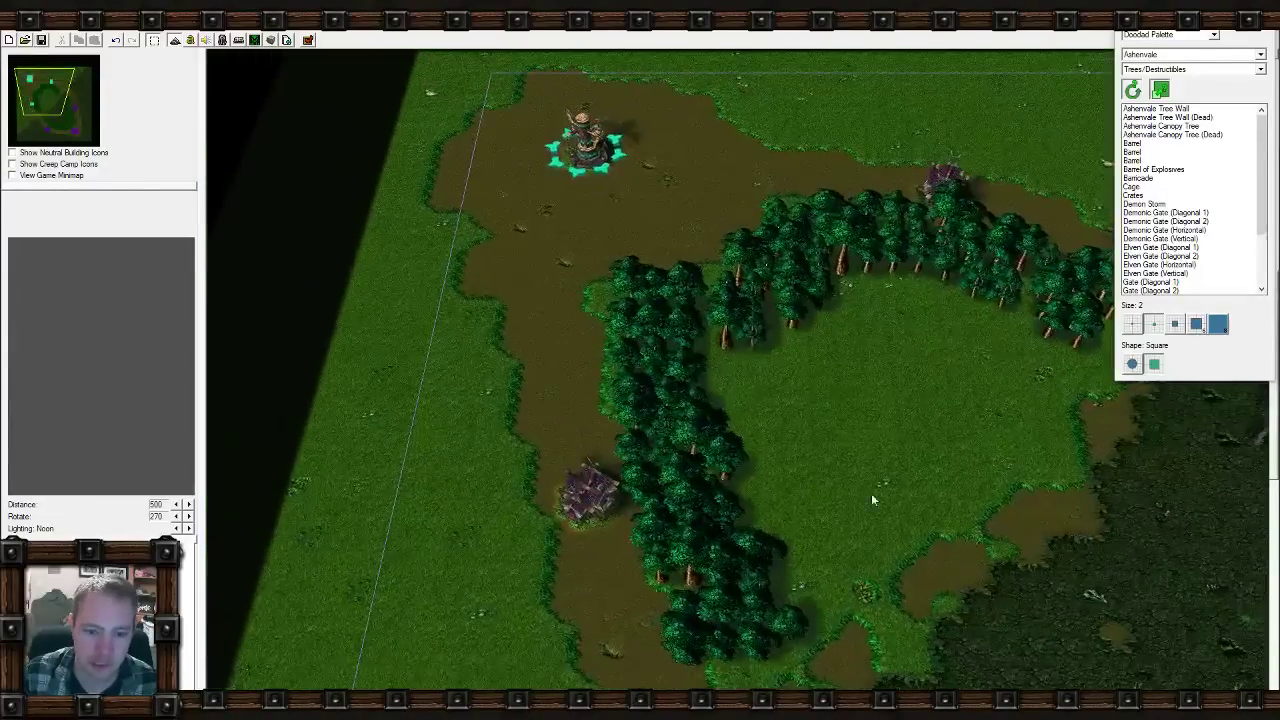
pyautogui.click(1213, 34)
pyautogui.click(1165, 58)
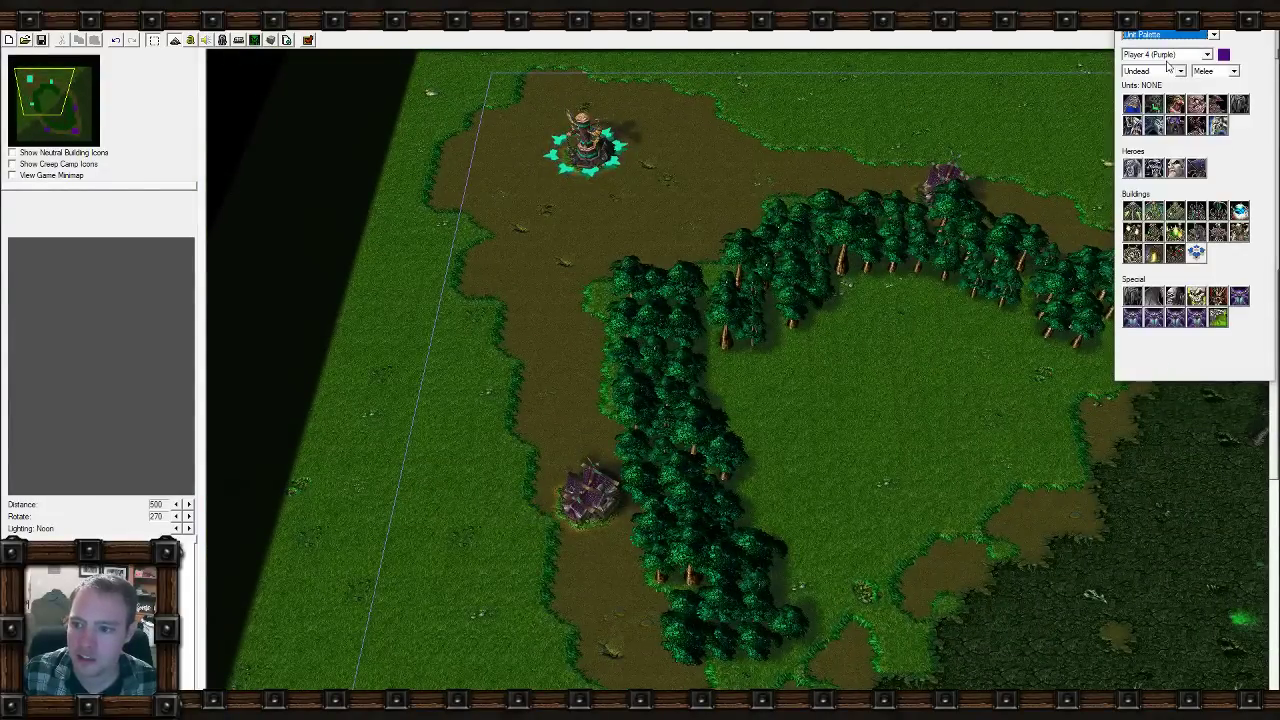
pyautogui.click(1207, 54)
pyautogui.click(1165, 66)
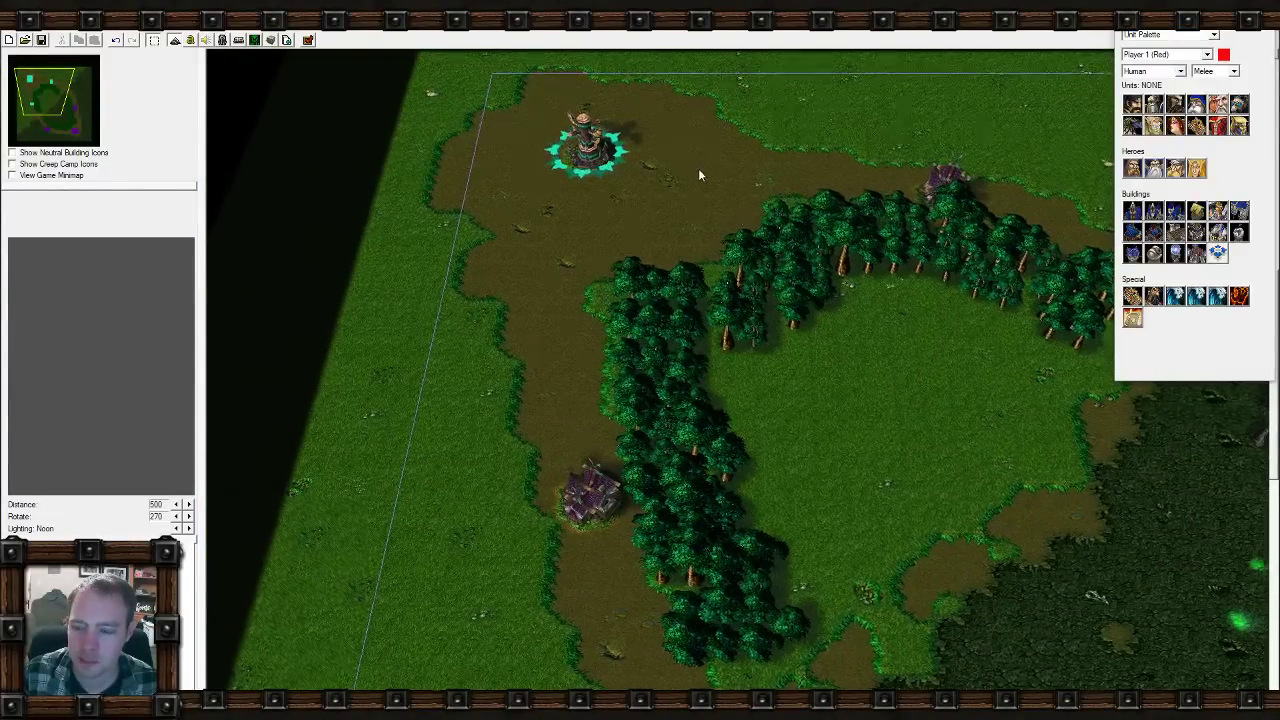
pyautogui.scroll(5, 739, 303)
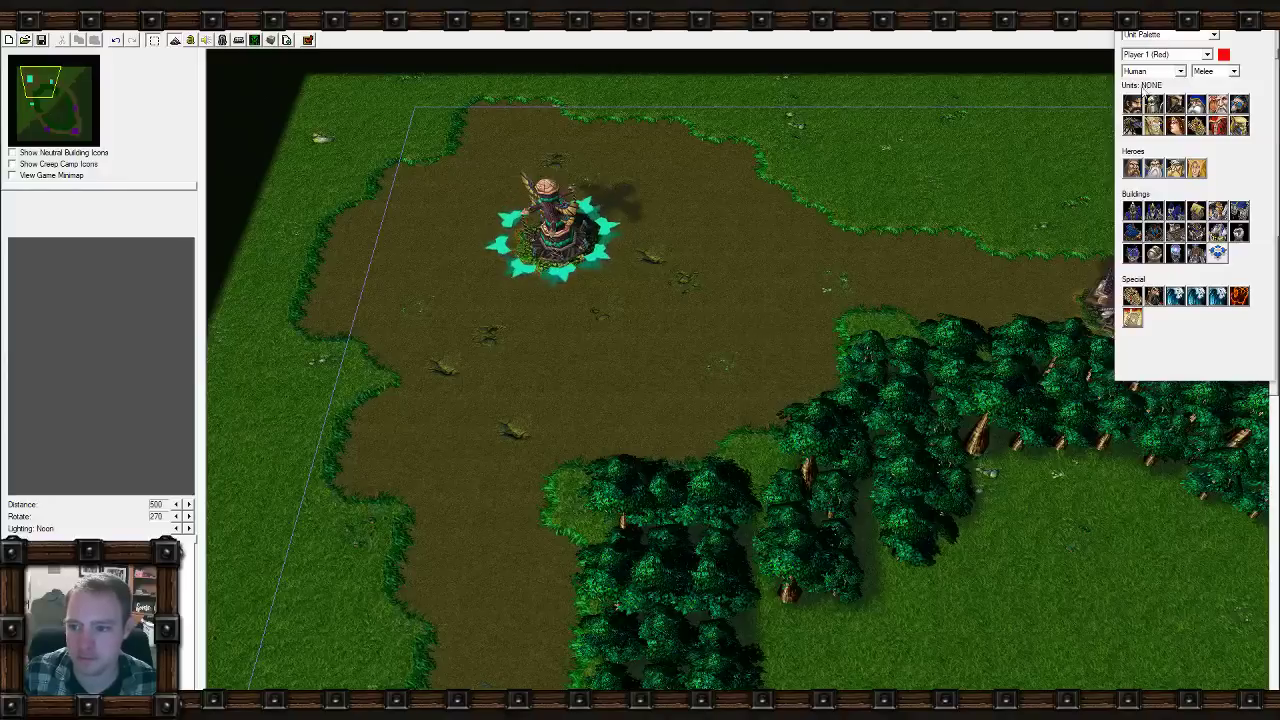
pyautogui.click(1155, 71)
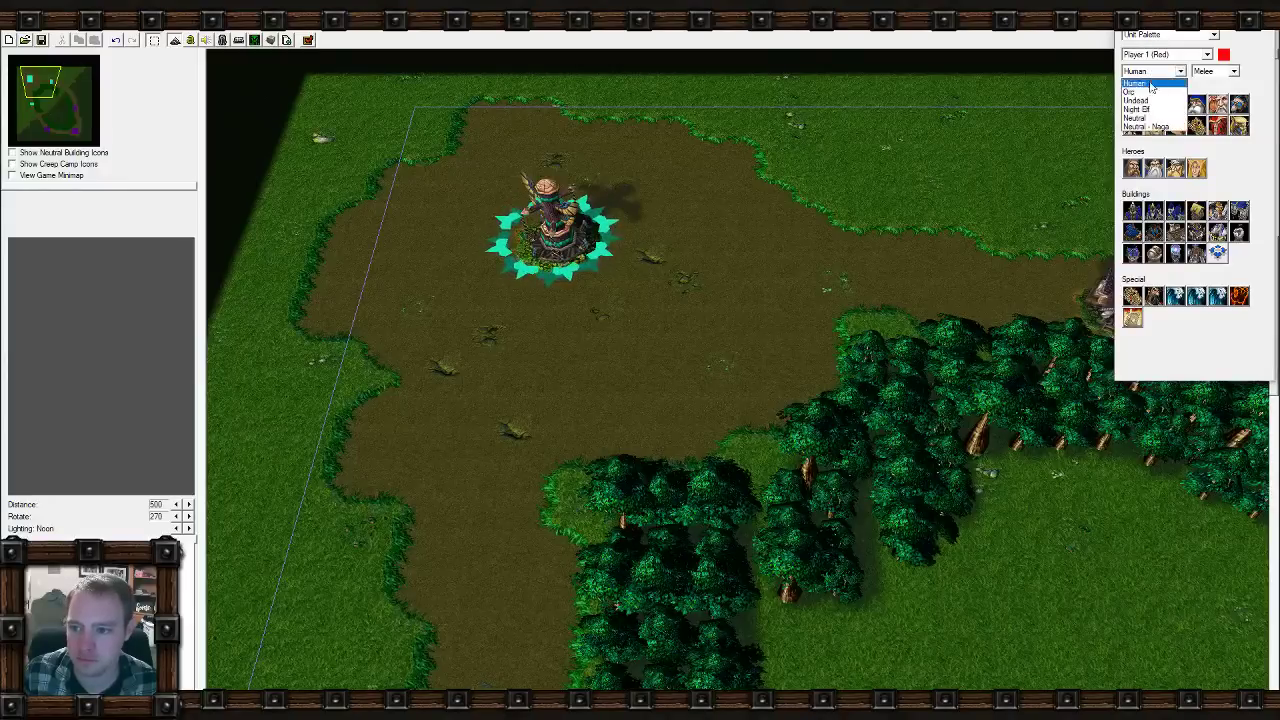
pyautogui.click(1150, 117)
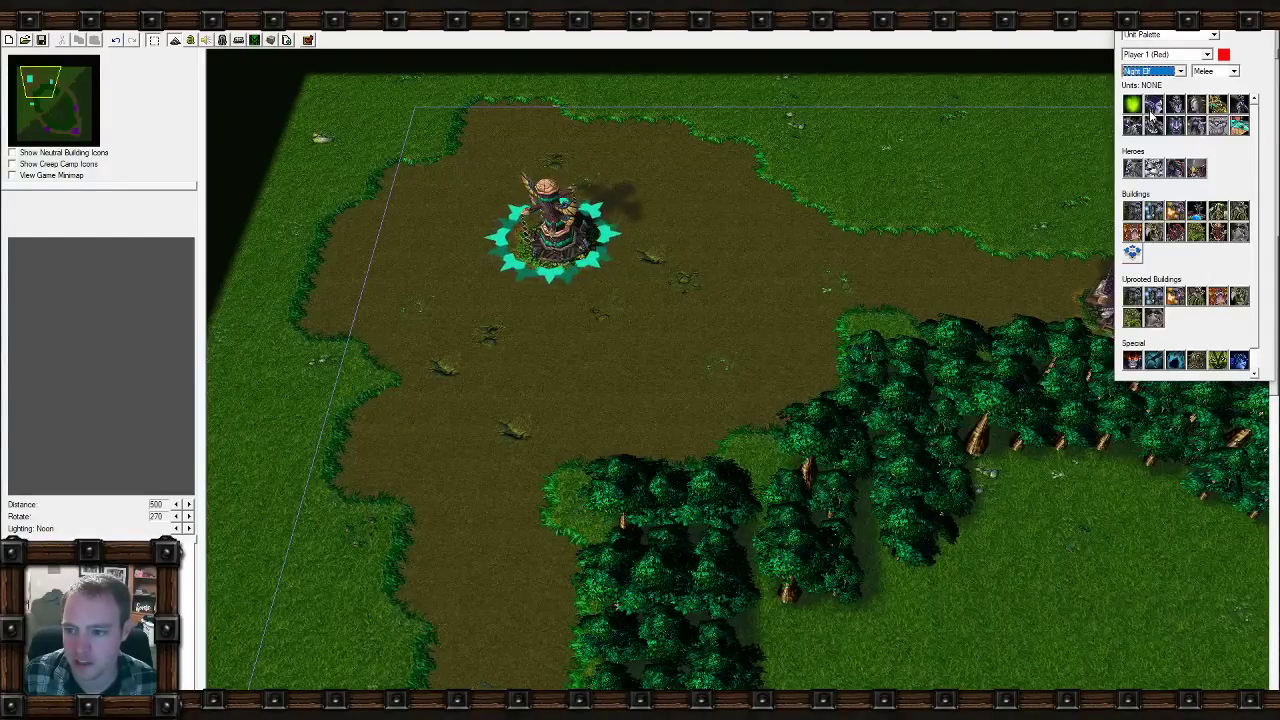
pyautogui.click(1135, 169)
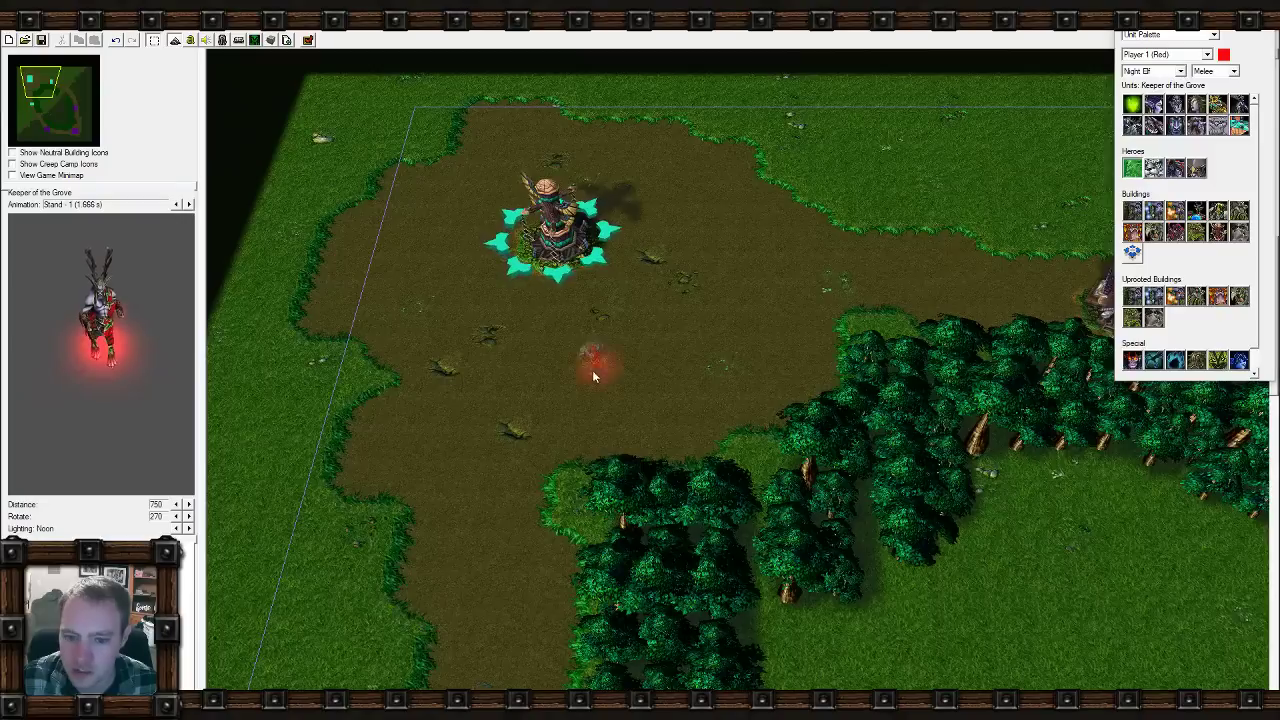
pyautogui.click(1153, 169)
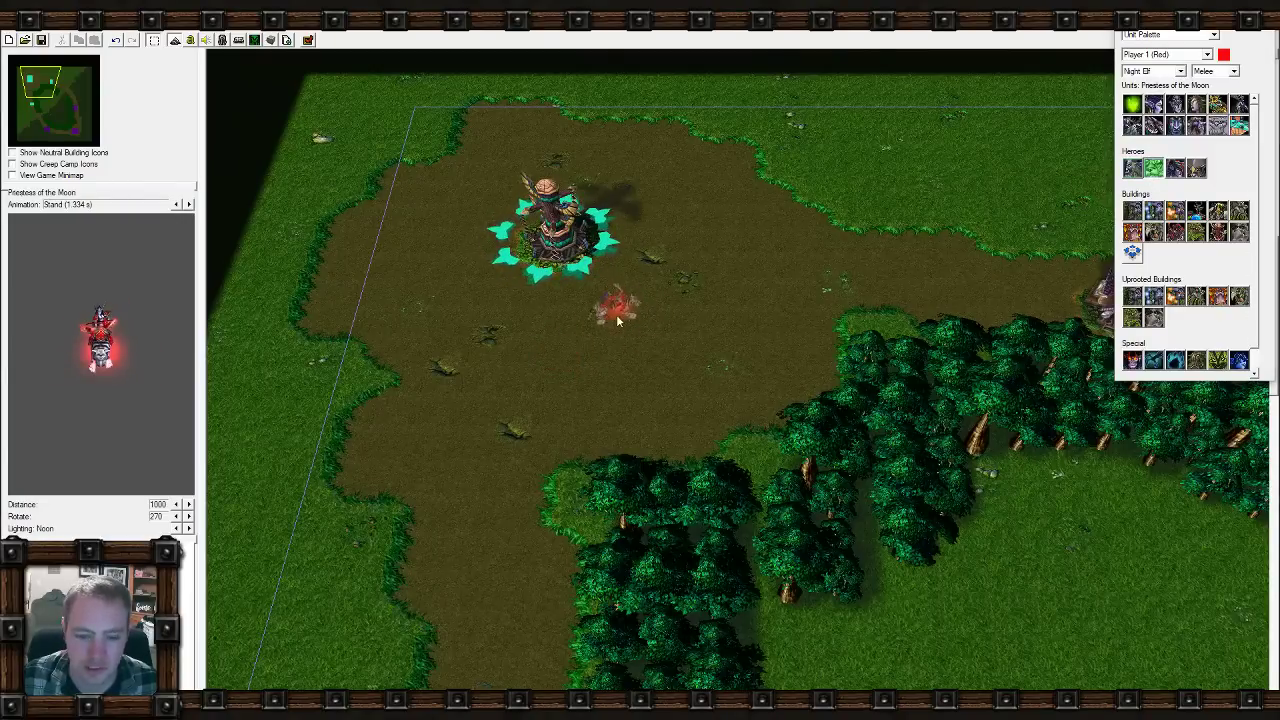
pyautogui.click(597, 310)
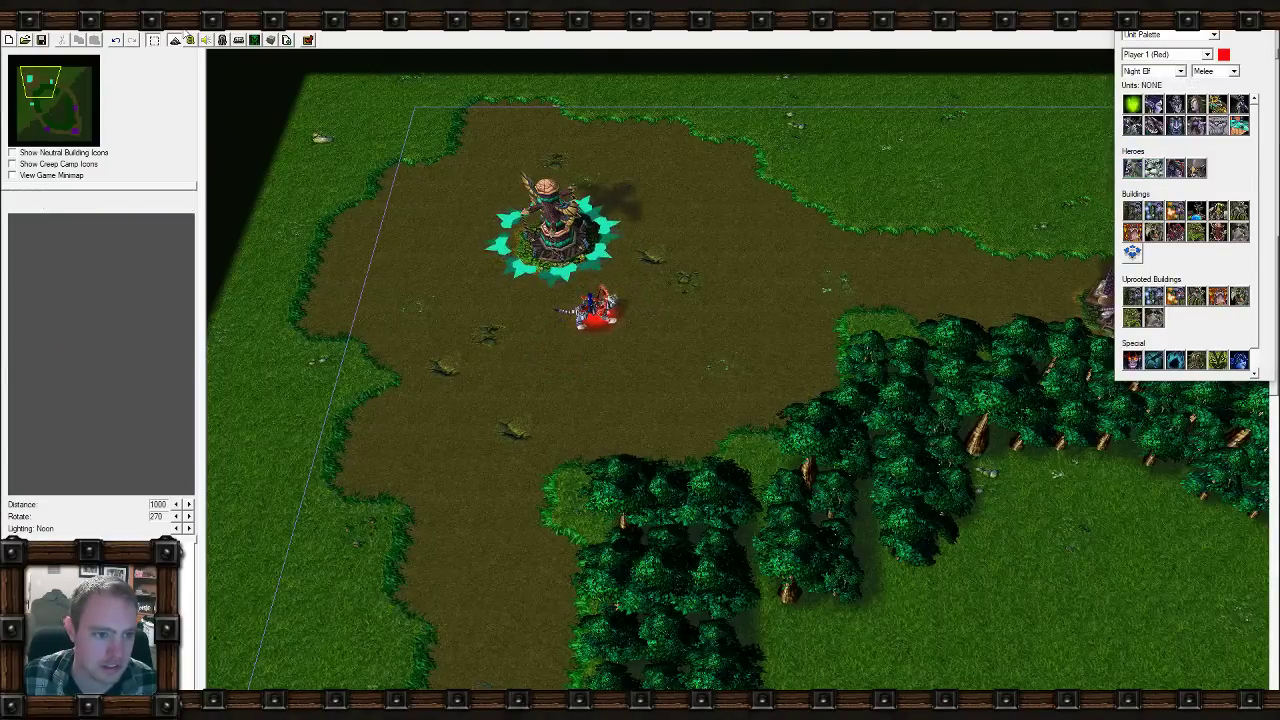
# In the Melee Initialization trigger, delete every action except Use melee time of day.
pyautogui.click(190, 40)
pyautogui.click(672, 348)
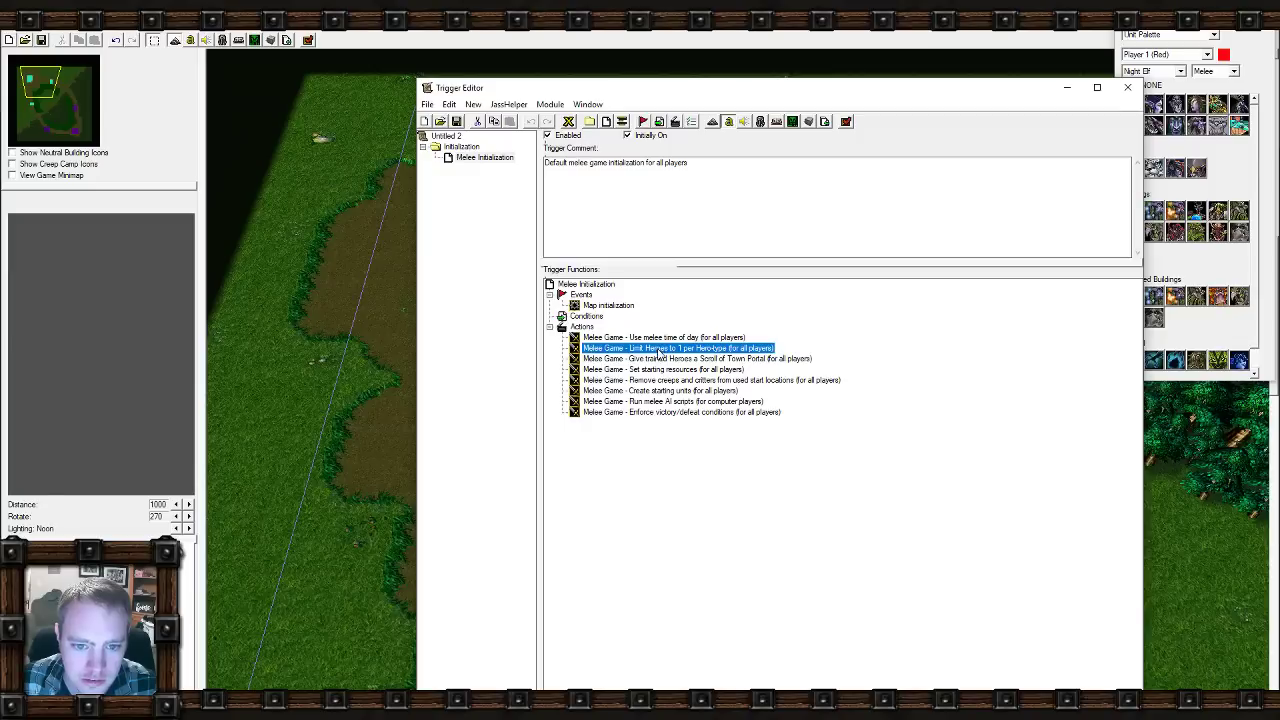
pyautogui.press('Delete')
pyautogui.press('Delete')
pyautogui.press('Delete')
pyautogui.press('Delete')
pyautogui.press('Delete')
pyautogui.press('Delete')
pyautogui.press('Delete')
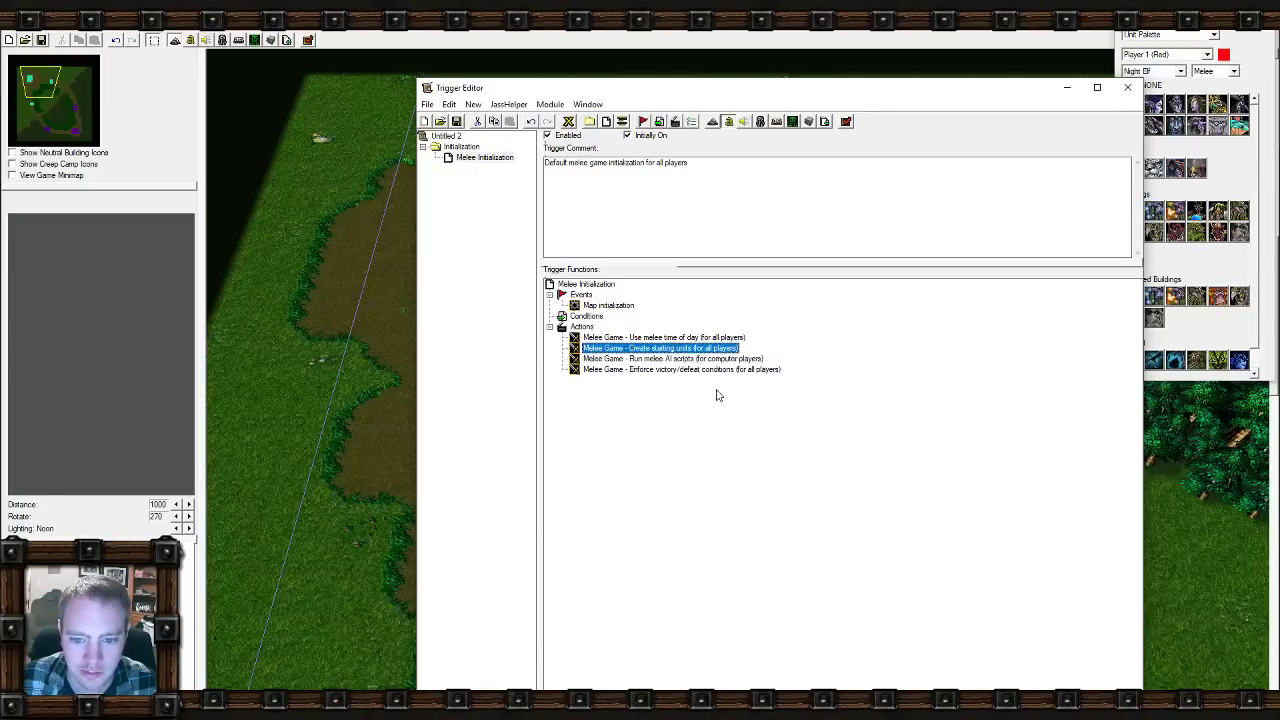
# Clear the trigger's comment and rename the Melee Initialization trigger to Initialization.
pyautogui.click(624, 180)
pyautogui.hotkey('ctrl', 'a')
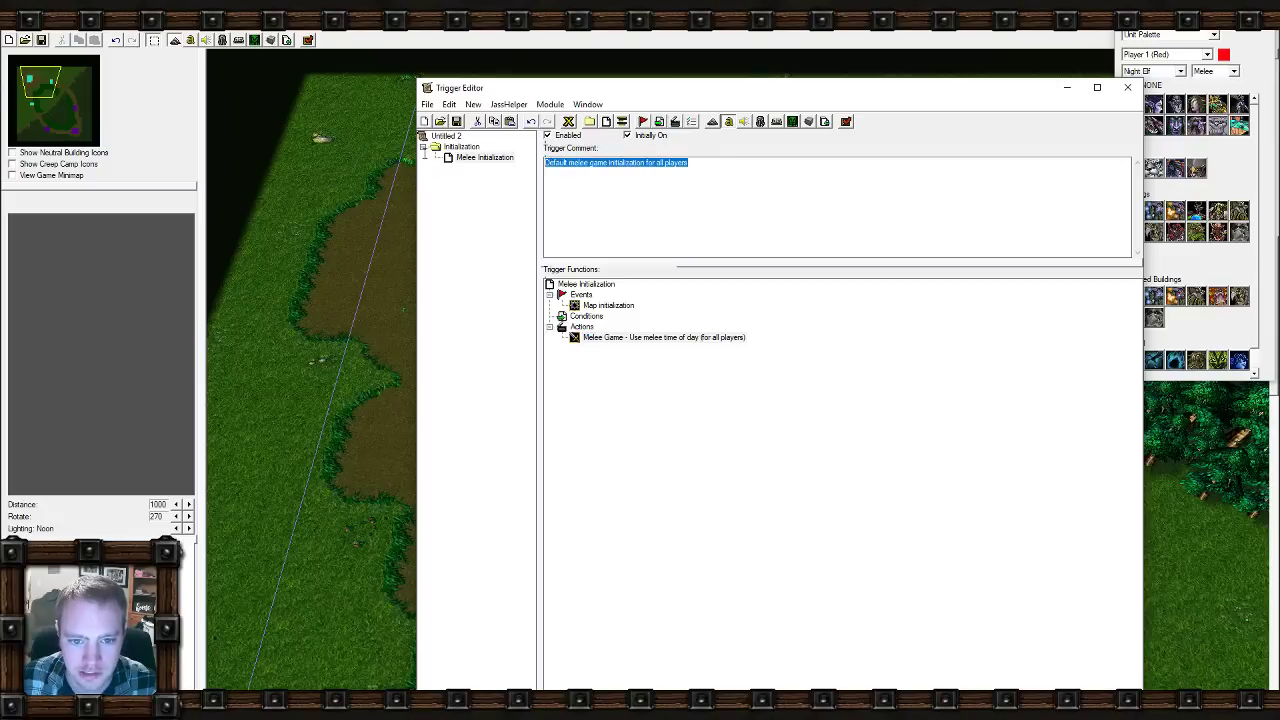
pyautogui.press('Delete')
pyautogui.click(478, 159)
pyautogui.click(478, 160)
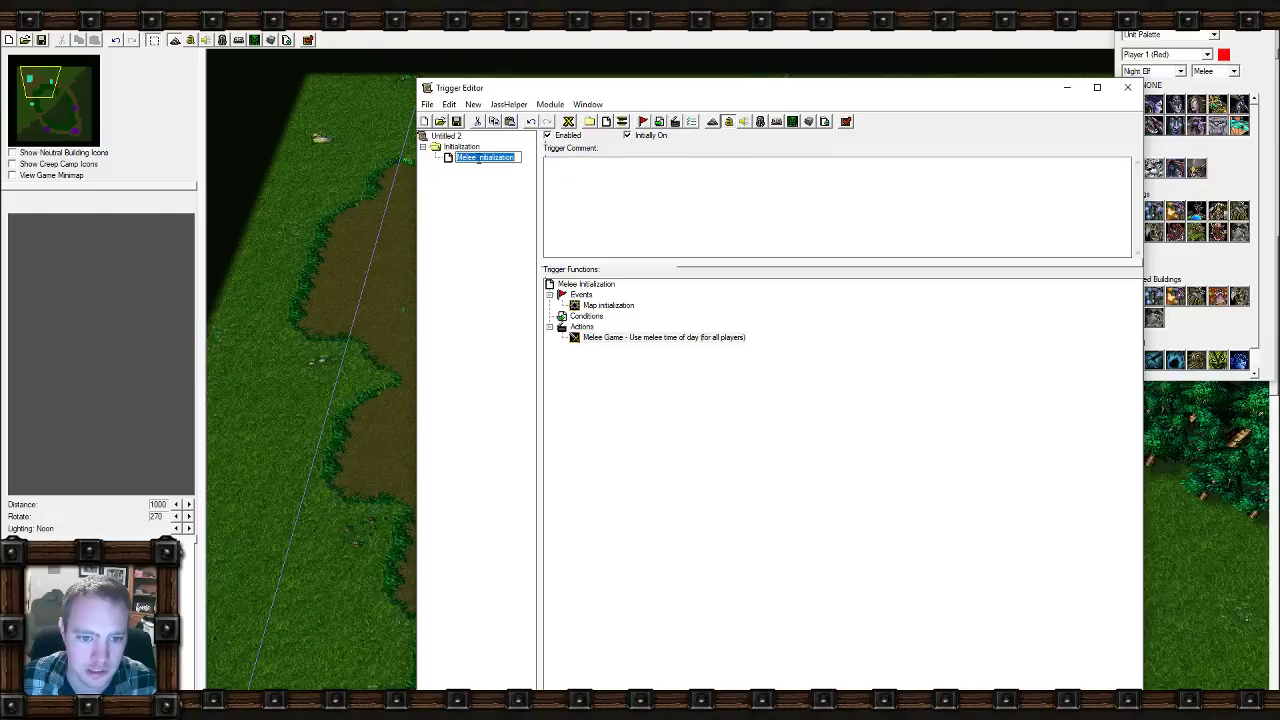
pyautogui.moveTo(476, 159); pyautogui.dragTo(406, 178)
pyautogui.press('BackSpace')
pyautogui.click(499, 196)
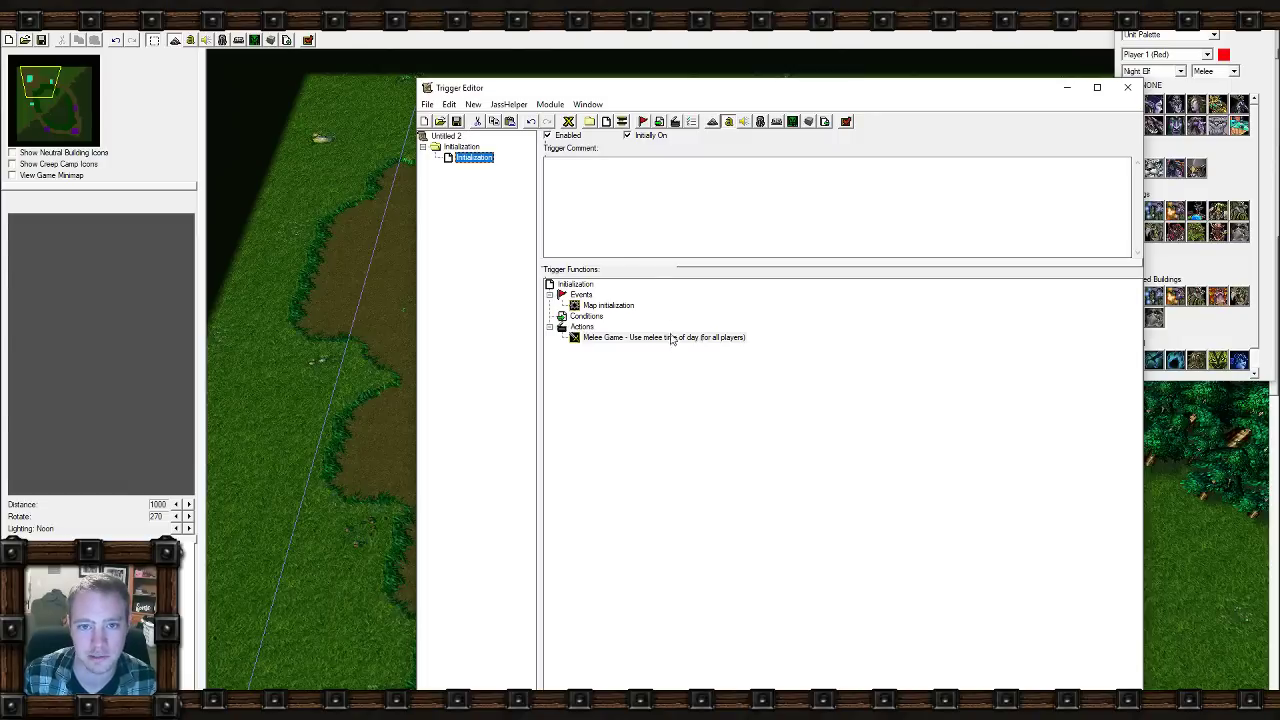
pyautogui.moveTo(672, 97); pyautogui.dragTo(558, 57)
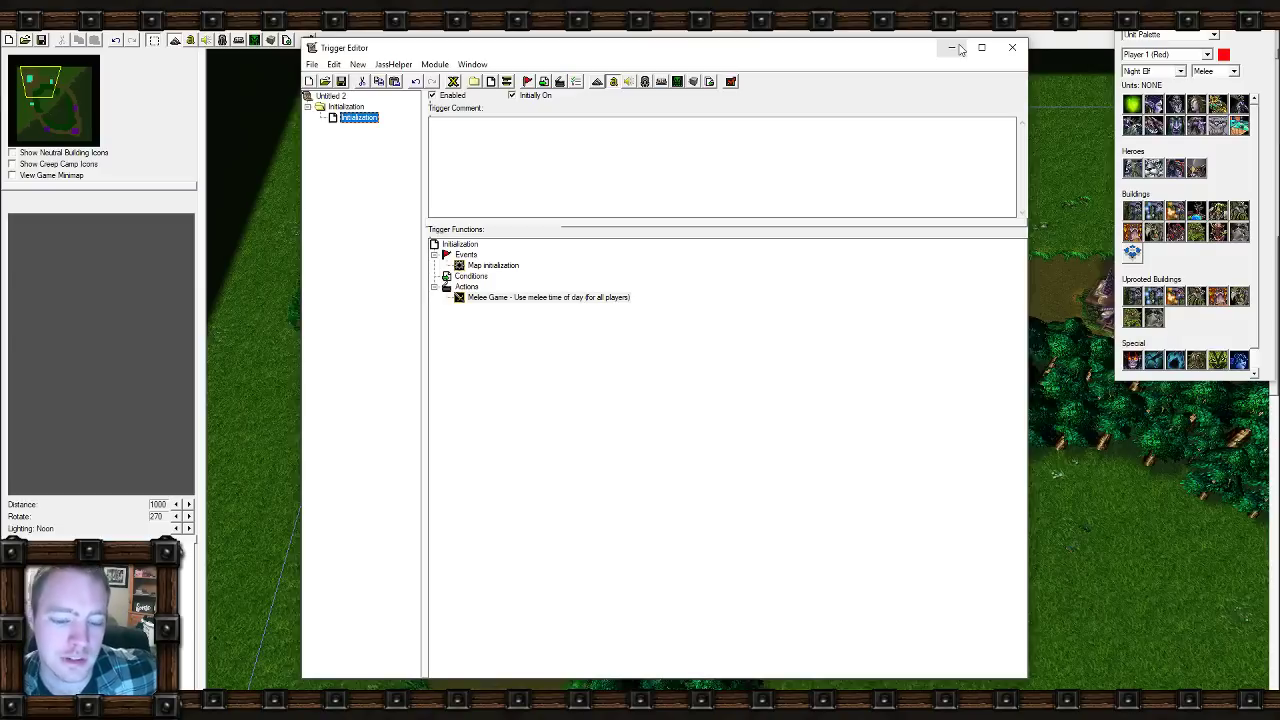
# Return to the map and move the Priestess of the Moon slightly southeast of the teal building.
pyautogui.hotkey('alt', 'Tab')
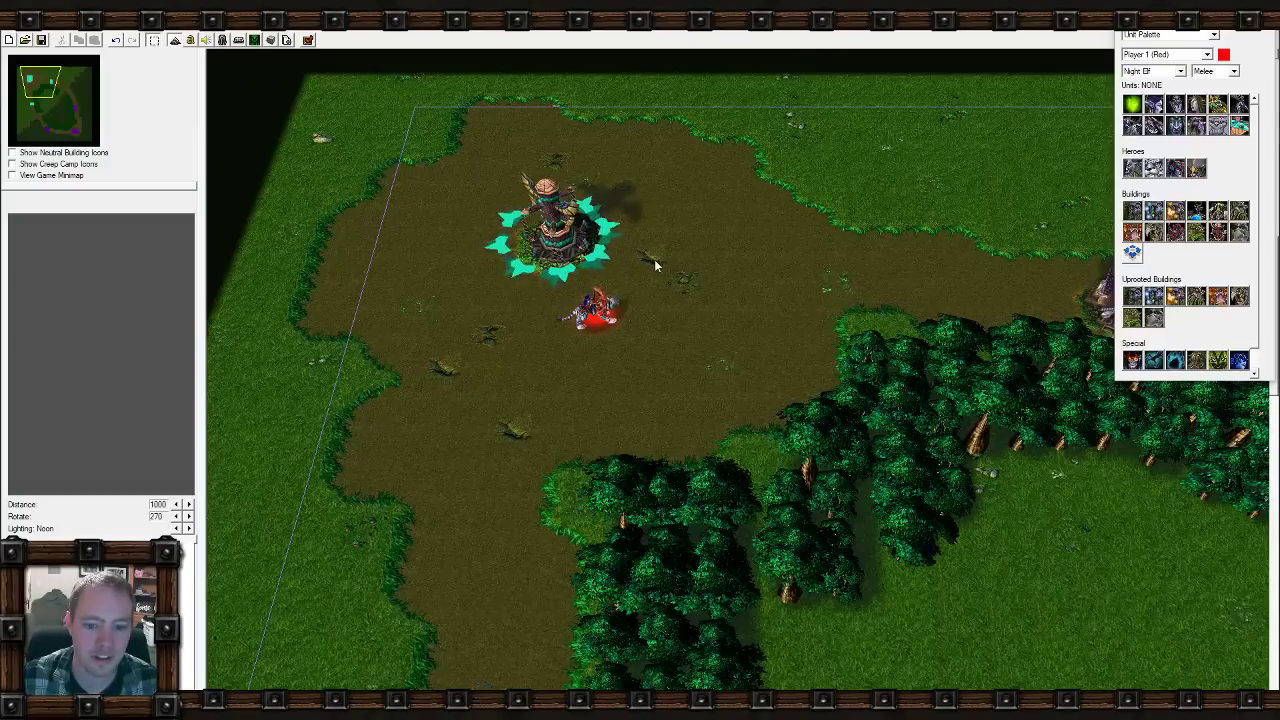
pyautogui.click(607, 311)
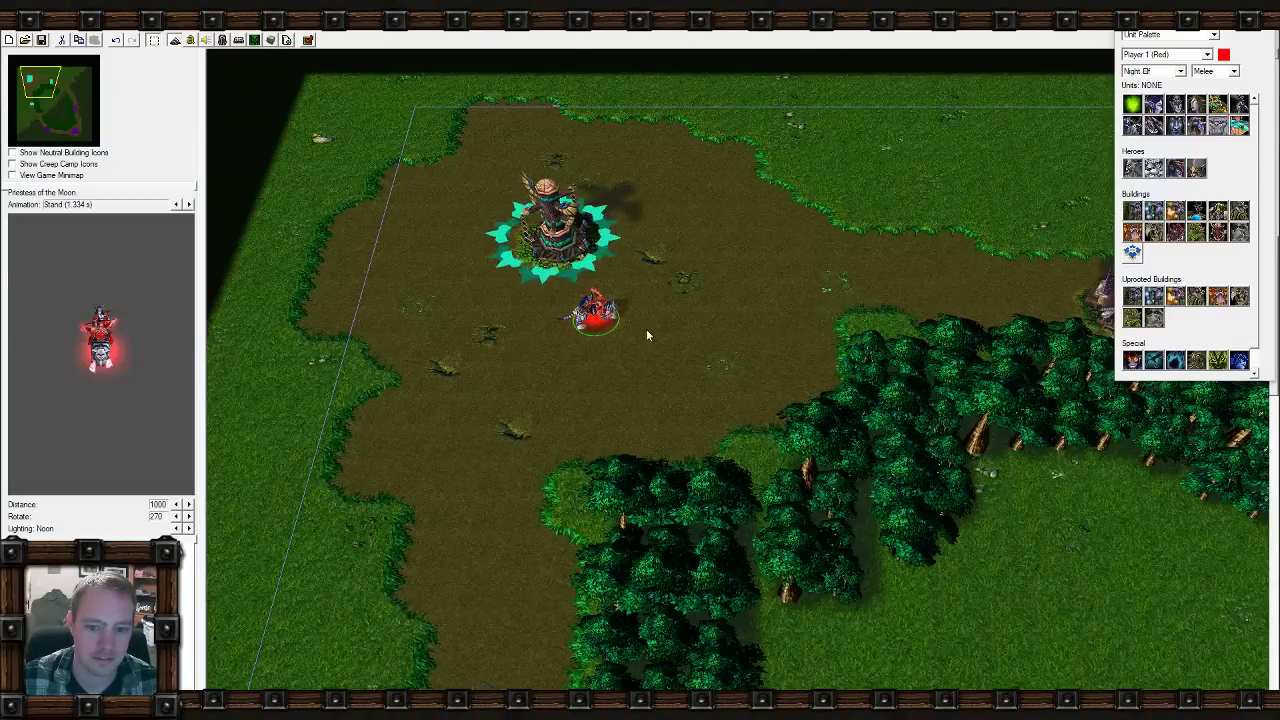
pyautogui.moveTo(602, 336); pyautogui.dragTo(621, 323)
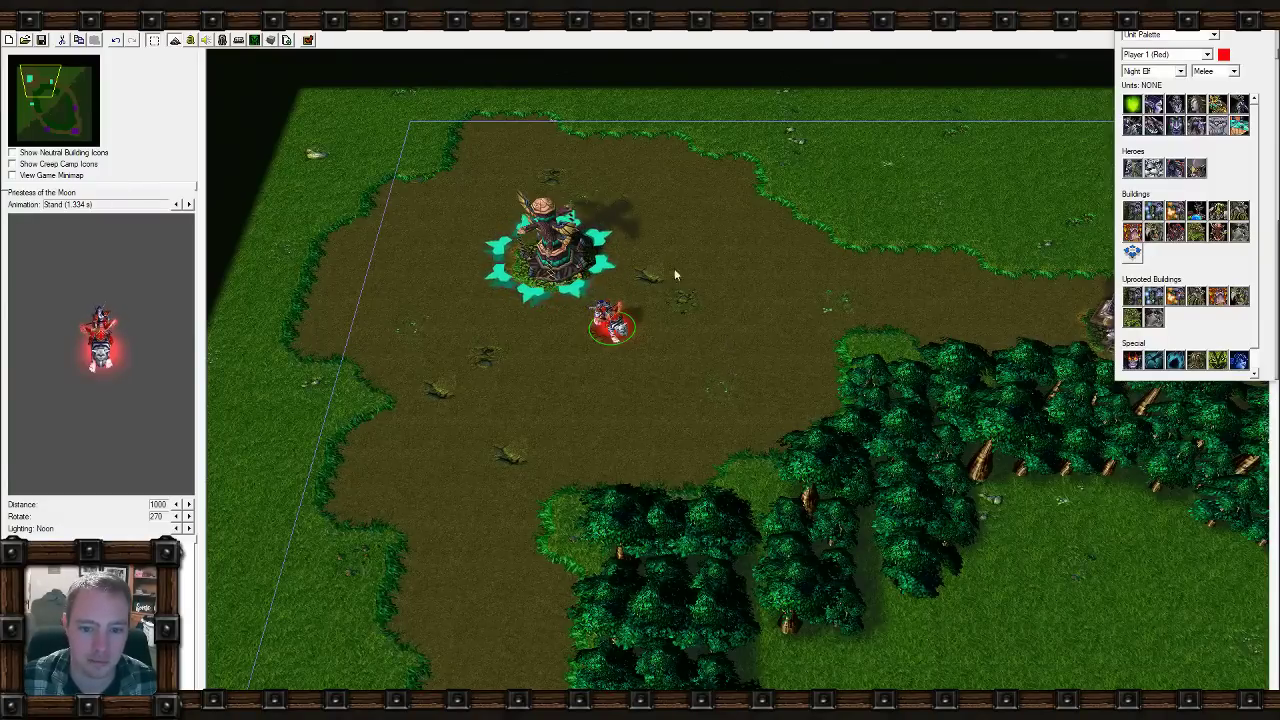
# Add a Player - Change Color action to the Initialization trigger, changing Player 1 (Red) to Mint, and return to the map.
pyautogui.click(201, 40)
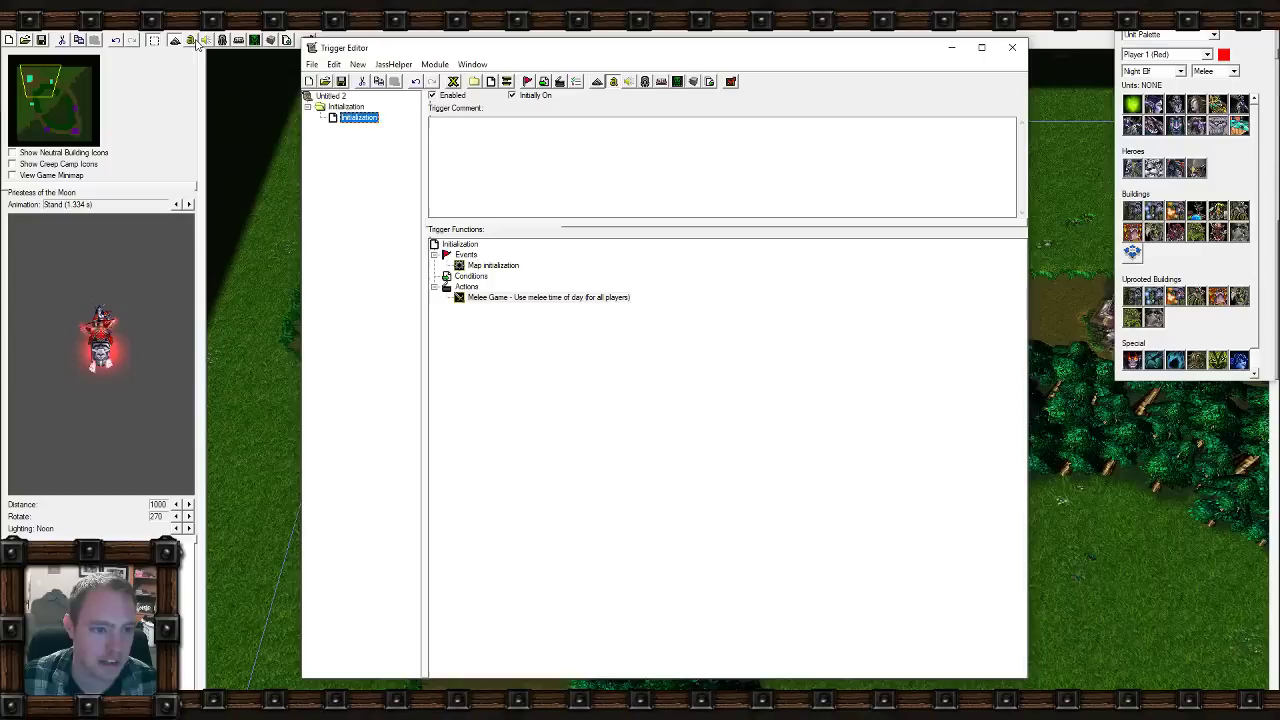
pyautogui.click(500, 296)
pyautogui.click(560, 82)
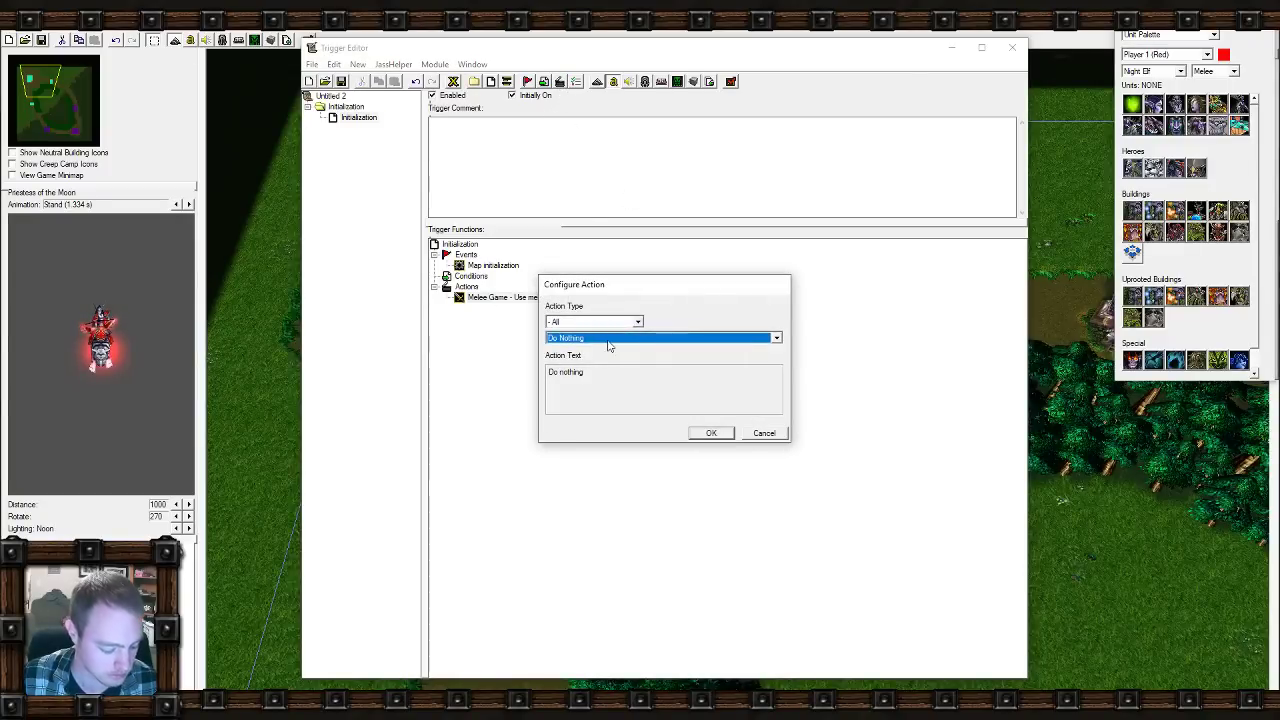
pyautogui.press('p')
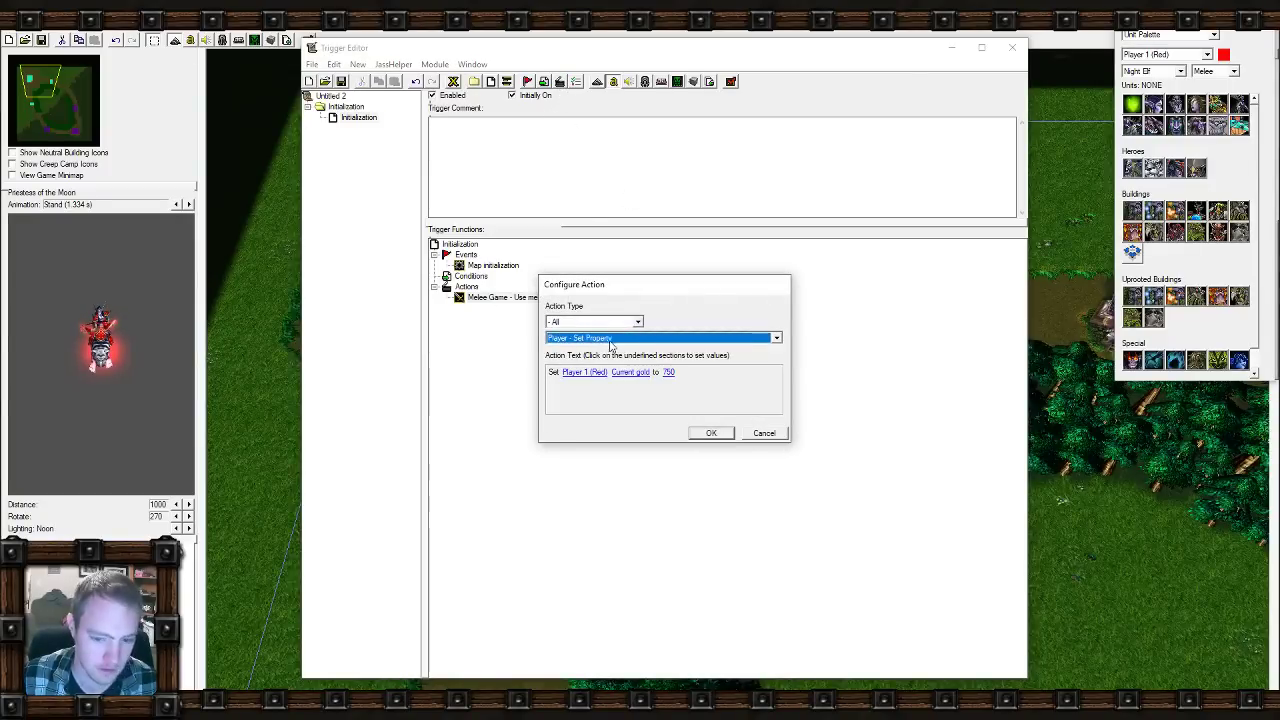
pyautogui.click(619, 339)
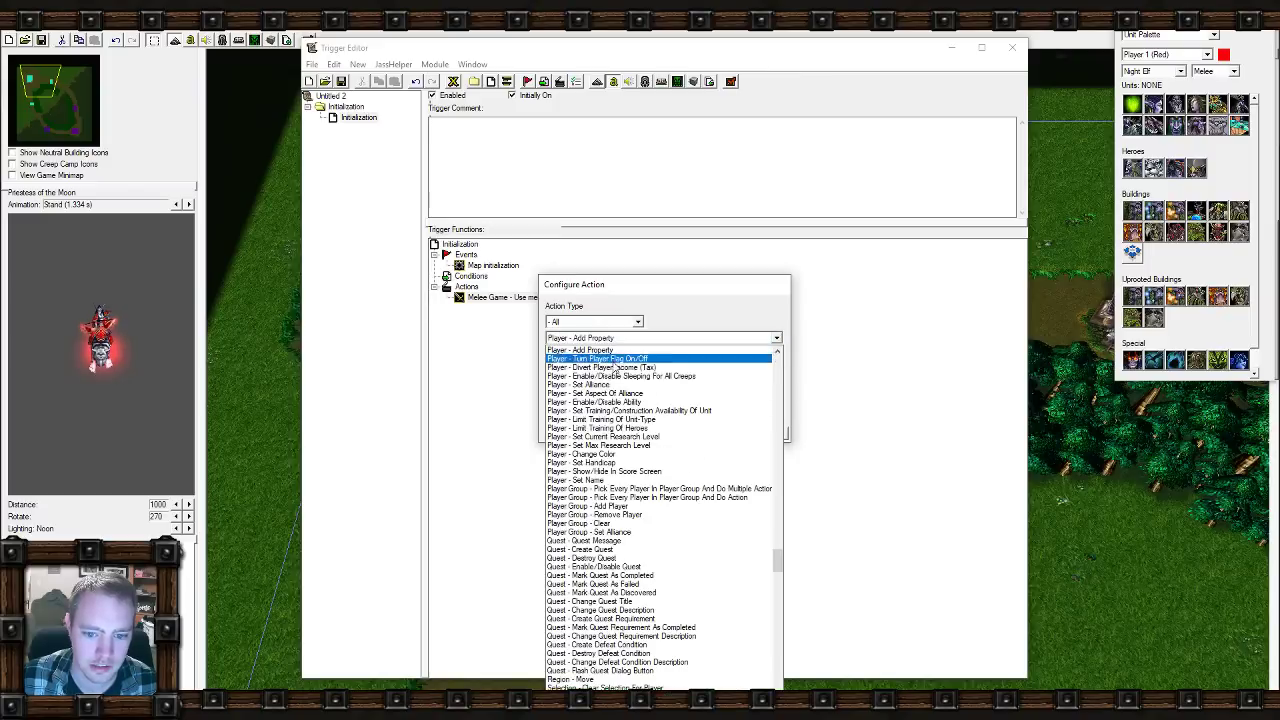
pyautogui.click(617, 454)
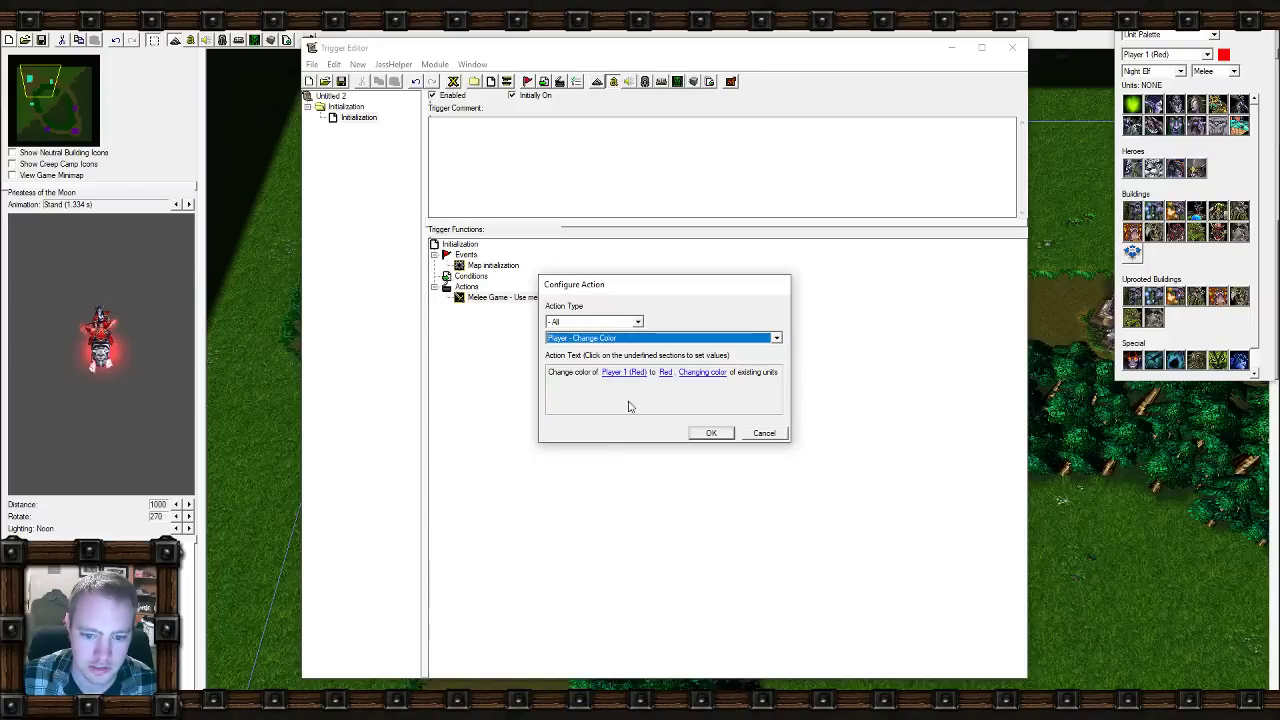
pyautogui.click(667, 374)
pyautogui.click(680, 329)
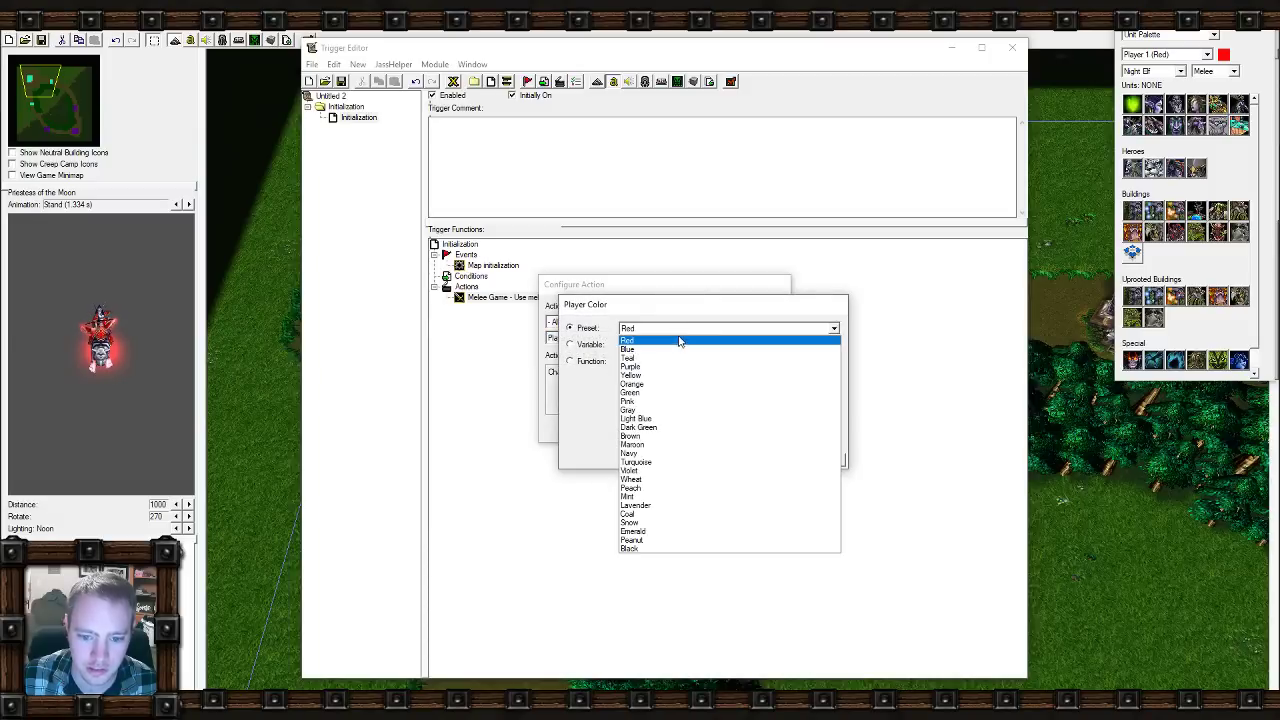
pyautogui.click(680, 496)
pyautogui.click(770, 460)
pyautogui.click(711, 433)
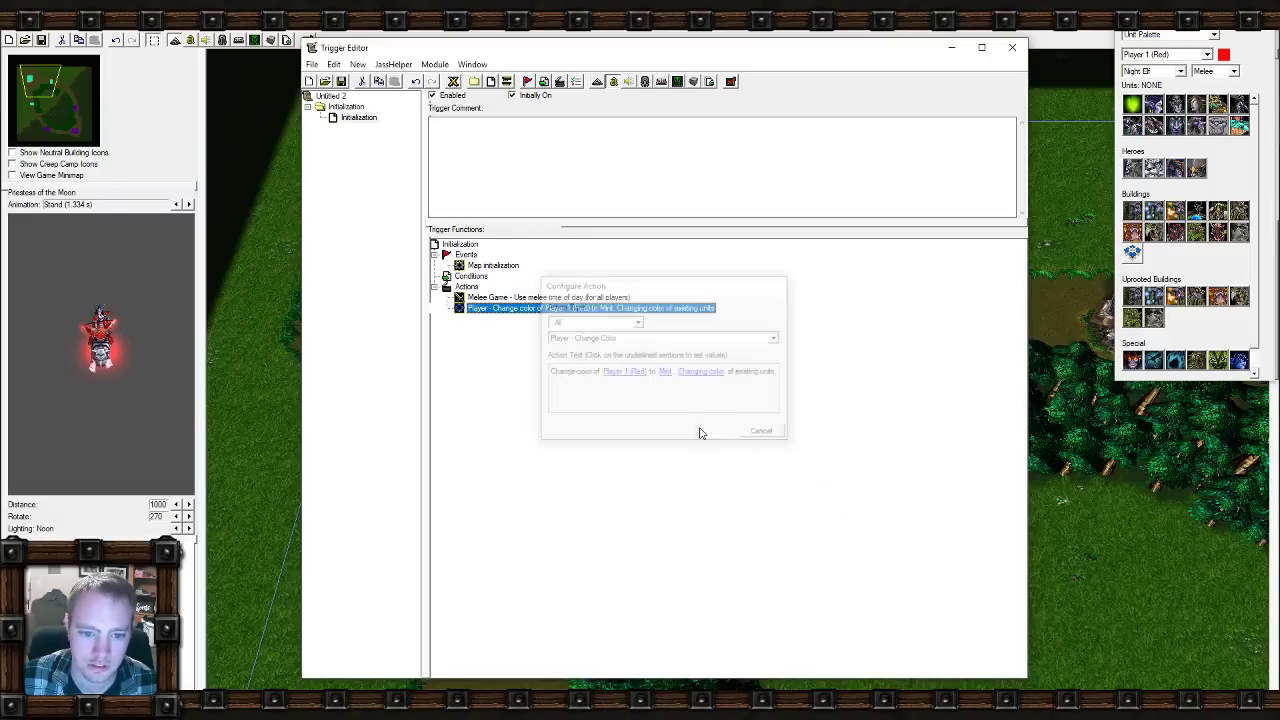
pyautogui.press('F3')
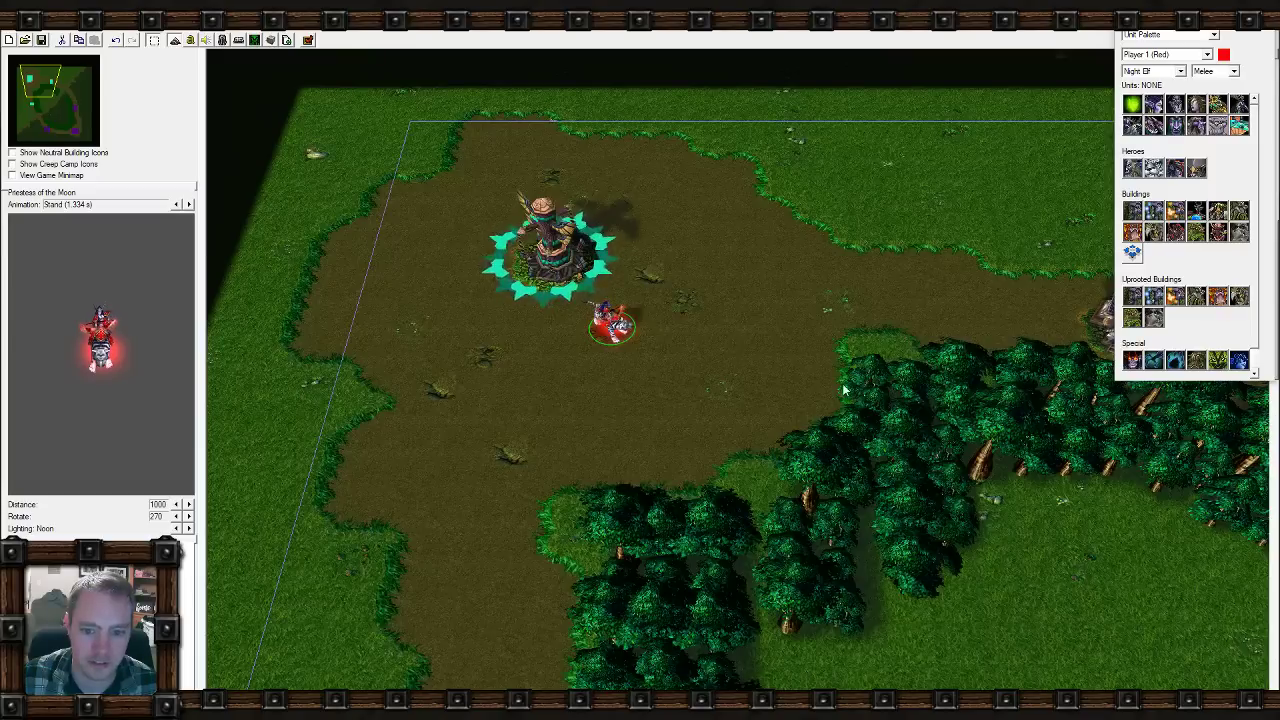
pyautogui.scroll(3, 828, 508)
pyautogui.moveTo(828, 508); pyautogui.dragTo(645, 309, button='middle')
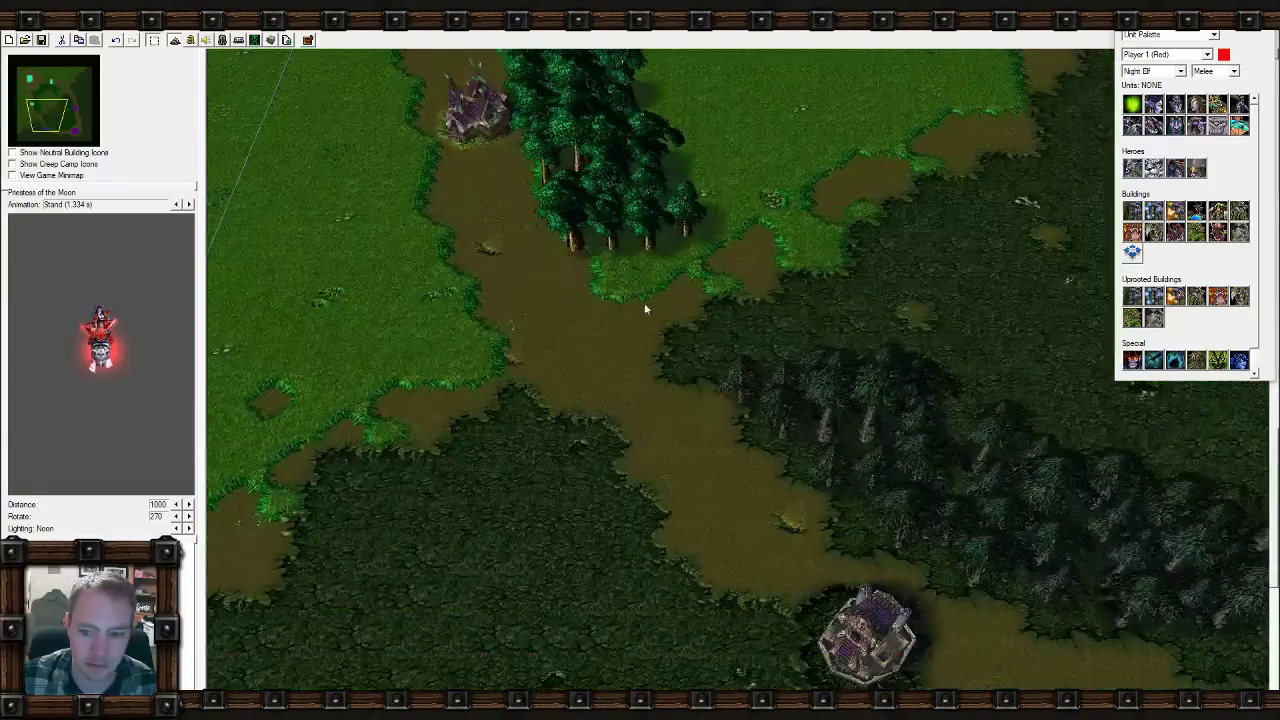
pyautogui.moveTo(717, 311); pyautogui.dragTo(837, 394, button='right')
pyautogui.moveTo(800, 190); pyautogui.dragTo(832, 465, button='right')
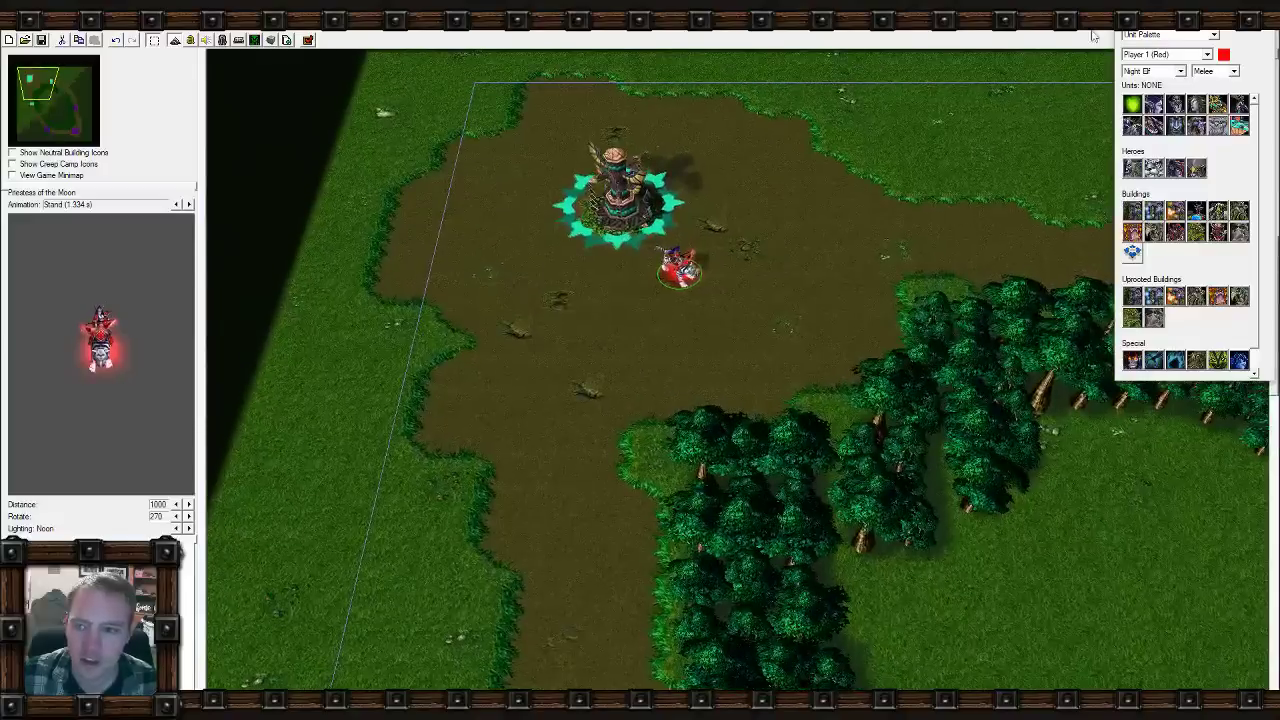
# Draw a region southwest of the Night Elf base's teal building and paste a copy of it to the building's east.
pyautogui.click(1148, 35)
pyautogui.click(1133, 72)
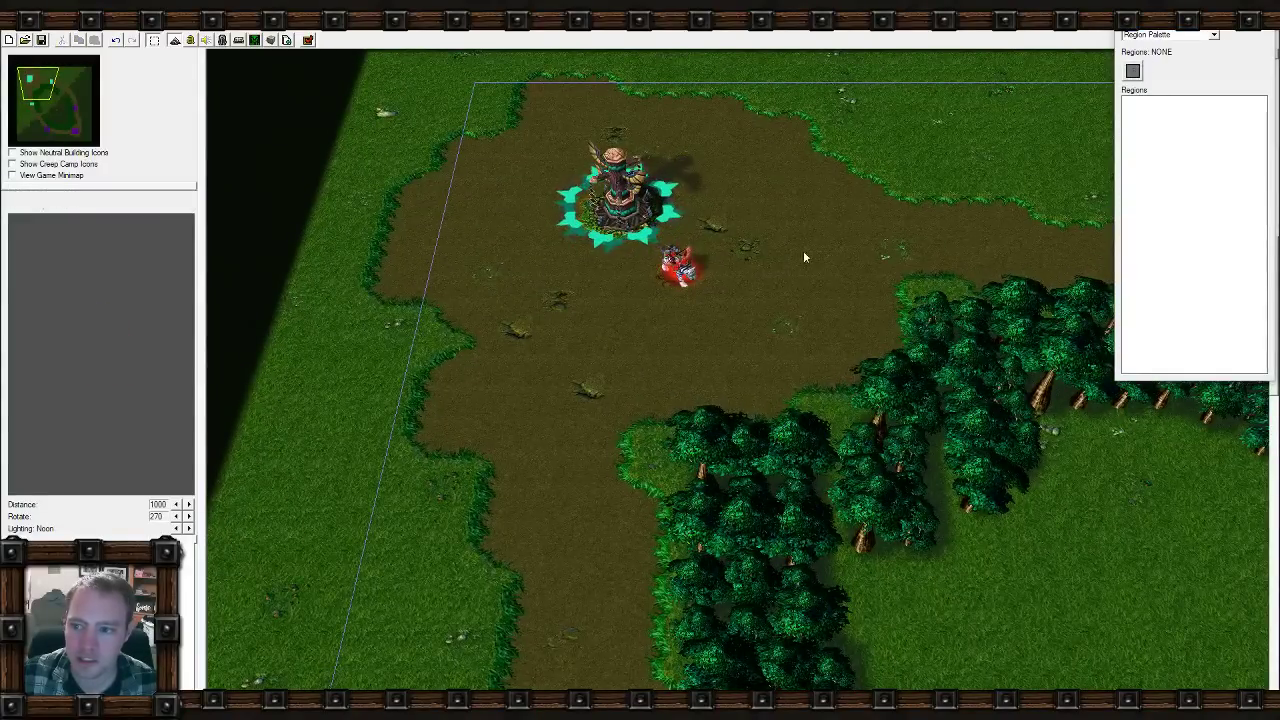
pyautogui.click(1133, 72)
pyautogui.moveTo(554, 261); pyautogui.dragTo(633, 313)
pyautogui.moveTo(585, 292); pyautogui.dragTo(408, 393, button='right')
pyautogui.click(408, 393)
pyautogui.hotkey('ctrl', 'c')
pyautogui.hotkey('ctrl', 'v')
pyautogui.click(590, 280)
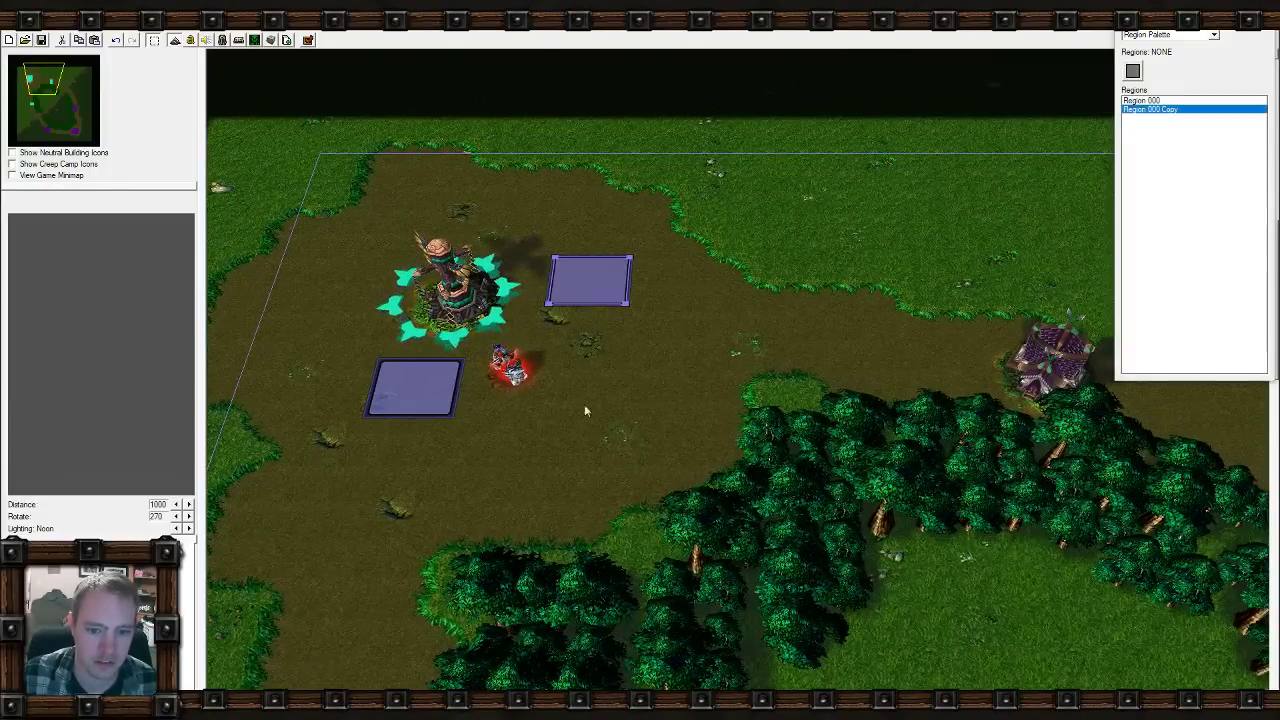
# Paste two copies of the large region at the Undead base, one west and one northeast of the purple building.
pyautogui.moveTo(476, 500); pyautogui.dragTo(645, 300, button='right')
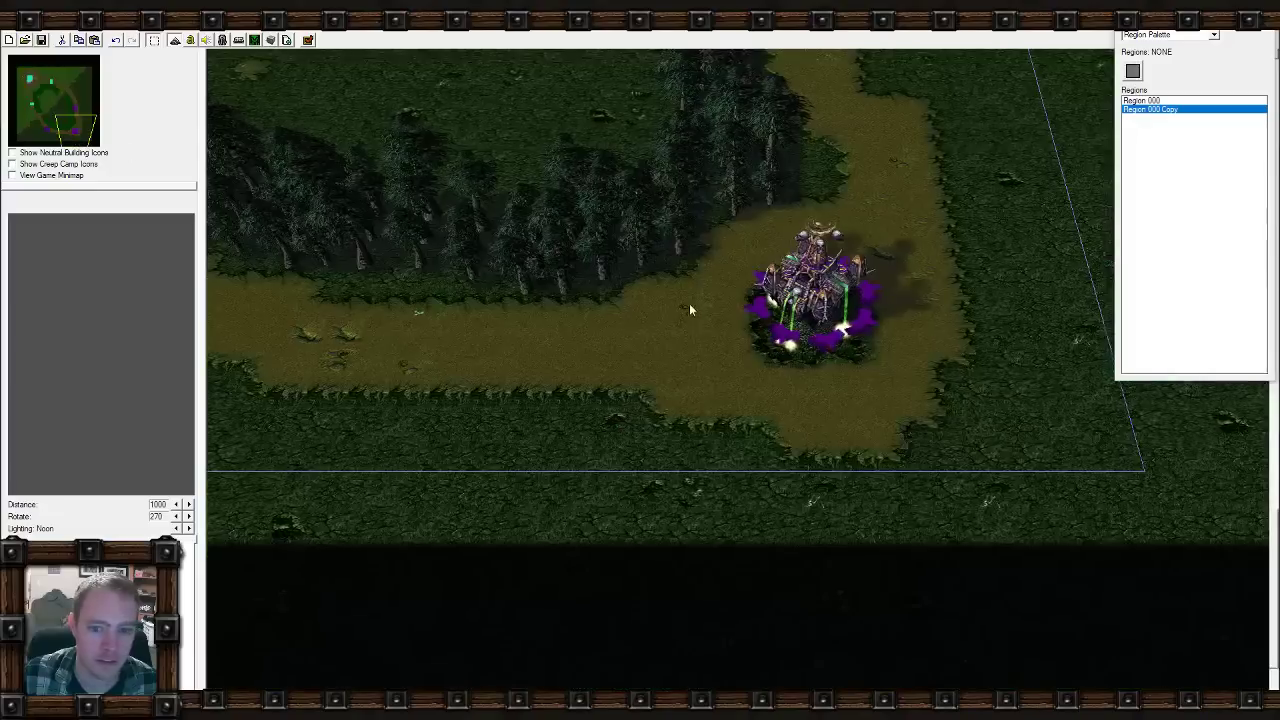
pyautogui.hotkey('ctrl', 'v')
pyautogui.click(660, 388)
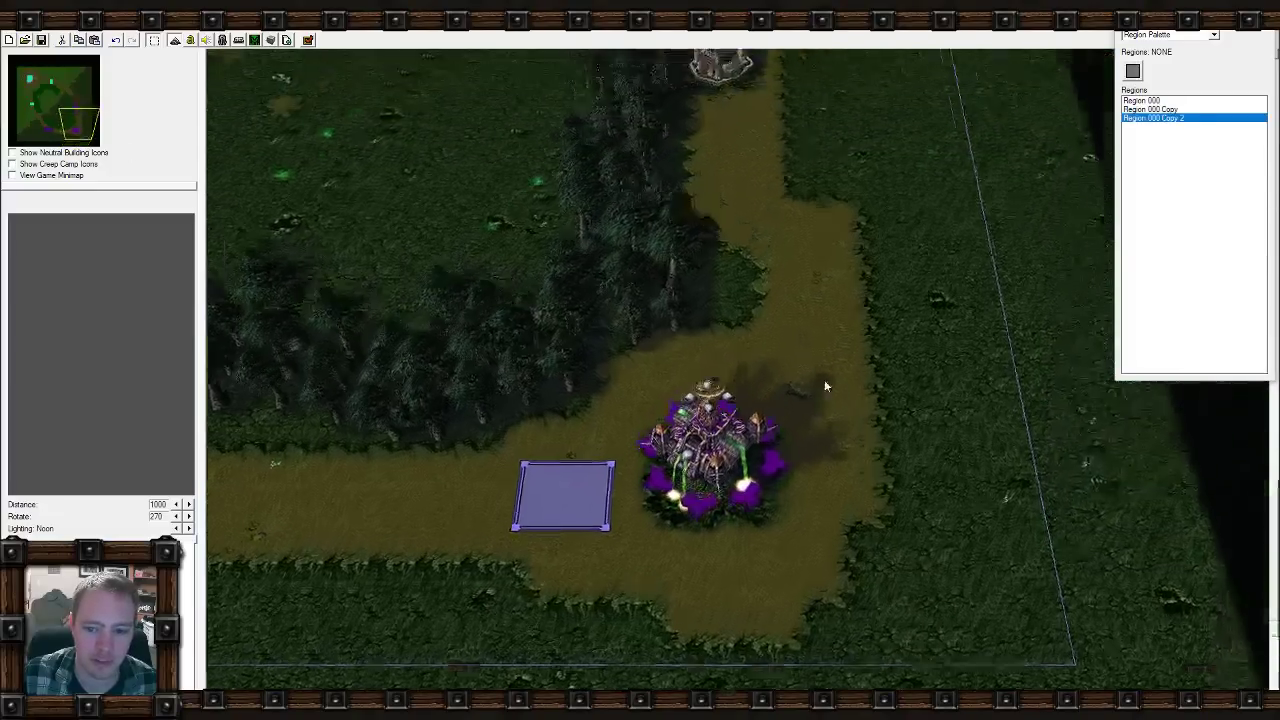
pyautogui.hotkey('ctrl', 'v')
pyautogui.click(808, 370)
# Delete the group of trees in the forest corner northwest of the Undead base building.
pyautogui.moveTo(56, 118)
pyautogui.mouseDown()
pyautogui.moveTo(62, 108)
pyautogui.moveTo(75, 119)
pyautogui.mouseUp()
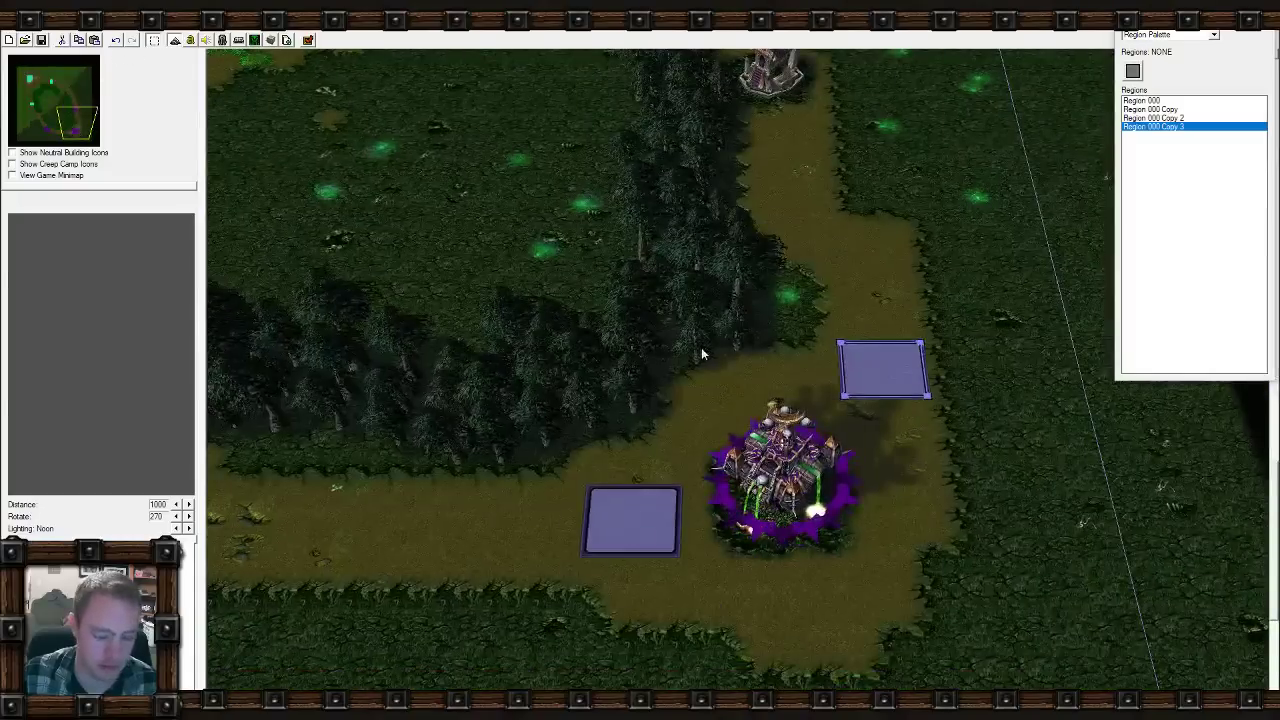
pyautogui.press('d')
pyautogui.moveTo(455, 205); pyautogui.dragTo(790, 465)
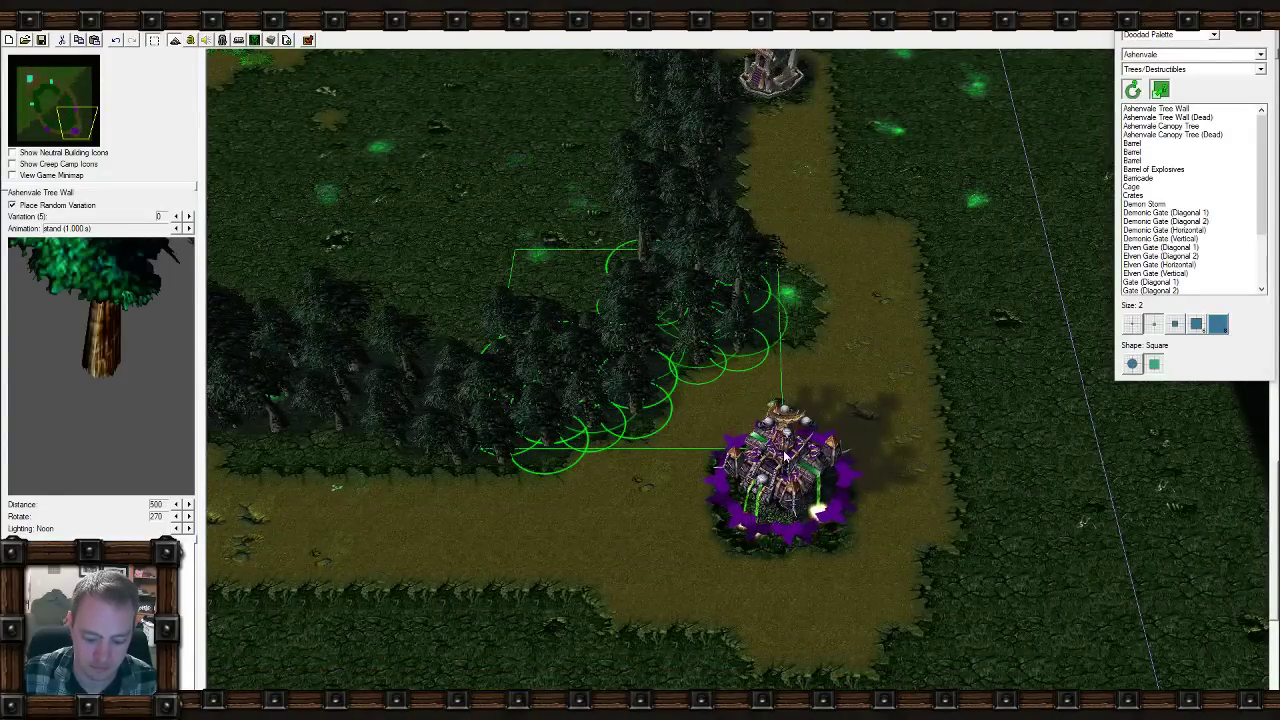
pyautogui.press('Delete')
# Paint Dirt over the cleared corner northwest of the Undead base building with a size 3 circle brush.
pyautogui.click(1198, 36)
pyautogui.click(1175, 44)
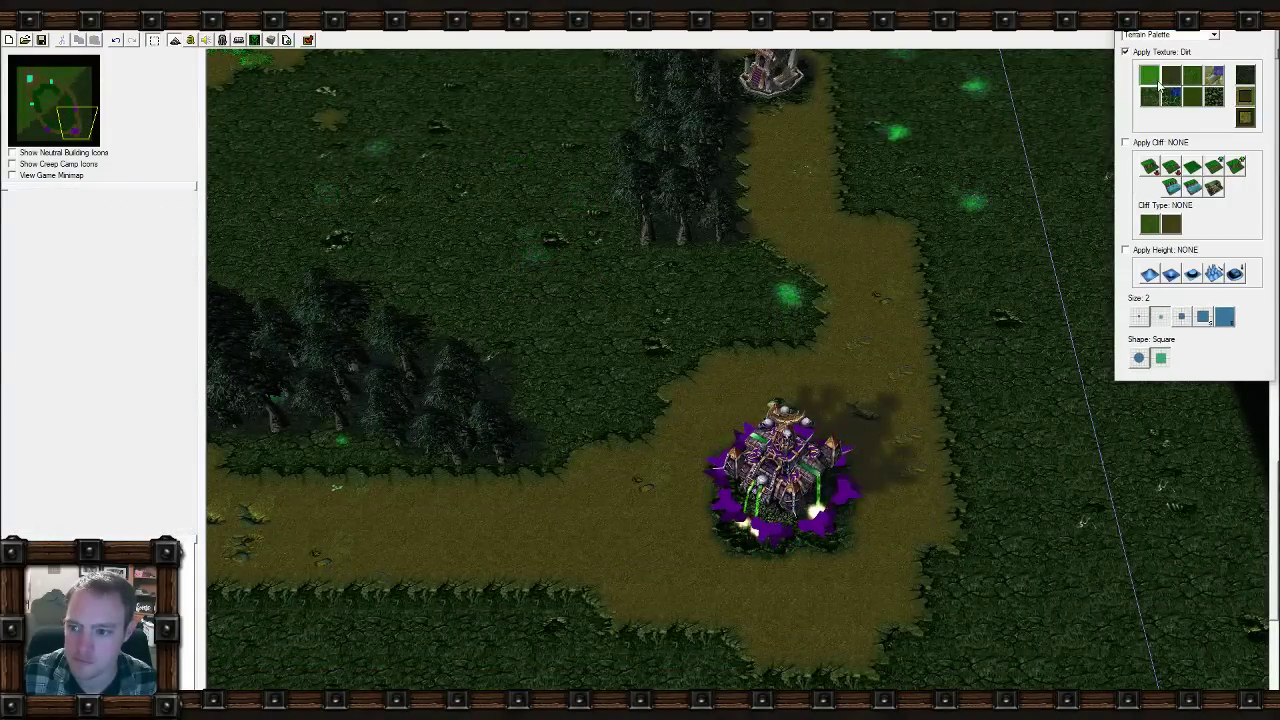
pyautogui.click(1181, 316)
pyautogui.click(1138, 358)
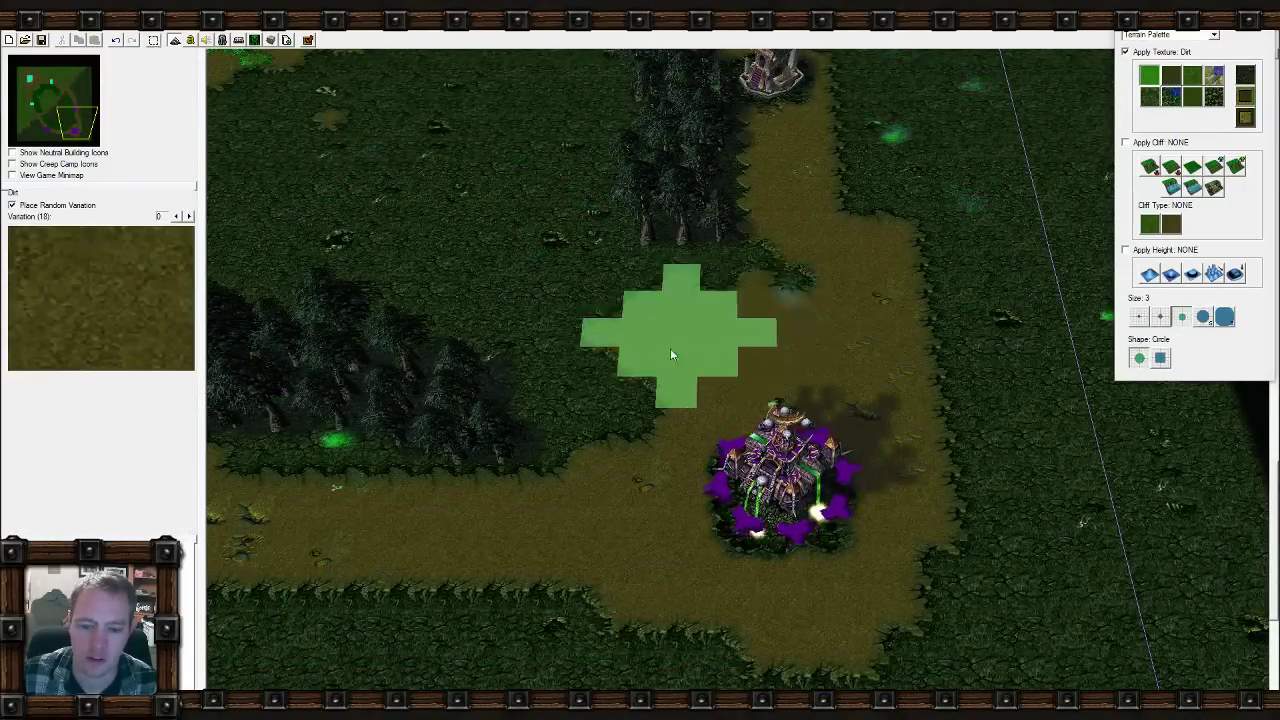
# Place Ashenvale Tree Wall trees along the new dirt edge to close the gap in the forest northwest of the Undead base.
pyautogui.click(1150, 35)
pyautogui.click(1140, 55)
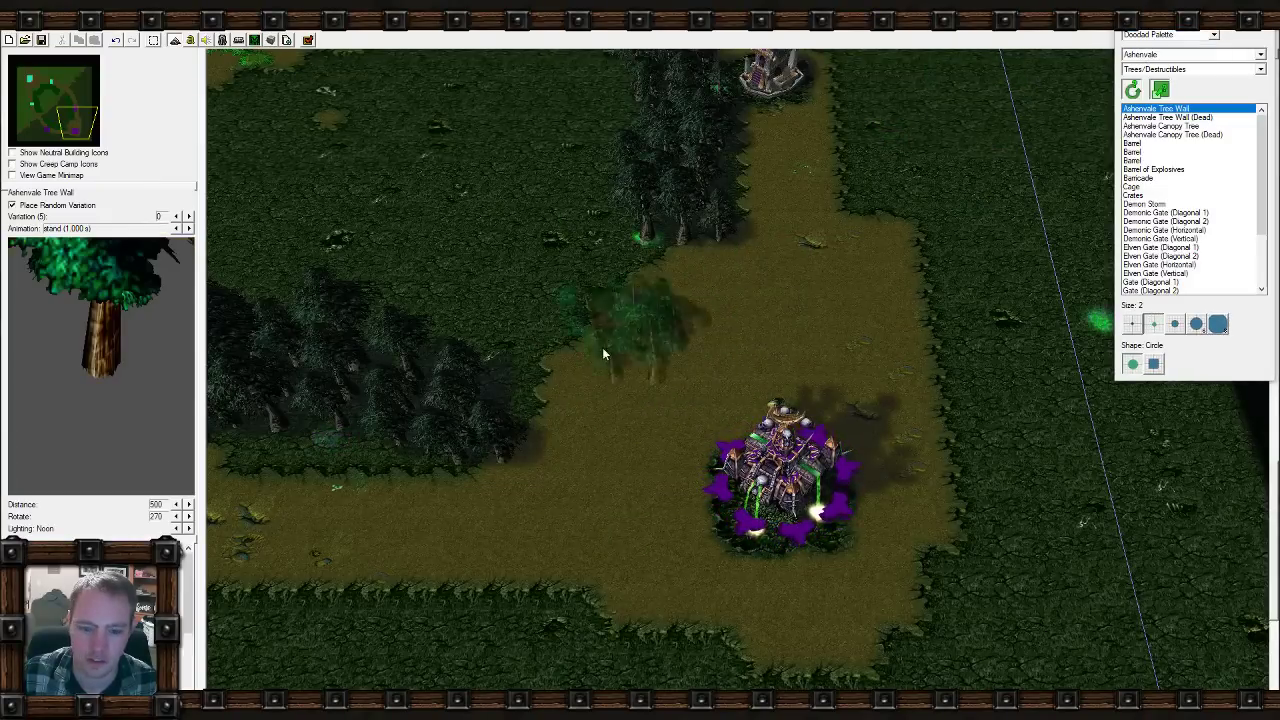
pyautogui.moveTo(487, 408); pyautogui.dragTo(671, 251)
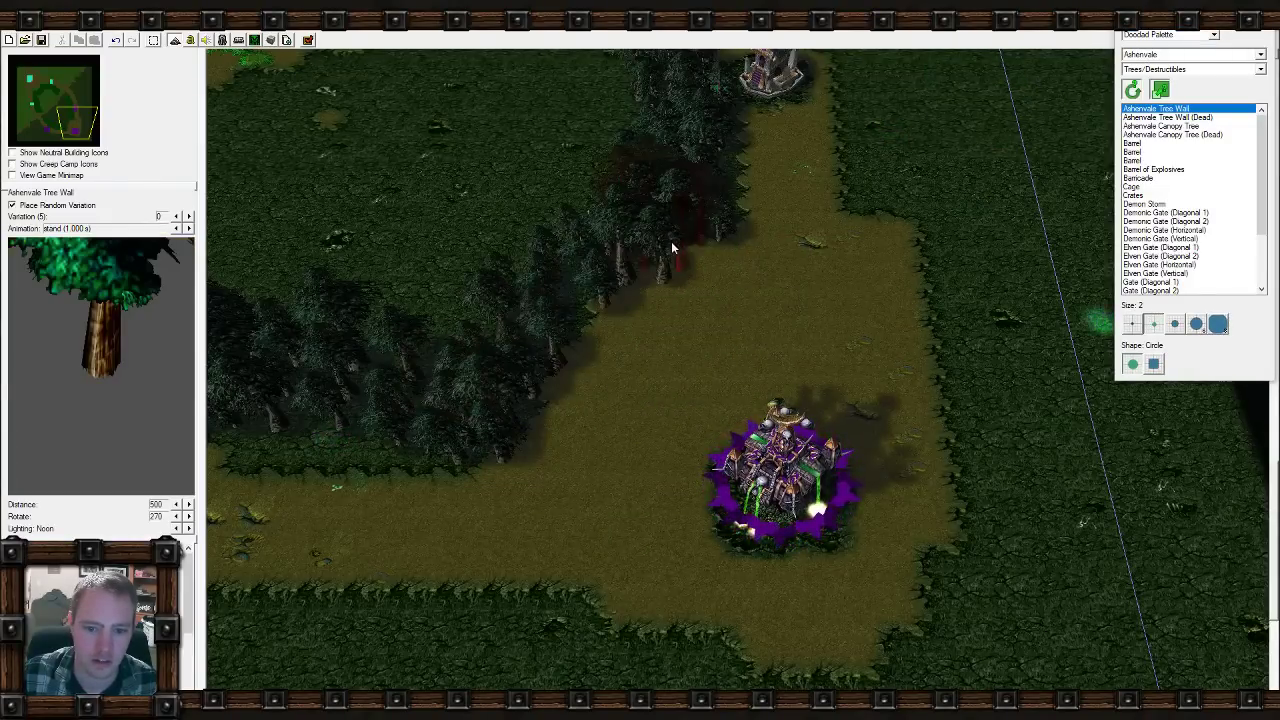
# Draw a small region on the western lane between the Night Elf base and the first lane building.
pyautogui.click(38, 90)
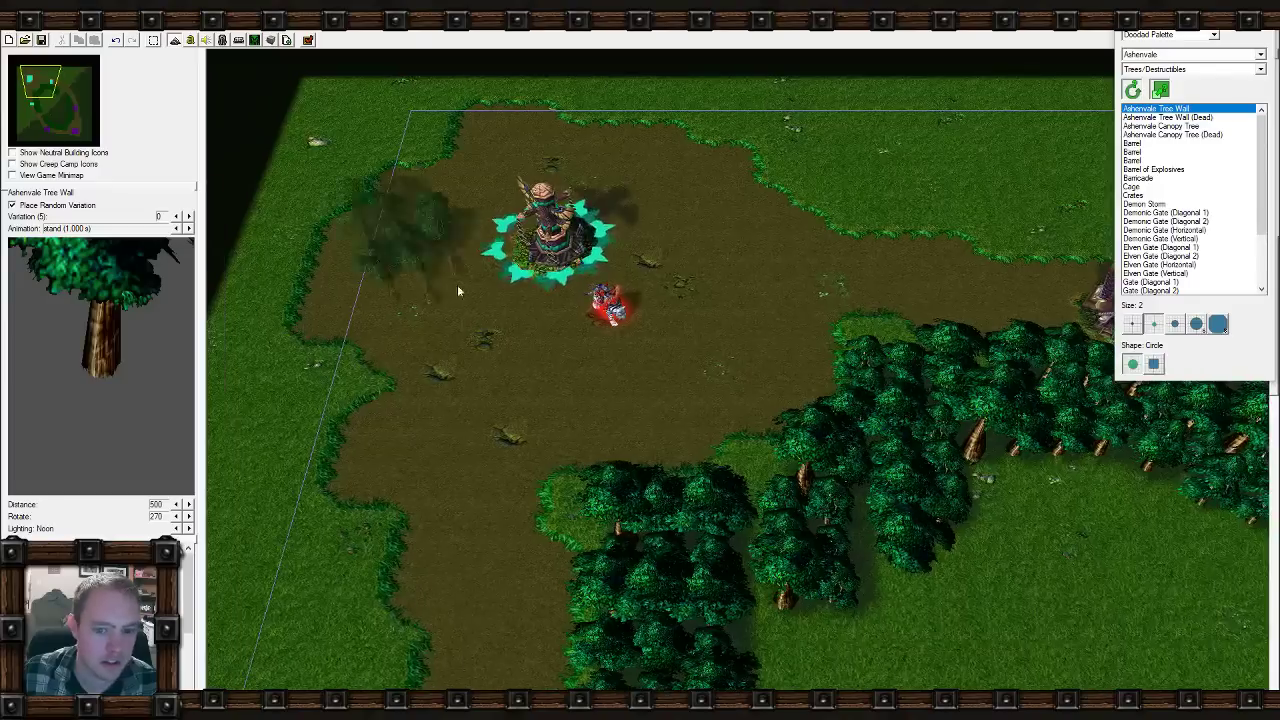
pyautogui.click(1186, 51)
pyautogui.click(1187, 38)
pyautogui.click(1188, 36)
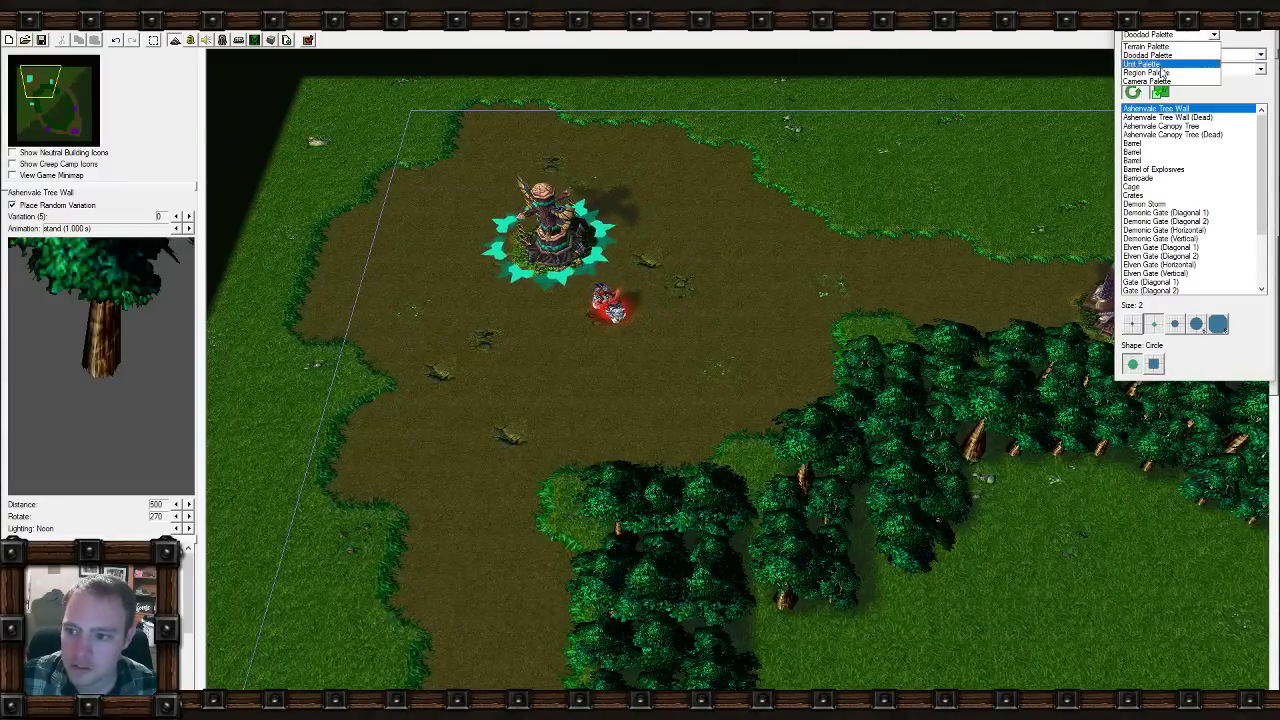
pyautogui.click(1163, 72)
pyautogui.moveTo(72, 131); pyautogui.dragTo(41, 91)
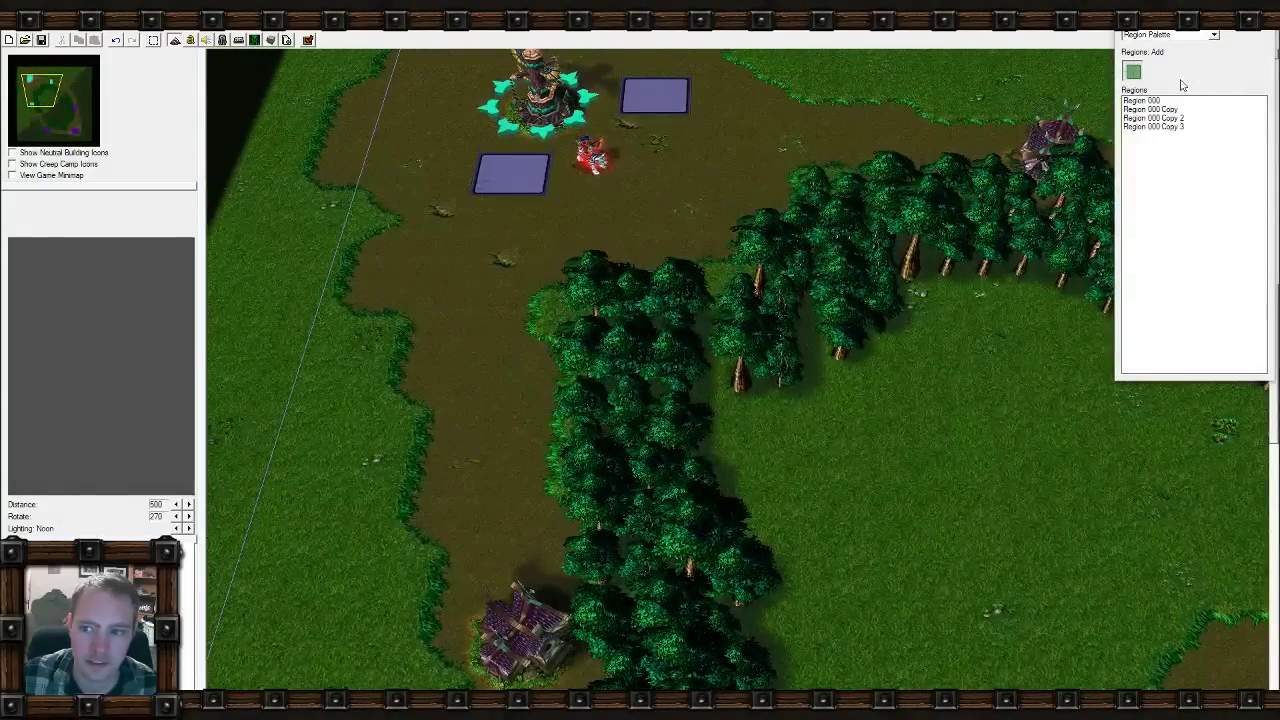
pyautogui.moveTo(463, 350); pyautogui.dragTo(494, 273, button='right')
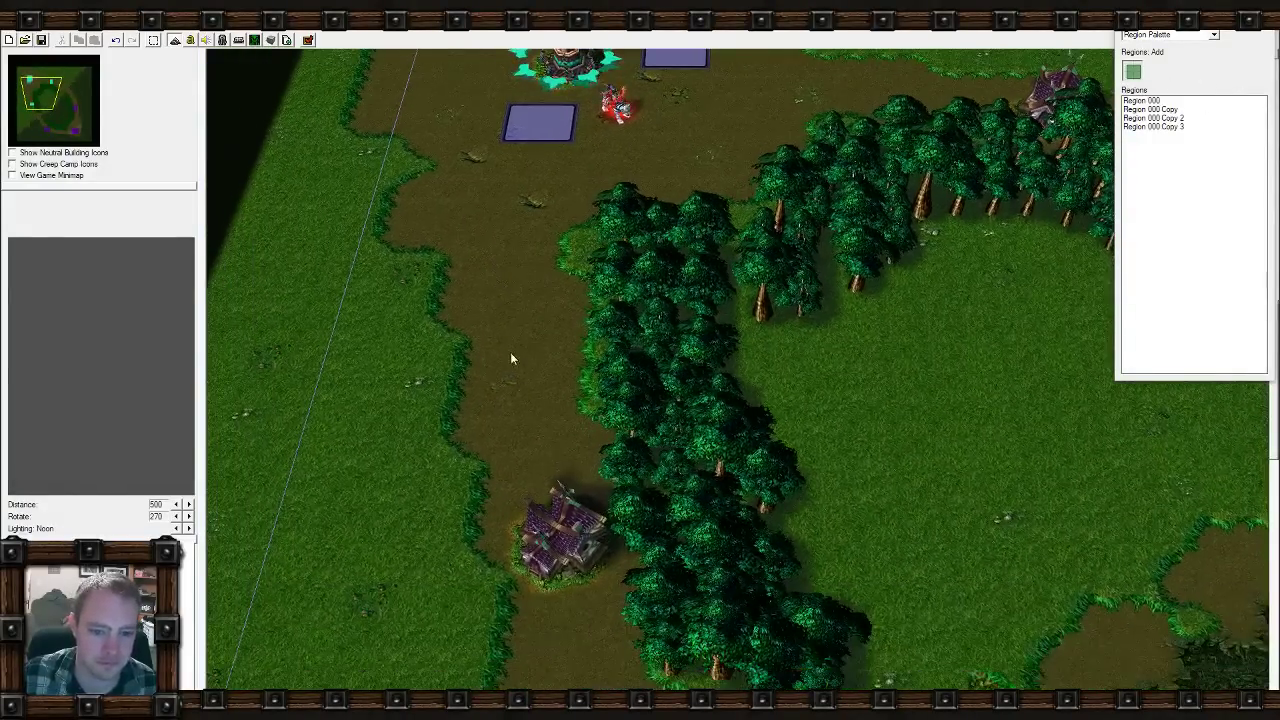
pyautogui.moveTo(507, 360); pyautogui.dragTo(529, 378)
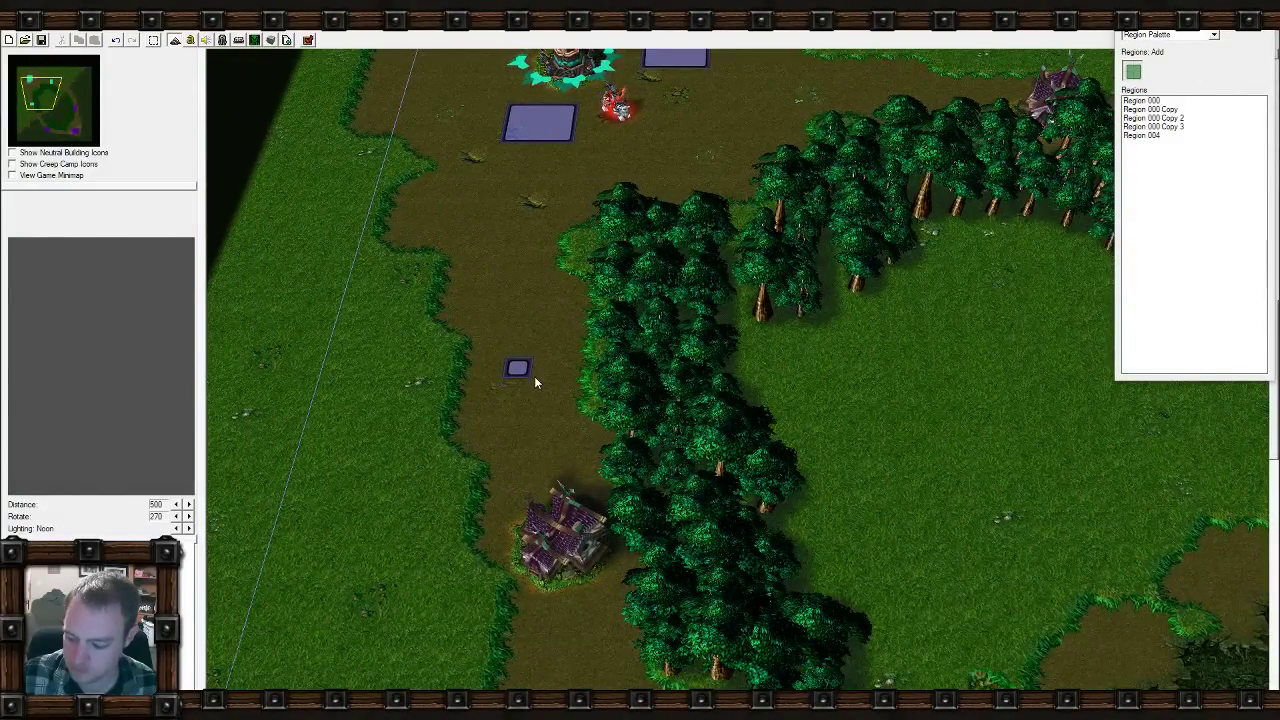
pyautogui.press('space')
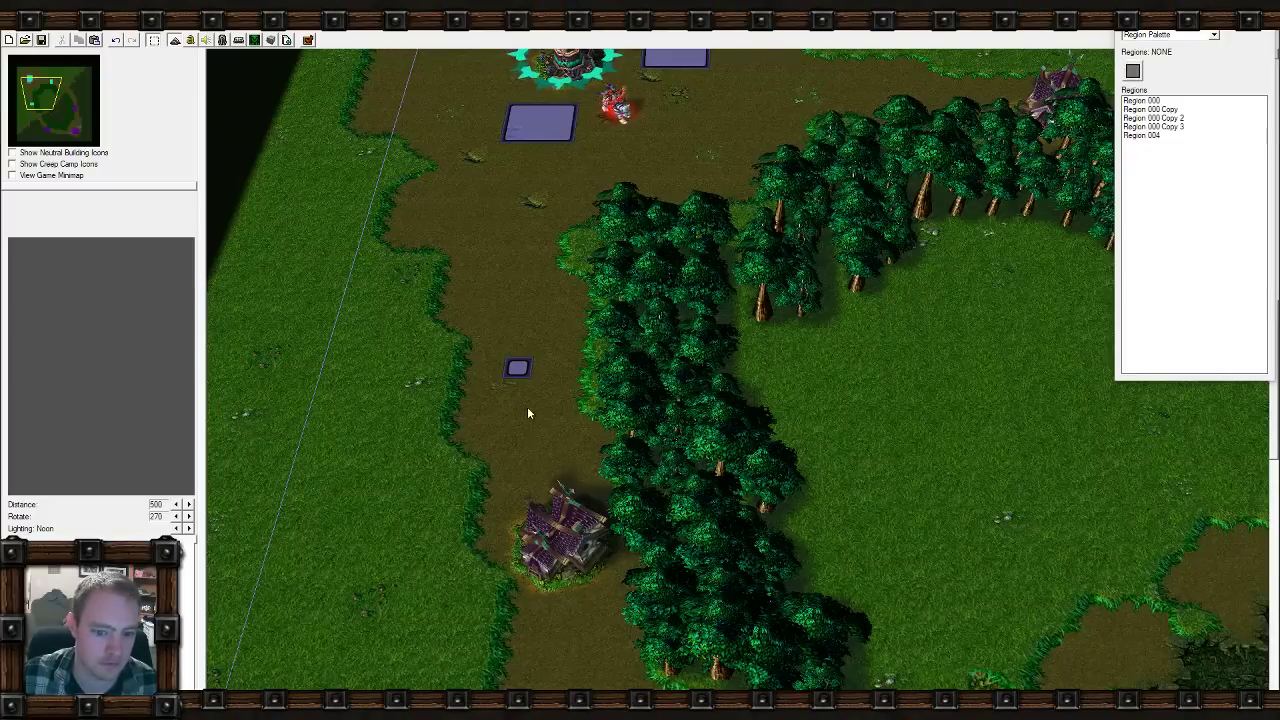
# Copy the small region to three more spots on the southwest lane: past the Night Elf lane building, and before and past the Undead one.
pyautogui.click(517, 368)
pyautogui.moveTo(530, 419); pyautogui.dragTo(510, 217, button='right')
pyautogui.hotkey('ctrl', 'v')
pyautogui.click(617, 437)
pyautogui.moveTo(617, 440); pyautogui.dragTo(466, 282, button='right')
pyautogui.hotkey('ctrl', 'v')
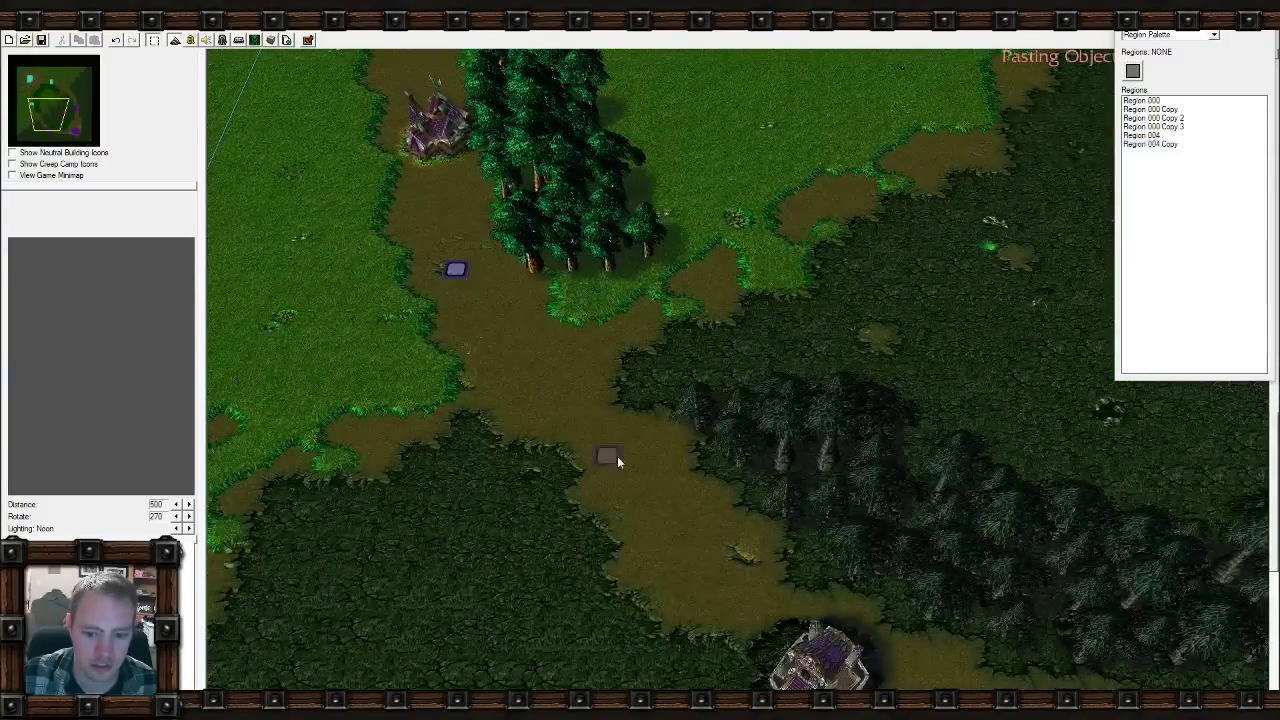
pyautogui.click(650, 491)
pyautogui.moveTo(650, 491); pyautogui.dragTo(508, 402, button='right')
pyautogui.hotkey('ctrl', 'v')
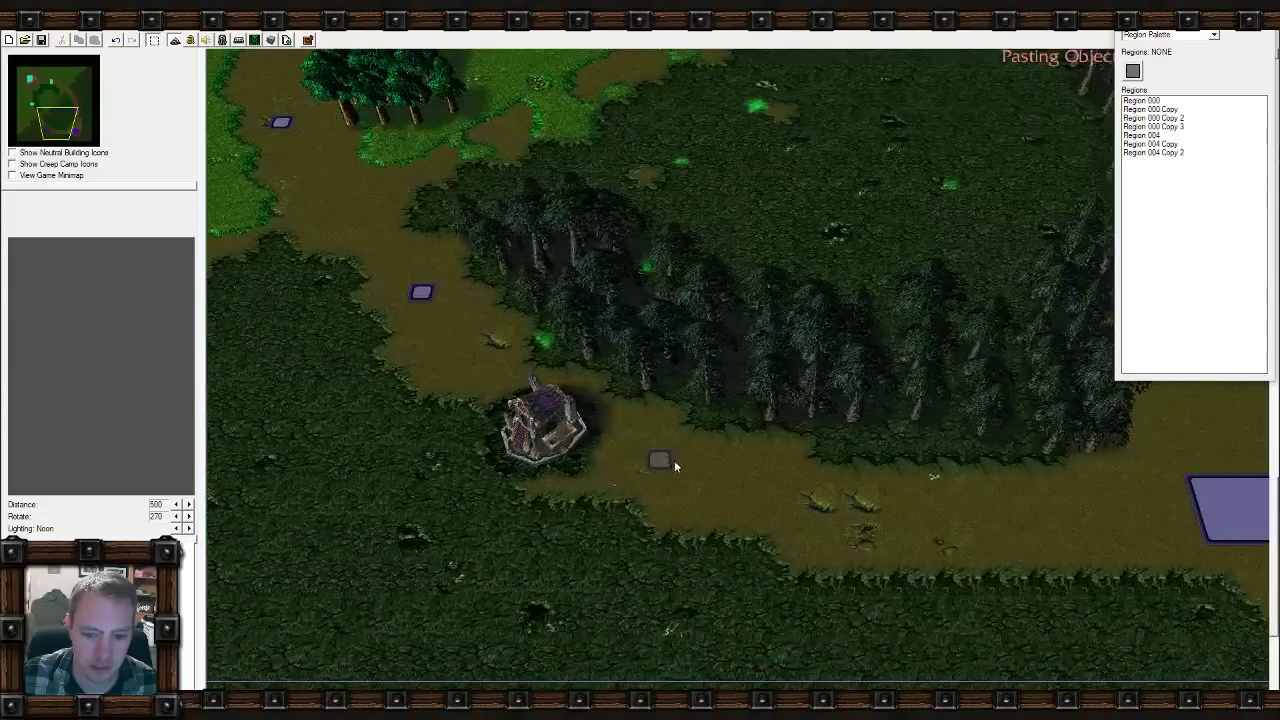
pyautogui.click(724, 475)
# Paste two copies of the small region on the eastern lane, one south and one north of the Undead lane building.
pyautogui.moveTo(1171, 434); pyautogui.dragTo(882, 400, button='right')
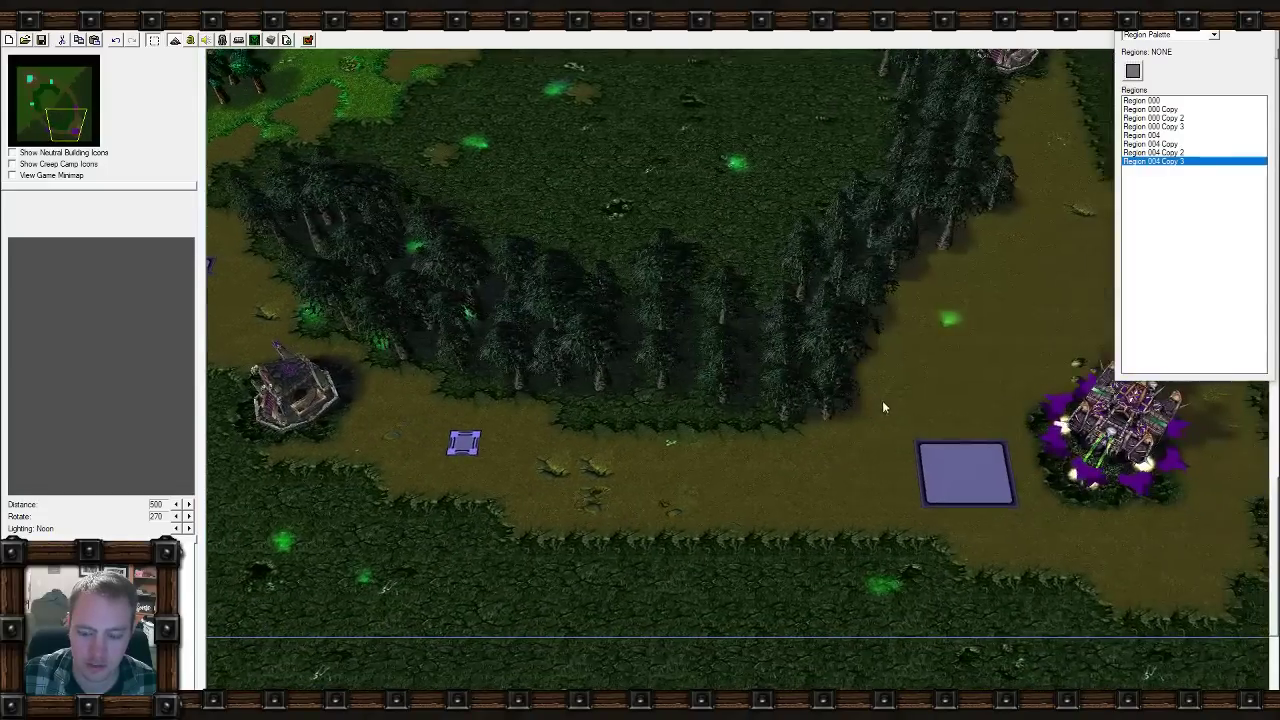
pyautogui.moveTo(914, 298); pyautogui.dragTo(480, 565, button='right')
pyautogui.hotkey('ctrl', 'v')
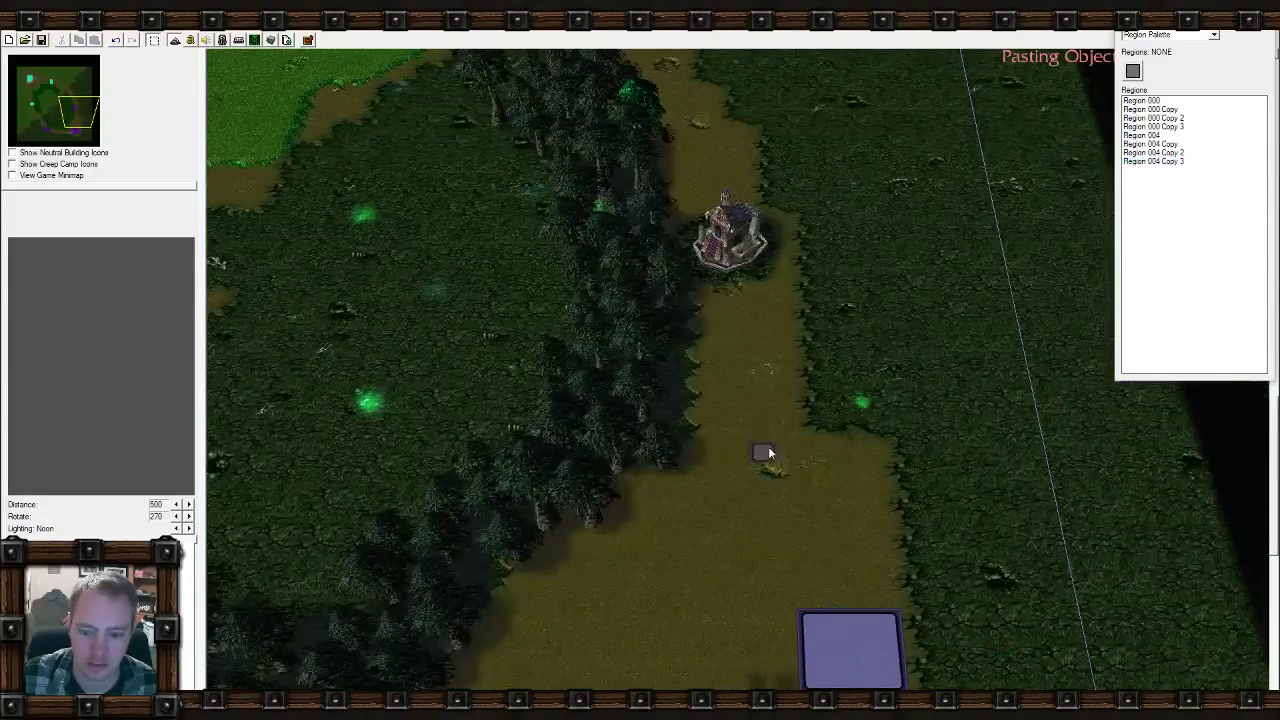
pyautogui.click(771, 403)
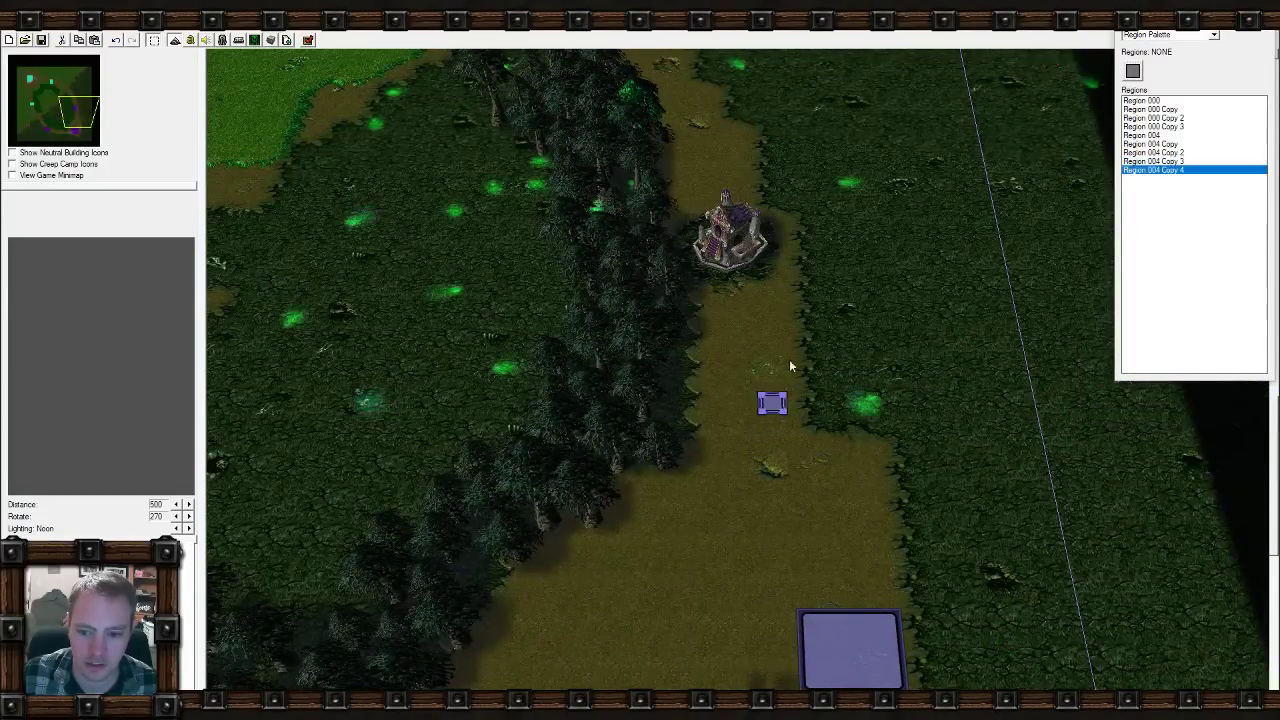
pyautogui.moveTo(791, 366); pyautogui.dragTo(788, 479, button='right')
pyautogui.hotkey('ctrl', 'v')
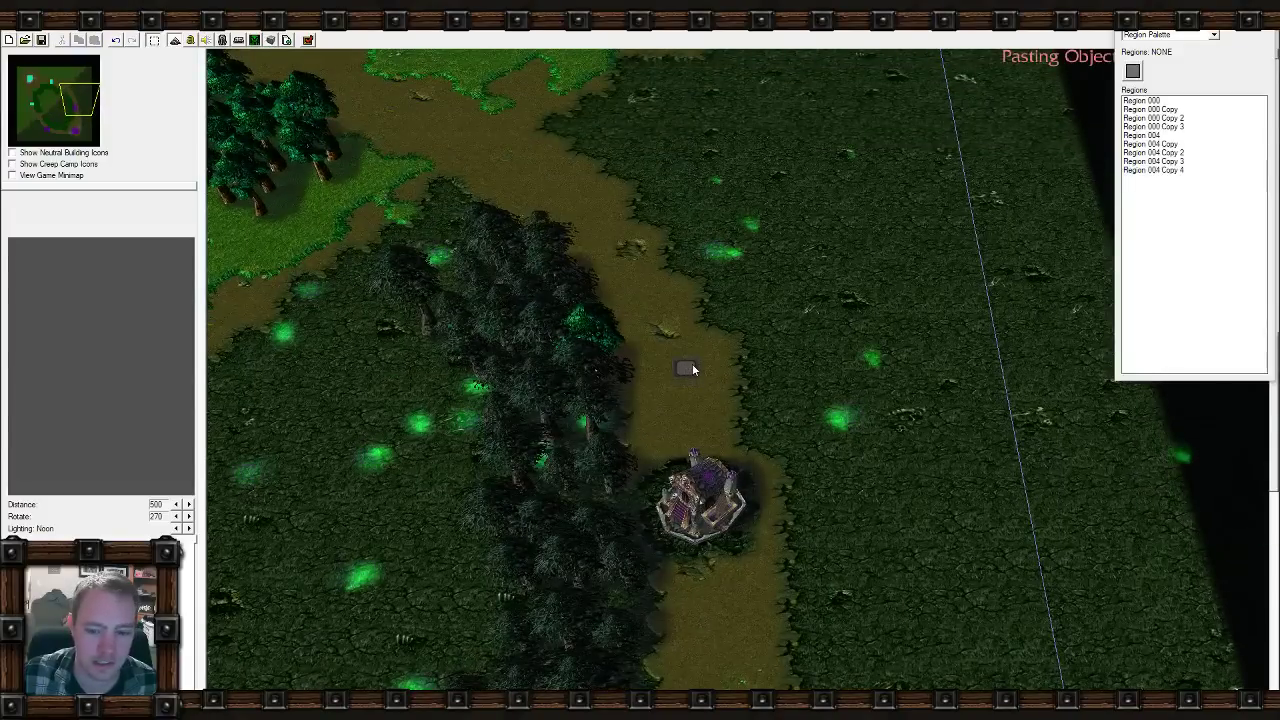
pyautogui.click(686, 368)
# Paste three small region copies along the northern lane: west of the Night Elf lane building, southeast of it, and beyond the crossing into Undead ground.
pyautogui.moveTo(41, 123); pyautogui.dragTo(50, 94)
pyautogui.hotkey('ctrl', 'v')
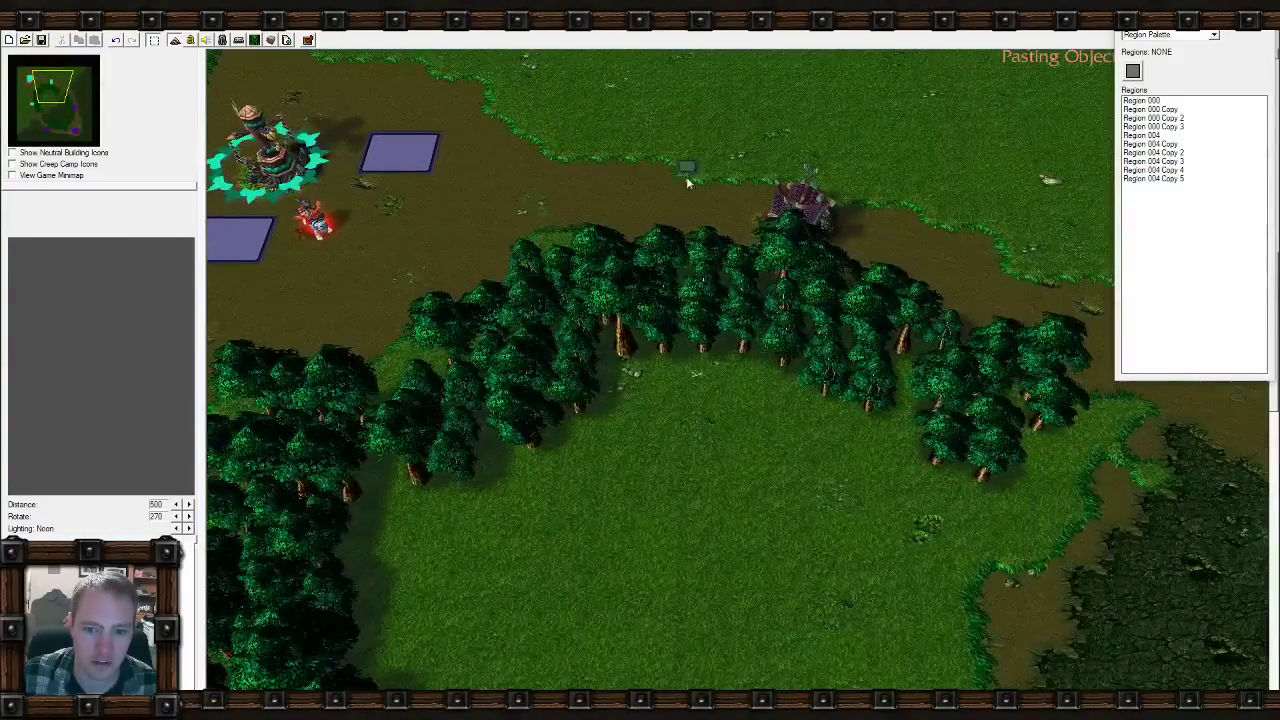
pyautogui.click(686, 193)
pyautogui.moveTo(945, 370); pyautogui.dragTo(790, 285, button='right')
pyautogui.hotkey('ctrl', 'v')
pyautogui.click(800, 275)
pyautogui.moveTo(950, 416); pyautogui.dragTo(837, 338, button='right')
pyautogui.hotkey('ctrl', 'v')
pyautogui.click(837, 341)
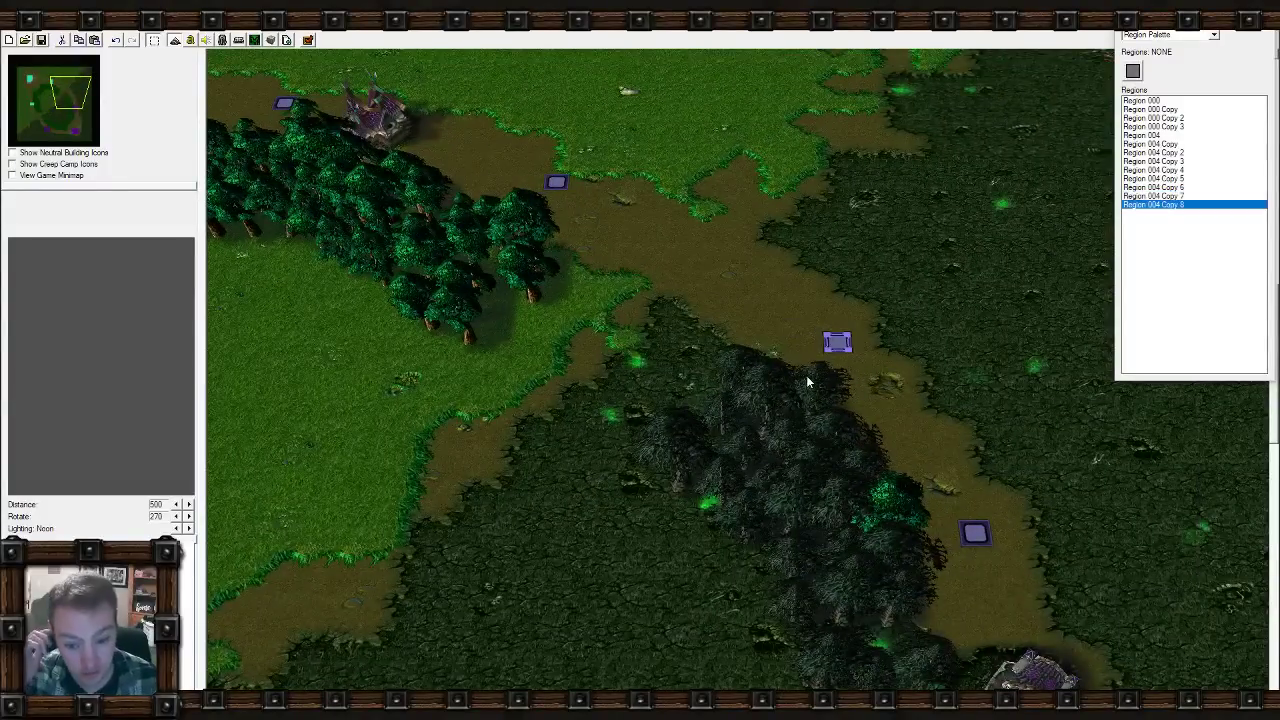
# Open the Trigger Editor and create a new trigger named Spawn Troops.
pyautogui.click(40, 75)
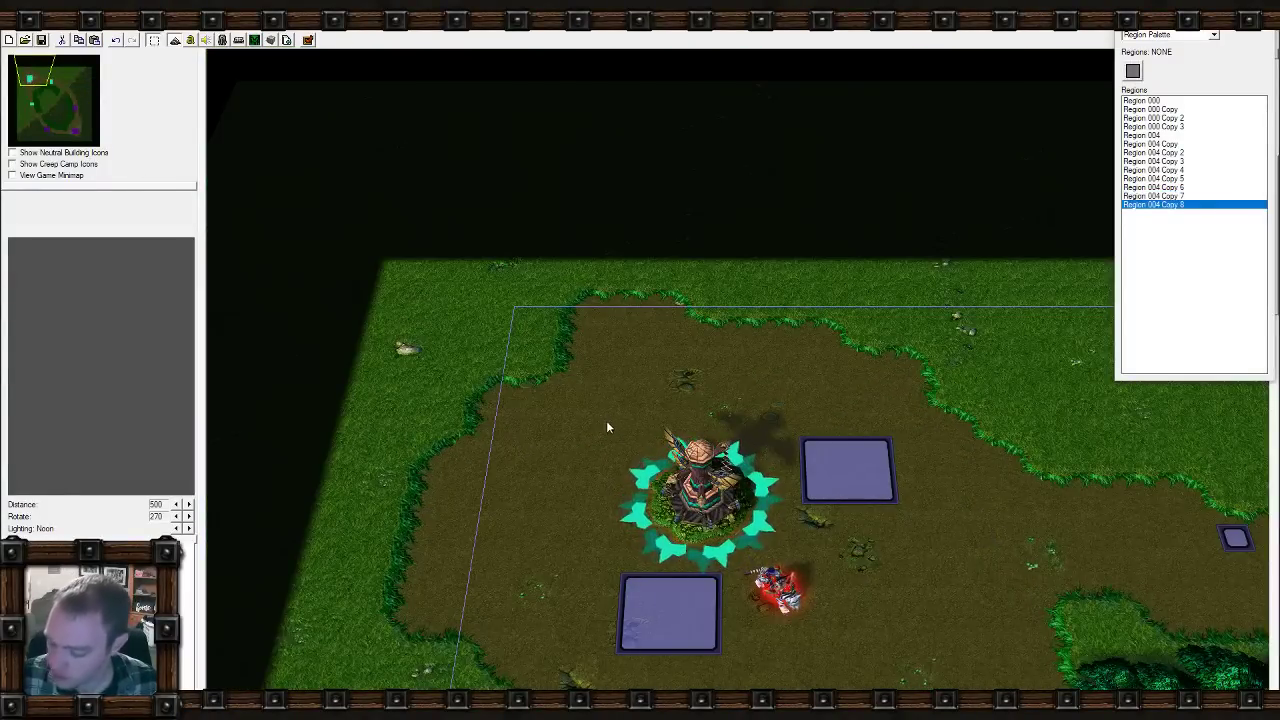
pyautogui.moveTo(606, 421); pyautogui.dragTo(513, 219, button='right')
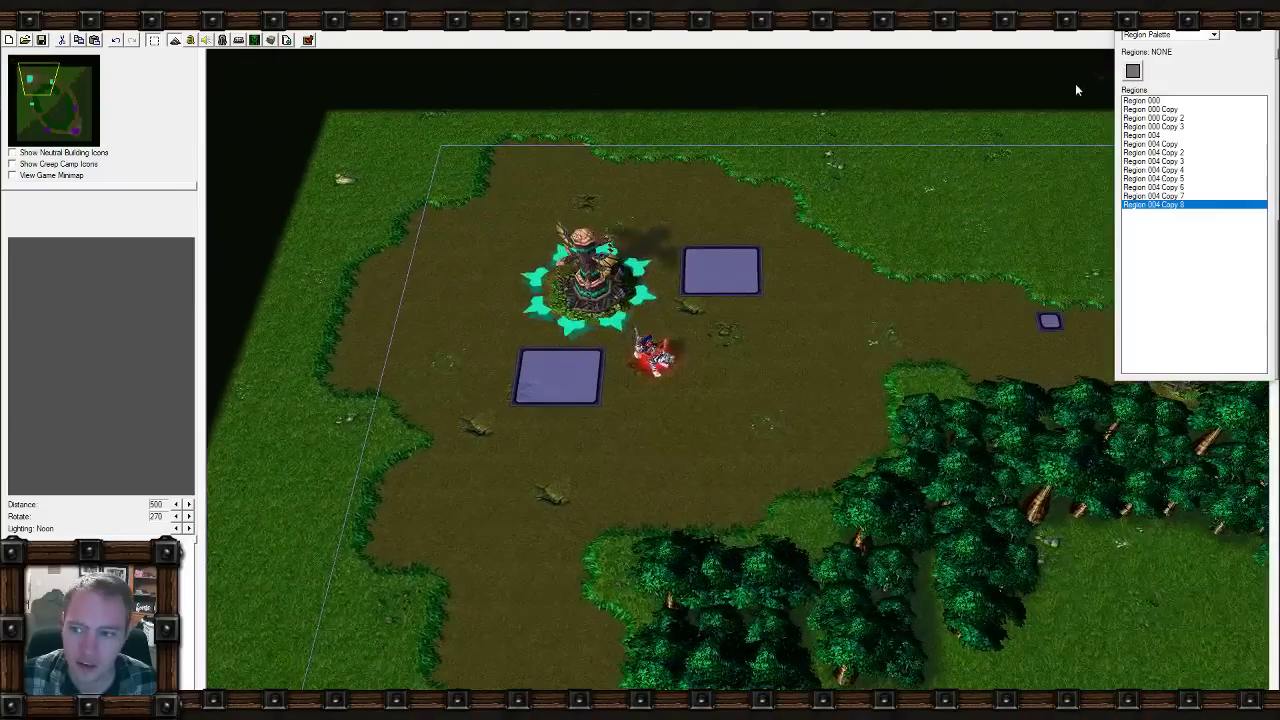
pyautogui.click(191, 41)
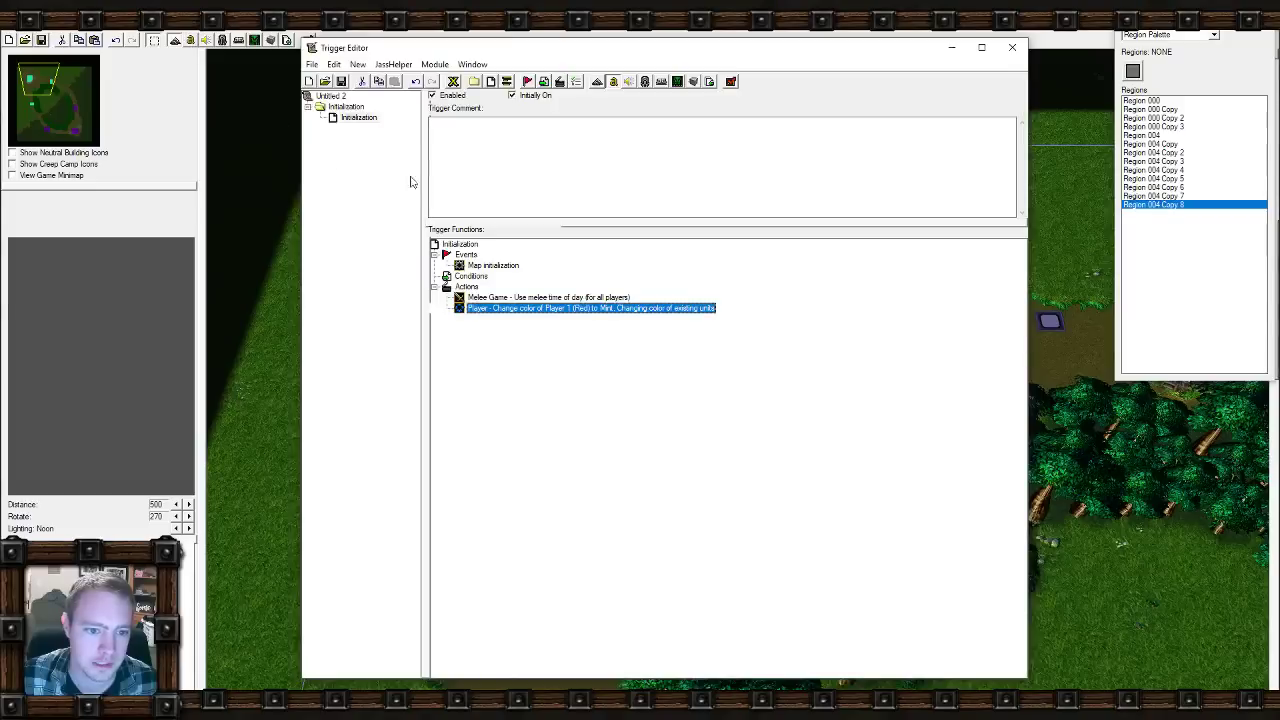
pyautogui.hotkey('ctrl', 't')
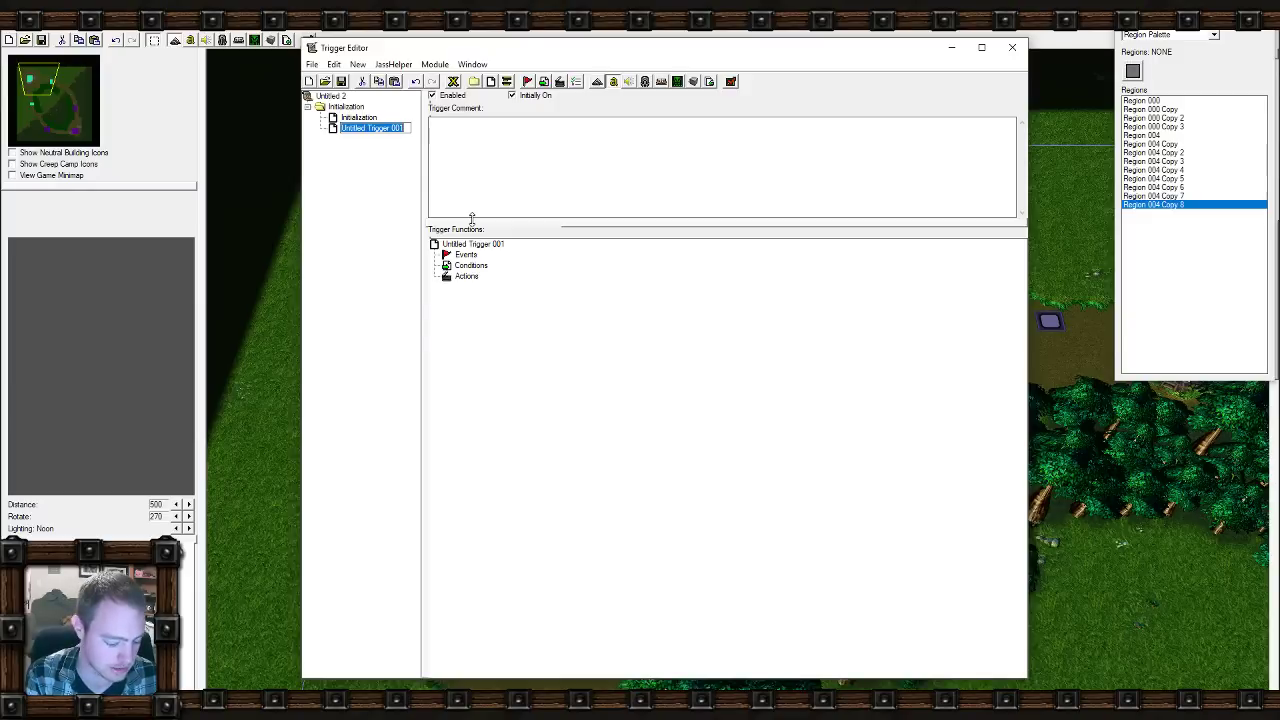
pyautogui.write('Spawn Troo')
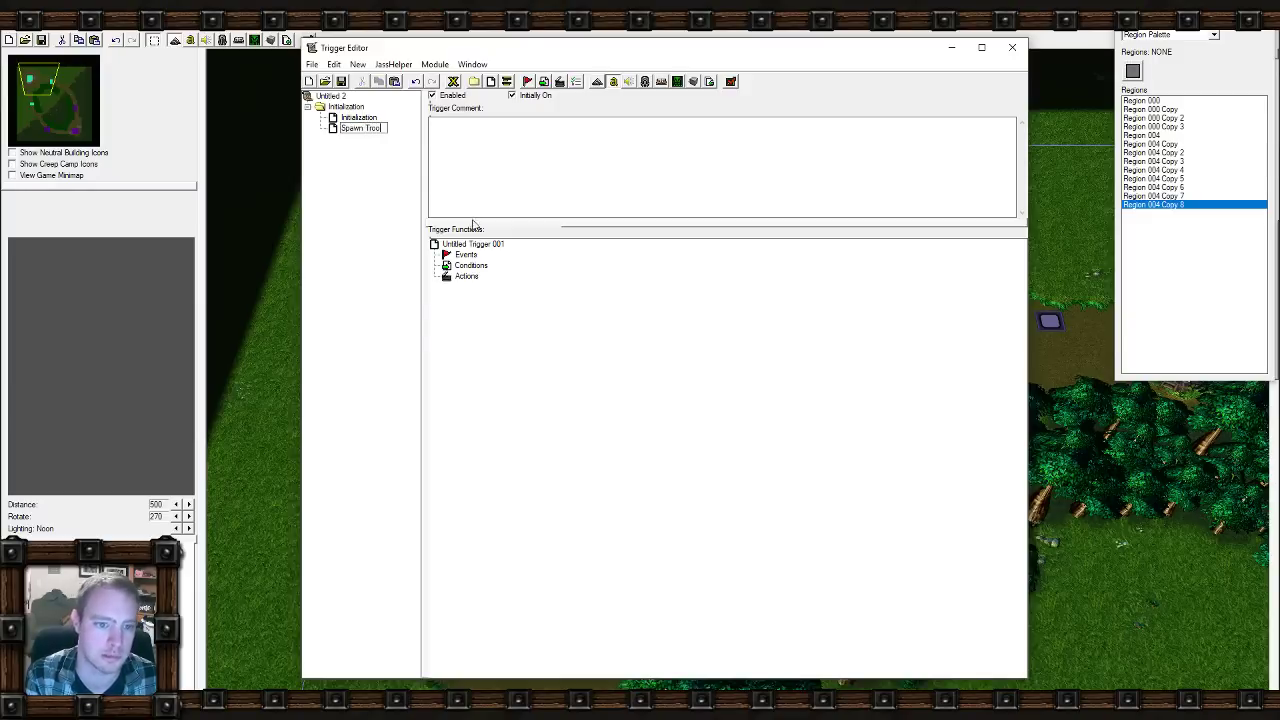
pyautogui.write('ps')
pyautogui.press('Return')
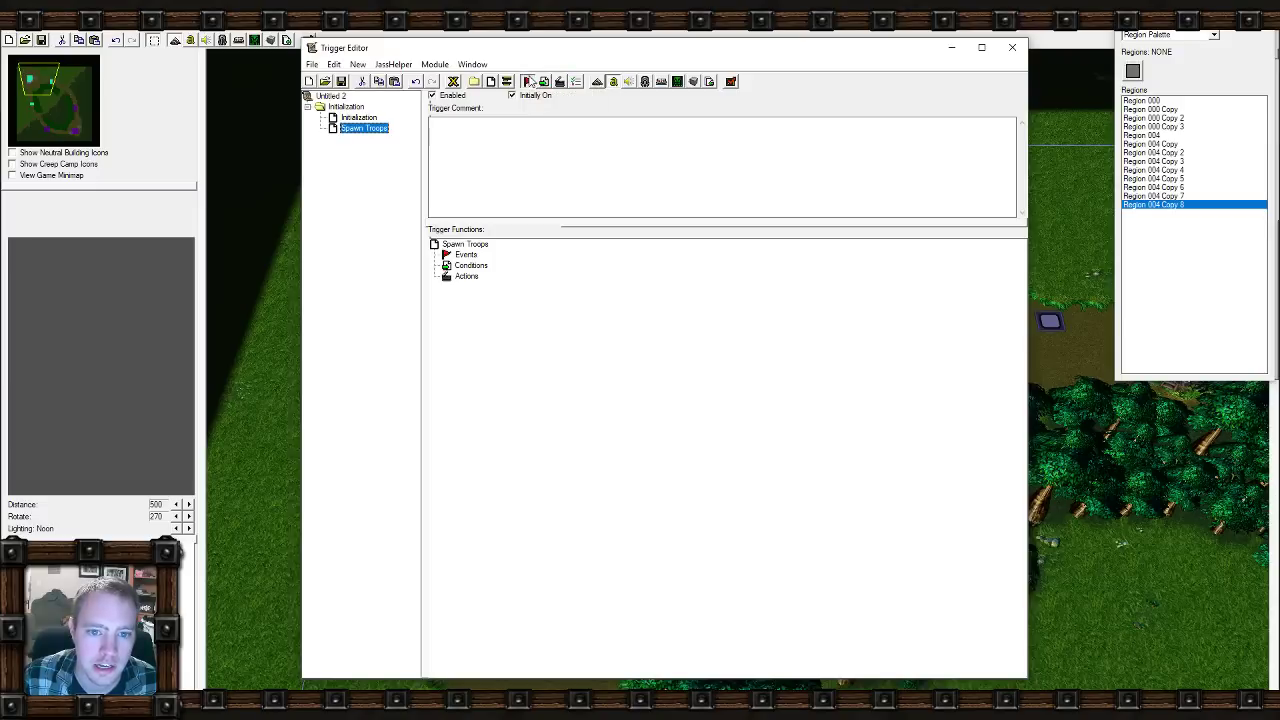
# Add a Time - Periodic Event to the Spawn Troops trigger that fires every 30 seconds of game time.
pyautogui.click(527, 81)
pyautogui.click(612, 338)
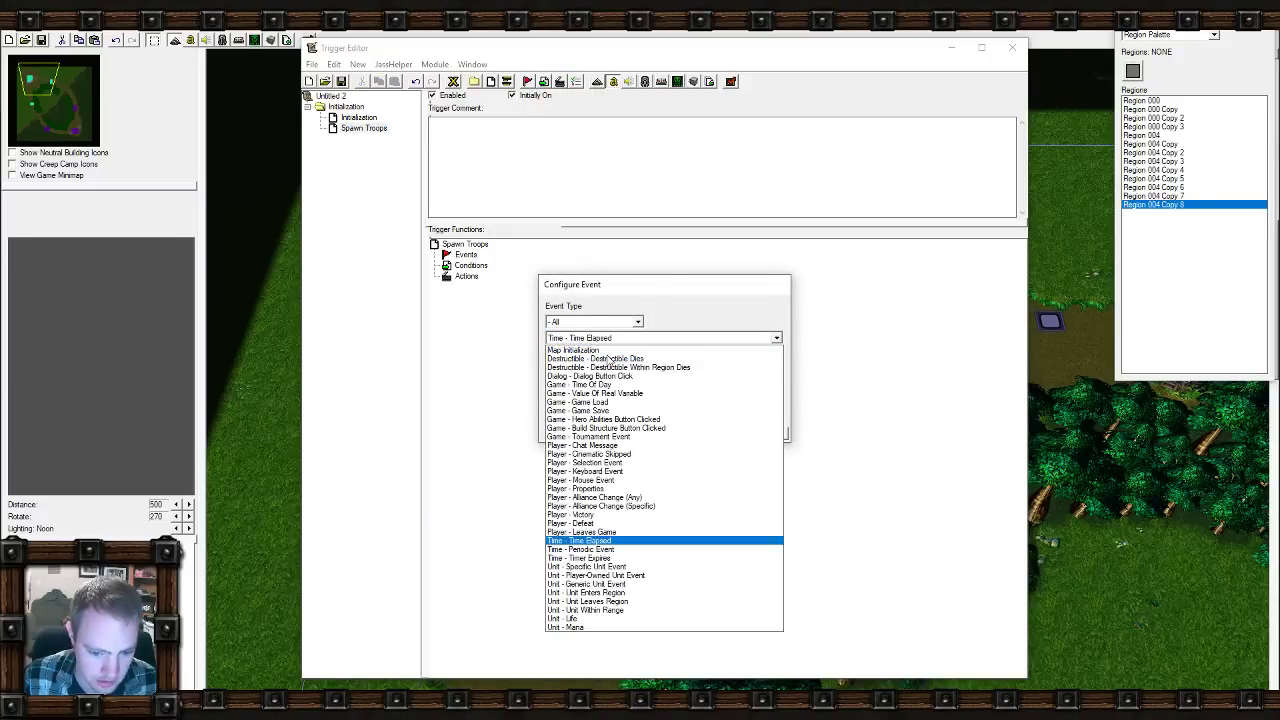
pyautogui.click(615, 549)
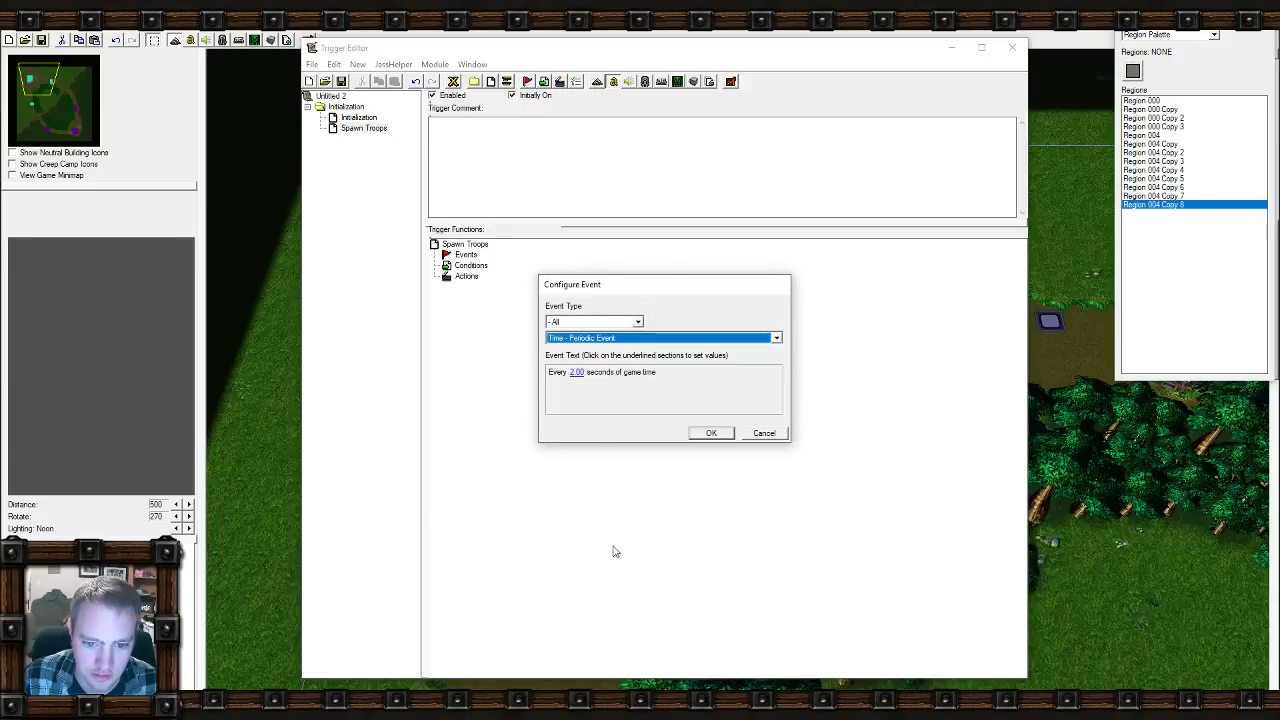
pyautogui.click(577, 372)
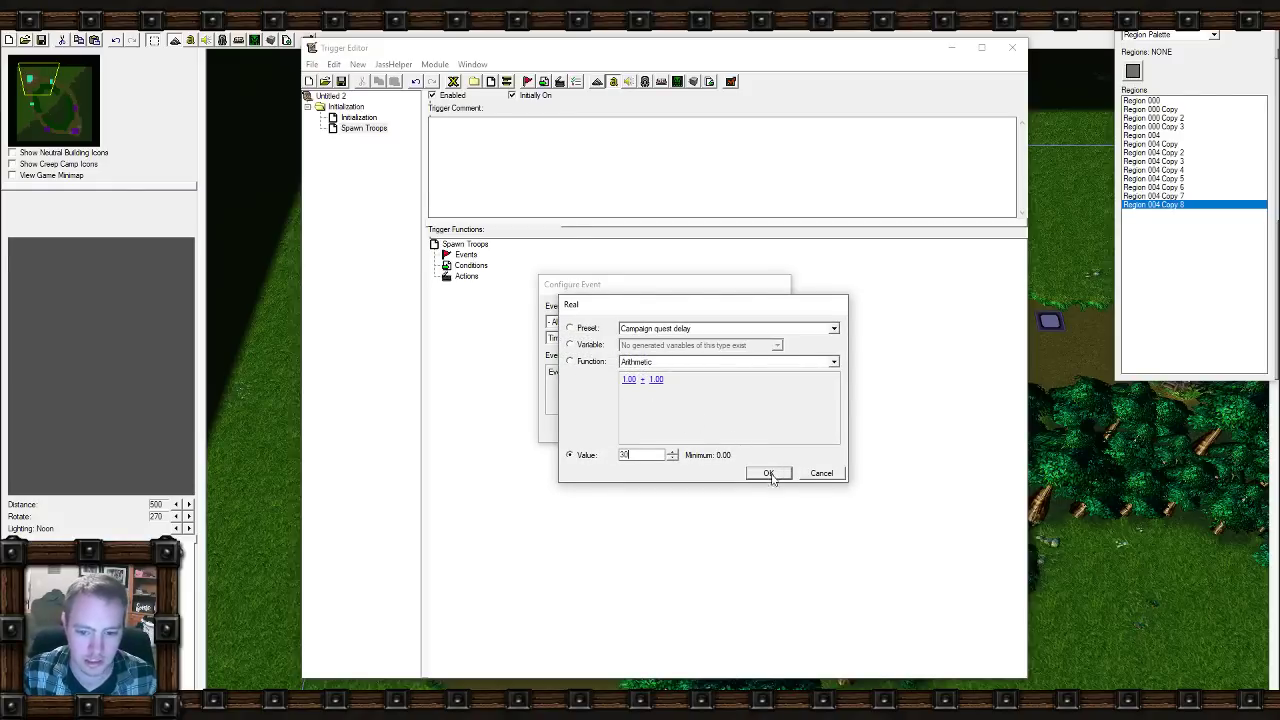
pyautogui.write('30')
pyautogui.click(769, 474)
pyautogui.click(717, 432)
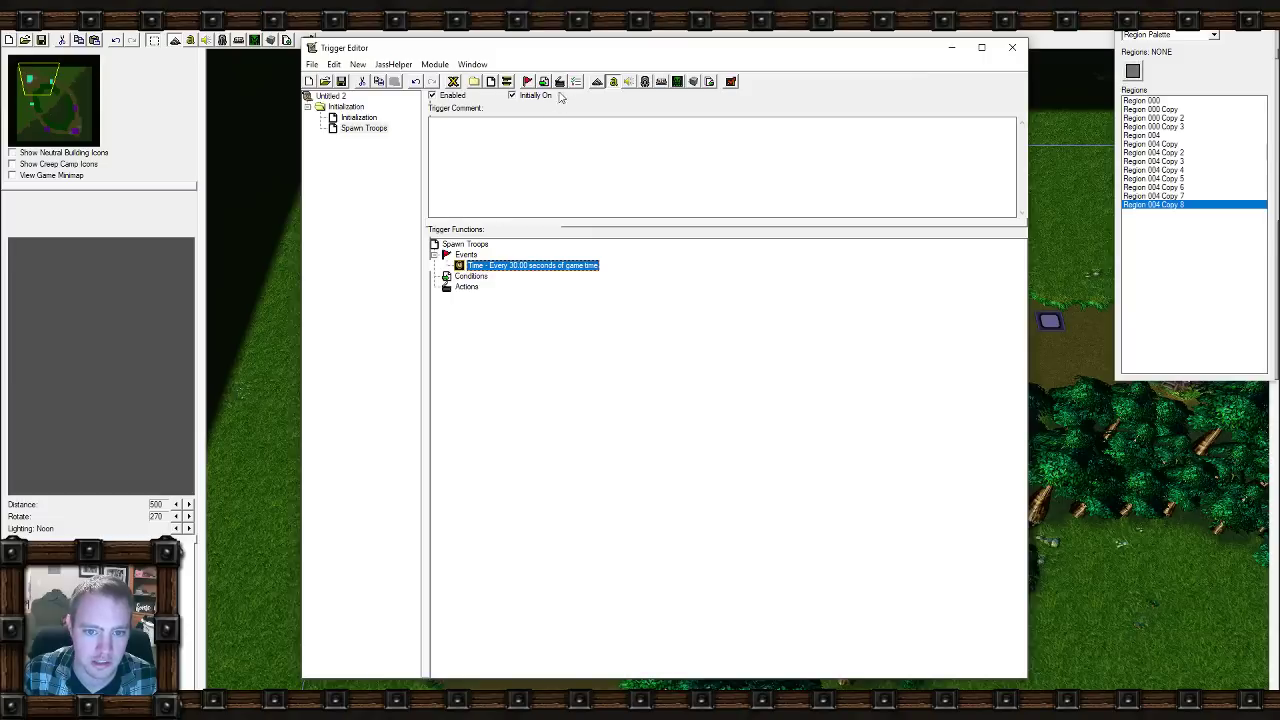
# Start a Set Variable action in the Spawn Troops trigger and create a Boolean variable named NightElvesCatapults for it.
pyautogui.click(469, 287)
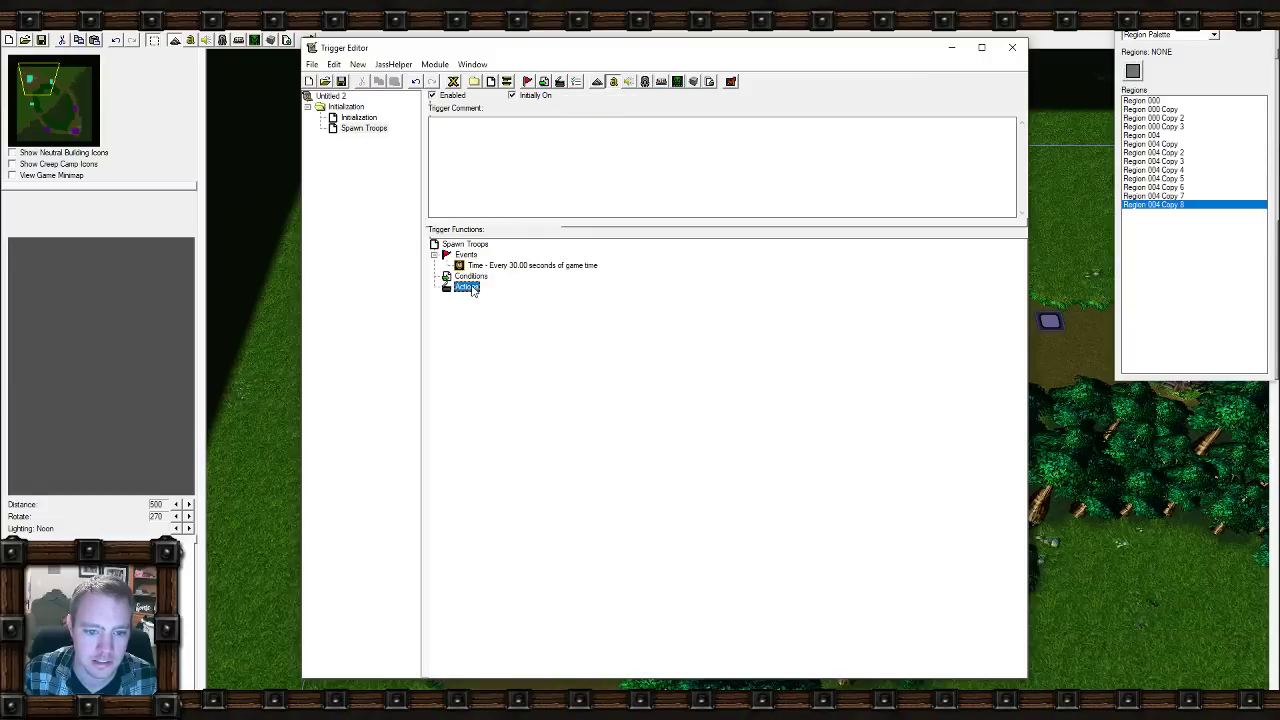
pyautogui.click(559, 83)
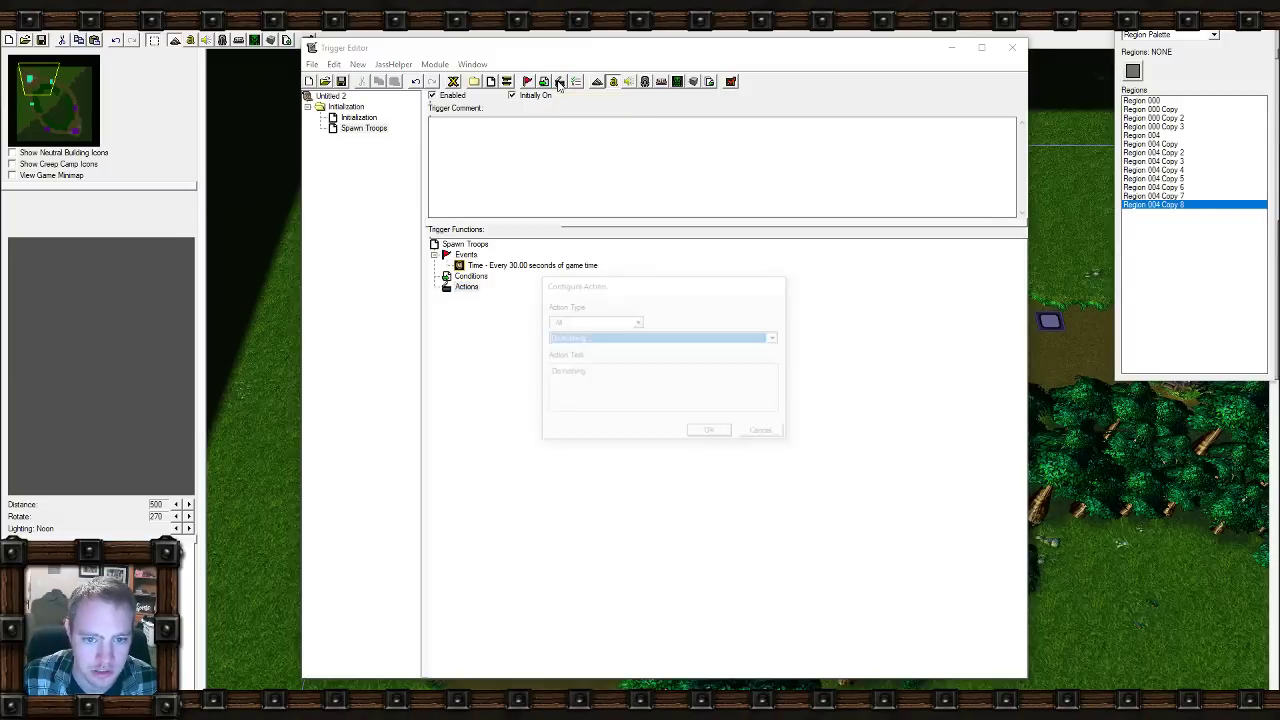
pyautogui.click(595, 322)
pyautogui.click(662, 297)
pyautogui.click(643, 338)
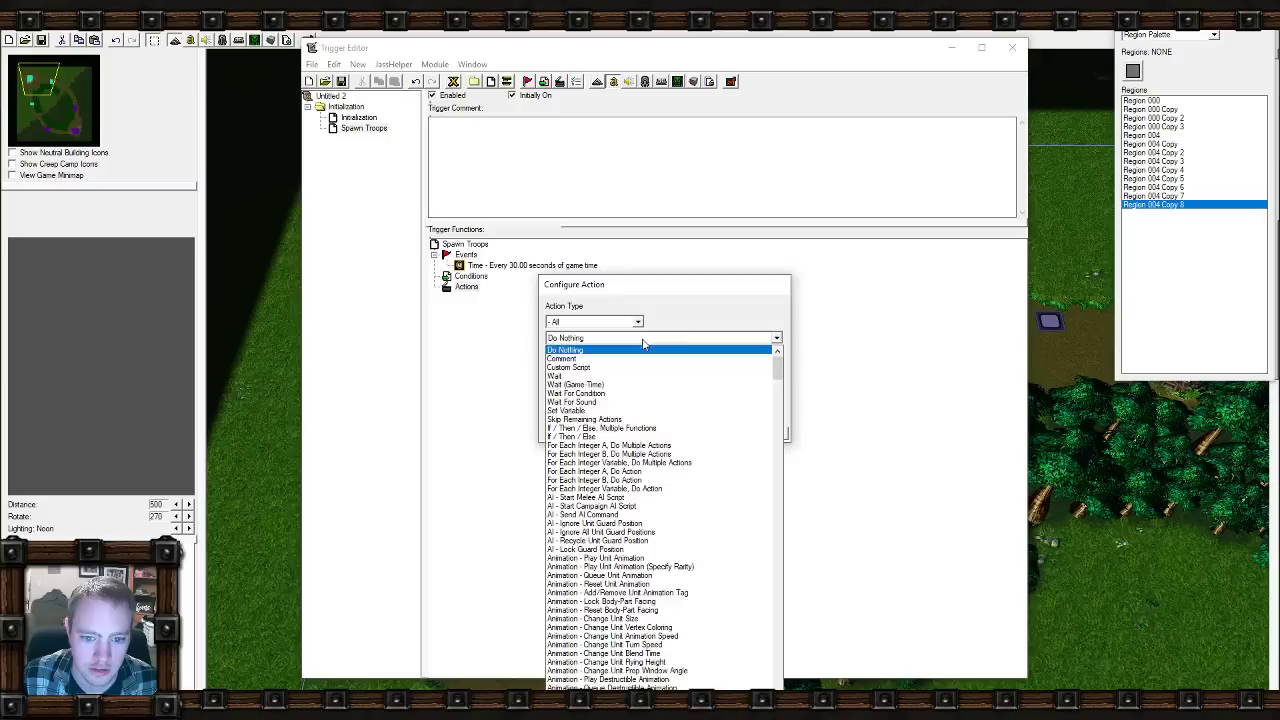
pyautogui.click(633, 350)
pyautogui.click(578, 374)
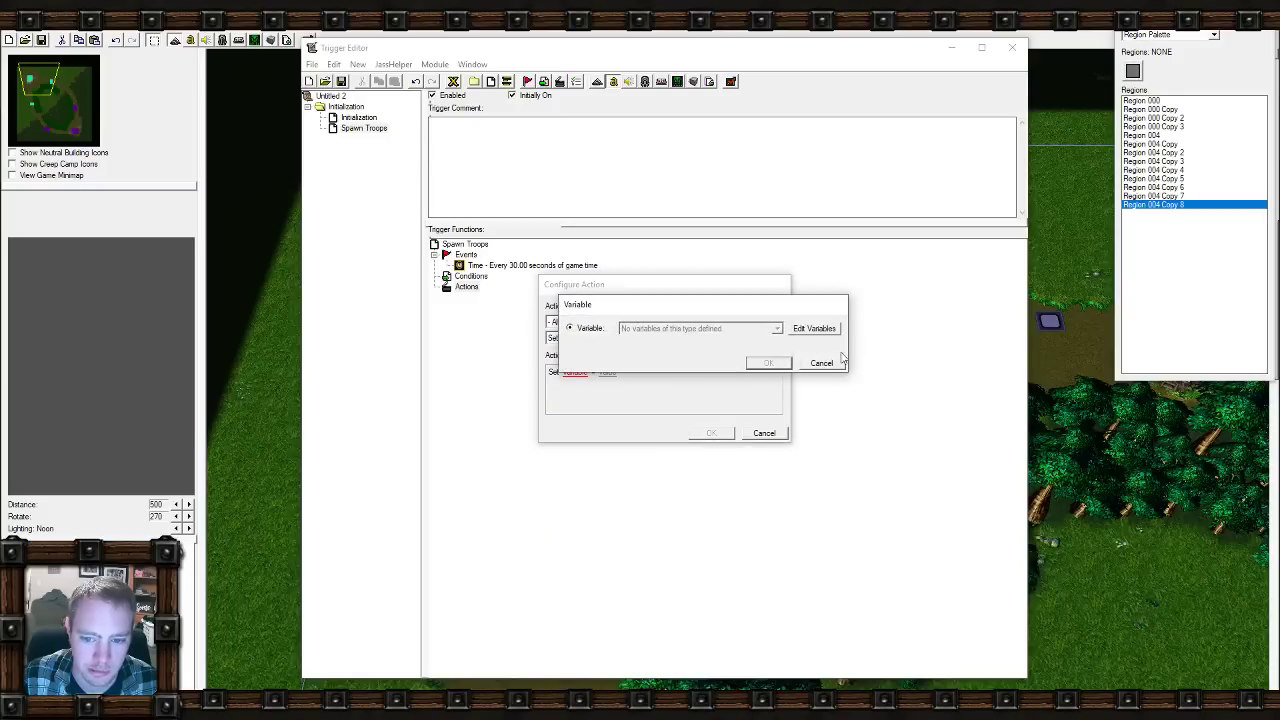
pyautogui.click(826, 333)
pyautogui.click(712, 320)
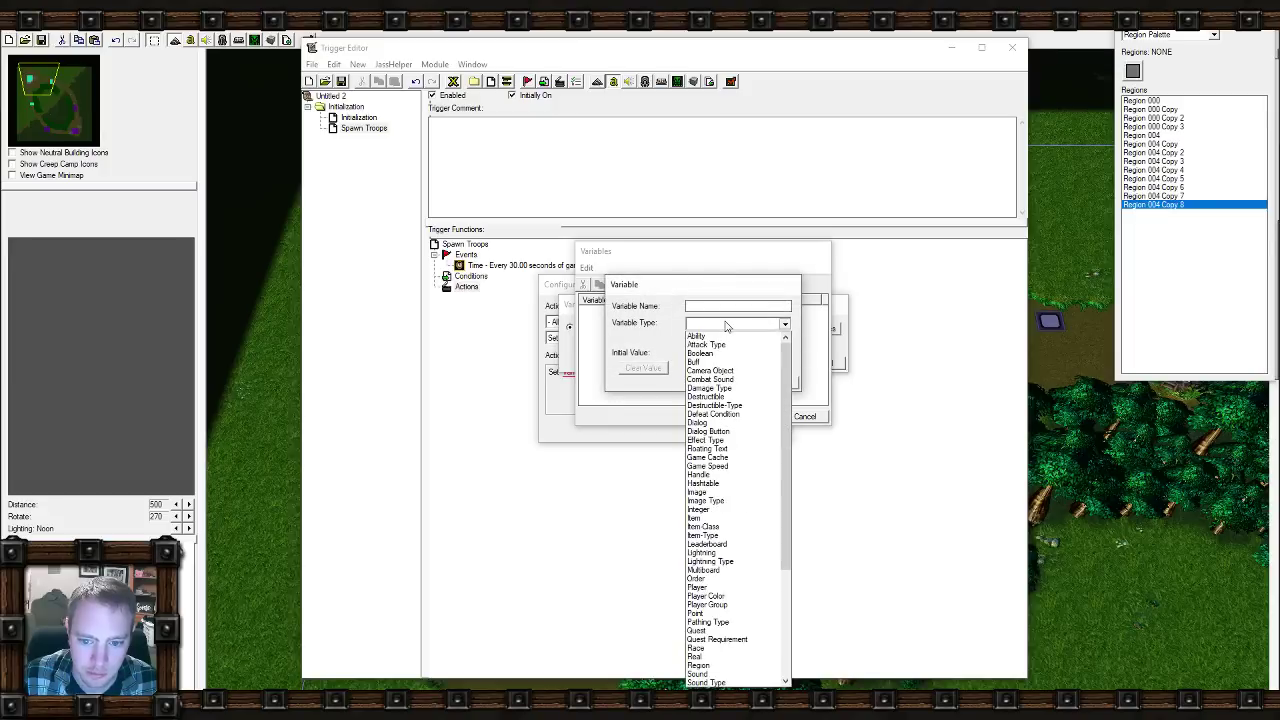
pyautogui.click(724, 352)
pyautogui.click(717, 305)
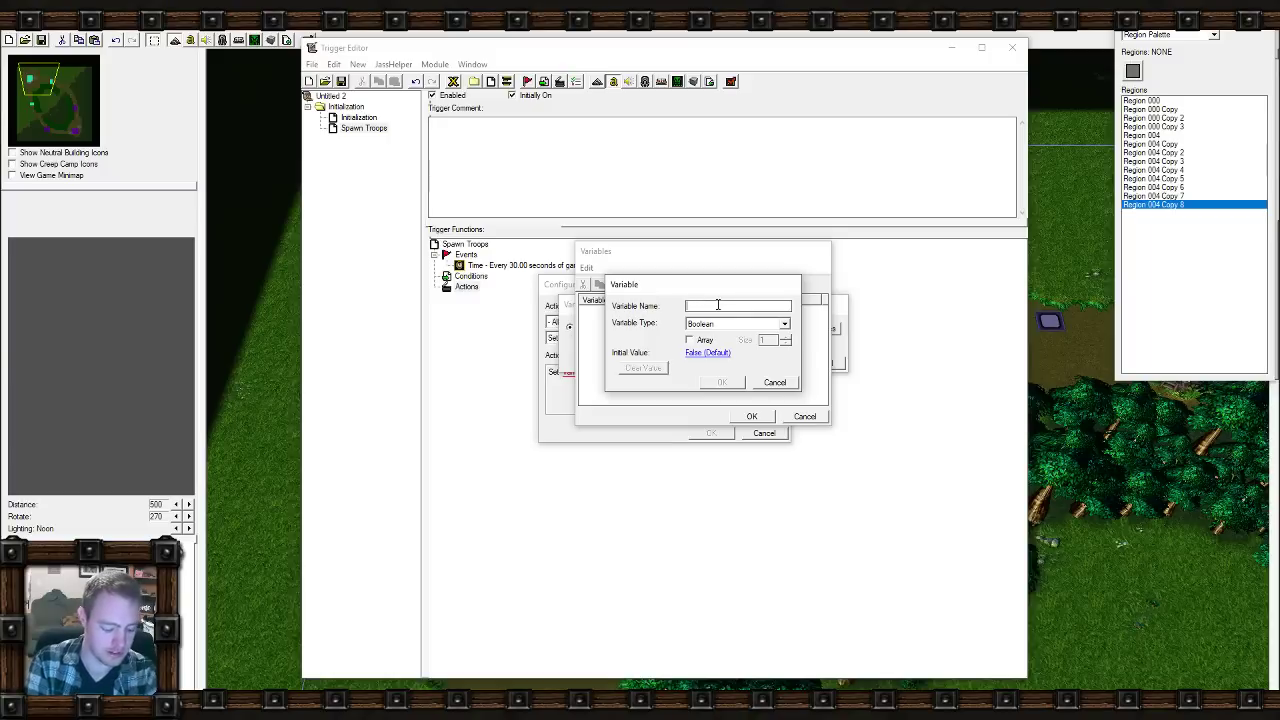
pyautogui.write('NightElves')
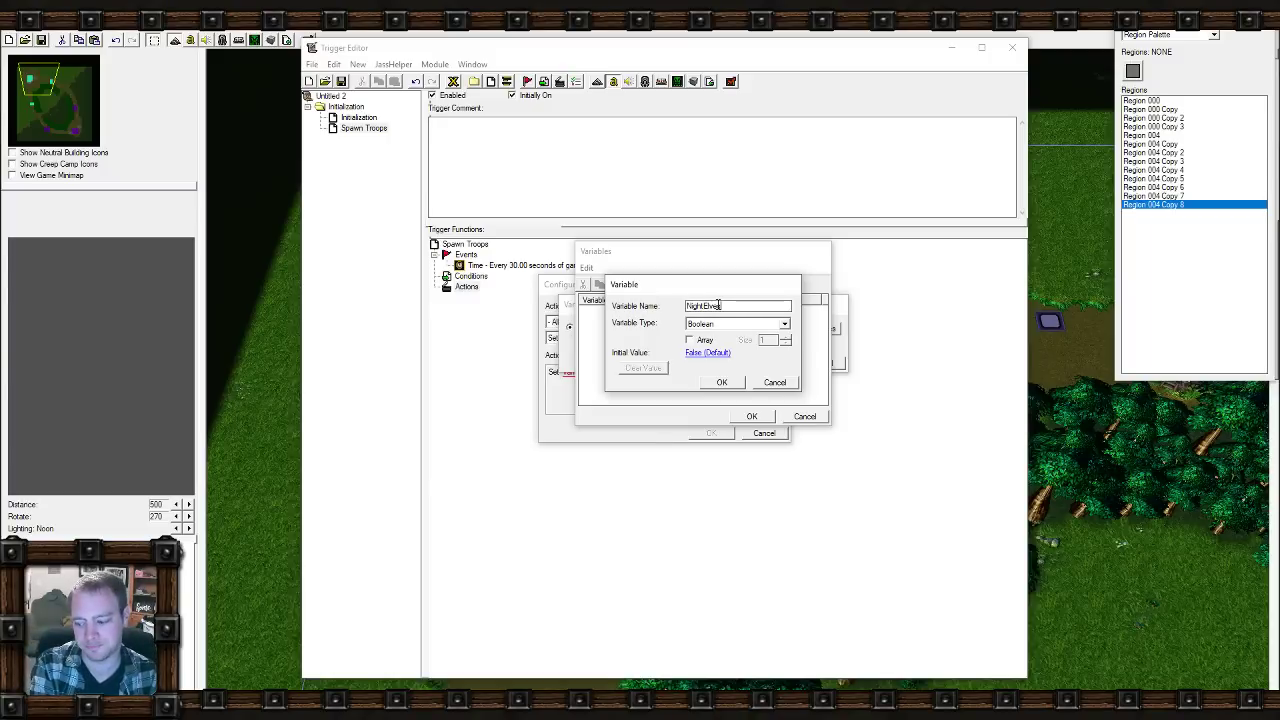
pyautogui.write('Catapults')
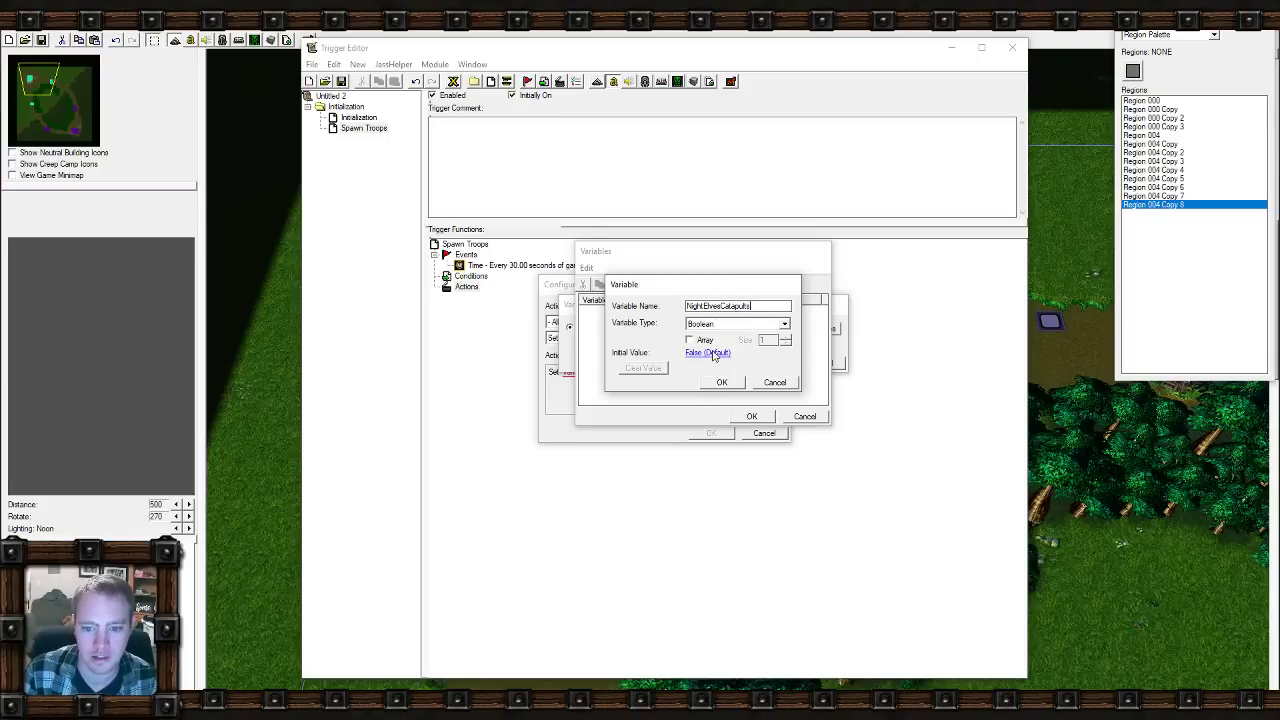
pyautogui.click(709, 385)
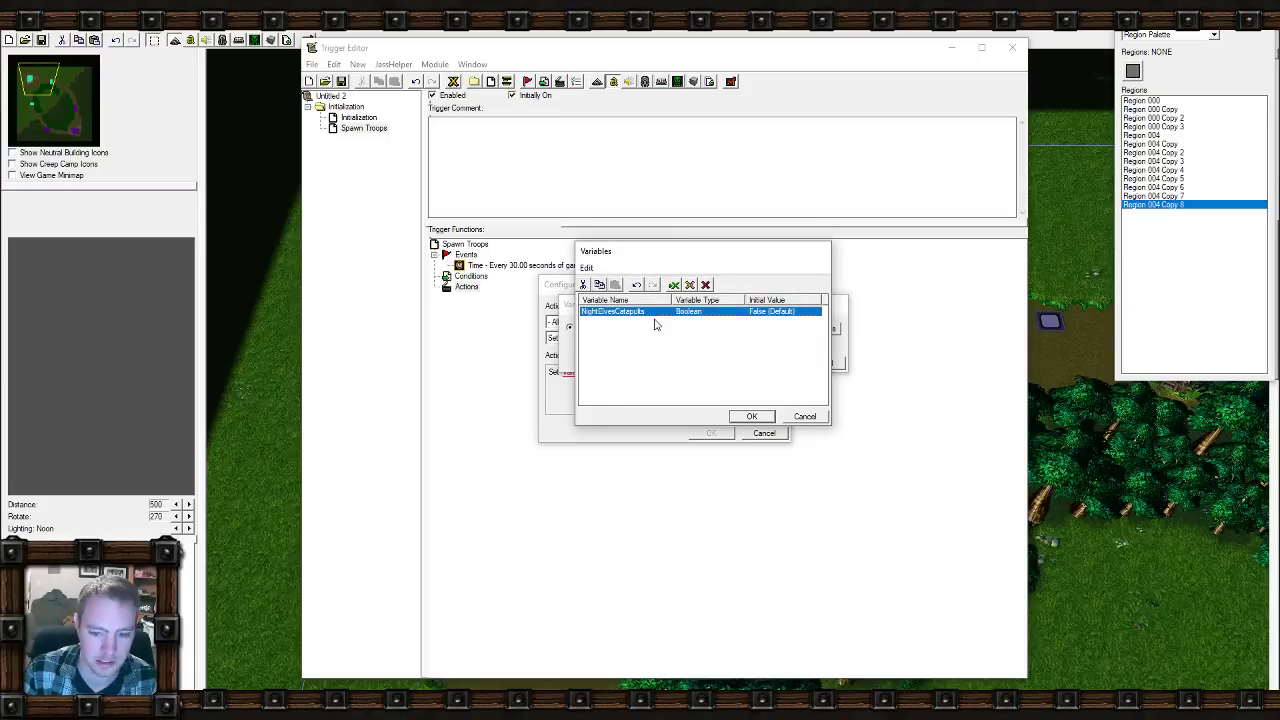
# Duplicate the NightElvesCatapults variable, rename the copy UndeadCatapults and accept the variable list.
pyautogui.hotkey('ctrl', 'c')
pyautogui.hotkey('ctrl', 'v')
pyautogui.doubleClick(638, 321)
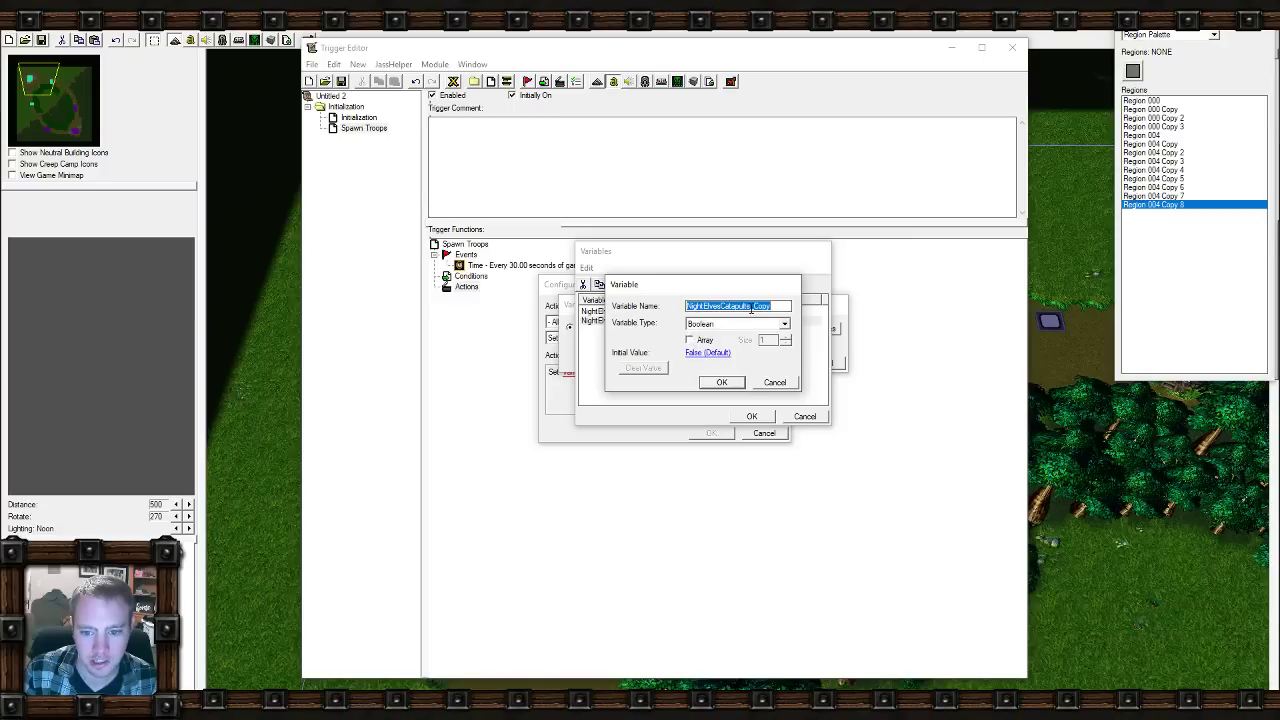
pyautogui.moveTo(720, 306); pyautogui.dragTo(658, 304)
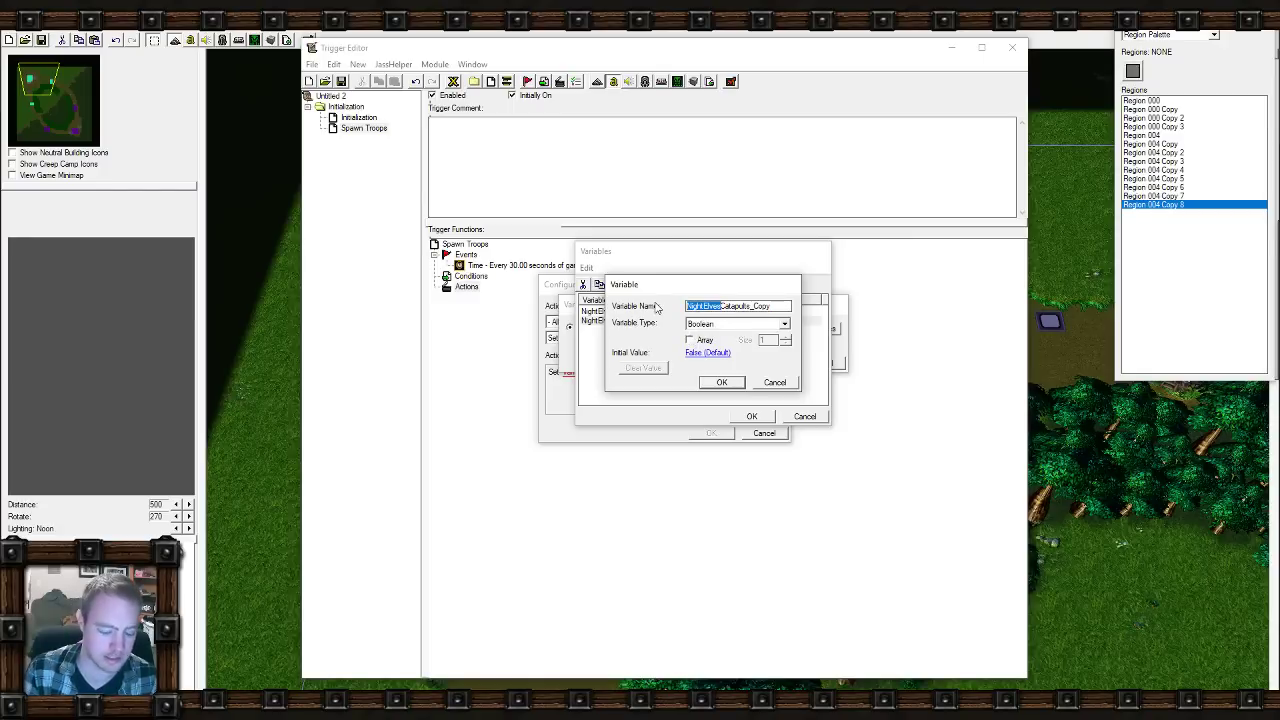
pyautogui.write('Undead')
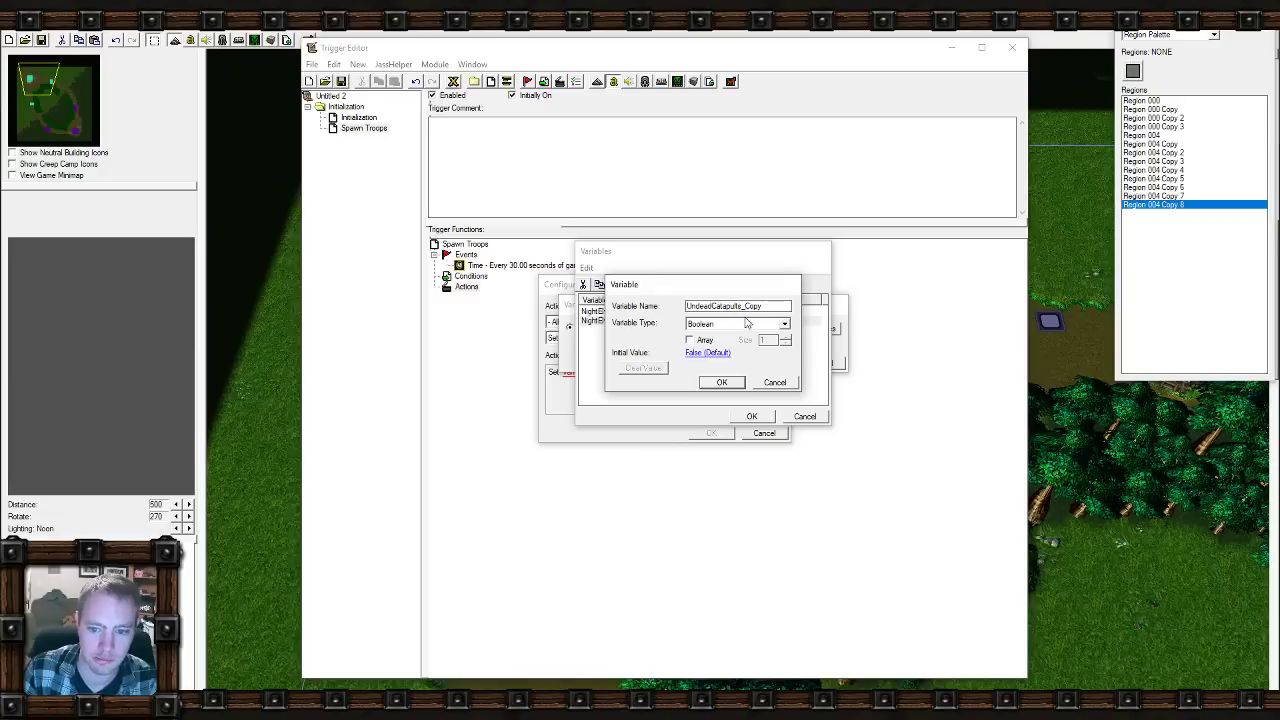
pyautogui.moveTo(744, 309); pyautogui.dragTo(760, 340)
pyautogui.press('Delete')
pyautogui.click(721, 382)
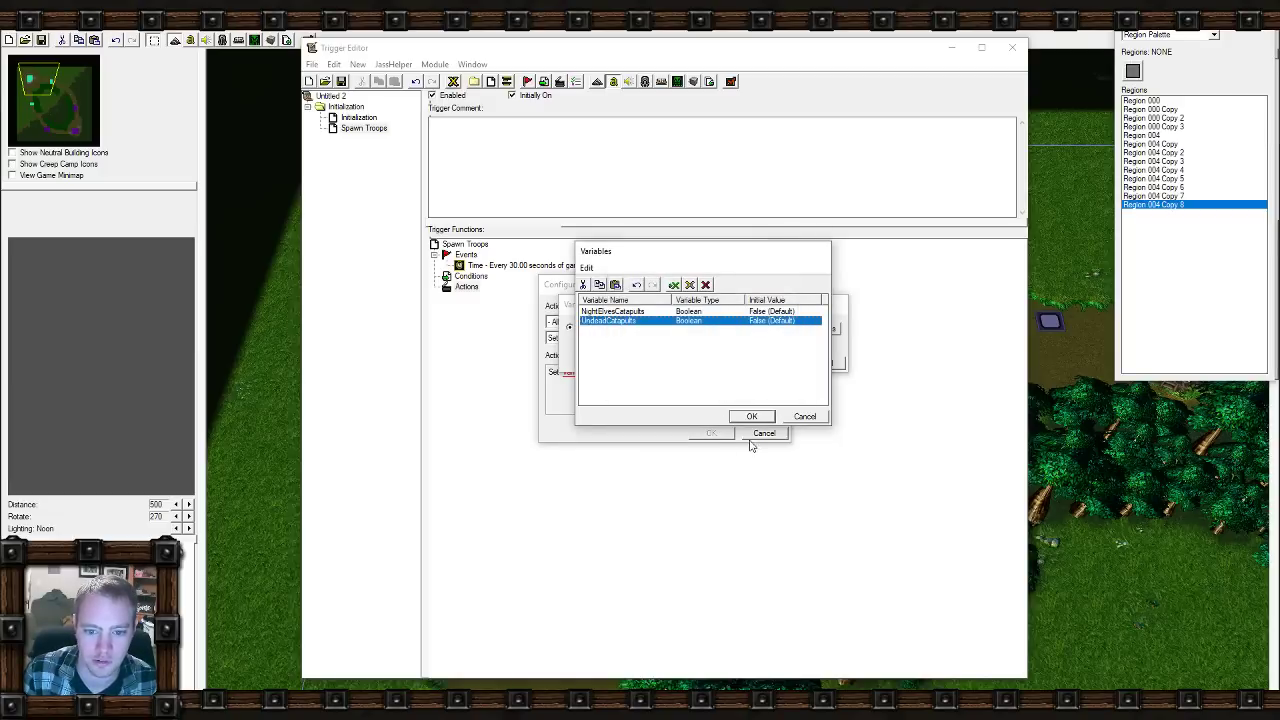
pyautogui.click(753, 417)
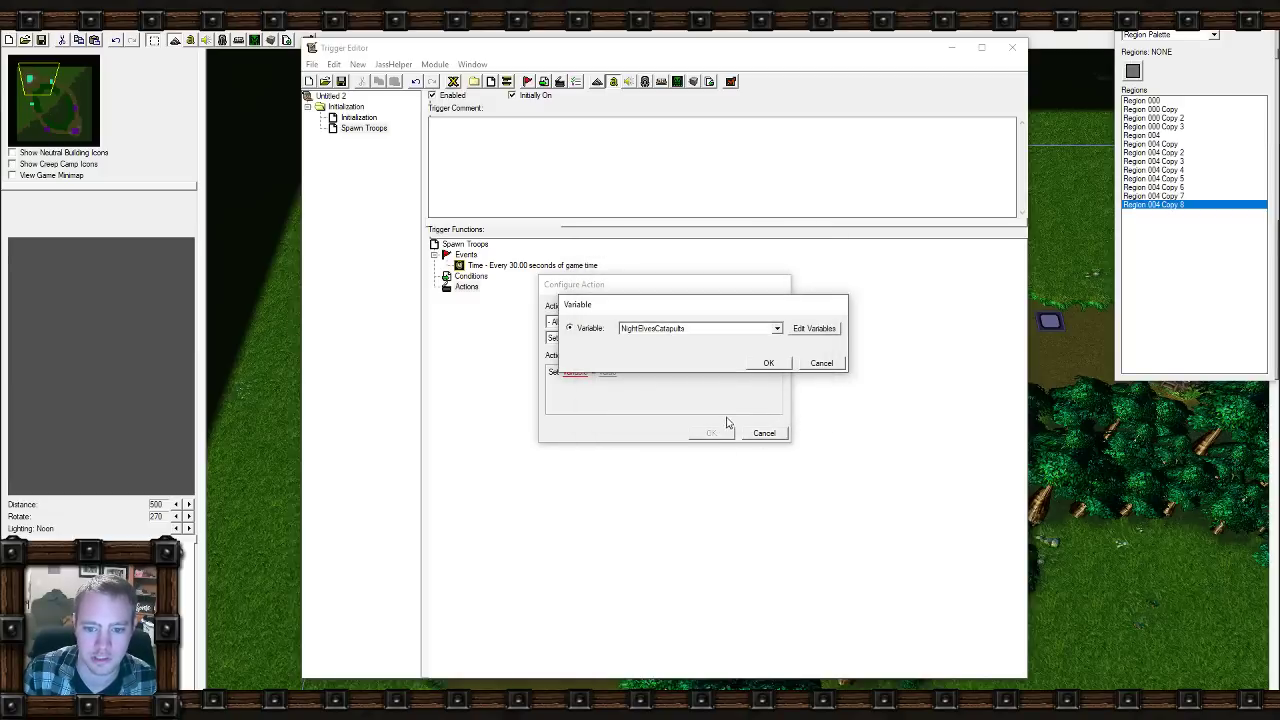
pyautogui.click(760, 362)
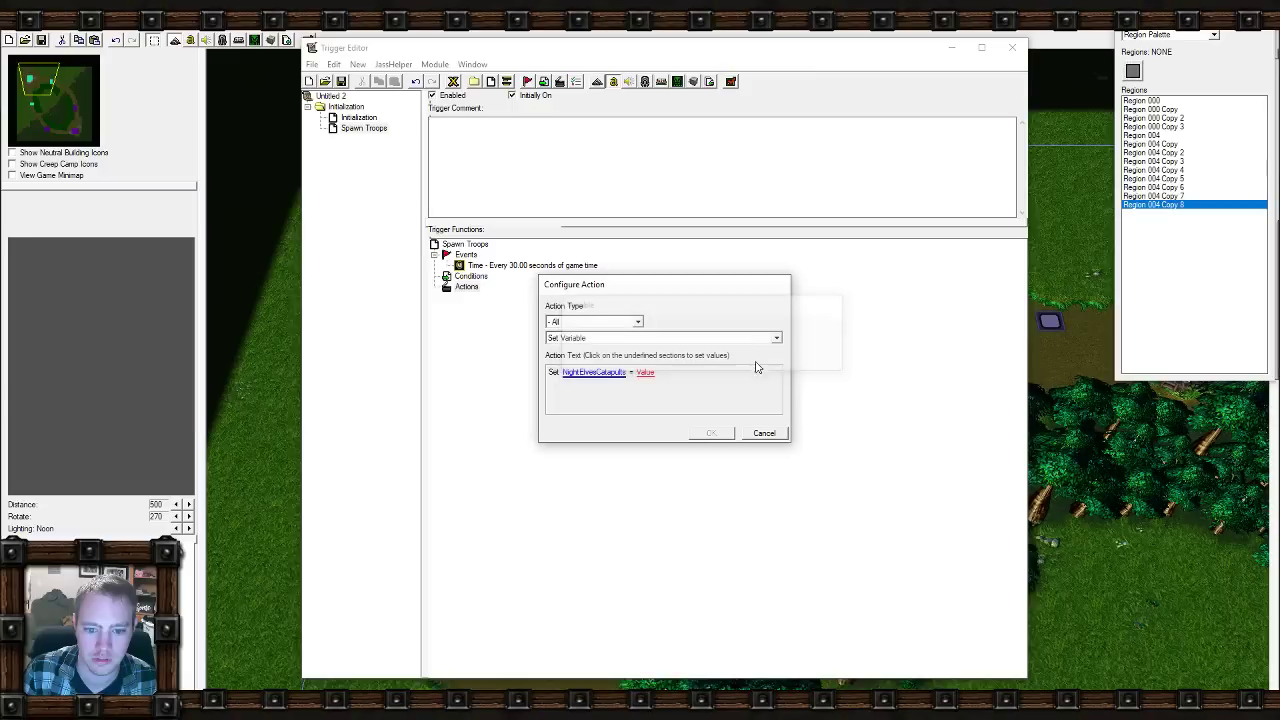
pyautogui.click(645, 374)
pyautogui.click(820, 460)
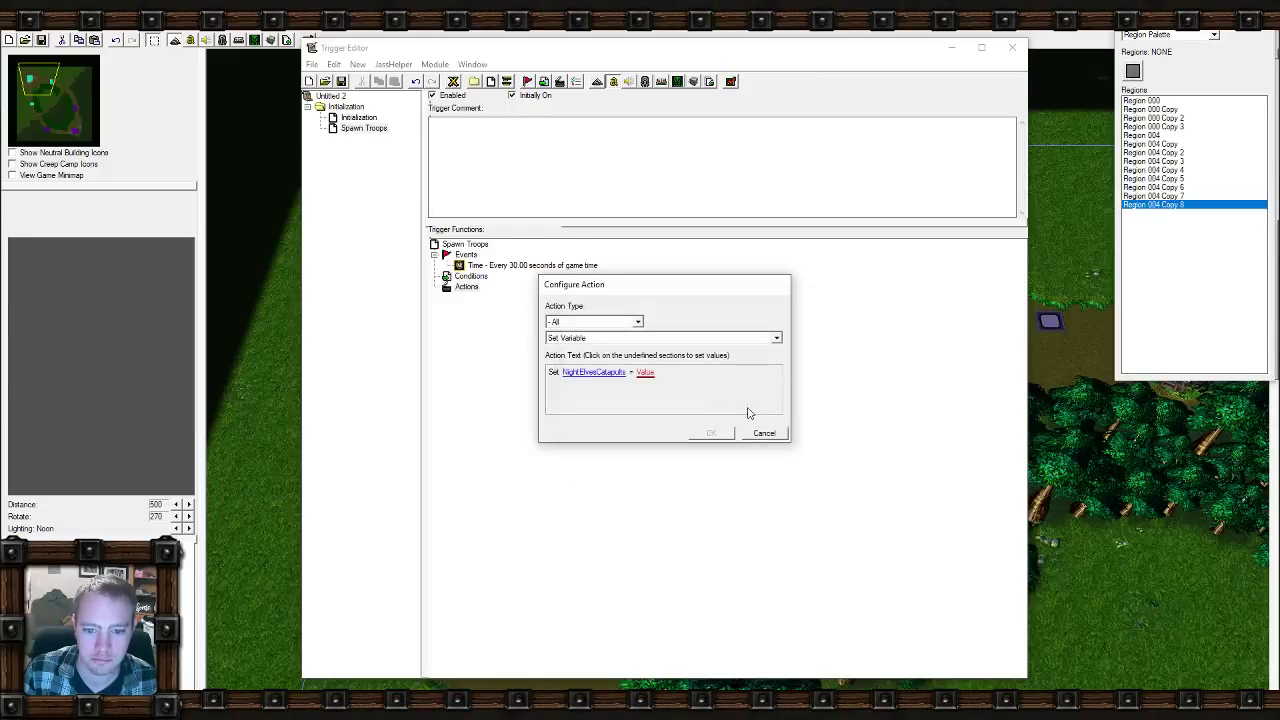
pyautogui.click(763, 431)
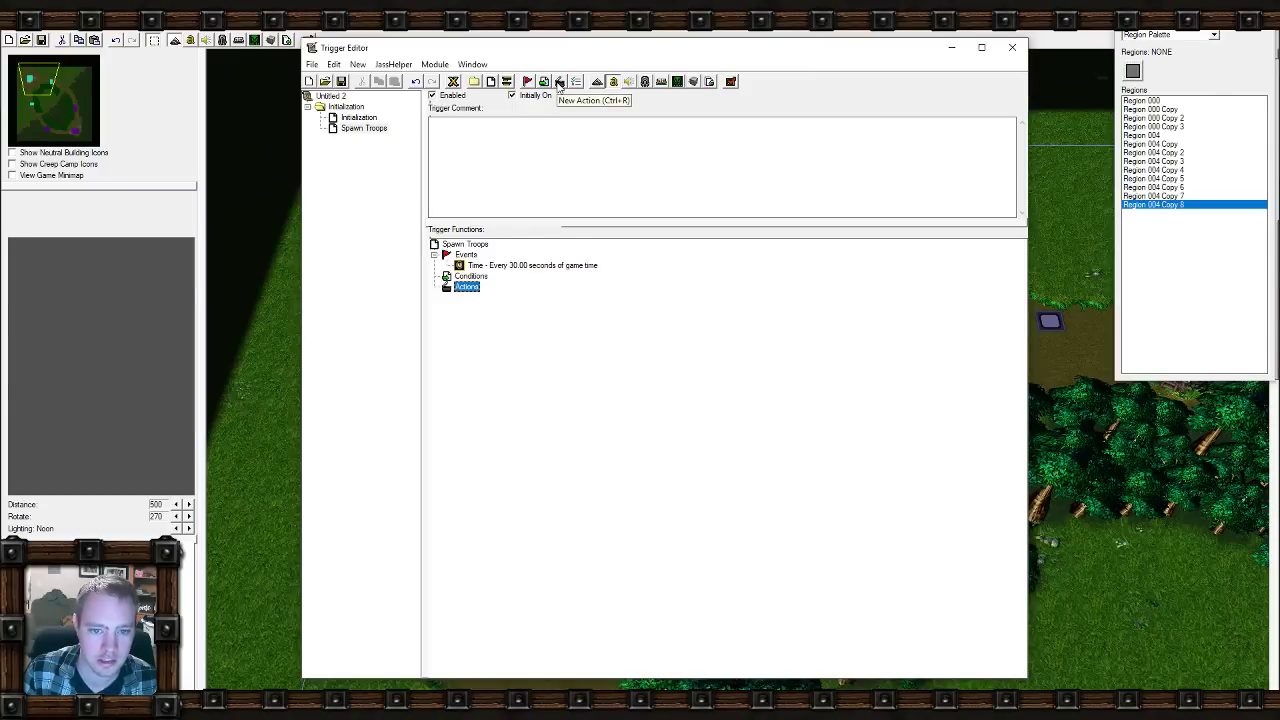
# Start an If / Then / Else action in Spawn Troops with the Boolean condition NightElvesCatapults Equal to True.
pyautogui.click(559, 82)
pyautogui.press('i')
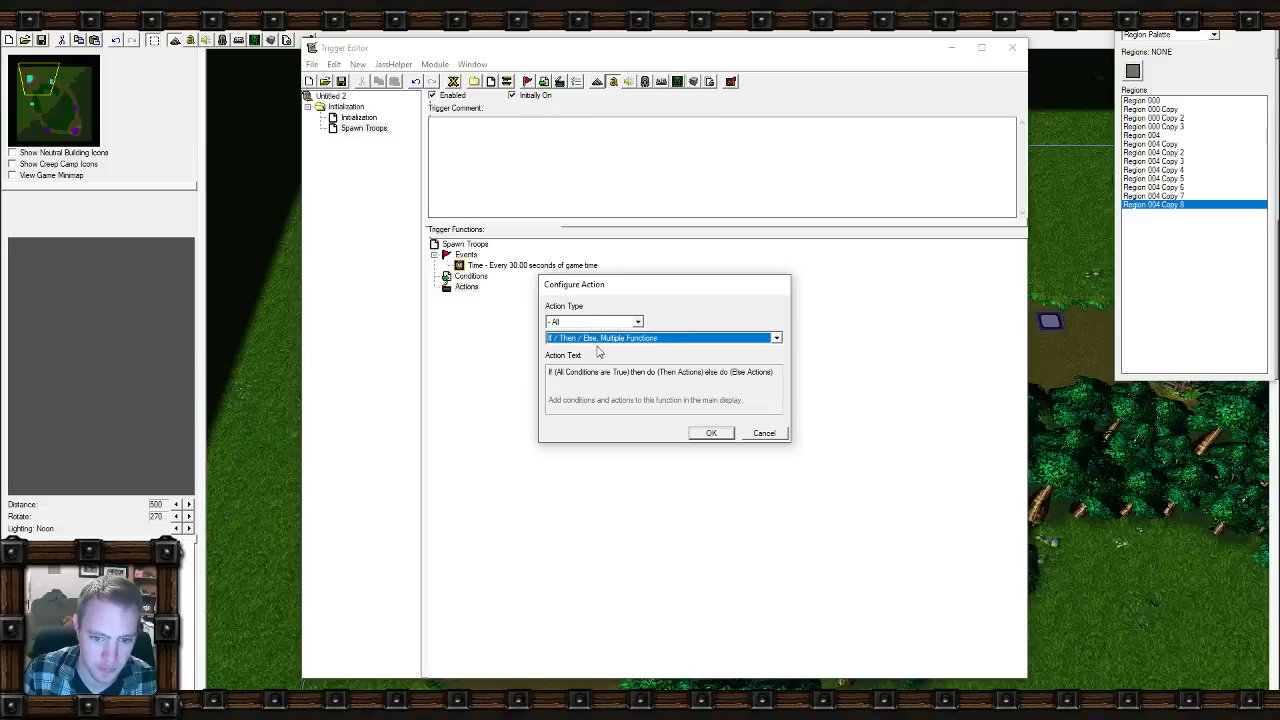
pyautogui.press('i')
pyautogui.click(570, 372)
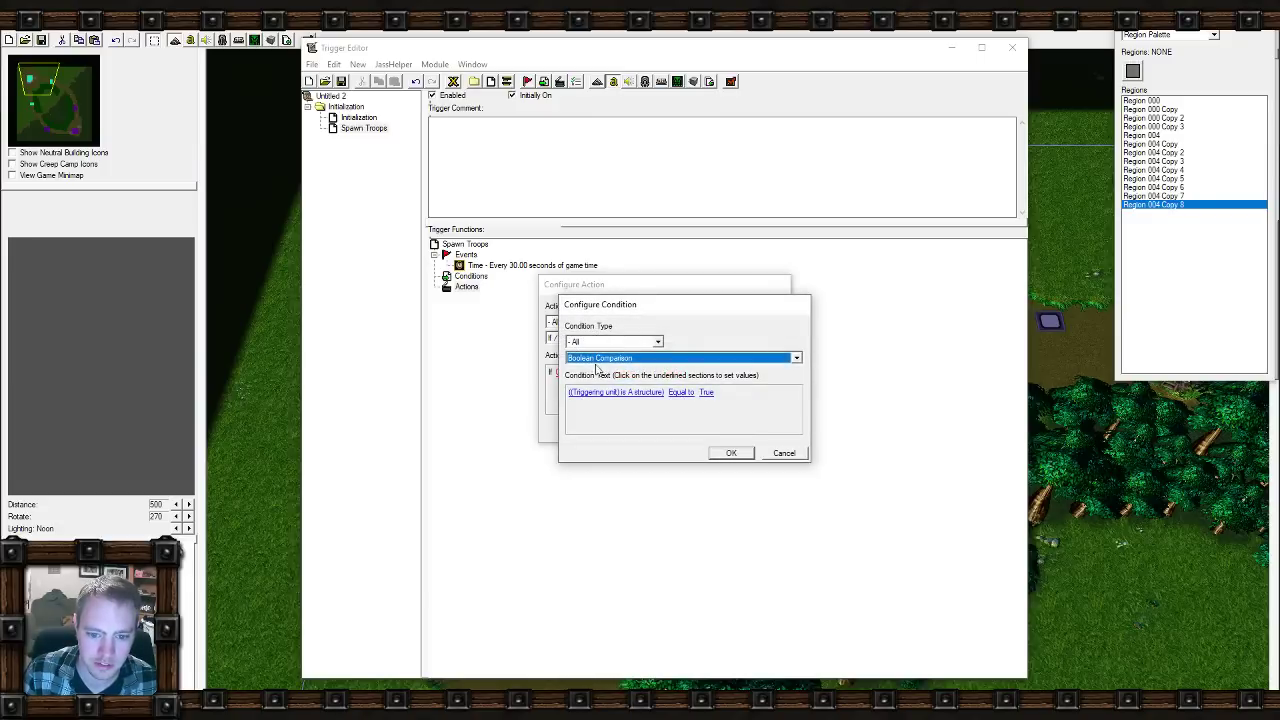
pyautogui.click(613, 392)
pyautogui.click(600, 340)
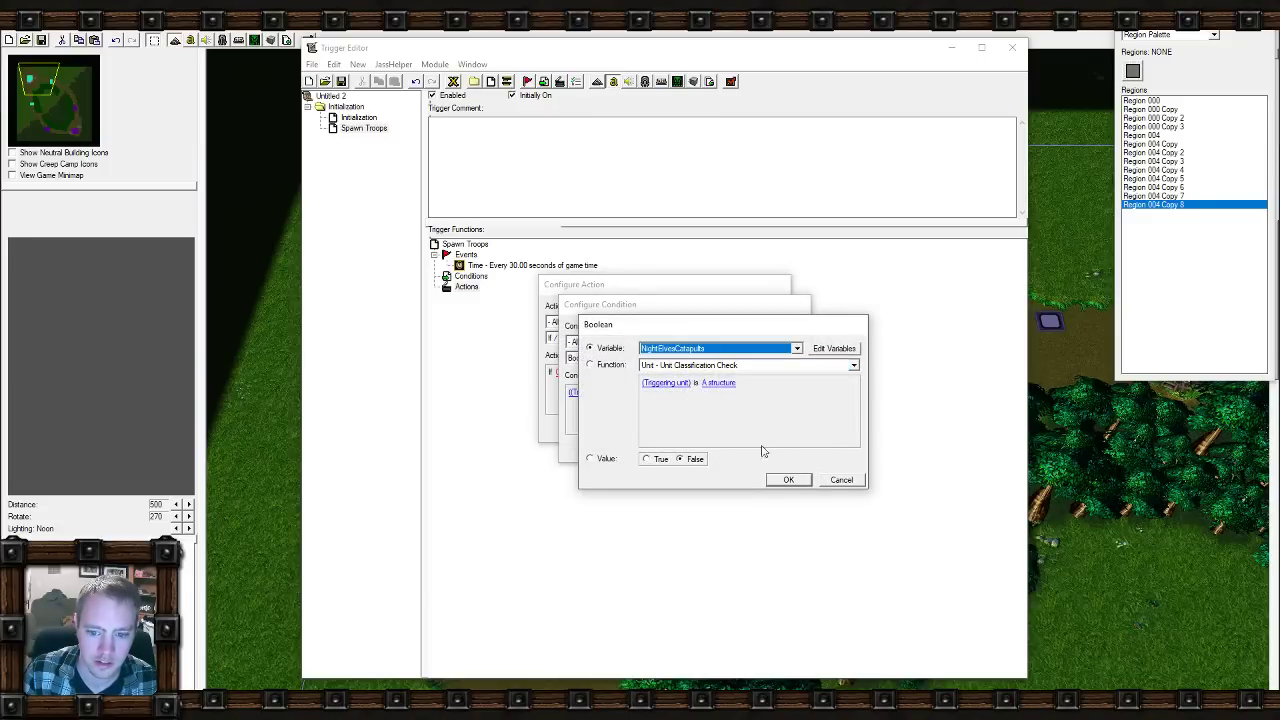
pyautogui.click(777, 477)
pyautogui.click(733, 453)
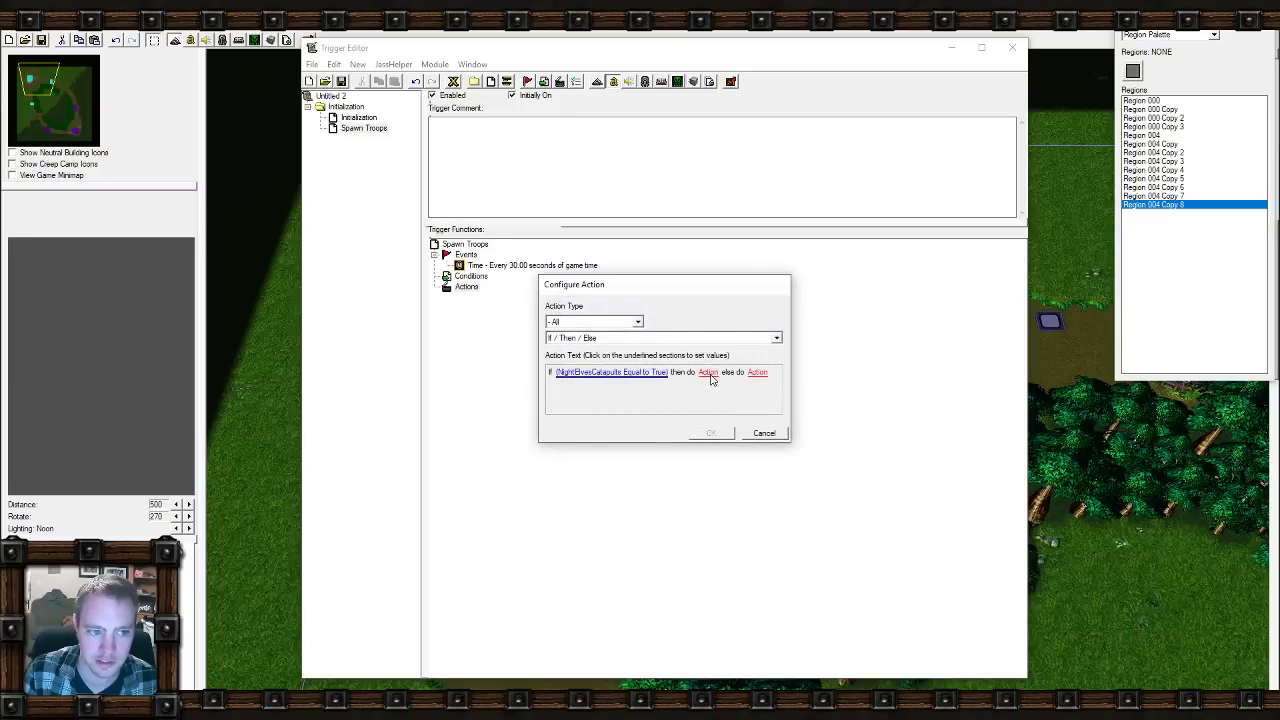
# From the condition's variable list, duplicate the NightElvesCatapults variable and rename the original NightElvesCatapults1.
pyautogui.click(625, 372)
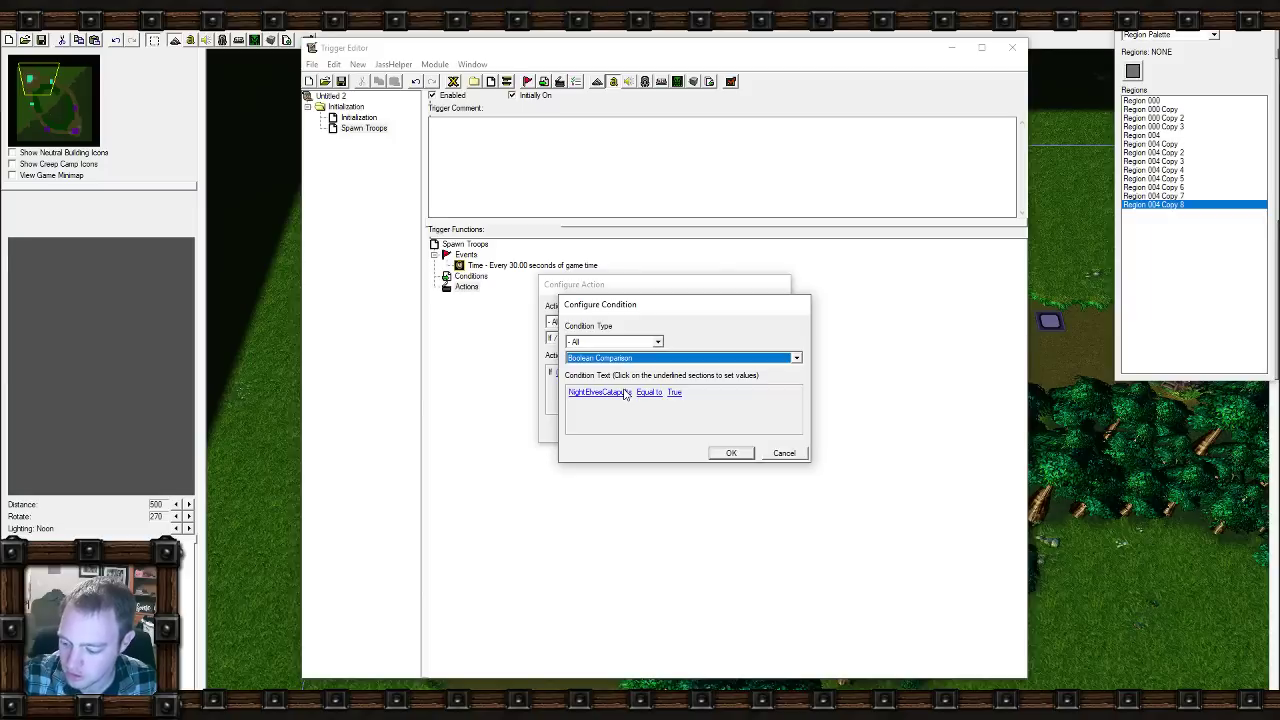
pyautogui.click(622, 394)
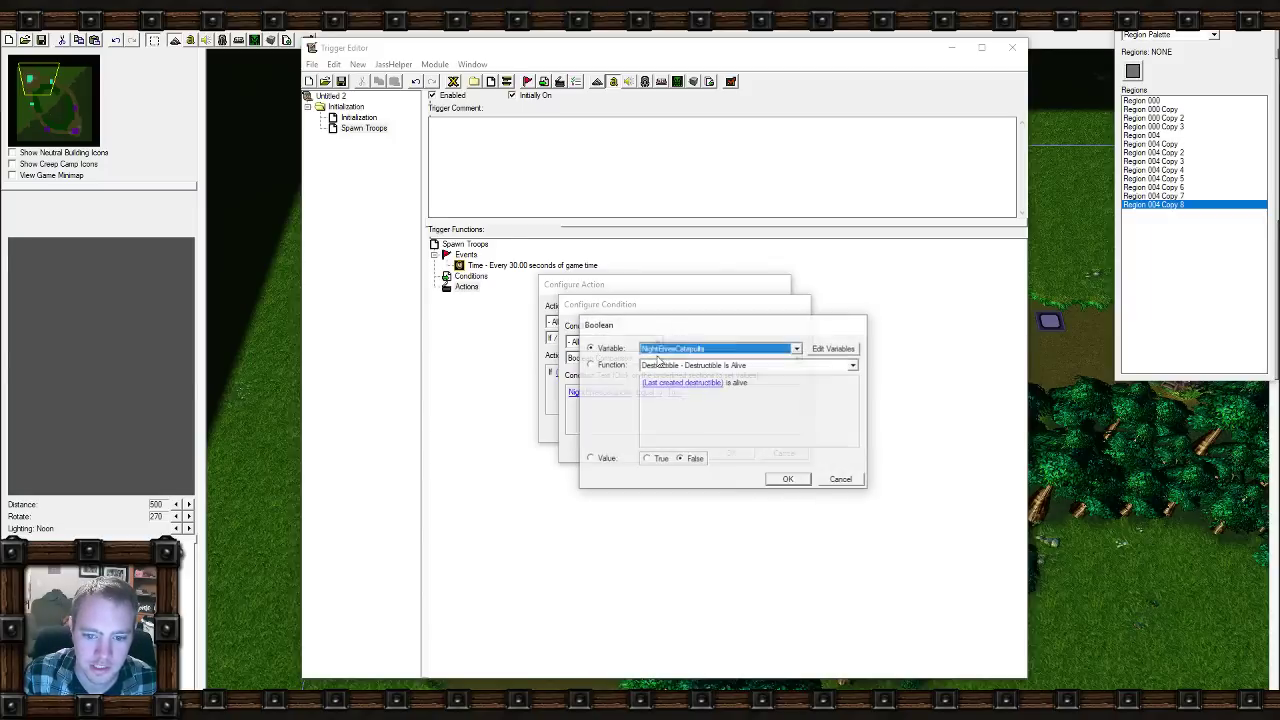
pyautogui.click(830, 352)
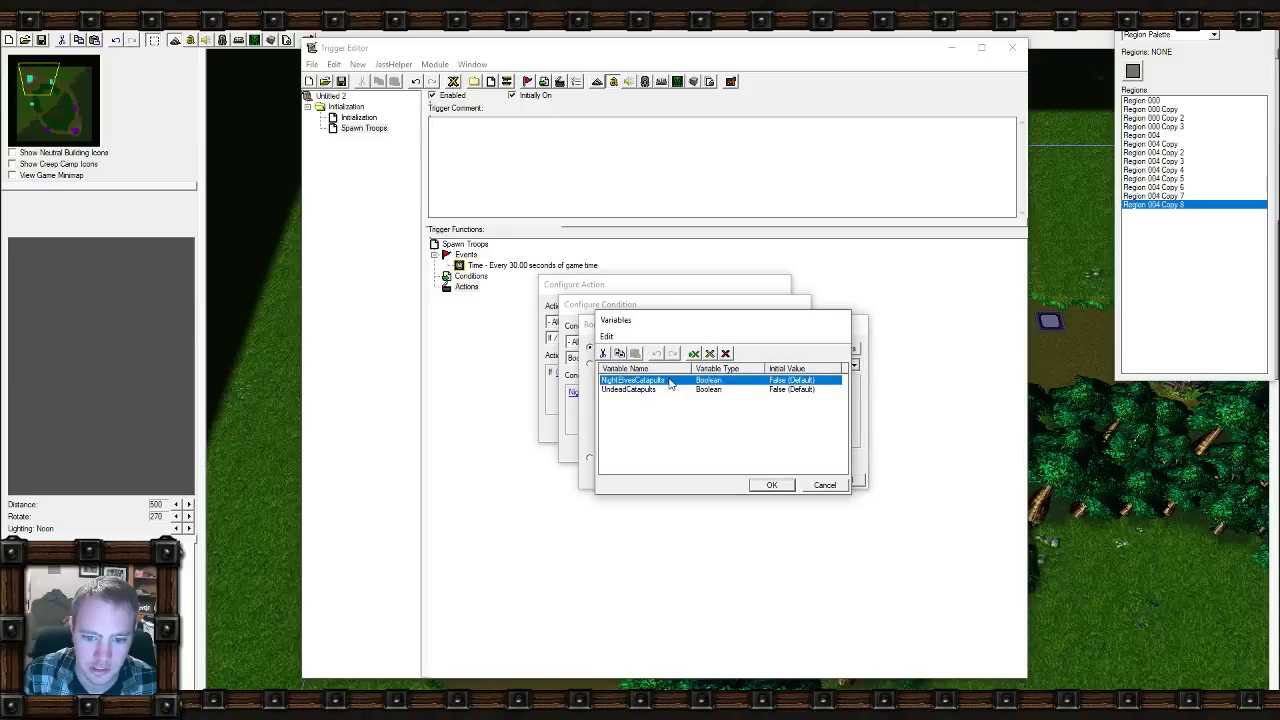
pyautogui.hotkey('ctrl', 'c')
pyautogui.hotkey('ctrl', 'v')
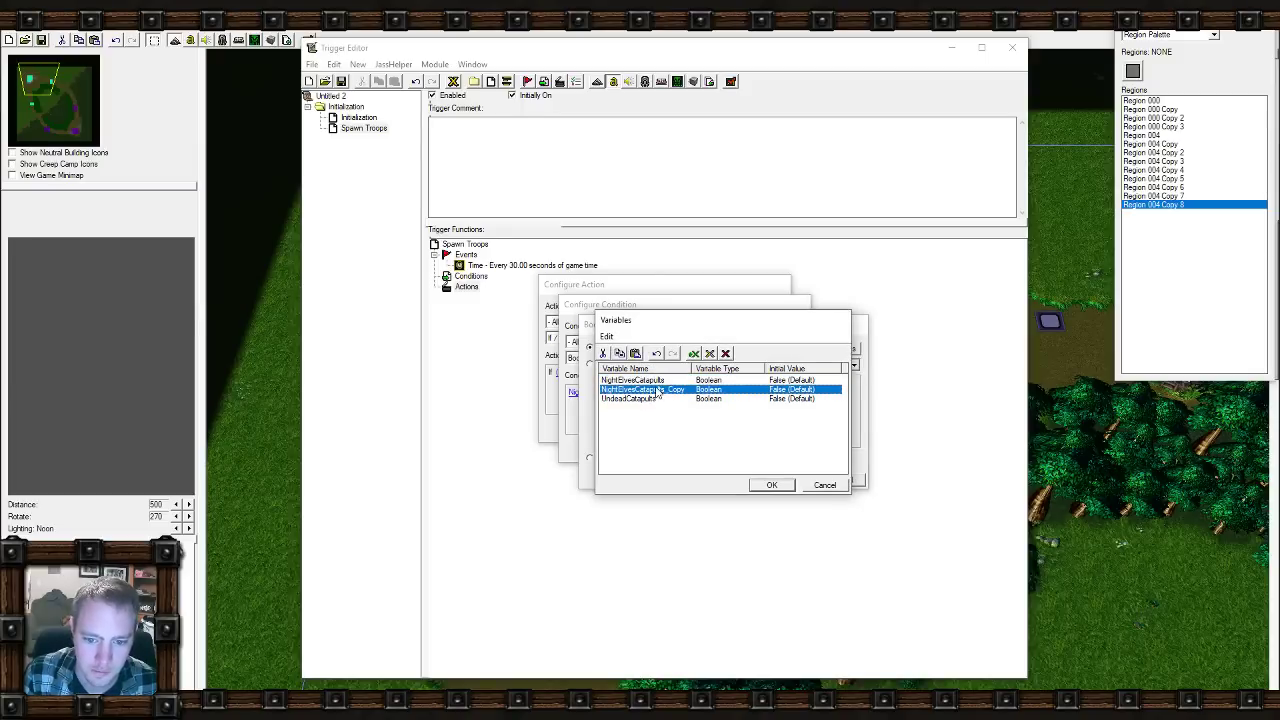
pyautogui.doubleClick(657, 393)
pyautogui.press('End')
pyautogui.press('BackSpace')
pyautogui.press('BackSpace')
pyautogui.press('BackSpace')
pyautogui.press('BackSpace')
pyautogui.press('BackSpace')
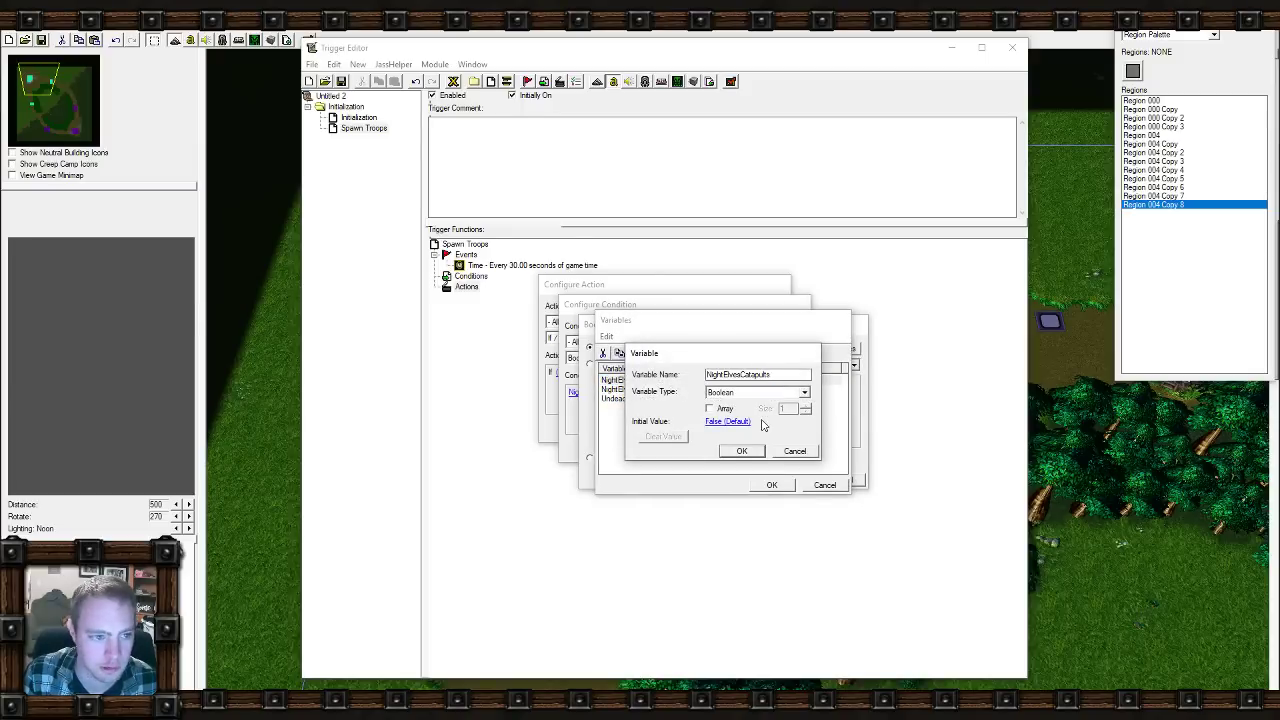
pyautogui.write('1')
pyautogui.click(755, 451)
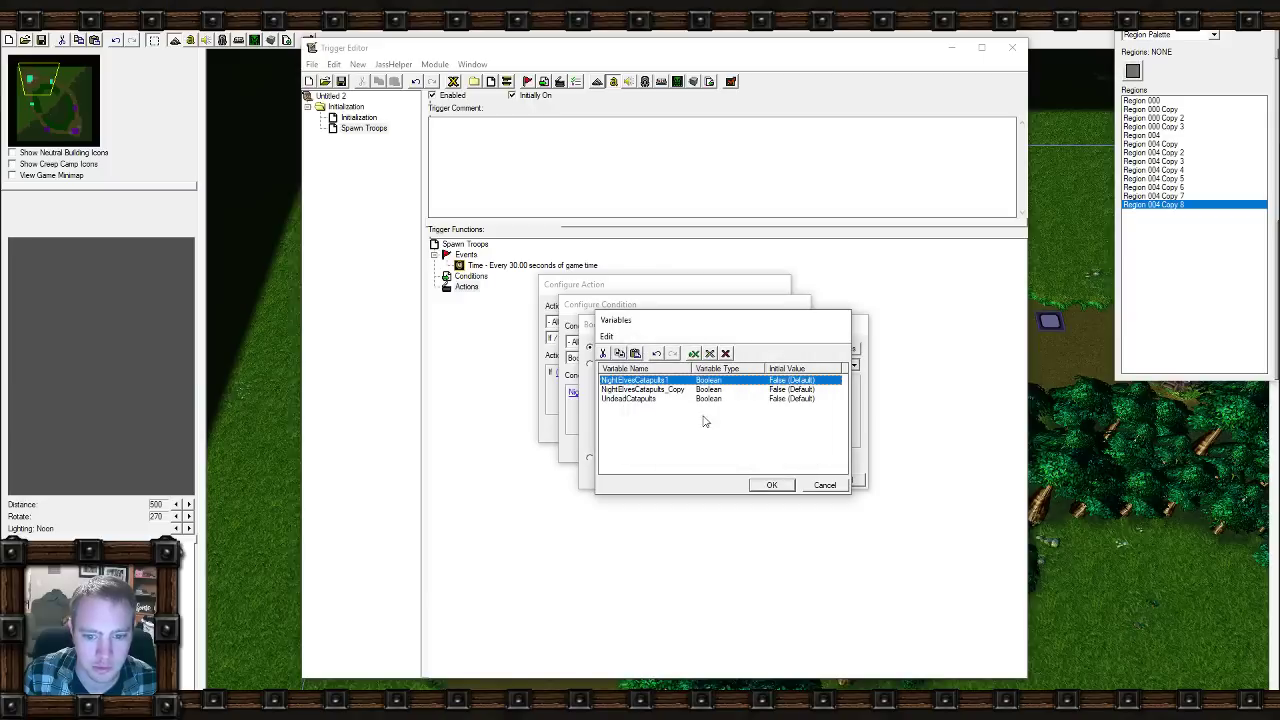
# Rename the copied Night Elves catapult variable NightElvesCatapults2.
pyautogui.doubleClick(668, 393)
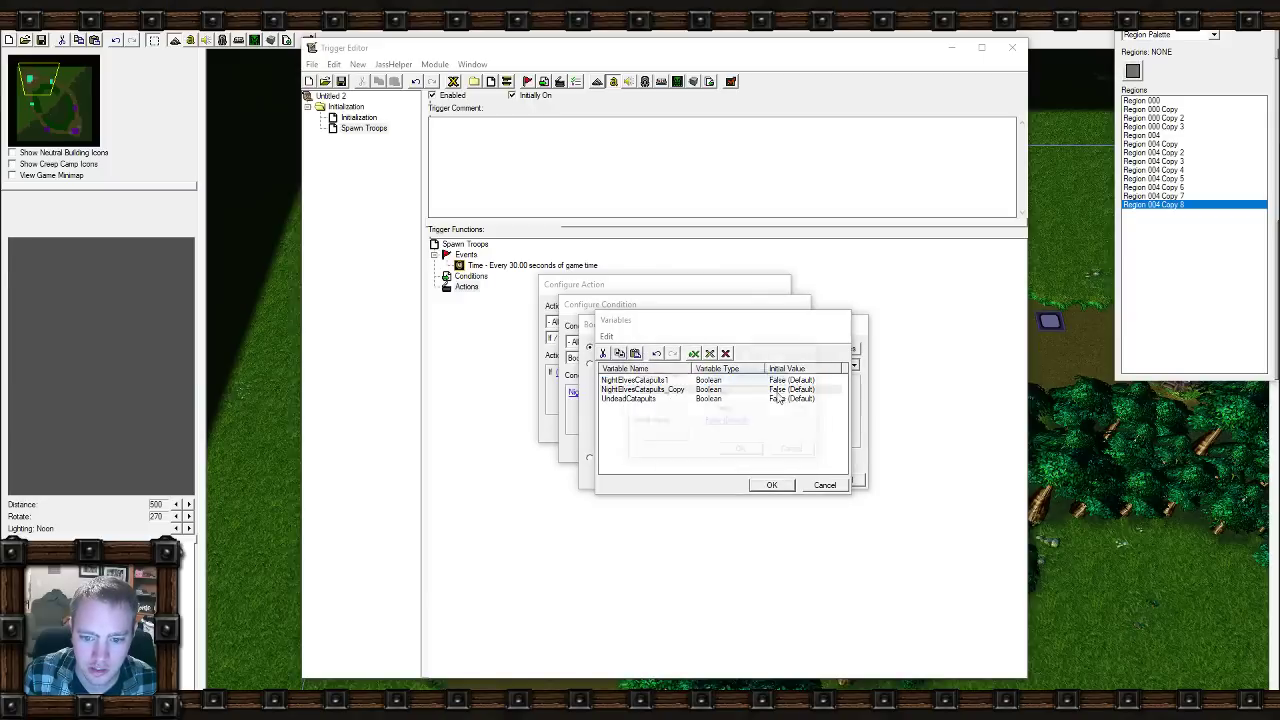
pyautogui.press('End')
pyautogui.press('BackSpace')
pyautogui.press('BackSpace')
pyautogui.press('BackSpace')
pyautogui.press('BackSpace')
pyautogui.press('BackSpace')
pyautogui.write('2')
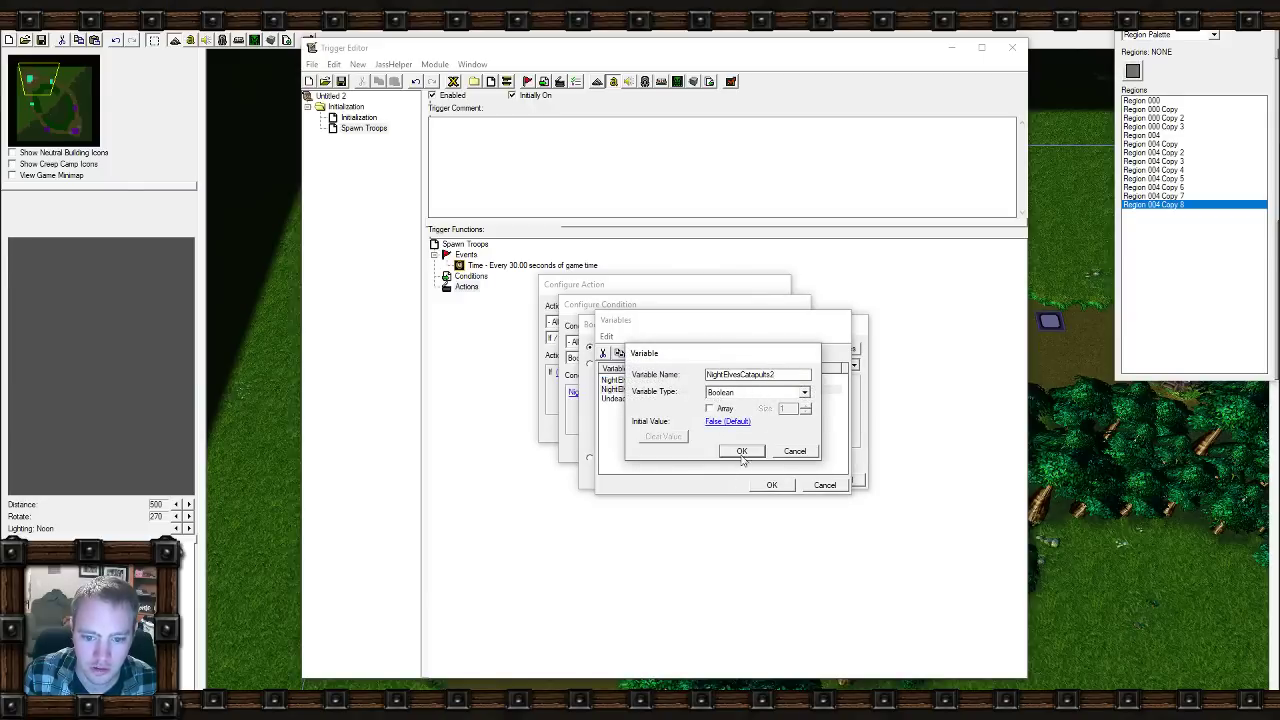
pyautogui.click(742, 454)
# Duplicate the UndeadCatapults variable and rename the original UndeadCatapults1.
pyautogui.click(622, 399)
pyautogui.hotkey('ctrl', 'c')
pyautogui.hotkey('ctrl', 'v')
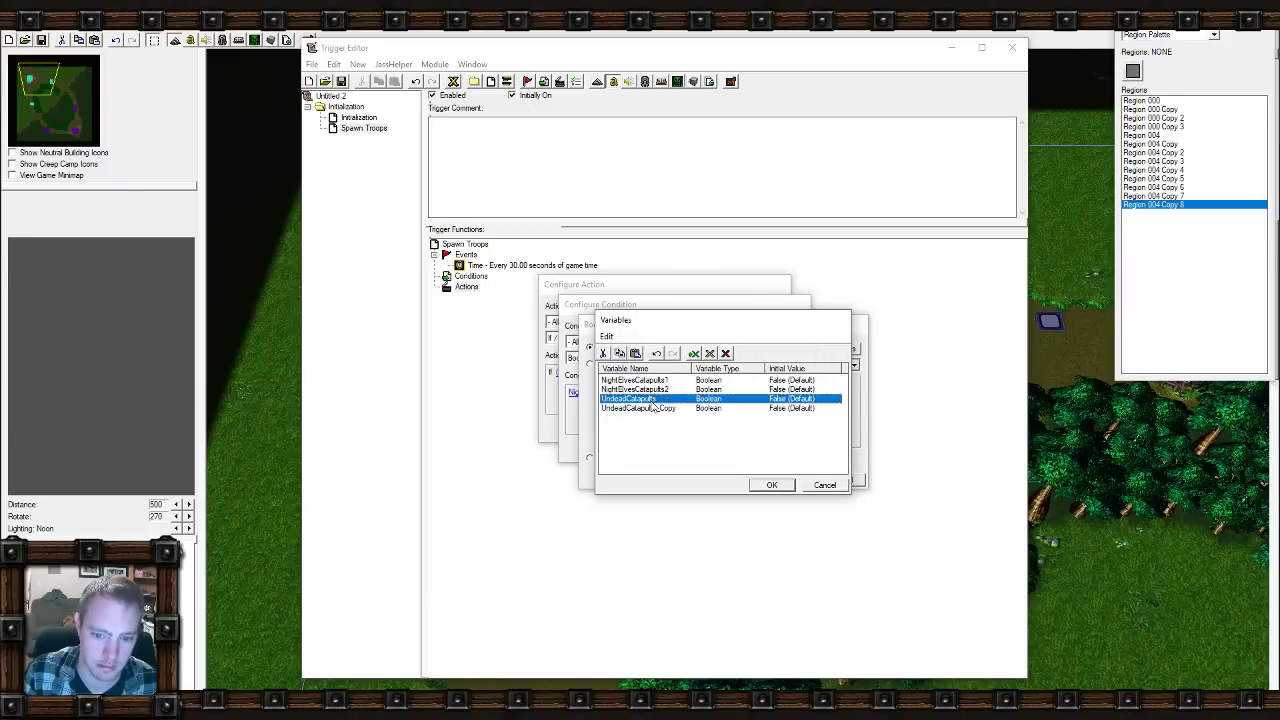
pyautogui.doubleClick(650, 399)
pyautogui.press('End')
pyautogui.write('1')
pyautogui.press('Return')
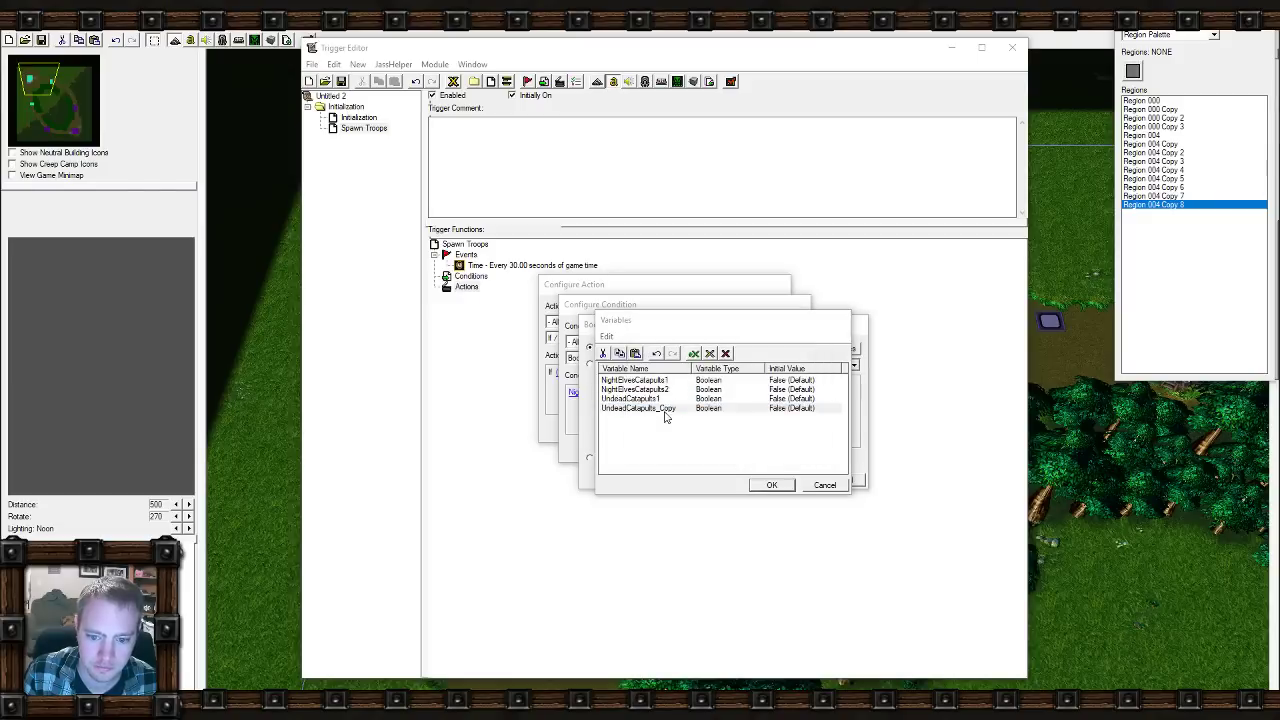
# Rename the copied Undead variable UndeadCatapults2, accept the variable list and use NightElvesCatapults1 in the Boolean condition.
pyautogui.doubleClick(666, 409)
pyautogui.press('End')
pyautogui.press('BackSpace')
pyautogui.press('BackSpace')
pyautogui.press('BackSpace')
pyautogui.press('BackSpace')
pyautogui.press('BackSpace')
pyautogui.write('2')
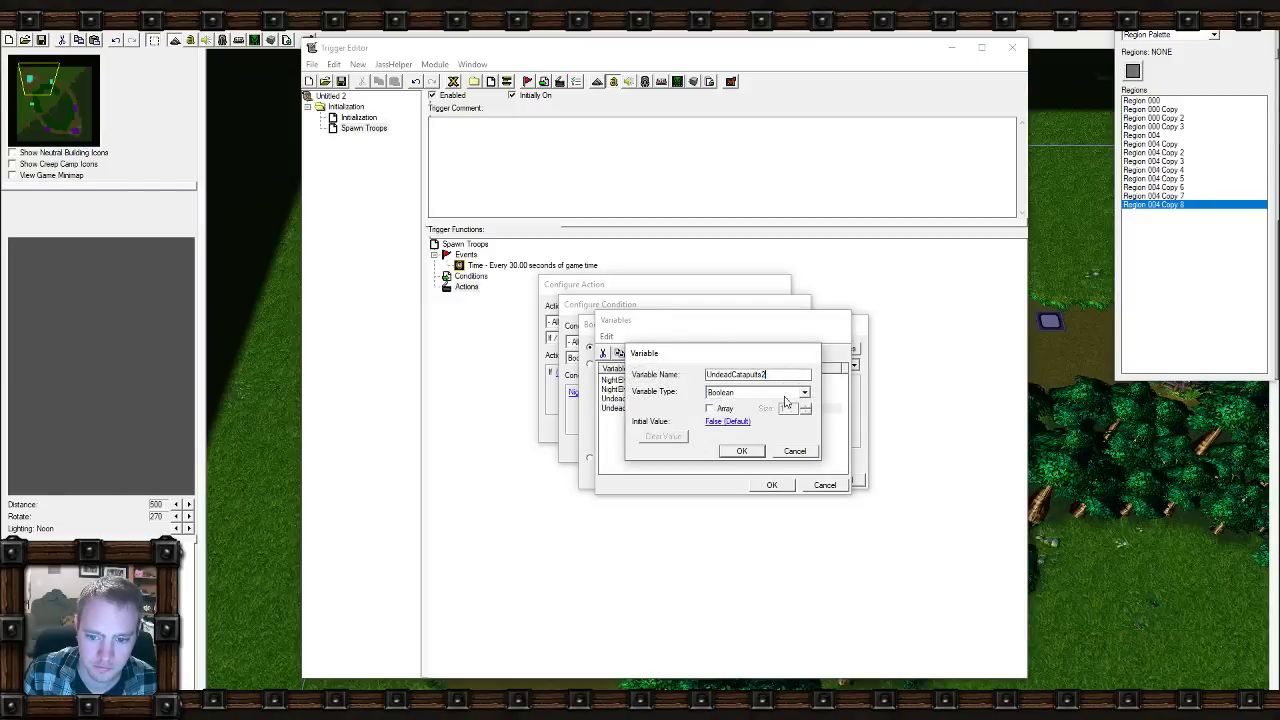
pyautogui.click(743, 452)
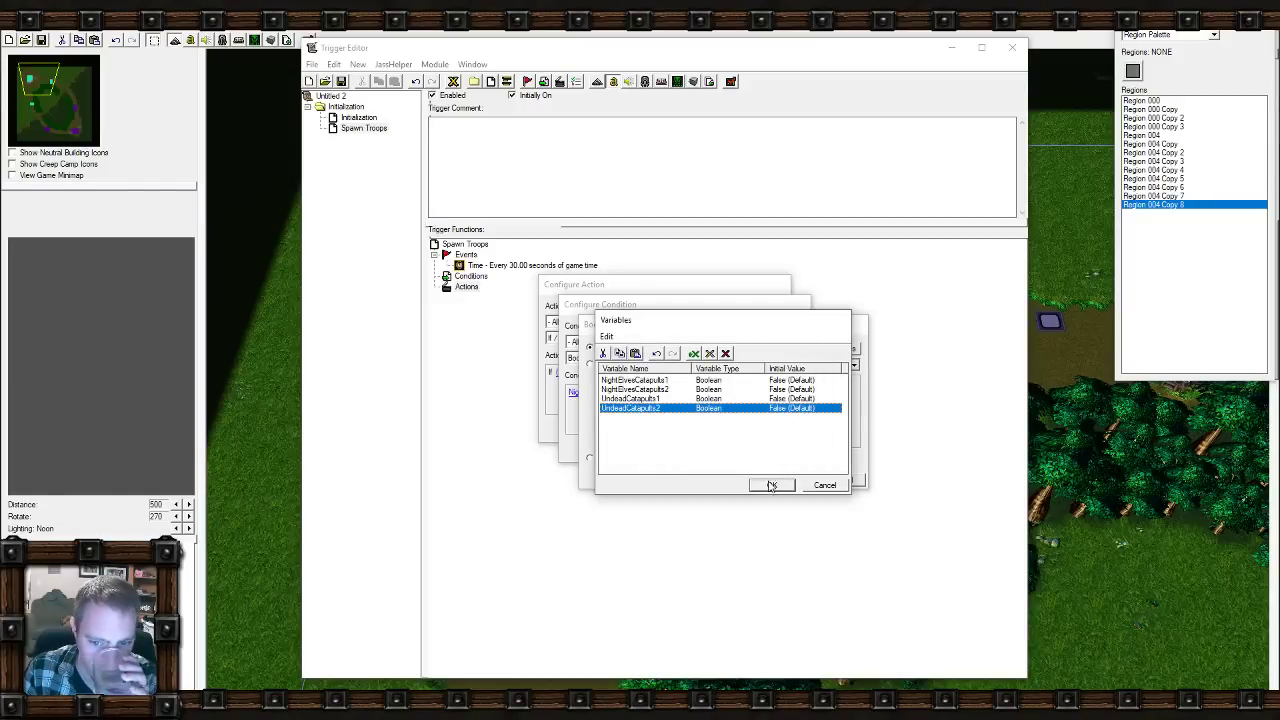
pyautogui.click(770, 485)
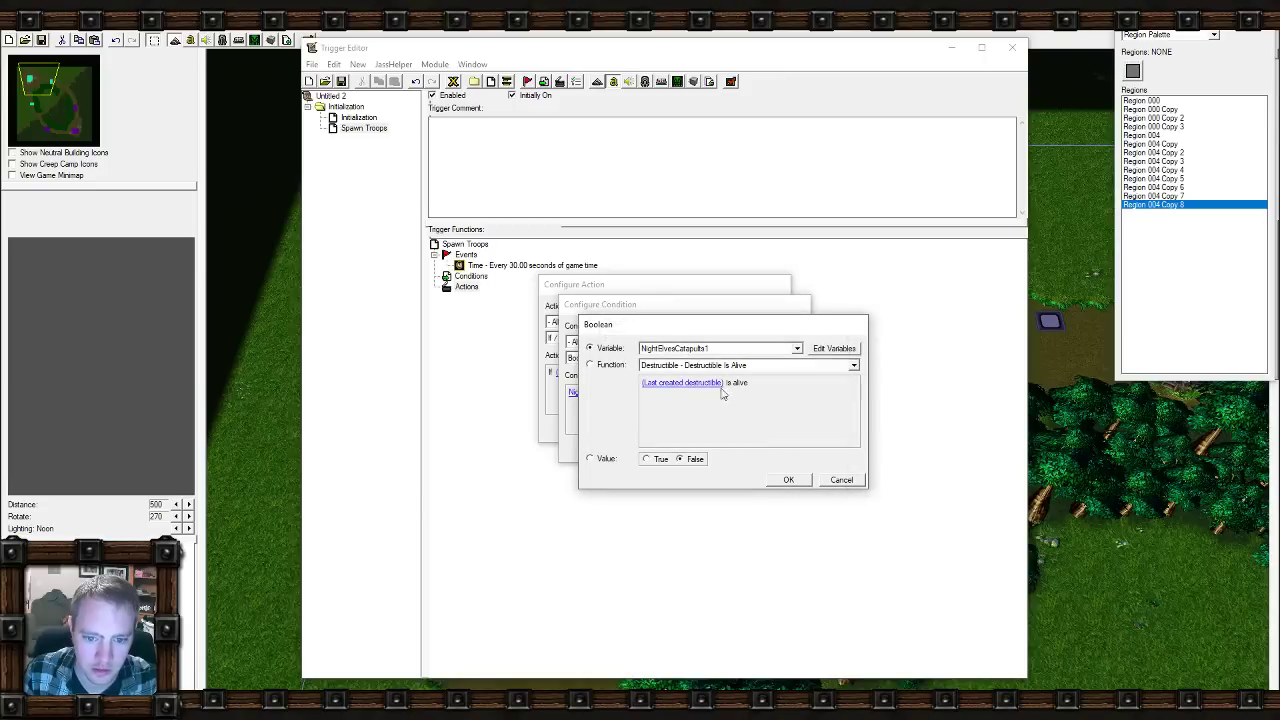
pyautogui.click(788, 481)
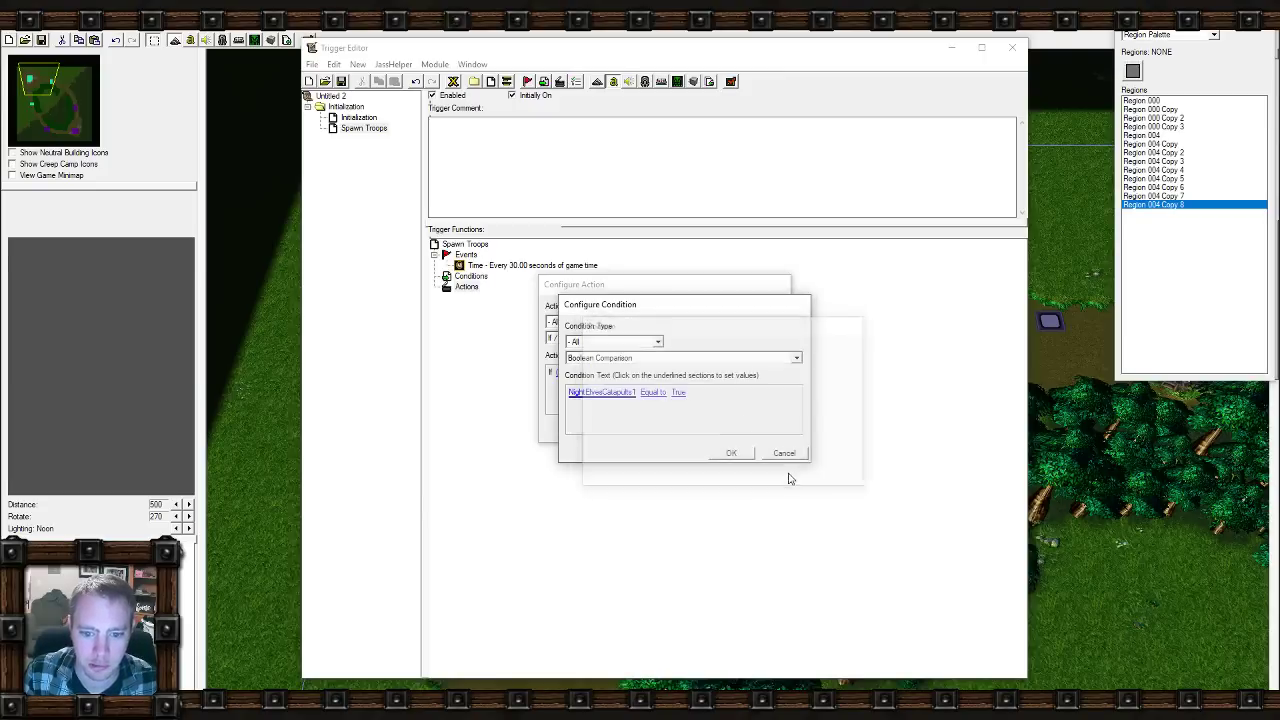
pyautogui.click(731, 453)
pyautogui.click(714, 375)
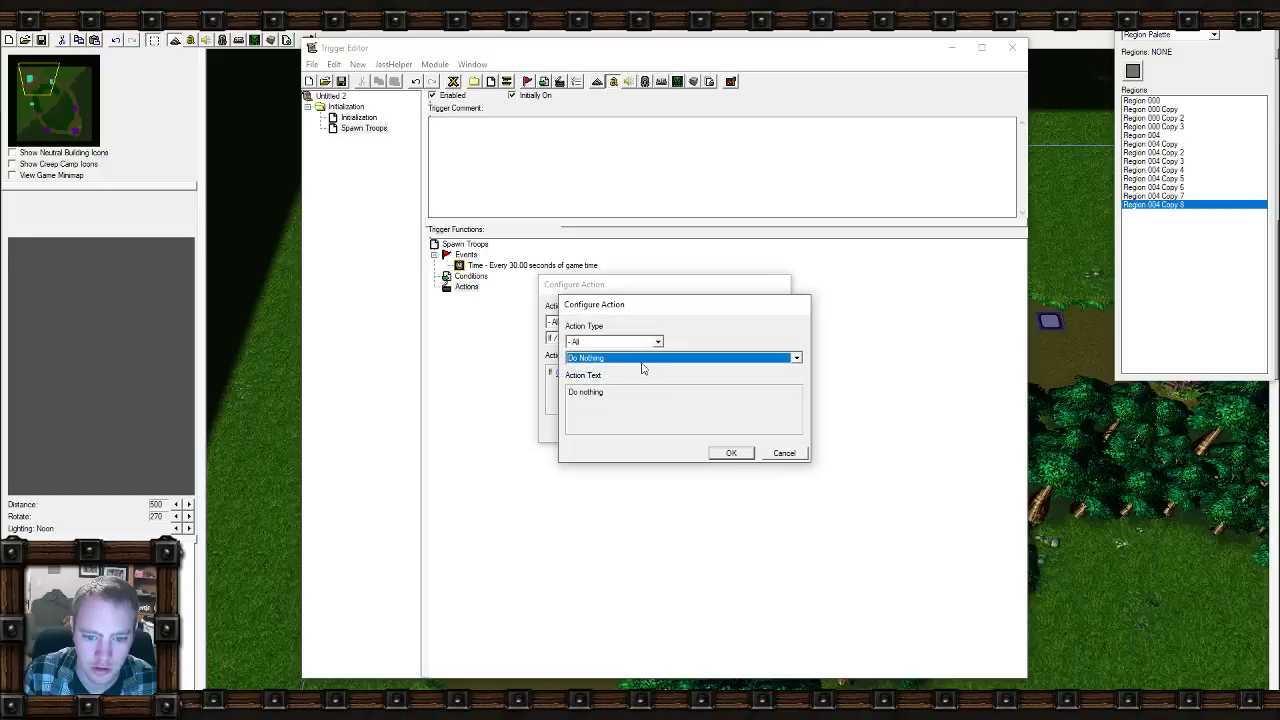
pyautogui.press('u')
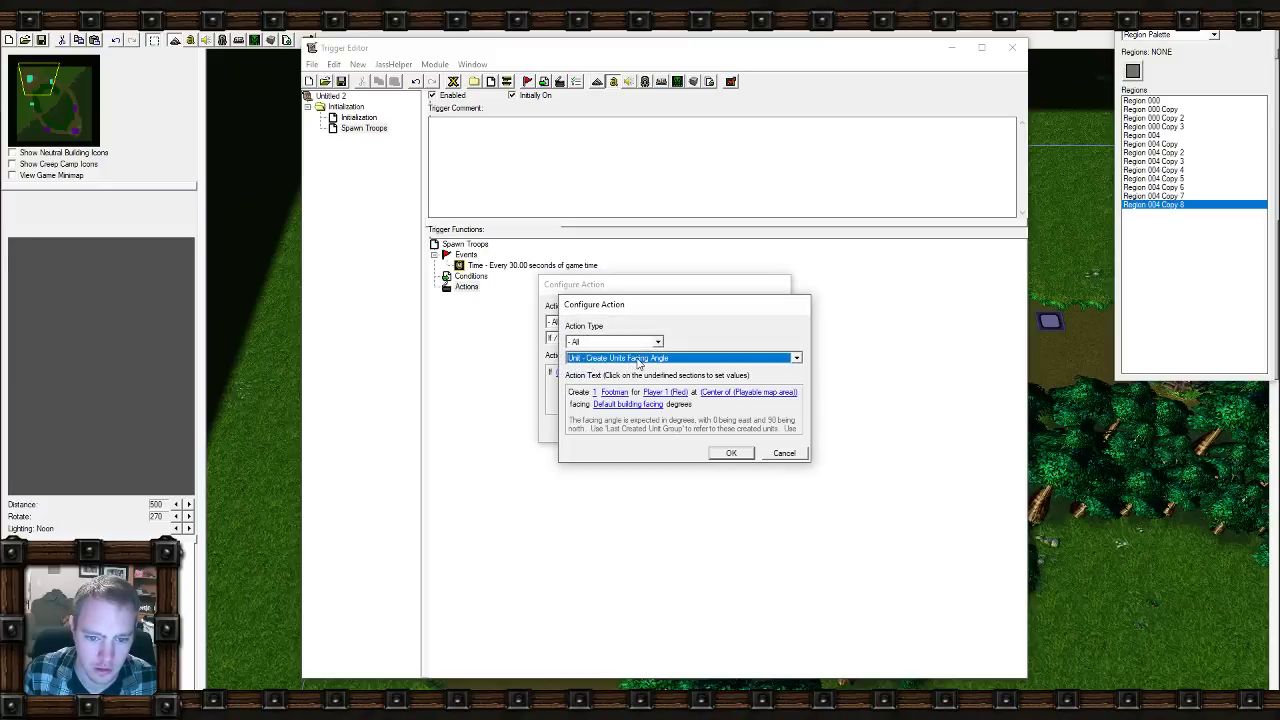
pyautogui.click(784, 453)
# Change the action to If / Then / Else, Multiple Functions and add it to the Spawn Troops trigger.
pyautogui.click(675, 340)
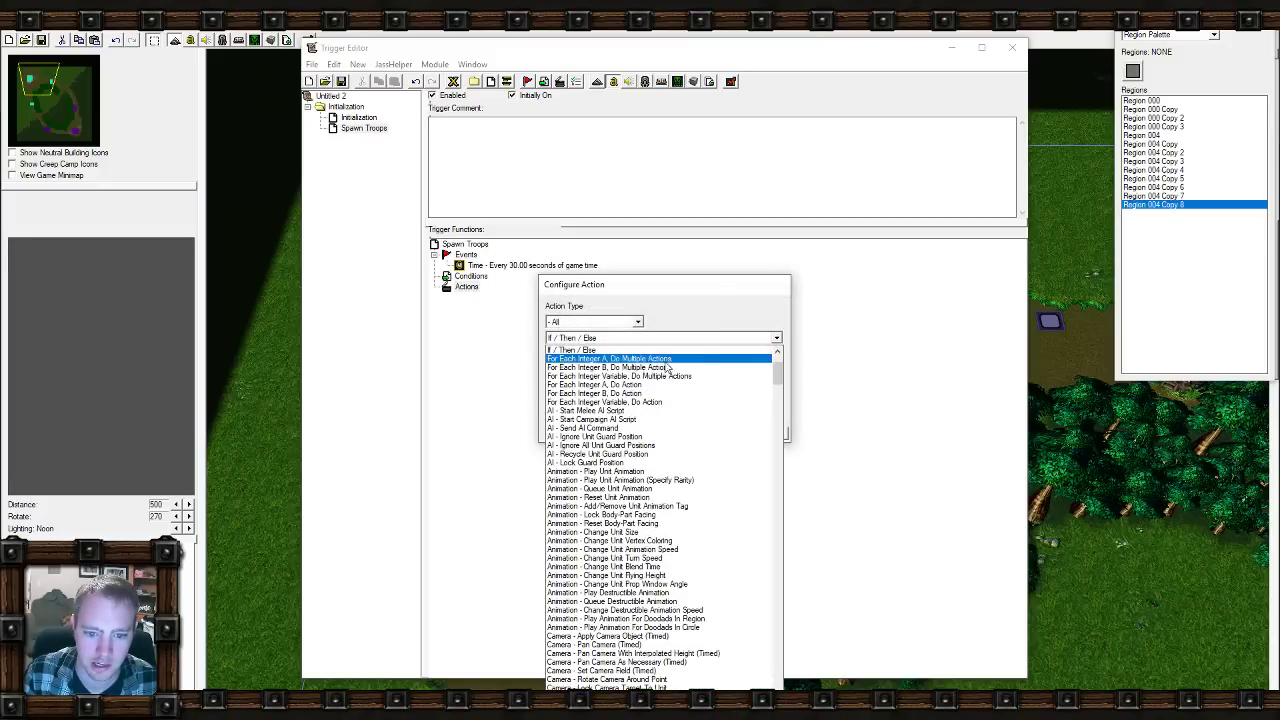
pyautogui.scroll(1, 660, 368)
pyautogui.click(660, 368)
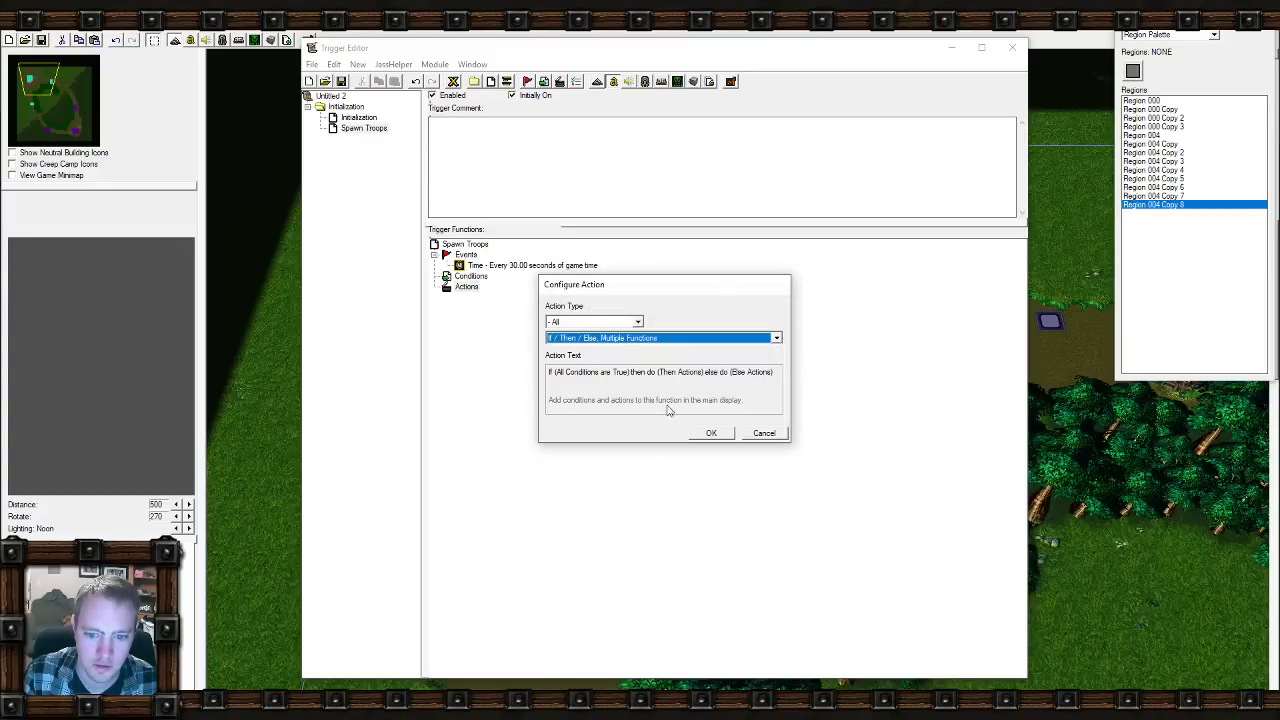
pyautogui.click(711, 434)
pyautogui.press('Down')
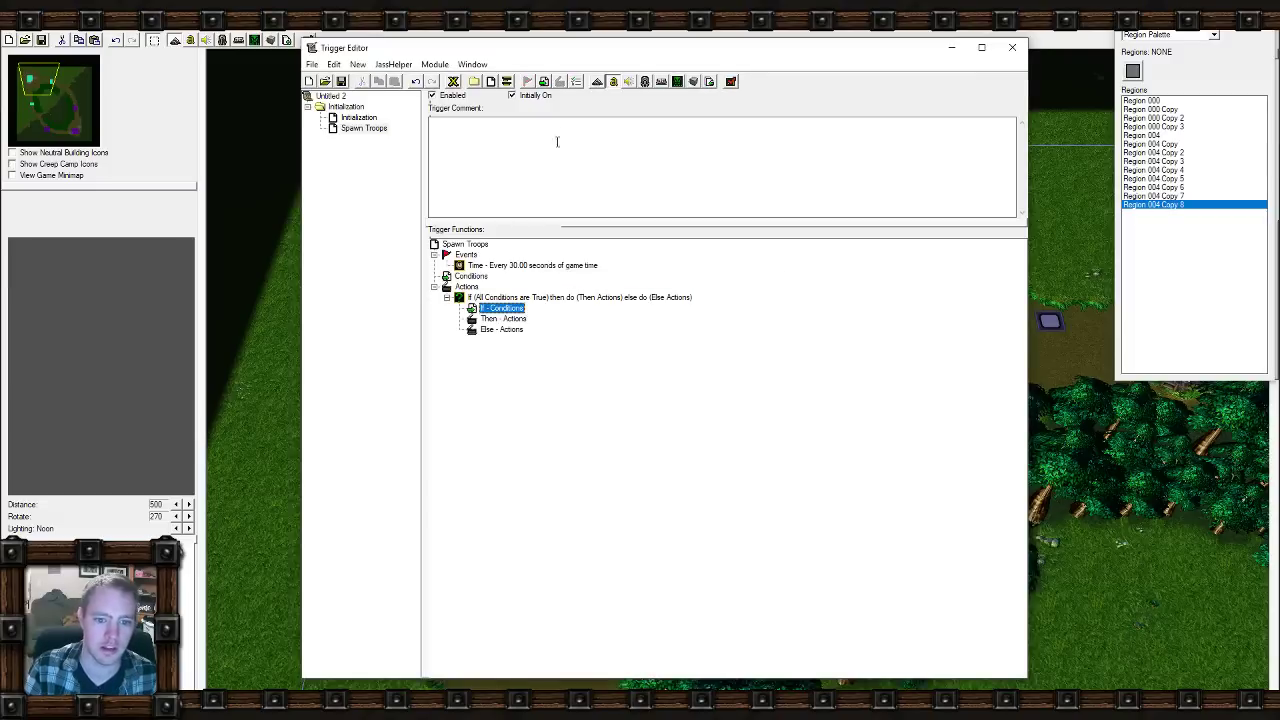
# Add a Boolean comparison to the block's If conditions requiring NightElvesCatapults1 Equal to True.
pyautogui.click(542, 86)
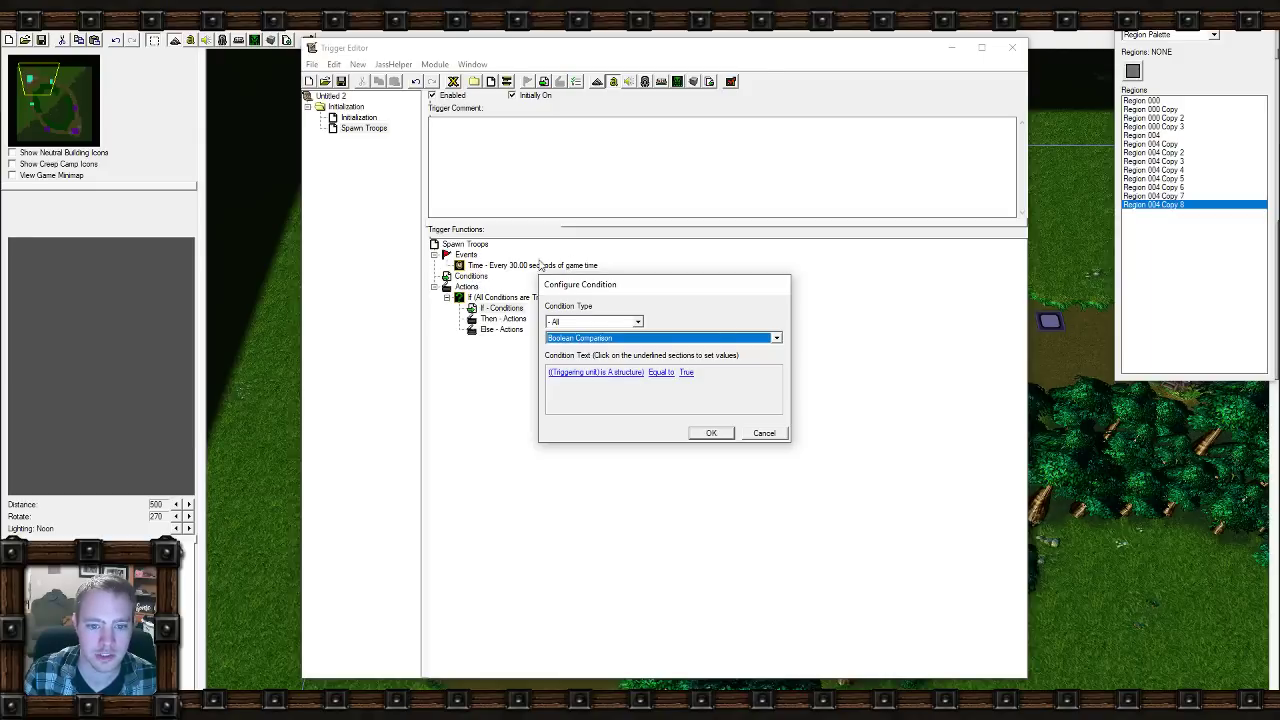
pyautogui.click(610, 372)
pyautogui.click(598, 331)
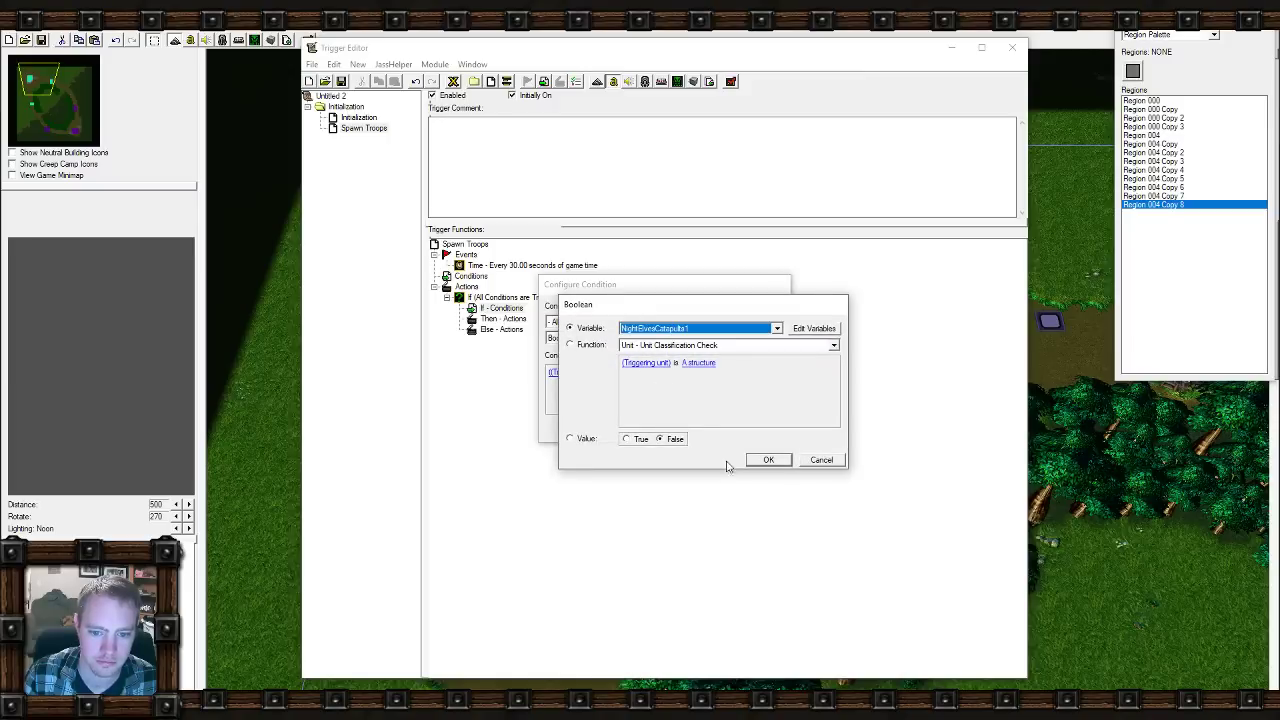
pyautogui.click(756, 459)
pyautogui.click(711, 433)
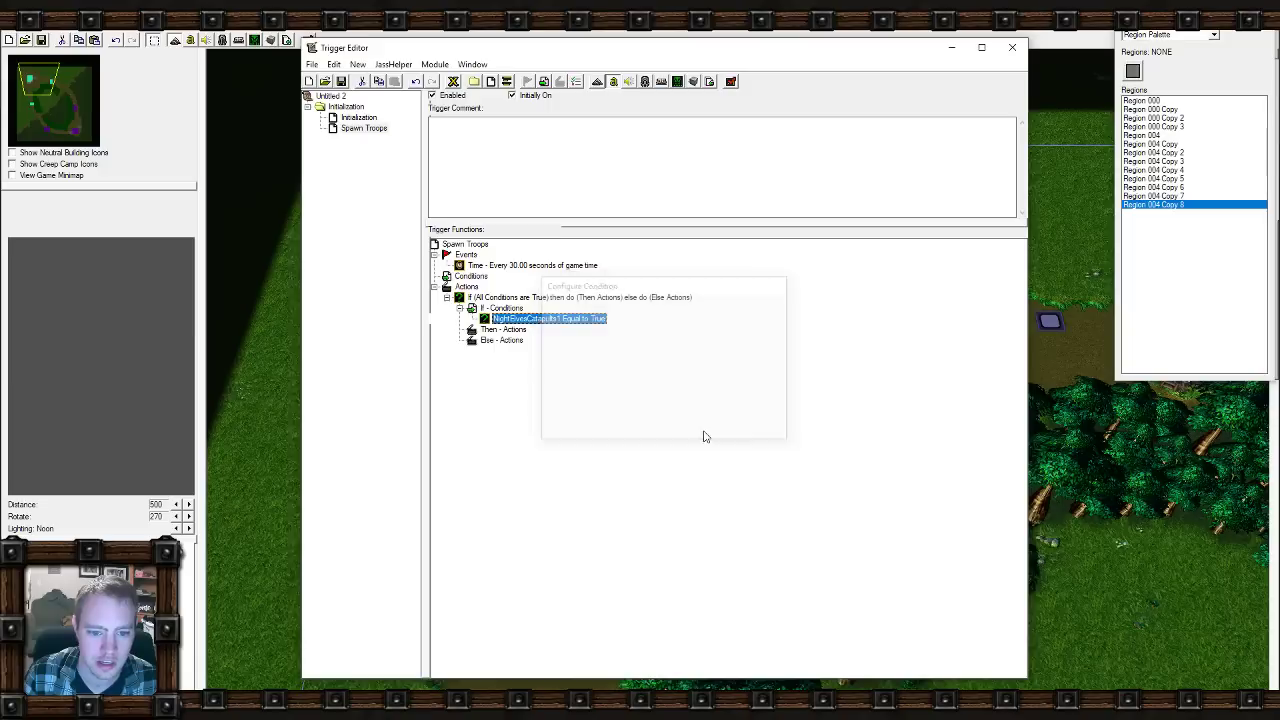
# Add a Create Units Facing Angle action under the Then actions and set its unit type to the Night Elf Archer.
pyautogui.click(510, 331)
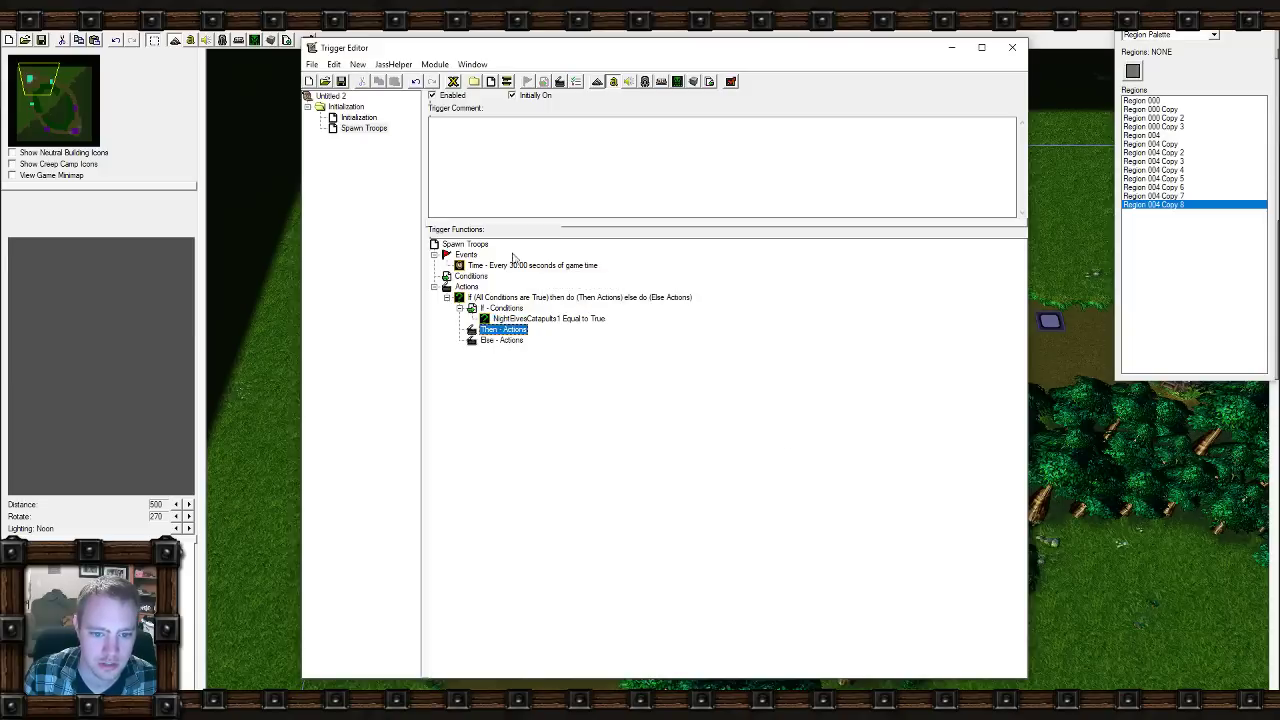
pyautogui.click(561, 85)
pyautogui.press('u')
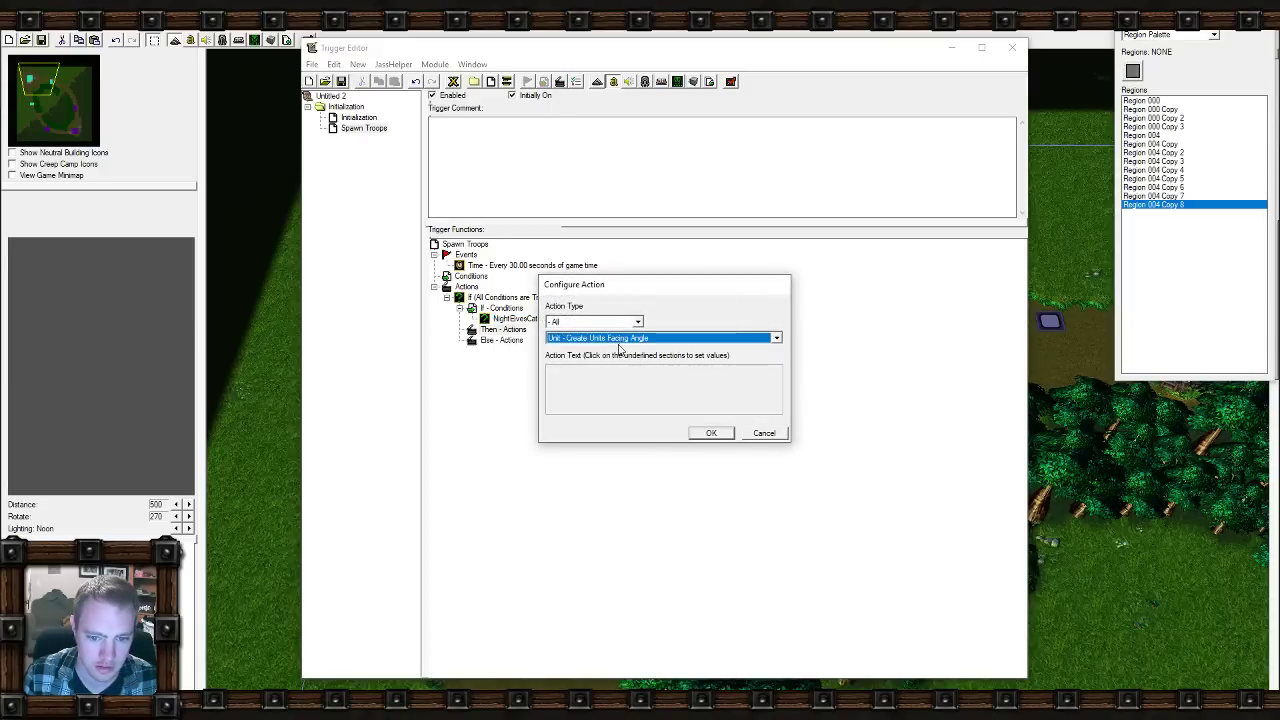
pyautogui.click(594, 372)
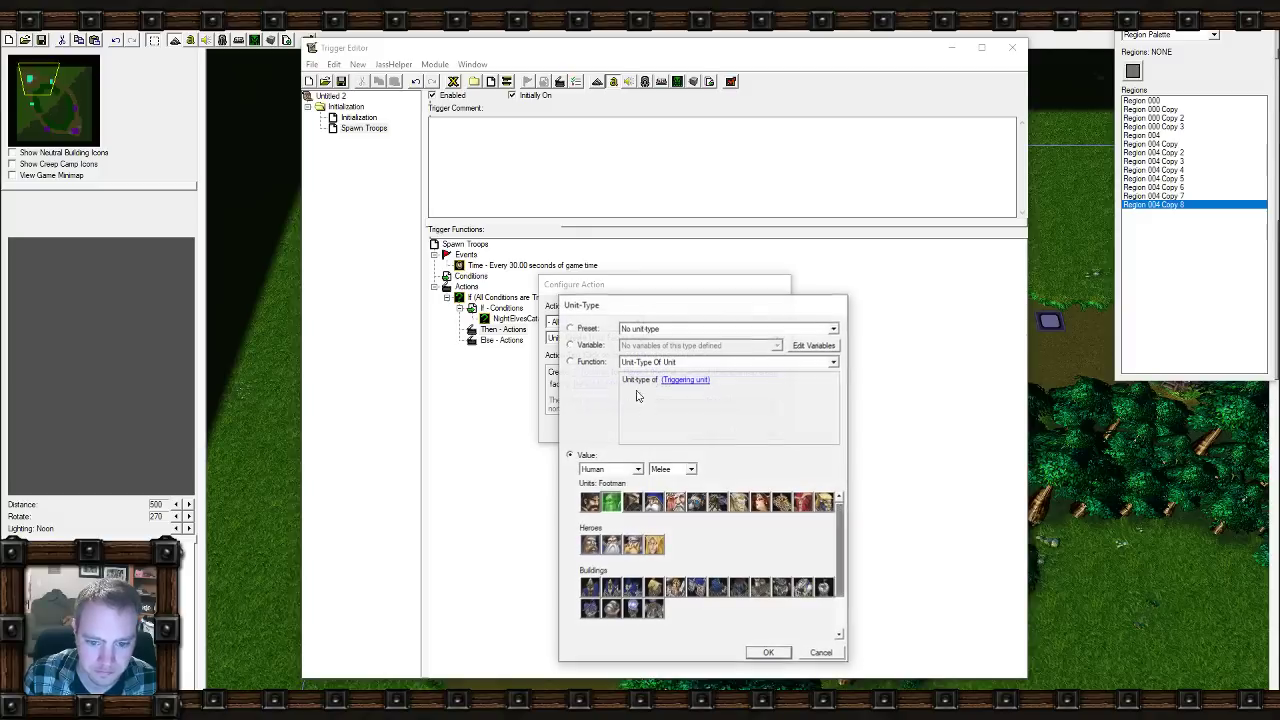
pyautogui.click(612, 468)
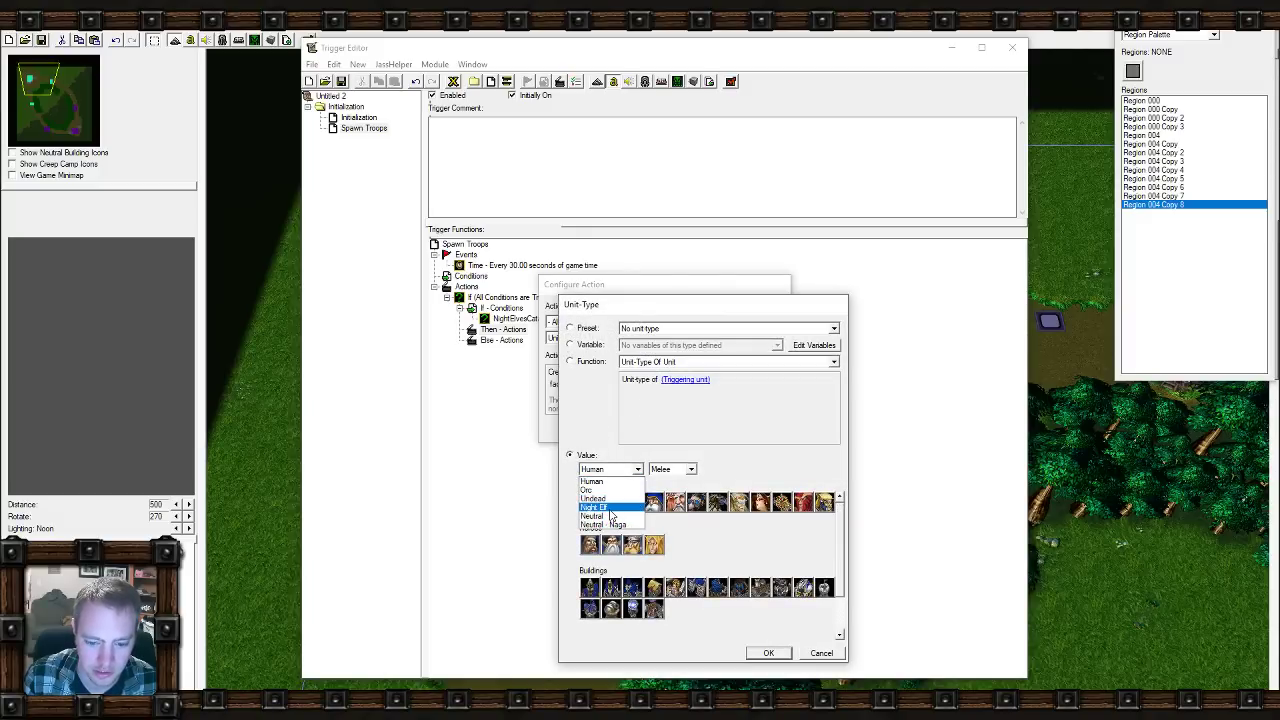
pyautogui.click(600, 507)
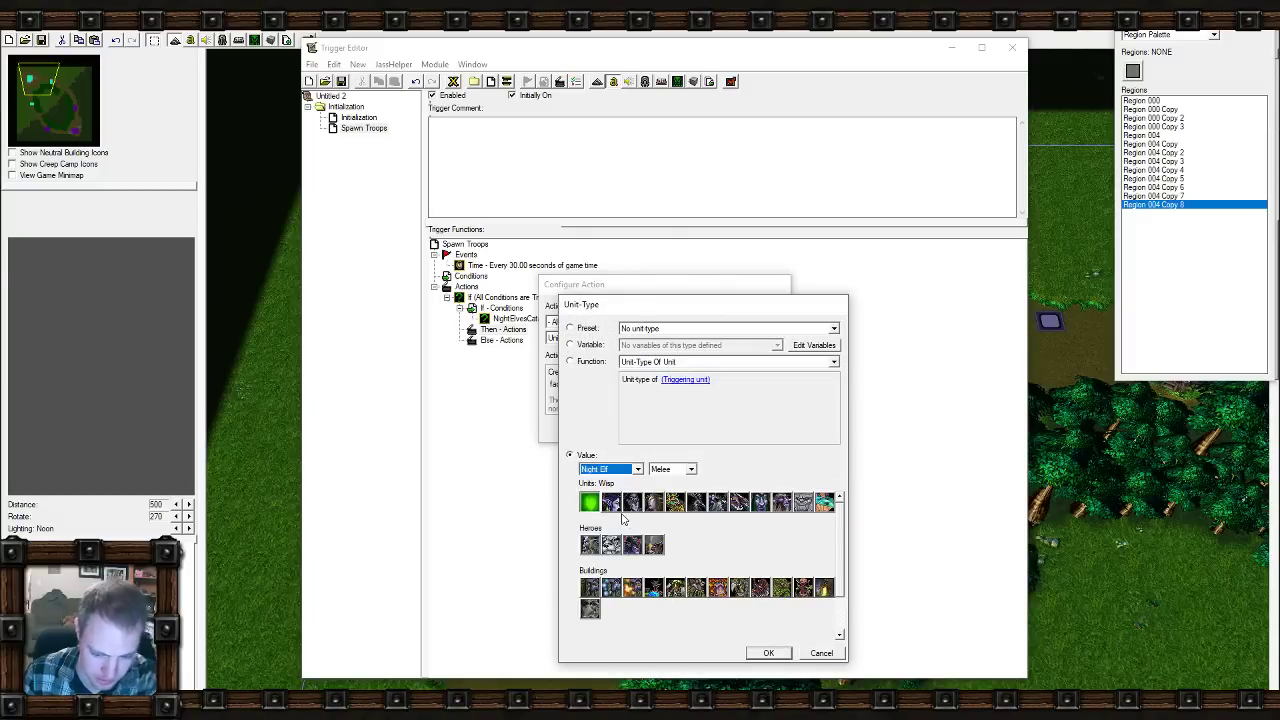
pyautogui.click(611, 502)
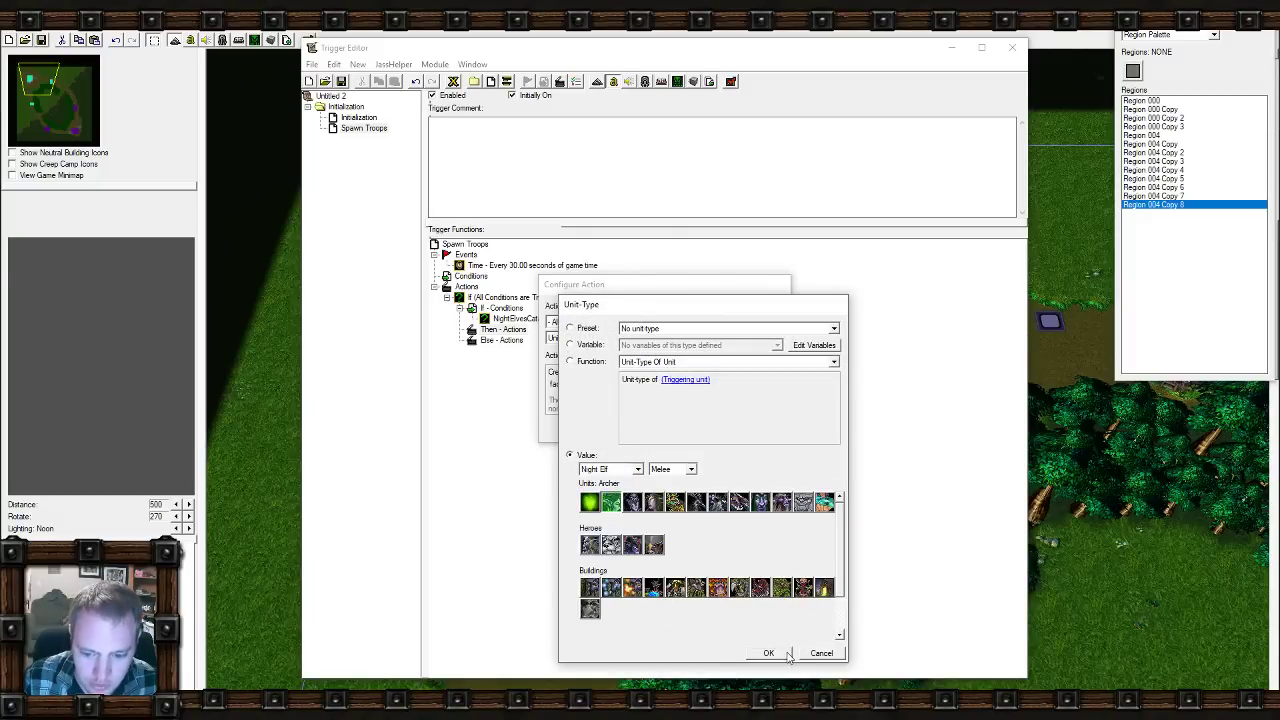
pyautogui.click(768, 652)
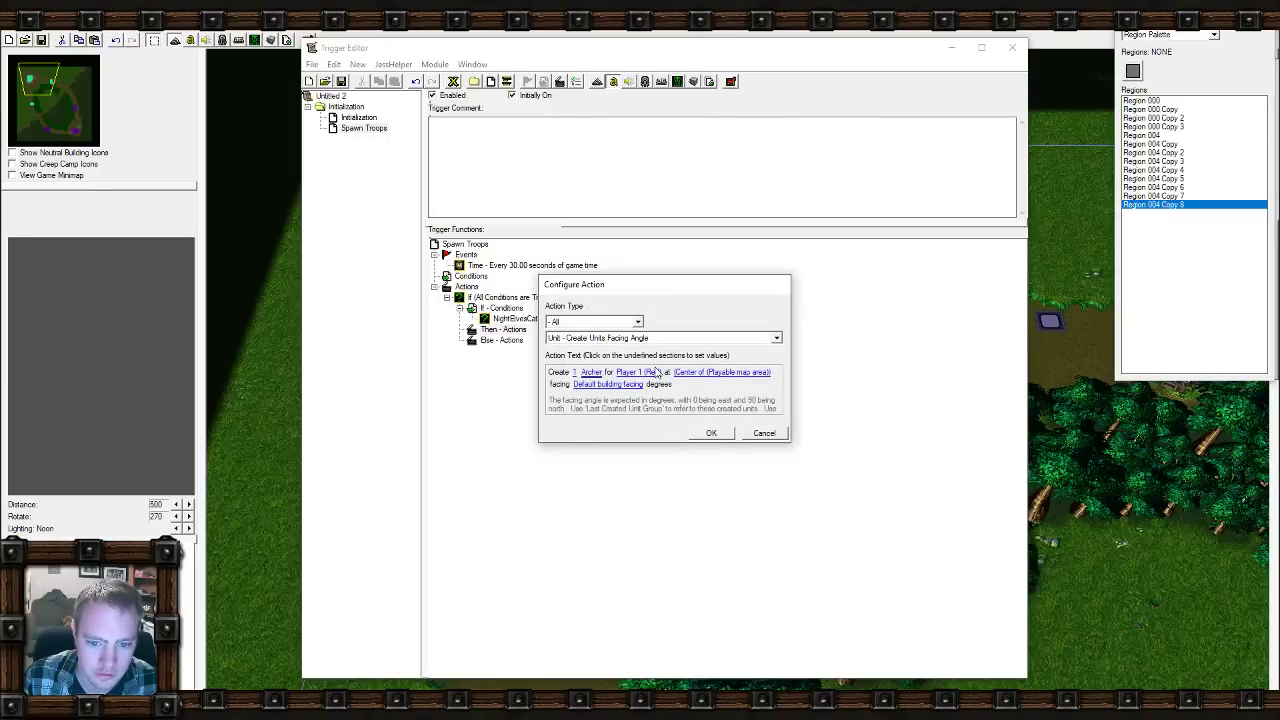
# Set the Archer's owner to Player 3 (Teal) and accept the action.
pyautogui.click(657, 373)
pyautogui.click(676, 328)
pyautogui.click(676, 358)
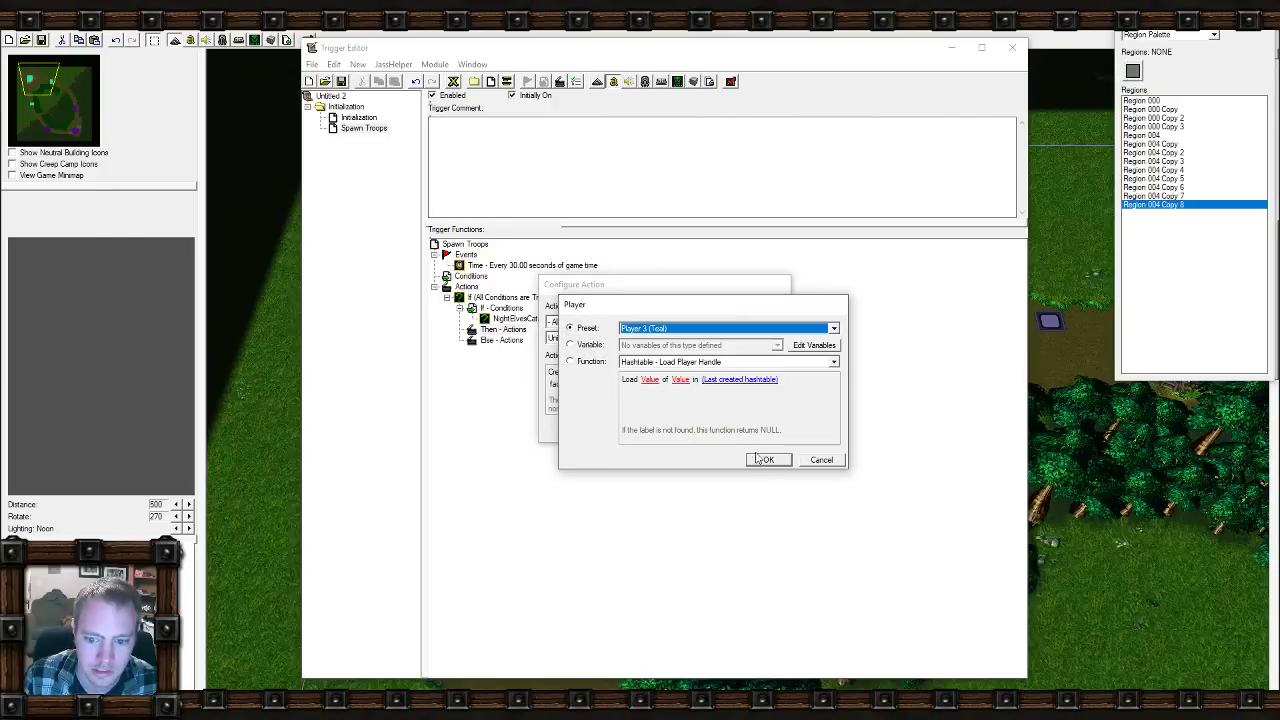
pyautogui.click(755, 457)
pyautogui.click(720, 433)
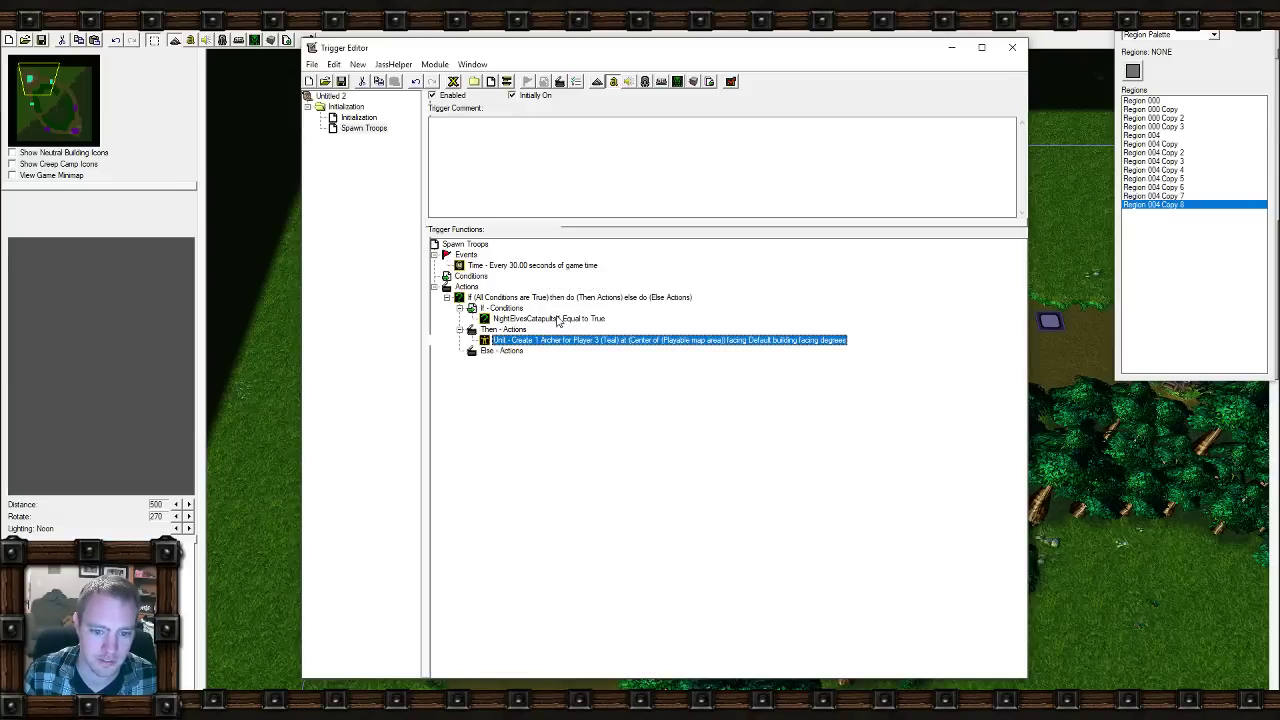
# Duplicate the Archer creation action and change the copy's unit type to Huntress.
pyautogui.click(519, 332)
pyautogui.click(526, 341)
pyautogui.hotkey('ctrl', 'c')
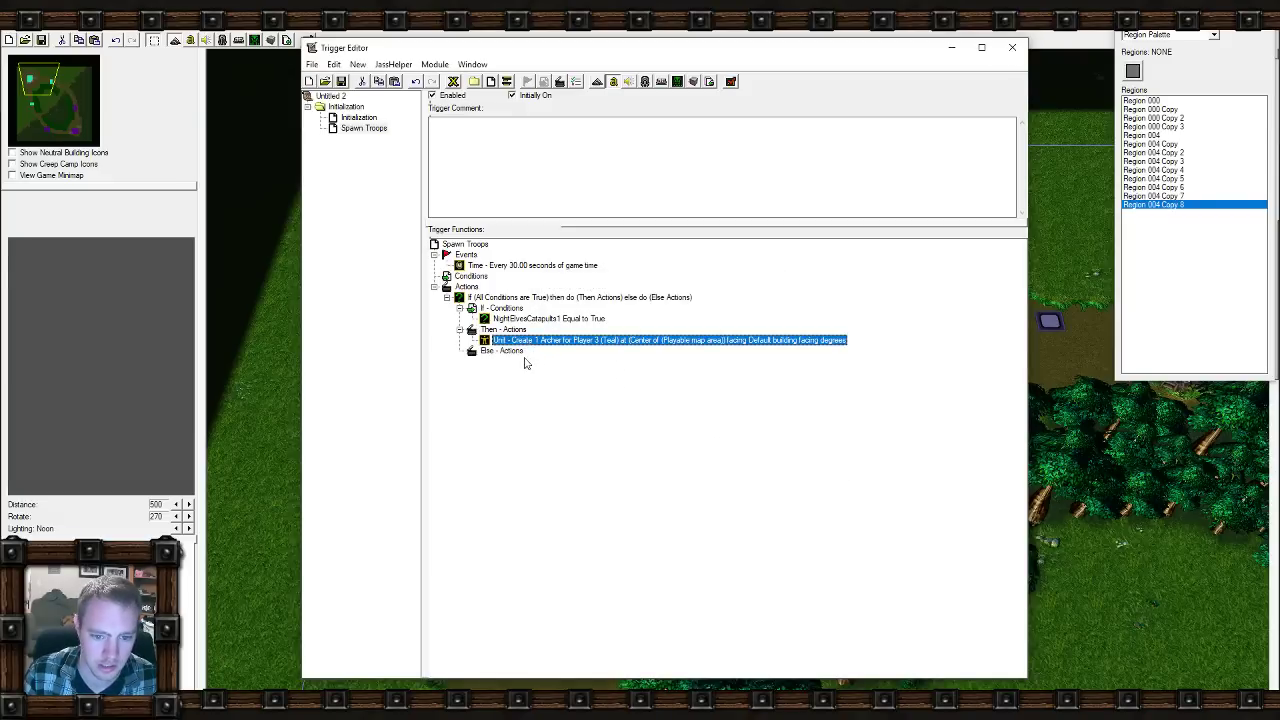
pyautogui.hotkey('ctrl', 'v')
pyautogui.doubleClick(540, 351)
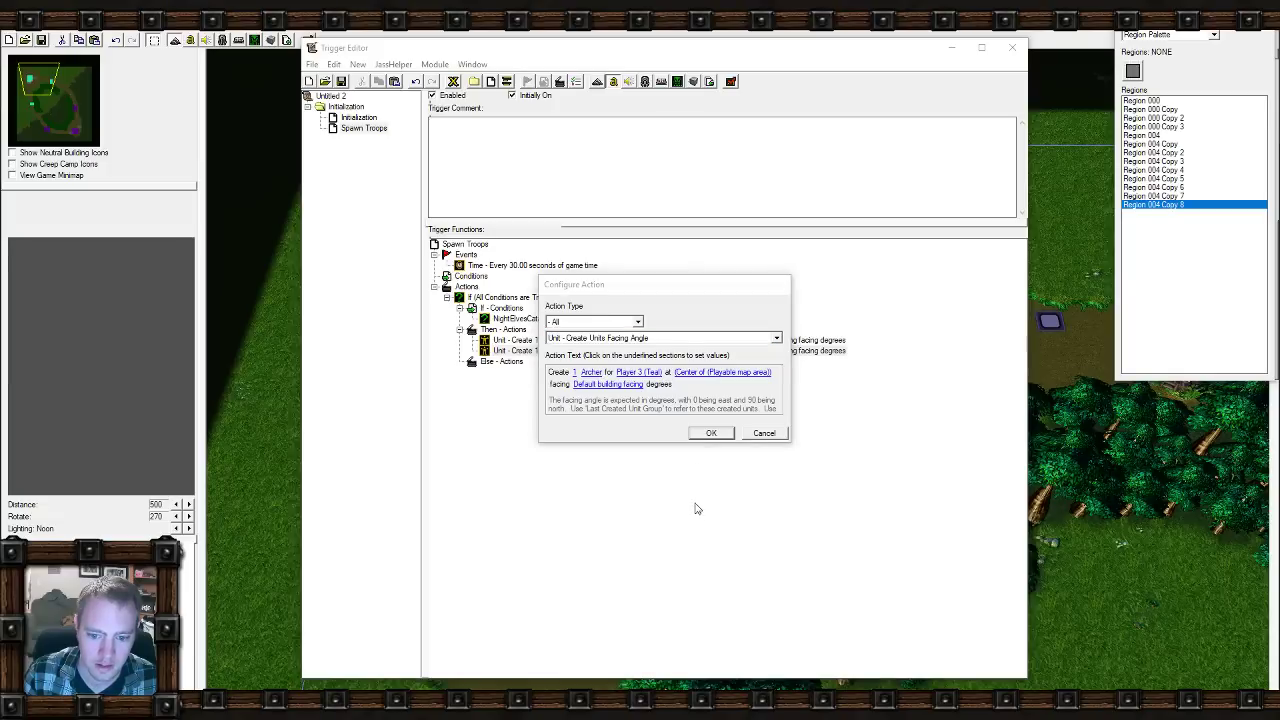
pyautogui.click(636, 508)
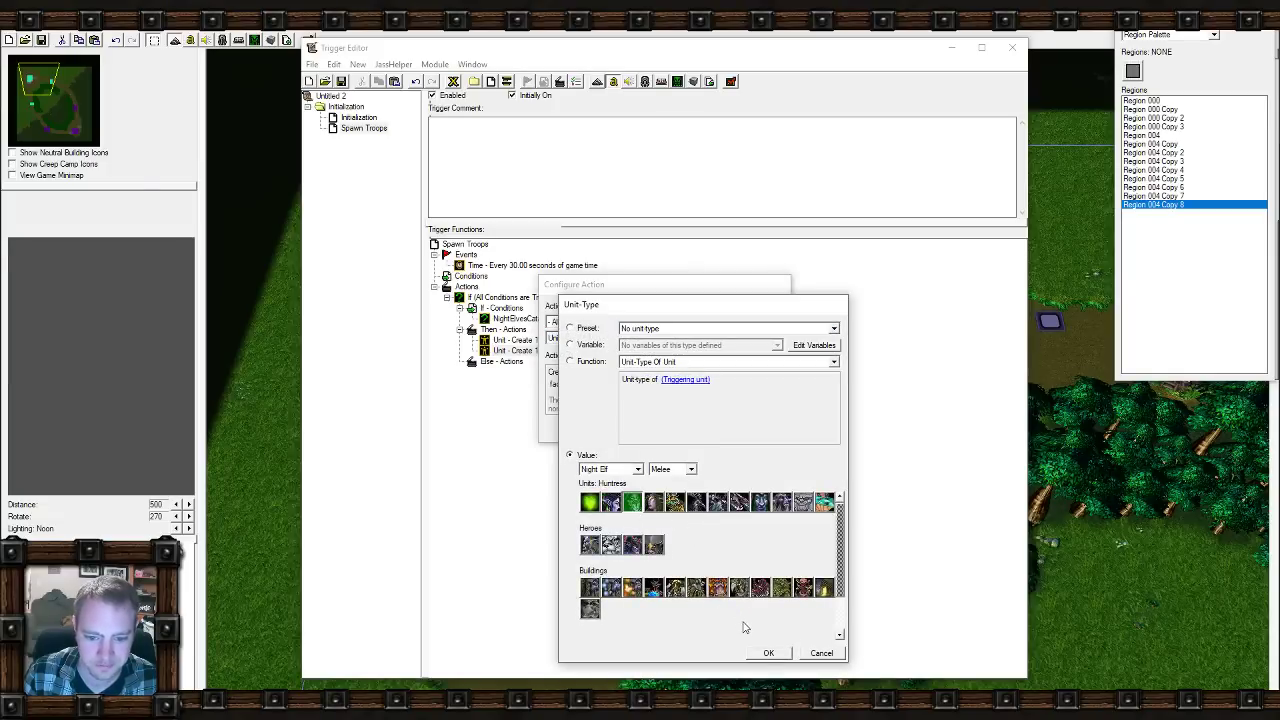
pyautogui.click(768, 653)
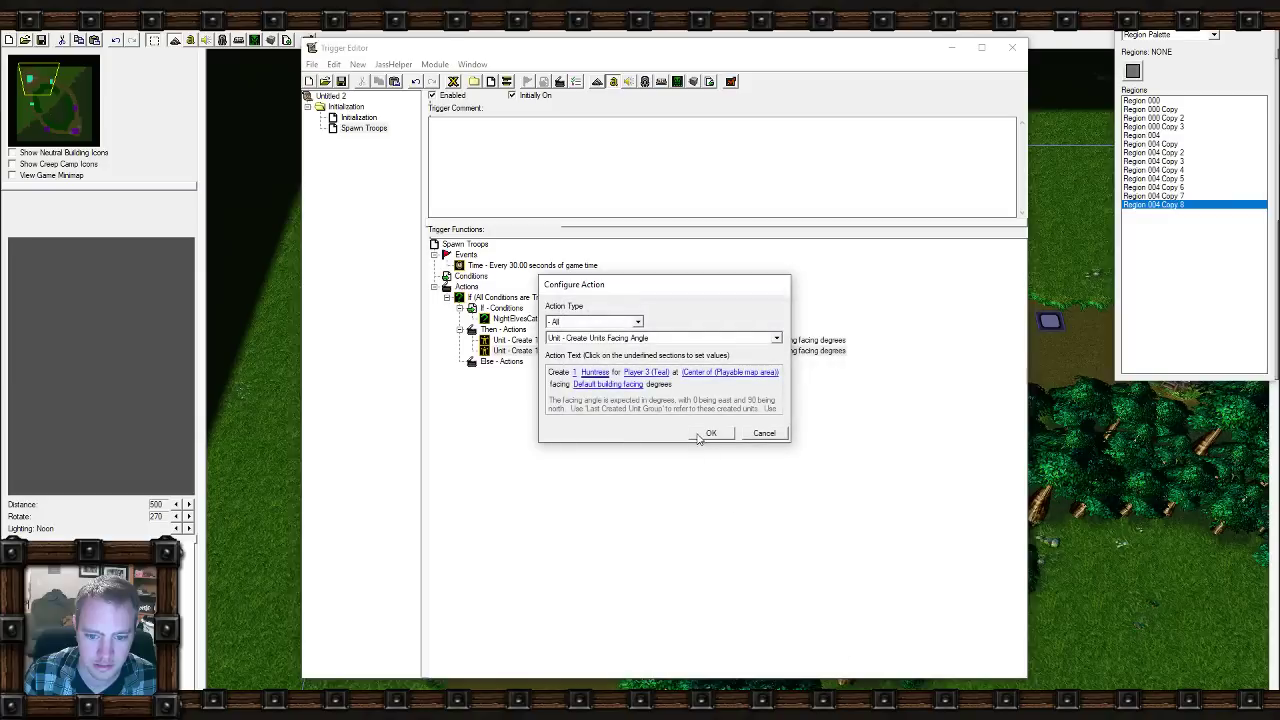
pyautogui.click(700, 436)
# Add another copy of the unit-creation action and change its unit type to Druid of the Talon (Night Elf Form).
pyautogui.hotkey('ctrl', 'v')
pyautogui.doubleClick(566, 365)
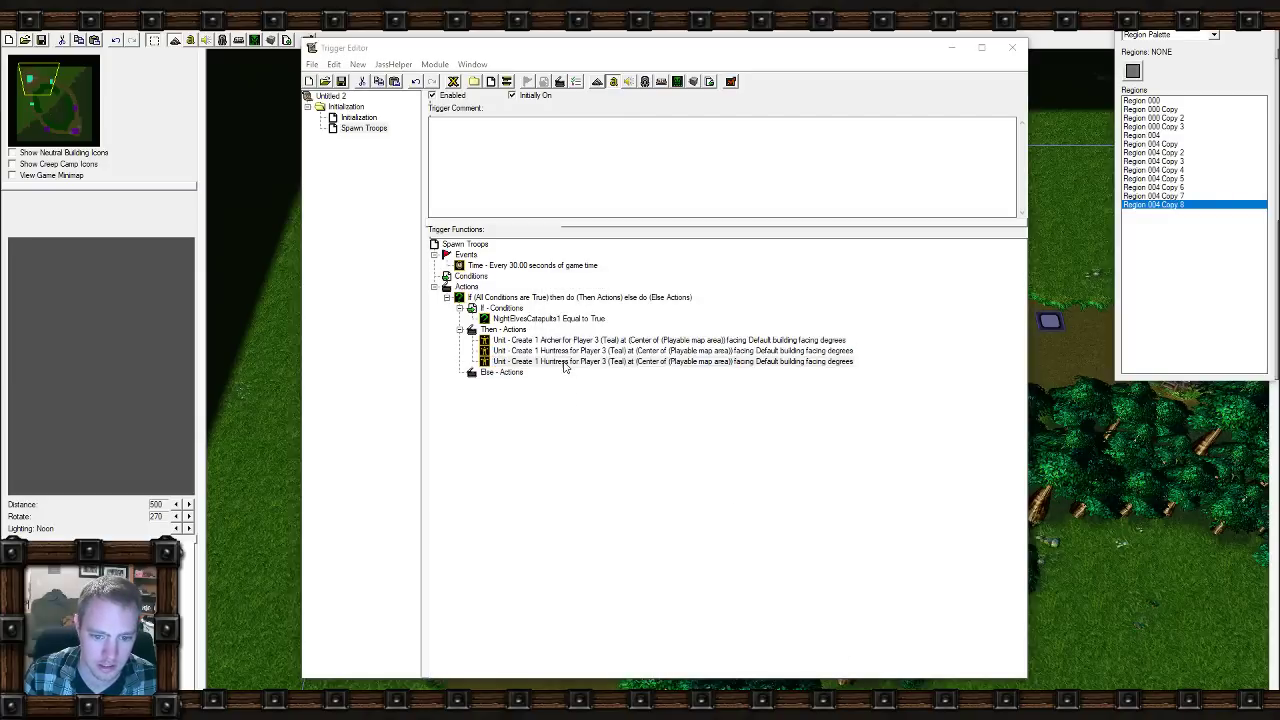
pyautogui.click(606, 373)
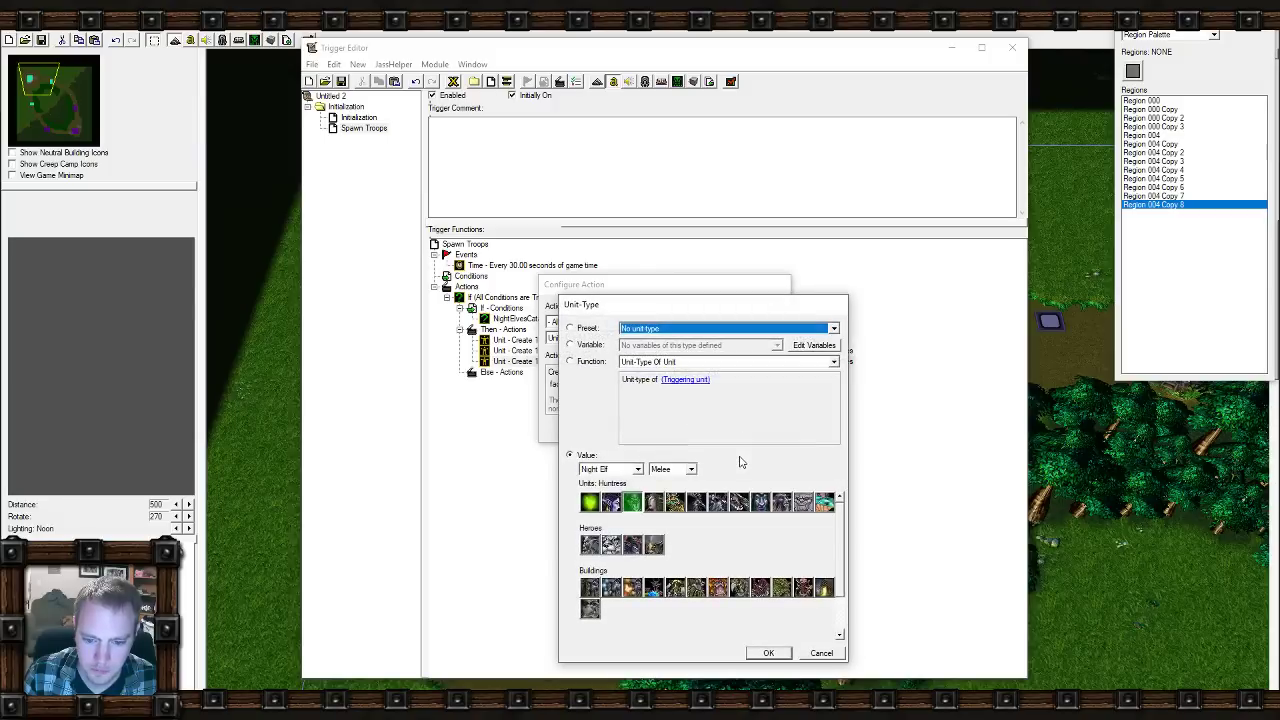
pyautogui.click(760, 504)
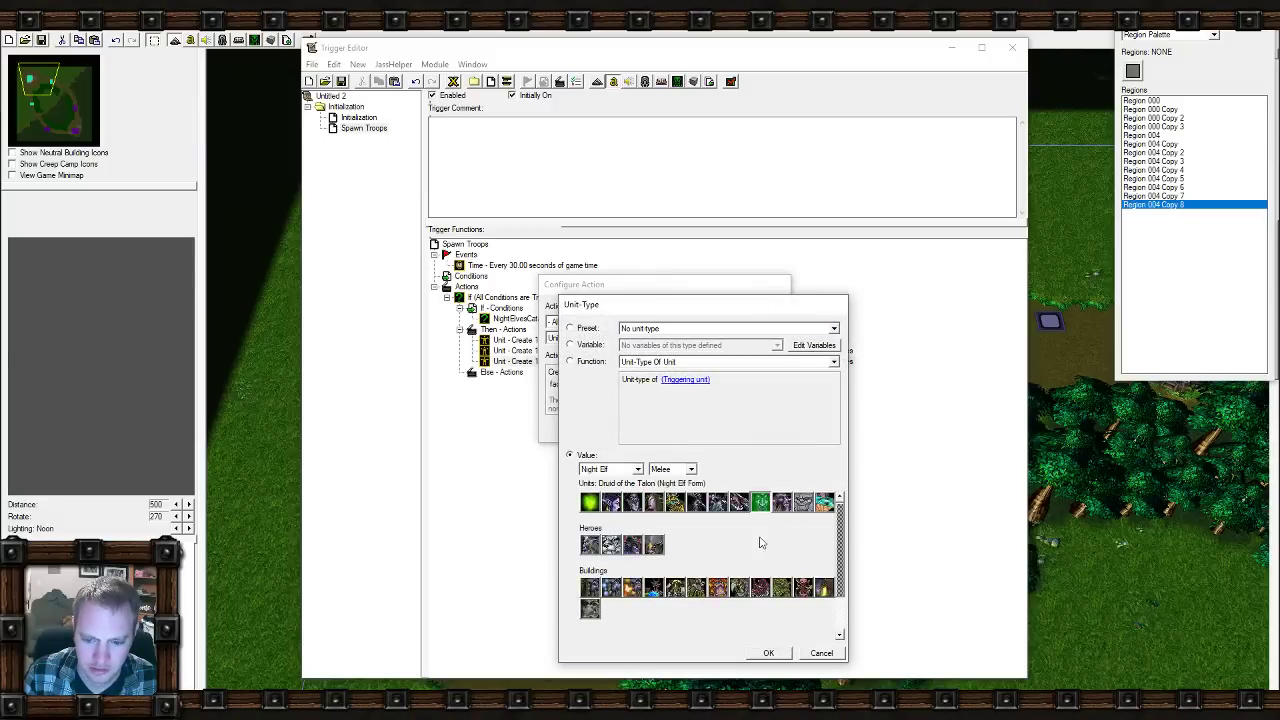
pyautogui.click(768, 652)
pyautogui.click(711, 433)
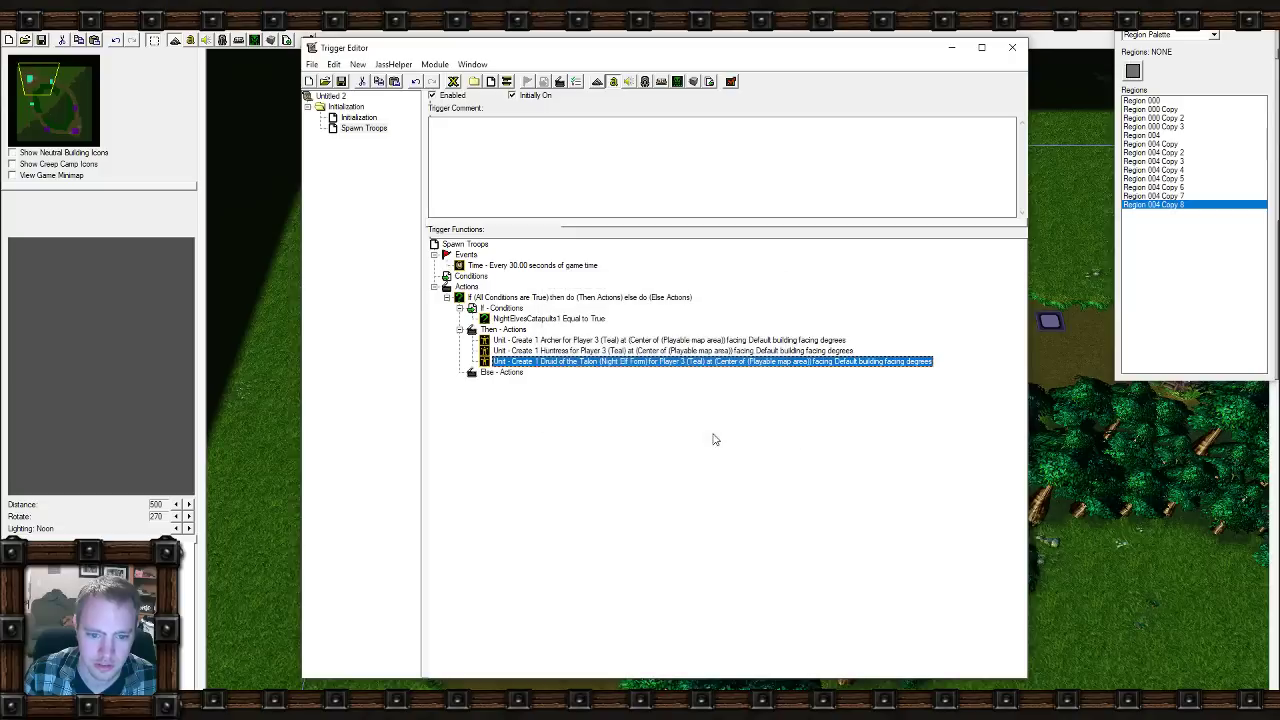
# Copy the three unit-creation actions directly under the trigger's Actions and delete the If / Then / Else, Multiple Functions block.
pyautogui.keyDown('shift'); pyautogui.click(517, 342); pyautogui.keyUp('shift')
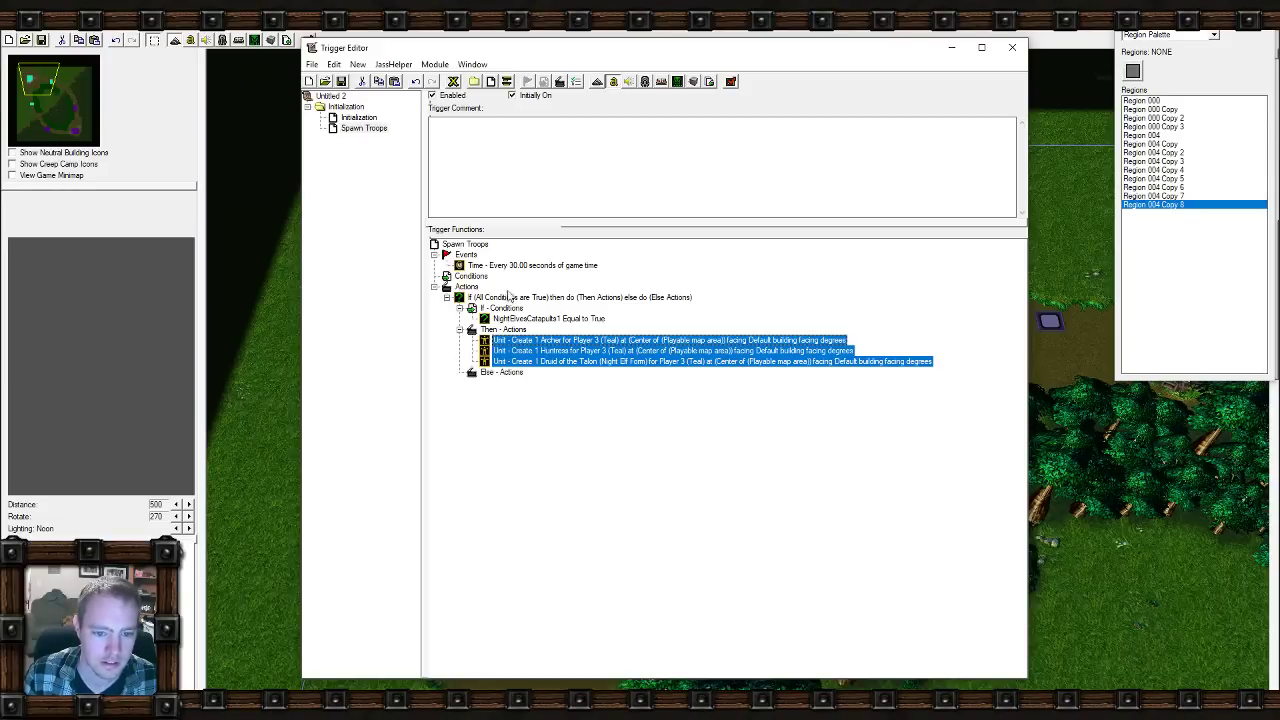
pyautogui.click(467, 287)
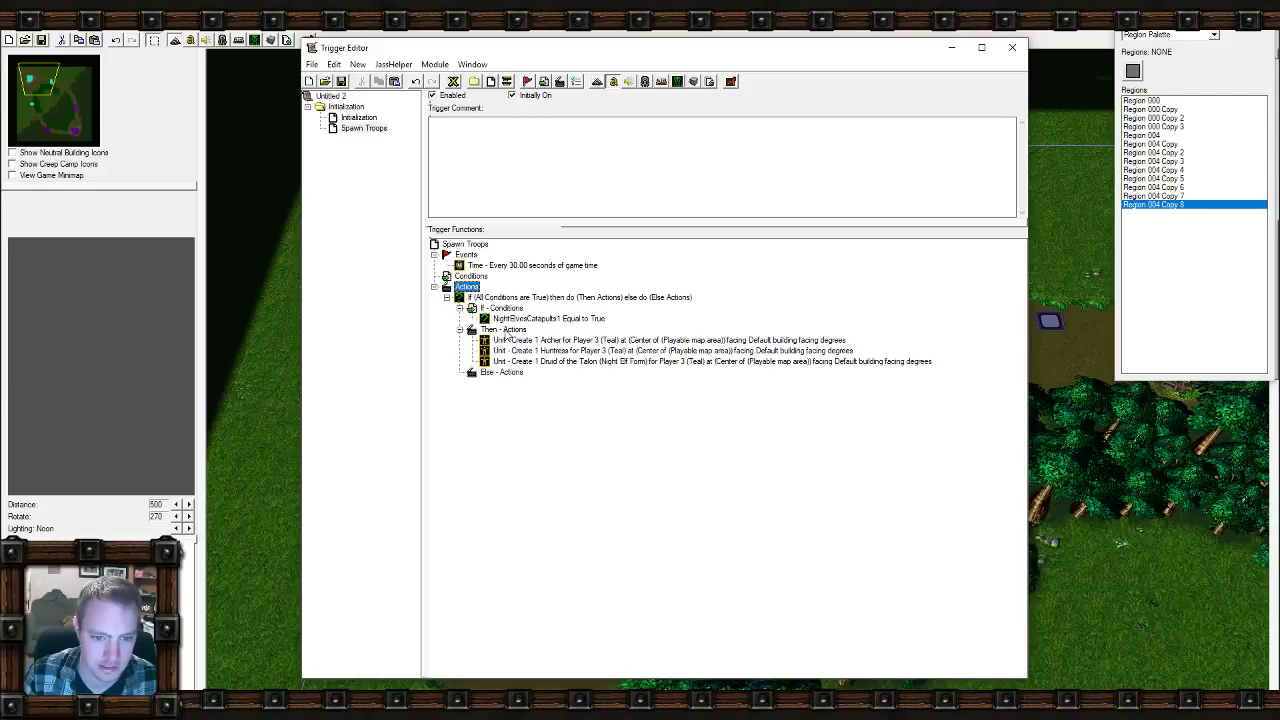
pyautogui.hotkey('ctrl', 'v')
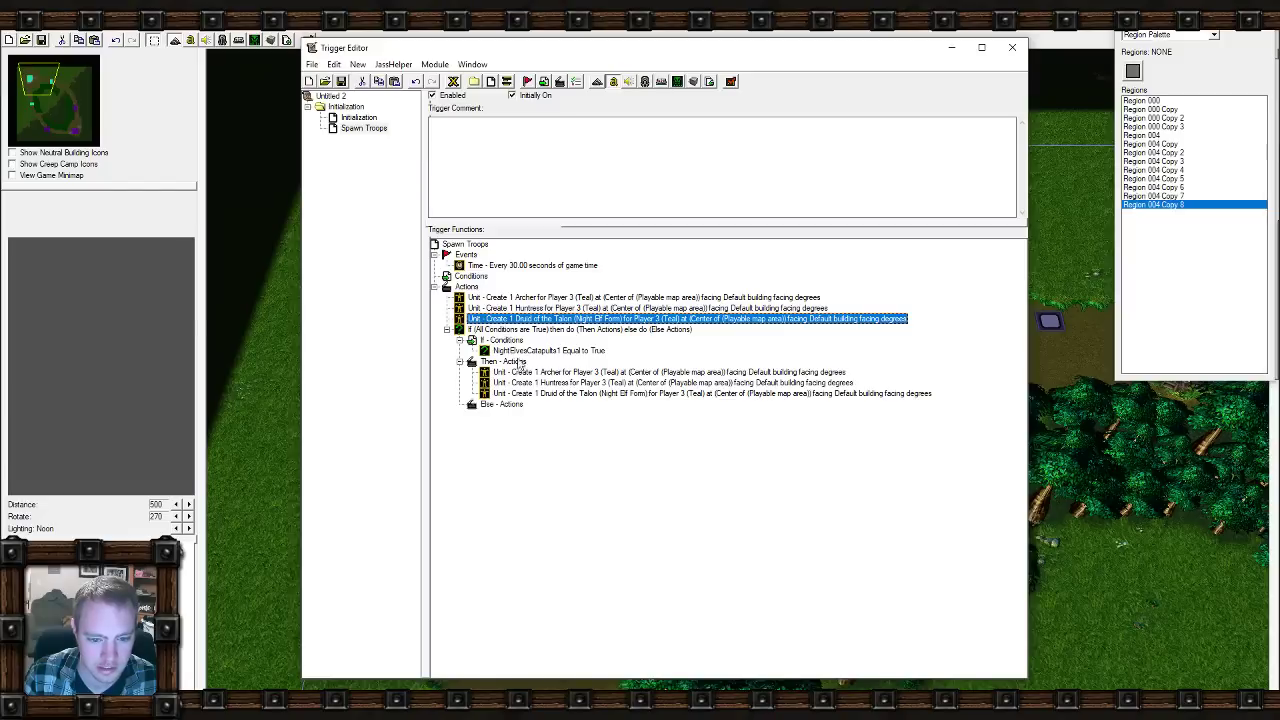
pyautogui.click(500, 331)
pyautogui.doubleClick(497, 335)
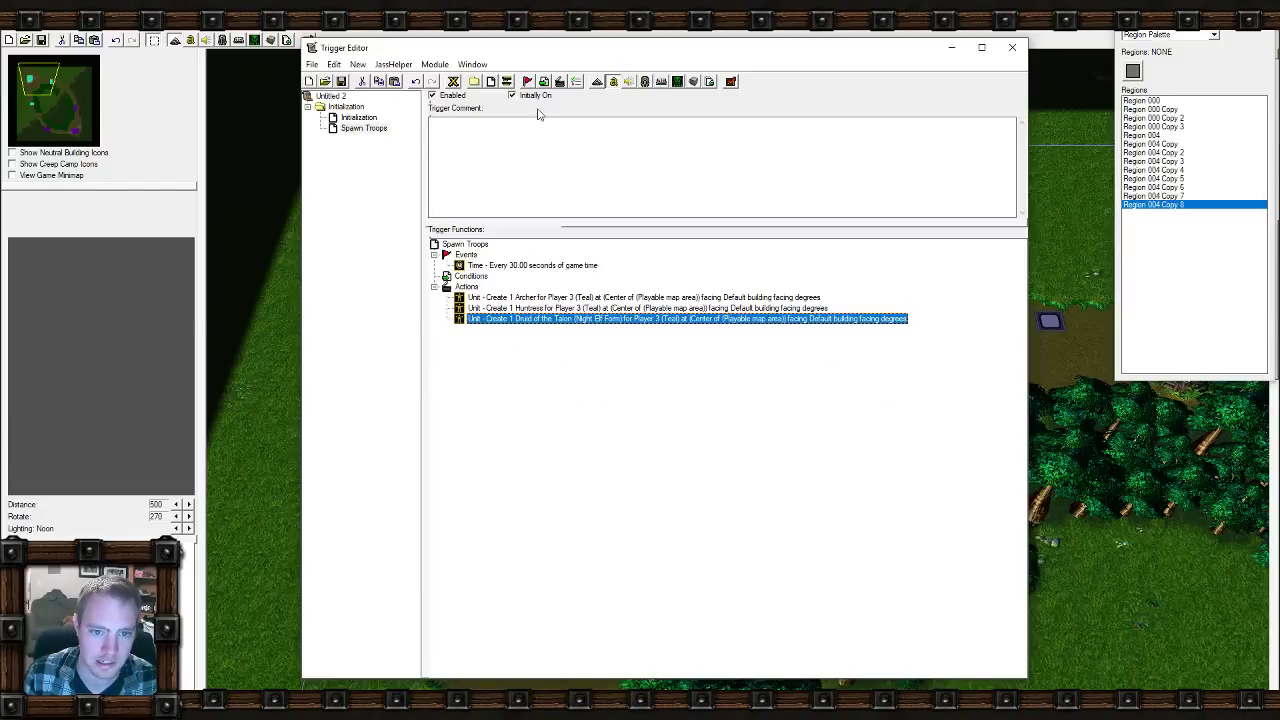
# Start a single If / Then / Else action with the Boolean condition NightElvesCatapults1 Equal to True.
pyautogui.press('Up')
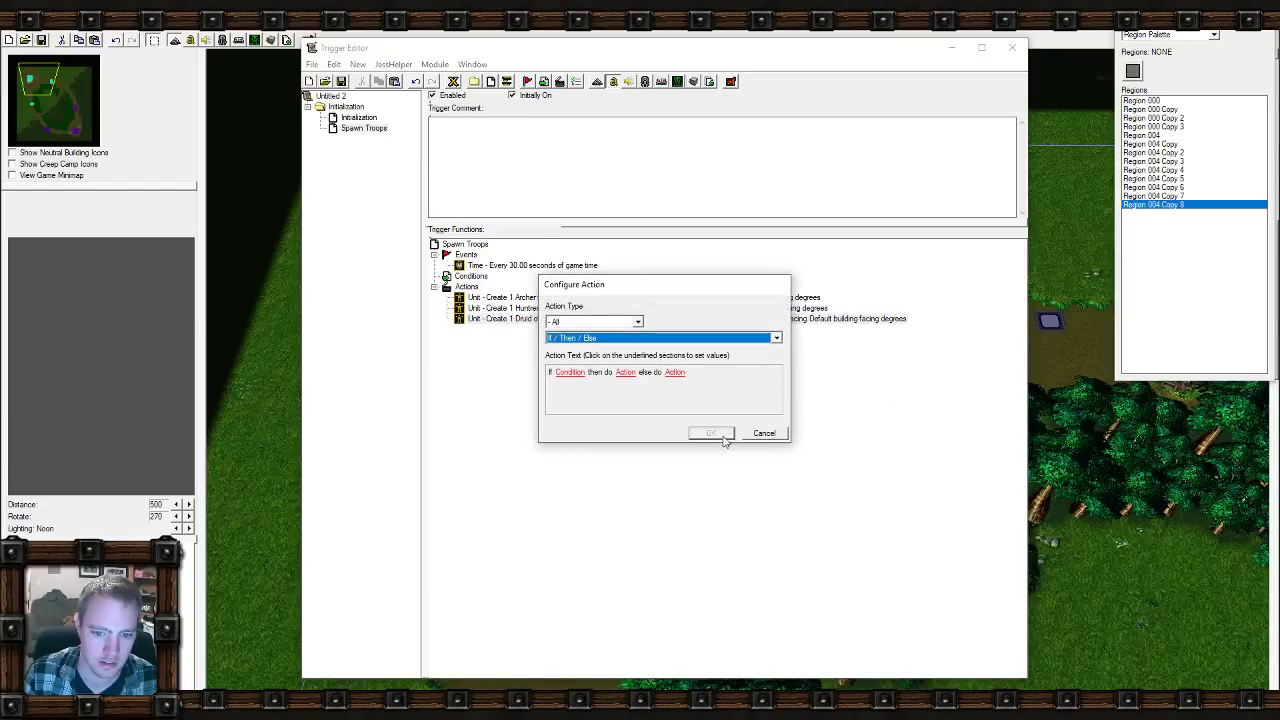
pyautogui.click(589, 378)
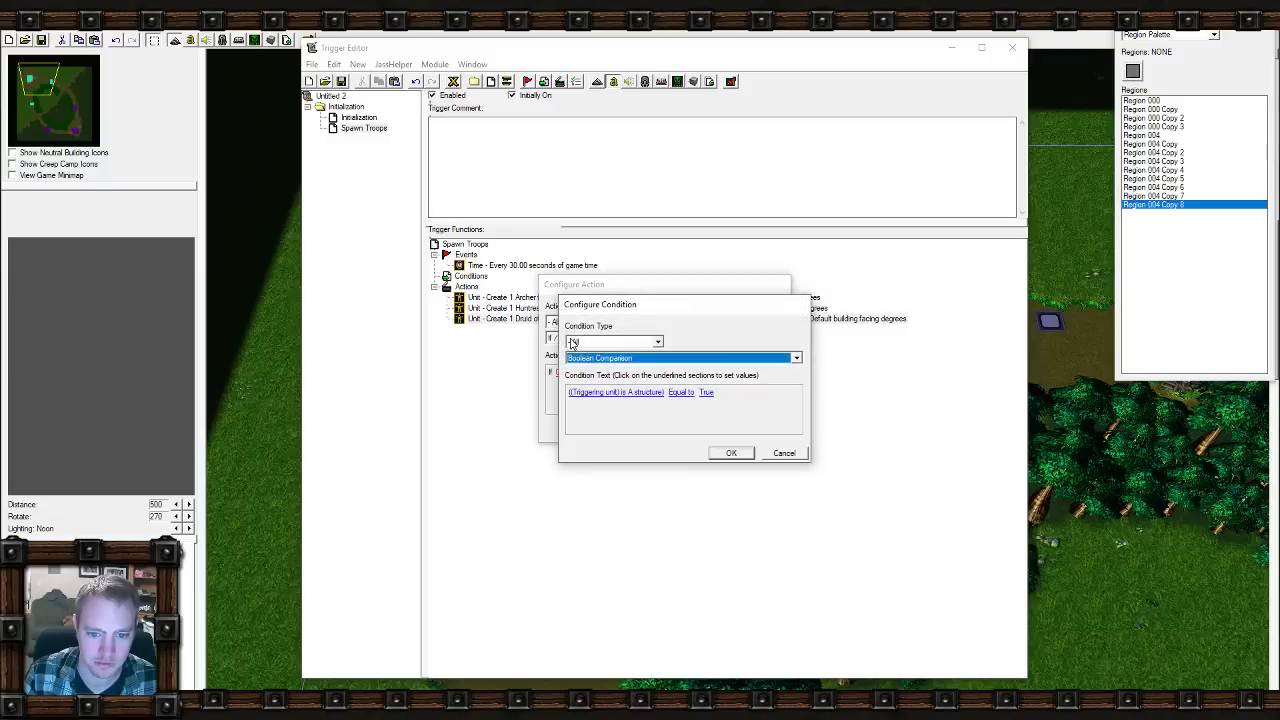
pyautogui.click(603, 393)
pyautogui.click(780, 480)
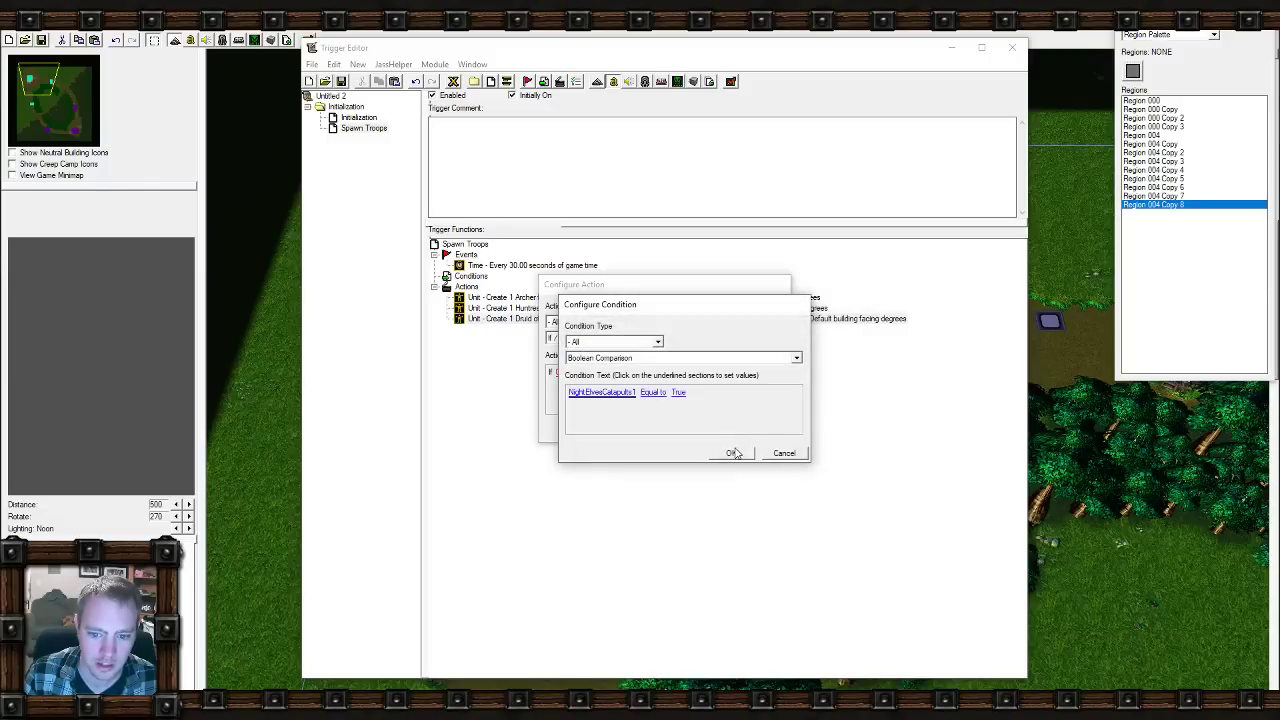
pyautogui.click(738, 452)
# Set the Then action to Unit - Create Units Facing Angle with the Night Elf Glaive Thrower as its unit type.
pyautogui.click(713, 376)
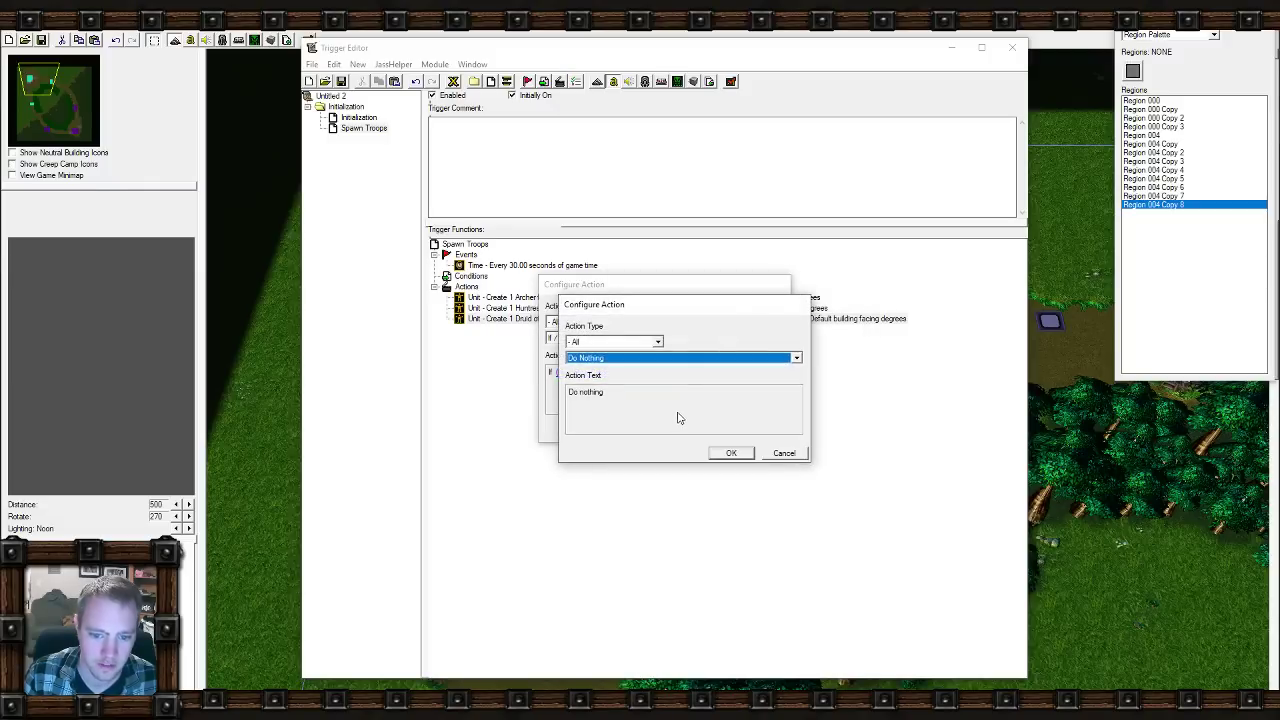
pyautogui.press('u')
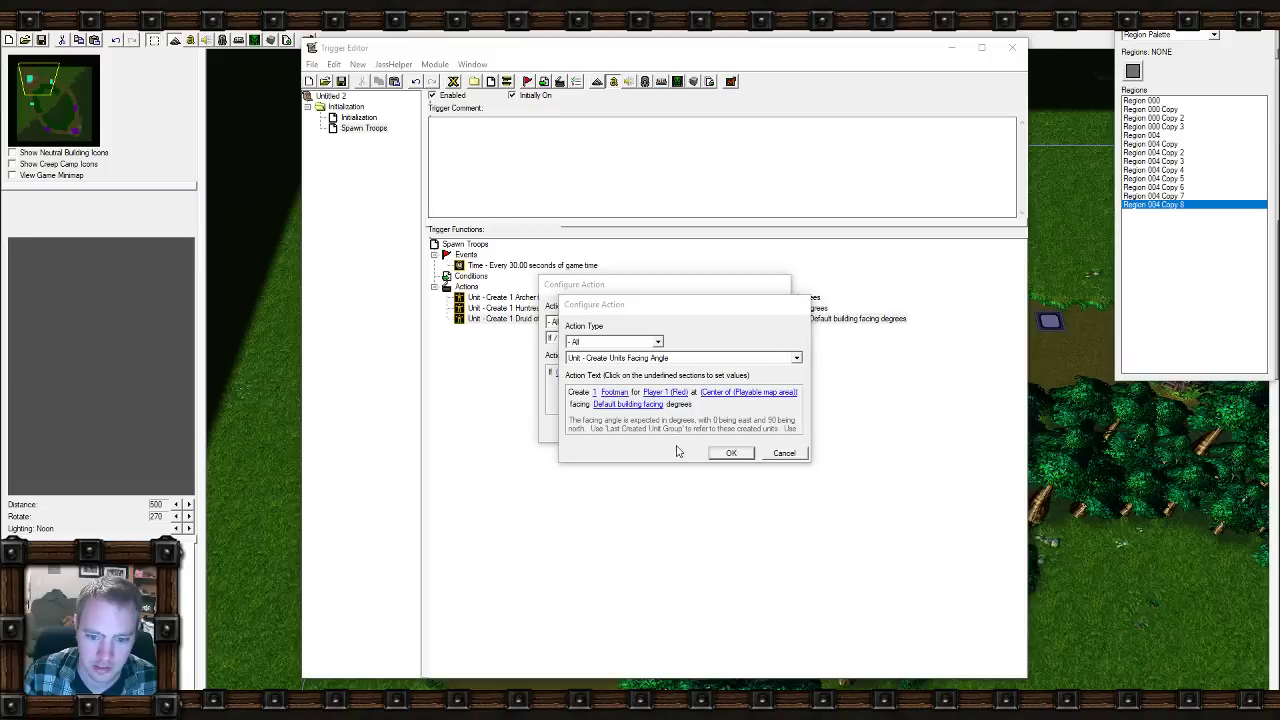
pyautogui.click(618, 394)
pyautogui.click(630, 489)
pyautogui.click(643, 527)
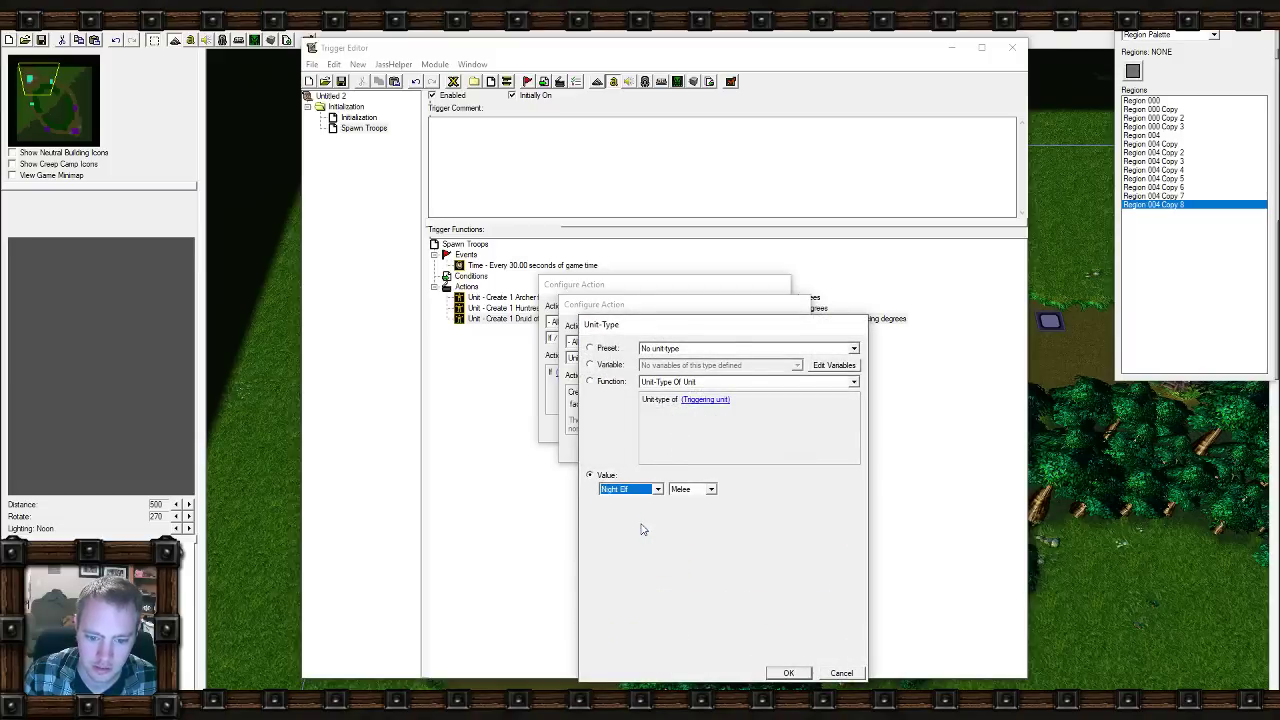
pyautogui.scroll(-2, 866, 561)
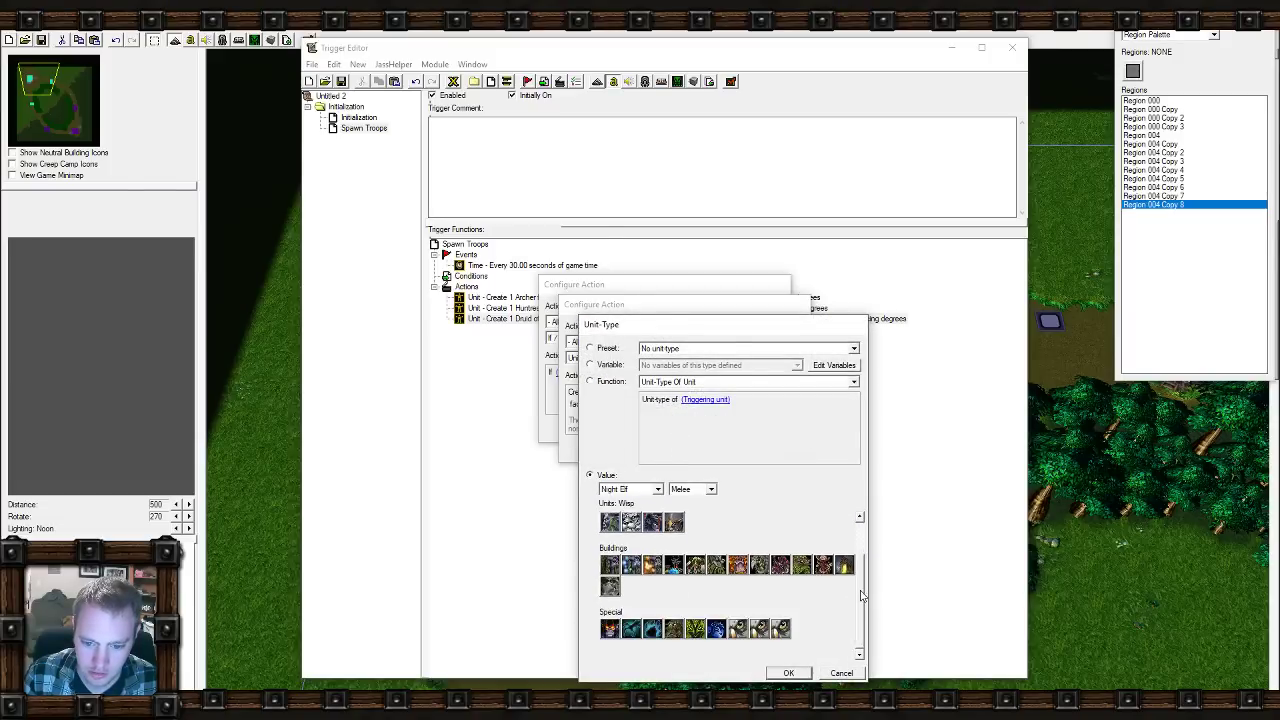
pyautogui.scroll(2, 800, 545)
pyautogui.click(695, 521)
pyautogui.click(790, 673)
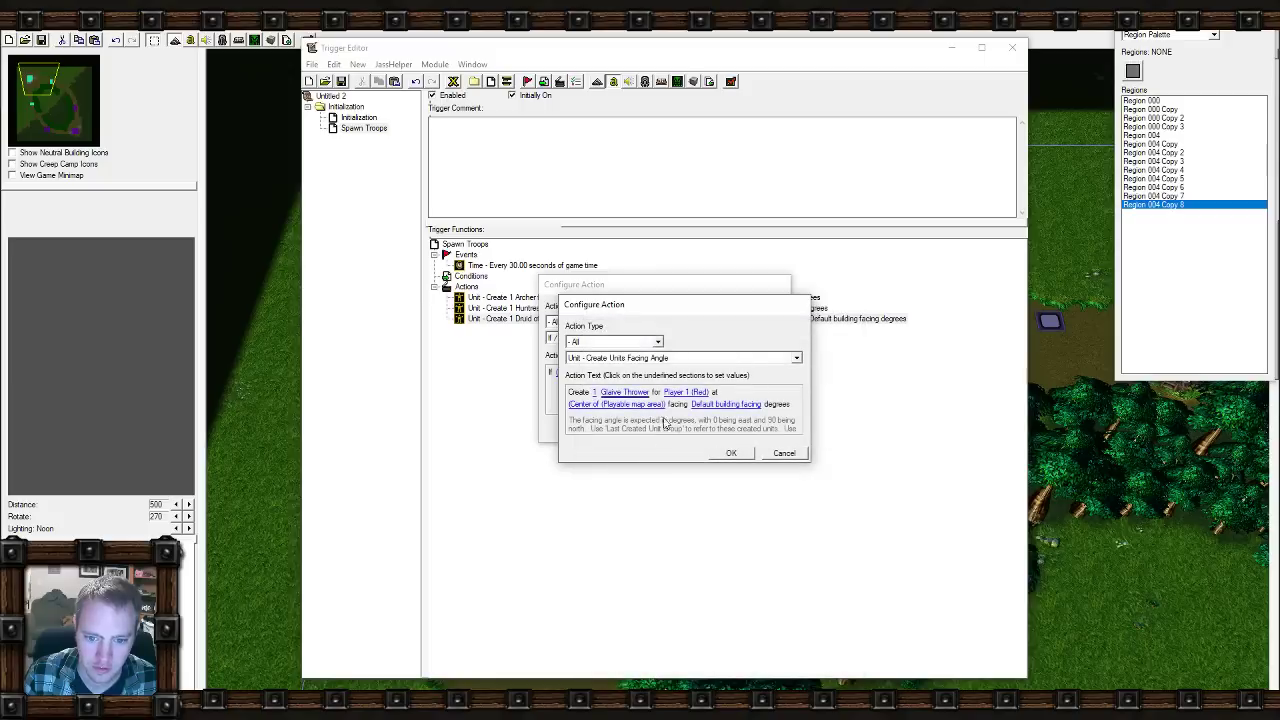
# Set the owner of the created Glaive Thrower to Player 3 (Teal).
pyautogui.click(700, 424)
pyautogui.click(690, 348)
pyautogui.click(666, 369)
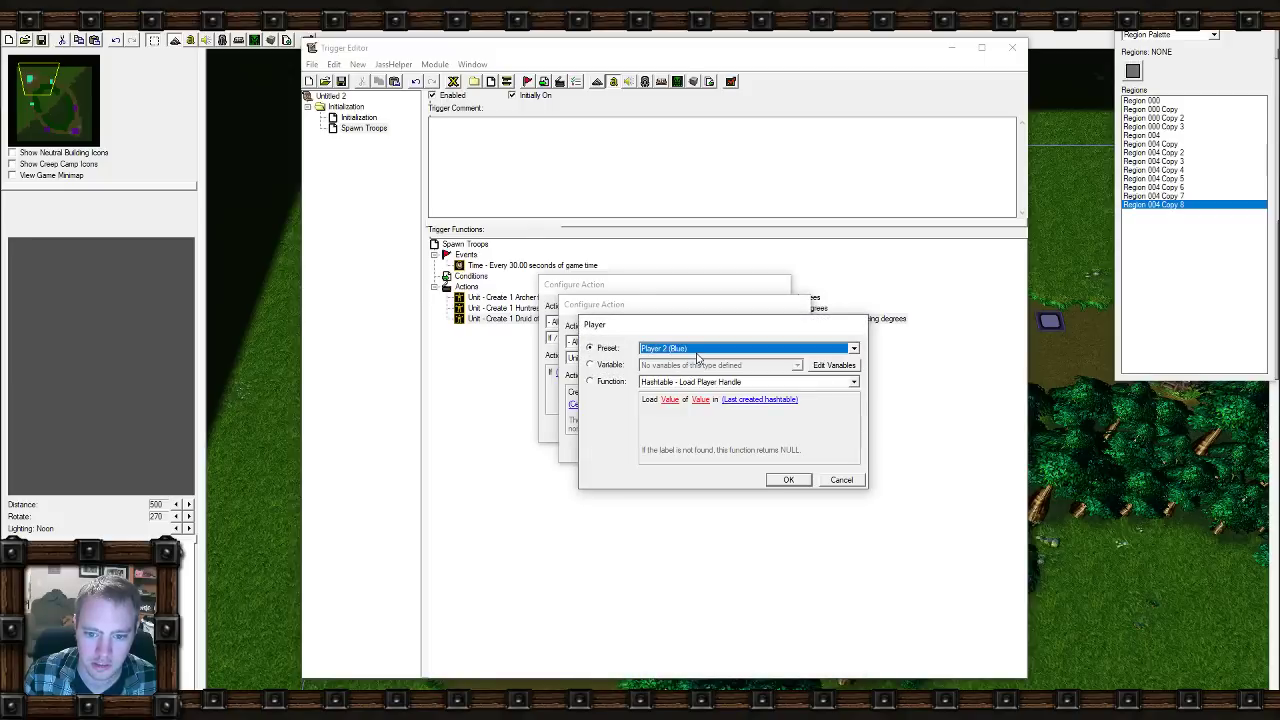
pyautogui.click(786, 480)
# Set the Glaive Thrower's spawn point to the center of Region 000 Copy, the region to the upper right of the Night Elf building.
pyautogui.click(645, 414)
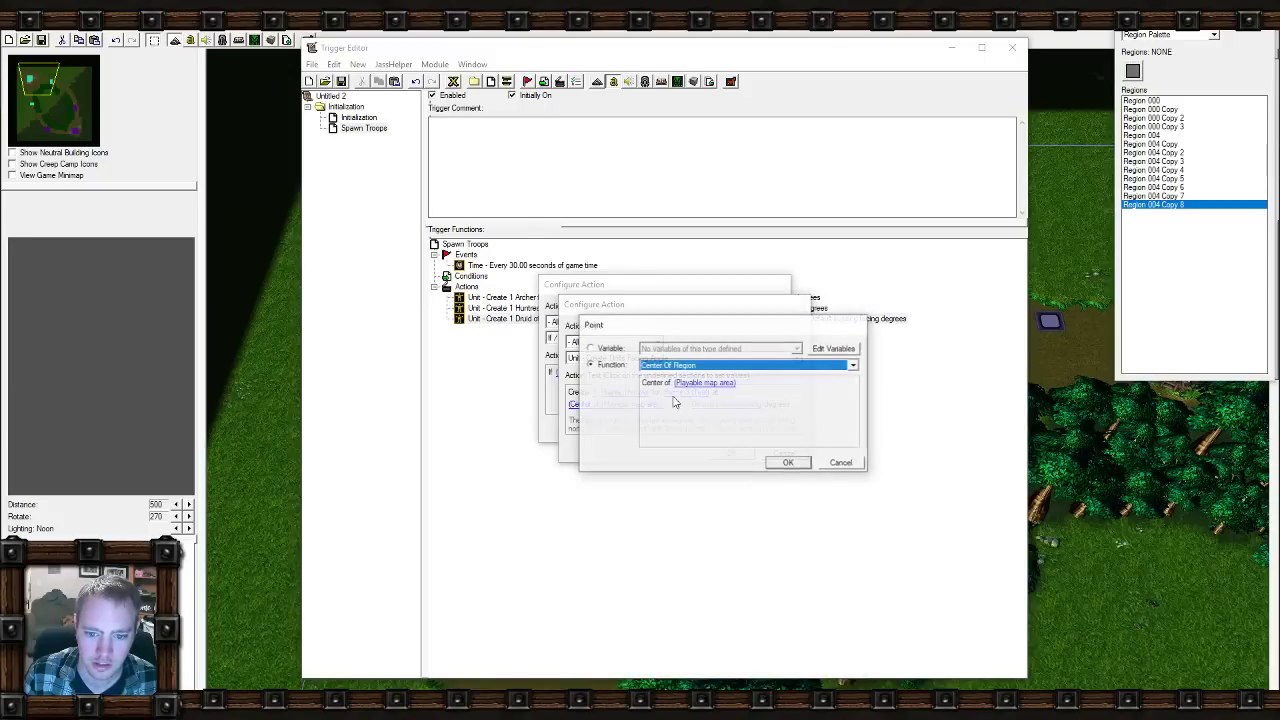
pyautogui.click(704, 383)
pyautogui.click(793, 385)
pyautogui.click(566, 387)
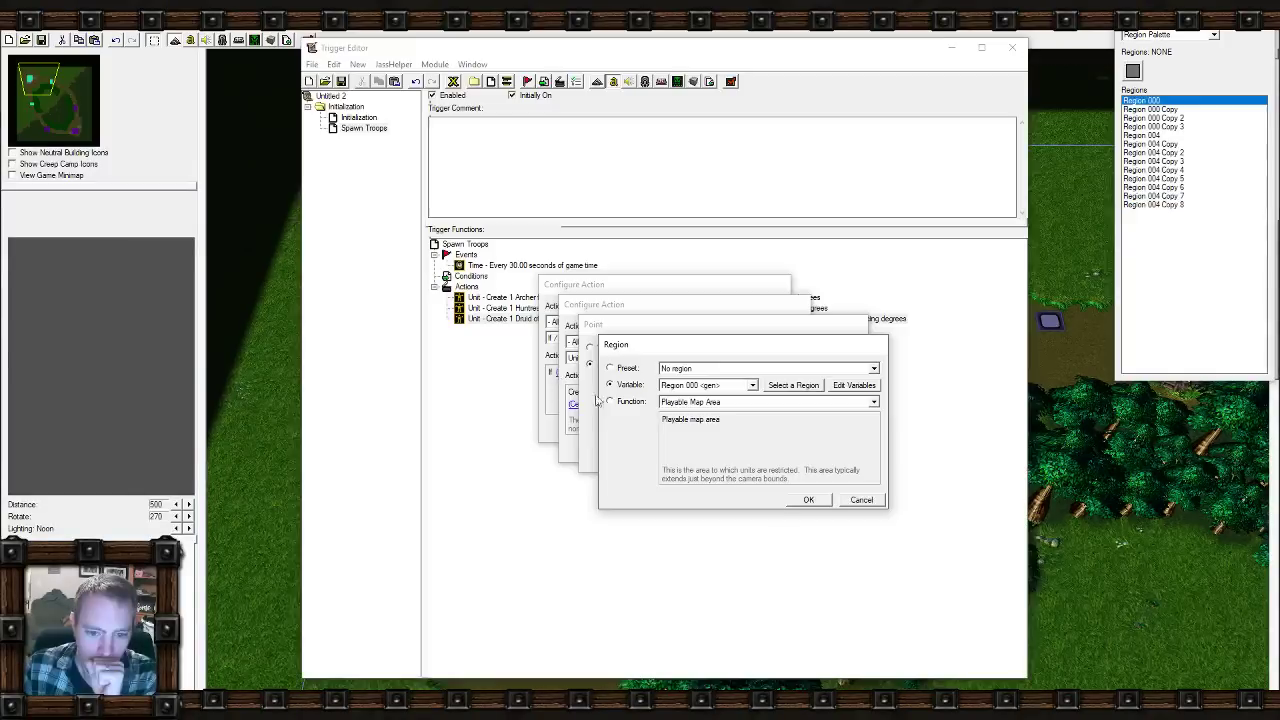
pyautogui.click(797, 385)
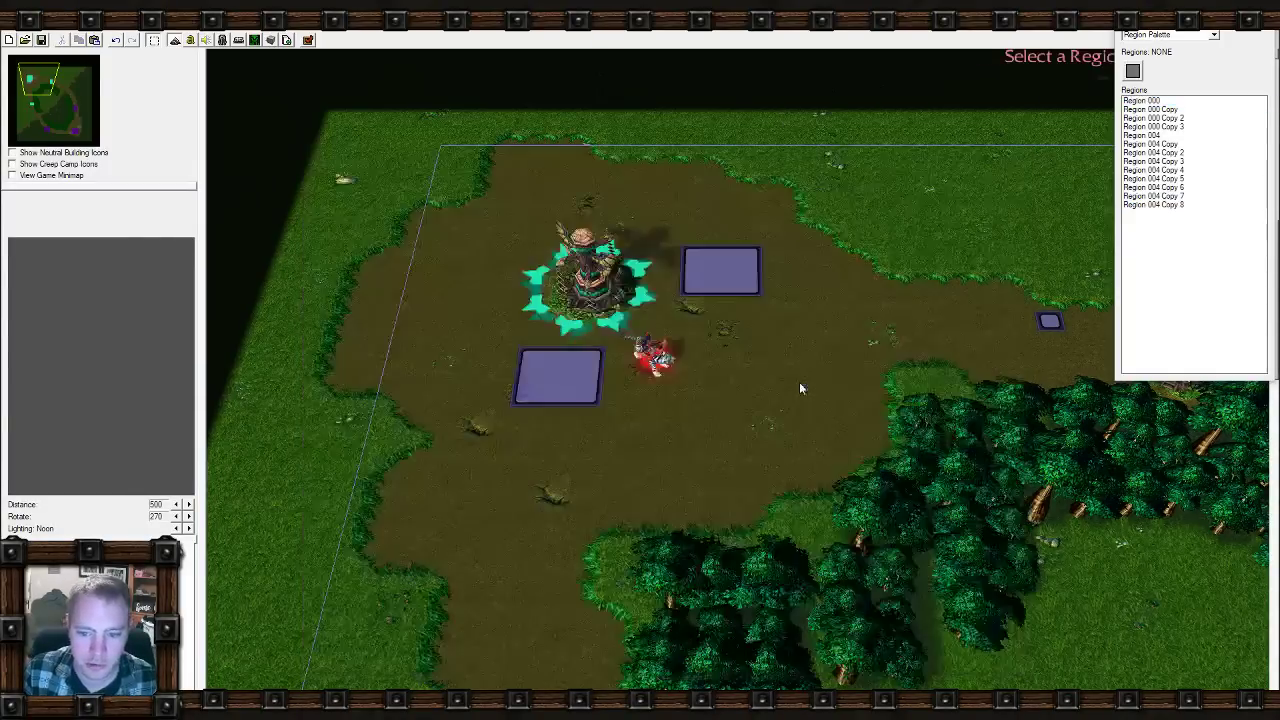
pyautogui.click(731, 266)
pyautogui.click(810, 499)
pyautogui.click(784, 462)
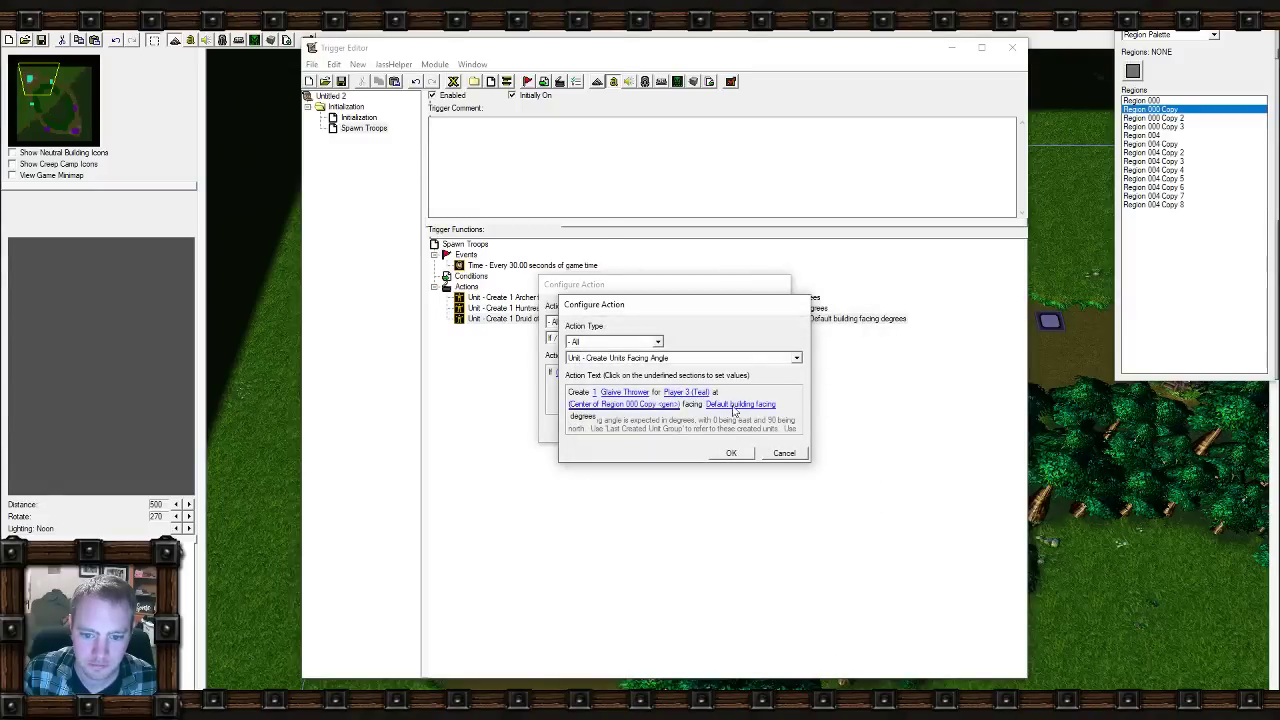
pyautogui.click(731, 453)
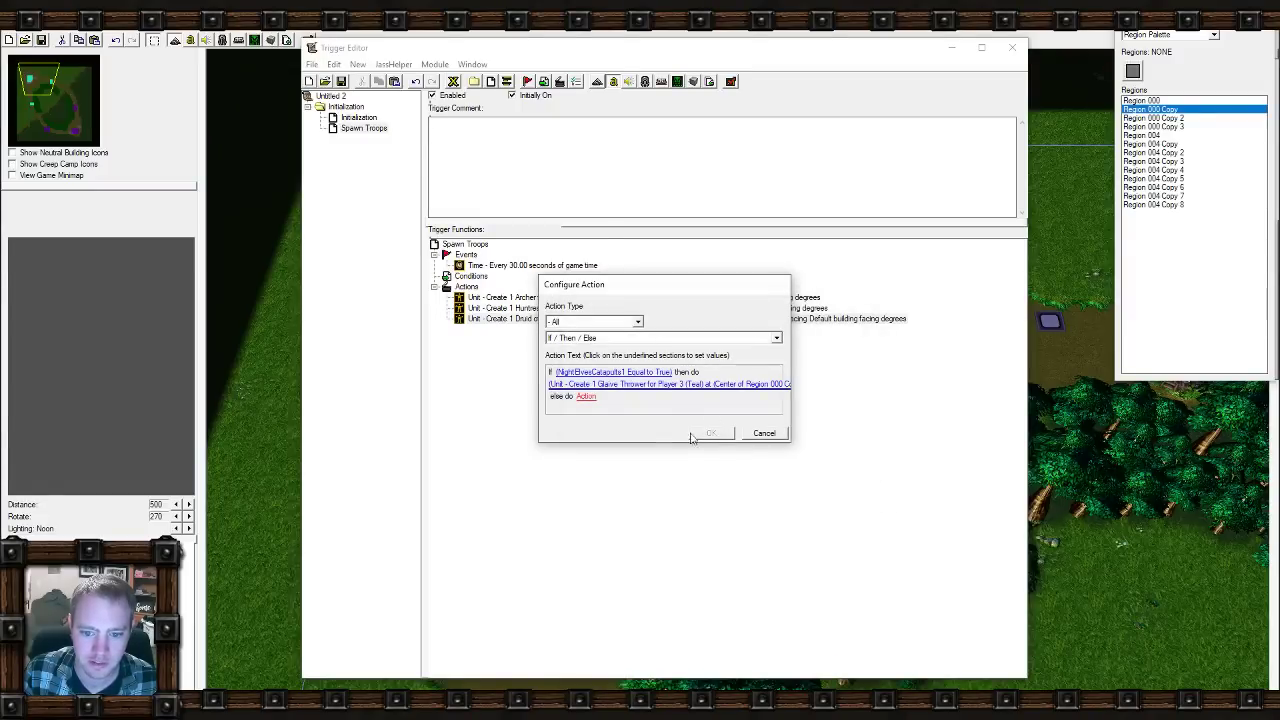
# Set the Else action to Do Nothing and add the finished If / Then / Else action to the trigger.
pyautogui.click(596, 401)
pyautogui.click(731, 453)
pyautogui.click(714, 431)
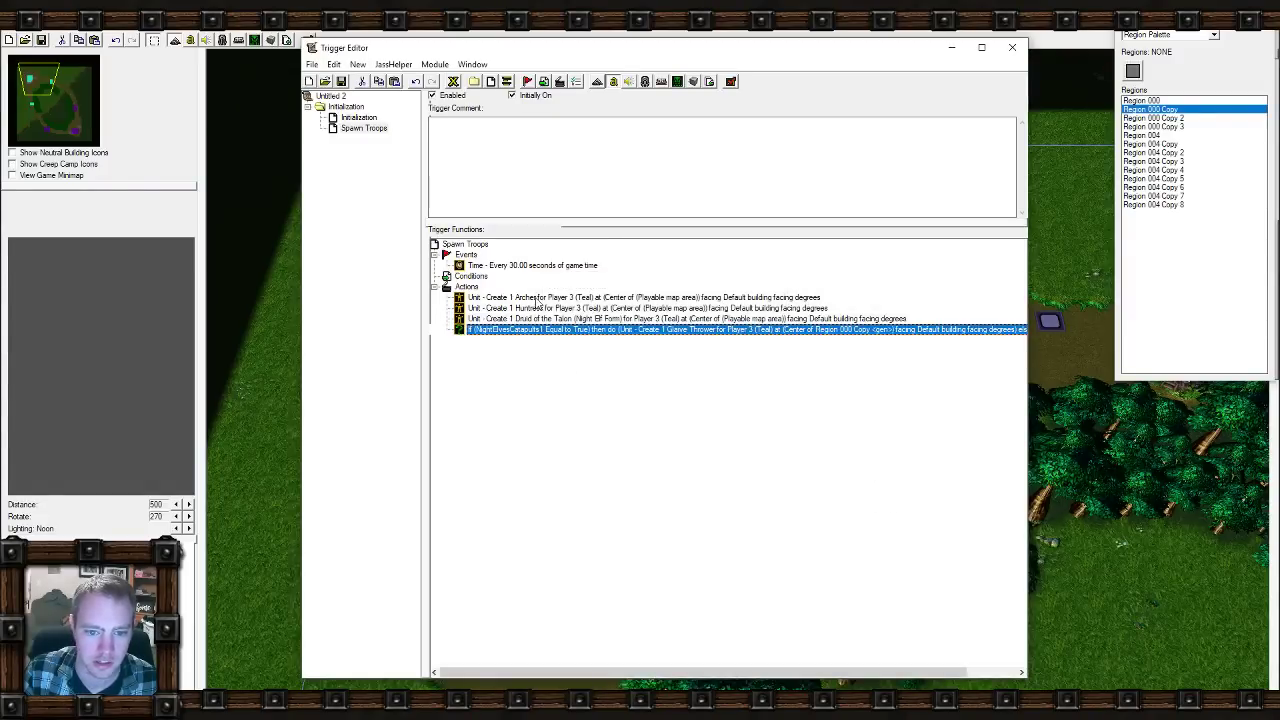
# Change the Archer's spawn point from the playable map area to the center of Region 000 Copy.
pyautogui.doubleClick(540, 298)
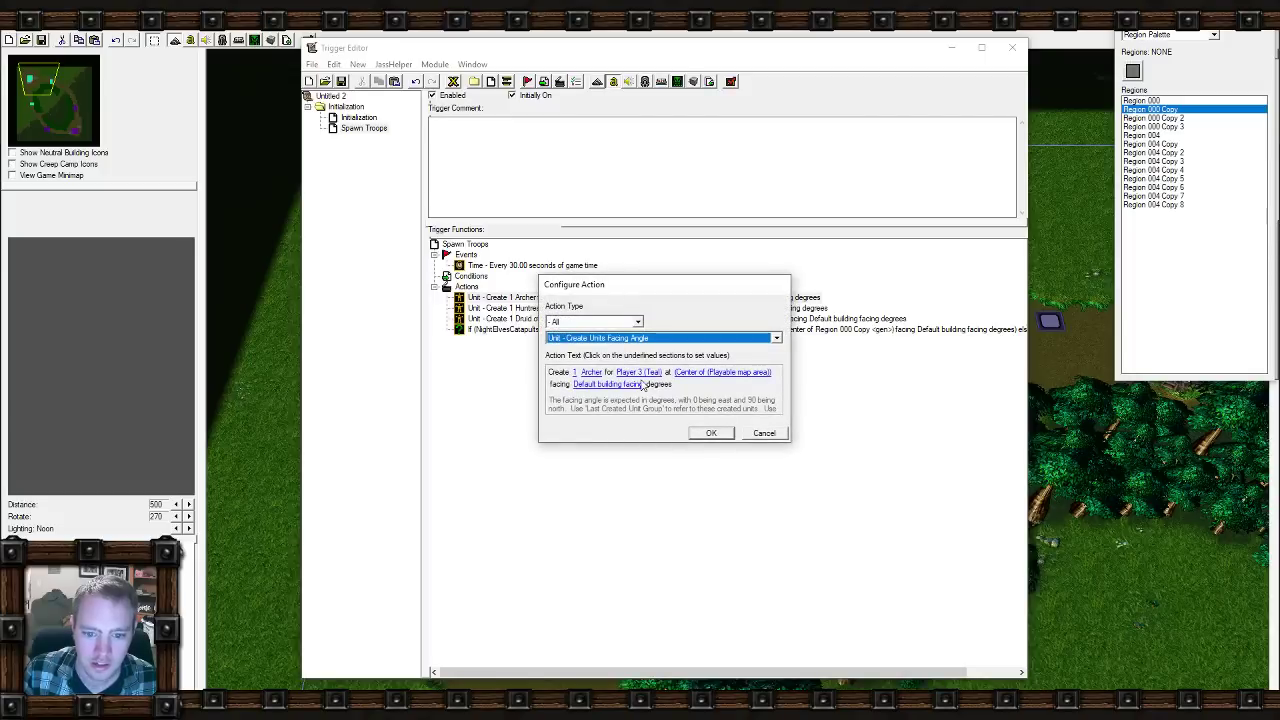
pyautogui.click(705, 373)
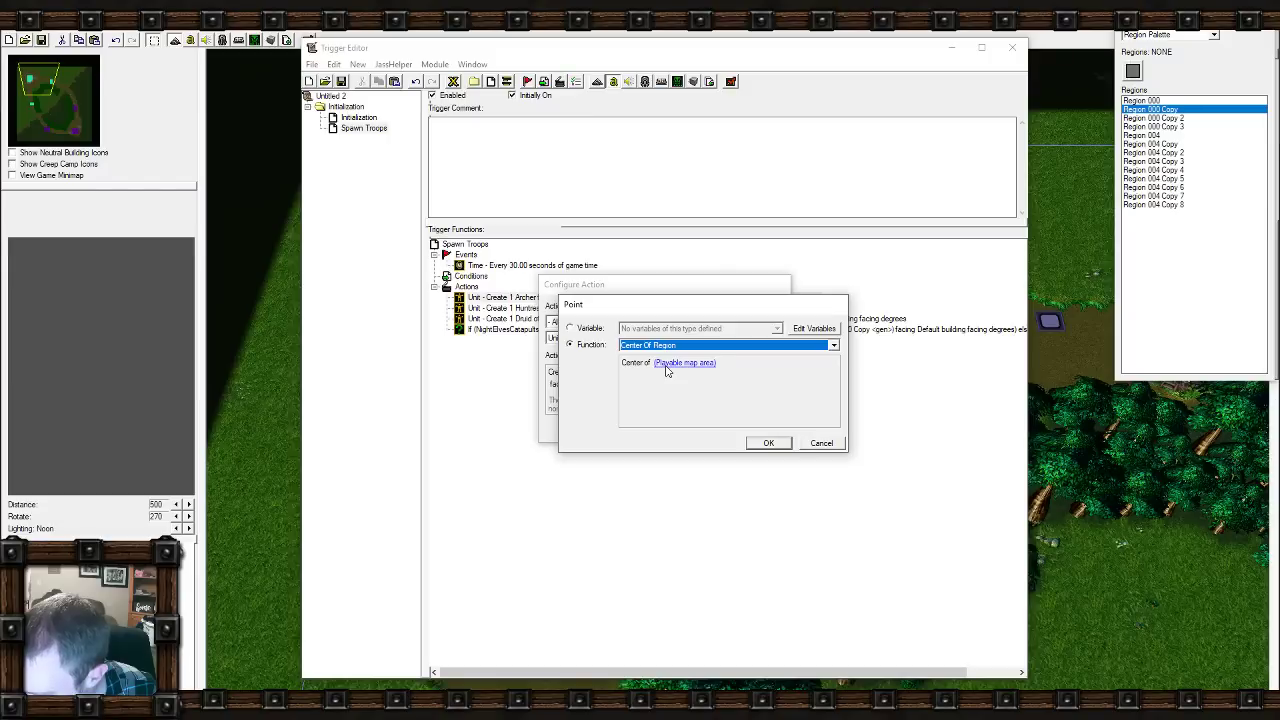
pyautogui.click(667, 364)
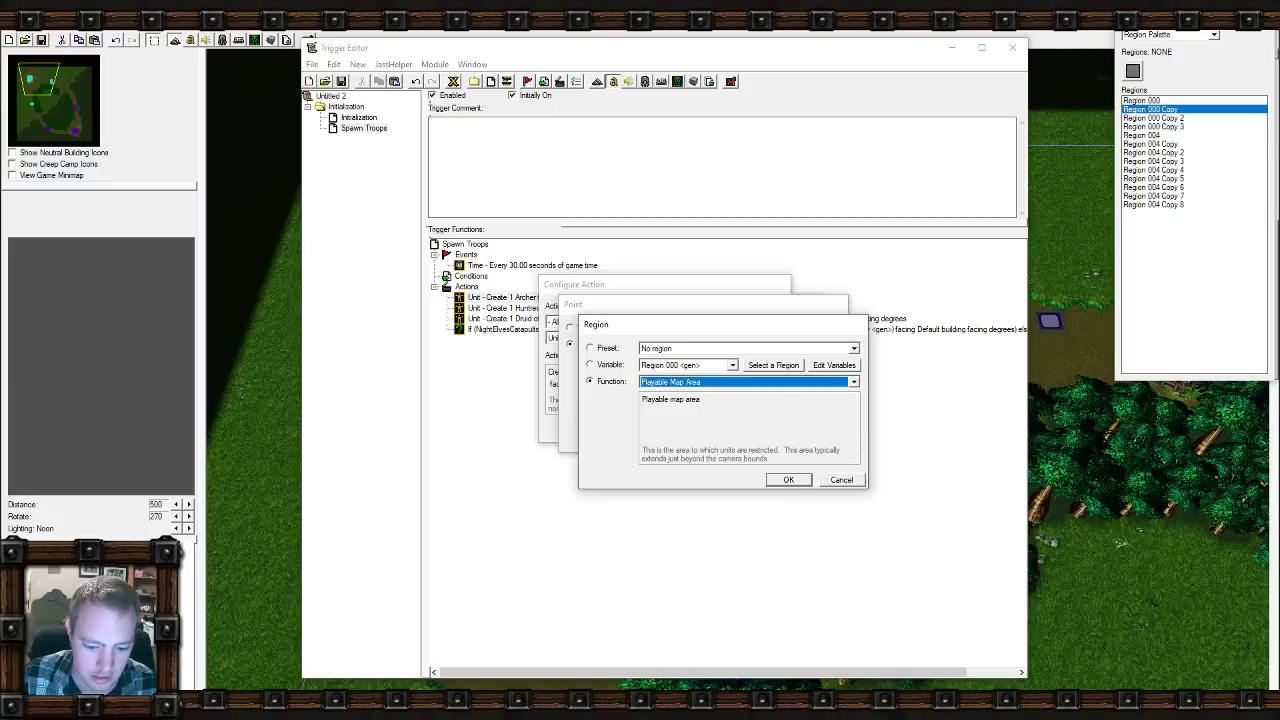
pyautogui.click(575, 676)
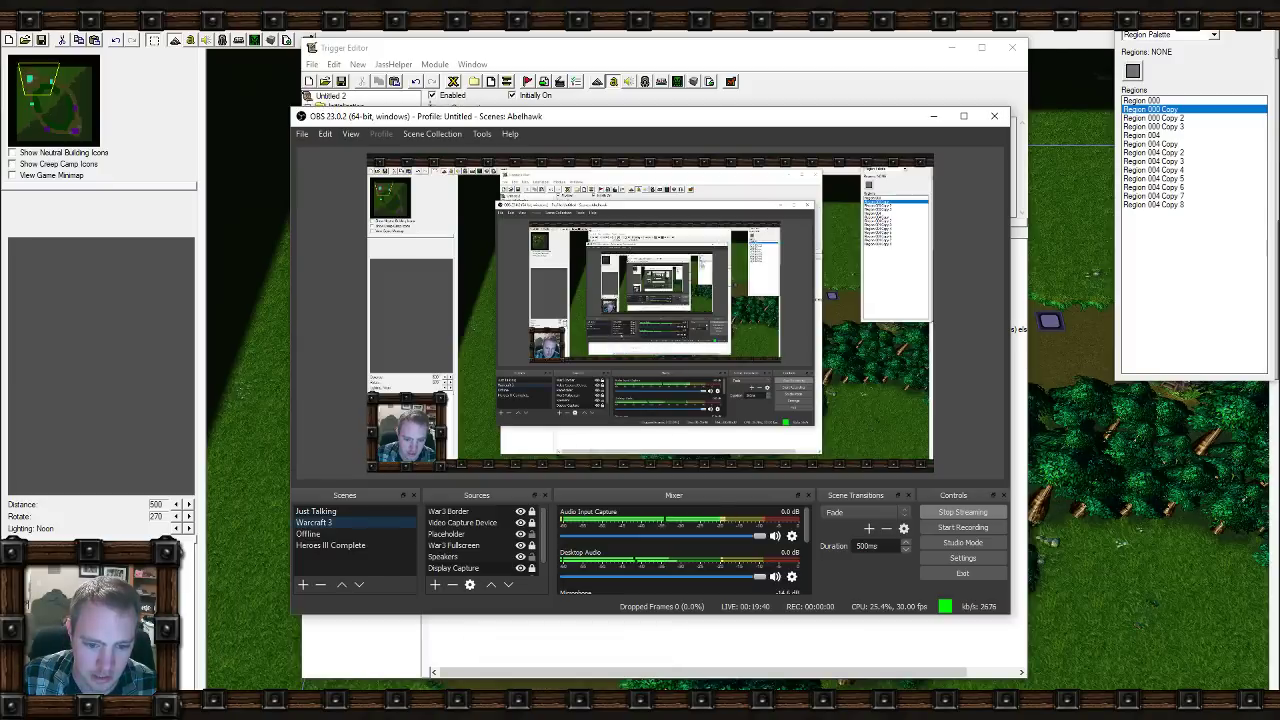
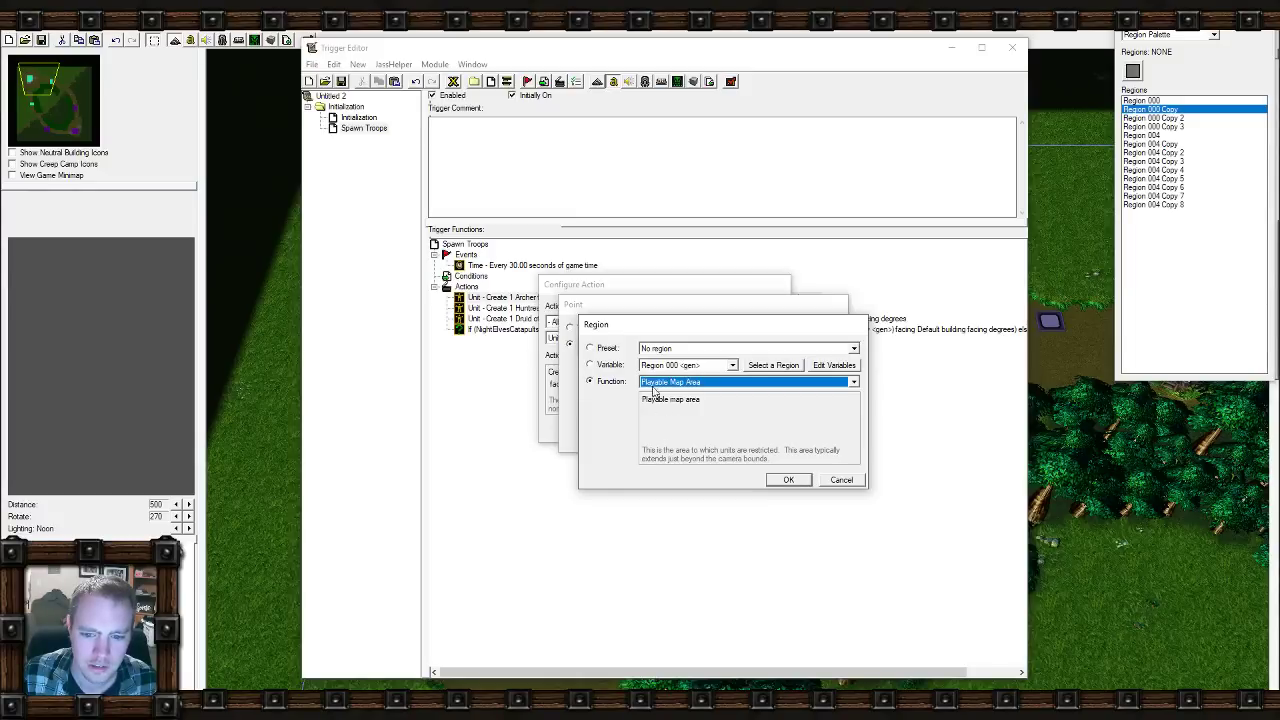
pyautogui.click(709, 359)
pyautogui.click(695, 336)
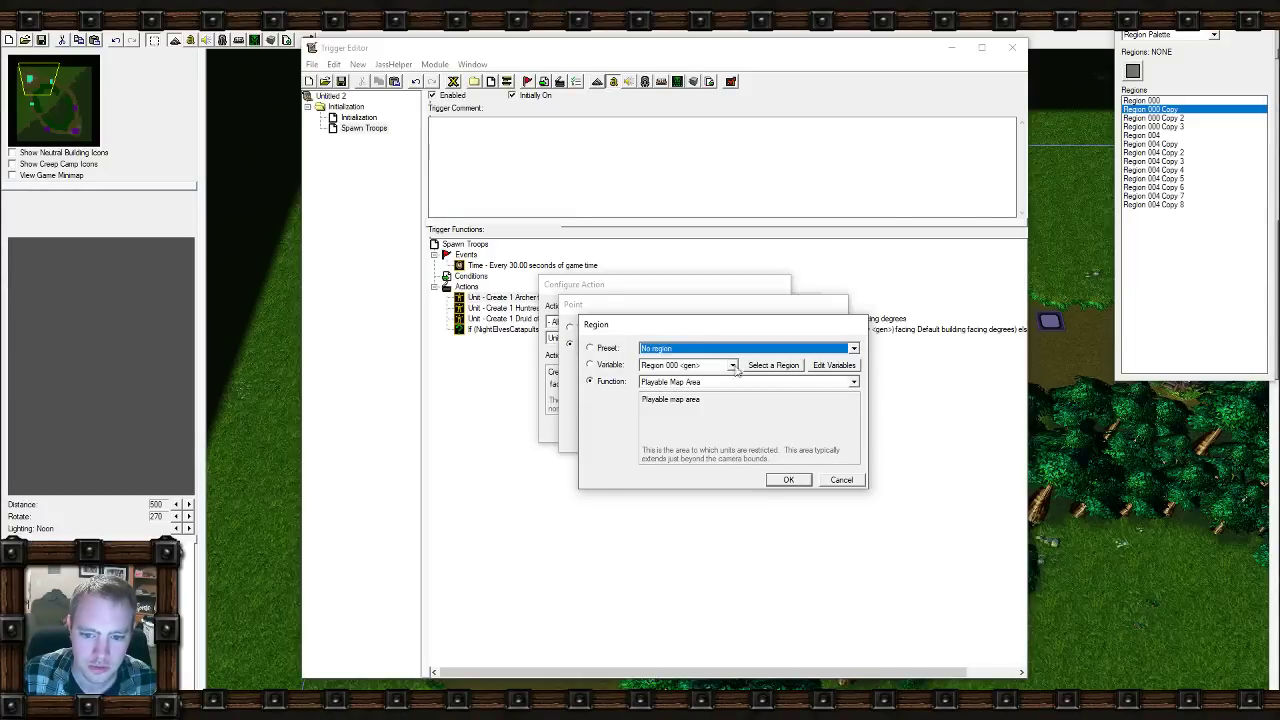
pyautogui.click(773, 364)
pyautogui.click(1150, 109)
pyautogui.click(789, 477)
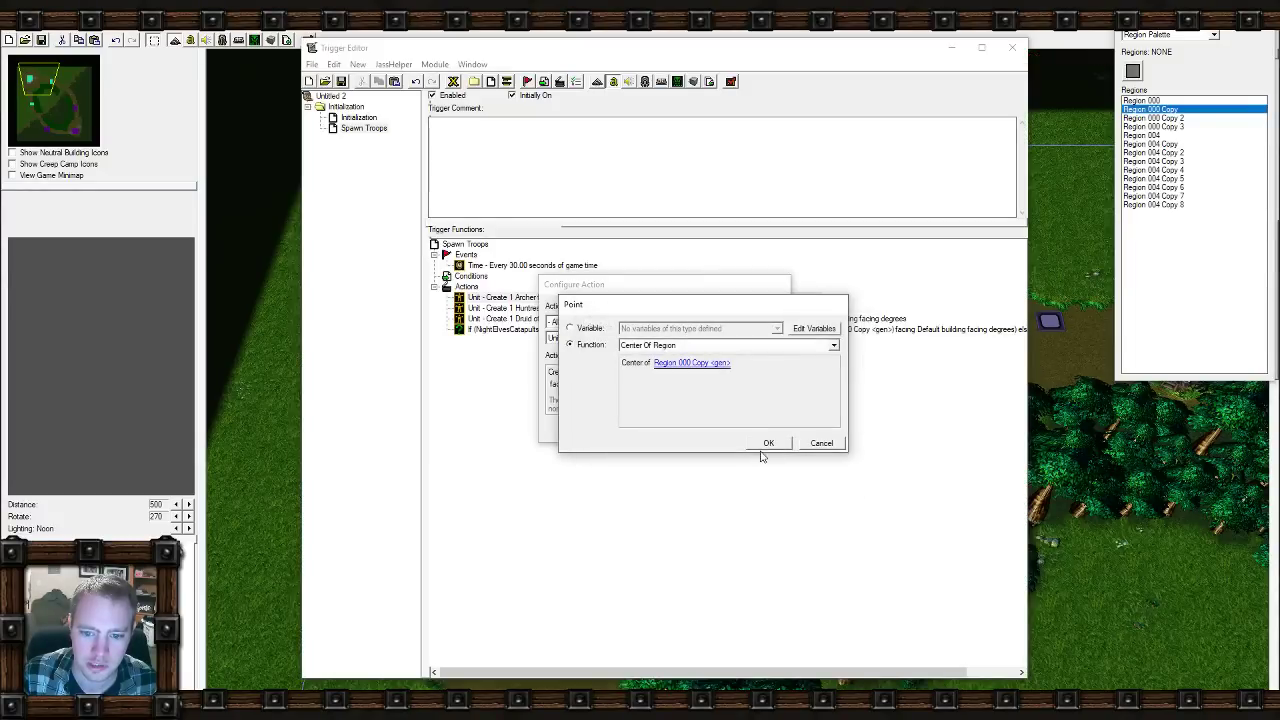
pyautogui.click(766, 443)
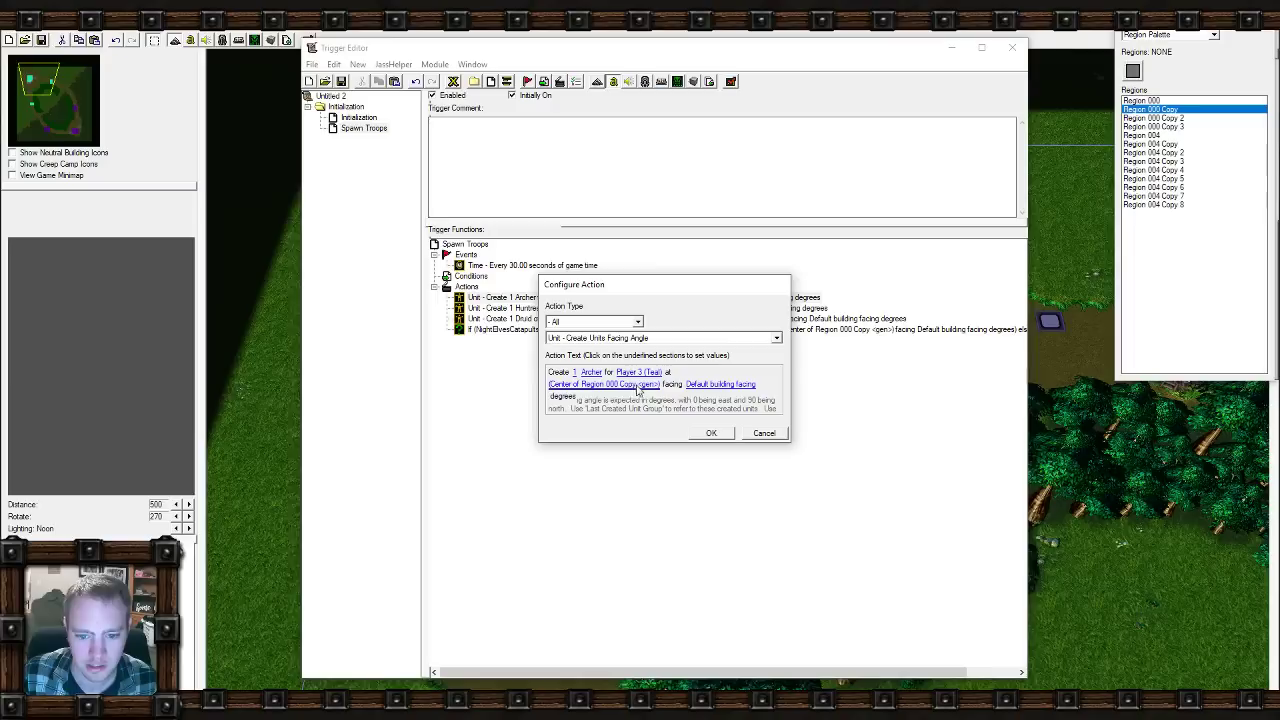
pyautogui.click(709, 433)
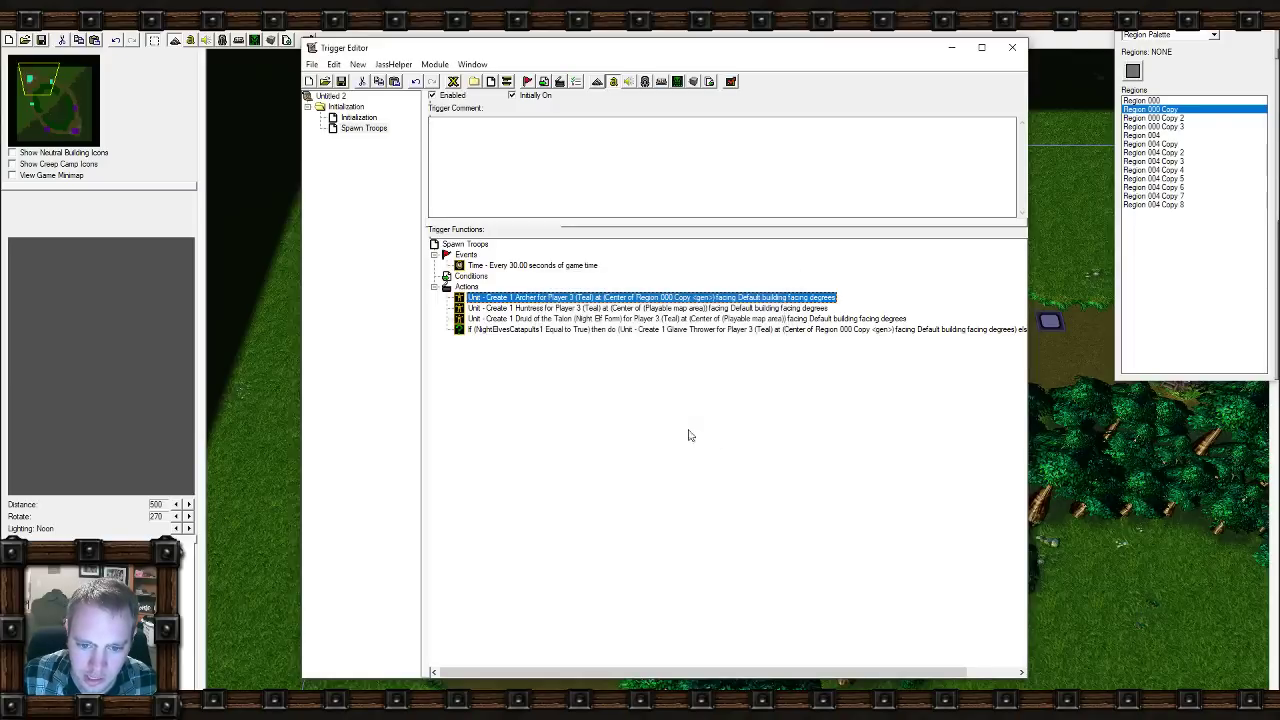
# Set the Huntress creation action's spawn point to the center of Region 000 Copy.
pyautogui.doubleClick(545, 309)
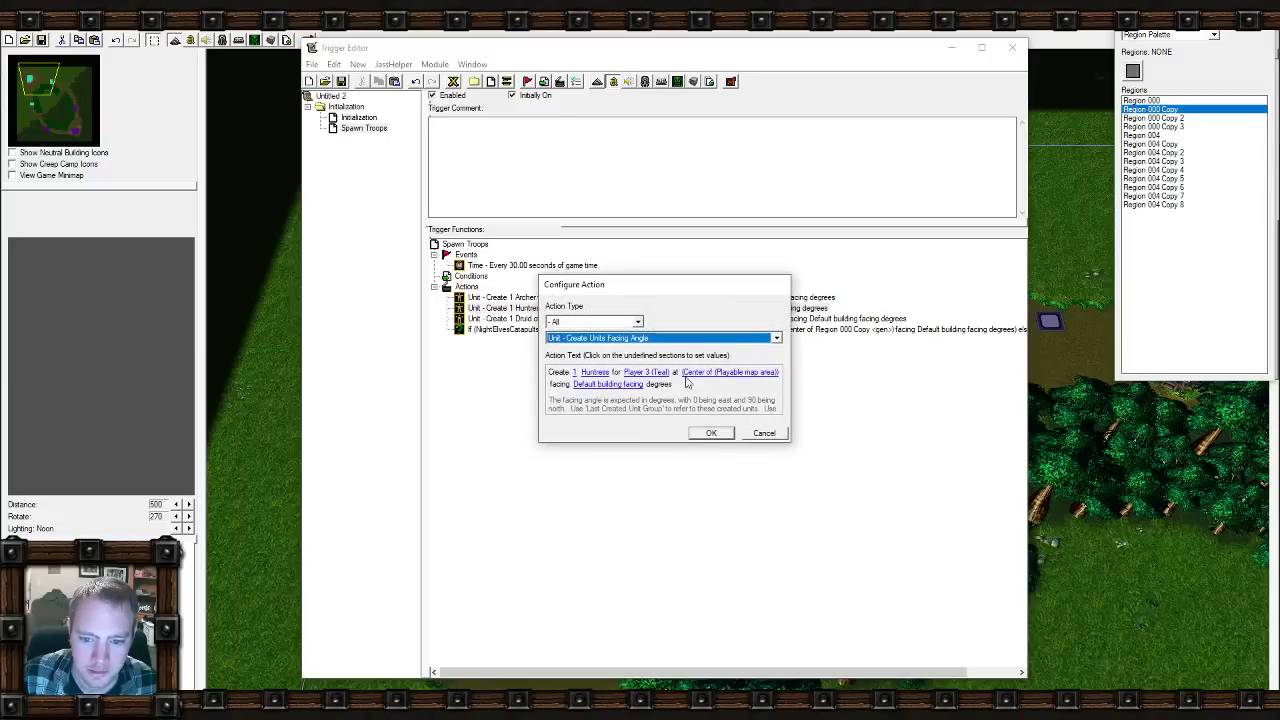
pyautogui.click(686, 374)
pyautogui.click(662, 365)
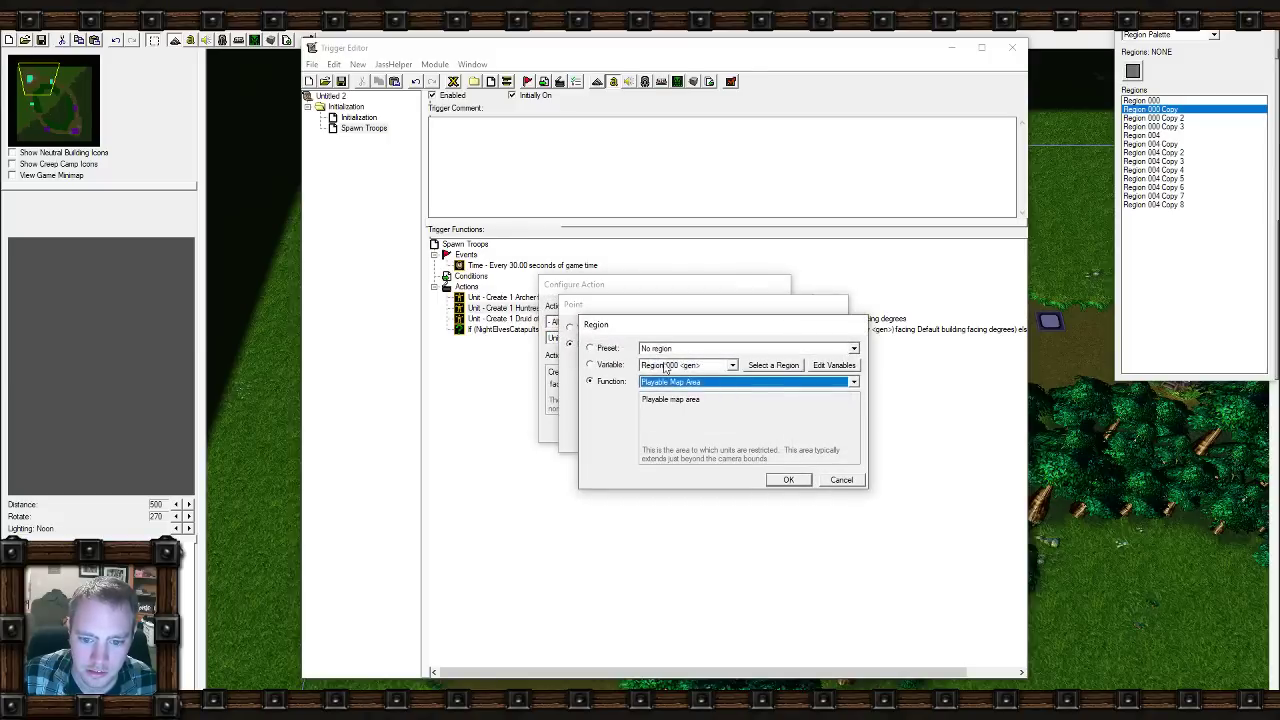
pyautogui.click(666, 366)
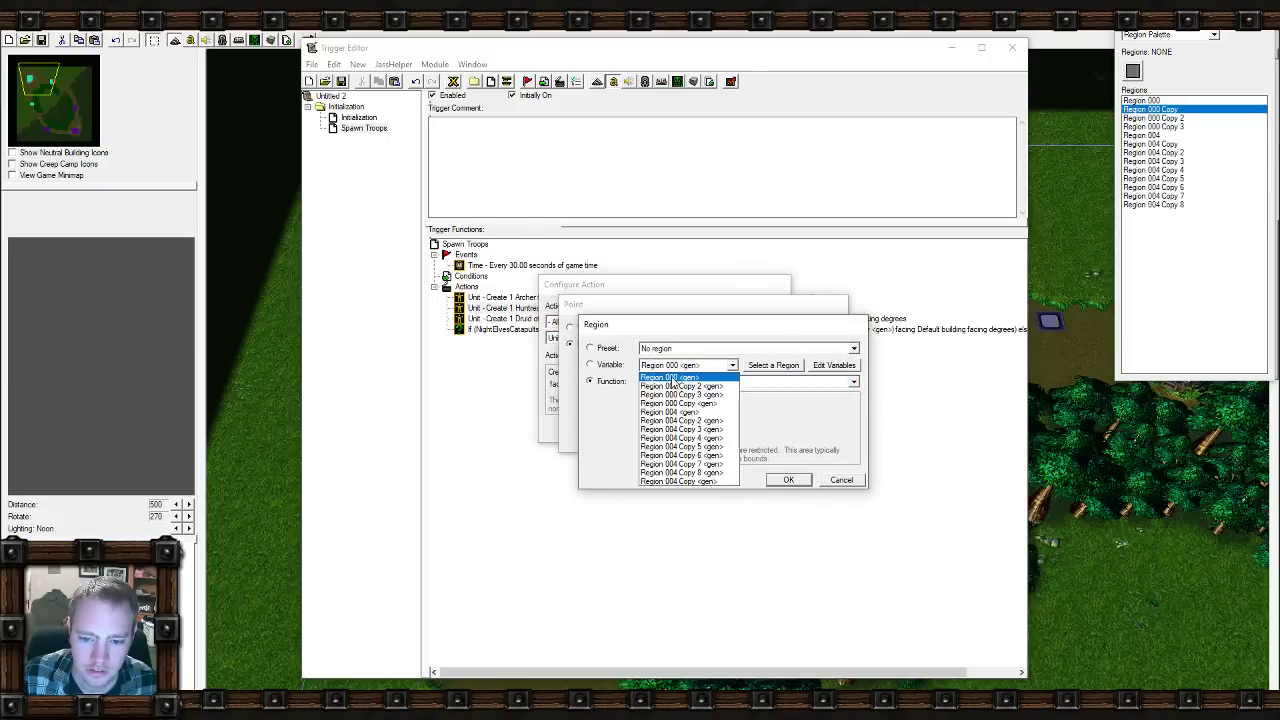
pyautogui.click(676, 403)
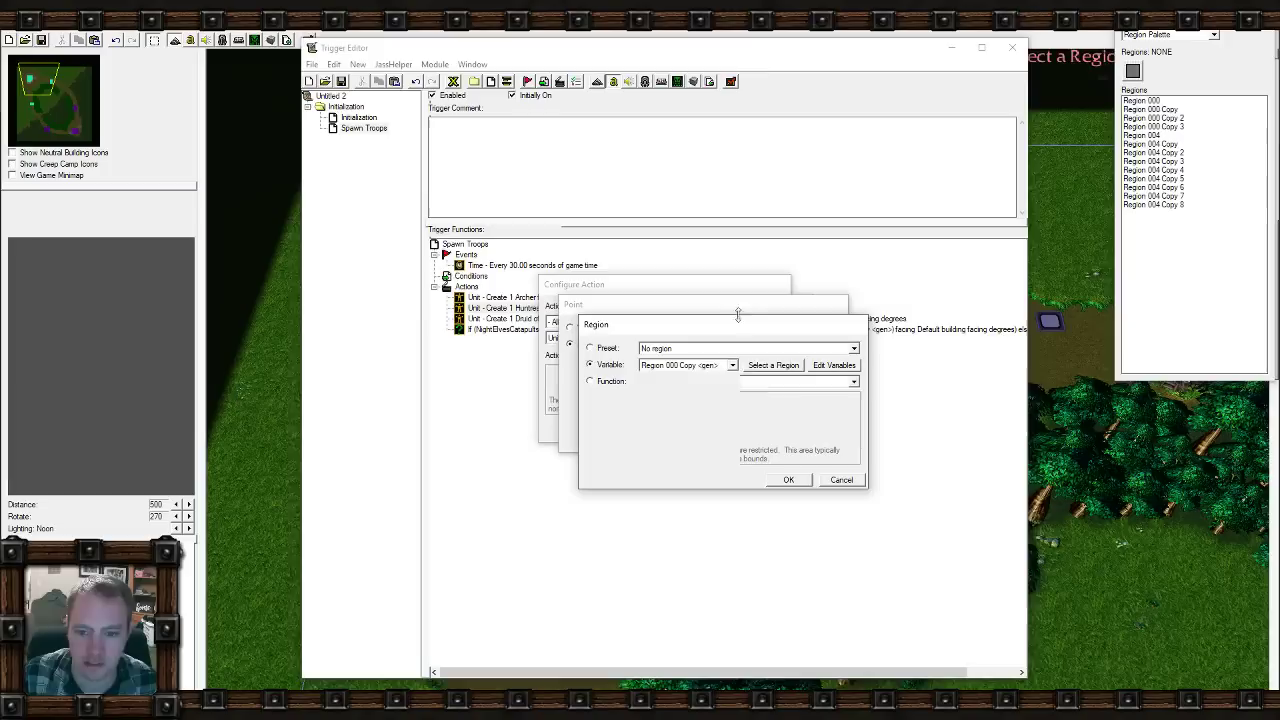
pyautogui.click(788, 479)
pyautogui.click(766, 440)
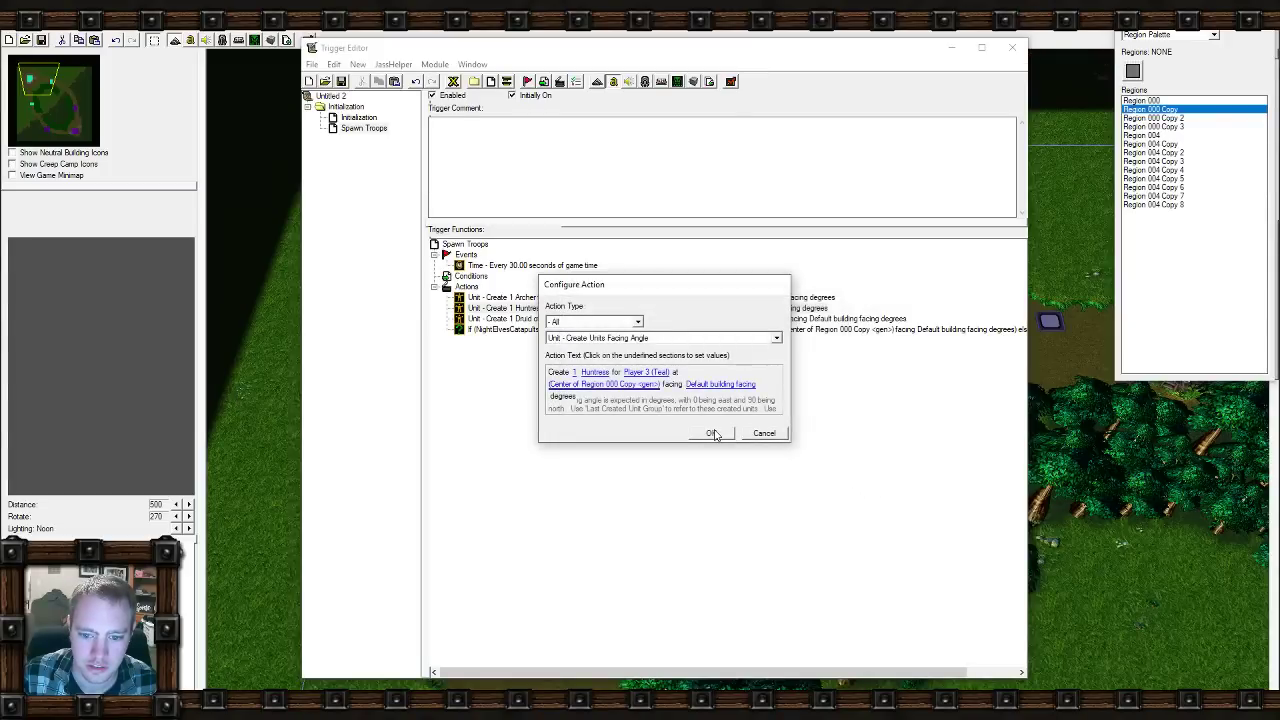
pyautogui.click(714, 434)
# Set the Druid of the Talon's spawn point to the center of Region 000 Copy.
pyautogui.doubleClick(710, 318)
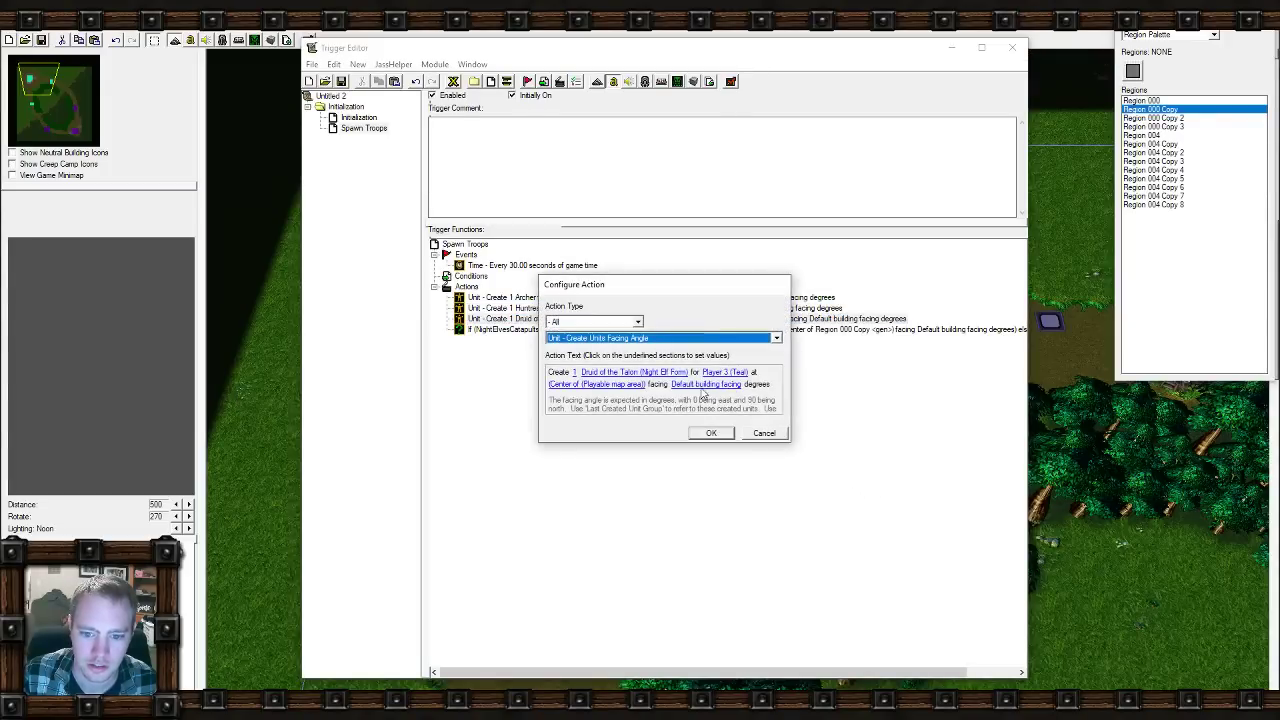
pyautogui.click(617, 388)
pyautogui.click(694, 365)
pyautogui.click(761, 363)
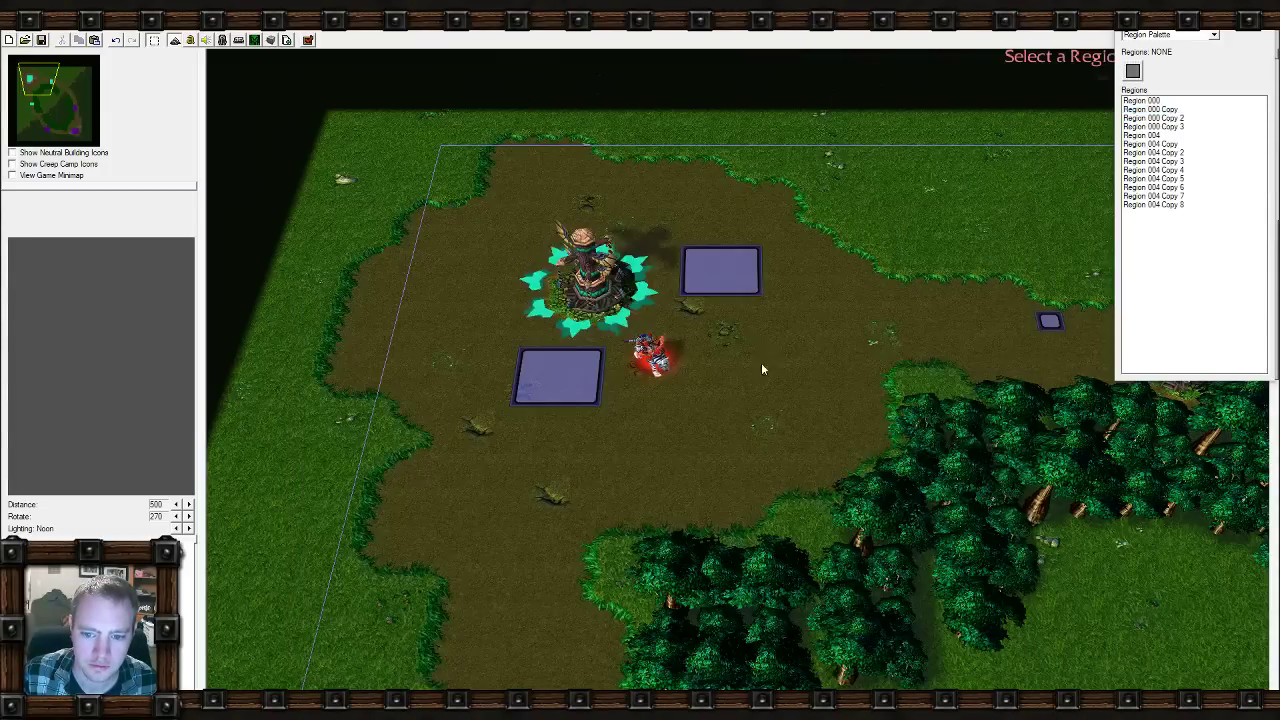
pyautogui.click(752, 284)
pyautogui.click(788, 479)
pyautogui.click(766, 440)
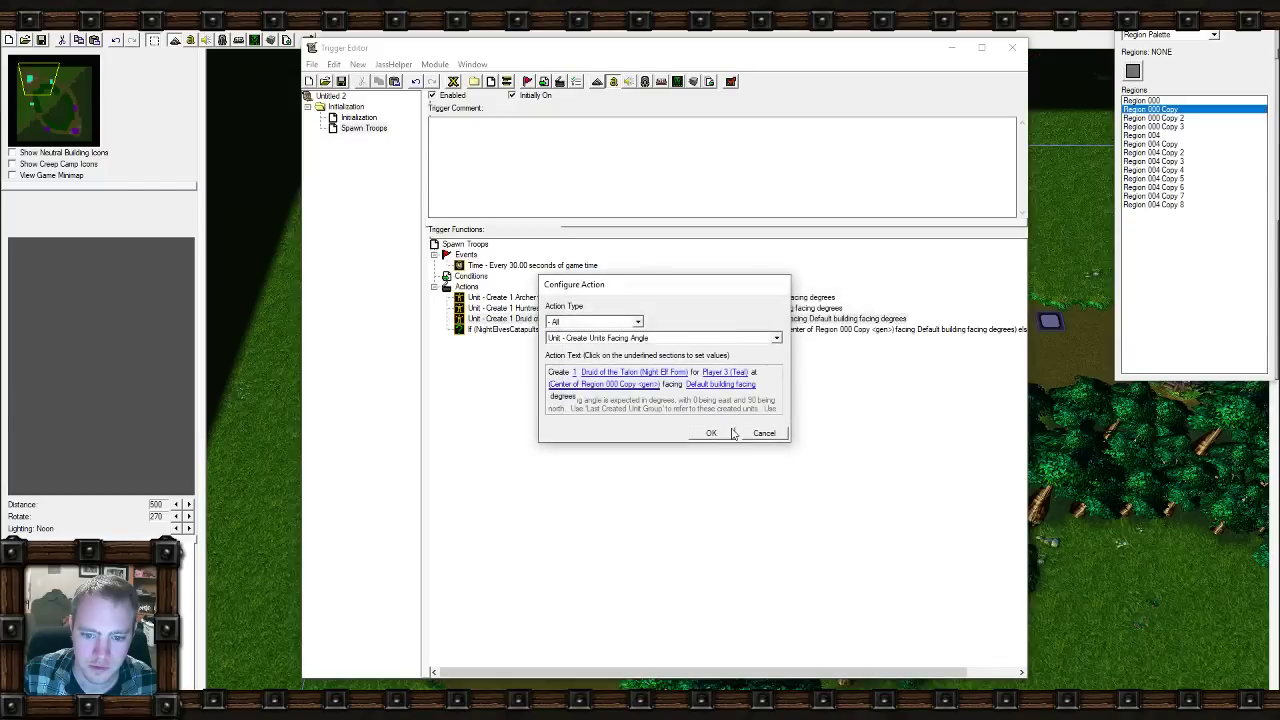
pyautogui.click(712, 433)
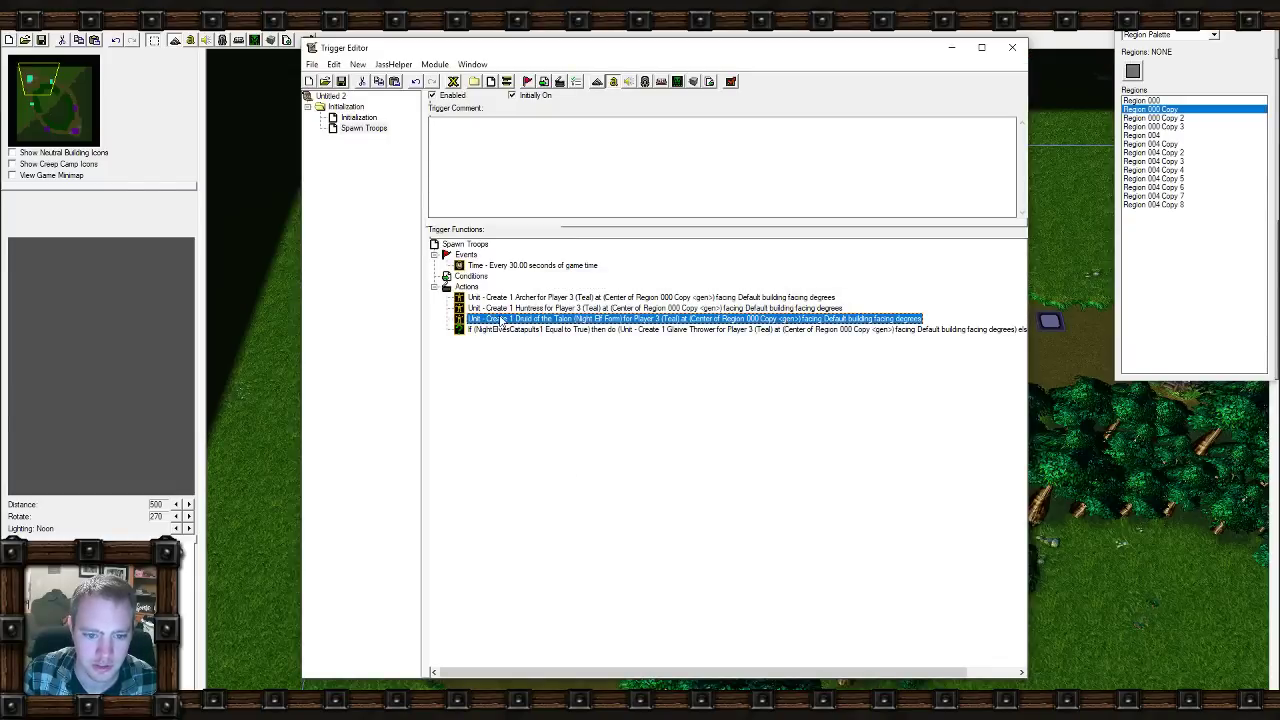
# Add a comment reading "Night elves lane 1" above the unit-creation actions in the Spawn Troops trigger.
pyautogui.click(466, 286)
pyautogui.click(560, 81)
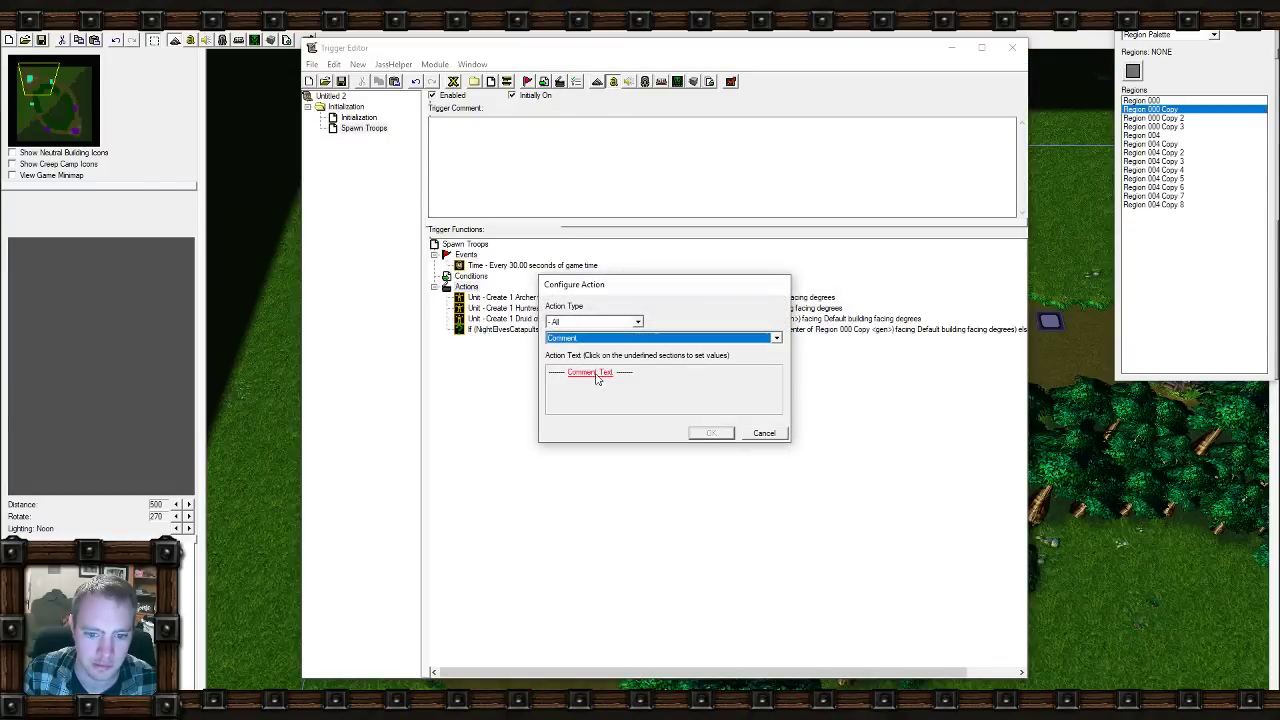
pyautogui.click(590, 372)
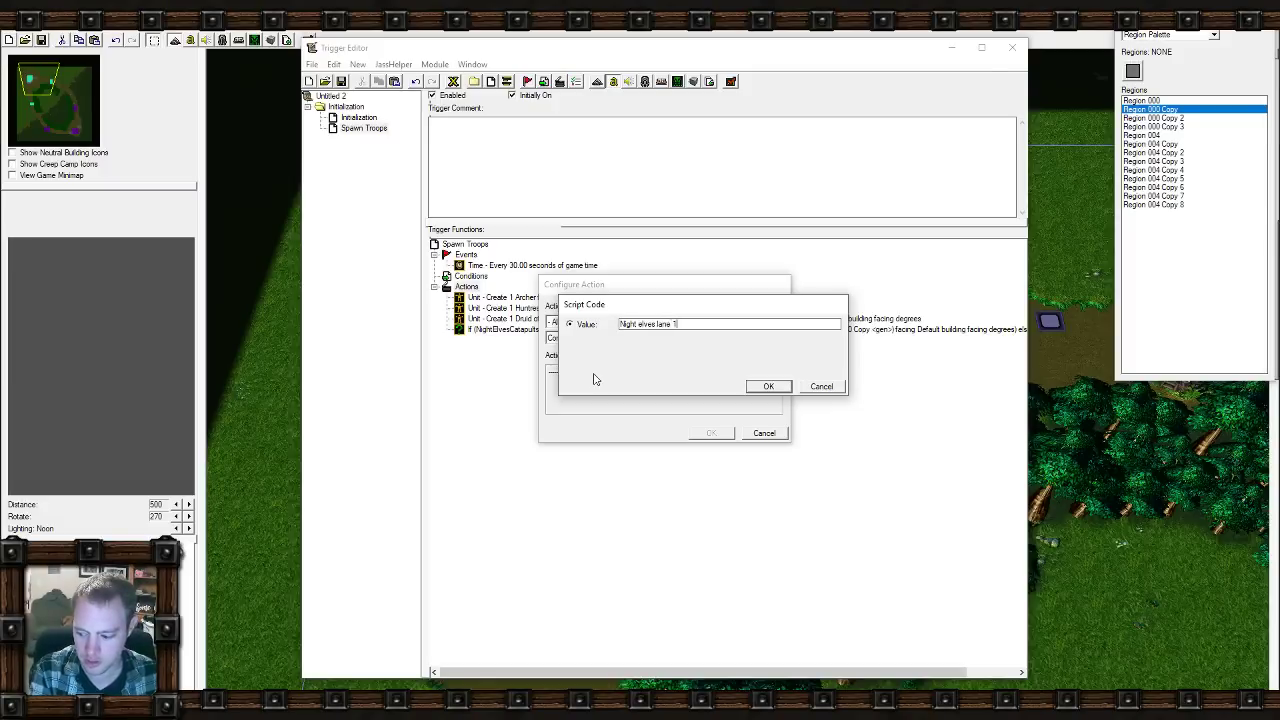
pyautogui.click(767, 389)
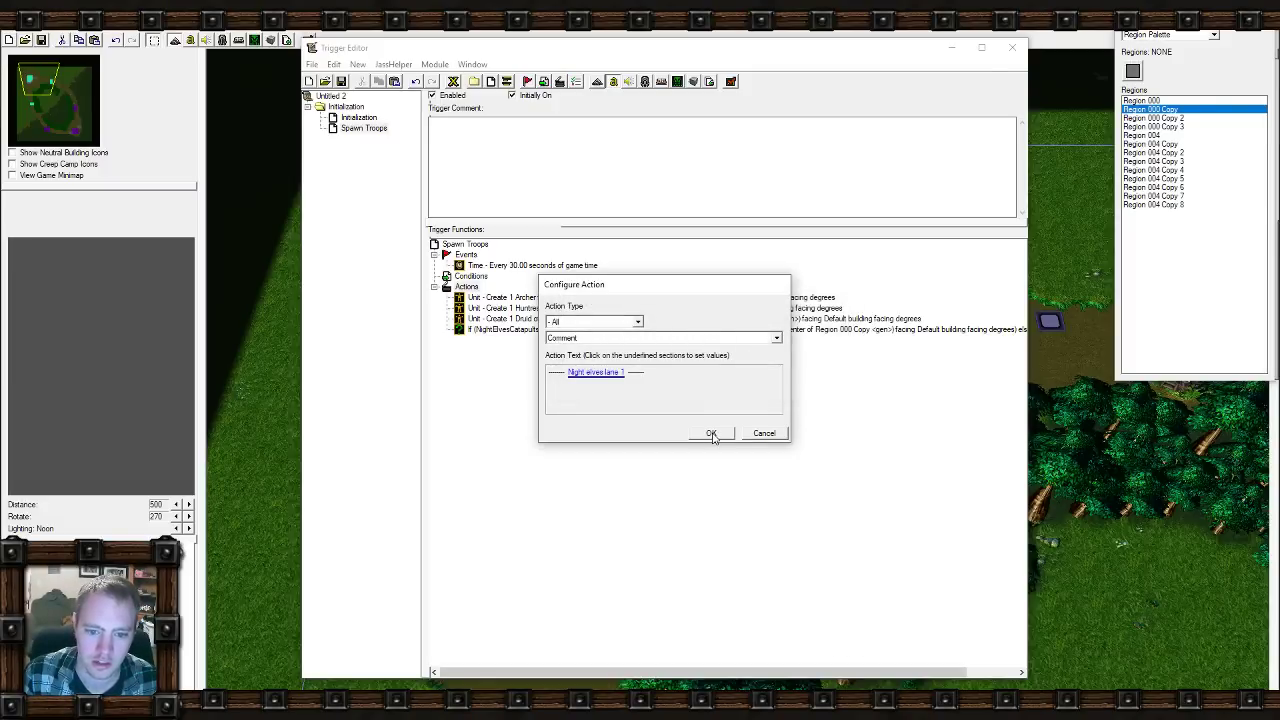
pyautogui.click(711, 433)
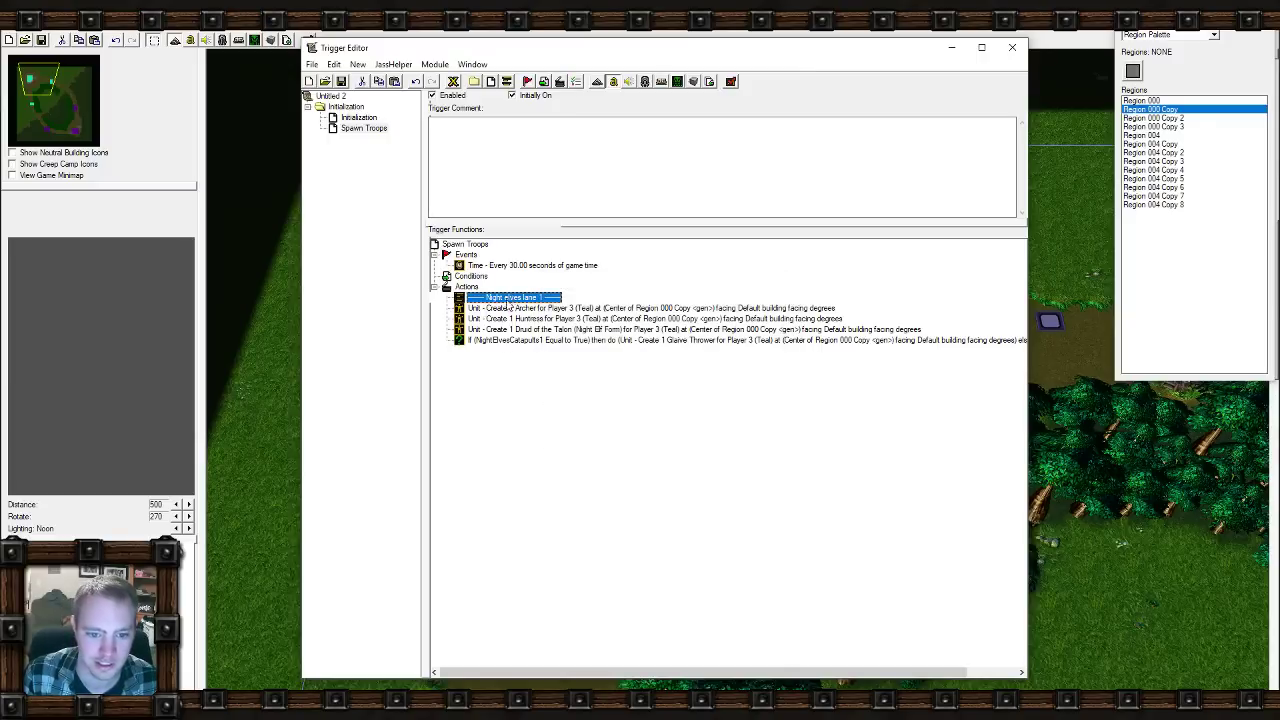
# Duplicate the "Night elves lane 1" comment together with its four unit-creation actions below the existing block.
pyautogui.keyDown('shift'); pyautogui.click(508, 341); pyautogui.keyUp('shift')
pyautogui.click(523, 342)
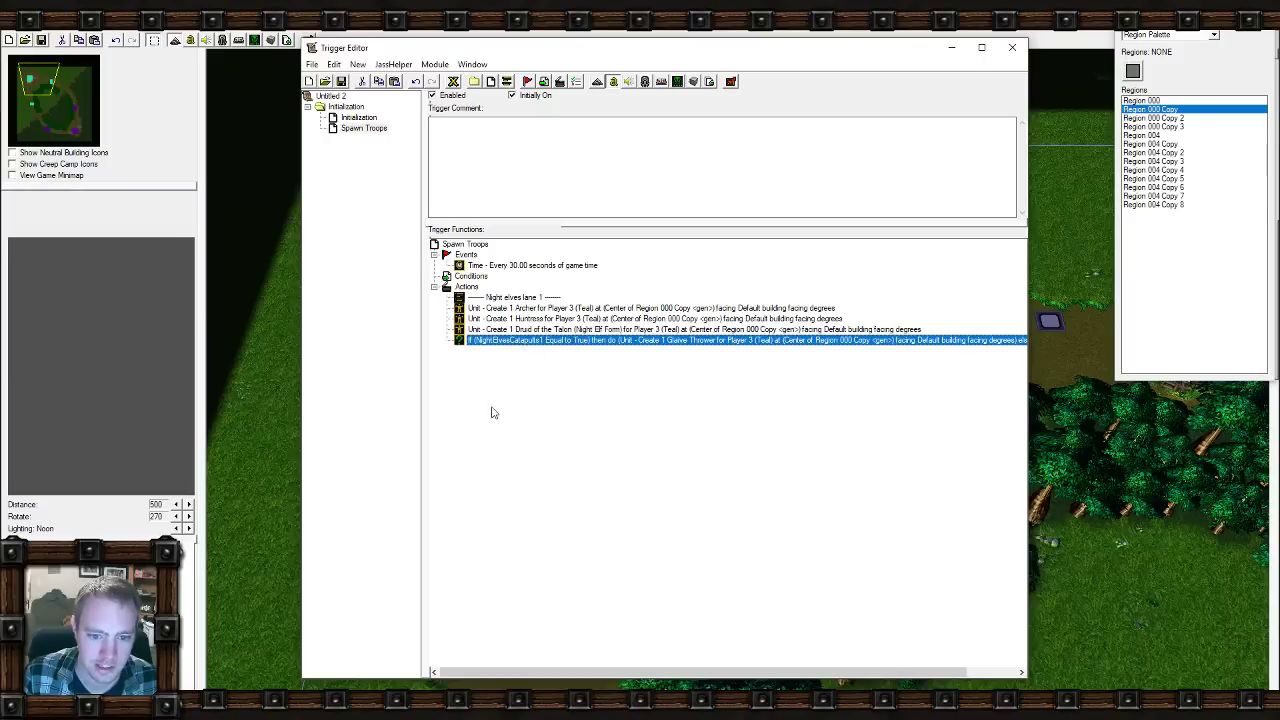
pyautogui.hotkey('ctrl', 'v')
# Change the text of the duplicated comment to "Night elves lane 2".
pyautogui.doubleClick(515, 351)
pyautogui.click(620, 373)
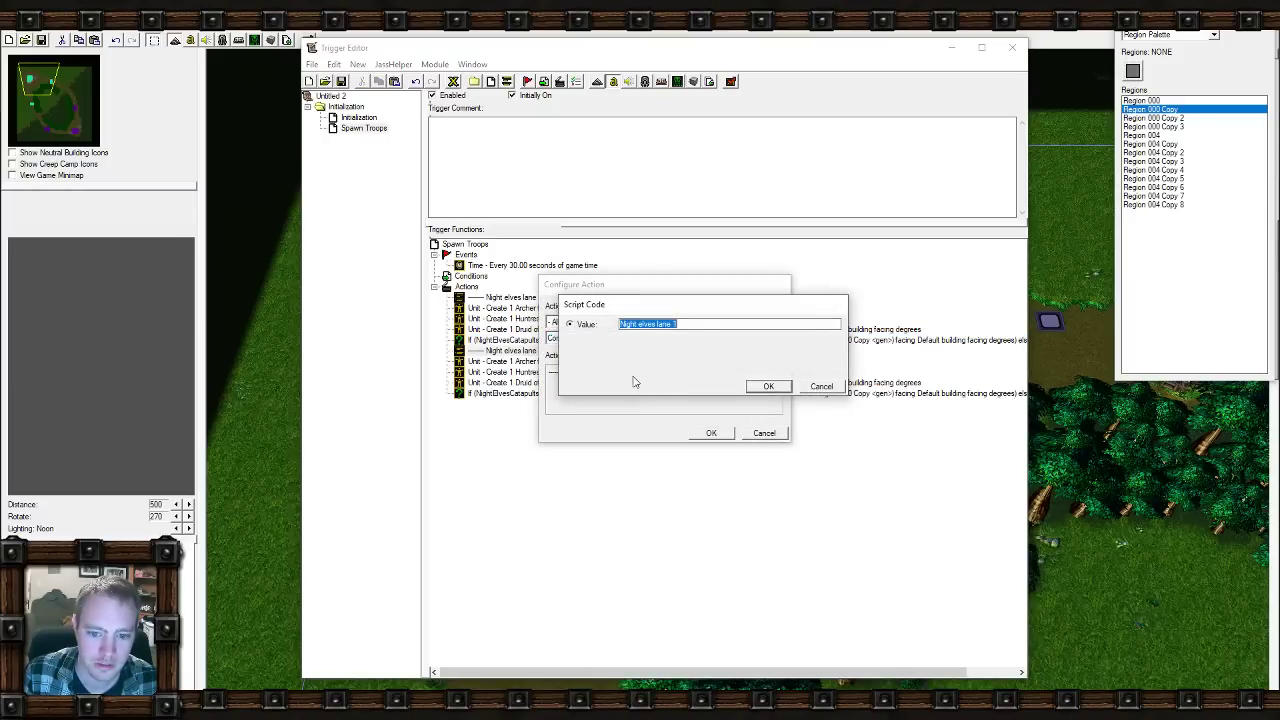
pyautogui.write('2')
pyautogui.hotkey('ctrl', 'z')
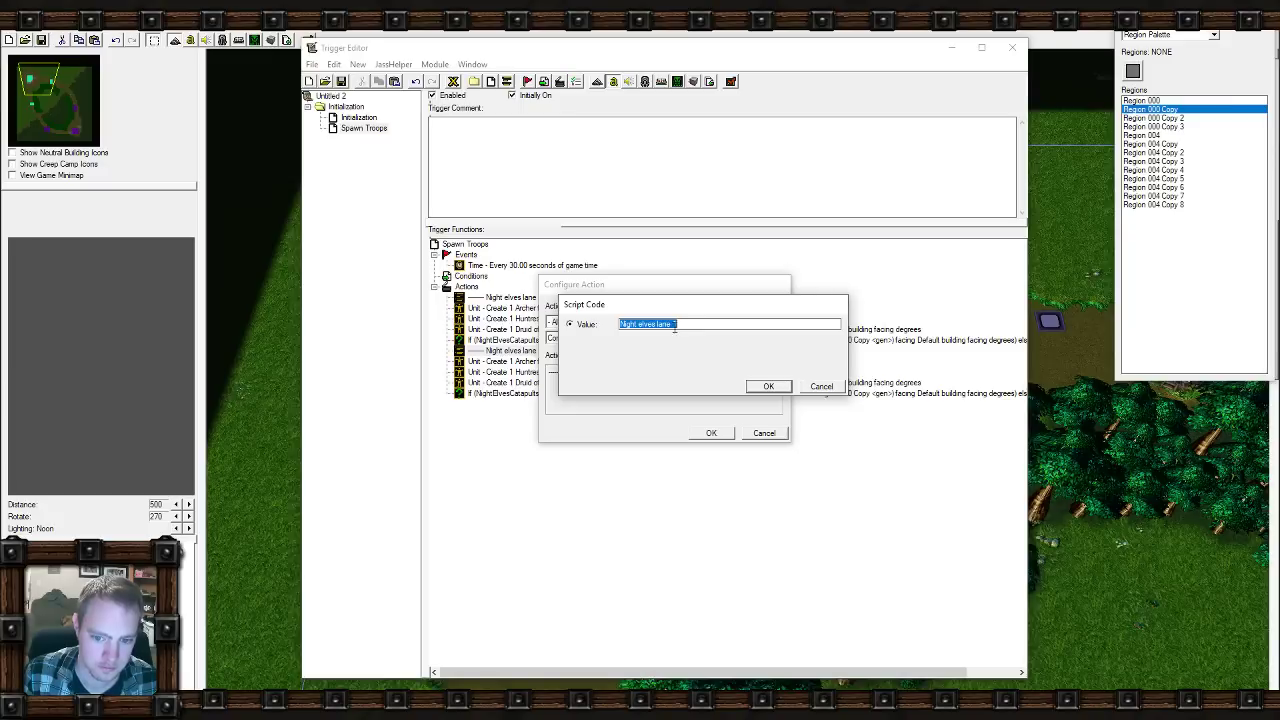
pyautogui.click(676, 325)
pyautogui.press('BackSpace')
pyautogui.write('2')
pyautogui.click(766, 386)
pyautogui.click(711, 433)
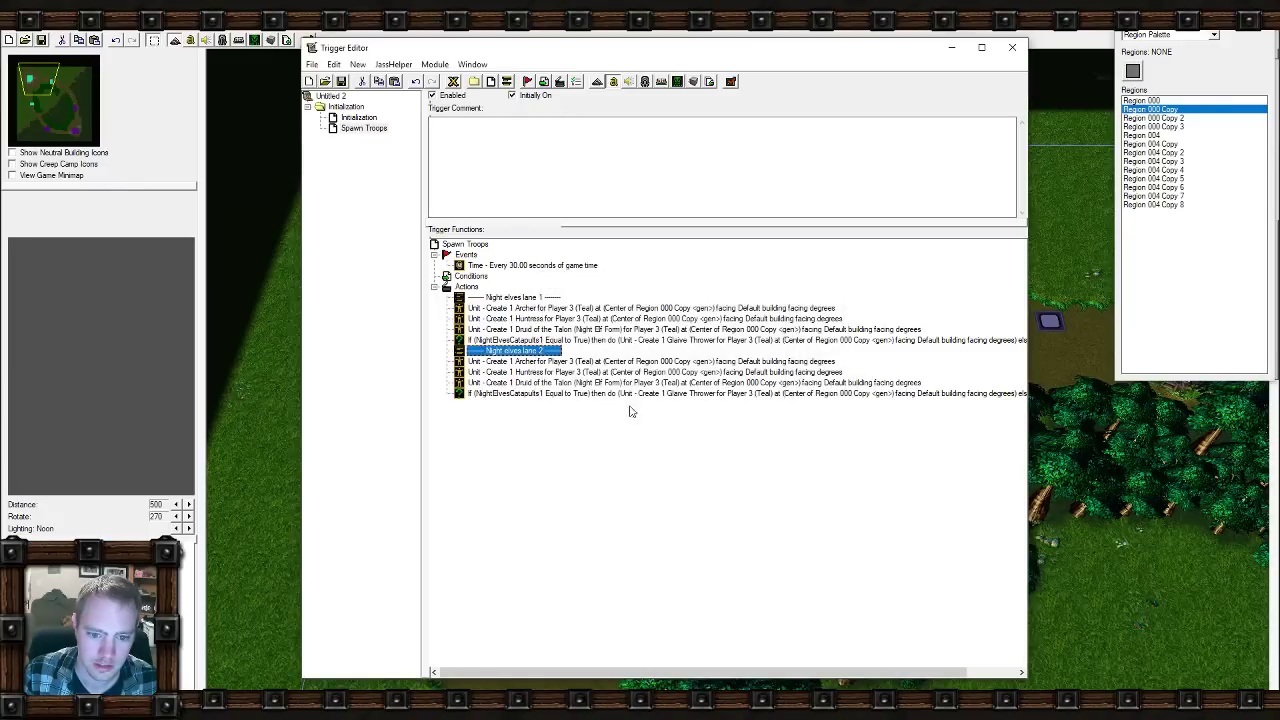
# Make the lane 2 If / Then / Else condition check that NightElvesCatapults2 is equal to True.
pyautogui.doubleClick(497, 394)
pyautogui.click(595, 371)
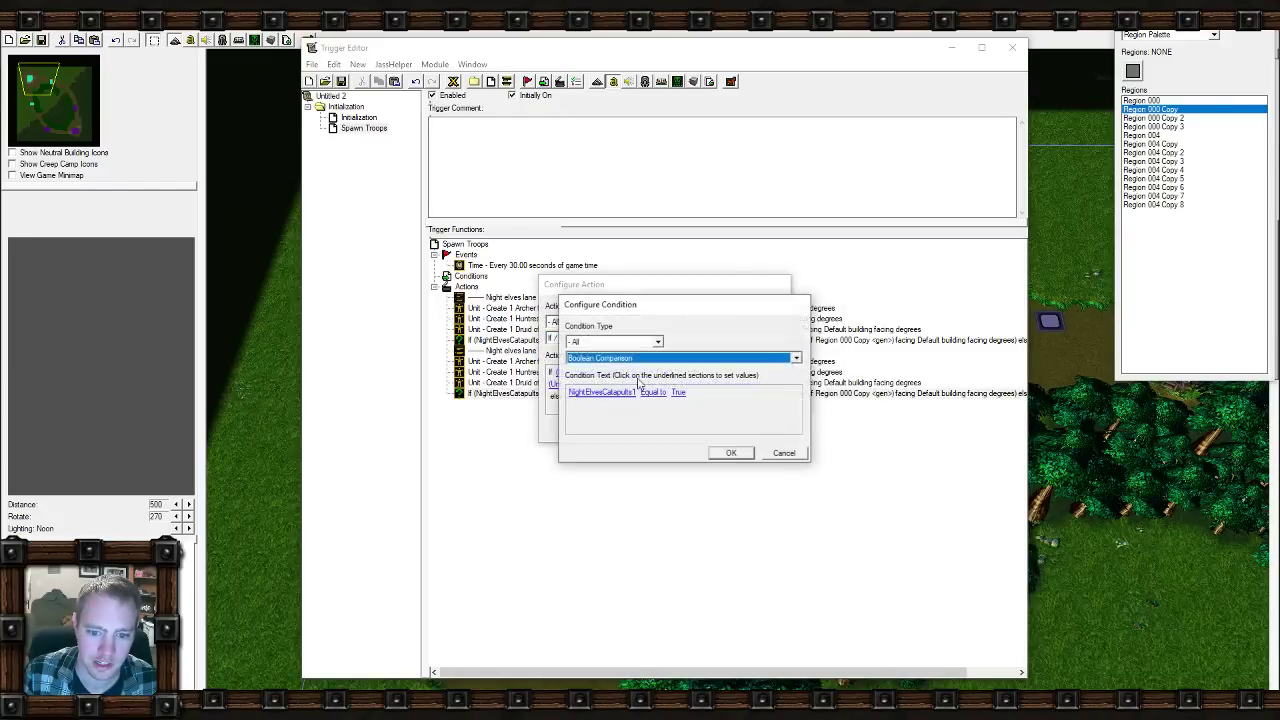
pyautogui.click(605, 392)
pyautogui.press('Down')
pyautogui.click(785, 477)
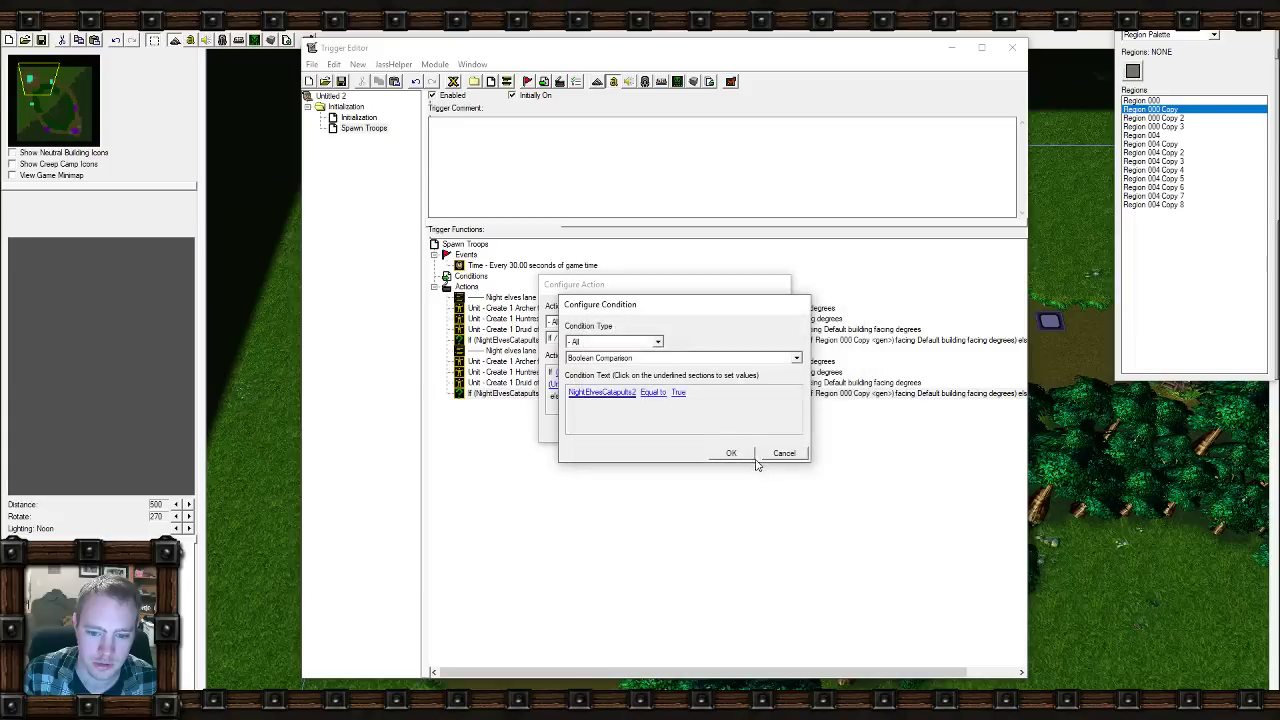
pyautogui.click(729, 452)
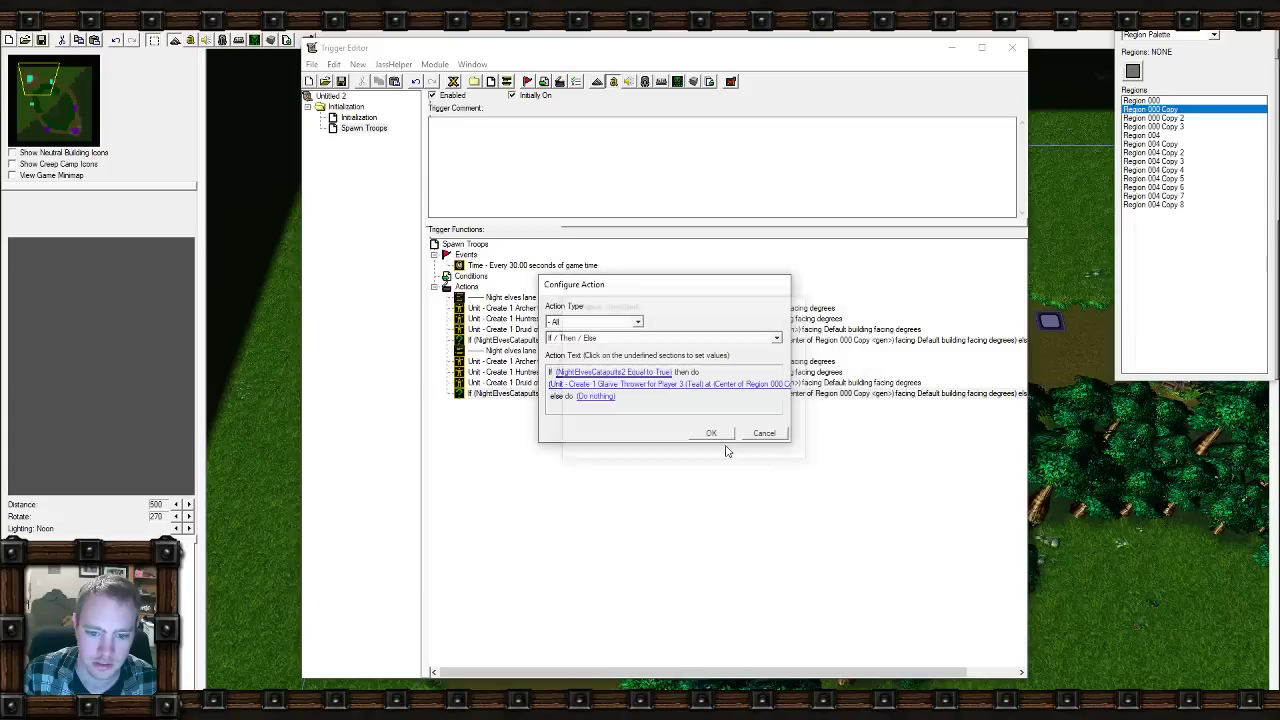
# Set the lane 2 Glaive Thrower's spawn point to the center of Region 000.
pyautogui.click(637, 385)
pyautogui.click(644, 405)
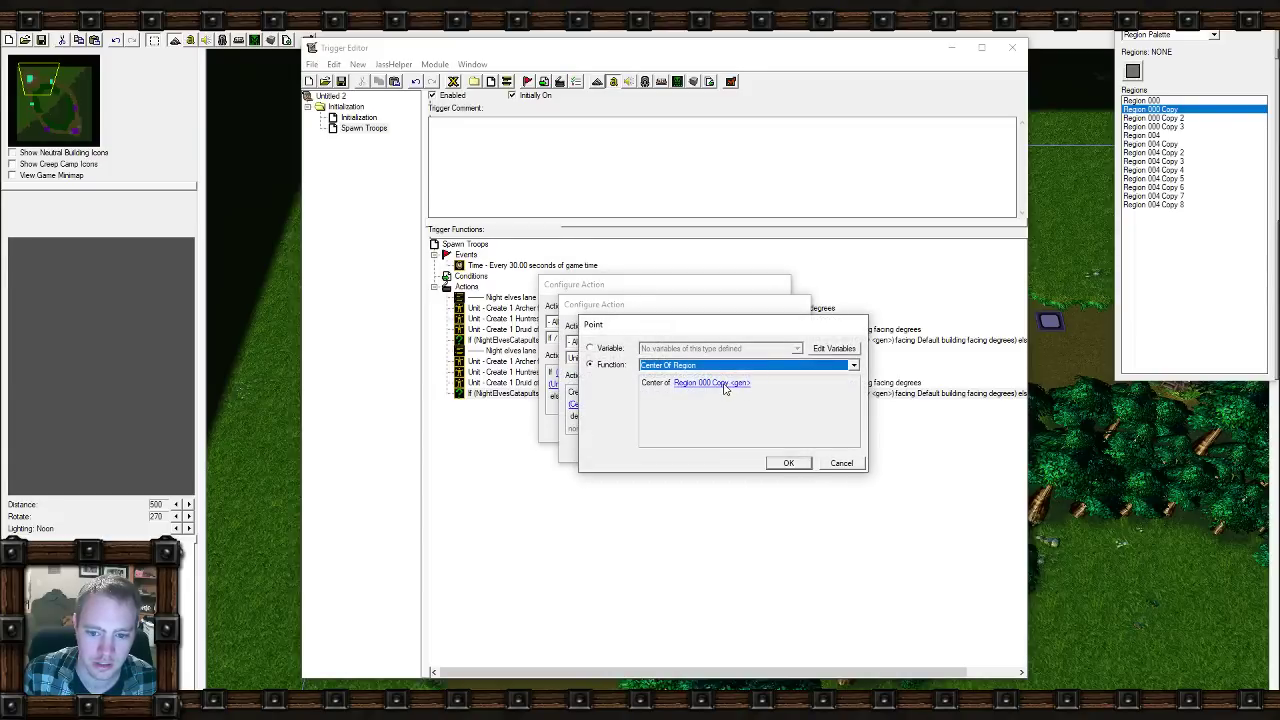
pyautogui.click(725, 385)
pyautogui.click(793, 385)
pyautogui.click(635, 355)
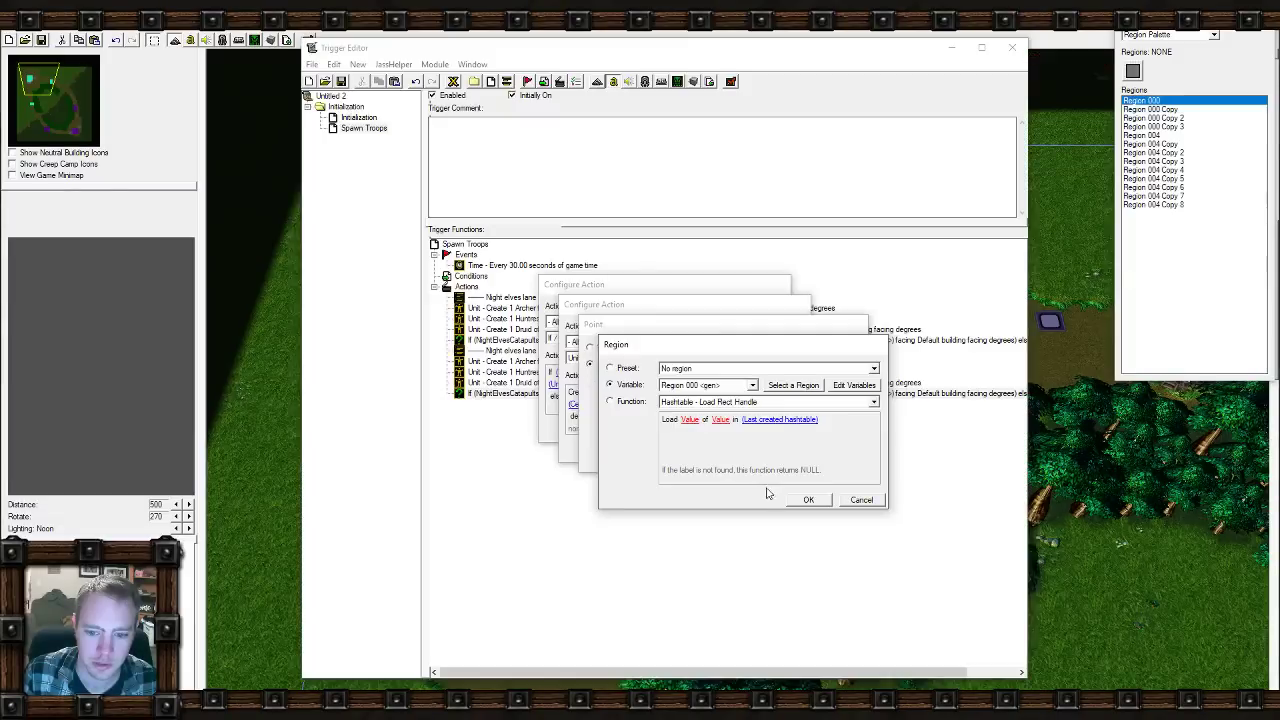
pyautogui.click(808, 499)
pyautogui.click(787, 462)
pyautogui.click(732, 455)
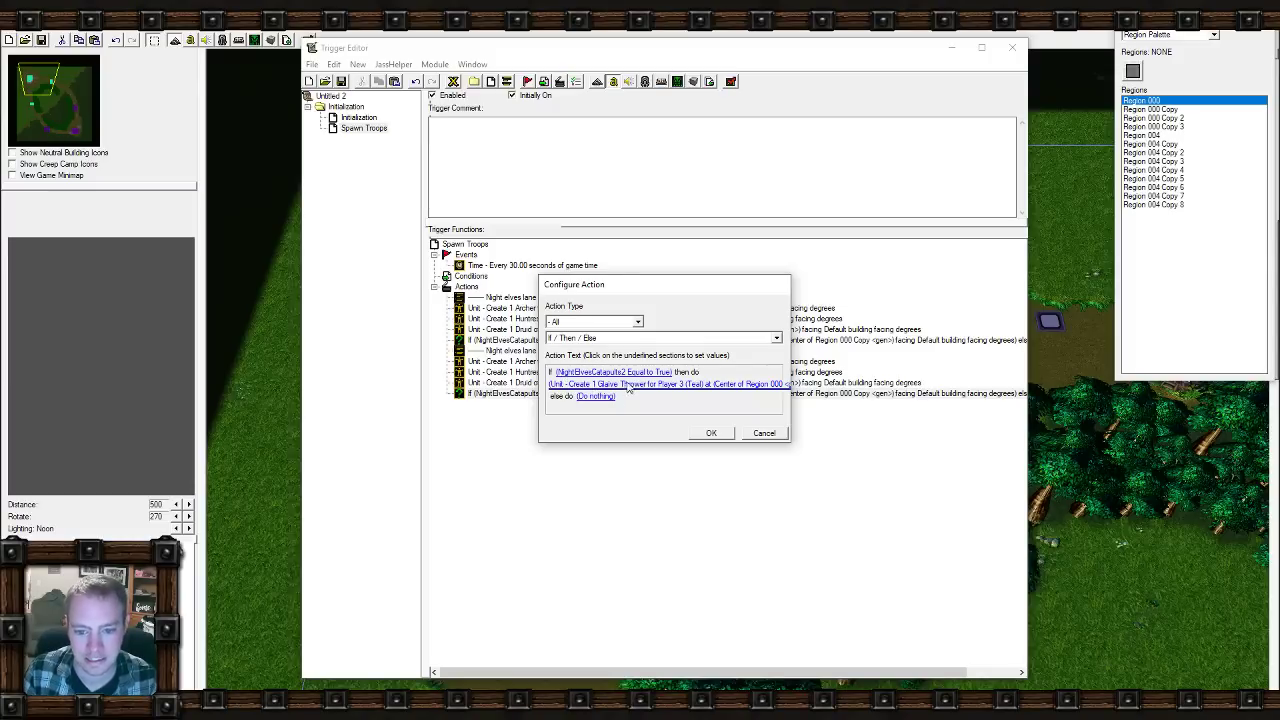
pyautogui.click(711, 433)
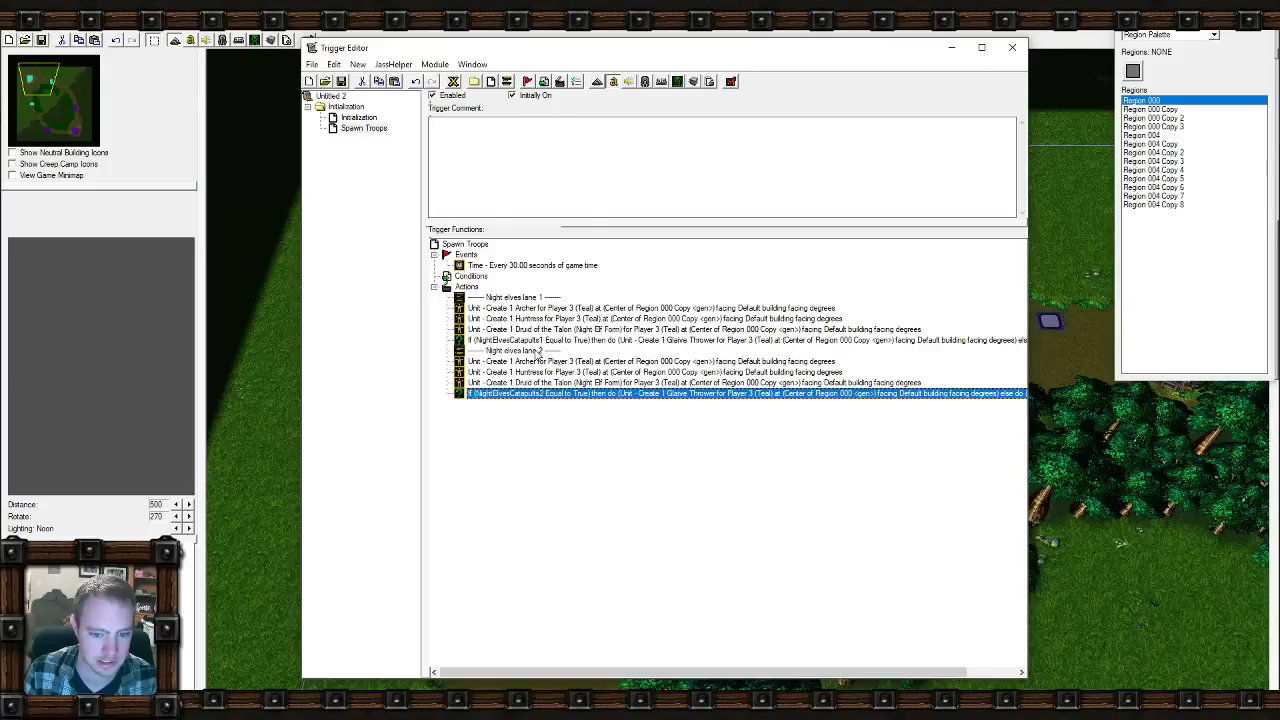
# Set the lane 2 Archer's spawn point to the center of Region 000.
pyautogui.click(542, 363)
pyautogui.click(550, 373)
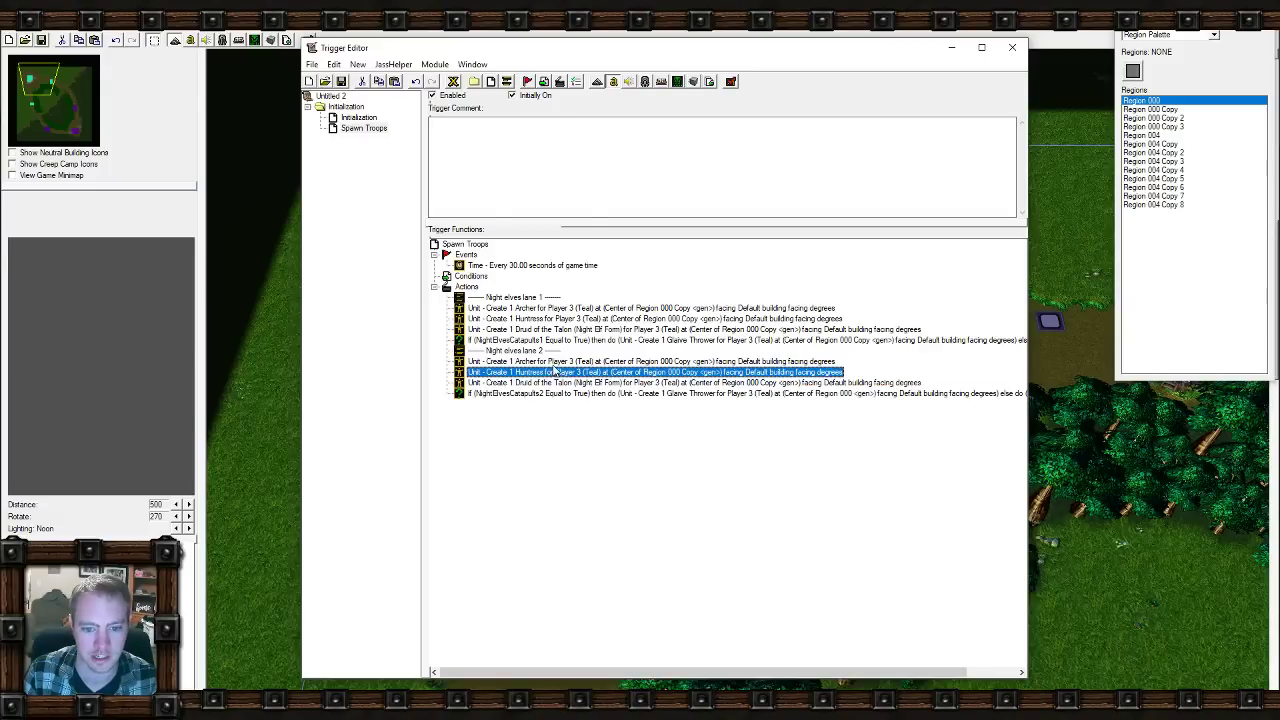
pyautogui.doubleClick(553, 362)
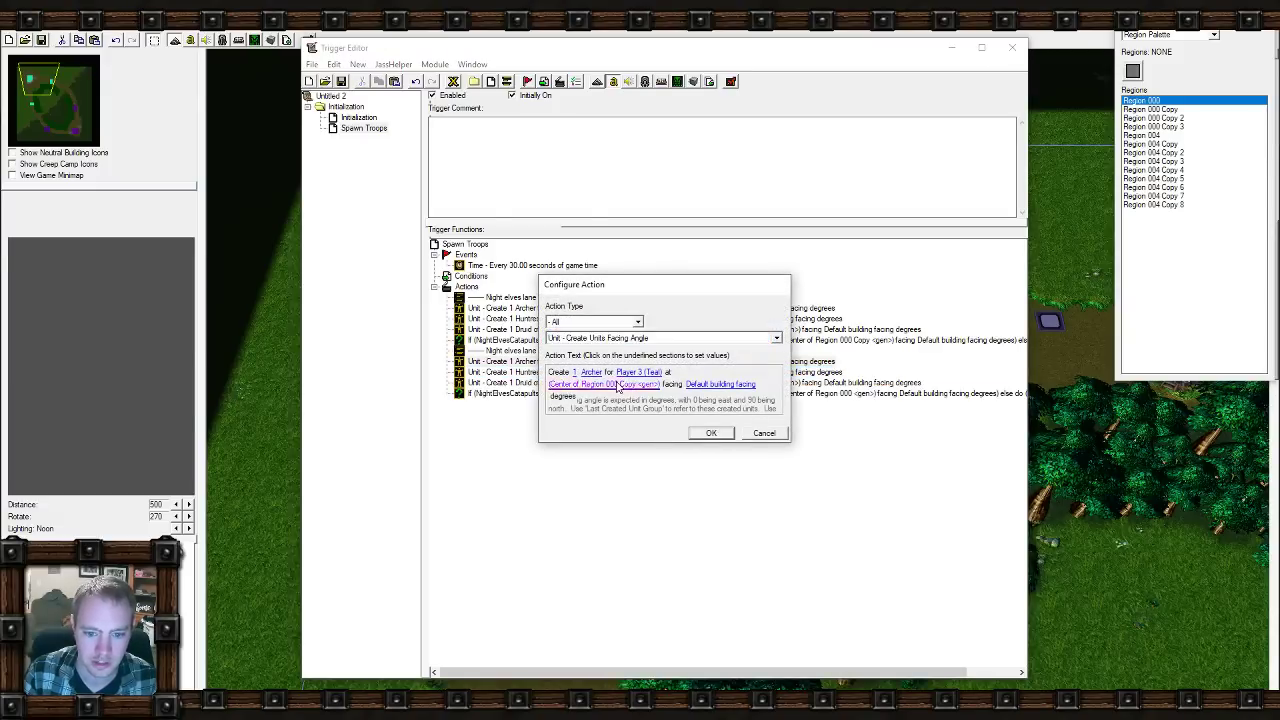
pyautogui.click(620, 383)
pyautogui.click(671, 365)
pyautogui.click(773, 363)
pyautogui.click(598, 378)
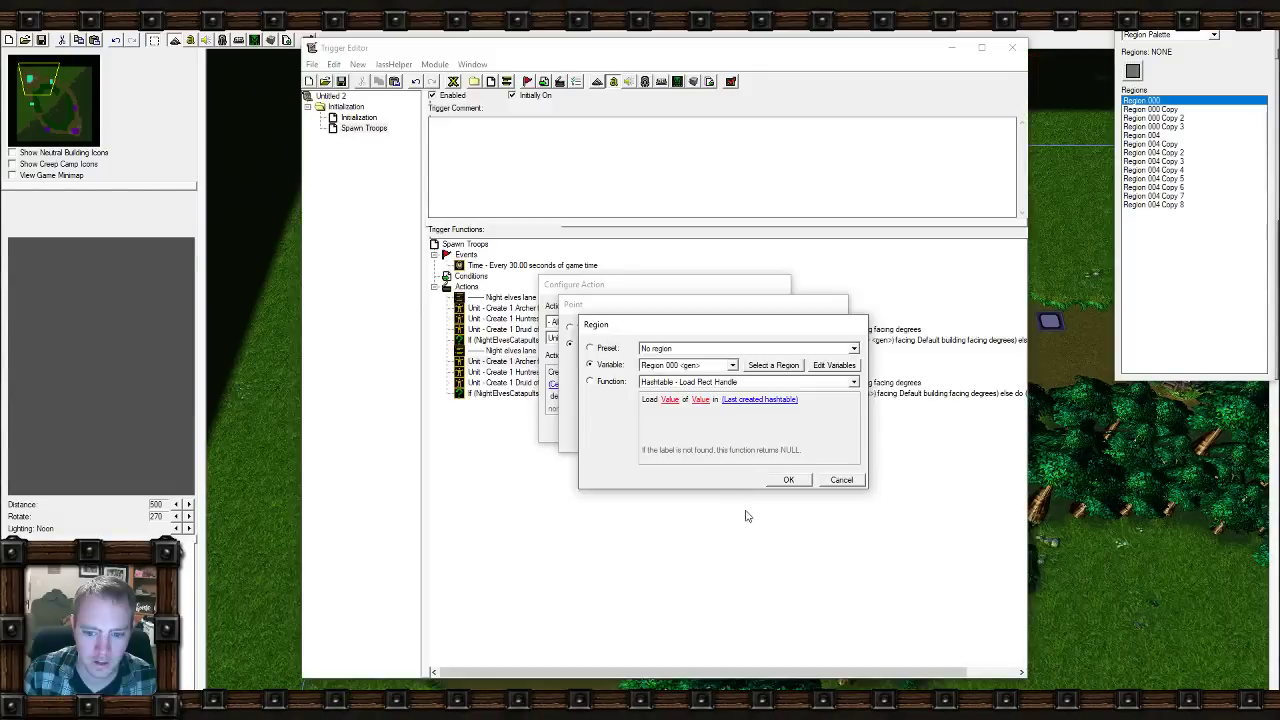
pyautogui.click(782, 478)
pyautogui.click(769, 444)
pyautogui.click(710, 434)
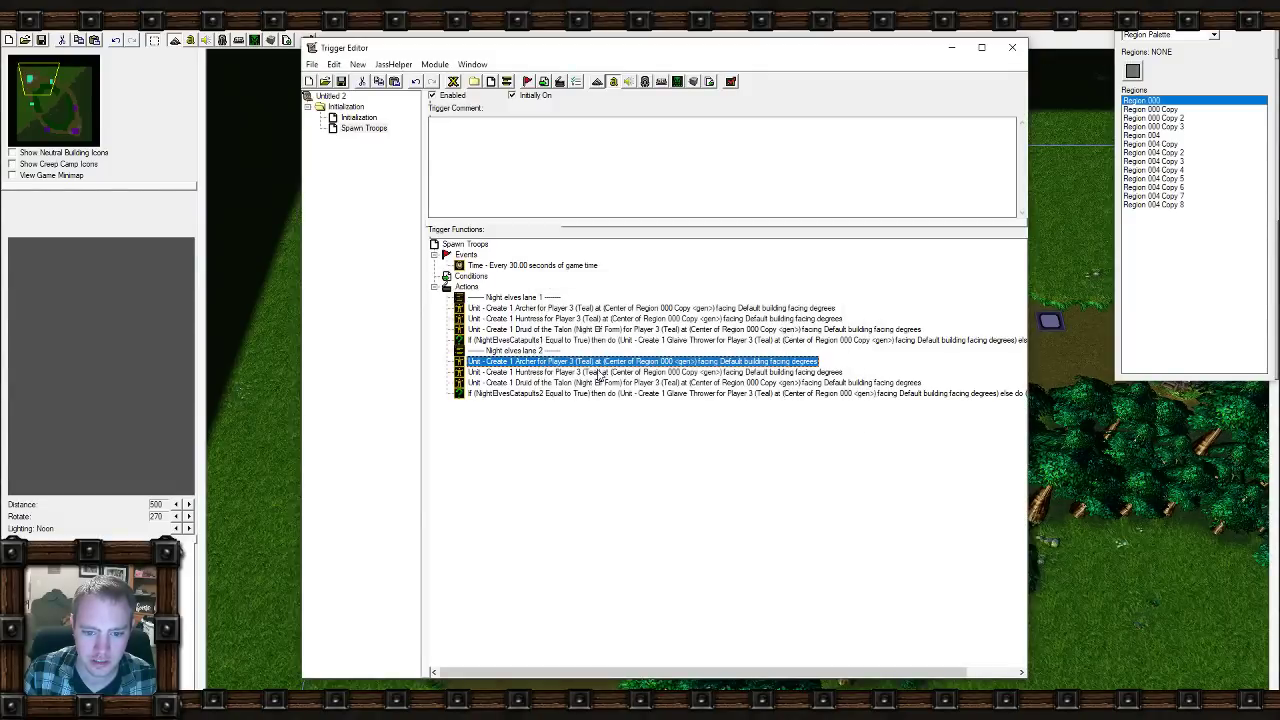
# Set the lane 2 Huntress's spawn point to the center of Region 000.
pyautogui.doubleClick(598, 372)
pyautogui.click(648, 384)
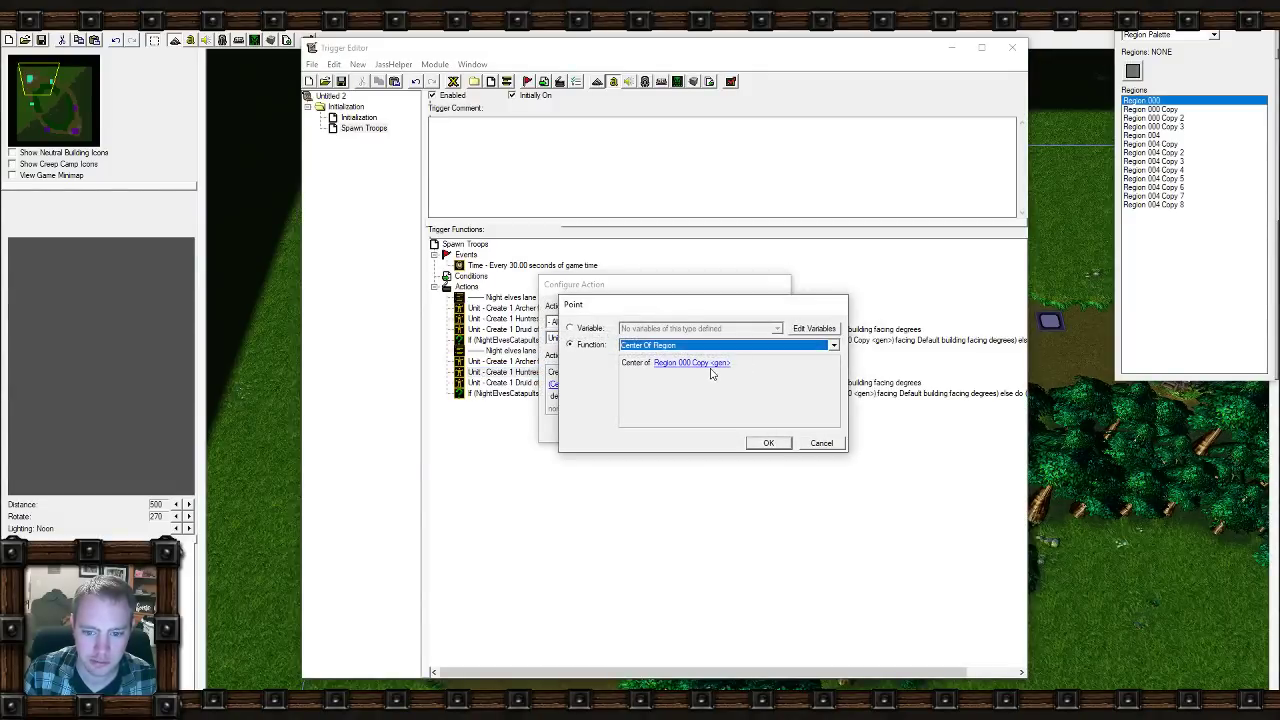
pyautogui.click(712, 366)
pyautogui.click(773, 367)
pyautogui.click(603, 383)
pyautogui.click(788, 479)
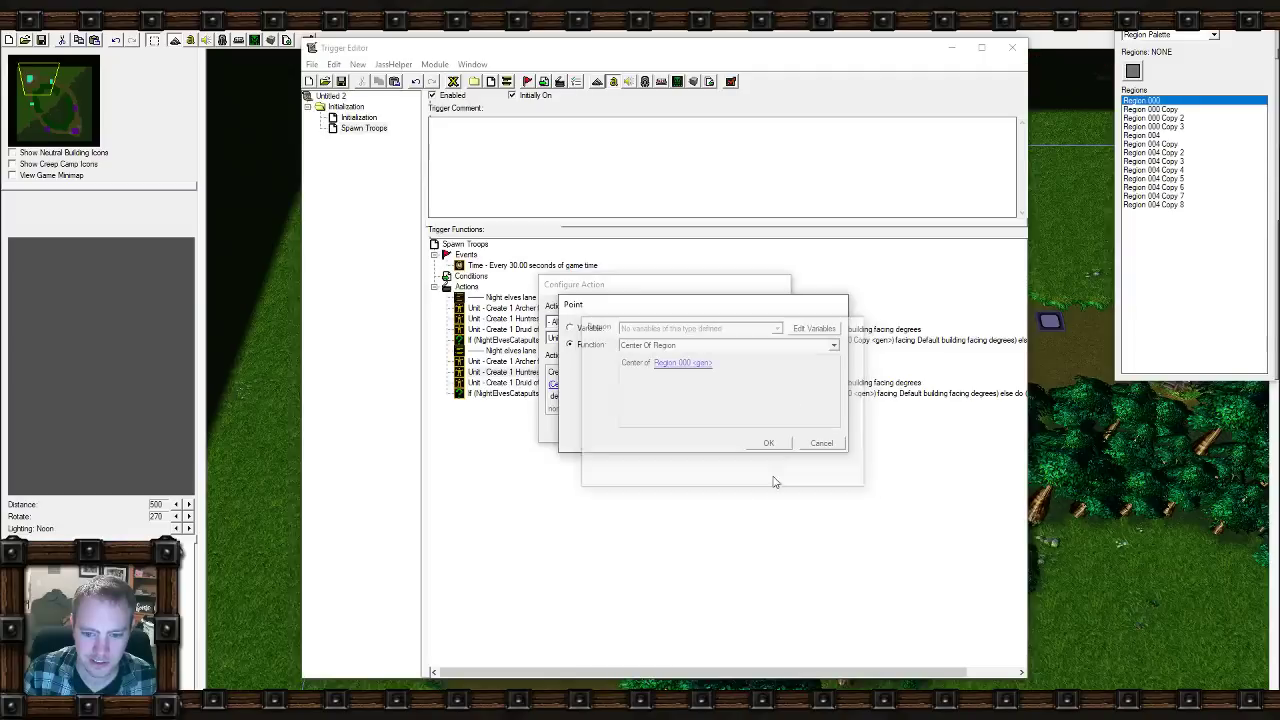
pyautogui.click(765, 445)
pyautogui.click(712, 433)
# Set the lane 2 Druid of the Talon's spawn point to the center of Region 000.
pyautogui.click(589, 388)
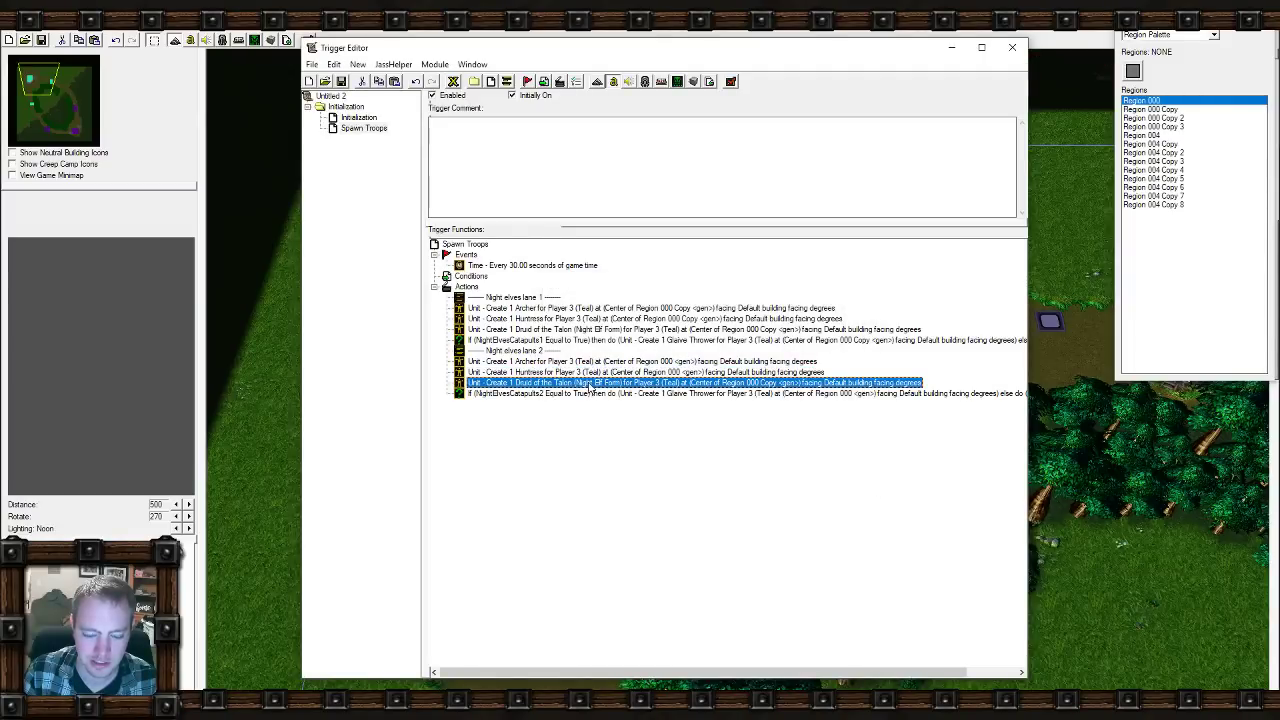
pyautogui.doubleClick(603, 386)
pyautogui.click(645, 385)
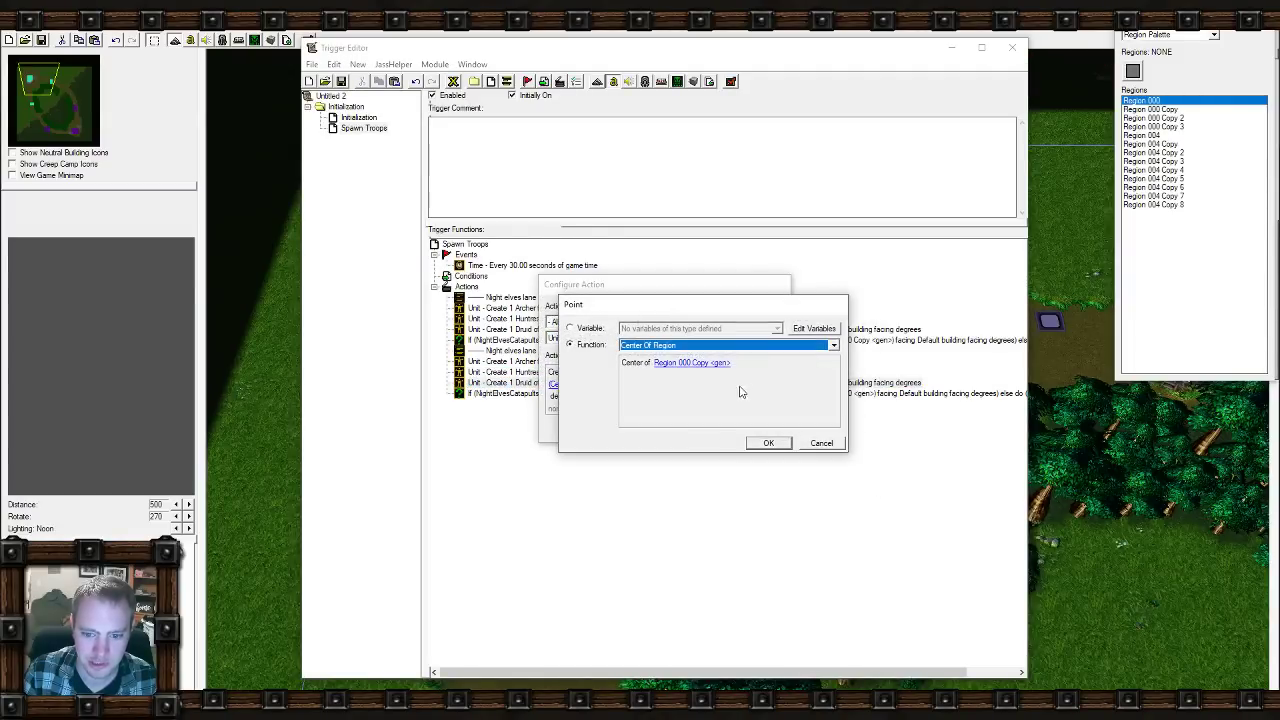
pyautogui.click(712, 366)
pyautogui.click(773, 367)
pyautogui.click(645, 378)
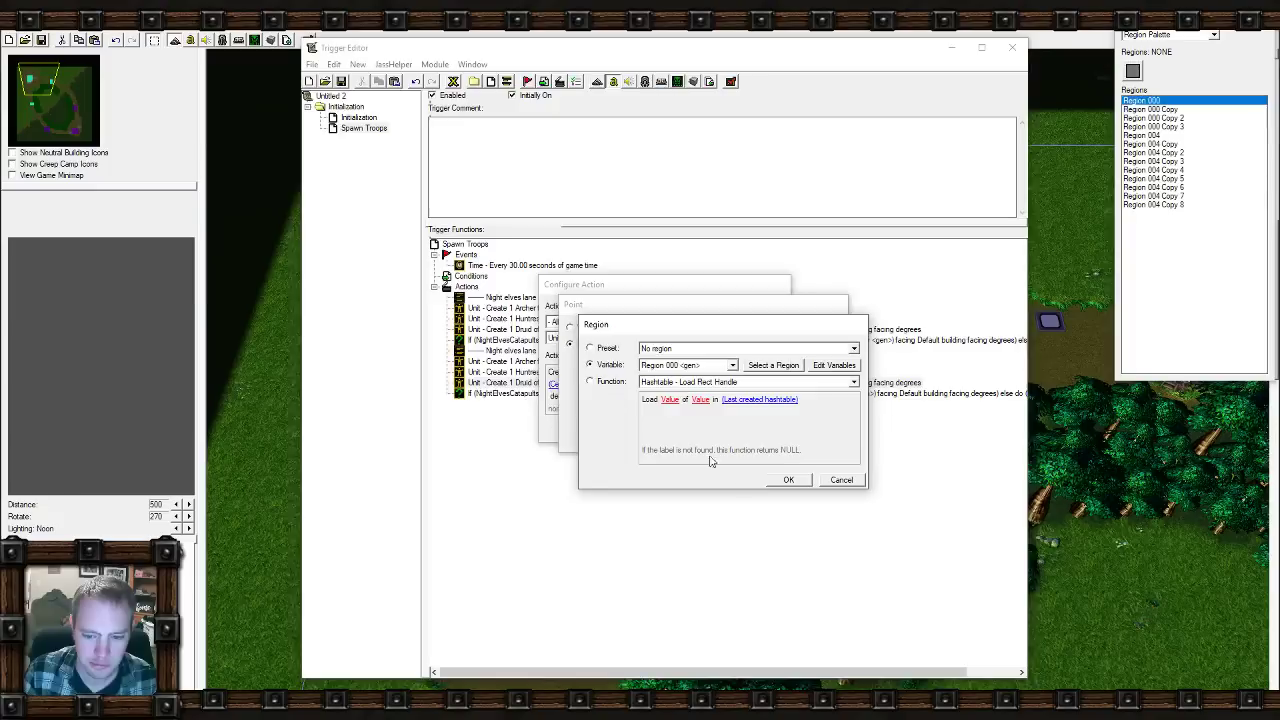
pyautogui.click(790, 480)
pyautogui.click(765, 444)
pyautogui.click(726, 435)
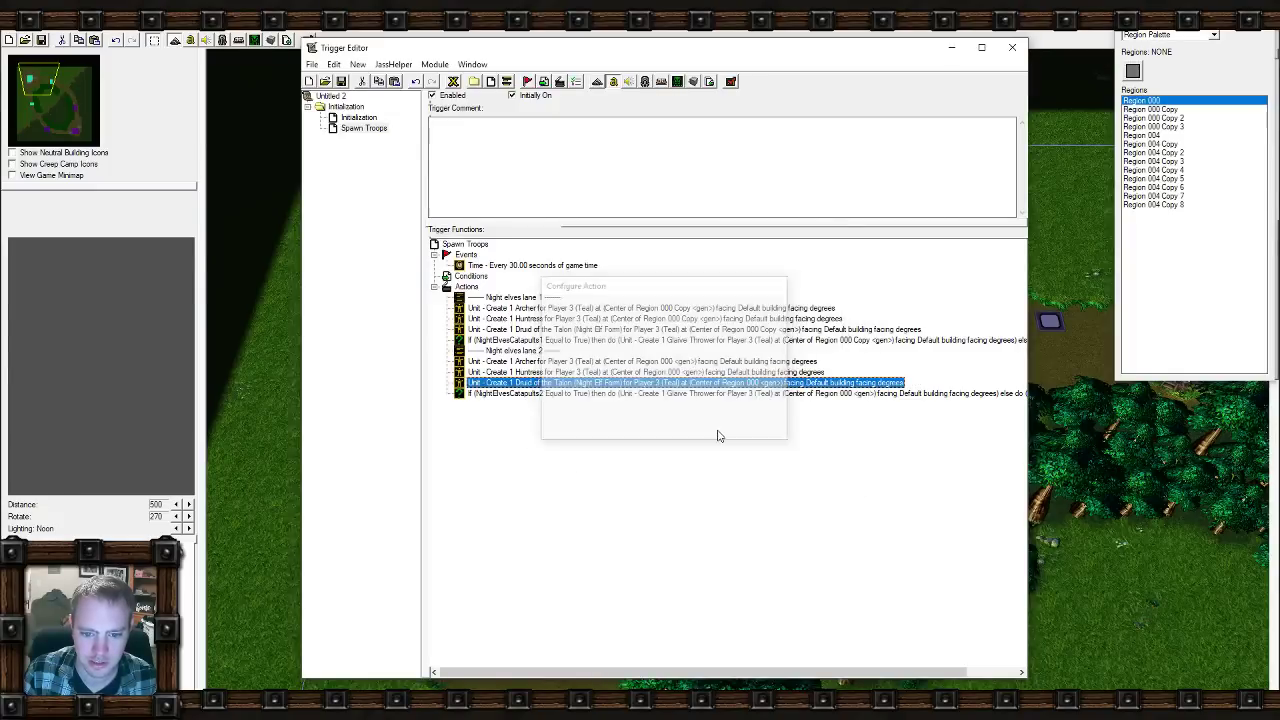
# Duplicate the "Night elves lane 2" comment and its four unit-creation actions at the end of the action list.
pyautogui.click(518, 351)
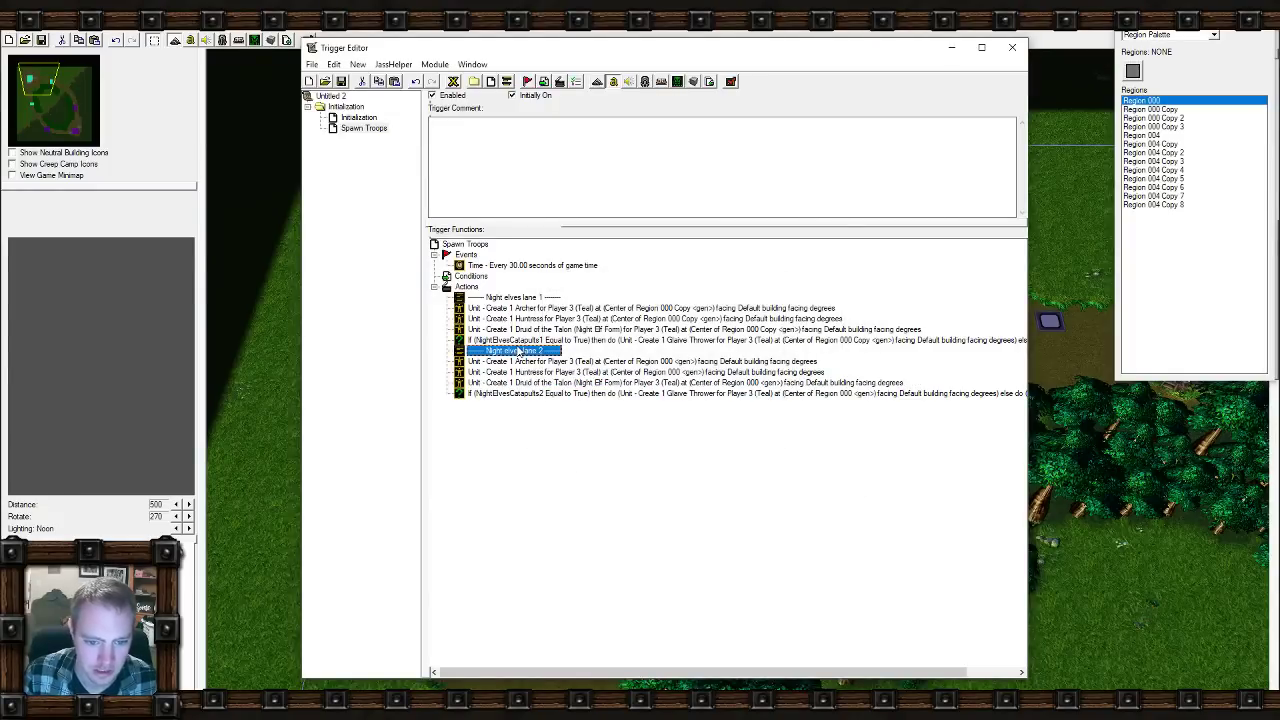
pyautogui.click(548, 394)
pyautogui.hotkey('ctrl', 'v')
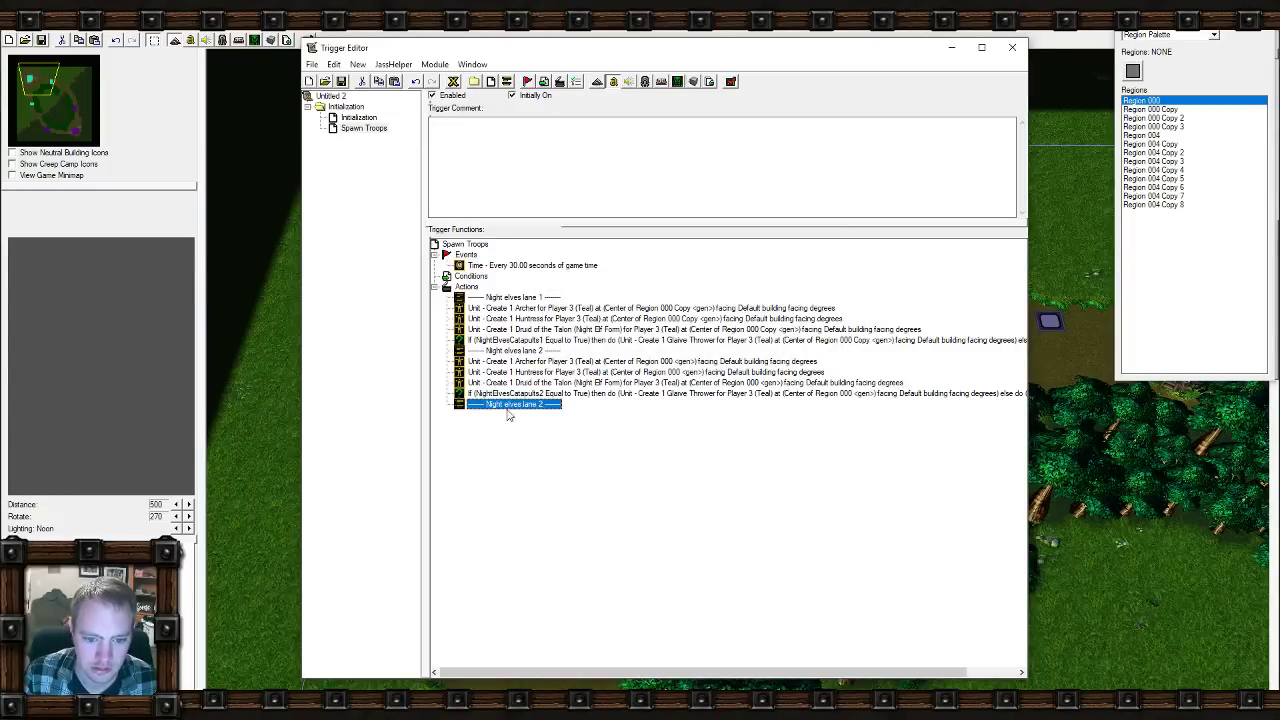
pyautogui.click(514, 362)
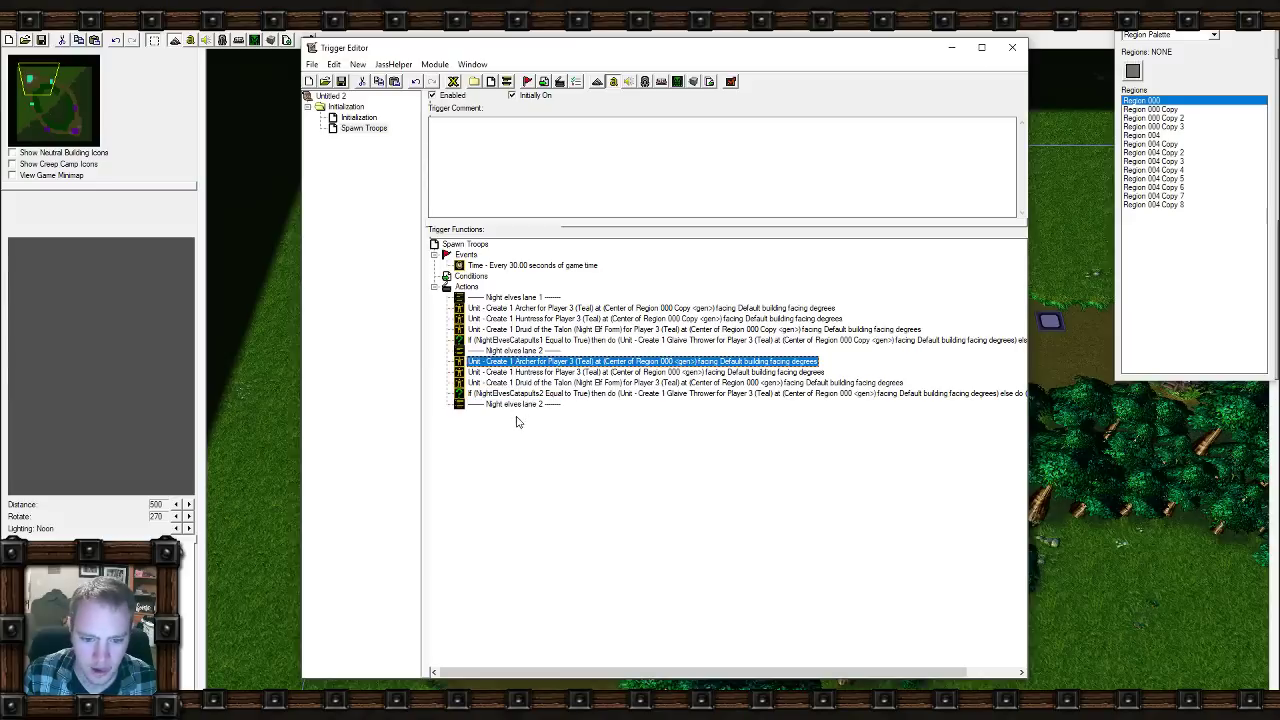
pyautogui.keyDown('shift'); pyautogui.click(516, 394); pyautogui.keyUp('shift')
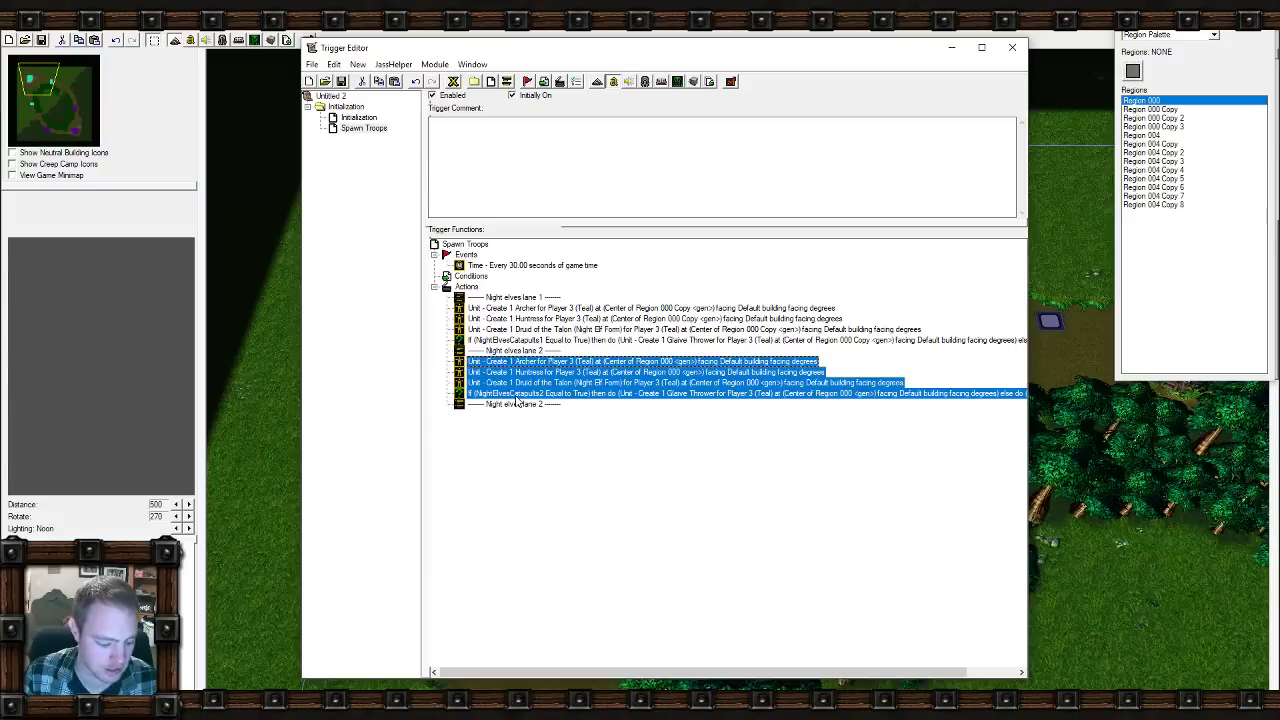
pyautogui.hotkey('ctrl', 'c')
pyautogui.click(518, 403)
pyautogui.hotkey('ctrl', 'v')
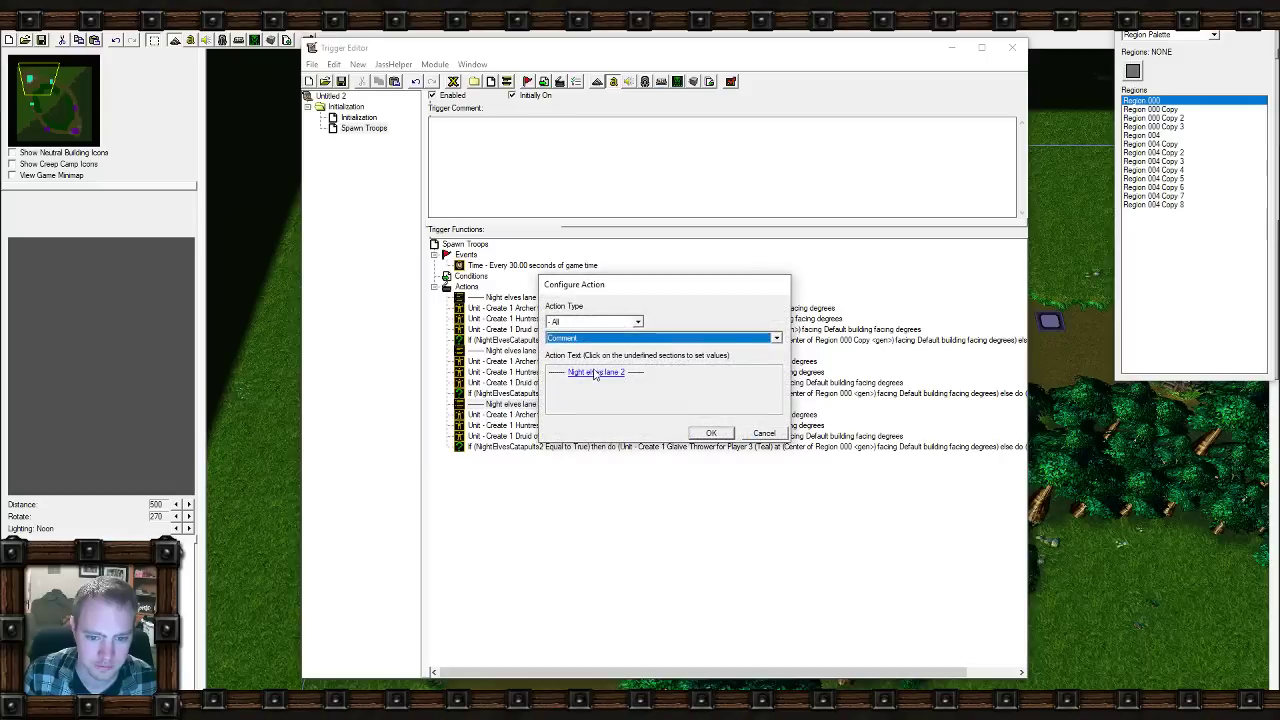
# Change the text of the newly copied comment to "Undead lane 2" and reopen that text for editing.
pyautogui.click(590, 376)
pyautogui.moveTo(657, 324); pyautogui.dragTo(605, 328)
pyautogui.write('Undead lane 2')
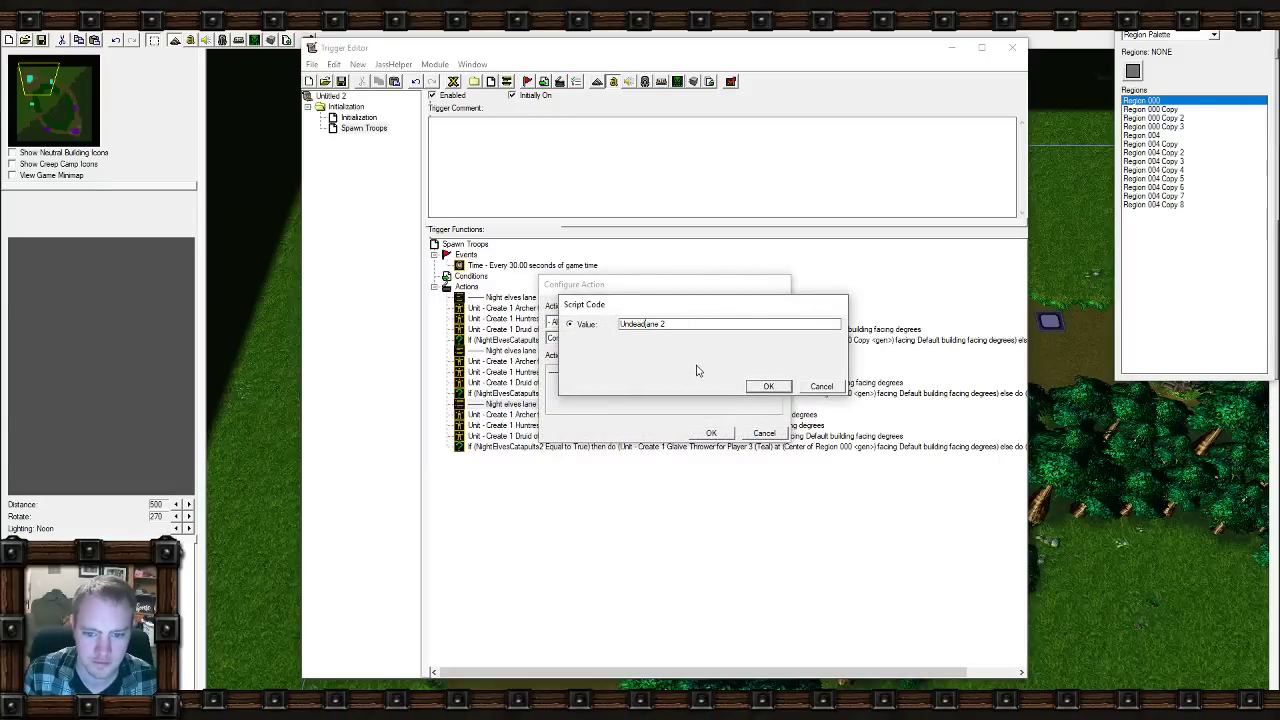
pyautogui.click(768, 386)
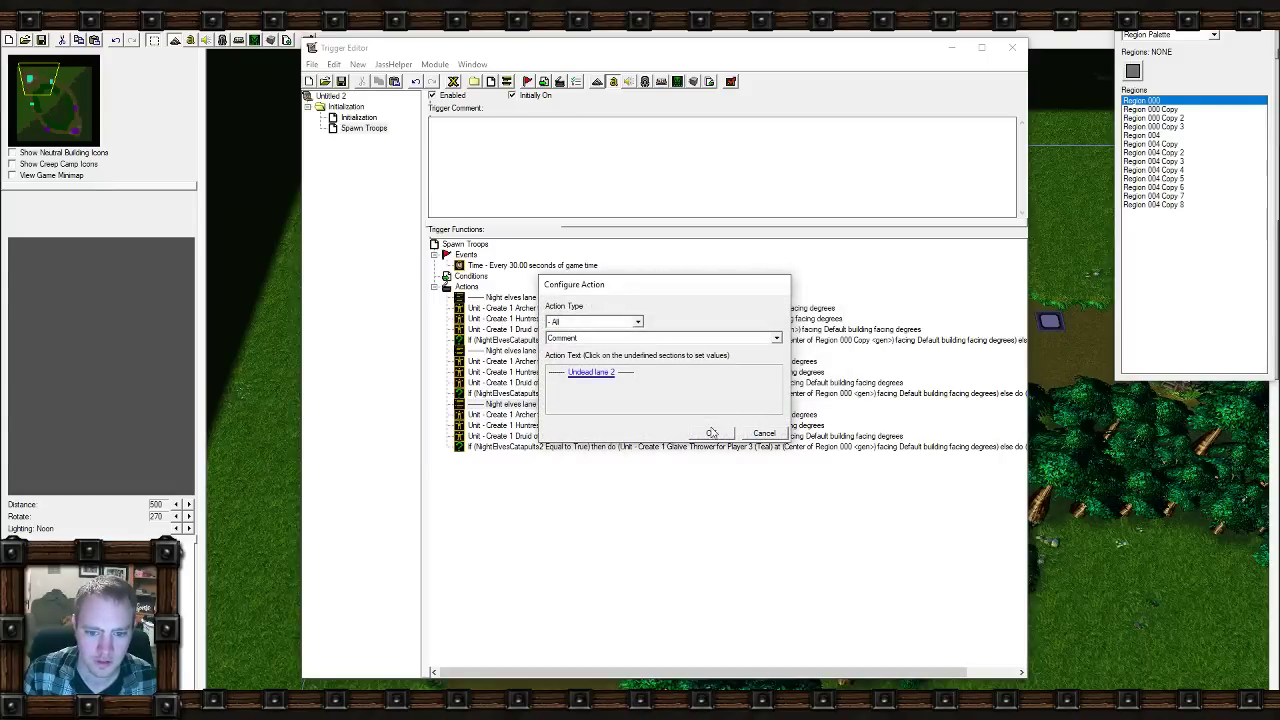
pyautogui.click(612, 373)
pyautogui.click(663, 325)
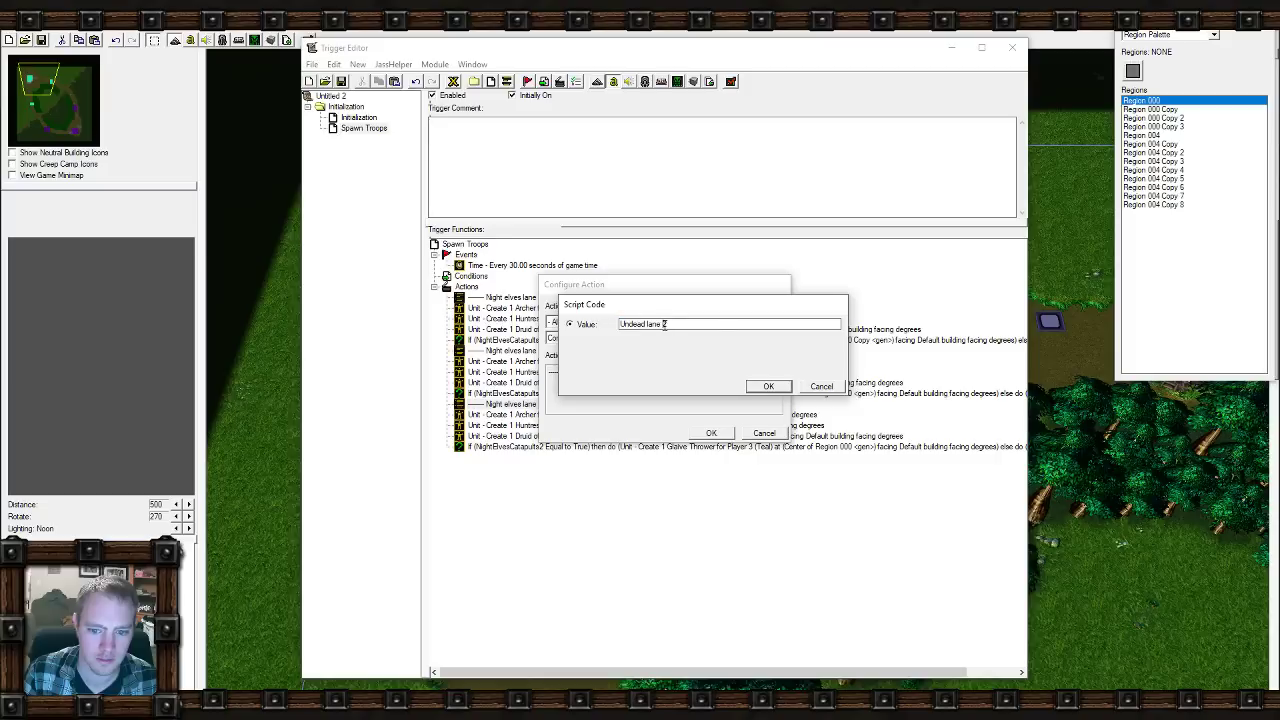
# Change the third lane comment to "Undead lane 1" and paste a copy of it after the last action.
pyautogui.write('1')
pyautogui.click(768, 386)
pyautogui.click(711, 433)
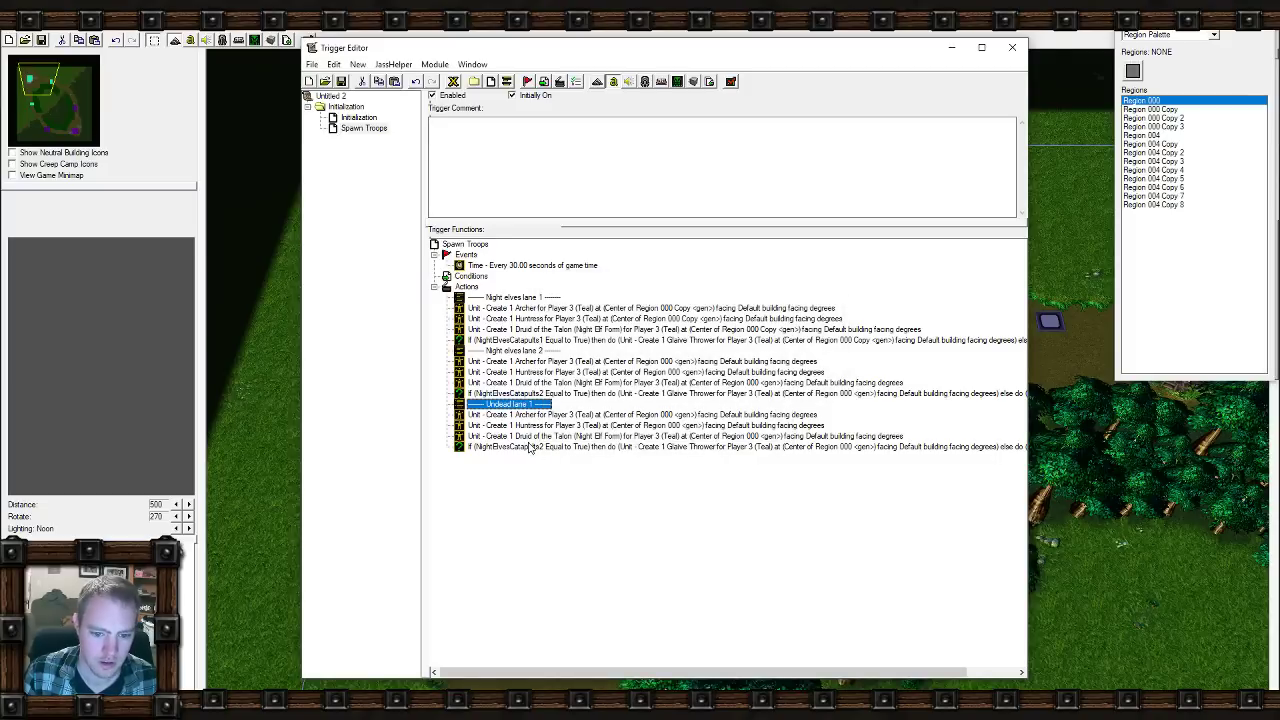
pyautogui.click(530, 447)
pyautogui.hotkey('ctrl', 'v')
# Change the unit type in the first create action under Undead lane 1 from Archer to the Undead Ghoul.
pyautogui.doubleClick(533, 416)
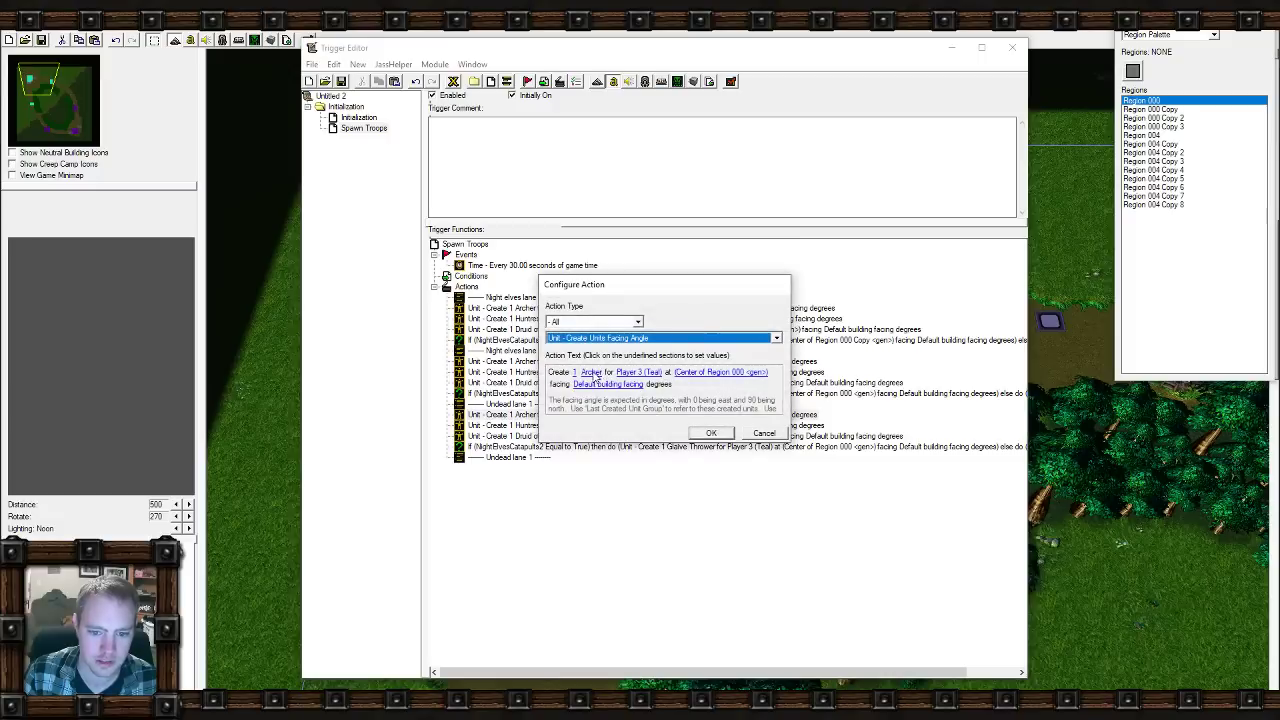
pyautogui.click(591, 372)
pyautogui.click(610, 469)
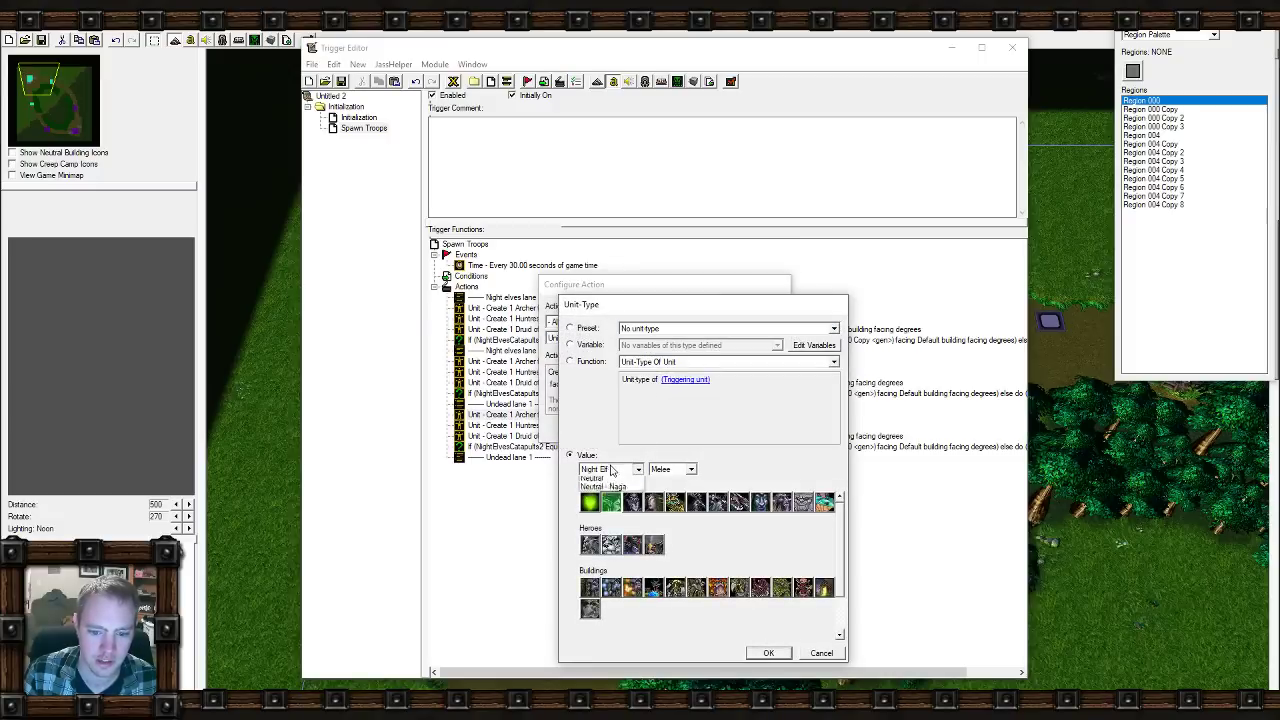
pyautogui.click(610, 502)
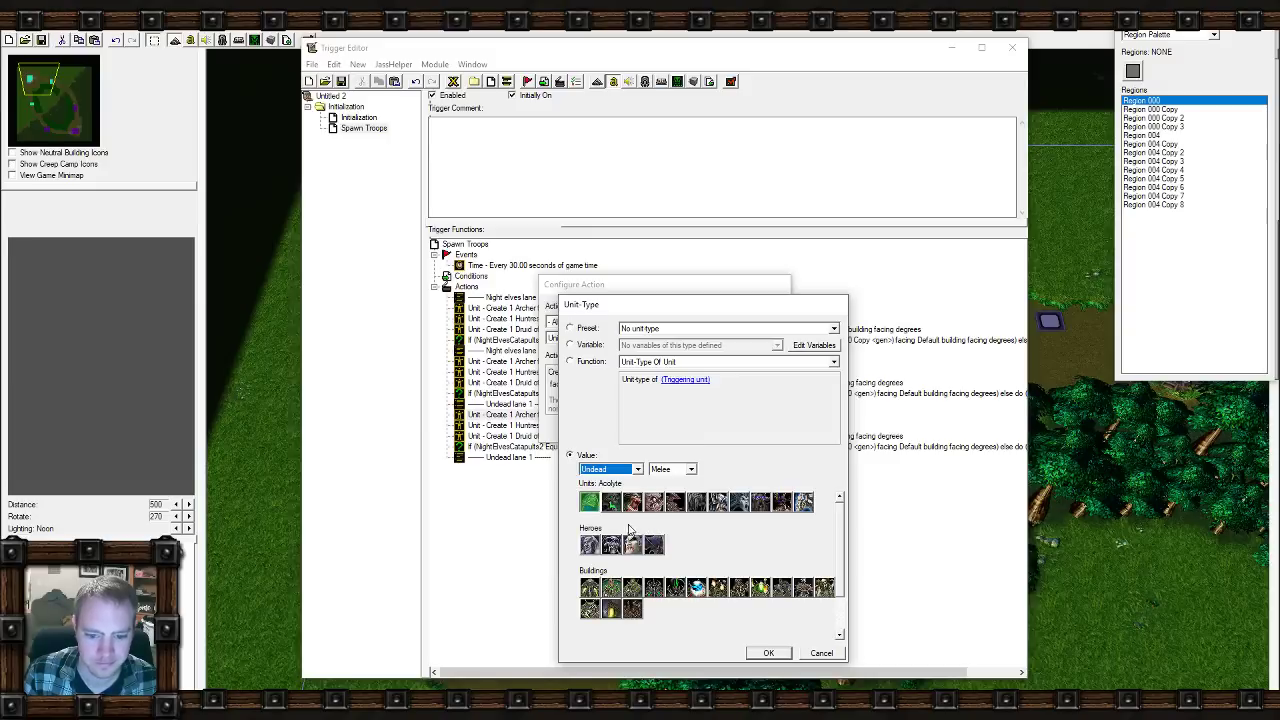
pyautogui.click(611, 502)
pyautogui.click(768, 652)
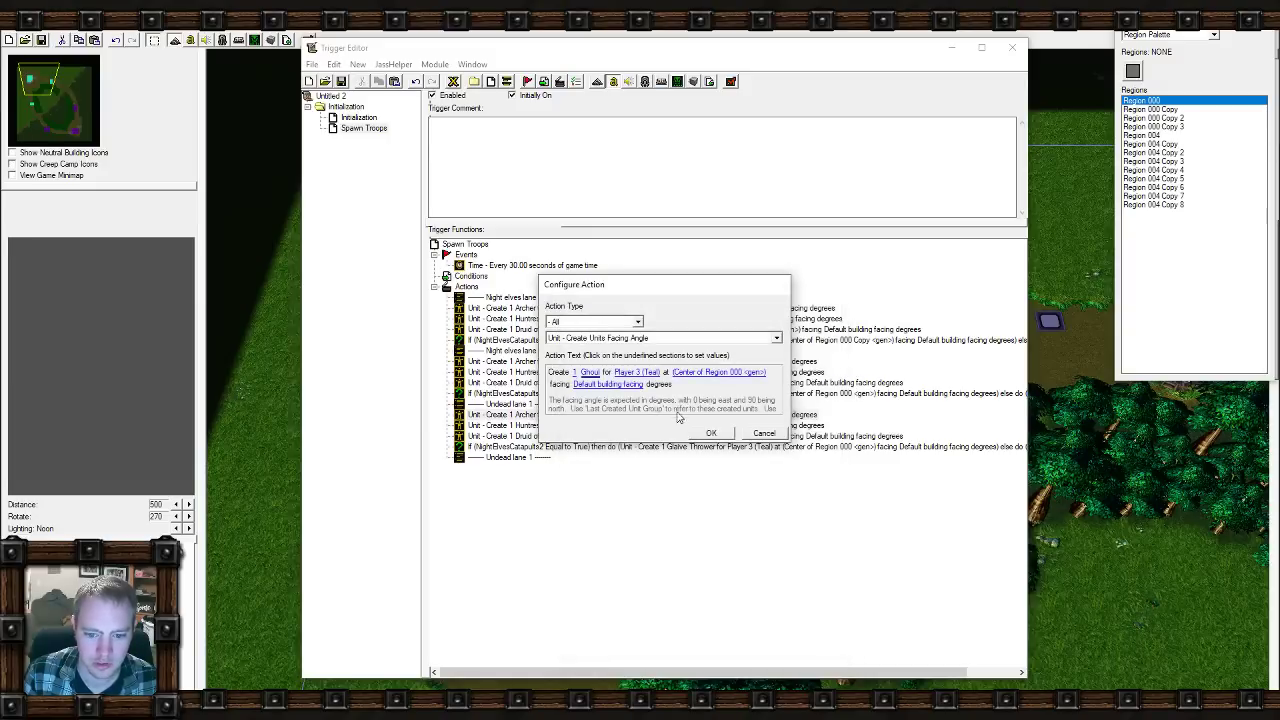
pyautogui.click(711, 433)
# Replace the Huntress in the second create action under Undead lane 1 with the Undead Crypt Fiend.
pyautogui.doubleClick(590, 425)
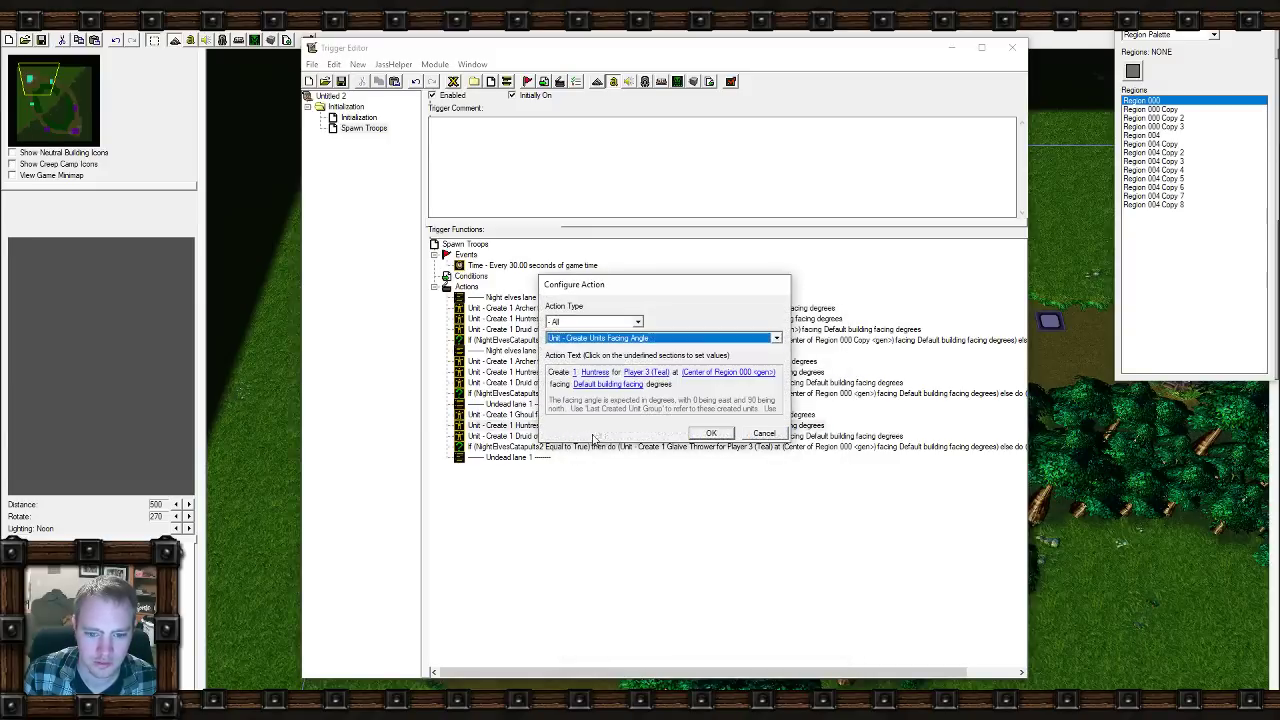
pyautogui.click(595, 372)
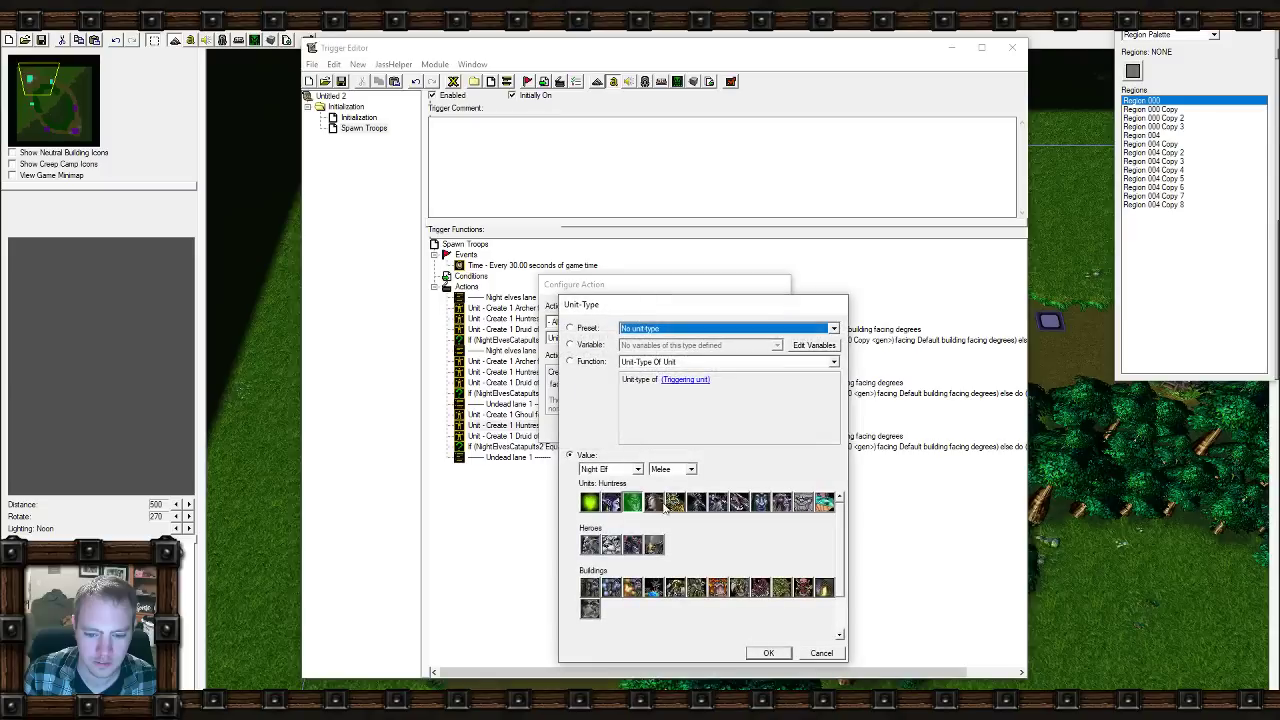
pyautogui.click(598, 472)
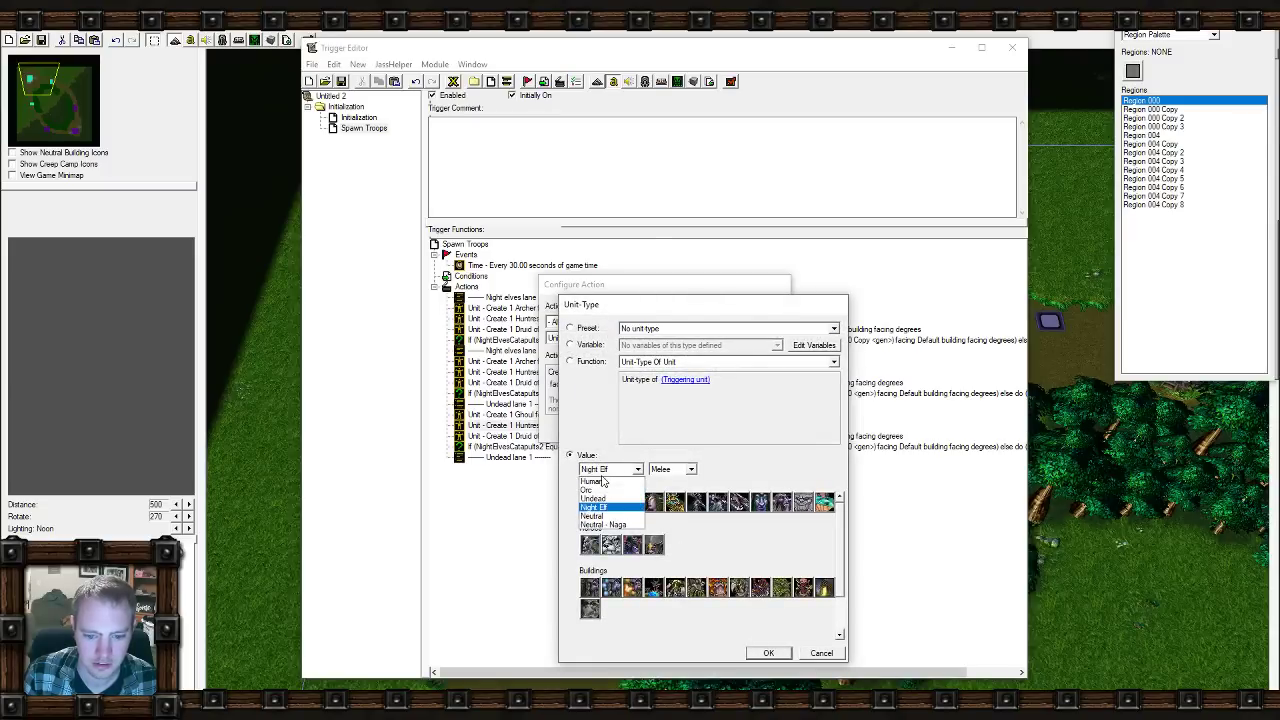
pyautogui.click(607, 500)
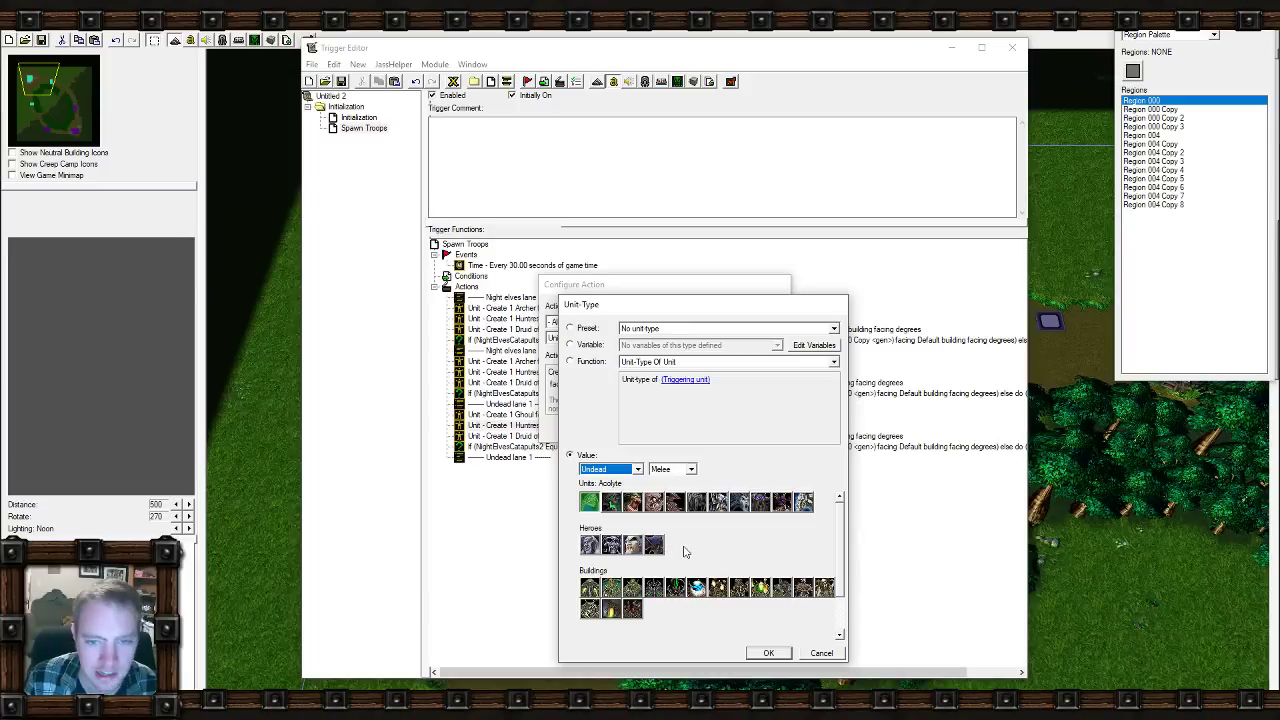
pyautogui.click(693, 504)
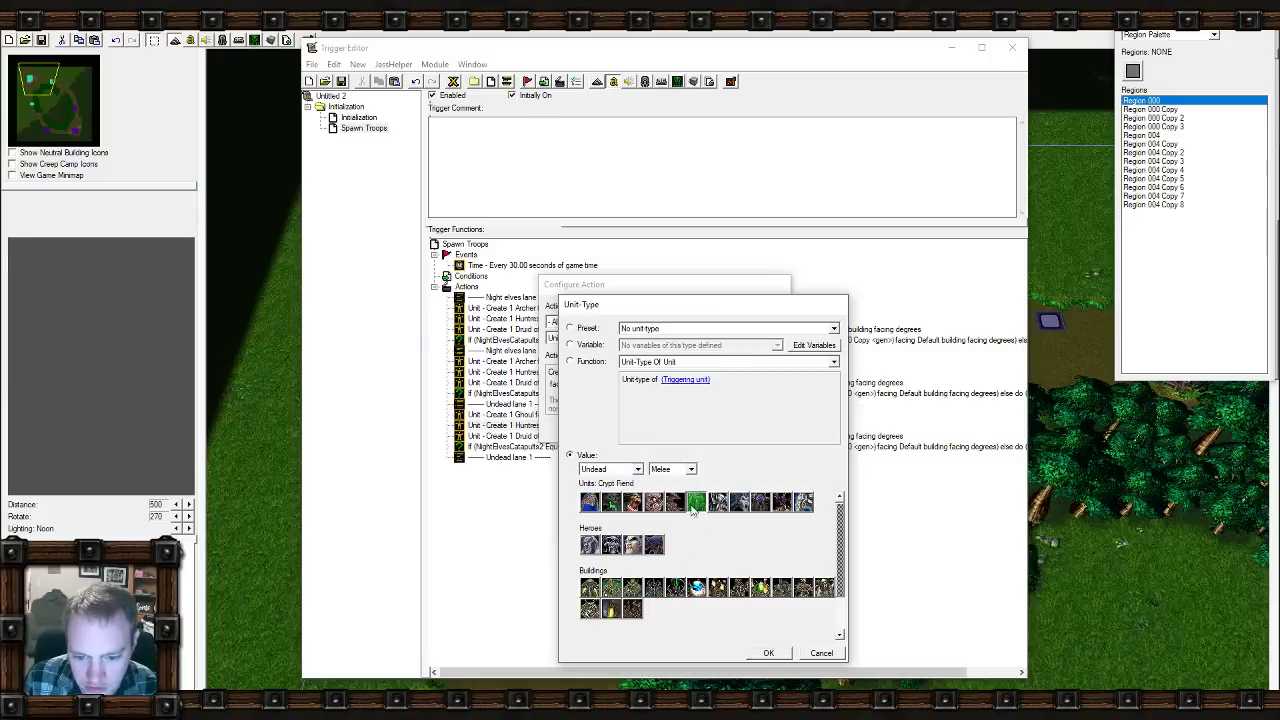
pyautogui.click(769, 653)
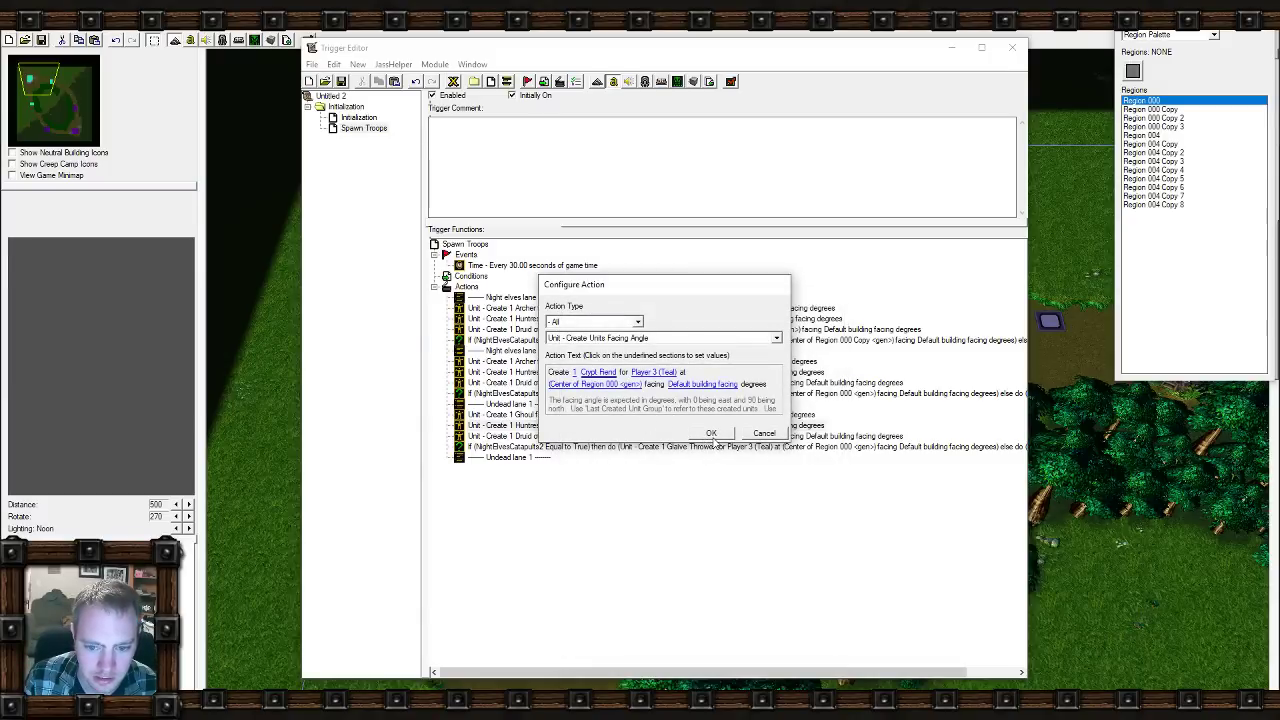
# Set the owner of the created Crypt Fiend to Player 4 (Purple).
pyautogui.click(650, 372)
pyautogui.click(692, 338)
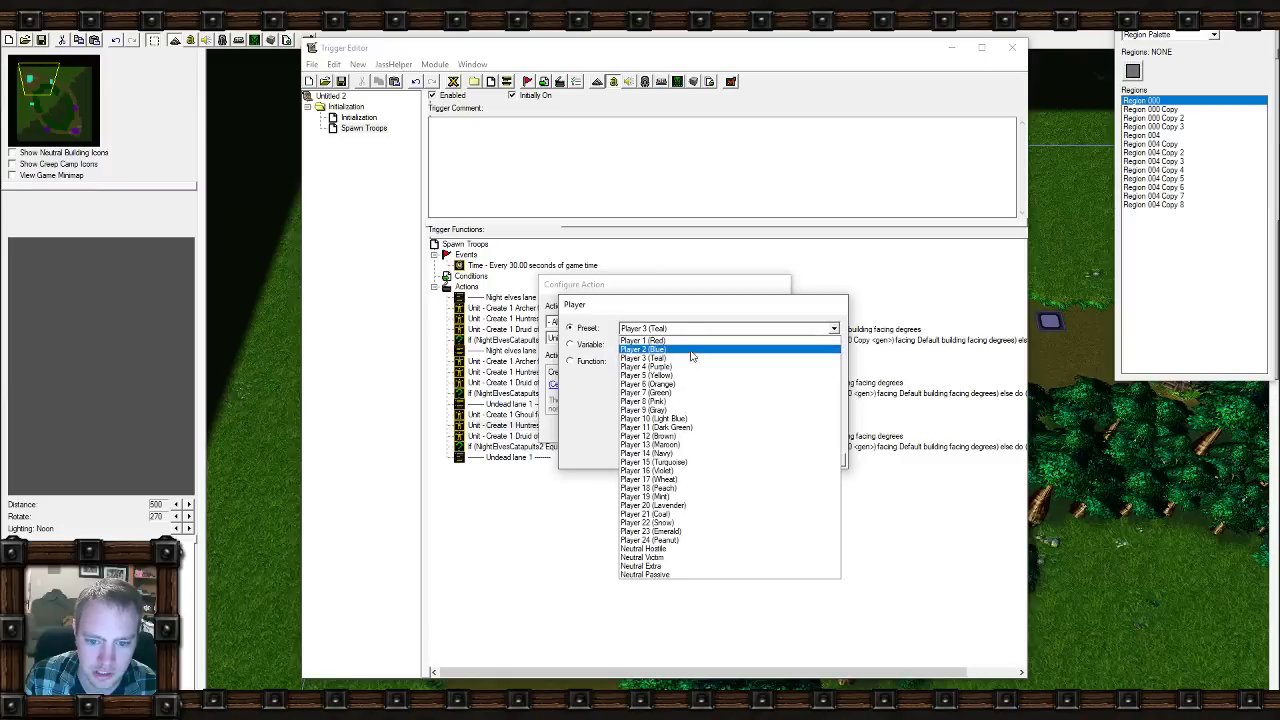
pyautogui.click(696, 369)
pyautogui.click(769, 459)
# Set the Crypt Fiend's spawn point to the center of Region 000 Copy 3 at the undead base and save the action.
pyautogui.click(600, 385)
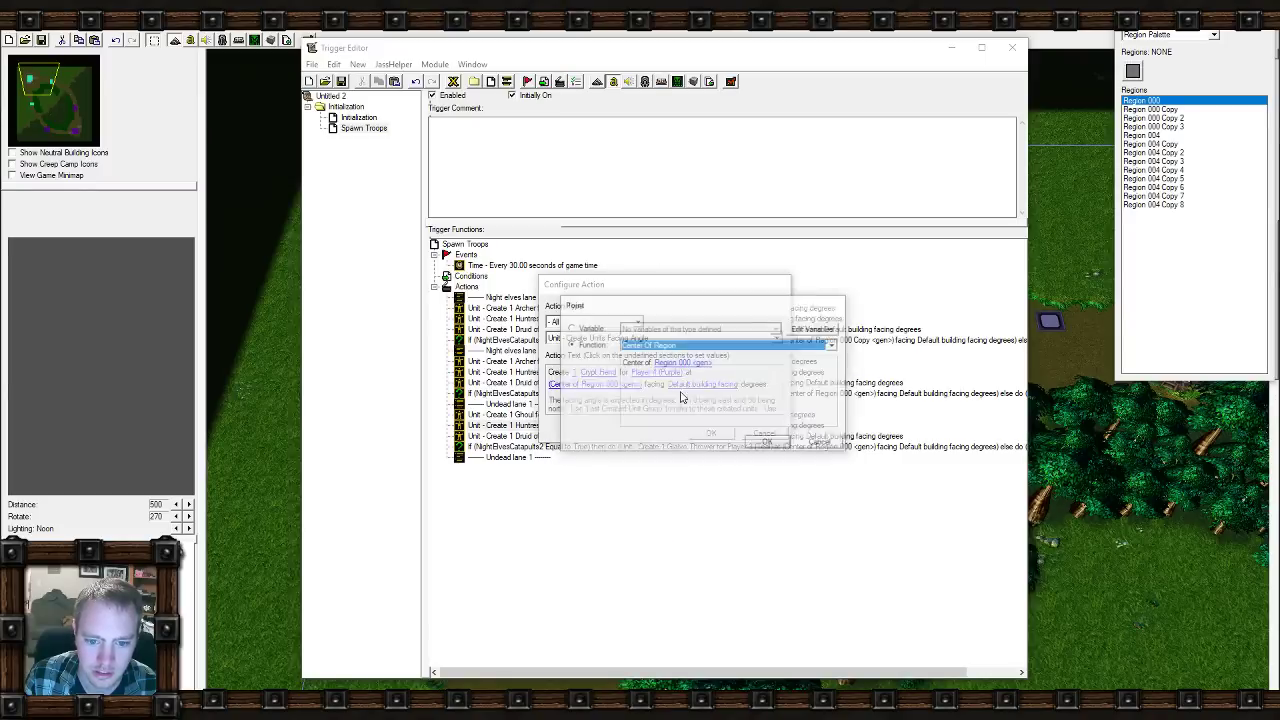
pyautogui.click(700, 363)
pyautogui.click(773, 365)
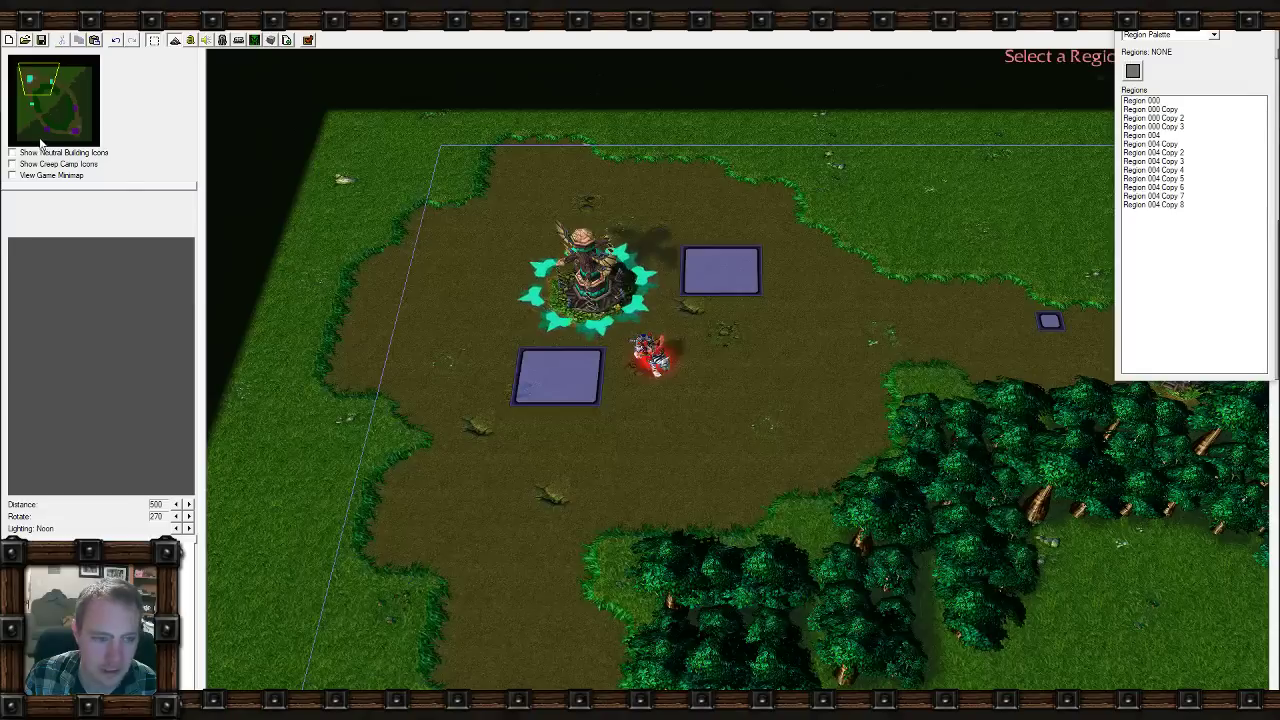
pyautogui.click(816, 419)
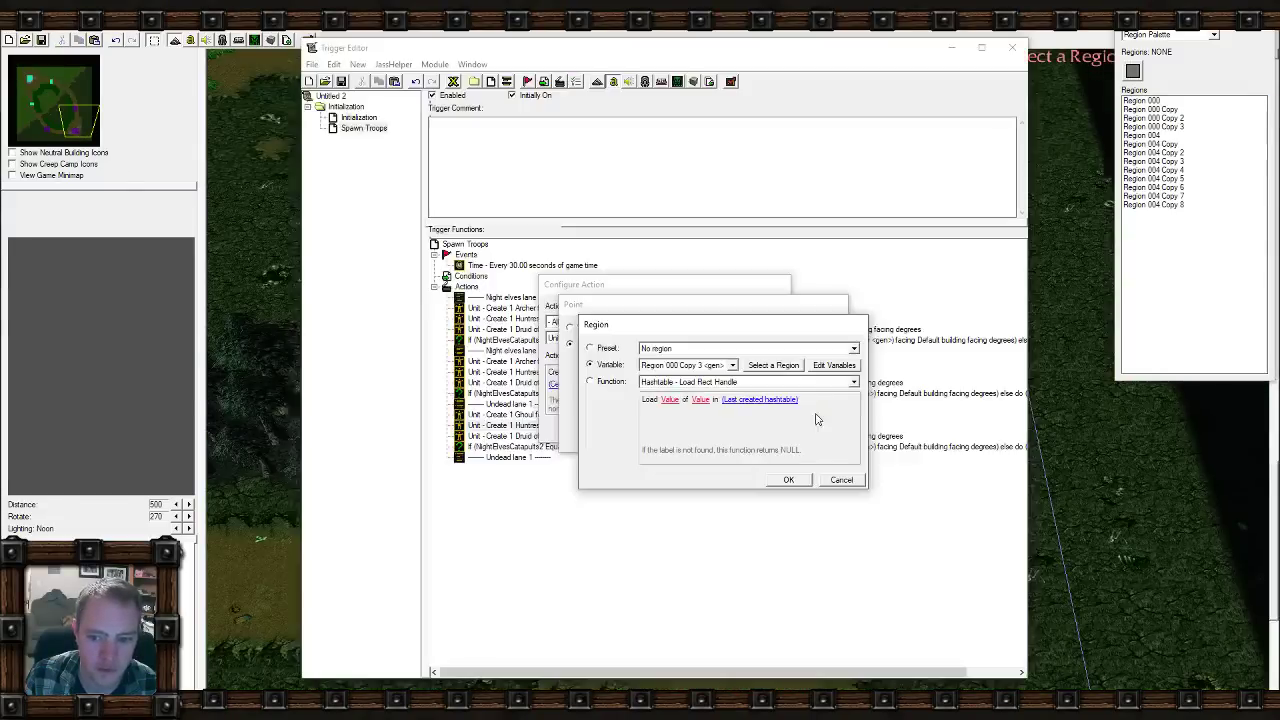
pyautogui.click(788, 479)
pyautogui.click(766, 443)
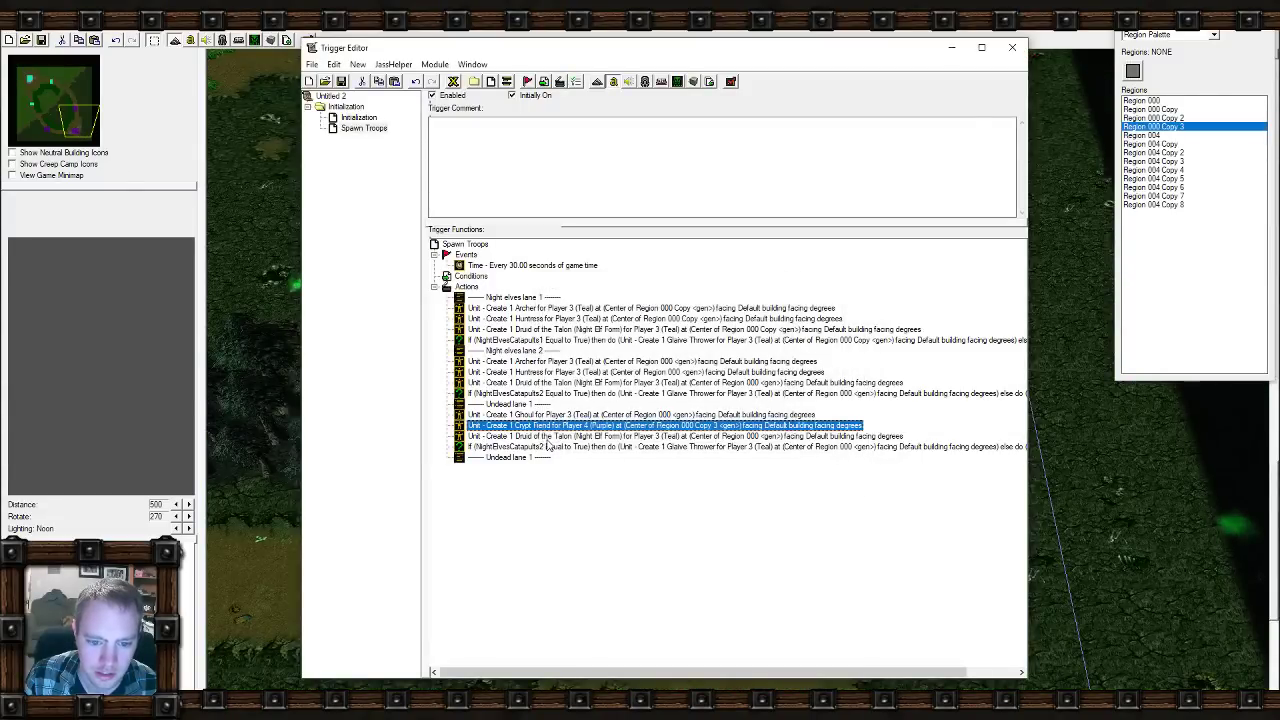
# Set the owner in the Ghoul create action to Player 4 (Purple).
pyautogui.doubleClick(543, 424)
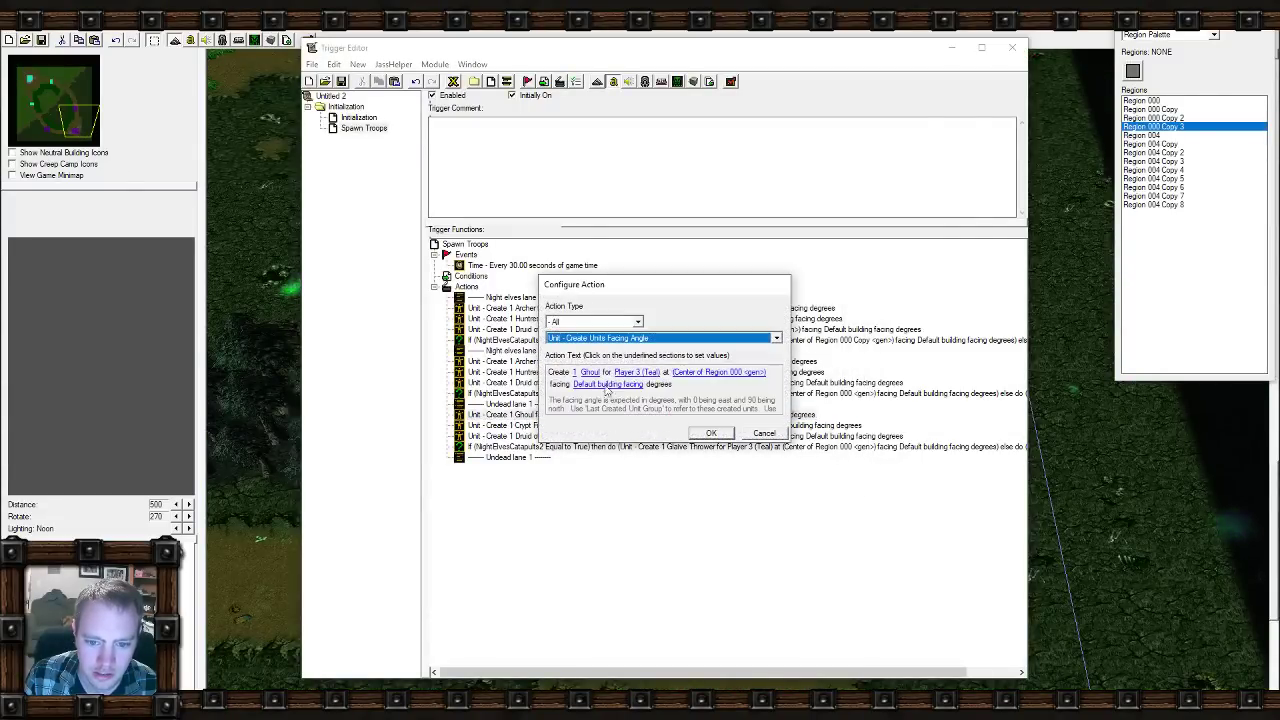
pyautogui.click(640, 369)
pyautogui.click(659, 330)
pyautogui.click(652, 363)
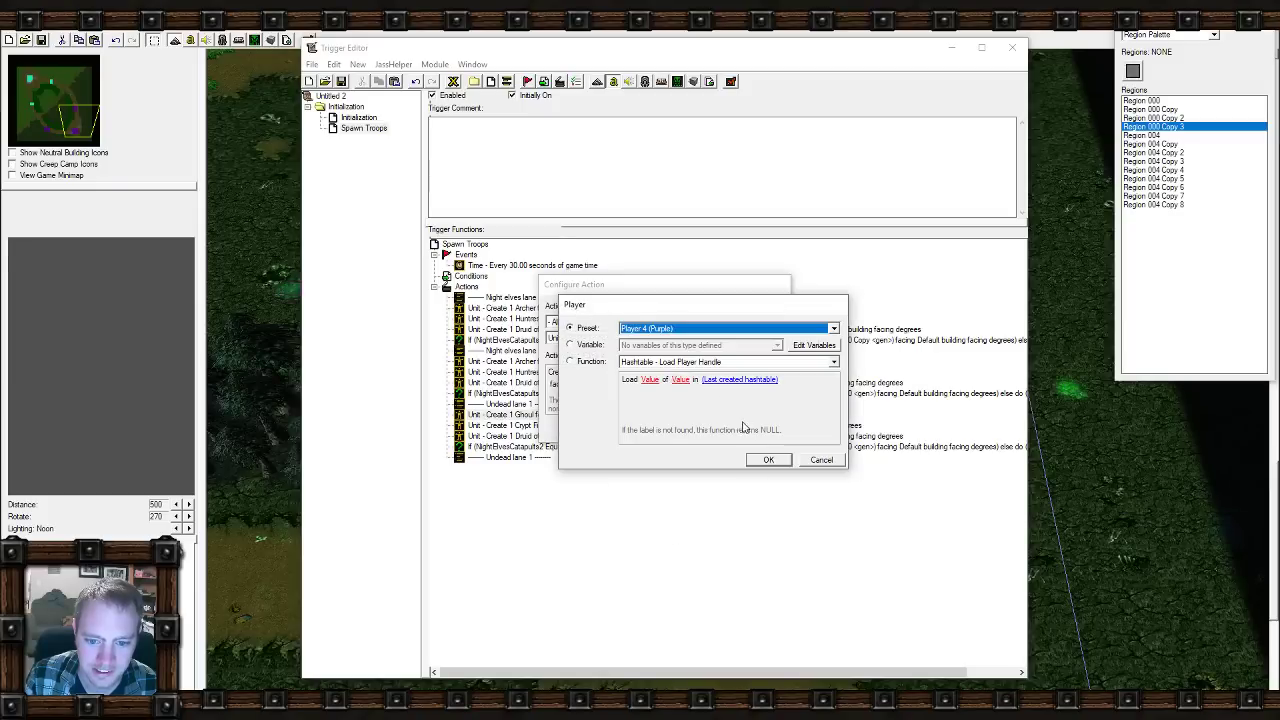
pyautogui.click(768, 462)
# Set the Ghoul's spawn point to the center of Region 000 Copy 3 and save the action.
pyautogui.click(712, 372)
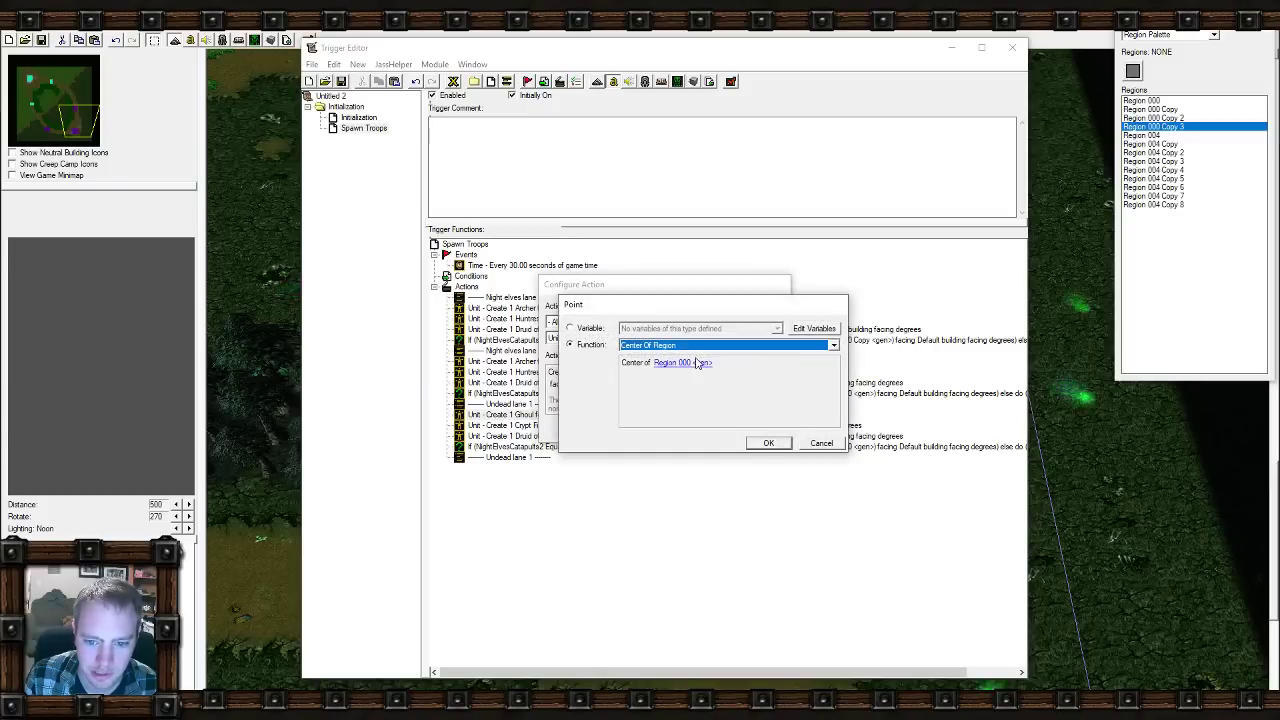
pyautogui.click(698, 363)
pyautogui.click(800, 430)
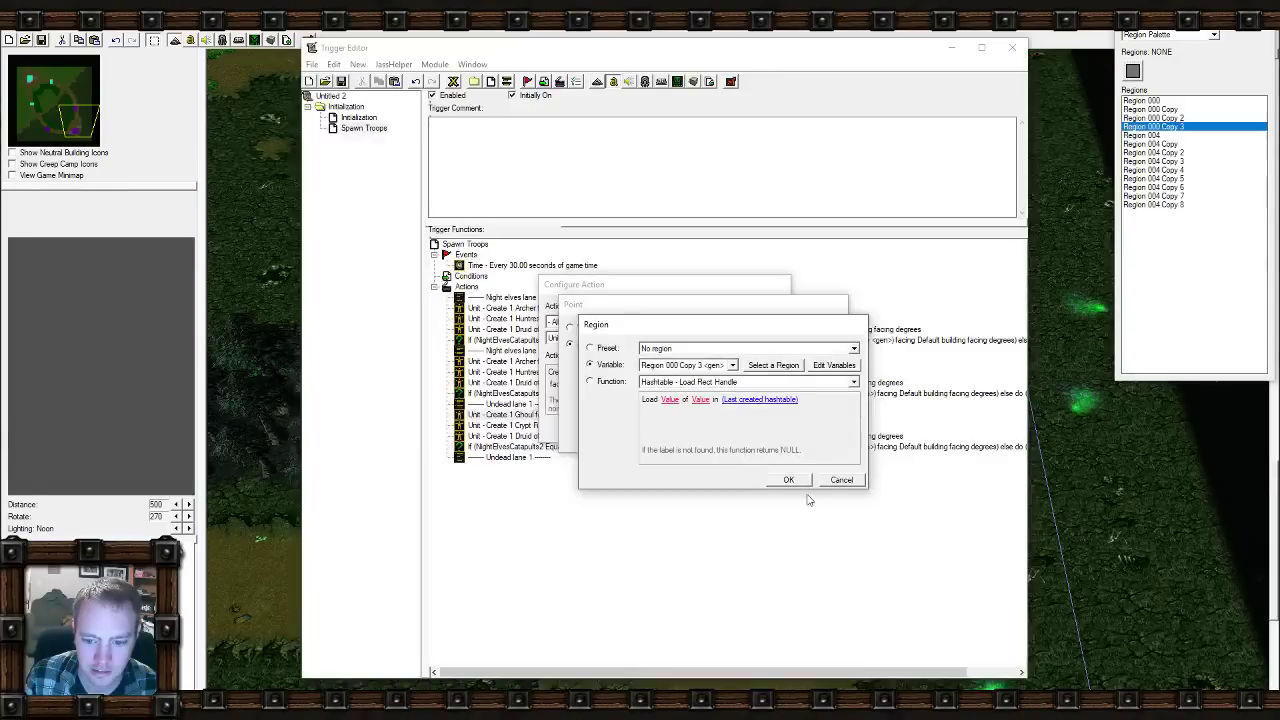
pyautogui.click(800, 480)
pyautogui.click(766, 443)
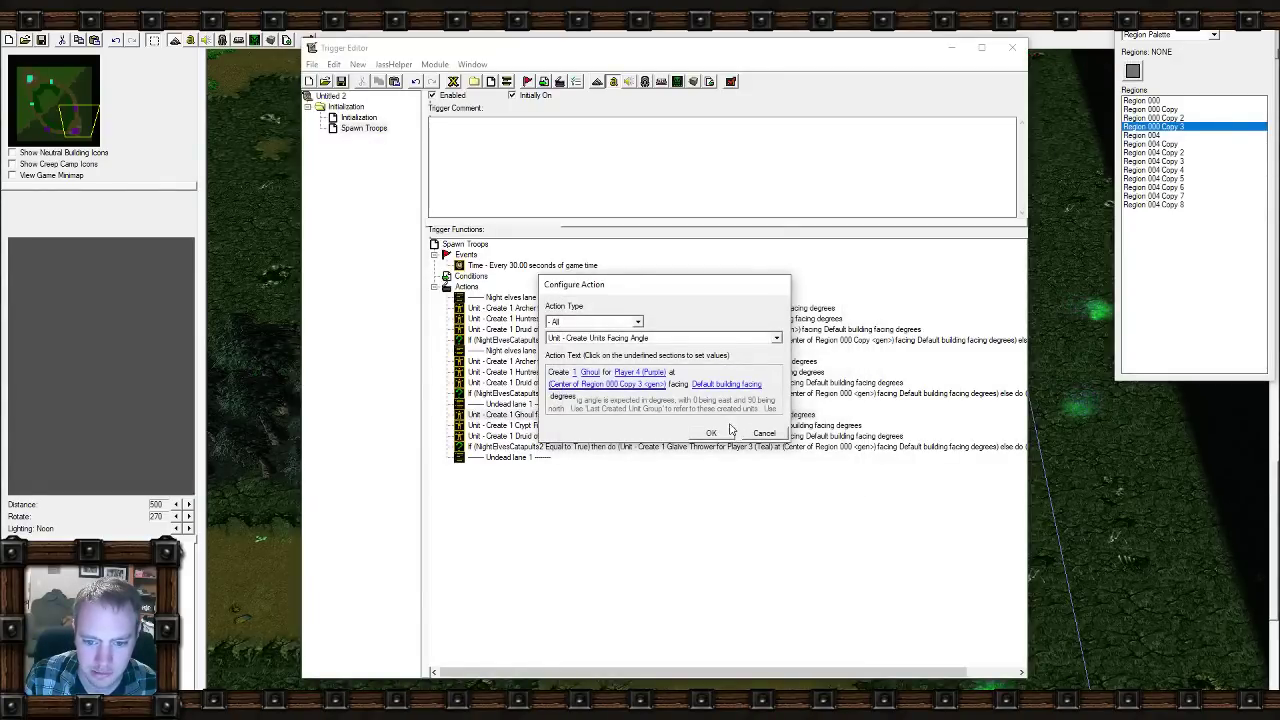
pyautogui.click(711, 433)
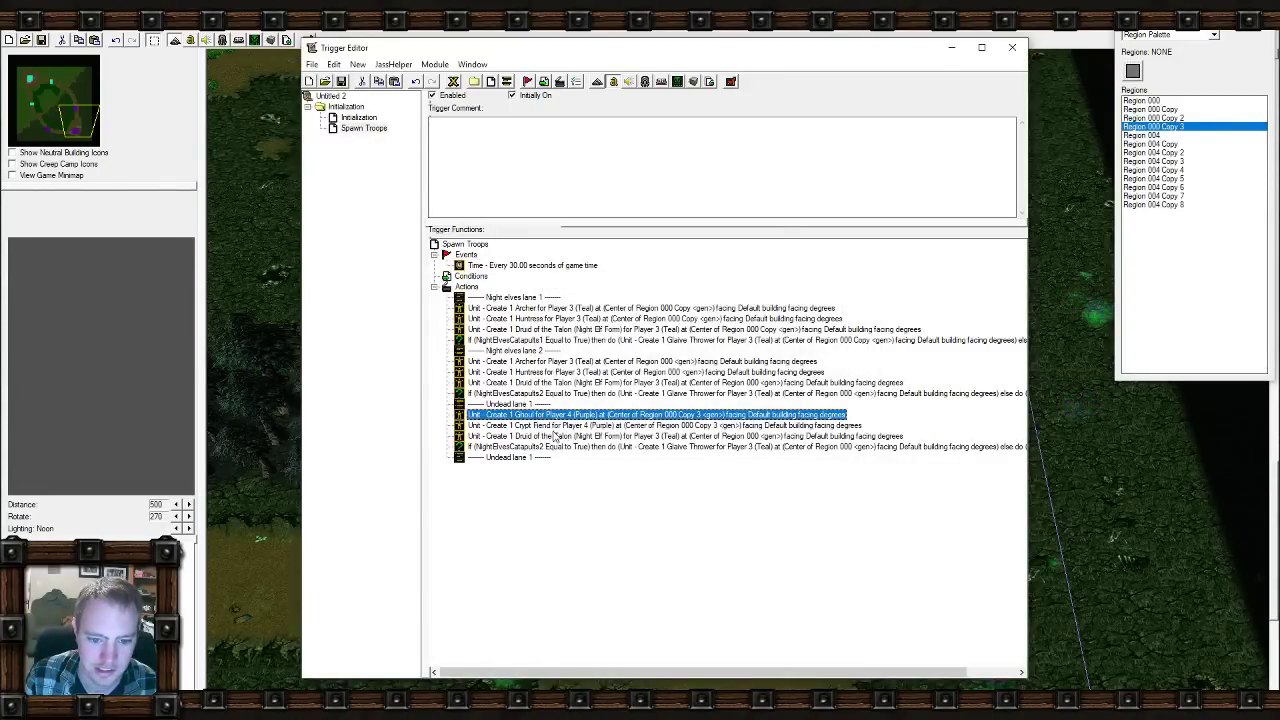
# Set the owner in the Druid of the Talon action under Undead lane 1 to Player 4 (Purple).
pyautogui.doubleClick(720, 436)
pyautogui.click(724, 372)
pyautogui.press('Down')
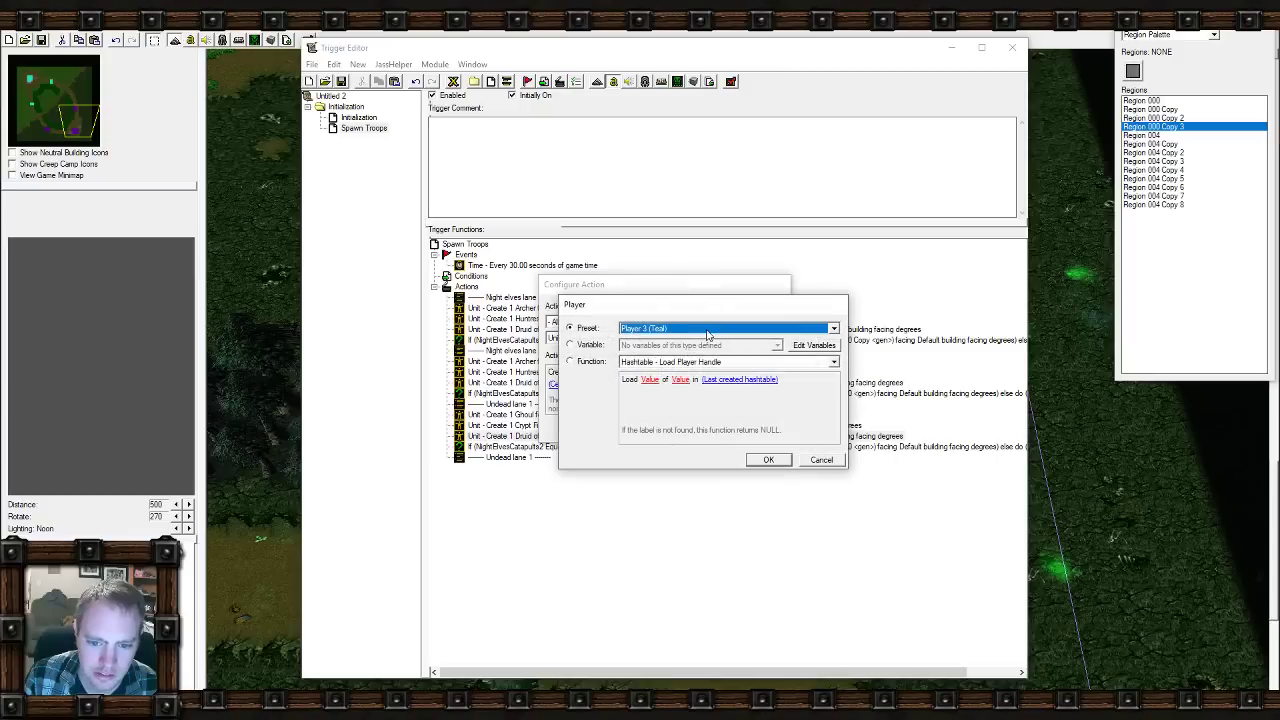
pyautogui.press('Return')
# Set the spawn point of the Druid of the Talon under Undead lane 1 to the center of Region 000 Copy 3.
pyautogui.click(595, 384)
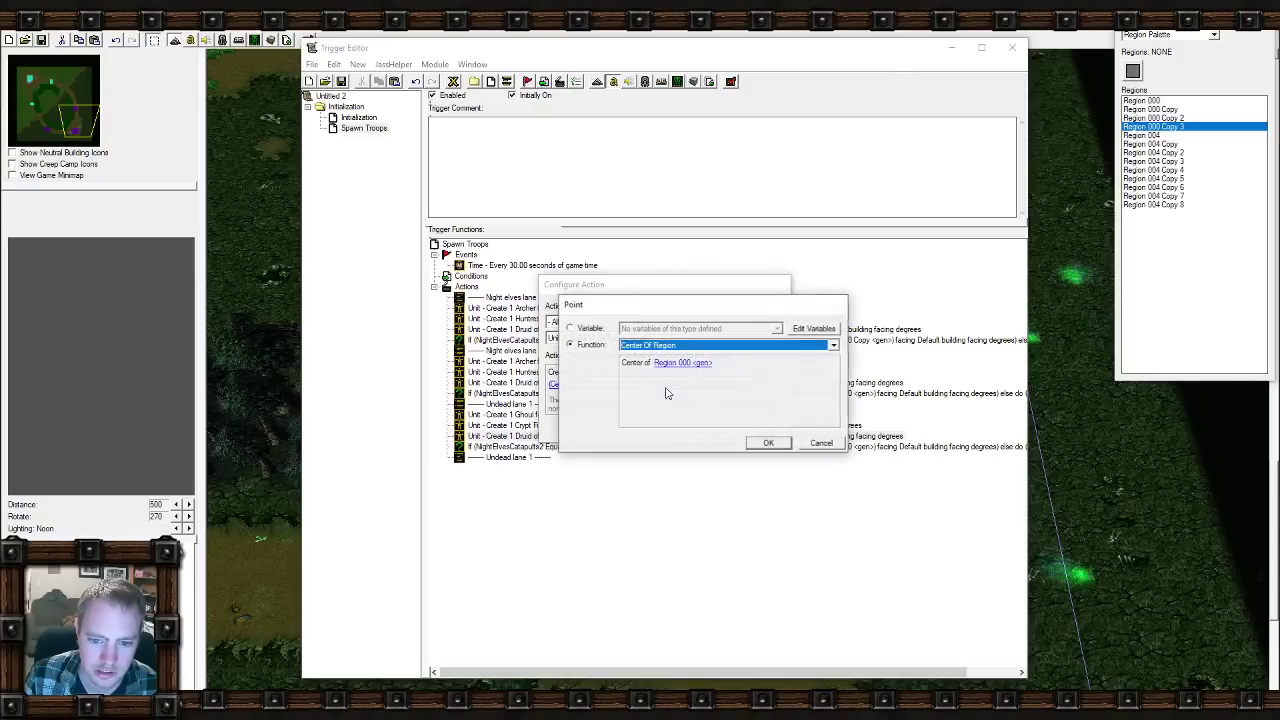
pyautogui.click(690, 366)
pyautogui.click(784, 369)
pyautogui.click(820, 405)
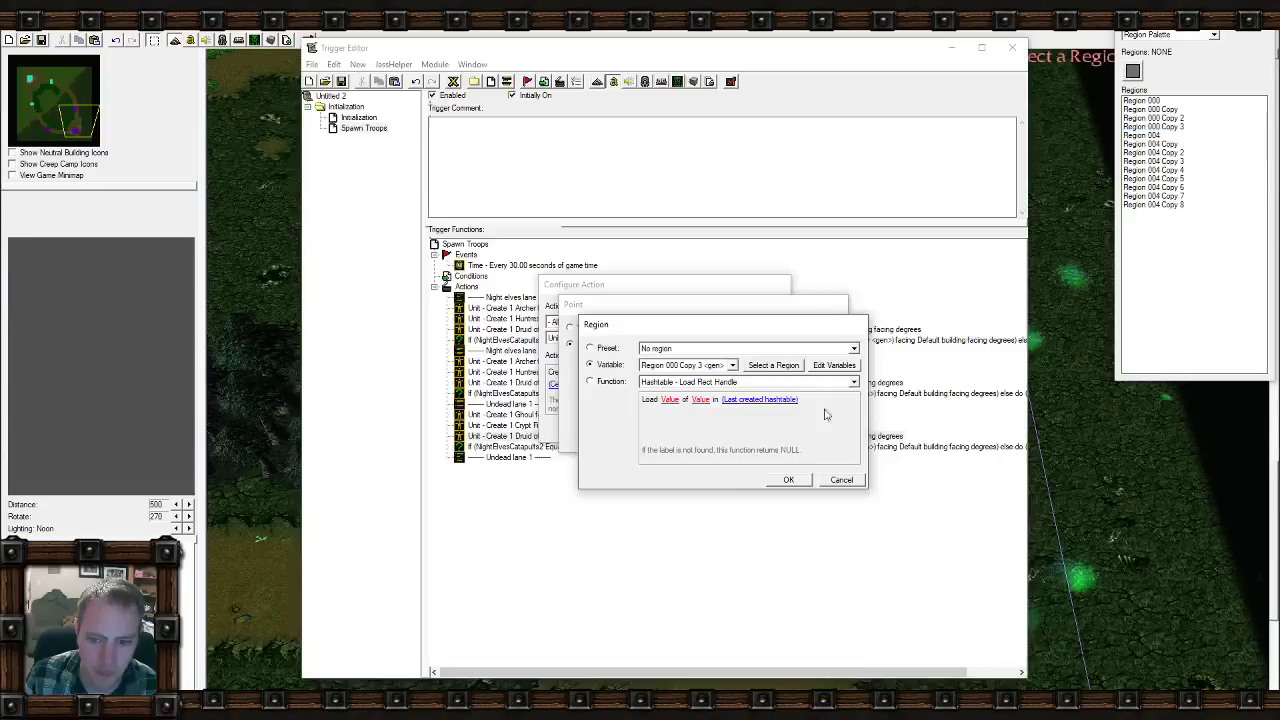
pyautogui.click(789, 477)
pyautogui.click(766, 443)
pyautogui.click(711, 433)
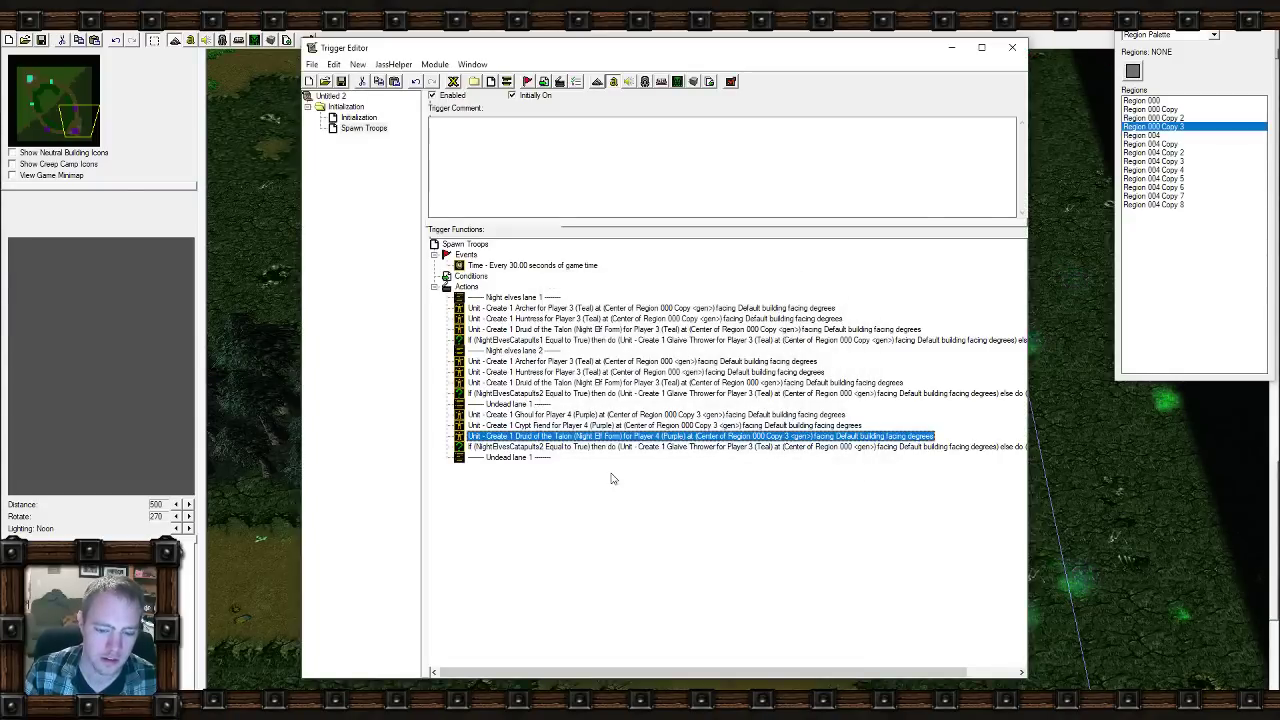
# Change the condition variable in Undead lane 1's If action to UndeadCatapults1.
pyautogui.doubleClick(590, 446)
pyautogui.click(600, 372)
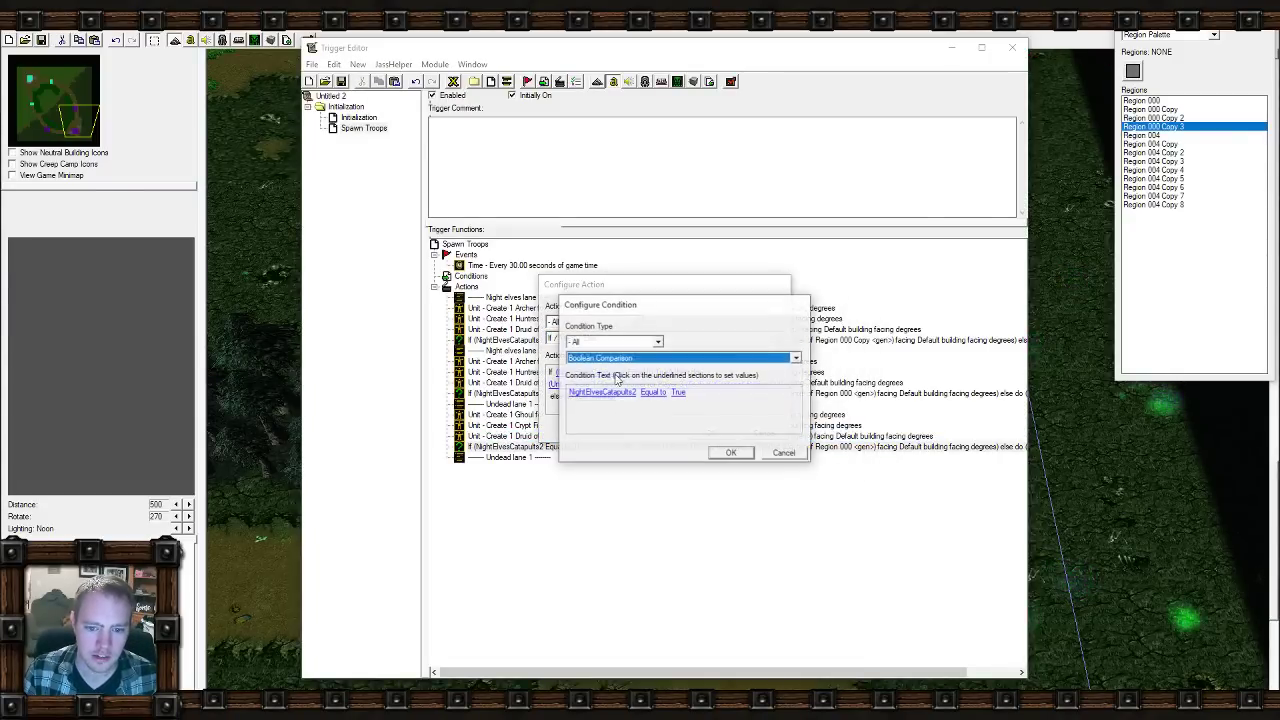
pyautogui.click(578, 469)
pyautogui.click(693, 347)
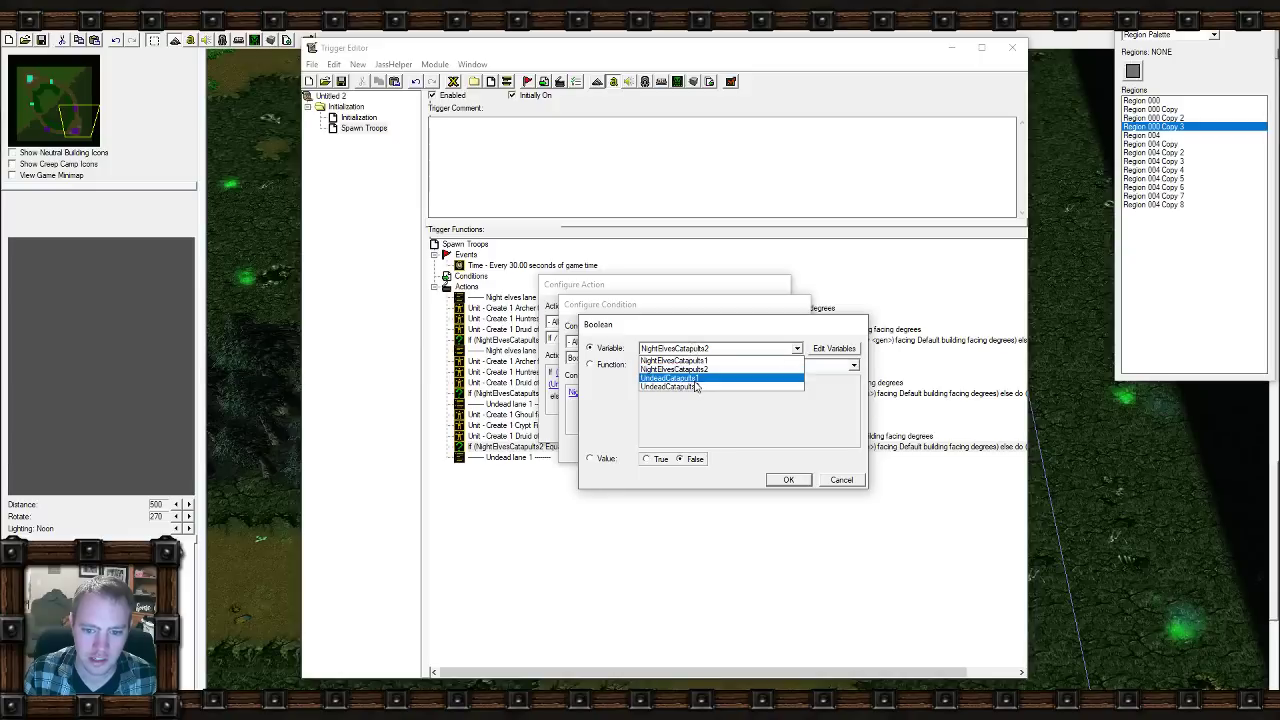
pyautogui.click(690, 377)
pyautogui.click(788, 479)
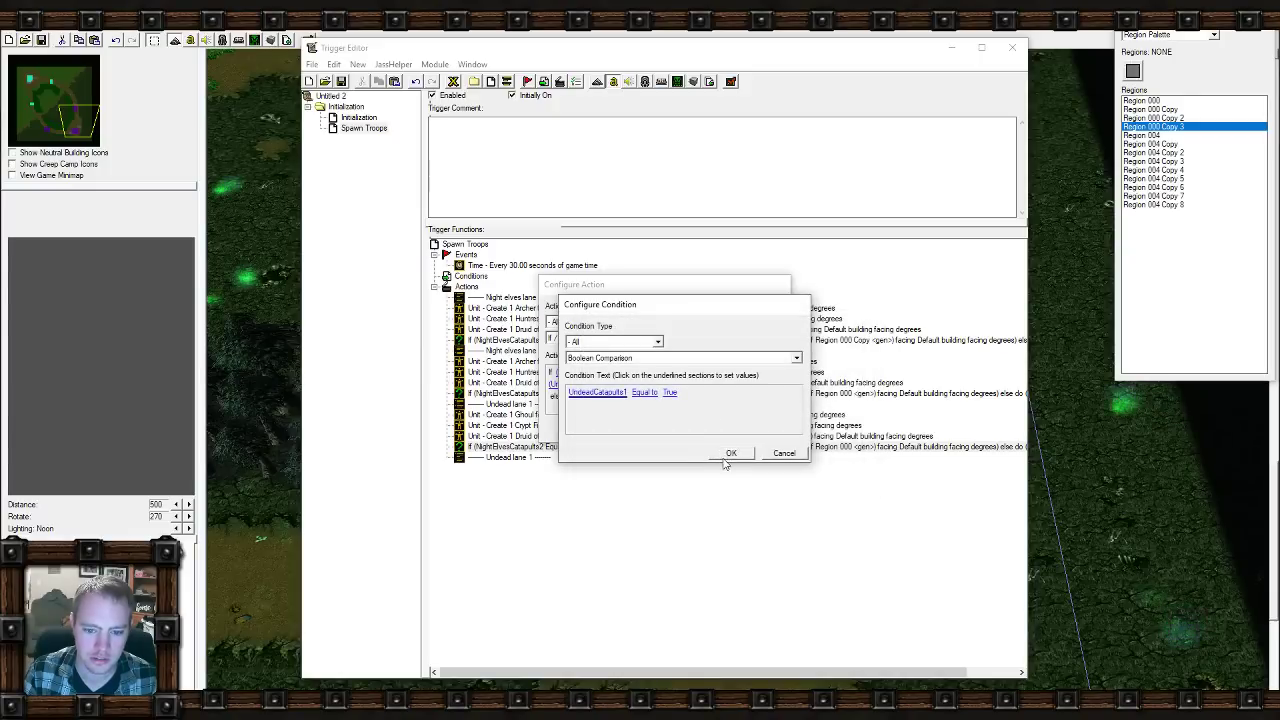
pyautogui.click(729, 455)
# Replace the Glaive Thrower created by Undead lane 1's If action with the Undead Meat Wagon.
pyautogui.click(649, 399)
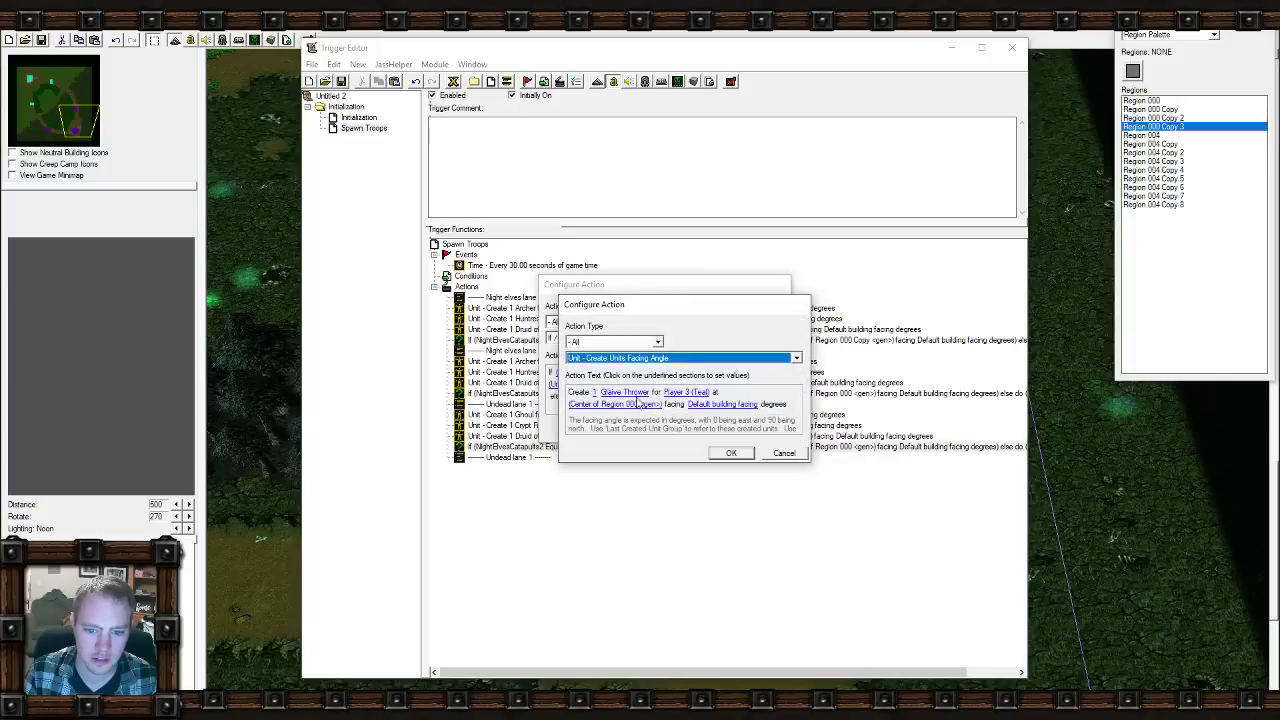
pyautogui.click(624, 392)
pyautogui.click(630, 490)
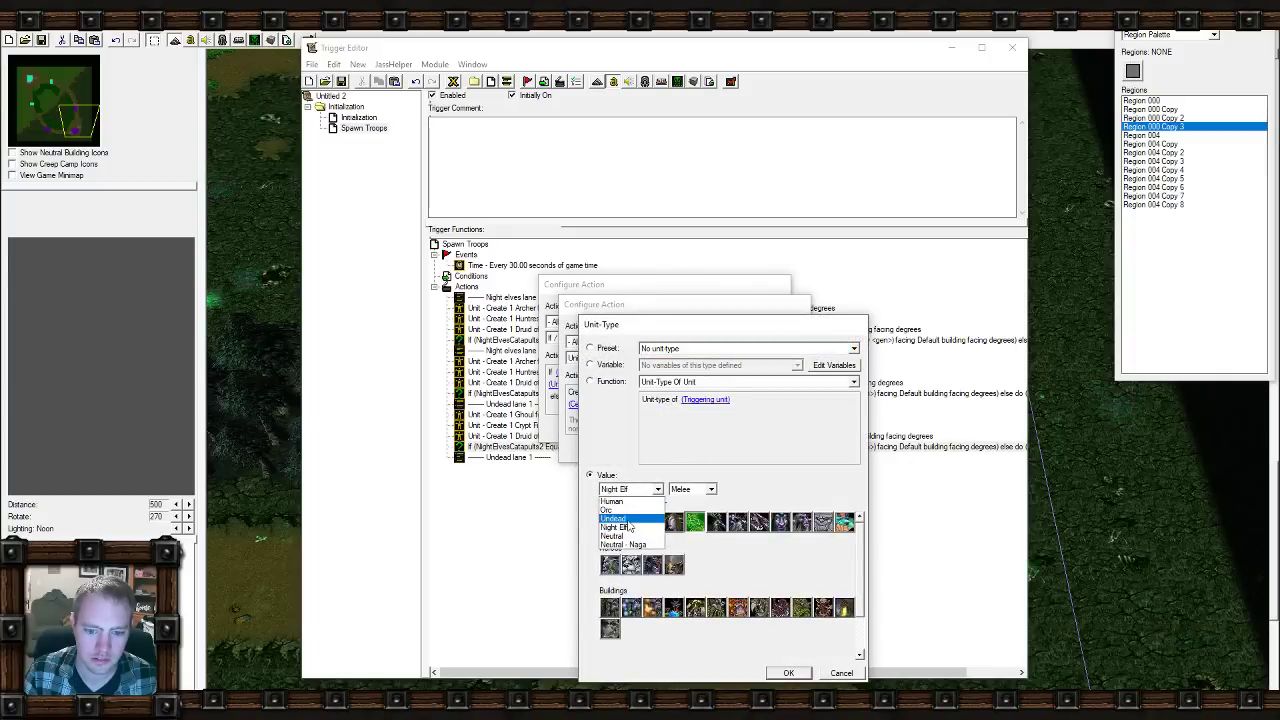
pyautogui.click(628, 529)
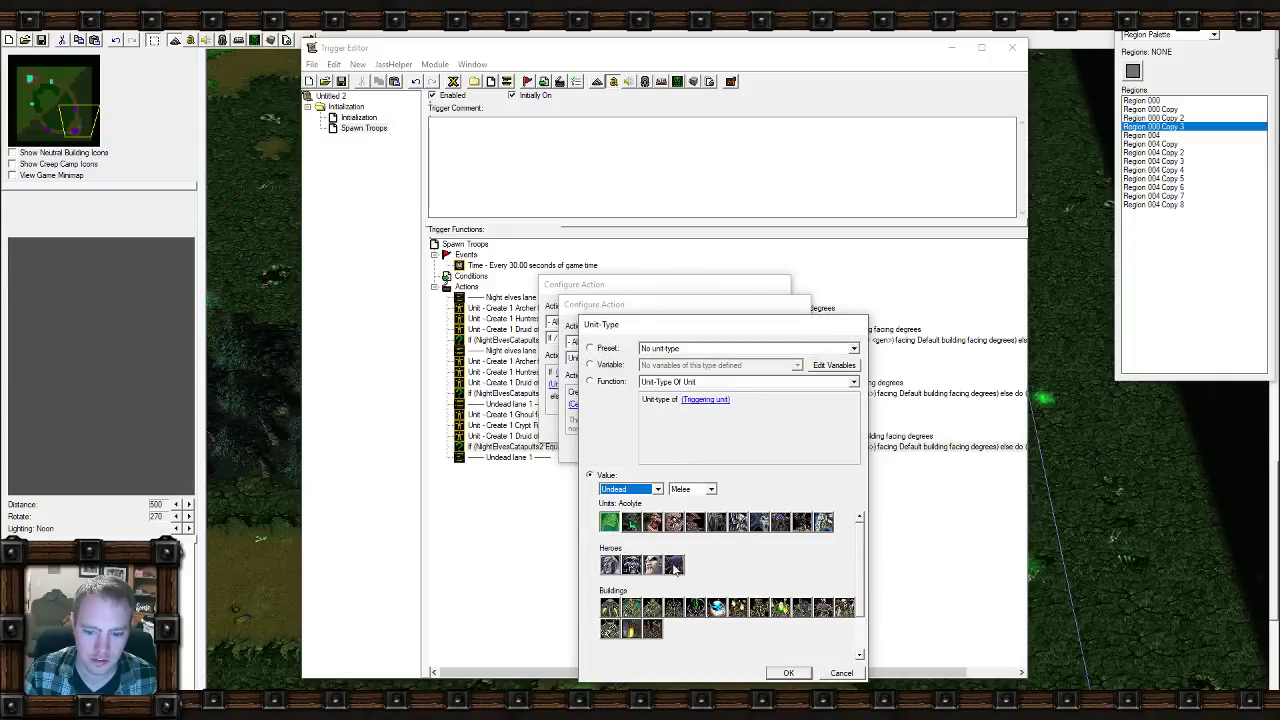
pyautogui.click(697, 524)
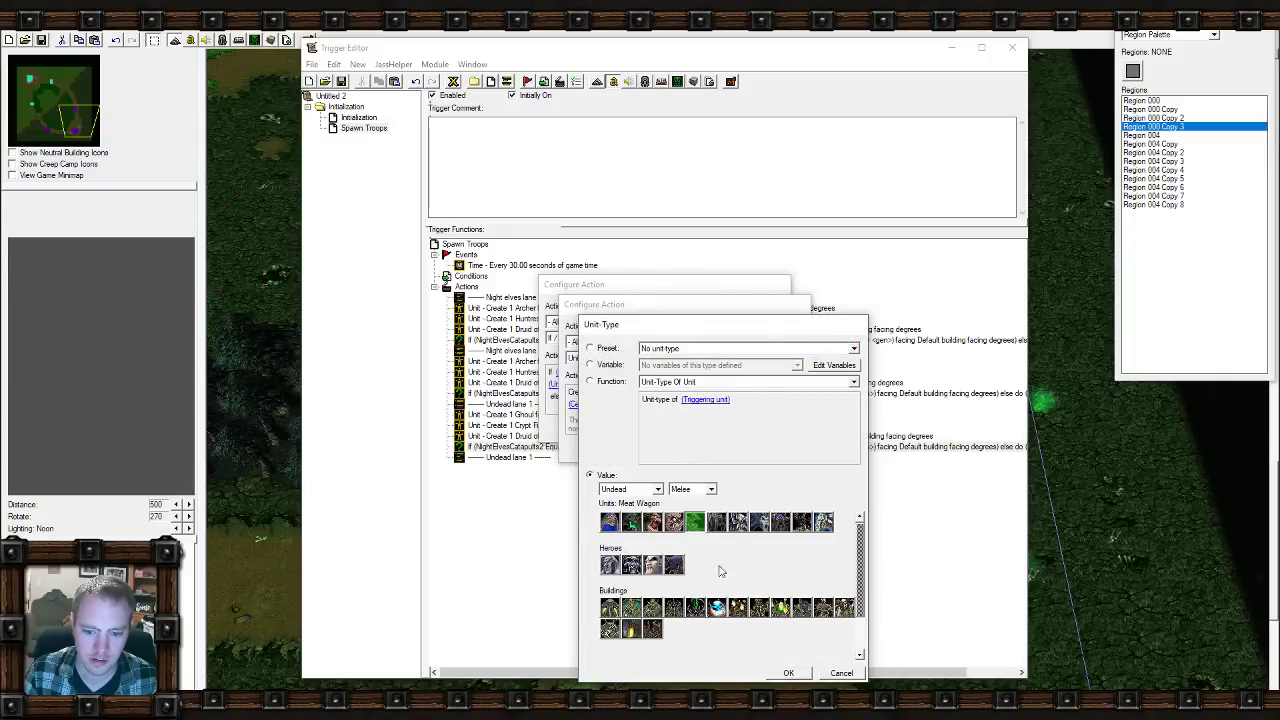
pyautogui.click(786, 672)
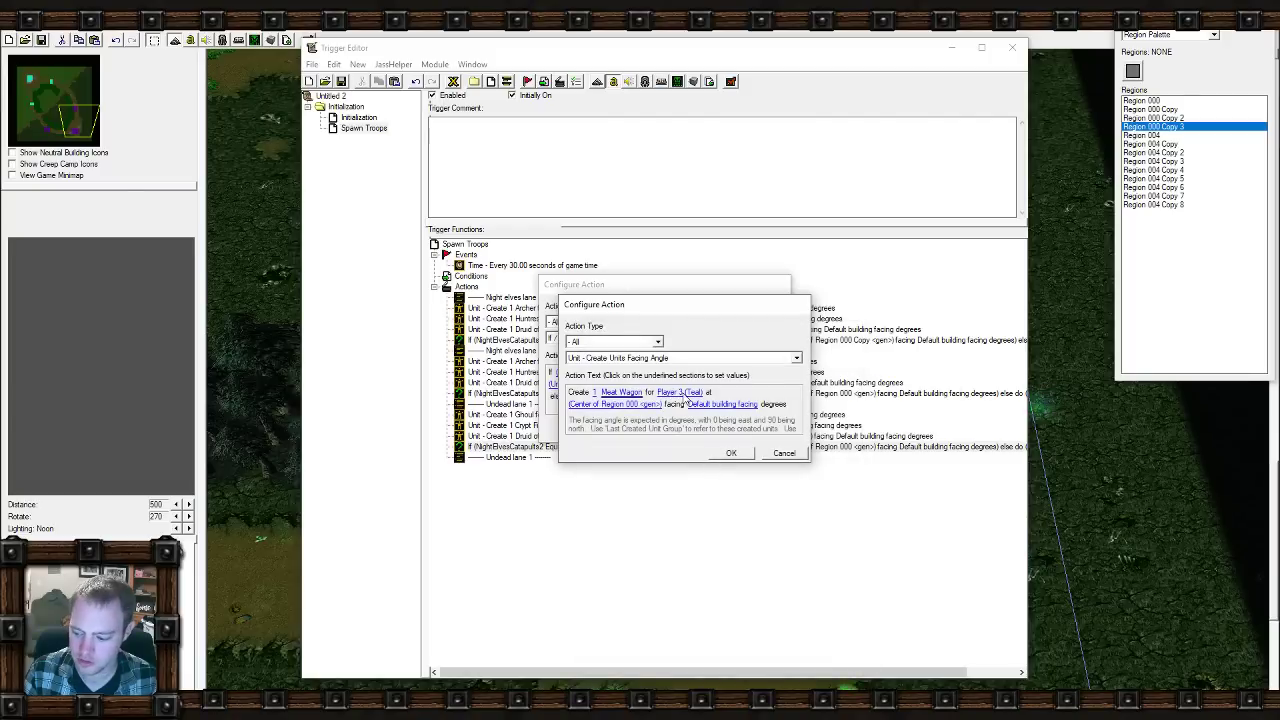
# Set the owner of the Meat Wagon in Undead lane 1's If action to Player 4 (Purple).
pyautogui.click(686, 393)
pyautogui.click(720, 348)
pyautogui.click(717, 396)
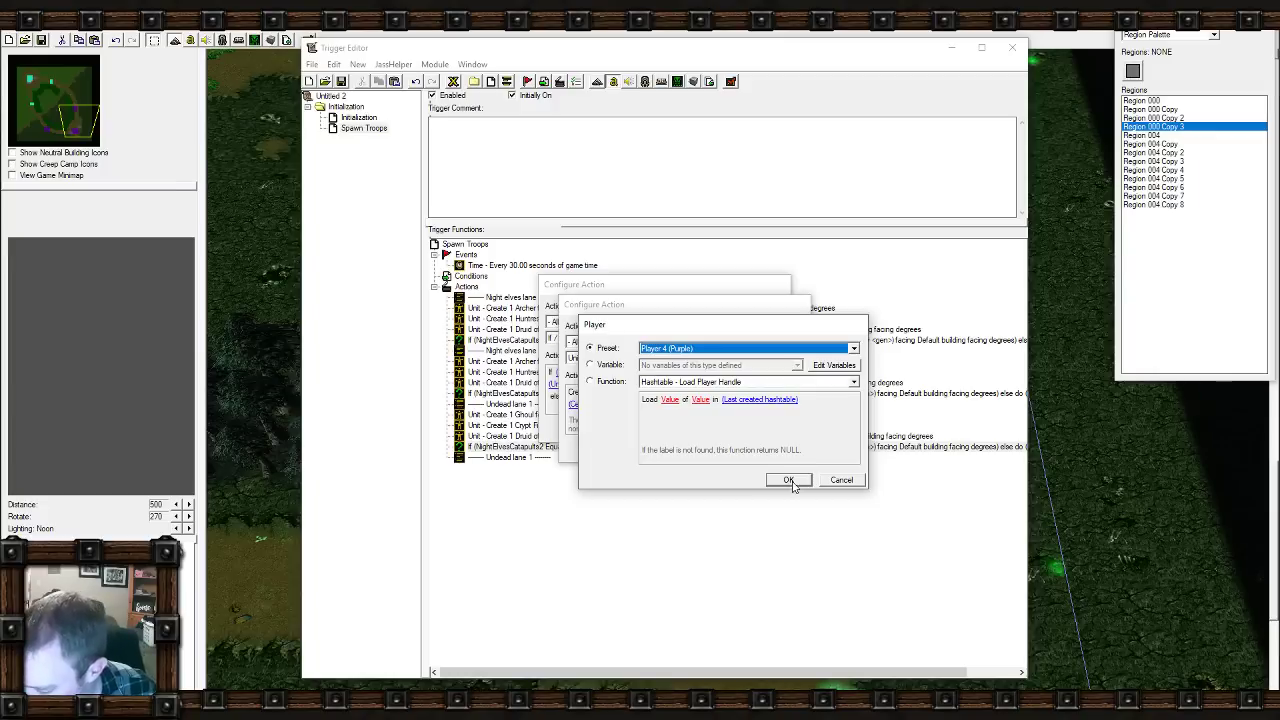
pyautogui.click(788, 481)
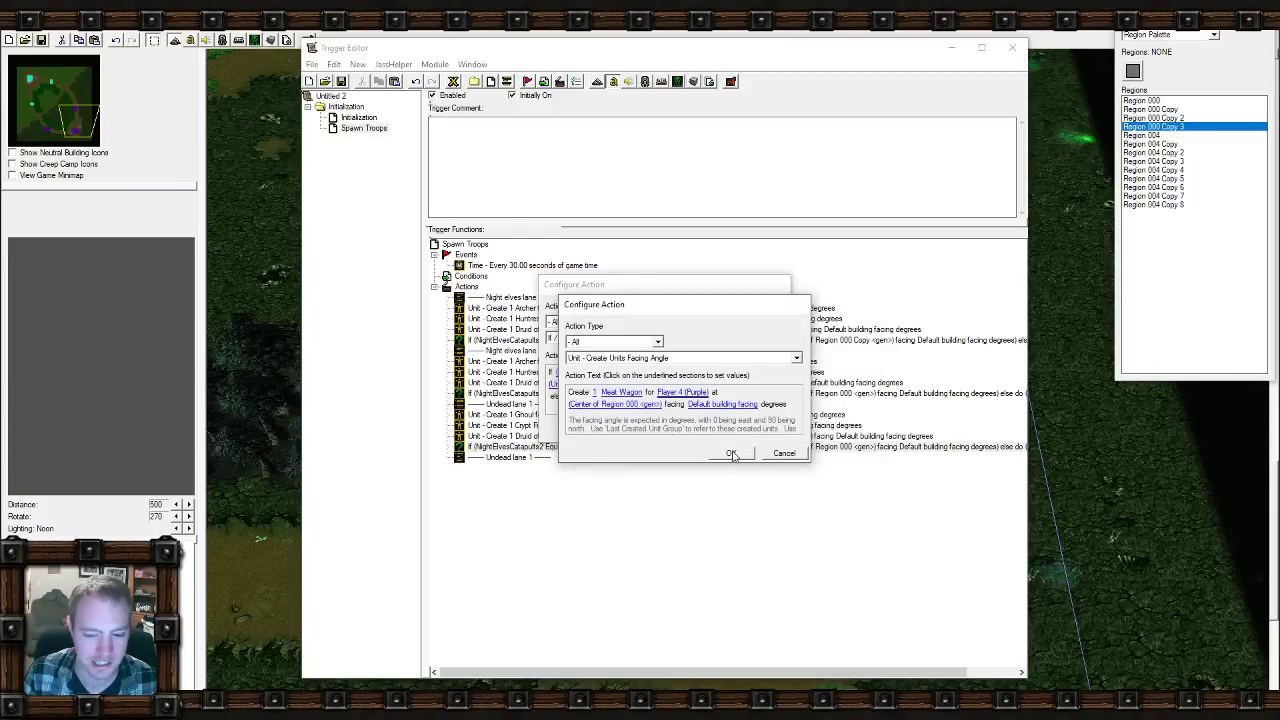
pyautogui.click(732, 454)
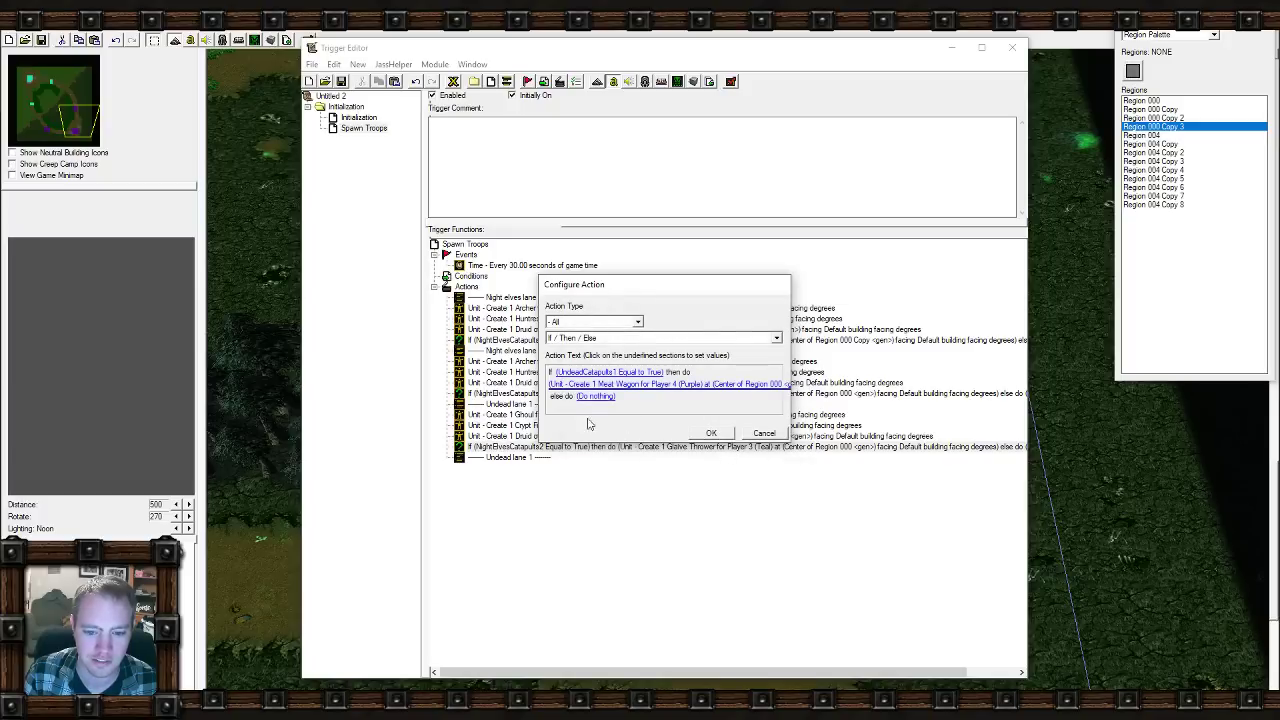
# Set the spawn point of the Meat Wagon in Undead lane 1's If action to the center of Region 000 Copy 3.
pyautogui.click(706, 386)
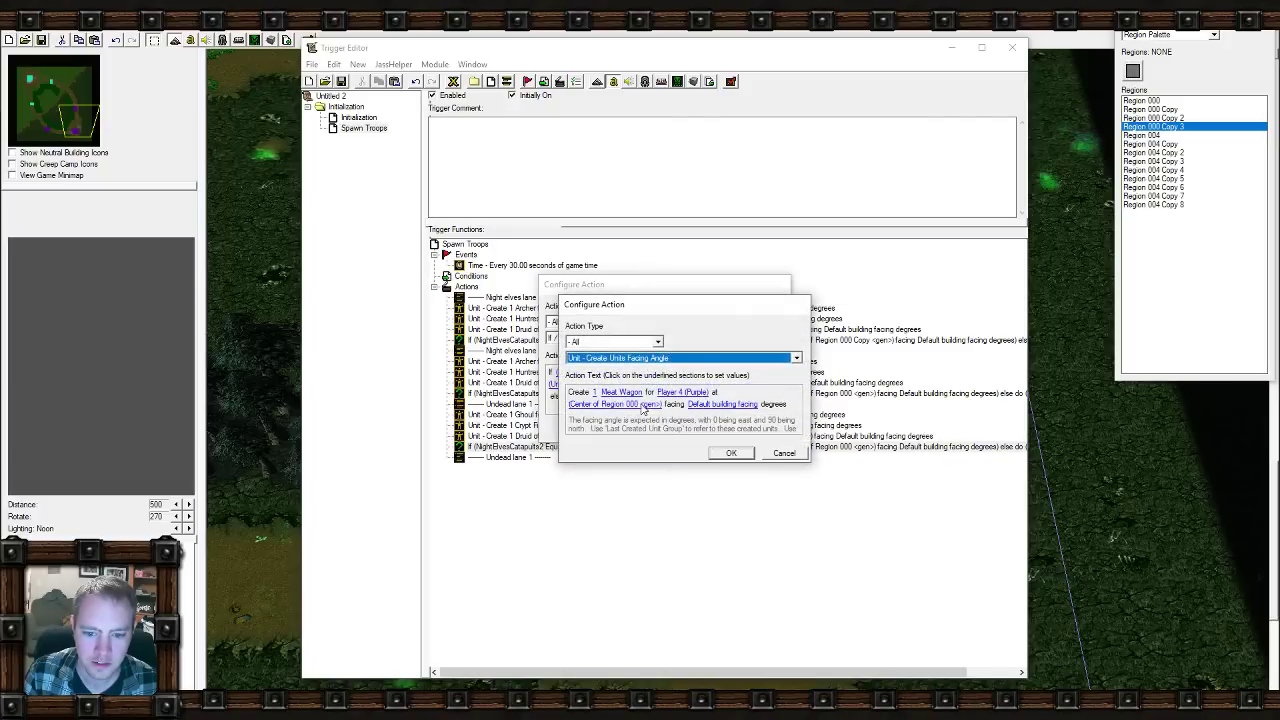
pyautogui.click(643, 405)
pyautogui.click(705, 383)
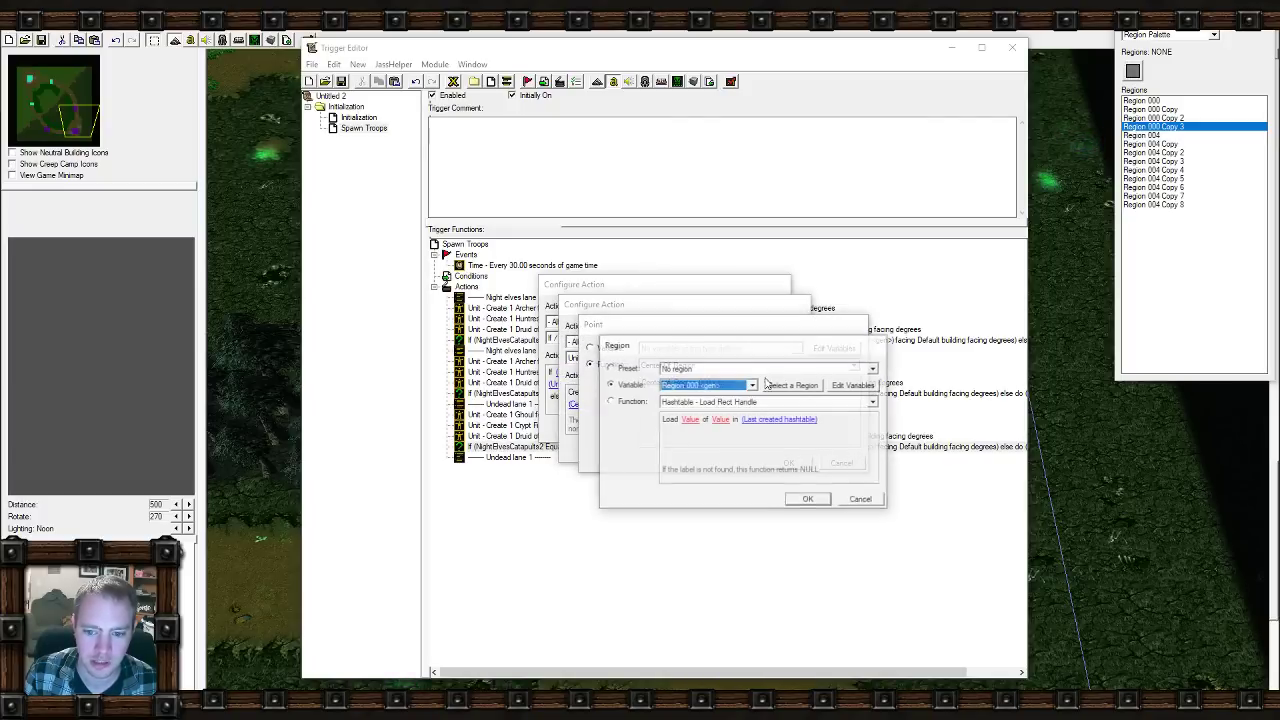
pyautogui.click(802, 382)
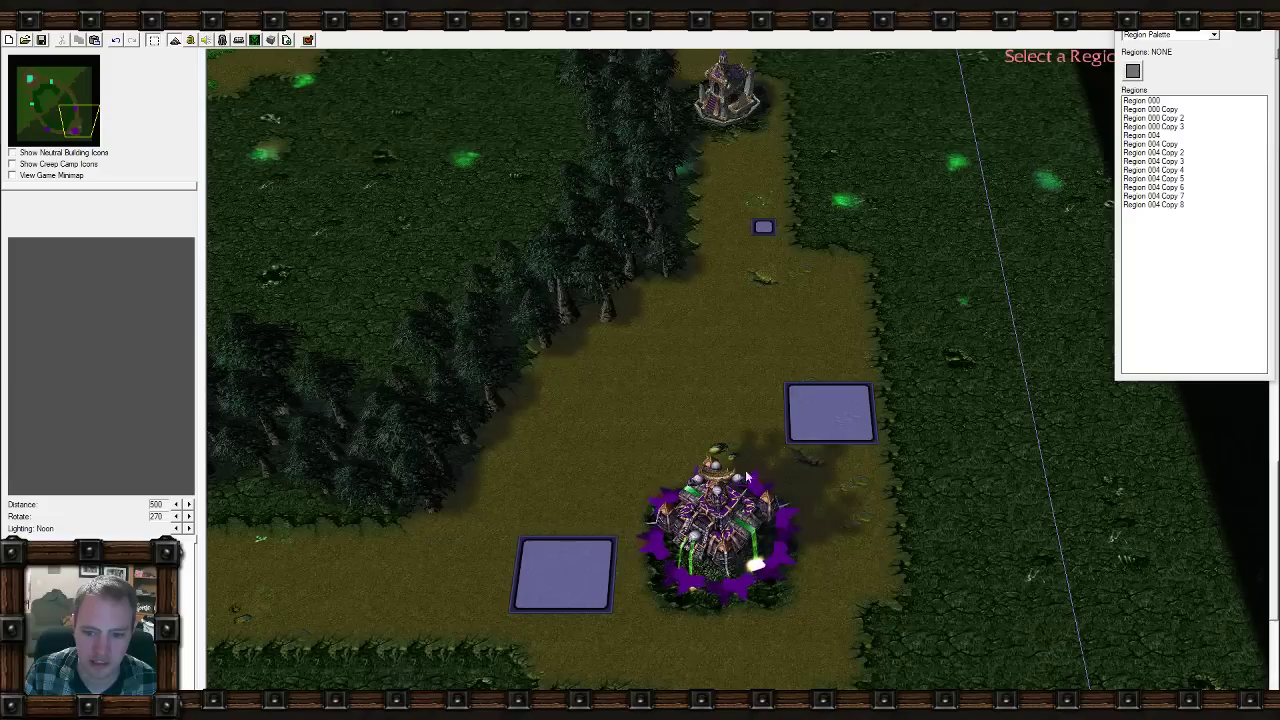
pyautogui.click(574, 579)
pyautogui.click(808, 497)
pyautogui.click(714, 383)
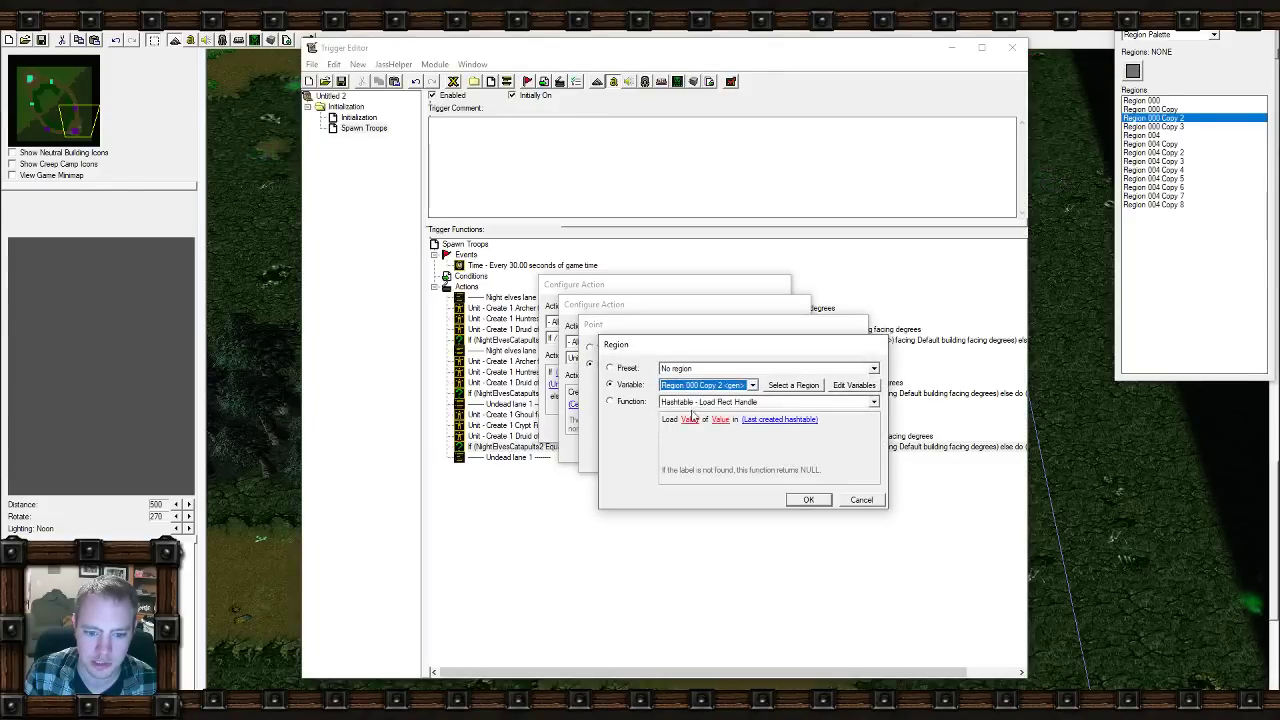
pyautogui.click(782, 390)
pyautogui.click(788, 395)
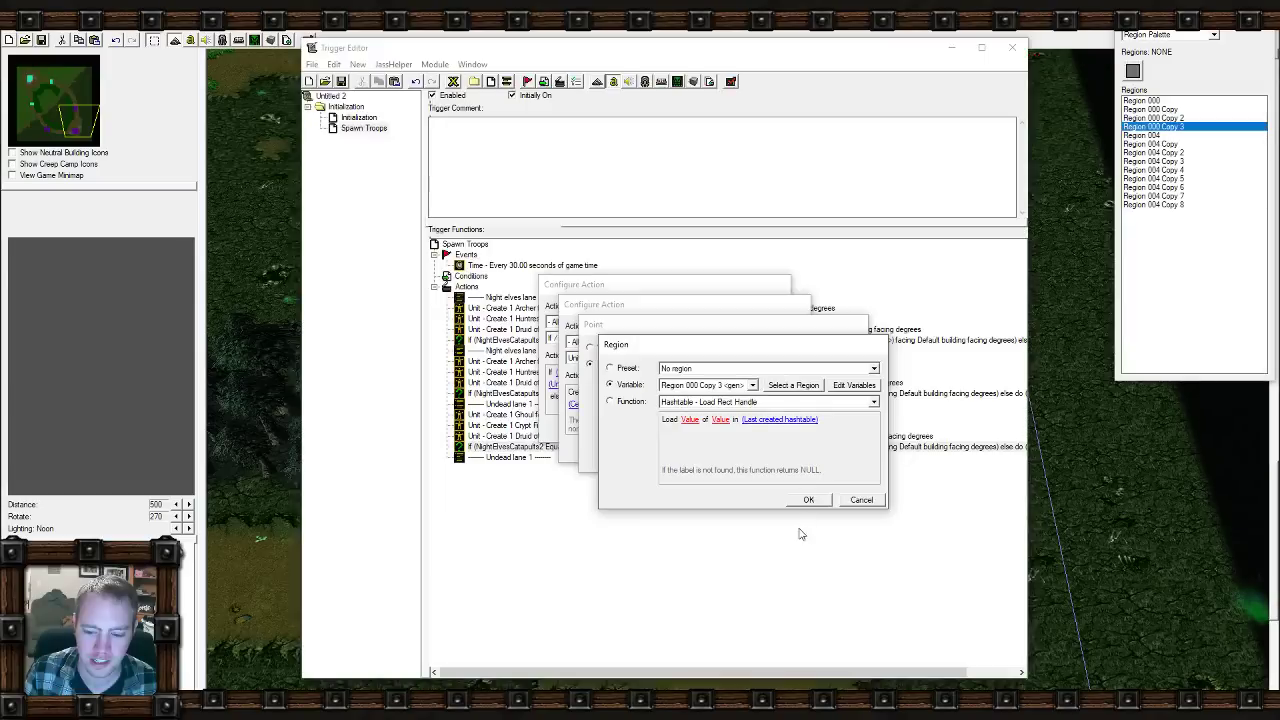
pyautogui.click(808, 499)
pyautogui.click(785, 463)
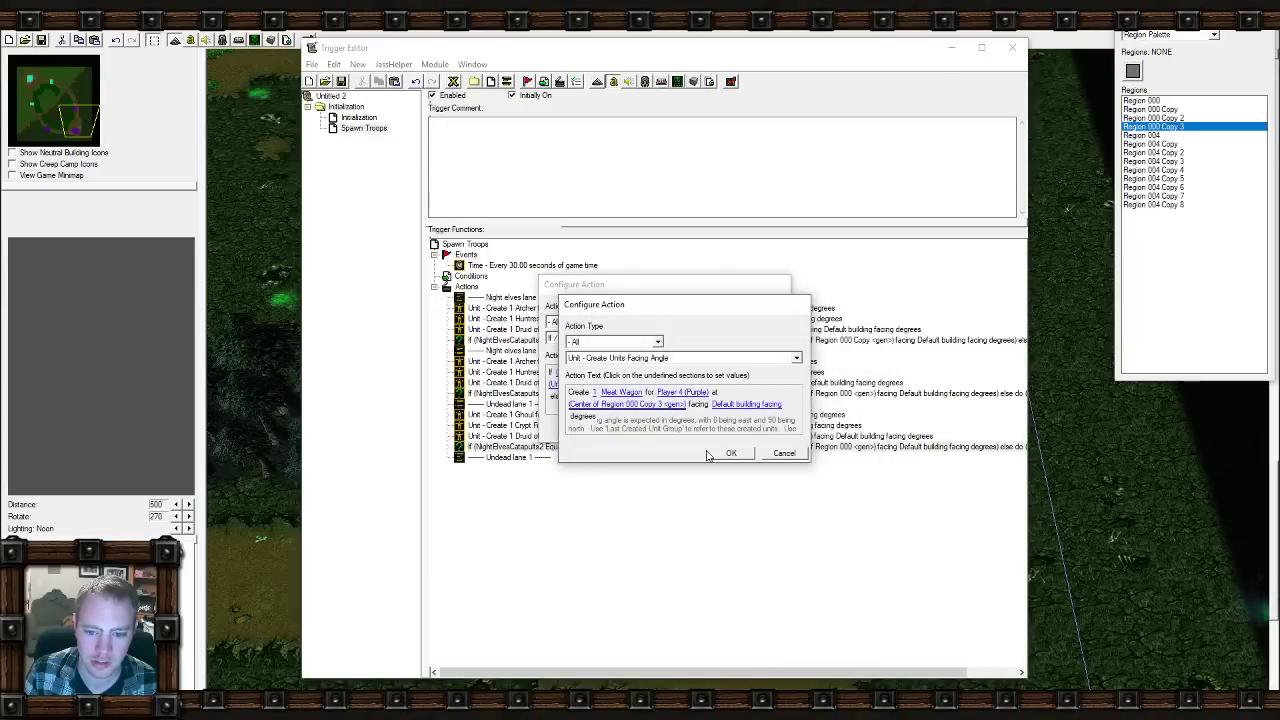
pyautogui.click(733, 453)
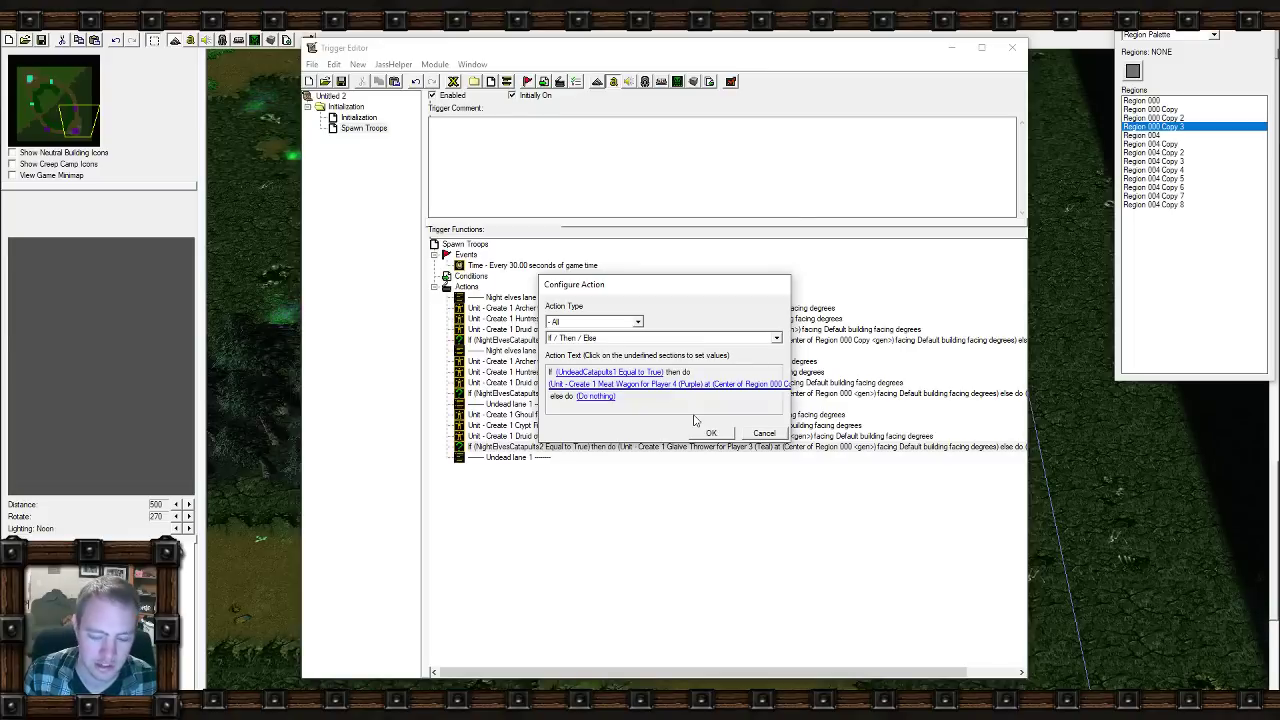
pyautogui.click(708, 434)
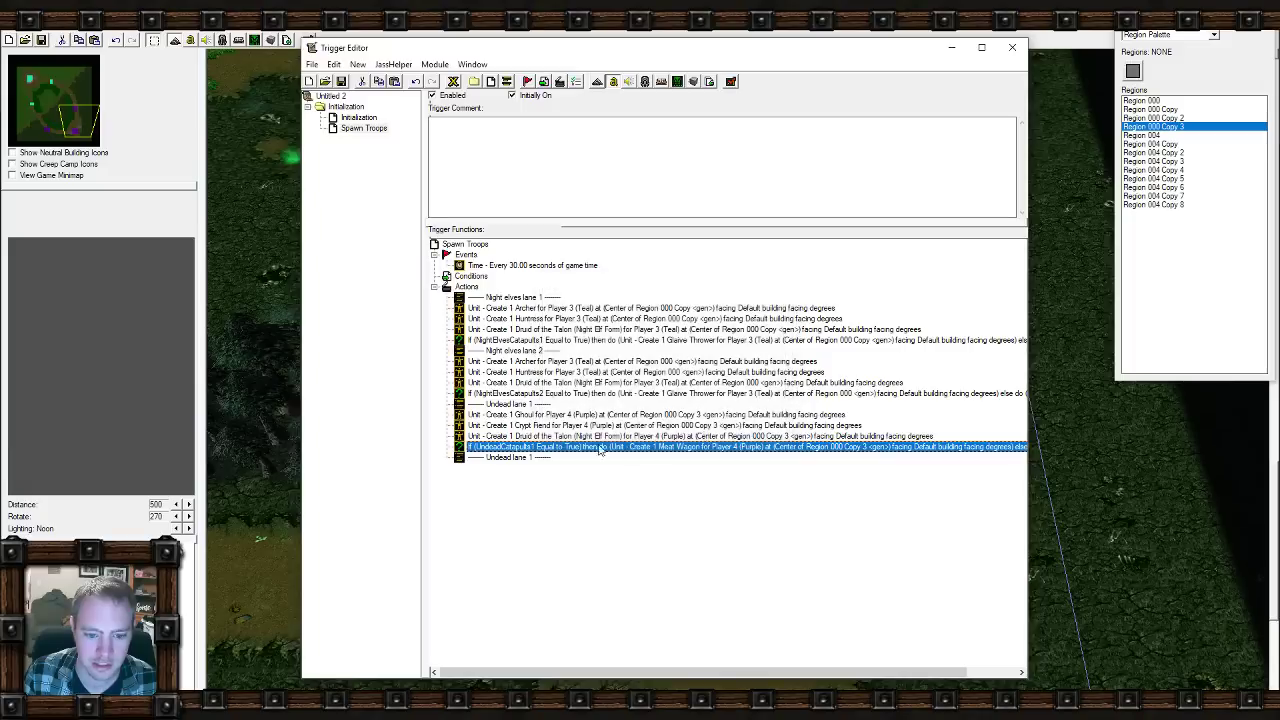
# Copy the four Undead lane 1 actions, from the Ghoul to the Meat Wagon, and paste them below the last Undead lane 1 comment.
pyautogui.keyDown('shift'); pyautogui.click(508, 415); pyautogui.keyUp('shift')
pyautogui.hotkey('ctrl', 'c')
pyautogui.click(508, 457)
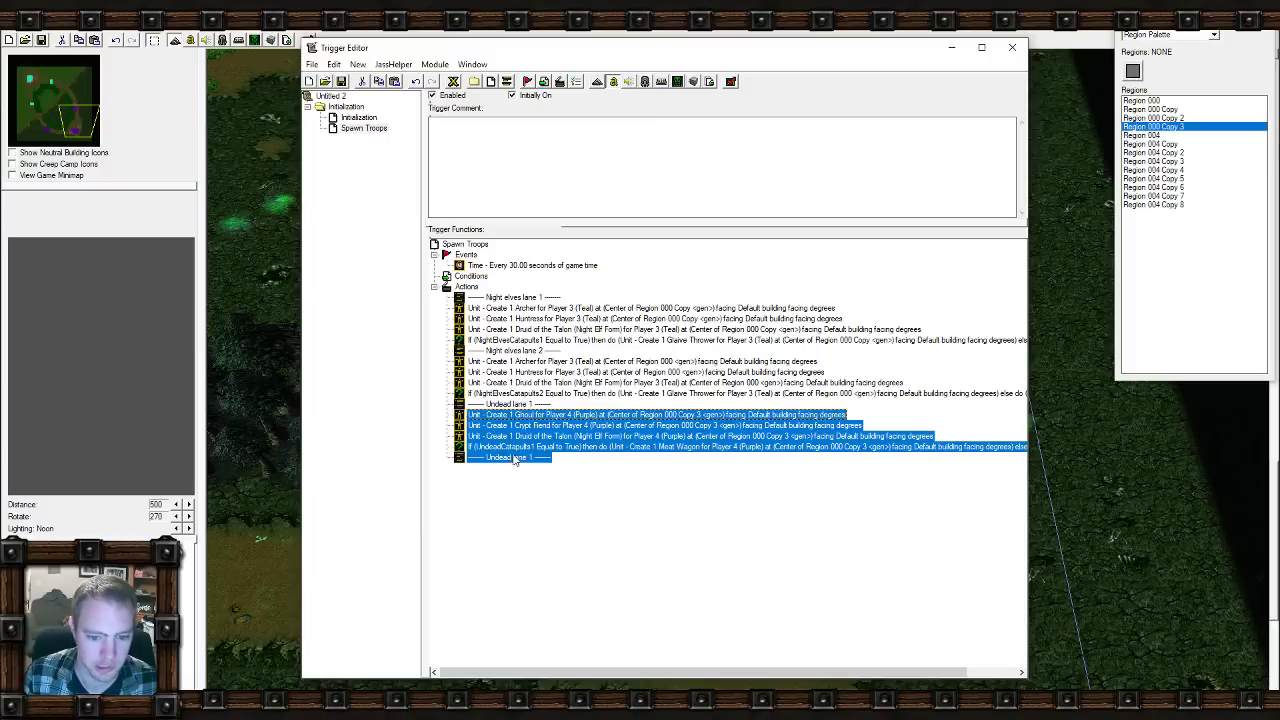
pyautogui.hotkey('ctrl', 'v')
# Change the text of the second Undead lane 1 comment to "Undead lane 2".
pyautogui.doubleClick(541, 457)
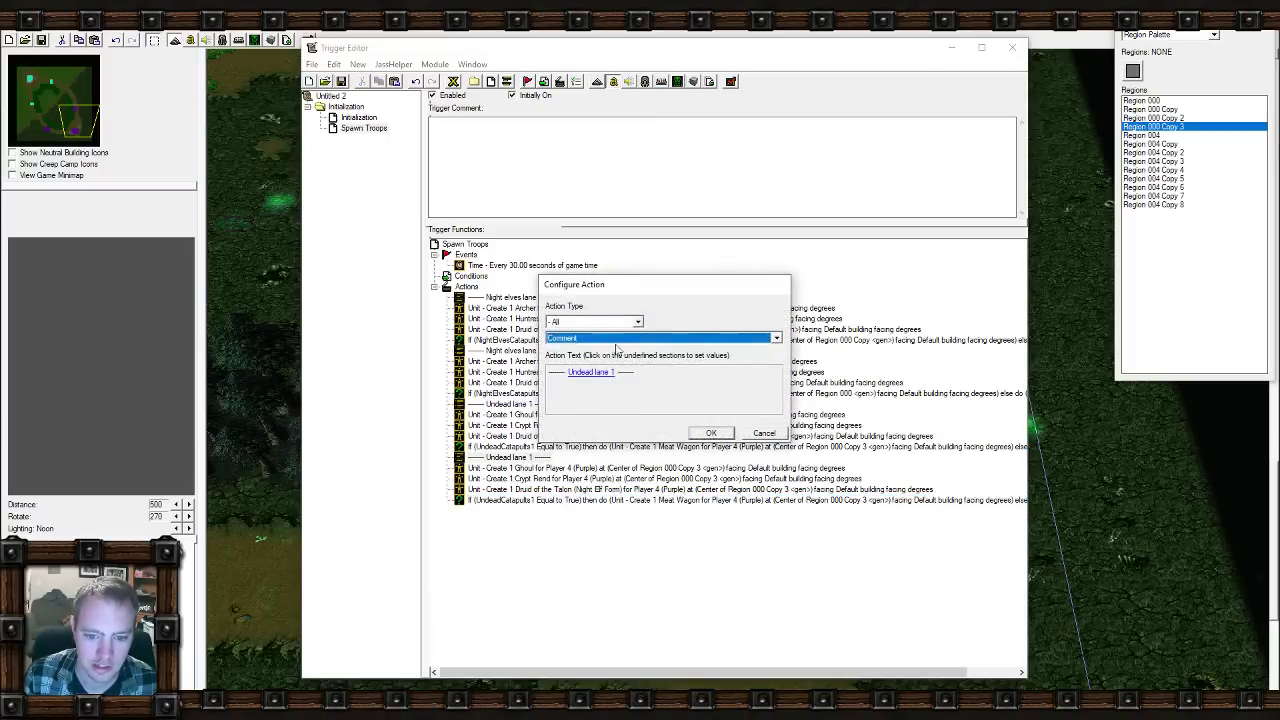
pyautogui.click(602, 371)
pyautogui.click(664, 326)
pyautogui.press('BackSpace')
pyautogui.write('2')
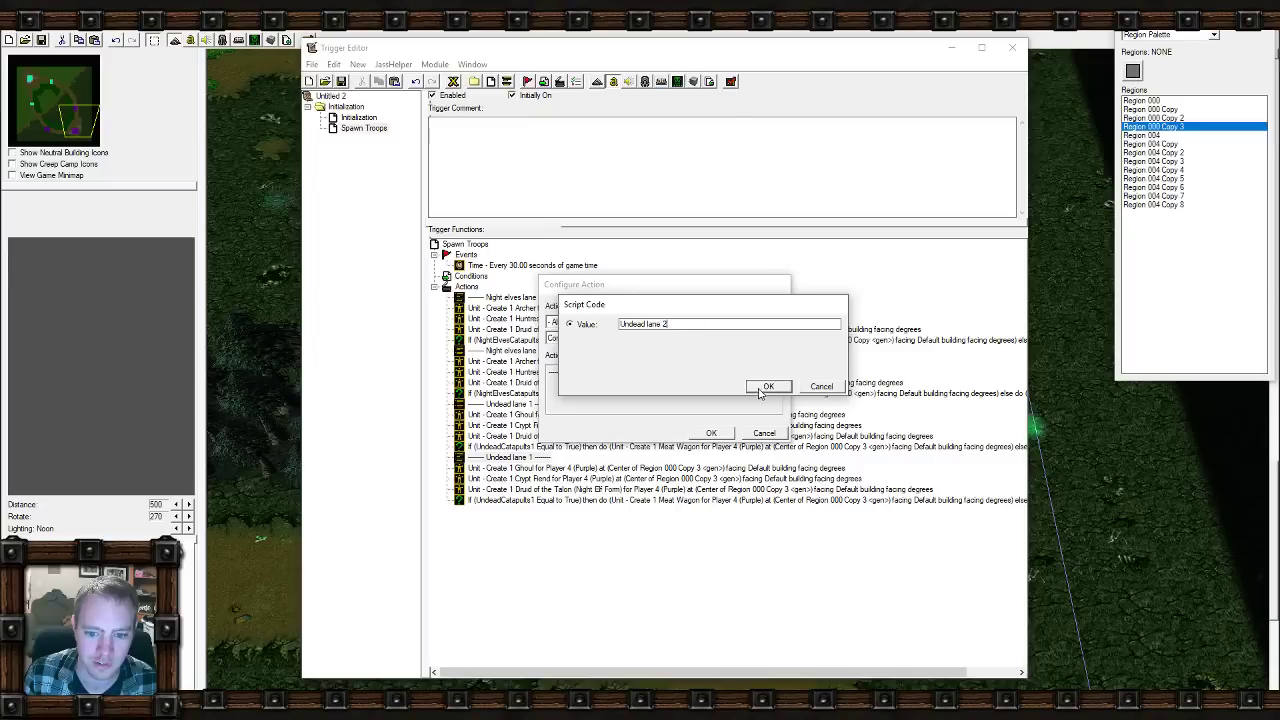
pyautogui.click(768, 386)
pyautogui.click(711, 434)
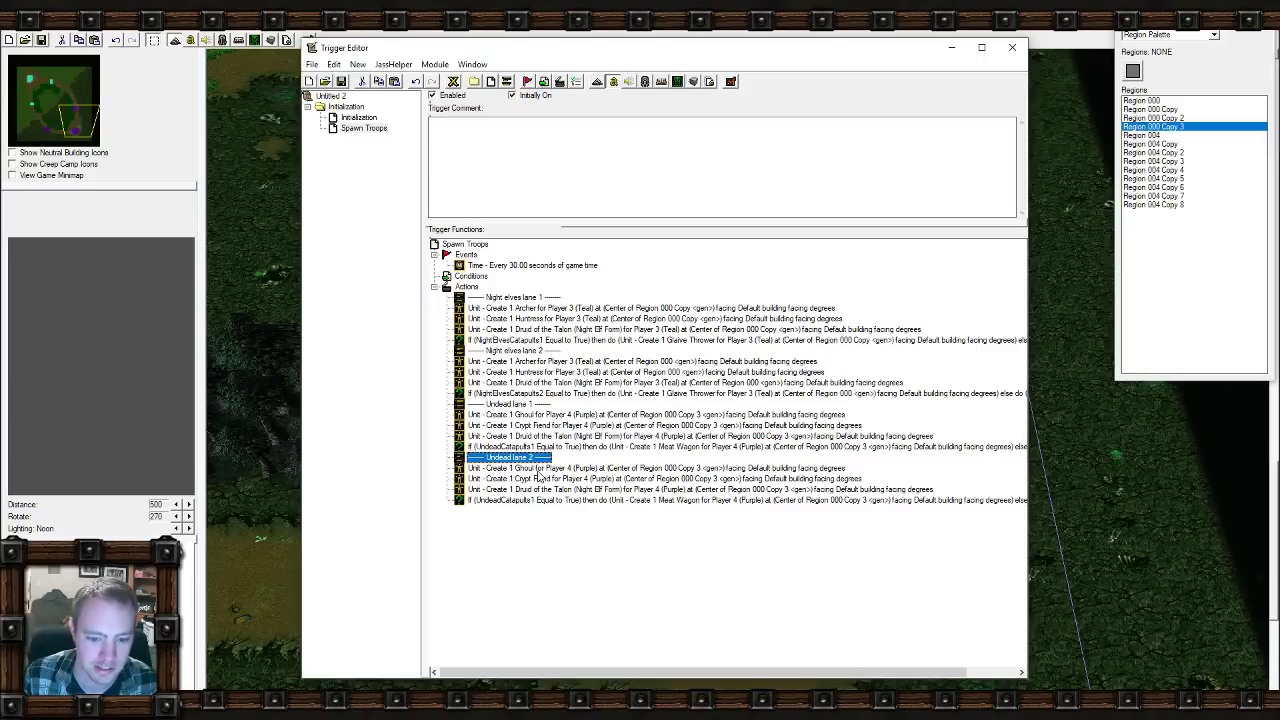
# Set the spawn point of the Ghoul under Undead lane 2 to the center of Region 000 Copy 2.
pyautogui.doubleClick(538, 477)
pyautogui.click(620, 386)
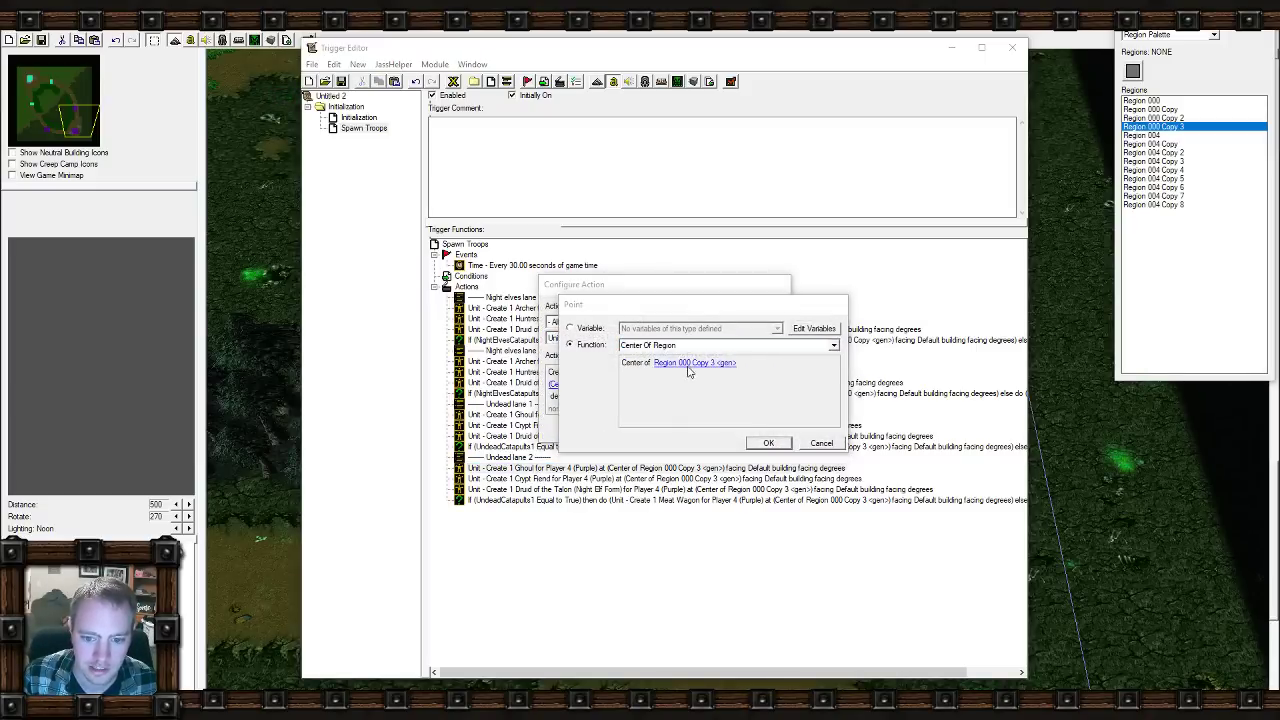
pyautogui.click(690, 364)
pyautogui.click(773, 365)
pyautogui.click(573, 570)
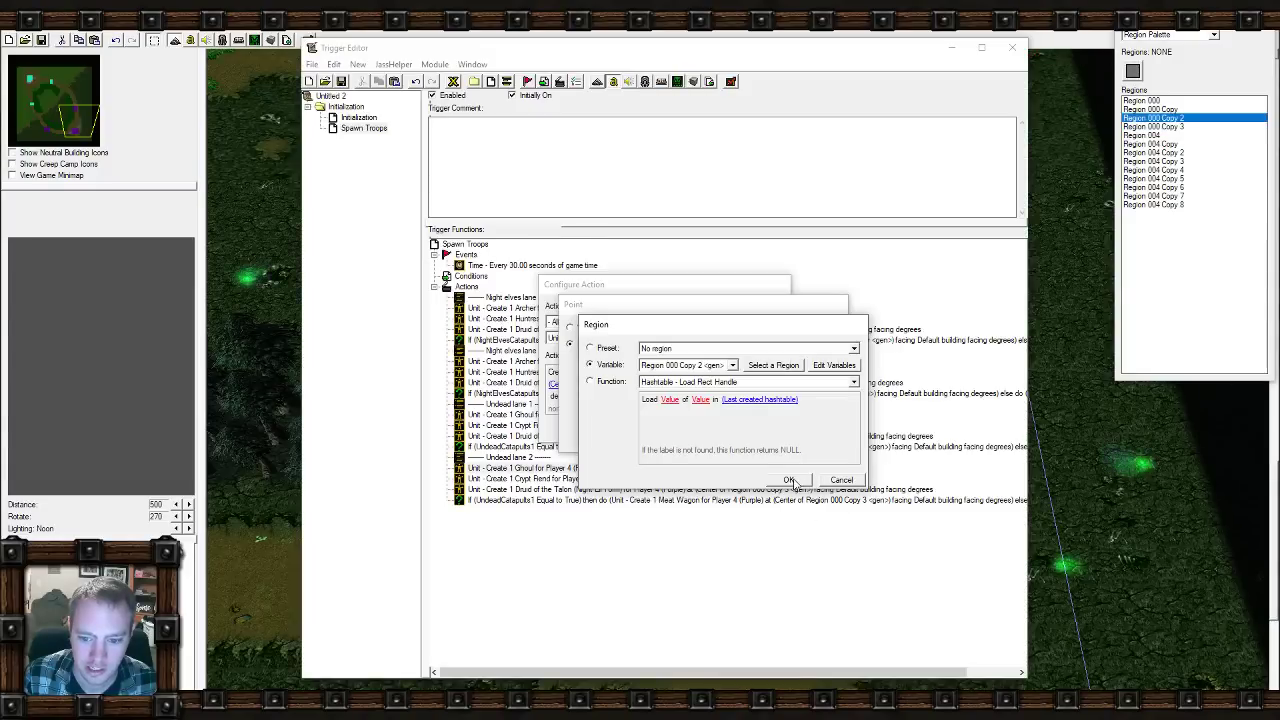
pyautogui.click(790, 481)
pyautogui.click(772, 452)
pyautogui.click(724, 441)
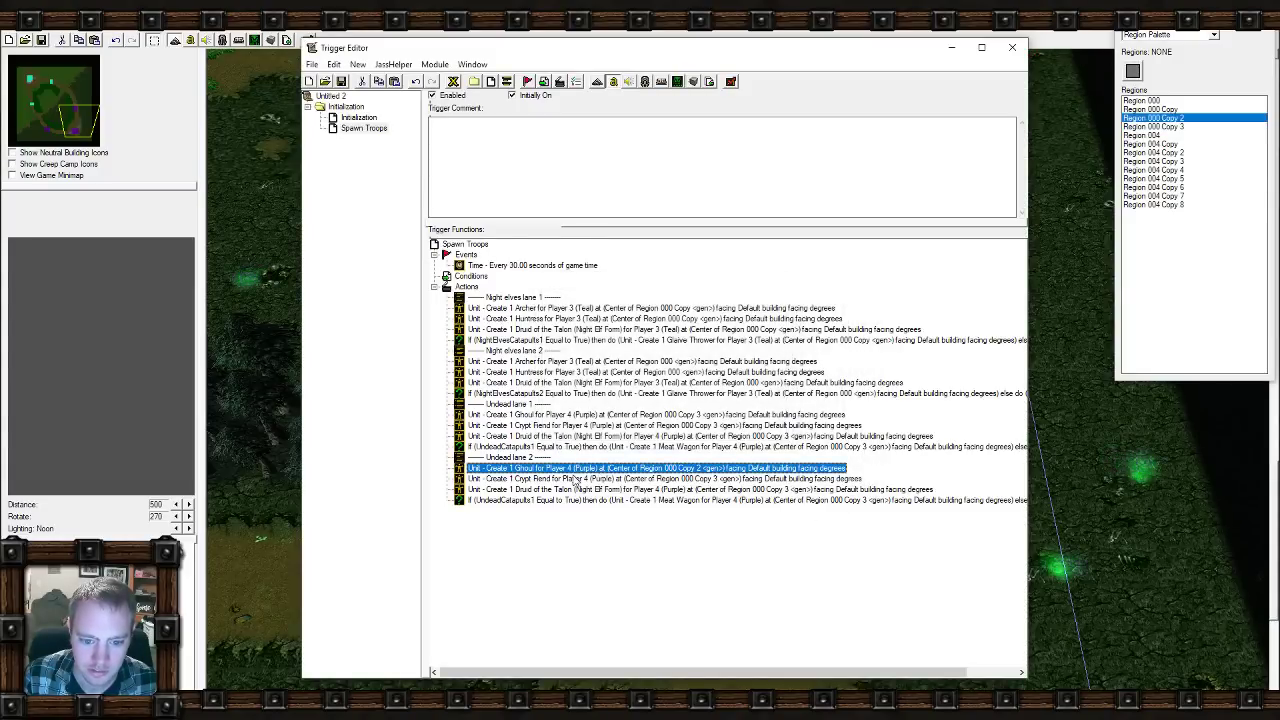
# Set the spawn point of the Crypt Fiend under Undead lane 2 to the center of Region 000 Copy 2.
pyautogui.doubleClick(575, 479)
pyautogui.click(612, 385)
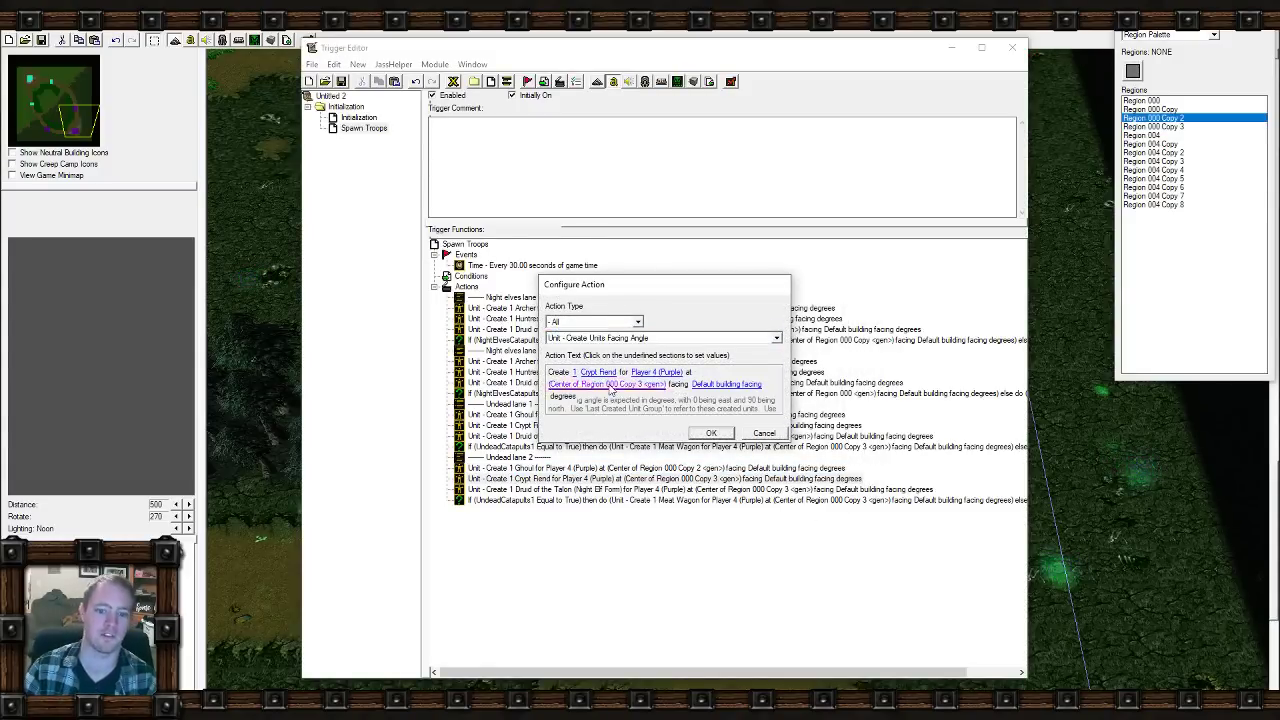
pyautogui.click(690, 365)
pyautogui.click(773, 365)
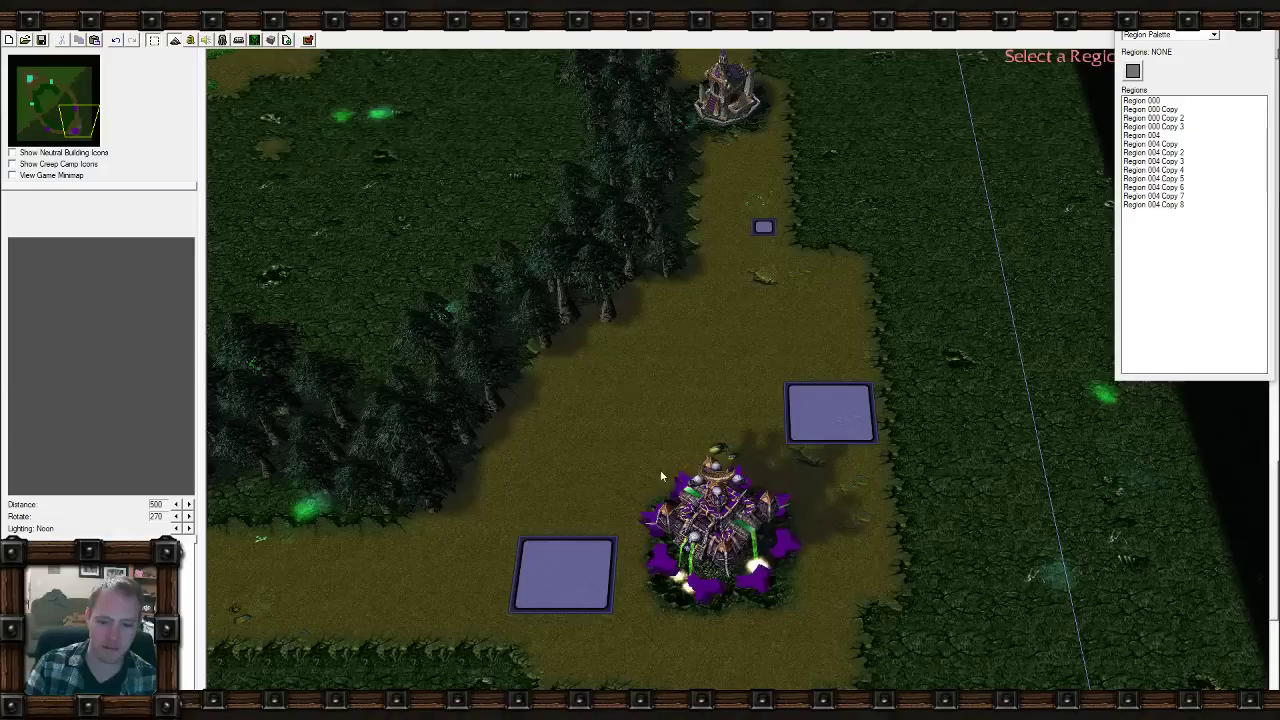
pyautogui.click(565, 588)
pyautogui.click(790, 481)
pyautogui.click(770, 448)
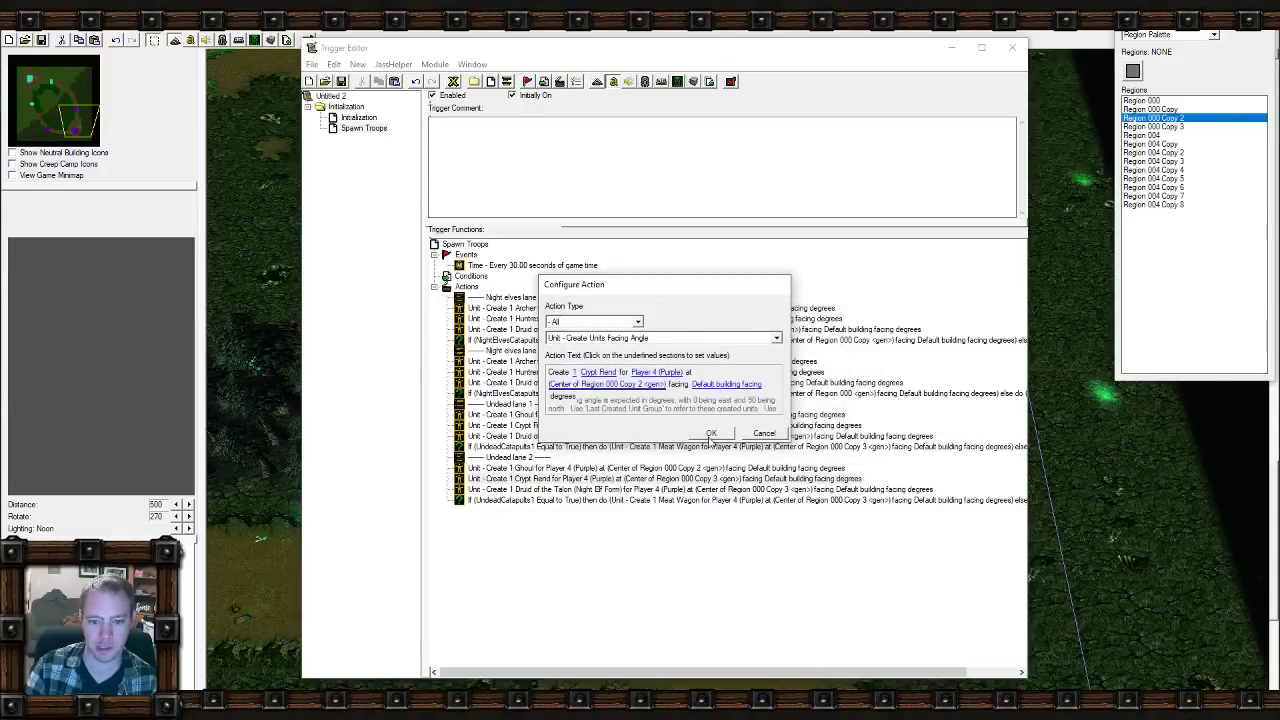
pyautogui.click(711, 433)
# Set the spawn point of the Druid of the Talon under Undead lane 2 to the center of Region 000 Copy 2.
pyautogui.doubleClick(590, 489)
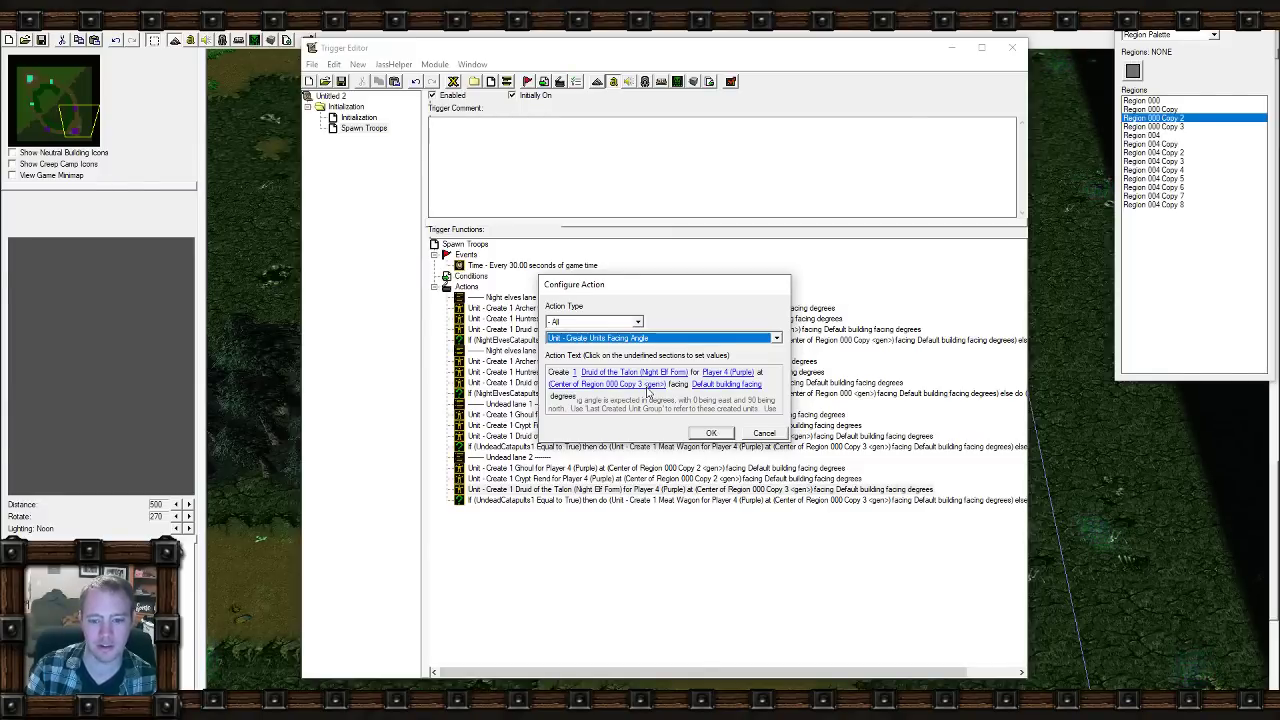
pyautogui.click(648, 392)
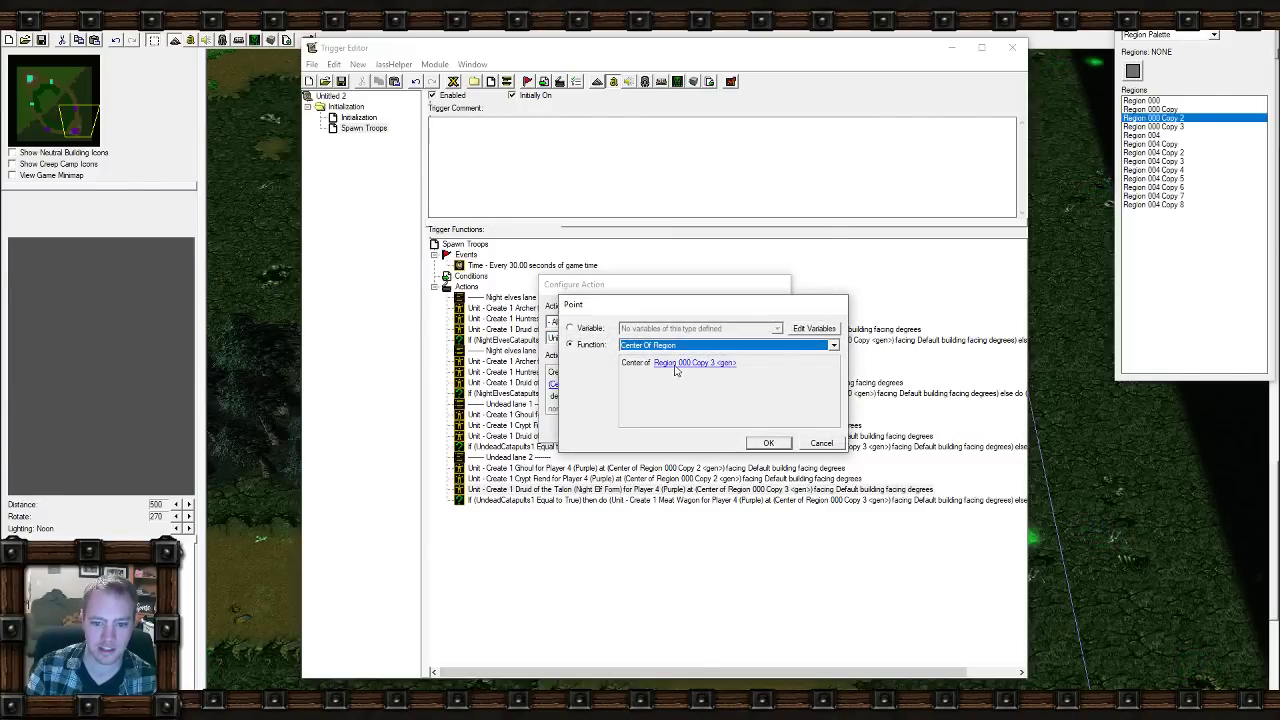
pyautogui.click(684, 368)
pyautogui.click(771, 366)
pyautogui.click(560, 568)
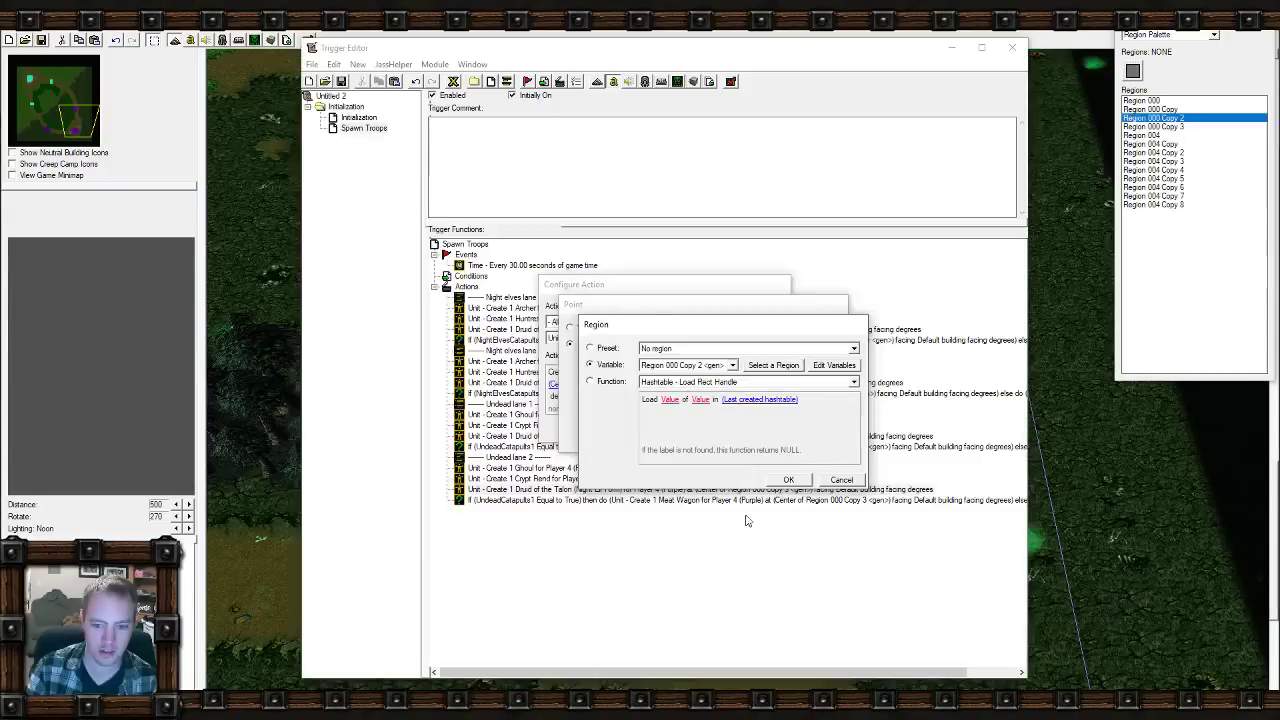
pyautogui.click(810, 480)
pyautogui.click(764, 444)
pyautogui.click(711, 434)
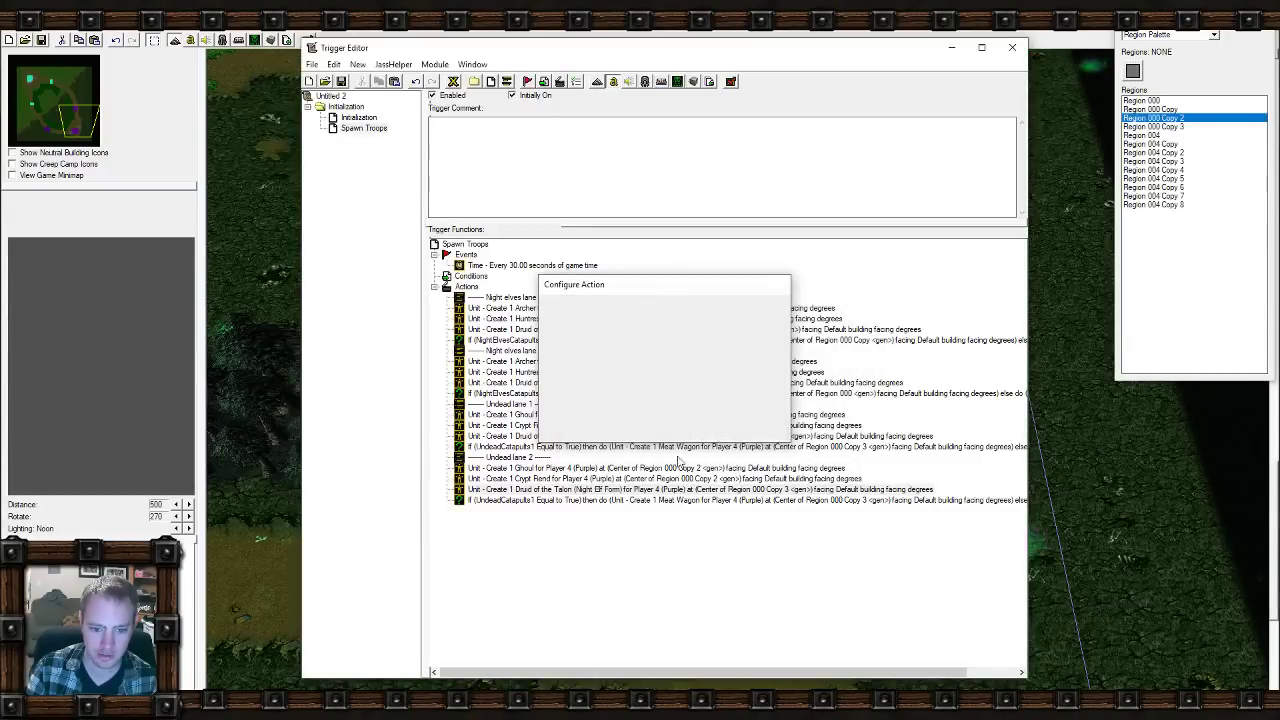
# Change the condition variable in Undead lane 2's If action to UndeadCatapults2.
pyautogui.doubleClick(562, 500)
pyautogui.click(627, 372)
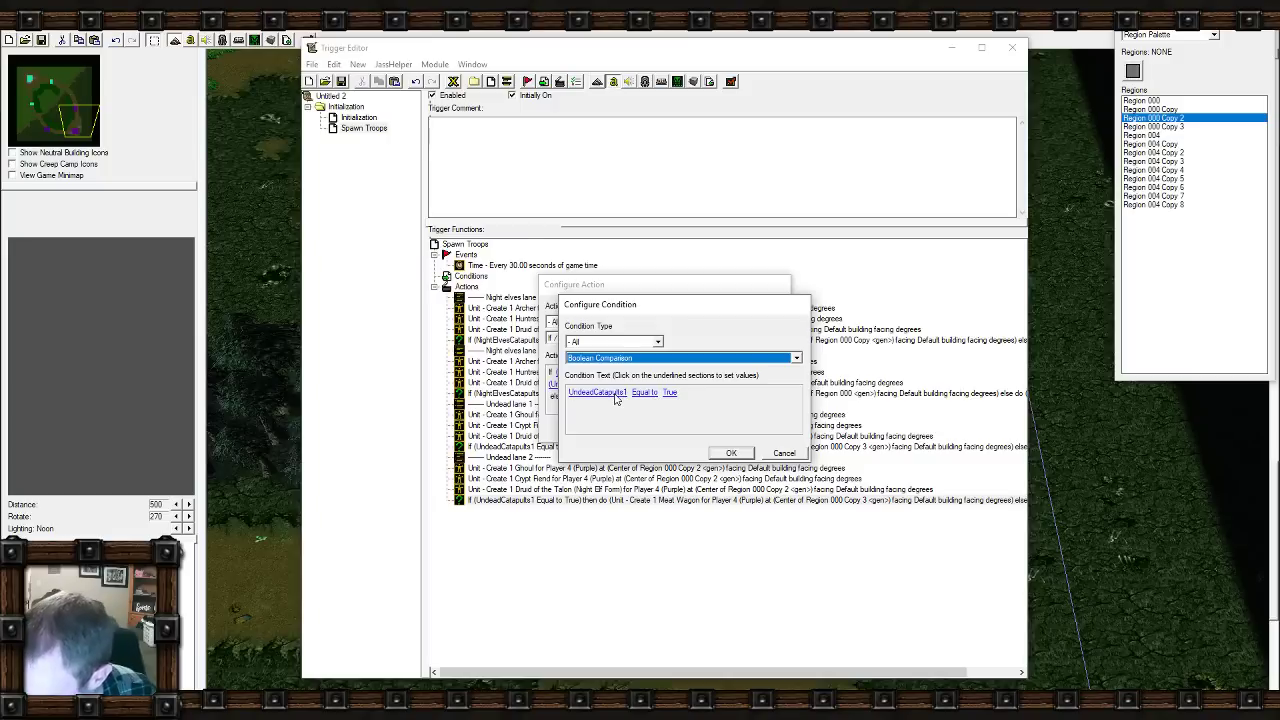
pyautogui.click(615, 394)
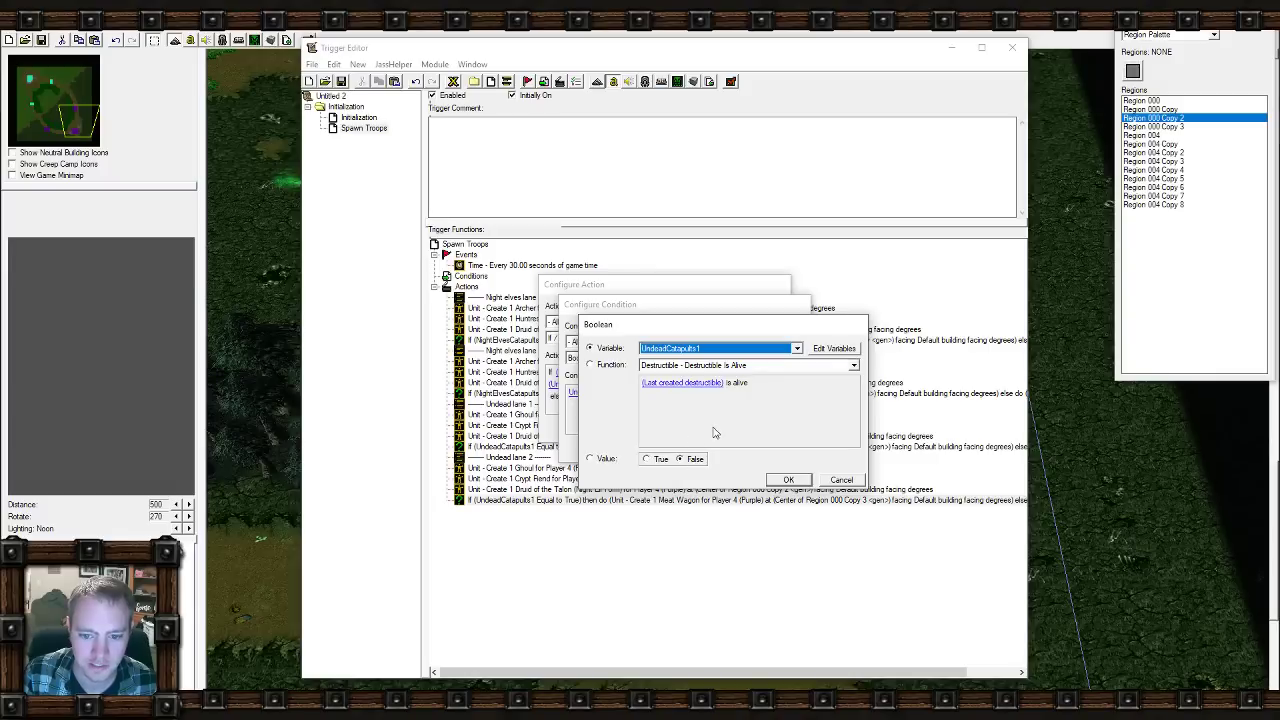
pyautogui.click(660, 349)
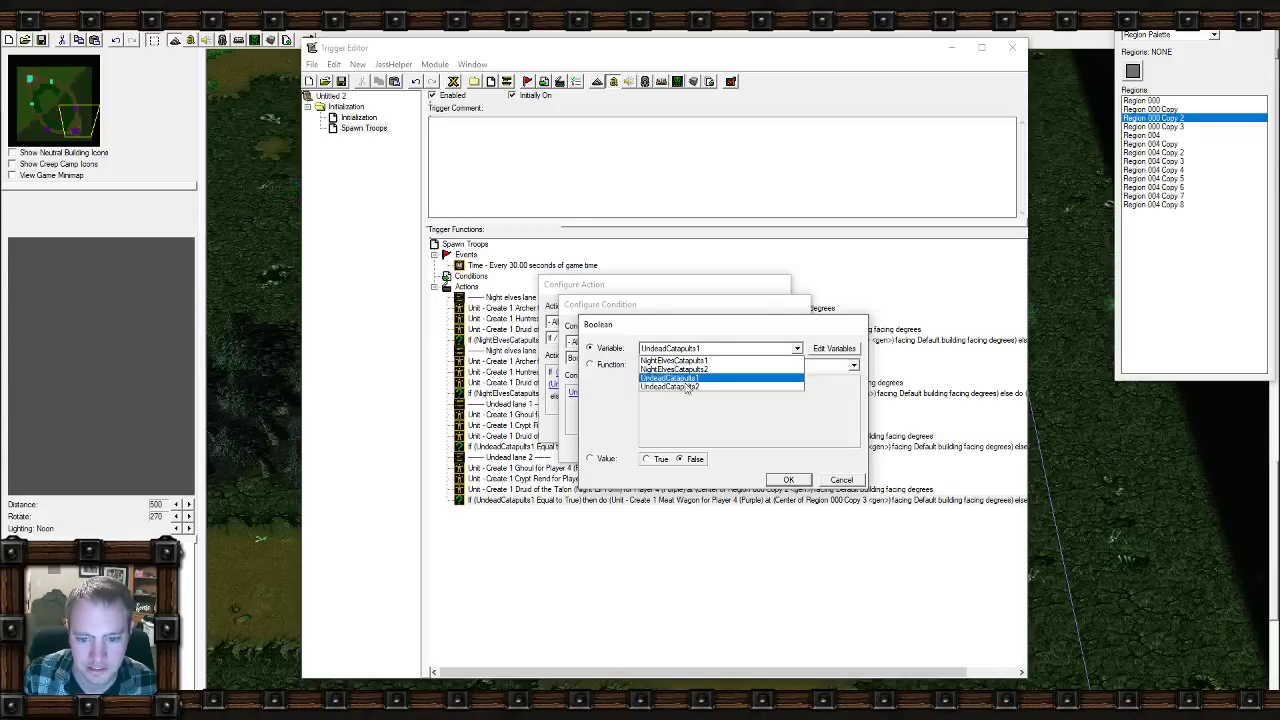
pyautogui.click(686, 388)
pyautogui.click(788, 479)
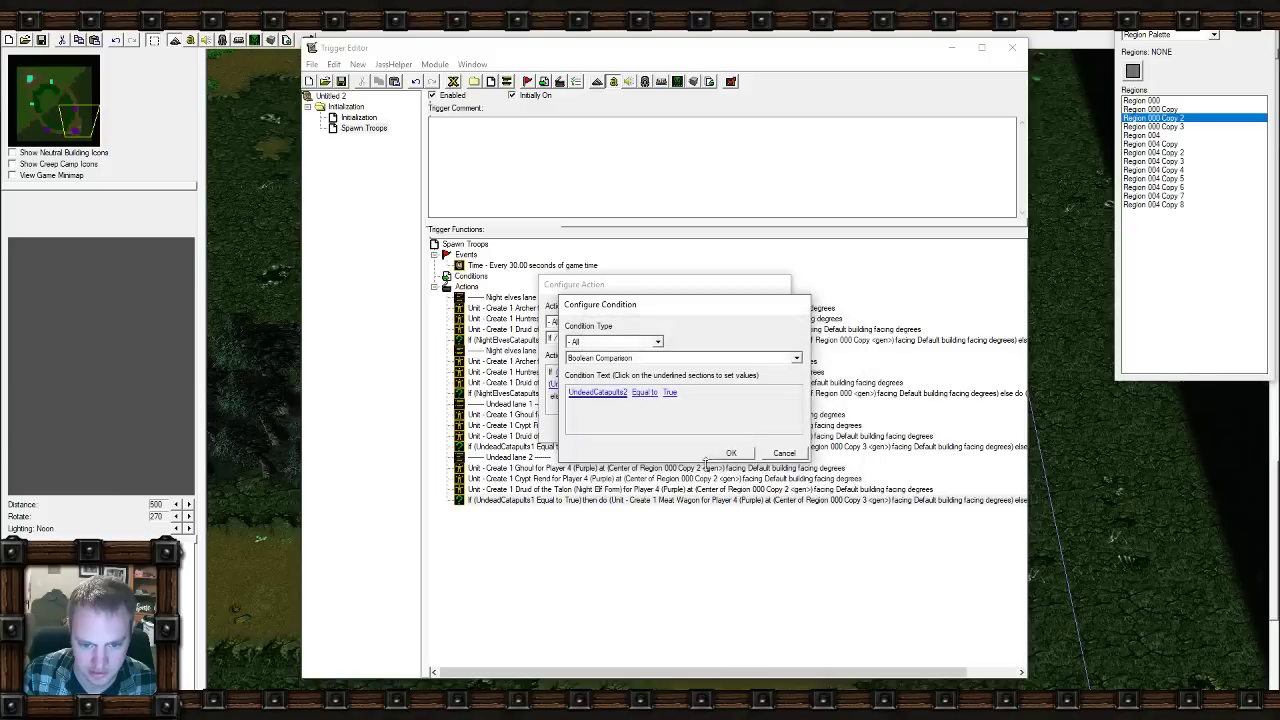
pyautogui.click(732, 453)
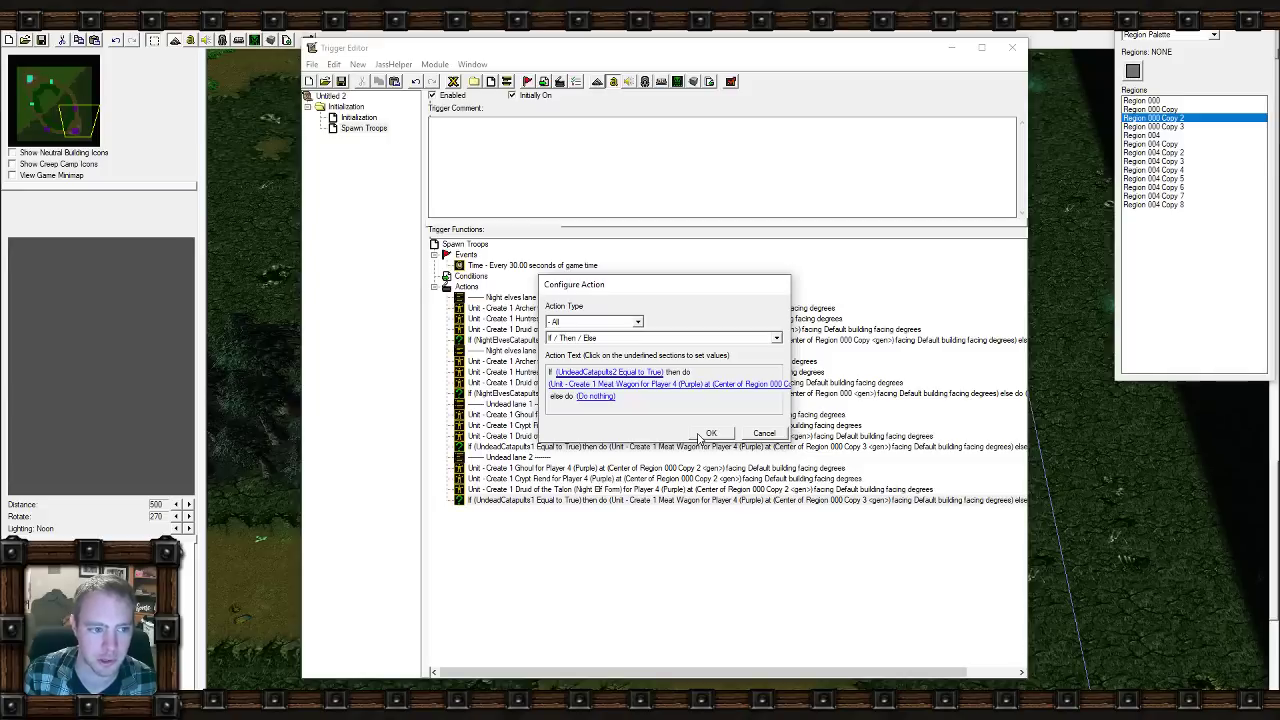
# Set the spawn point of the Meat Wagon in Undead lane 2's If action to the center of Region 000 Copy 2.
pyautogui.click(680, 388)
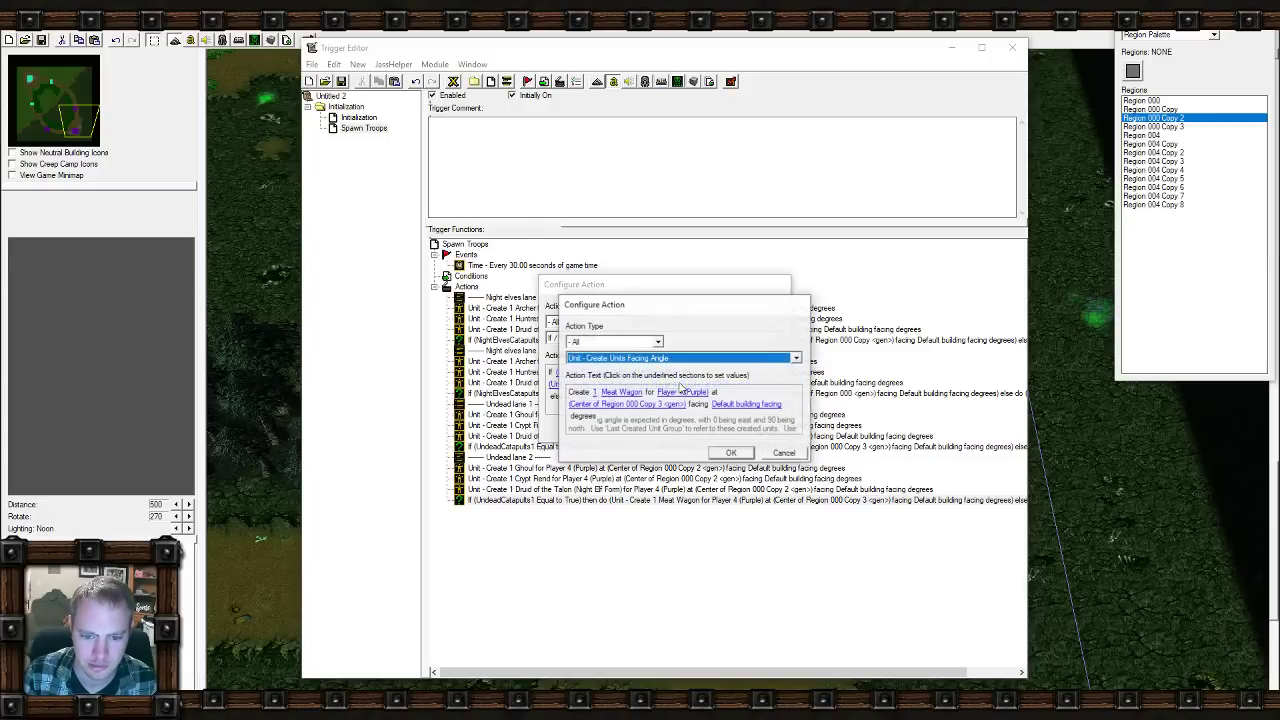
pyautogui.click(658, 405)
pyautogui.click(714, 383)
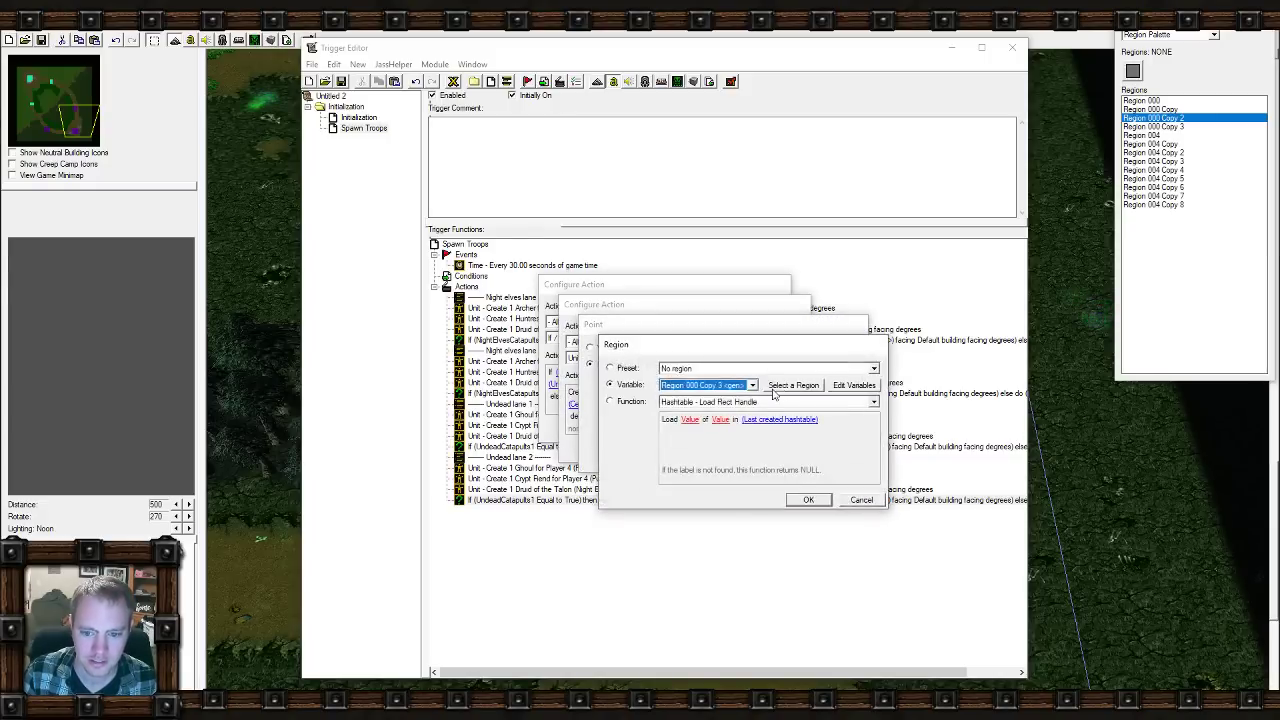
pyautogui.click(793, 385)
pyautogui.click(735, 528)
pyautogui.click(808, 499)
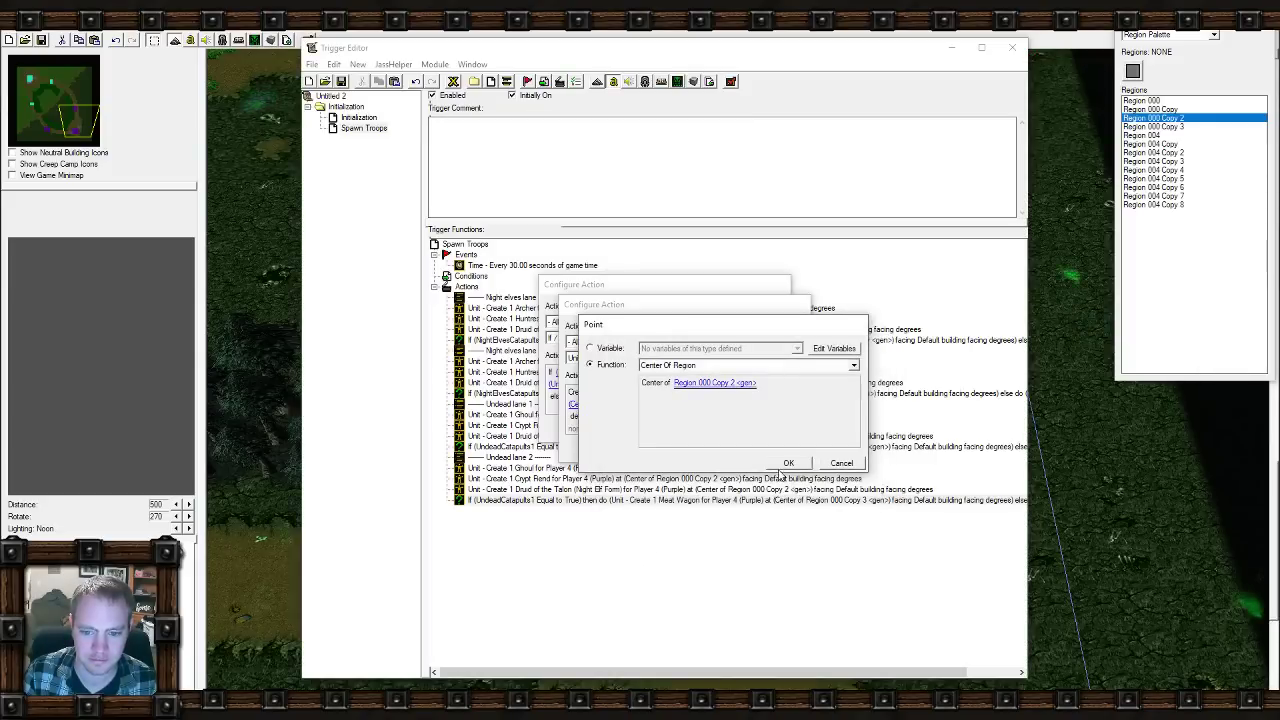
pyautogui.click(786, 466)
pyautogui.click(730, 454)
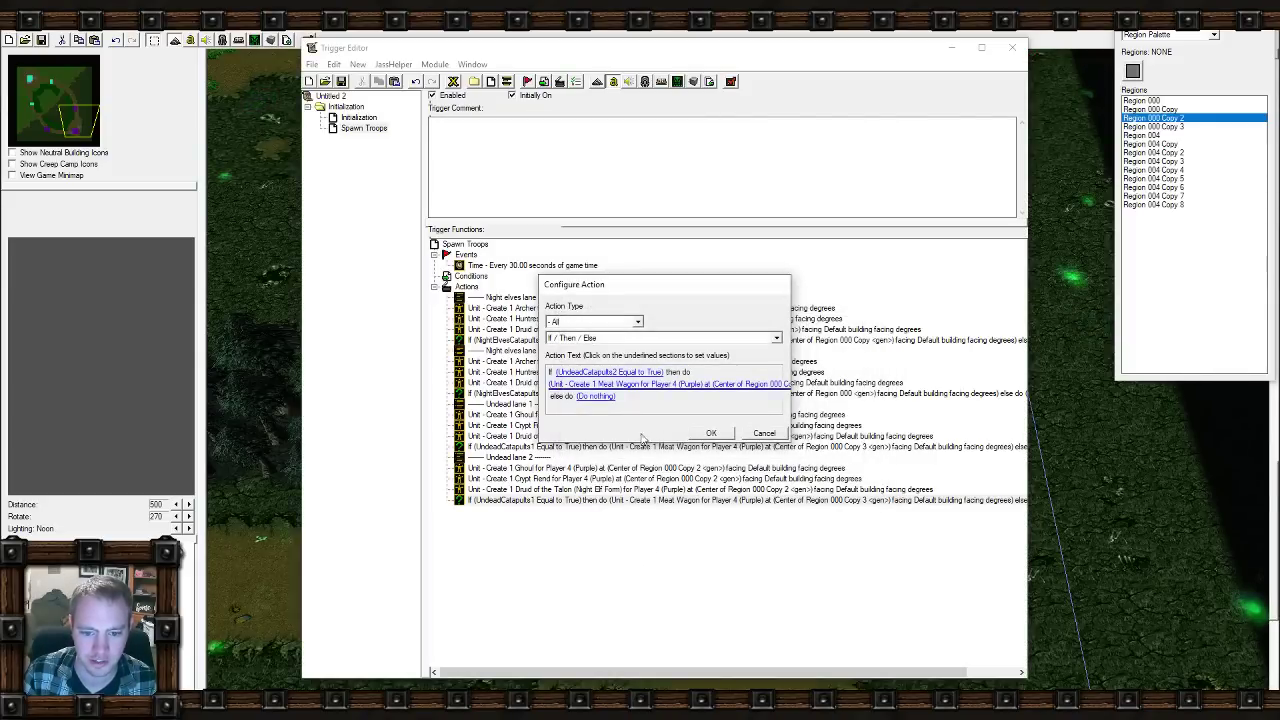
pyautogui.click(709, 434)
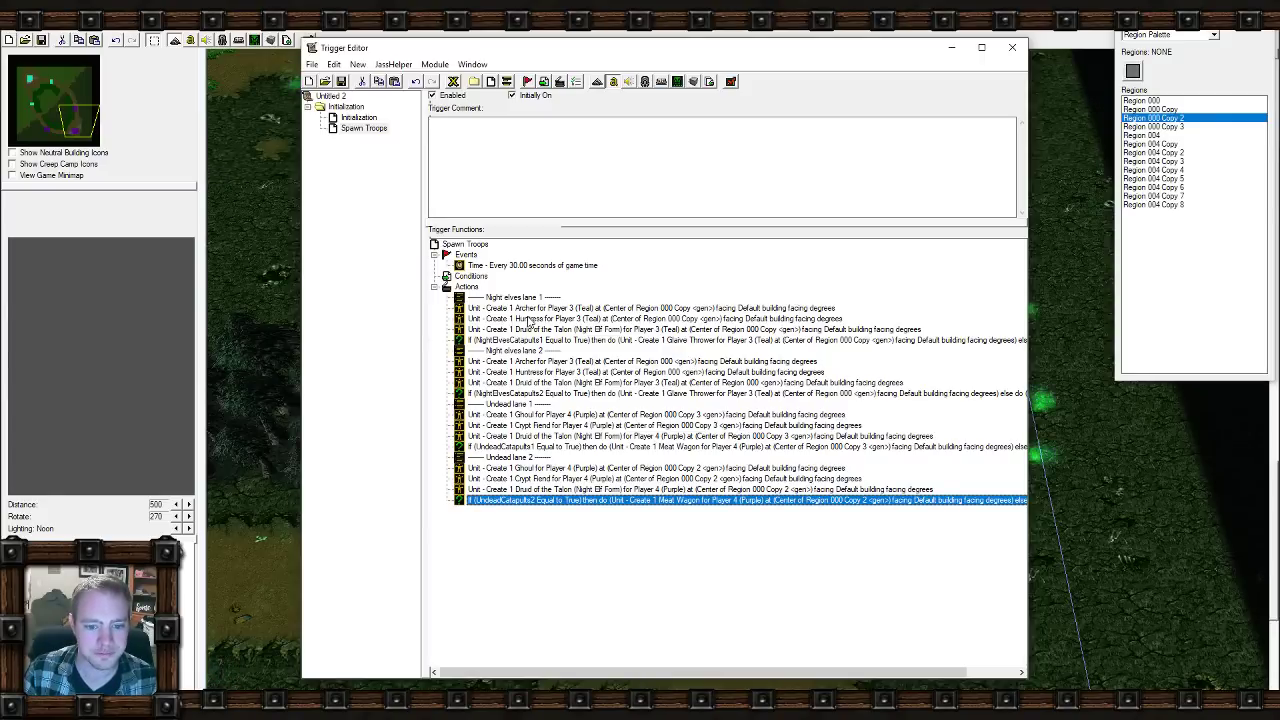
# Add a Unit Group - Pick Every Unit In Unit Group And Do Action after Night elves lane 1's If action.
pyautogui.click(540, 341)
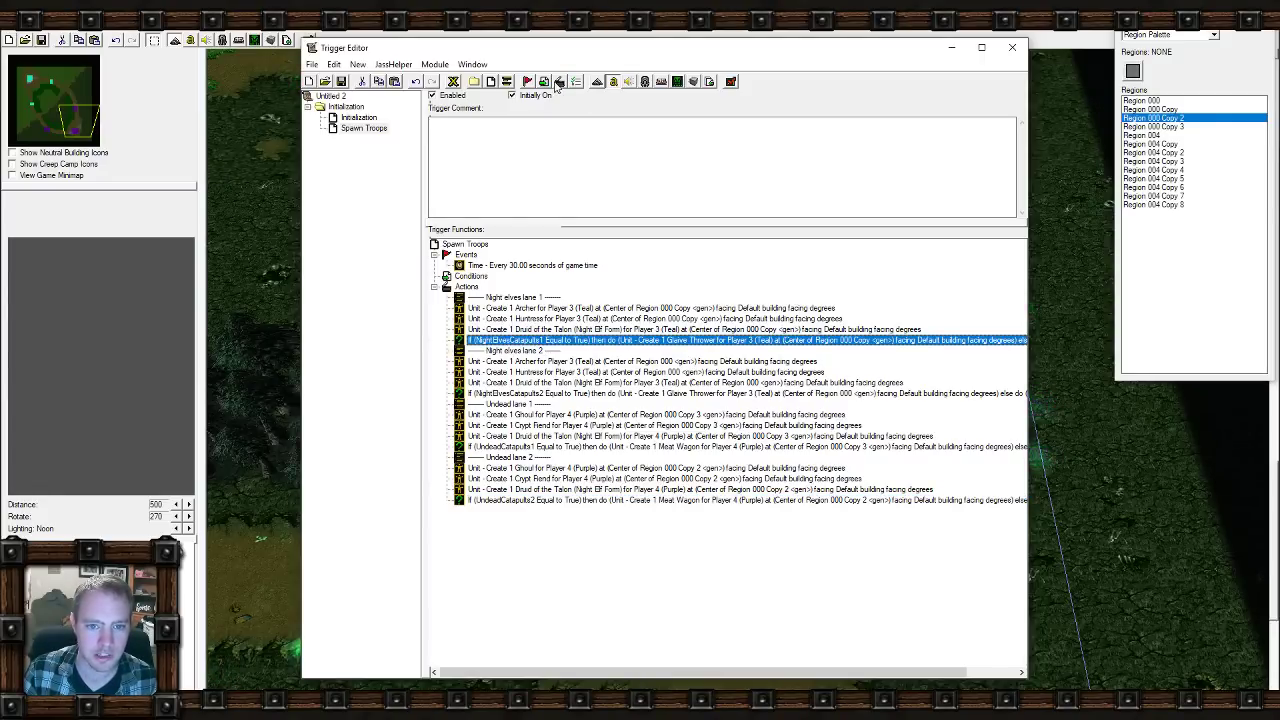
pyautogui.click(559, 82)
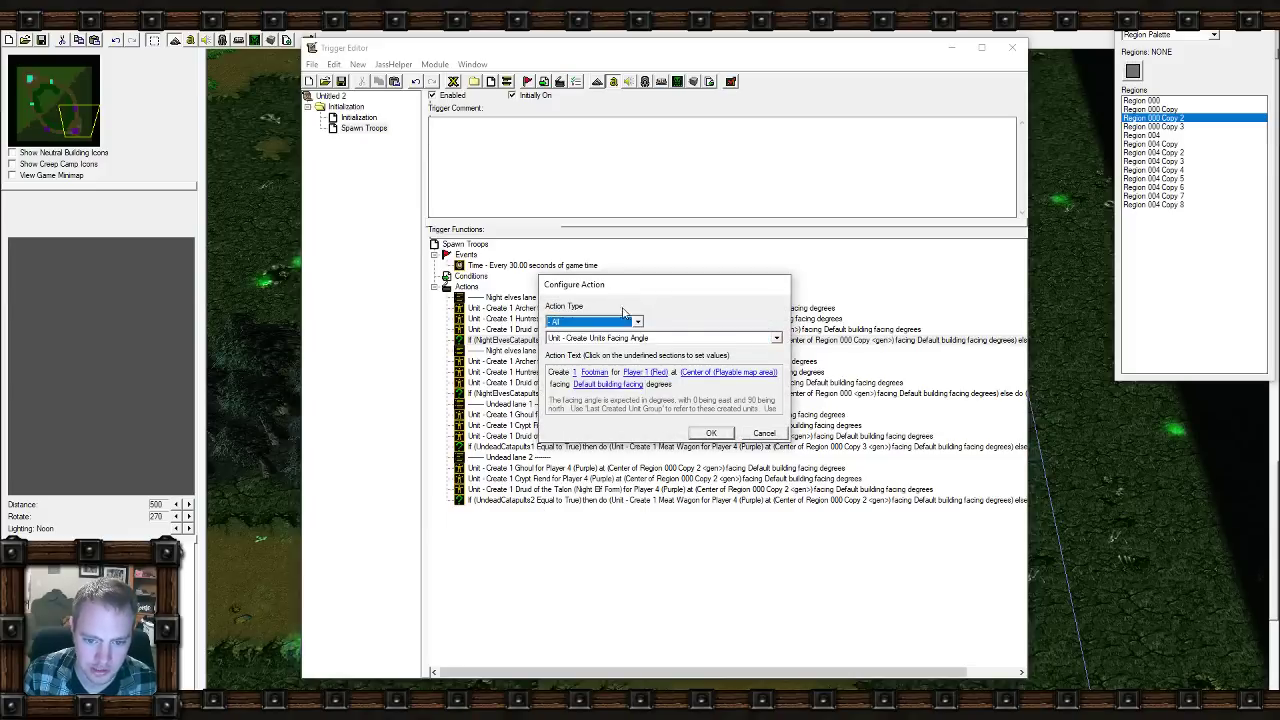
pyautogui.click(640, 338)
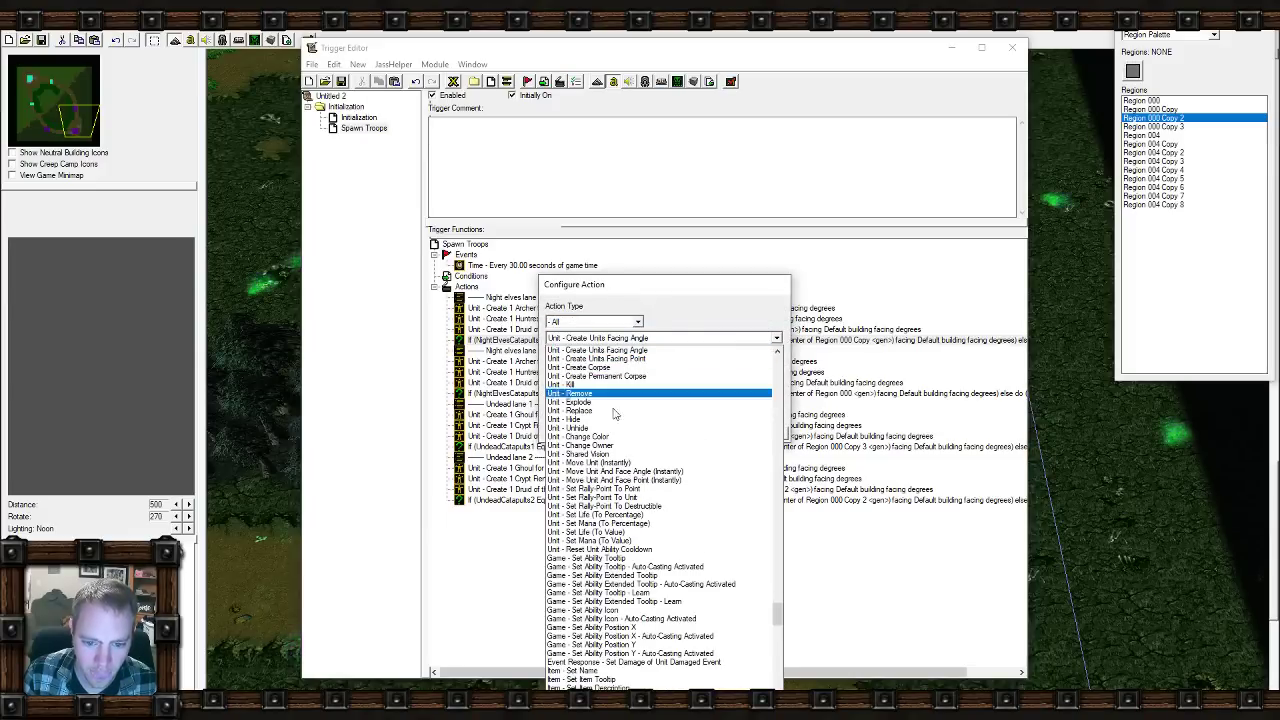
pyautogui.scroll(-9, 609, 540)
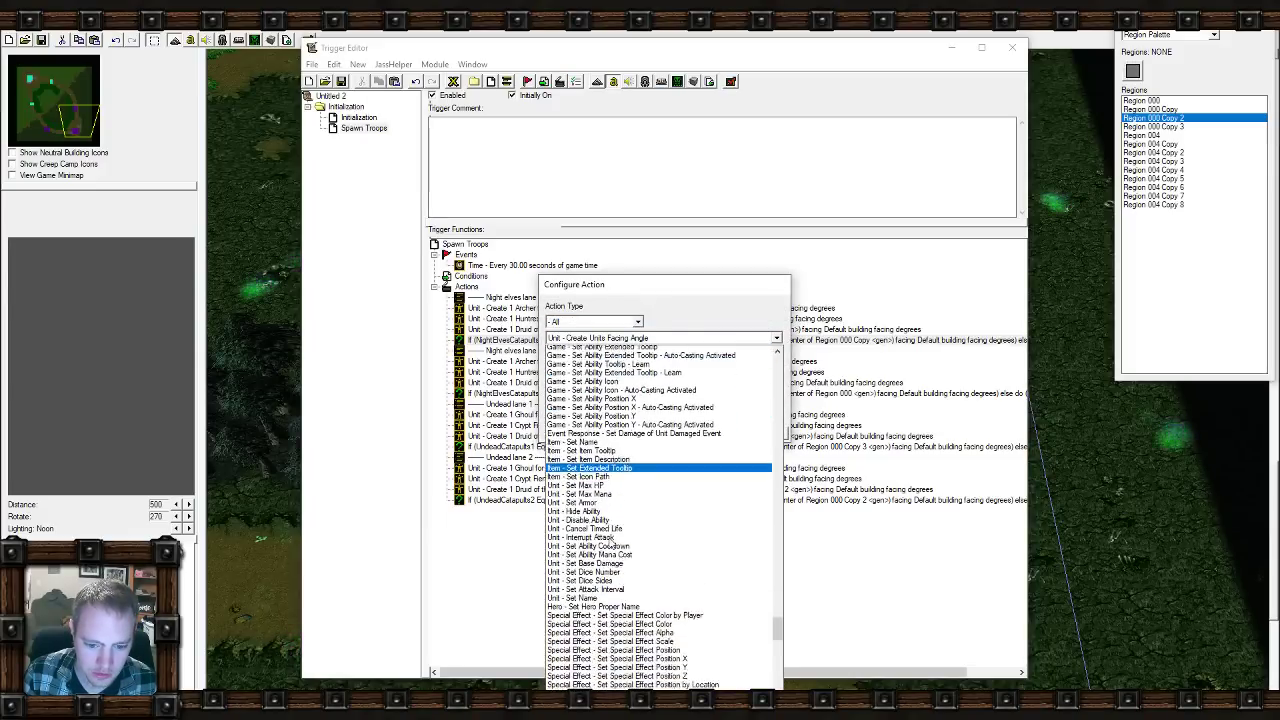
pyautogui.scroll(-9, 609, 541)
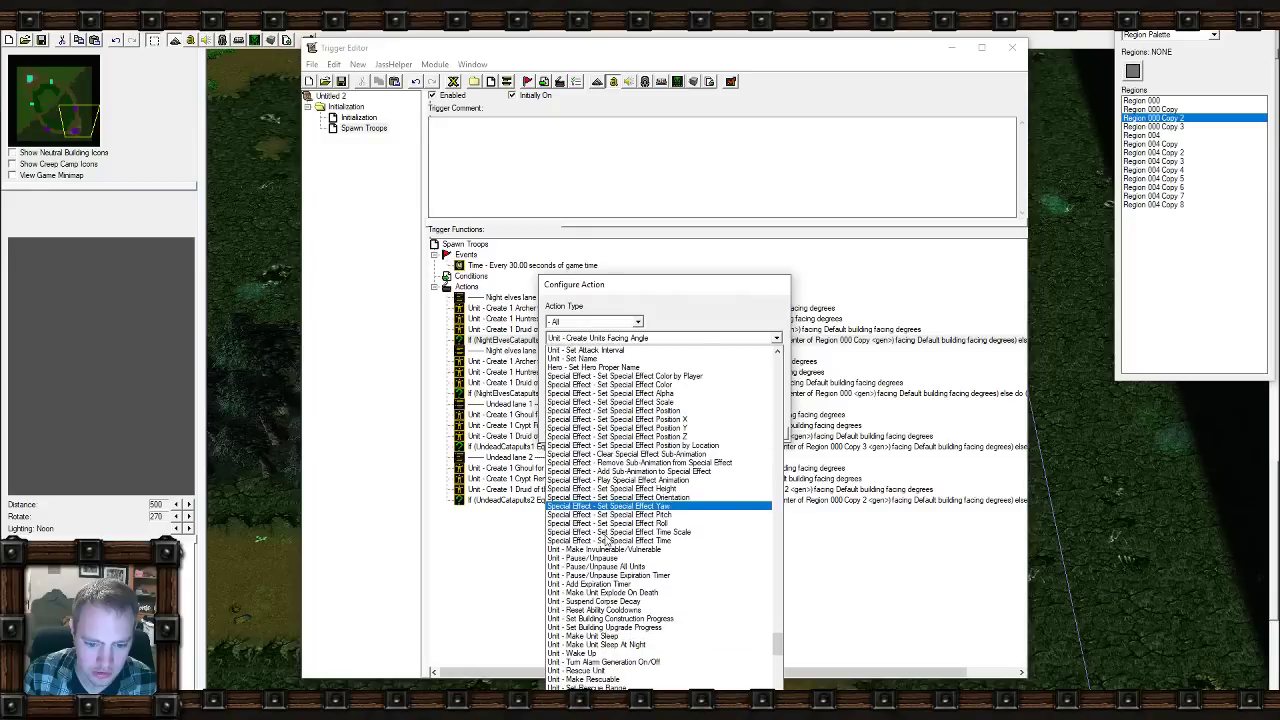
pyautogui.scroll(-5, 609, 541)
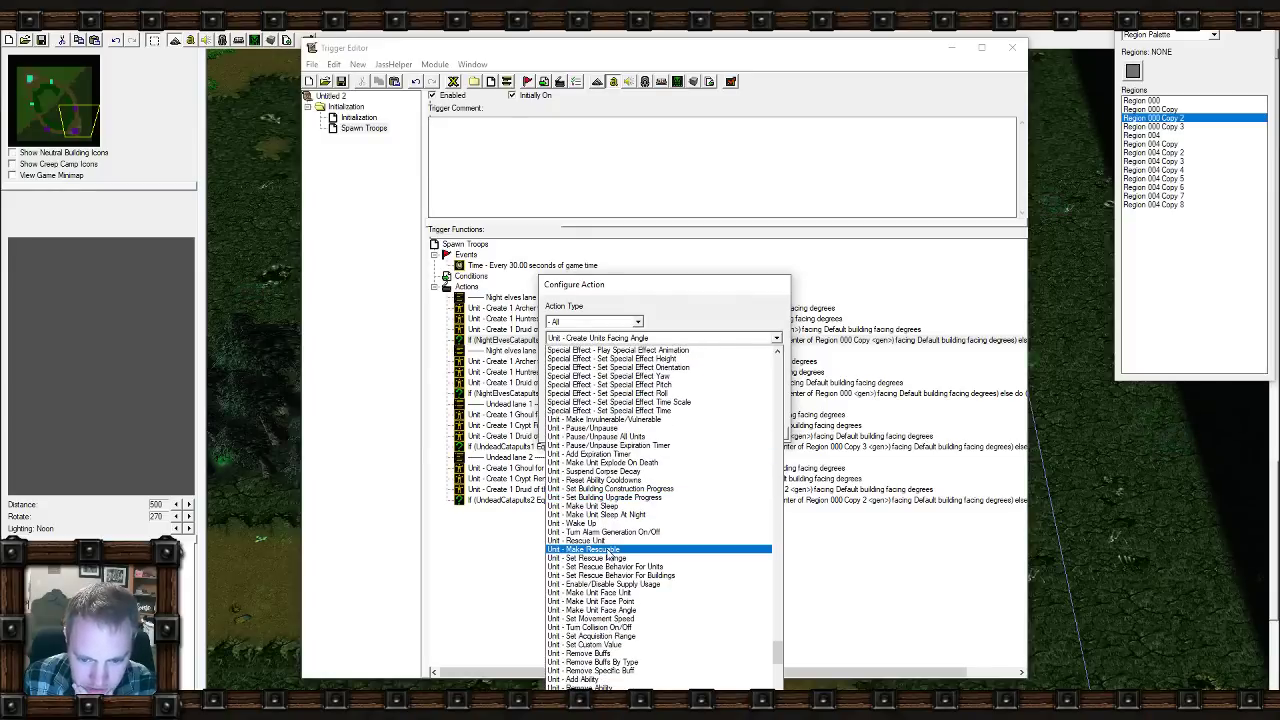
pyautogui.scroll(-4, 609, 552)
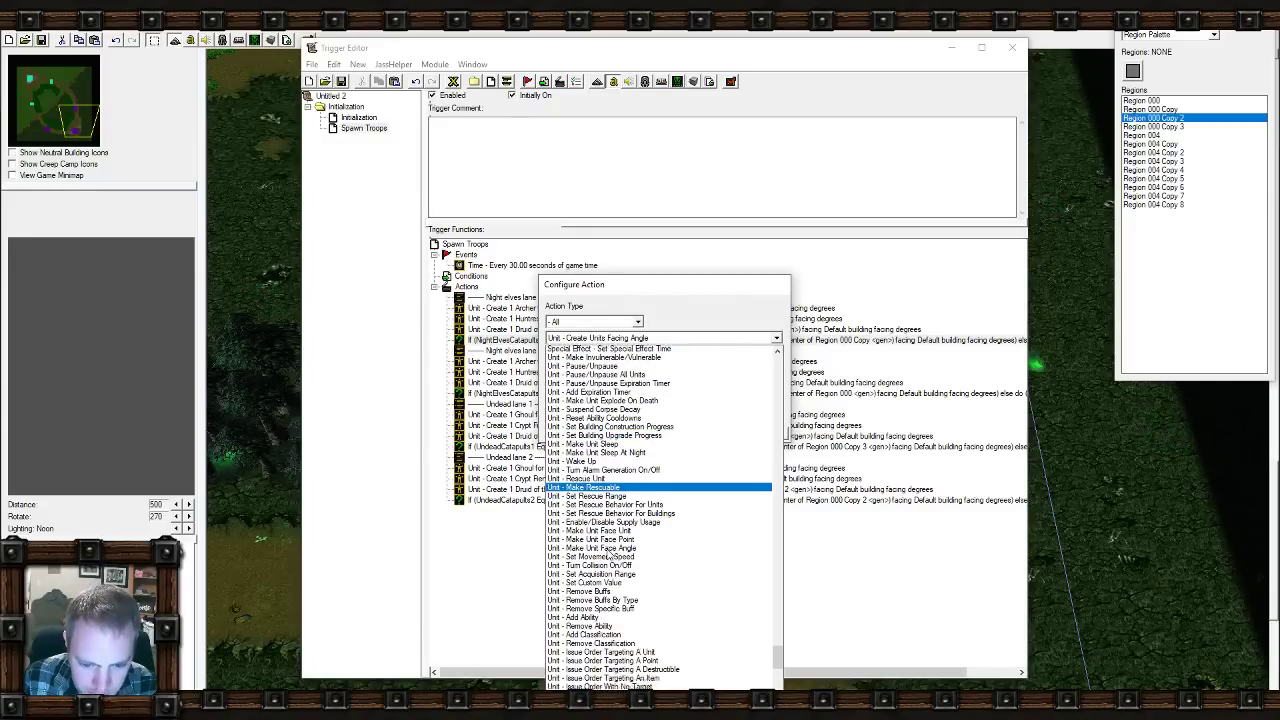
pyautogui.scroll(-8, 609, 552)
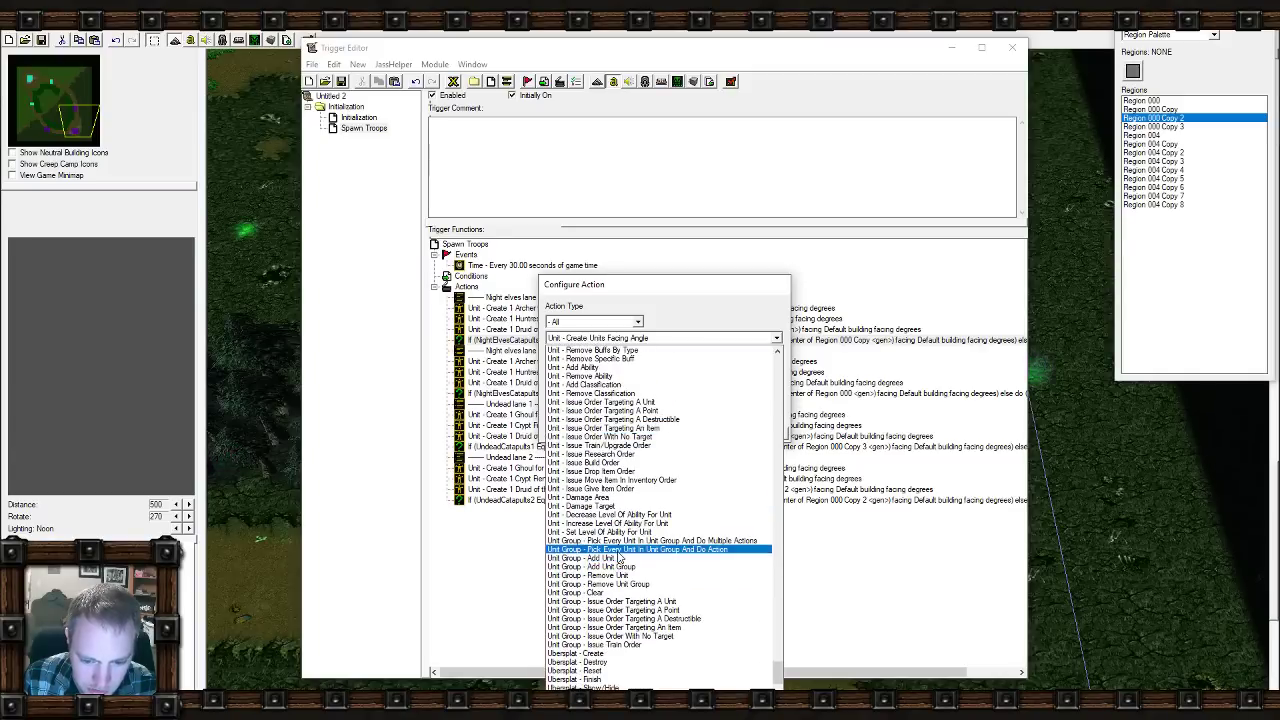
pyautogui.click(623, 549)
pyautogui.click(632, 372)
pyautogui.click(694, 363)
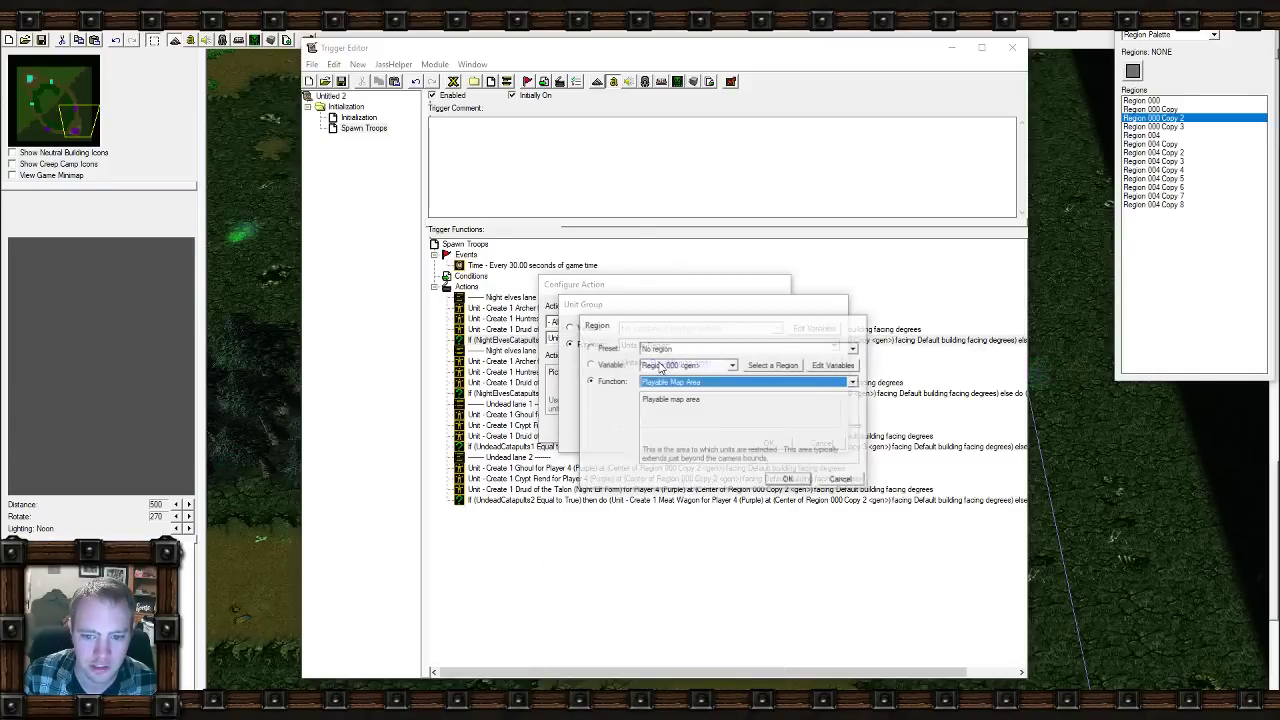
pyautogui.click(780, 365)
pyautogui.moveTo(45, 88)
pyautogui.mouseDown()
pyautogui.moveTo(58, 88)
pyautogui.moveTo(44, 77)
pyautogui.mouseUp()
pyautogui.click(565, 395)
pyautogui.click(1057, 477)
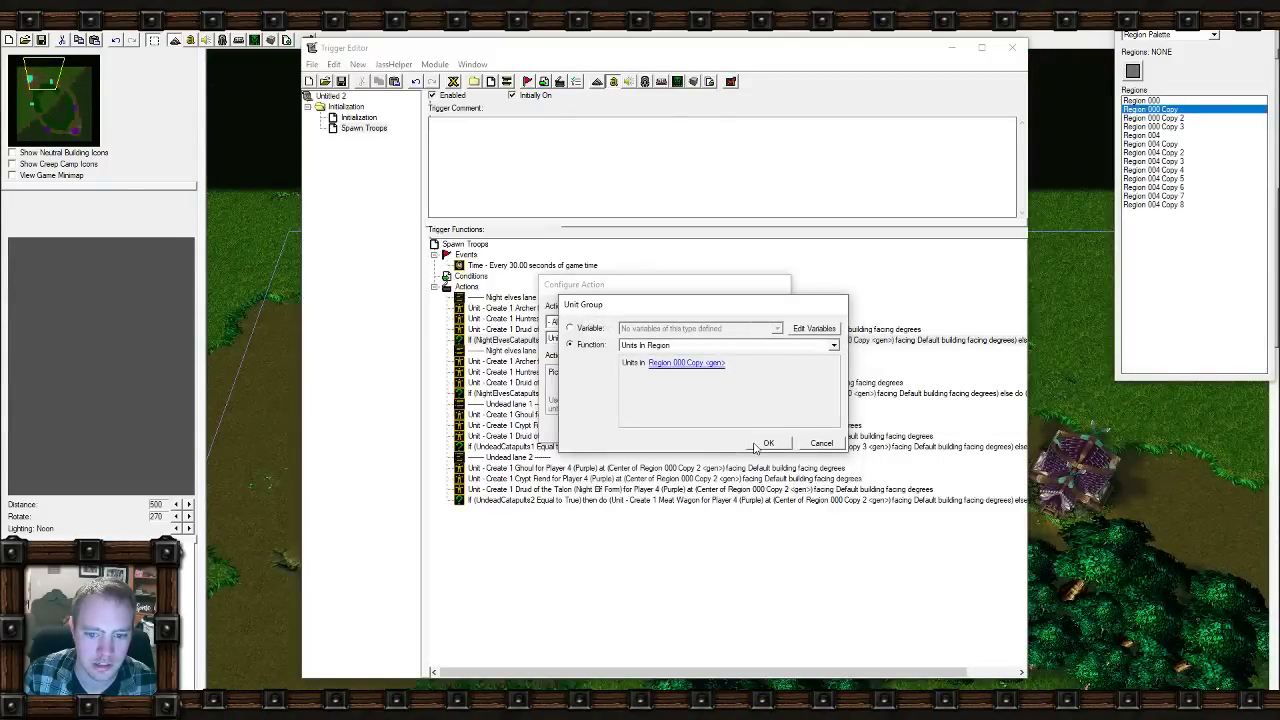
pyautogui.click(769, 440)
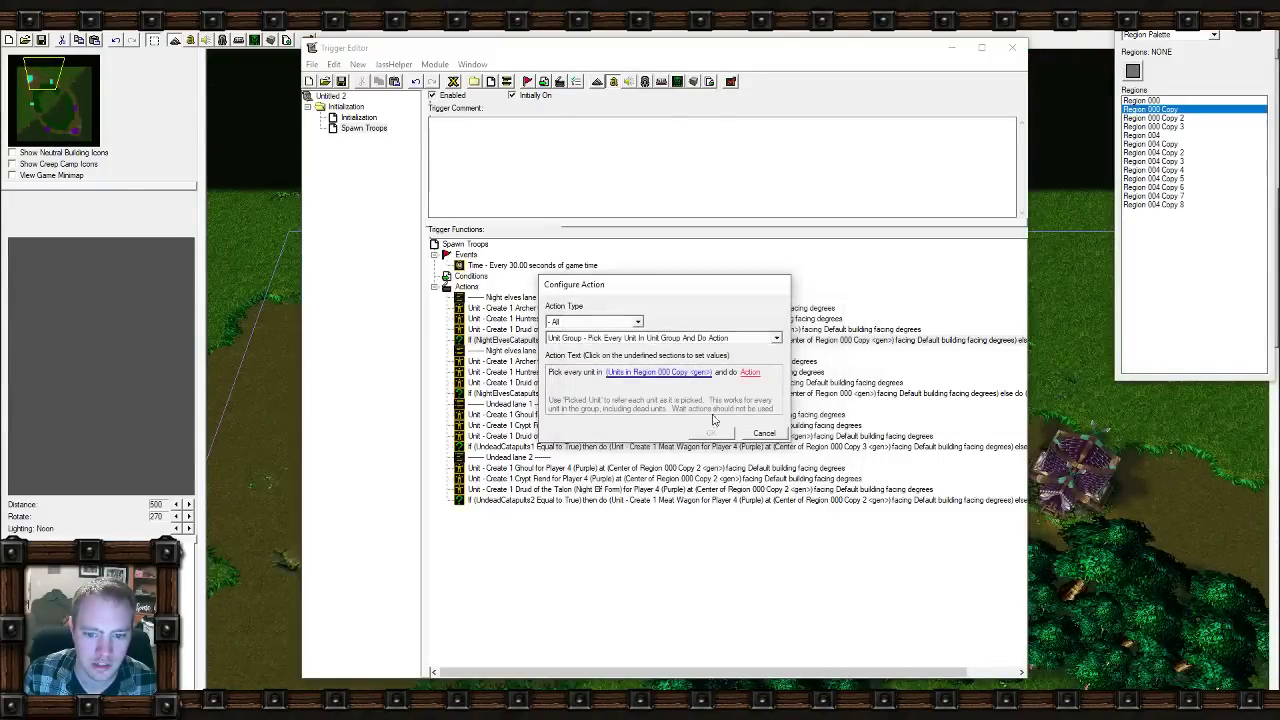
pyautogui.click(710, 339)
pyautogui.click(621, 365)
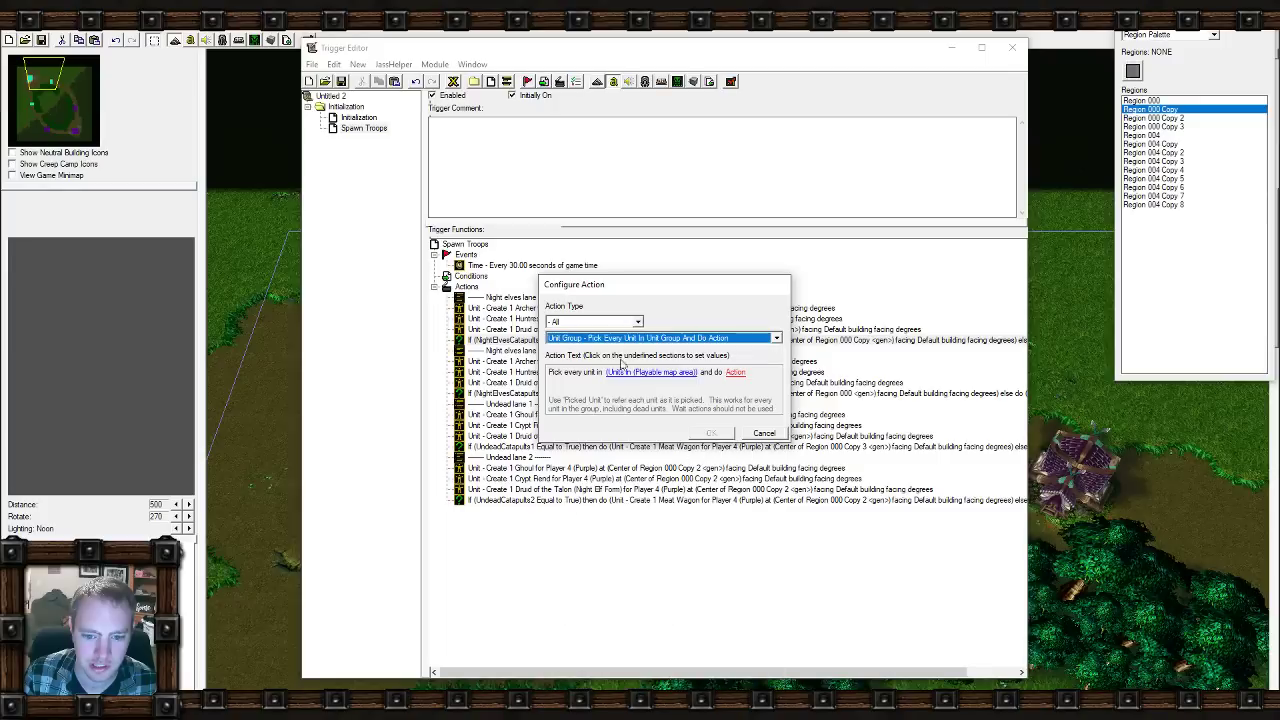
# Set the action's unit group to Units In Region Owned By Player, using Region 000 Copy as the region.
pyautogui.click(650, 372)
pyautogui.click(695, 346)
pyautogui.click(695, 348)
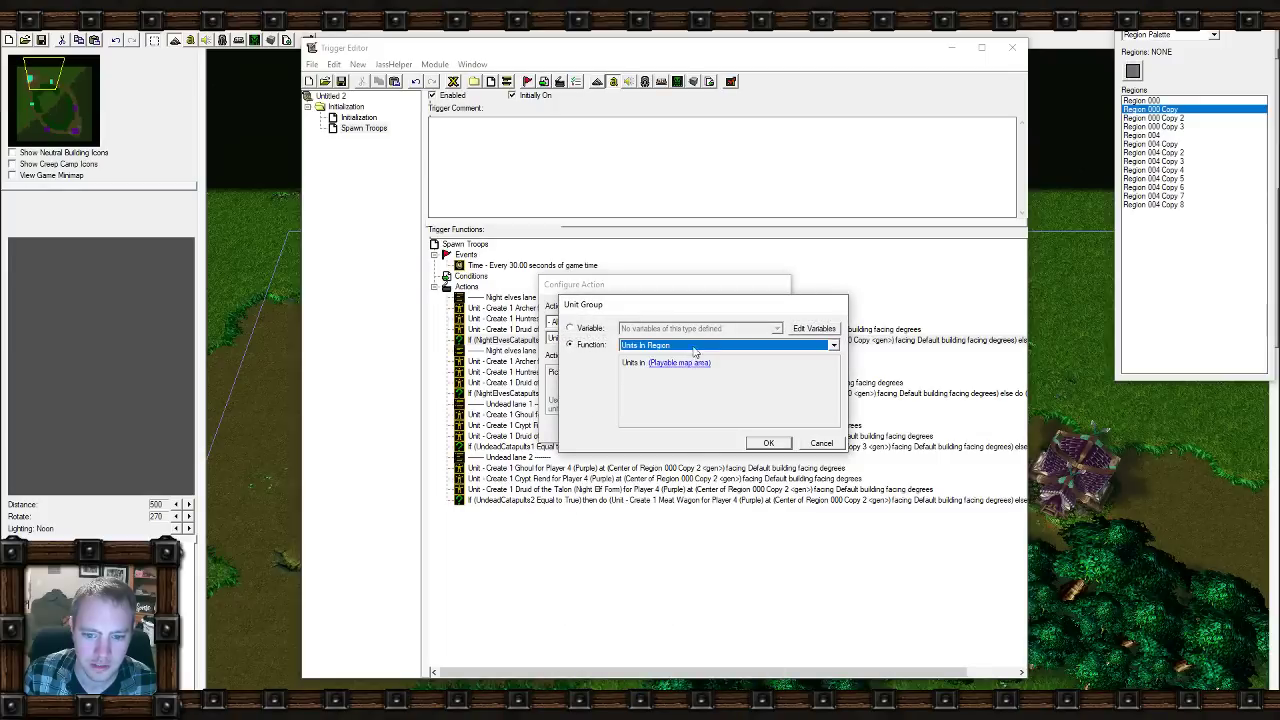
pyautogui.click(695, 346)
pyautogui.click(688, 398)
pyautogui.click(680, 363)
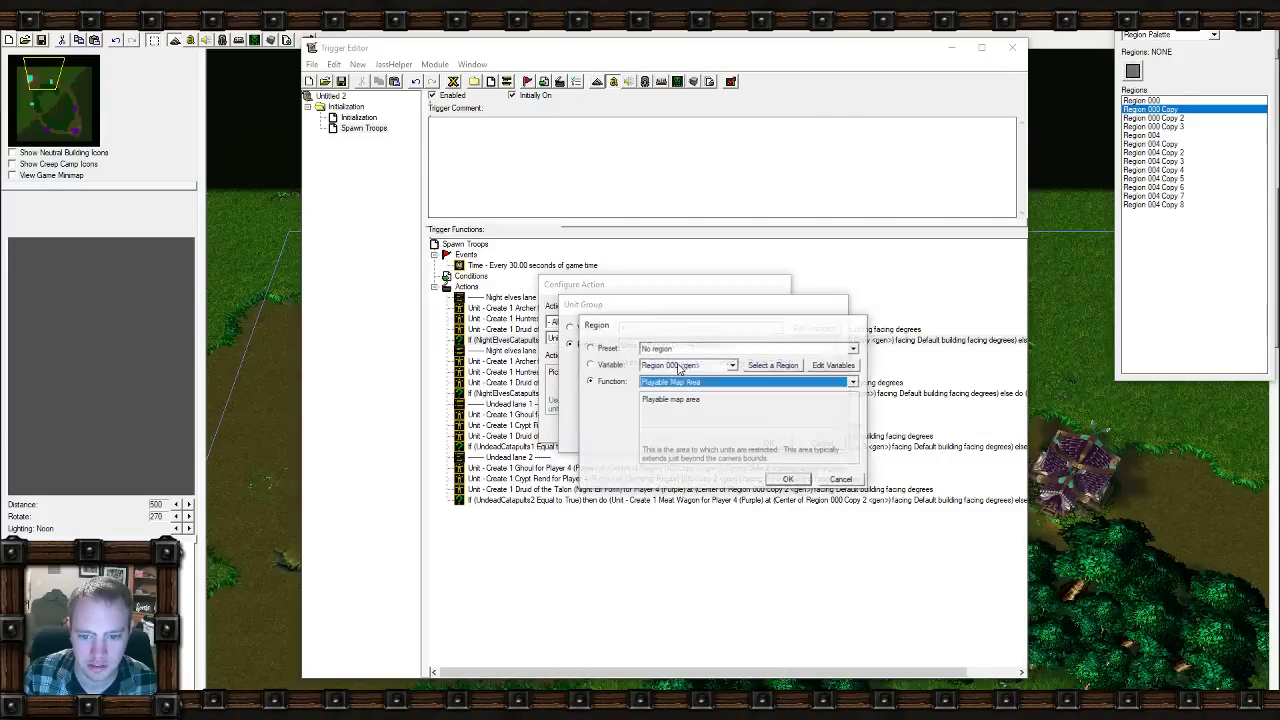
pyautogui.click(773, 365)
pyautogui.click(571, 377)
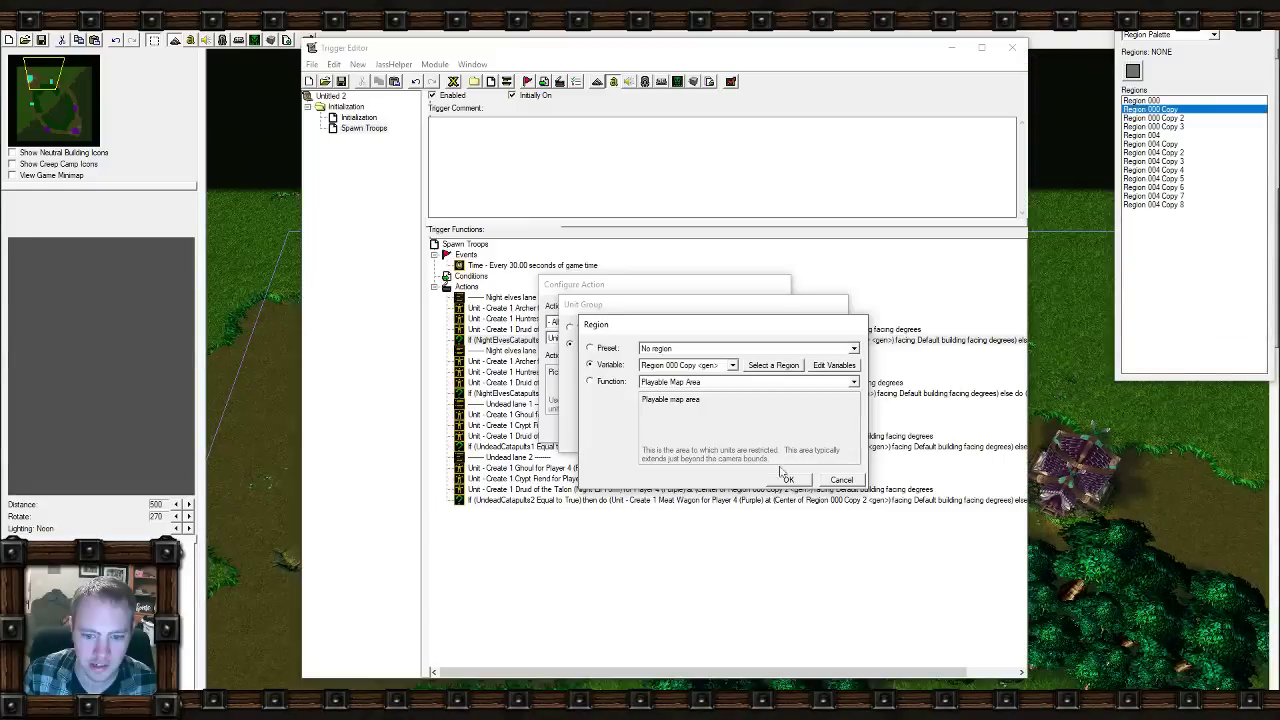
pyautogui.click(788, 480)
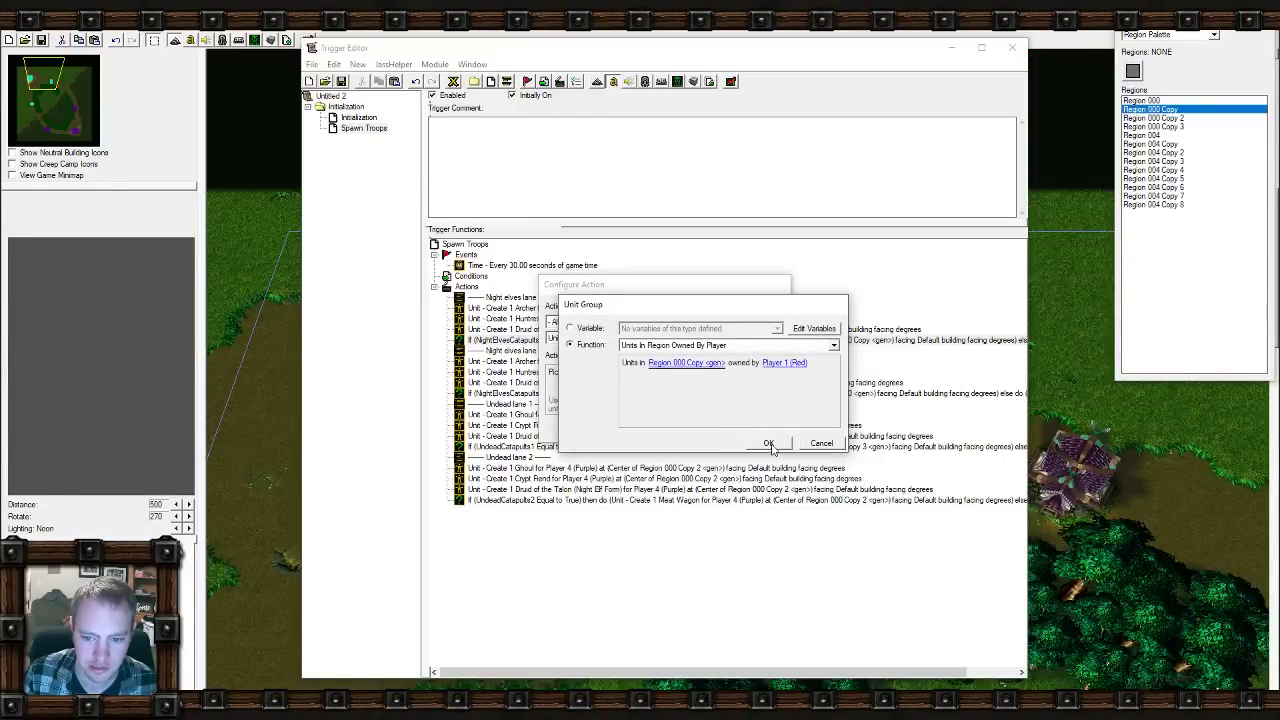
# Set the owner of the picked units to Player 3 (Teal) and accept the unit group.
pyautogui.click(784, 362)
pyautogui.click(760, 348)
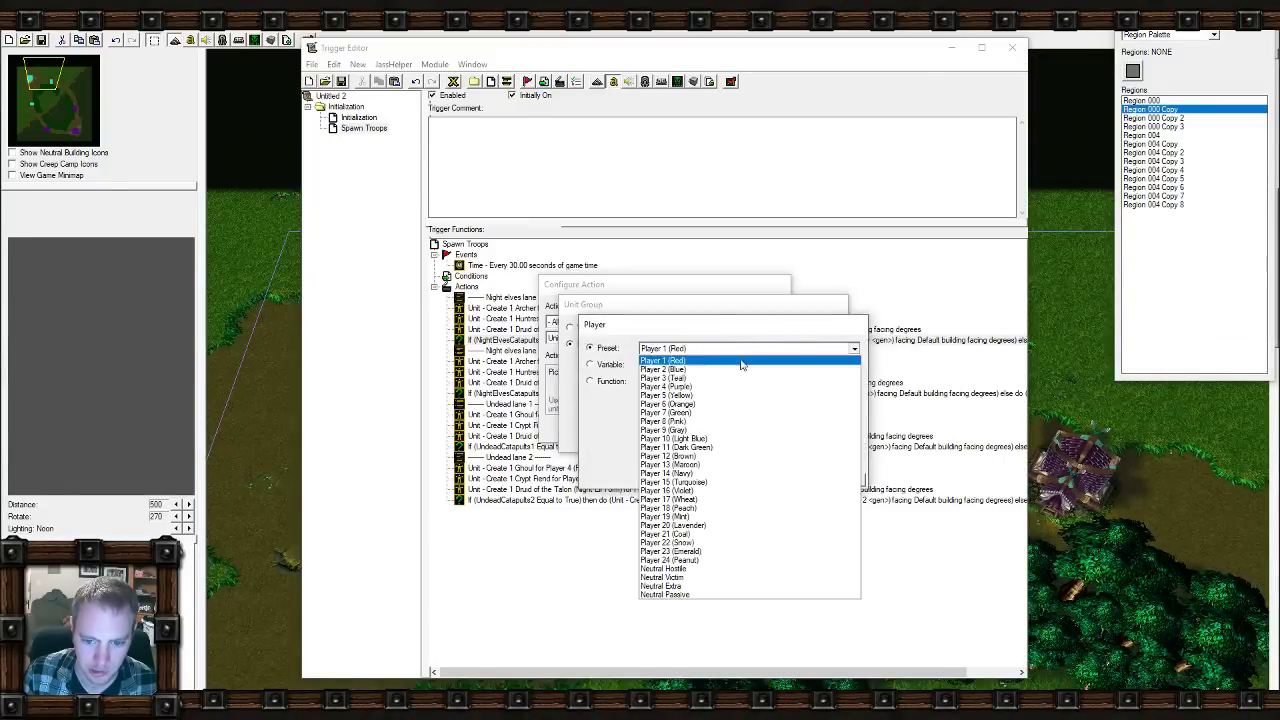
pyautogui.click(742, 376)
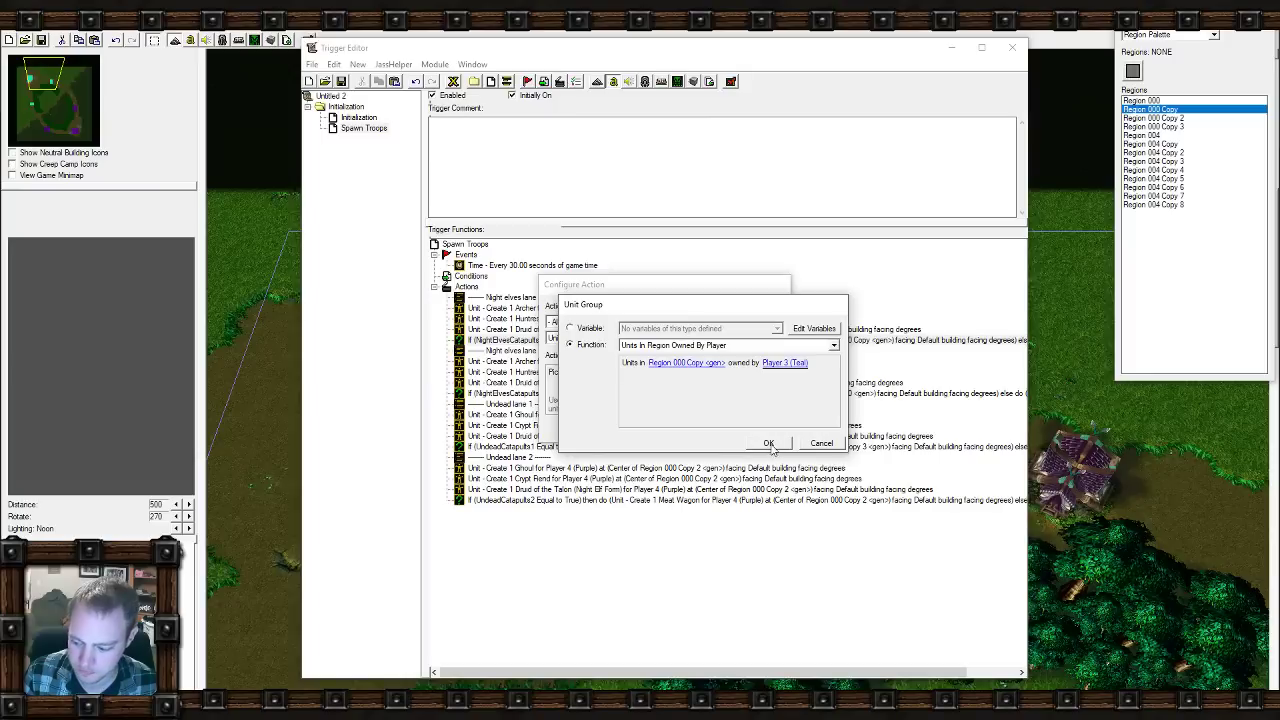
pyautogui.click(768, 444)
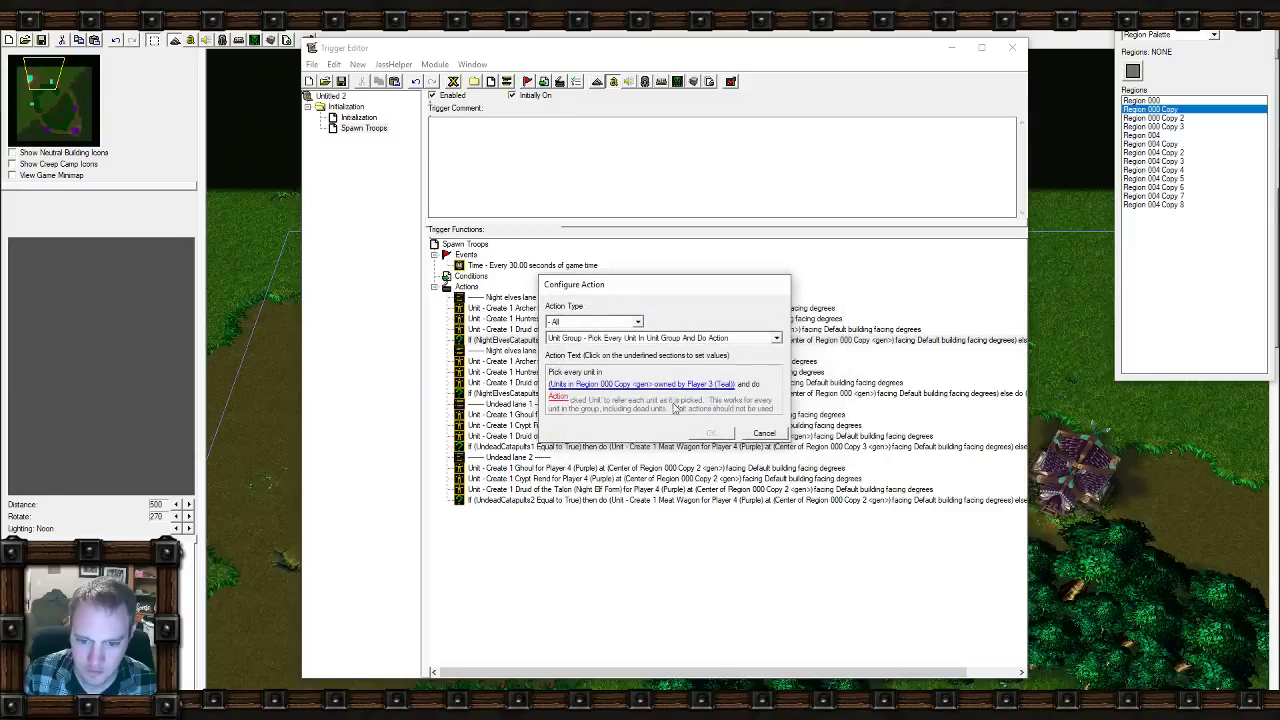
# Choose Unit - Issue Order Targeting A Point as the action to perform for every picked unit.
pyautogui.click(558, 397)
pyautogui.click(645, 358)
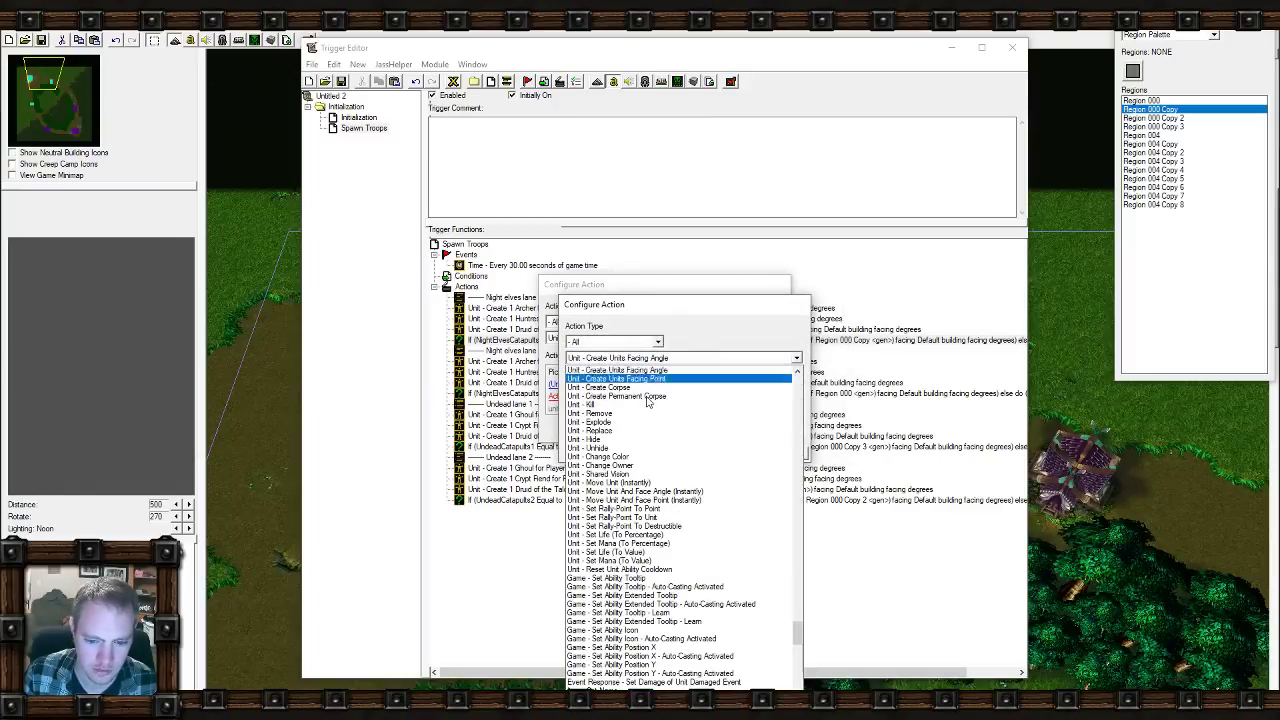
pyautogui.scroll(-4, 675, 575)
pyautogui.scroll(-8, 676, 575)
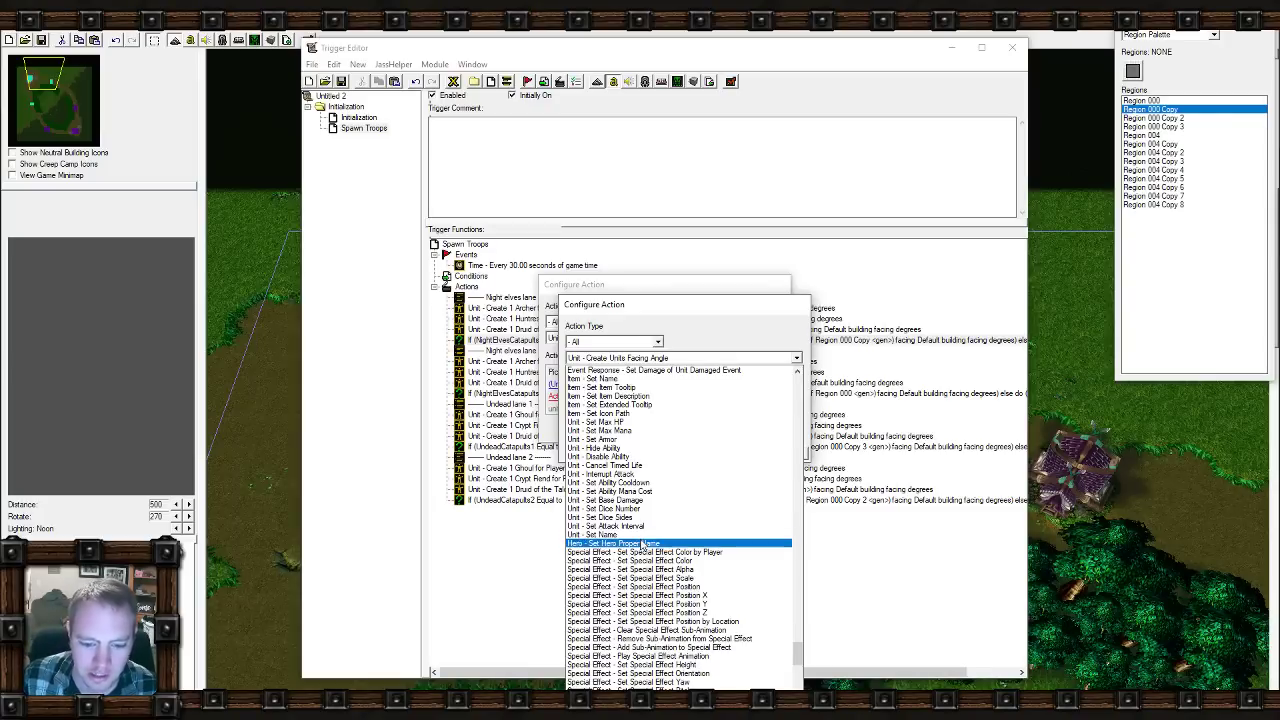
pyautogui.scroll(-3, 645, 540)
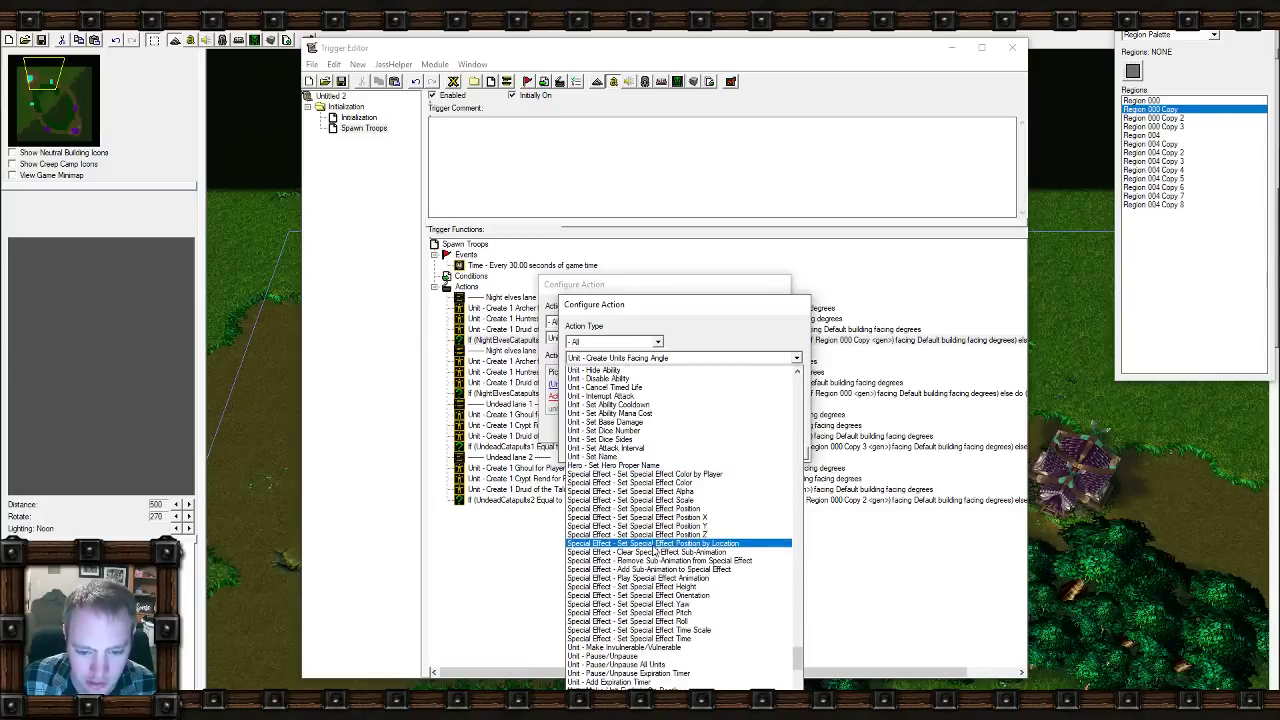
pyautogui.scroll(-2, 645, 540)
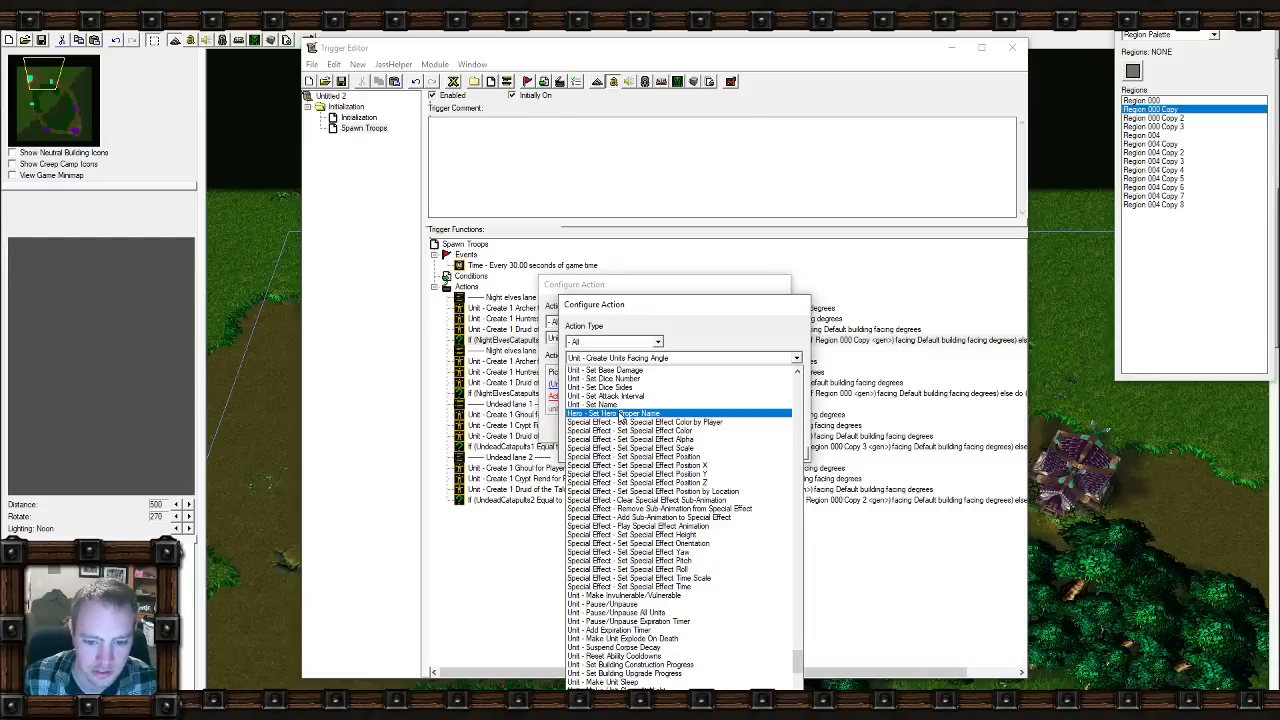
pyautogui.scroll(-4, 648, 578)
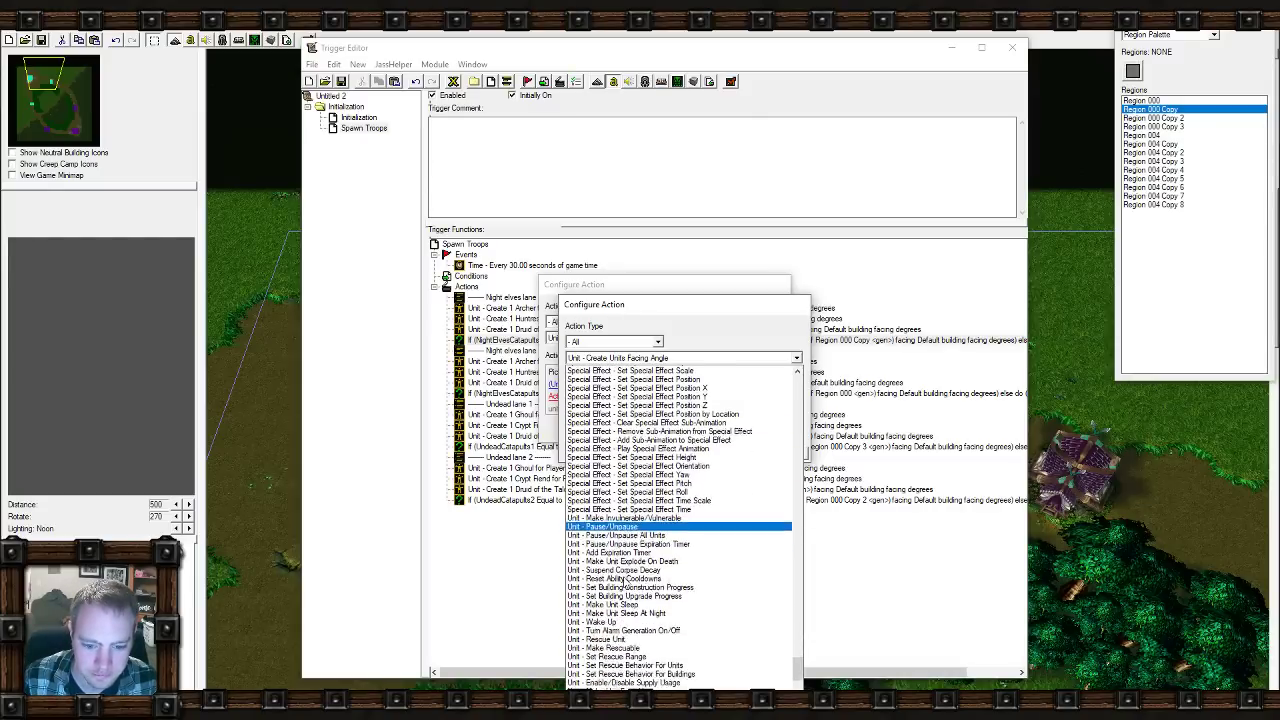
pyautogui.scroll(-6, 648, 578)
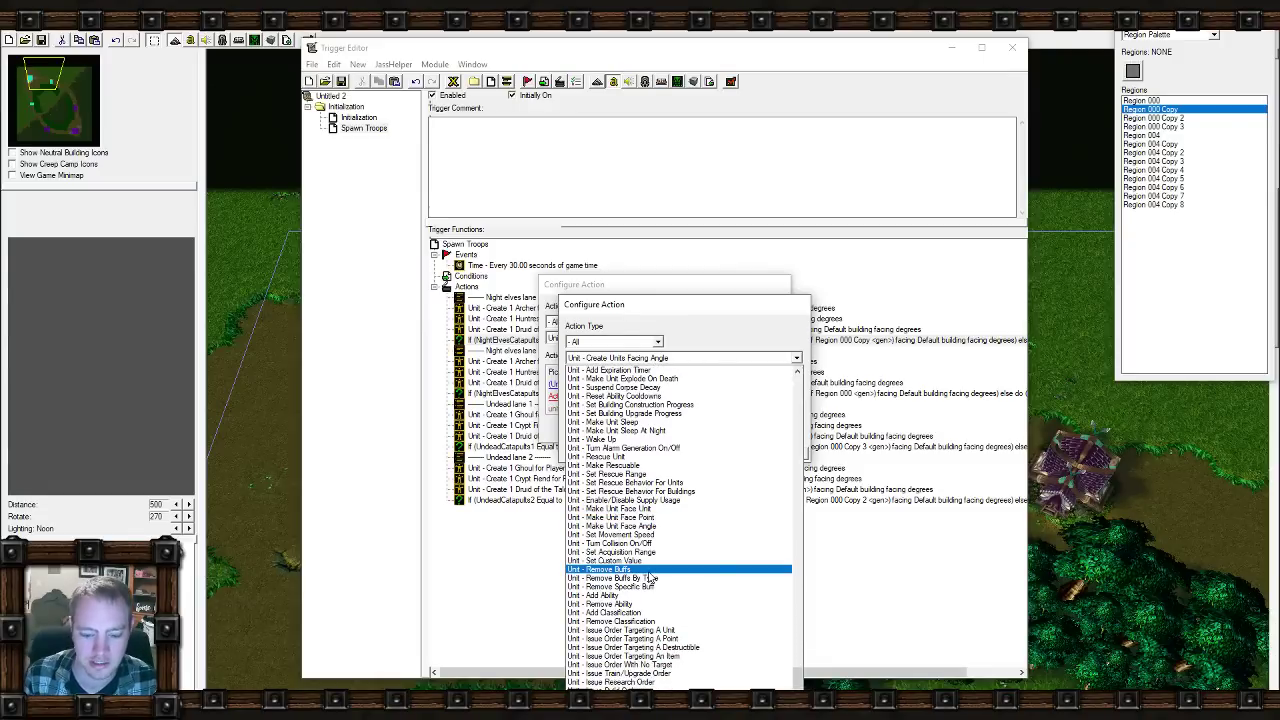
pyautogui.scroll(-3, 660, 560)
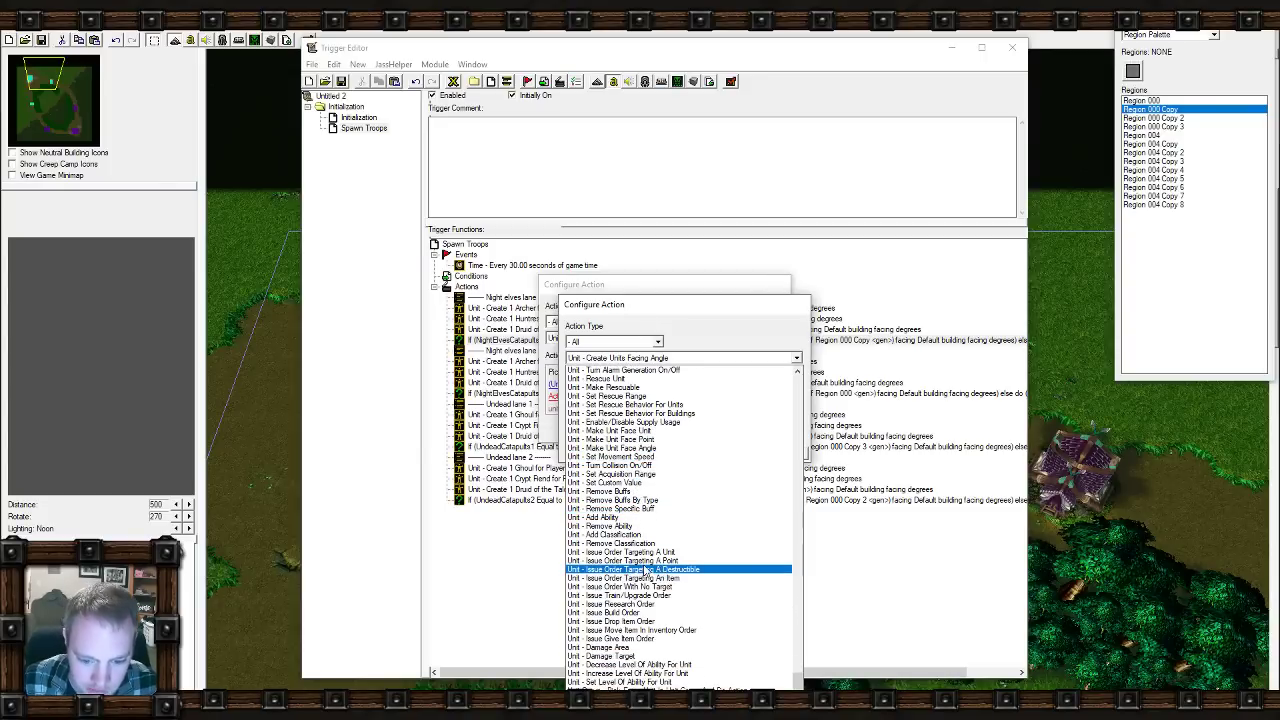
pyautogui.click(635, 560)
# Set the unit receiving the order to Picked Unit.
pyautogui.click(595, 393)
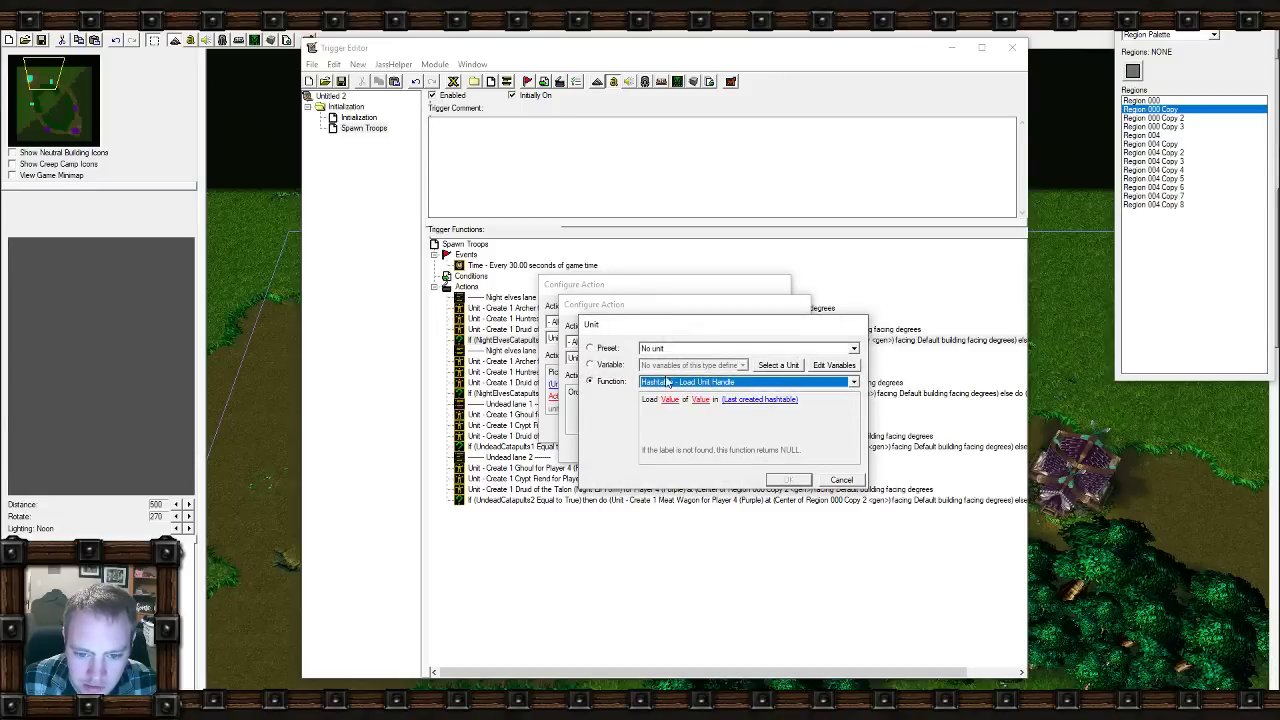
pyautogui.click(730, 383)
pyautogui.click(685, 435)
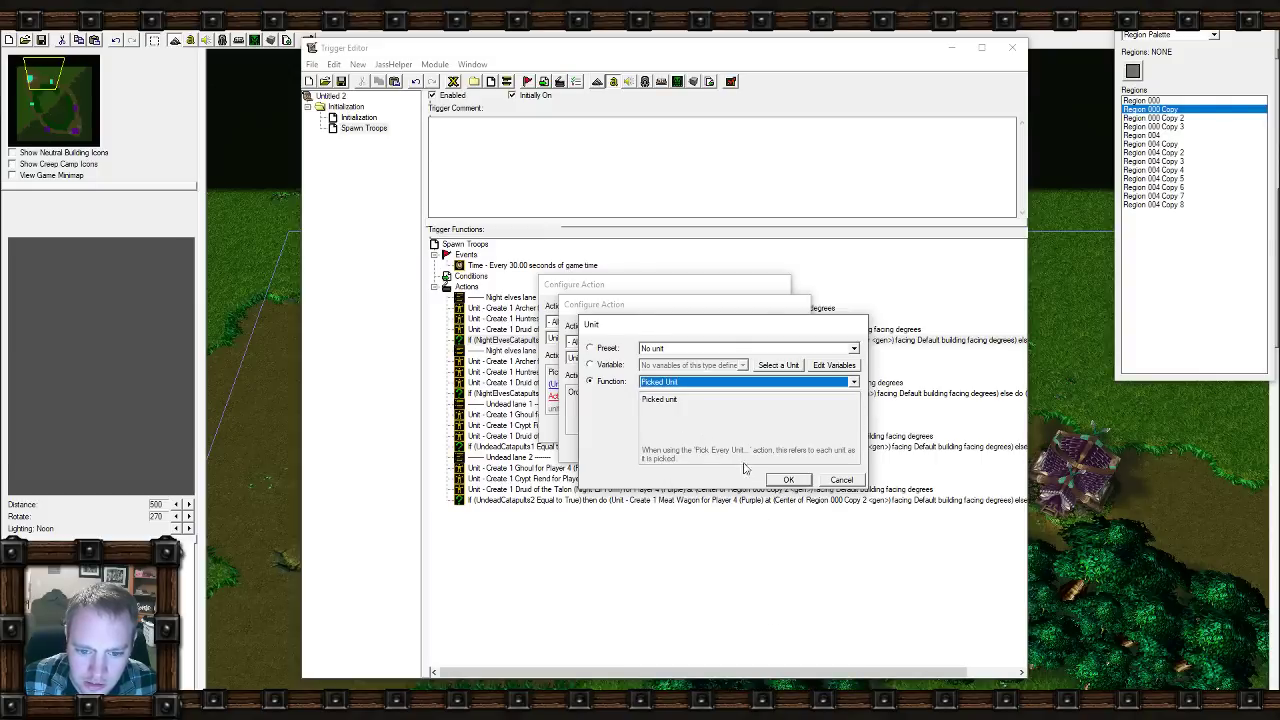
pyautogui.click(716, 384)
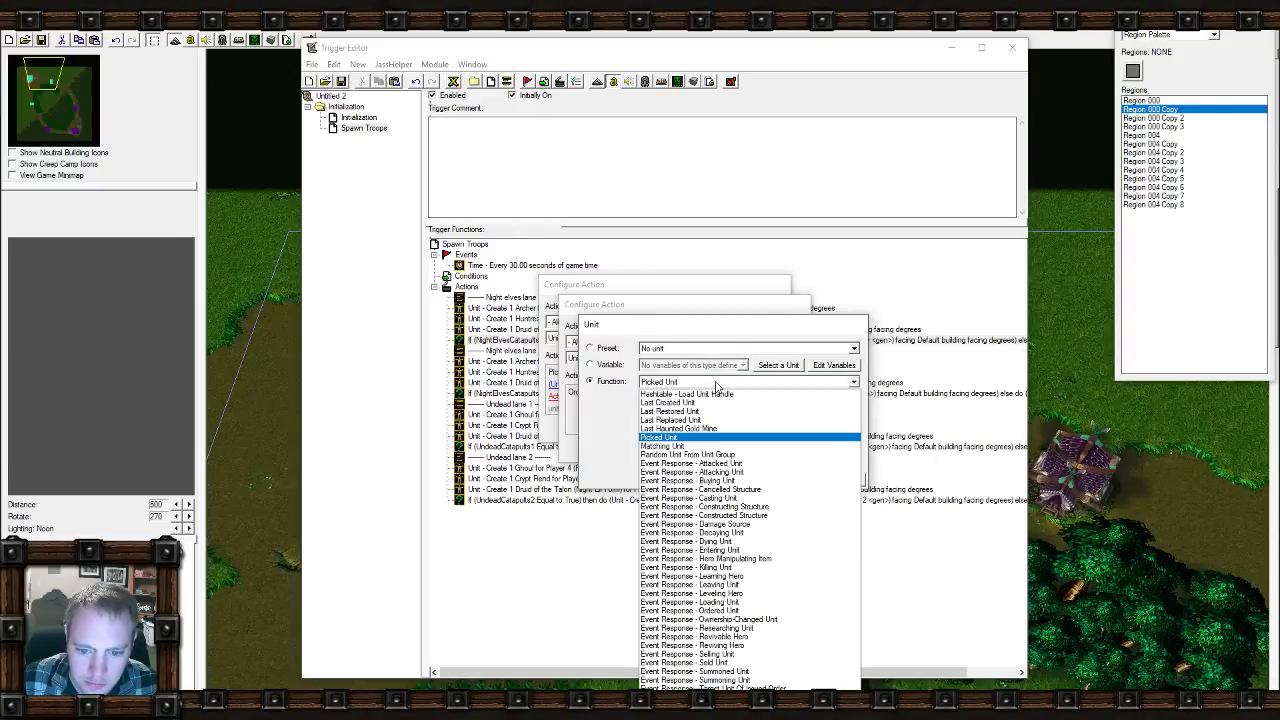
pyautogui.click(718, 385)
pyautogui.click(789, 484)
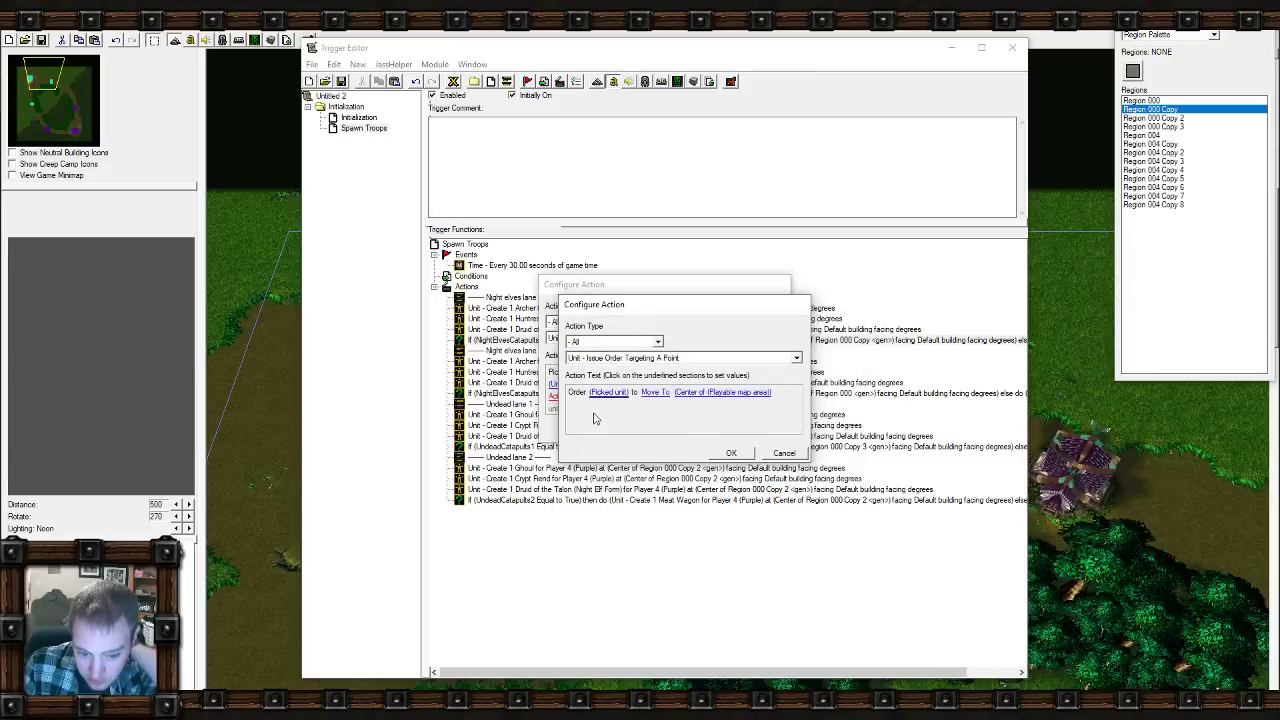
# Change the order given to the picked unit to Attack-Move To.
pyautogui.click(677, 393)
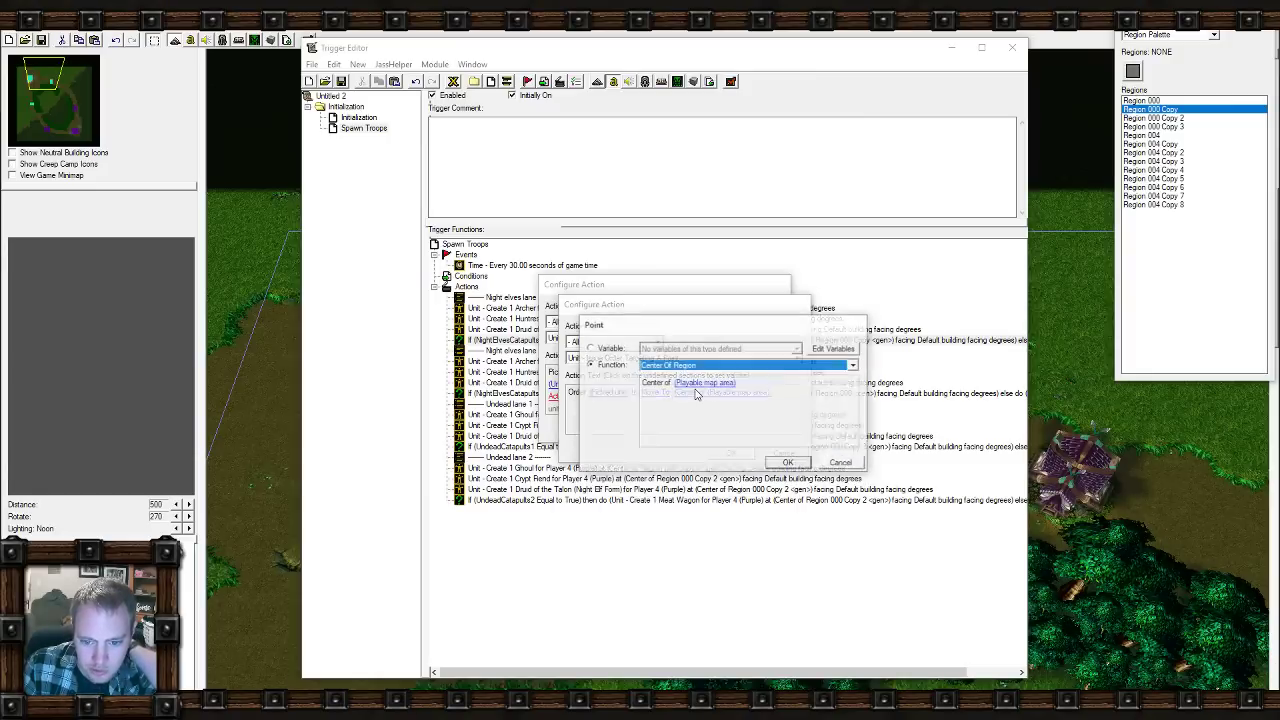
pyautogui.click(840, 464)
pyautogui.click(657, 393)
pyautogui.click(672, 349)
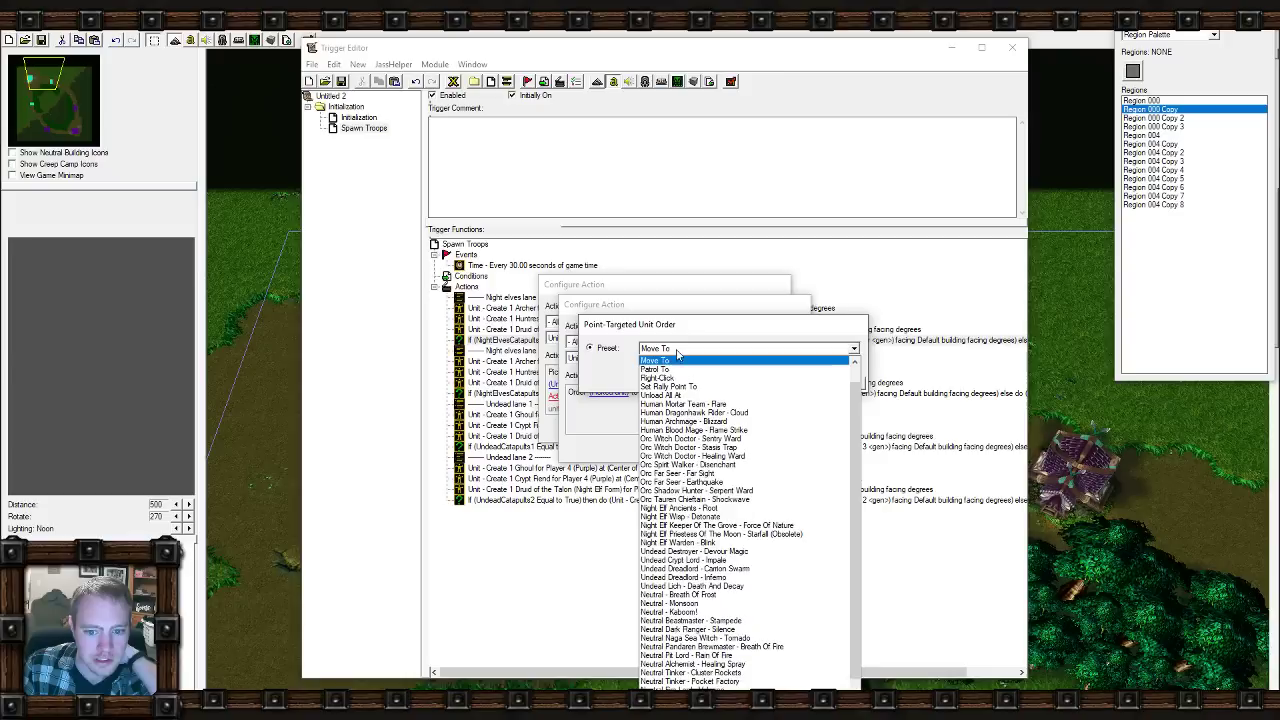
pyautogui.scroll(1, 678, 378)
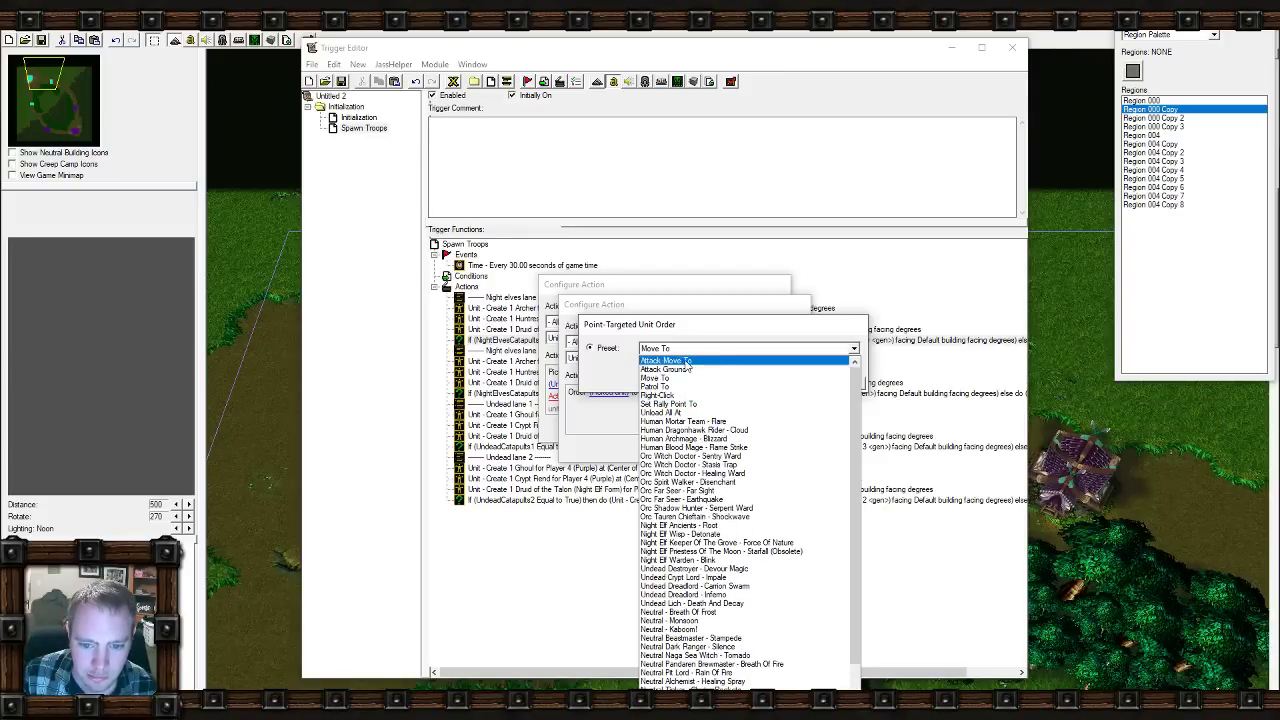
pyautogui.click(690, 361)
pyautogui.click(779, 381)
# Set the Attack-Move To target to the center of Region 000 Copy 2 beside the undead base and accept the Night elves lane 1 action.
pyautogui.click(708, 392)
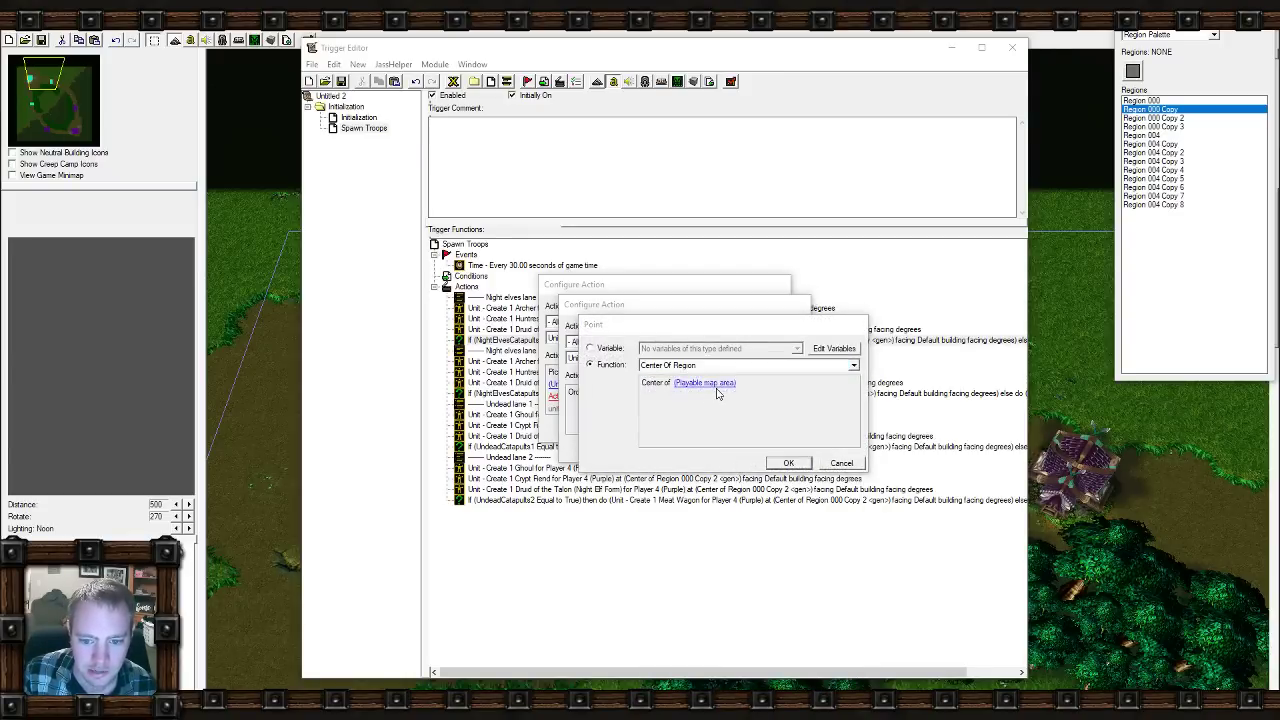
pyautogui.click(723, 386)
pyautogui.click(777, 383)
pyautogui.moveTo(797, 413); pyautogui.dragTo(737, 280, button='right')
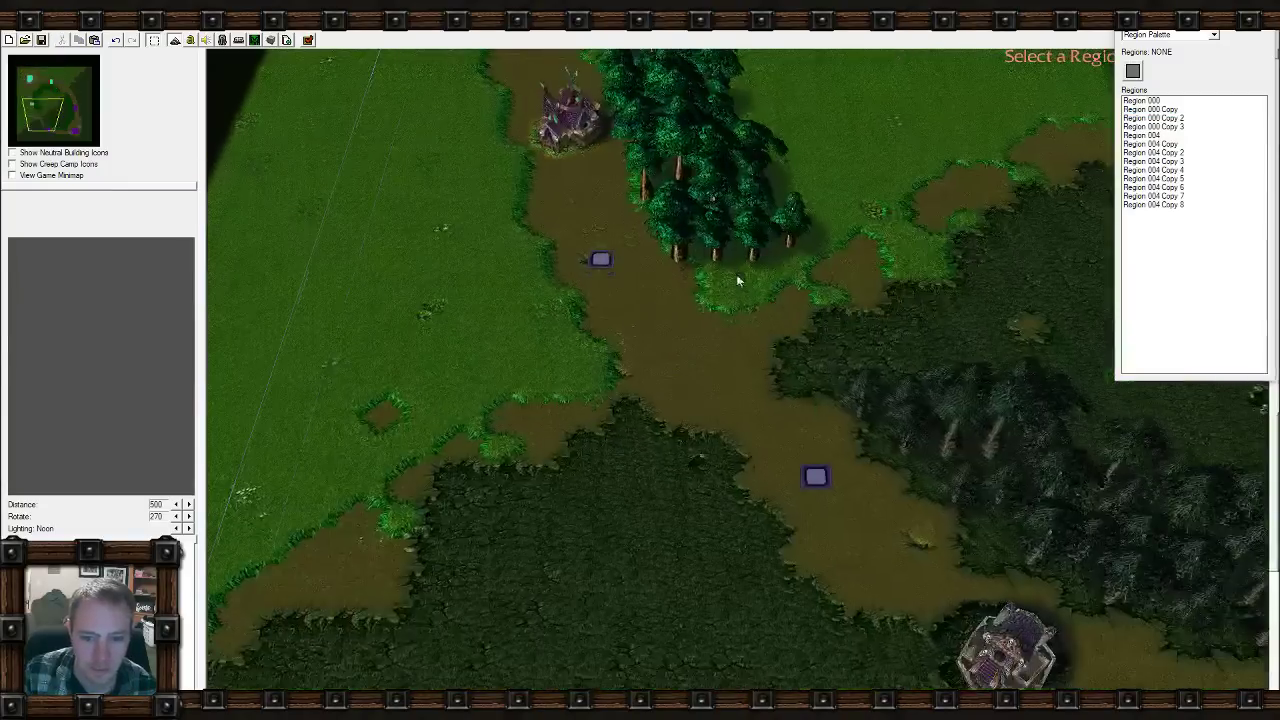
pyautogui.moveTo(850, 520); pyautogui.dragTo(646, 446, button='right')
pyautogui.moveTo(745, 372); pyautogui.dragTo(685, 376, button='right')
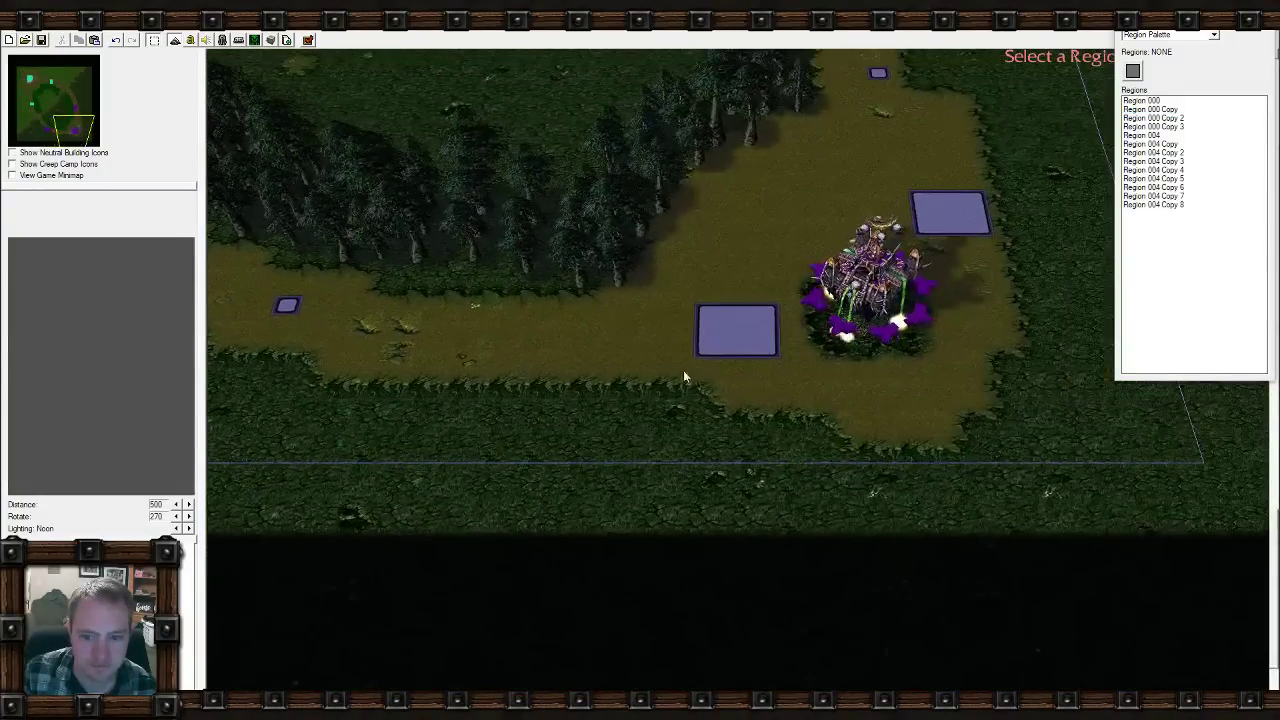
pyautogui.click(763, 334)
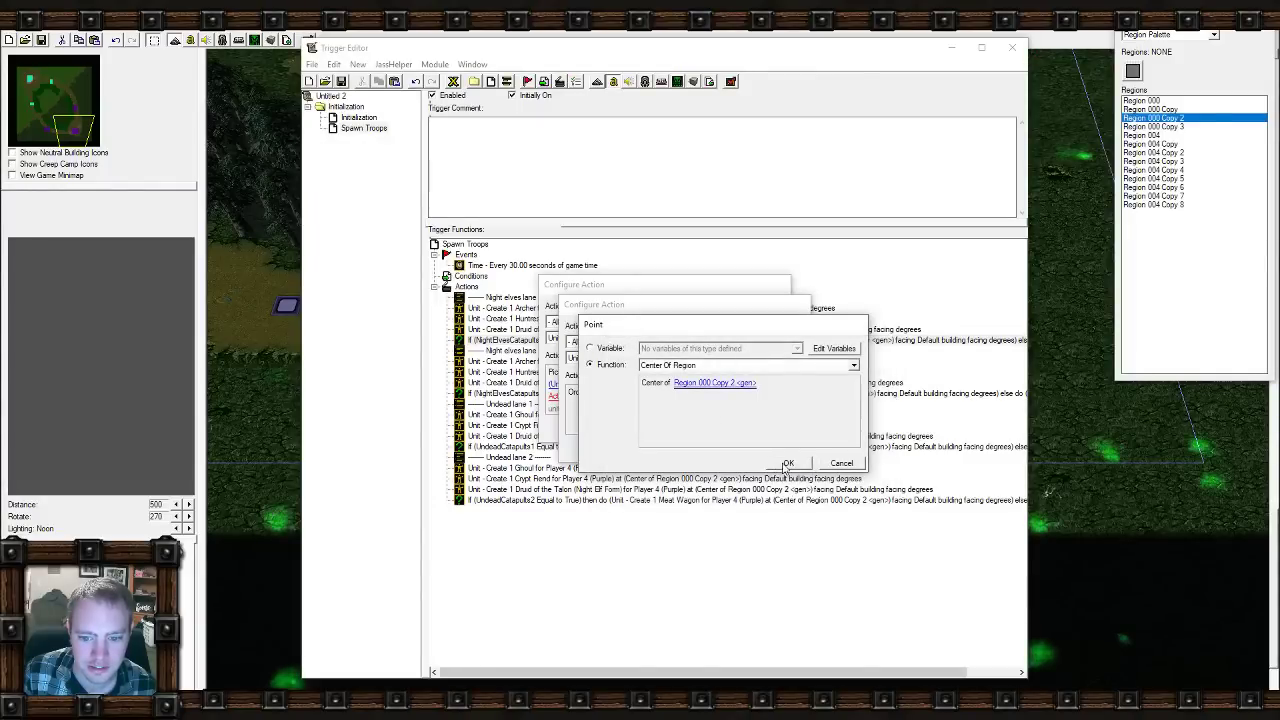
pyautogui.click(775, 460)
pyautogui.click(740, 455)
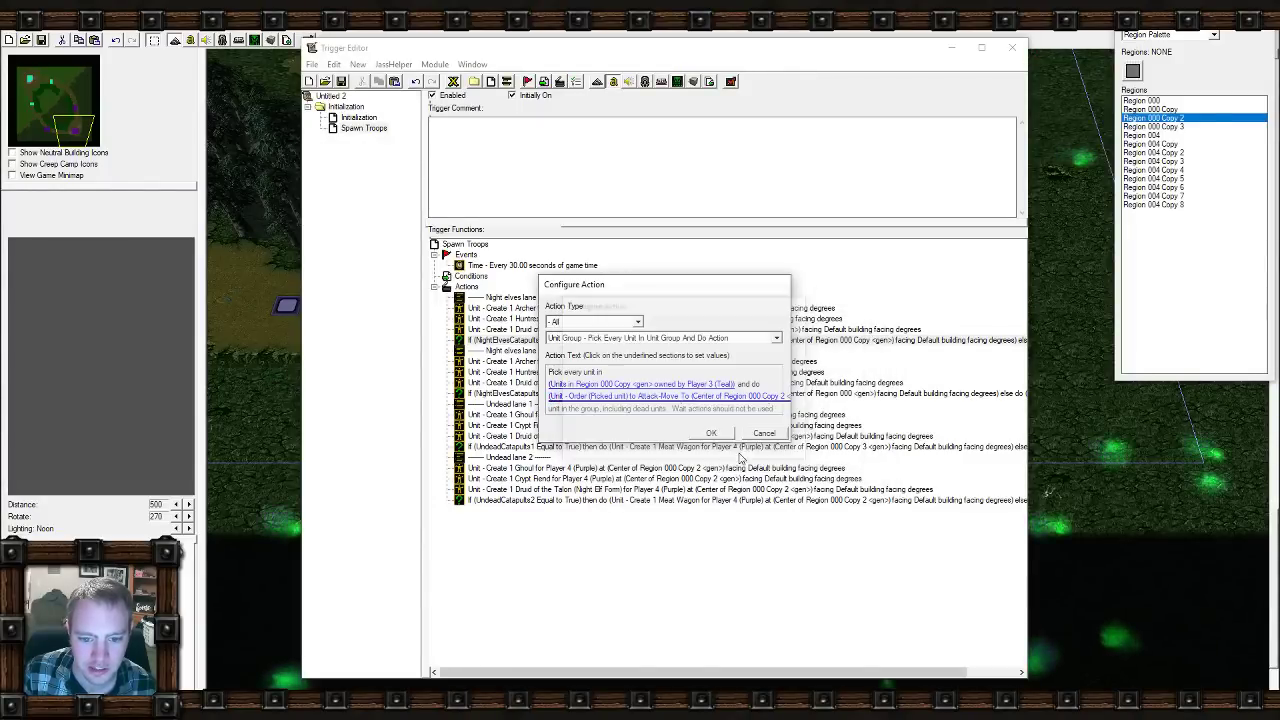
pyautogui.click(710, 434)
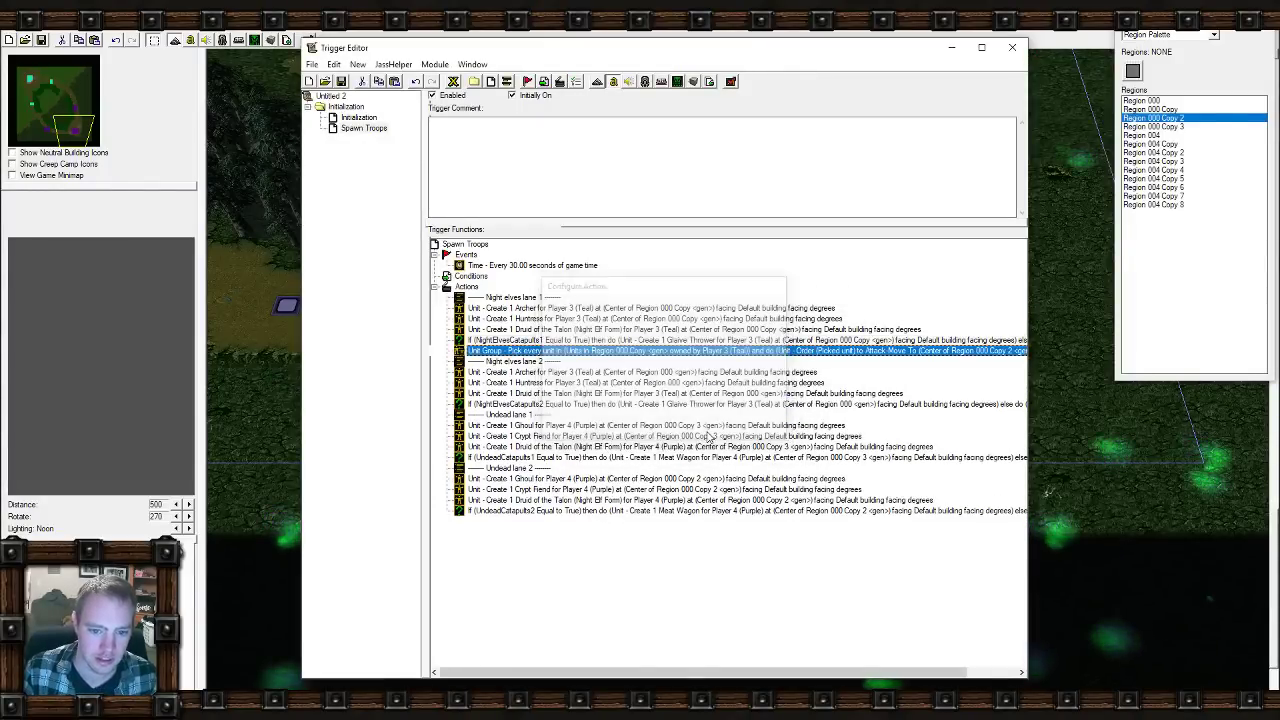
# Paste the Pick Every Unit action at the end of Night elves lane 2 and set its unit region to Region 000.
pyautogui.click(537, 405)
pyautogui.hotkey('ctrl', 'v')
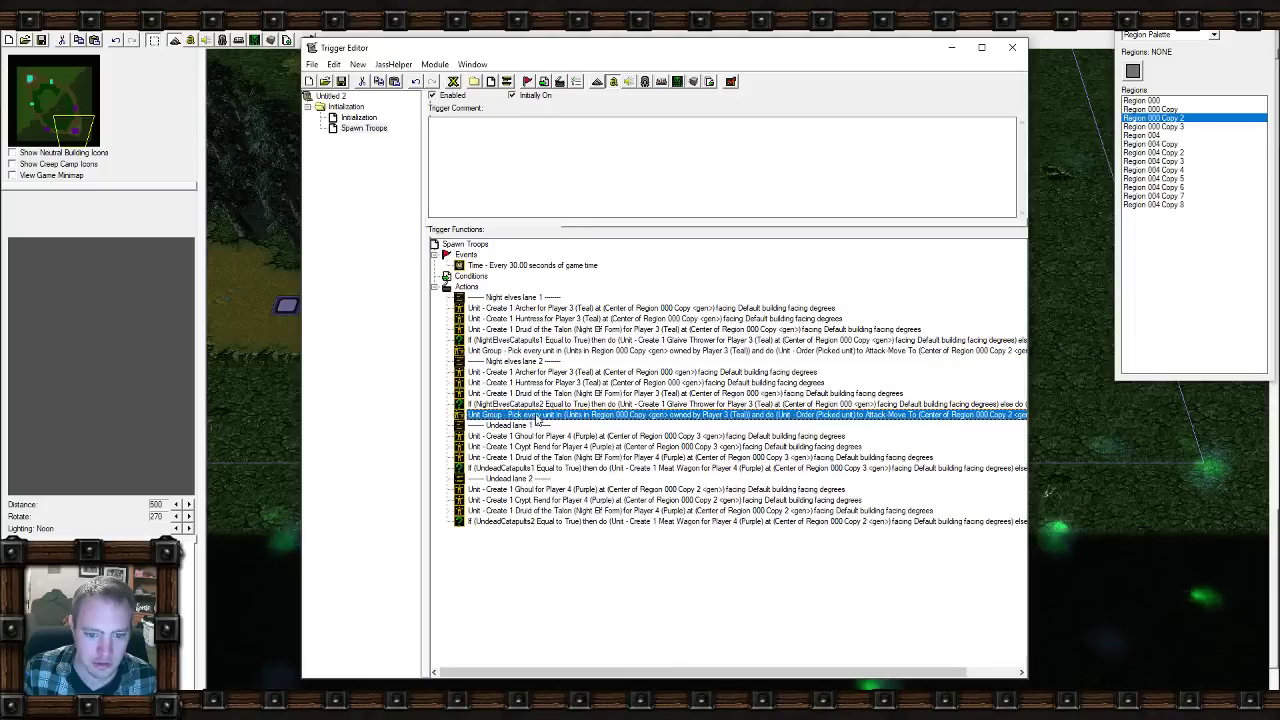
pyautogui.doubleClick(538, 414)
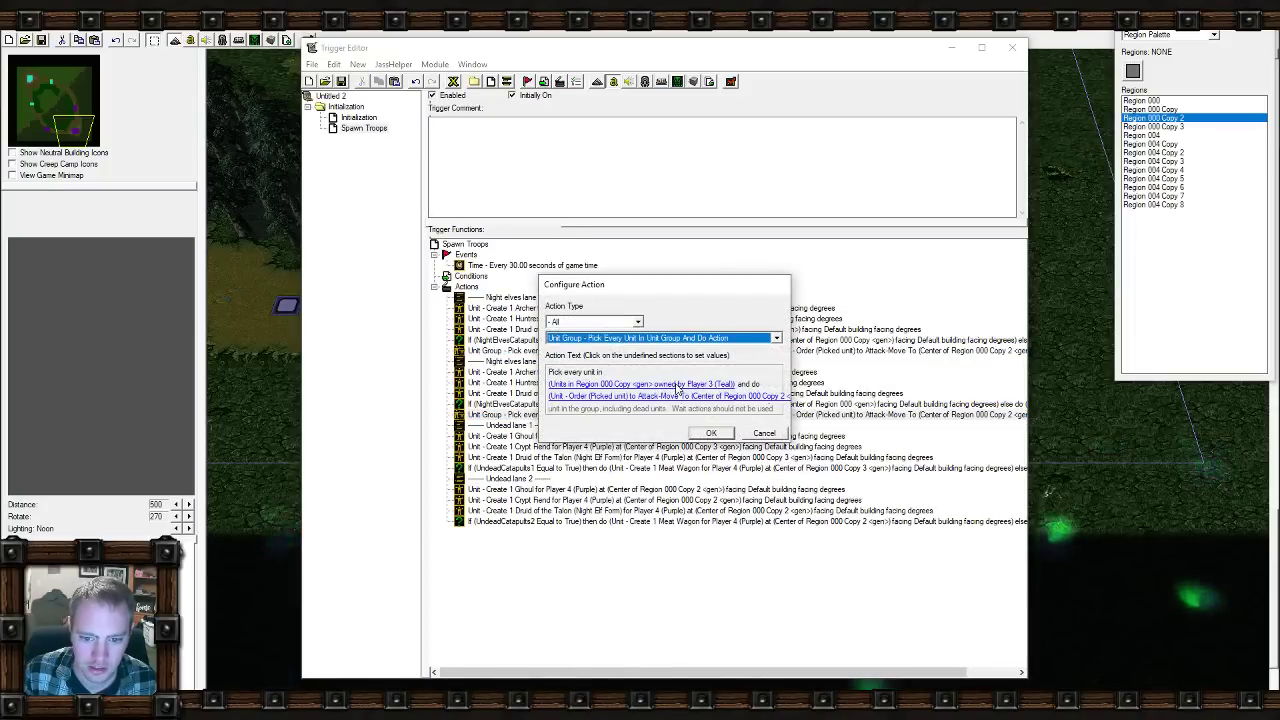
pyautogui.click(678, 386)
pyautogui.click(682, 370)
pyautogui.click(773, 365)
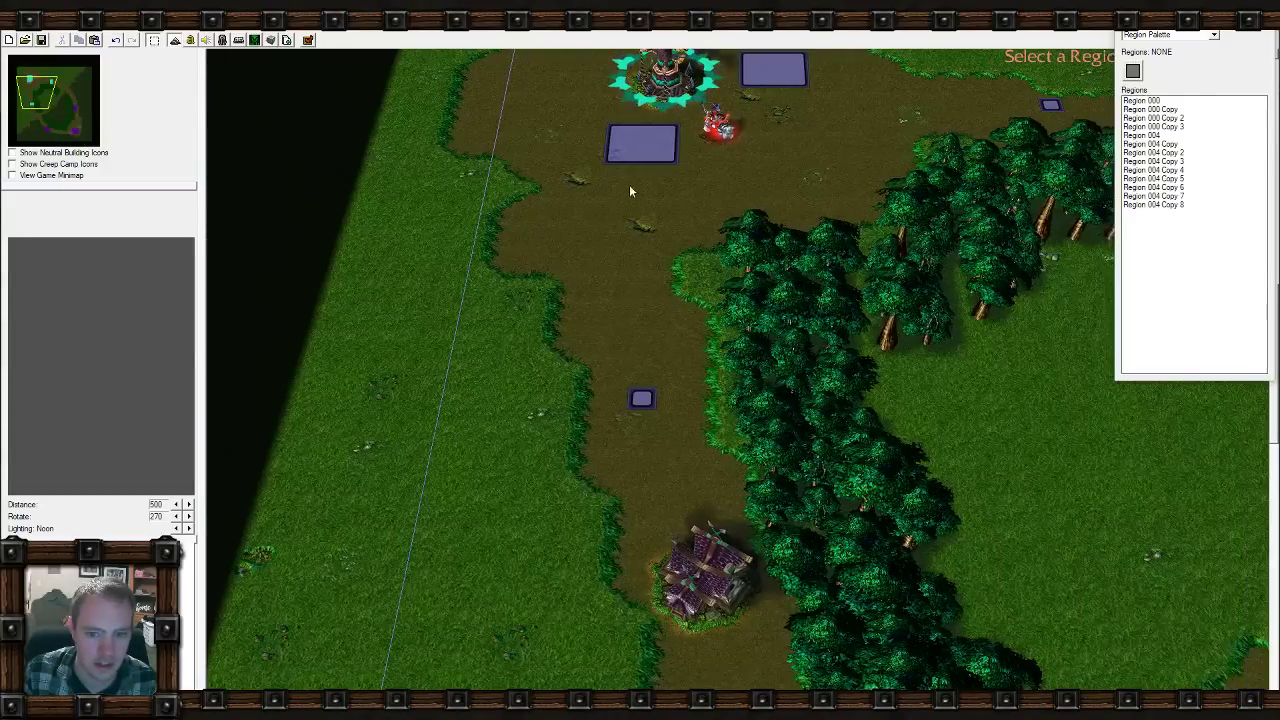
pyautogui.click(640, 152)
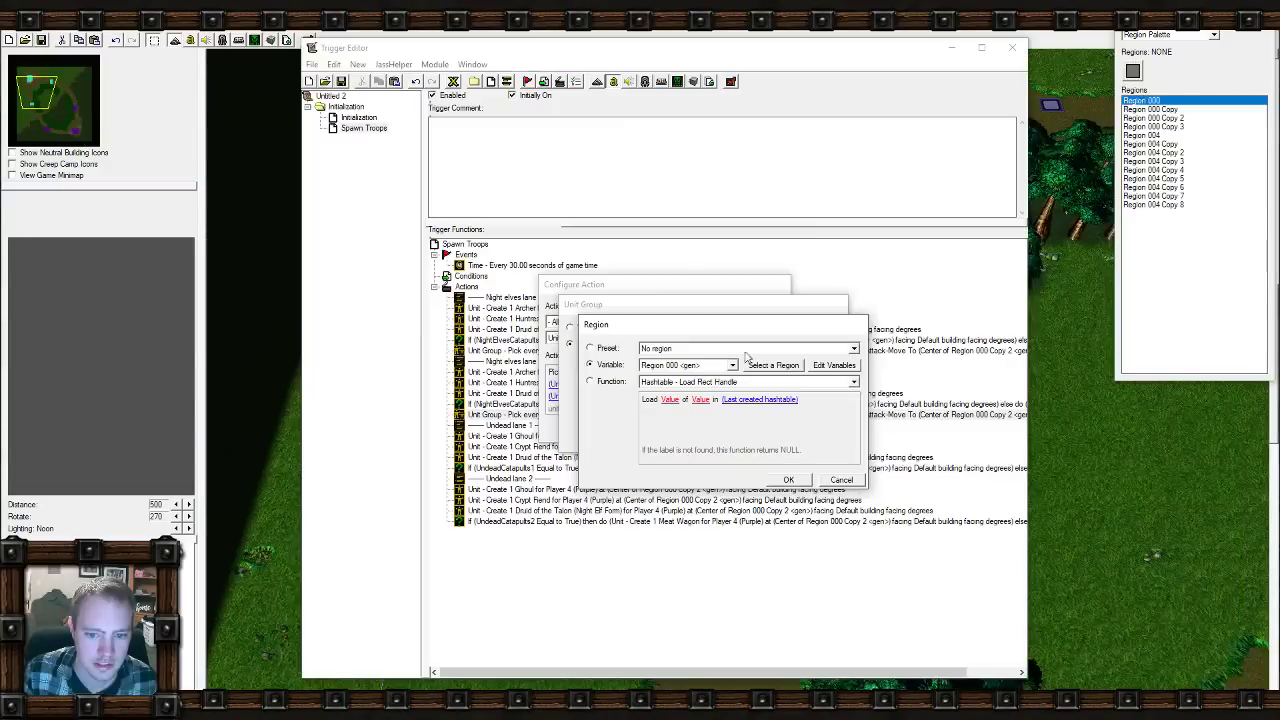
pyautogui.click(788, 480)
pyautogui.click(767, 450)
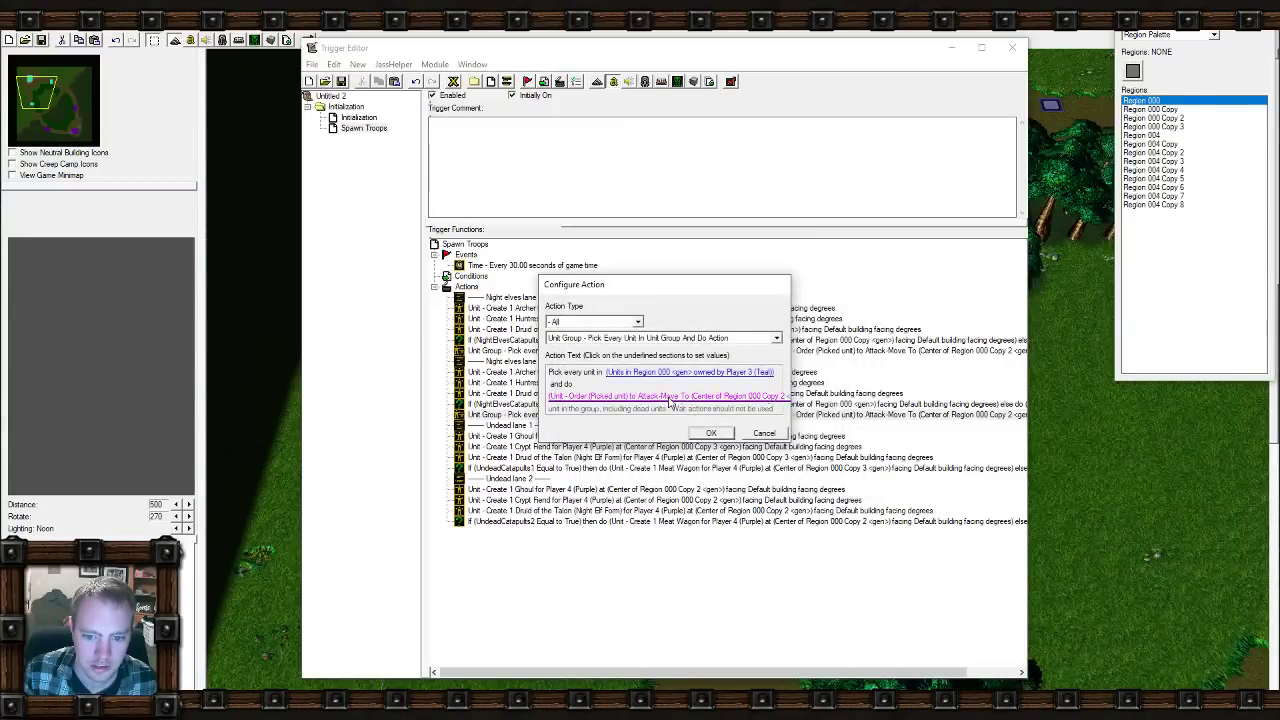
# Pick Region 000 Copy 2 on the map as the Night elves lane 2 attack-move target and accept the action.
pyautogui.click(688, 410)
pyautogui.click(680, 404)
pyautogui.click(690, 380)
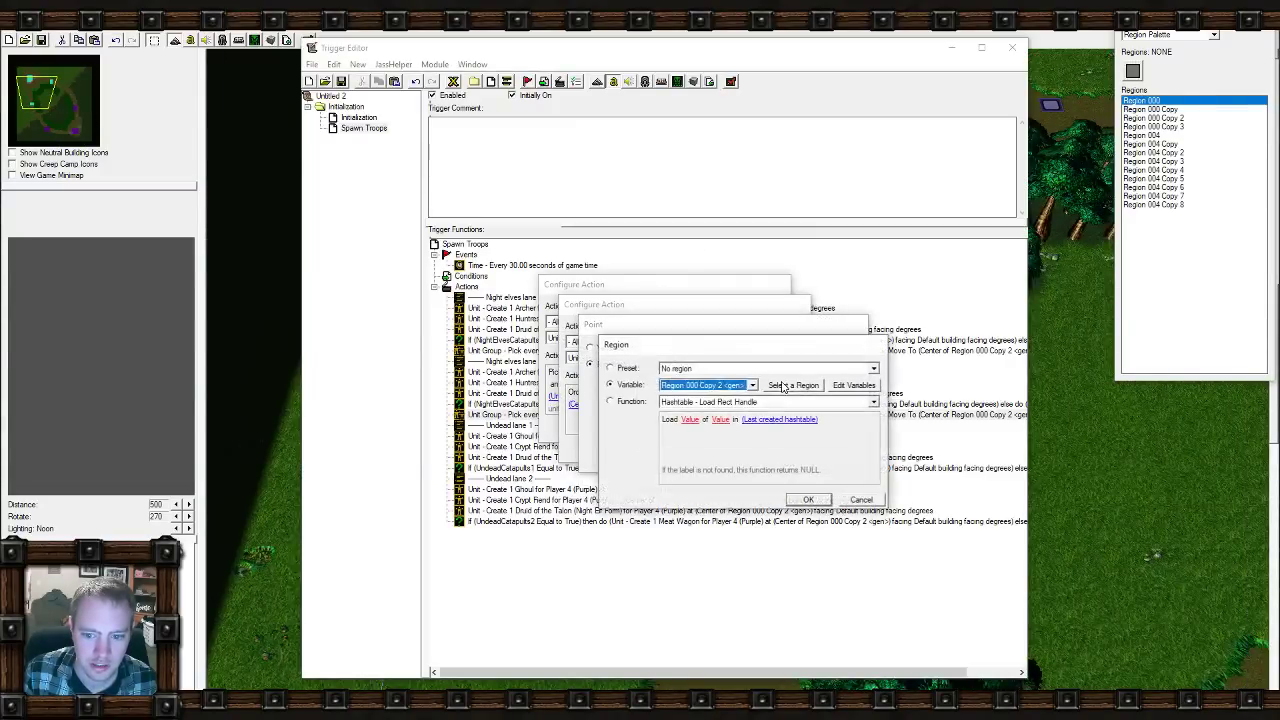
pyautogui.click(768, 305)
pyautogui.click(71, 132)
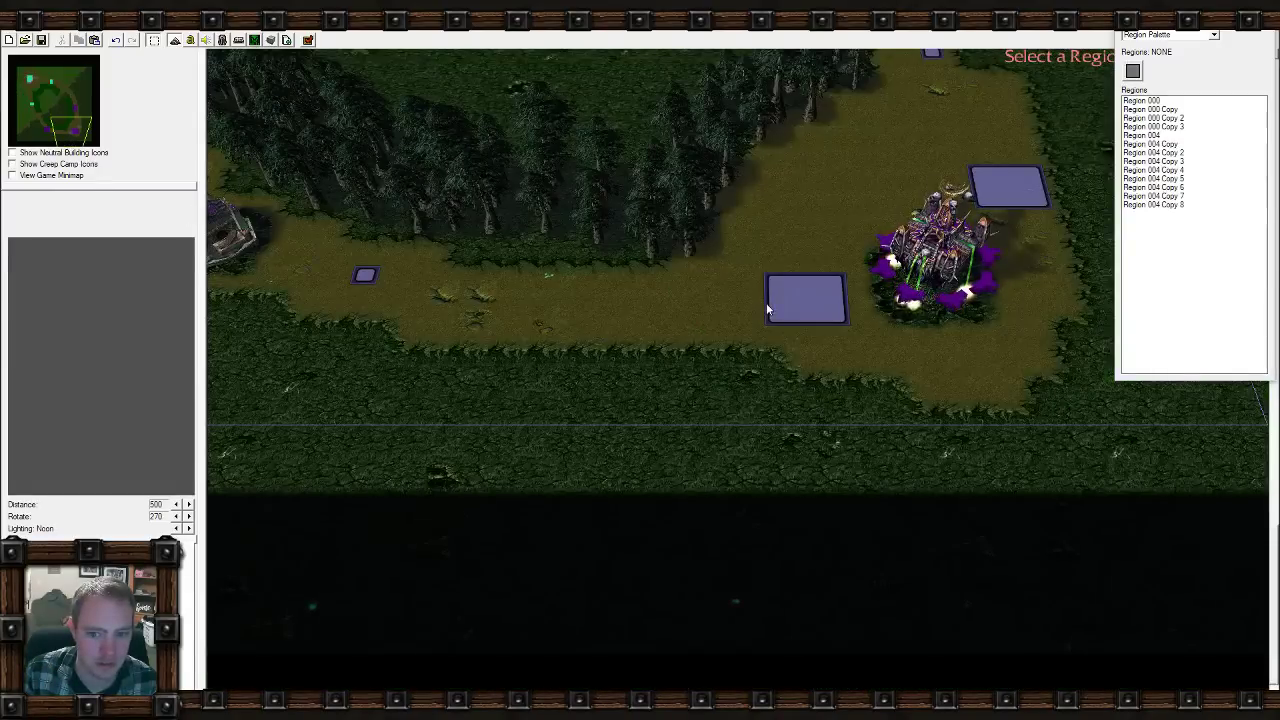
pyautogui.click(797, 303)
pyautogui.click(812, 498)
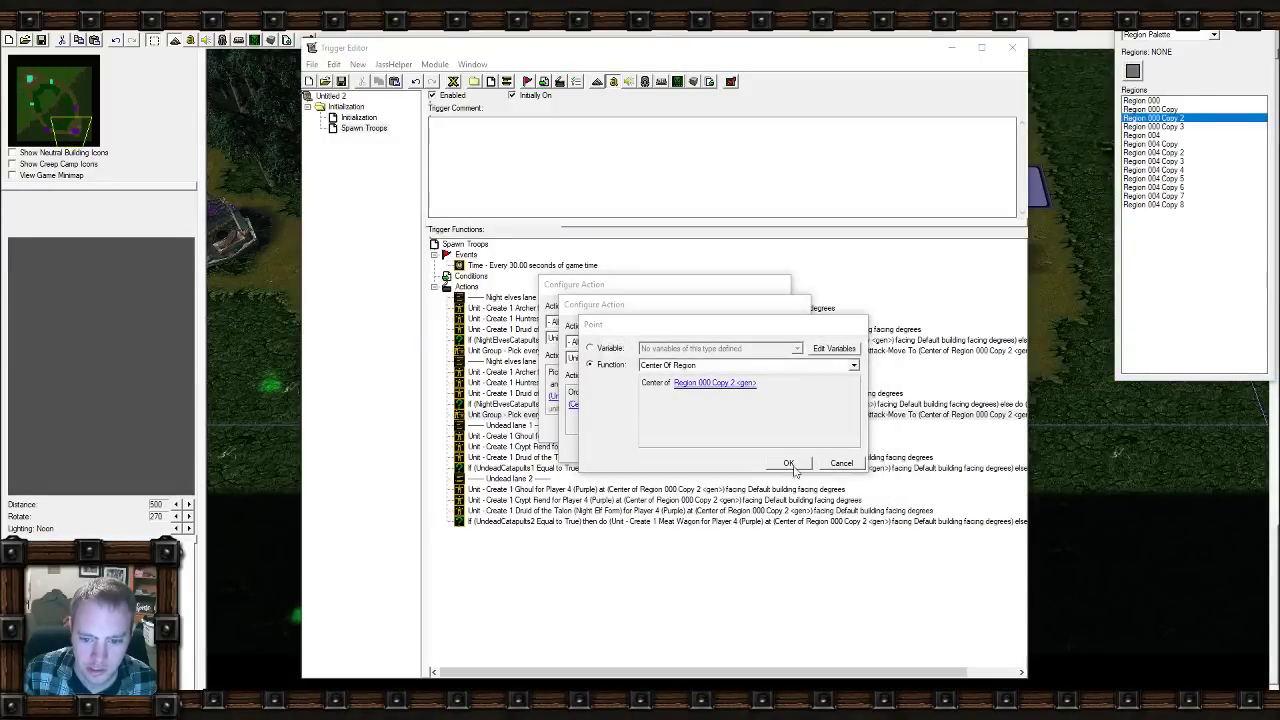
pyautogui.click(788, 462)
pyautogui.click(745, 456)
pyautogui.click(720, 440)
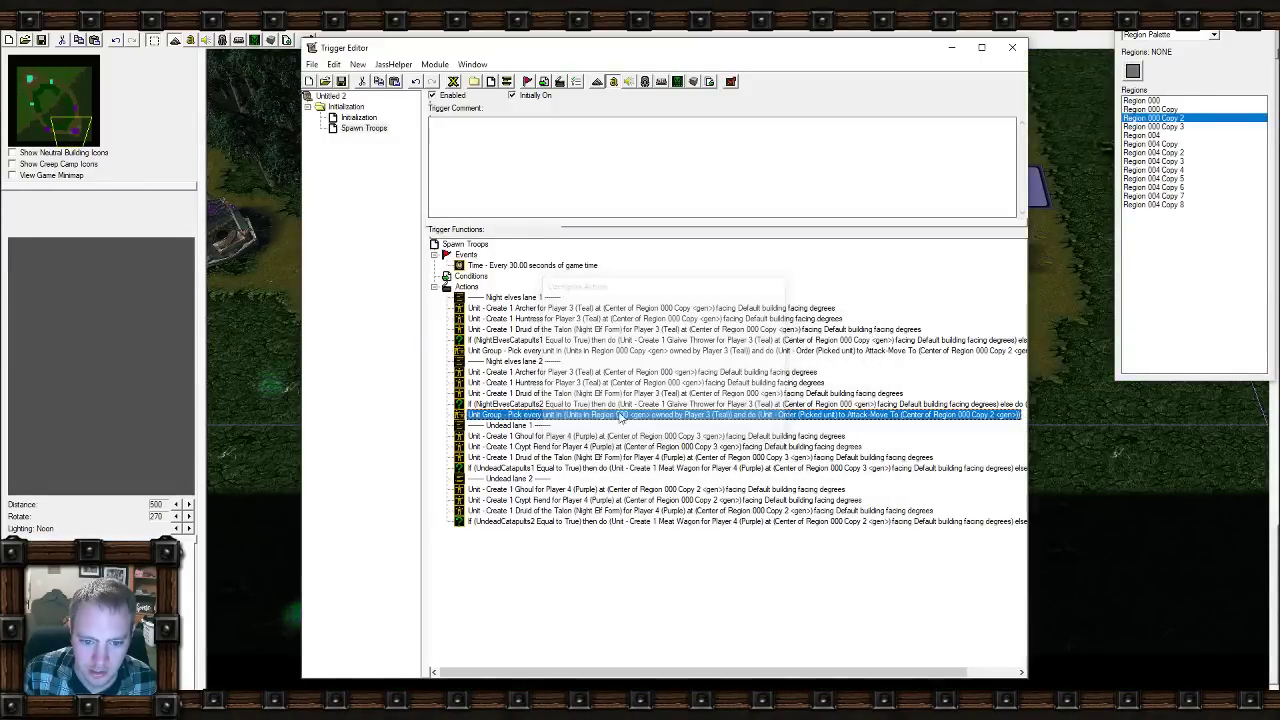
# Change the attack-move target of the Night elves lane 1 action to the center of Region 000 Copy 3.
pyautogui.doubleClick(549, 352)
pyautogui.click(640, 396)
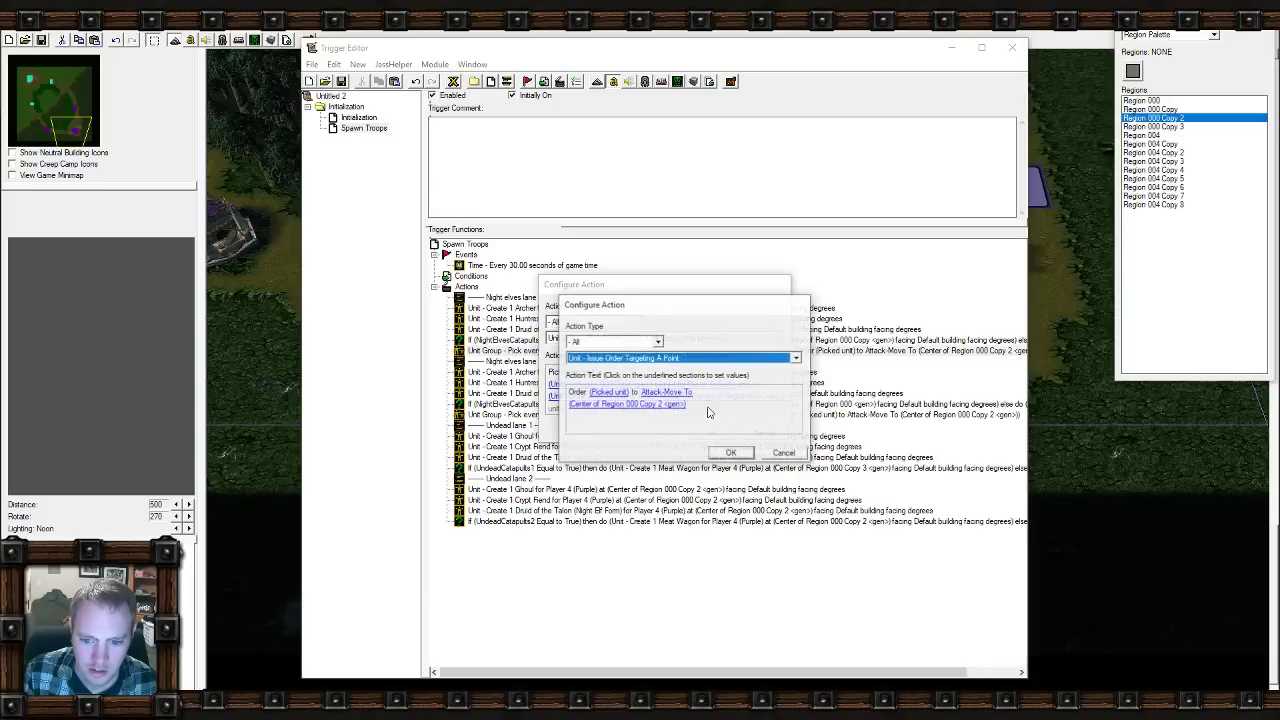
pyautogui.click(667, 405)
pyautogui.click(750, 383)
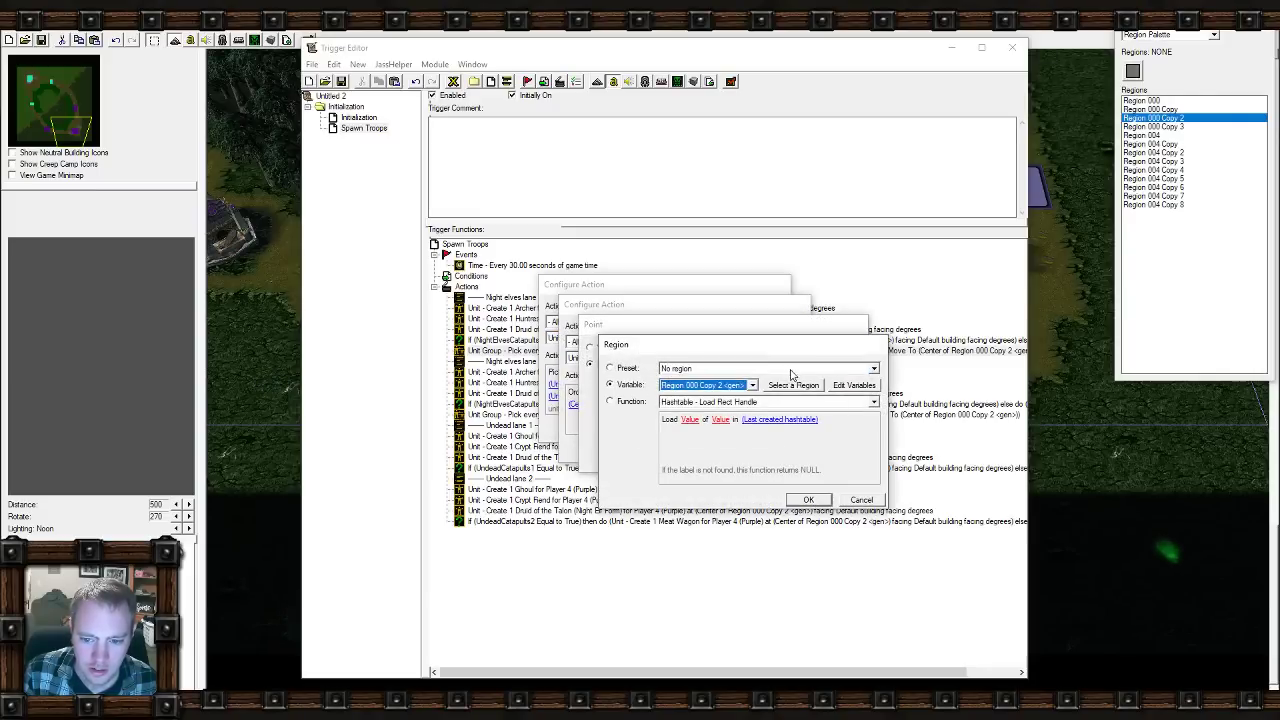
pyautogui.click(795, 368)
pyautogui.moveTo(801, 380); pyautogui.dragTo(482, 483, button='middle')
pyautogui.click(705, 388)
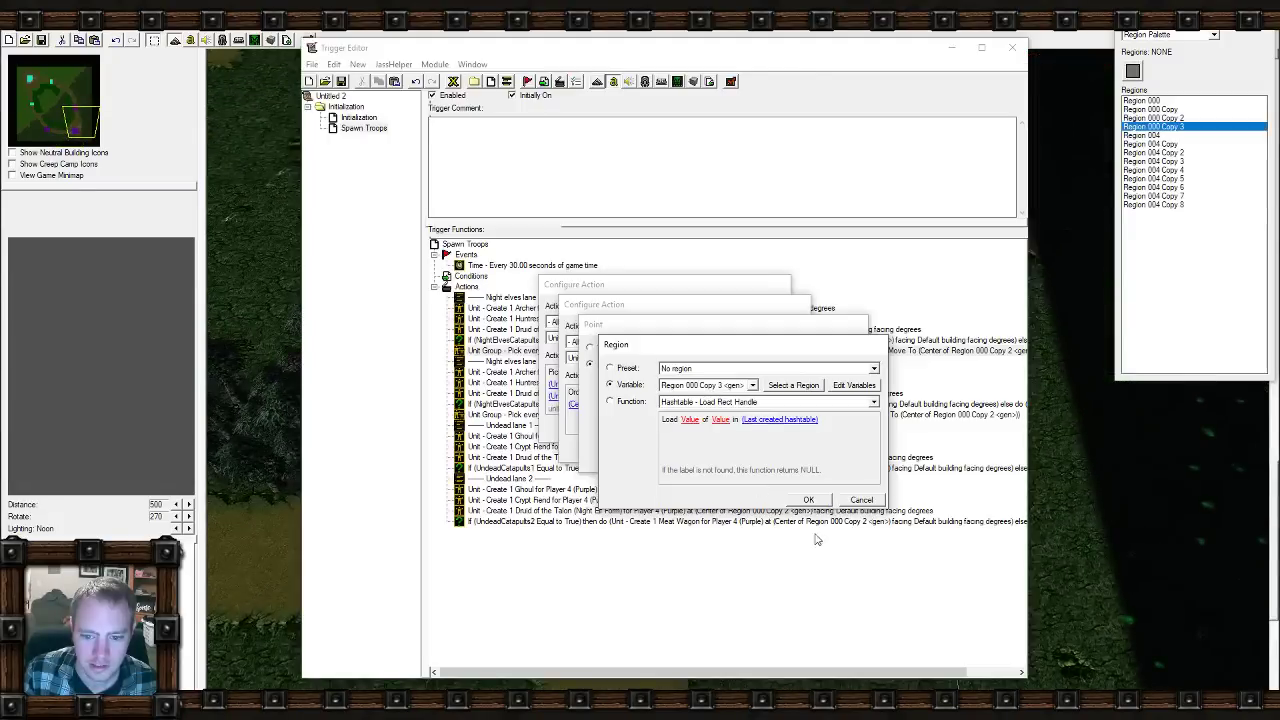
pyautogui.click(809, 500)
pyautogui.click(790, 465)
pyautogui.click(737, 454)
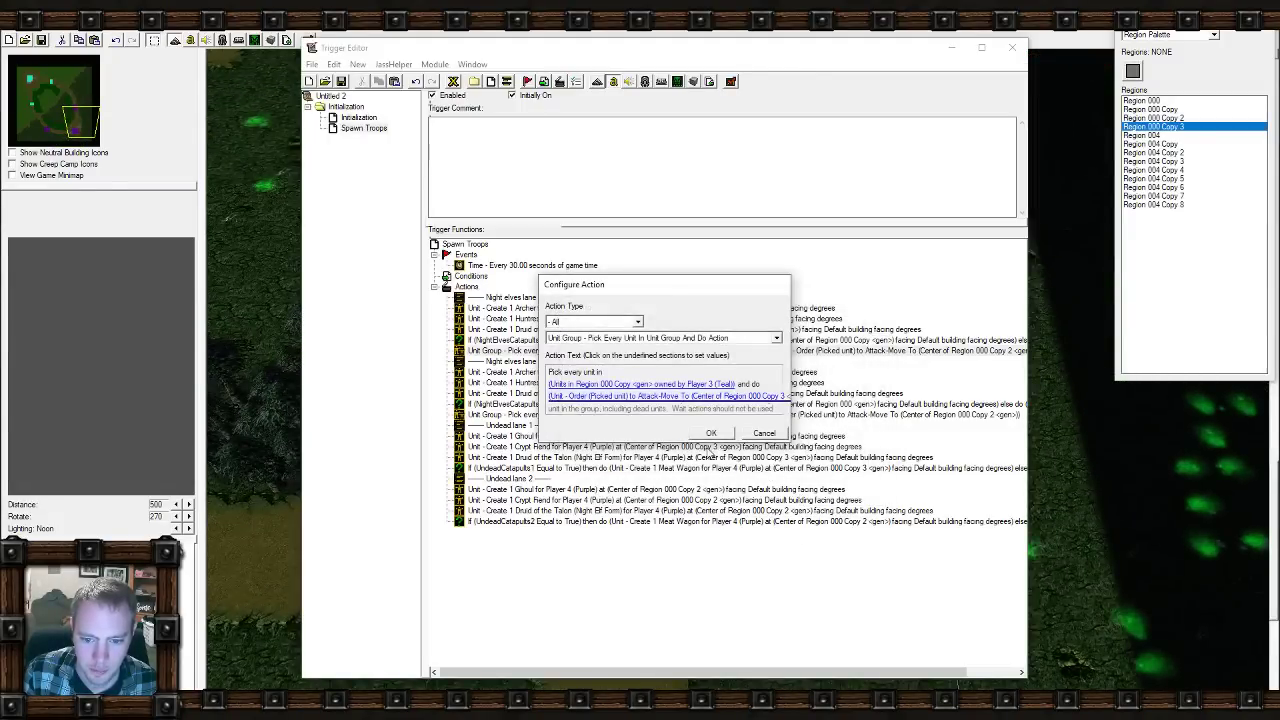
pyautogui.click(724, 467)
pyautogui.moveTo(29, 104)
pyautogui.mouseDown()
pyautogui.moveTo(50, 90)
pyautogui.moveTo(70, 104)
pyautogui.moveTo(41, 95)
pyautogui.moveTo(44, 116)
pyautogui.moveTo(47, 97)
pyautogui.mouseUp()
pyautogui.press('d')
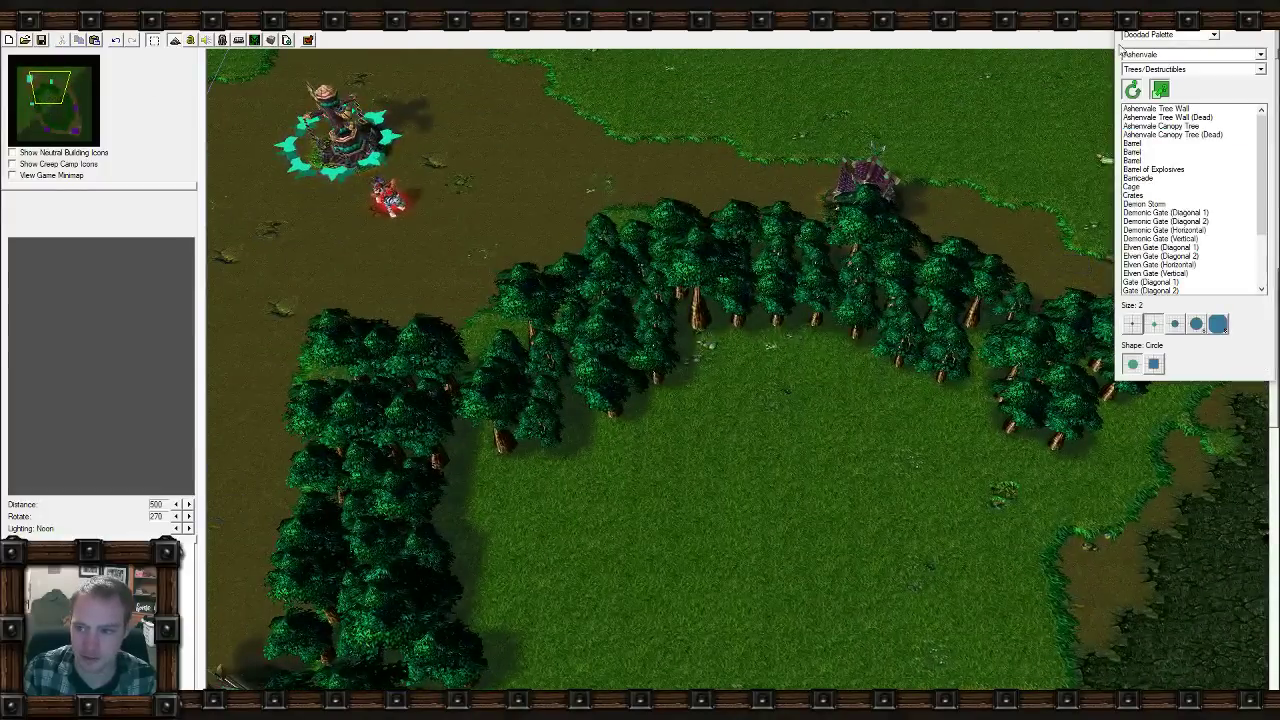
pyautogui.click(1155, 108)
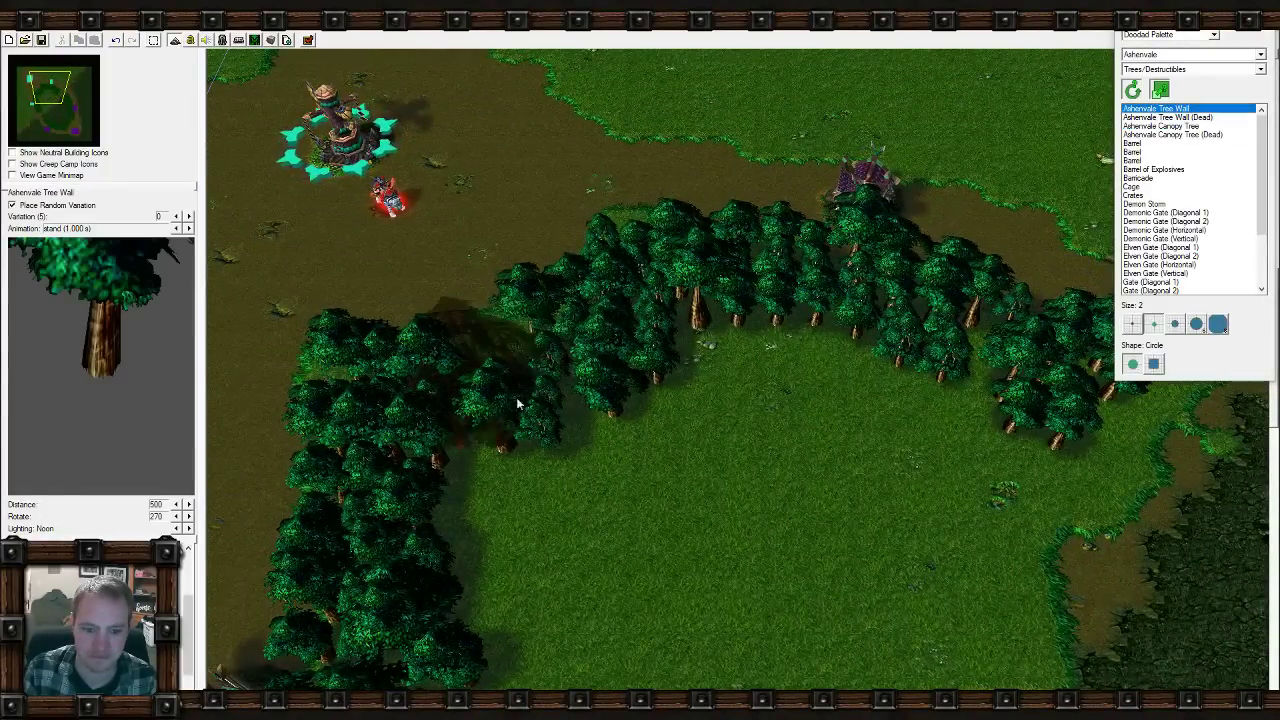
pyautogui.click(190, 41)
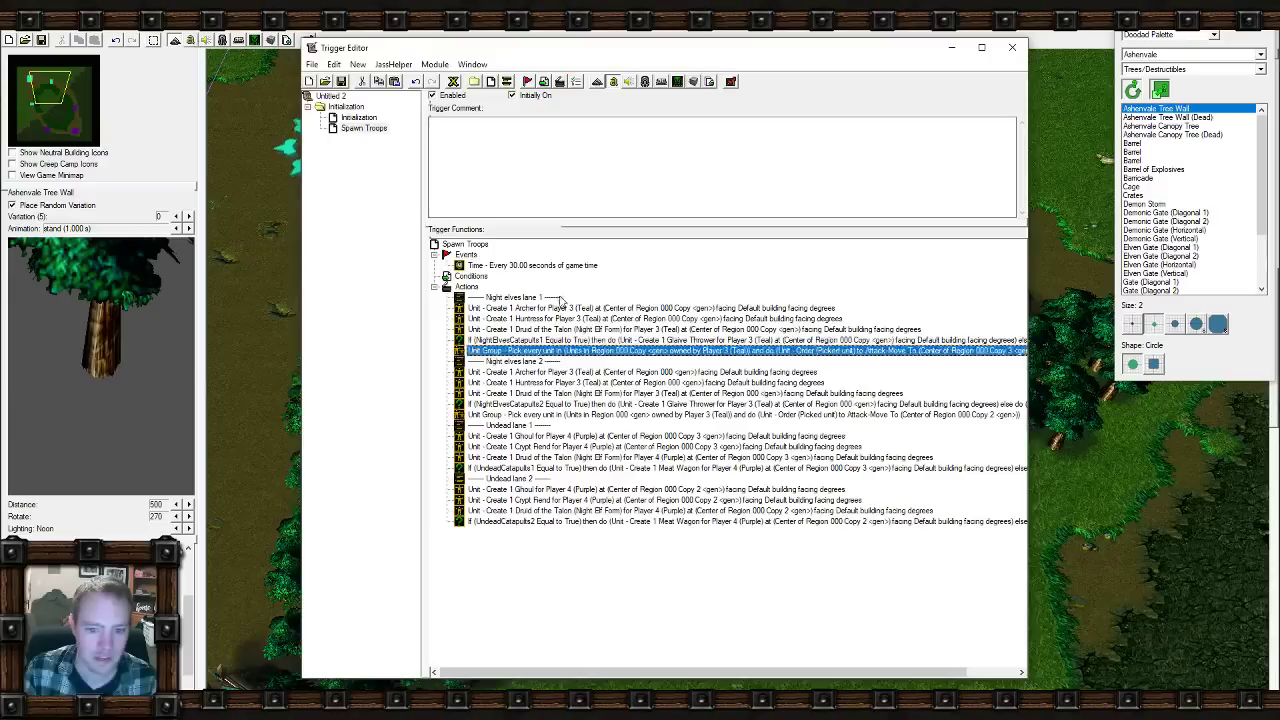
# Copy the Night elves lane 2 Pick Every Unit action to the end of Undead lane 1 and open the copy for editing.
pyautogui.click(545, 415)
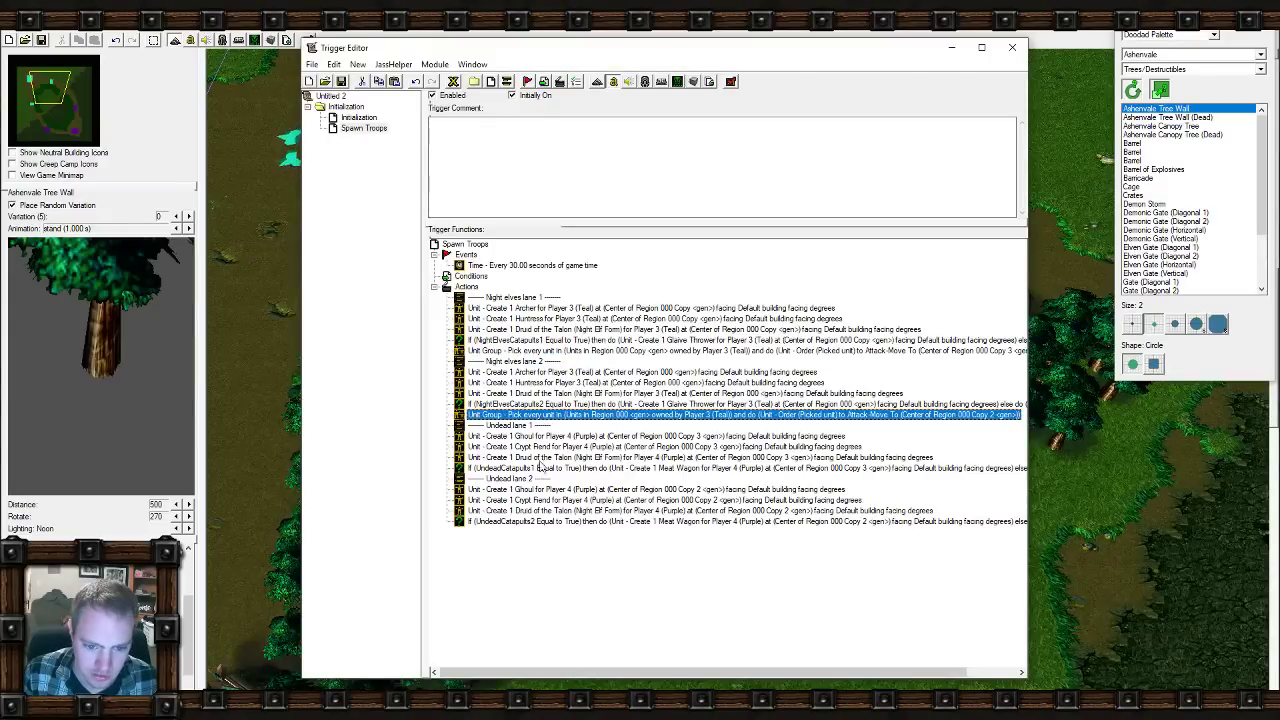
pyautogui.click(526, 469)
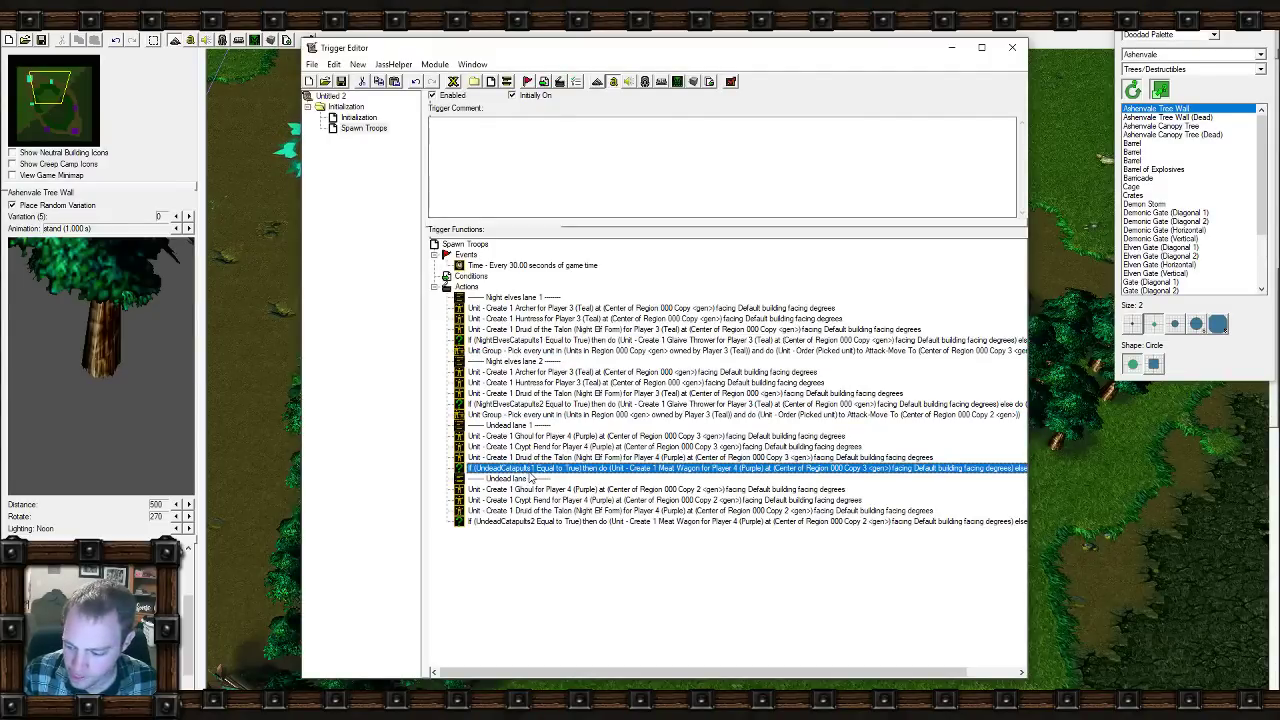
pyautogui.hotkey('ctrl', 'v')
pyautogui.doubleClick(510, 479)
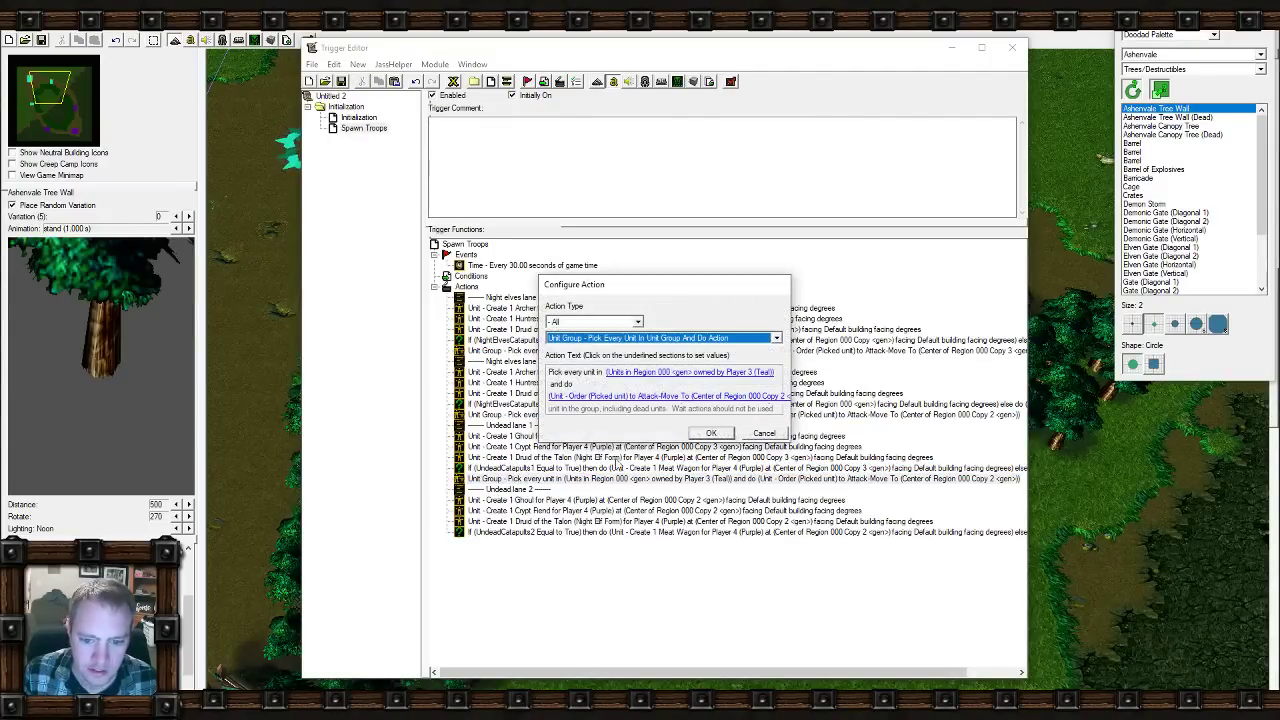
pyautogui.click(641, 397)
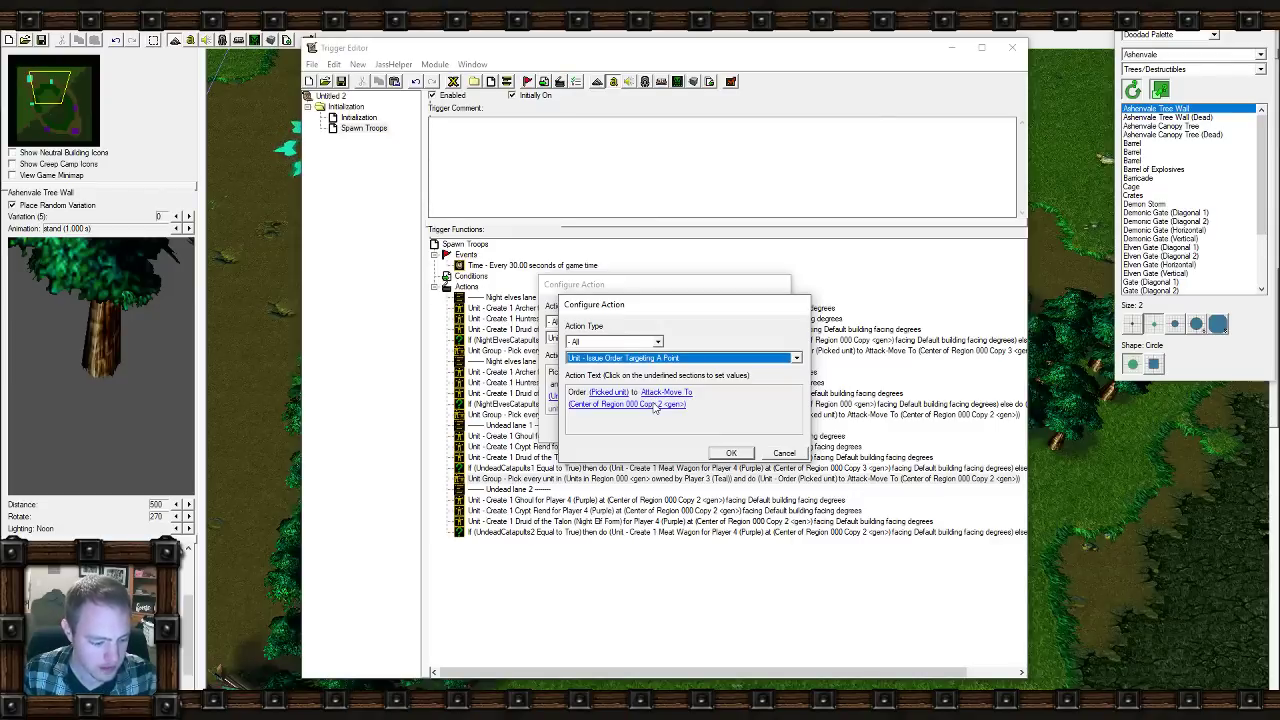
pyautogui.click(655, 405)
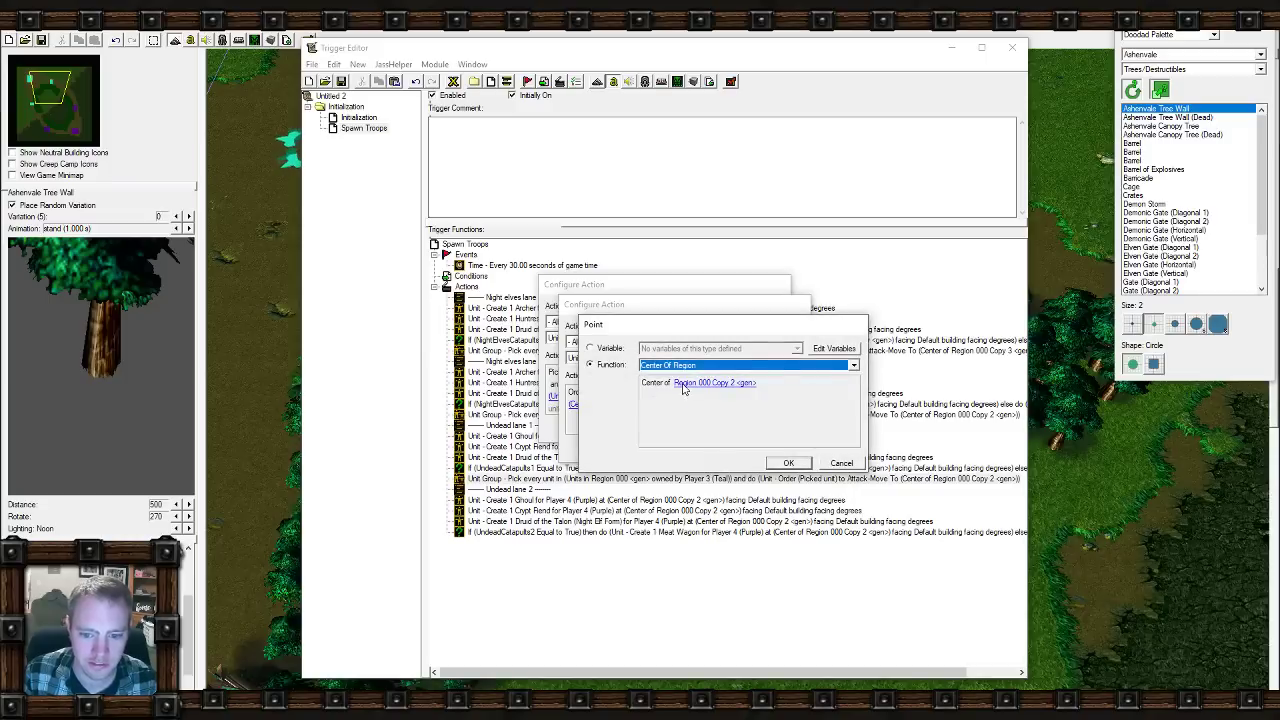
pyautogui.click(788, 463)
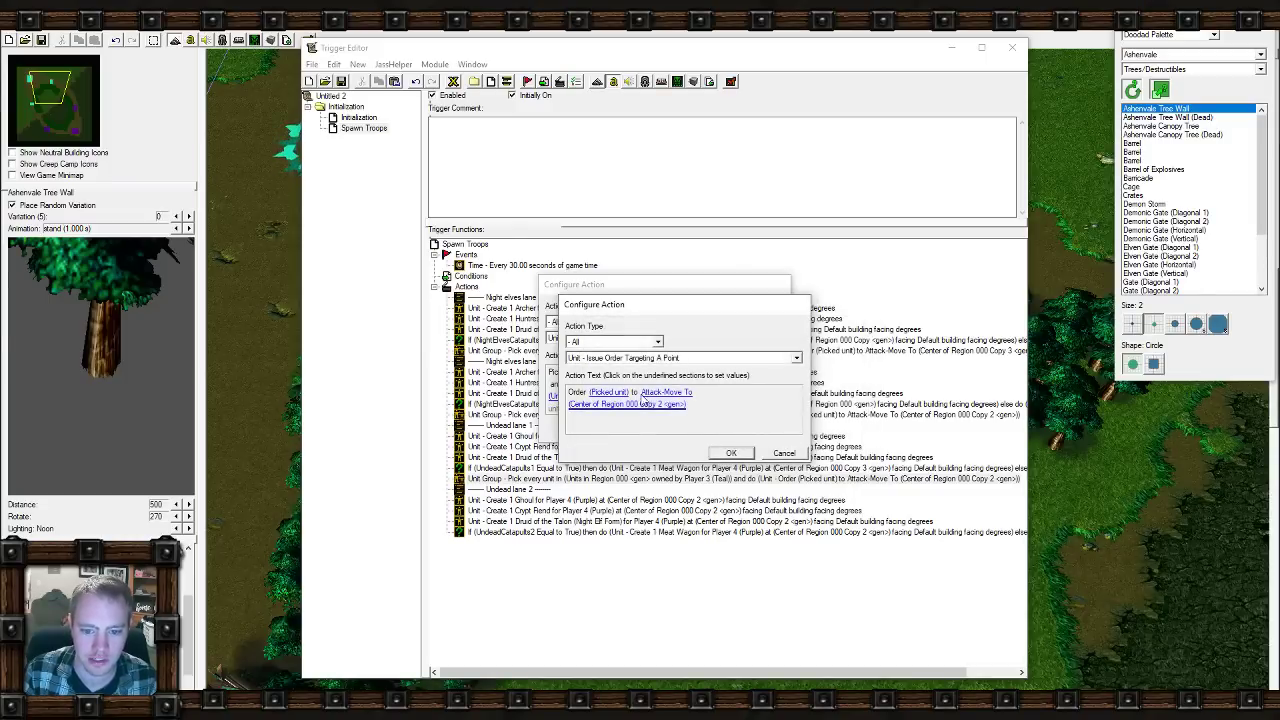
pyautogui.click(782, 455)
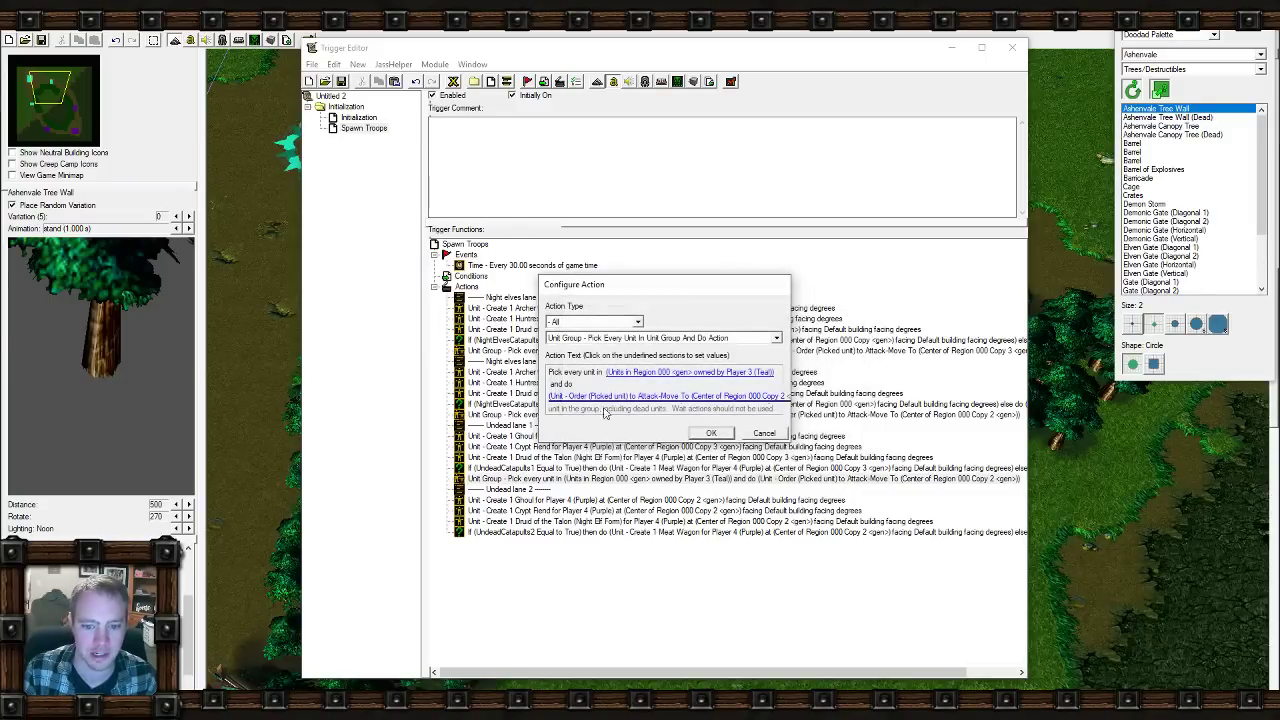
# Set the owner of the picked units in the Undead lane 1 action to Player 4 (Purple).
pyautogui.click(690, 372)
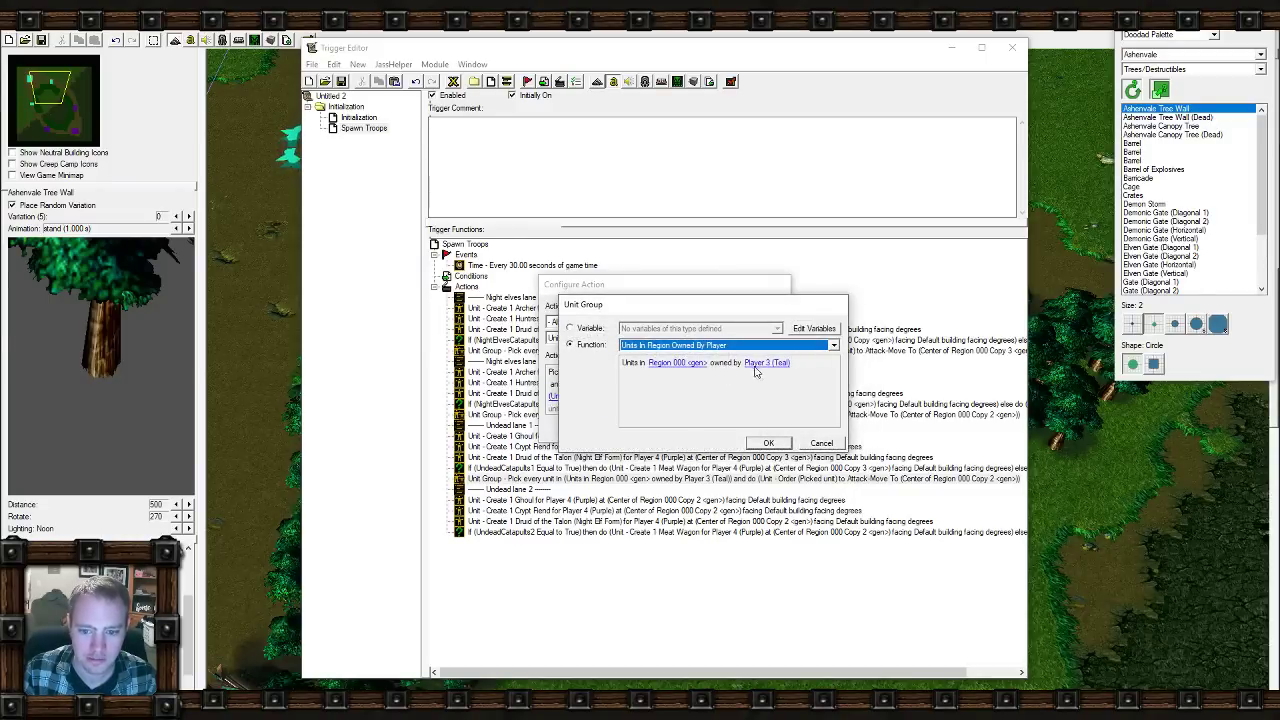
pyautogui.click(765, 363)
pyautogui.click(703, 349)
pyautogui.scroll(3, 703, 358)
pyautogui.click(680, 386)
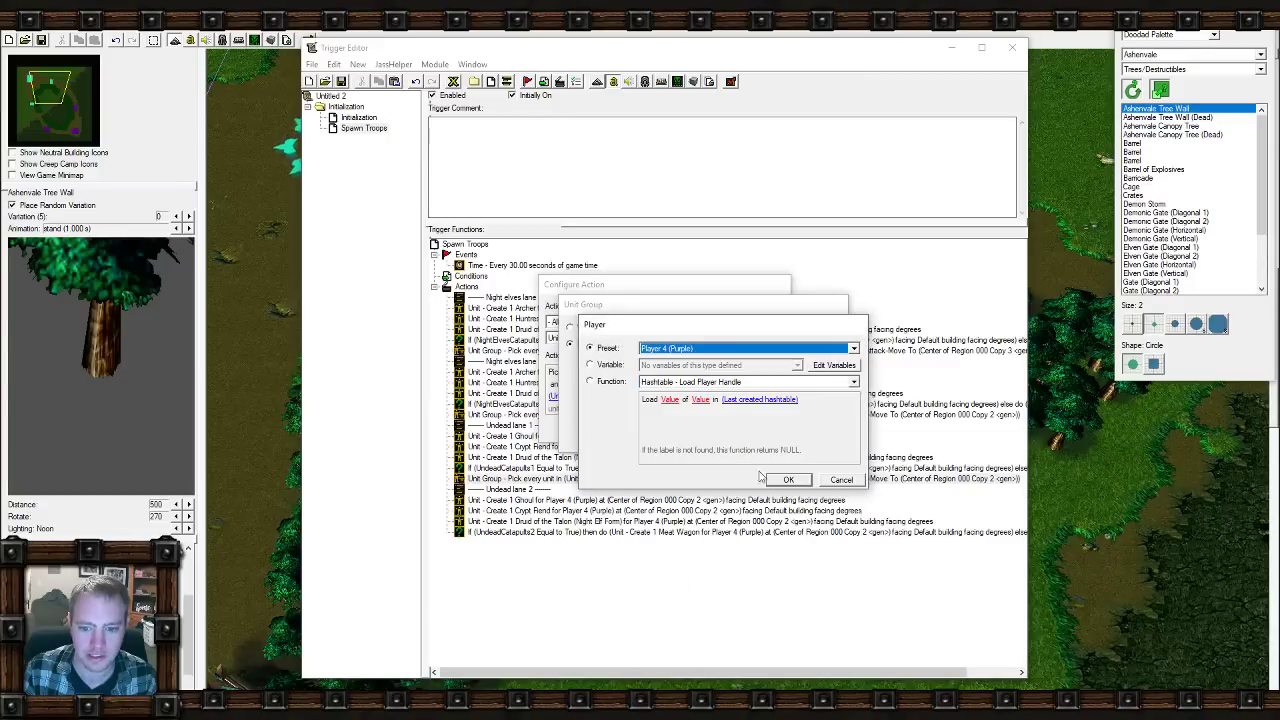
pyautogui.click(780, 477)
pyautogui.click(768, 443)
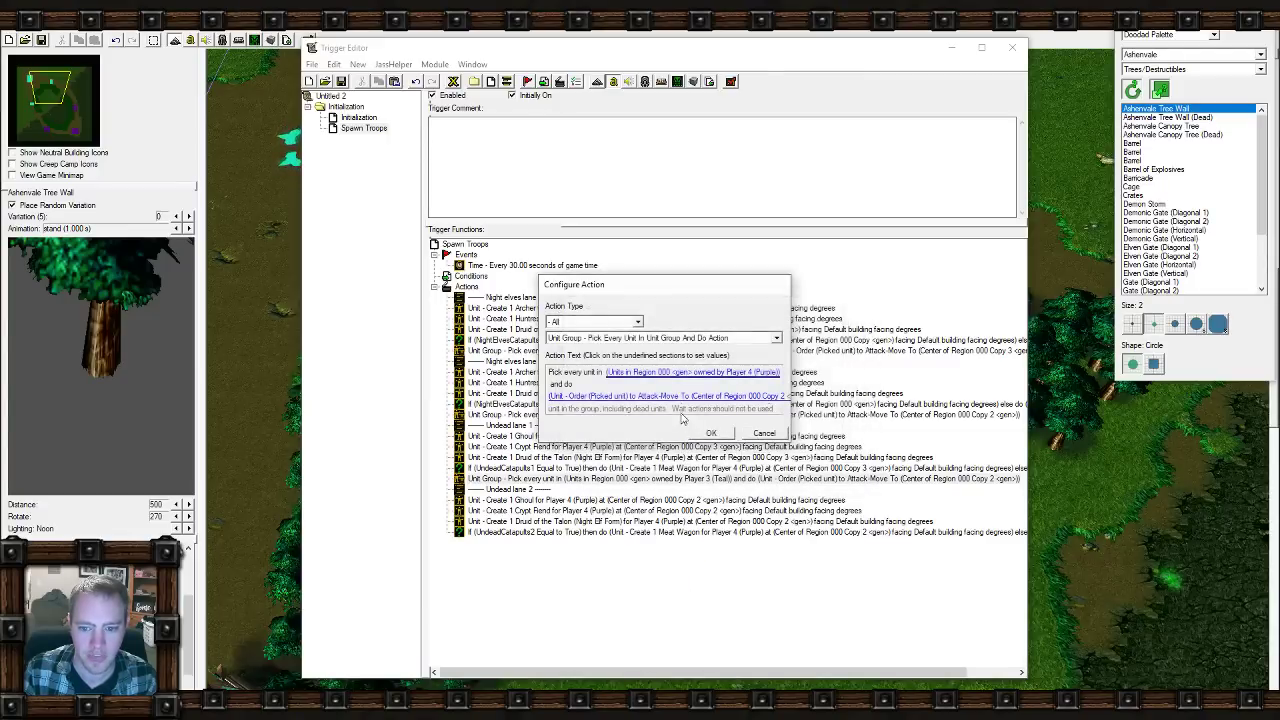
# Set the attack-move target of the Undead lane 1 Pick Every Unit action to the center of Region 000 Copy 3.
pyautogui.click(657, 400)
pyautogui.click(668, 418)
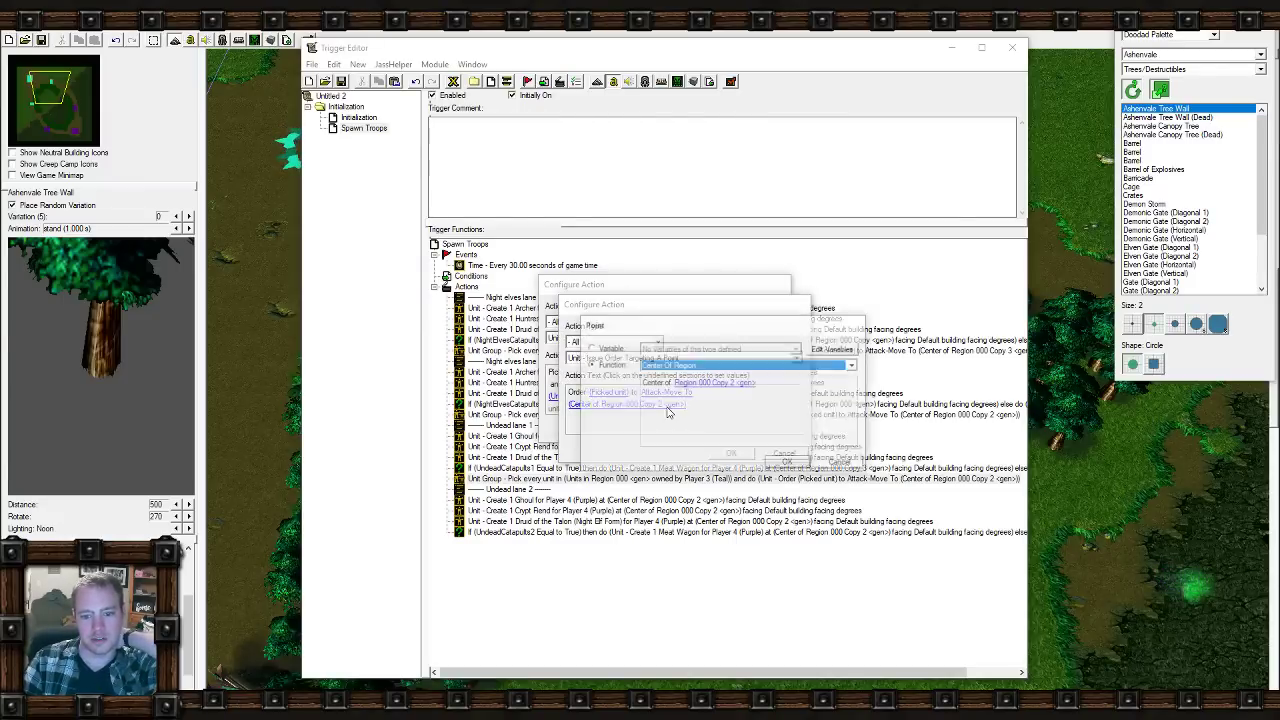
pyautogui.click(725, 384)
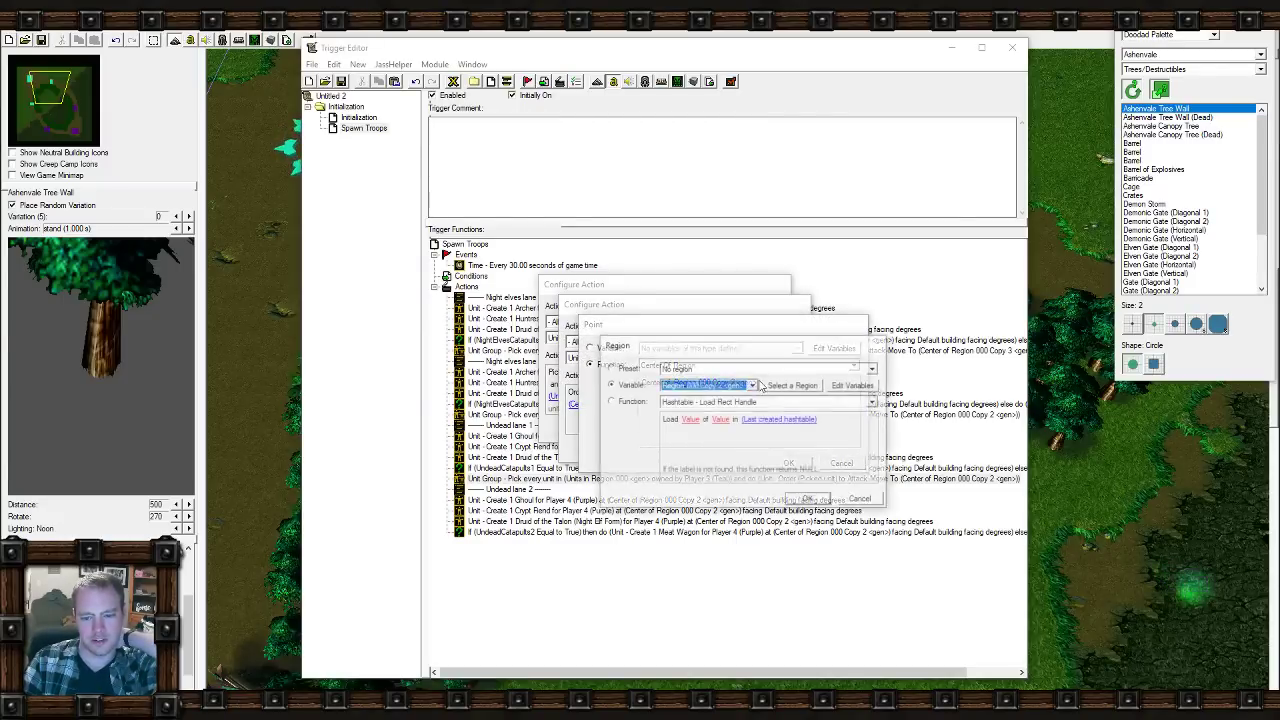
pyautogui.click(792, 385)
pyautogui.click(78, 117)
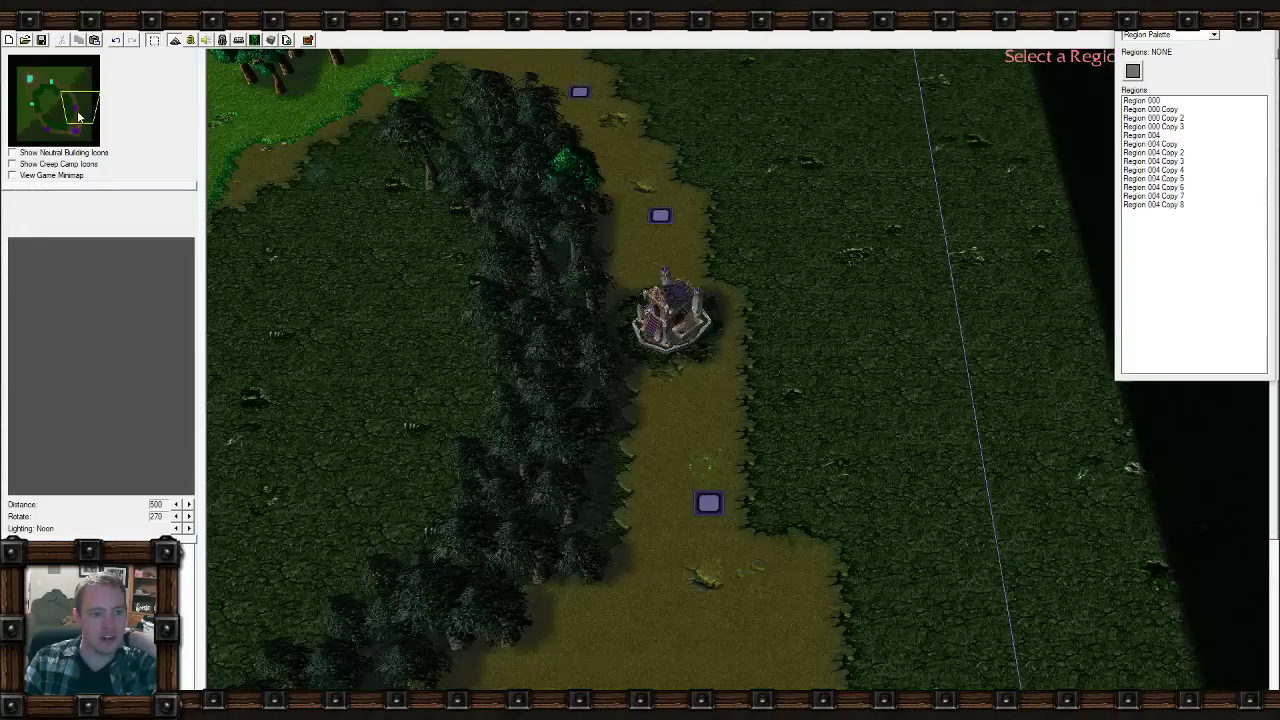
pyautogui.click(745, 450)
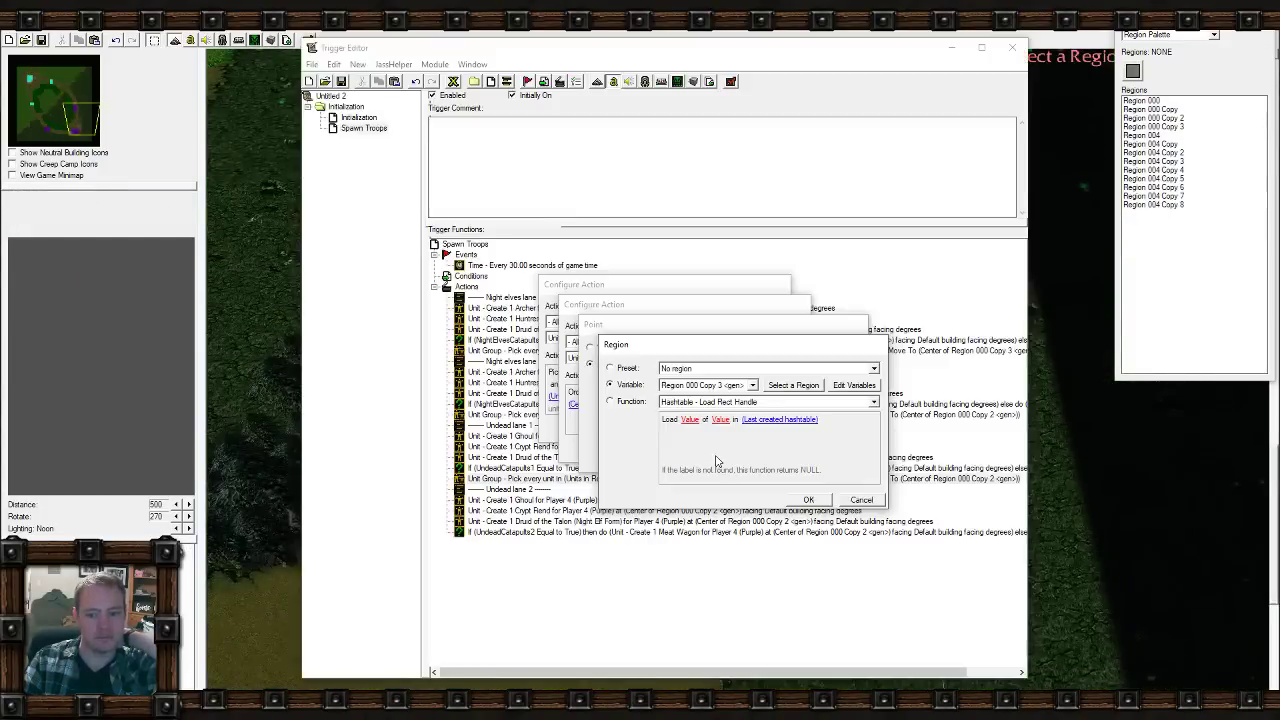
pyautogui.click(809, 500)
pyautogui.click(790, 461)
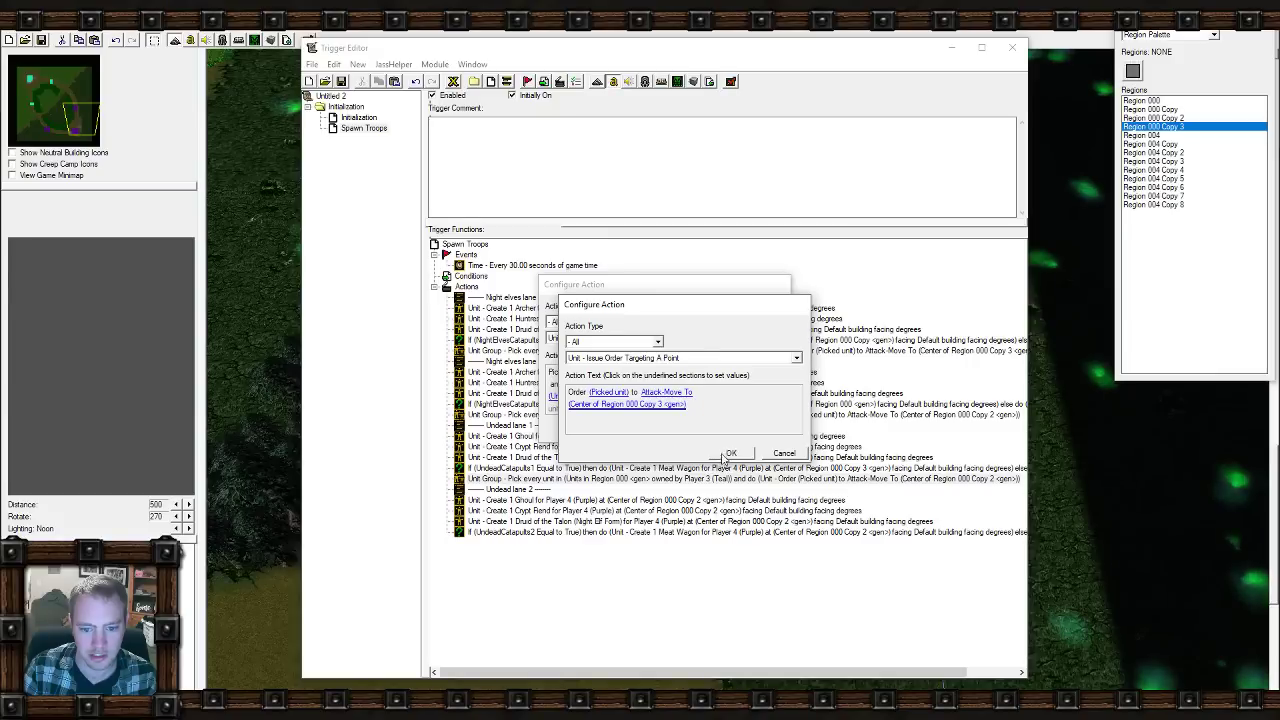
pyautogui.click(726, 455)
# Change the region of the picked units in the Undead lane 1 action to Region 000 Copy 3.
pyautogui.click(704, 374)
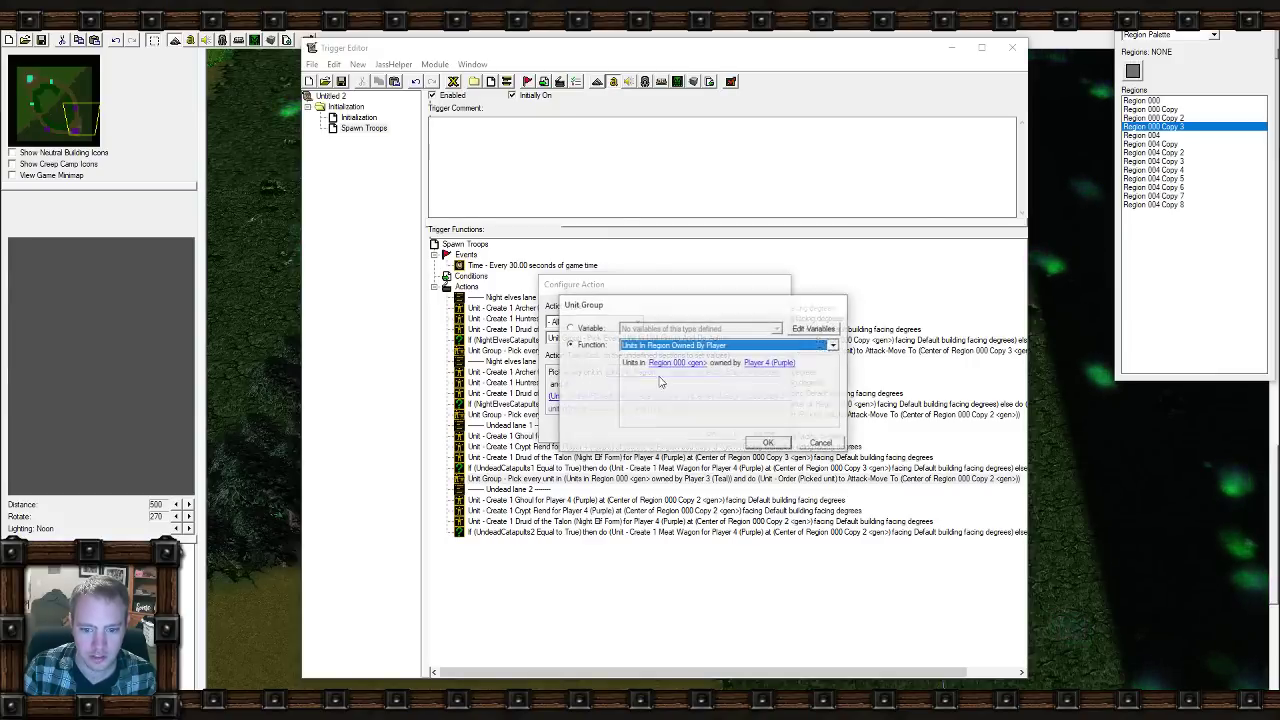
pyautogui.click(677, 363)
pyautogui.click(780, 366)
pyautogui.click(733, 430)
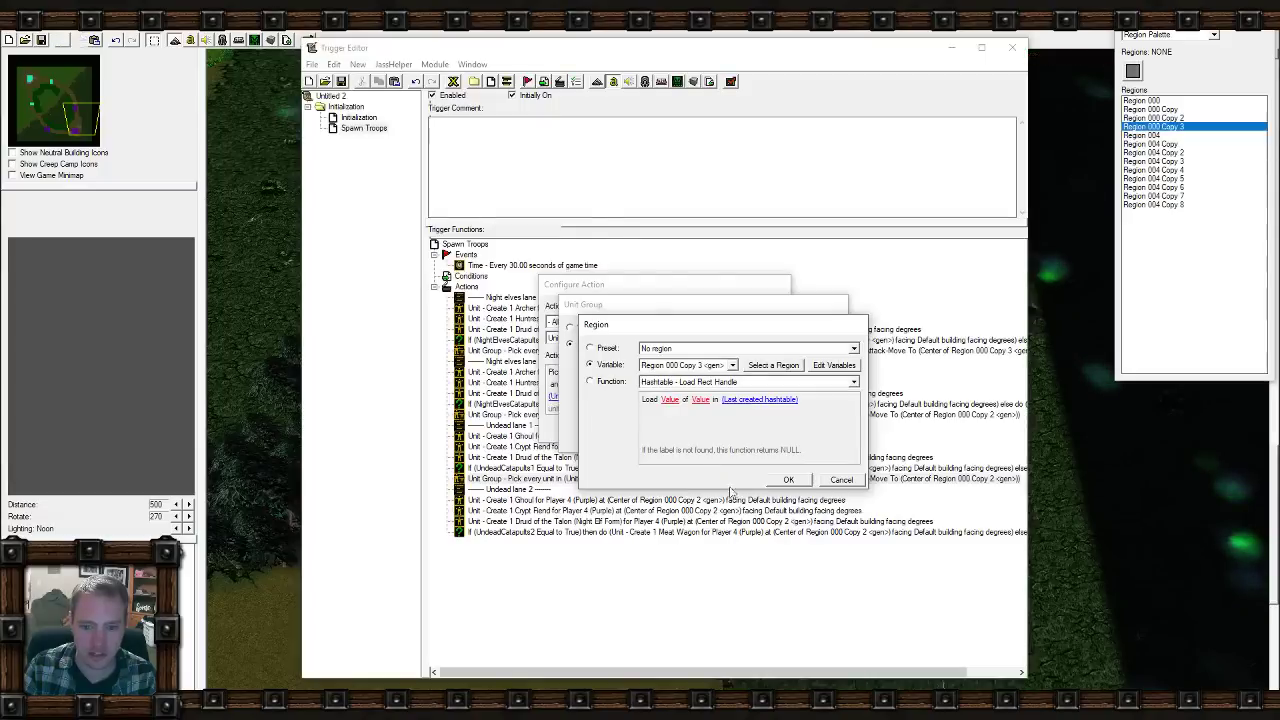
pyautogui.click(788, 481)
pyautogui.click(757, 444)
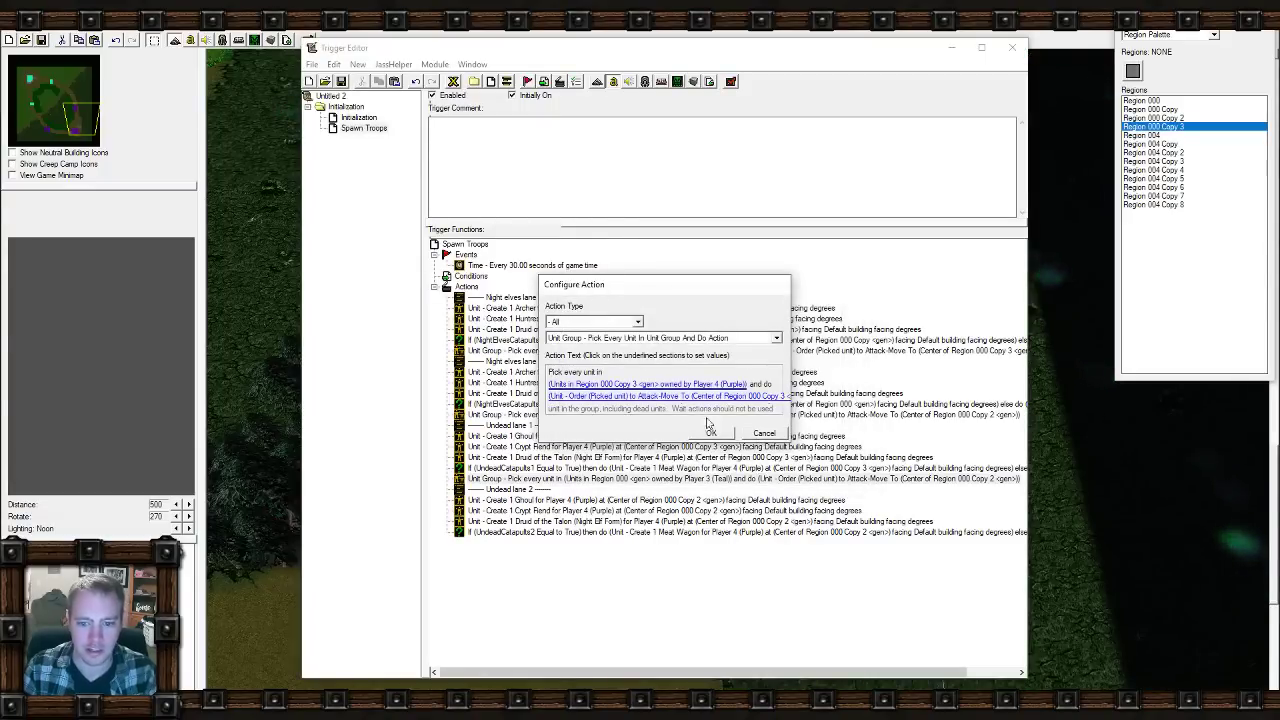
# Pick Region 000 Copy on the map as the Undead lane 1 attack-move target and accept the action.
pyautogui.click(700, 400)
pyautogui.click(678, 407)
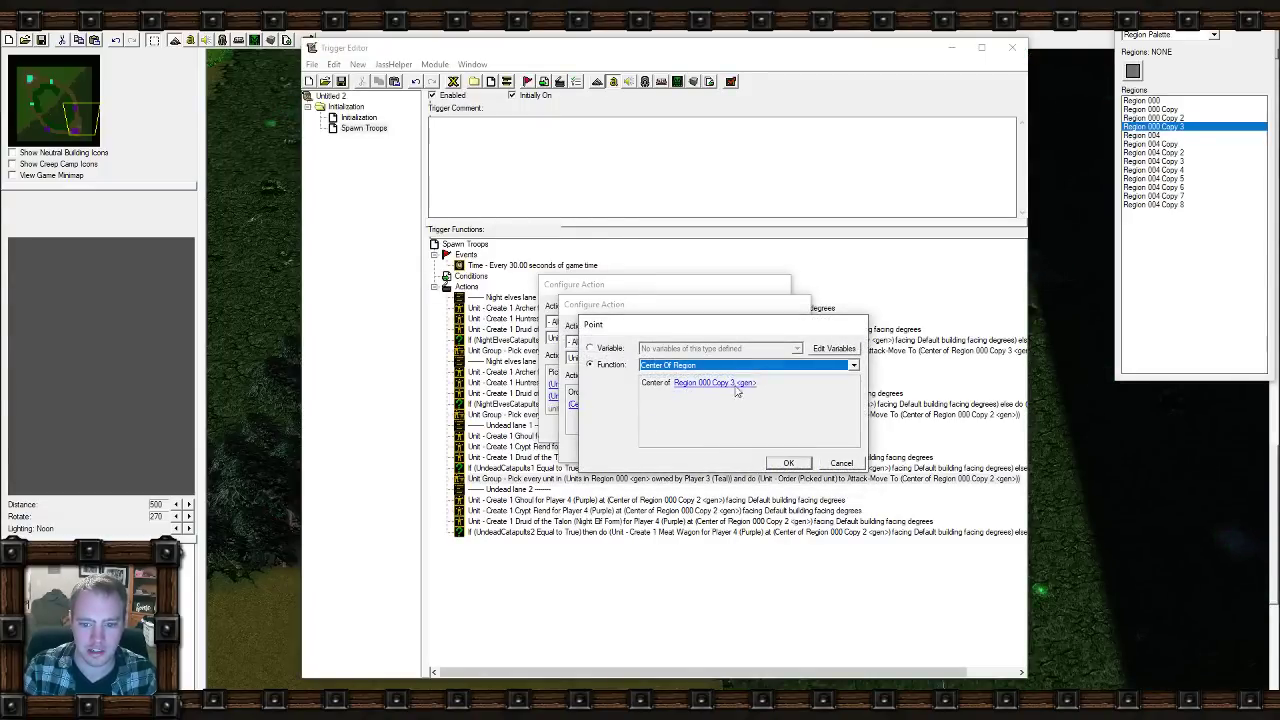
pyautogui.click(736, 387)
pyautogui.click(808, 386)
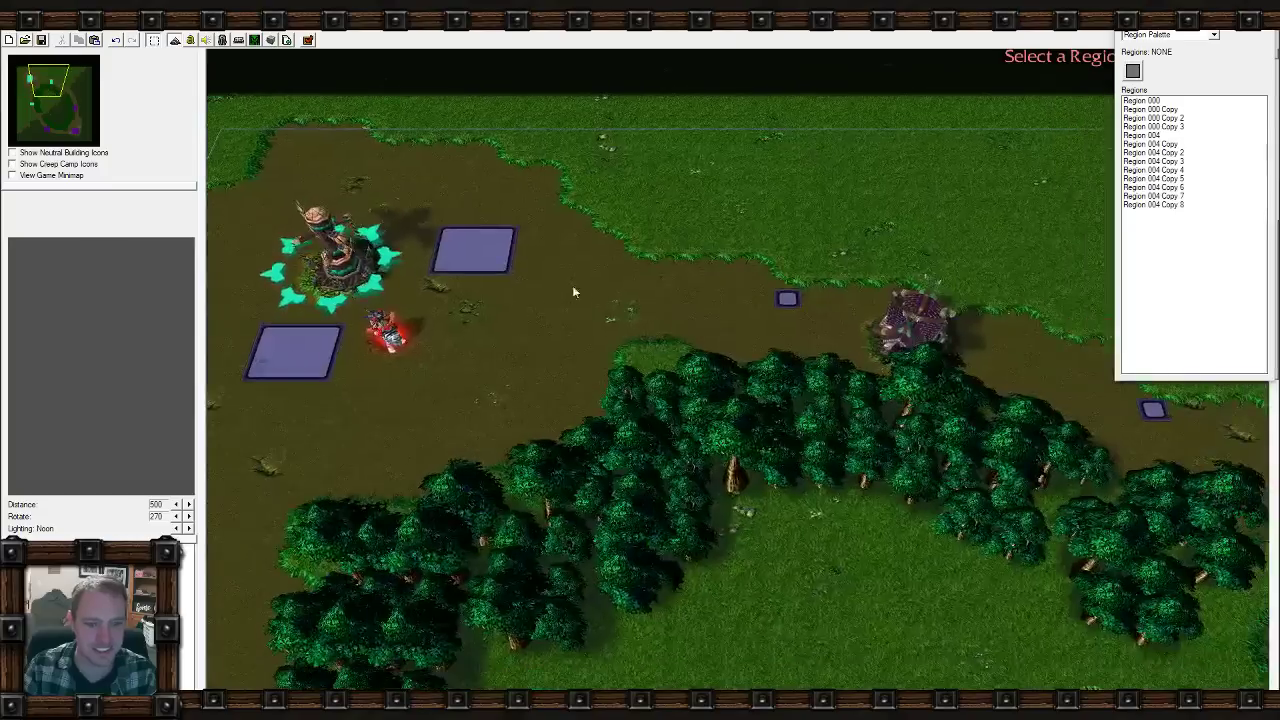
pyautogui.click(478, 249)
pyautogui.click(806, 503)
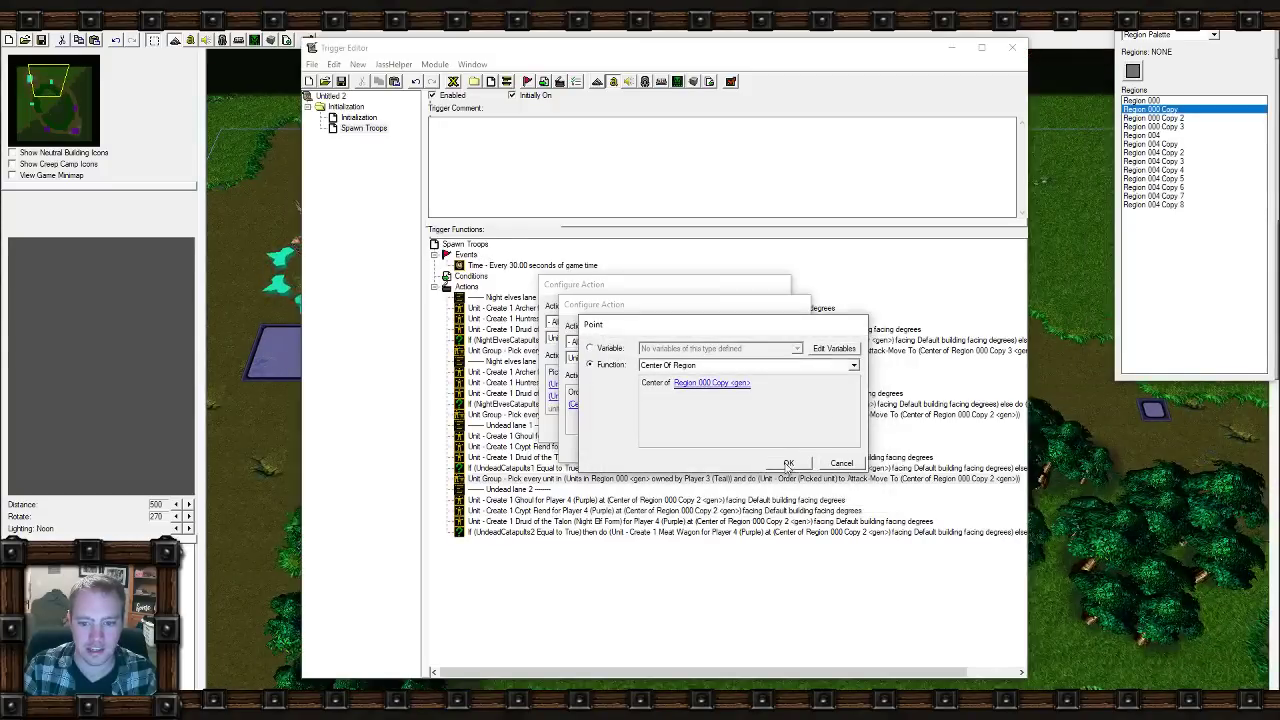
pyautogui.click(784, 462)
pyautogui.click(731, 453)
pyautogui.click(712, 445)
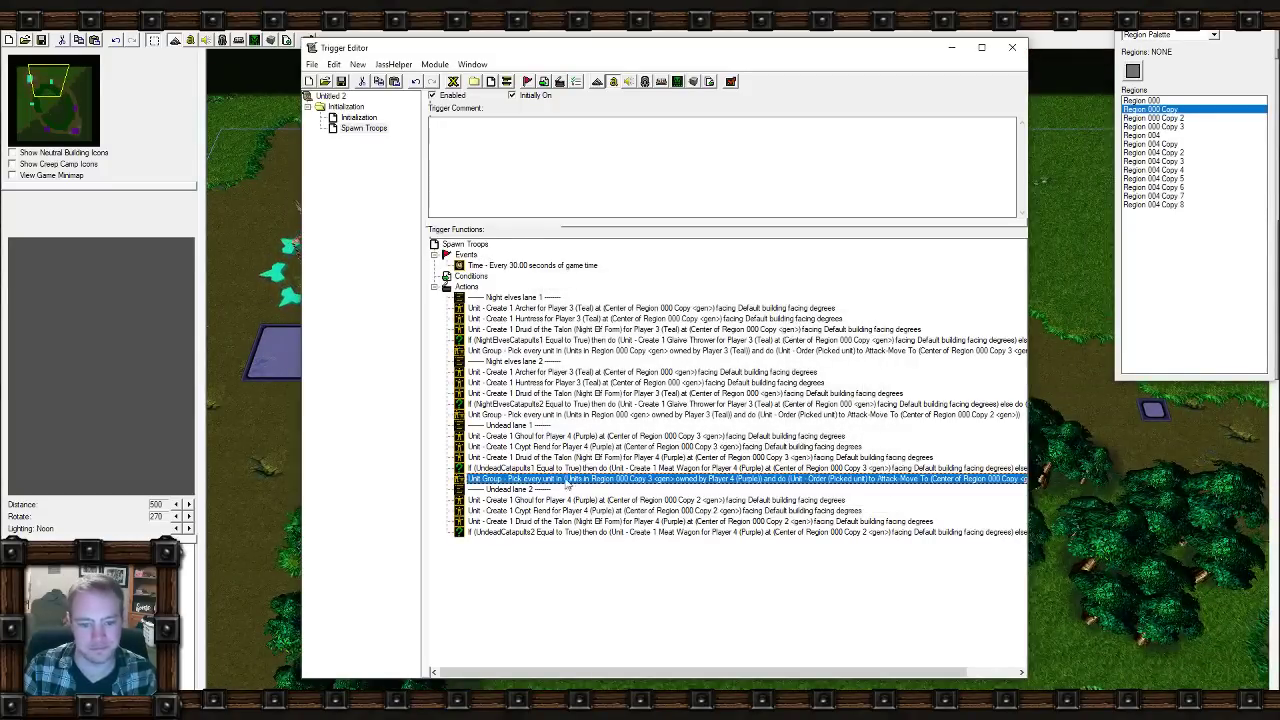
# Paste a copy of the Pick Every Unit action at the end of Undead lane 2 and open it for editing.
pyautogui.click(566, 533)
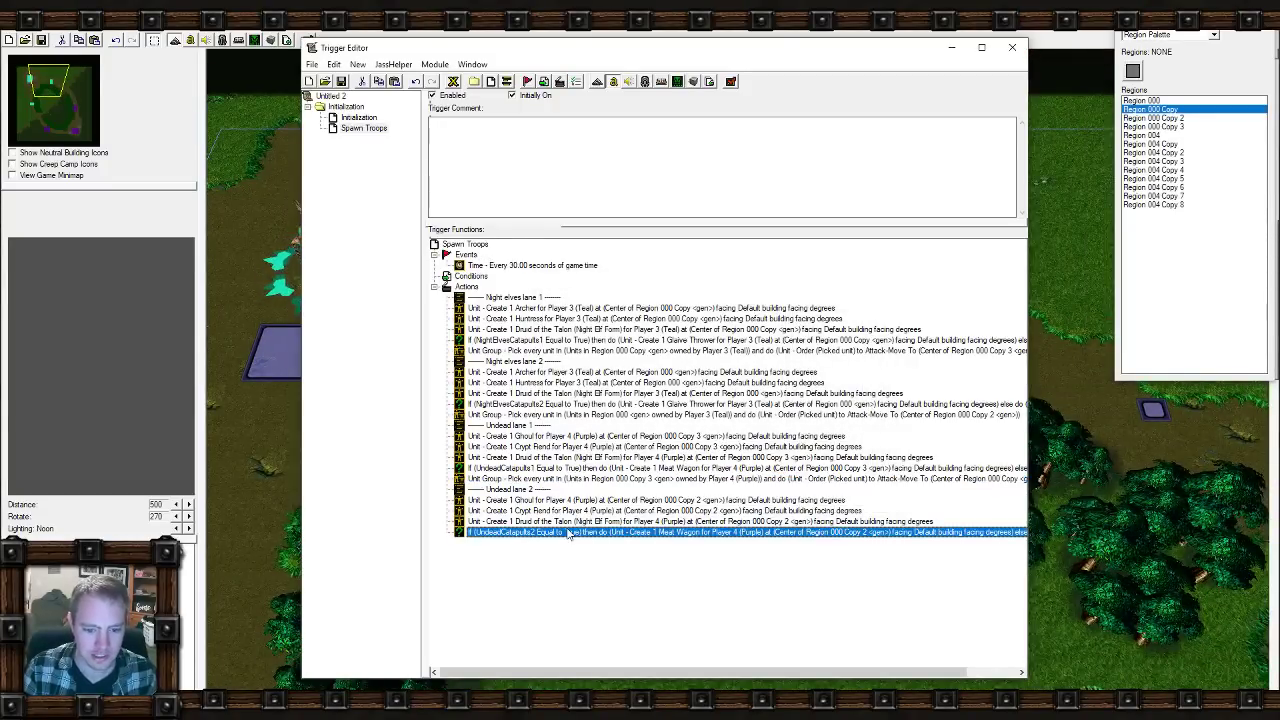
pyautogui.hotkey('ctrl', 'v')
pyautogui.doubleClick(550, 543)
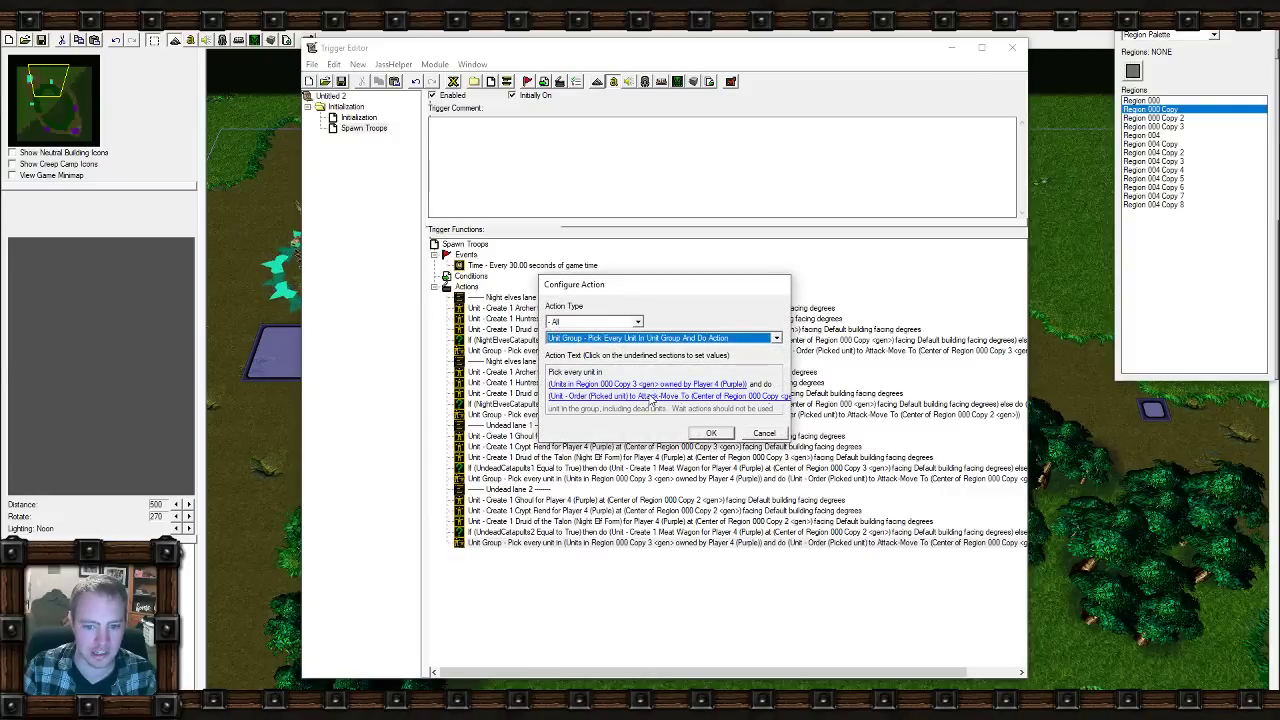
# Change the attack-move target of the Undead lane 2 action to the center of Region 000.
pyautogui.click(650, 396)
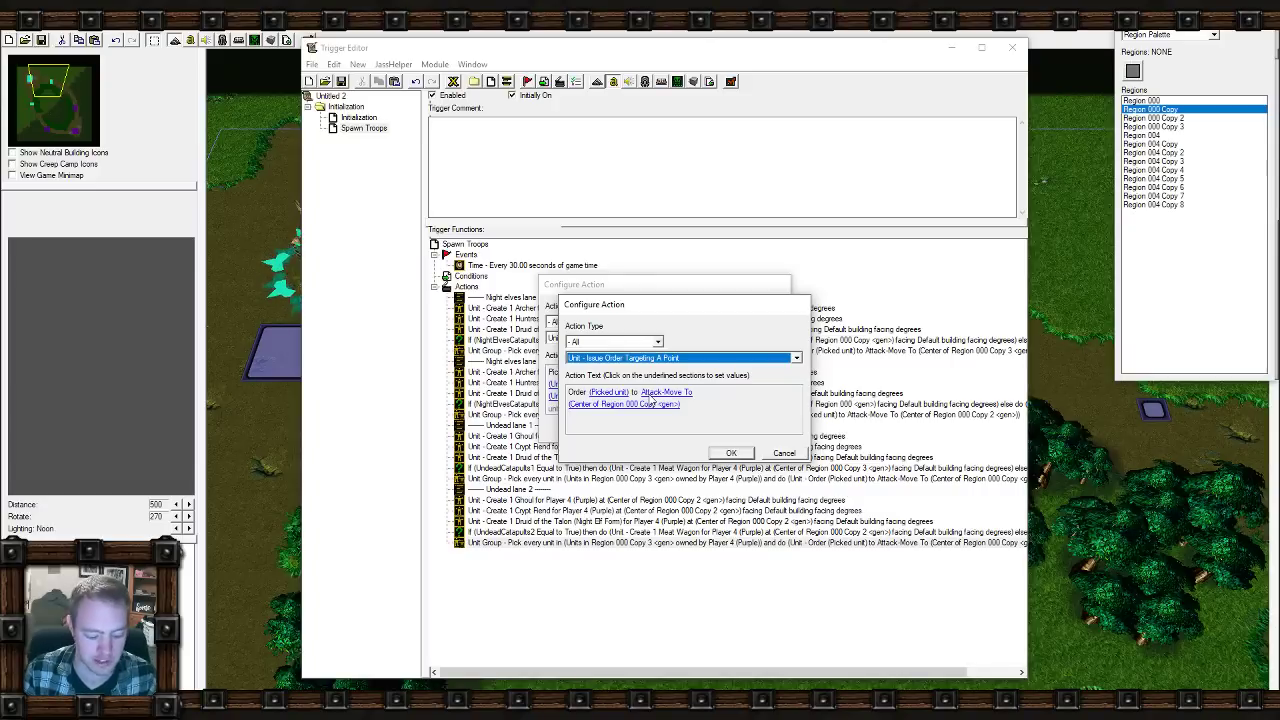
pyautogui.click(647, 406)
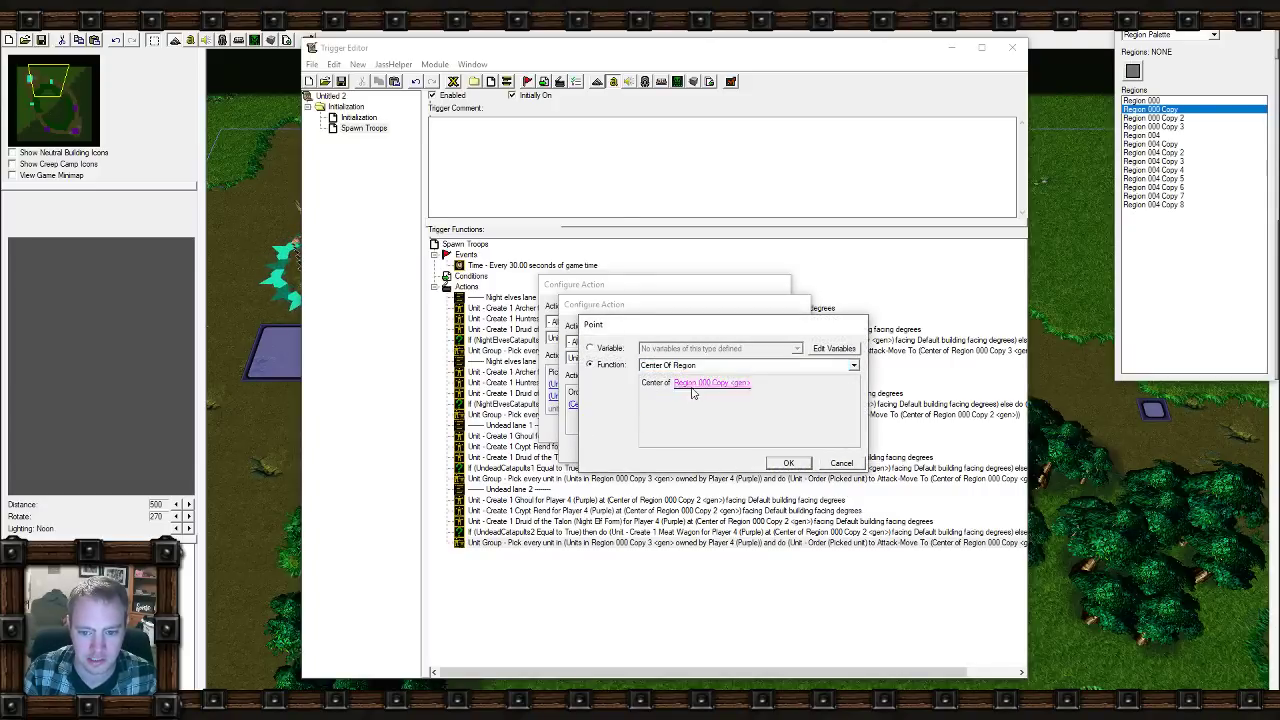
pyautogui.click(712, 391)
pyautogui.click(790, 385)
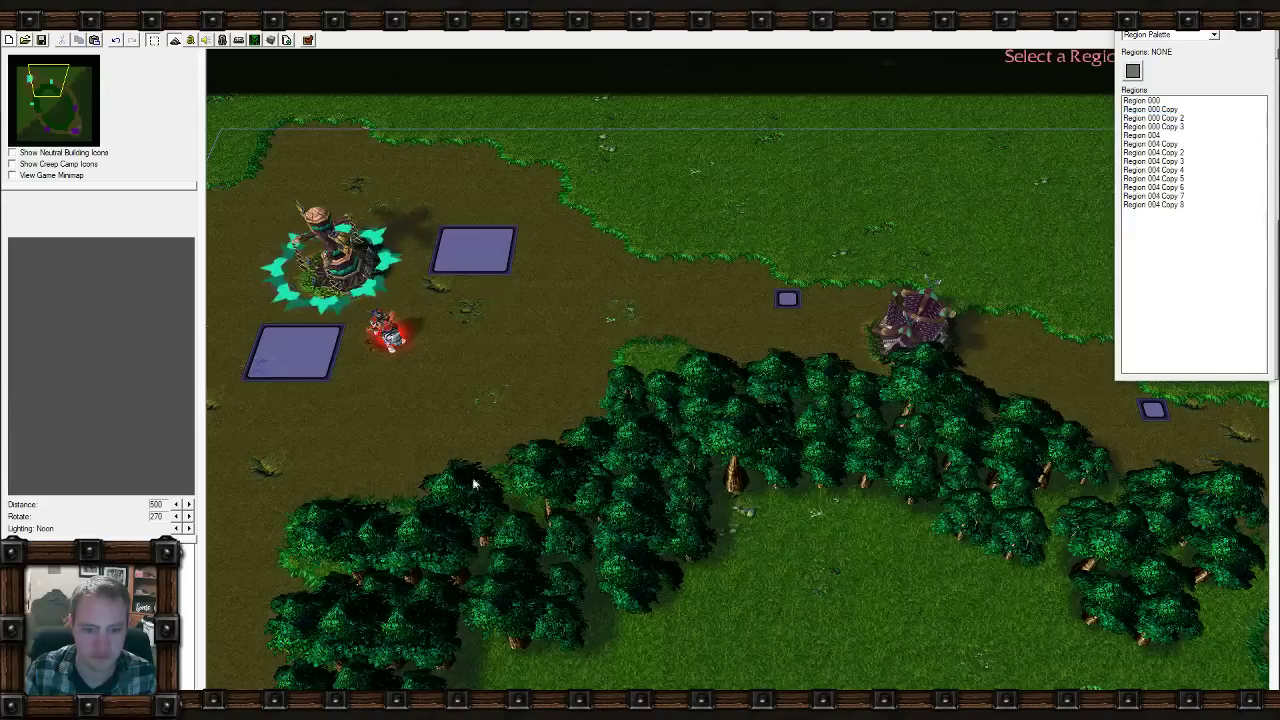
pyautogui.click(442, 292)
pyautogui.click(810, 496)
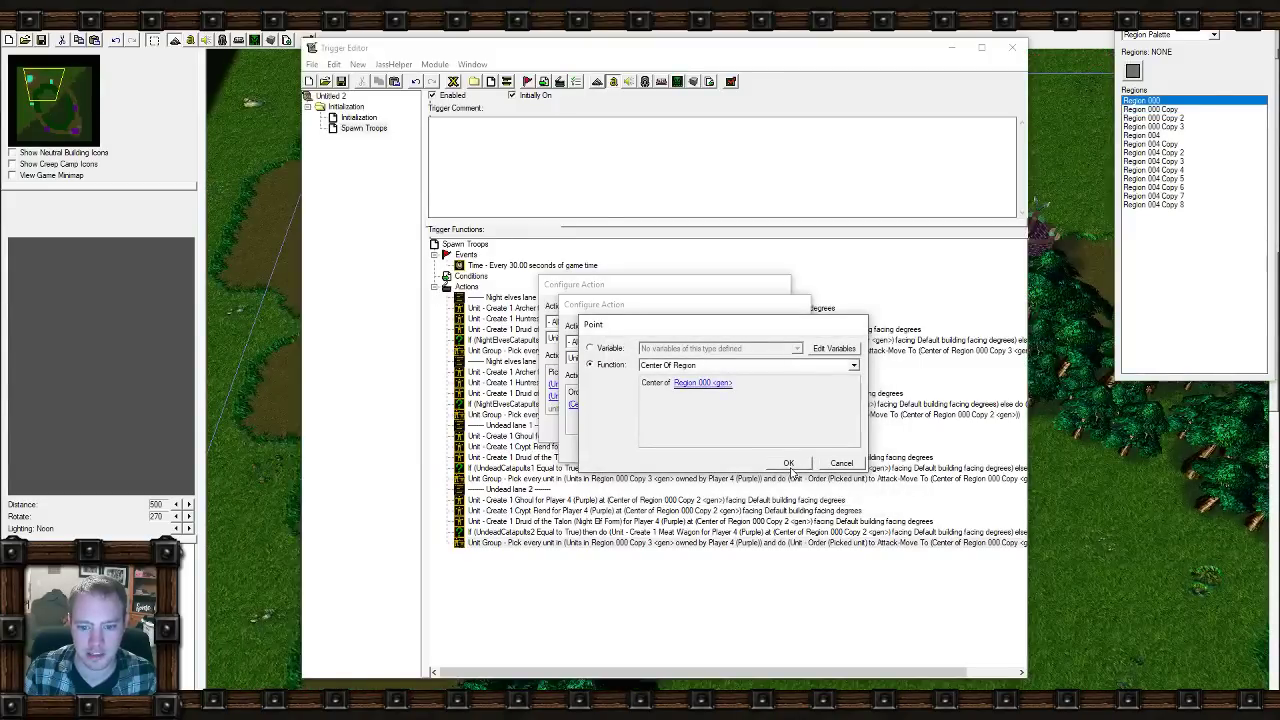
pyautogui.click(789, 464)
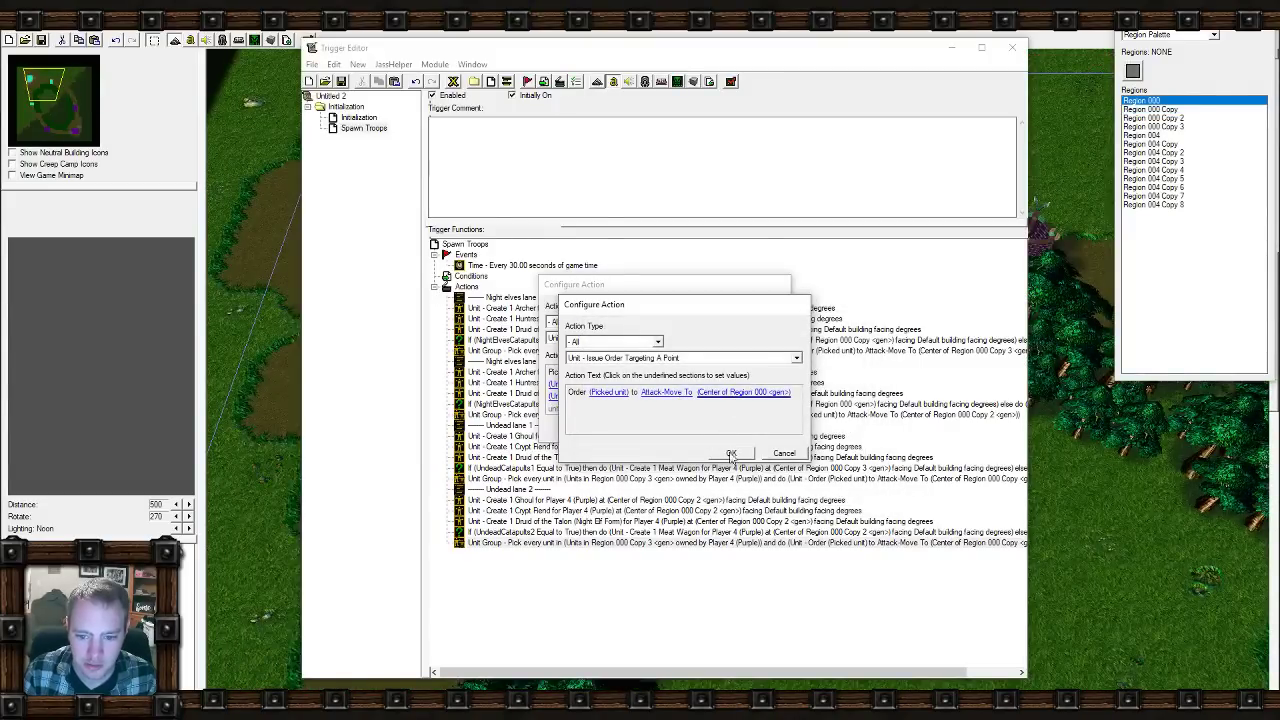
pyautogui.click(731, 454)
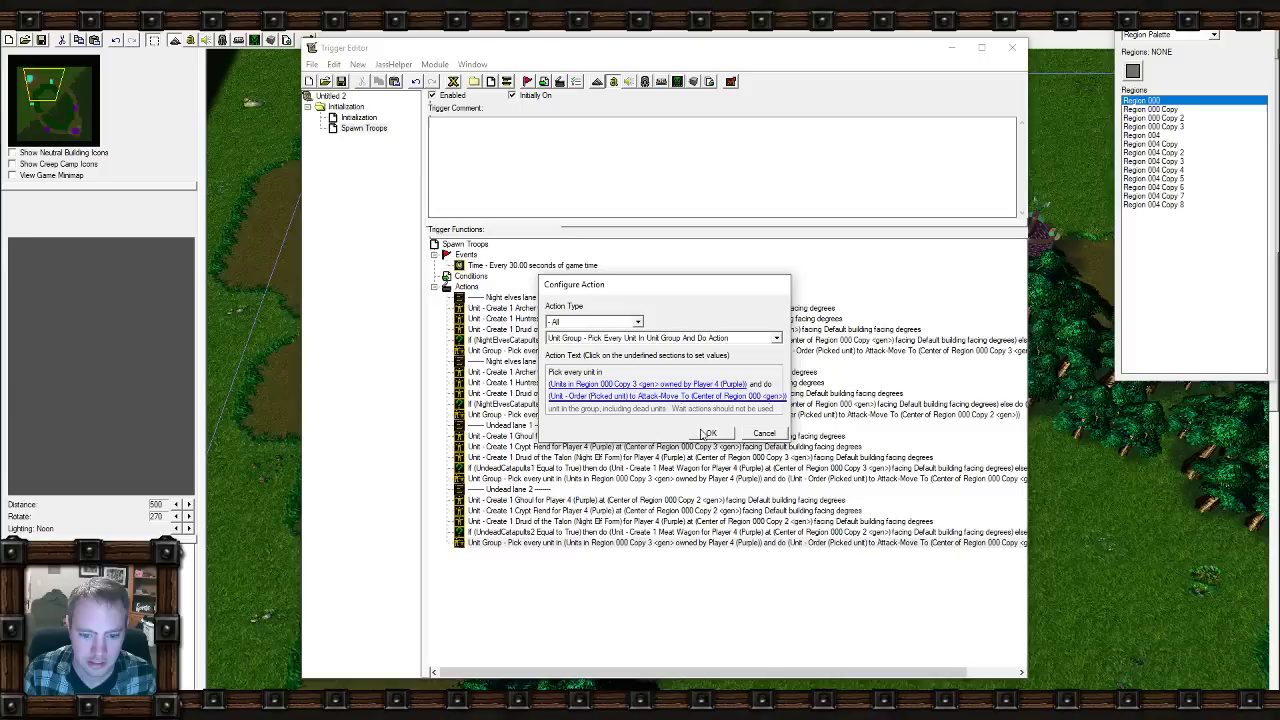
# Pick Region 000 Copy 2 on the map as the region of the Undead lane 2 units and accept the action.
pyautogui.click(686, 382)
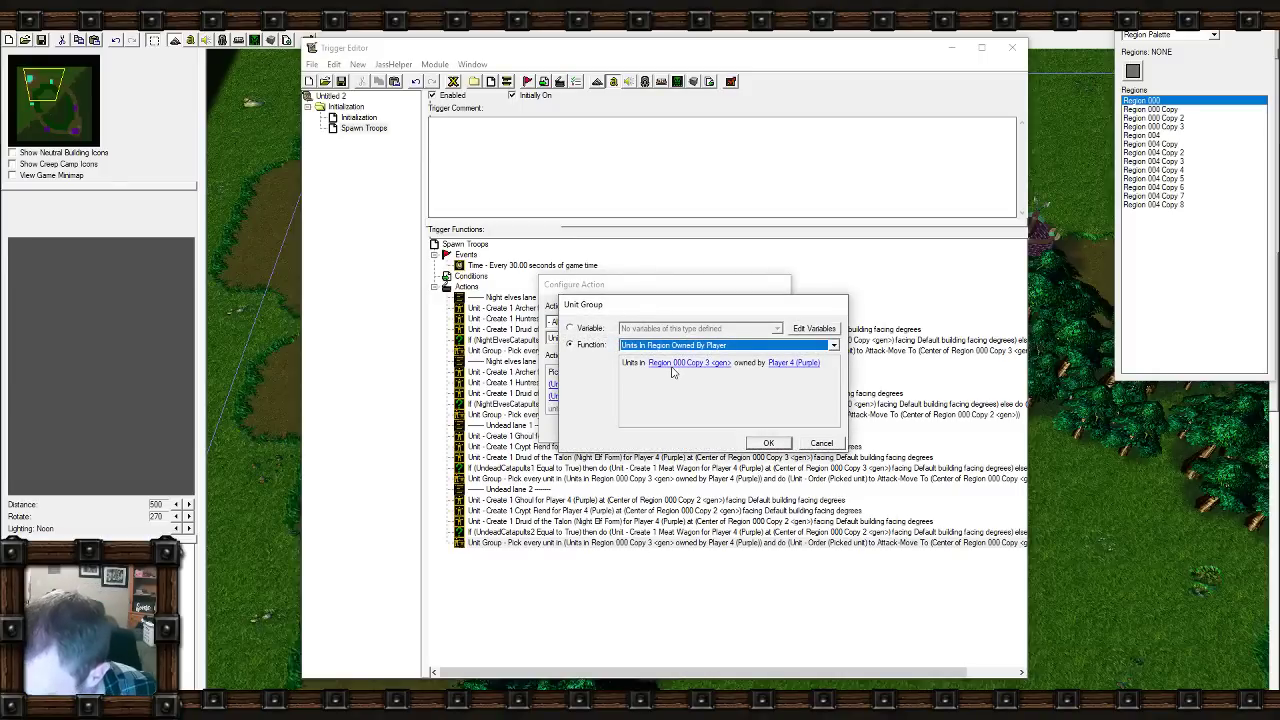
pyautogui.click(673, 366)
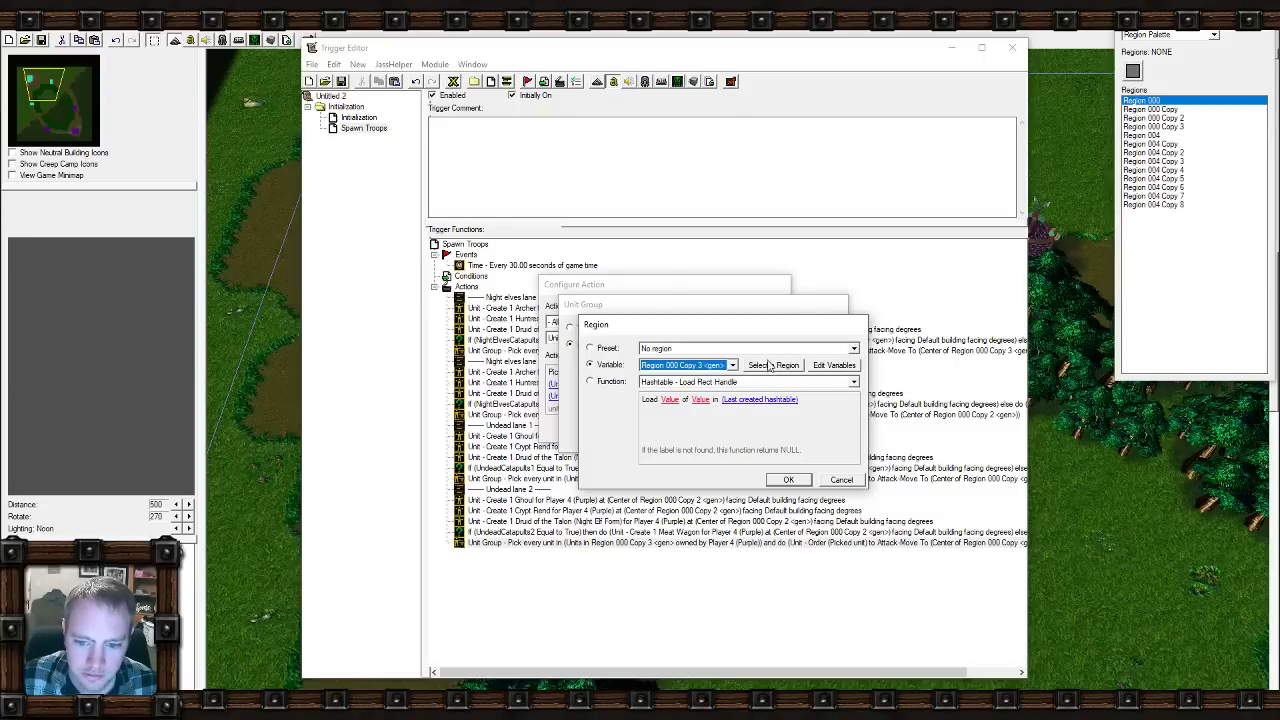
pyautogui.moveTo(815, 333); pyautogui.dragTo(797, 306)
pyautogui.click(748, 339)
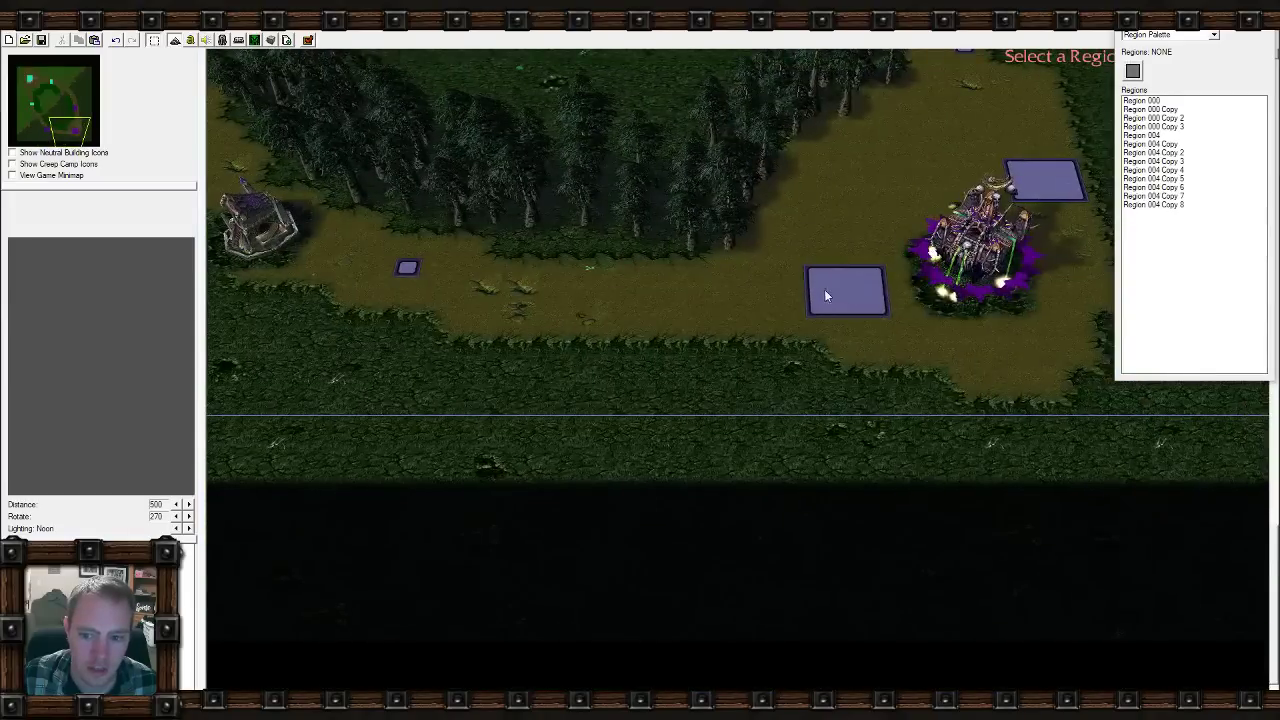
pyautogui.click(824, 289)
pyautogui.click(767, 447)
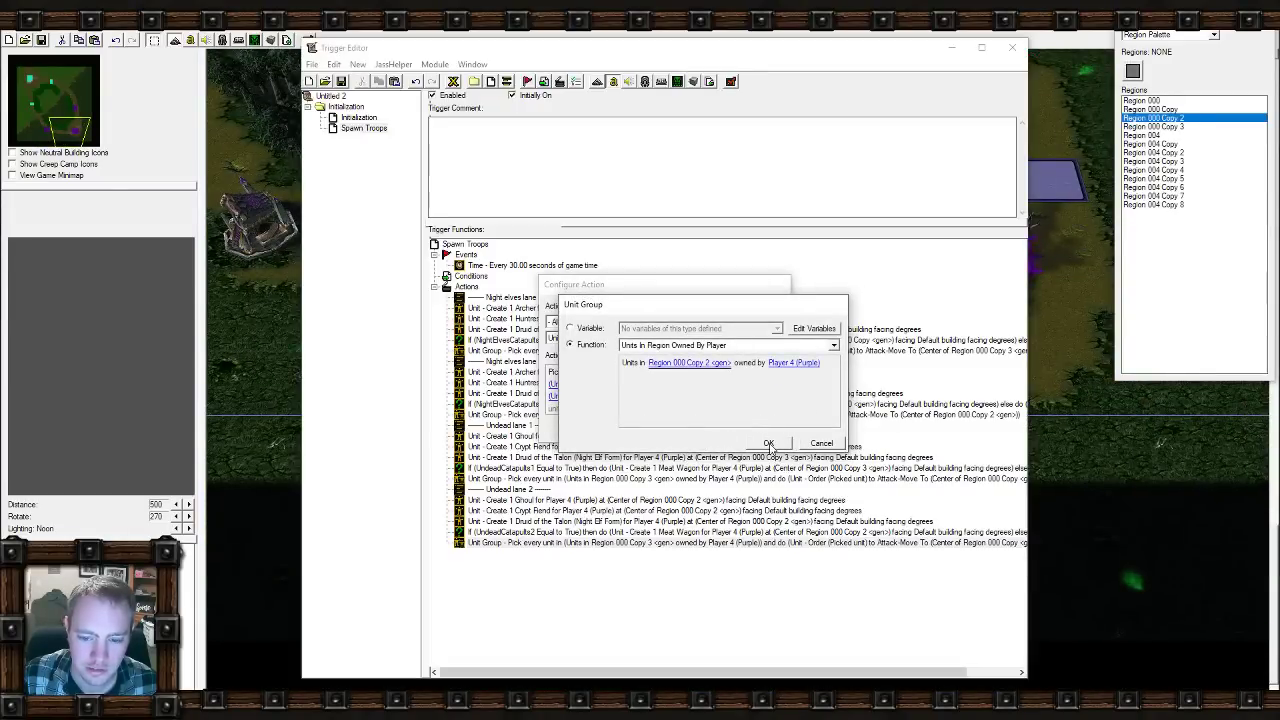
pyautogui.click(769, 444)
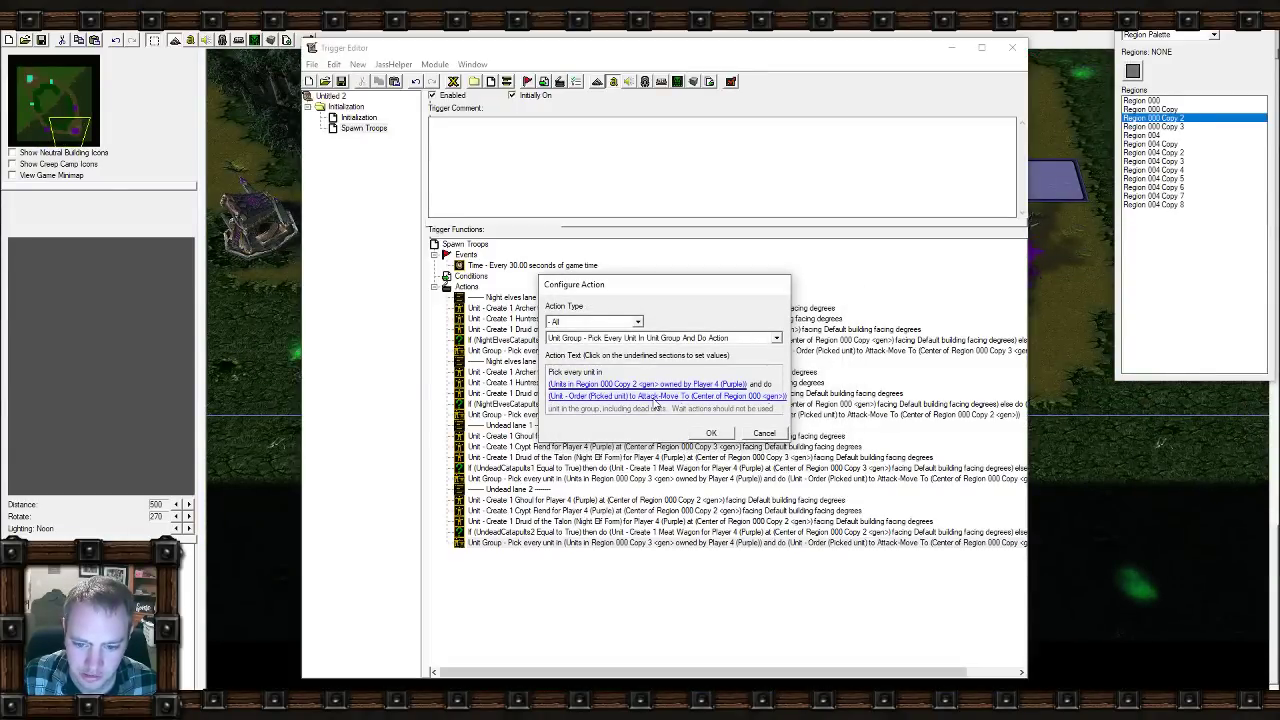
pyautogui.click(711, 435)
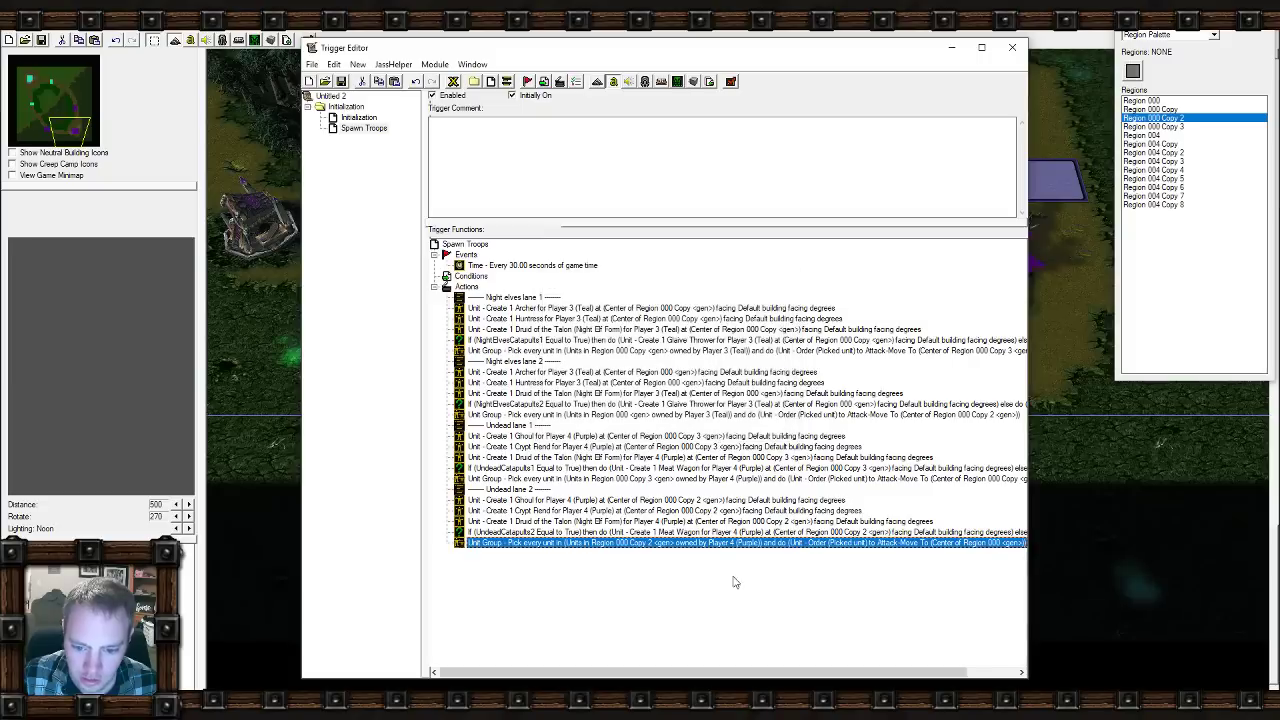
# Close the Trigger Editor and set the Unit Palette to Undead units for Player 2 (Blue).
pyautogui.moveTo(1028, 519); pyautogui.dragTo(1090, 528)
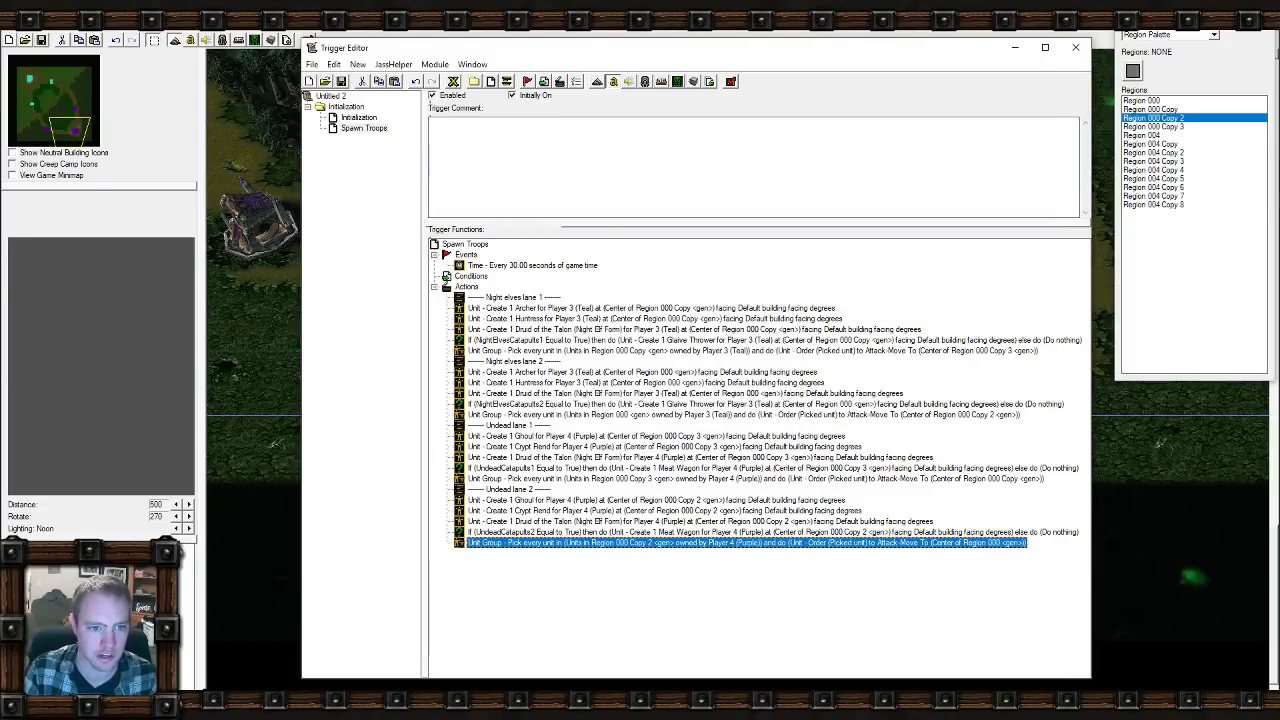
pyautogui.click(1075, 47)
pyautogui.click(1192, 36)
pyautogui.click(1165, 57)
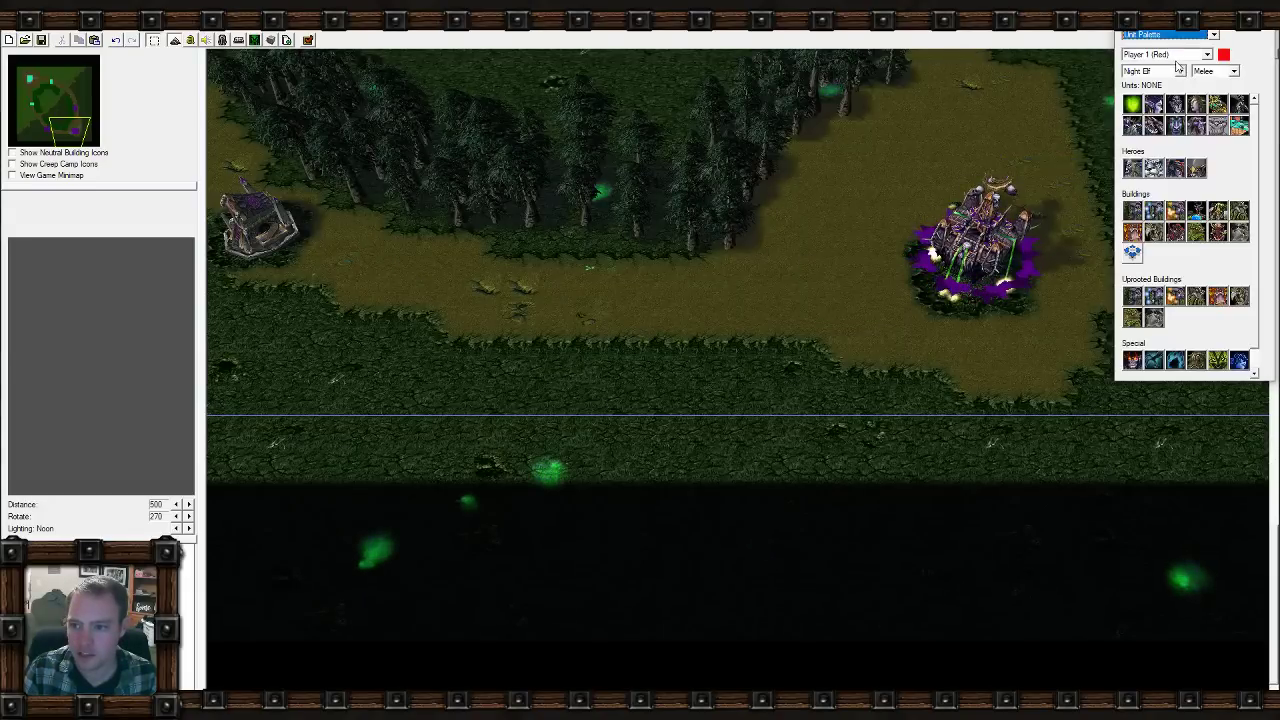
pyautogui.click(1165, 54)
pyautogui.click(1160, 75)
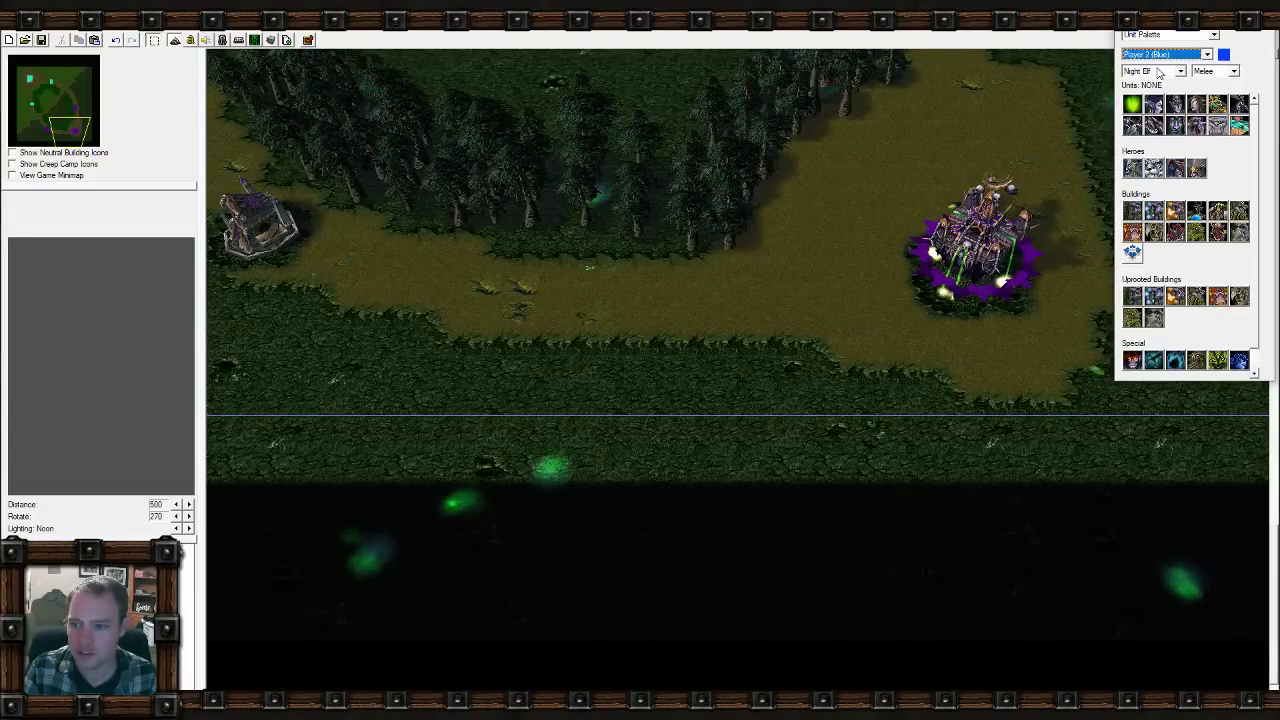
pyautogui.click(1155, 71)
pyautogui.click(1150, 101)
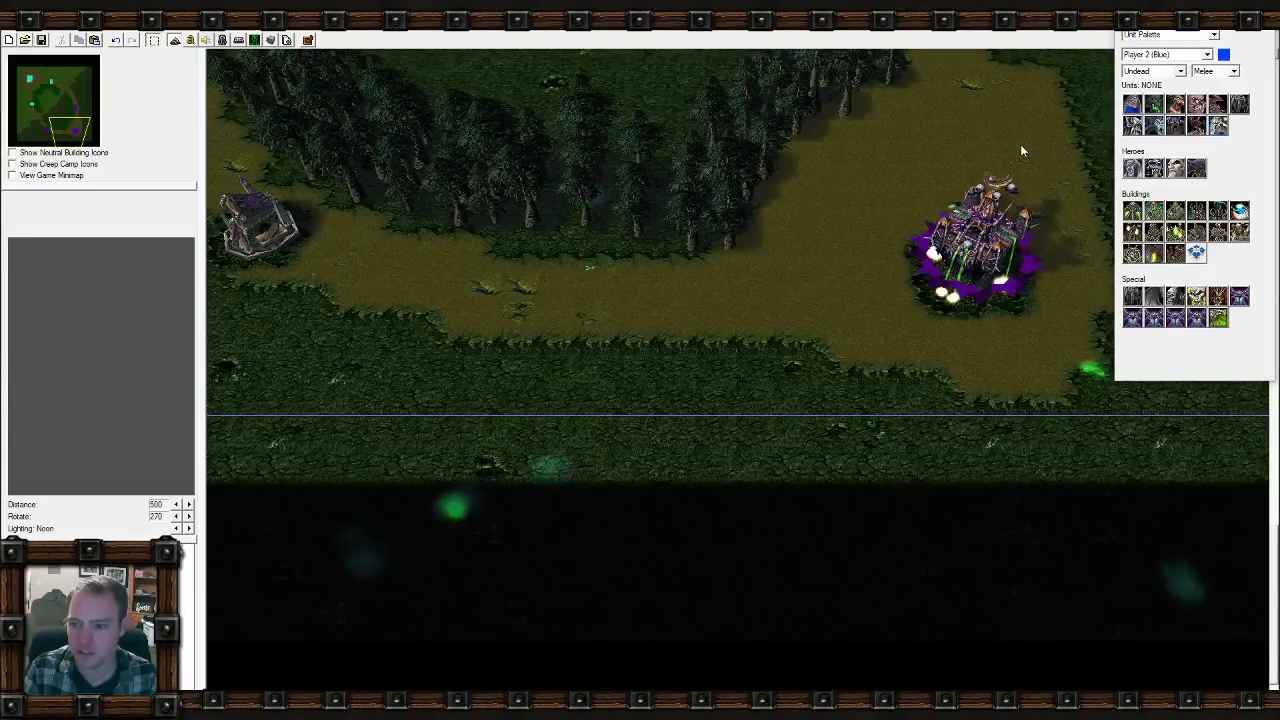
# Place a Death Knight hero for Player 2 (Blue) beside the undead base building and select it.
pyautogui.moveTo(1020, 144); pyautogui.dragTo(944, 274, button='middle')
pyautogui.click(1131, 168)
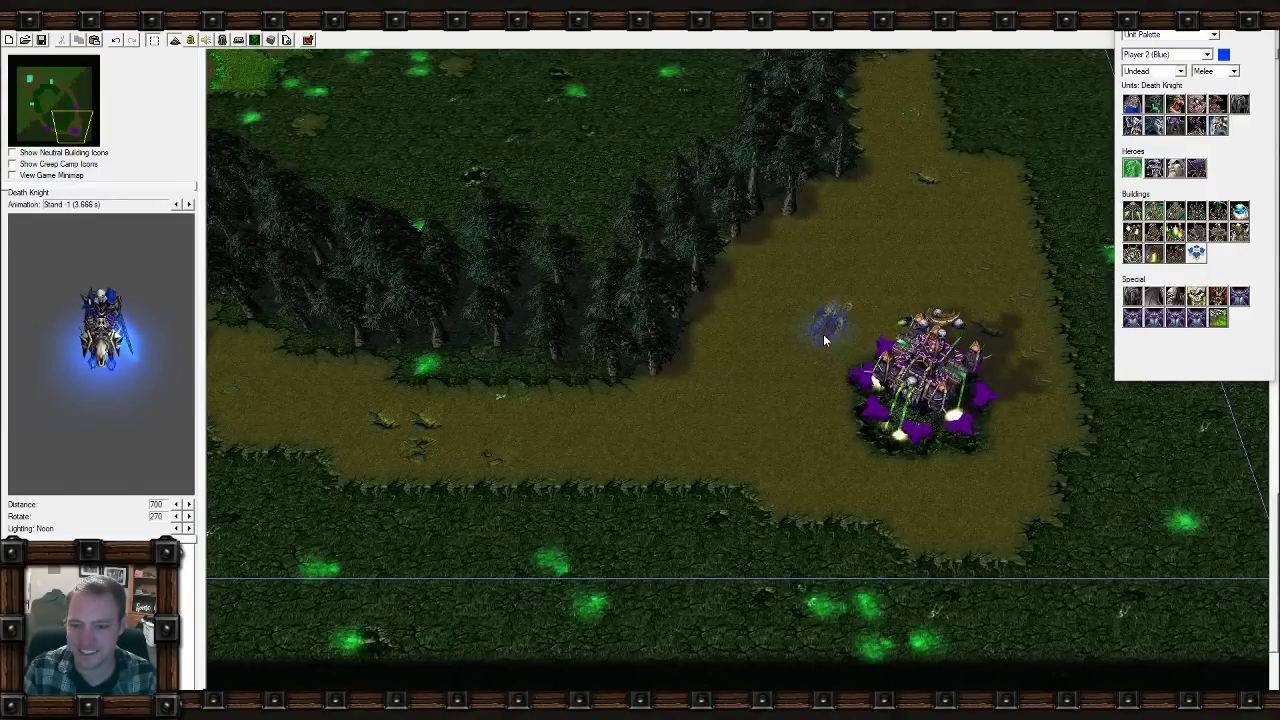
pyautogui.click(824, 339)
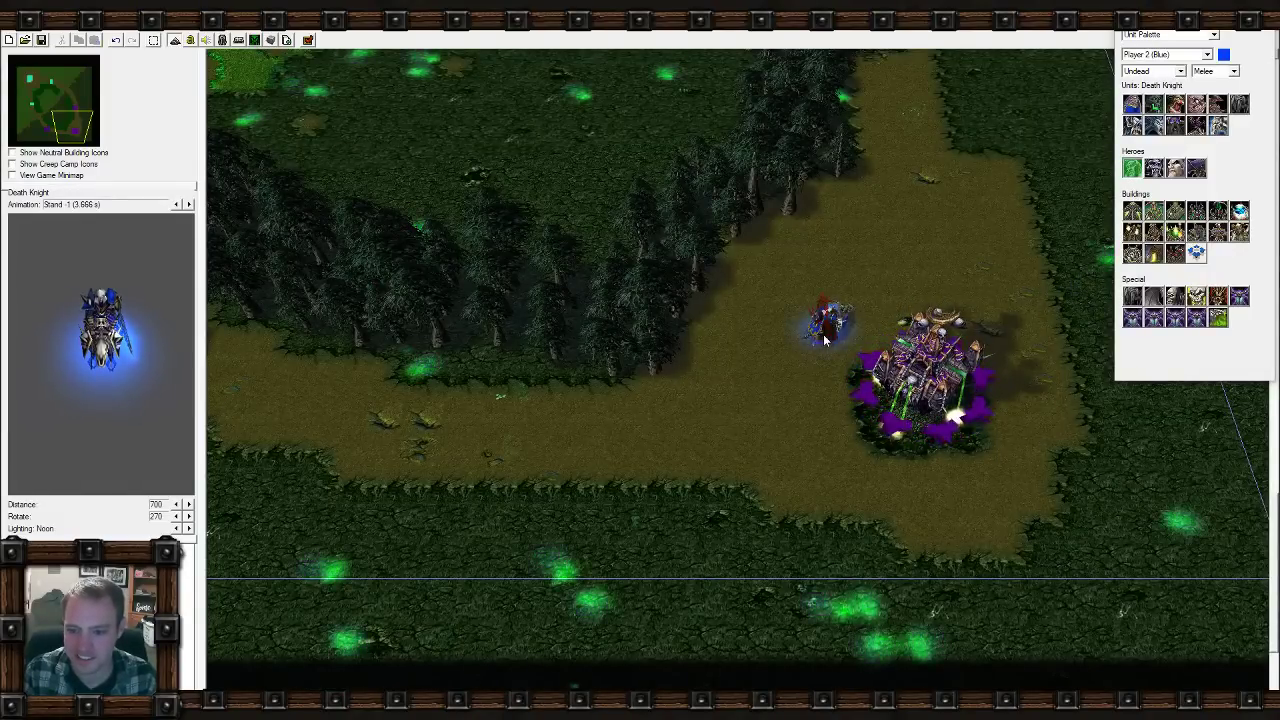
pyautogui.click(152, 40)
pyautogui.click(824, 325)
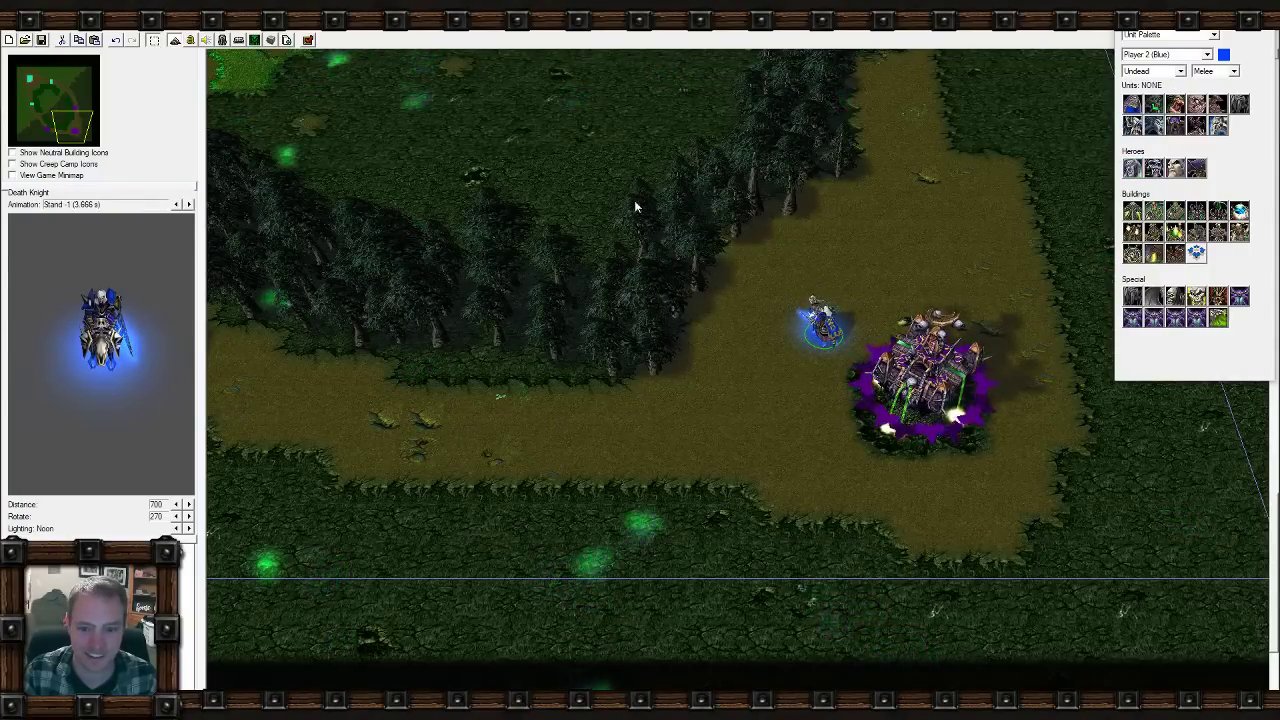
# Switch to the Doodad Palette and look over the lanes between the two bases.
pyautogui.moveTo(635, 204); pyautogui.dragTo(634, 530, button='right')
pyautogui.press('d')
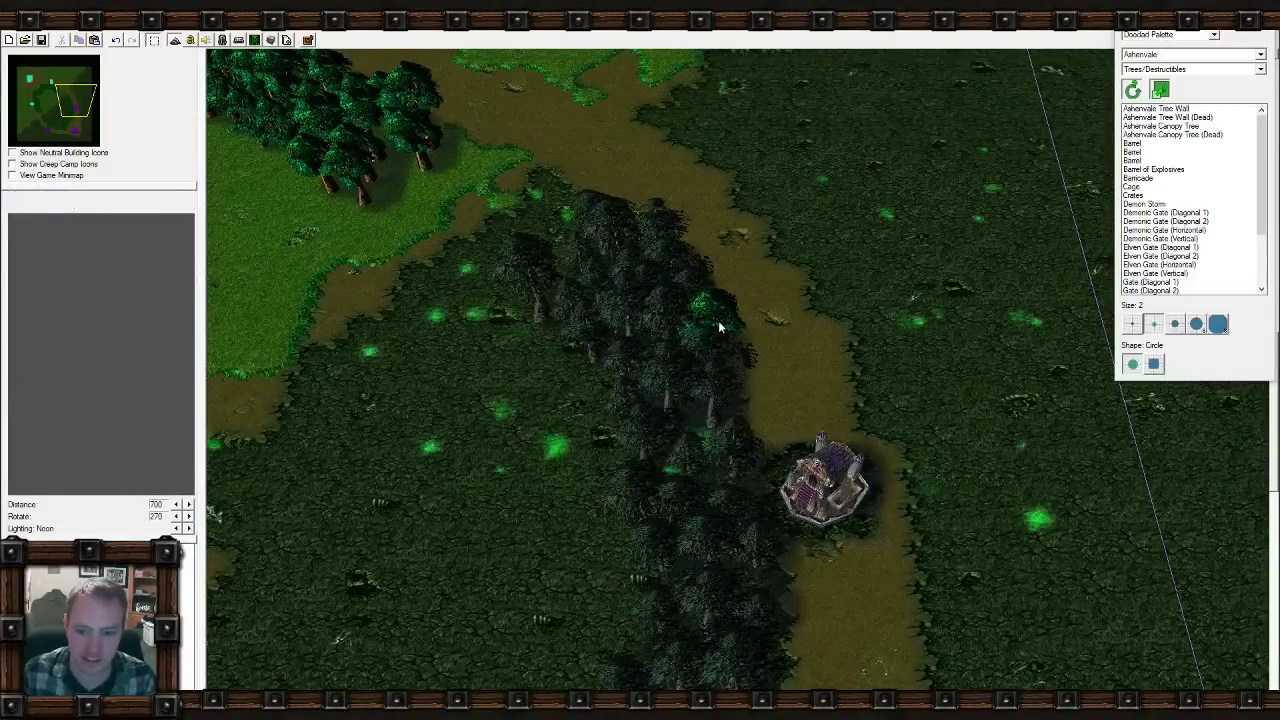
pyautogui.press('Down')
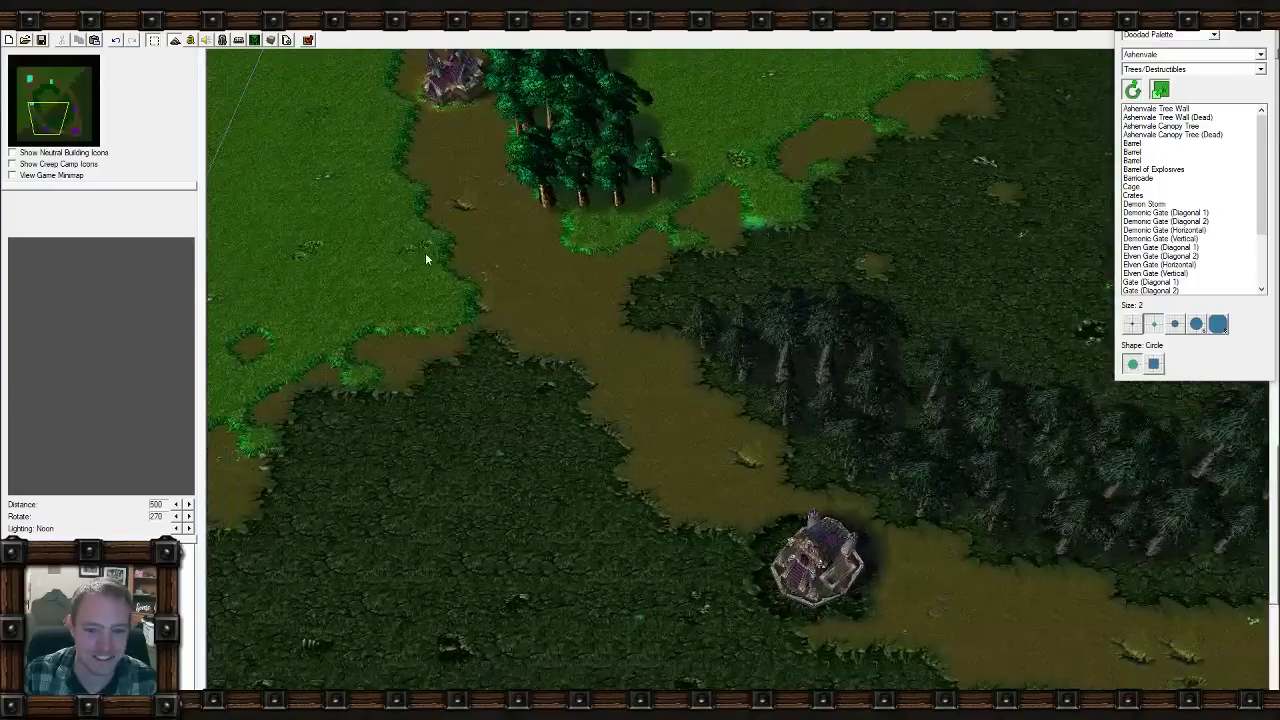
# Duplicate the Player 1 (Red) color change action in the Initialization trigger.
pyautogui.moveTo(428, 257); pyautogui.dragTo(593, 468, button='middle')
pyautogui.click(72, 131)
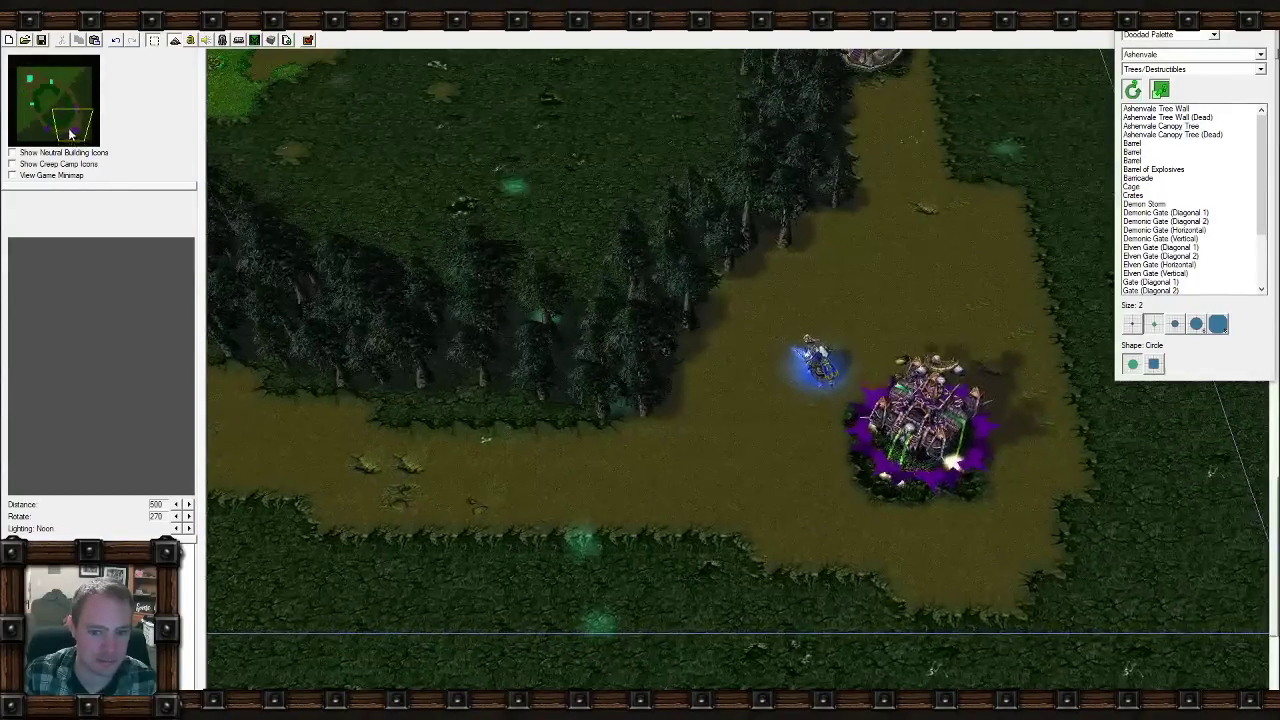
pyautogui.moveTo(722, 378)
pyautogui.mouseDown(button='right')
pyautogui.moveTo(734, 585)
pyautogui.moveTo(722, 376)
pyautogui.mouseUp(button='right')
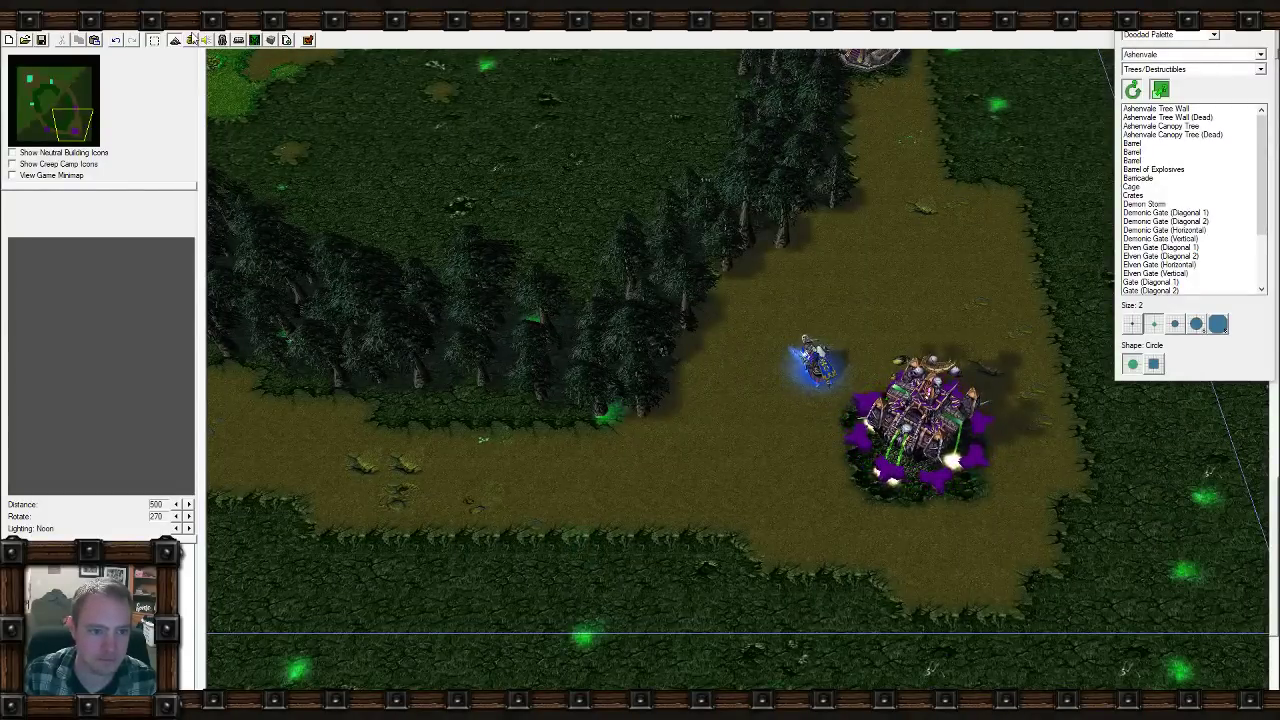
pyautogui.click(190, 41)
pyautogui.click(369, 118)
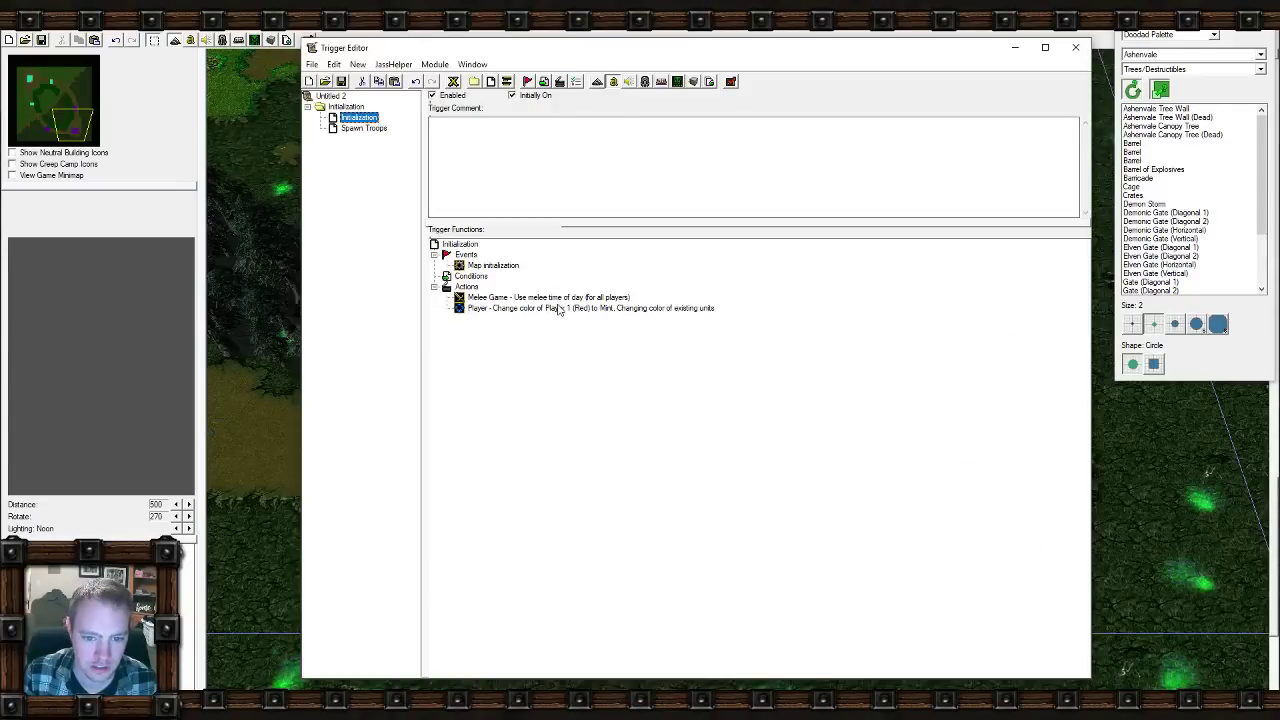
pyautogui.click(560, 308)
pyautogui.hotkey('ctrl', 'c')
pyautogui.hotkey('ctrl', 'v')
# Set the copied color change action to Player 2 (Blue) and the color Lavender, and accept it.
pyautogui.doubleClick(572, 319)
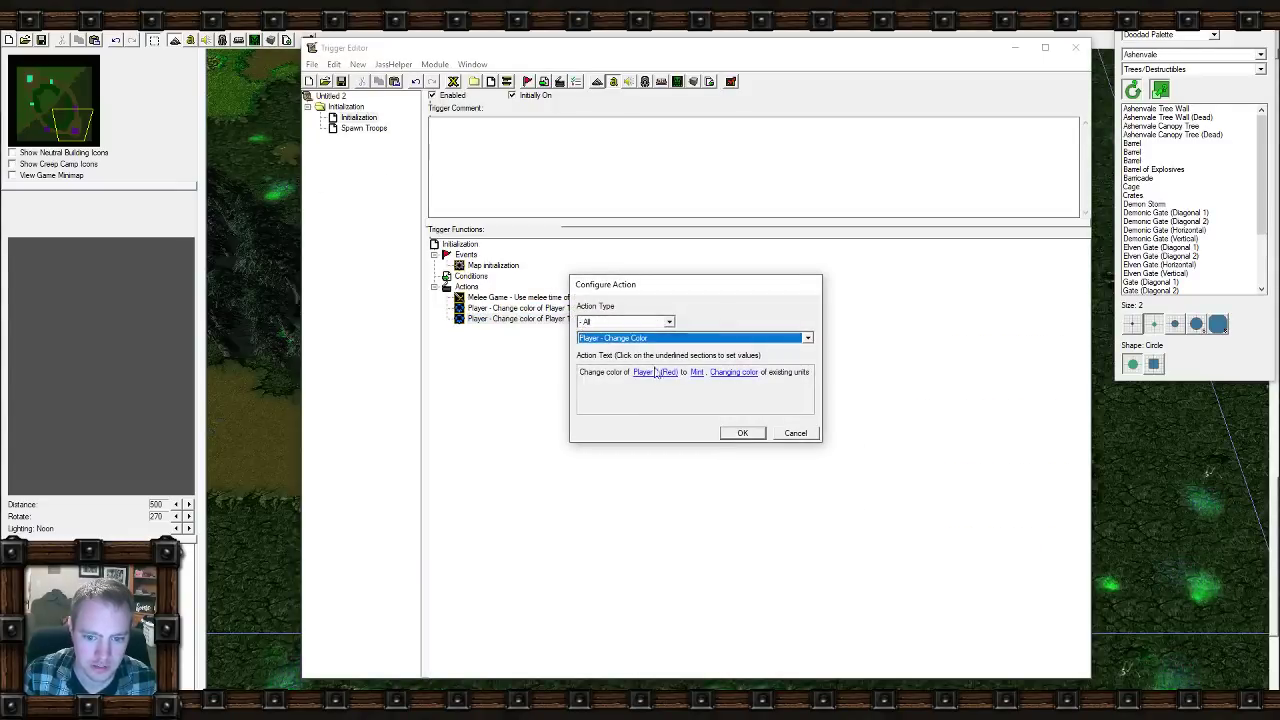
pyautogui.click(656, 371)
pyautogui.scroll(-1, 691, 340)
pyautogui.click(808, 457)
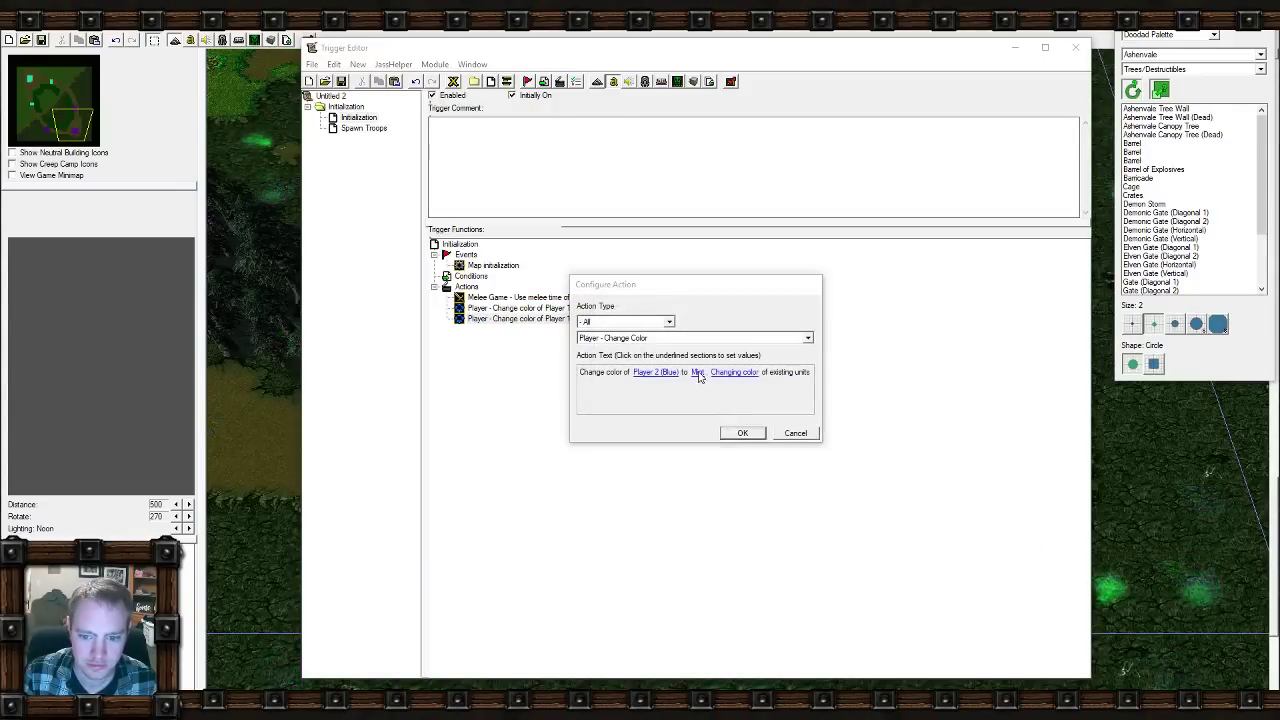
pyautogui.click(697, 371)
pyautogui.click(709, 329)
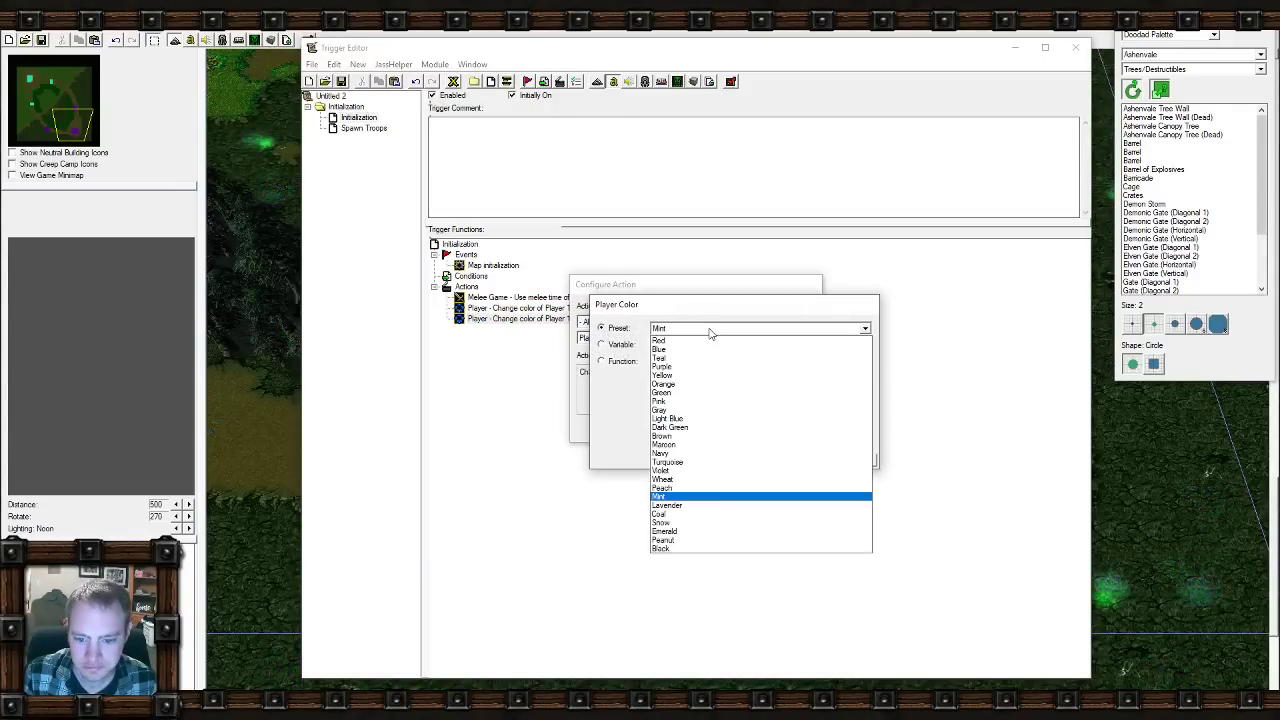
pyautogui.click(700, 505)
pyautogui.click(808, 459)
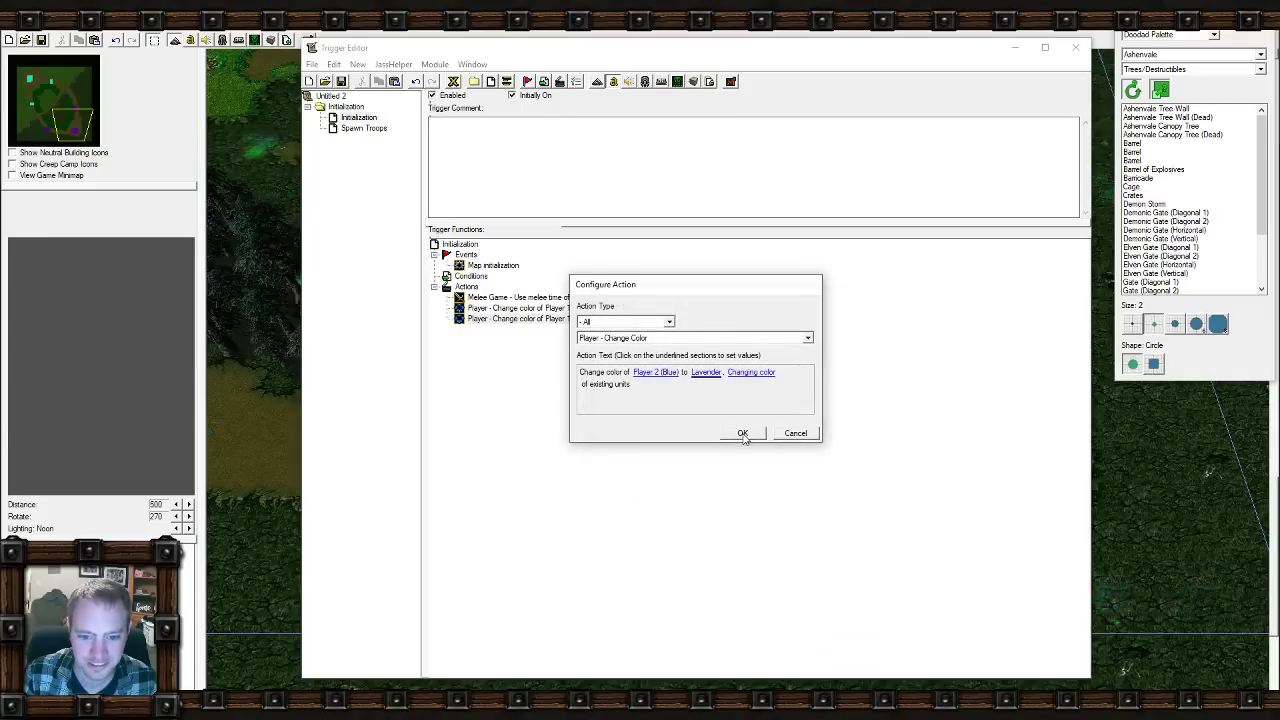
pyautogui.click(742, 434)
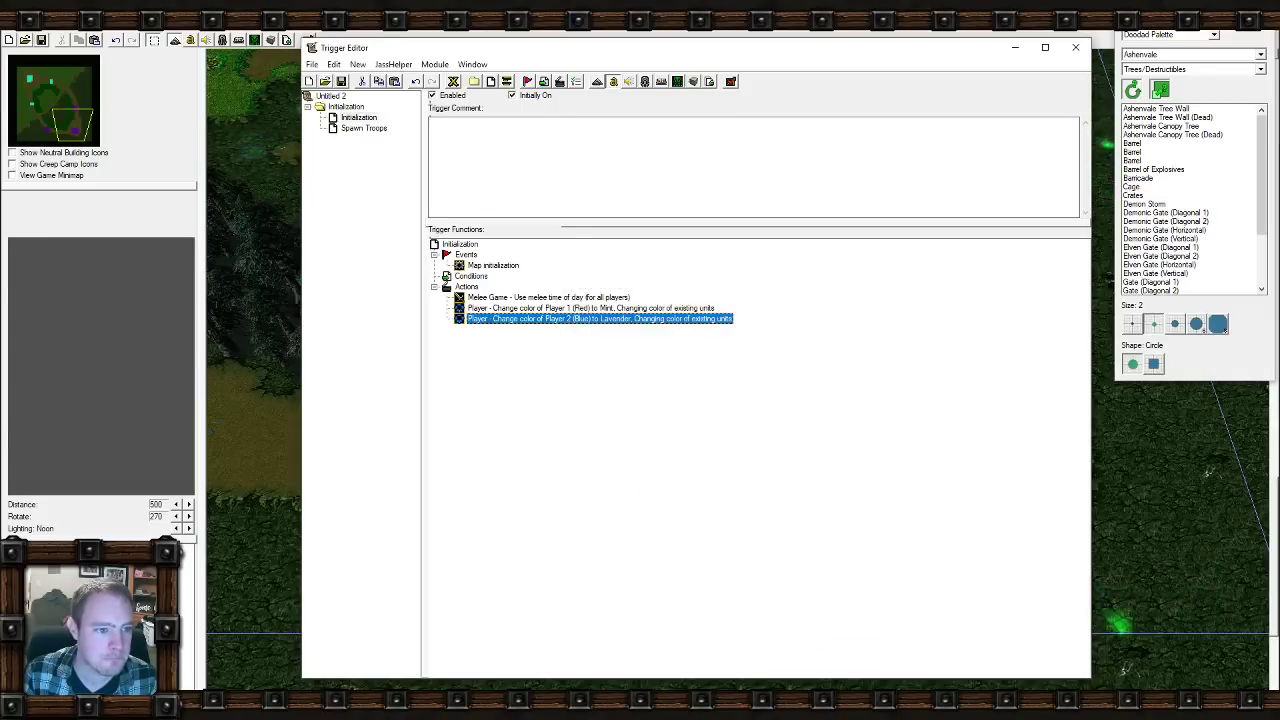
# Place the Player 2 (Blue) start location on the Death Knight and the Player 1 (Red) start location on Player 1's hero.
pyautogui.click(1075, 47)
pyautogui.click(1188, 36)
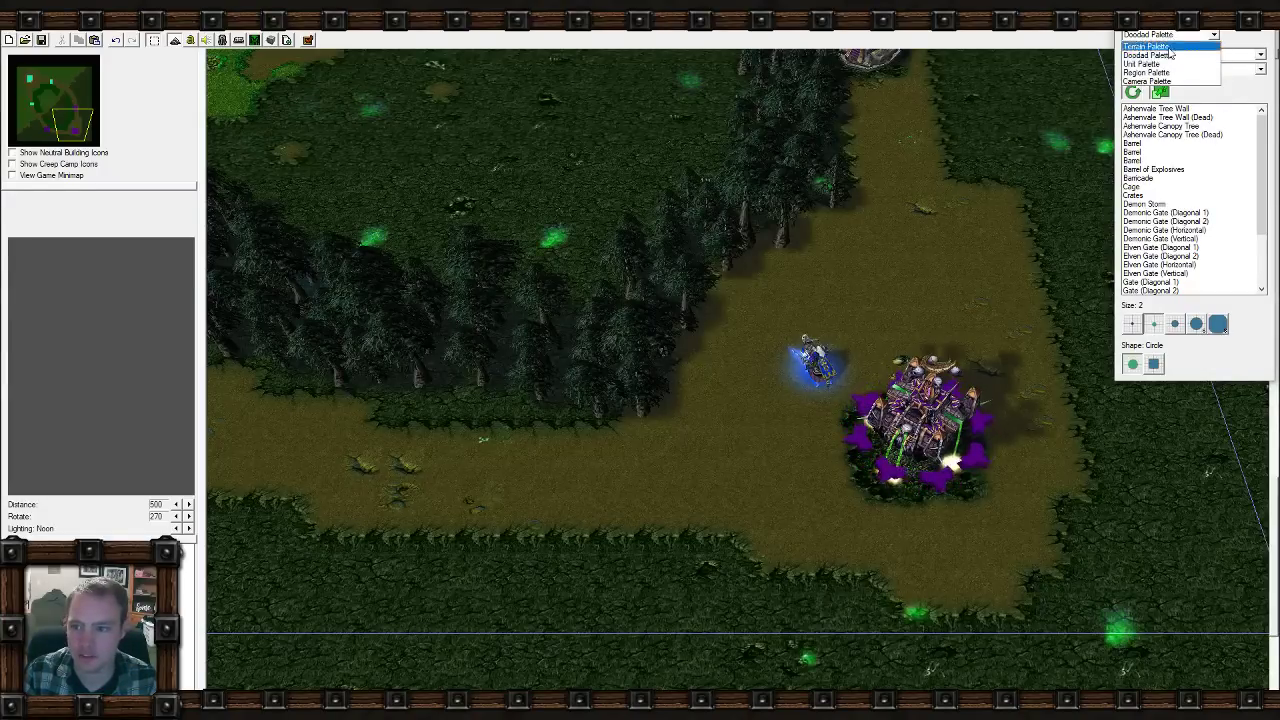
pyautogui.click(1143, 63)
pyautogui.click(1132, 104)
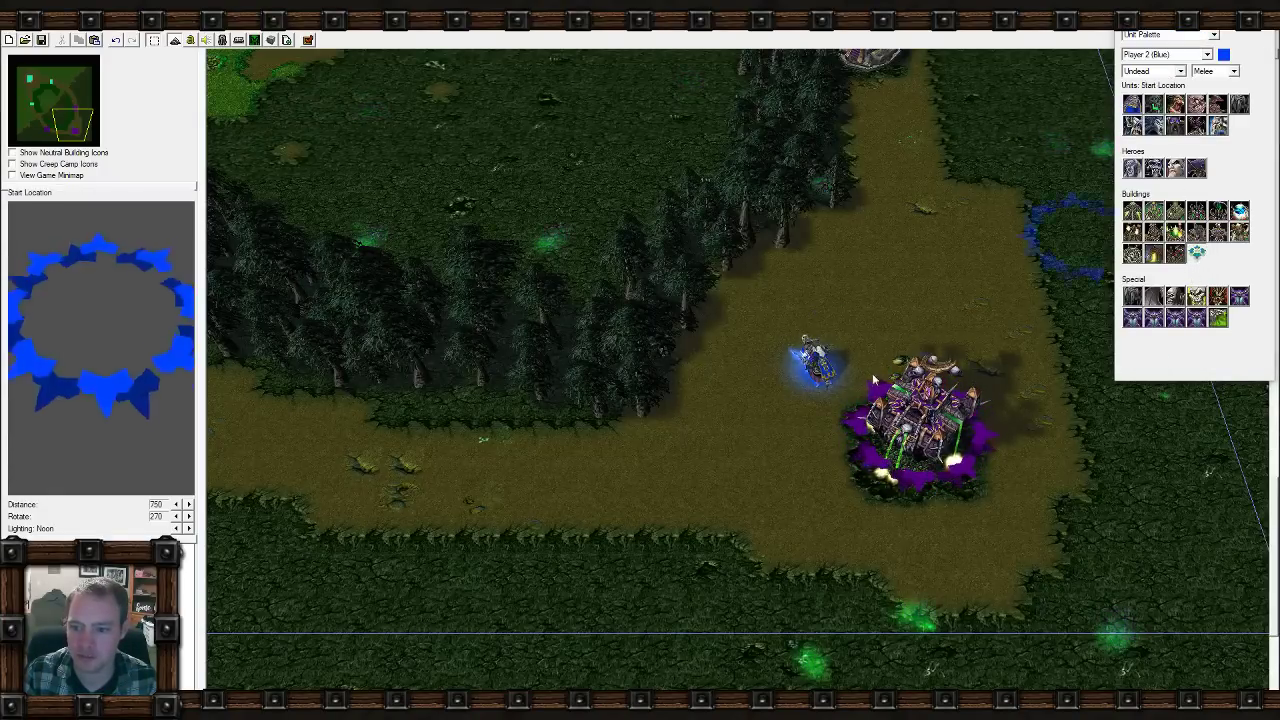
pyautogui.click(811, 364)
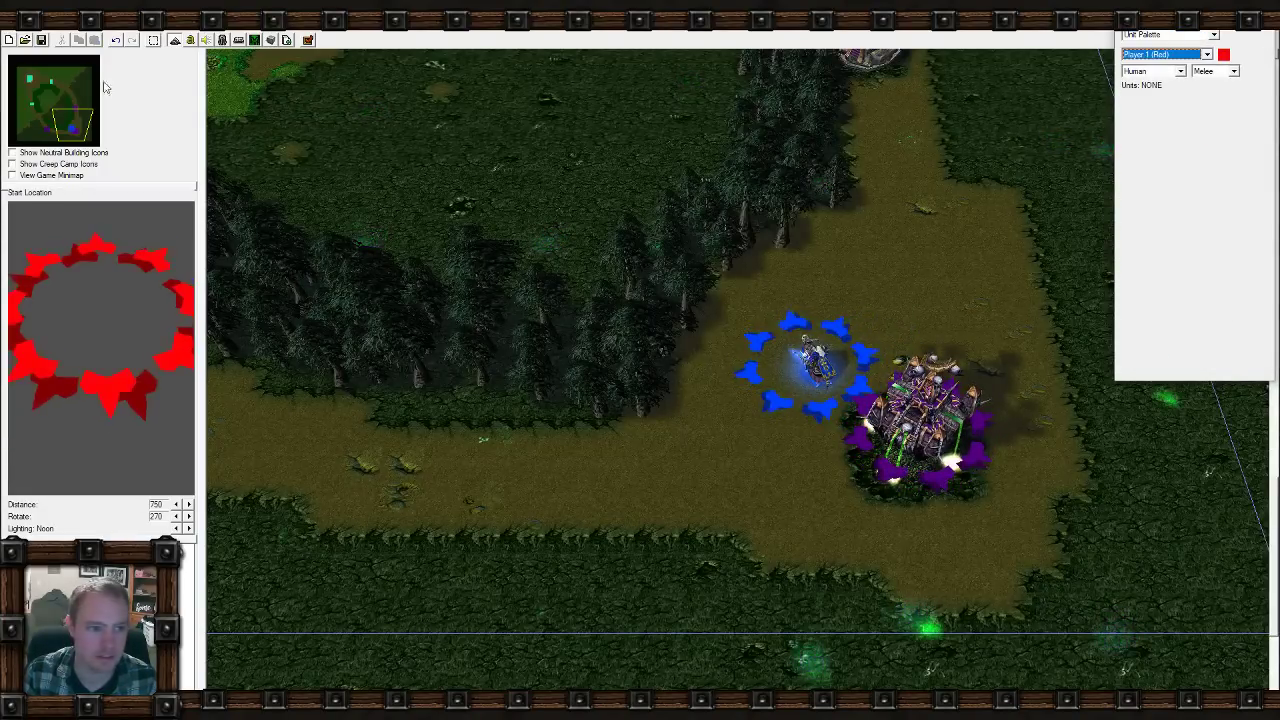
pyautogui.click(45, 82)
pyautogui.click(520, 322)
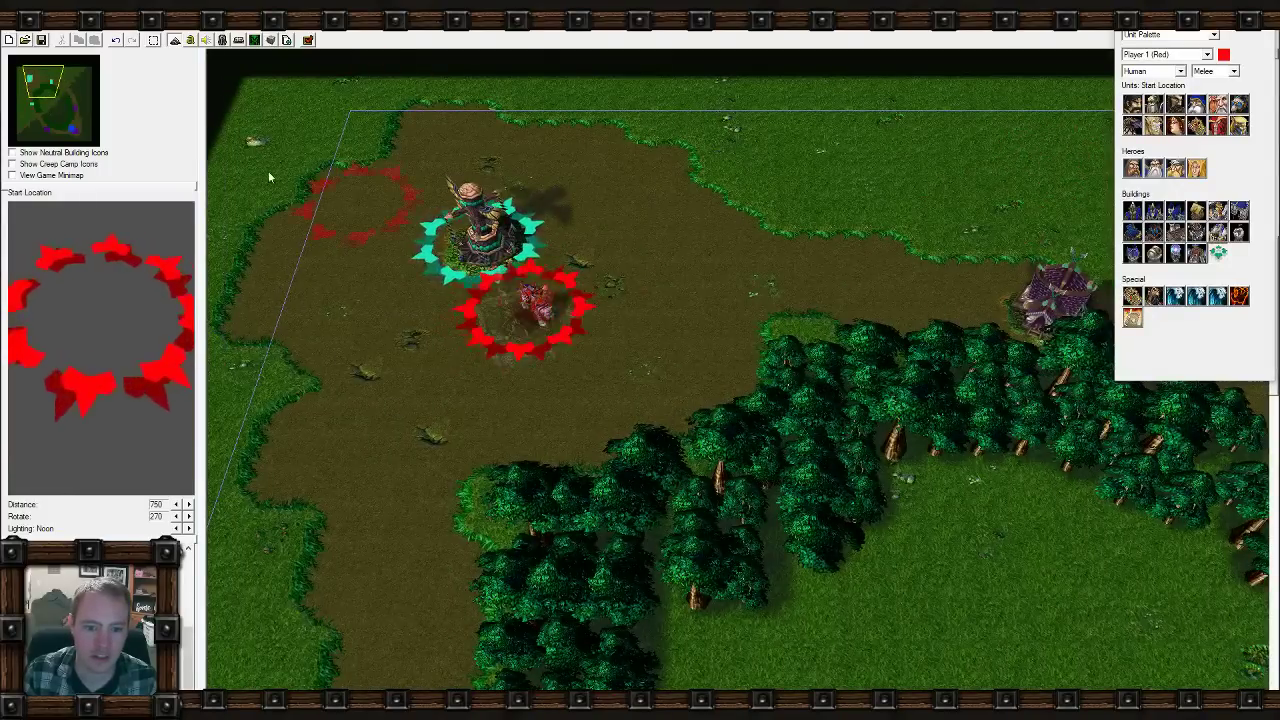
# Add a Visibility - Disable Black Mask action to the end of the Initialization trigger and close the Trigger Editor.
pyautogui.click(190, 40)
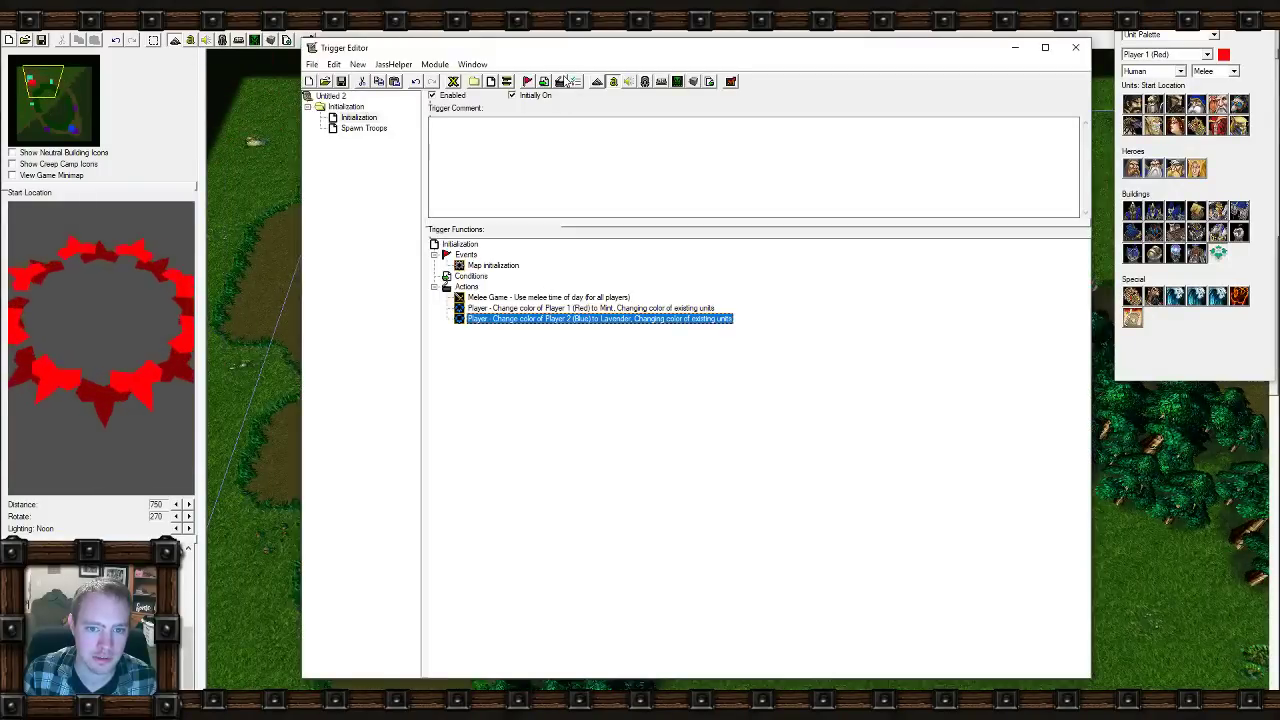
pyautogui.click(561, 81)
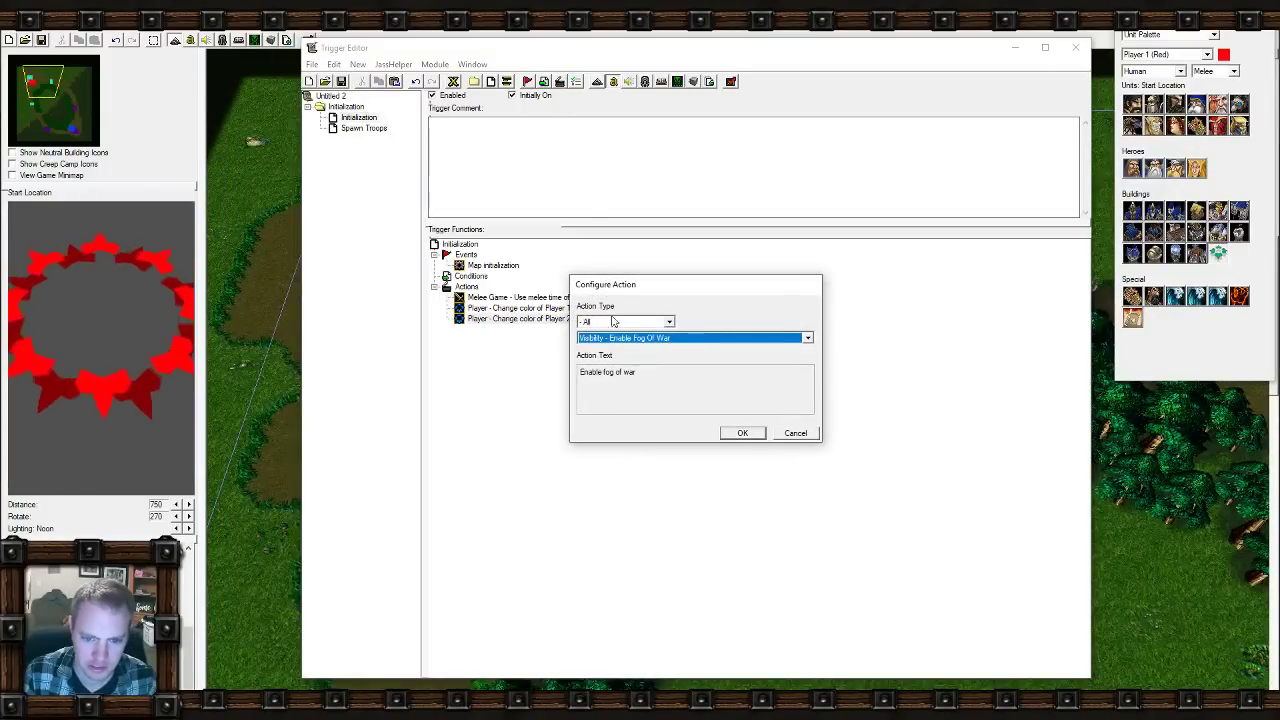
pyautogui.click(634, 339)
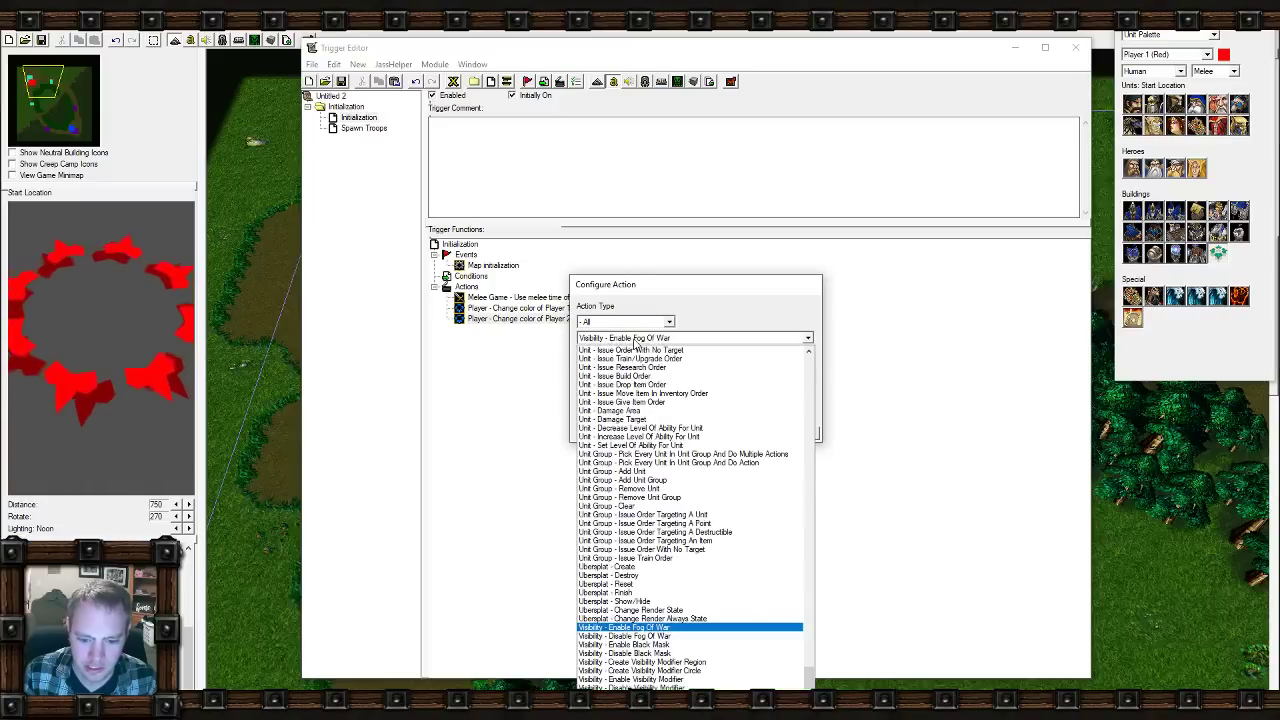
pyautogui.click(725, 655)
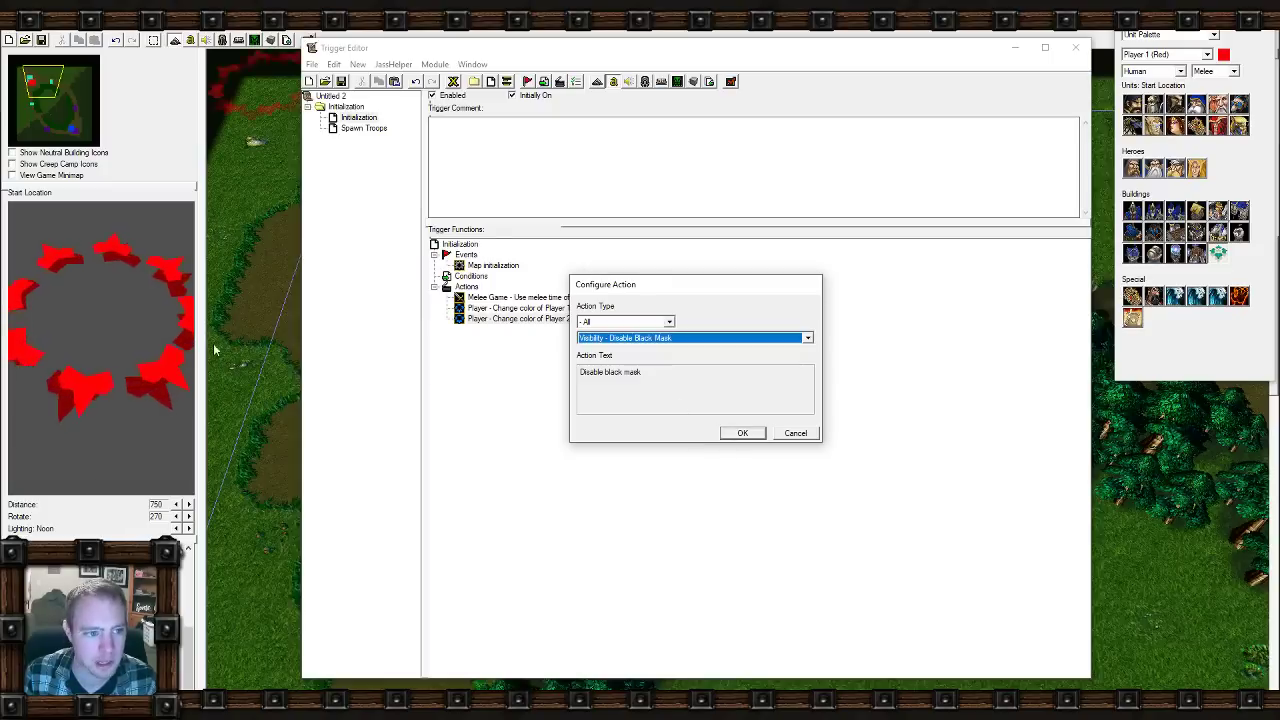
pyautogui.click(742, 433)
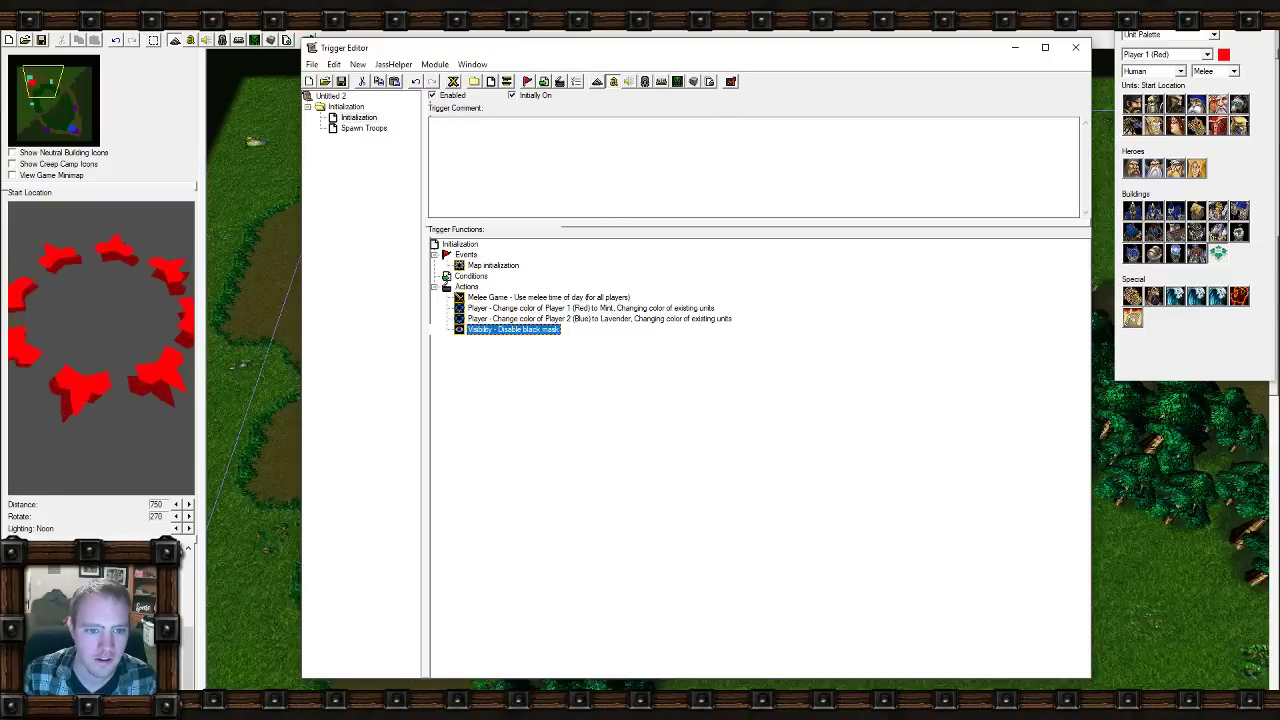
pyautogui.click(1076, 47)
# Save the map as "Abelhawk Map" in the AbelMaps folder under FrozenThrone, accepting the expansion and non-melee warnings.
pyautogui.moveTo(664, 588)
pyautogui.mouseDown(button='right')
pyautogui.moveTo(714, 448)
pyautogui.moveTo(636, 214)
pyautogui.moveTo(596, 164)
pyautogui.mouseUp(button='right')
pyautogui.moveTo(786, 503); pyautogui.dragTo(488, 254, button='right')
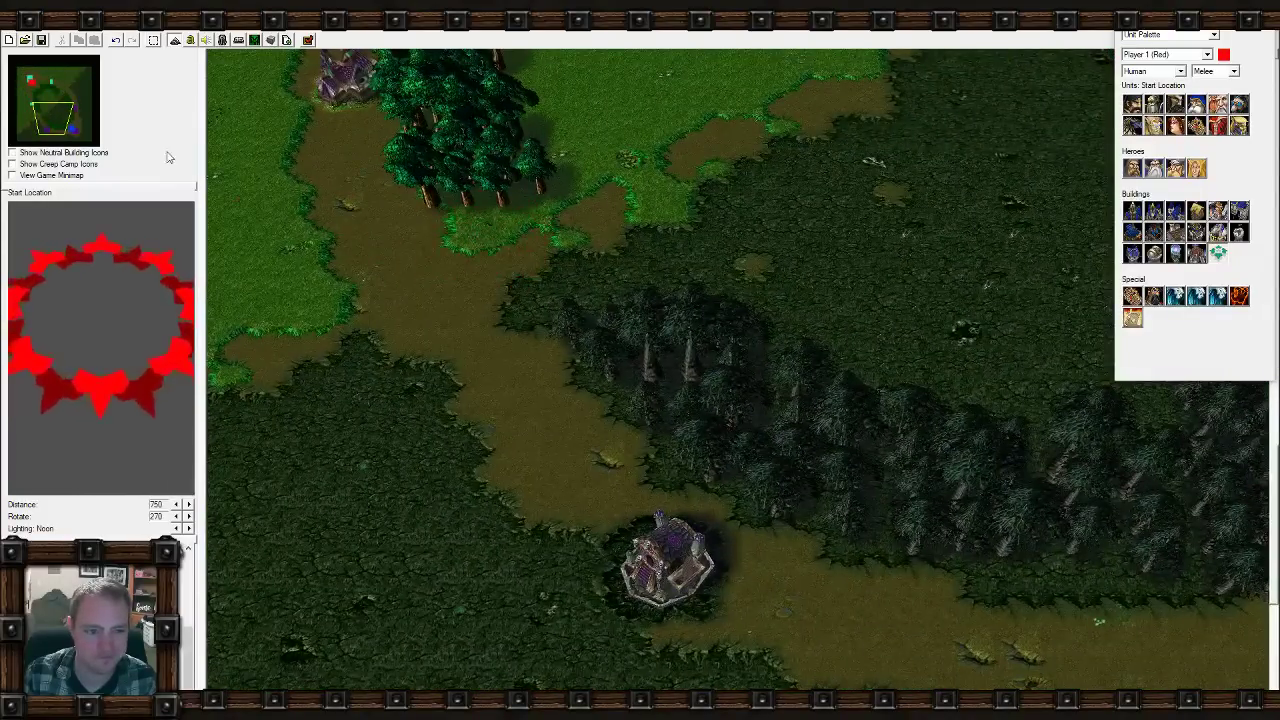
pyautogui.click(12, 25)
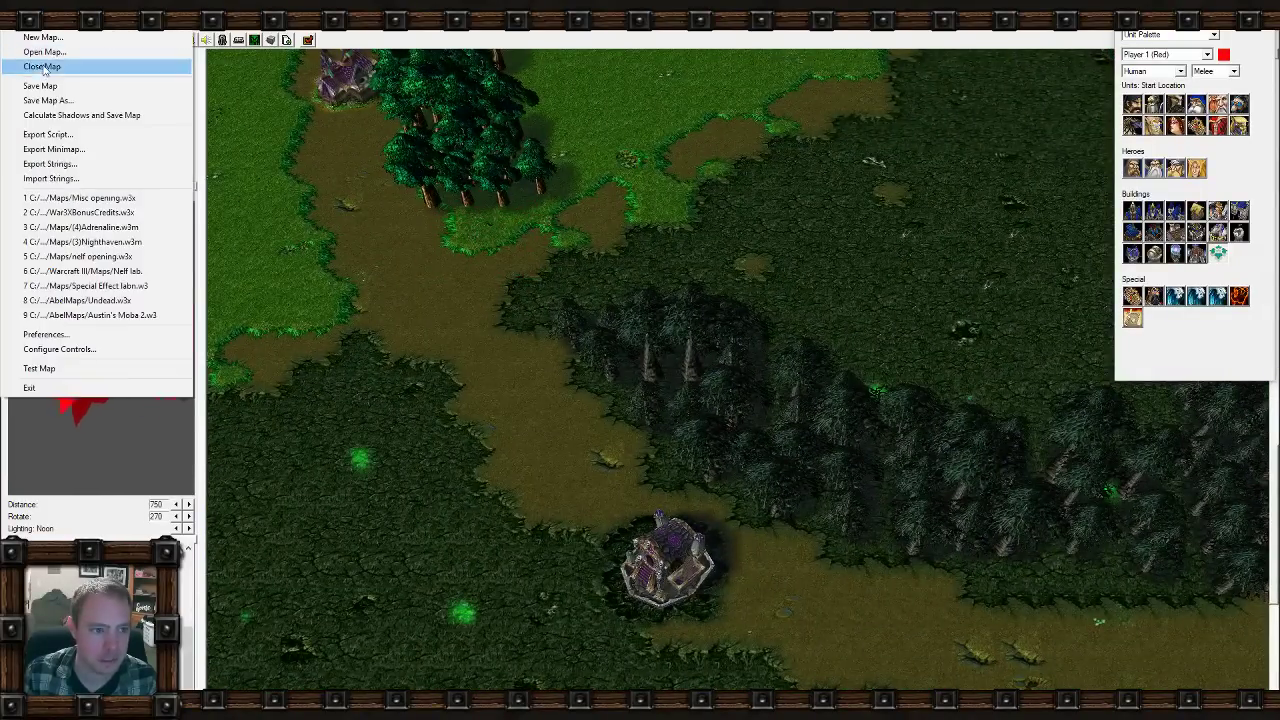
pyautogui.click(44, 100)
pyautogui.click(738, 443)
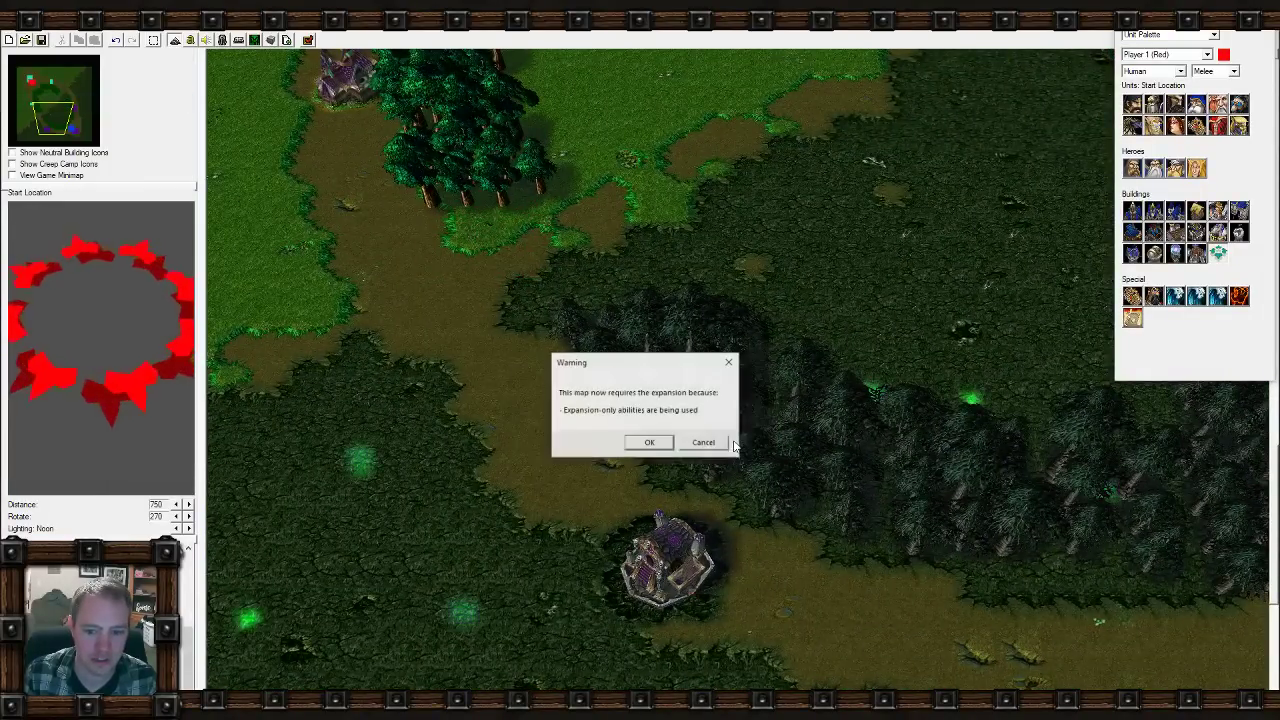
pyautogui.click(650, 443)
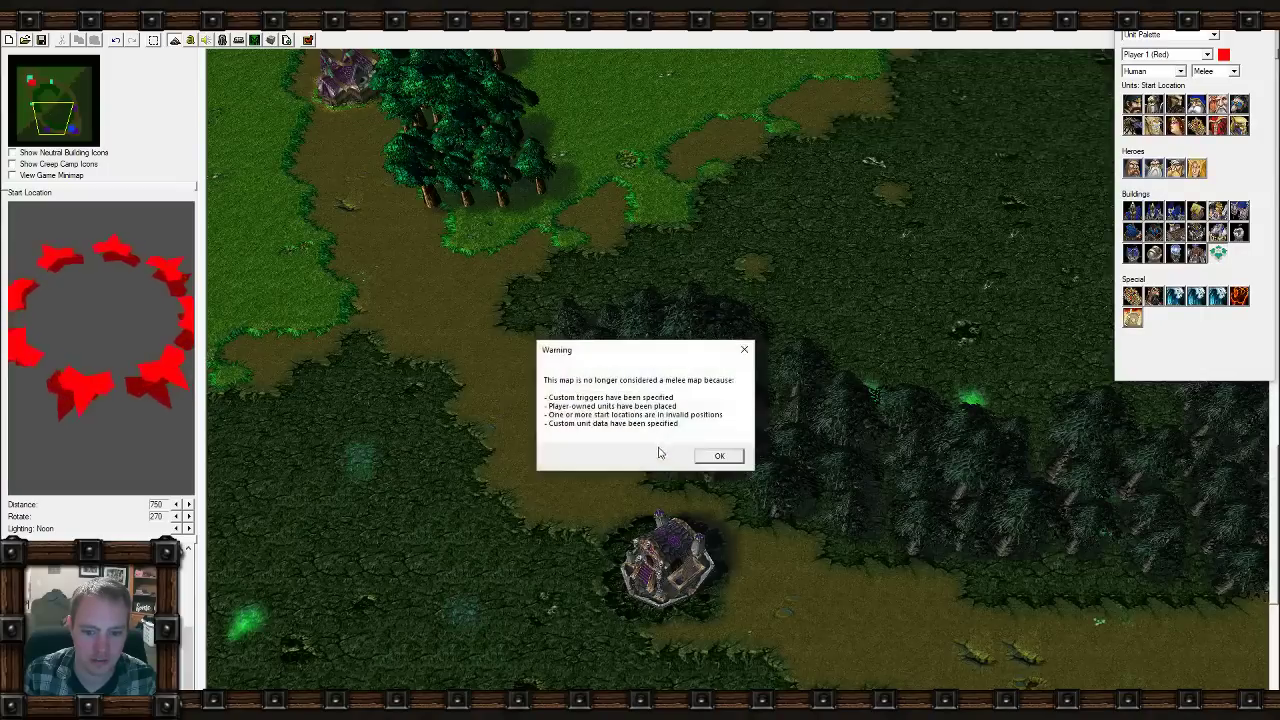
pyautogui.click(718, 456)
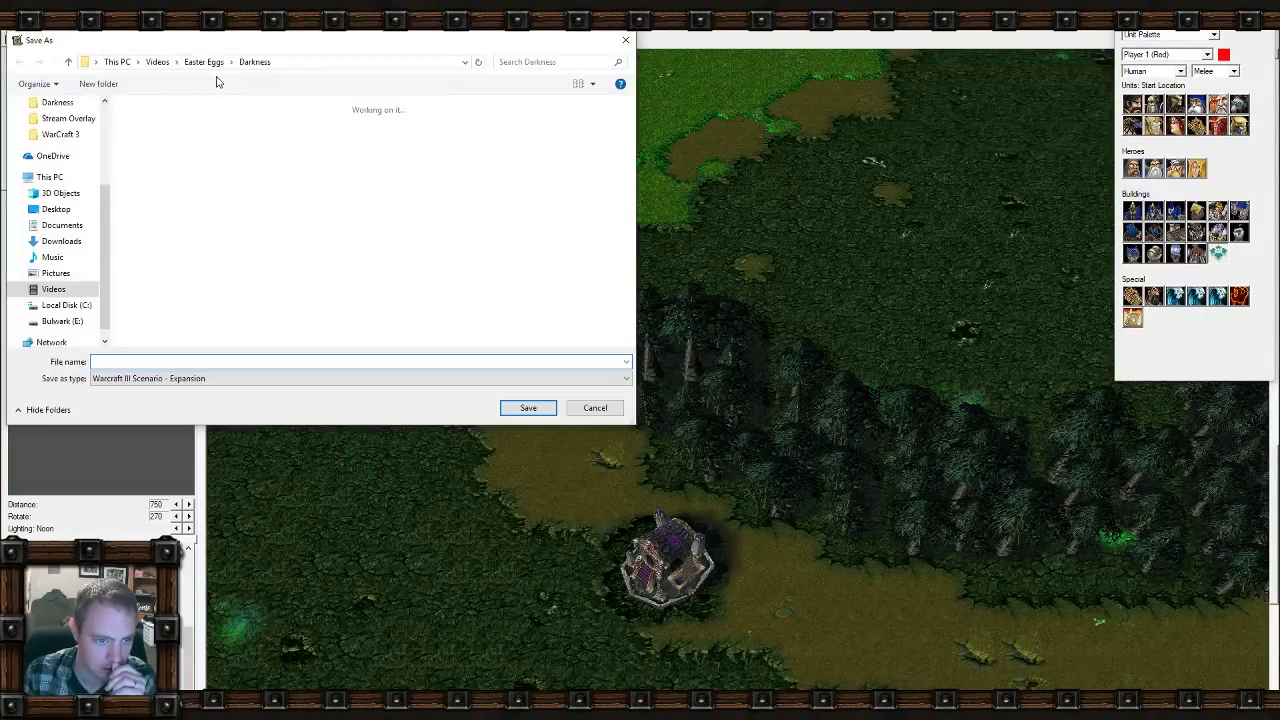
pyautogui.click(80, 305)
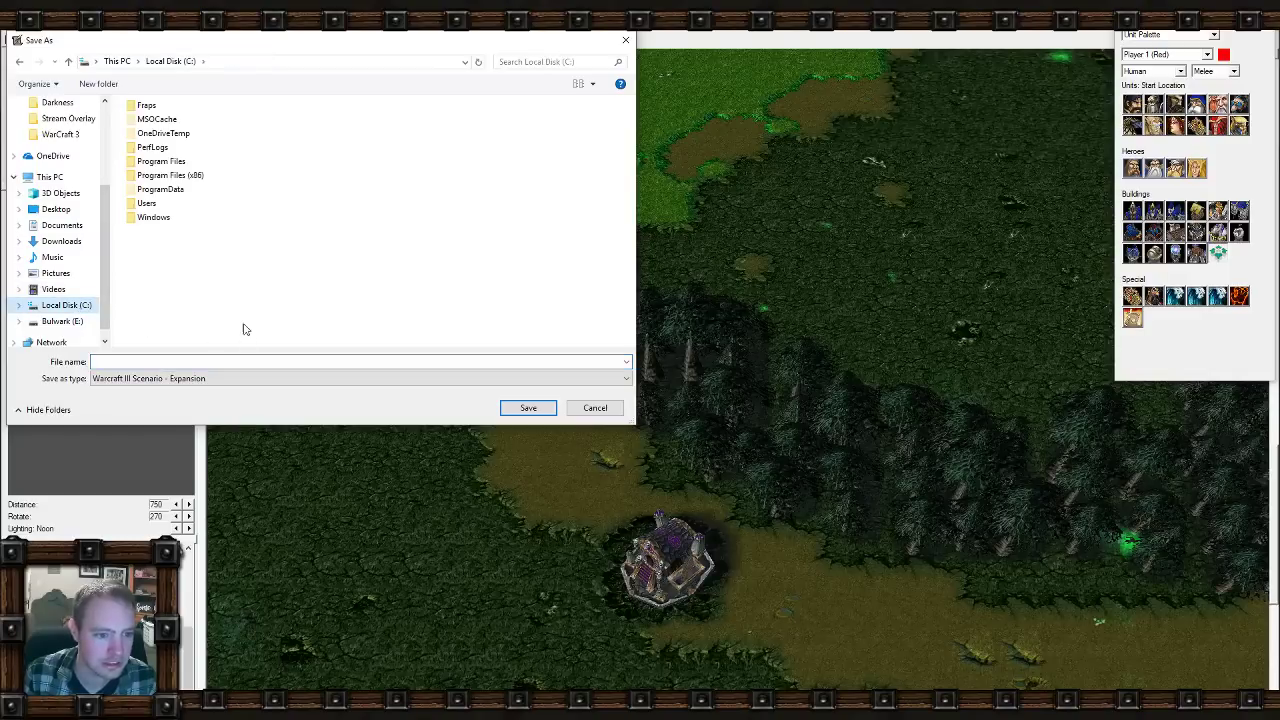
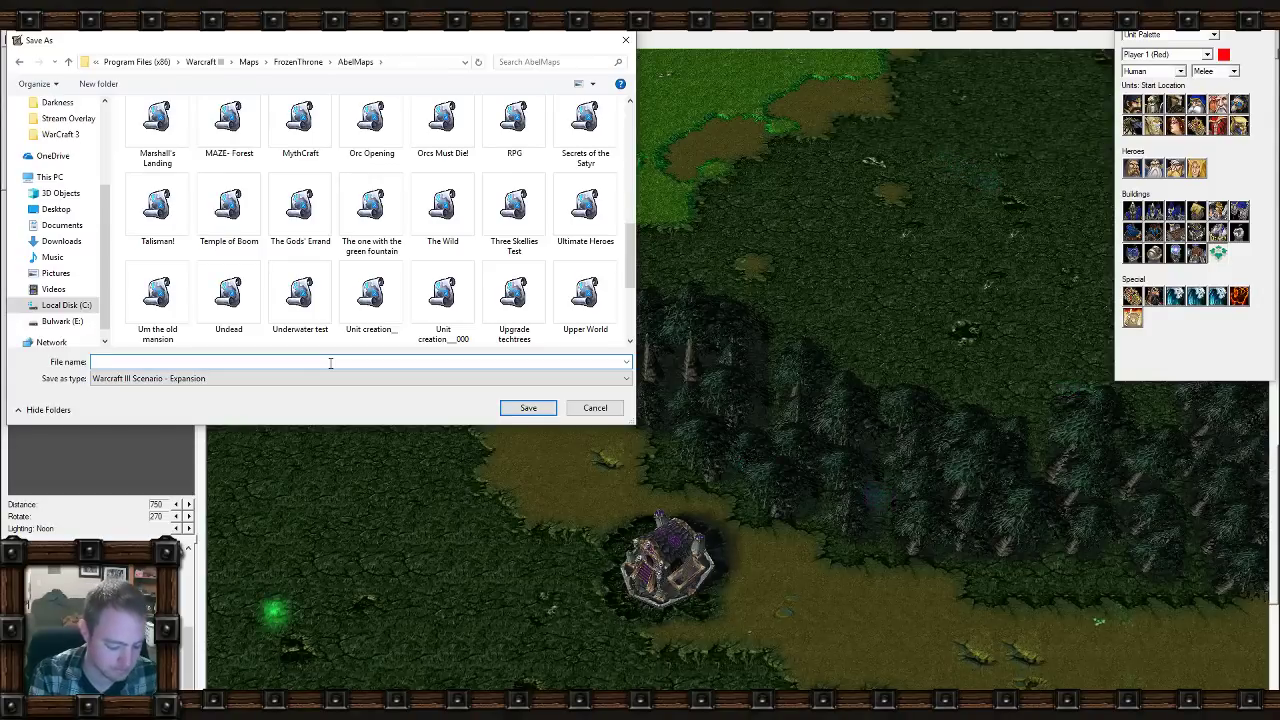
pyautogui.write('Abel')
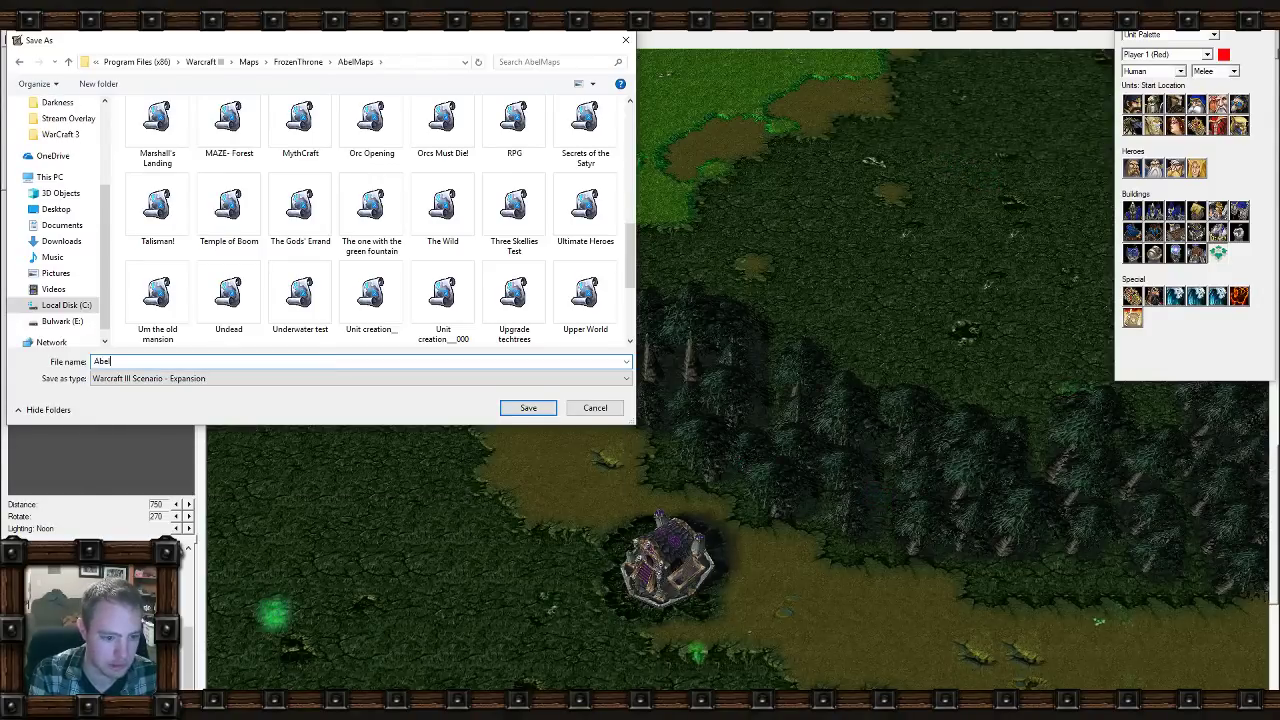
pyautogui.write('hawk Map')
pyautogui.press('Return')
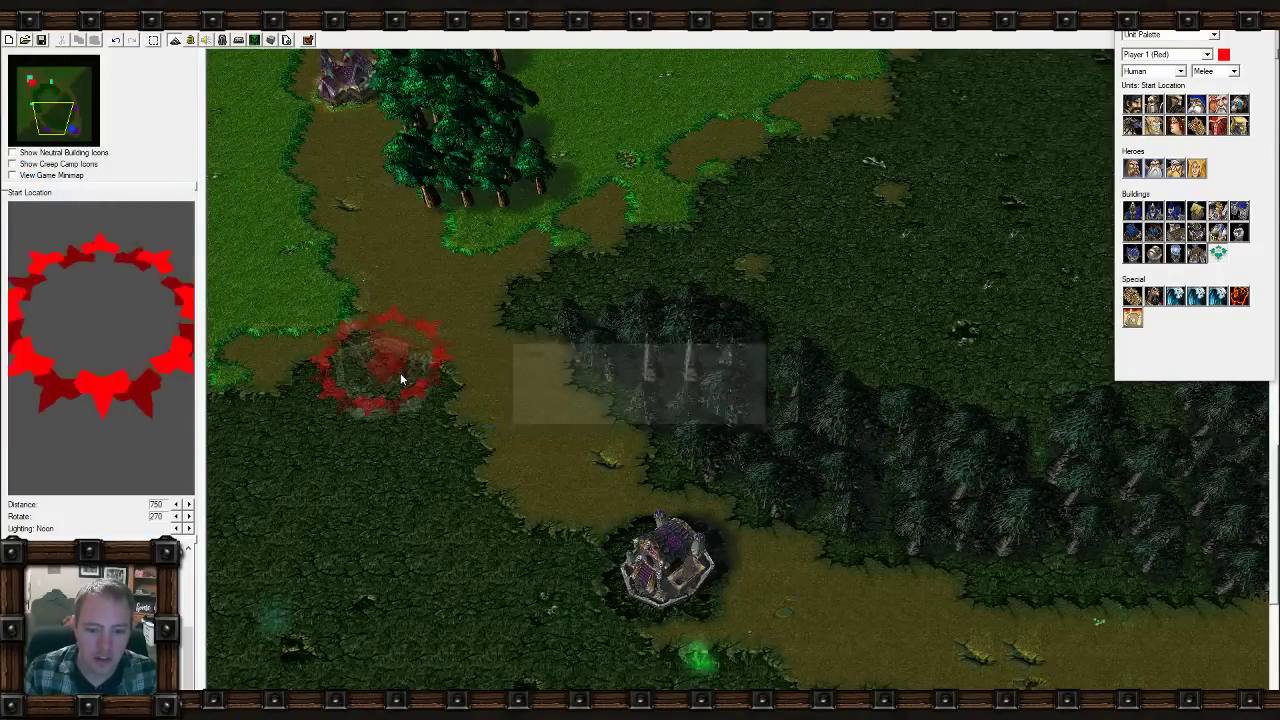
# Name the map "Abelhawk Moba" in the map description and fill in the author's name.
pyautogui.click(135, 20)
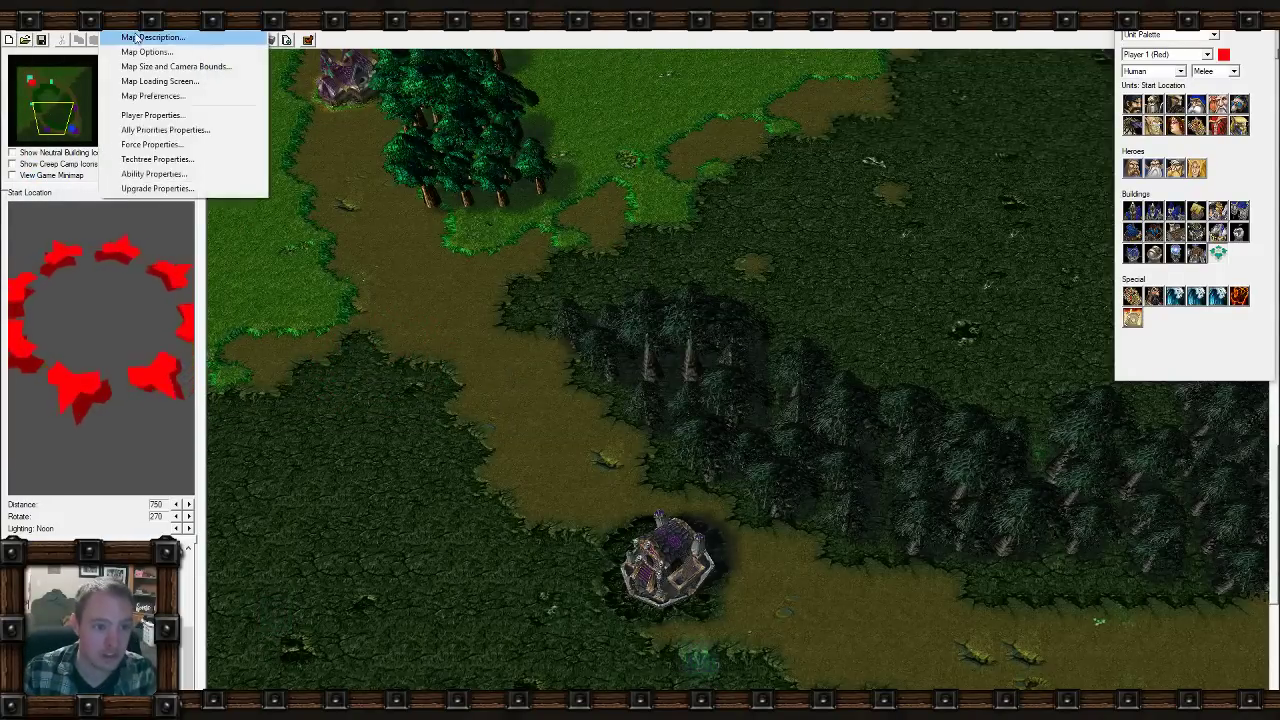
pyautogui.click(150, 34)
pyautogui.write('Abelh')
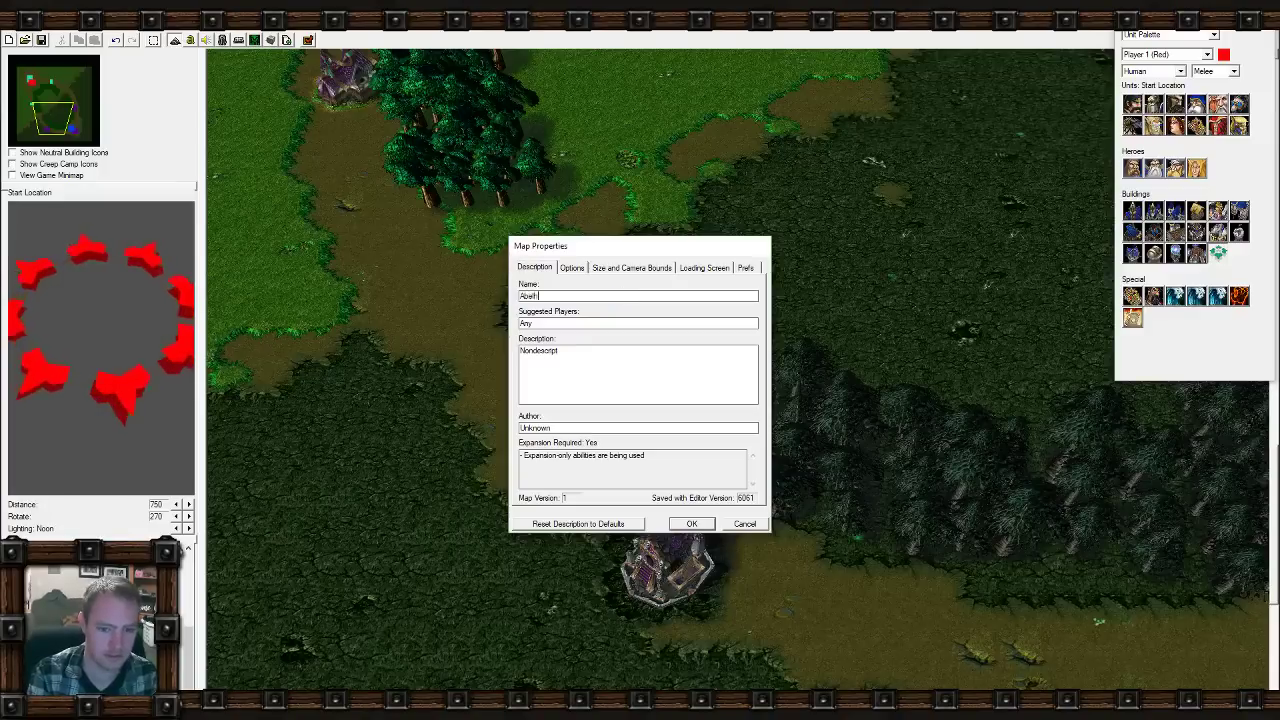
pyautogui.write('awk Moba')
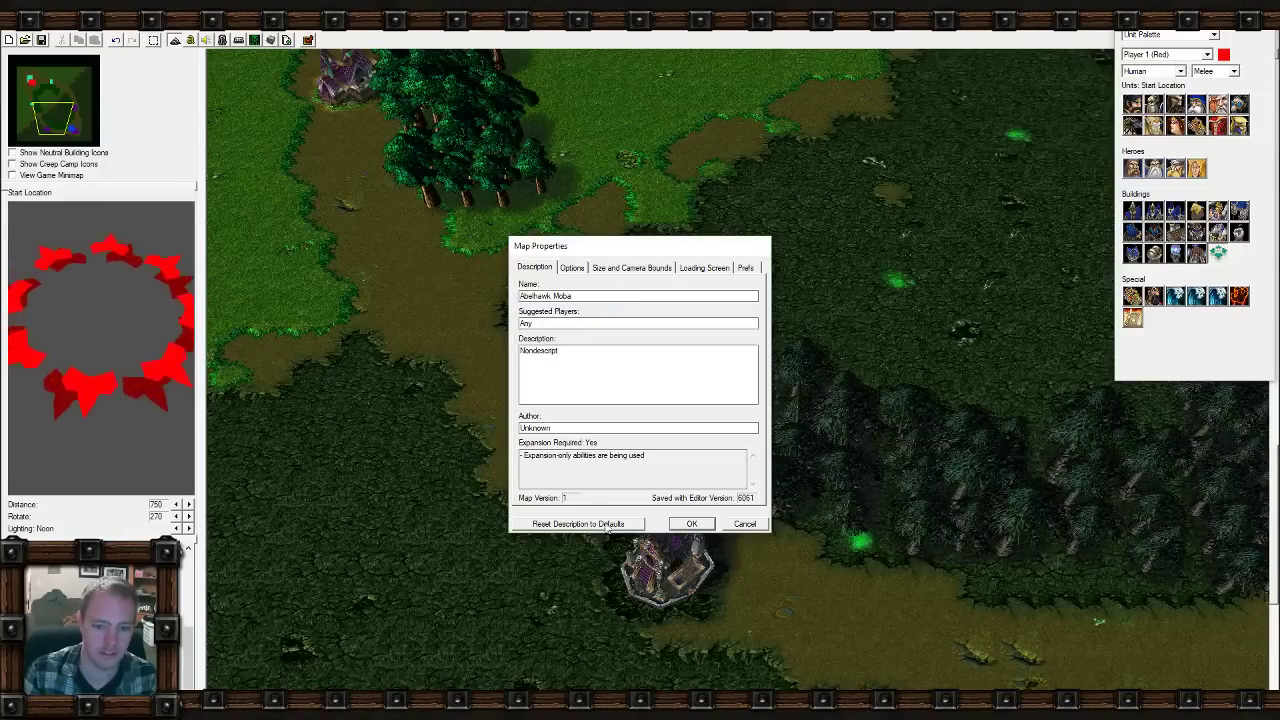
pyautogui.press('Tab')
pyautogui.press('Tab')
pyautogui.press('Tab')
pyautogui.write('Abelhawk')
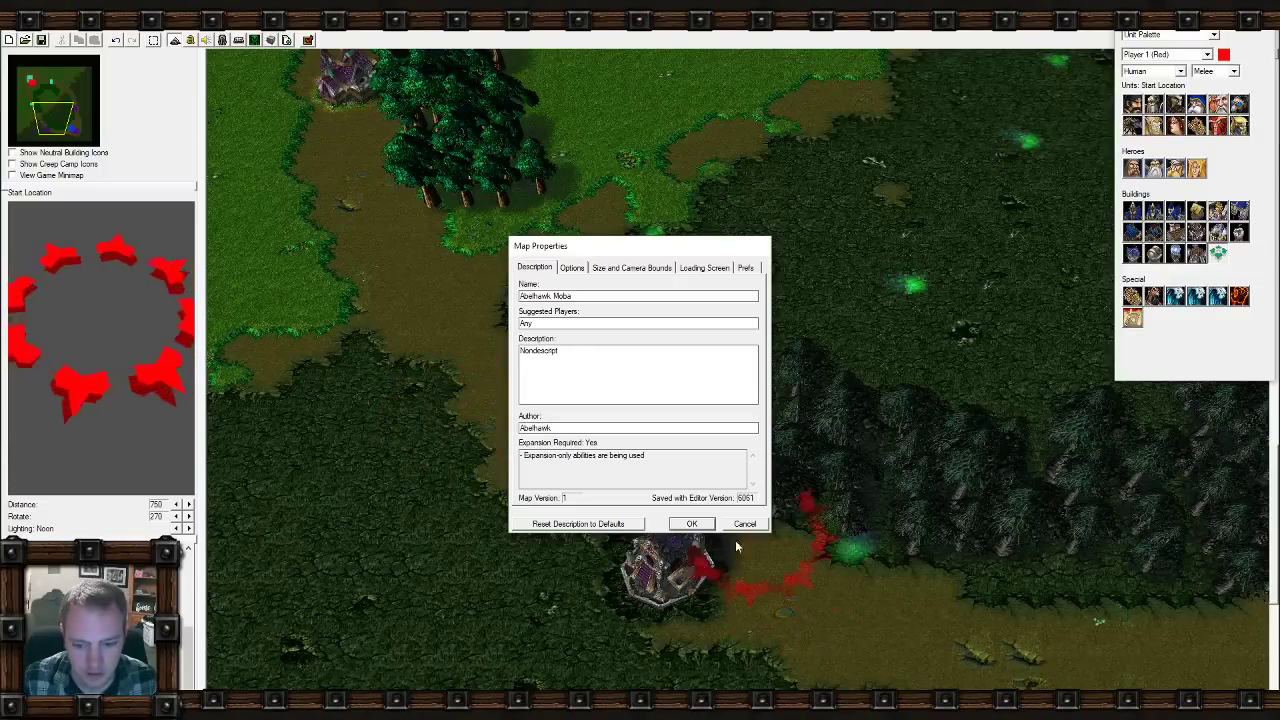
pyautogui.press('Return')
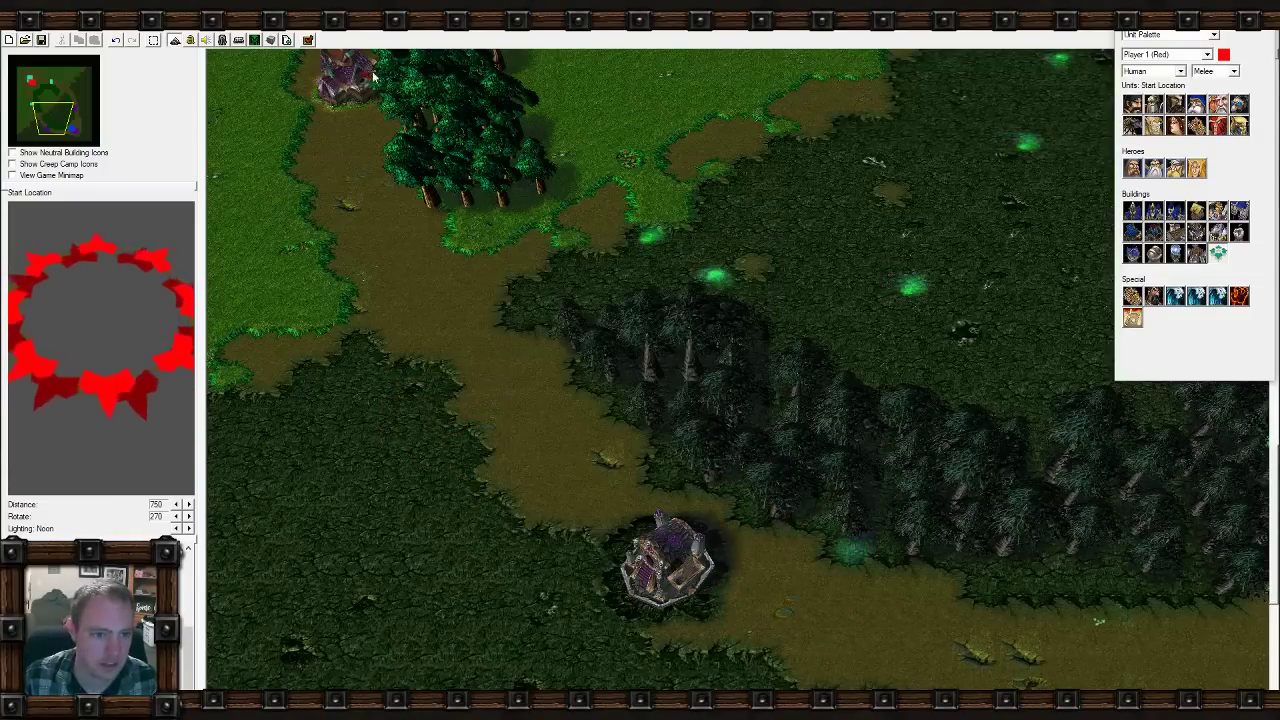
# Launch a test of the map and select the Priestess of the Moon hero in the game.
pyautogui.click(309, 40)
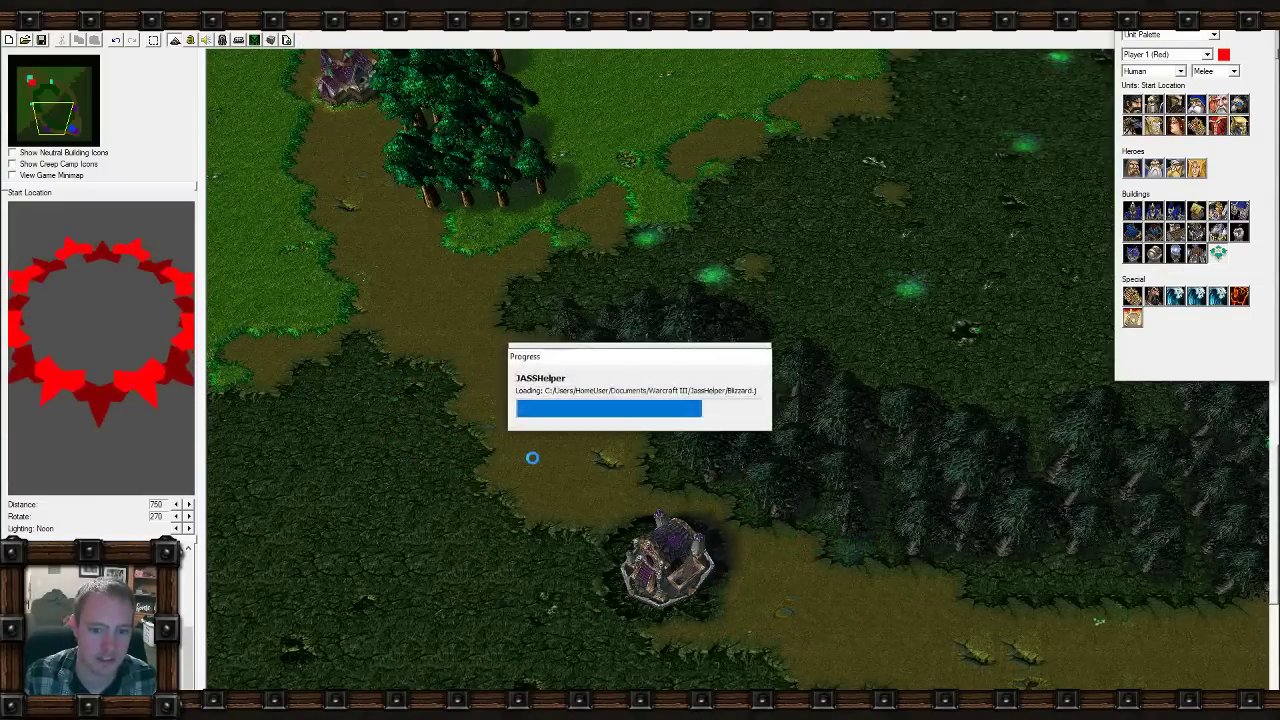
pyautogui.hotkey('alt', 'Tab')
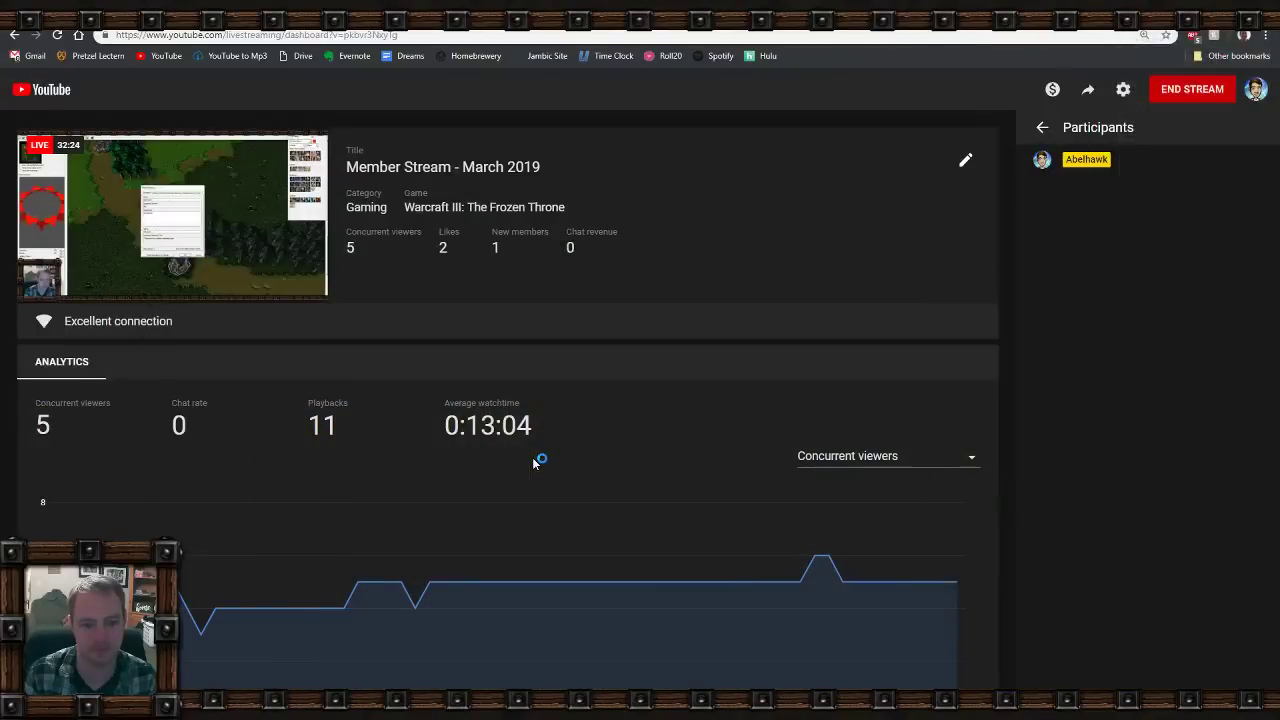
pyautogui.click(1203, 9)
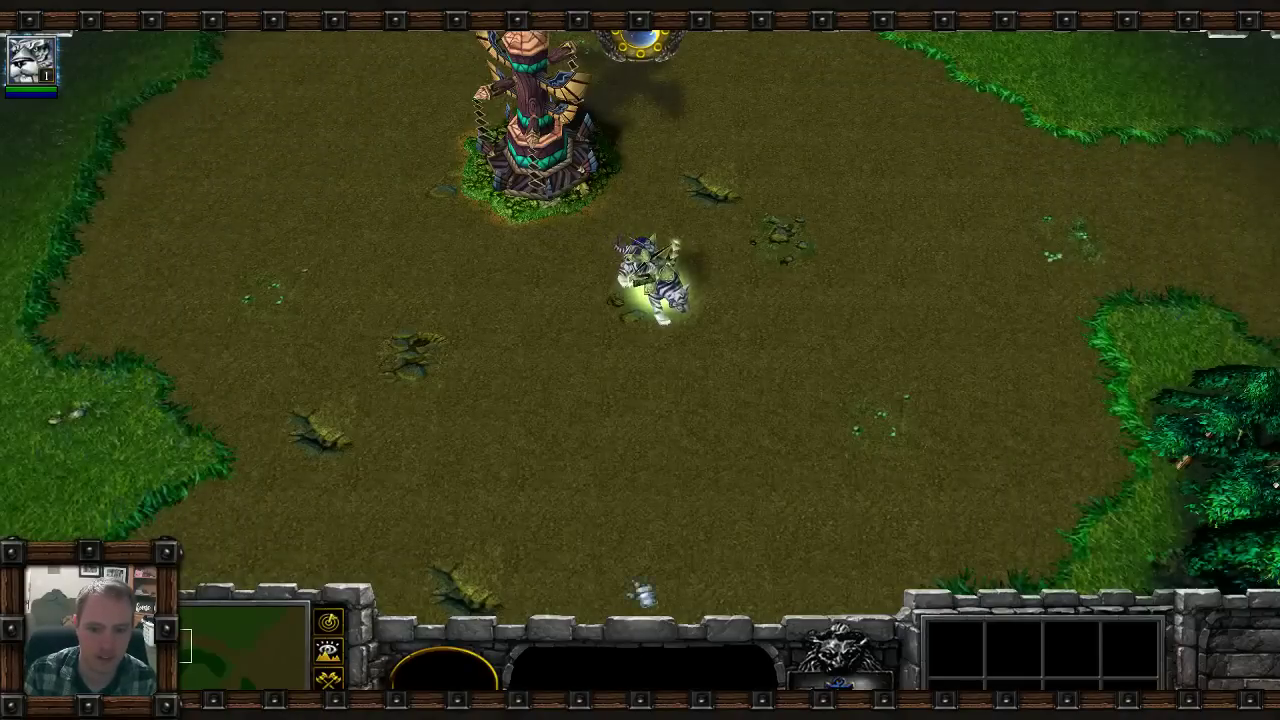
pyautogui.click(655, 290)
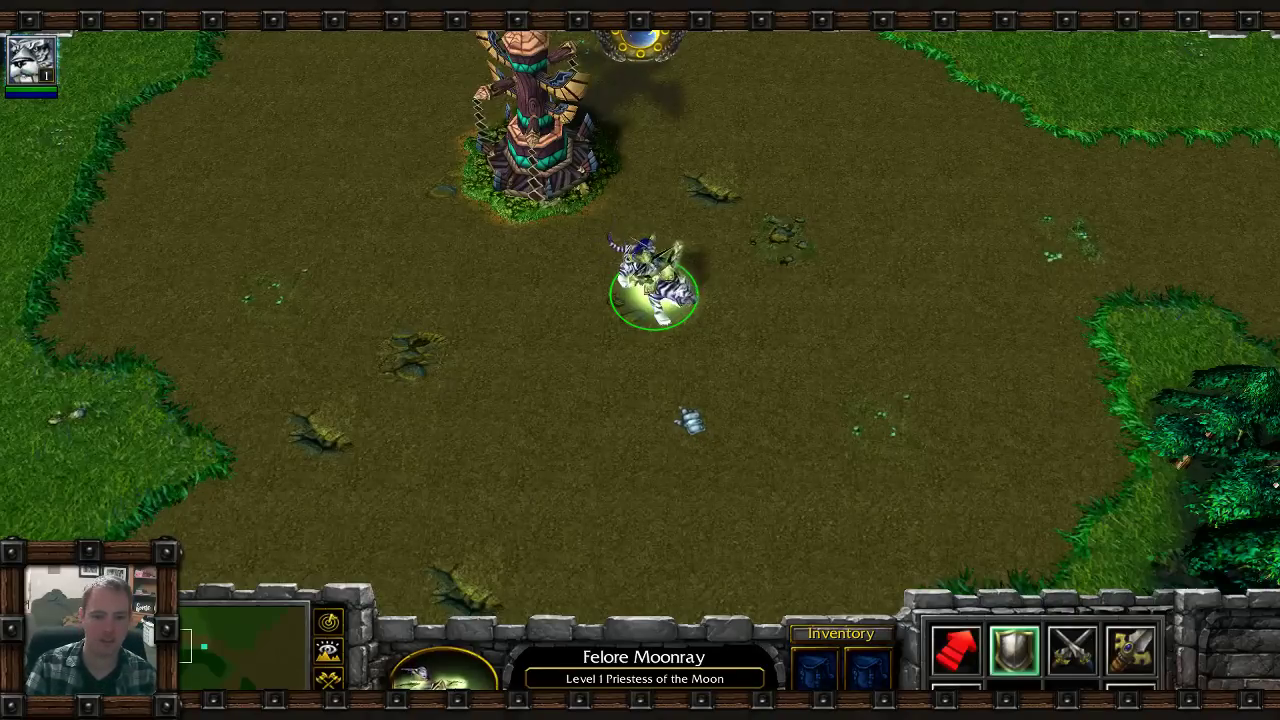
# Move the Priestess of the Moon down the lane and watch the units spawning and marching along it.
pyautogui.scroll(-3, 690, 420)
pyautogui.scroll(3, 720, 440)
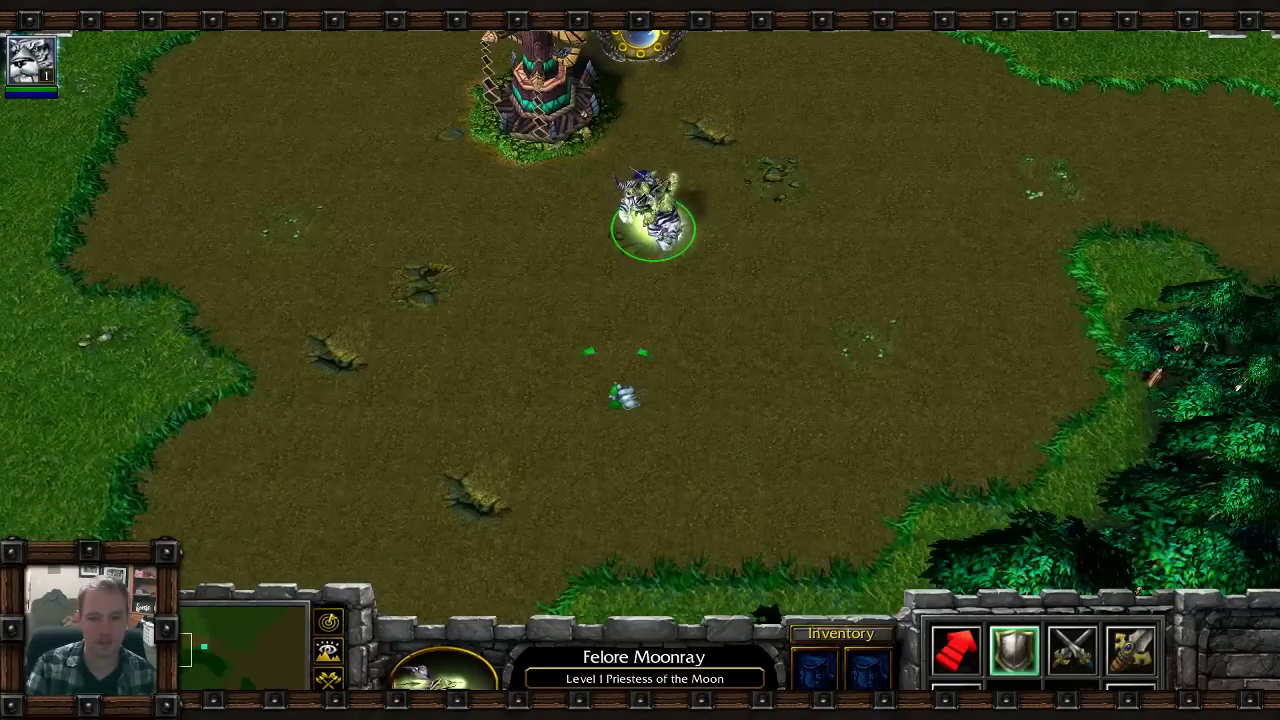
pyautogui.rightClick(620, 391)
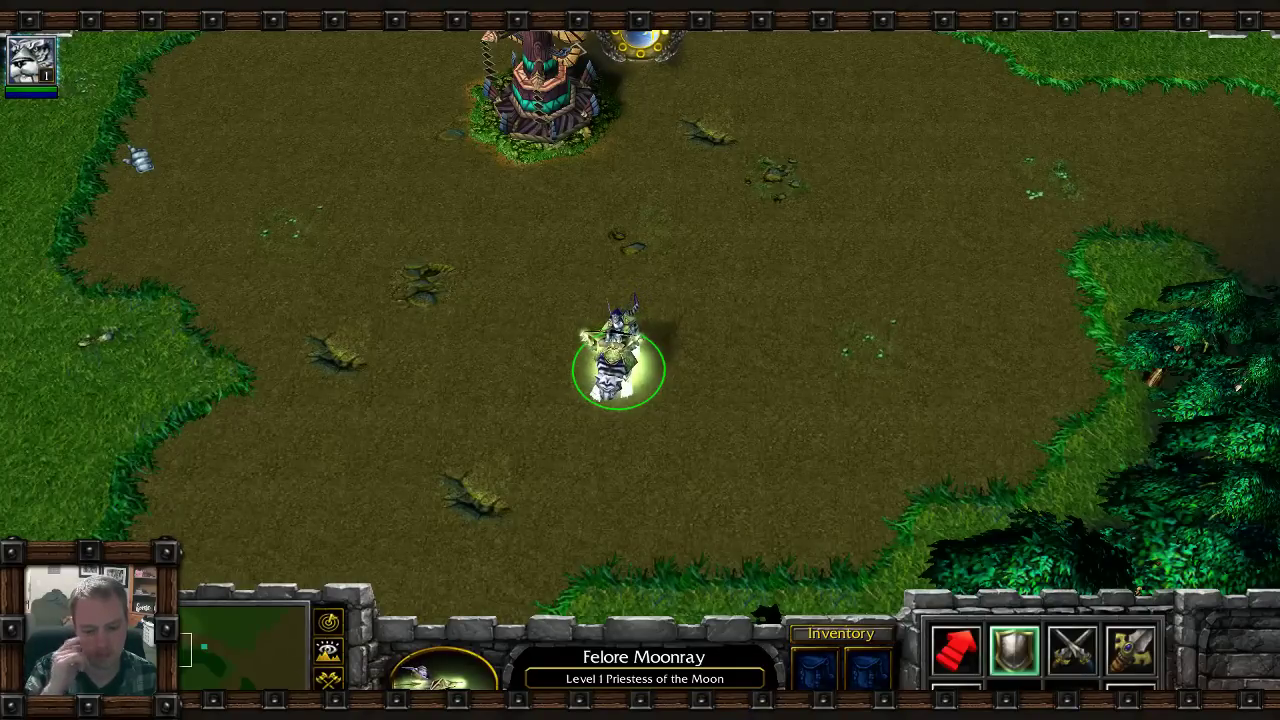
pyautogui.press('Down')
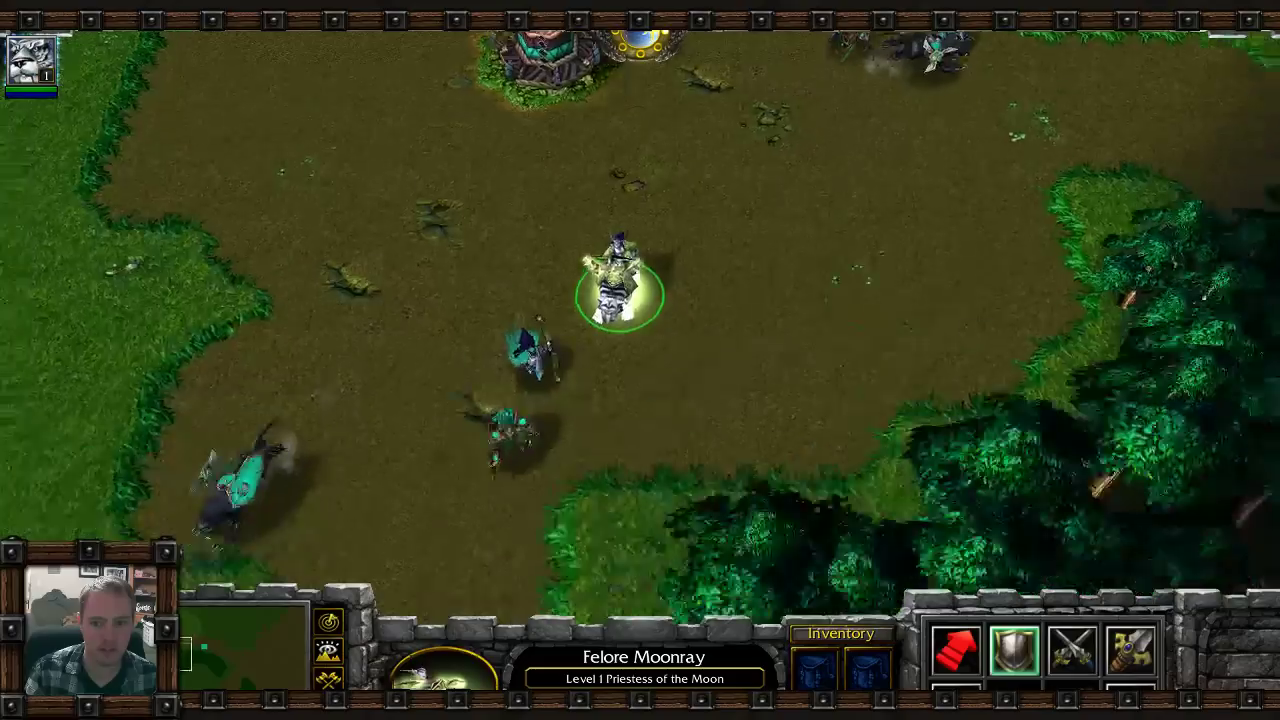
pyautogui.press('Down')
pyautogui.press('Down')
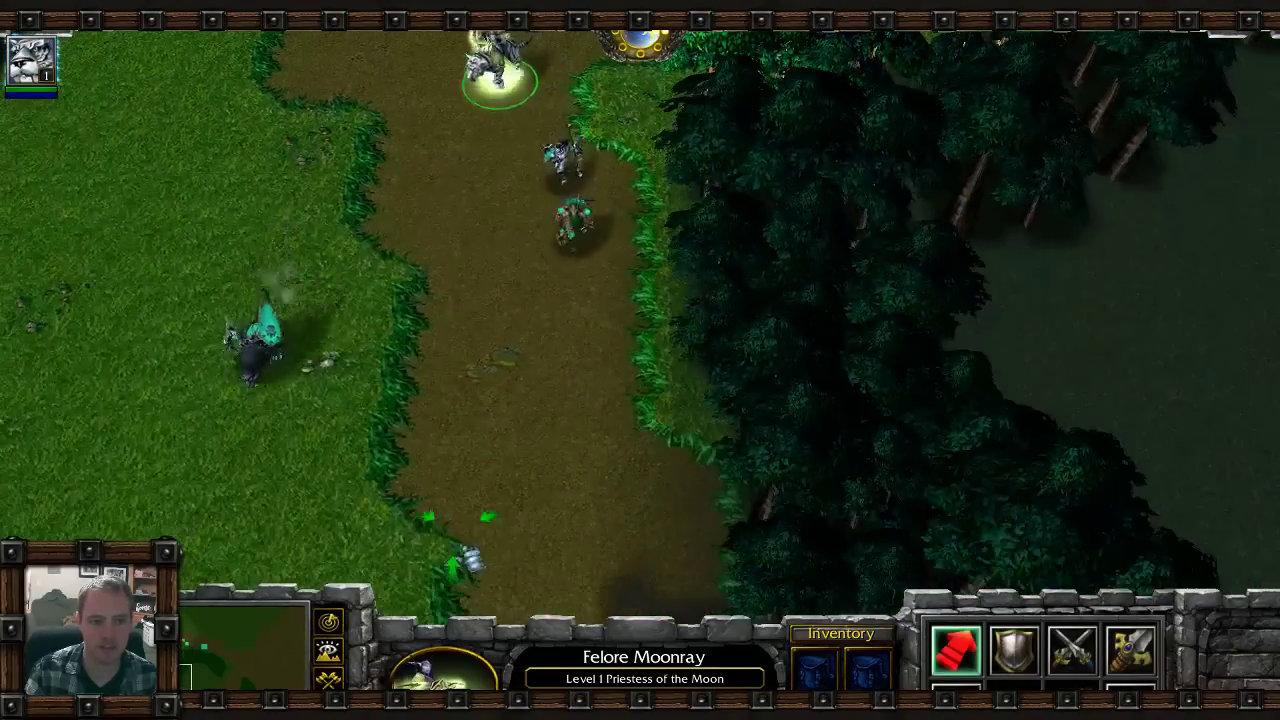
pyautogui.press('Down')
# Set the game's sound effects volume to slightly below the middle of its range and resume the game.
pyautogui.press('F10')
pyautogui.click(663, 428)
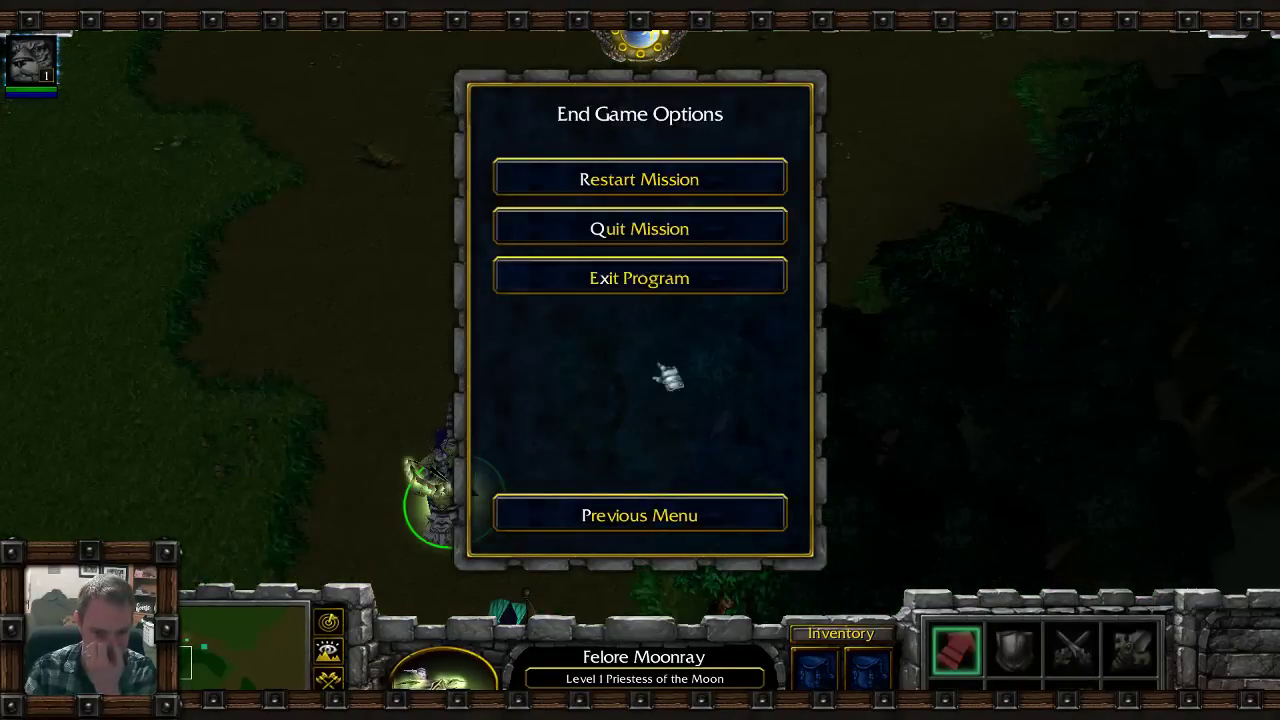
pyautogui.click(674, 508)
pyautogui.click(694, 328)
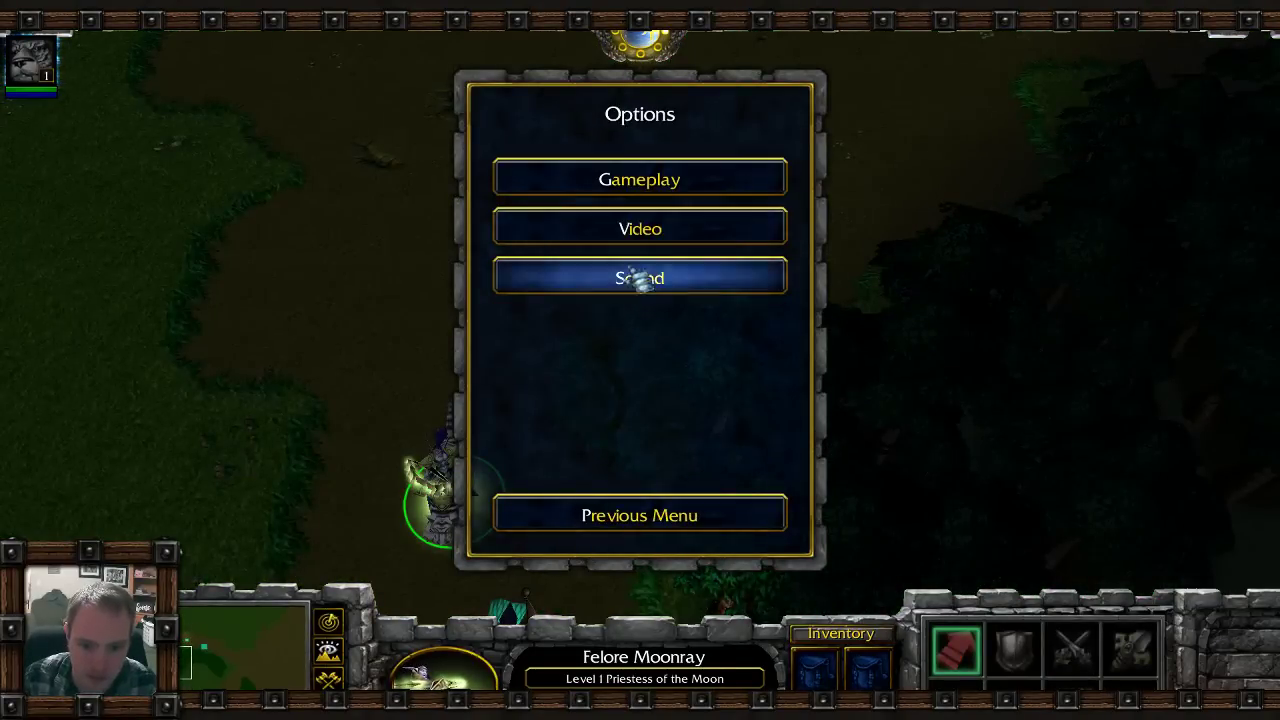
pyautogui.click(640, 278)
pyautogui.click(628, 175)
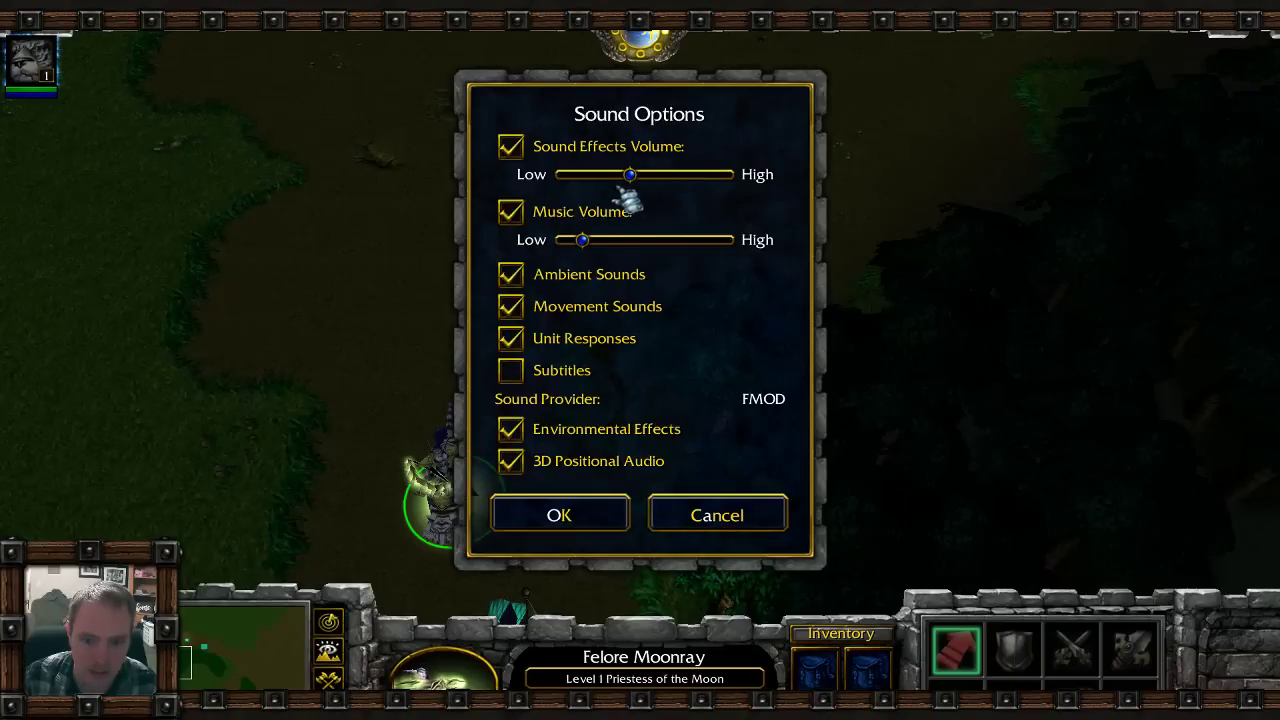
pyautogui.click(560, 515)
pyautogui.click(615, 518)
pyautogui.click(605, 518)
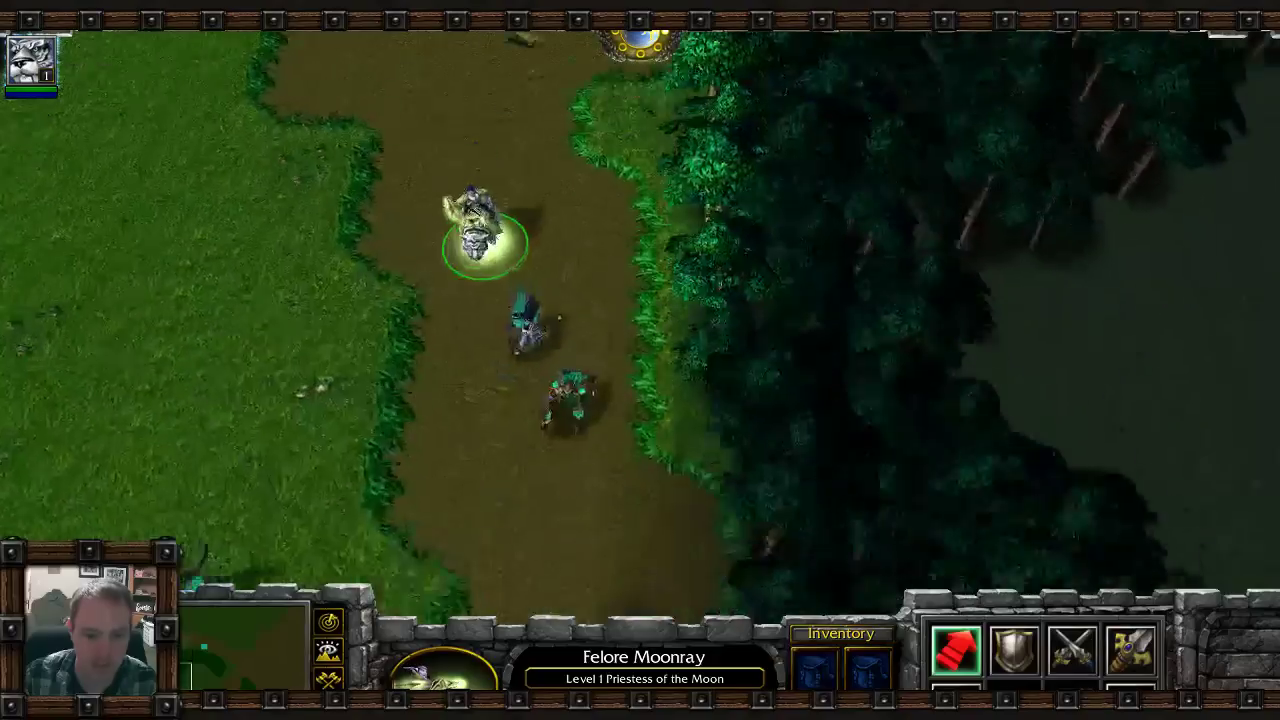
# Send the hero along the lane towards the undead side and examine how both sides' units behave.
pyautogui.rightClick(510, 476)
pyautogui.rightClick(364, 400)
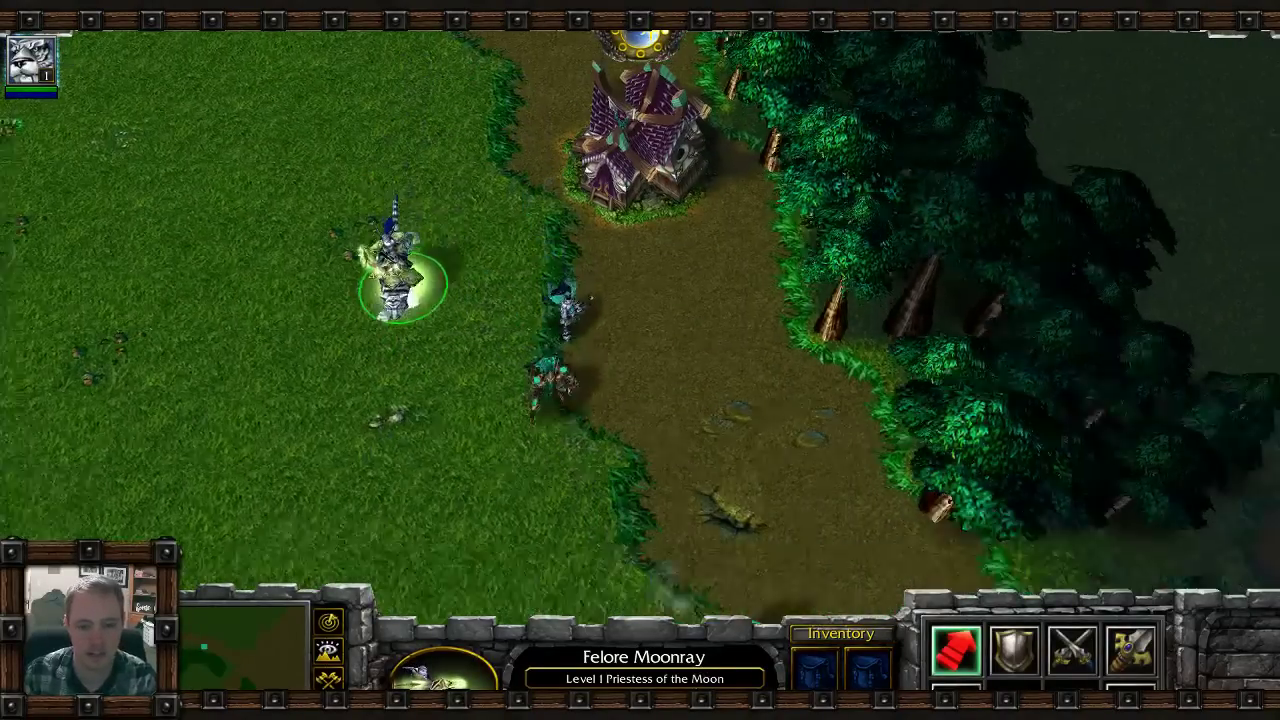
pyautogui.rightClick(616, 206)
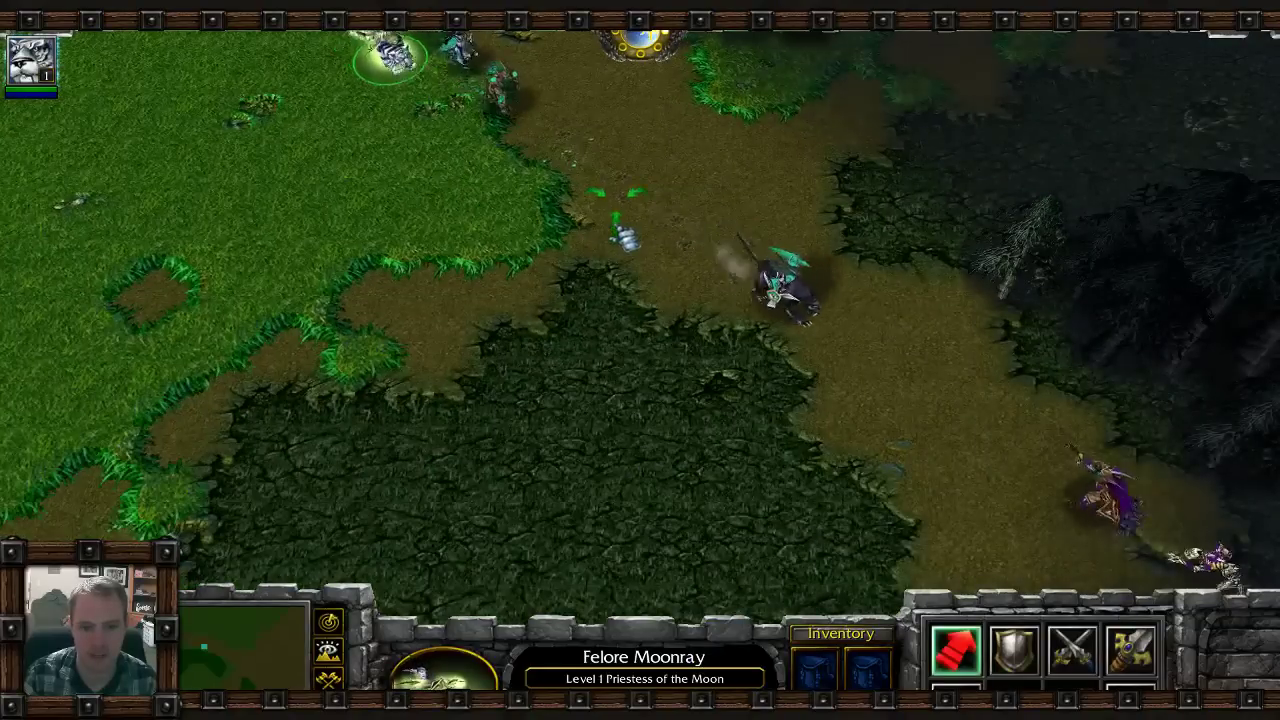
pyautogui.rightClick(475, 392)
pyautogui.rightClick(316, 331)
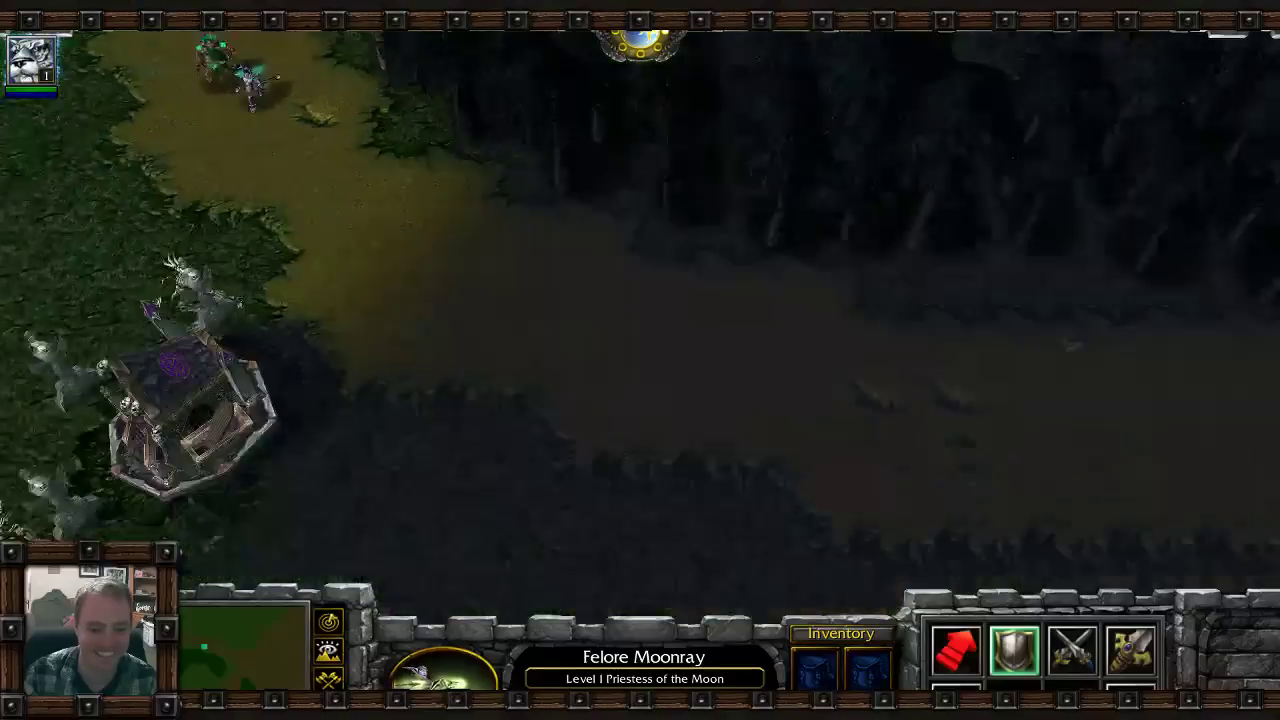
pyautogui.rightClick(677, 427)
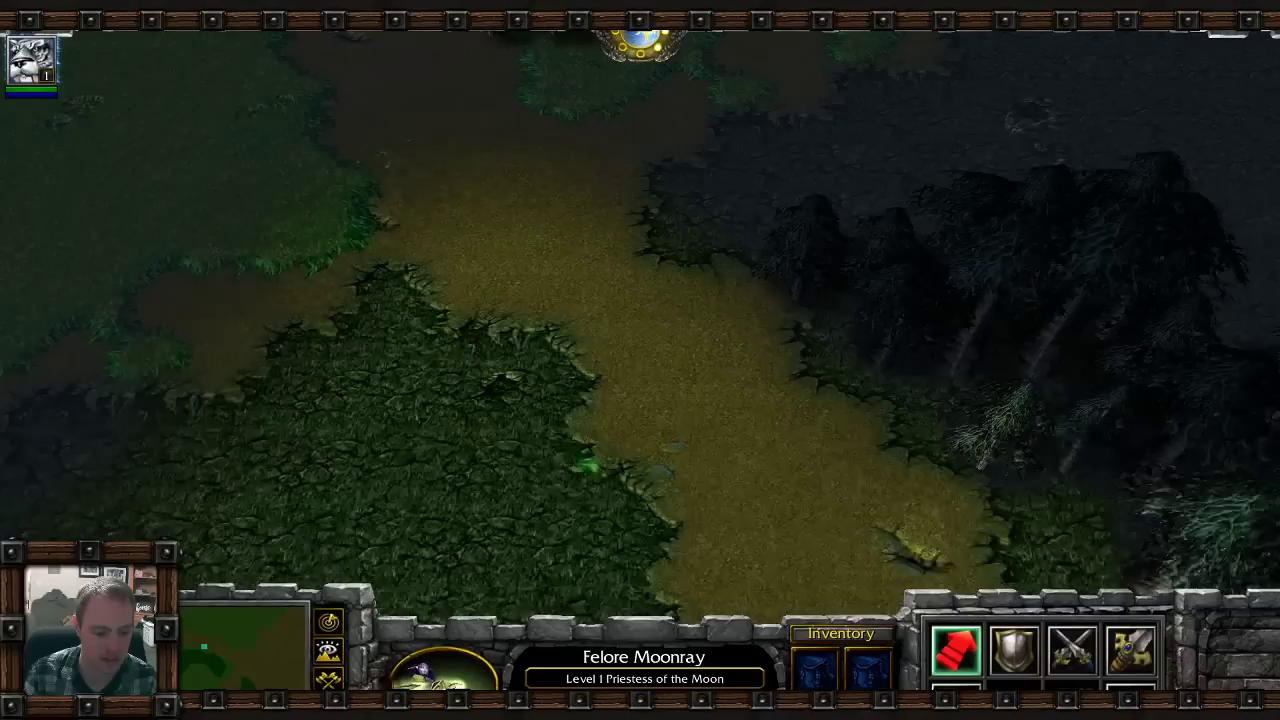
pyautogui.press('F10')
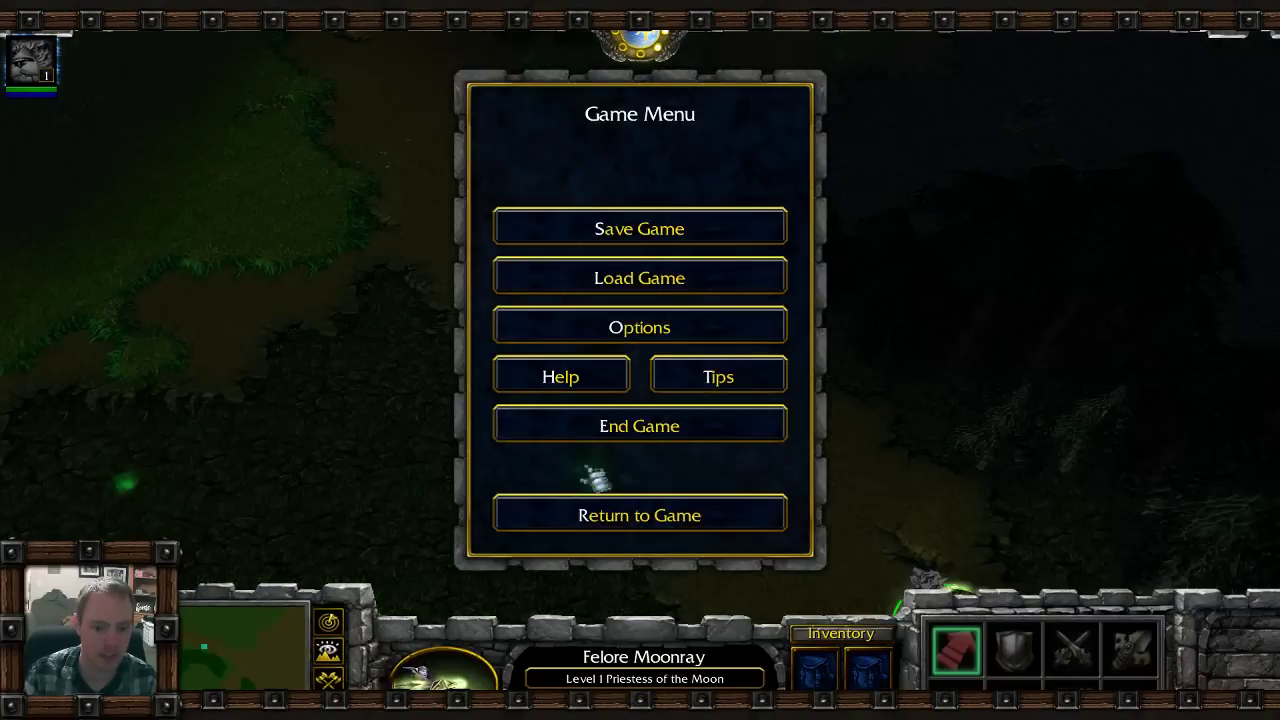
pyautogui.click(600, 513)
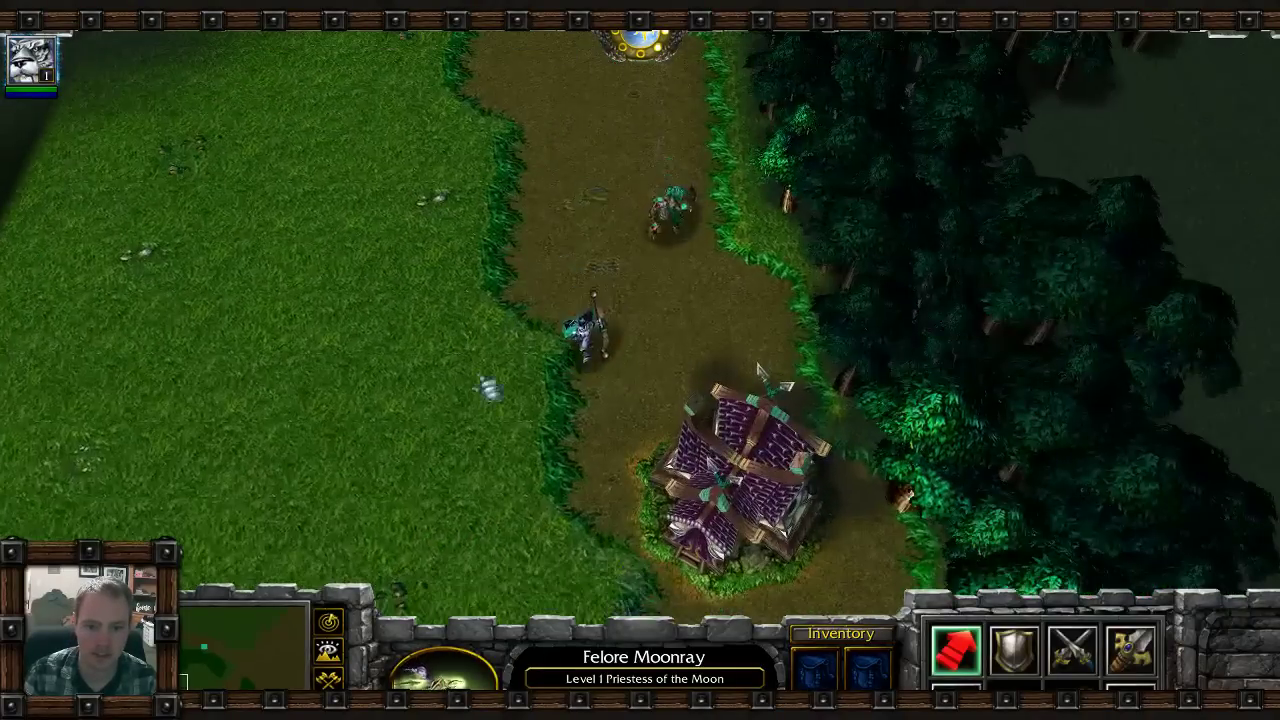
pyautogui.rightClick(332, 473)
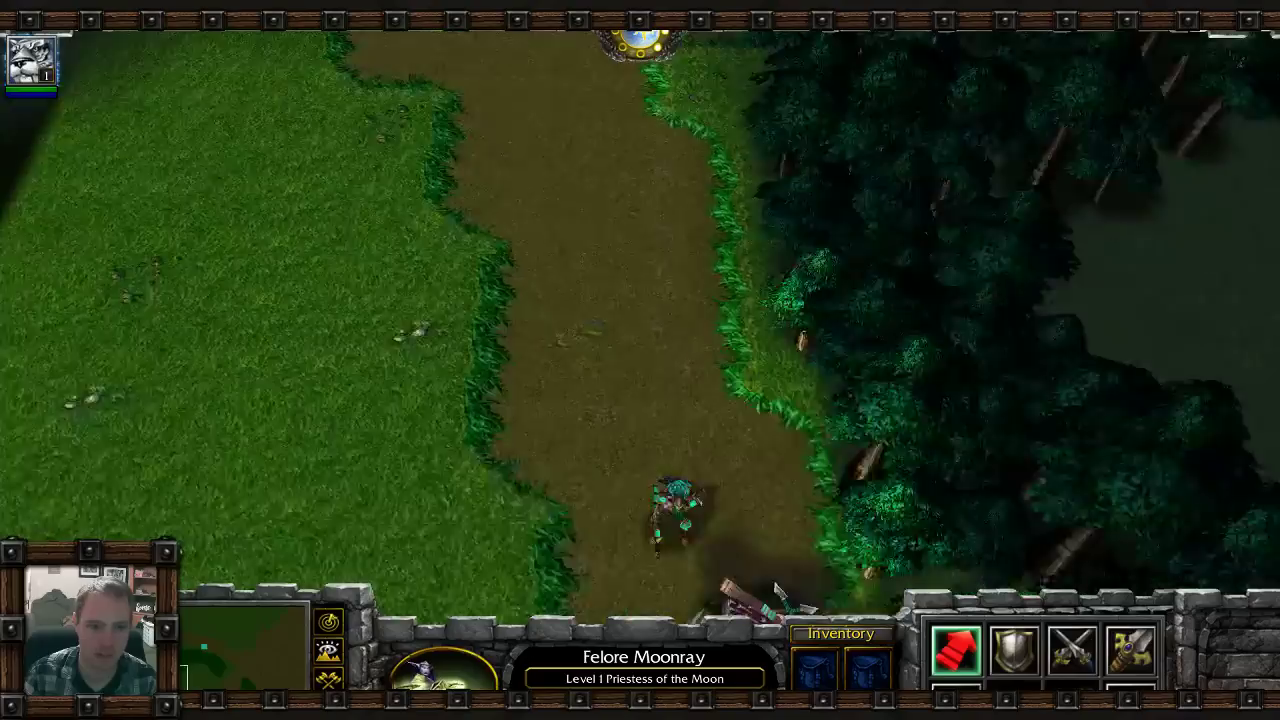
# End the test game by exiting the program and switch back to the Warcraft III World Editor.
pyautogui.press('F10')
pyautogui.click(590, 422)
pyautogui.click(605, 278)
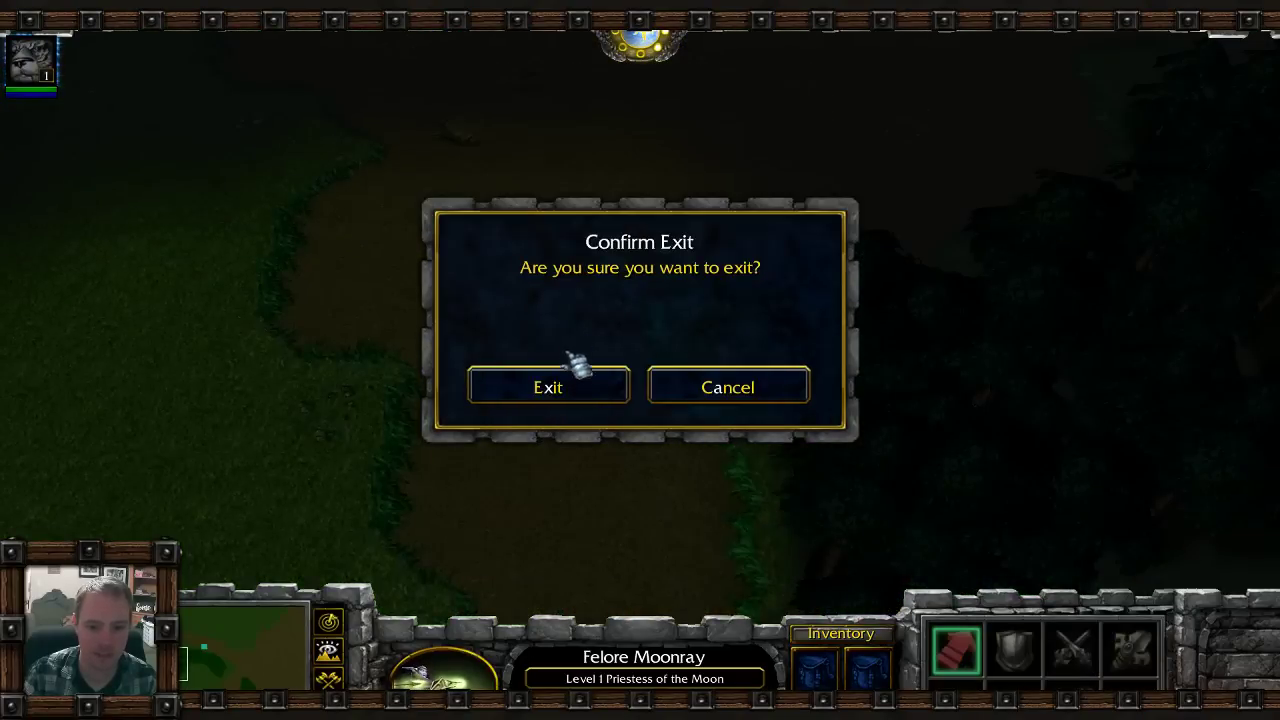
pyautogui.click(575, 380)
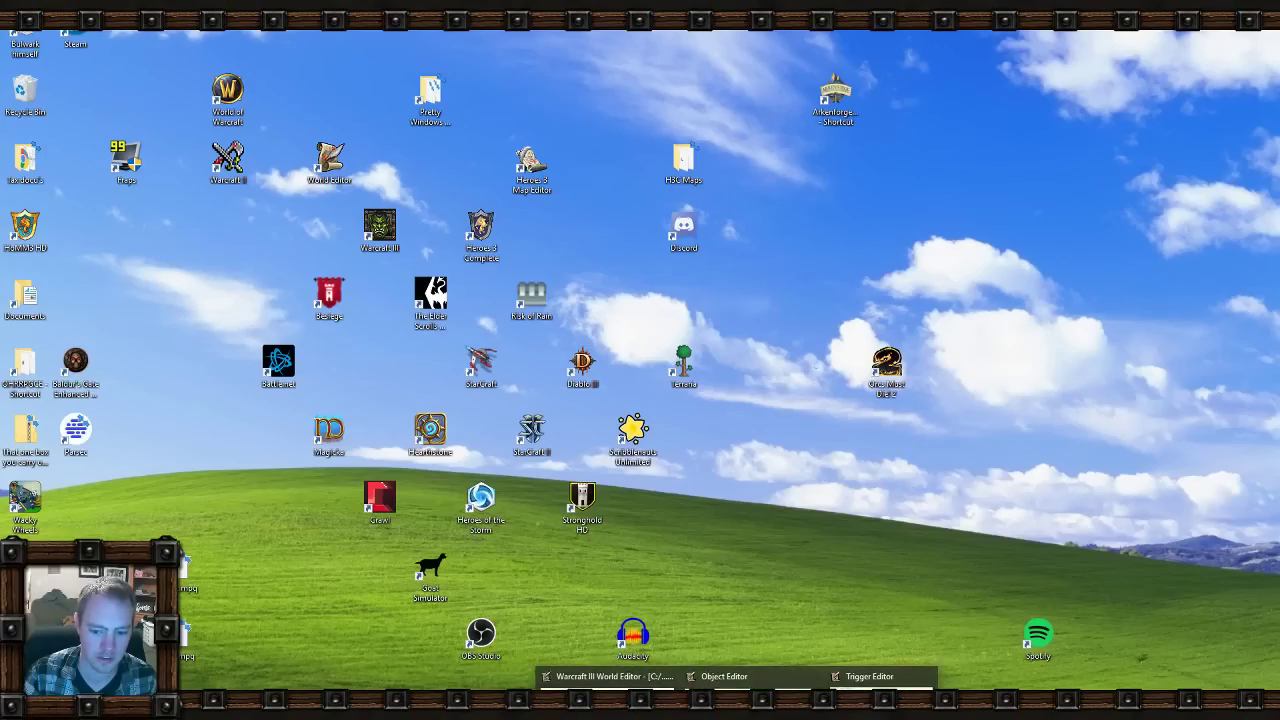
pyautogui.click(620, 677)
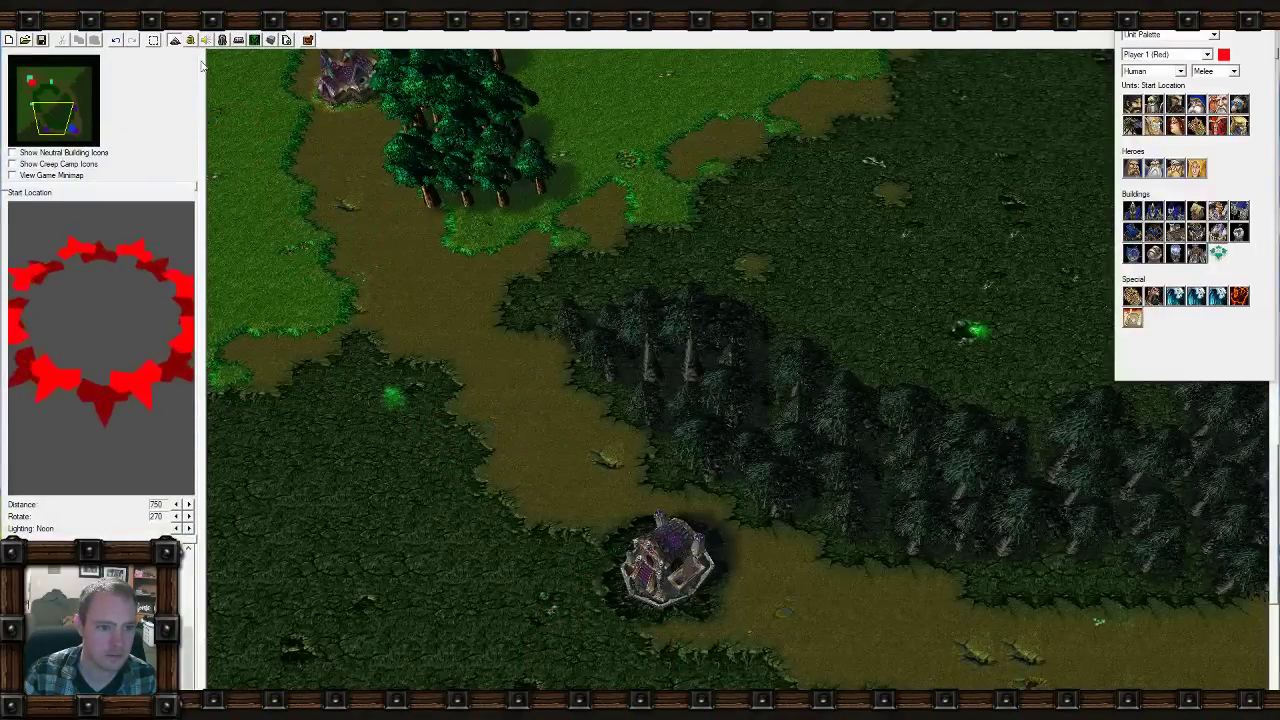
# Enable custom forces in the scenario properties and rename the first force as "Sentinels".
pyautogui.click(124, 21)
pyautogui.click(149, 117)
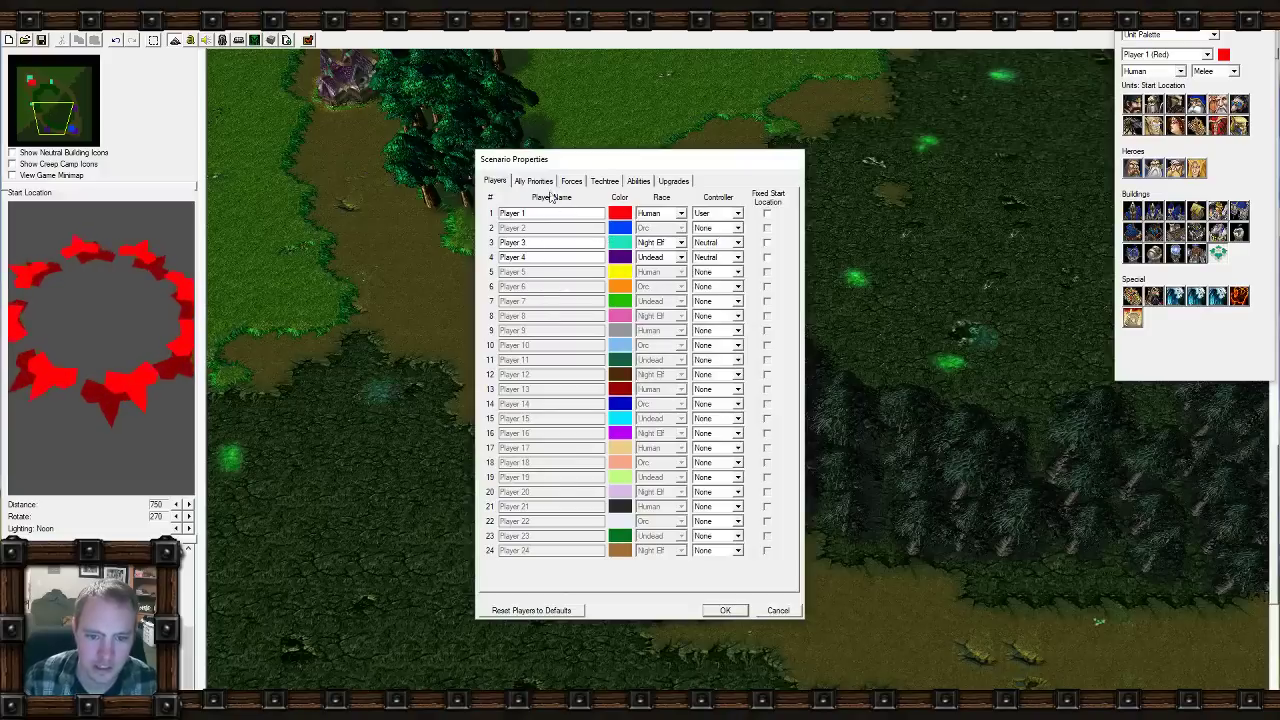
pyautogui.click(533, 181)
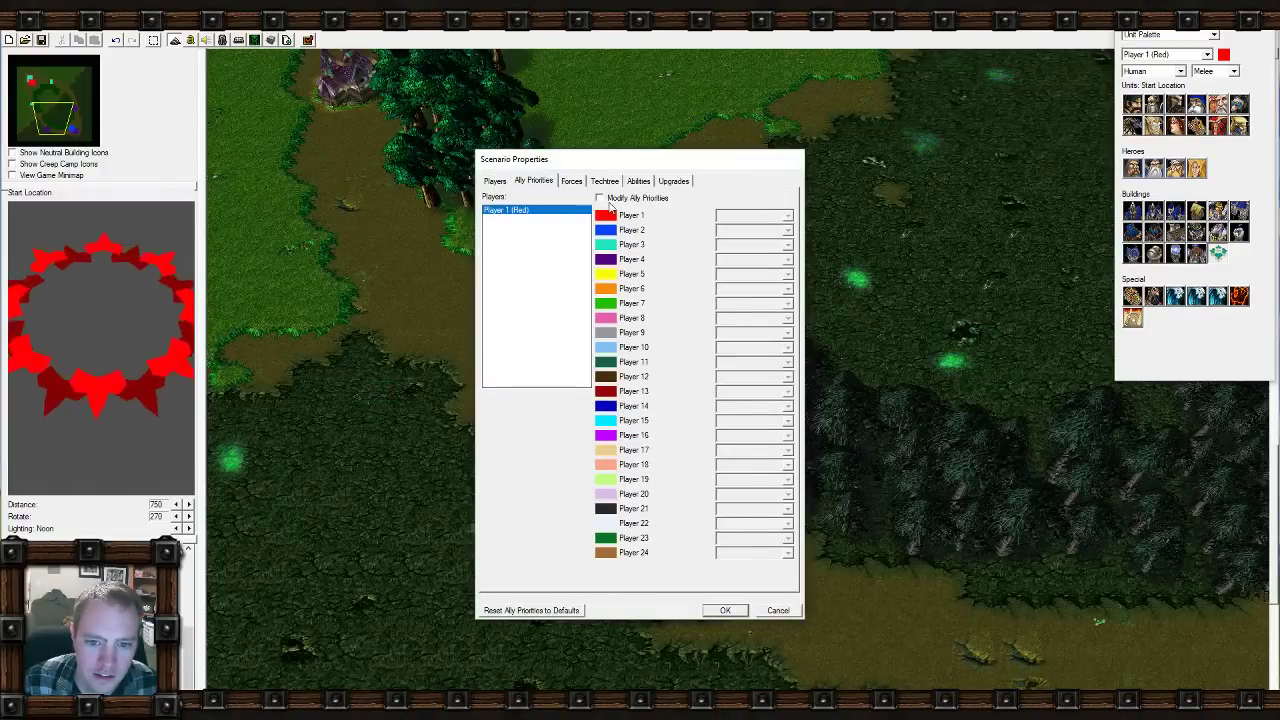
pyautogui.click(571, 181)
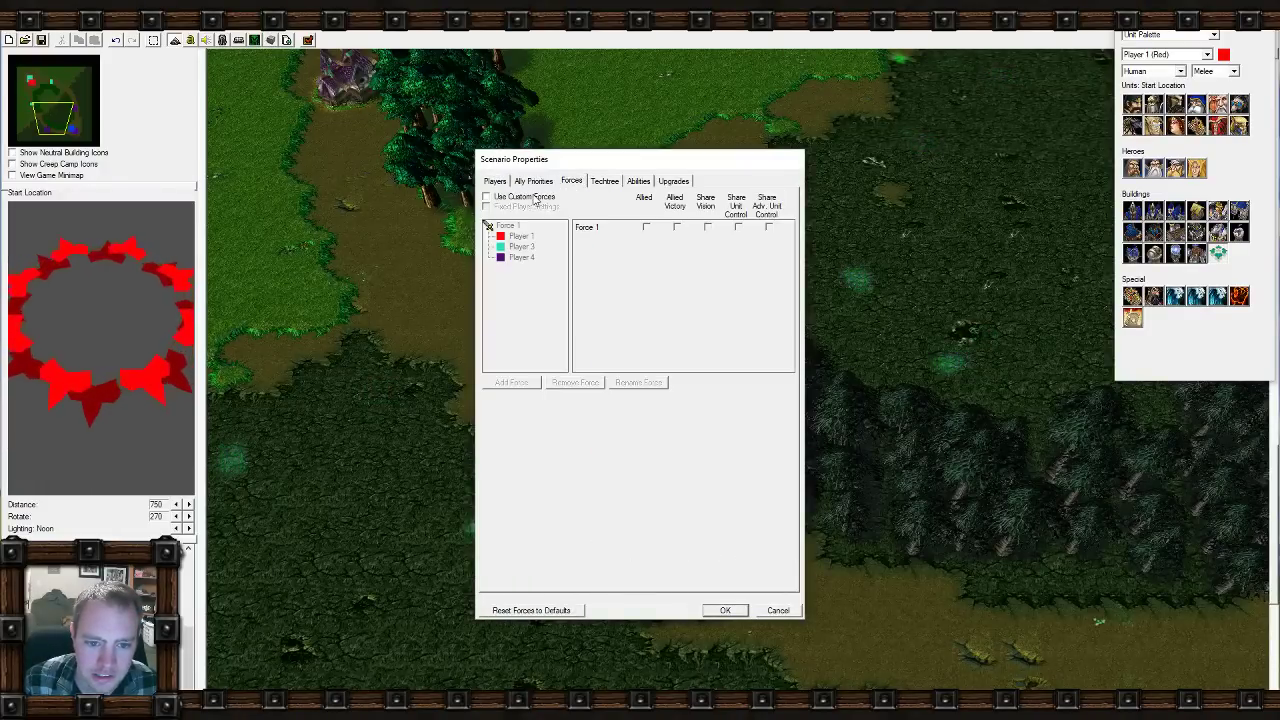
pyautogui.click(535, 199)
pyautogui.click(508, 228)
pyautogui.doubleClick(509, 229)
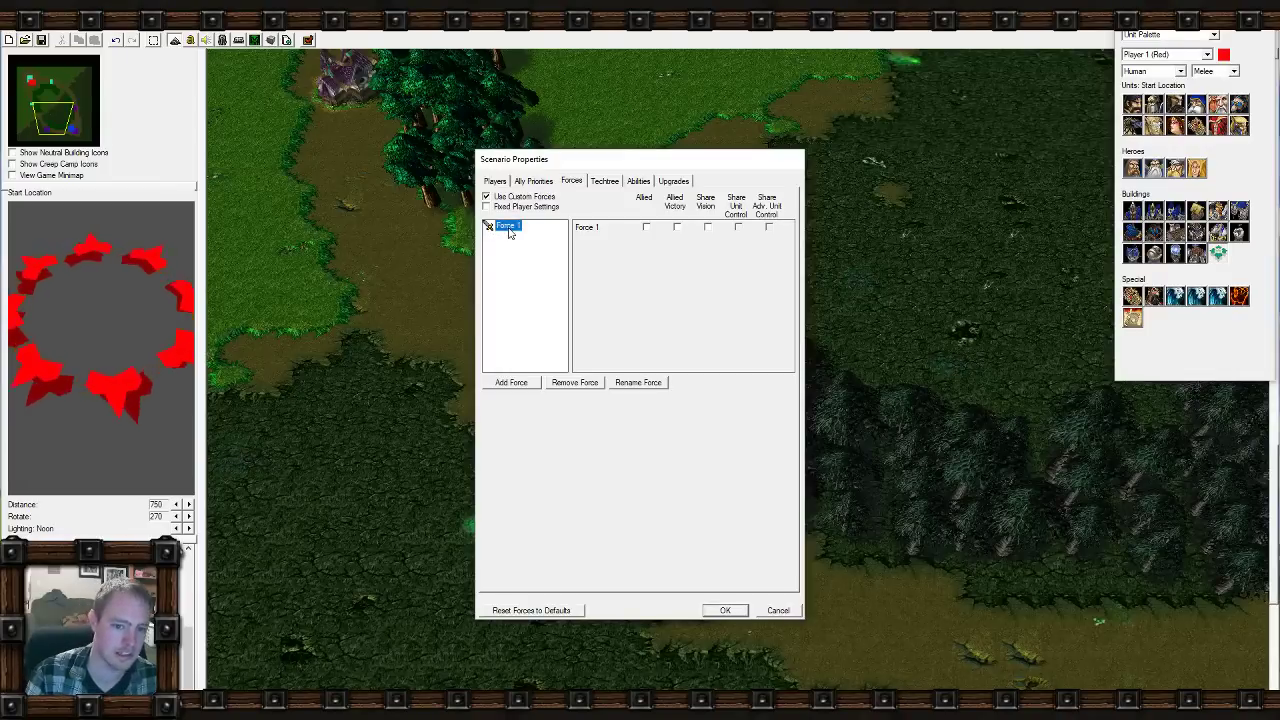
pyautogui.click(509, 230)
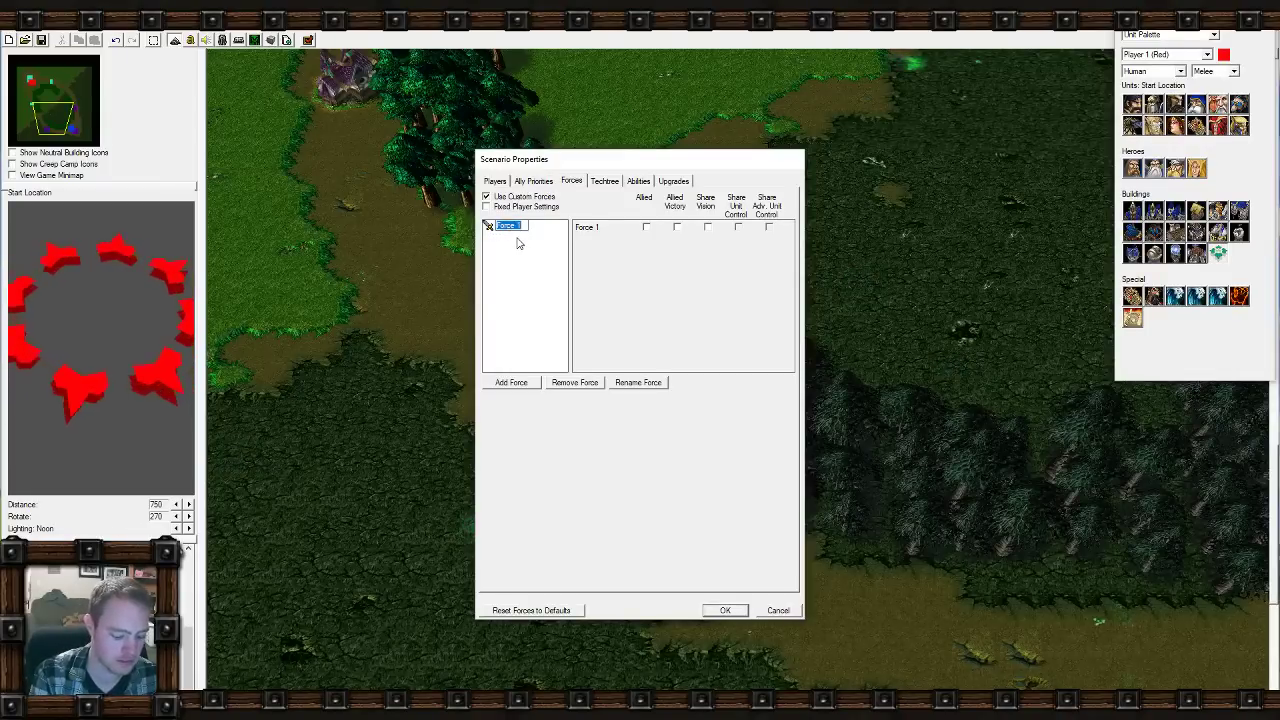
pyautogui.write('Sentinels')
pyautogui.press('Return')
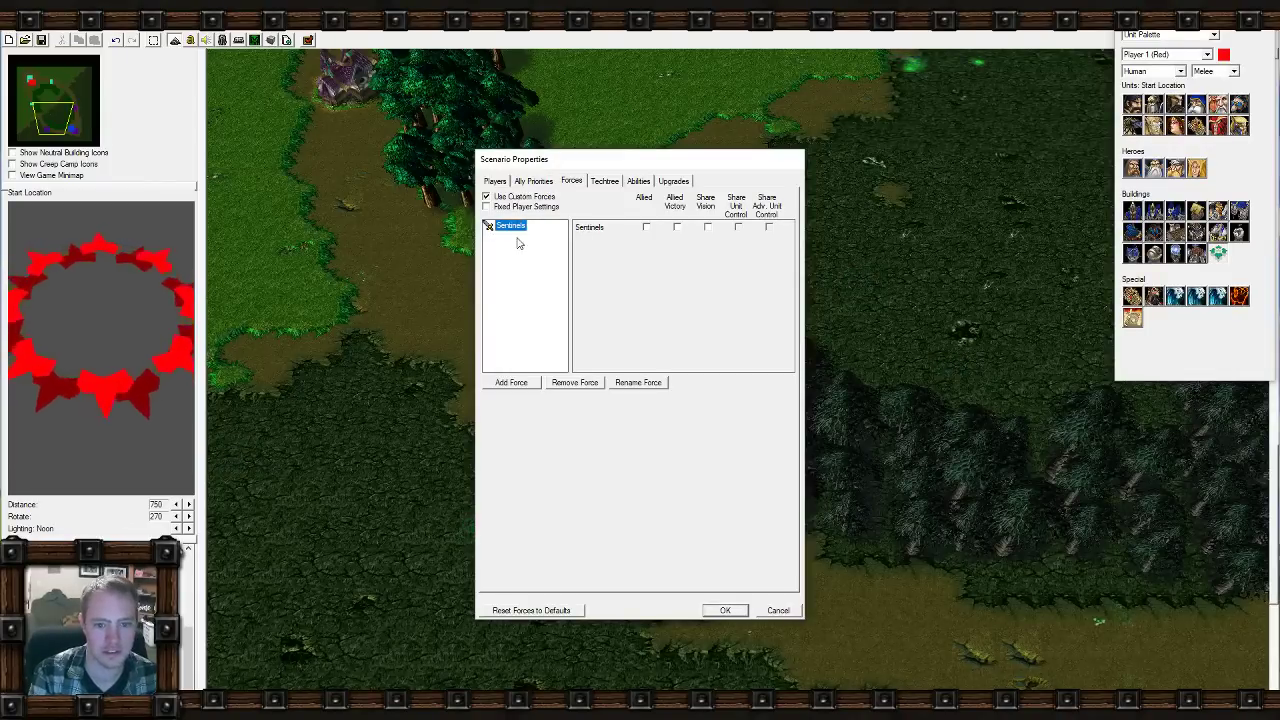
# Add a second force named "Scourge" and move Player 4 into it.
pyautogui.click(511, 383)
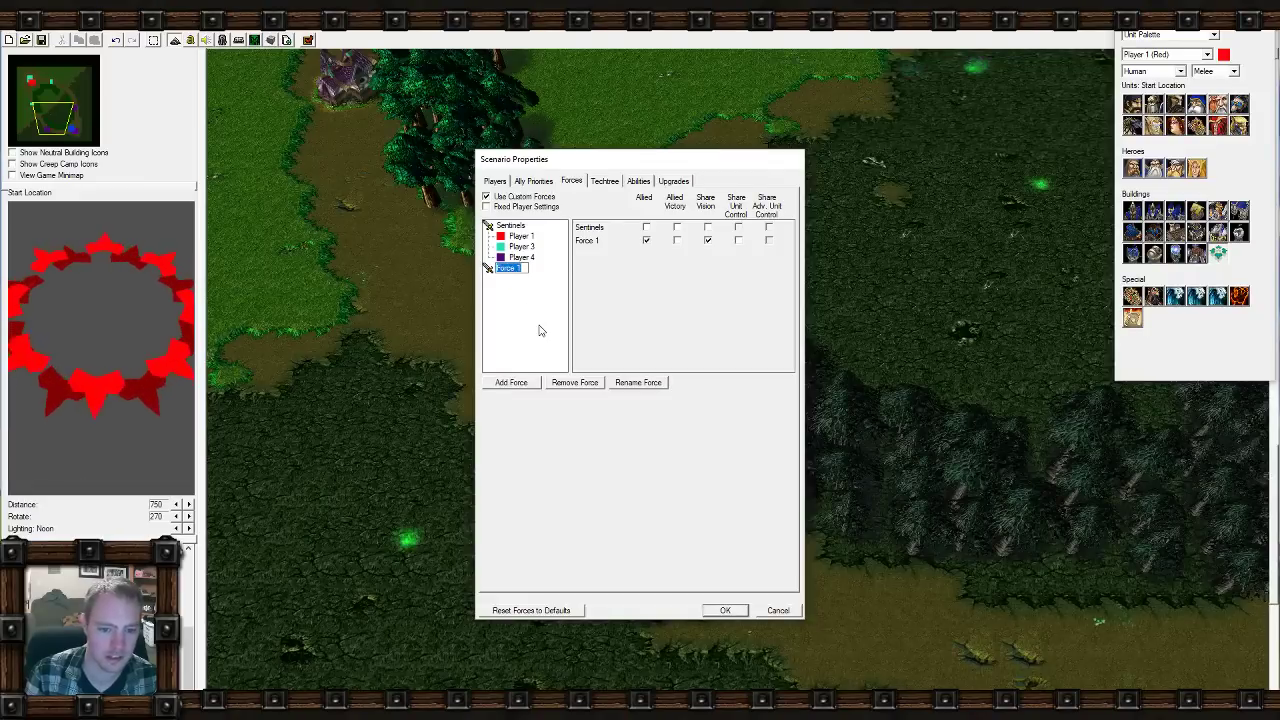
pyautogui.write('Scour')
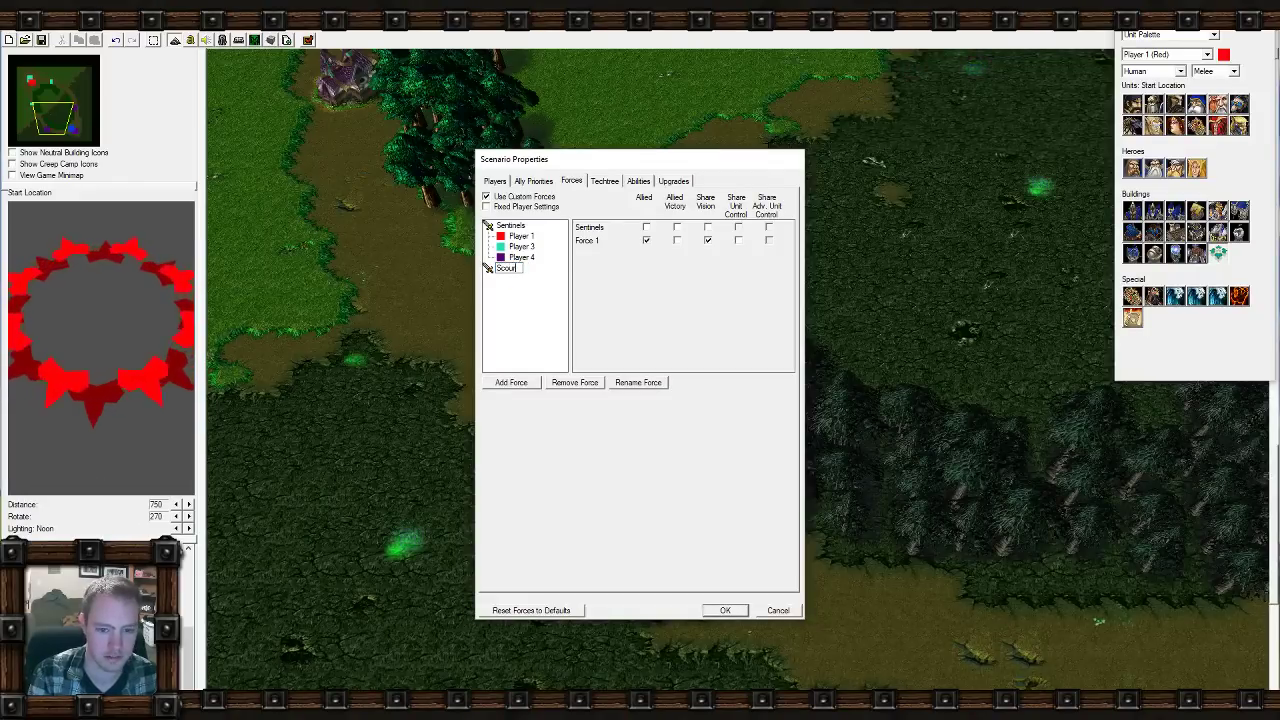
pyautogui.write('ge')
pyautogui.press('Return')
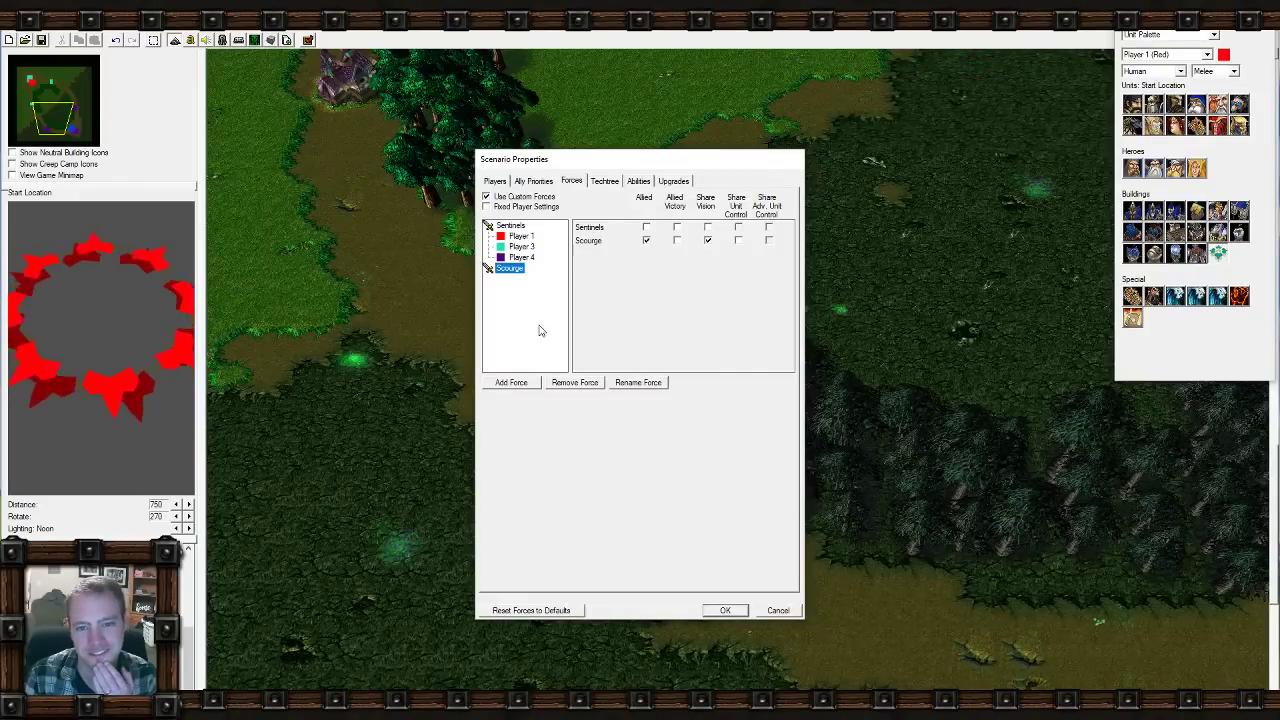
pyautogui.click(527, 258)
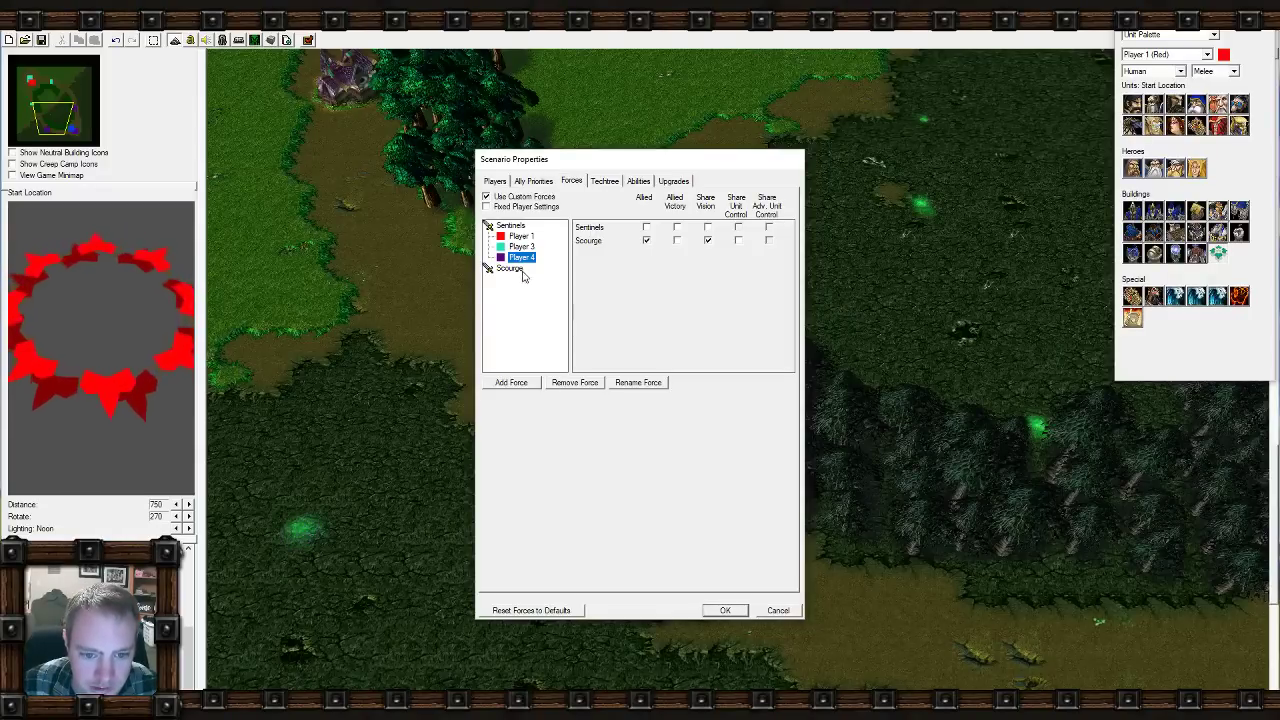
pyautogui.moveTo(517, 270); pyautogui.dragTo(519, 272)
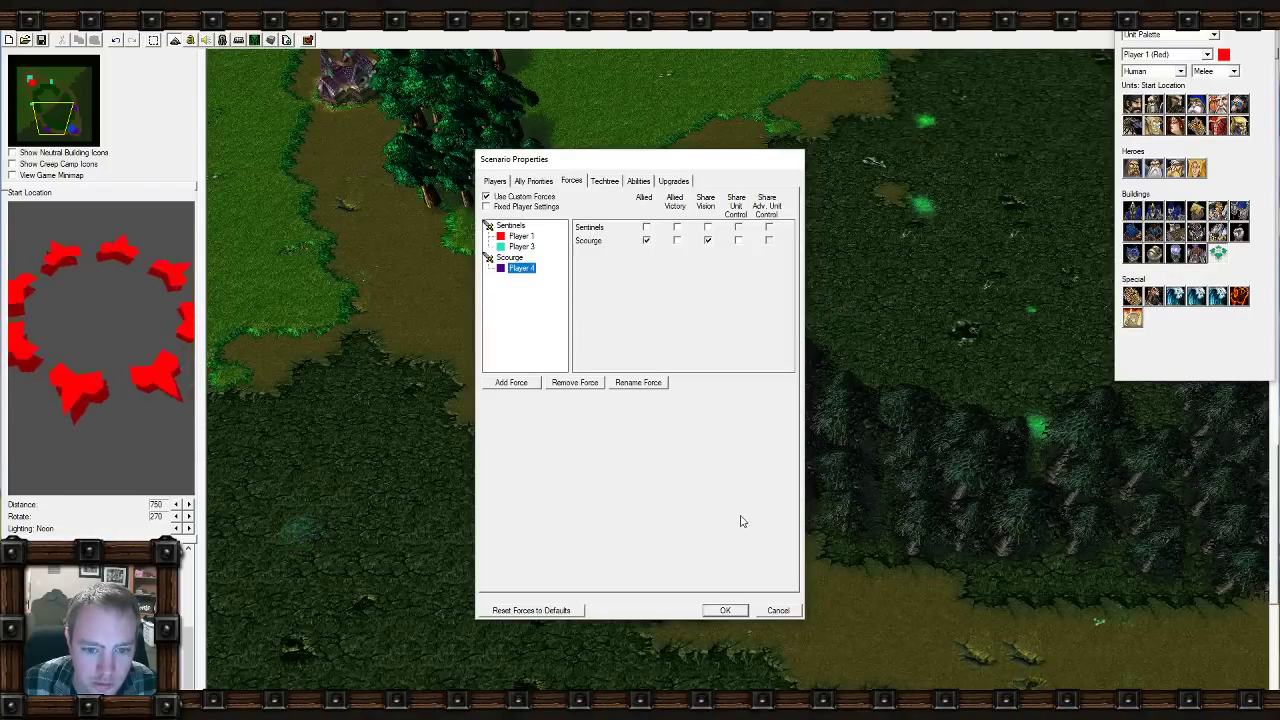
# Make Player 2 a computer-controlled Undead player and set Player 1's race to Night Elf.
pyautogui.click(495, 180)
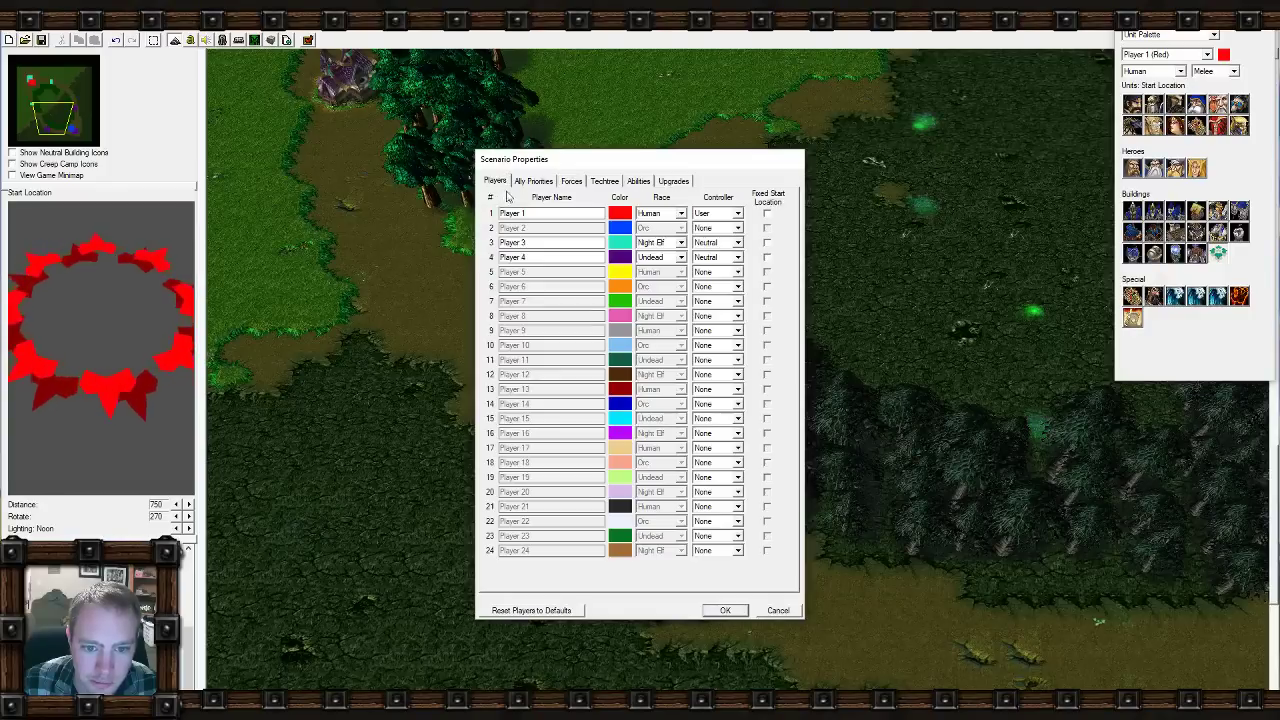
pyautogui.click(706, 229)
pyautogui.click(710, 257)
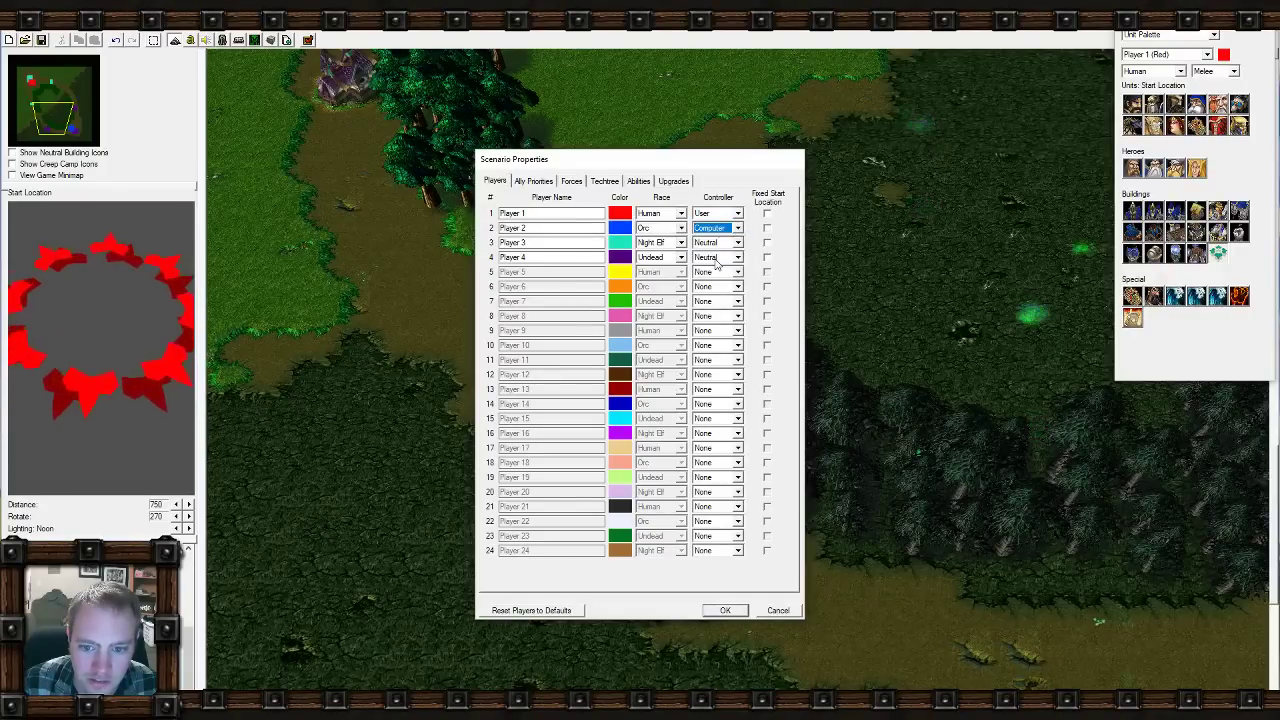
pyautogui.click(656, 230)
pyautogui.click(653, 259)
pyautogui.click(662, 215)
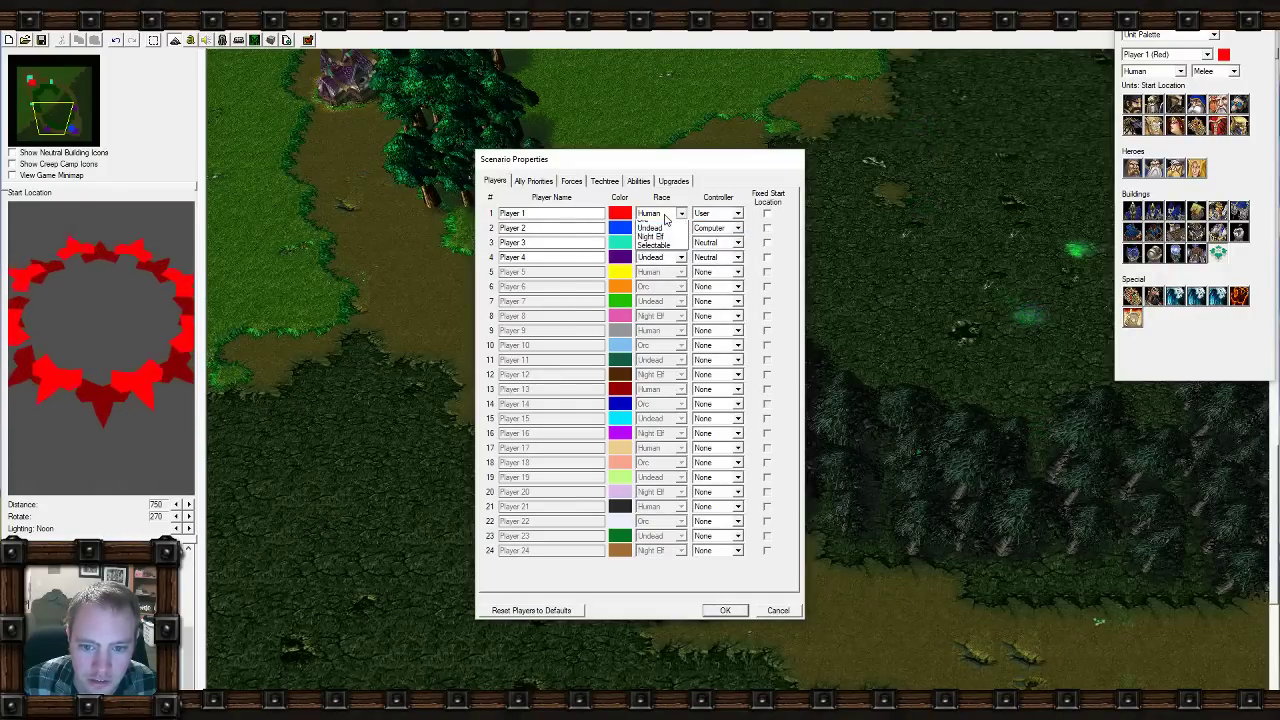
pyautogui.click(658, 251)
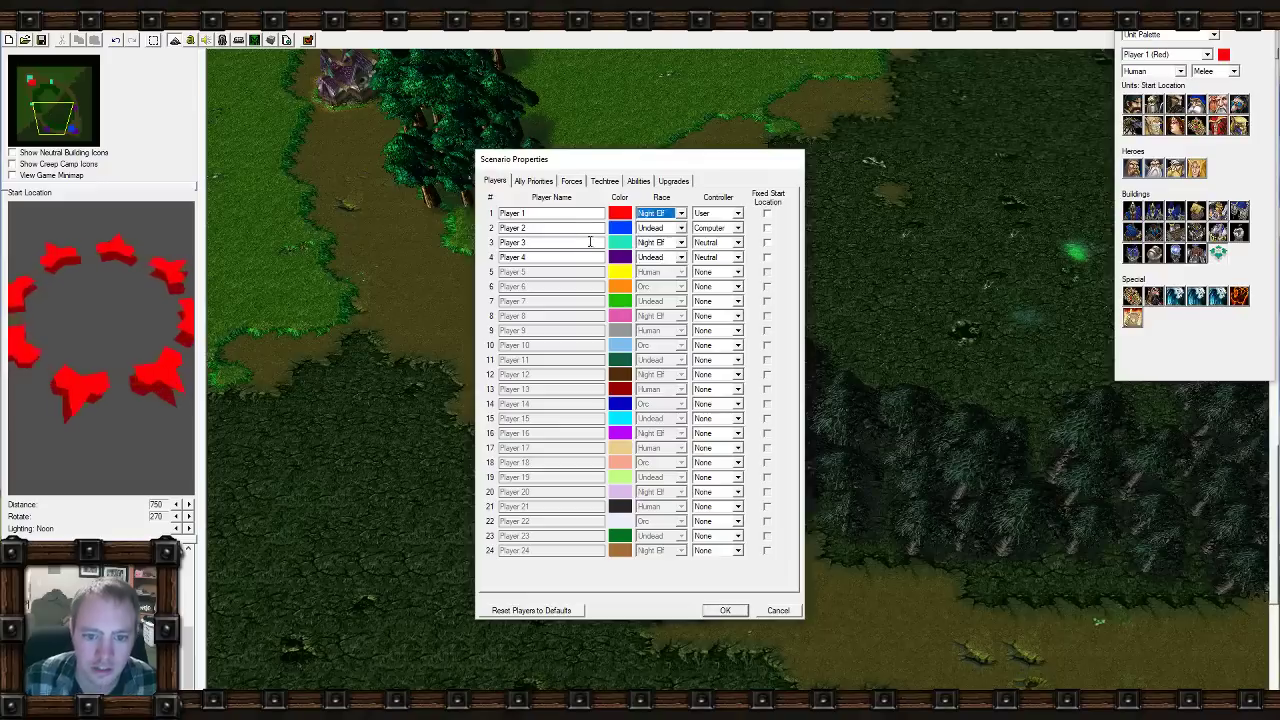
# Rename Player 3 to "Sentinels" and Player 4 to "Scourge" in the scenario's player list.
pyautogui.tripleClick(515, 242)
pyautogui.write('Sa')
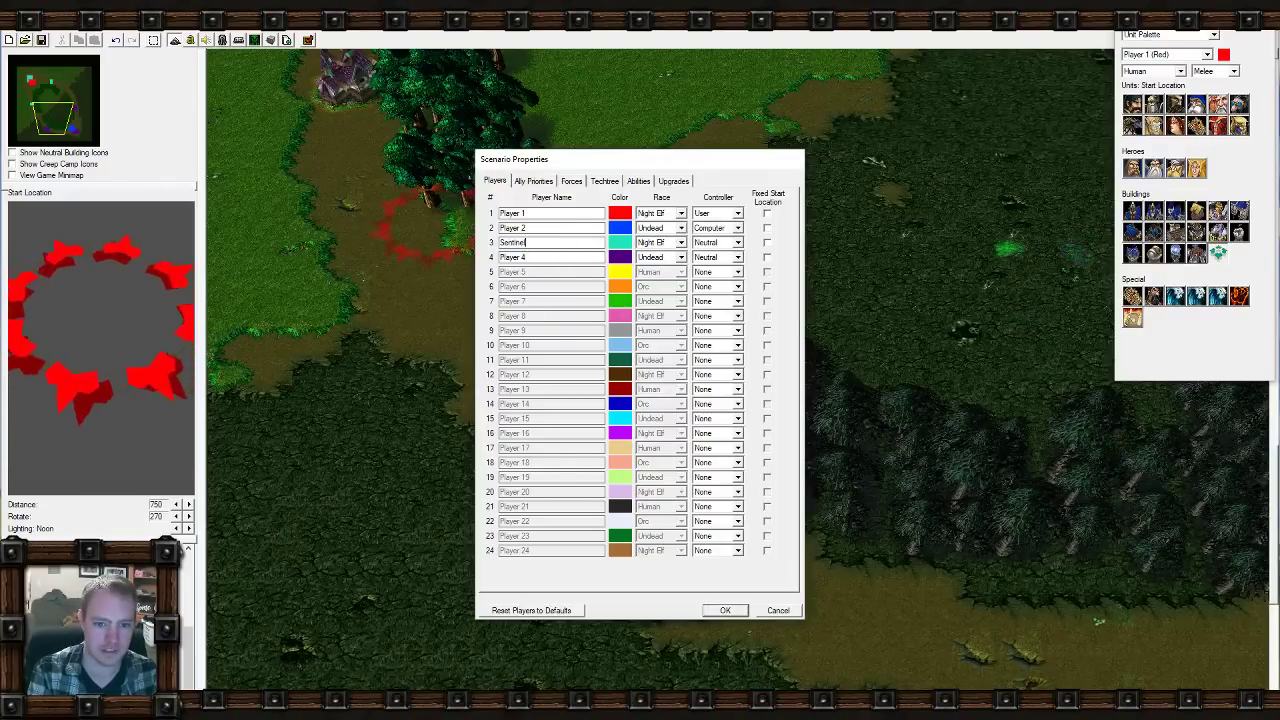
pyautogui.moveTo(536, 261); pyautogui.dragTo(474, 258)
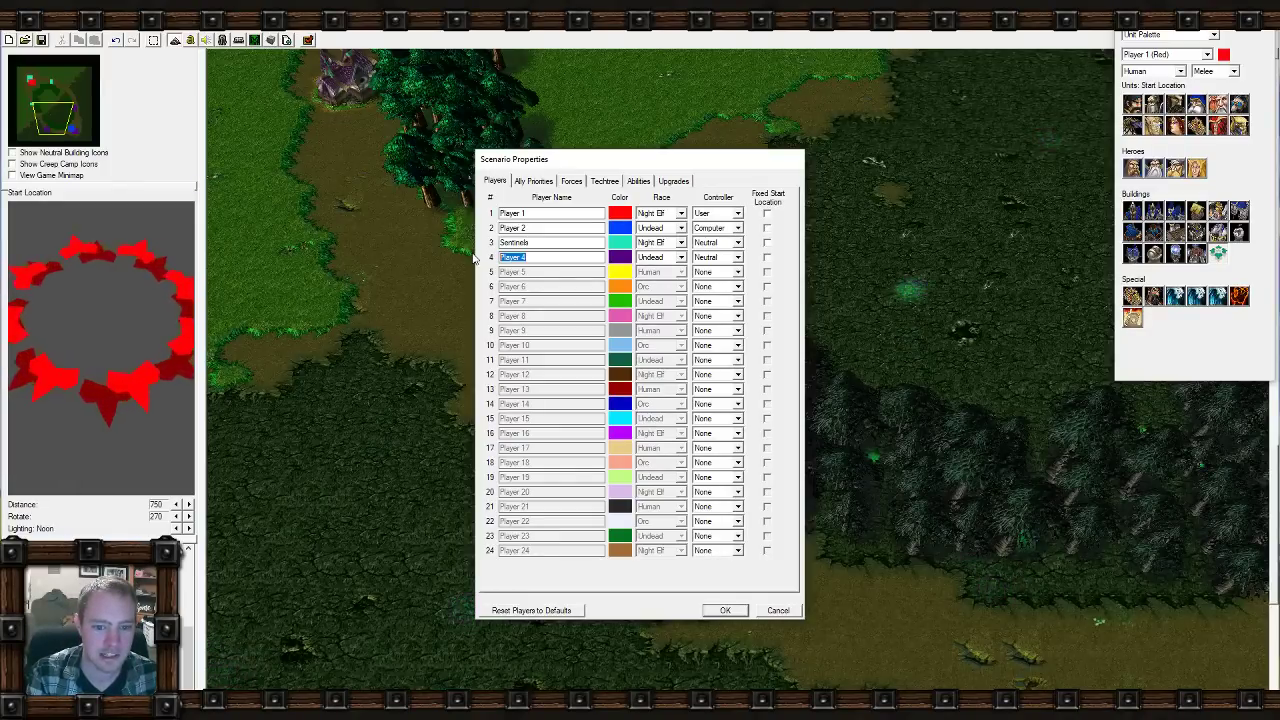
pyautogui.write('Scourge')
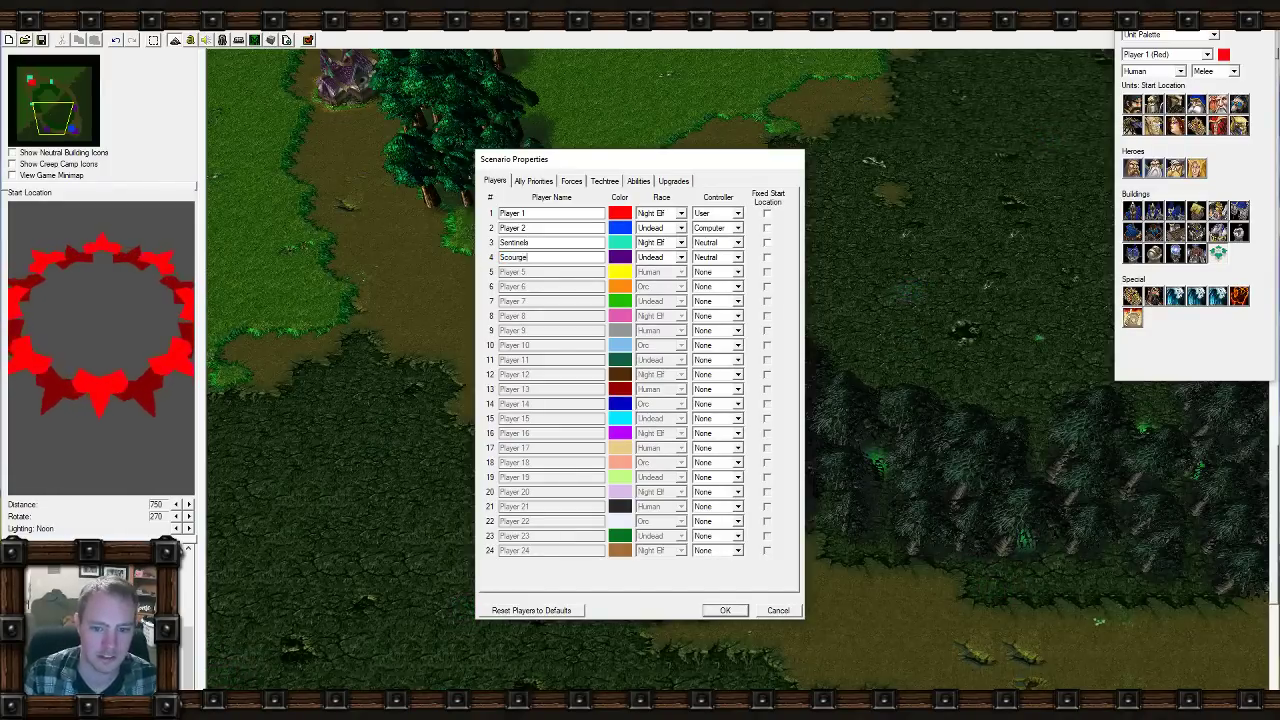
pyautogui.click(726, 611)
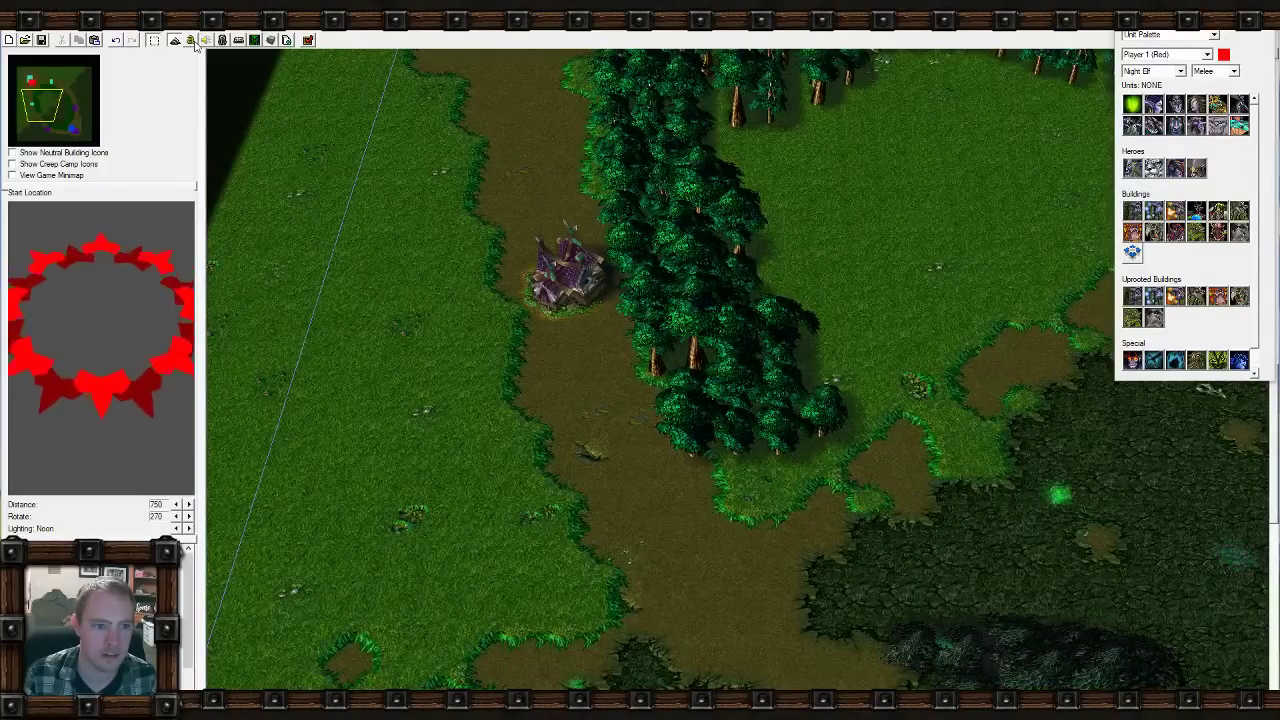
pyautogui.click(124, 27)
pyautogui.click(147, 54)
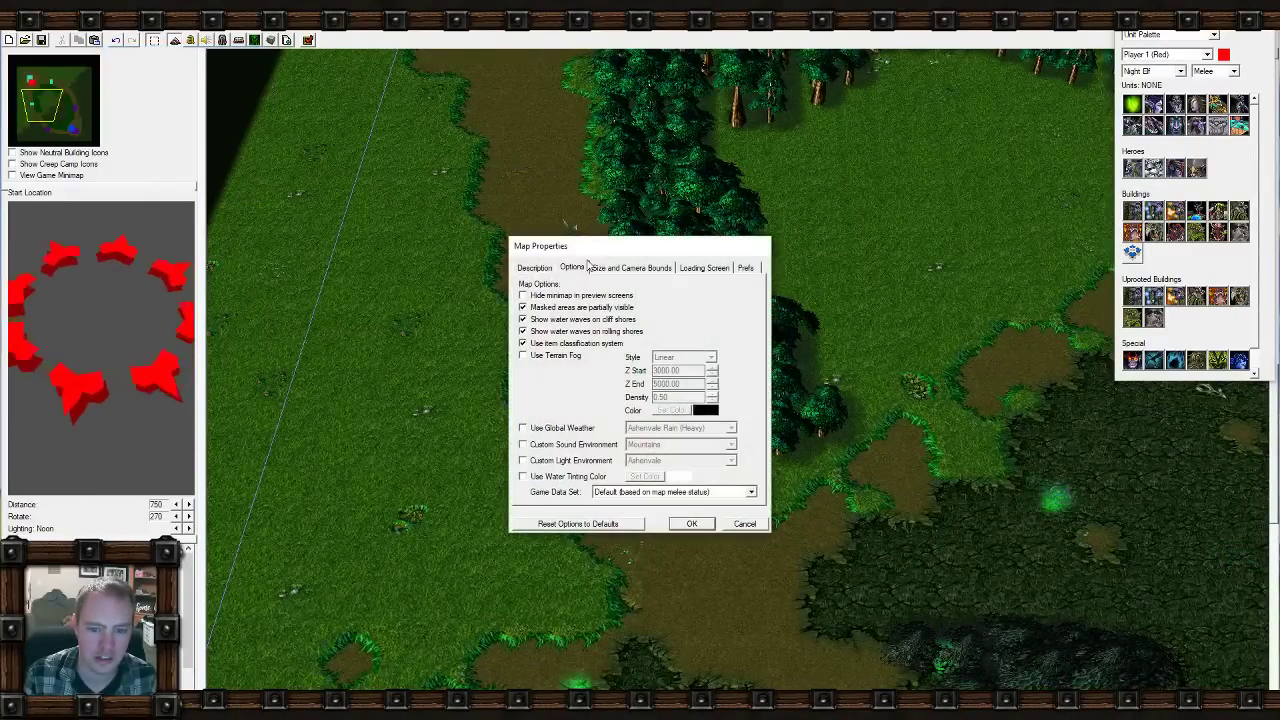
pyautogui.click(746, 524)
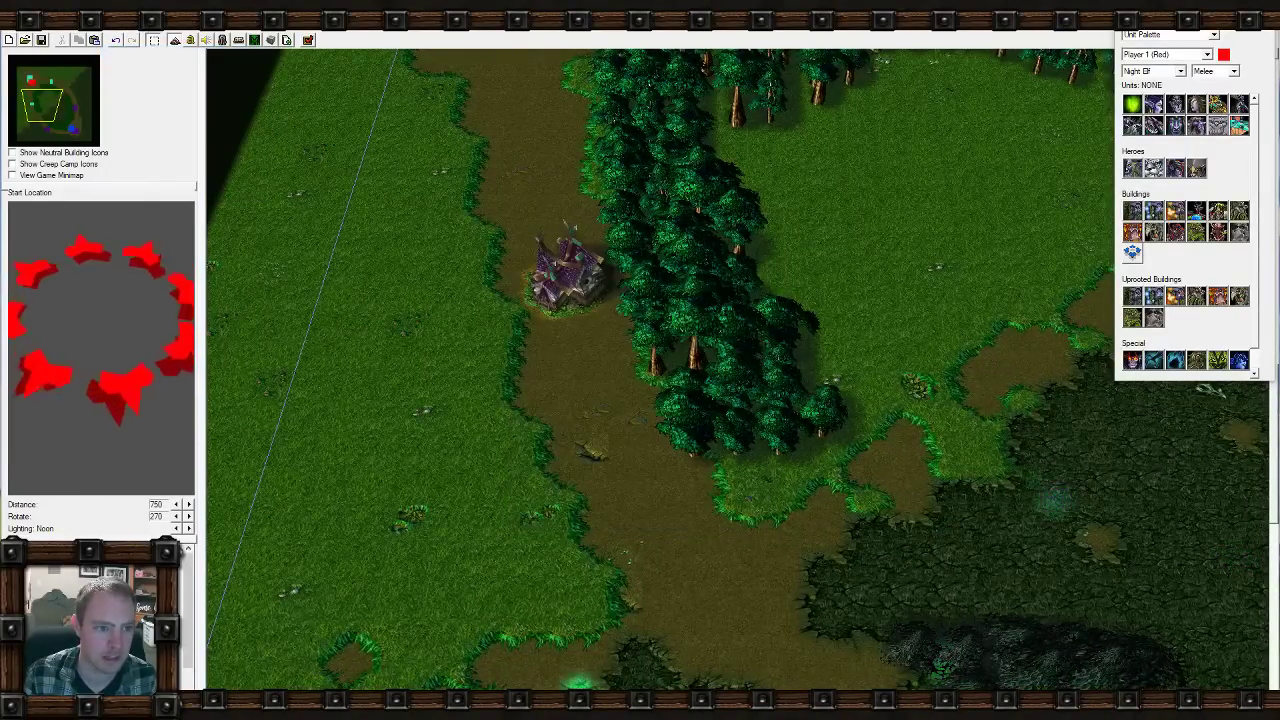
# Move Player 2 into the Scourge force in the scenario's custom forces.
pyautogui.click(124, 27)
pyautogui.click(170, 146)
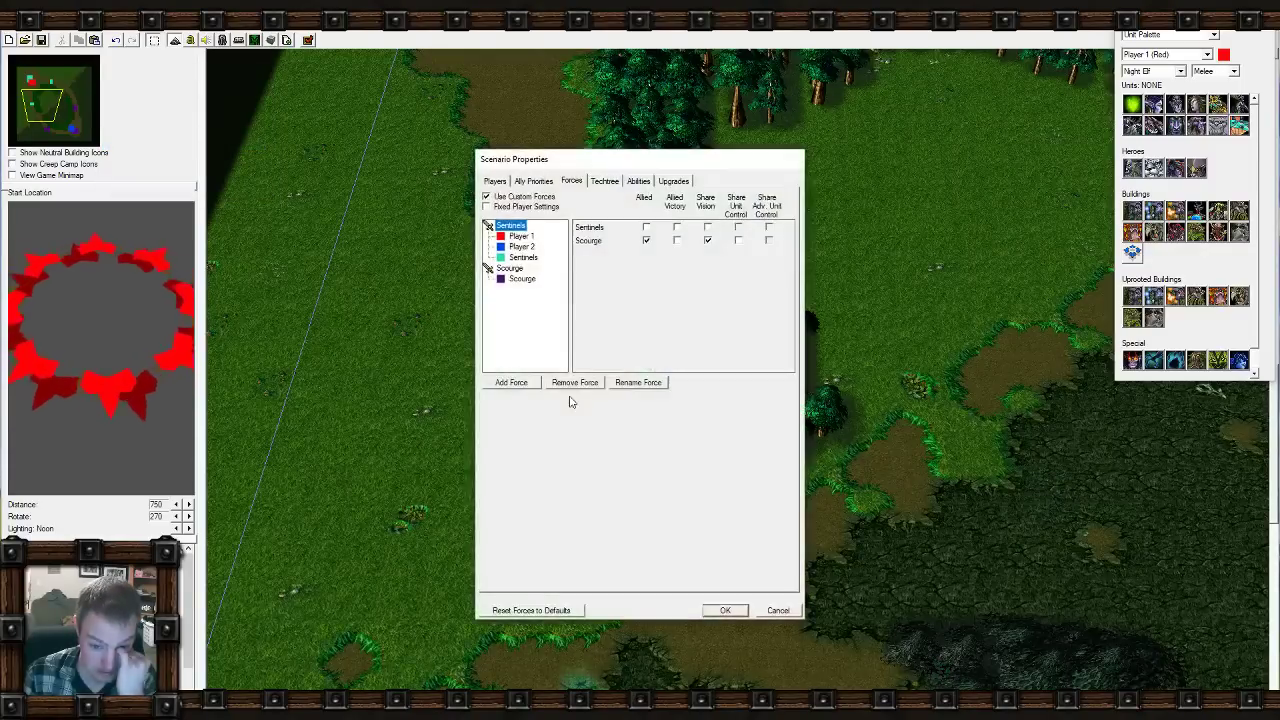
pyautogui.moveTo(525, 250)
pyautogui.mouseDown()
pyautogui.moveTo(523, 274)
pyautogui.moveTo(512, 260)
pyautogui.mouseUp()
pyautogui.click(522, 236)
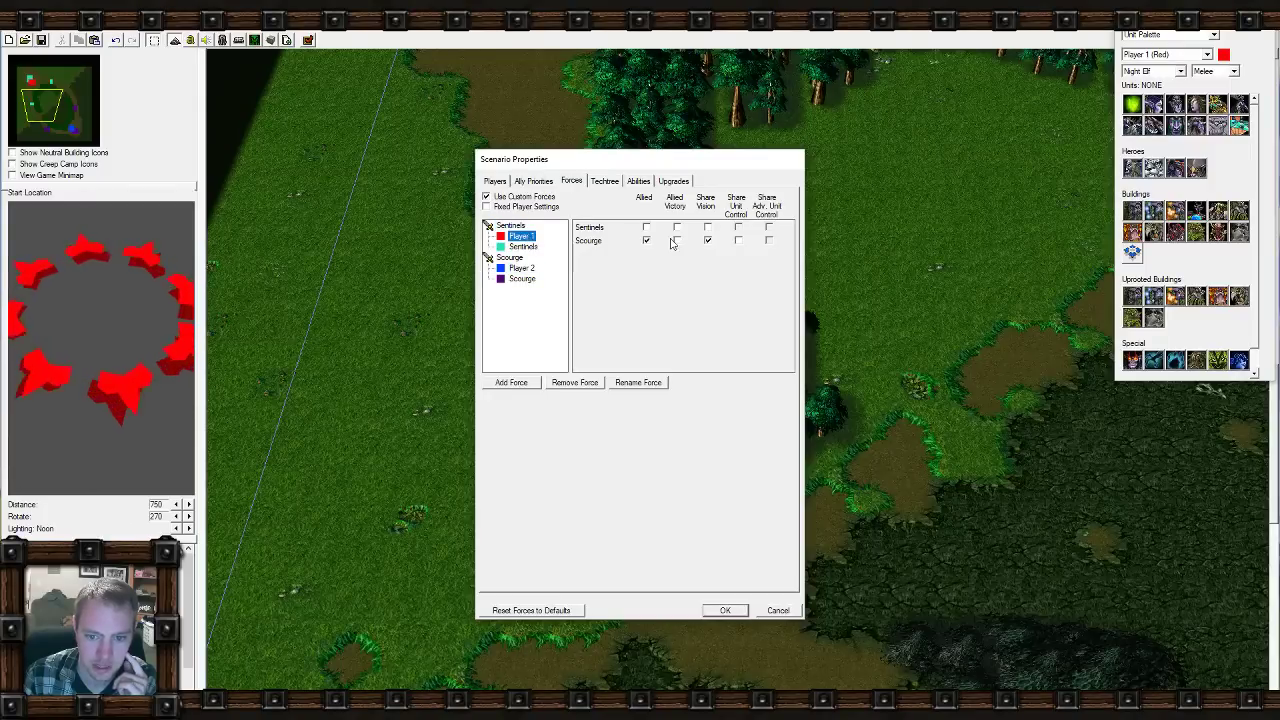
# Enable allied status and shared vision for the Sentinels force, and allied victory for both the Sentinels and Scourge forces.
pyautogui.click(646, 228)
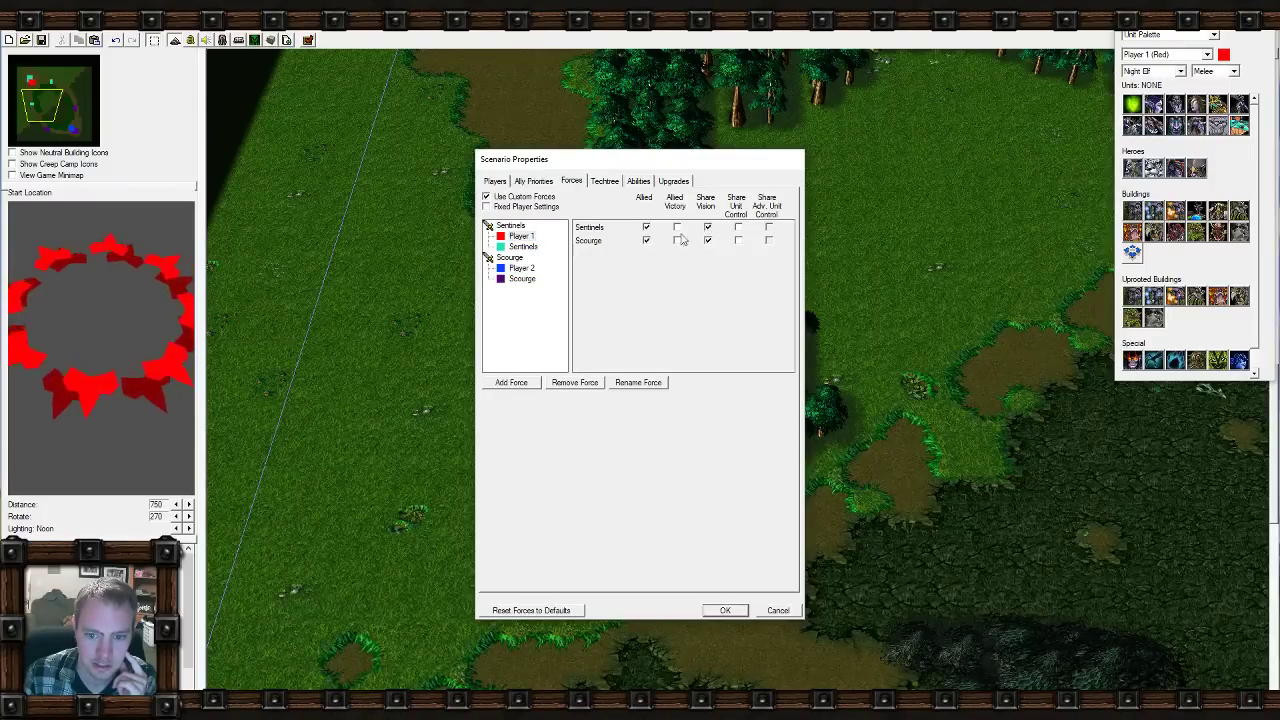
pyautogui.click(522, 278)
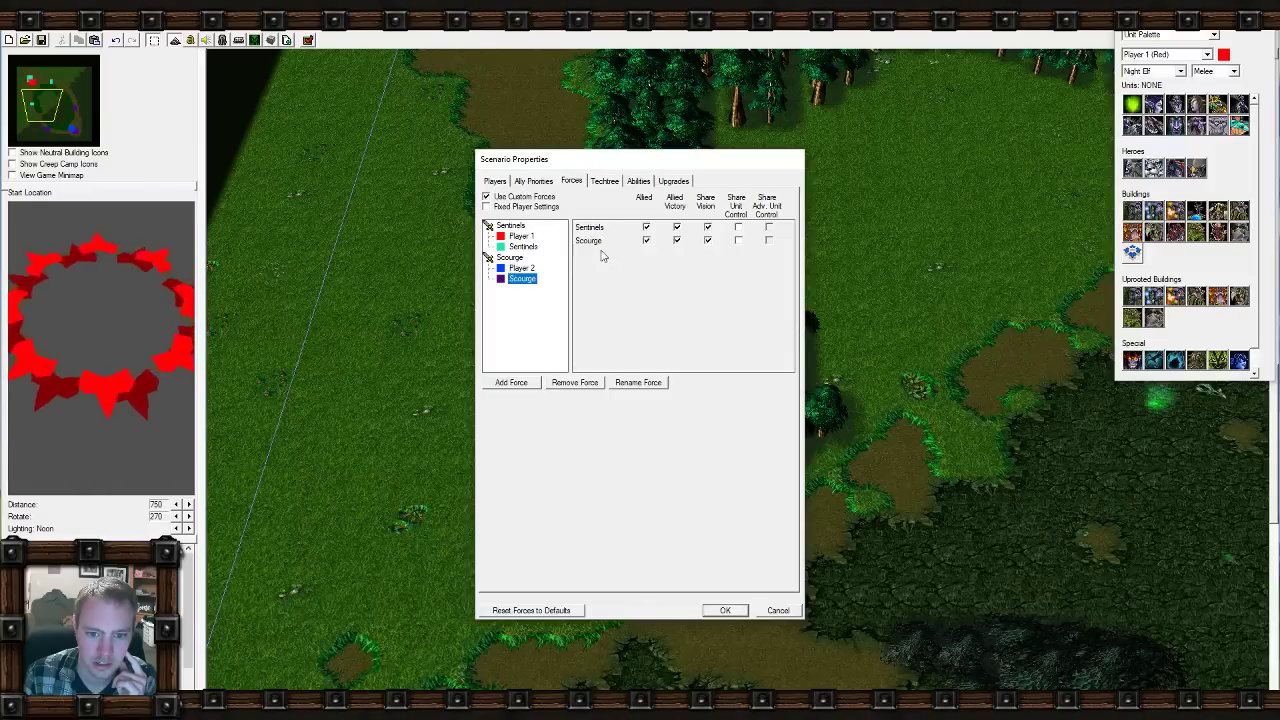
pyautogui.click(605, 181)
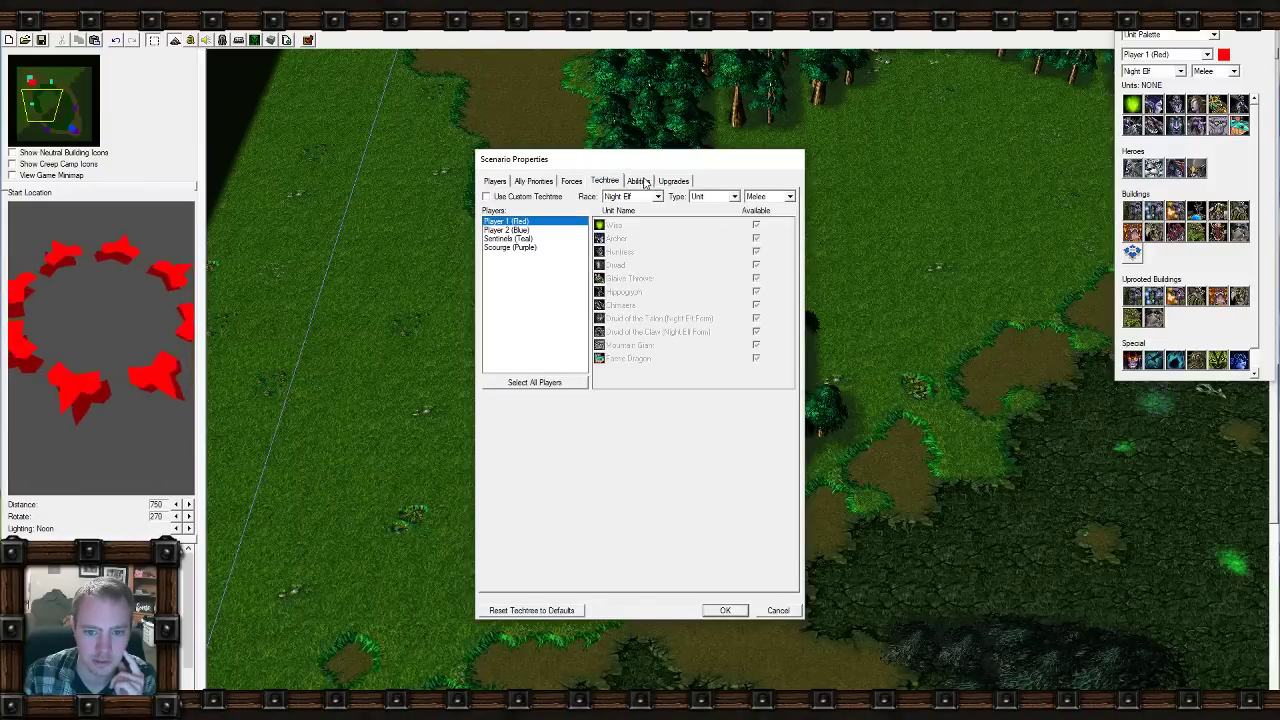
pyautogui.click(638, 181)
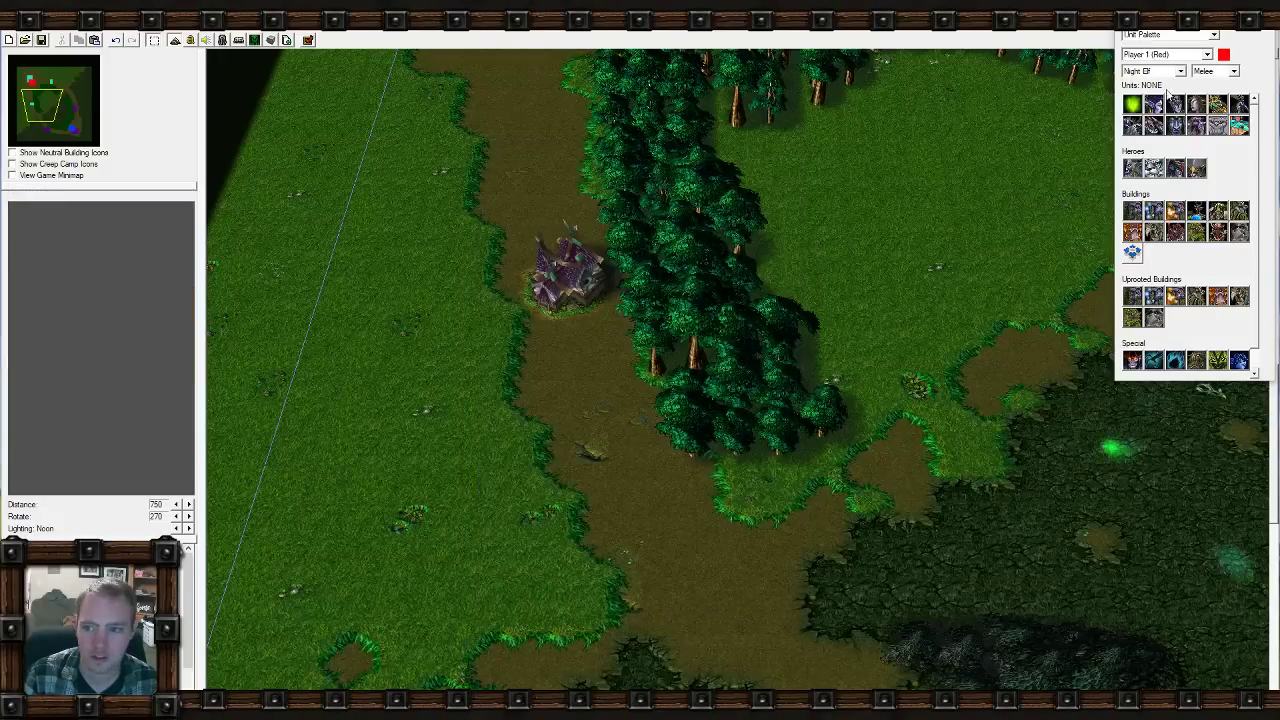
# Select the Ashenvale Tree Wall from the Ashenvale trees and destructibles doodads.
pyautogui.click(1160, 35)
pyautogui.click(1155, 56)
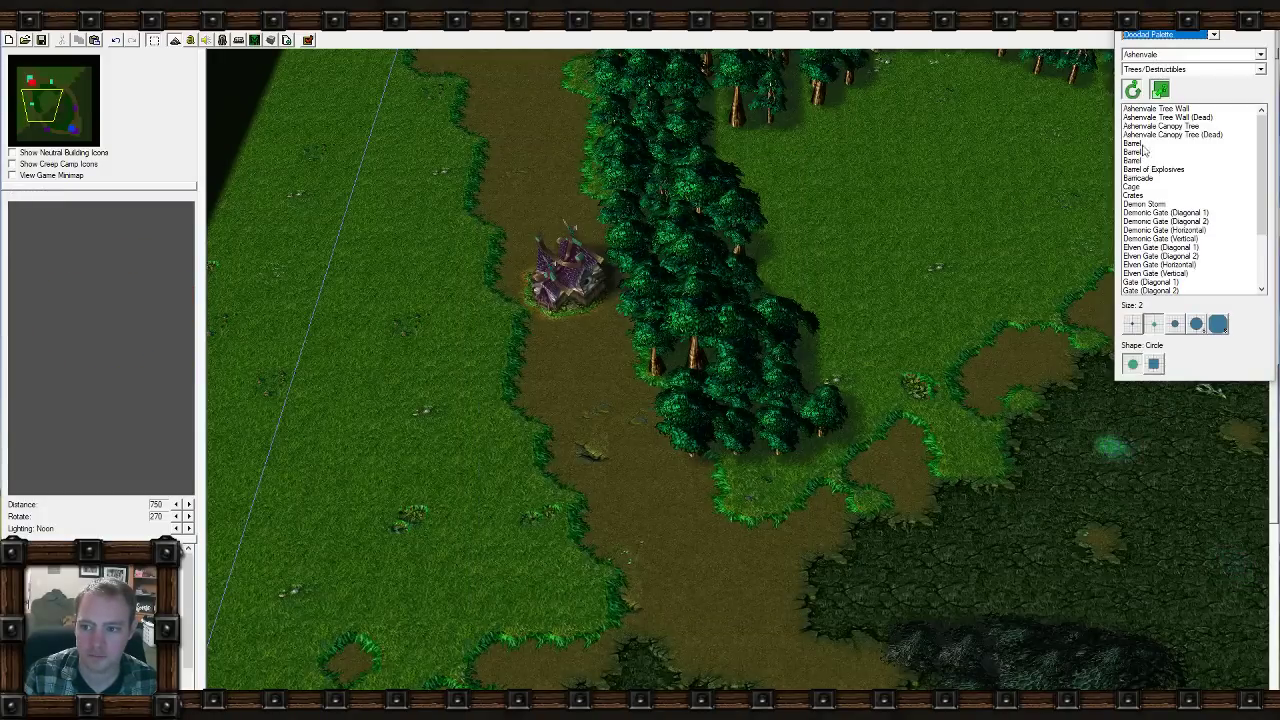
pyautogui.click(1178, 110)
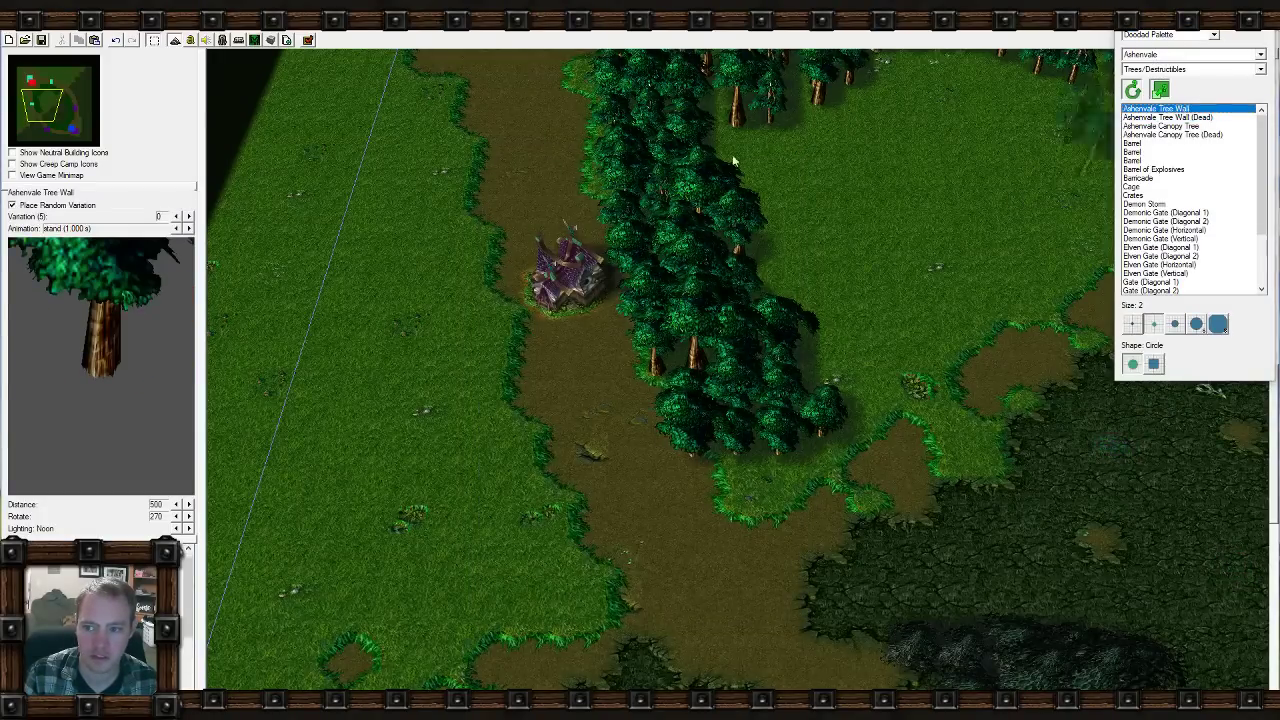
pyautogui.scroll(3, 732, 154)
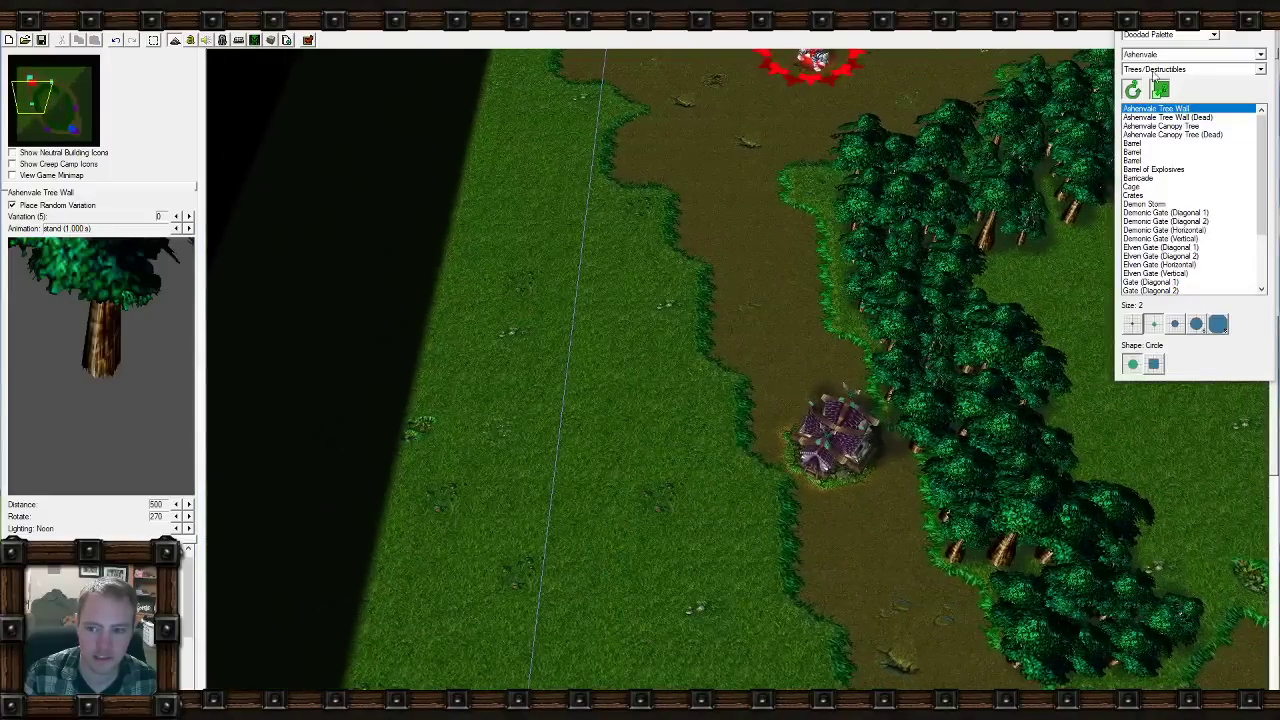
# Set the dirt terrain brush to size 2 and try widening the lane beside the western Sentinels tower.
pyautogui.click(1152, 37)
pyautogui.click(1153, 46)
pyautogui.click(1160, 316)
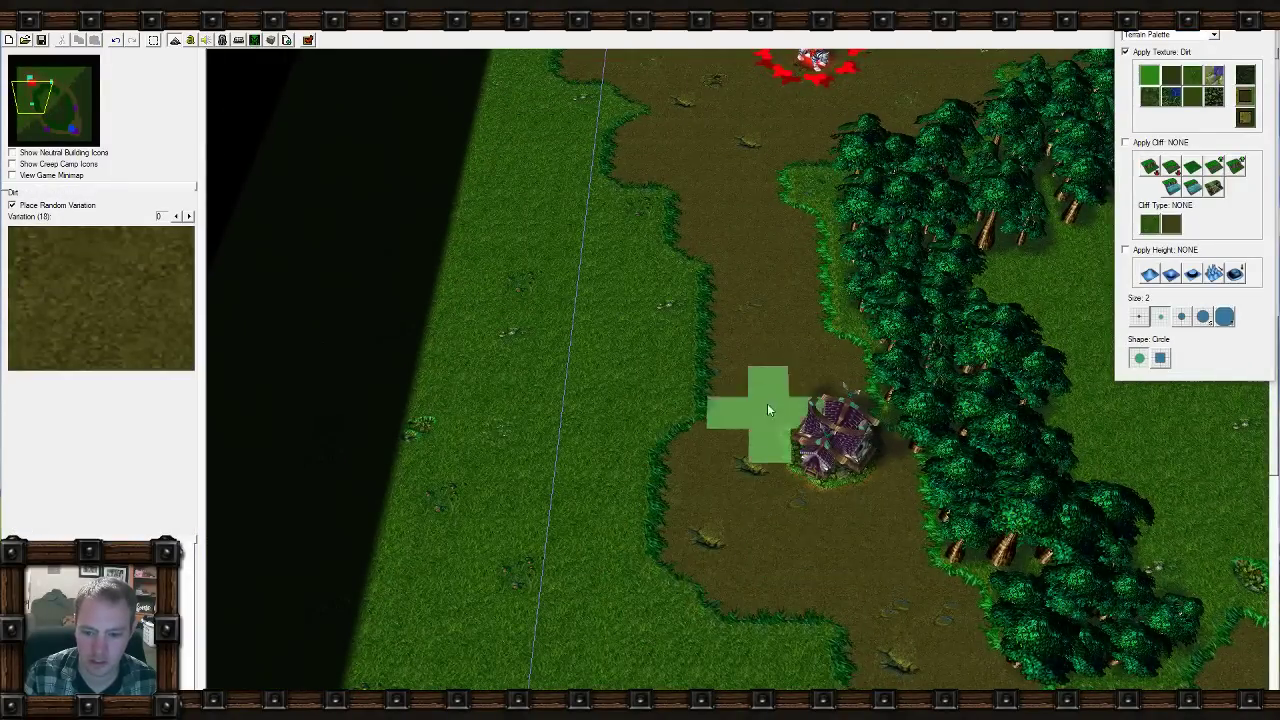
pyautogui.press('Down')
pyautogui.press('Right')
pyautogui.press('Up')
pyautogui.press('Left')
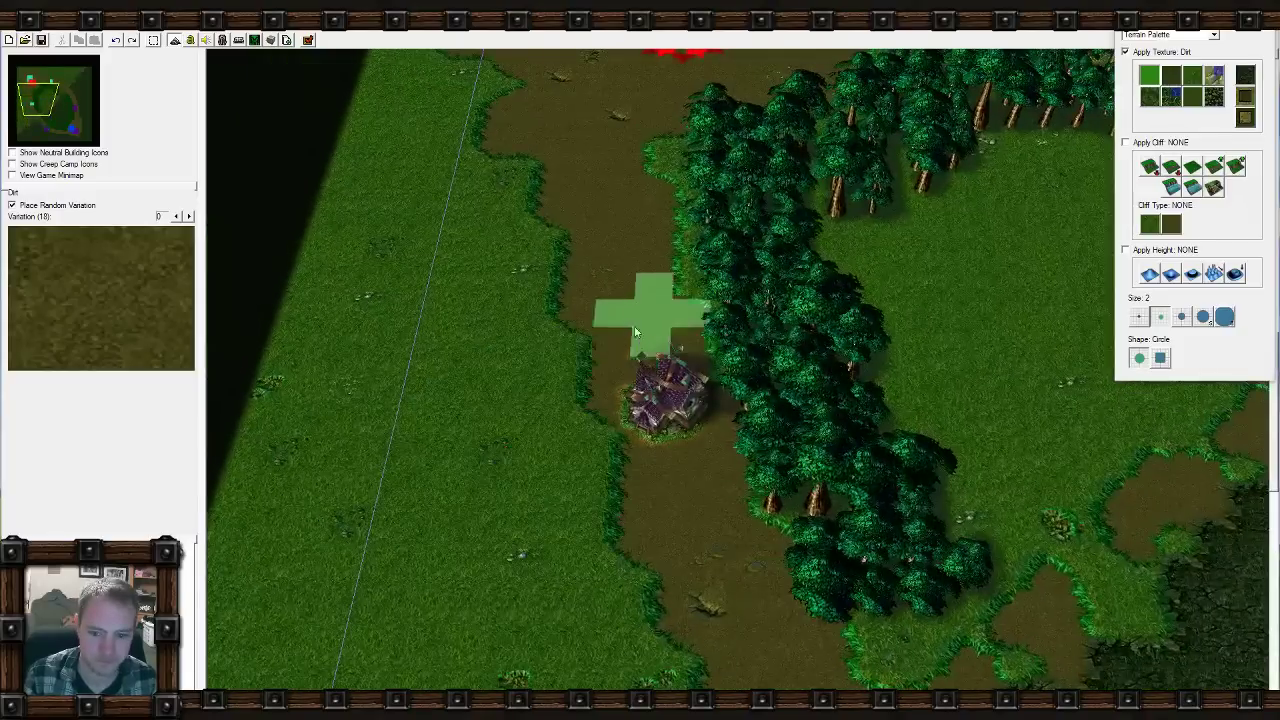
# Paint dirt around the southern and eastern Scourge towers to widen the lanes there.
pyautogui.press('Down')
pyautogui.press('Right')
pyautogui.press('Down')
pyautogui.press('Right')
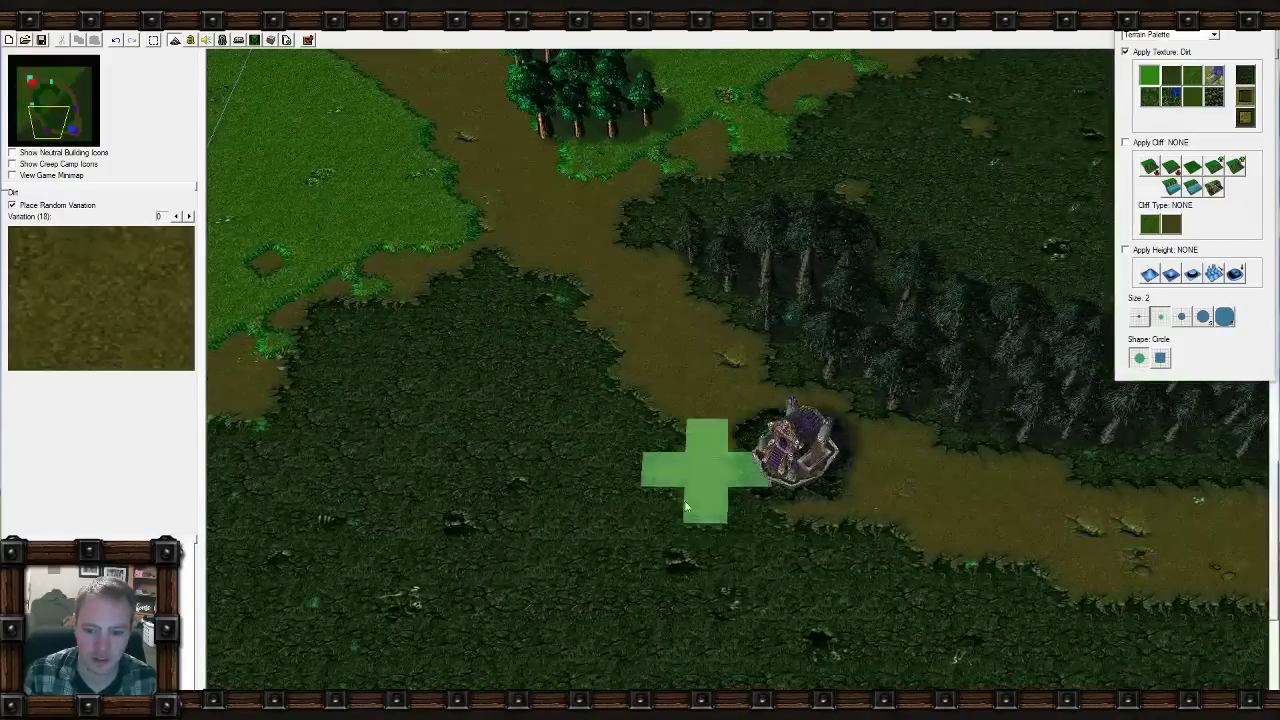
pyautogui.press('Up')
pyautogui.press('Right')
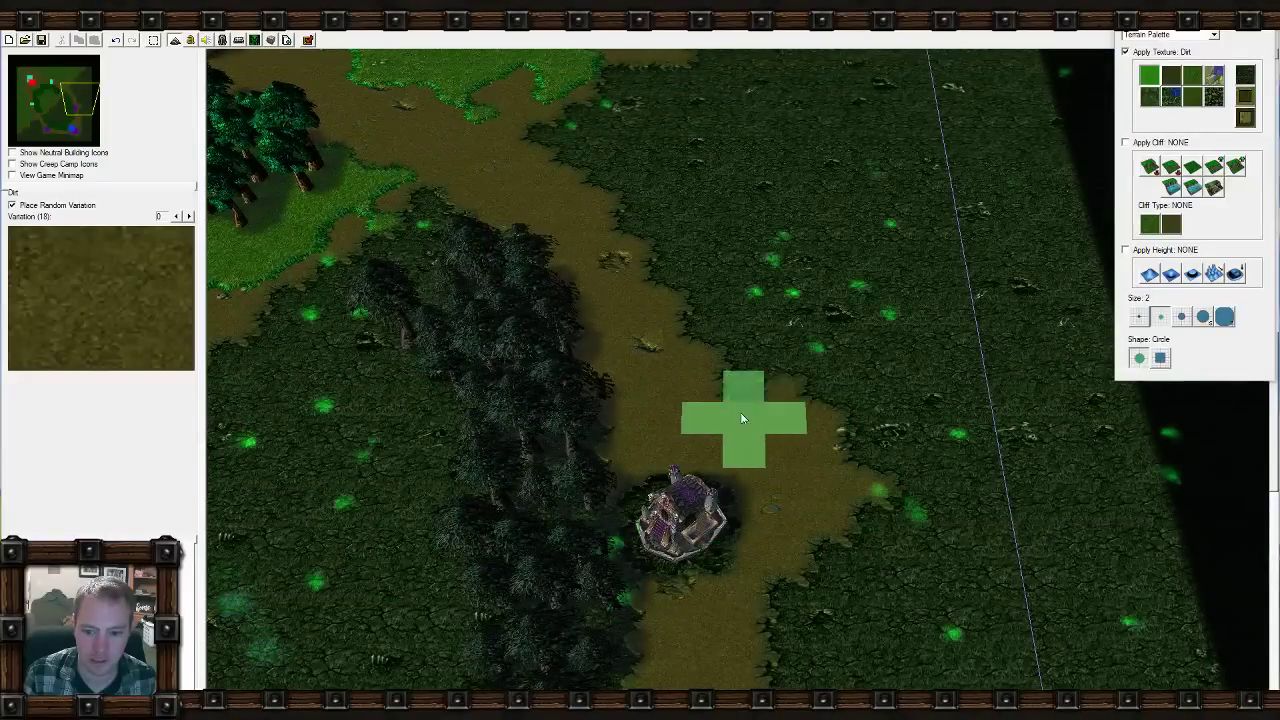
# Widen the dirt lanes around the northern and western Sentinels towers.
pyautogui.press('Up')
pyautogui.press('Left')
pyautogui.press('Up')
pyautogui.press('Left')
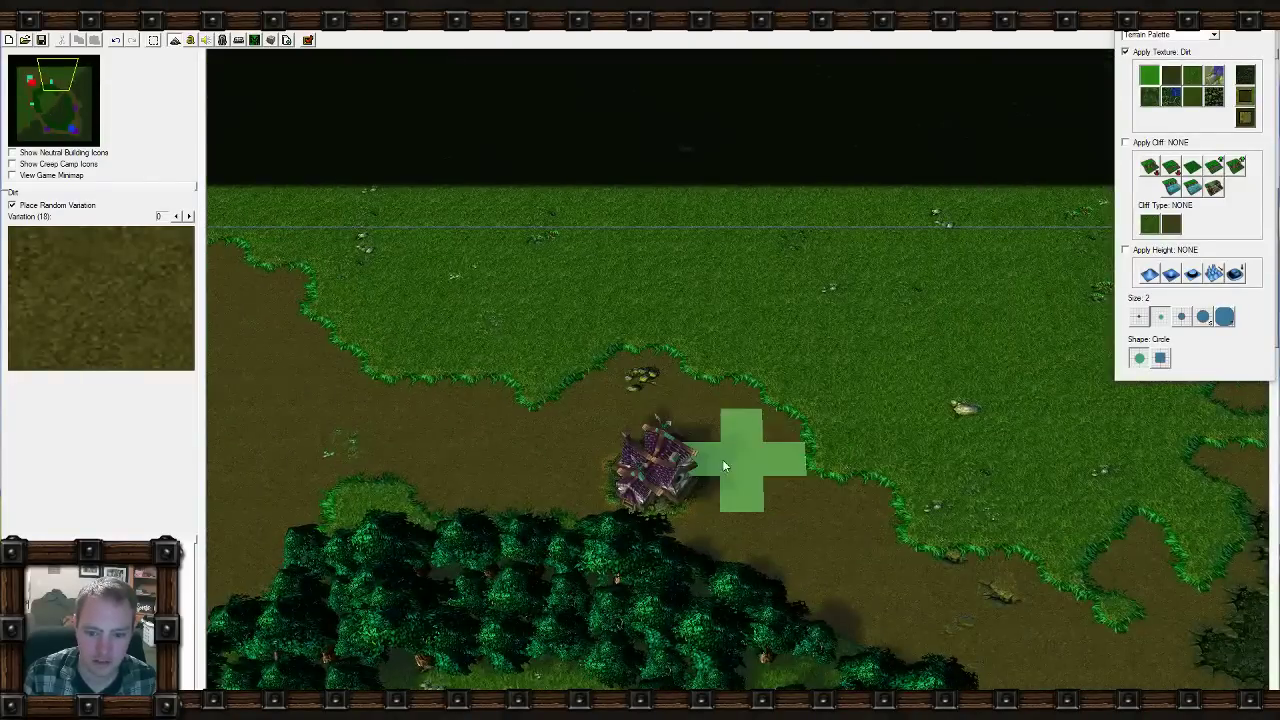
pyautogui.press('Down')
pyautogui.press('Left')
pyautogui.press('Down')
pyautogui.press('Left')
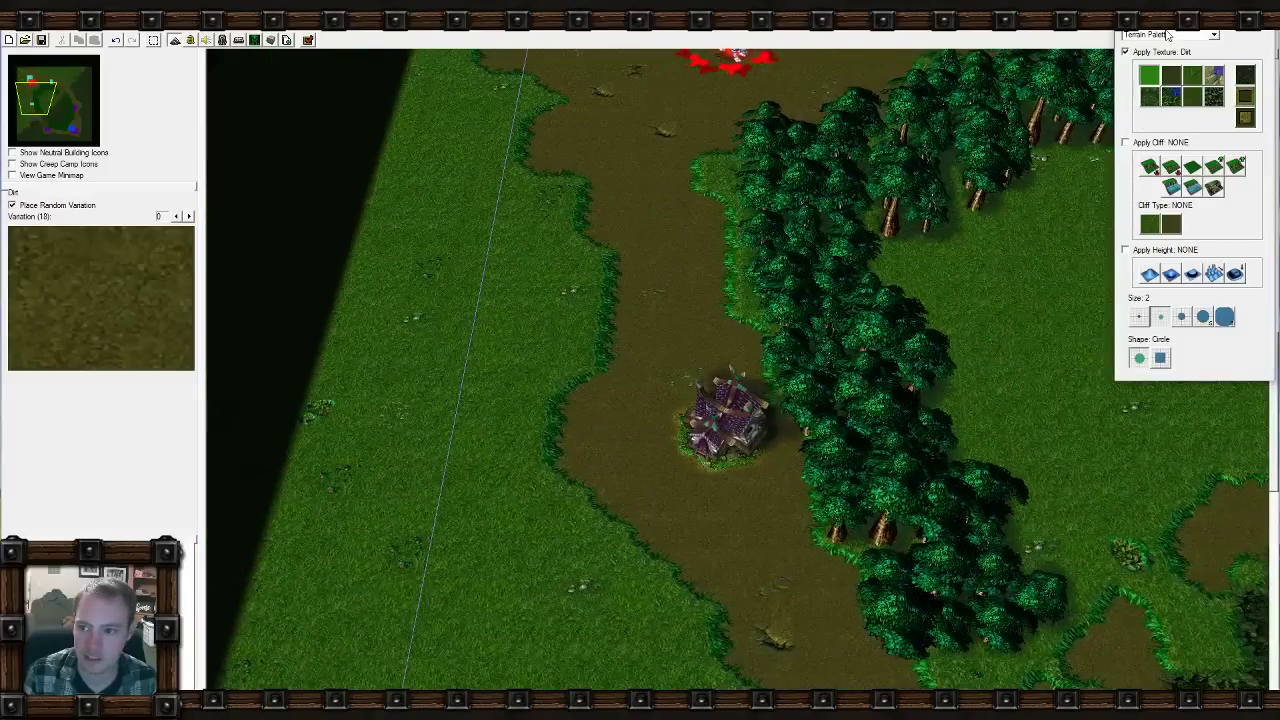
# Line the outer edge of the west lane with Ashenvale Tree Walls from the tower up past the Sentinels base.
pyautogui.click(1214, 34)
pyautogui.click(1160, 48)
pyautogui.moveTo(500, 420)
pyautogui.mouseDown()
pyautogui.moveTo(538, 472)
pyautogui.moveTo(524, 454)
pyautogui.moveTo(573, 243)
pyautogui.mouseUp()
pyautogui.press('Up')
pyautogui.moveTo(643, 366)
pyautogui.mouseDown()
pyautogui.moveTo(554, 337)
pyautogui.moveTo(429, 243)
pyautogui.moveTo(478, 275)
pyautogui.mouseUp()
pyautogui.press('Up')
pyautogui.press('Left')
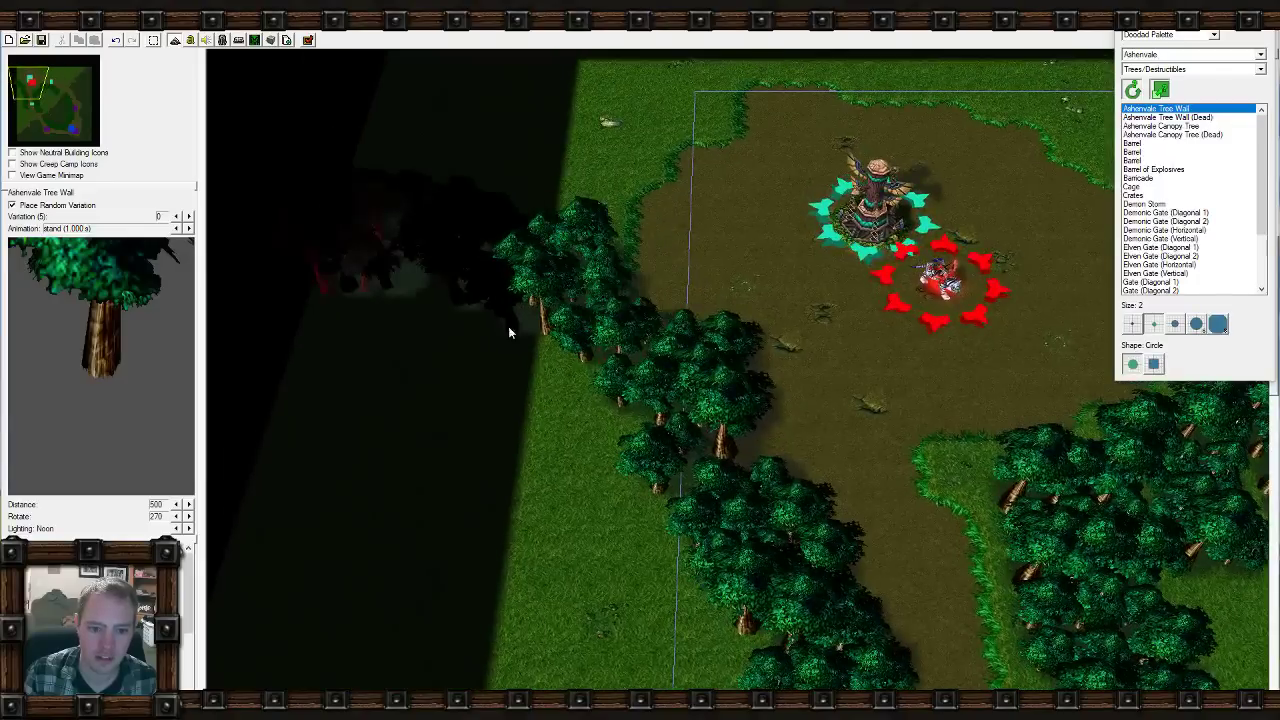
# Extend the tree wall along the west lane's outer edge southward from the Sentinels tower to the diagonal crossing.
pyautogui.press('Down')
pyautogui.press('Right')
pyautogui.press('Down')
pyautogui.press('Left')
pyautogui.press('Down')
pyautogui.press('Right')
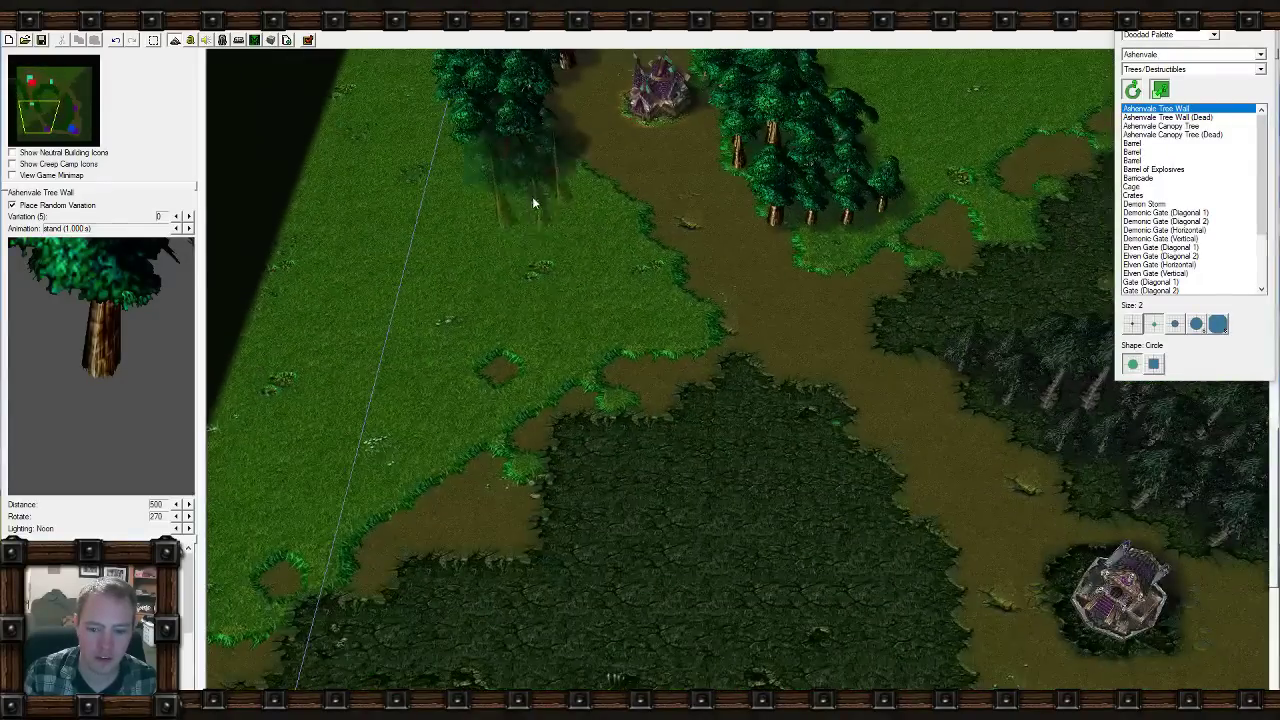
pyautogui.press('Up')
pyautogui.press('Left')
pyautogui.moveTo(539, 193)
pyautogui.mouseDown()
pyautogui.moveTo(609, 265)
pyautogui.moveTo(690, 300)
pyautogui.mouseUp()
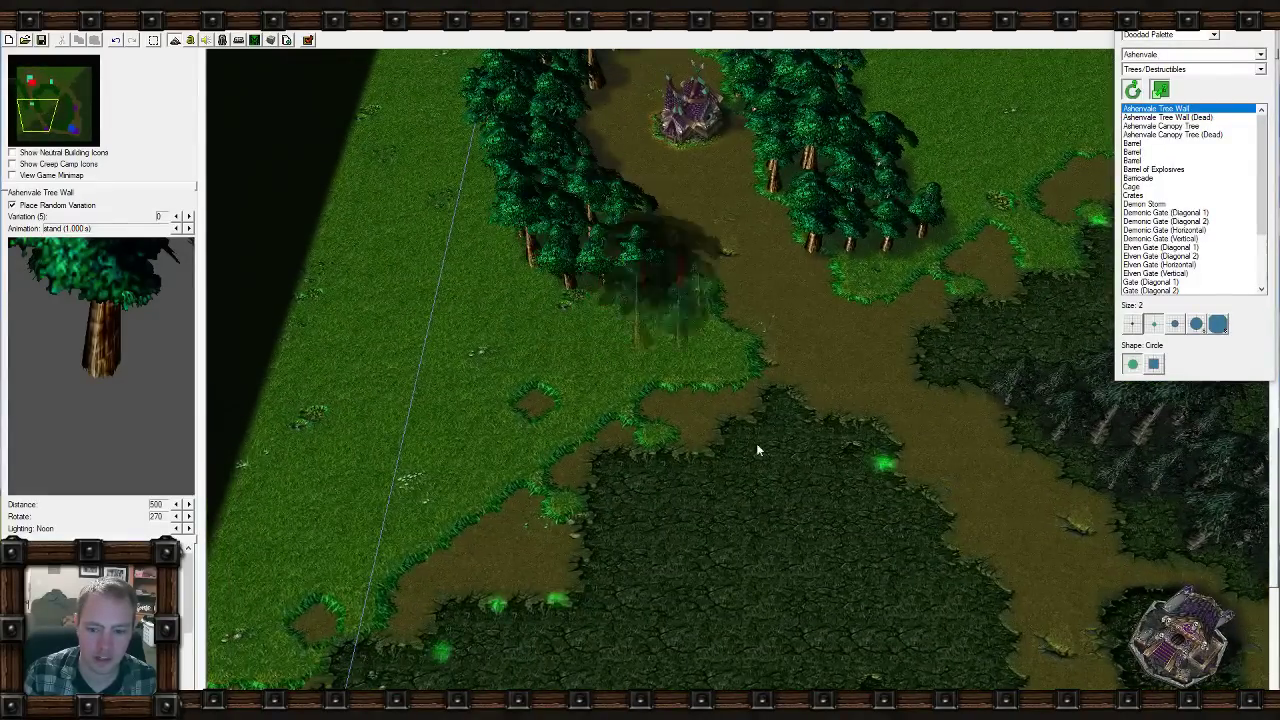
# Line the outer edge of the south lane with Ashenvale Tree Walls past the Scourge tower to the Scourge base.
pyautogui.press('Down')
pyautogui.press('Right')
pyautogui.moveTo(688, 398); pyautogui.dragTo(776, 588)
pyautogui.press('Down')
pyautogui.press('Right')
pyautogui.moveTo(525, 438)
pyautogui.mouseDown()
pyautogui.moveTo(626, 471)
pyautogui.moveTo(797, 463)
pyautogui.moveTo(966, 514)
pyautogui.mouseUp()
pyautogui.press('Right')
pyautogui.moveTo(644, 478); pyautogui.dragTo(945, 470)
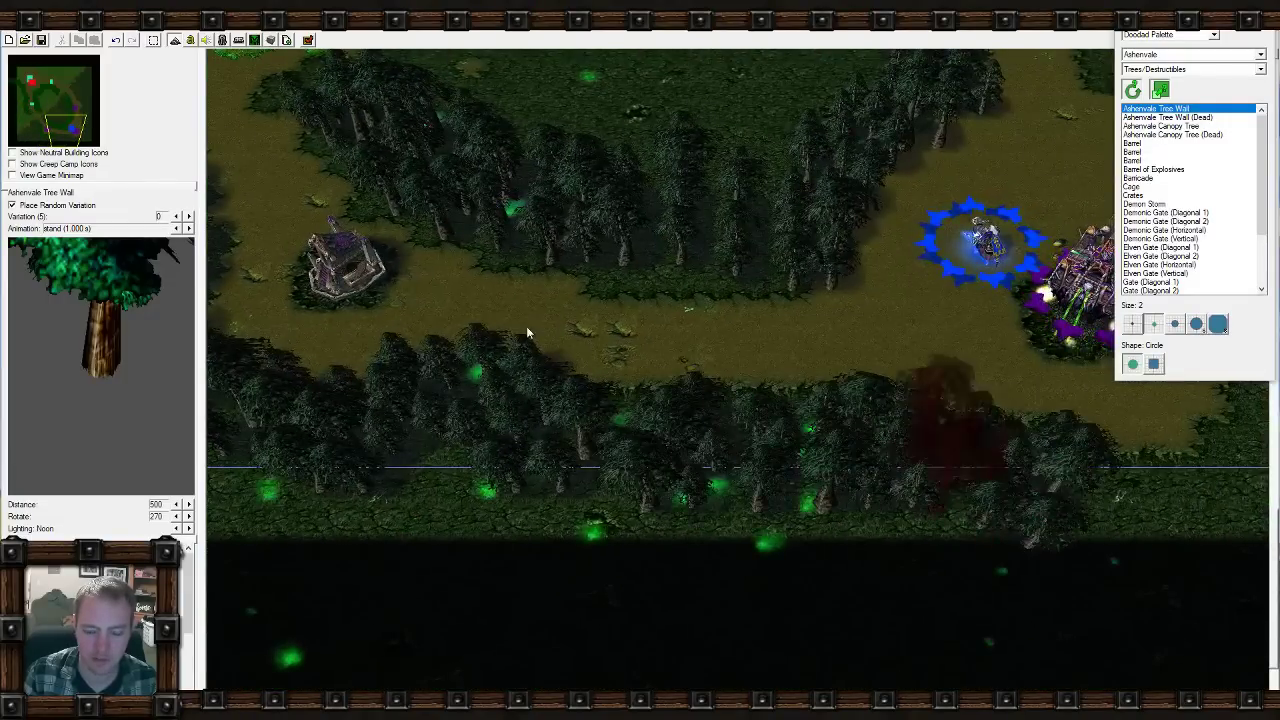
# Enclose the diagonal strip in the map's southwest corner with Ashenvale Tree Walls on both sides.
pyautogui.press('Left')
pyautogui.press('Up')
pyautogui.press('Left')
pyautogui.press('Up')
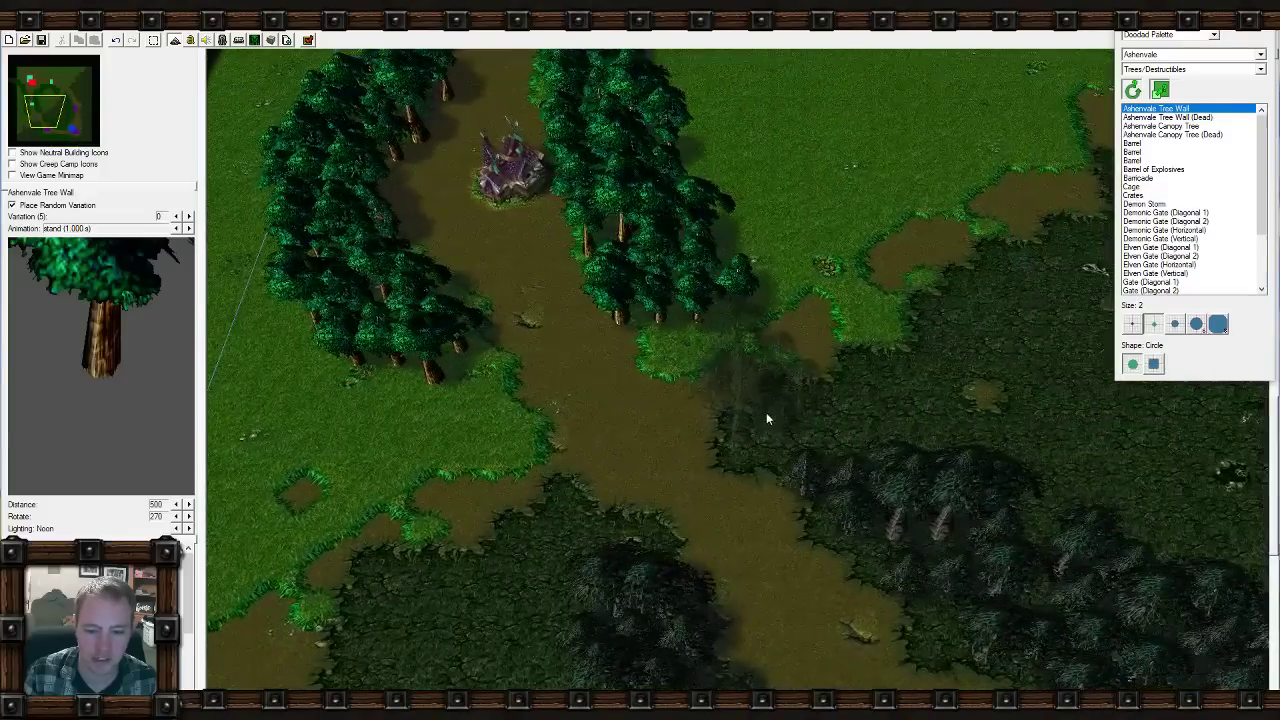
pyautogui.press('Left')
pyautogui.press('Up')
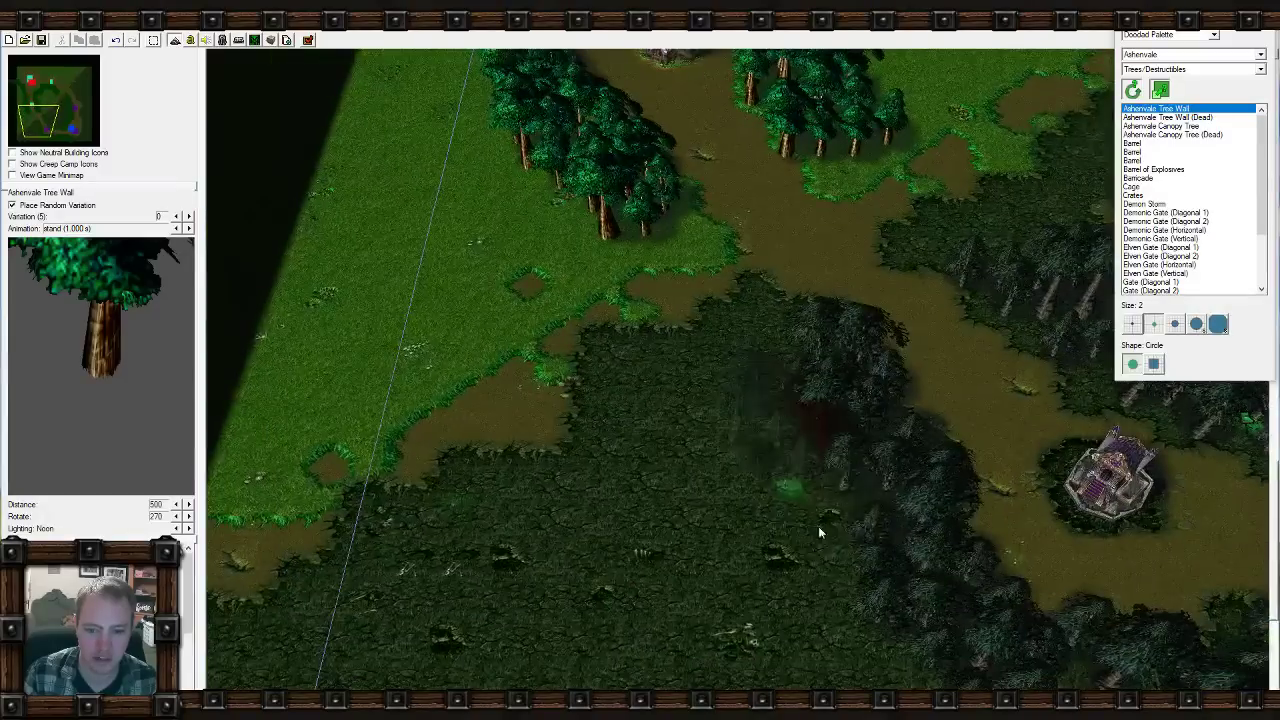
pyautogui.press('Left')
pyautogui.moveTo(582, 508)
pyautogui.mouseDown()
pyautogui.moveTo(549, 557)
pyautogui.moveTo(491, 480)
pyautogui.moveTo(543, 206)
pyautogui.moveTo(745, 162)
pyautogui.mouseUp()
pyautogui.press('Right')
pyautogui.press('Up')
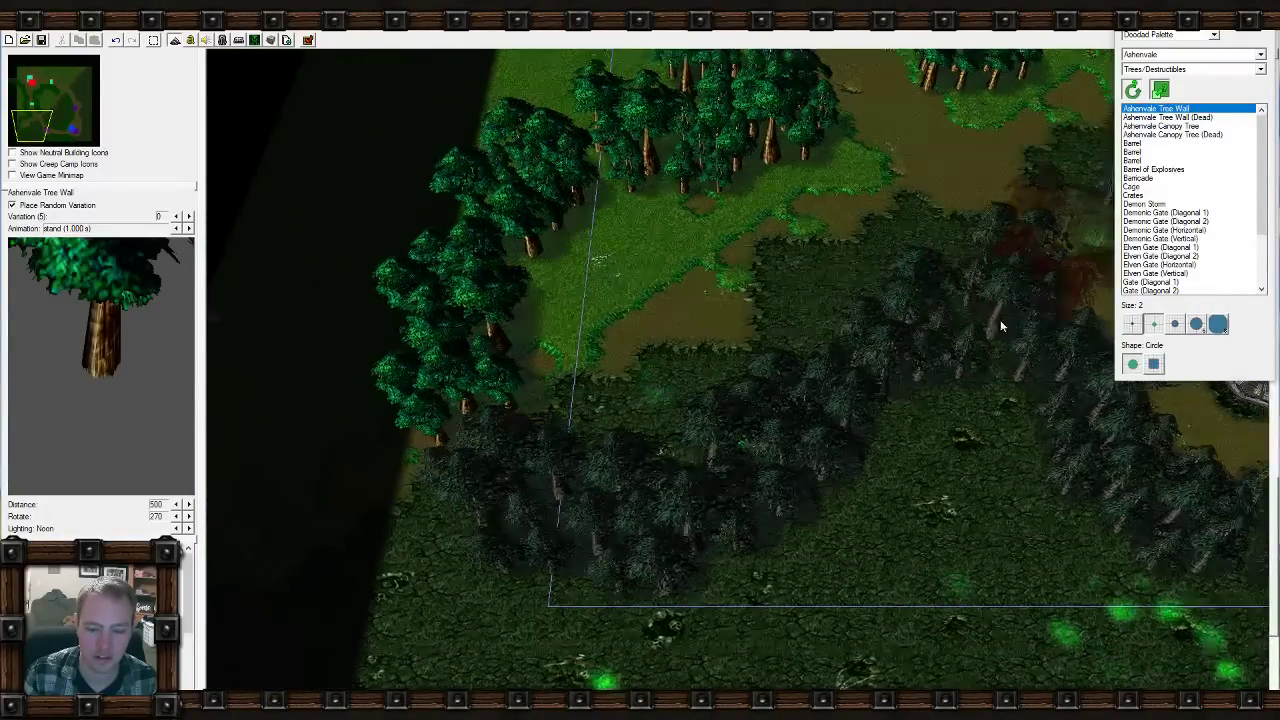
# Place rows of Ashenvale Tree Walls from the lane's outer edge around the diagonal strip in the northeast corner.
pyautogui.press('Right')
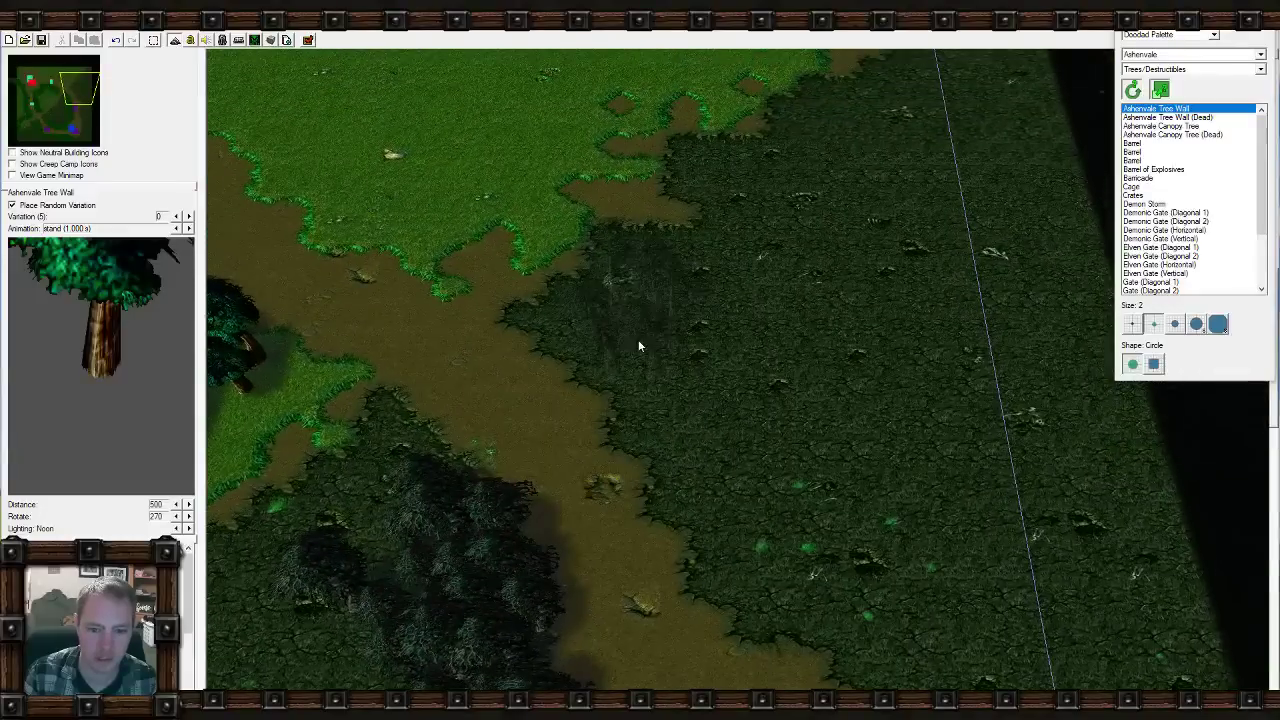
pyautogui.moveTo(630, 352)
pyautogui.mouseDown()
pyautogui.moveTo(634, 417)
pyautogui.moveTo(677, 428)
pyautogui.moveTo(914, 323)
pyautogui.mouseUp()
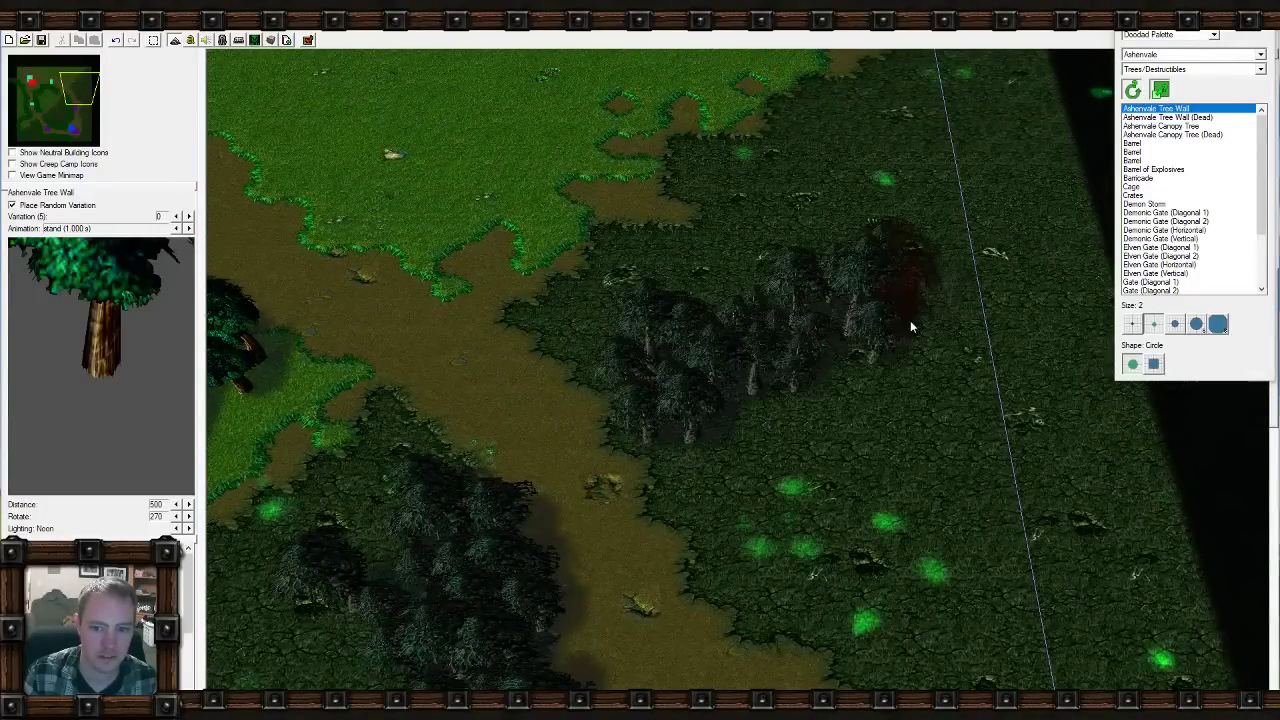
pyautogui.press('Up')
pyautogui.moveTo(890, 445)
pyautogui.mouseDown()
pyautogui.moveTo(860, 115)
pyautogui.moveTo(480, 169)
pyautogui.moveTo(350, 302)
pyautogui.mouseUp()
# Line the outer edge of the east lane beside the Scourge tower with tree walls and delete the stray tree in the alcove.
pyautogui.press('Down')
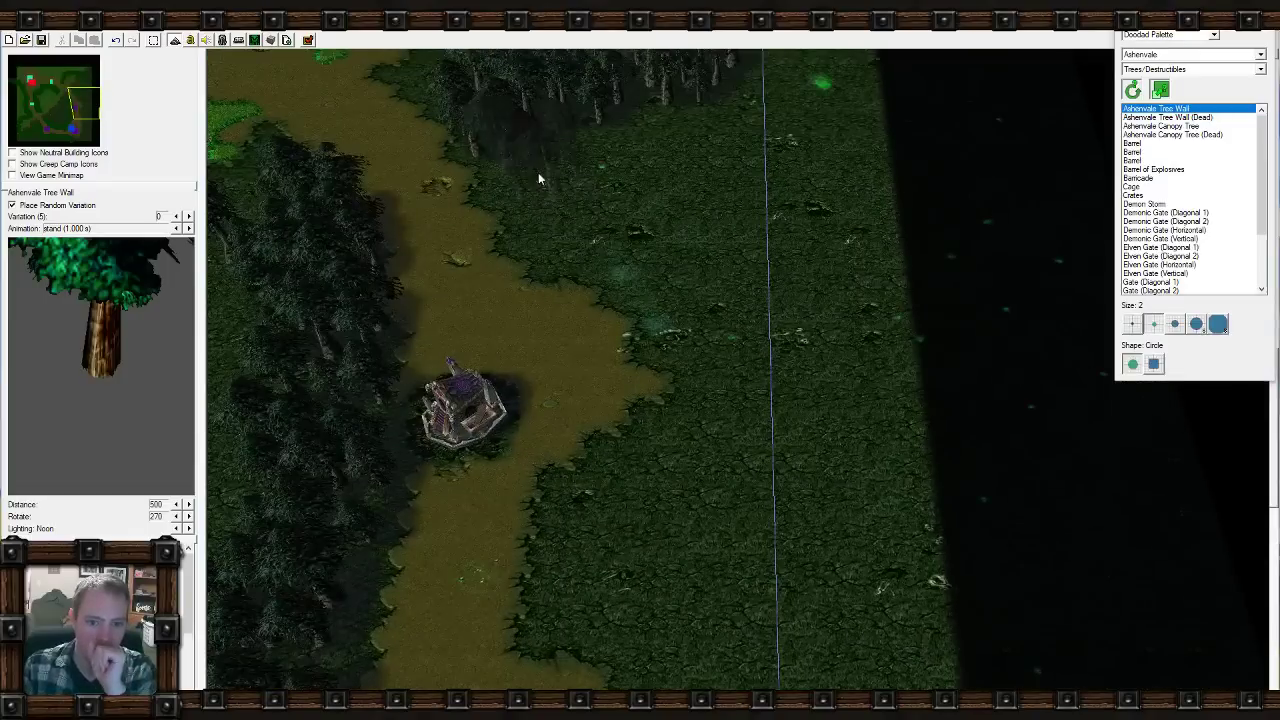
pyautogui.moveTo(586, 288)
pyautogui.mouseDown()
pyautogui.moveTo(692, 362)
pyautogui.moveTo(600, 515)
pyautogui.moveTo(590, 580)
pyautogui.moveTo(495, 570)
pyautogui.mouseUp()
pyautogui.click(153, 40)
pyautogui.click(562, 307)
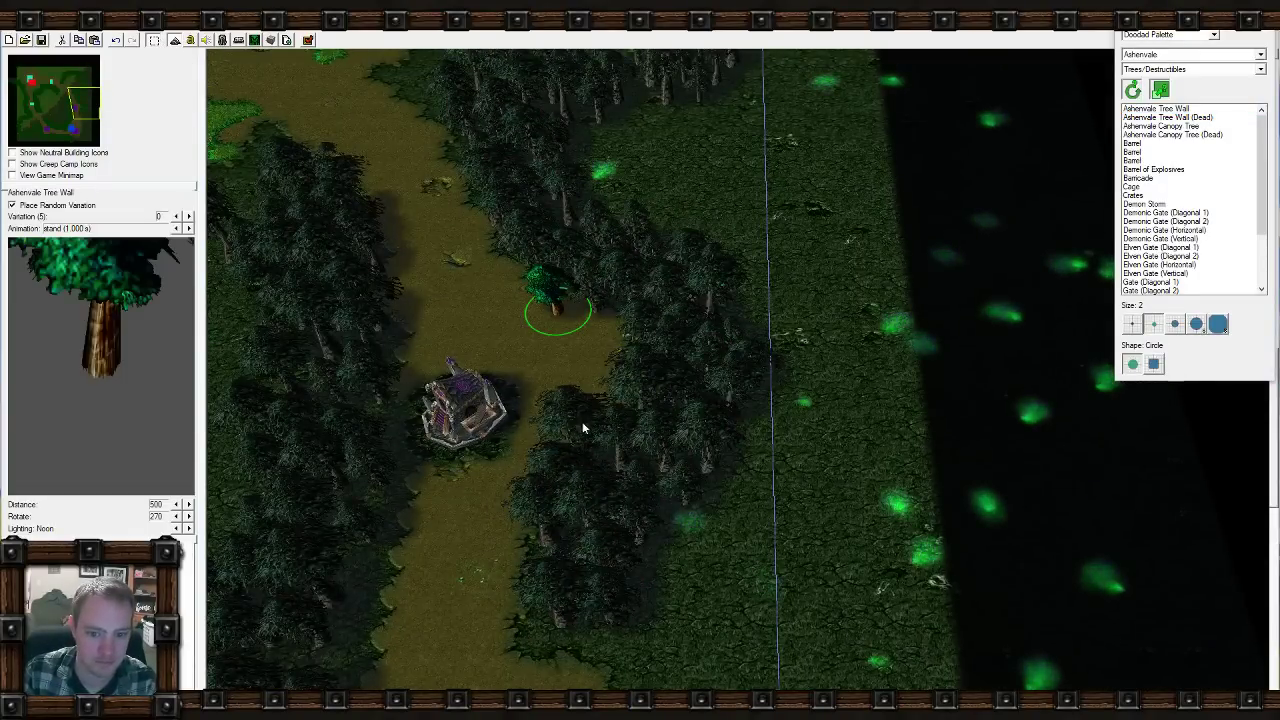
pyautogui.press('Delete')
# Continue the Ashenvale Tree Walls down the east lane's outer edge and around the Scourge base at the map's southeast corner.
pyautogui.press('Down')
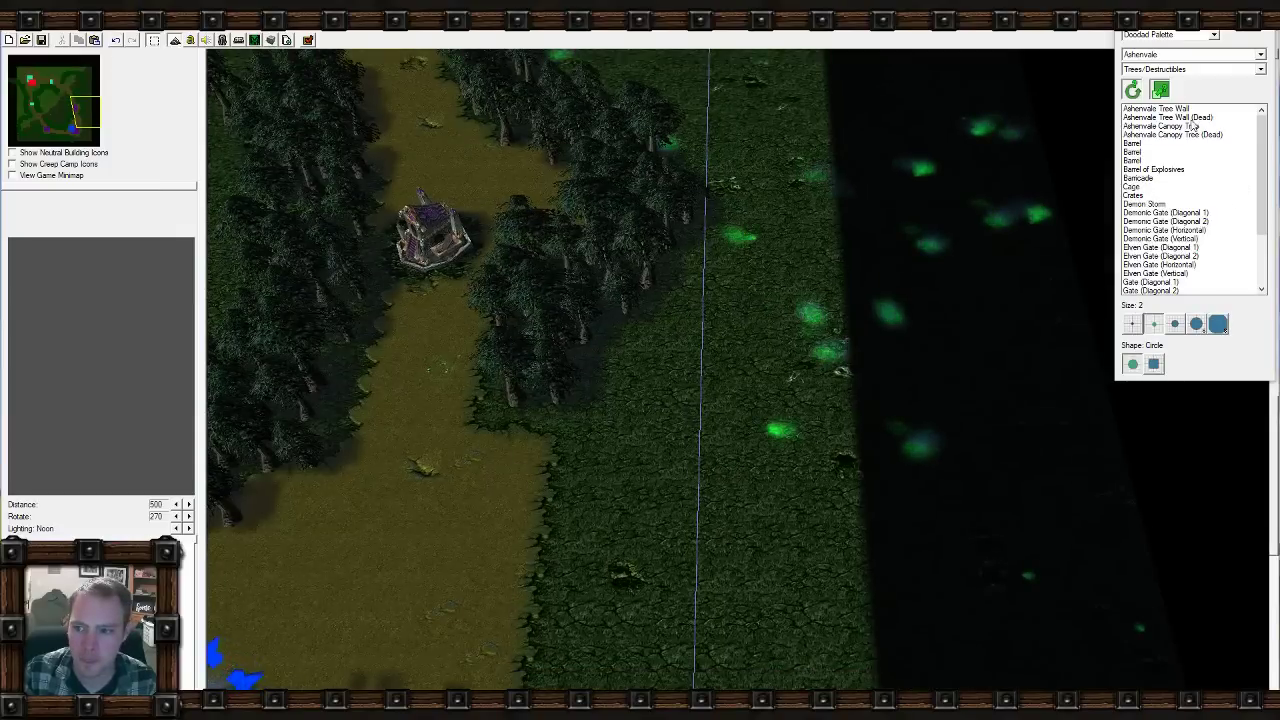
pyautogui.click(1158, 108)
pyautogui.press('Down')
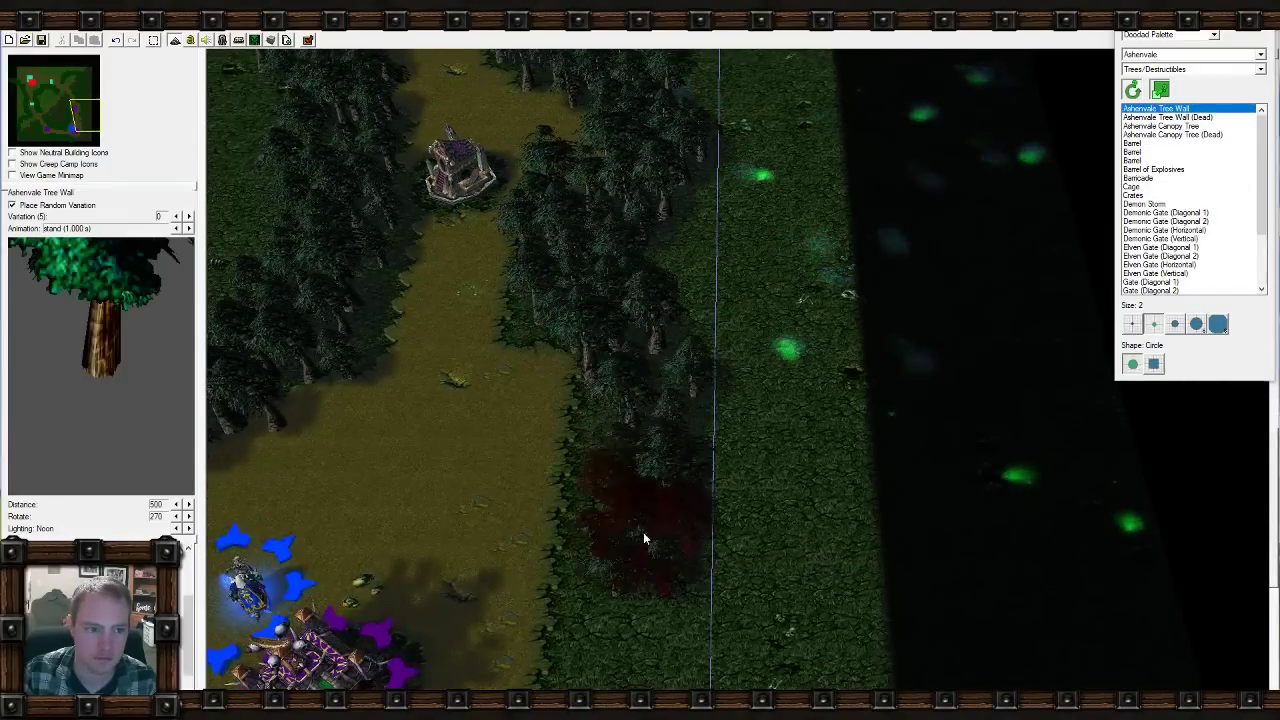
pyautogui.press('Up')
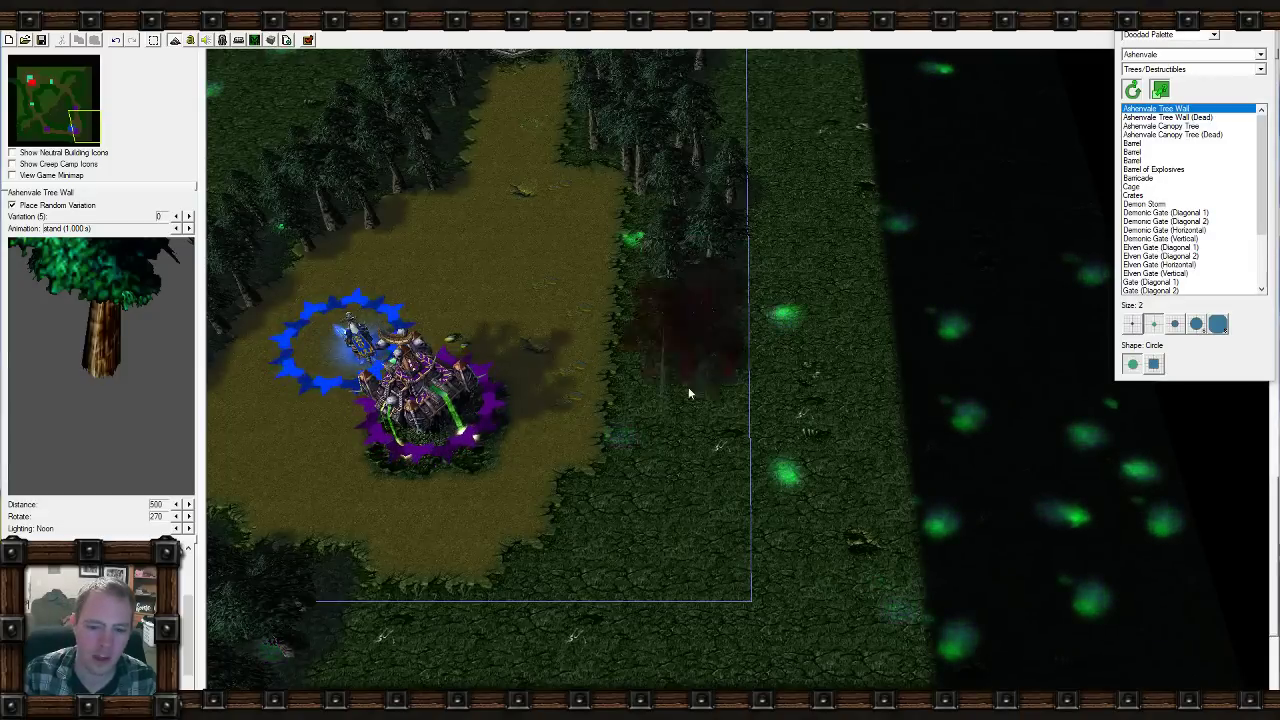
pyautogui.moveTo(688, 393)
pyautogui.mouseDown()
pyautogui.moveTo(688, 487)
pyautogui.moveTo(713, 451)
pyautogui.moveTo(433, 563)
pyautogui.moveTo(294, 451)
pyautogui.moveTo(265, 260)
pyautogui.mouseUp()
pyautogui.press('Down')
# Line the north lane's outer edge with Ashenvale Tree Walls from the Sentinels base past the tower, and undo the last stroke.
pyautogui.moveTo(45, 120)
pyautogui.mouseDown()
pyautogui.moveTo(35, 135)
pyautogui.moveTo(37, 84)
pyautogui.mouseUp()
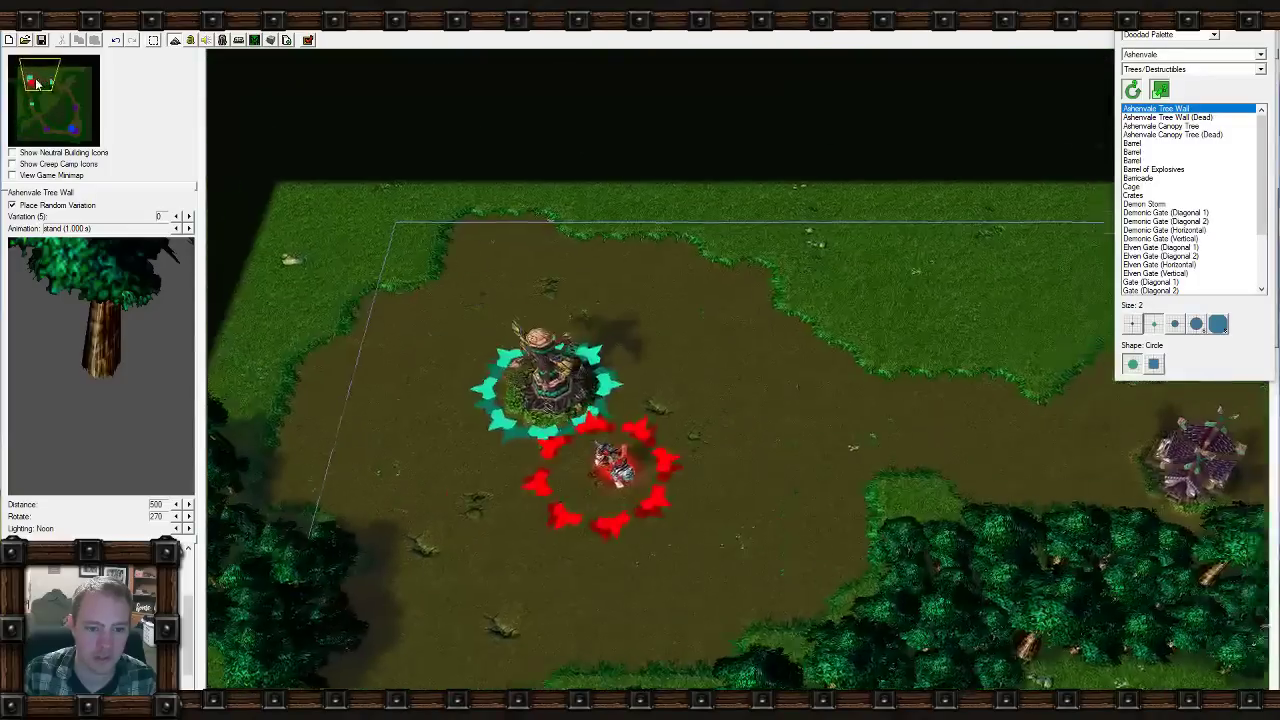
pyautogui.press('Right')
pyautogui.moveTo(499, 210)
pyautogui.mouseDown()
pyautogui.moveTo(560, 232)
pyautogui.moveTo(675, 320)
pyautogui.moveTo(771, 333)
pyautogui.moveTo(778, 341)
pyautogui.moveTo(711, 324)
pyautogui.moveTo(926, 452)
pyautogui.mouseUp()
pyautogui.press('Right')
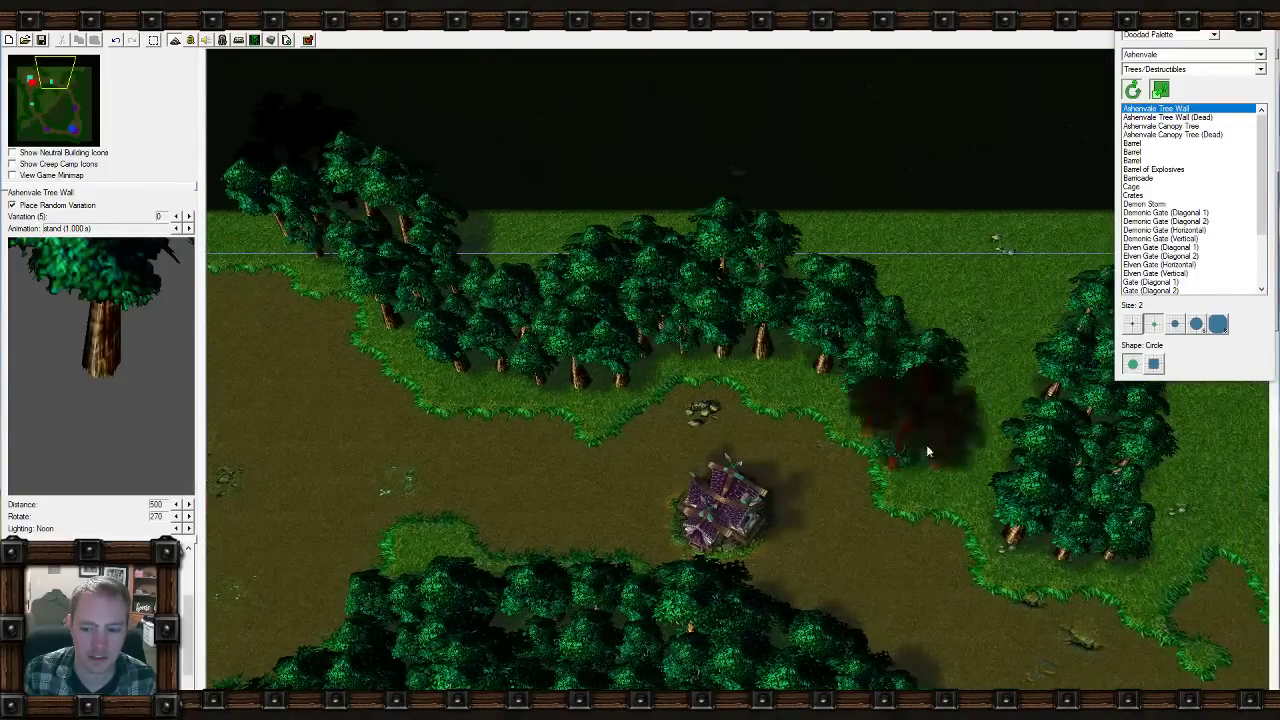
pyautogui.moveTo(996, 542); pyautogui.dragTo(478, 353, button='middle')
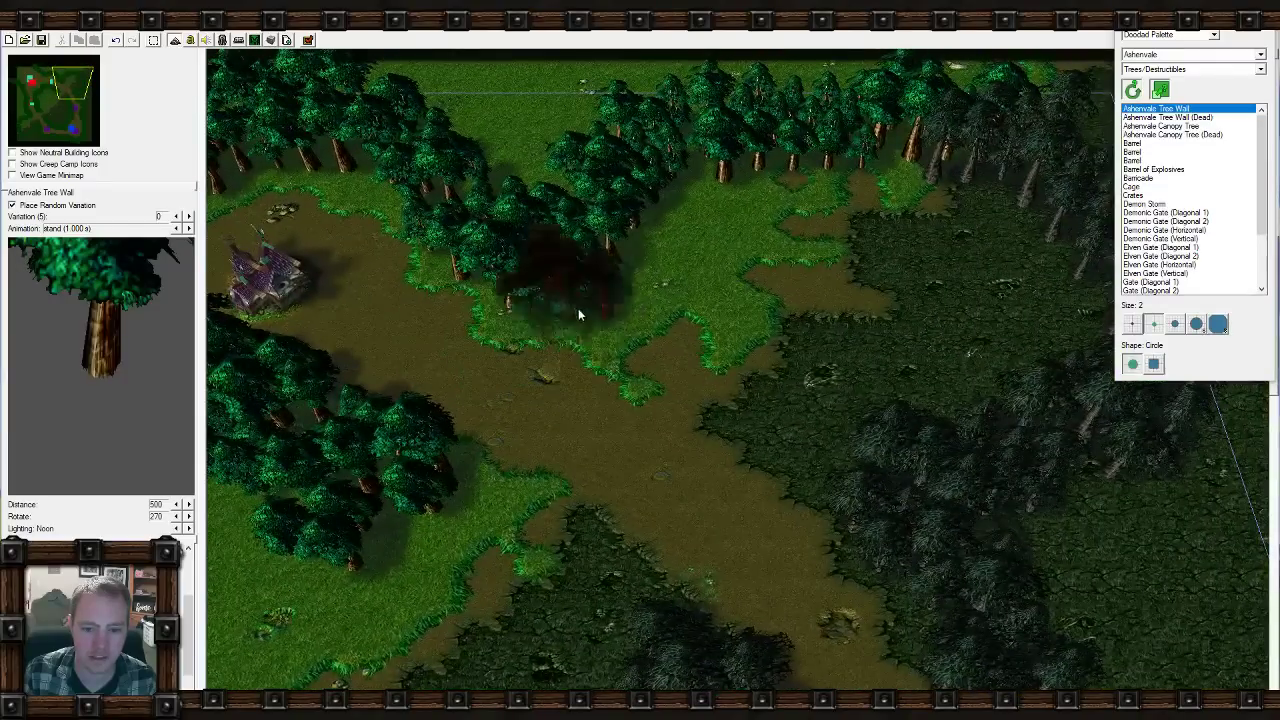
pyautogui.moveTo(578, 314); pyautogui.dragTo(609, 346)
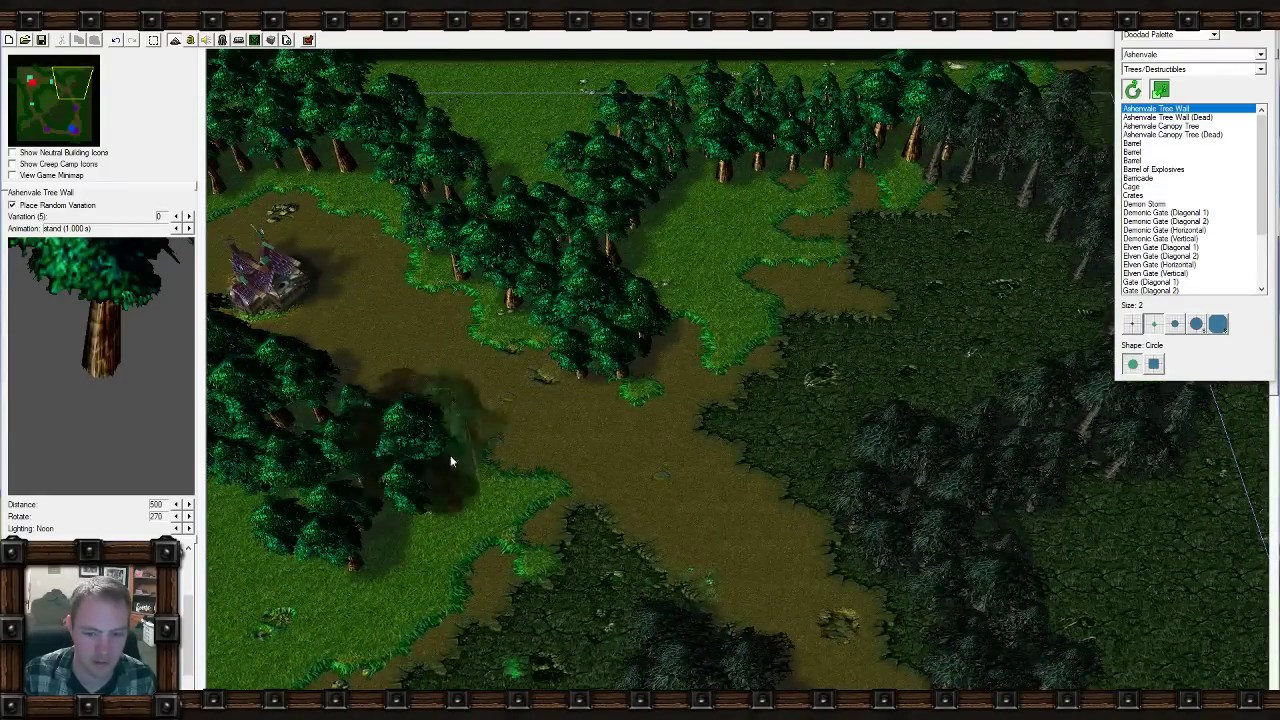
pyautogui.hotkey('ctrl', 'z')
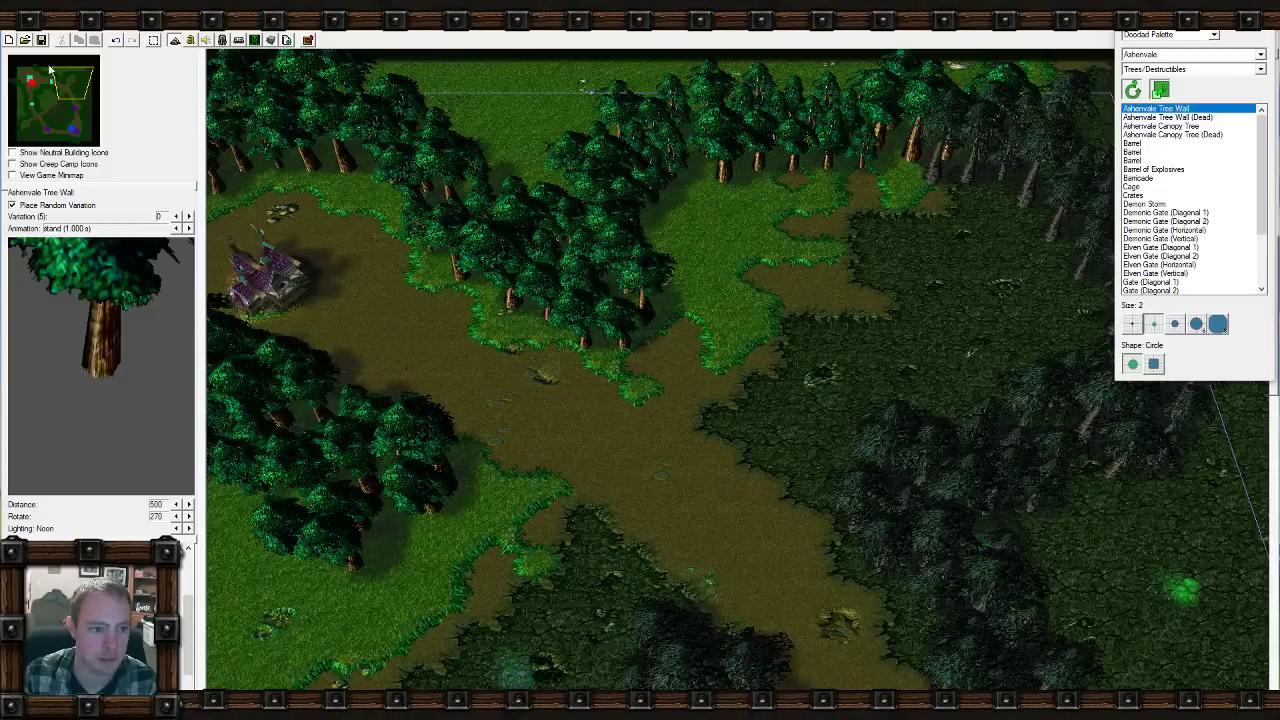
# Place a large clump of Ashenvale Tree Walls in the open middle of the map between the two lanes.
pyautogui.click(57, 110)
pyautogui.moveTo(629, 514); pyautogui.dragTo(678, 548, button='right')
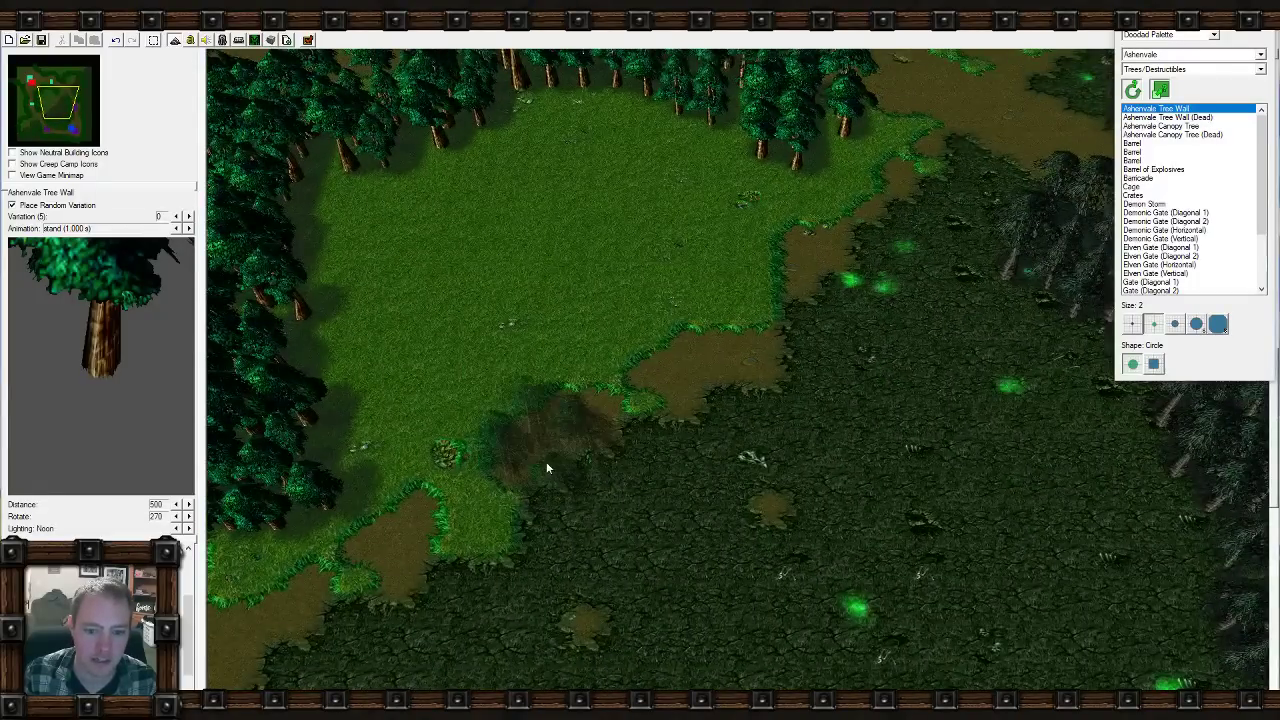
pyautogui.moveTo(547, 462)
pyautogui.mouseDown()
pyautogui.moveTo(614, 420)
pyautogui.moveTo(768, 503)
pyautogui.moveTo(626, 349)
pyautogui.moveTo(649, 414)
pyautogui.moveTo(654, 286)
pyautogui.moveTo(606, 479)
pyautogui.moveTo(600, 277)
pyautogui.moveTo(686, 386)
pyautogui.moveTo(775, 397)
pyautogui.mouseUp()
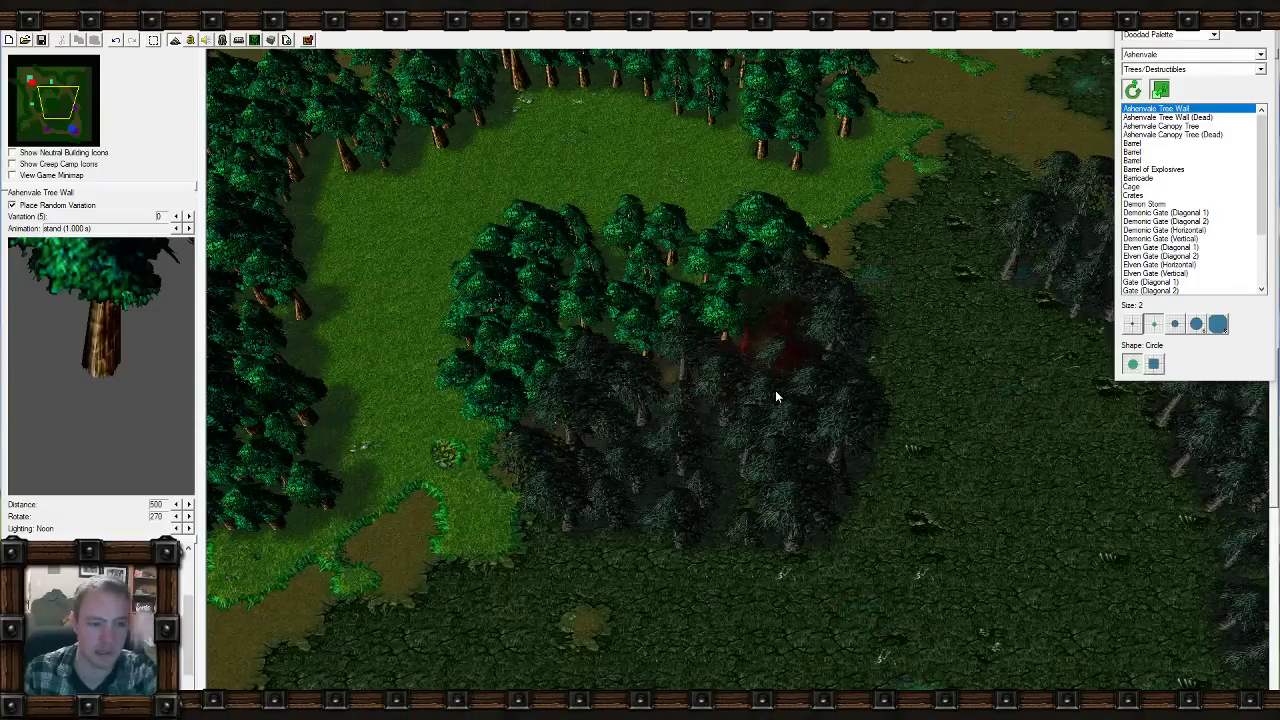
# Inspect the tree walls along the west and south lanes for gaps around the towers.
pyautogui.press('Down')
pyautogui.press('Down')
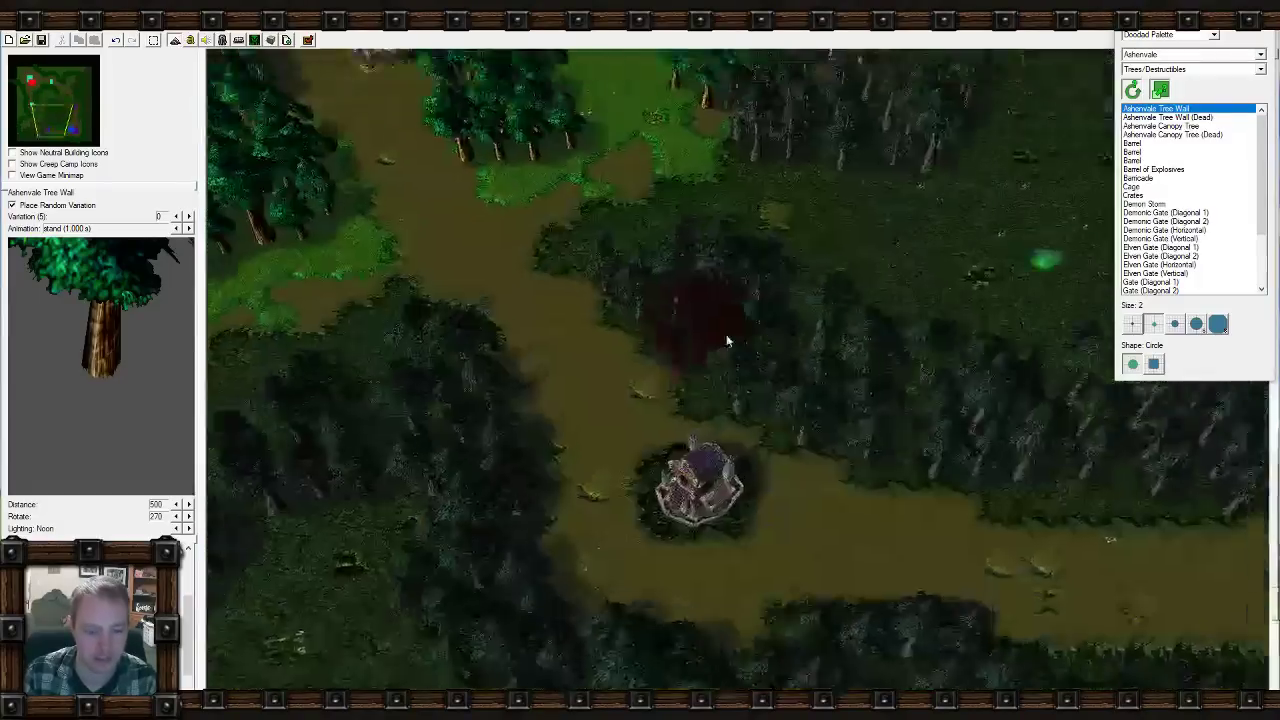
pyautogui.press('Left')
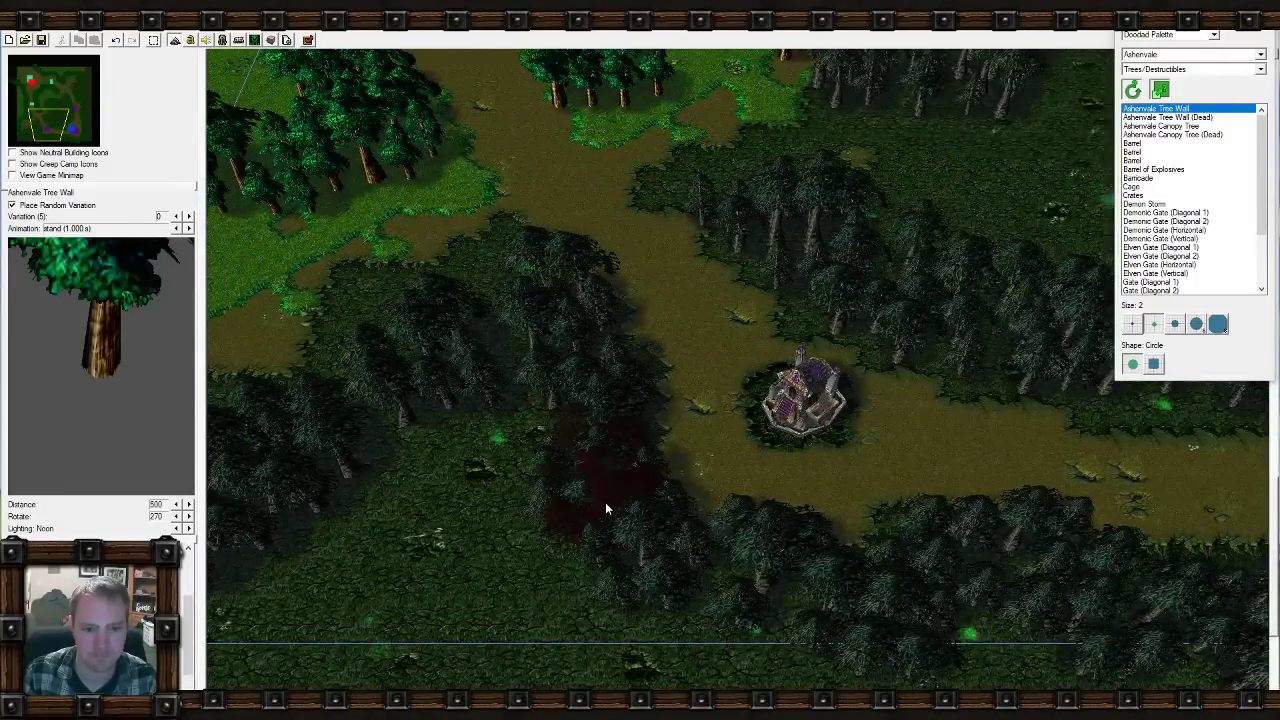
pyautogui.moveTo(493, 222); pyautogui.dragTo(688, 662, button='right')
pyautogui.moveTo(717, 538); pyautogui.dragTo(695, 455, button='right')
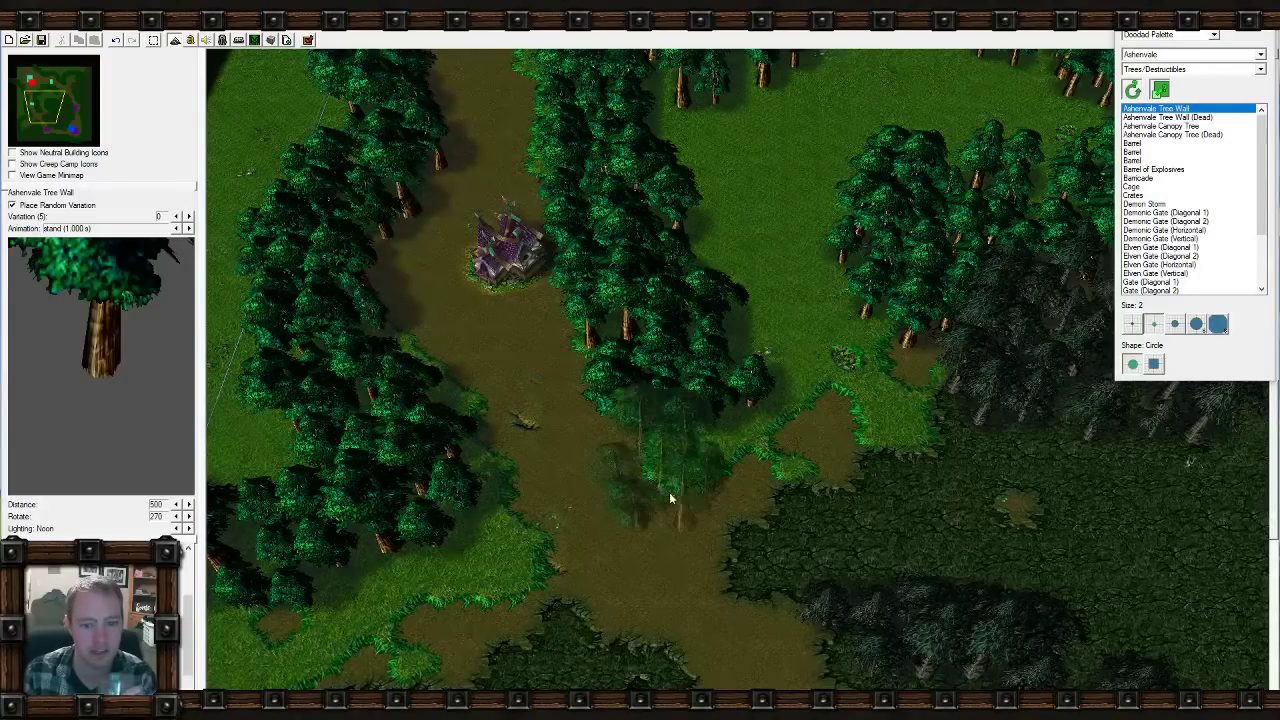
pyautogui.moveTo(674, 500); pyautogui.dragTo(668, 318, button='right')
pyautogui.moveTo(979, 438); pyautogui.dragTo(763, 432, button='right')
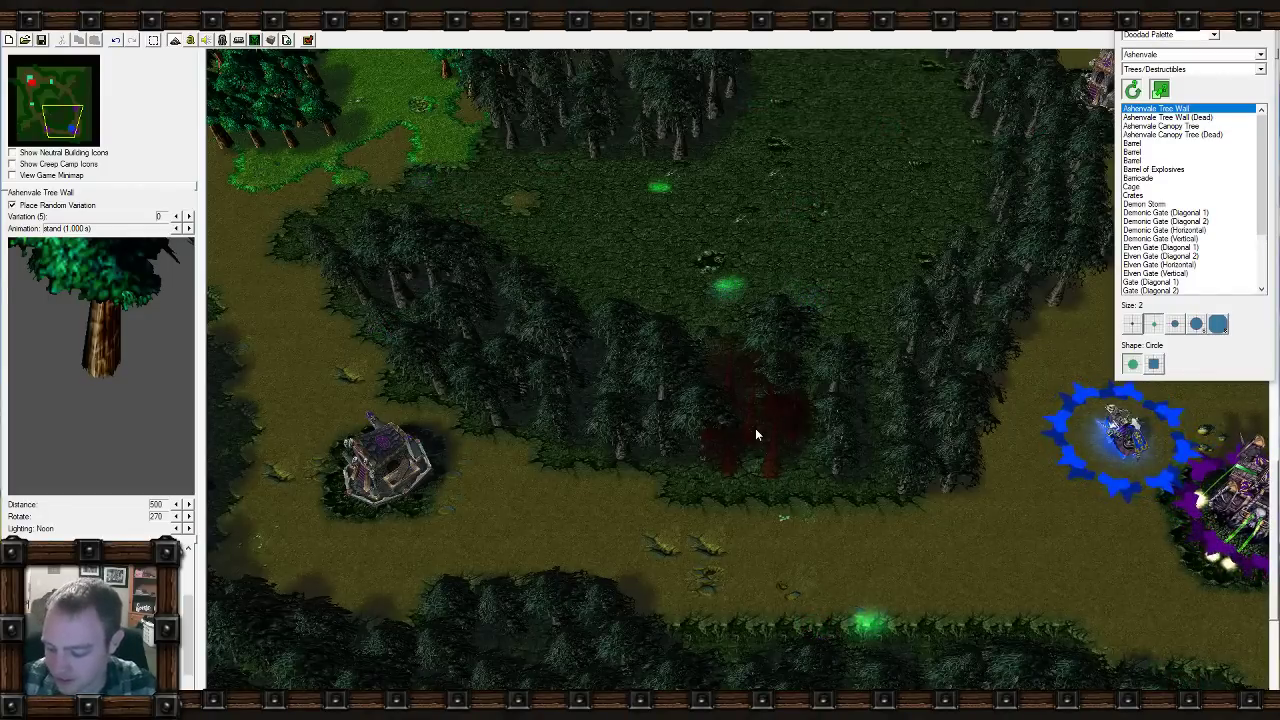
# Leave tree placement and review the tree borders from the Scourge base along the lanes to the Sentinels base and back.
pyautogui.click(153, 41)
pyautogui.click(74, 136)
pyautogui.moveTo(703, 188)
pyautogui.mouseDown(button='right')
pyautogui.moveTo(702, 381)
pyautogui.moveTo(584, 326)
pyautogui.mouseUp(button='right')
pyautogui.click(1204, 110)
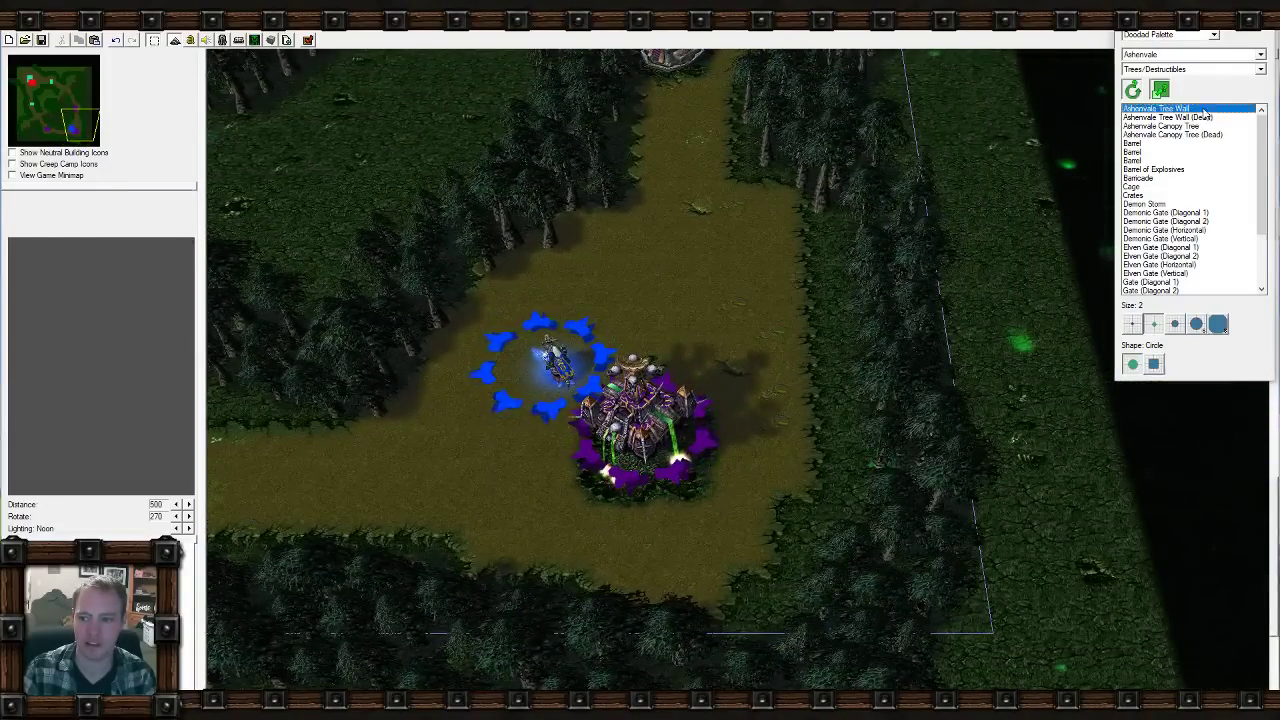
pyautogui.click(60, 121)
pyautogui.click(155, 40)
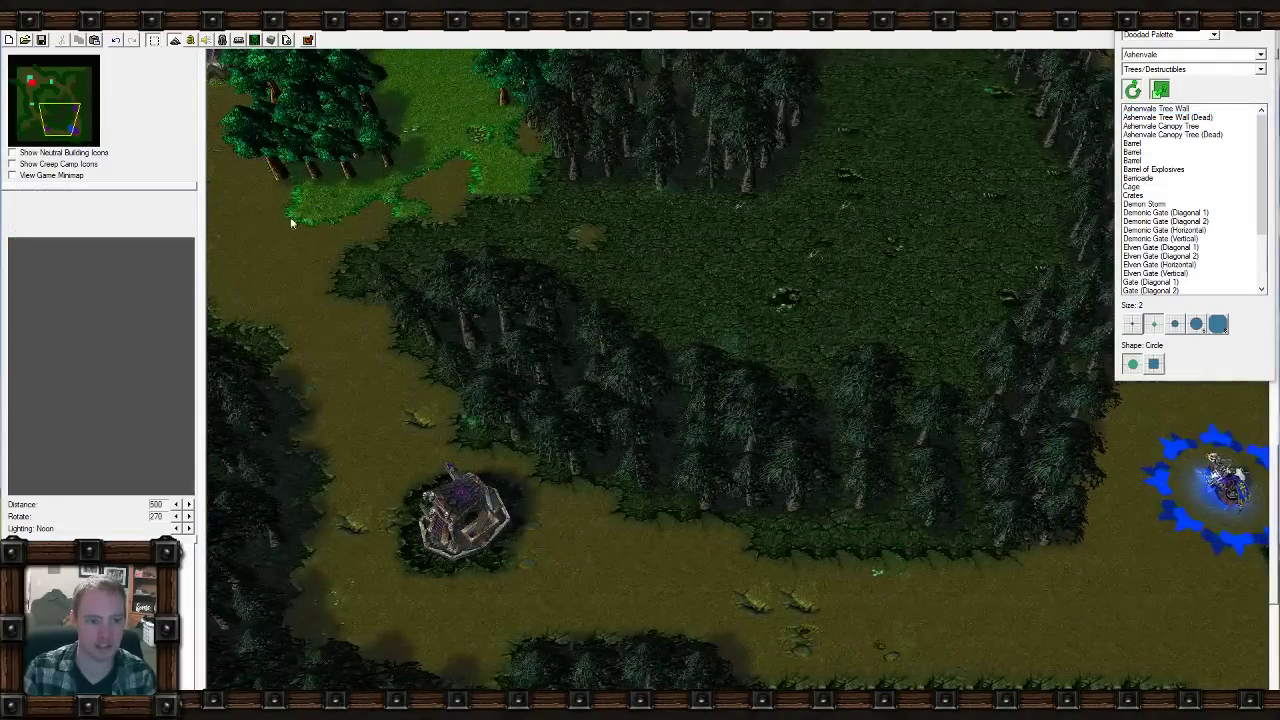
pyautogui.moveTo(420, 285); pyautogui.dragTo(840, 267, button='right')
pyautogui.moveTo(494, 252); pyautogui.dragTo(683, 655, button='right')
pyautogui.moveTo(662, 268); pyautogui.dragTo(688, 583, button='right')
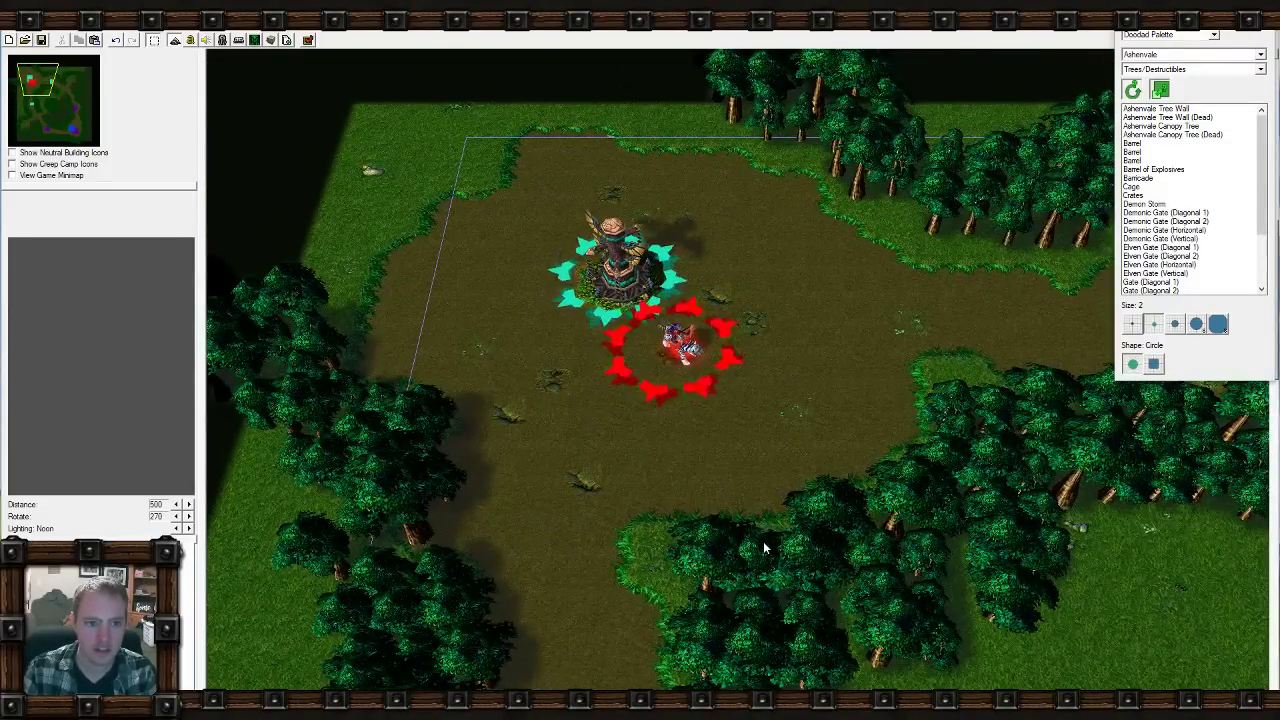
pyautogui.moveTo(763, 548); pyautogui.dragTo(697, 232, button='right')
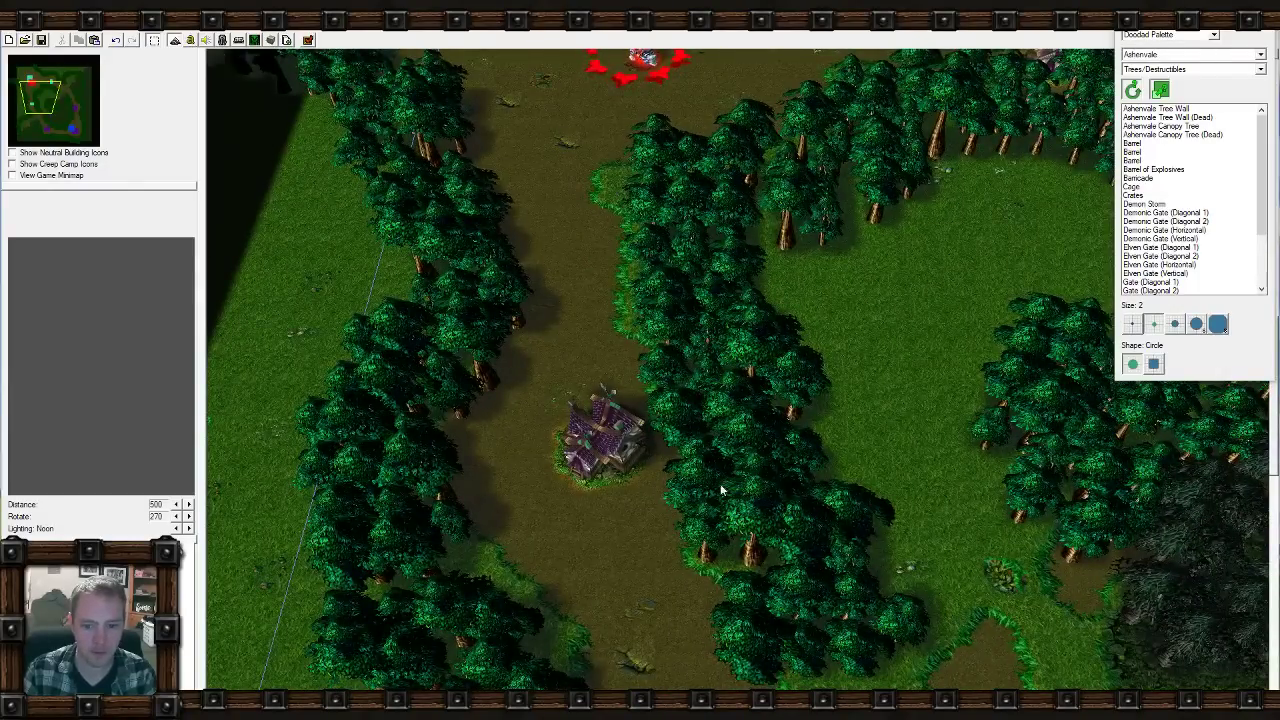
pyautogui.moveTo(757, 596); pyautogui.dragTo(646, 294, button='right')
pyautogui.moveTo(728, 502); pyautogui.dragTo(577, 282, button='right')
pyautogui.moveTo(936, 382); pyautogui.dragTo(377, 341, button='right')
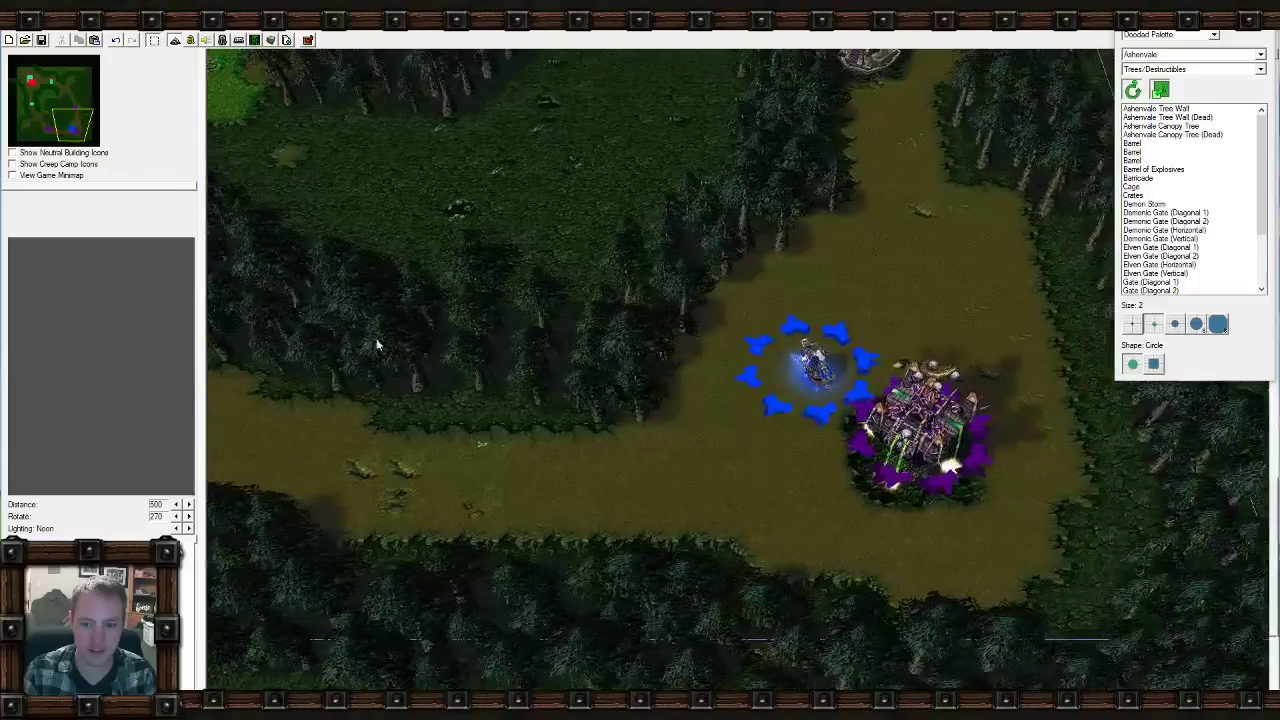
pyautogui.moveTo(760, 318); pyautogui.dragTo(695, 320, button='right')
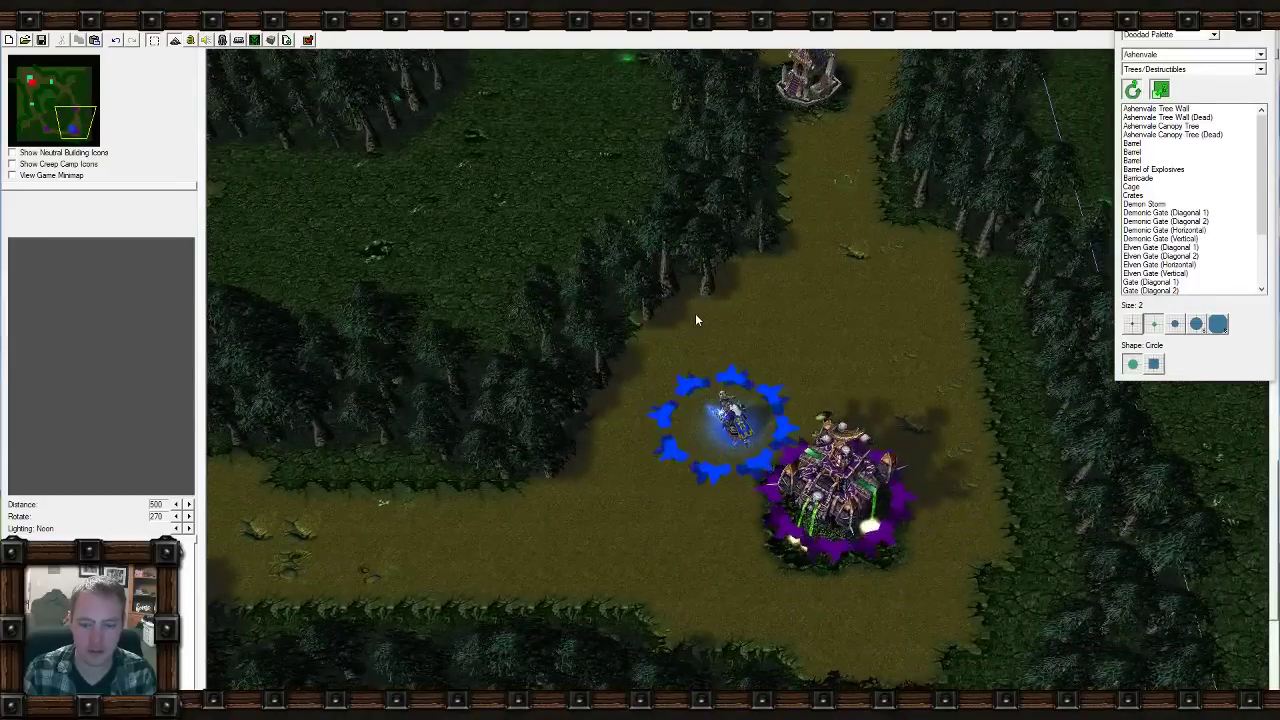
pyautogui.moveTo(456, 344); pyautogui.dragTo(873, 421, button='right')
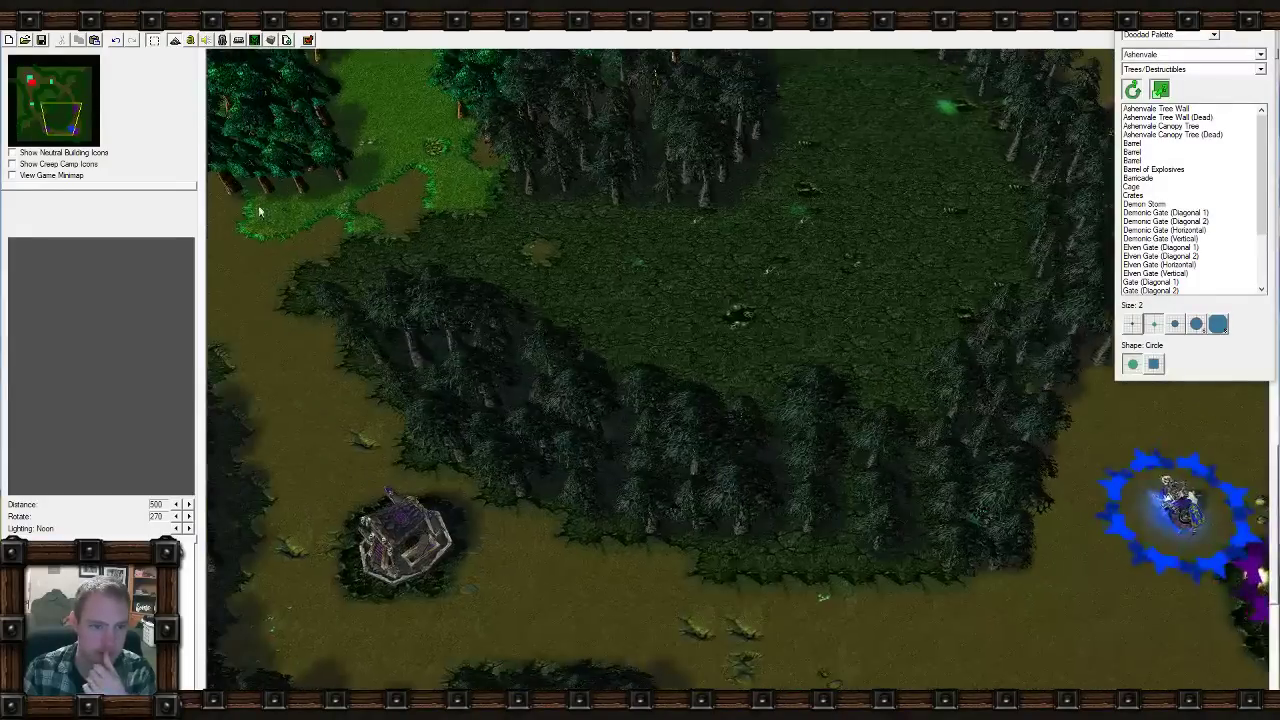
# Open the Trigger Editor and create a trigger named Lane1 Keep after the Spawn Troops trigger.
pyautogui.click(194, 40)
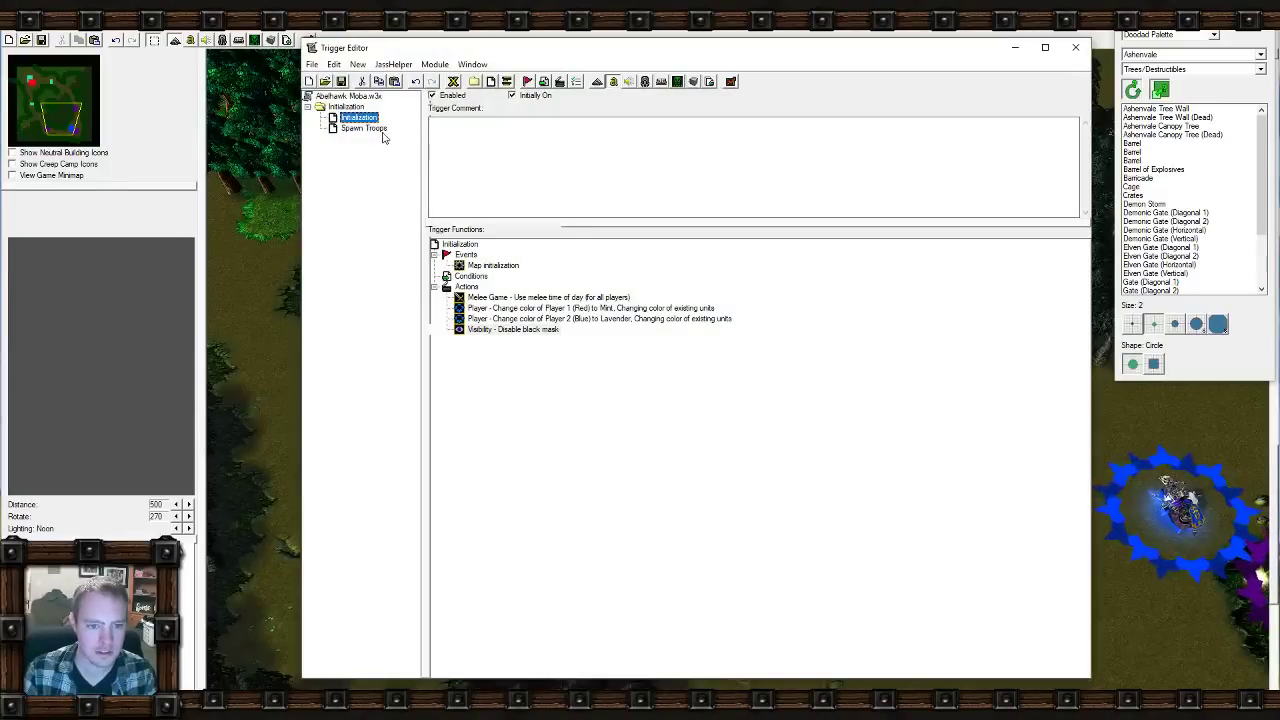
pyautogui.click(383, 134)
pyautogui.click(492, 82)
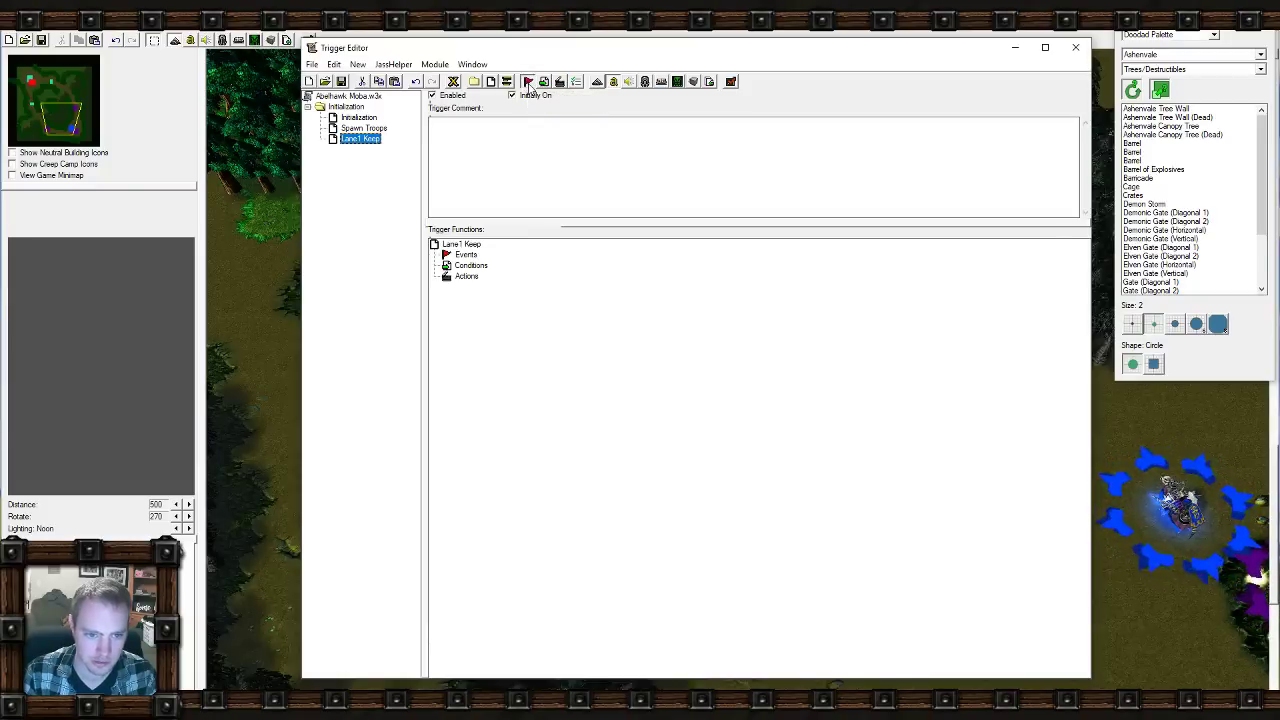
# Add a Specific Unit Event to the Lane1 Keep trigger that fires when the Hunter's Hall south of the Sentinels base dies.
pyautogui.click(528, 83)
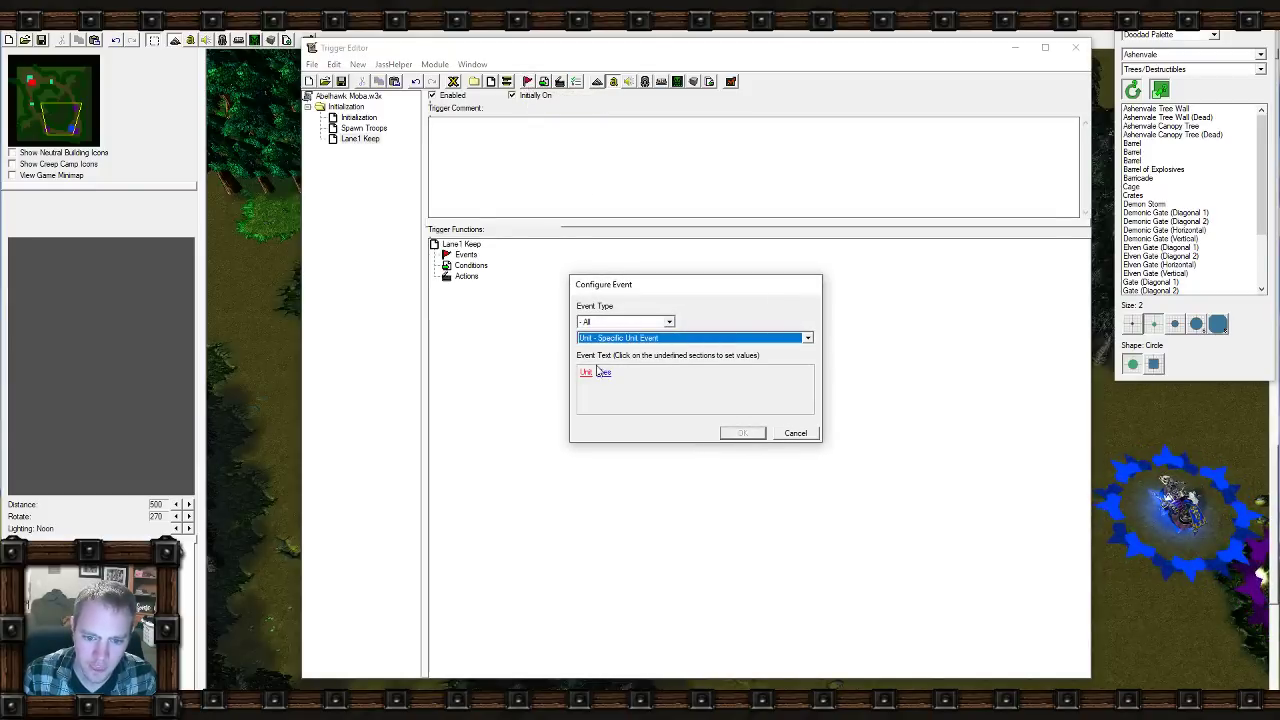
pyautogui.click(587, 371)
pyautogui.click(782, 345)
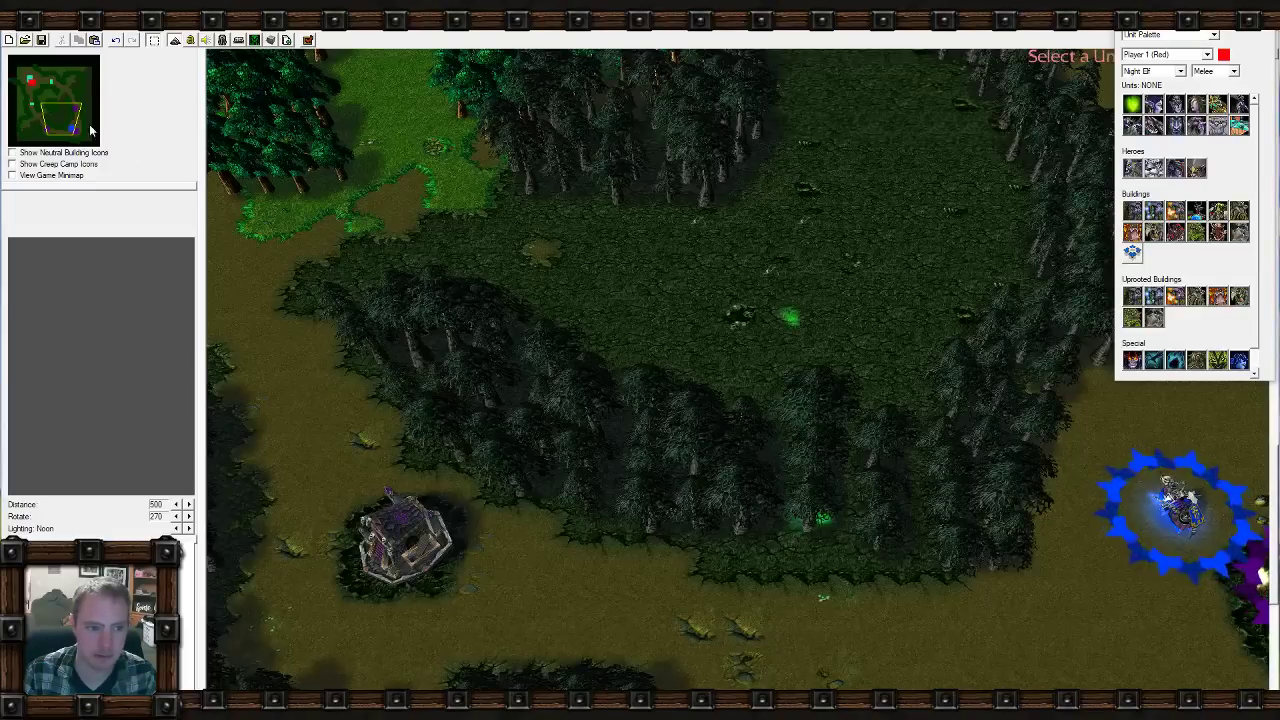
pyautogui.click(38, 113)
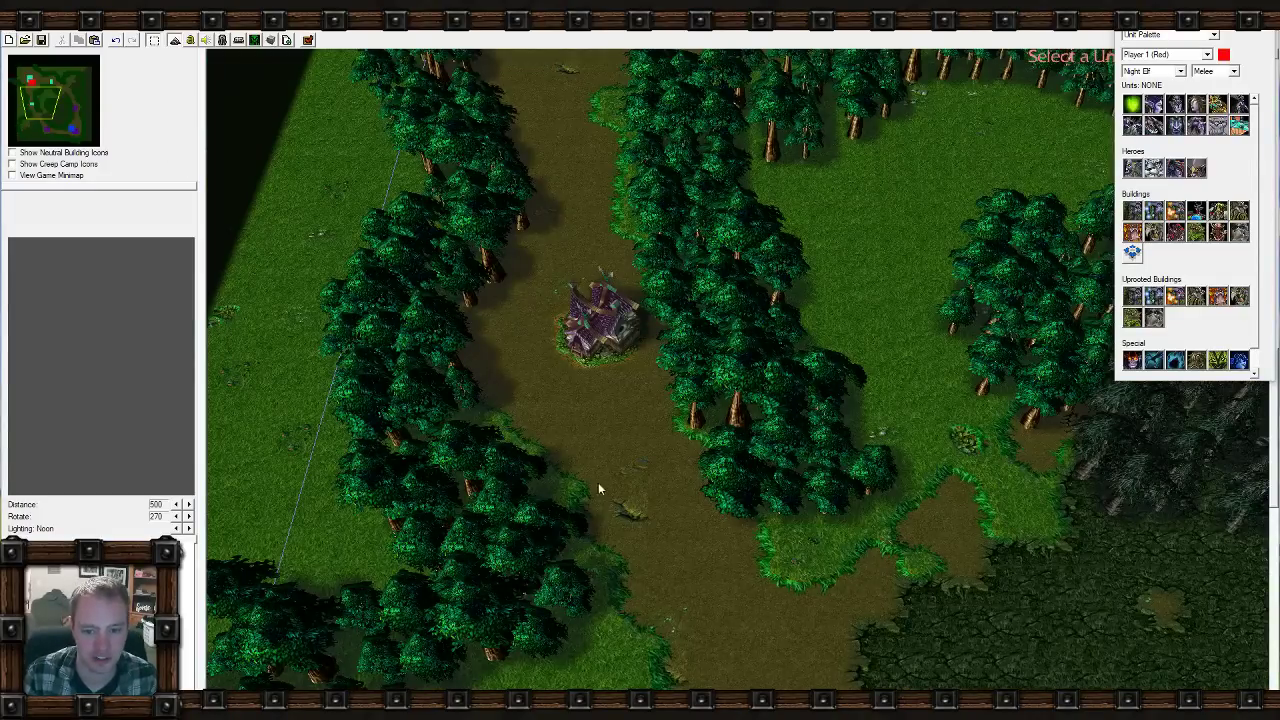
pyautogui.press('Up')
pyautogui.press('Down')
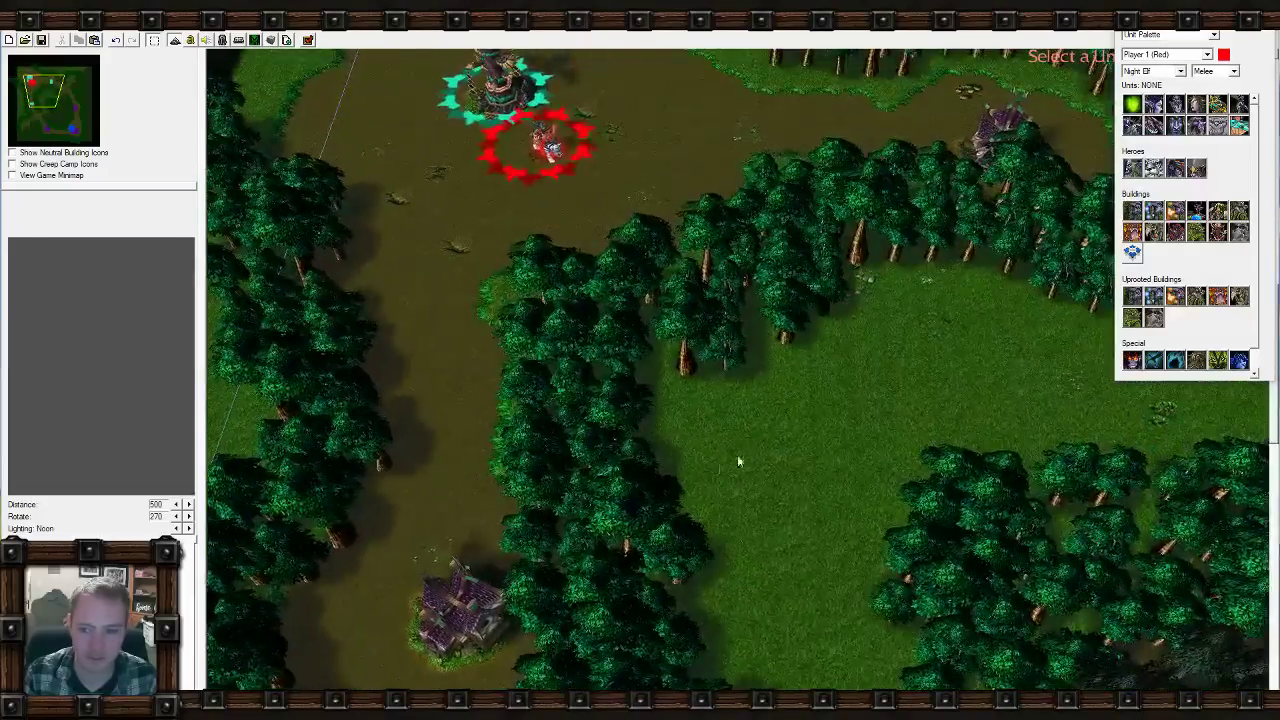
pyautogui.press('Right')
pyautogui.moveTo(517, 489); pyautogui.dragTo(757, 379, button='right')
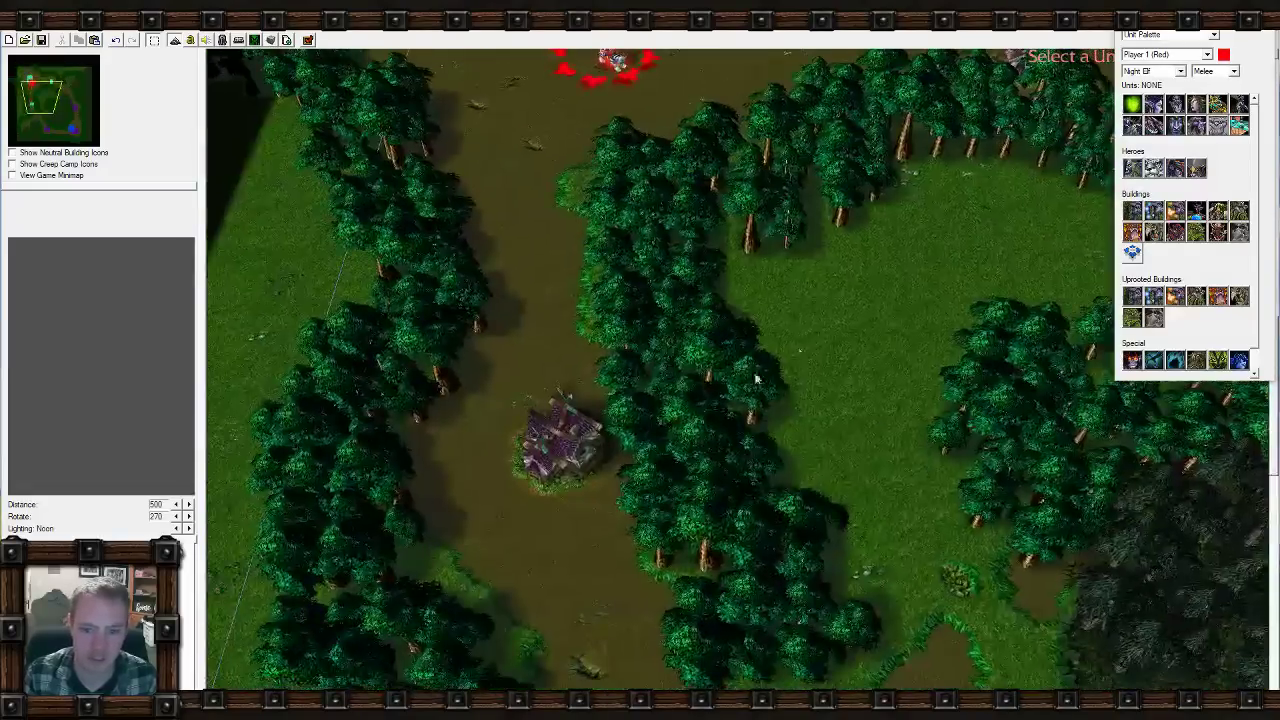
pyautogui.click(565, 447)
pyautogui.click(797, 381)
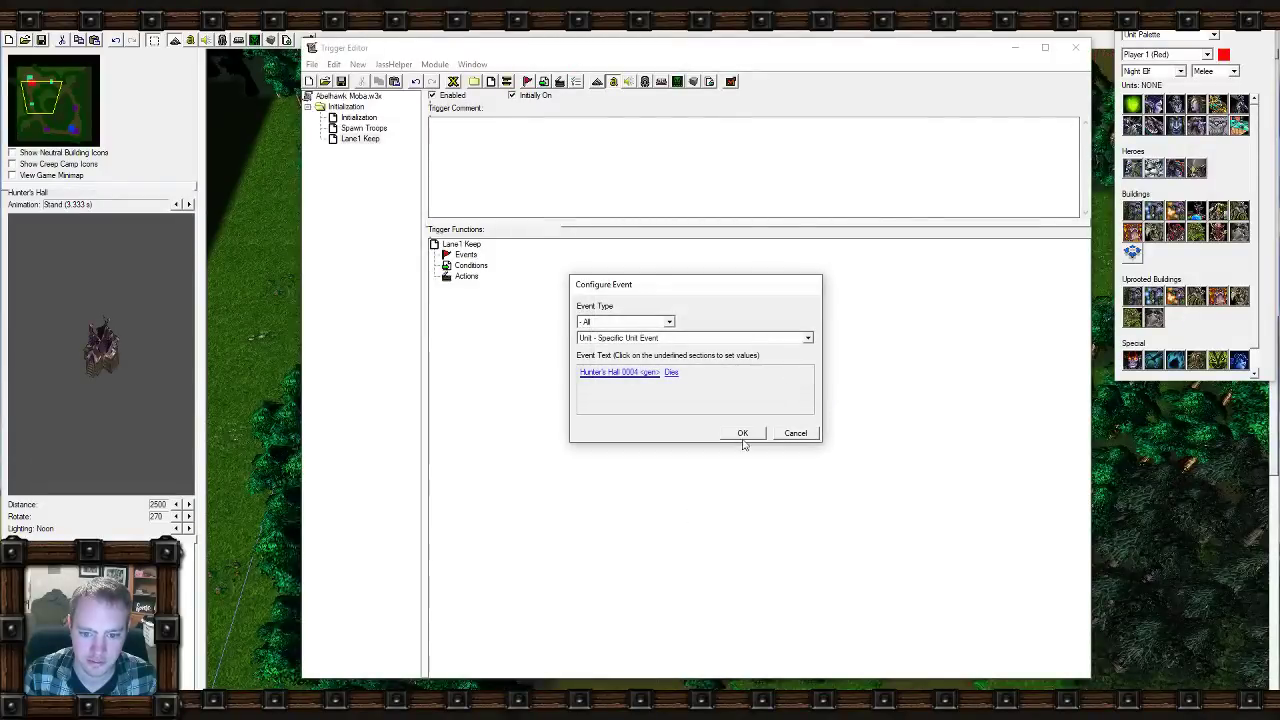
pyautogui.click(742, 434)
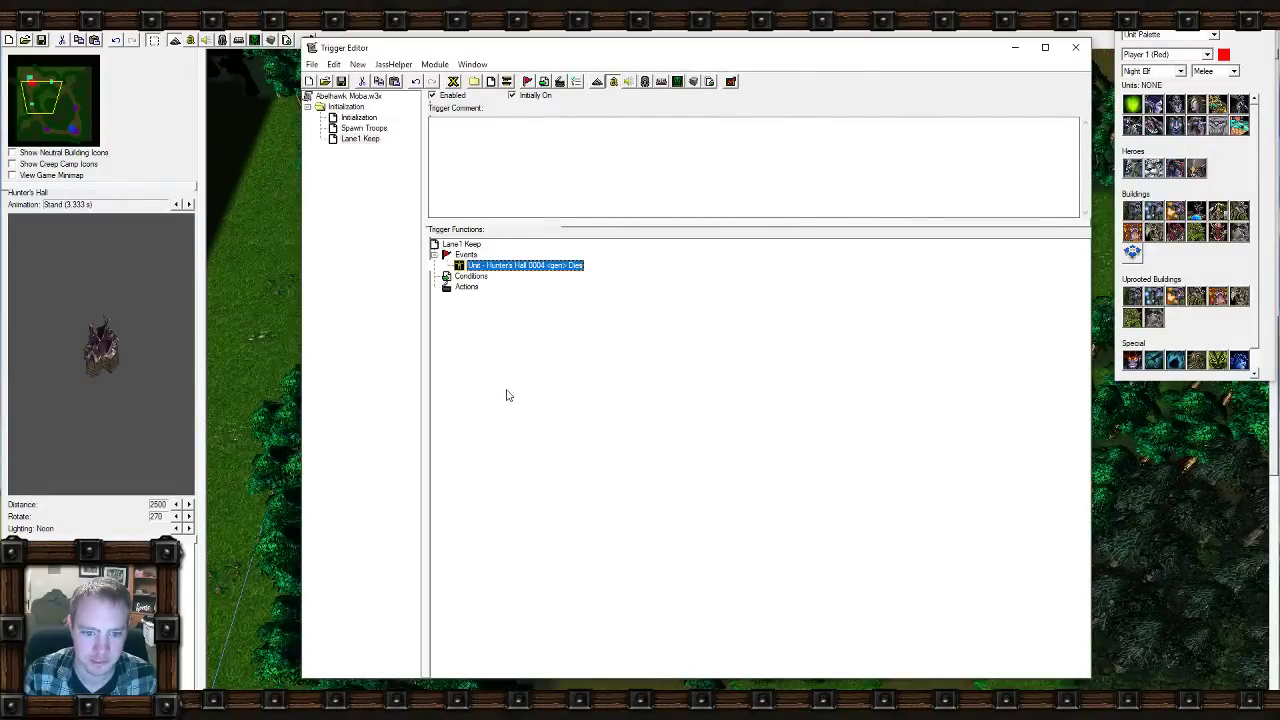
# Add a Set Variable action to the Lane1 Keep trigger that sets NightElvesCatapults2 to True.
pyautogui.click(559, 82)
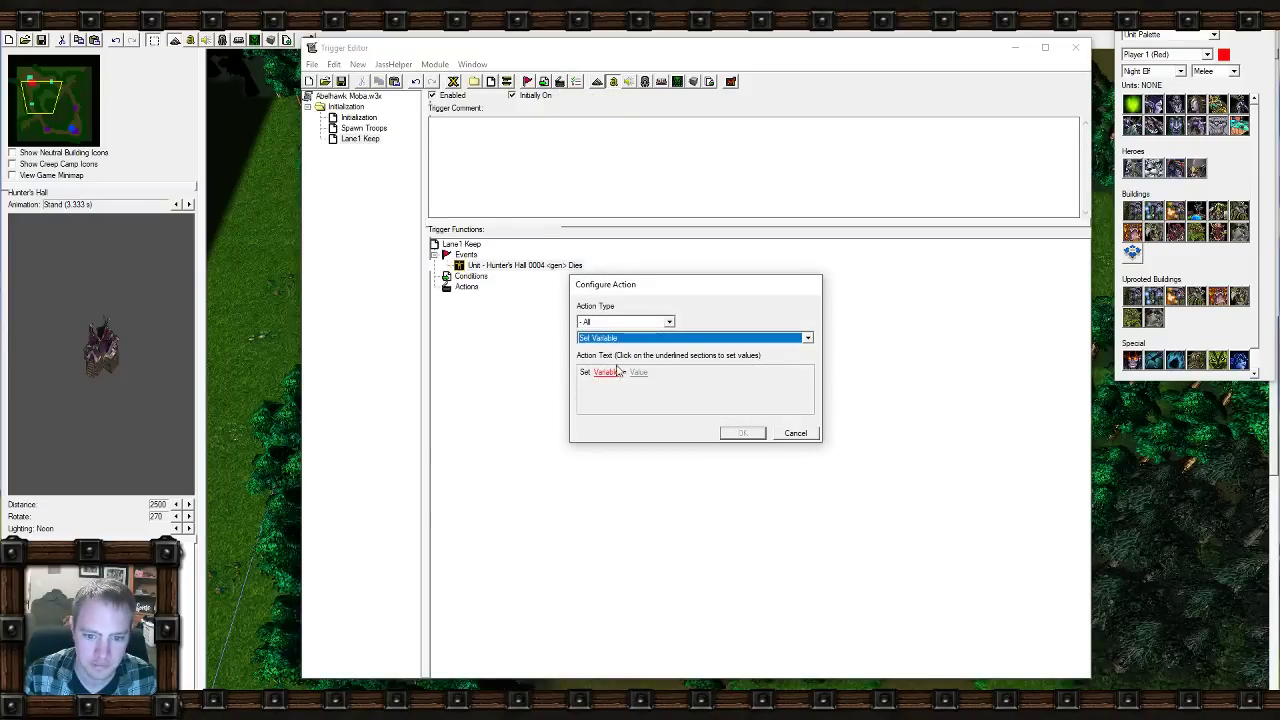
pyautogui.click(607, 372)
pyautogui.click(706, 333)
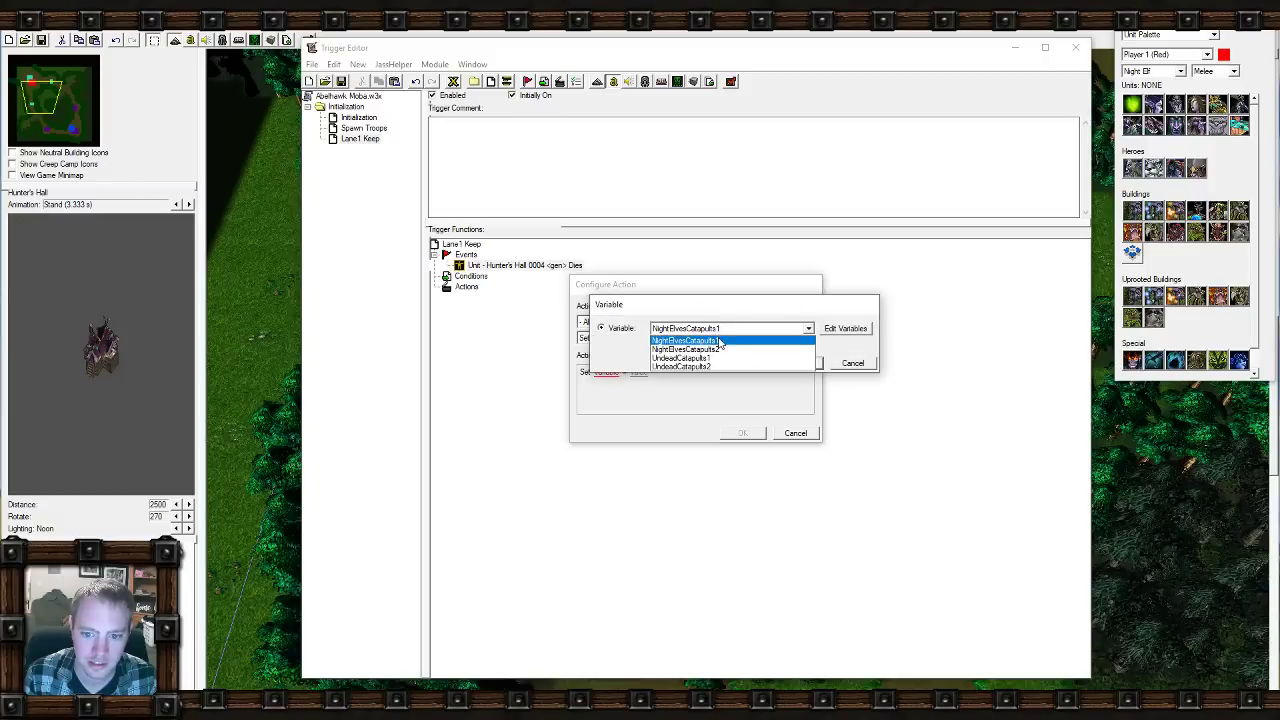
pyautogui.click(718, 341)
pyautogui.click(800, 363)
pyautogui.click(681, 372)
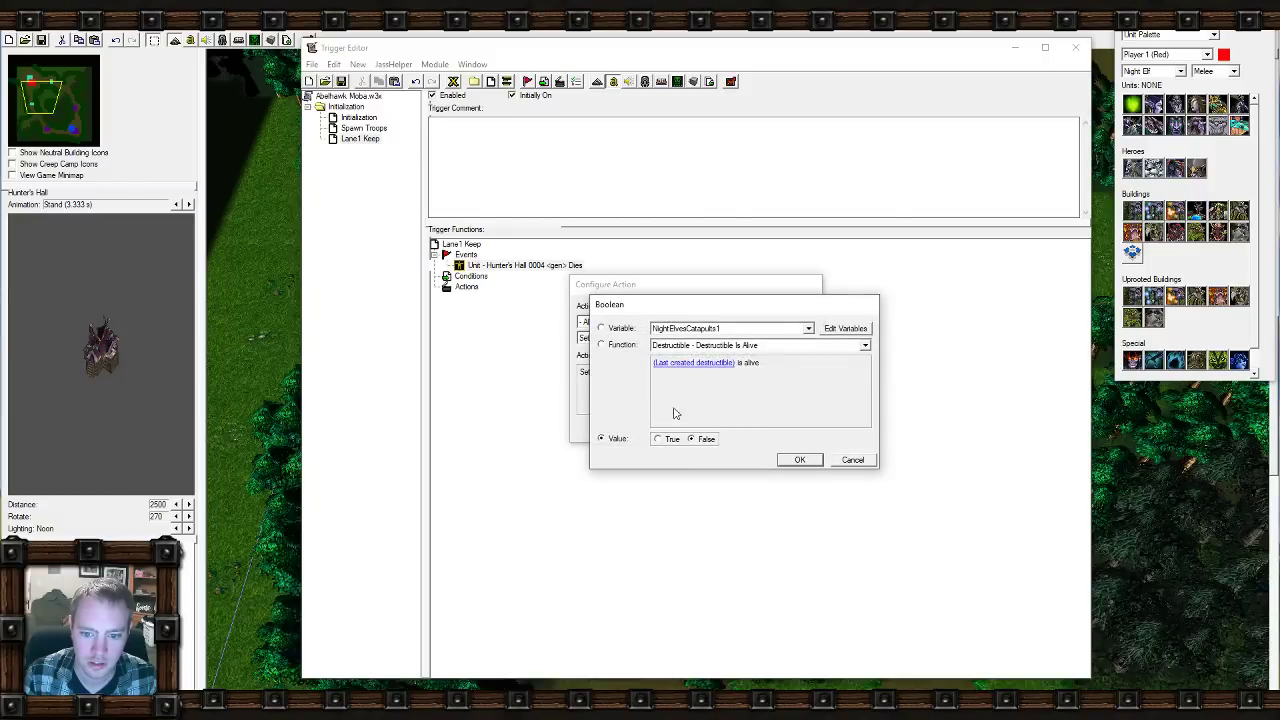
pyautogui.click(799, 460)
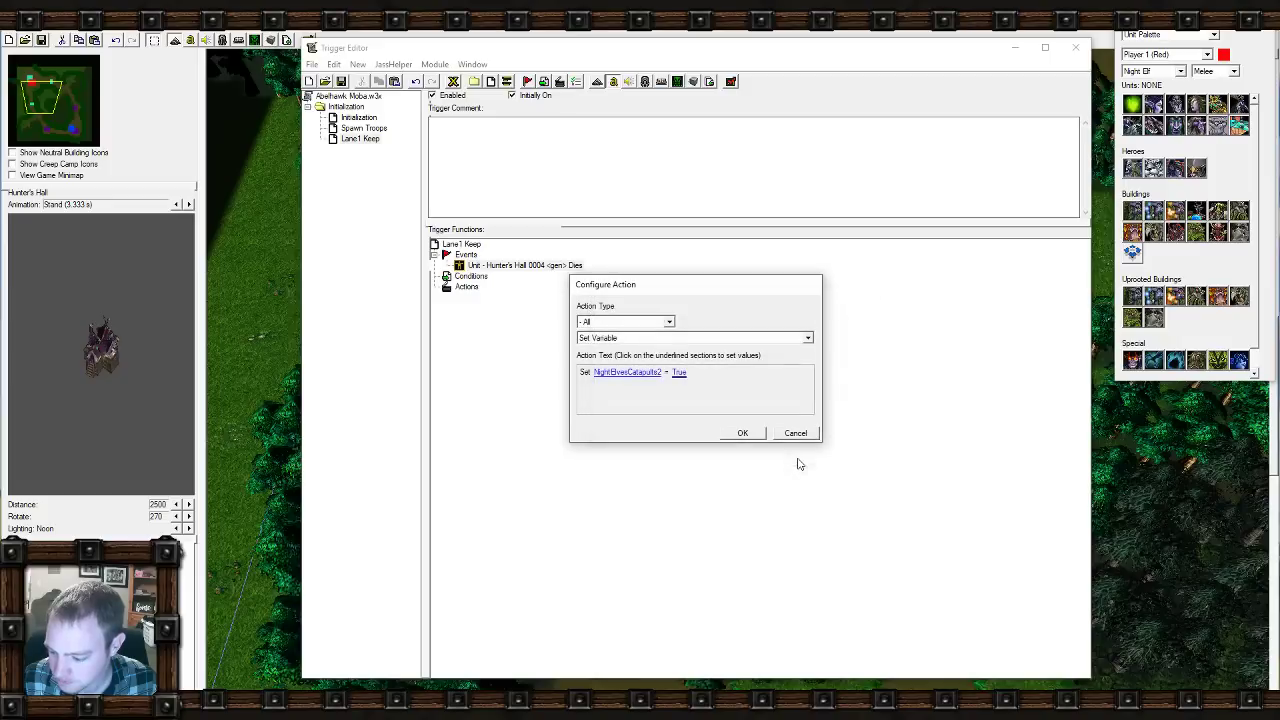
pyautogui.click(743, 433)
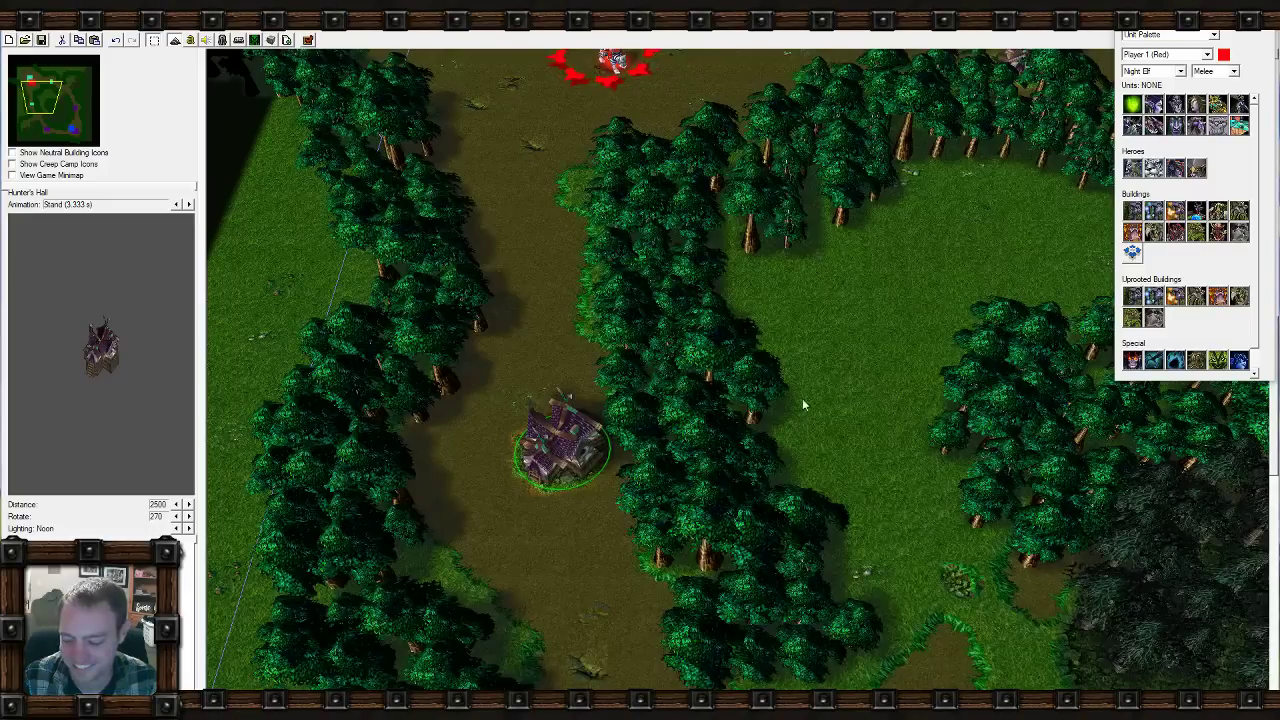
# Examine both lanes between the Sentinels and Scourge bases to see which keep belongs to which lane.
pyautogui.press('Down')
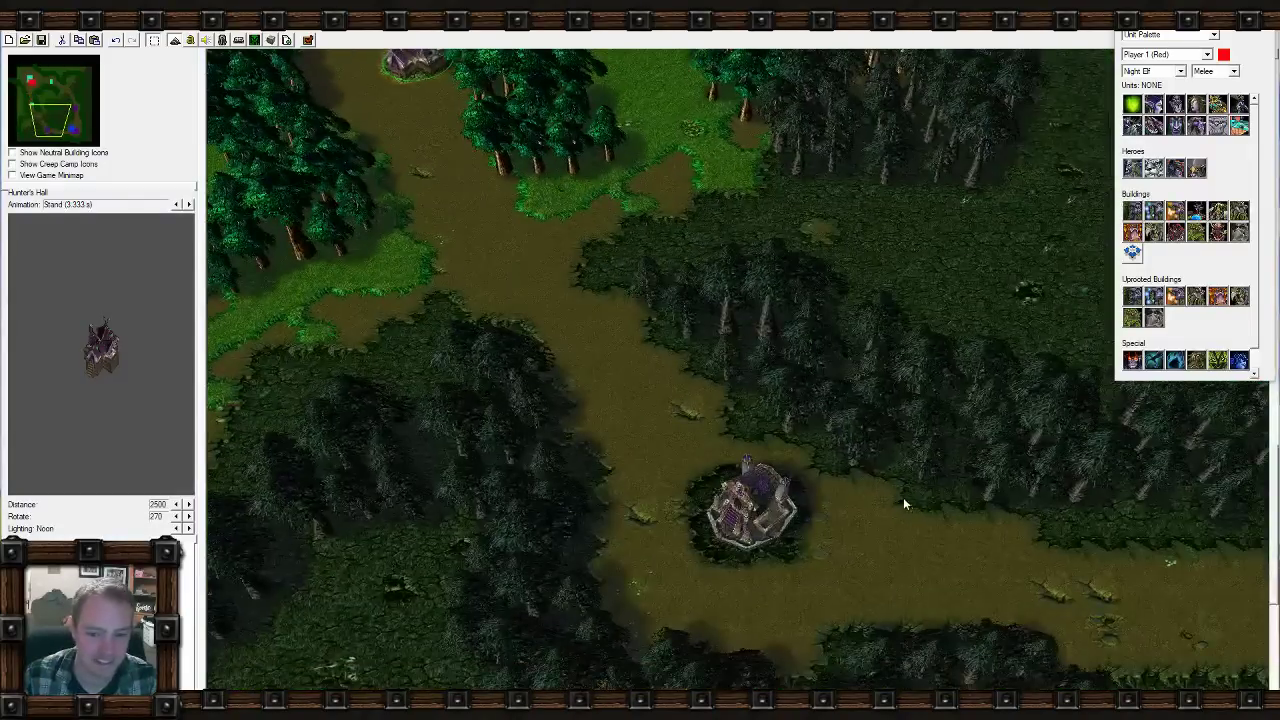
pyautogui.moveTo(903, 498); pyautogui.dragTo(434, 511, button='right')
pyautogui.moveTo(571, 422); pyautogui.dragTo(521, 358, button='right')
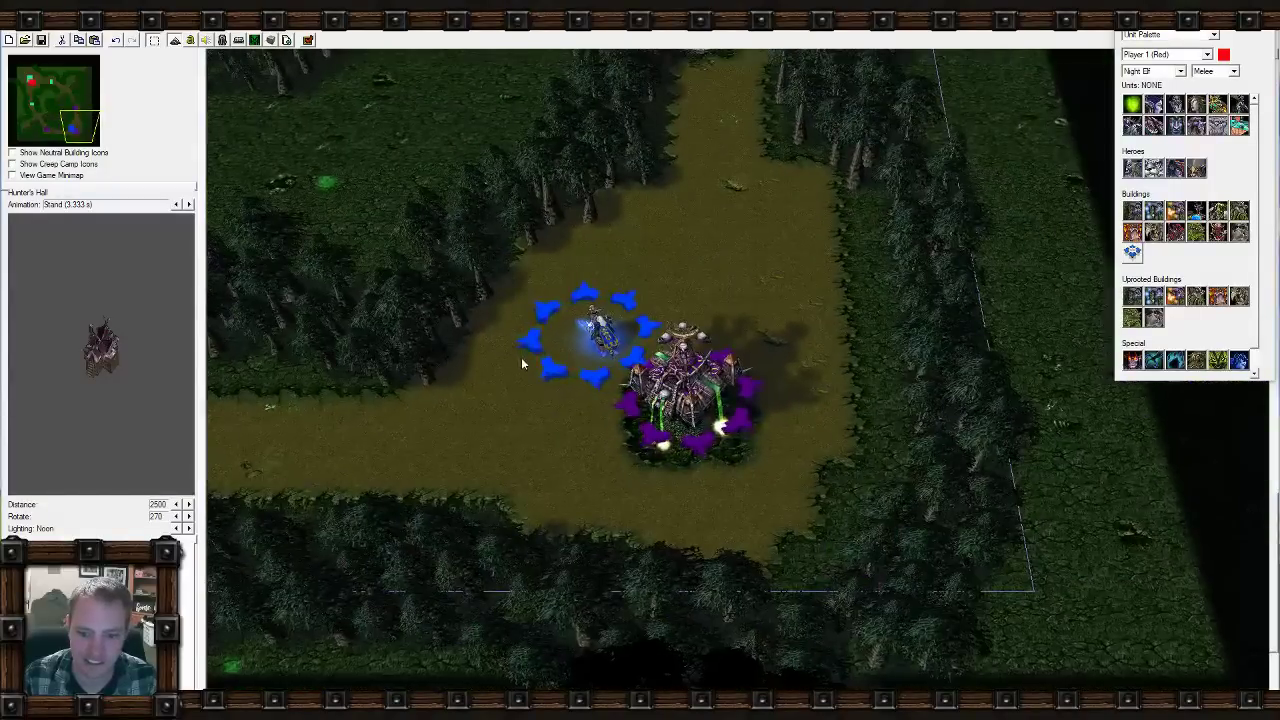
pyautogui.moveTo(649, 231); pyautogui.dragTo(594, 205, button='right')
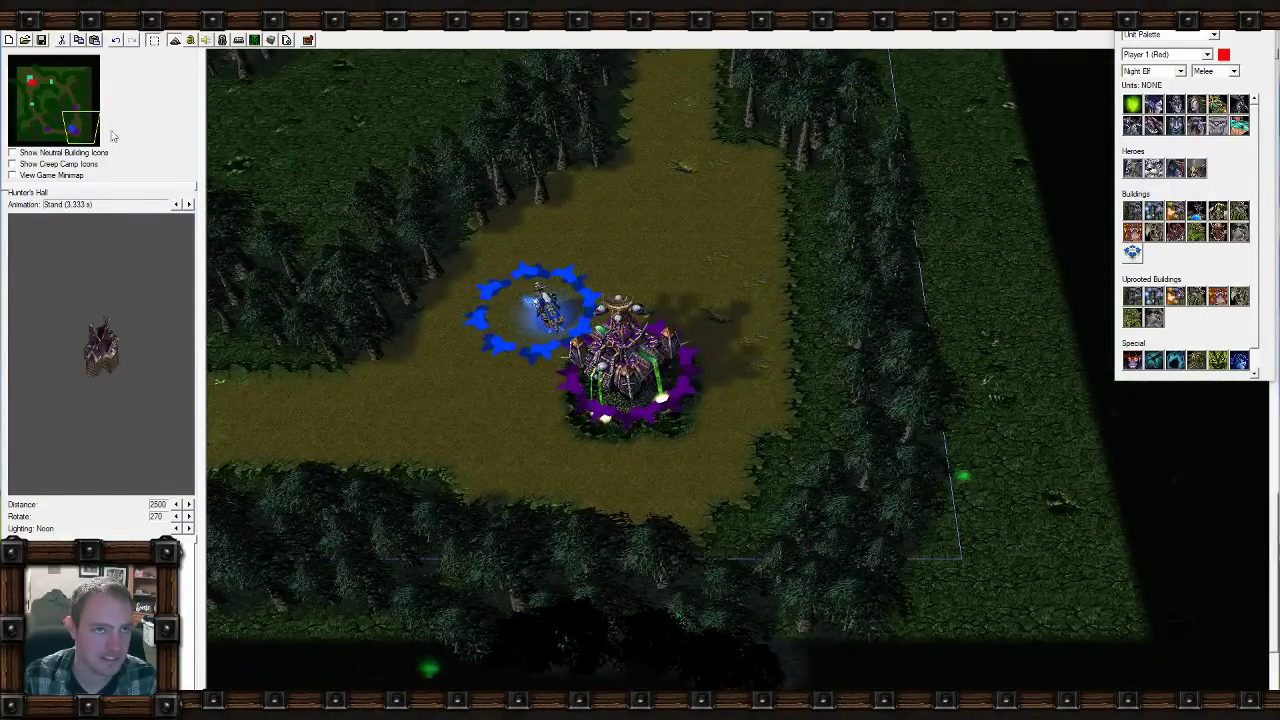
pyautogui.moveTo(79, 131); pyautogui.dragTo(62, 123)
pyautogui.moveTo(550, 272); pyautogui.dragTo(438, 592, button='right')
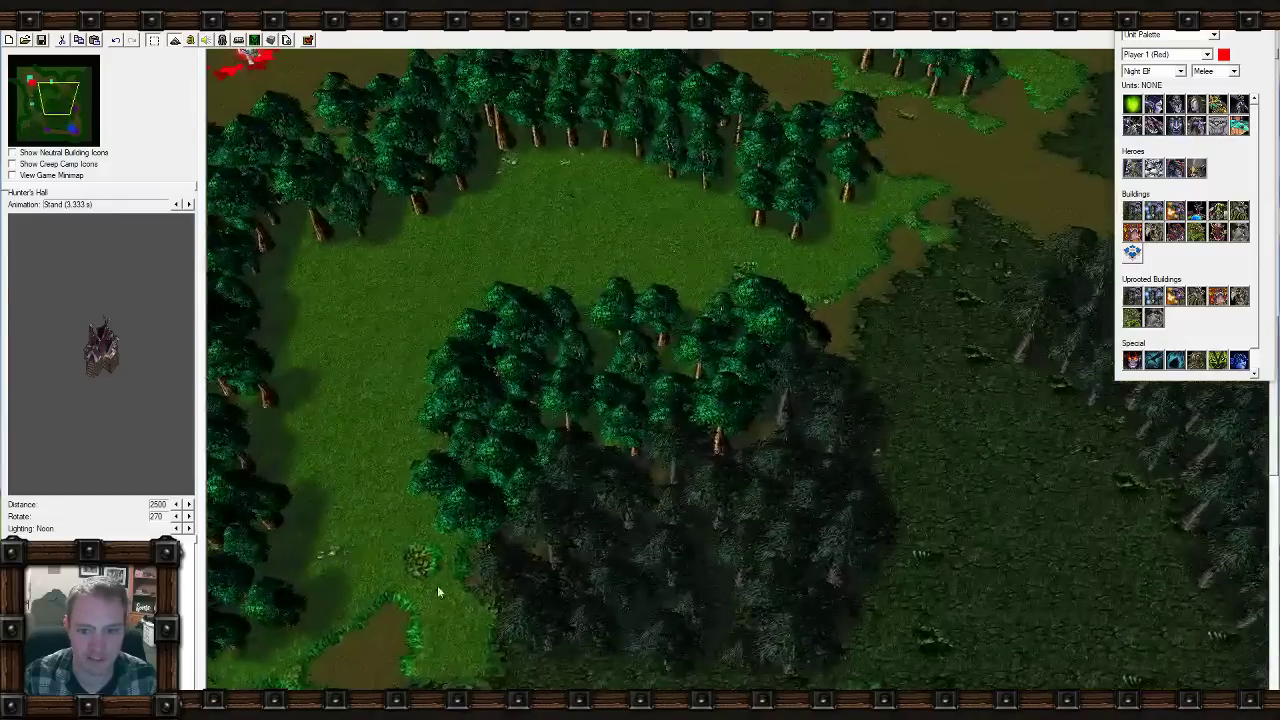
pyautogui.moveTo(300, 100); pyautogui.dragTo(583, 366, button='right')
pyautogui.moveTo(595, 655); pyautogui.dragTo(468, 375, button='right')
pyautogui.click(60, 140)
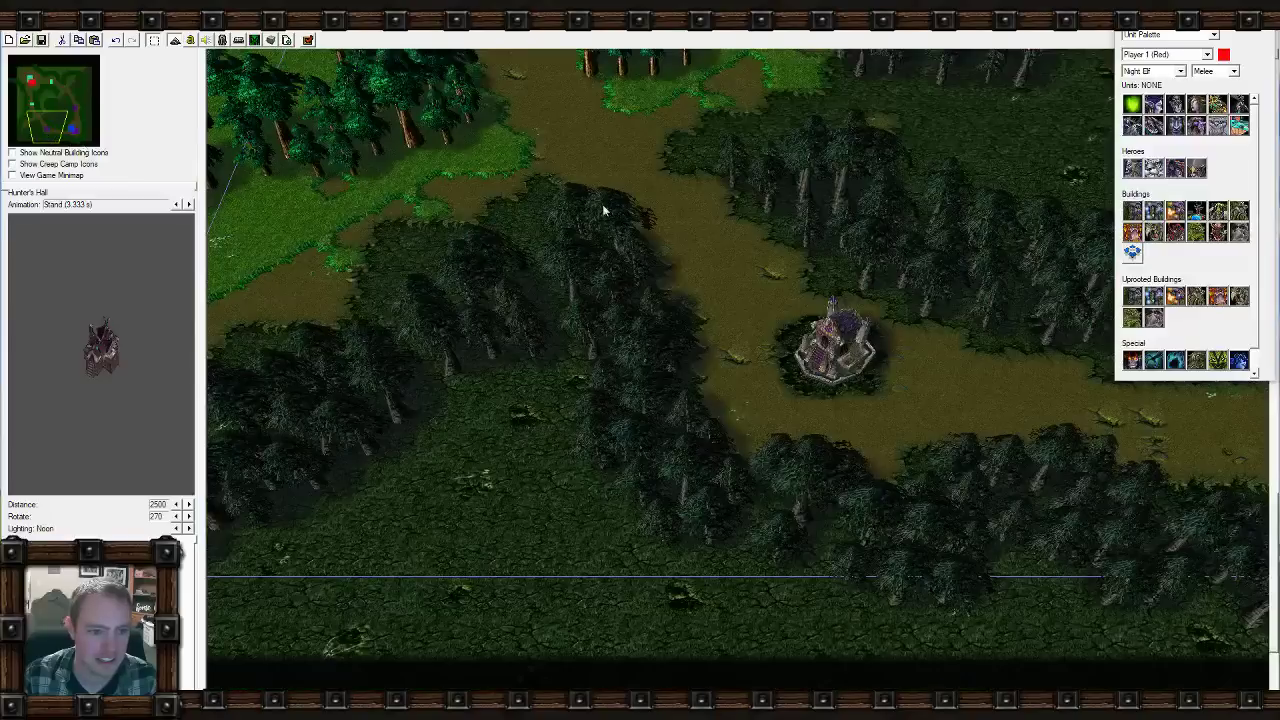
pyautogui.moveTo(602, 204); pyautogui.dragTo(494, 254, button='right')
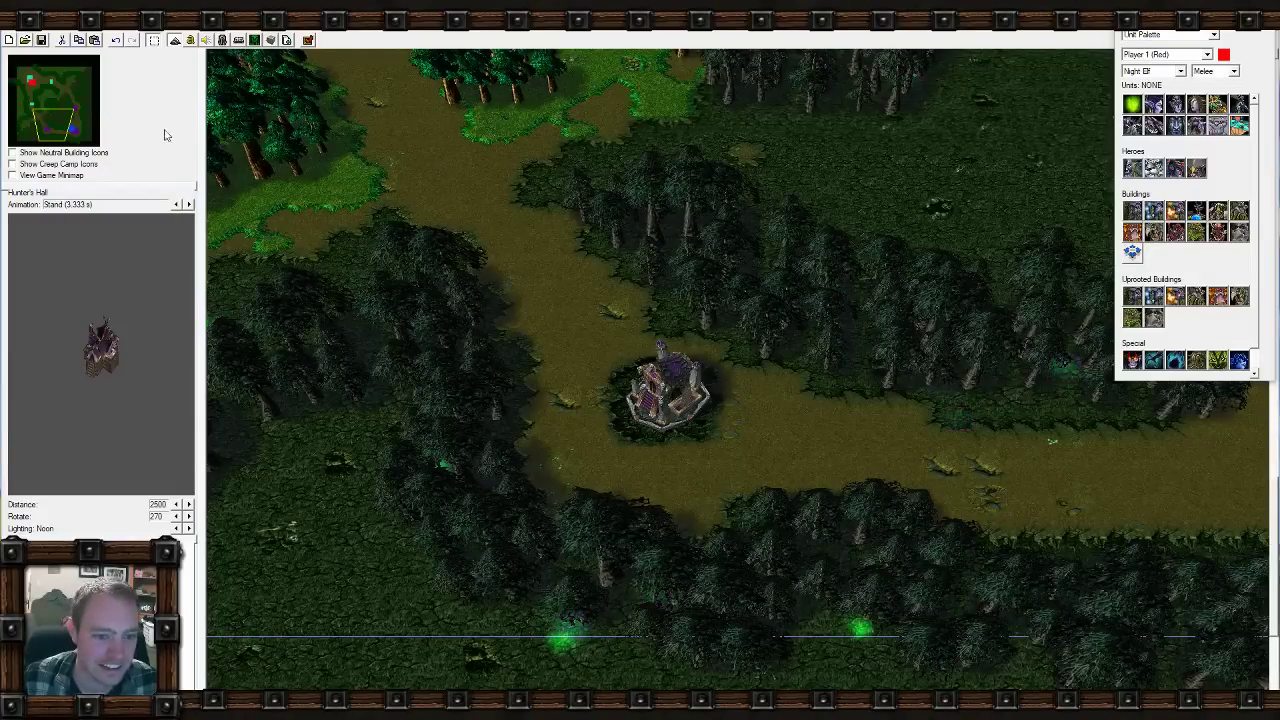
pyautogui.click(40, 110)
pyautogui.scroll(3, 700, 440)
pyautogui.moveTo(700, 440); pyautogui.dragTo(632, 308, button='middle')
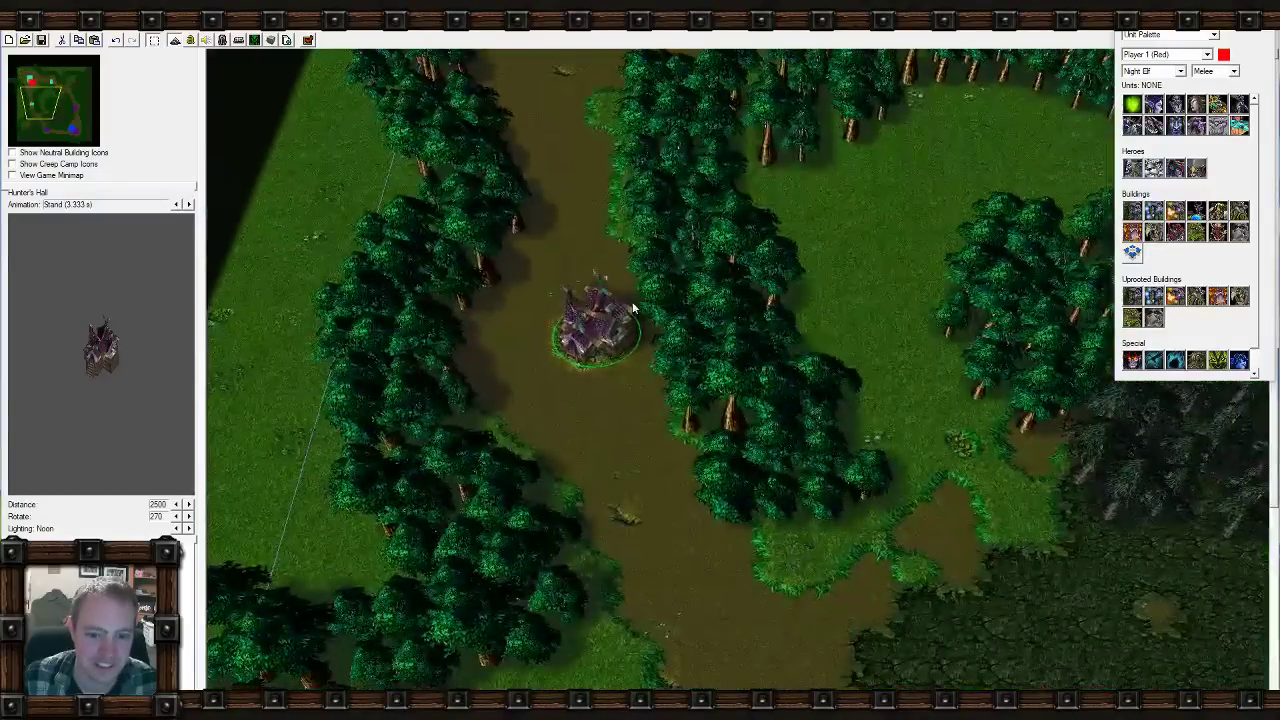
# Duplicate the Lane1 Keep trigger in the Trigger Editor and name the copy Lane1 Keep Undead.
pyautogui.click(189, 42)
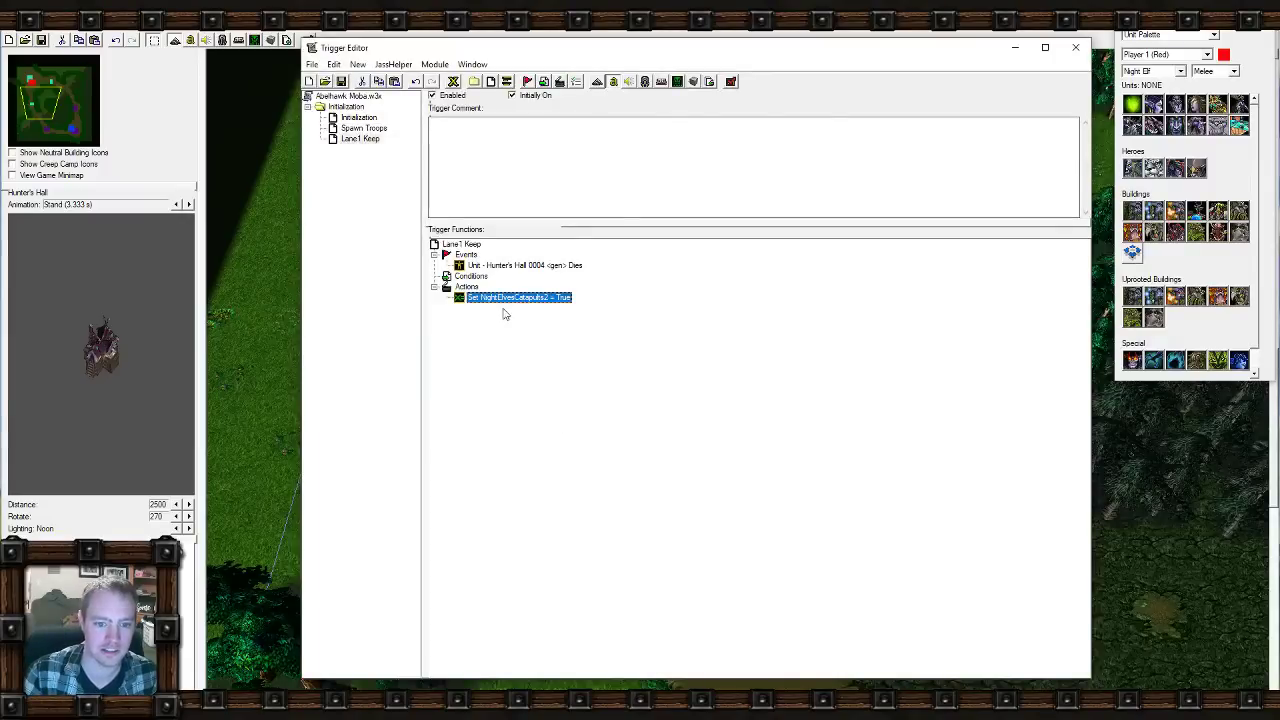
pyautogui.click(358, 139)
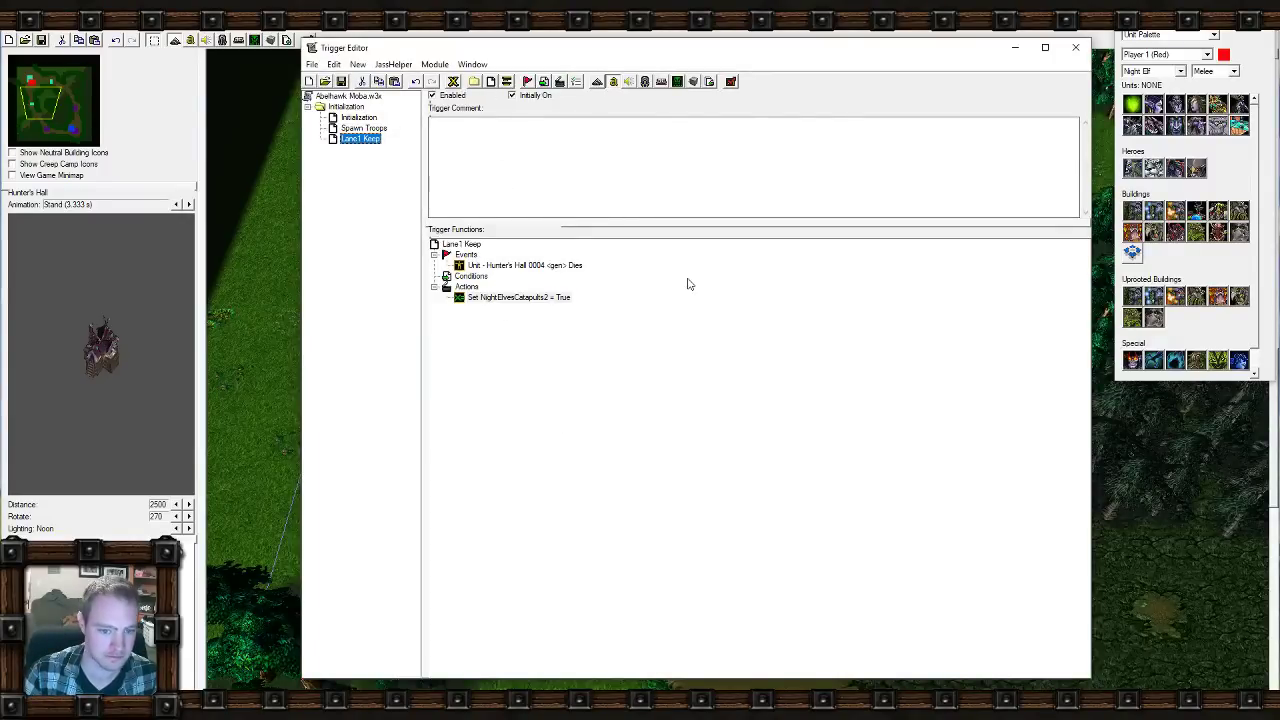
pyautogui.hotkey('ctrl', 'v')
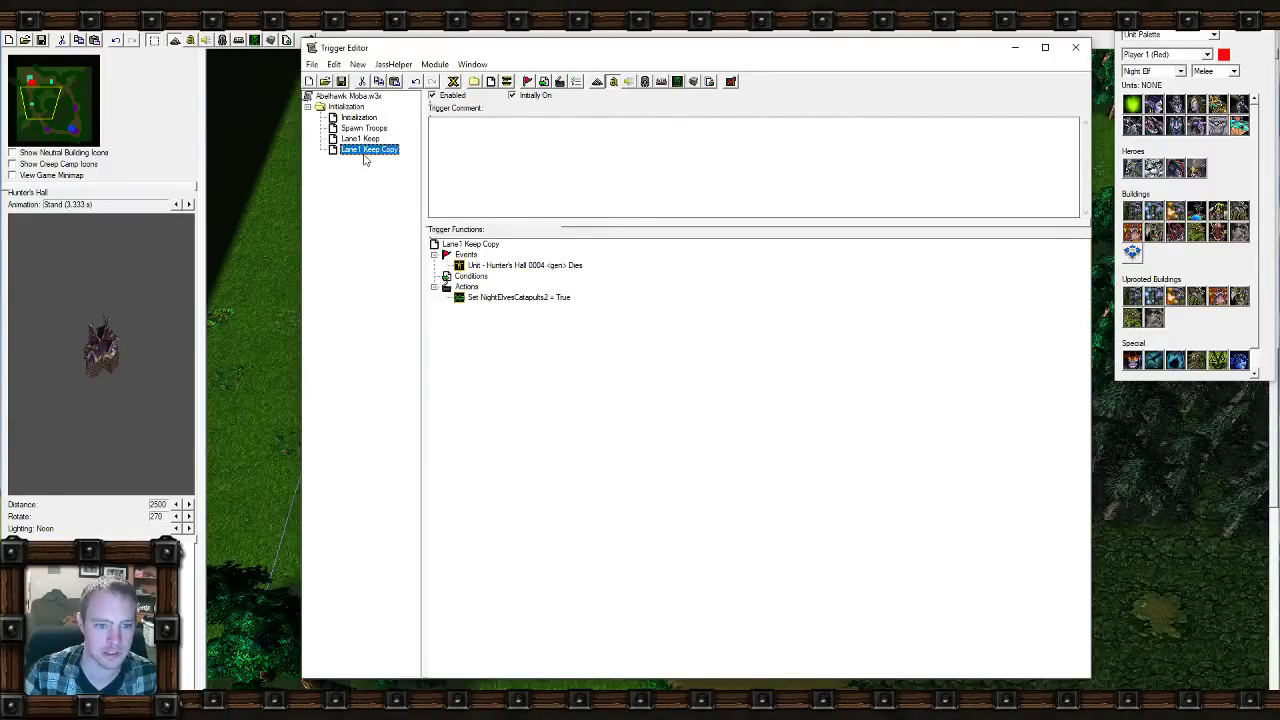
pyautogui.click(364, 149)
pyautogui.press('End')
pyautogui.press('BackSpace')
pyautogui.press('BackSpace')
pyautogui.press('BackSpace')
pyautogui.press('BackSpace')
pyautogui.press('BackSpace')
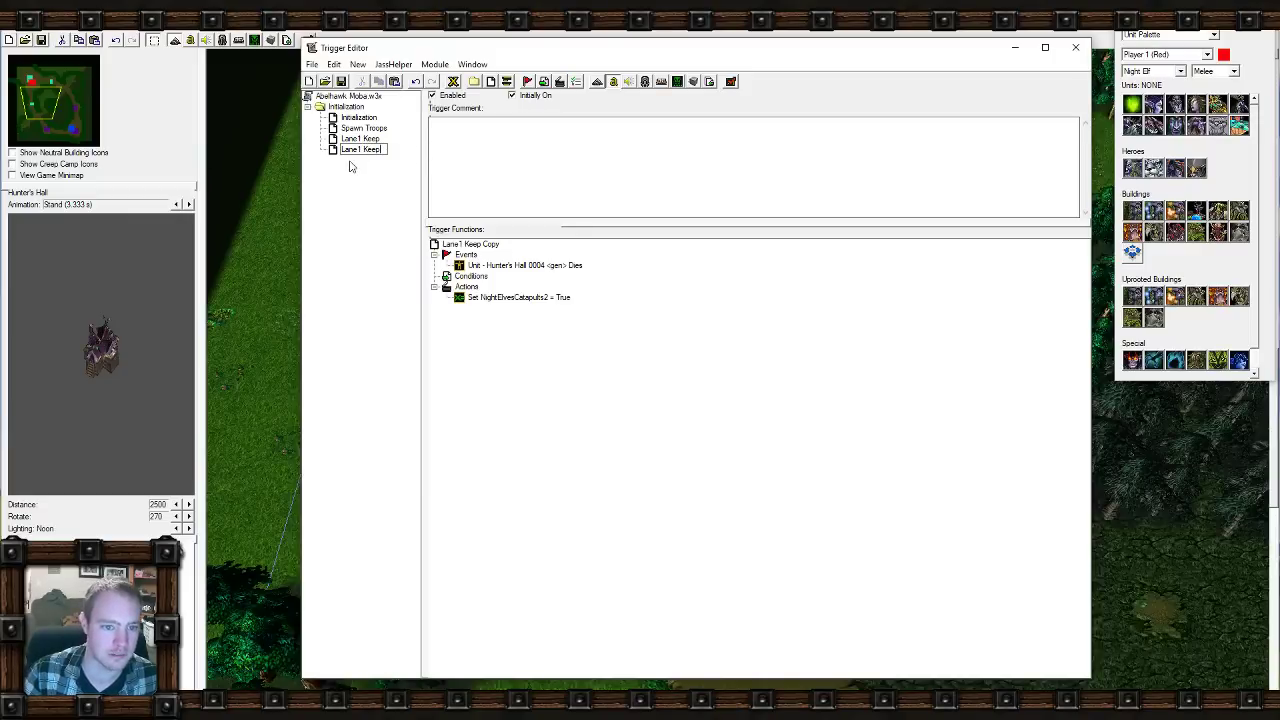
pyautogui.write('Undead')
pyautogui.press('Return')
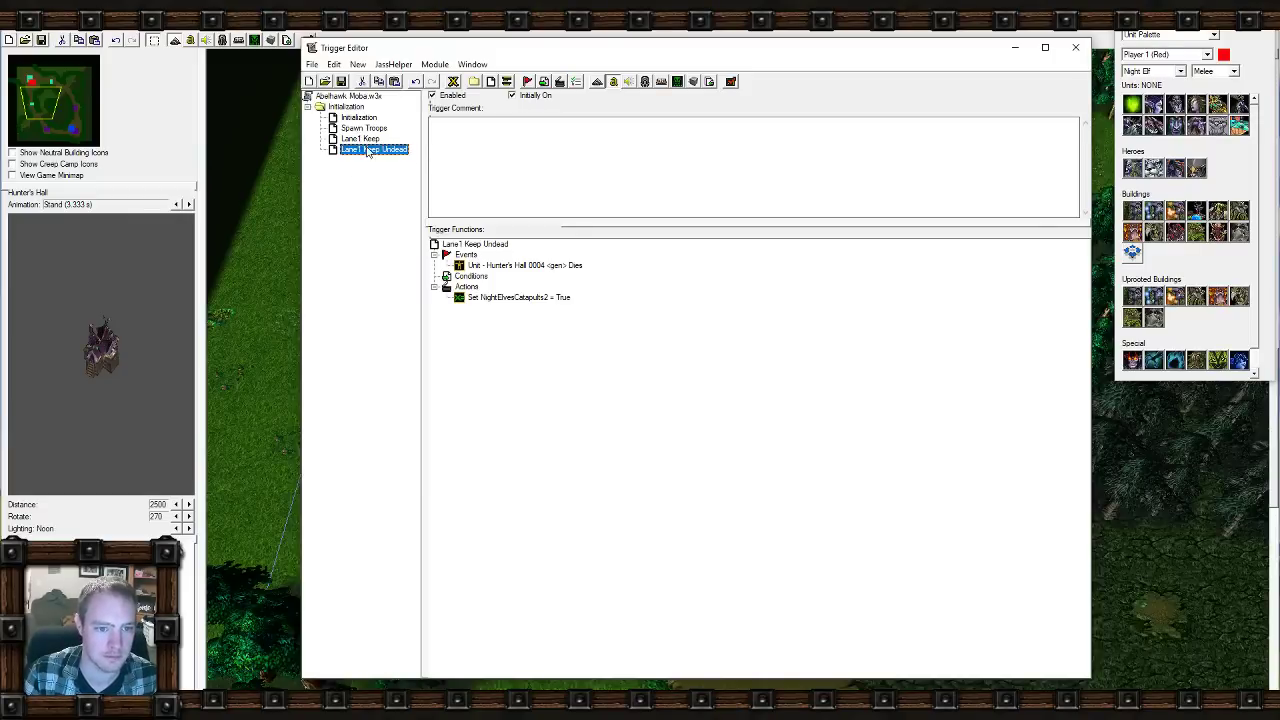
# Rename the original Lane1 Keep trigger as Lane2 Keep NE.
pyautogui.press('Up')
pyautogui.click(360, 139)
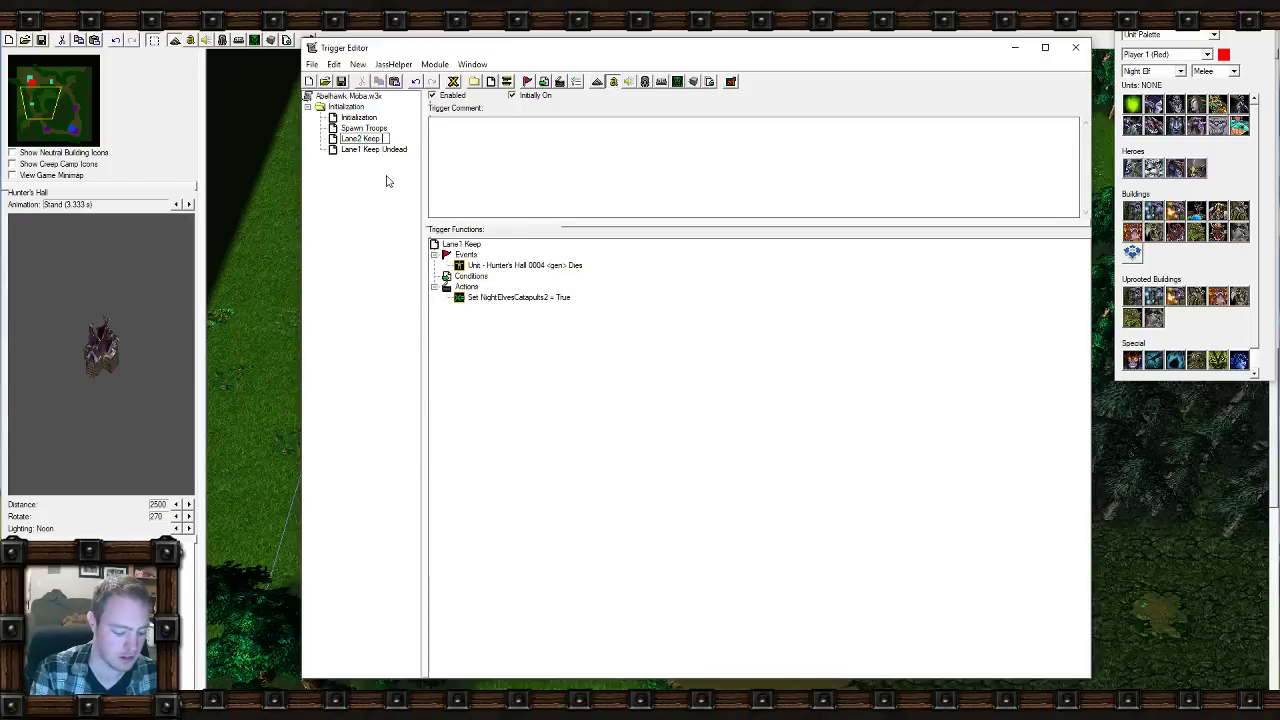
pyautogui.press('Return')
# Duplicate the Lane2 Keep NE trigger and name the copy Lane1 Keep NE.
pyautogui.hotkey('ctrl', 'v')
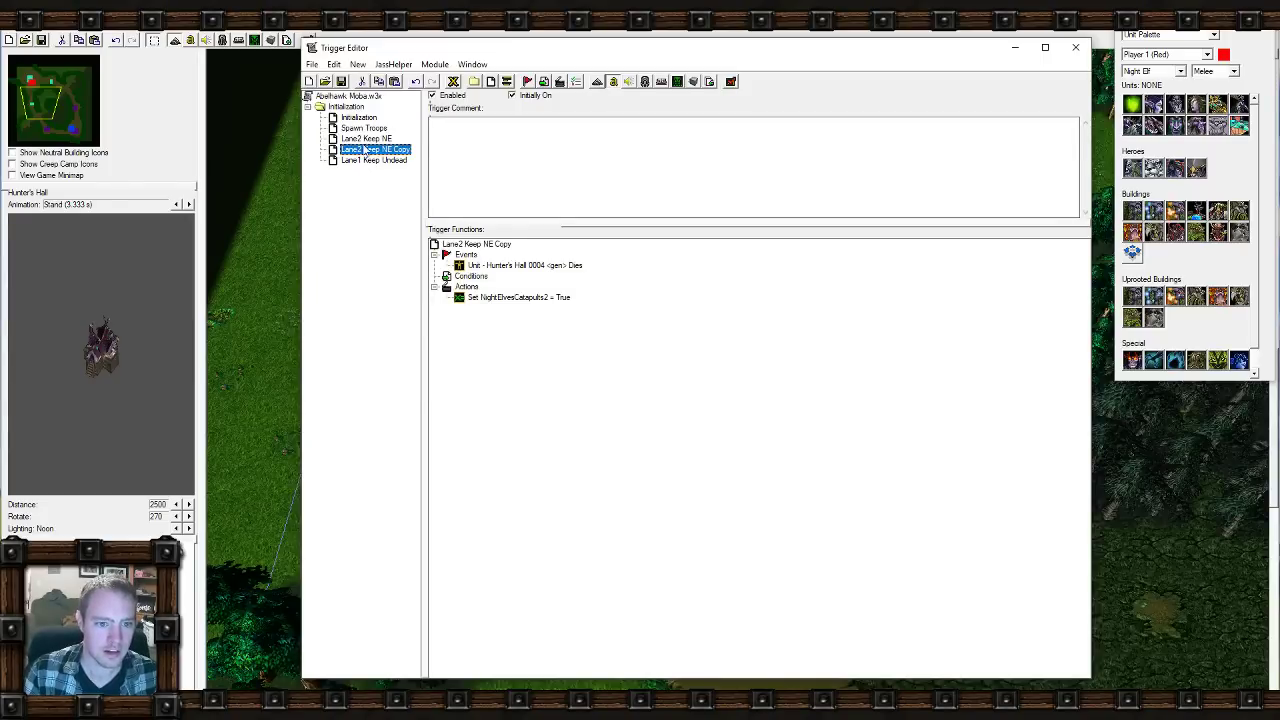
pyautogui.click(361, 149)
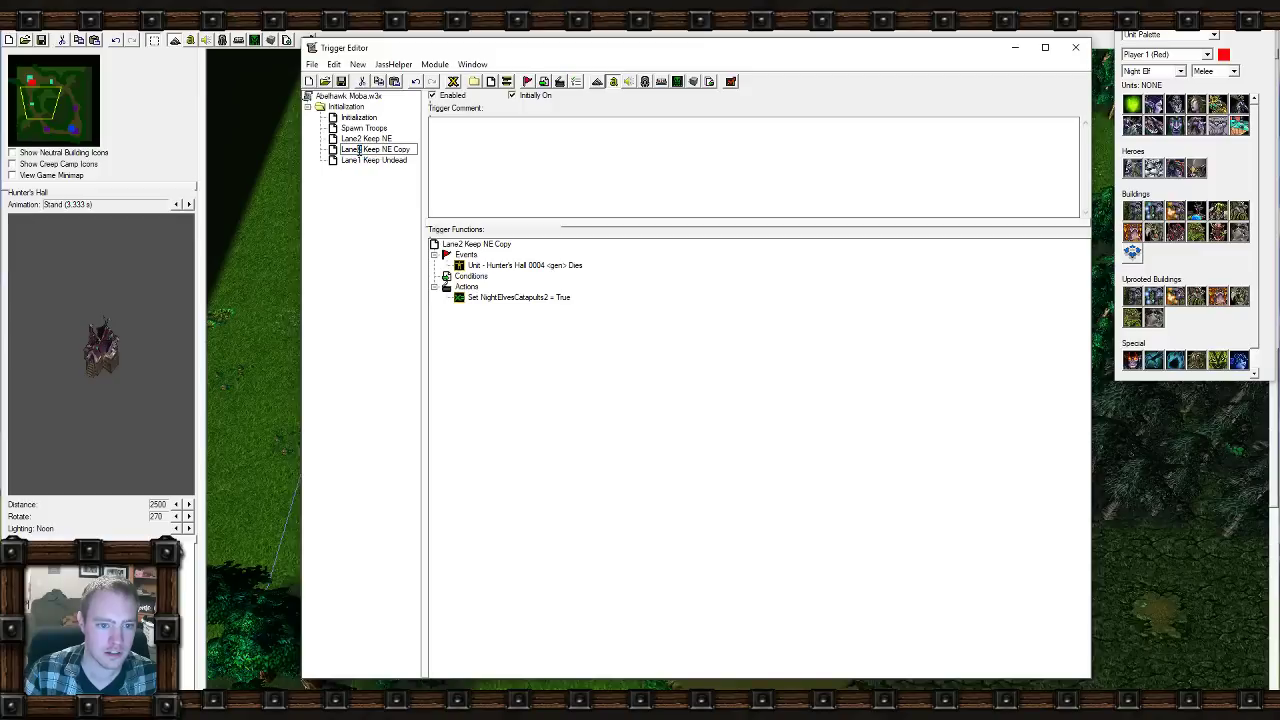
pyautogui.doubleClick(397, 150)
pyautogui.press('BackSpace')
pyautogui.press('BackSpace')
pyautogui.click(530, 340)
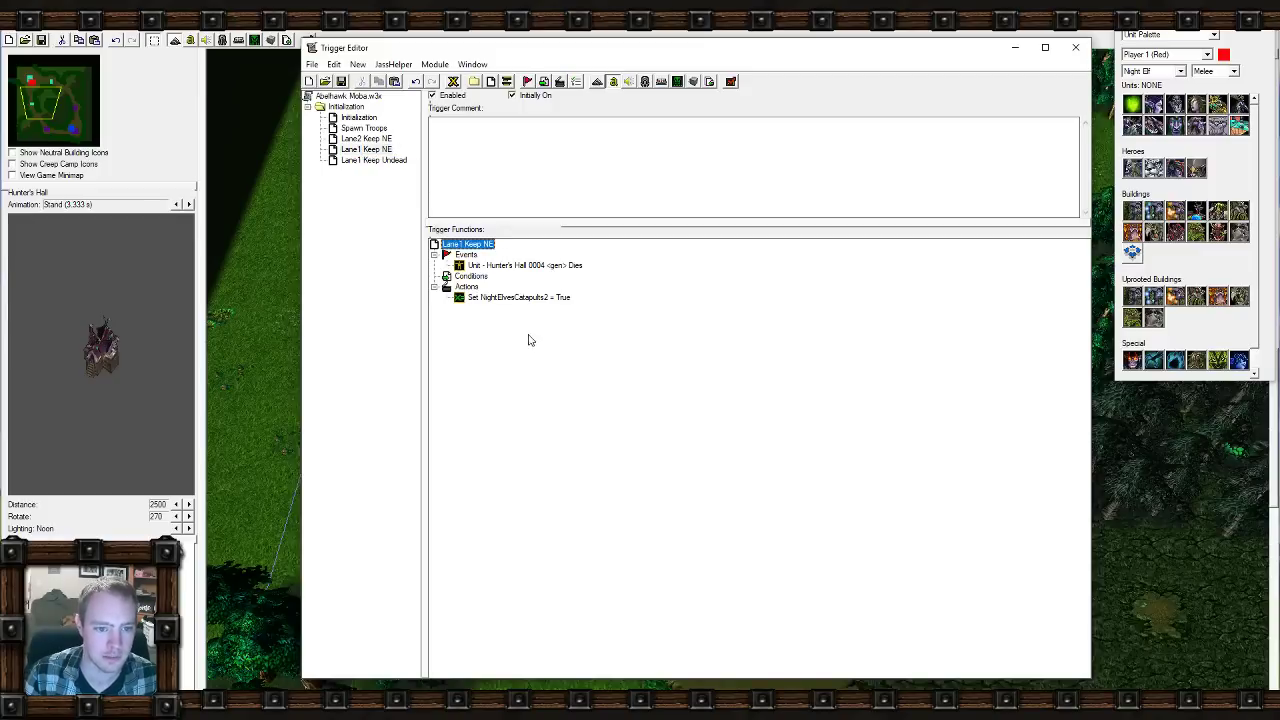
# Change the Lane1 Keep NE event so it fires when the Hunter's Hall east of the Sentinels base dies.
pyautogui.doubleClick(543, 266)
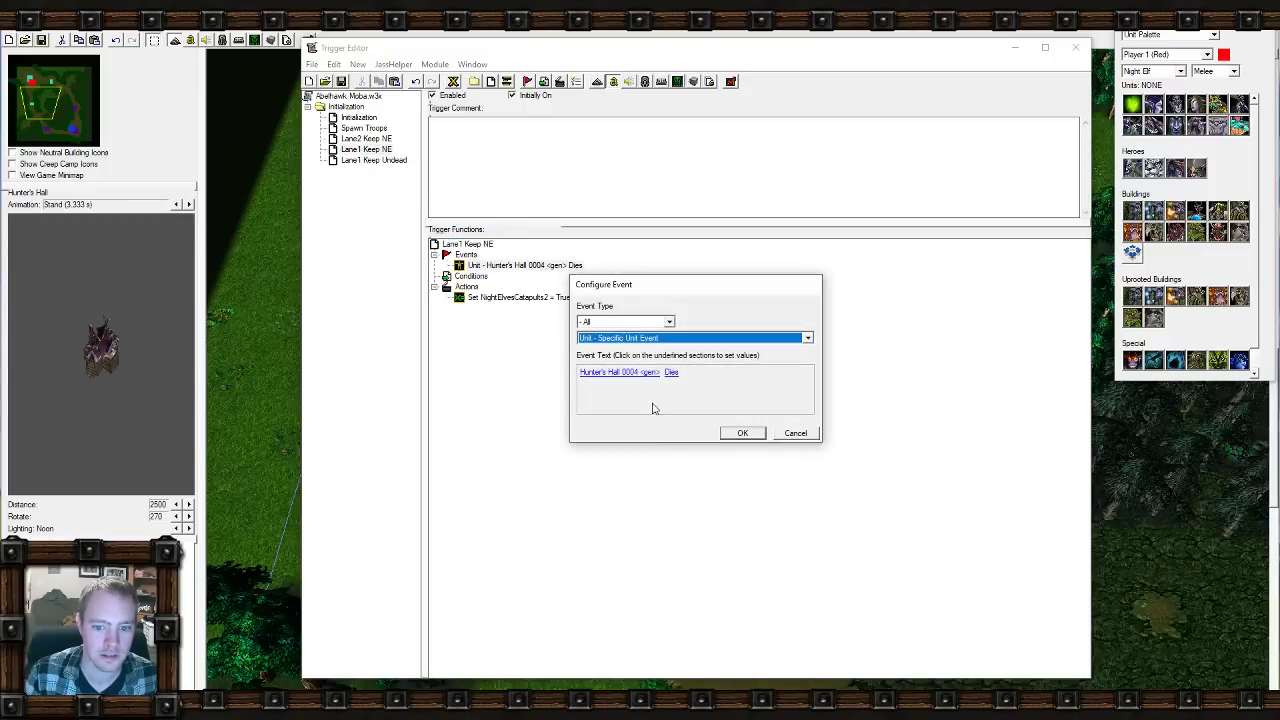
pyautogui.click(634, 373)
pyautogui.click(789, 345)
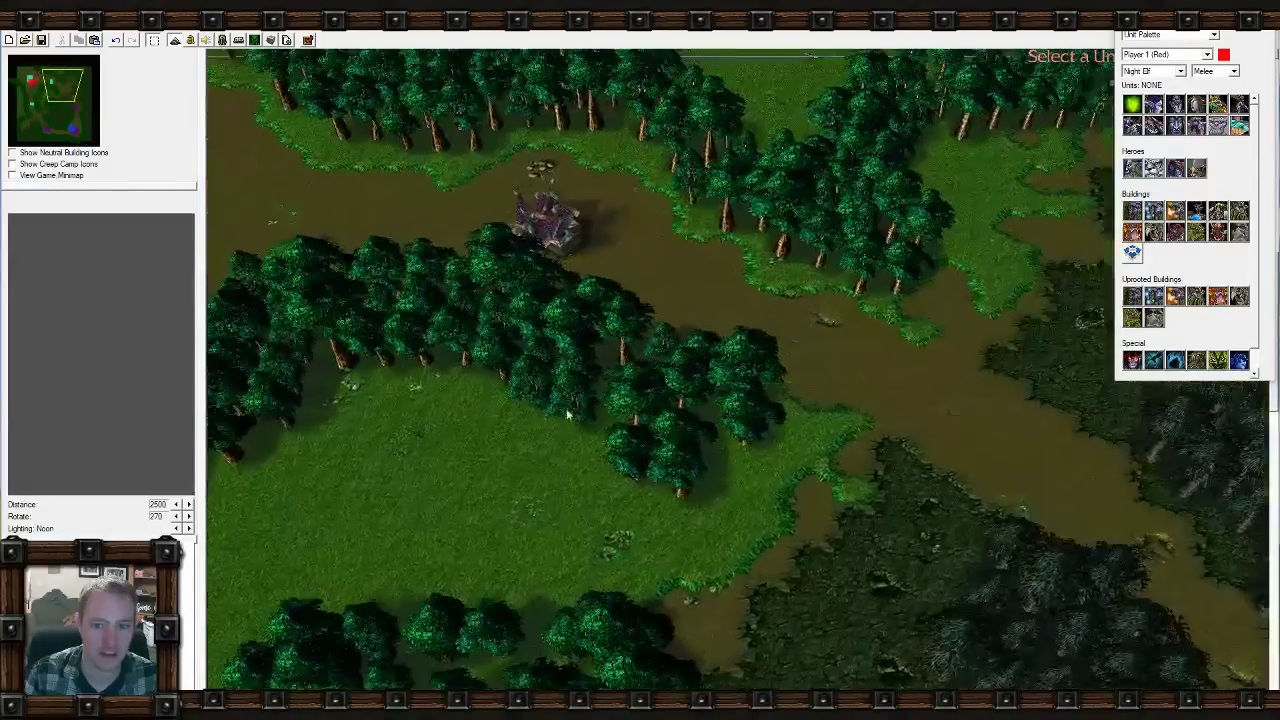
pyautogui.click(541, 248)
pyautogui.click(800, 380)
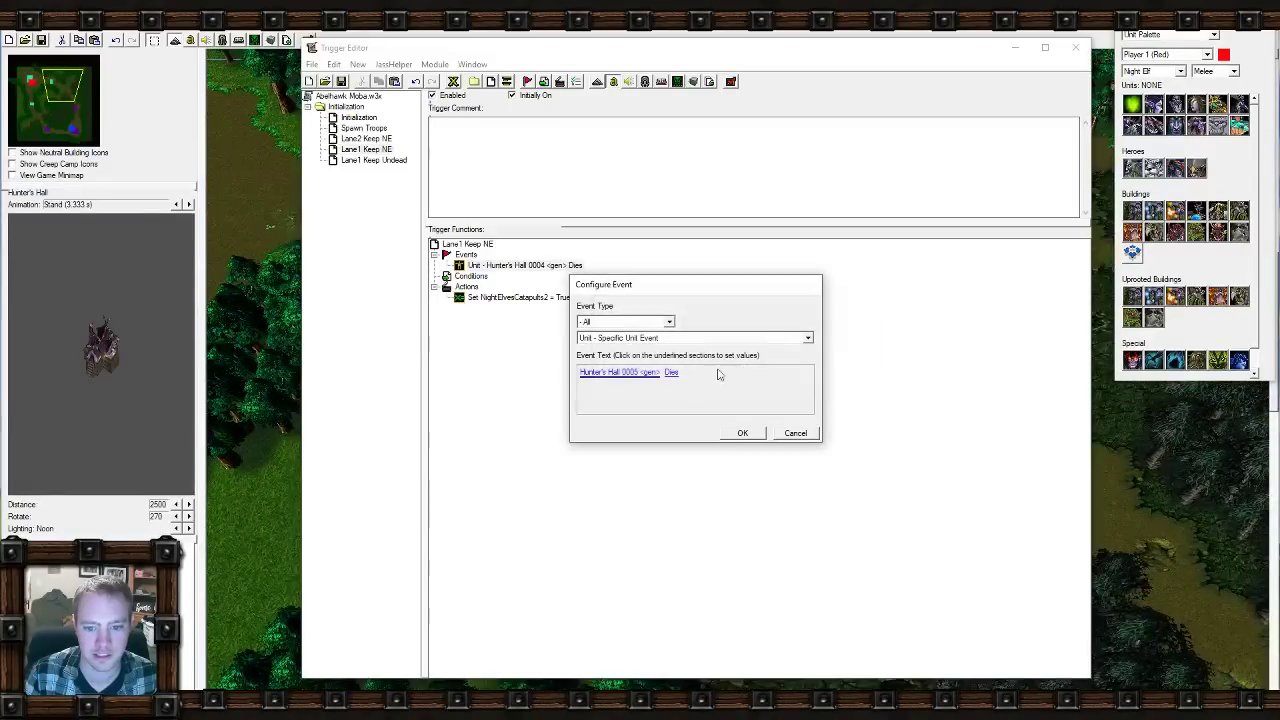
pyautogui.click(742, 433)
# Change the variable in the Lane1 Keep NE trigger's Set Variable action to UndeadCatapults1.
pyautogui.doubleClick(514, 298)
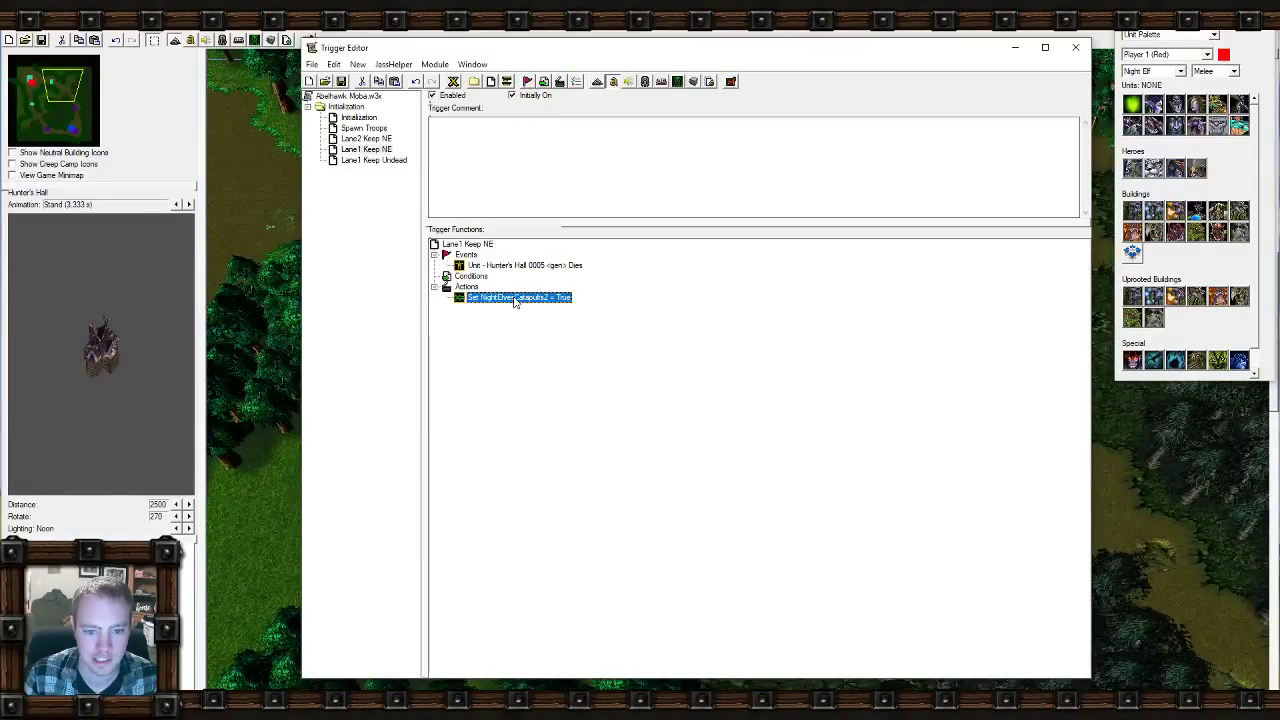
pyautogui.click(640, 372)
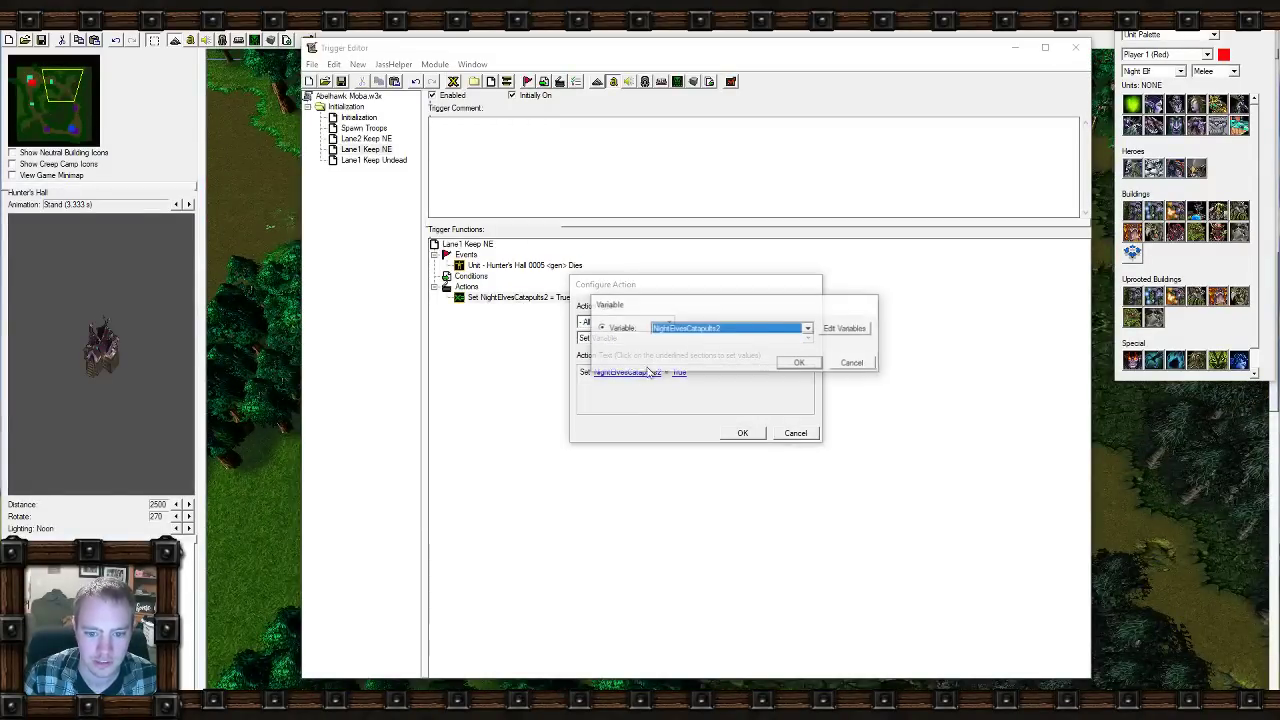
pyautogui.click(720, 329)
pyautogui.click(796, 363)
pyautogui.click(800, 363)
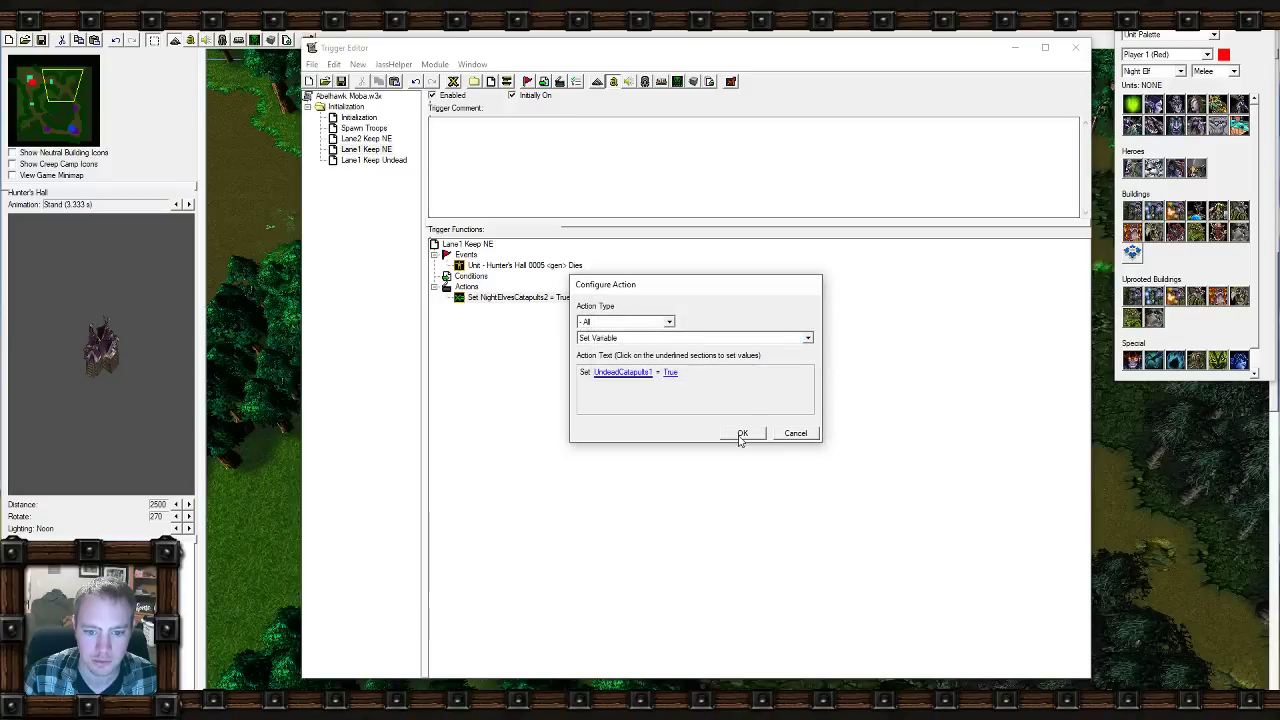
pyautogui.click(742, 433)
# Change the variable in the Lane2 Keep NE trigger's Set Variable action to UndeadCatapults2.
pyautogui.click(358, 139)
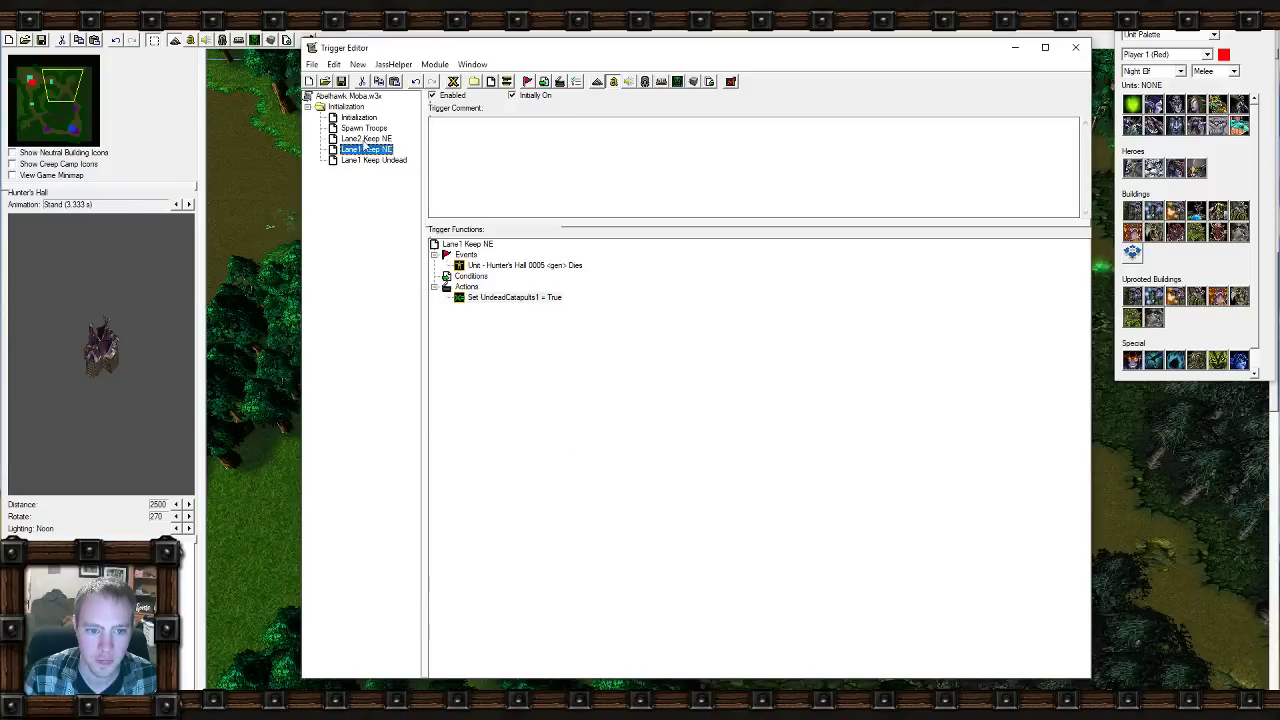
pyautogui.doubleClick(532, 299)
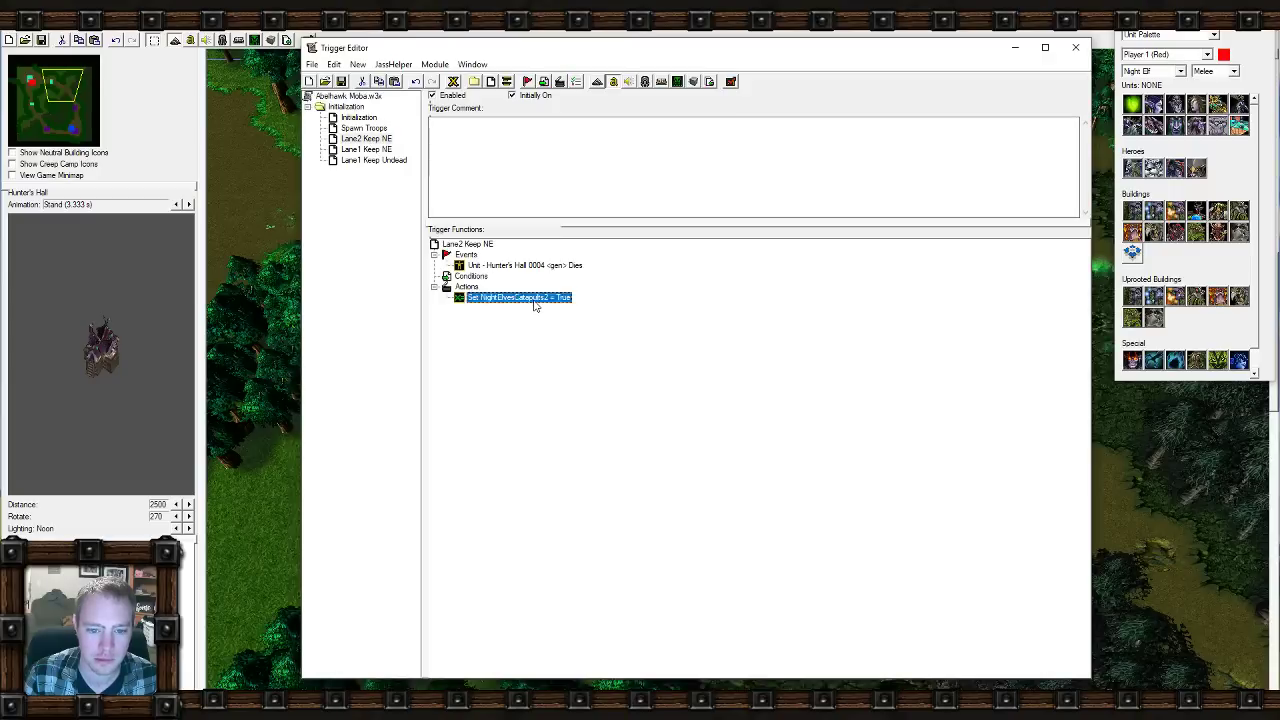
pyautogui.click(658, 370)
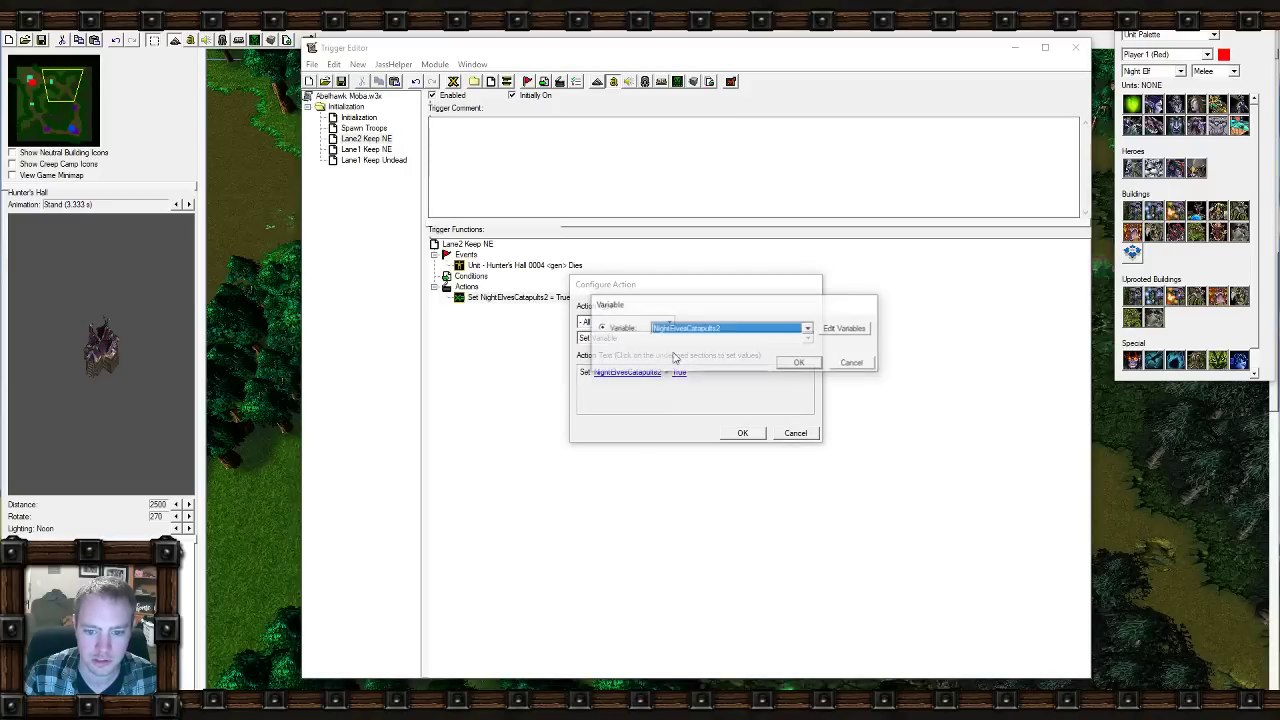
pyautogui.click(700, 327)
pyautogui.click(702, 368)
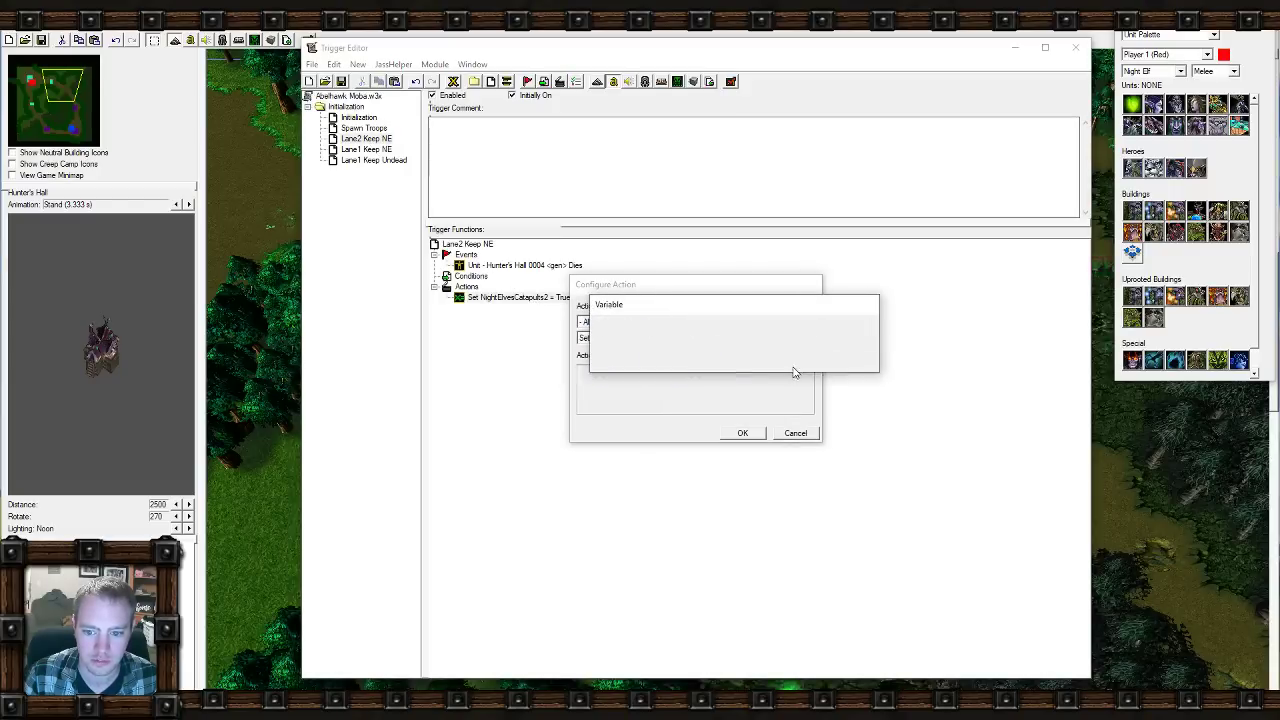
pyautogui.click(743, 433)
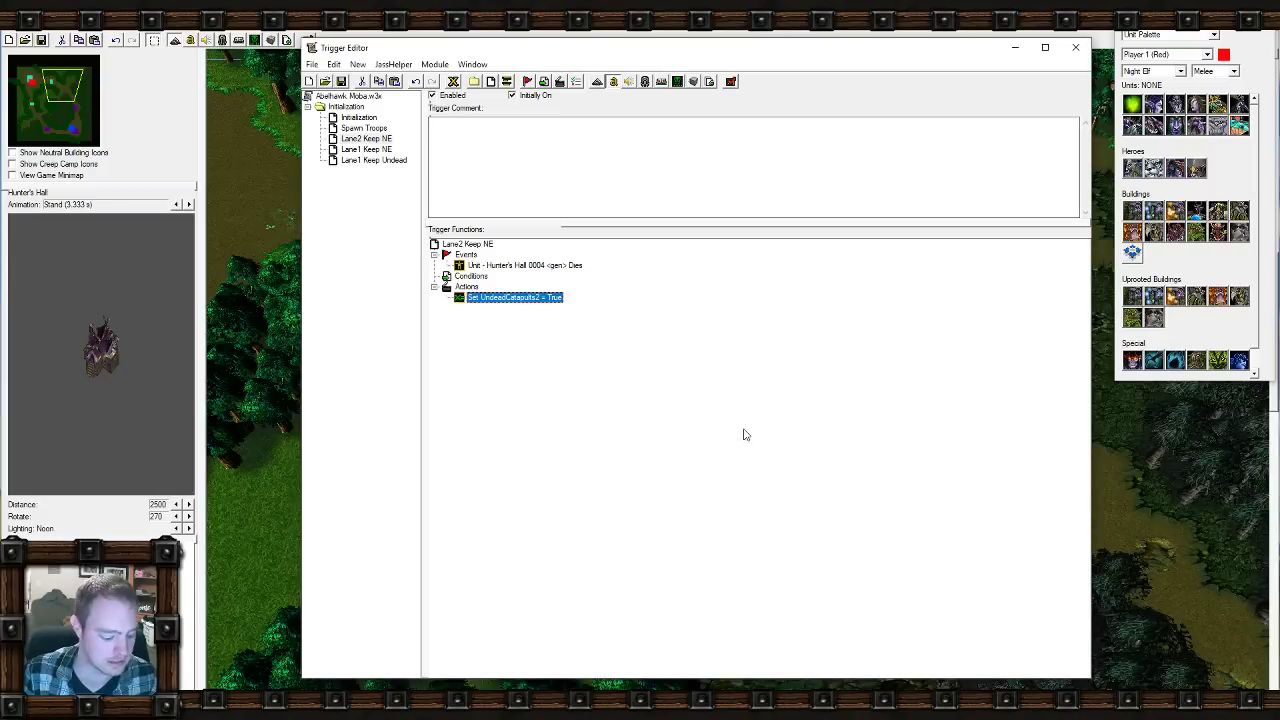
# Duplicate the Lane1 Keep Undead trigger as Lane2 Keep Undead, and move Lane1 Keep NE above Lane2 Keep NE.
pyautogui.click(366, 161)
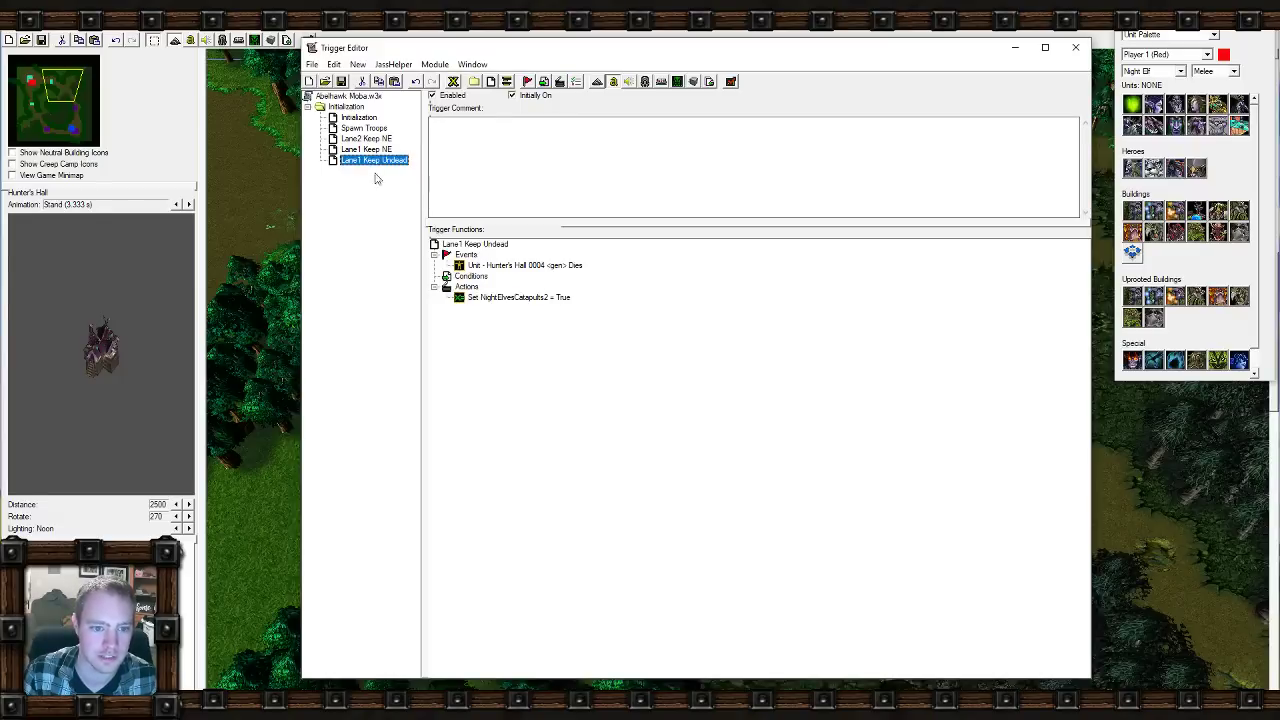
pyautogui.hotkey('ctrl', 'v')
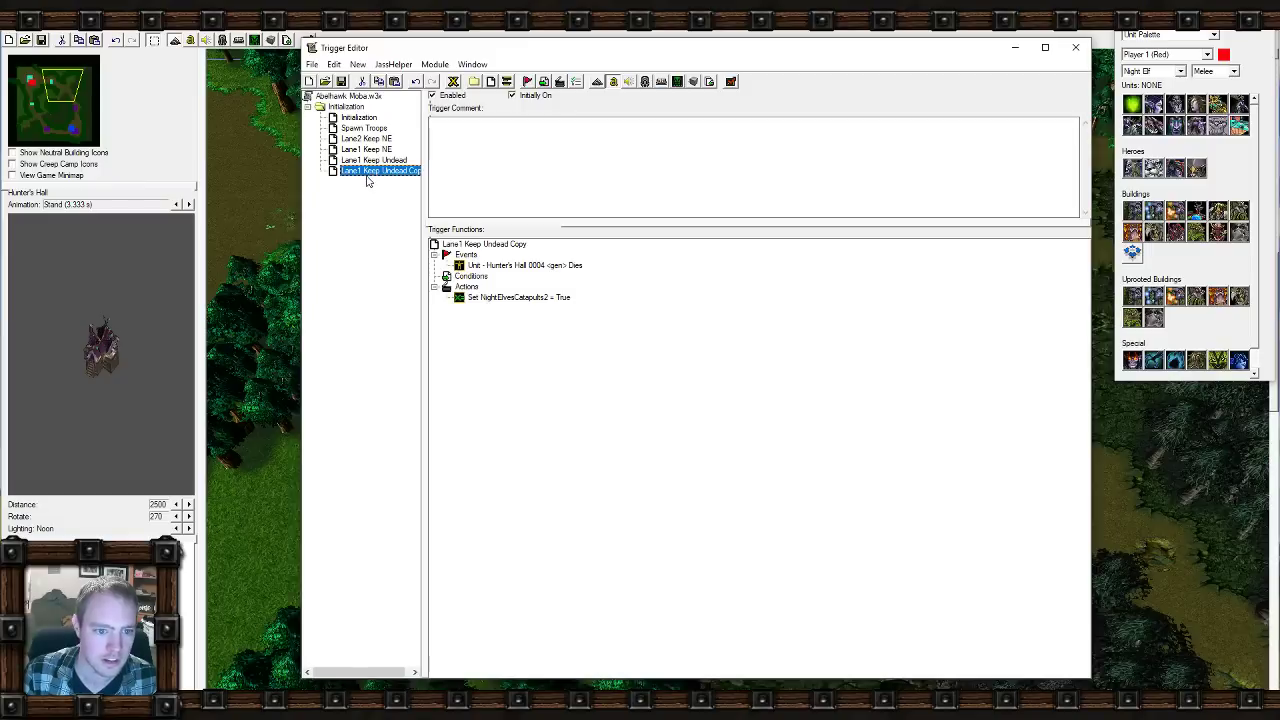
pyautogui.click(356, 171)
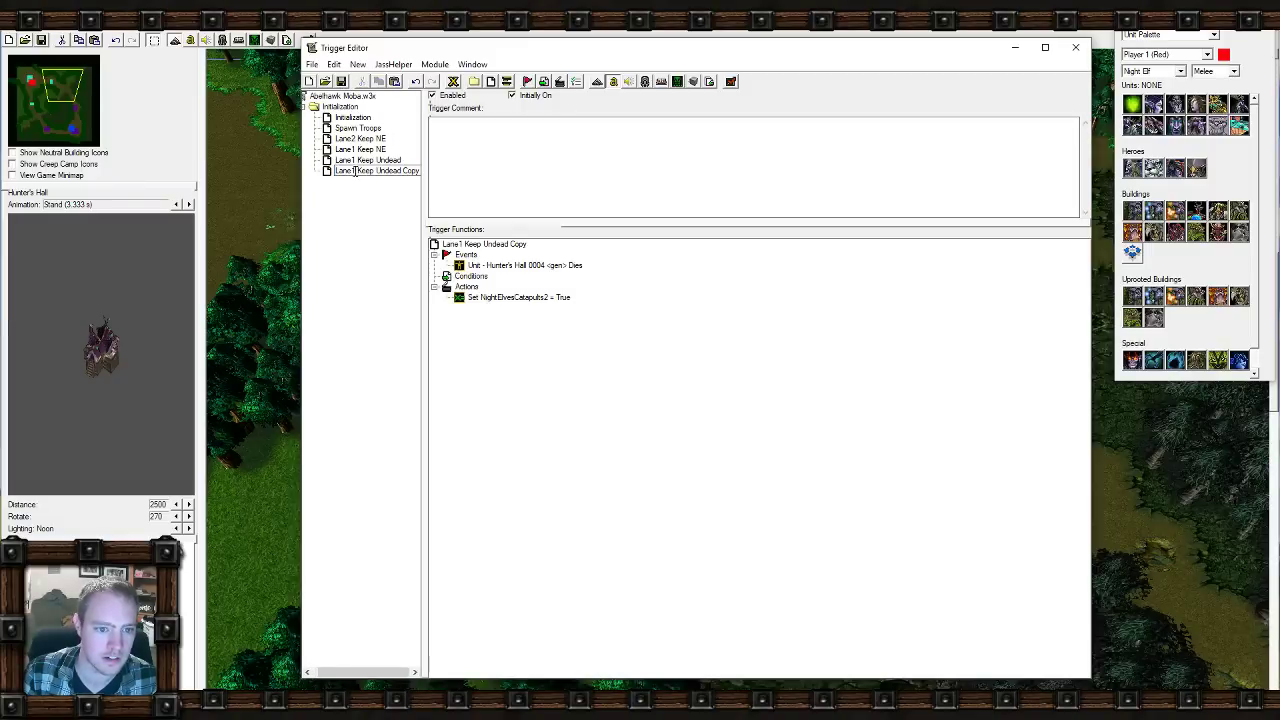
pyautogui.press('BackSpace')
pyautogui.write('2')
pyautogui.moveTo(398, 172); pyautogui.dragTo(485, 172)
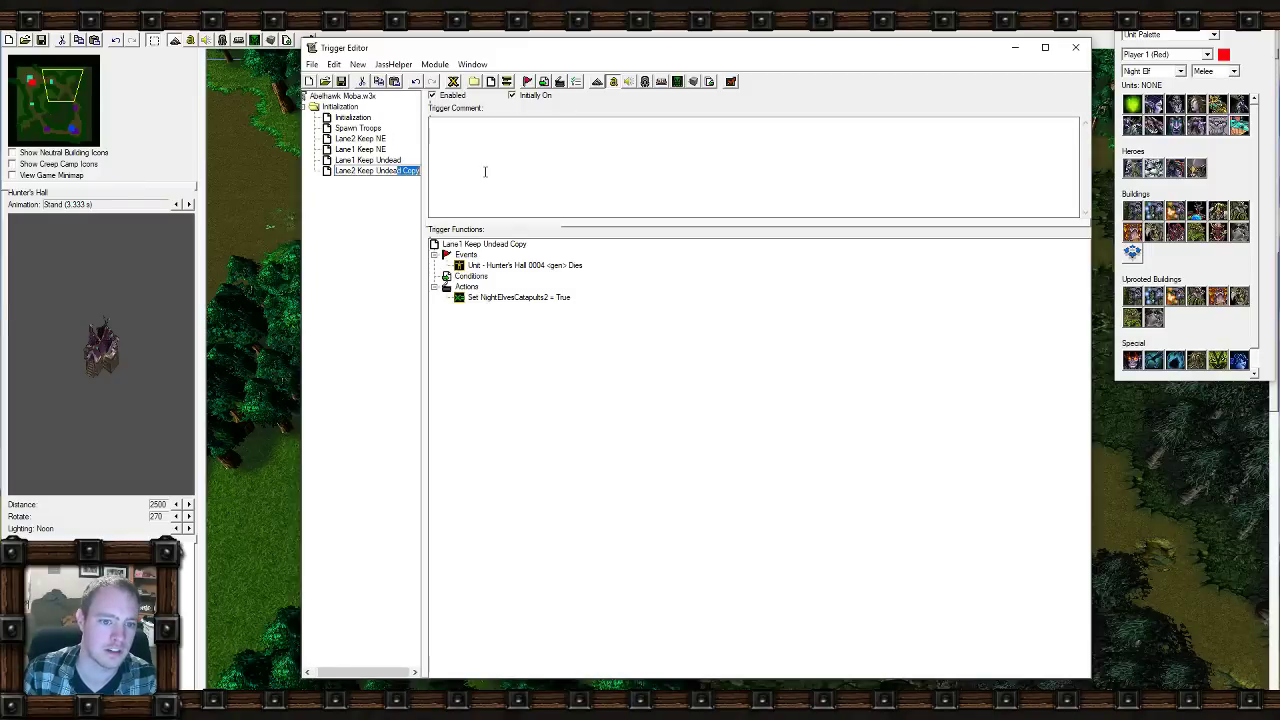
pyautogui.press('BackSpace')
pyautogui.press('Return')
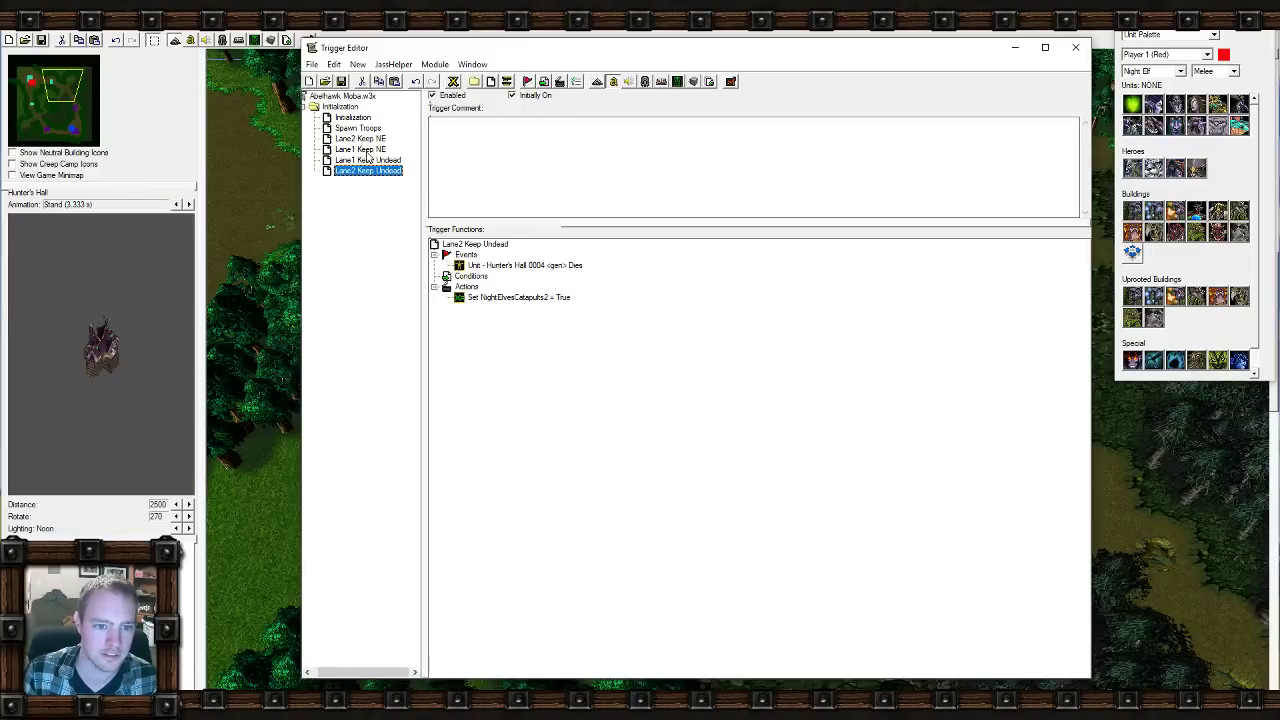
pyautogui.moveTo(366, 150); pyautogui.dragTo(366, 137)
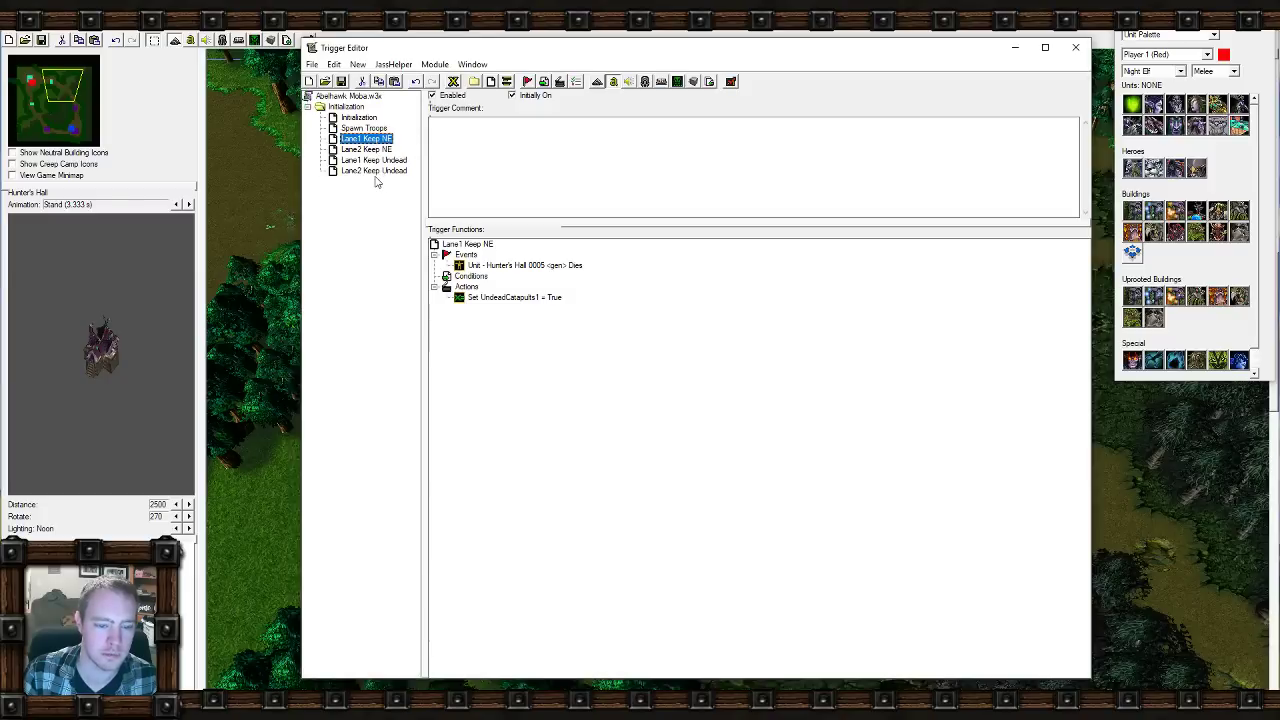
# Compare the unit-death events and catapult variable actions of the four lane keep triggers.
pyautogui.click(387, 160)
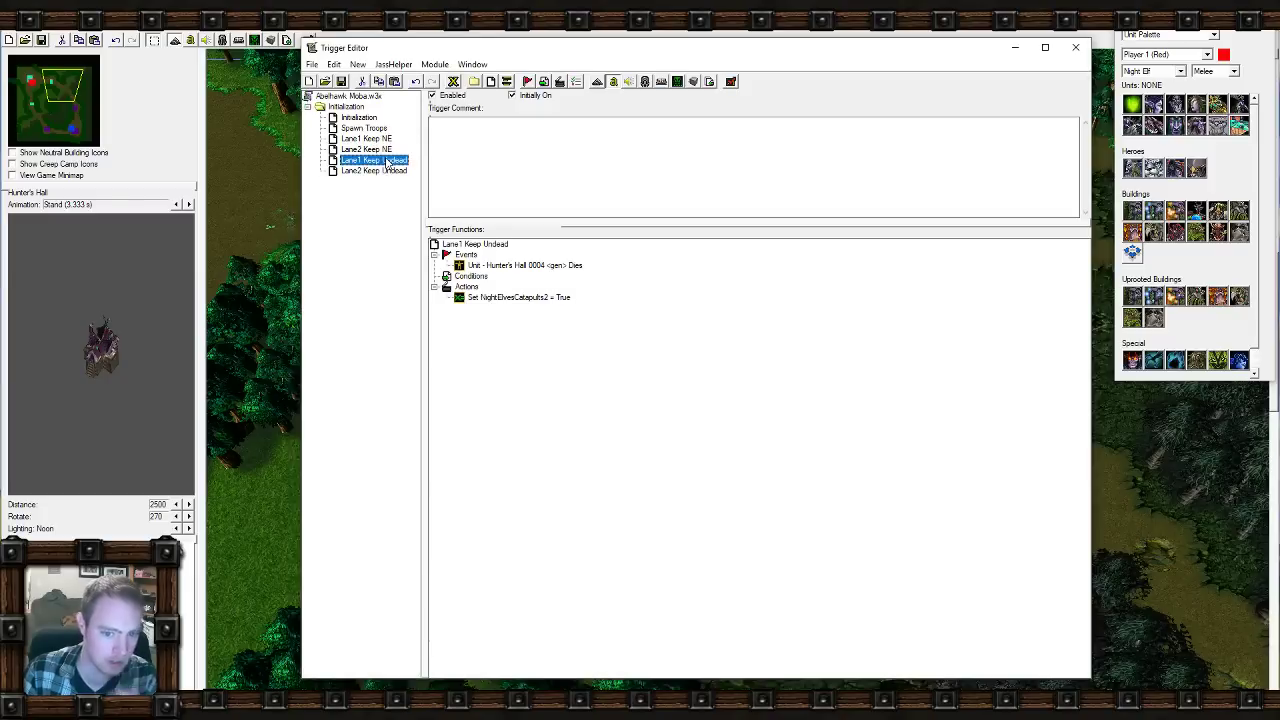
pyautogui.doubleClick(492, 266)
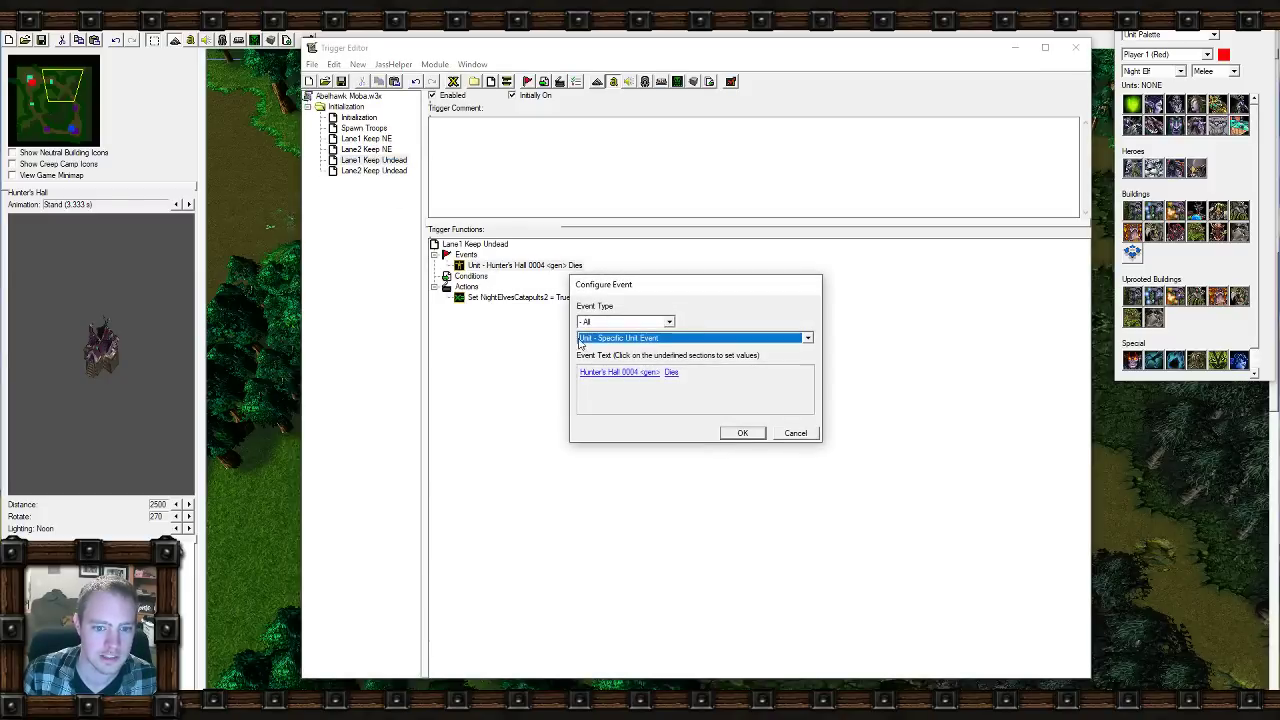
pyautogui.click(793, 434)
pyautogui.click(380, 172)
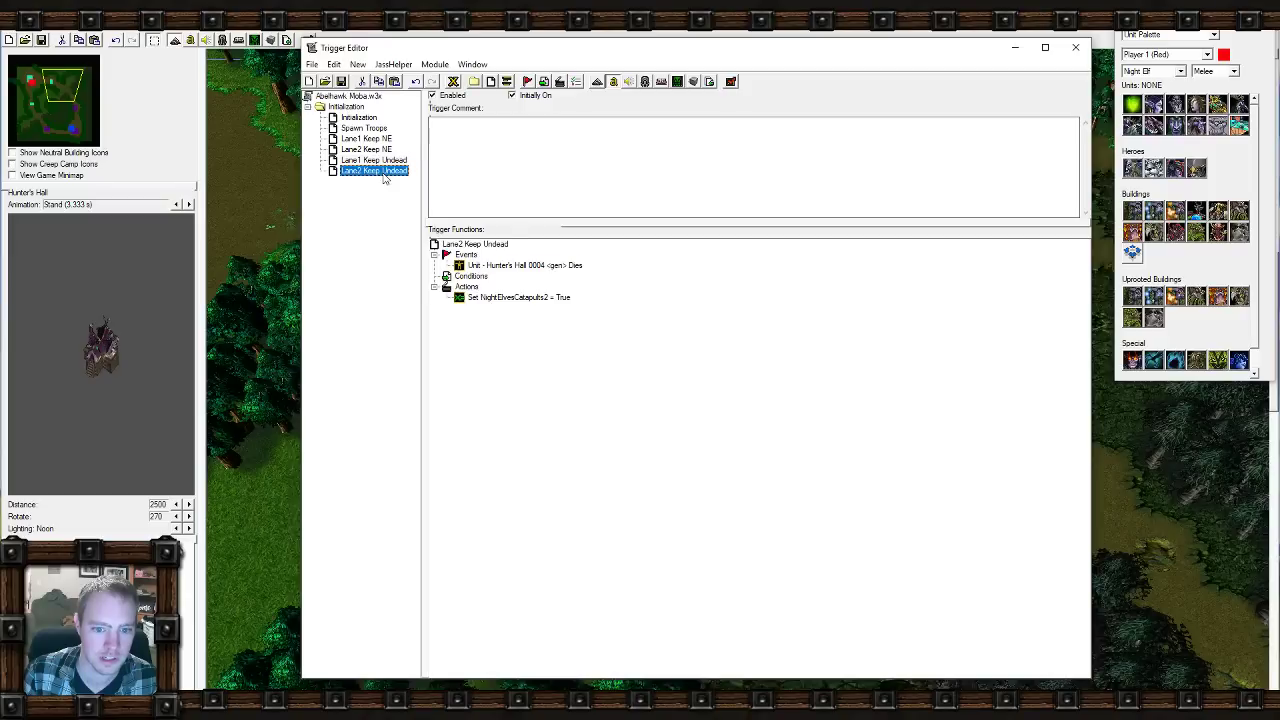
pyautogui.click(366, 138)
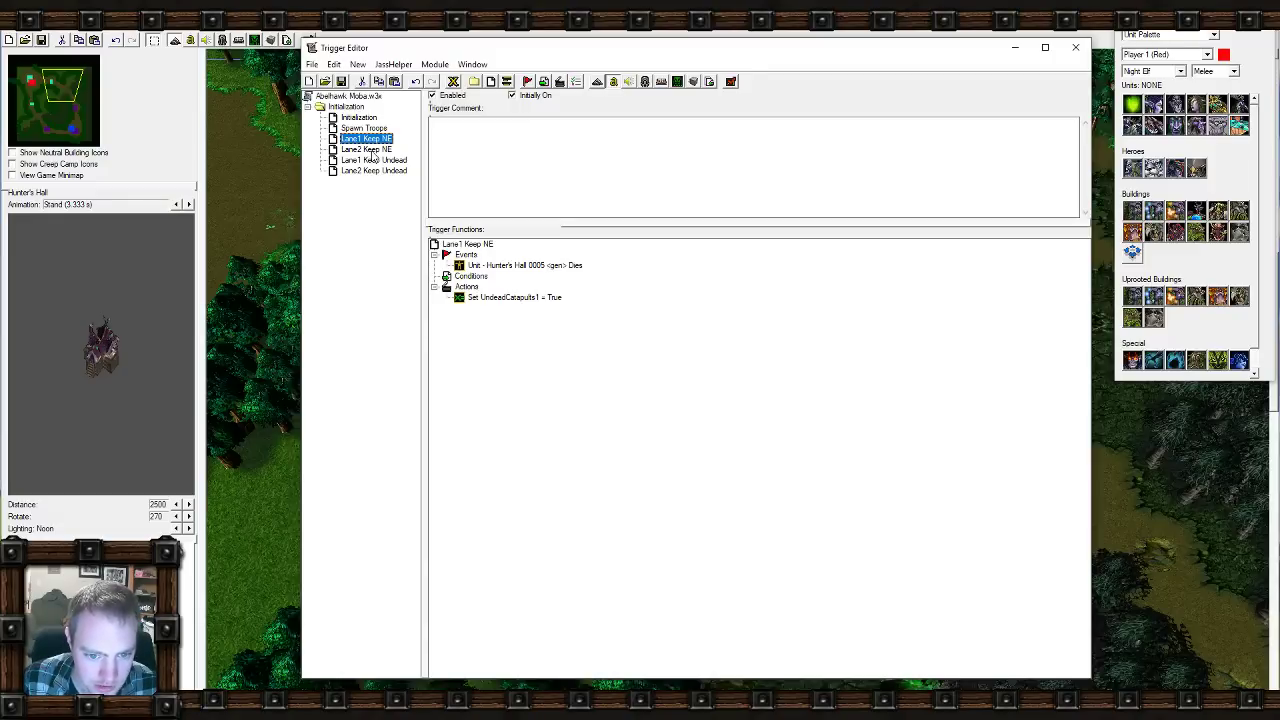
pyautogui.click(370, 150)
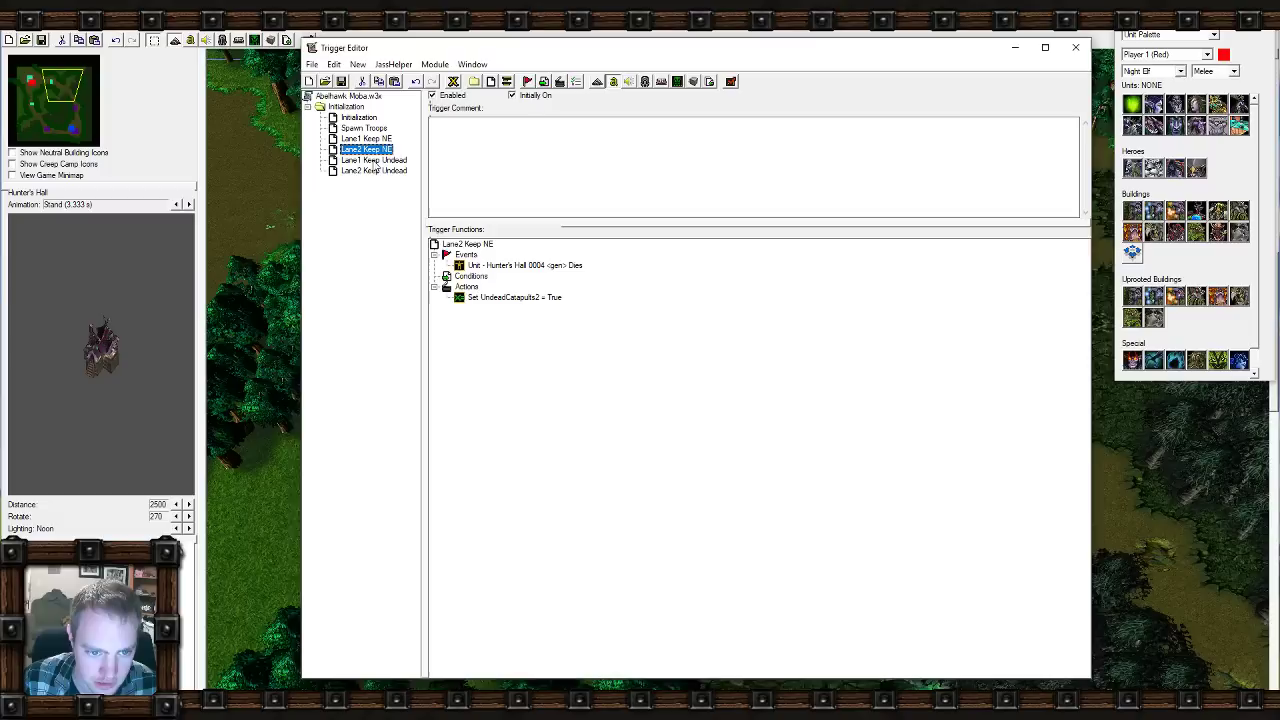
# Set the Lane1 Keep Undead trigger to fire when Graveyard 0006, on the lane north of the undead base, dies.
pyautogui.click(372, 160)
pyautogui.doubleClick(540, 266)
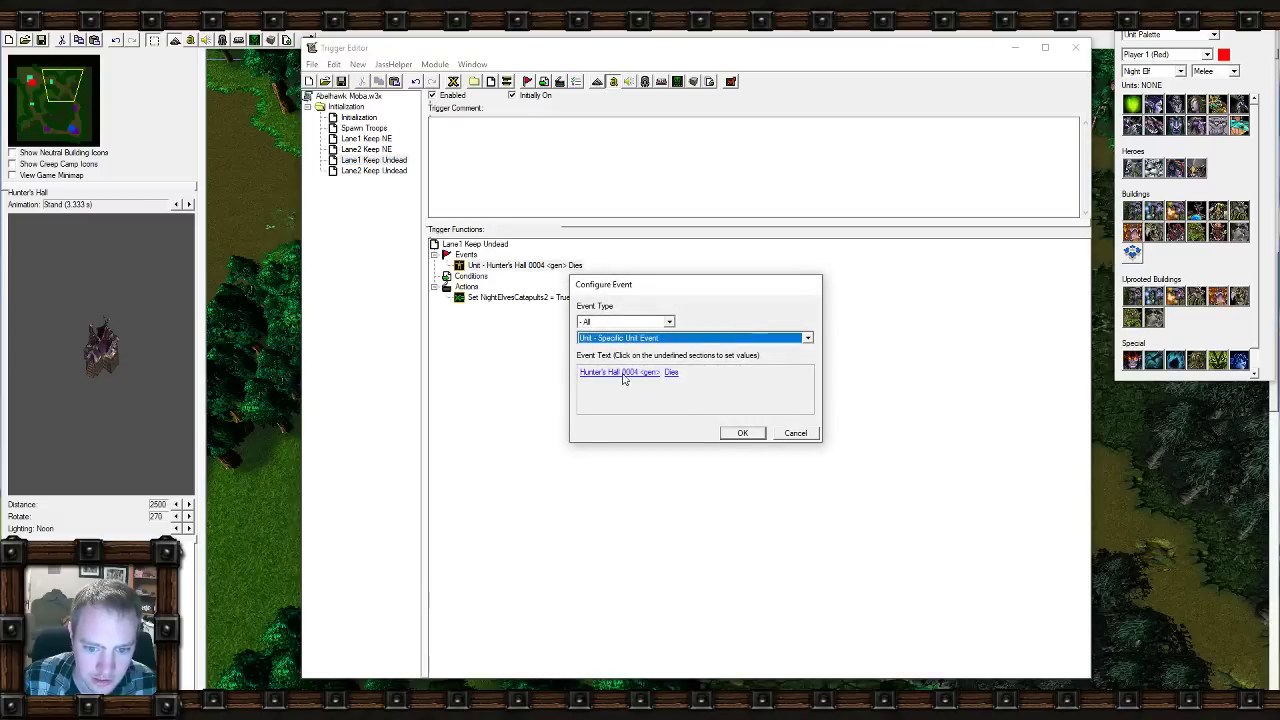
pyautogui.click(626, 372)
pyautogui.click(789, 345)
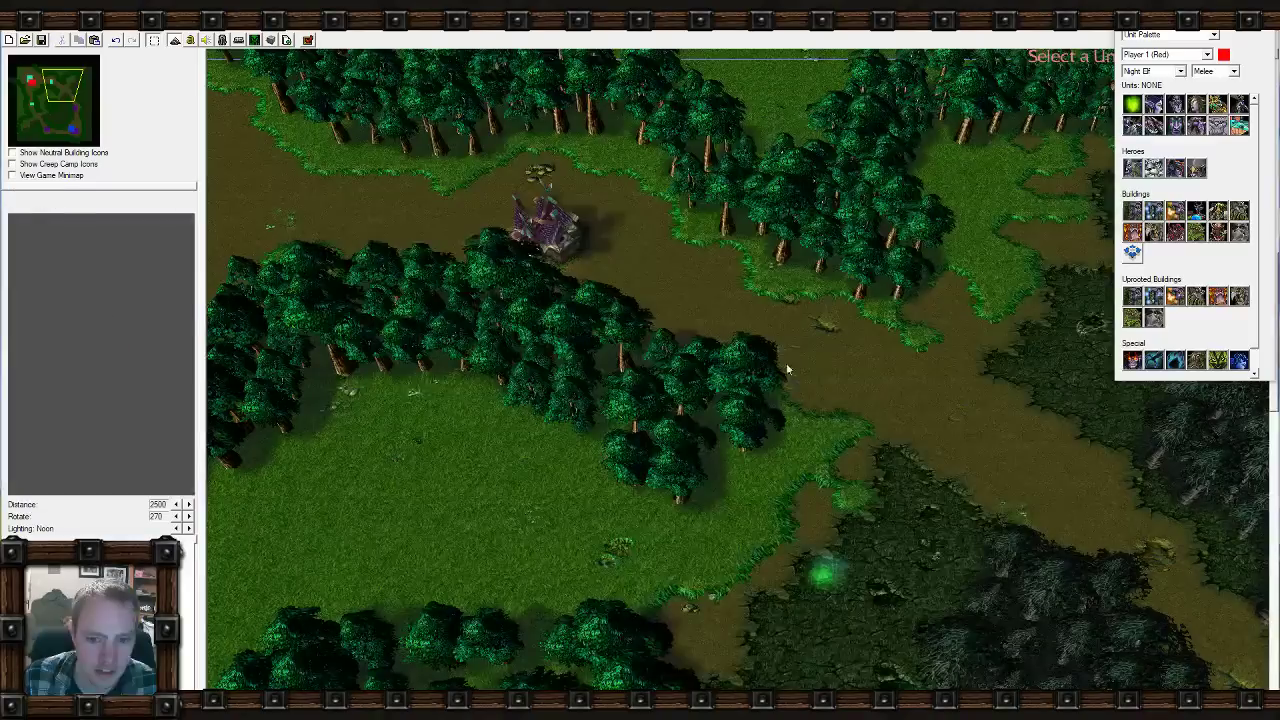
pyautogui.click(80, 110)
pyautogui.click(650, 358)
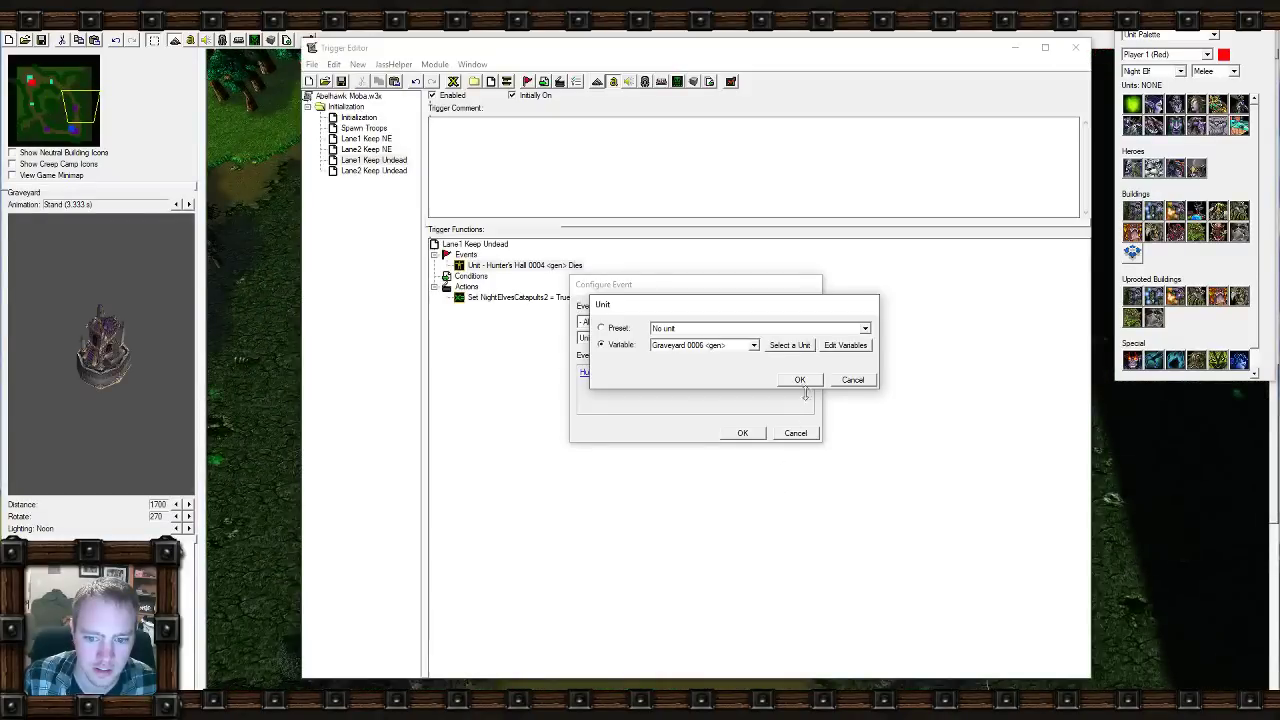
pyautogui.click(800, 379)
pyautogui.click(742, 432)
# Change the variable in the Lane1 Keep Undead trigger's action to NightElvesCatapults1.
pyautogui.doubleClick(533, 298)
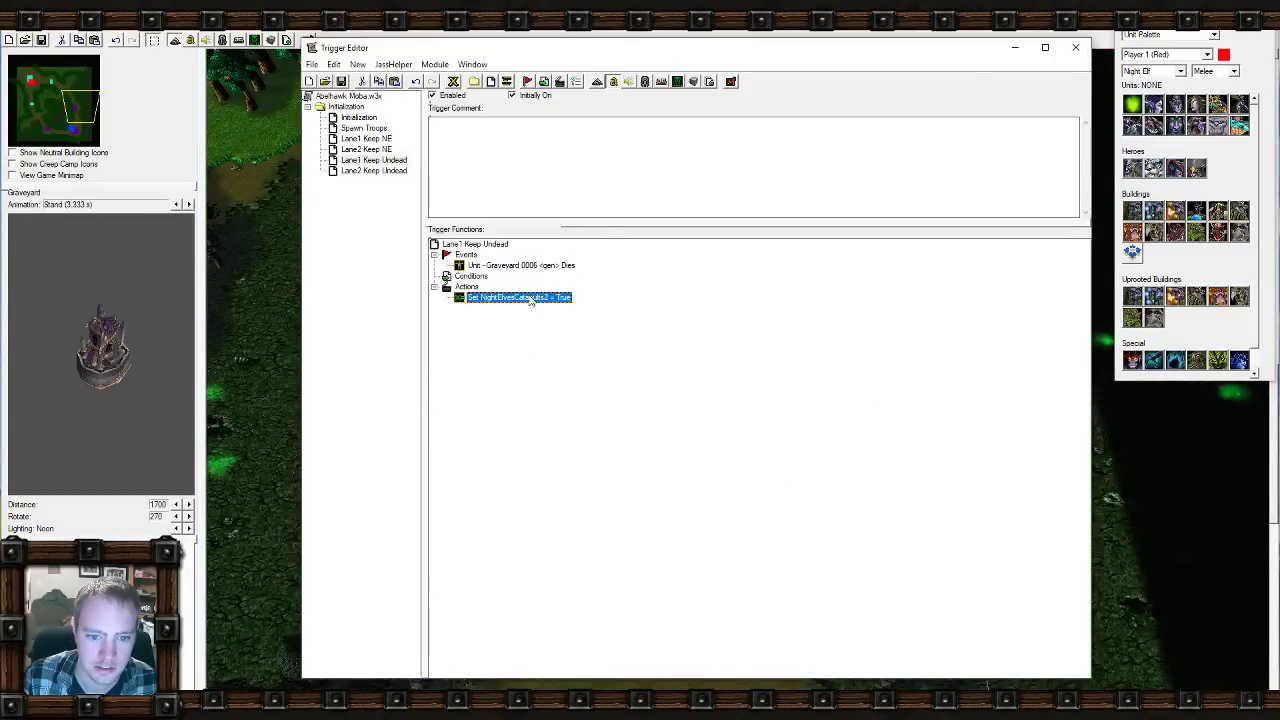
pyautogui.click(627, 372)
pyautogui.scroll(1, 729, 335)
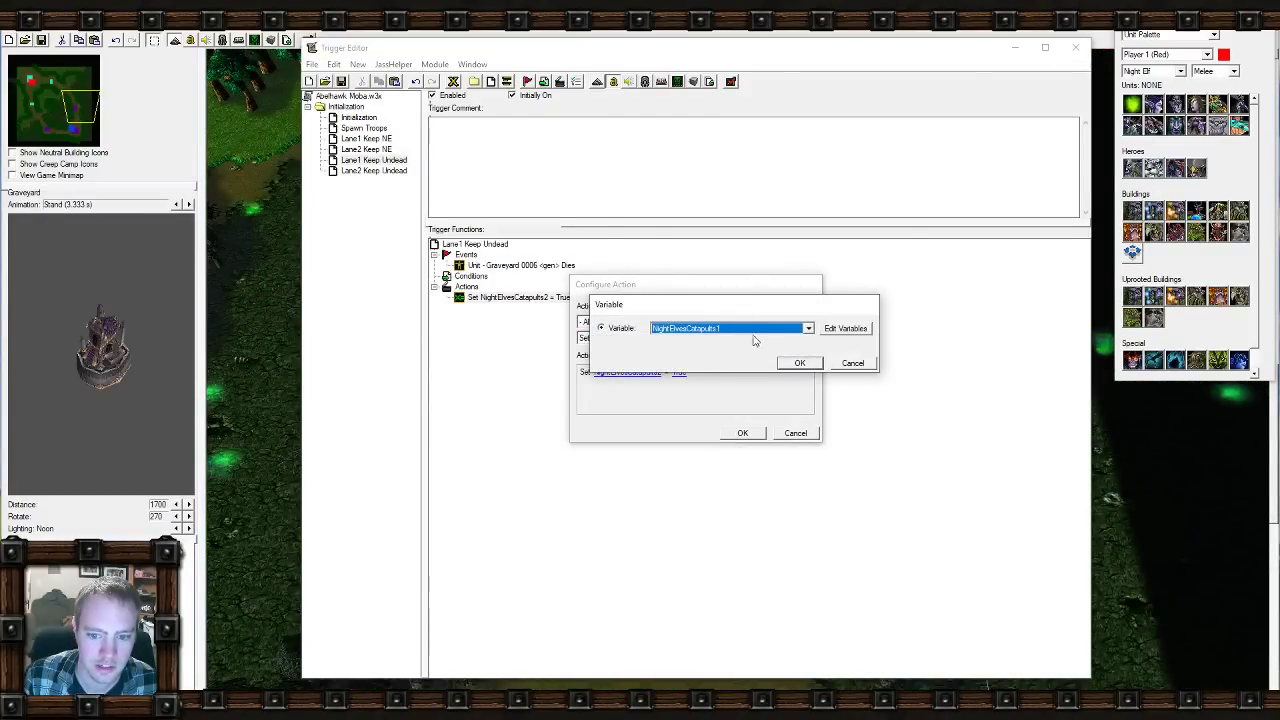
pyautogui.click(791, 363)
pyautogui.click(742, 432)
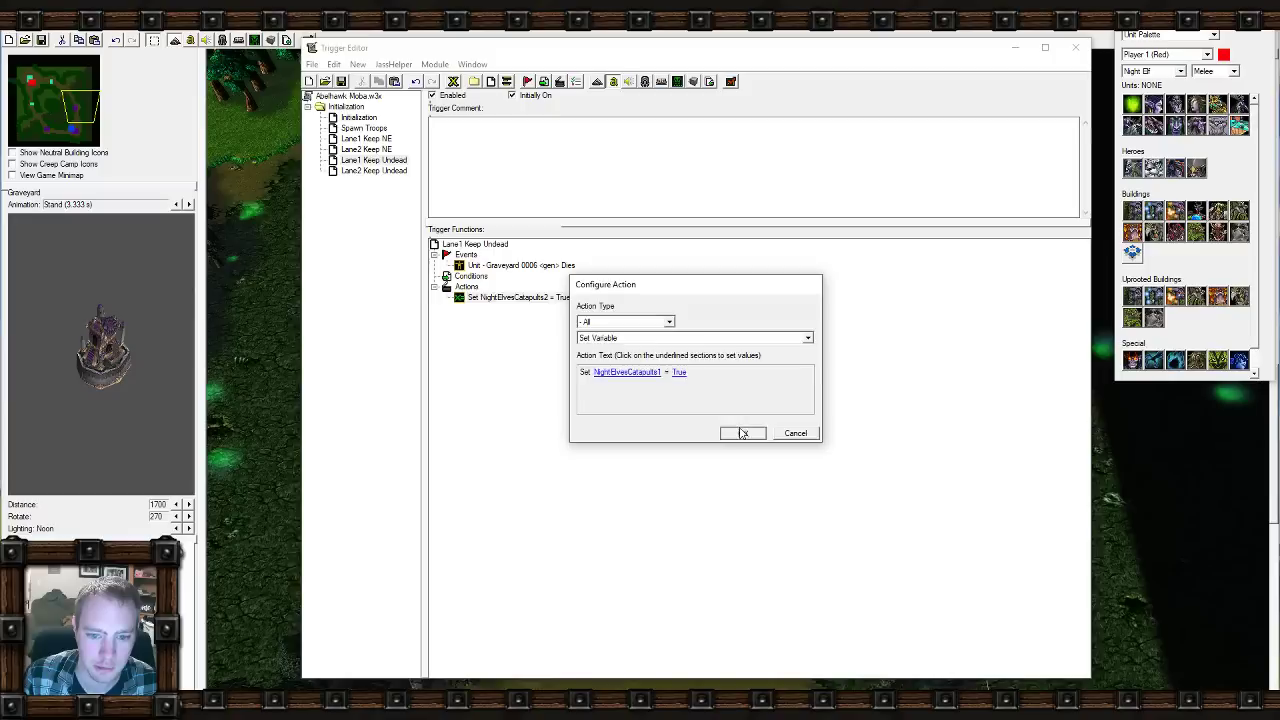
# Check the Lane2 Keep Undead trigger's event and Set Variable action against the Lane1 Keep Undead trigger.
pyautogui.click(383, 172)
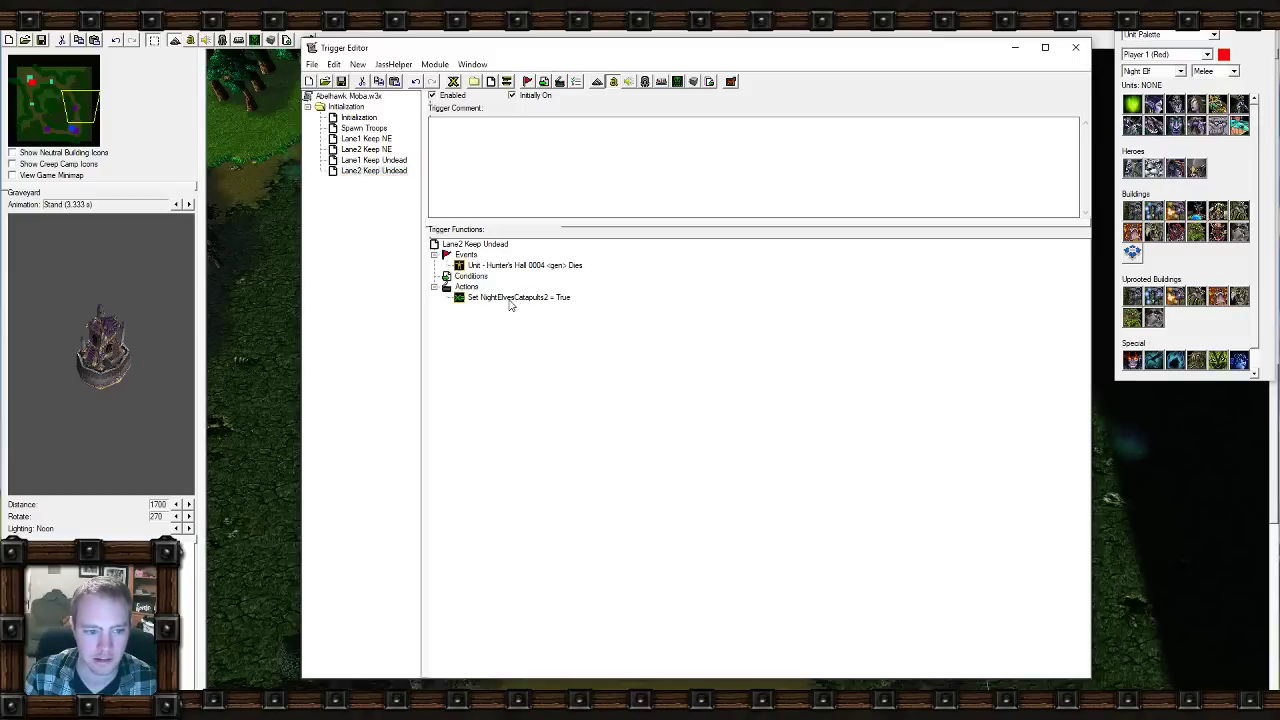
pyautogui.click(514, 299)
pyautogui.click(512, 266)
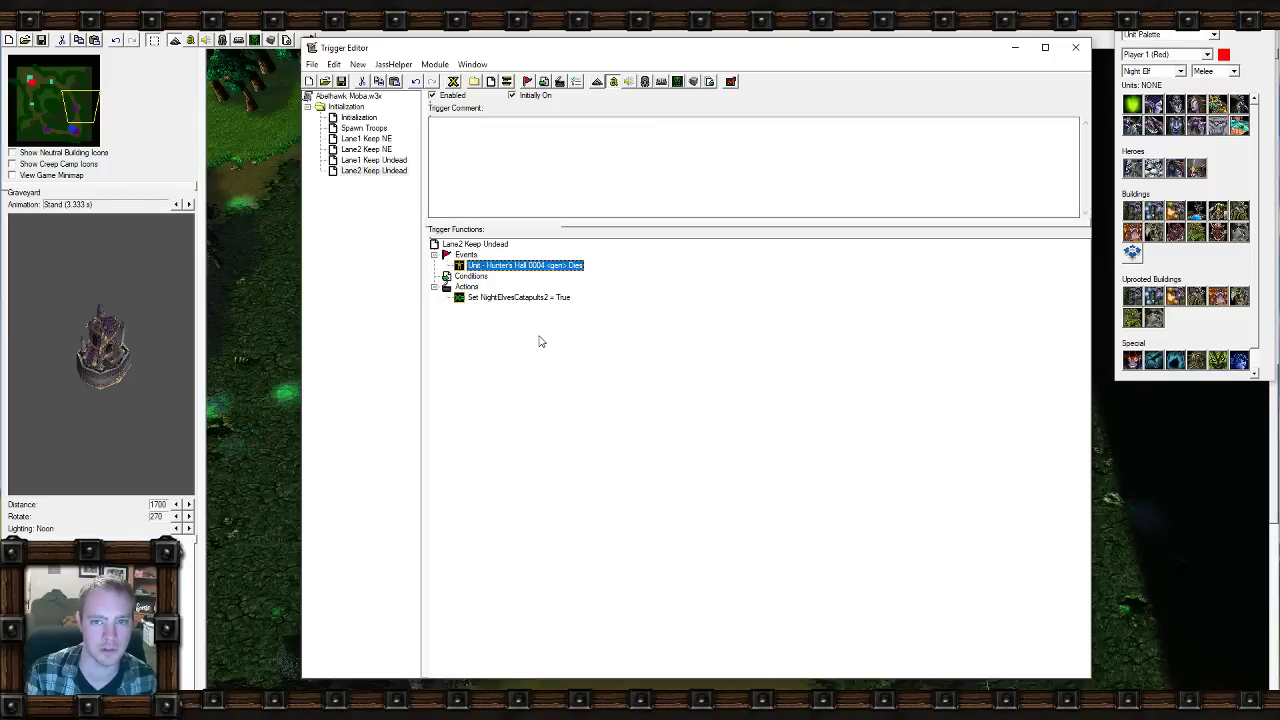
pyautogui.click(506, 298)
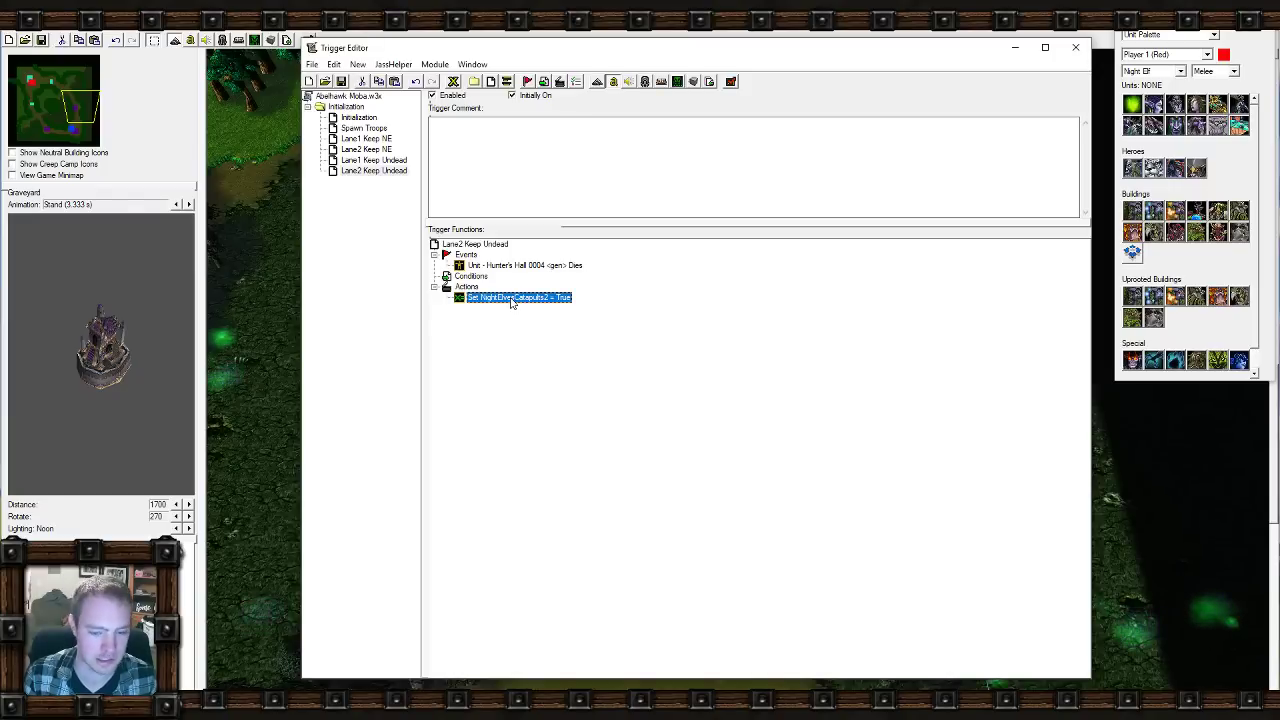
pyautogui.doubleClick(510, 299)
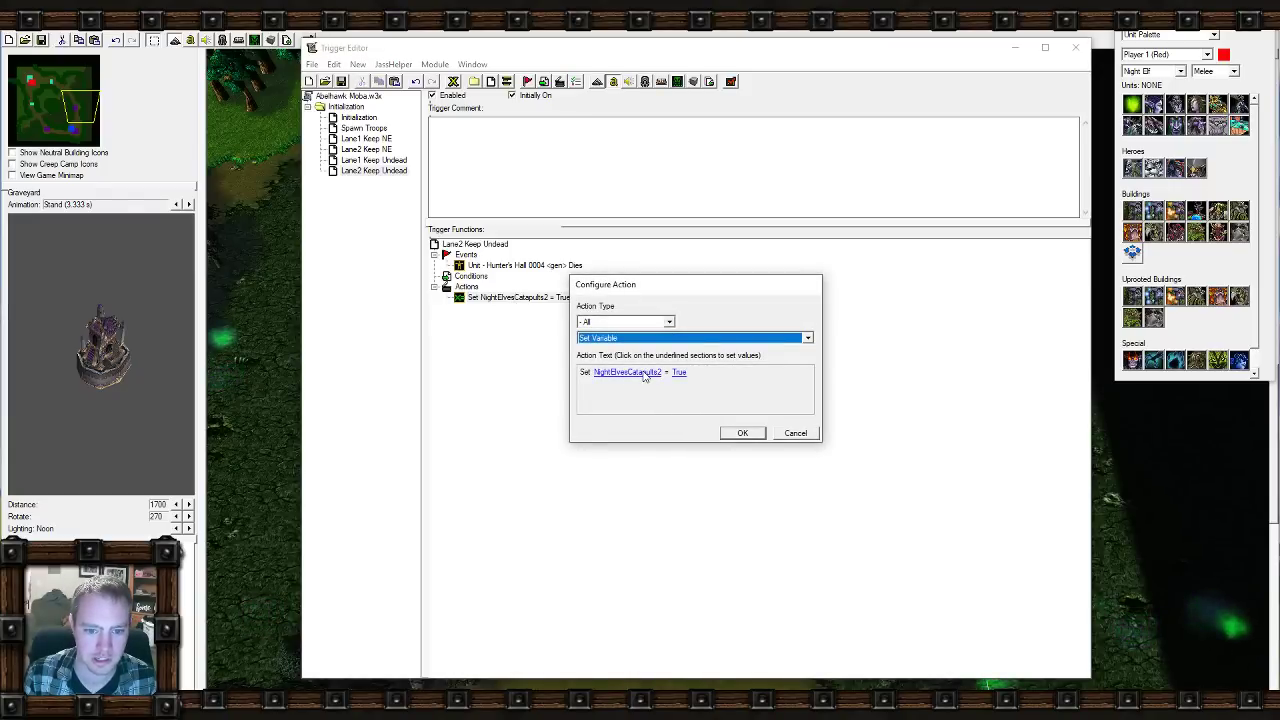
pyautogui.click(796, 434)
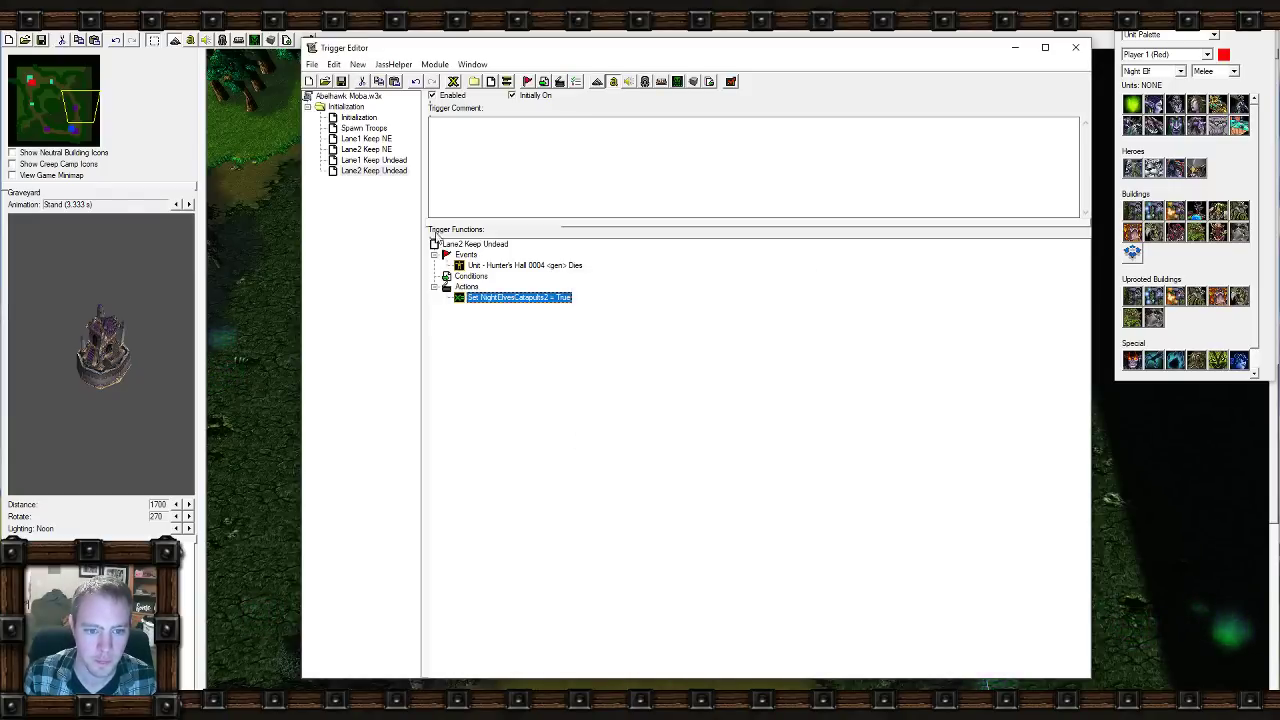
pyautogui.click(374, 161)
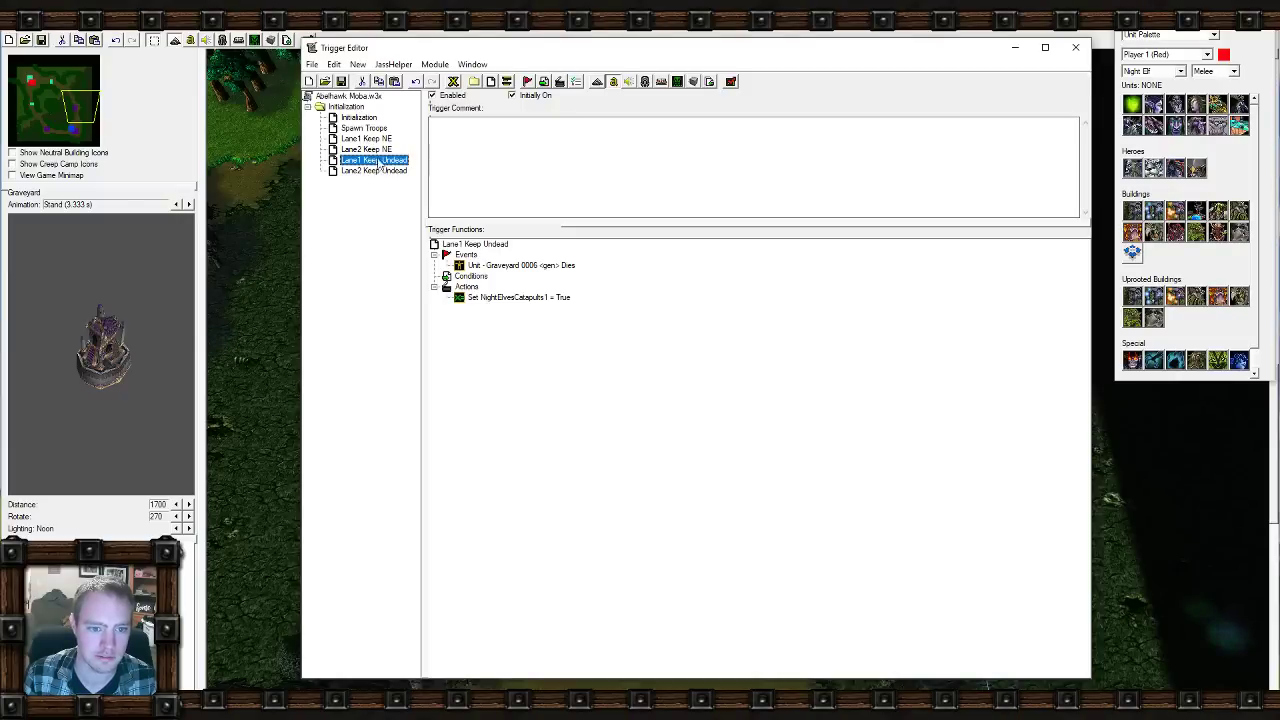
# Set the unit in the Lane2 Keep Undead trigger's death event to Graveyard 0006.
pyautogui.click(374, 171)
pyautogui.doubleClick(520, 265)
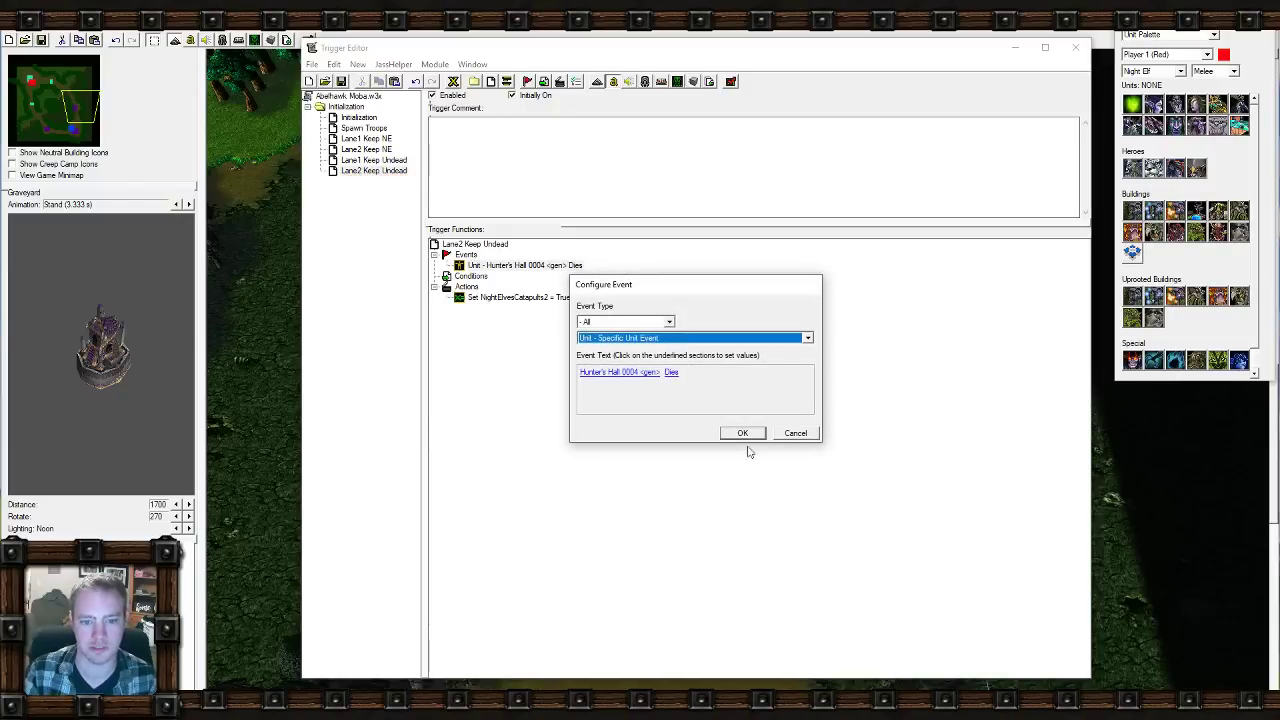
pyautogui.click(612, 372)
pyautogui.click(694, 345)
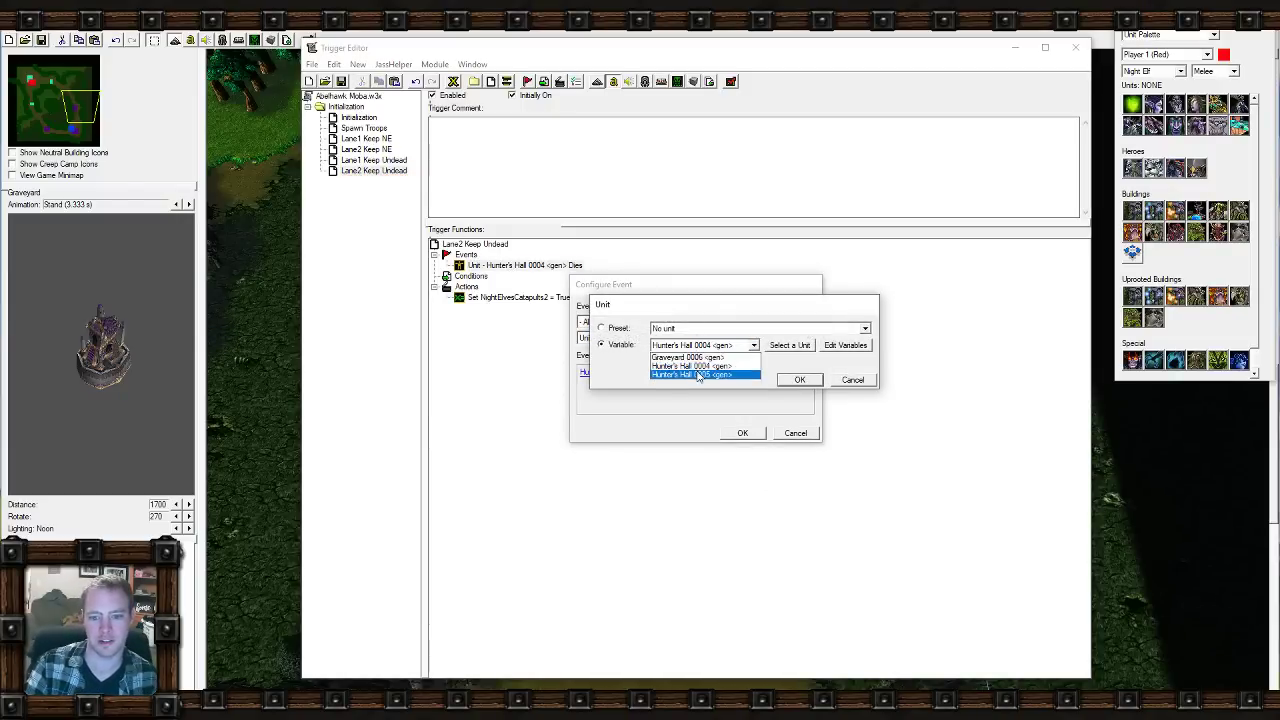
pyautogui.click(700, 358)
pyautogui.click(800, 380)
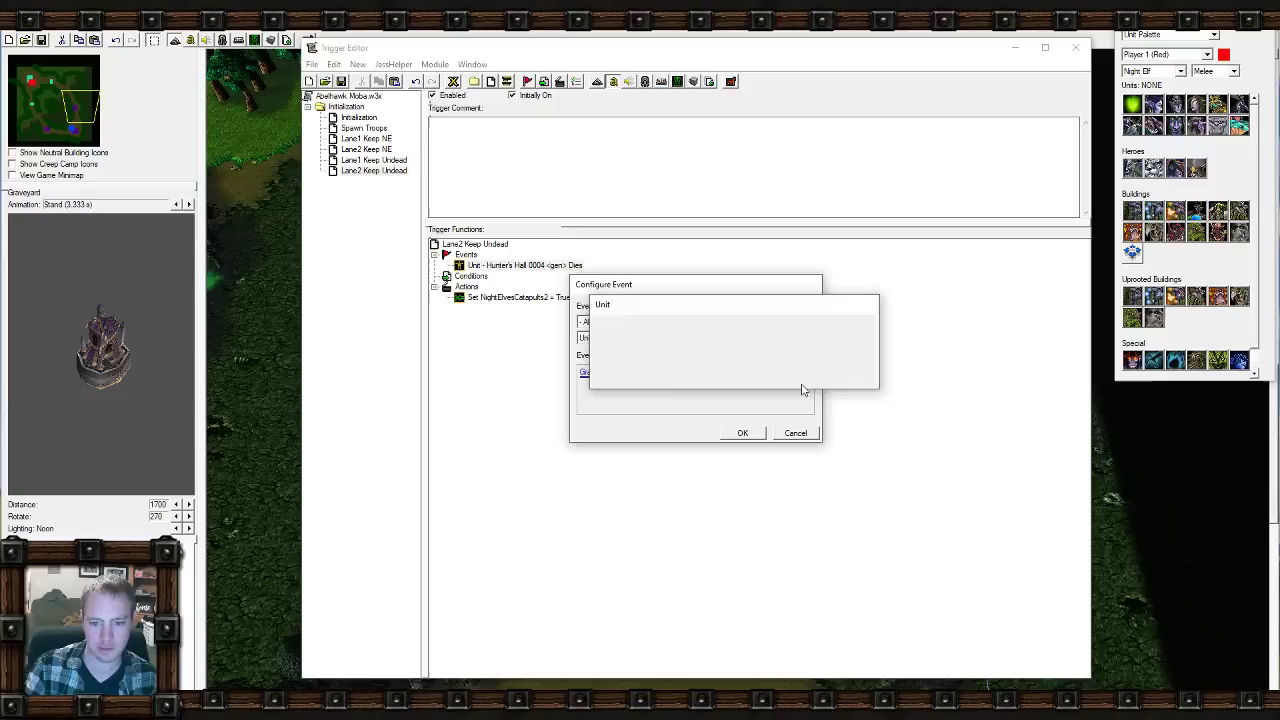
pyautogui.click(742, 433)
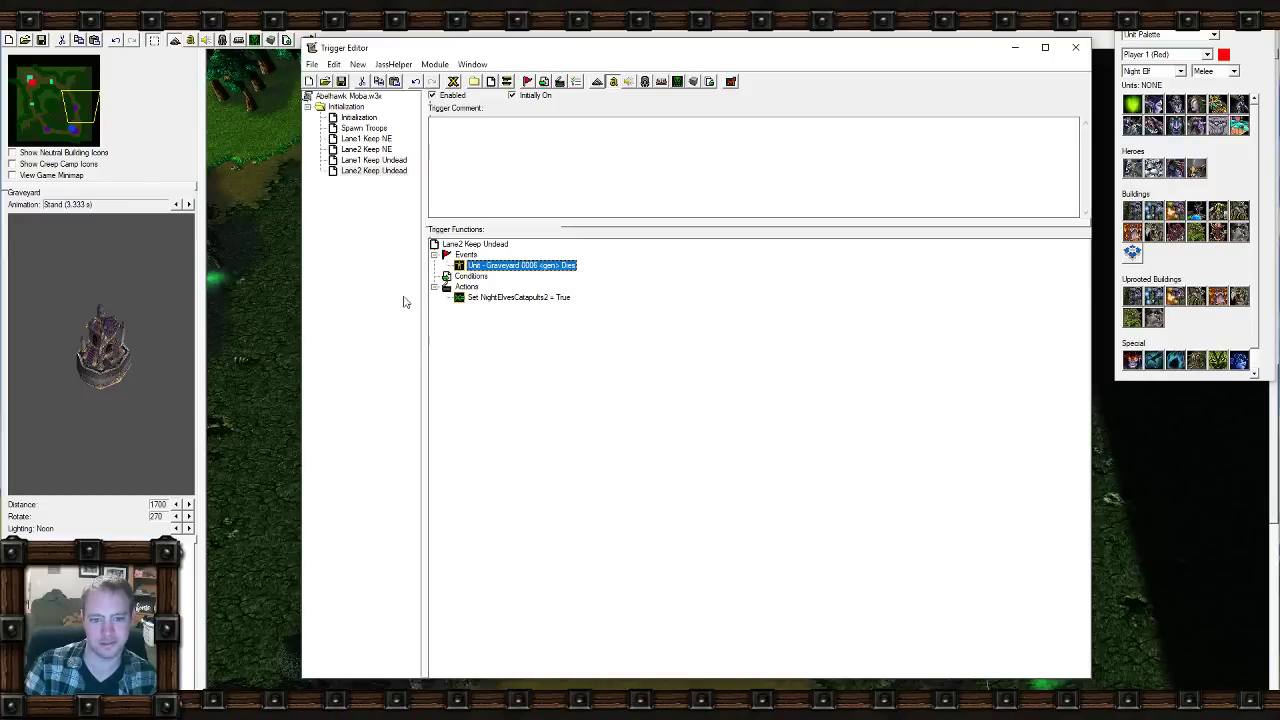
# Set the Lane2 Keep Undead trigger to fire when Graveyard 0007, on the lane west of the undead base, dies.
pyautogui.click(372, 170)
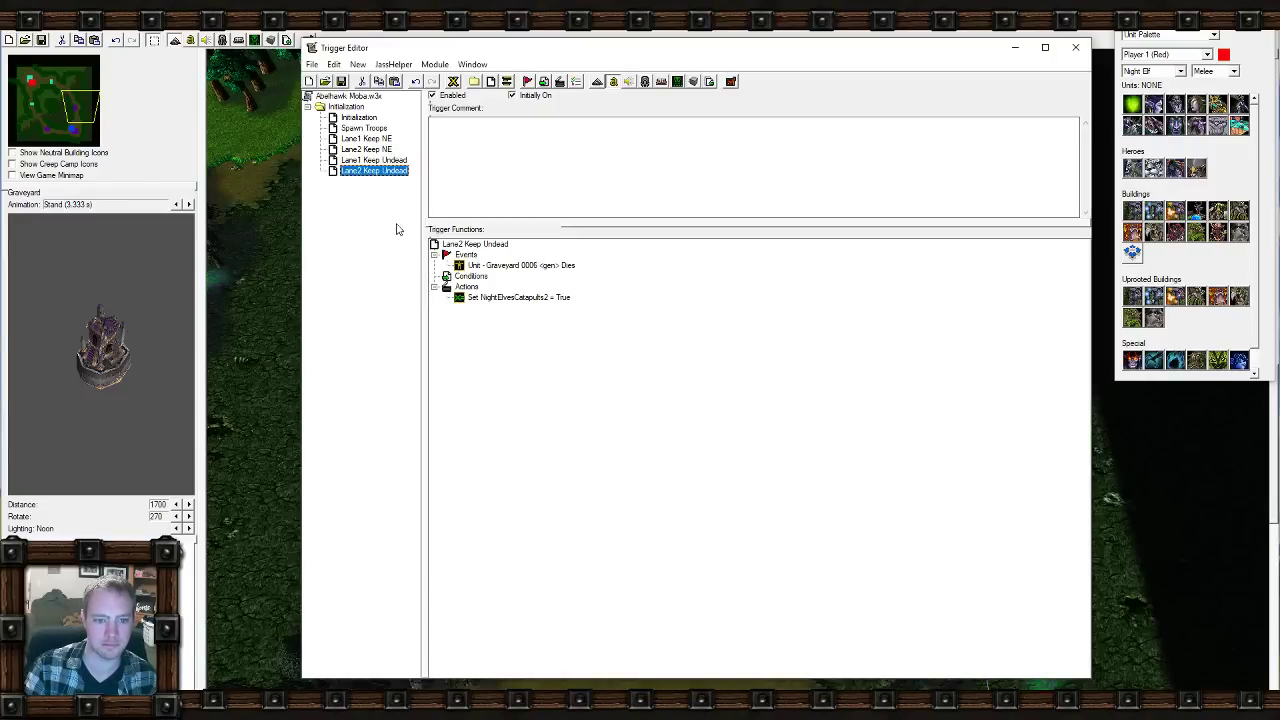
pyautogui.click(371, 171)
pyautogui.doubleClick(512, 266)
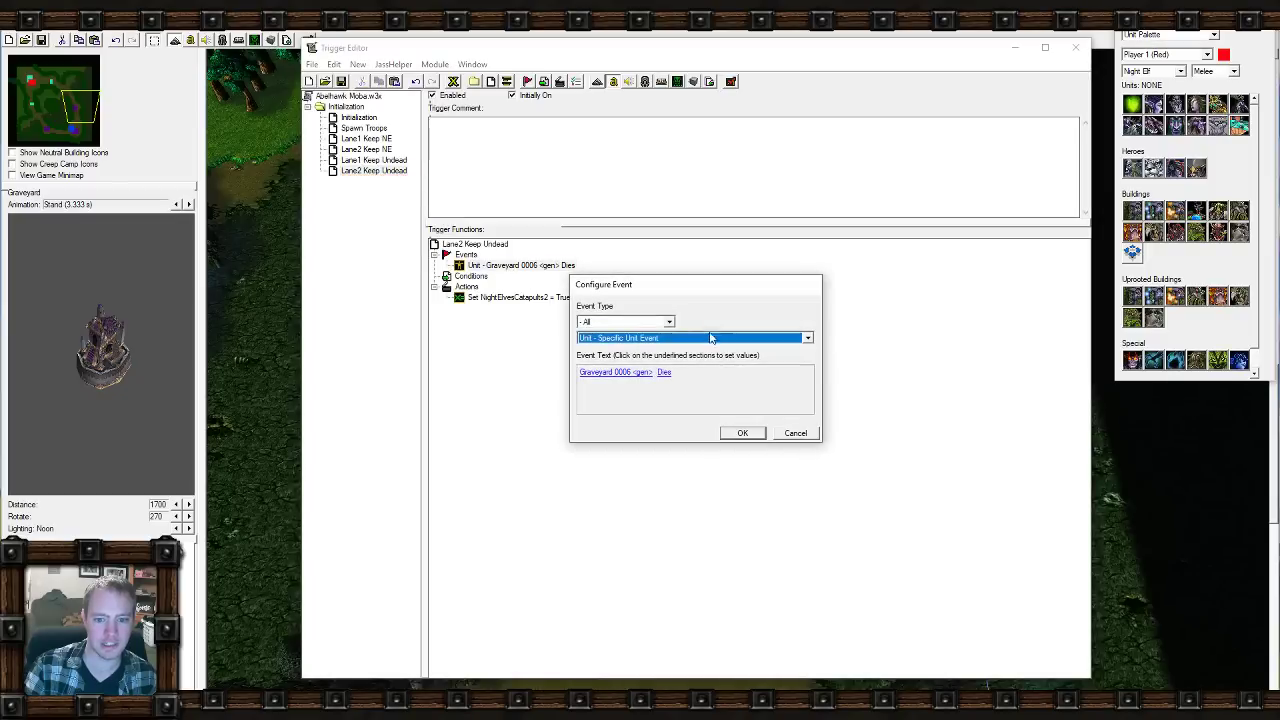
pyautogui.click(626, 371)
pyautogui.click(792, 344)
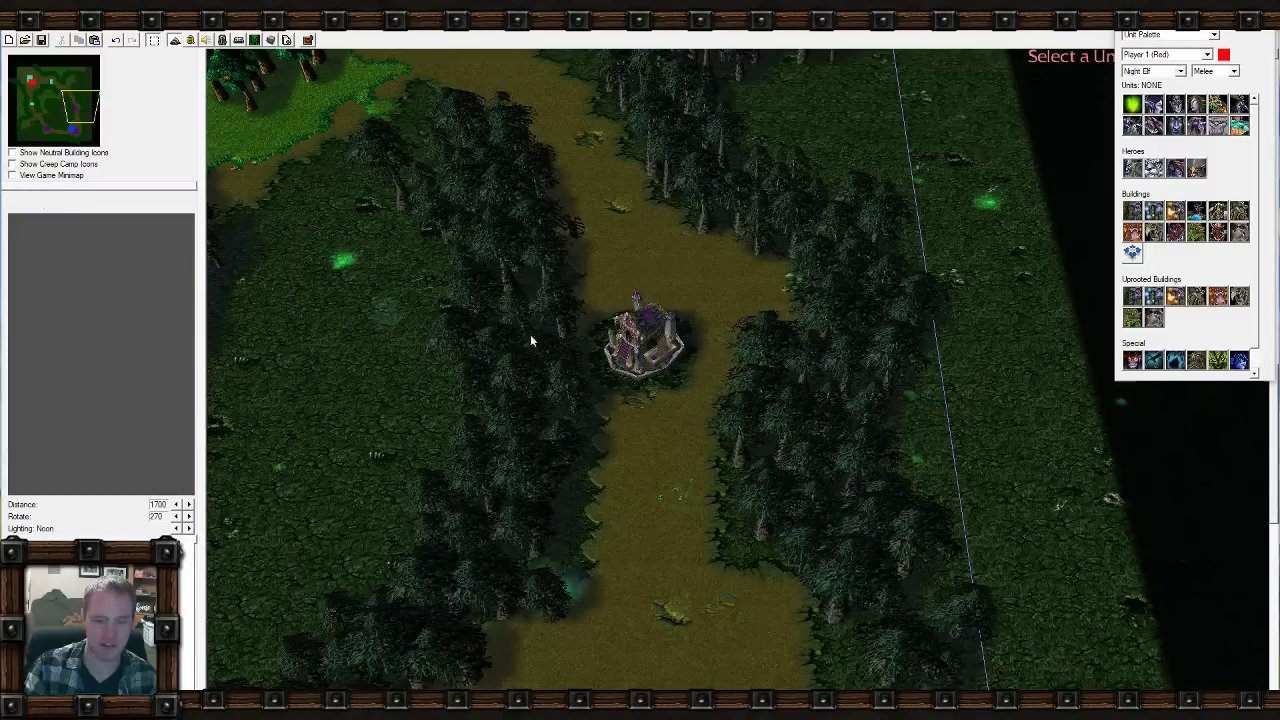
pyautogui.press('Left')
pyautogui.press('Down')
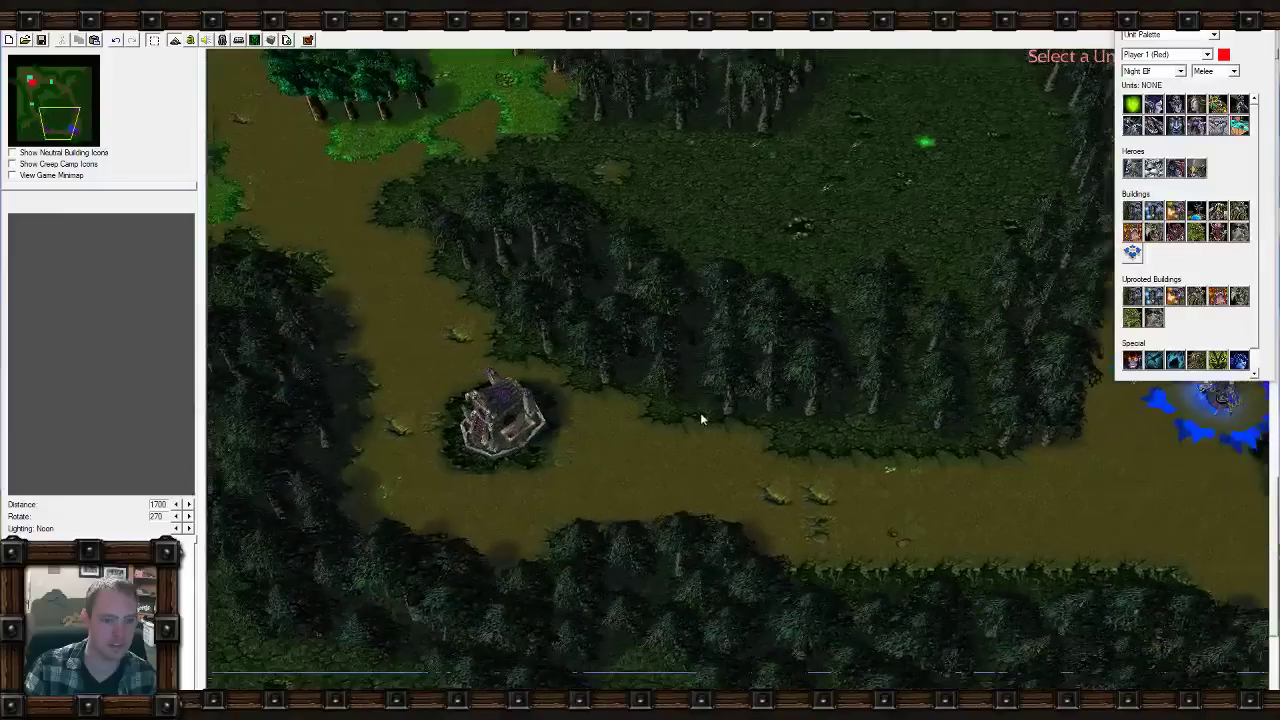
pyautogui.click(510, 420)
pyautogui.click(803, 381)
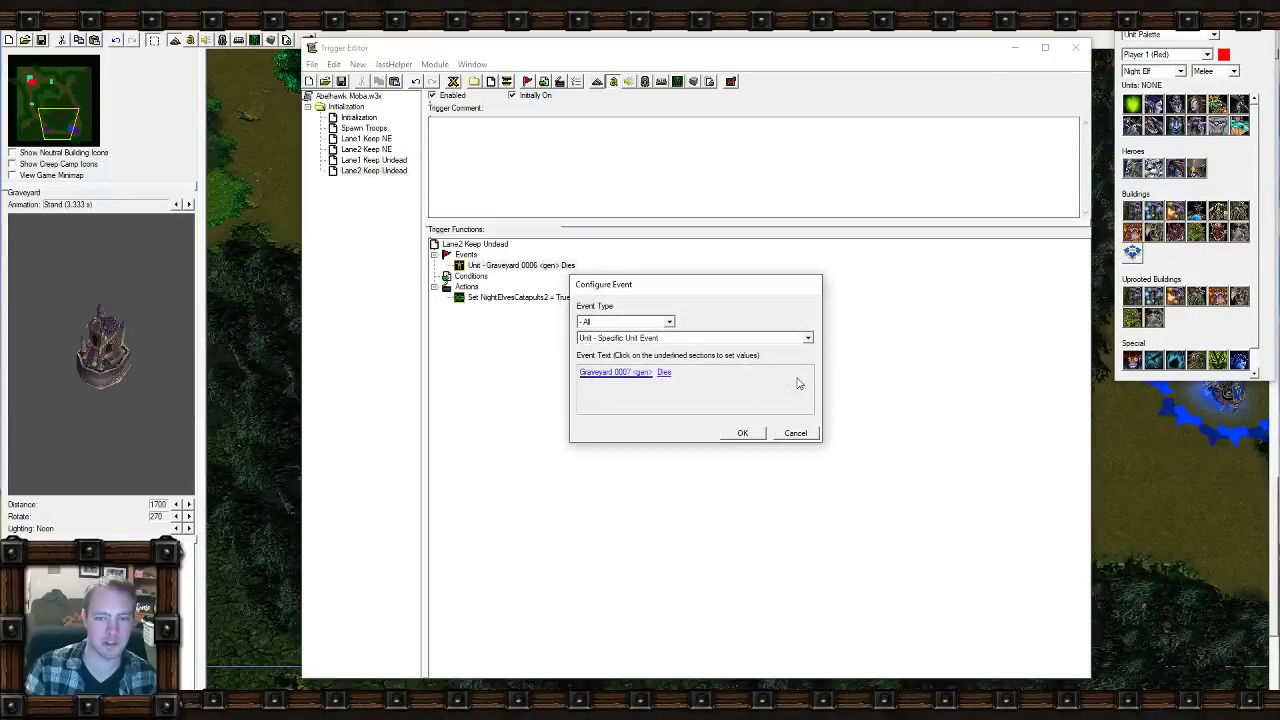
pyautogui.click(742, 432)
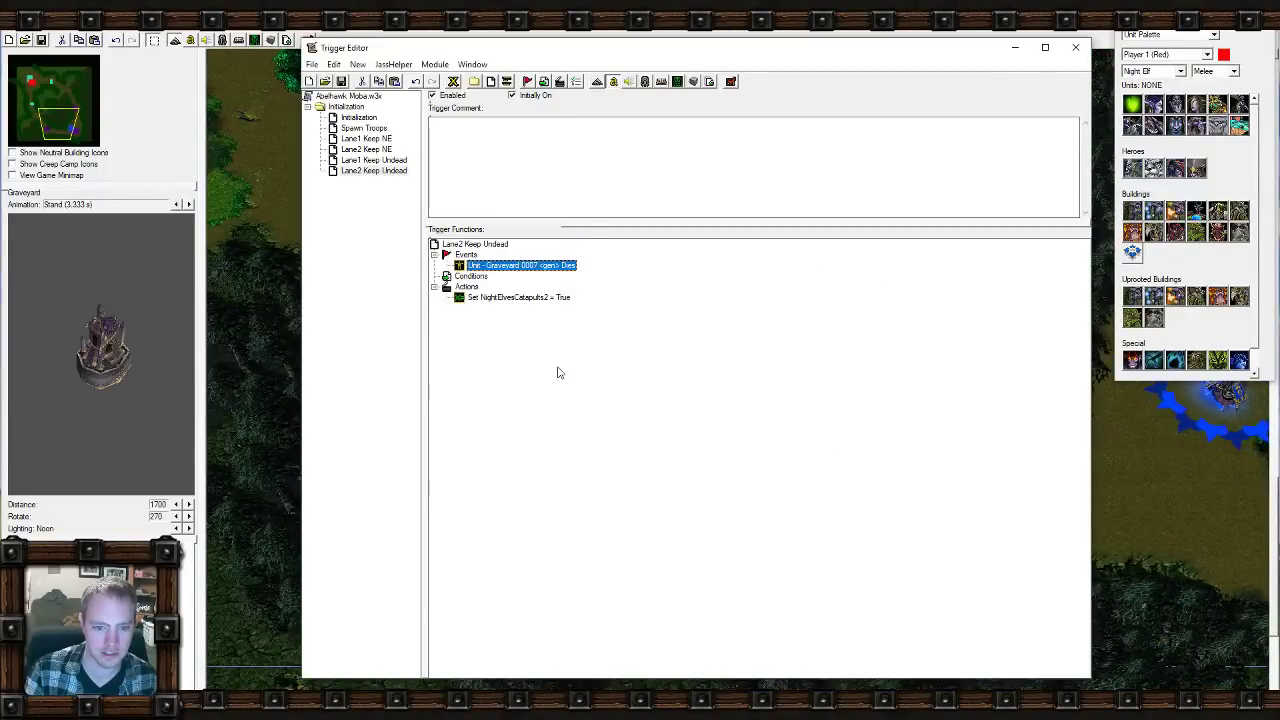
pyautogui.click(378, 172)
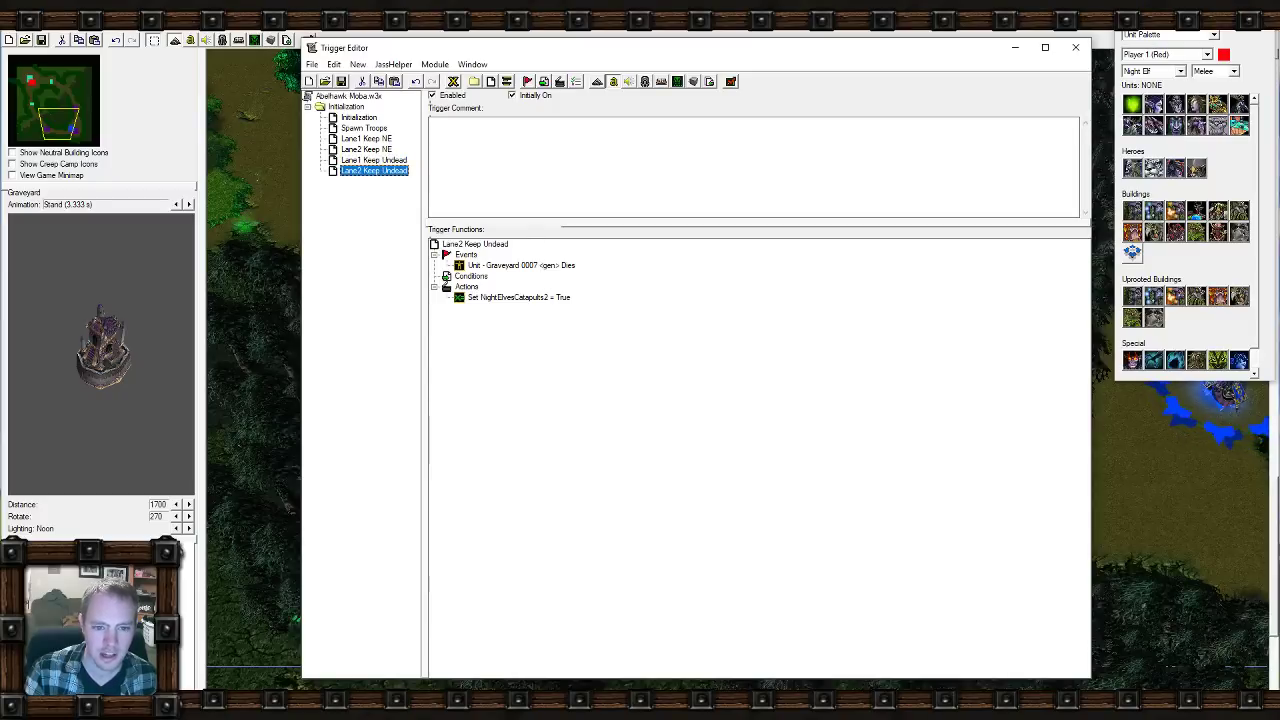
# Set the level of Player 2's Death Knight beside the undead base to 10.
pyautogui.click(4, 149)
pyautogui.click(61, 123)
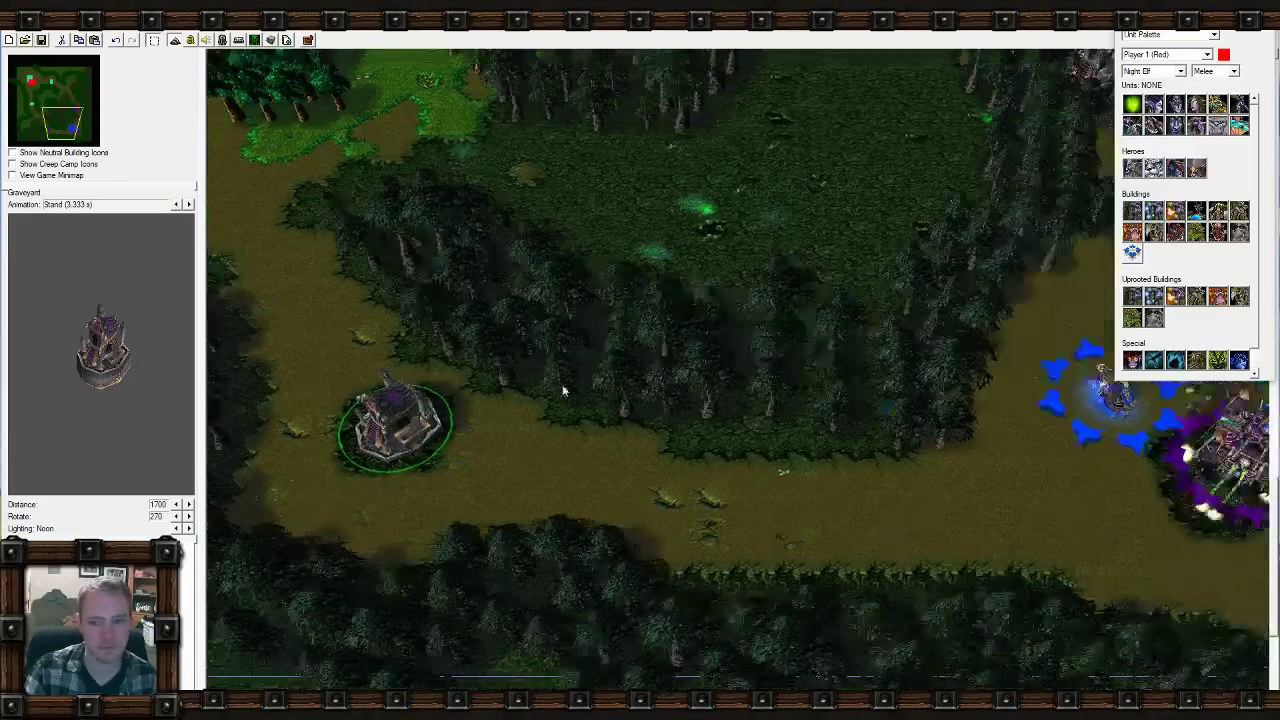
pyautogui.moveTo(563, 391); pyautogui.dragTo(140, 415, button='right')
pyautogui.doubleClick(704, 421)
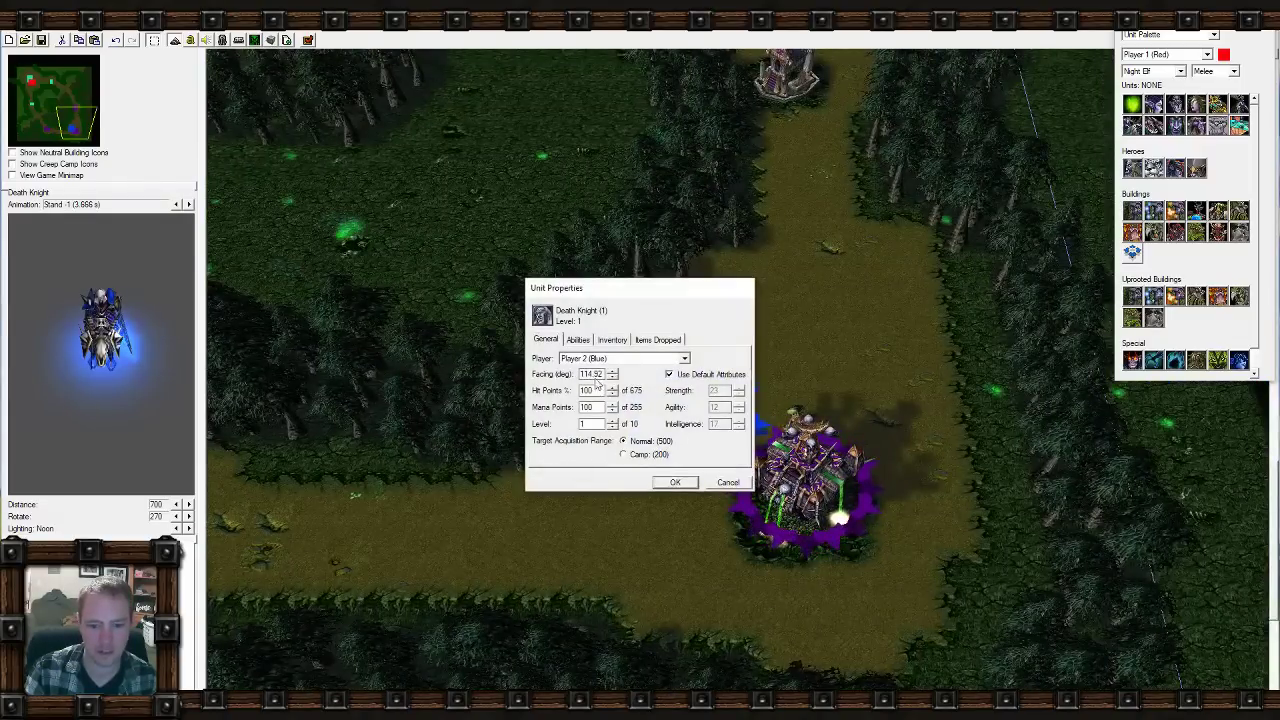
pyautogui.click(596, 423)
pyautogui.write('0')
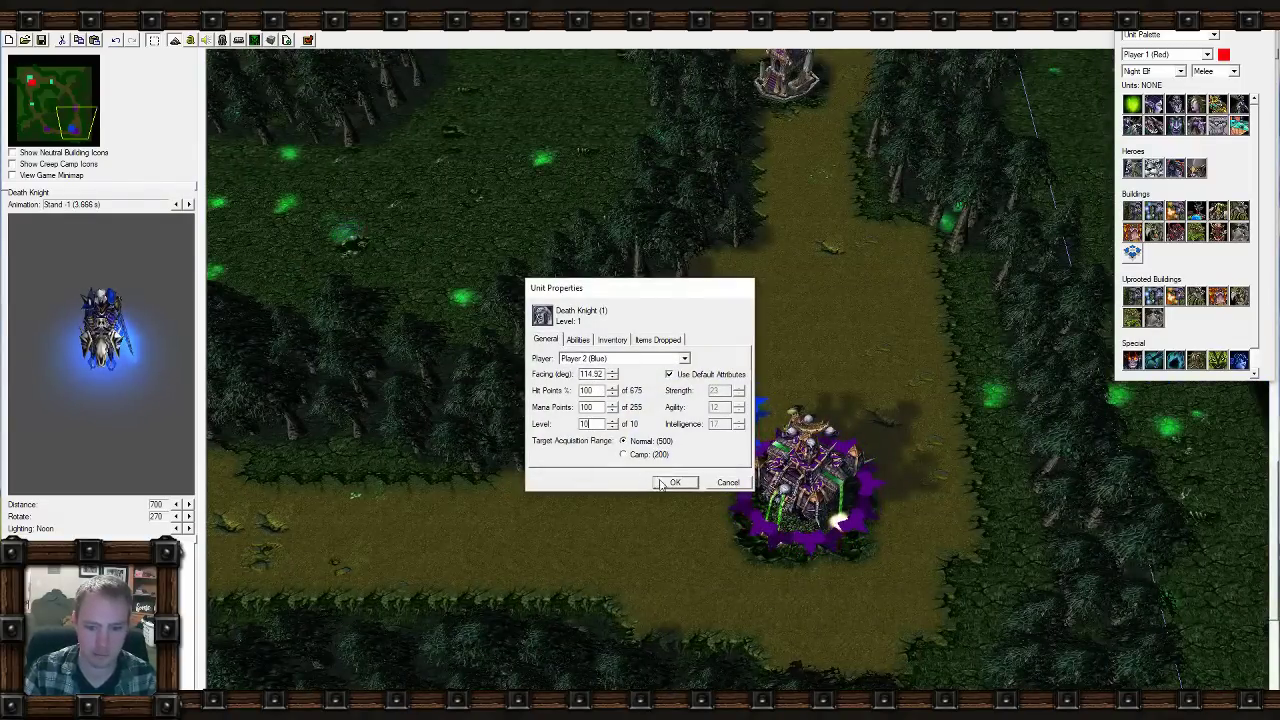
pyautogui.click(662, 483)
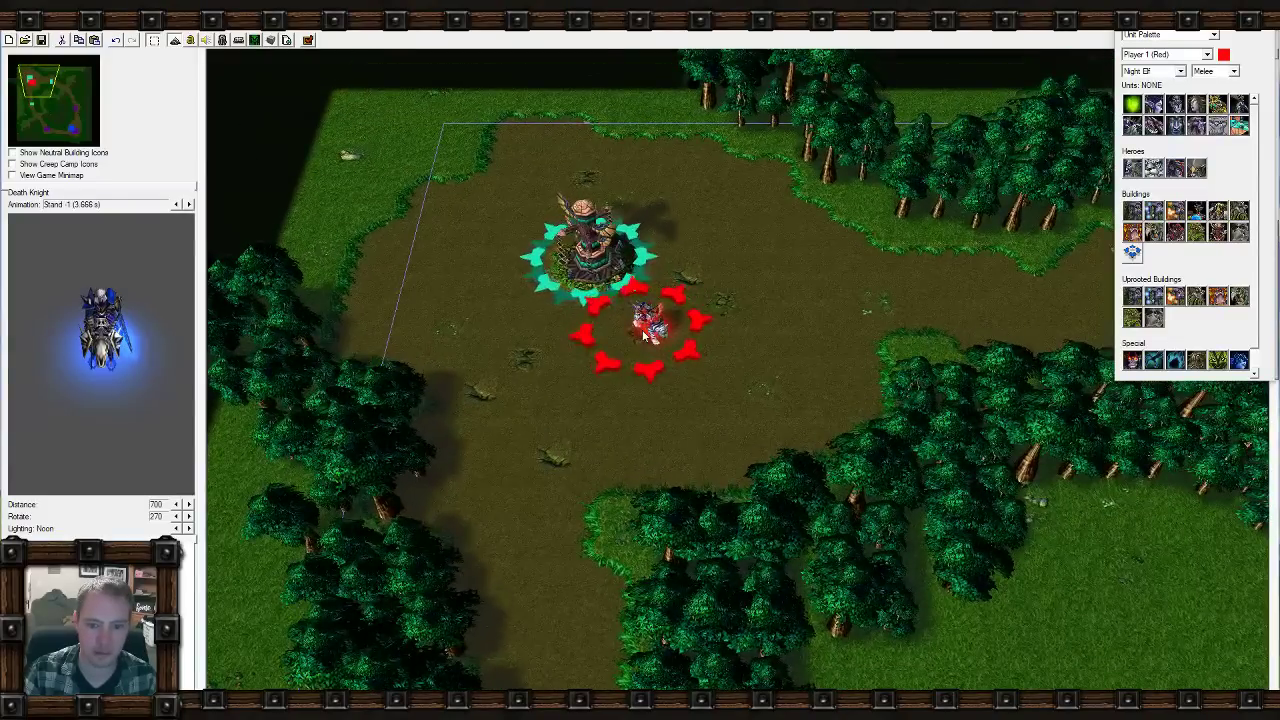
# Set the level of Player 1's Priestess of the Moon in the Night Elf base to 10.
pyautogui.doubleClick(648, 325)
pyautogui.click(596, 424)
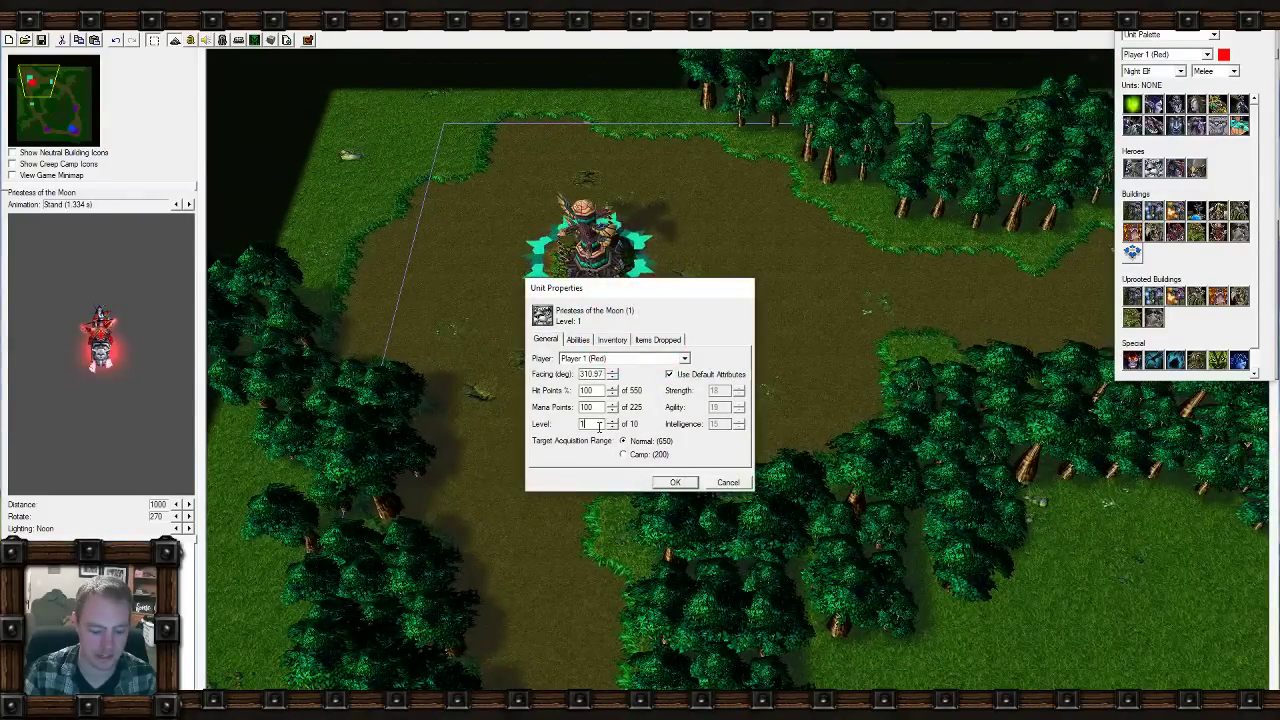
pyautogui.write('0')
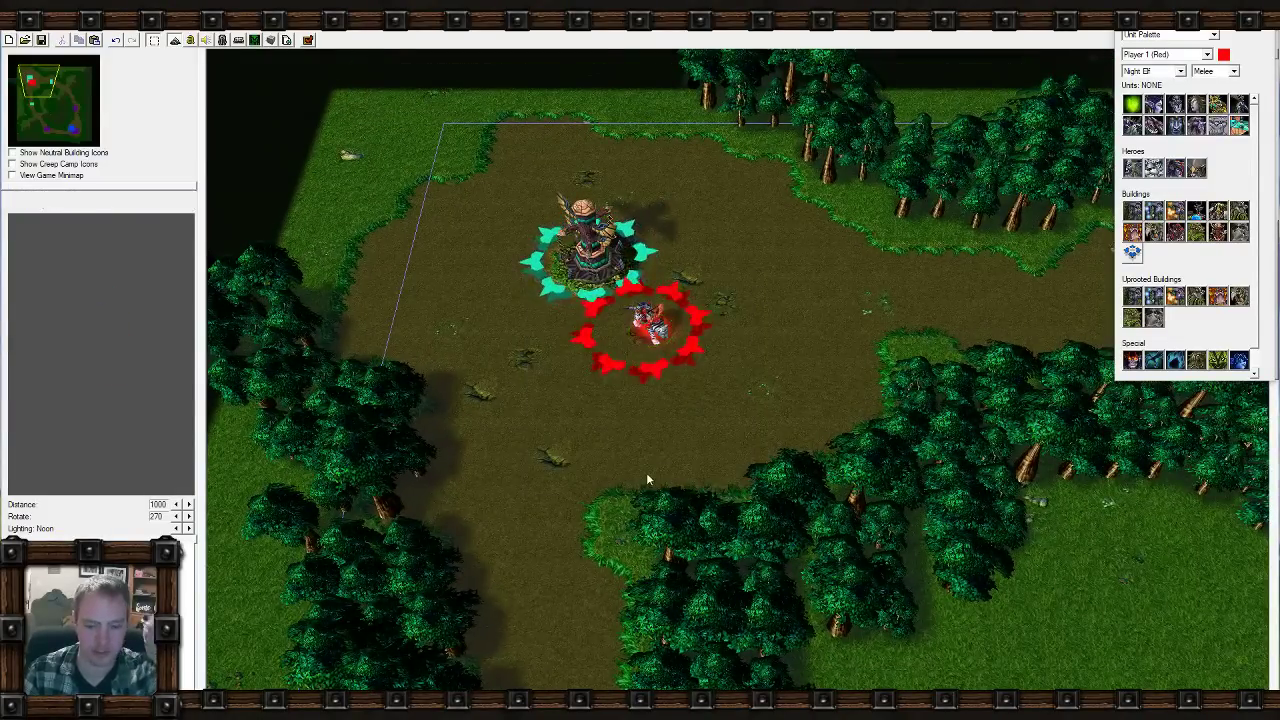
# Look over the lane running from the Night Elf base toward the undead graveyard.
pyautogui.press('Down')
pyautogui.press('Down')
pyautogui.press('Down')
pyautogui.press('Down')
pyautogui.press('Down')
pyautogui.press('Down')
pyautogui.press('Down')
pyautogui.press('Right')
pyautogui.press('Right')
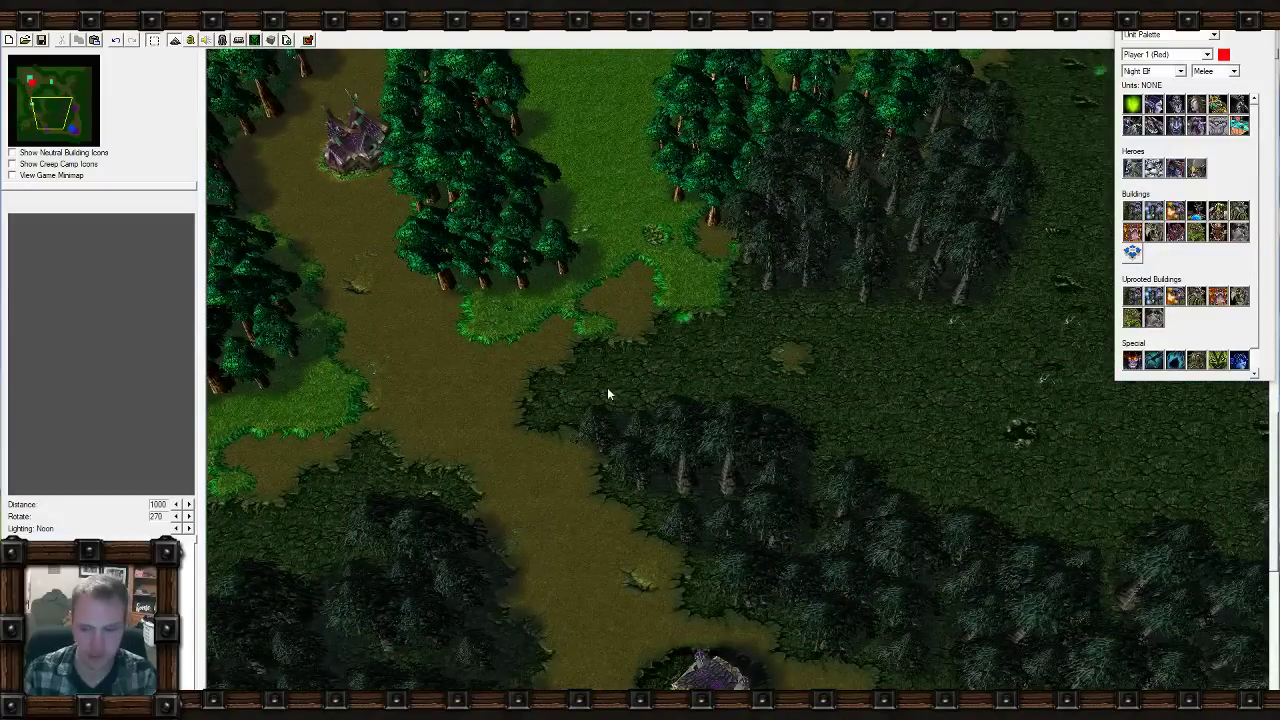
# Inspect the lane from the undead base past the graveyard to the west and back toward the Night Elf side.
pyautogui.press('Down')
pyautogui.press('Down')
pyautogui.press('Down')
pyautogui.press('Right')
pyautogui.press('Right')
pyautogui.press('Right')
pyautogui.press('Right')
pyautogui.press('Down')
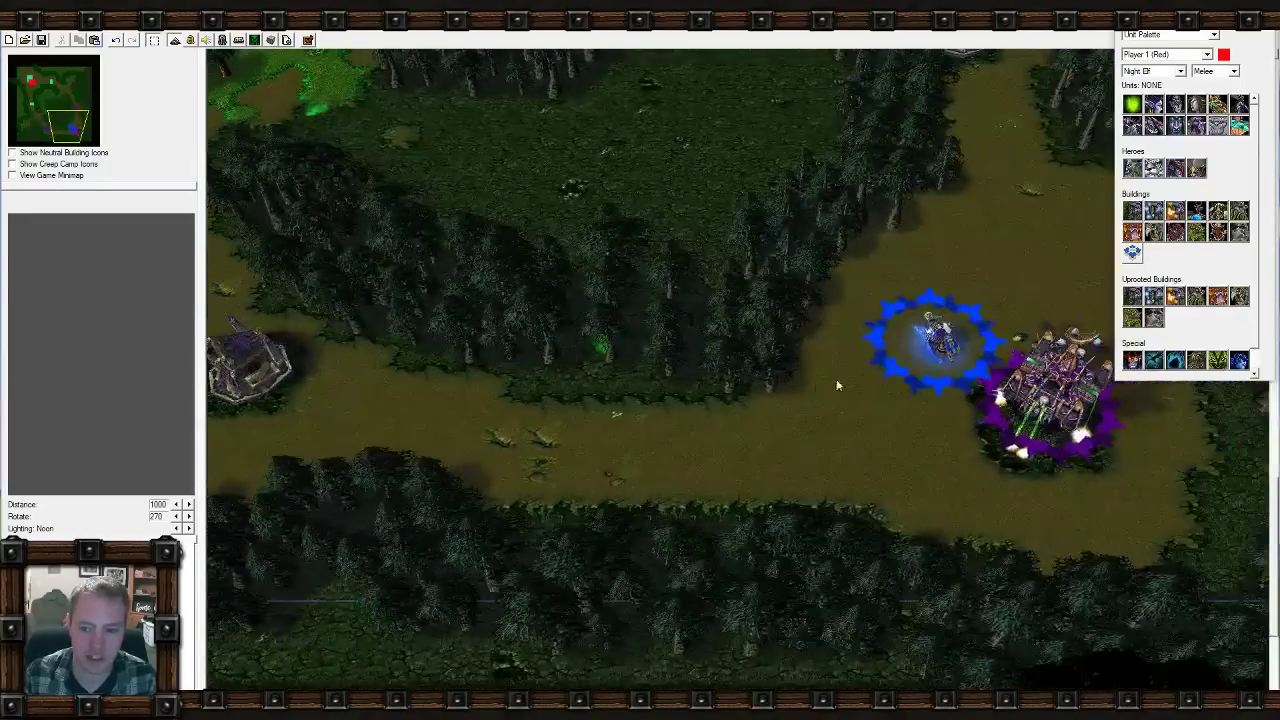
pyautogui.press('Right')
pyautogui.press('Up')
pyautogui.press('Left')
pyautogui.press('Down')
pyautogui.press('Left')
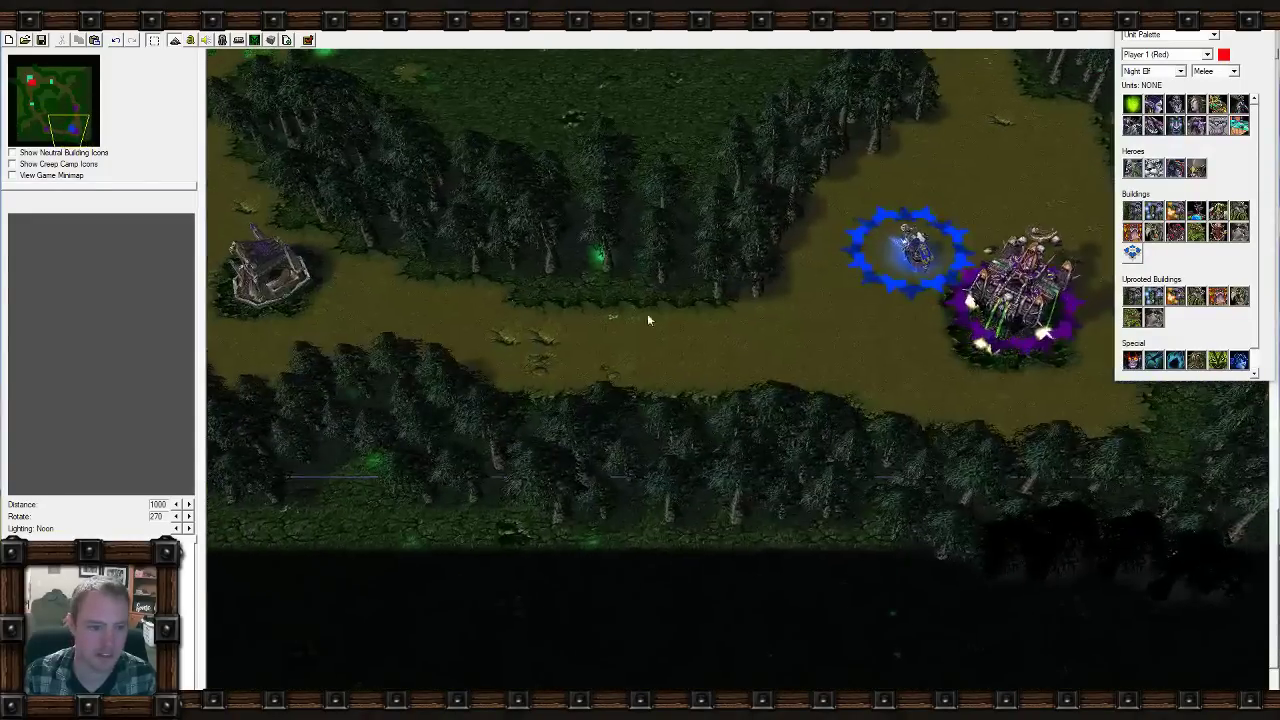
pyautogui.press('Left')
pyautogui.press('Up')
pyautogui.press('Up')
pyautogui.press('Left')
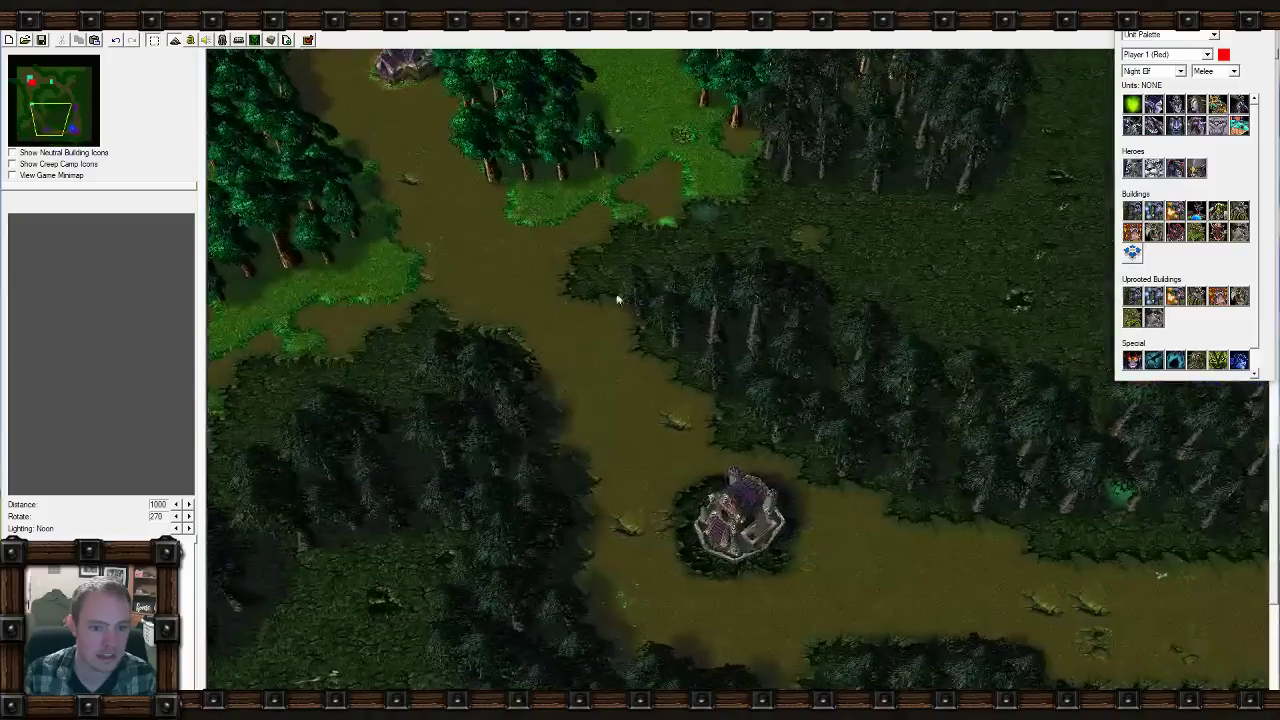
# Run a test of the map and select the Priestess of the Moon in the Night Elf base.
pyautogui.click(307, 41)
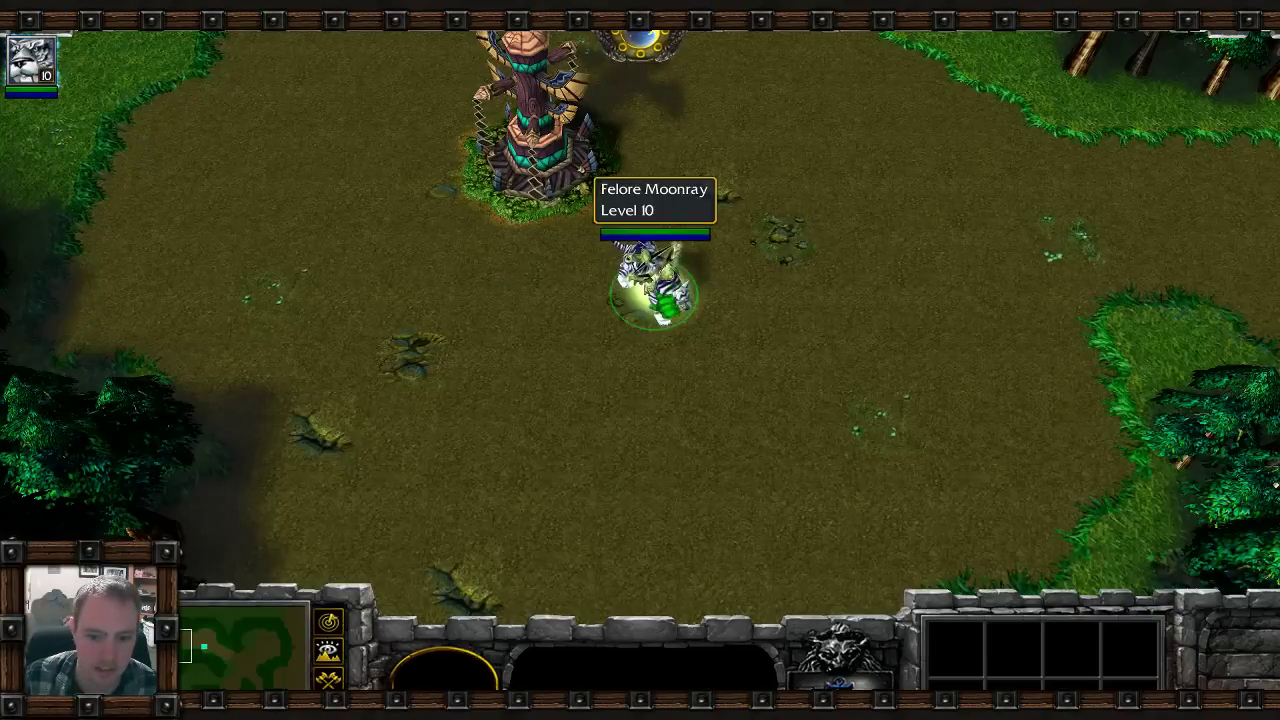
pyautogui.click(655, 285)
pyautogui.press('Down')
pyautogui.press('Right')
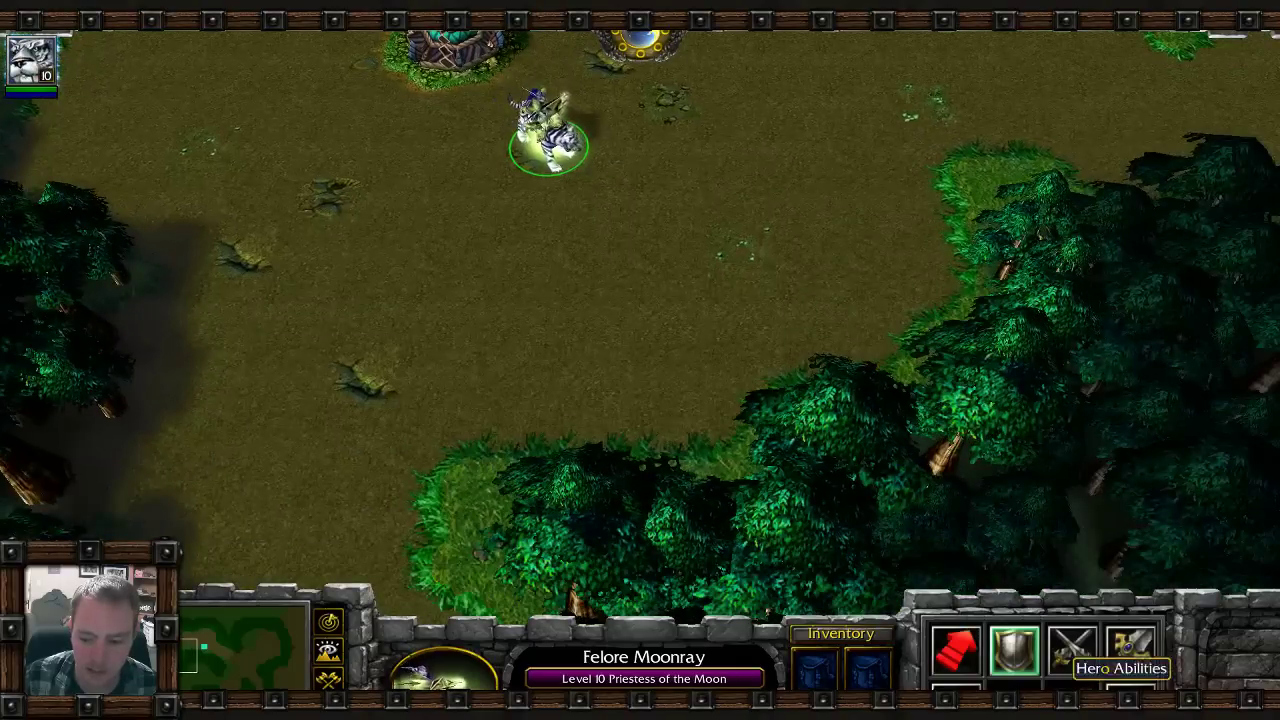
# Spend the Priestess's skill points in the test game on Scout, Searing Arrows, Trueshot Aura and Starfall.
pyautogui.click(1130, 650)
pyautogui.click(957, 650)
pyautogui.click(1014, 650)
pyautogui.click(1014, 664)
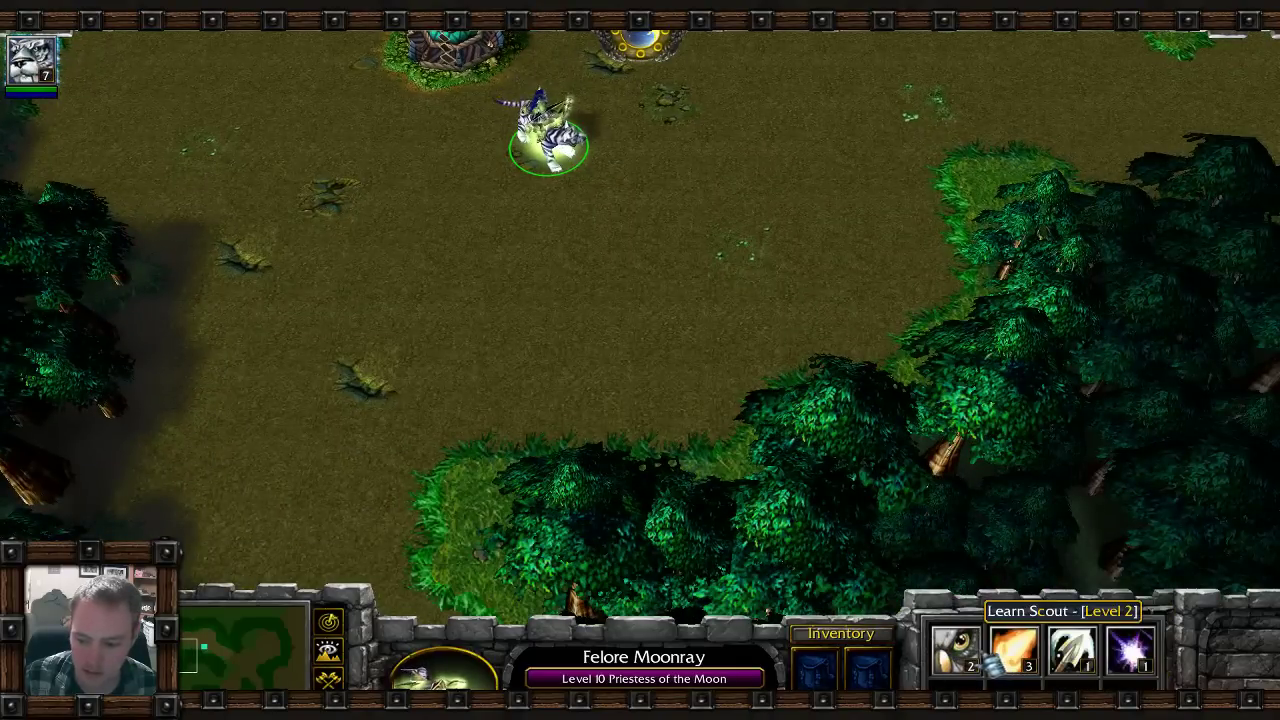
pyautogui.click(970, 662)
pyautogui.click(1014, 664)
pyautogui.click(1058, 662)
pyautogui.click(1058, 662)
pyautogui.click(1072, 650)
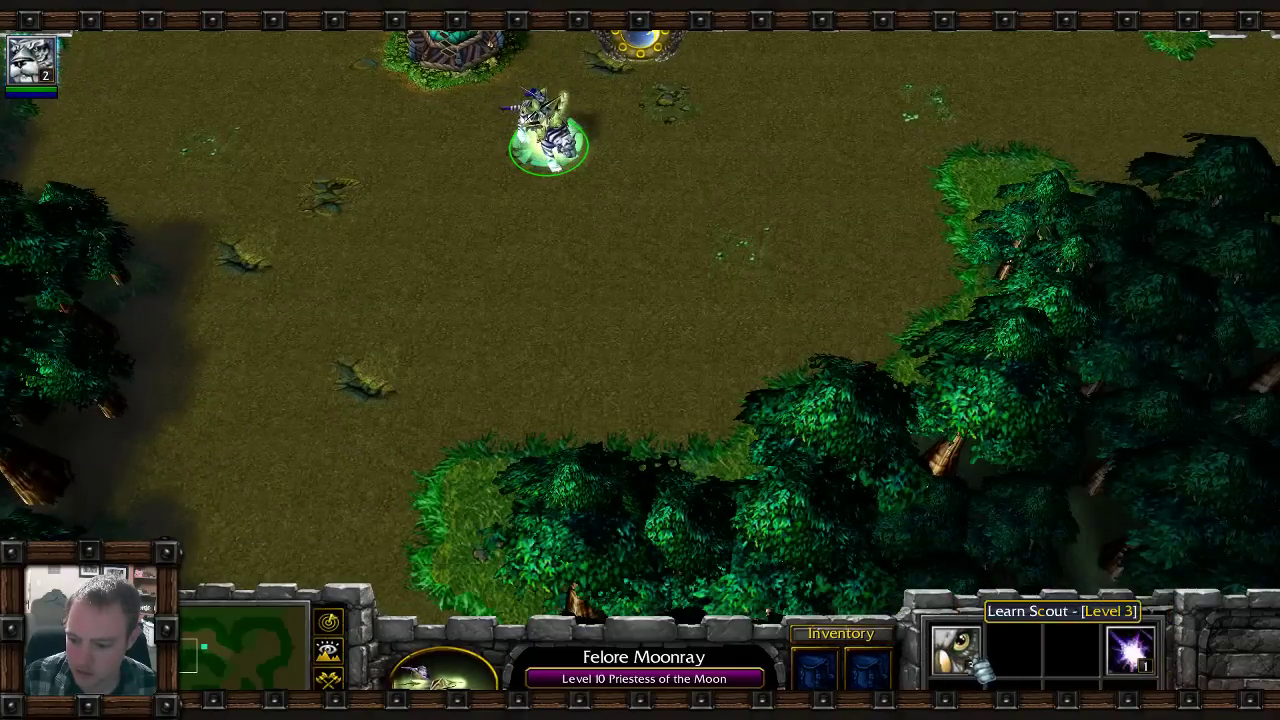
pyautogui.click(957, 650)
pyautogui.click(1130, 650)
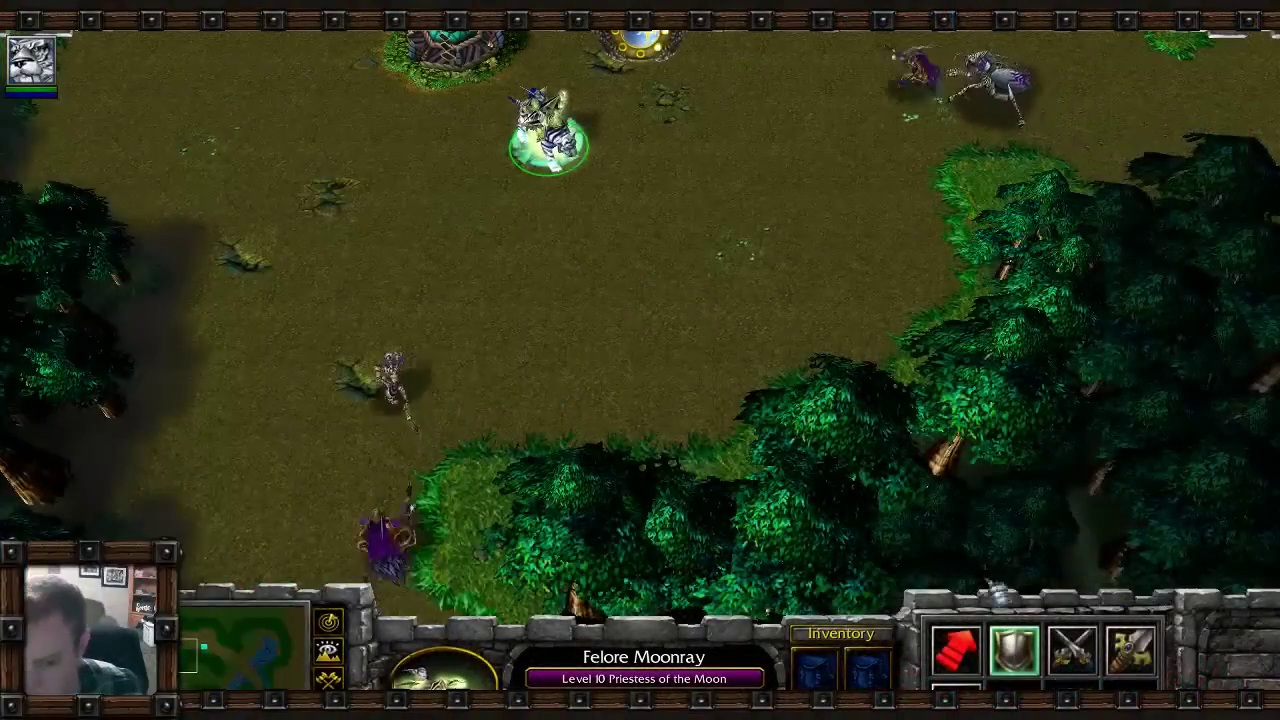
# Check how the undead units behave around the hero in the Night Elf base and exit the test game.
pyautogui.press('Up')
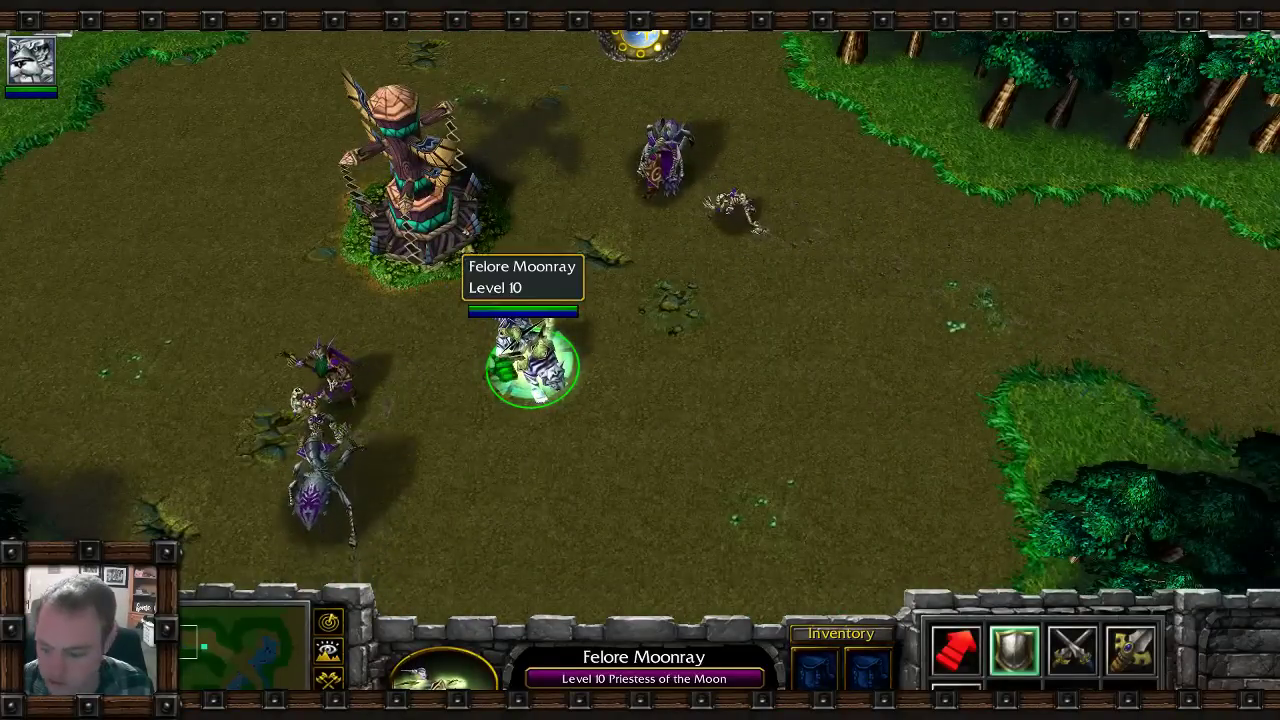
pyautogui.press('Up')
pyautogui.press('F10')
pyautogui.click(690, 425)
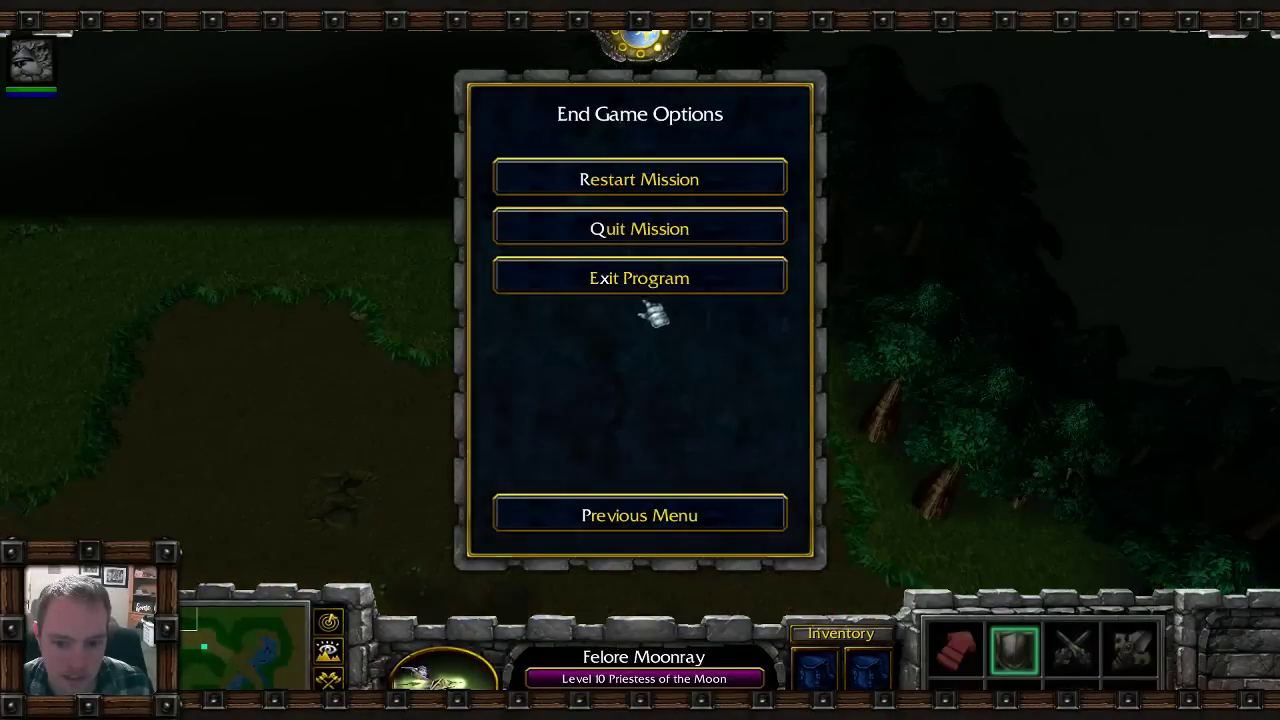
pyautogui.click(643, 285)
pyautogui.click(553, 388)
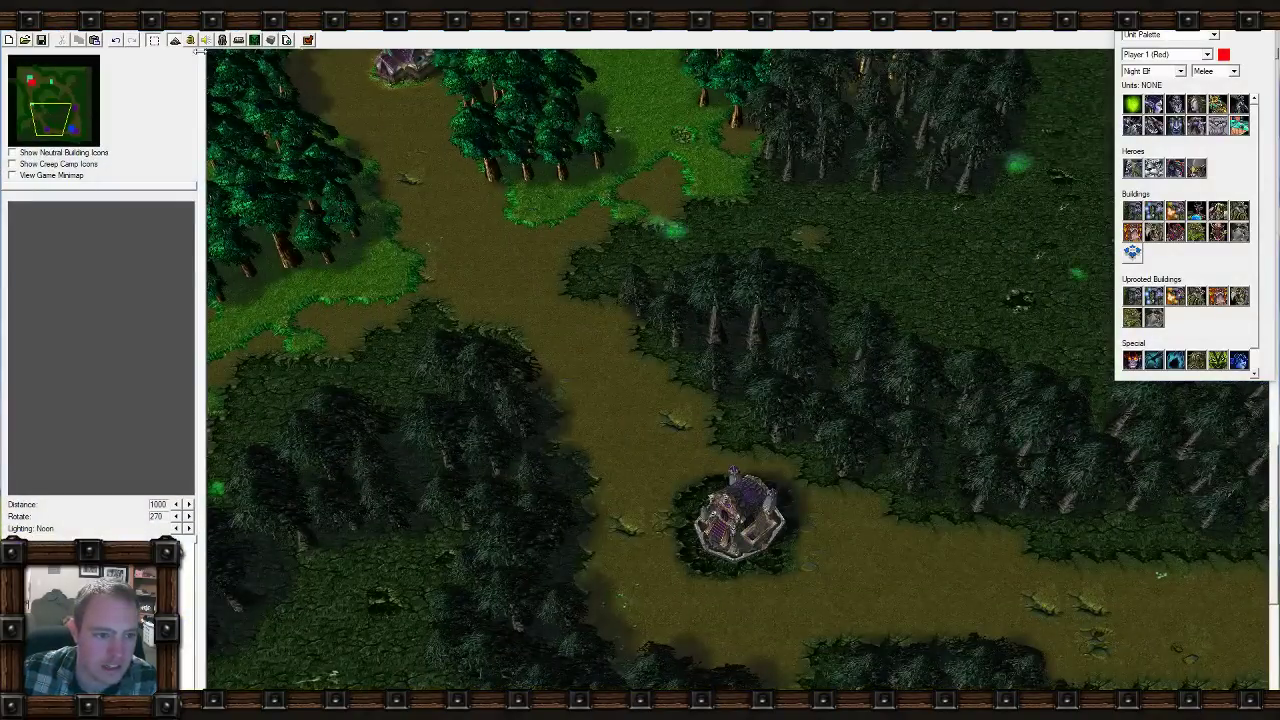
# Review the scenario's player, ally priority, force, techtree and ability settings for how the Sentinels and Scourge are configured.
pyautogui.click(152, 25)
pyautogui.moveTo(121, 25)
pyautogui.click(158, 117)
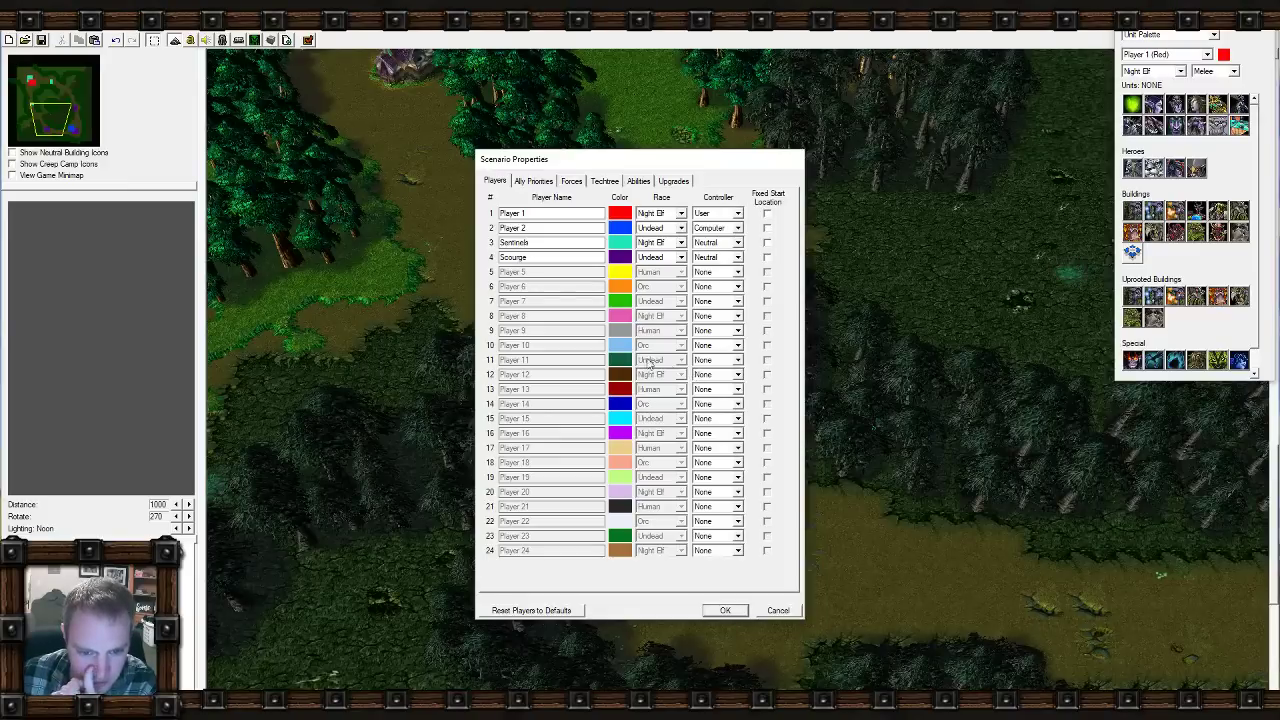
pyautogui.click(536, 181)
pyautogui.click(571, 182)
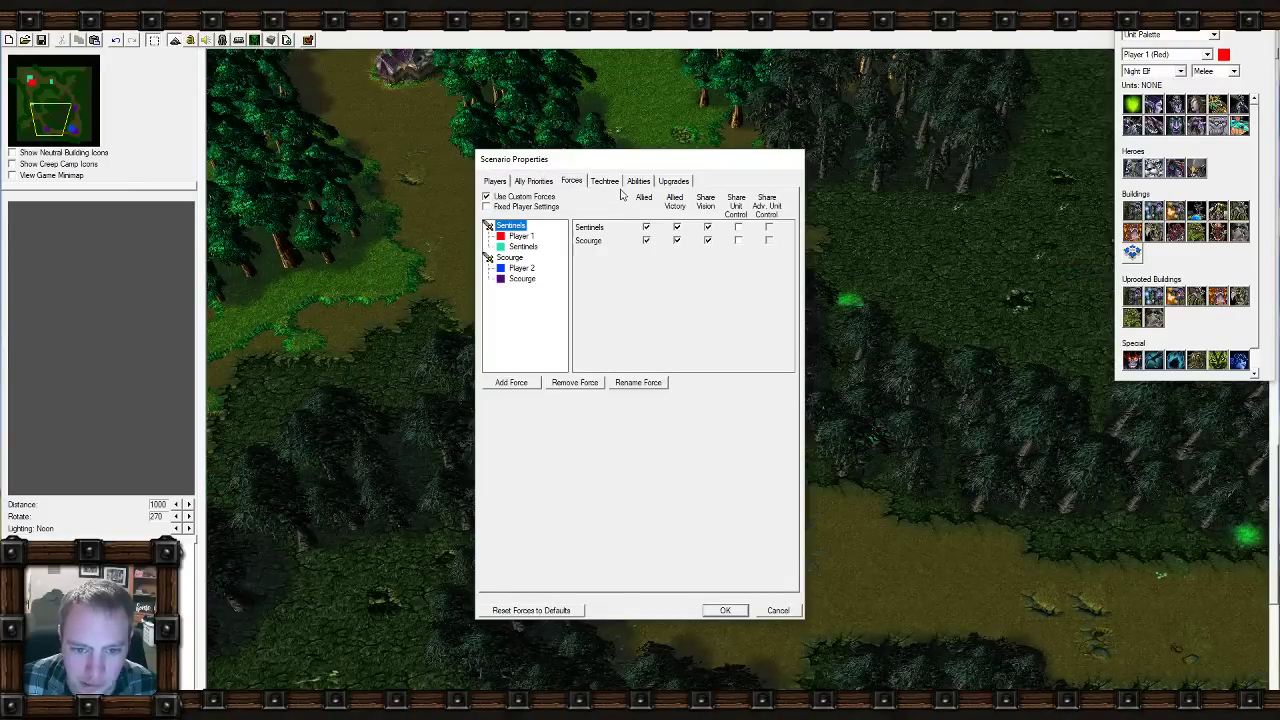
pyautogui.click(603, 184)
pyautogui.click(638, 181)
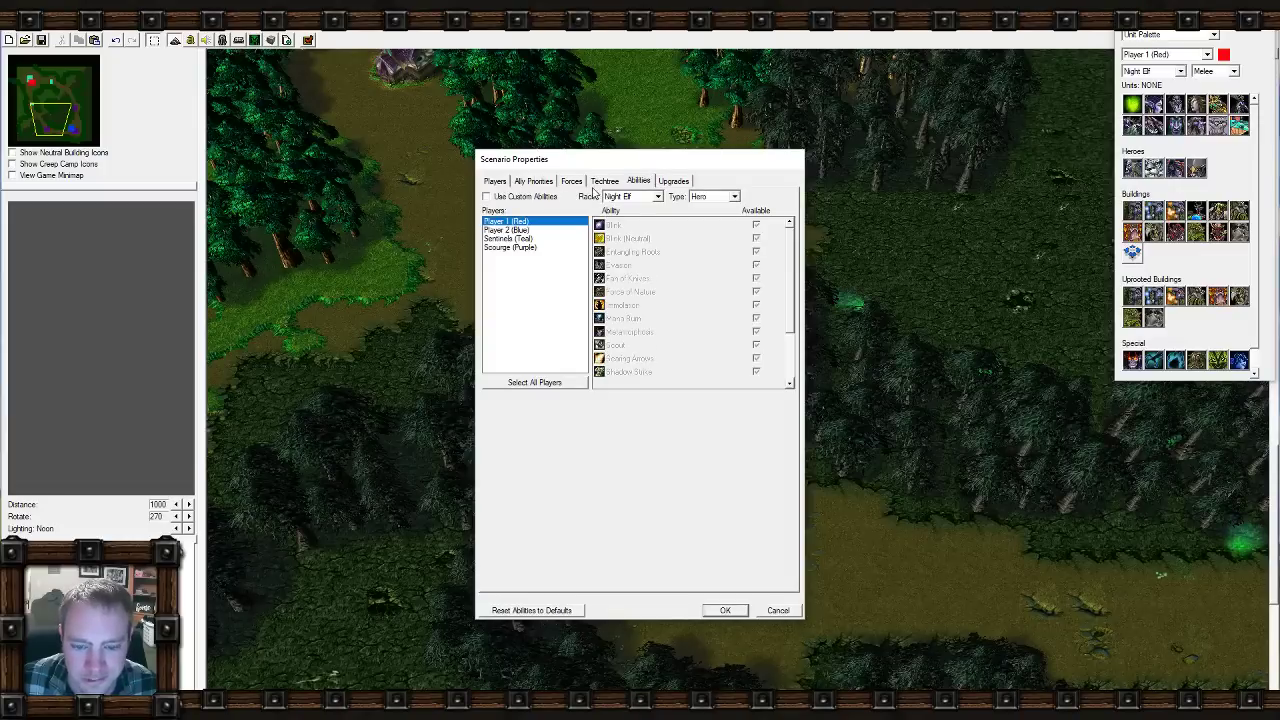
pyautogui.click(573, 184)
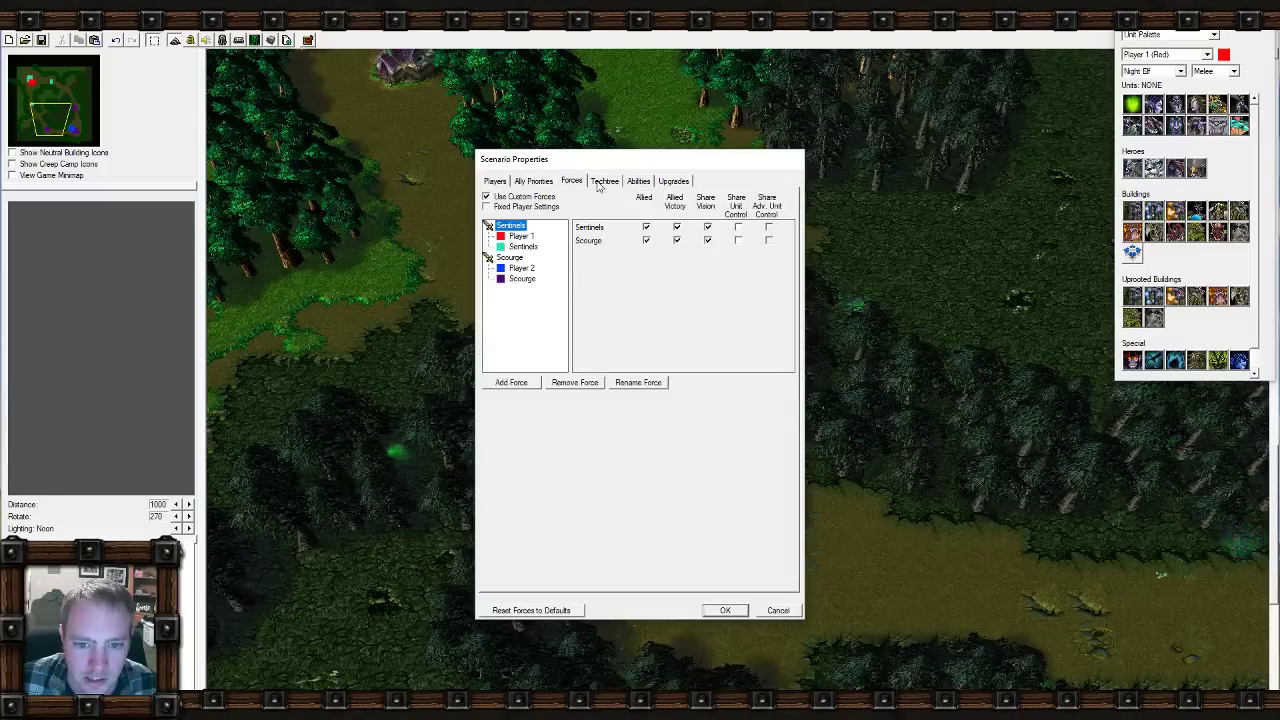
# Try modifying Player 1's ally priorities and revert them to the defaults.
pyautogui.click(538, 187)
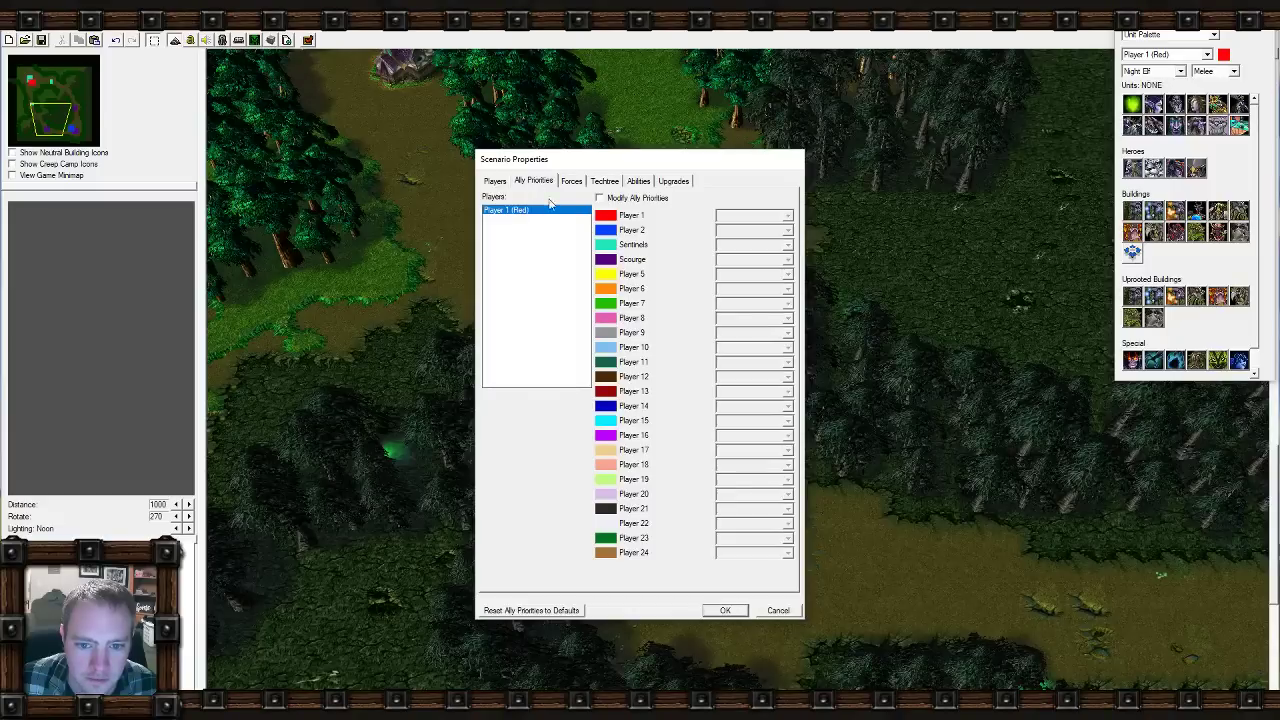
pyautogui.click(600, 199)
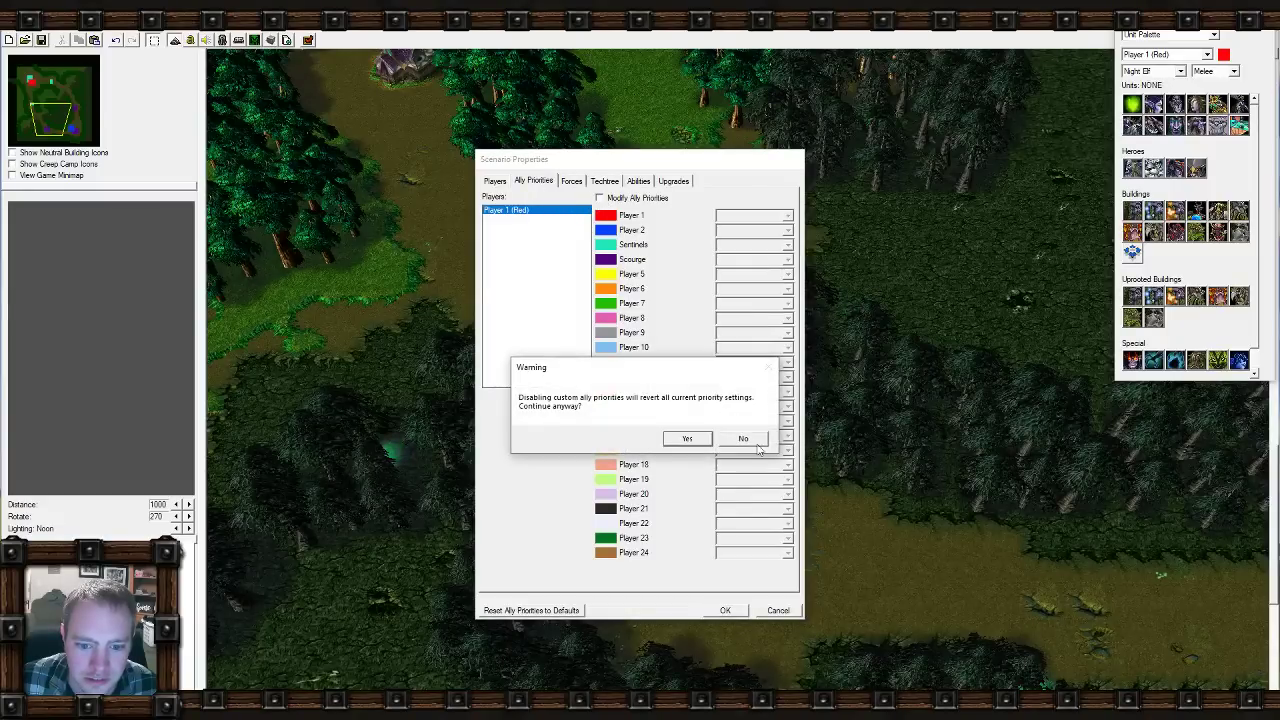
pyautogui.click(709, 440)
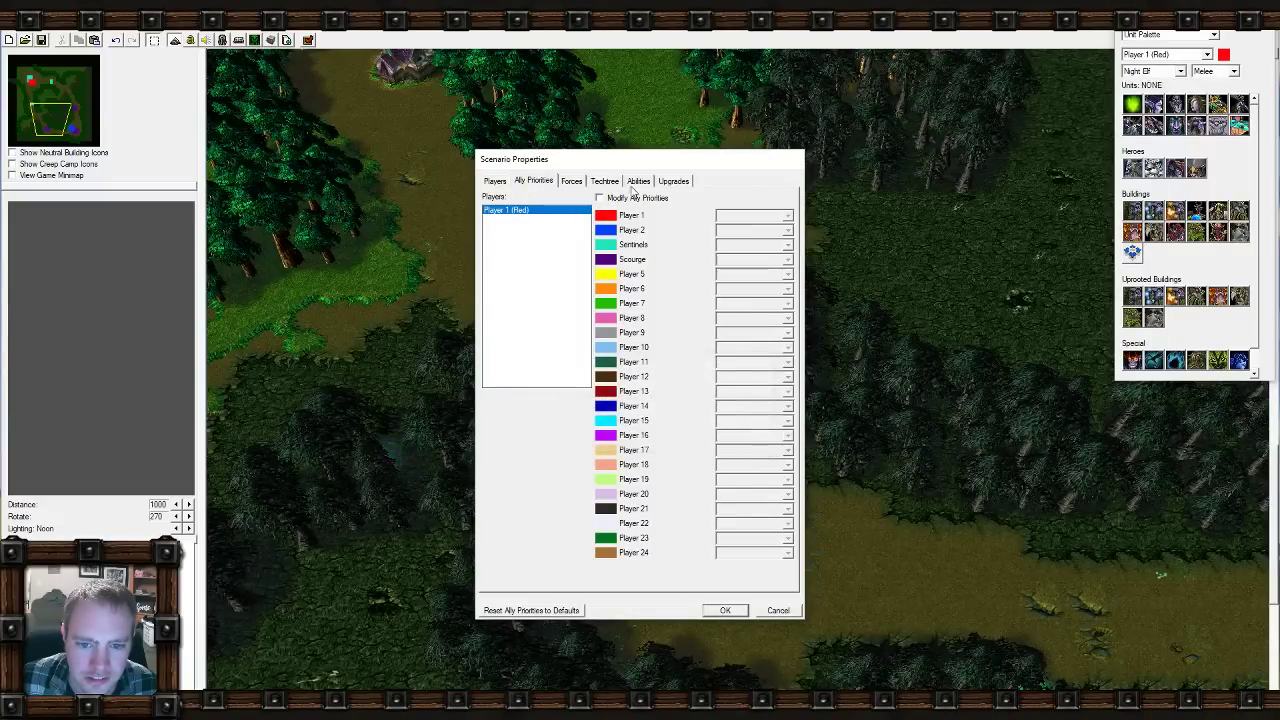
# Recheck the scenario's forces, techtree, abilities and upgrades for the four players.
pyautogui.click(572, 182)
pyautogui.click(606, 182)
pyautogui.click(638, 182)
pyautogui.click(605, 182)
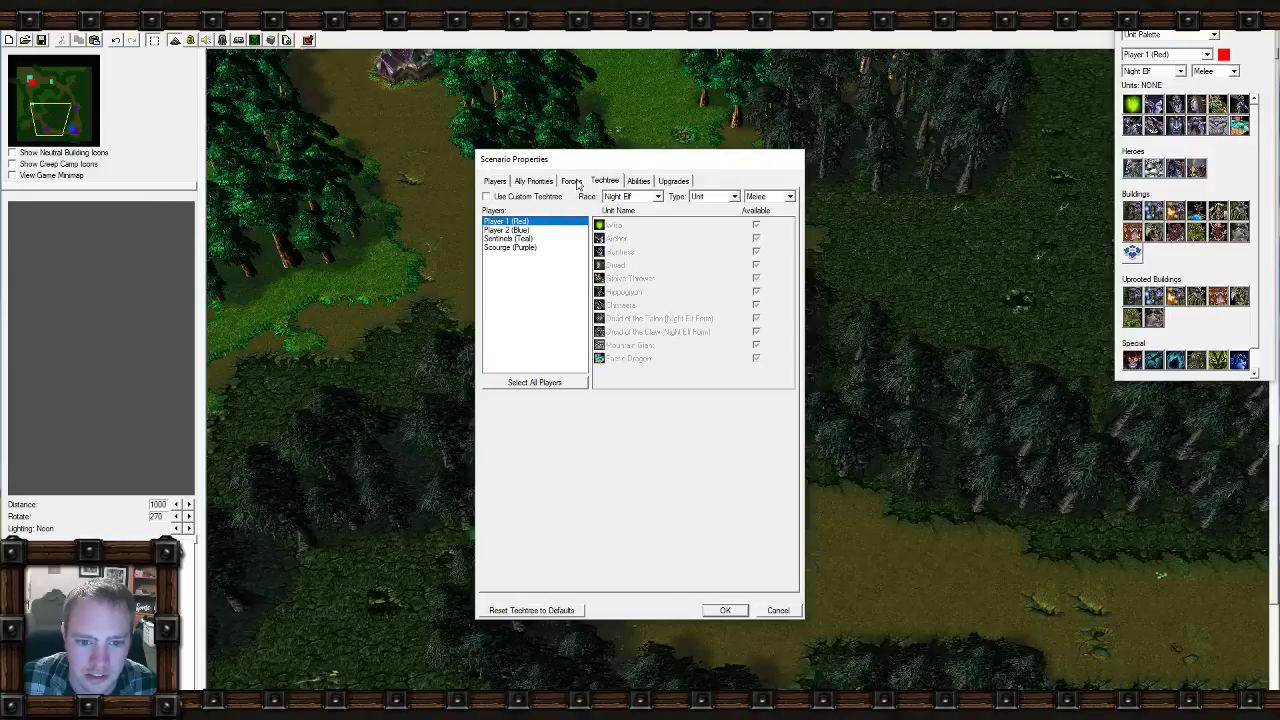
pyautogui.click(577, 183)
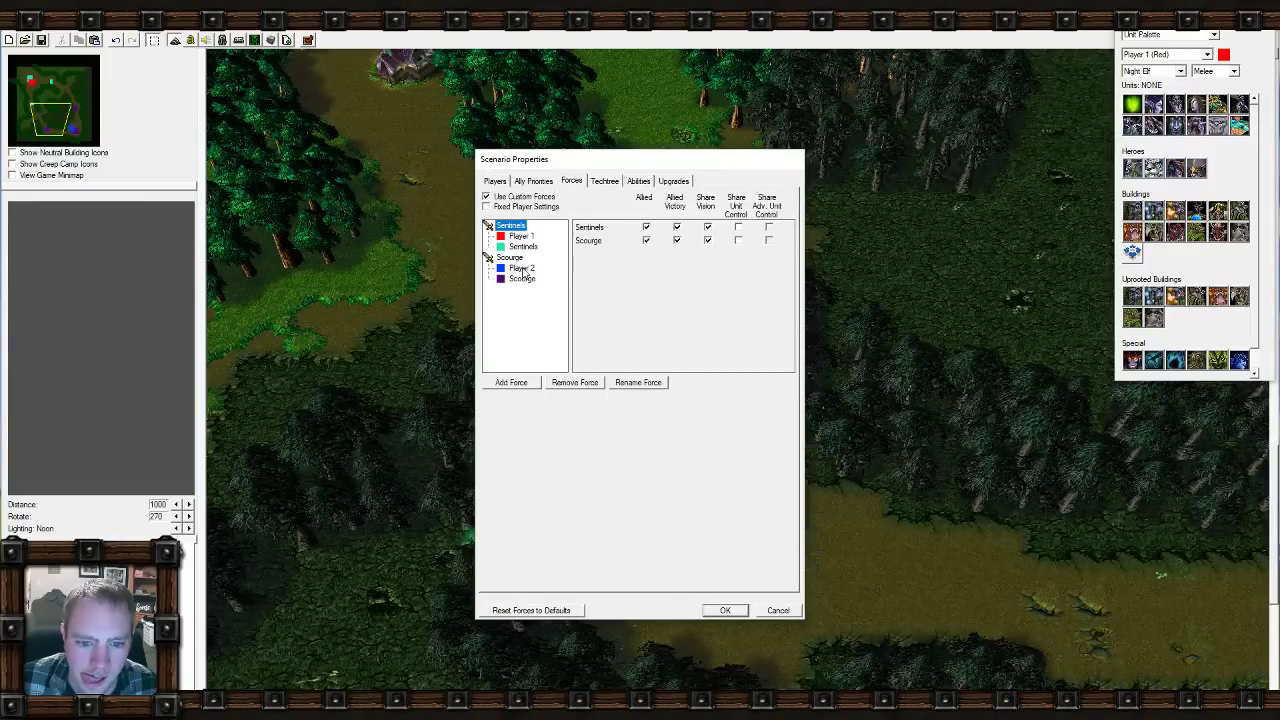
pyautogui.click(606, 184)
pyautogui.click(638, 182)
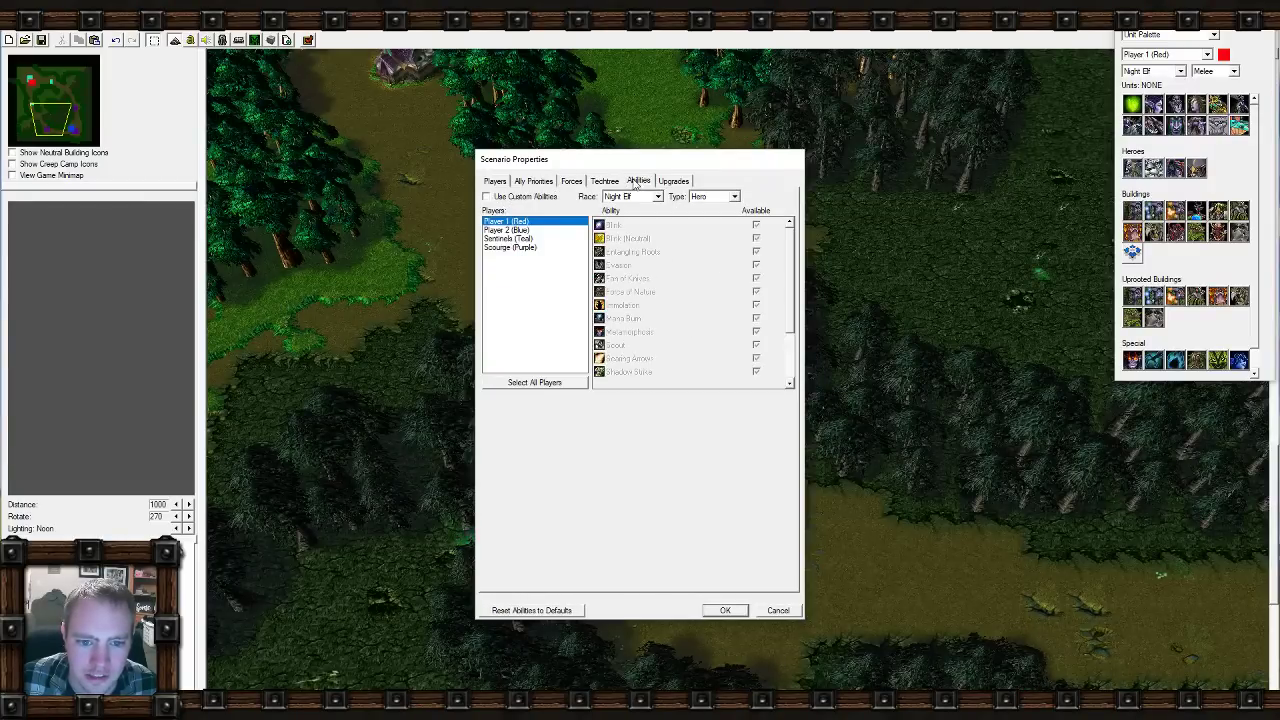
pyautogui.click(670, 183)
# Set the controller of both the Sentinels and Scourge players to Computer.
pyautogui.click(495, 181)
pyautogui.click(718, 243)
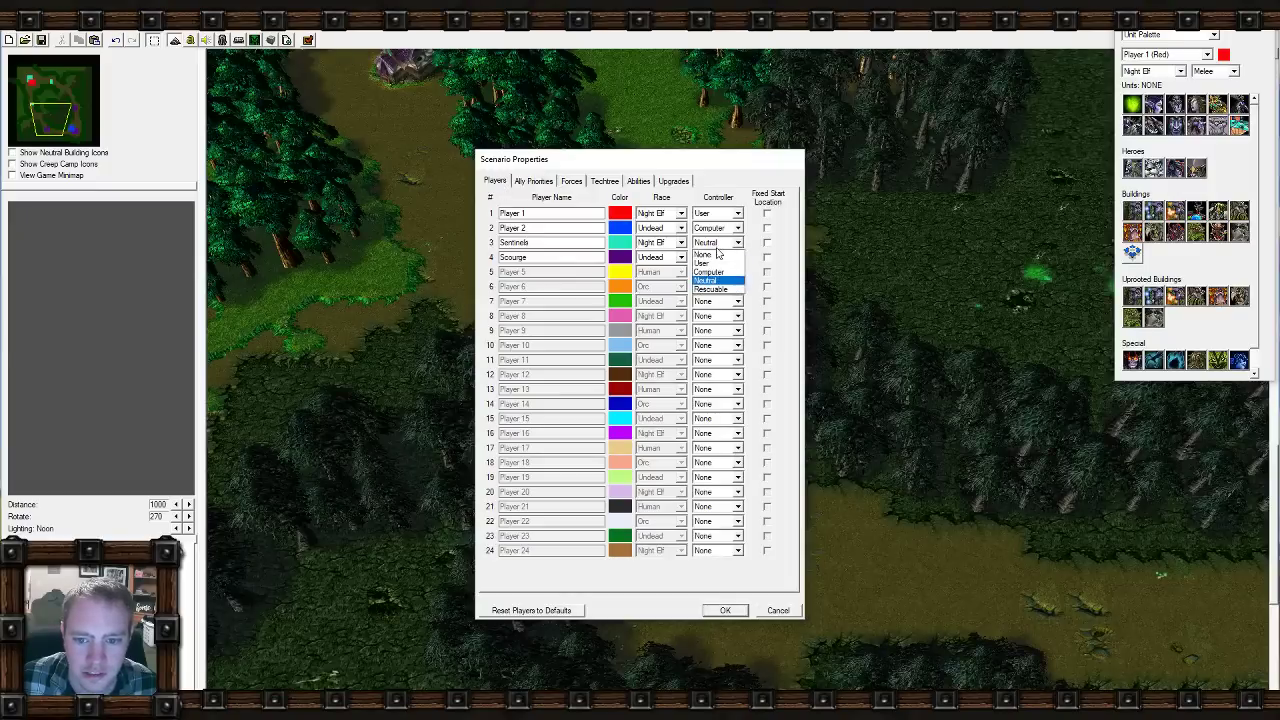
pyautogui.click(715, 271)
pyautogui.click(718, 257)
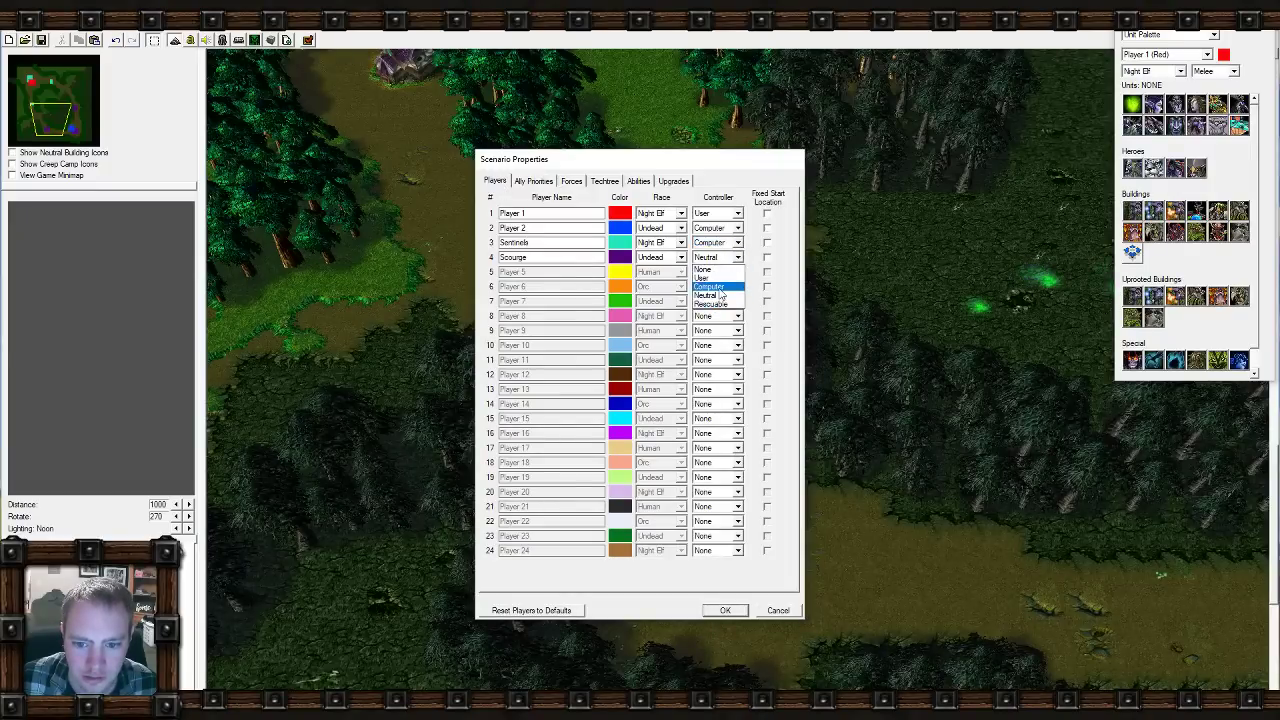
pyautogui.click(716, 286)
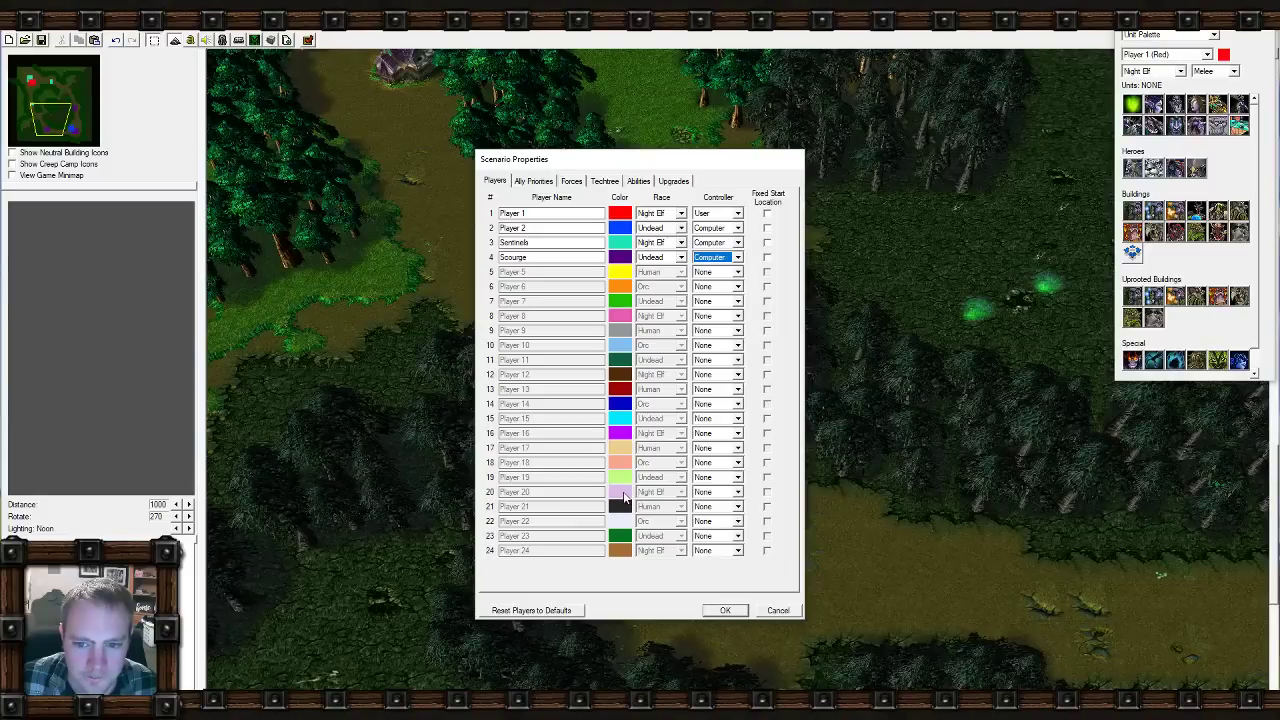
pyautogui.click(725, 611)
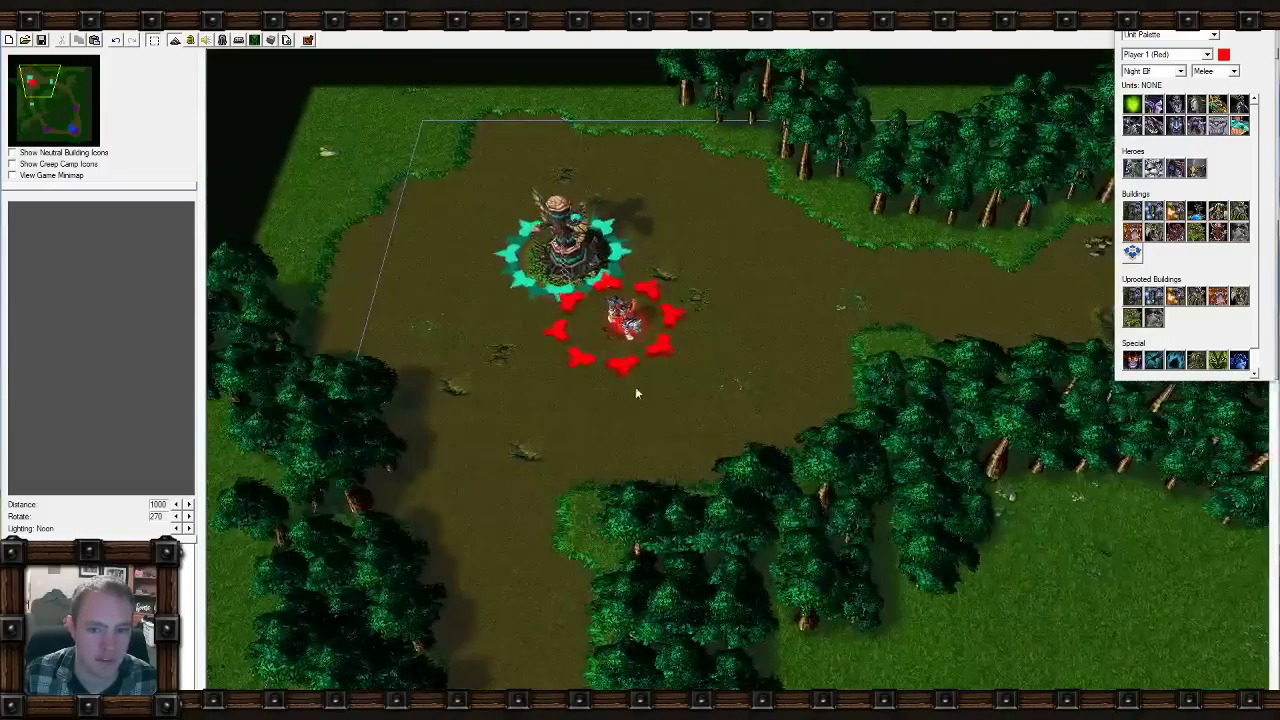
# Set the Priestess of the Moon's Scout, Searing Arrows and Trueshot Aura to level 3 and change her mana points.
pyautogui.doubleClick(616, 318)
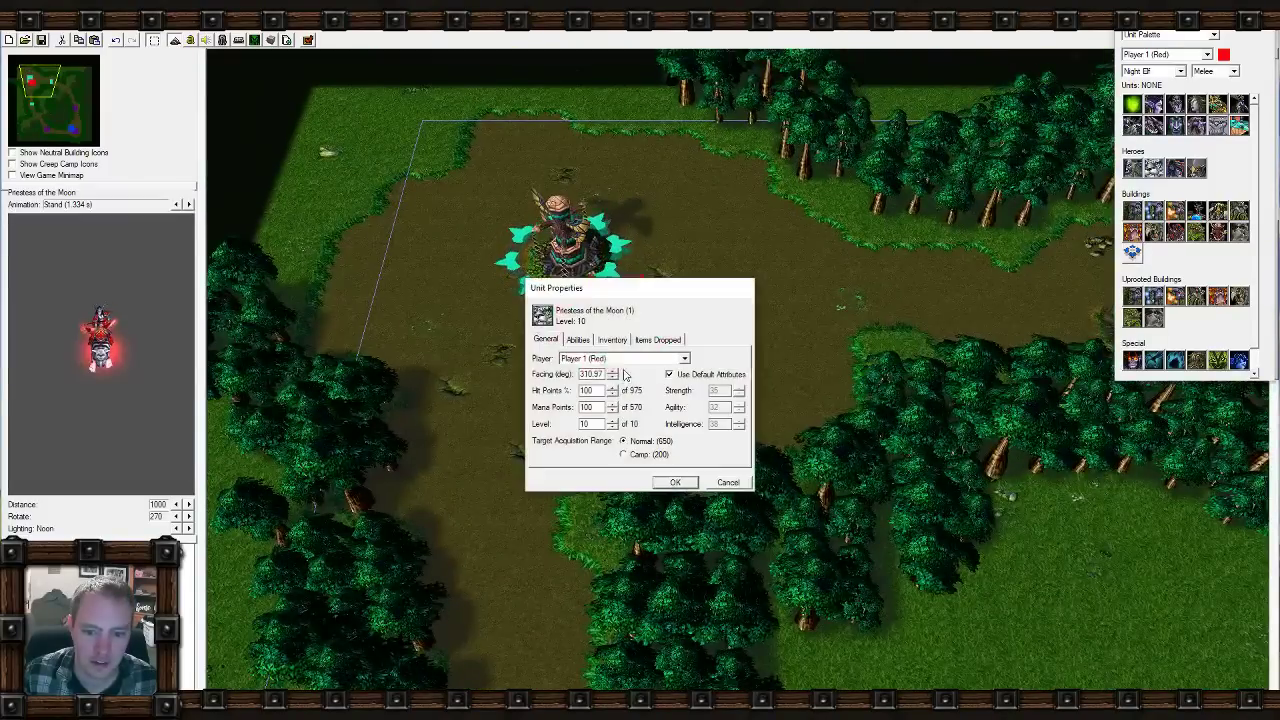
pyautogui.click(740, 366)
pyautogui.click(740, 366)
pyautogui.click(740, 366)
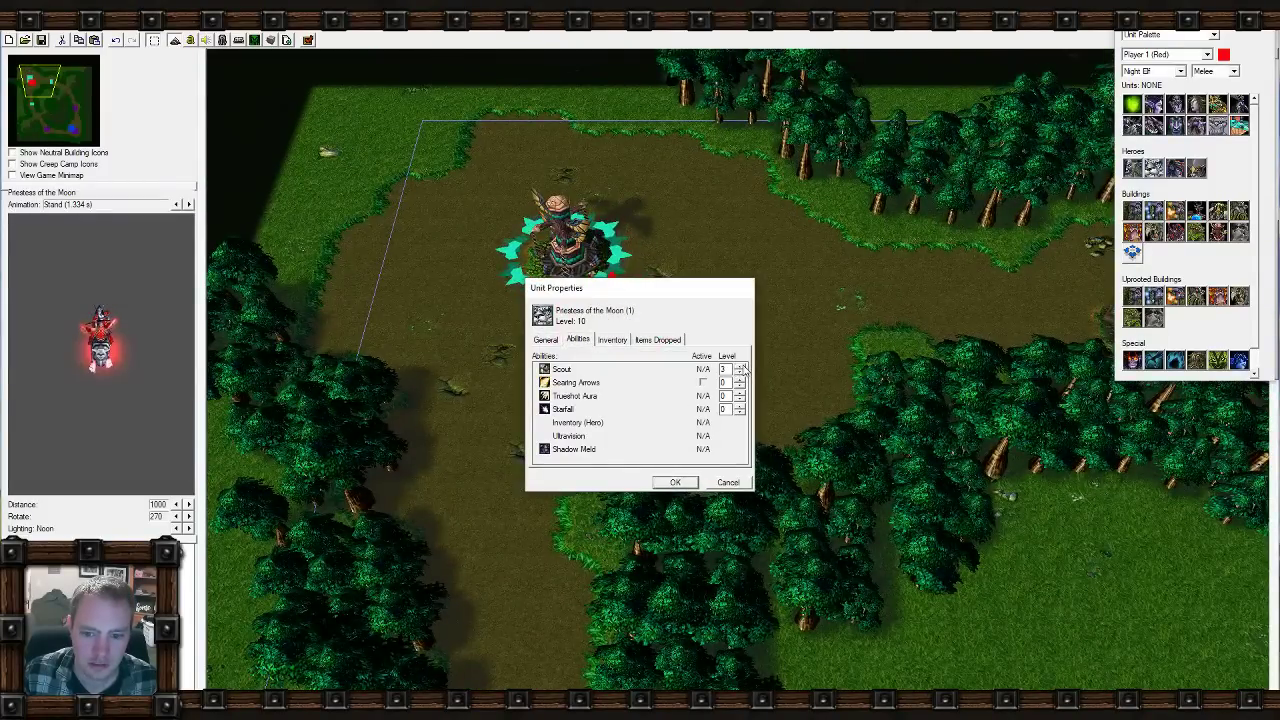
pyautogui.click(740, 379)
pyautogui.click(740, 379)
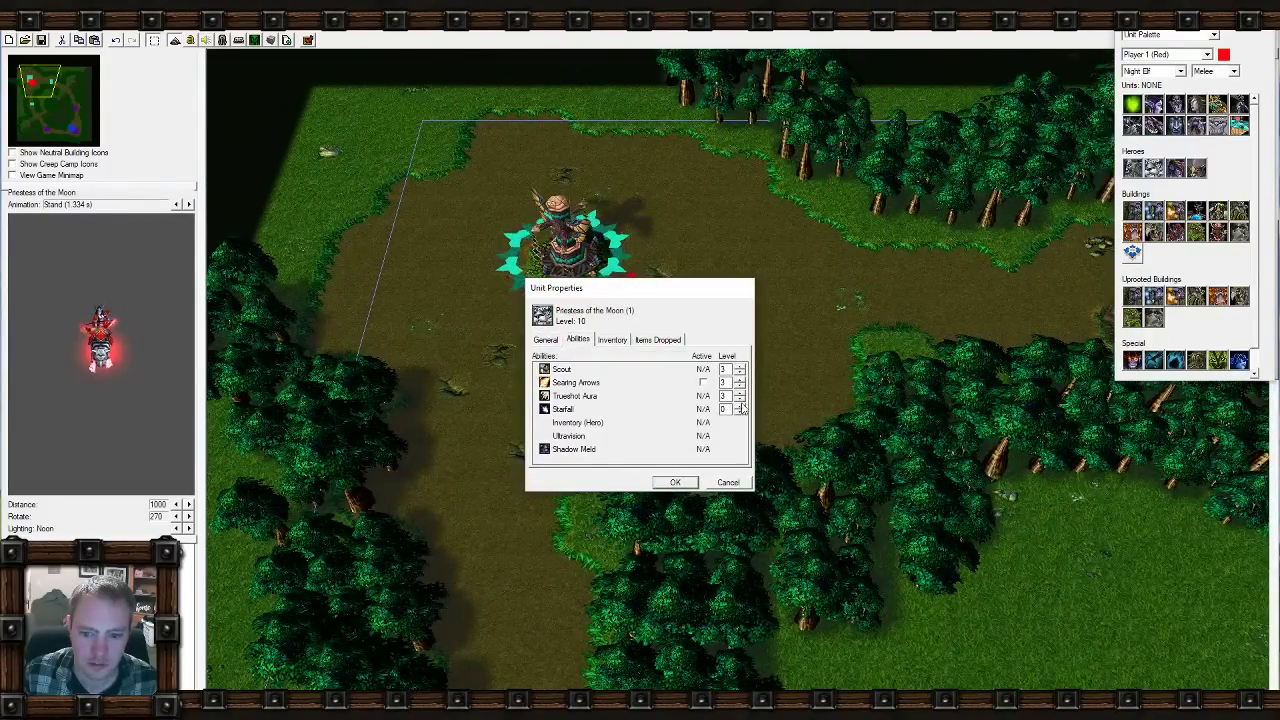
pyautogui.click(543, 341)
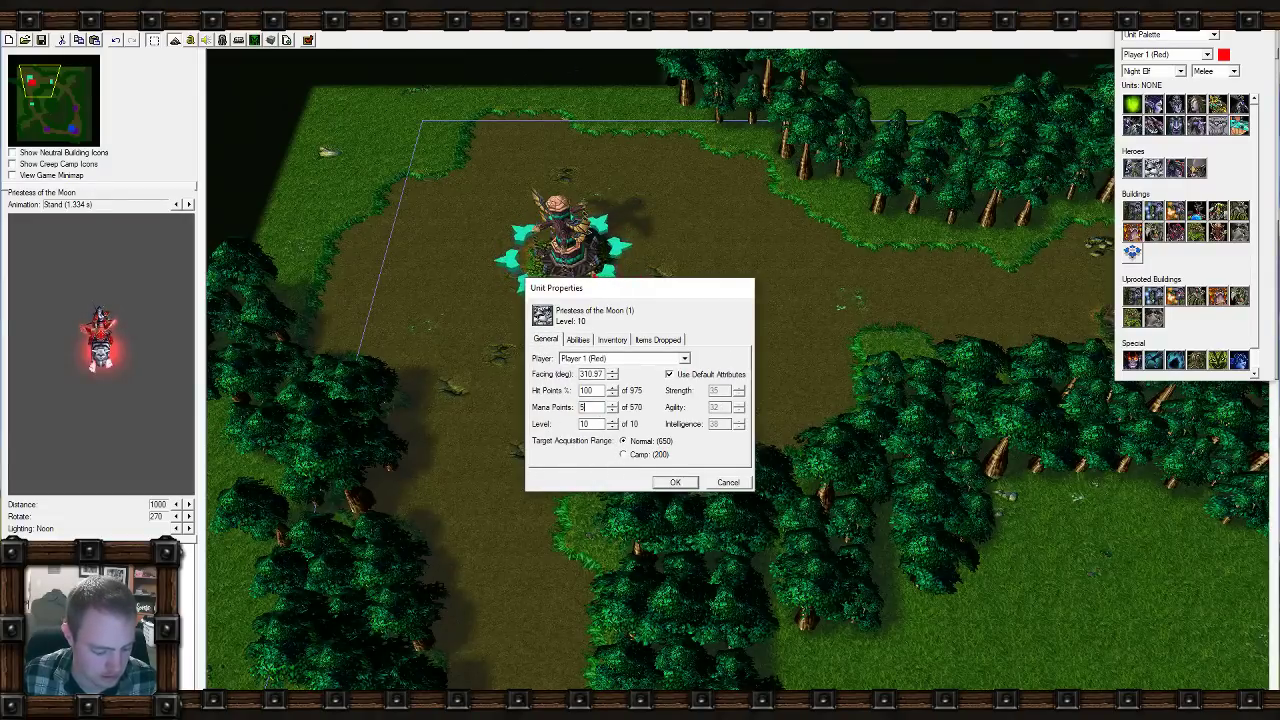
pyautogui.click(675, 482)
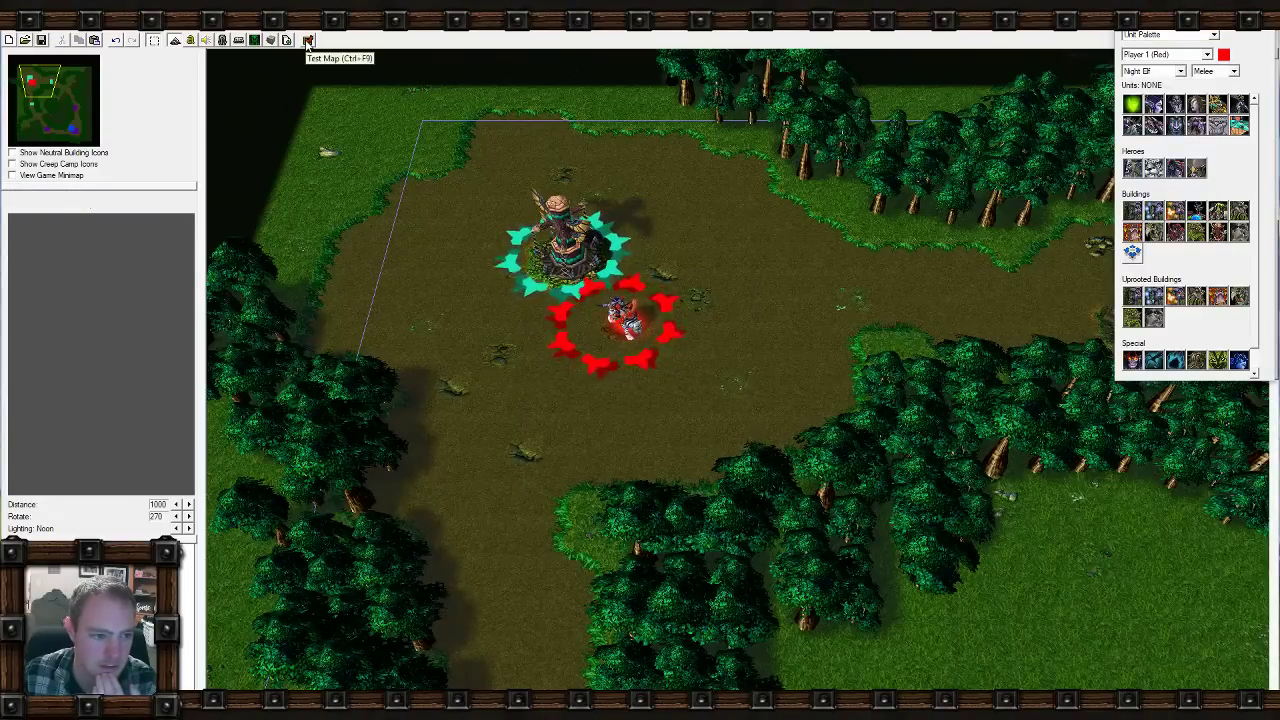
# Launch a map test and send the Priestess of the Moon down the lane toward the Night Elf keep.
pyautogui.click(307, 40)
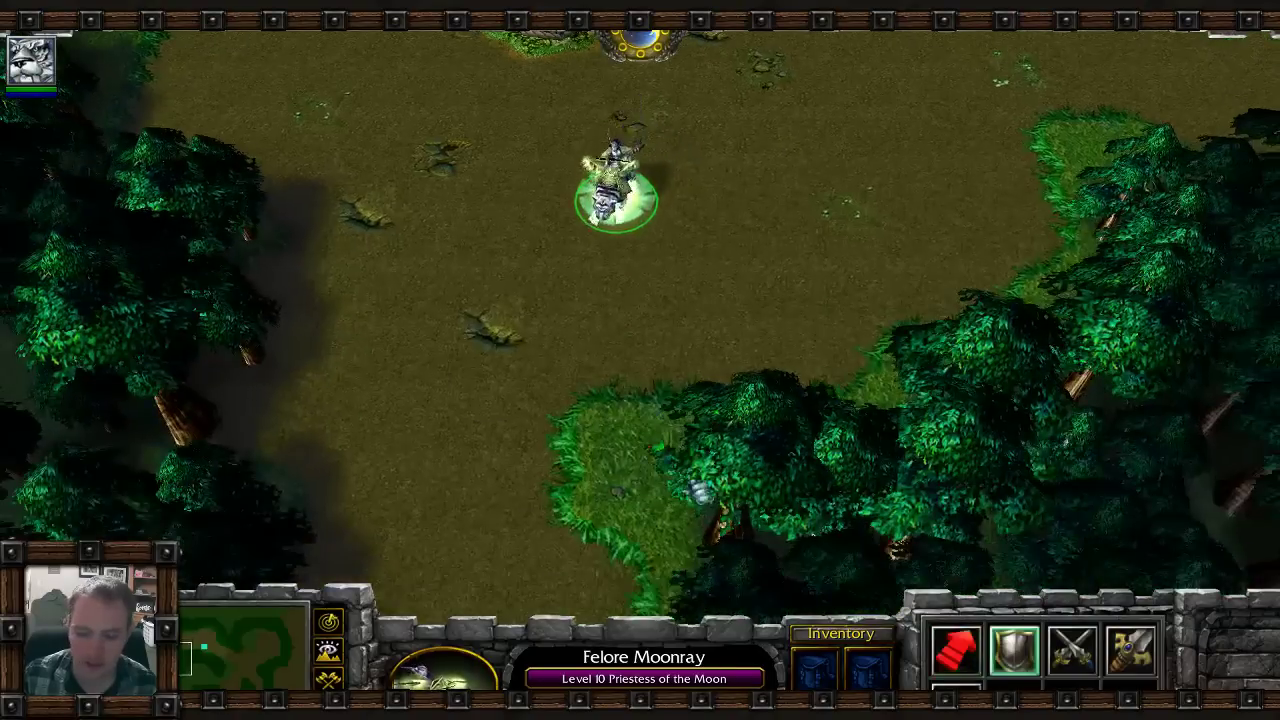
pyautogui.rightClick(695, 430)
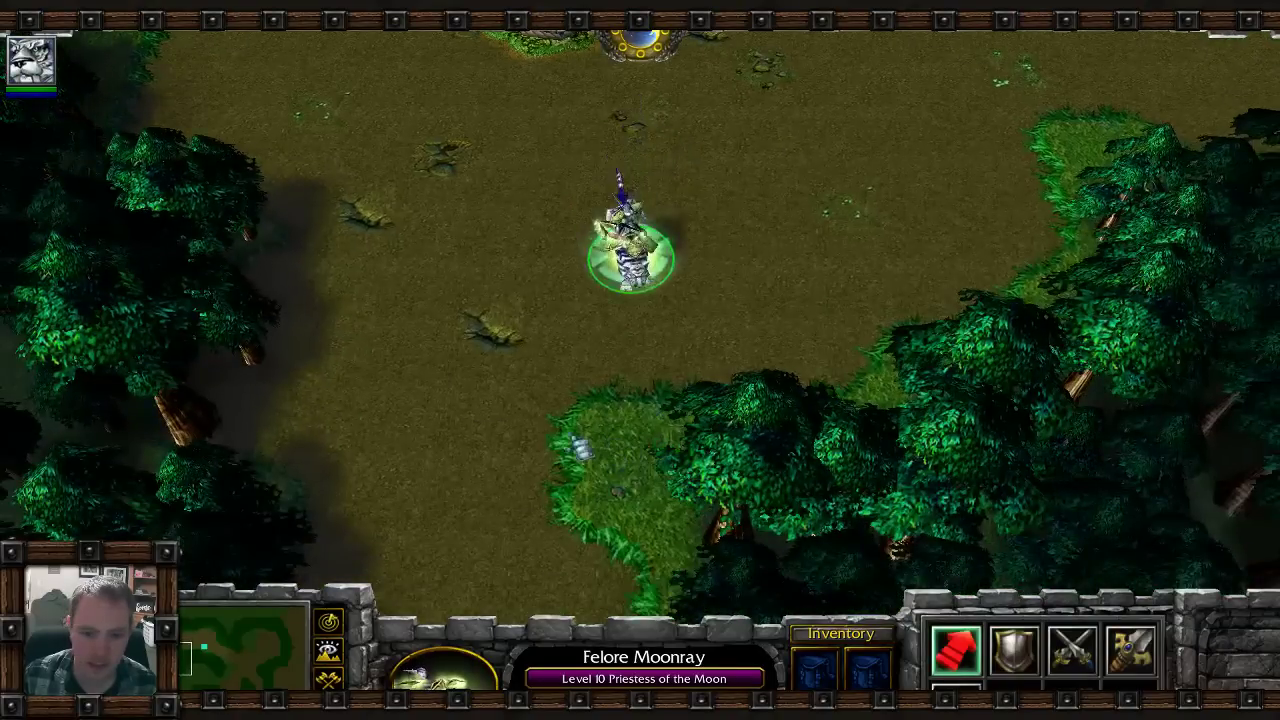
pyautogui.rightClick(540, 428)
pyautogui.press('s')
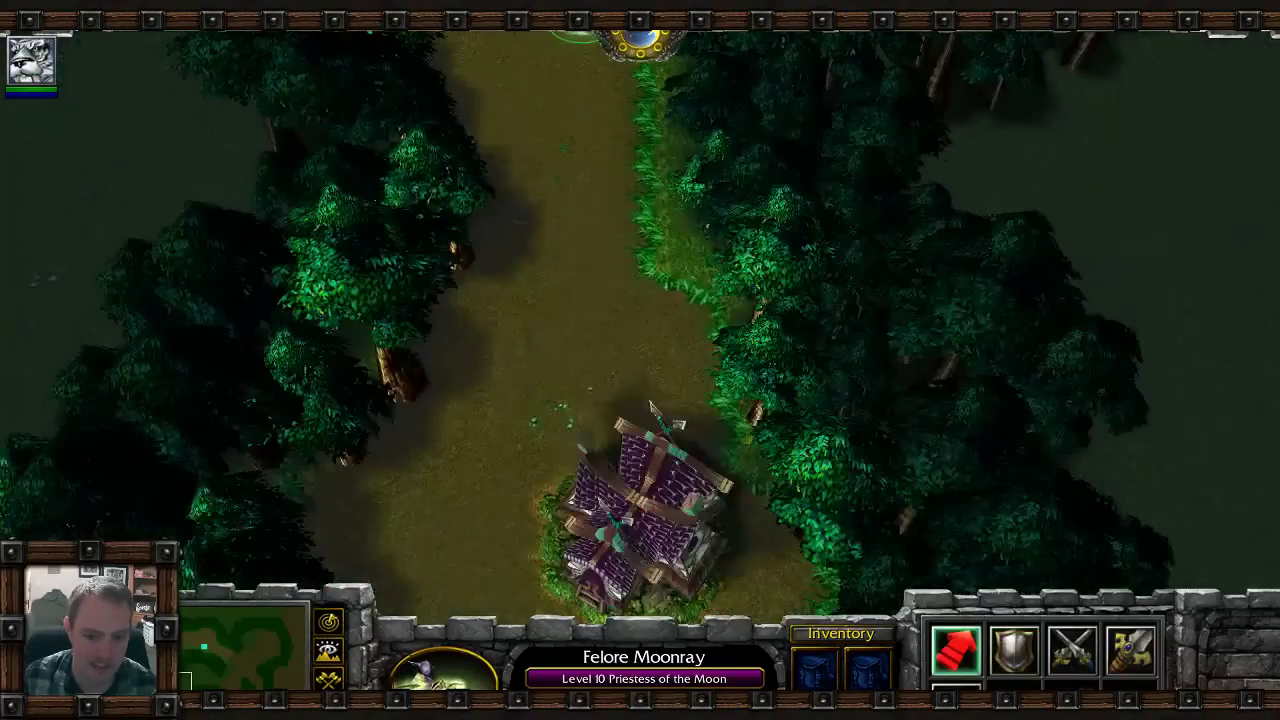
pyautogui.rightClick(560, 320)
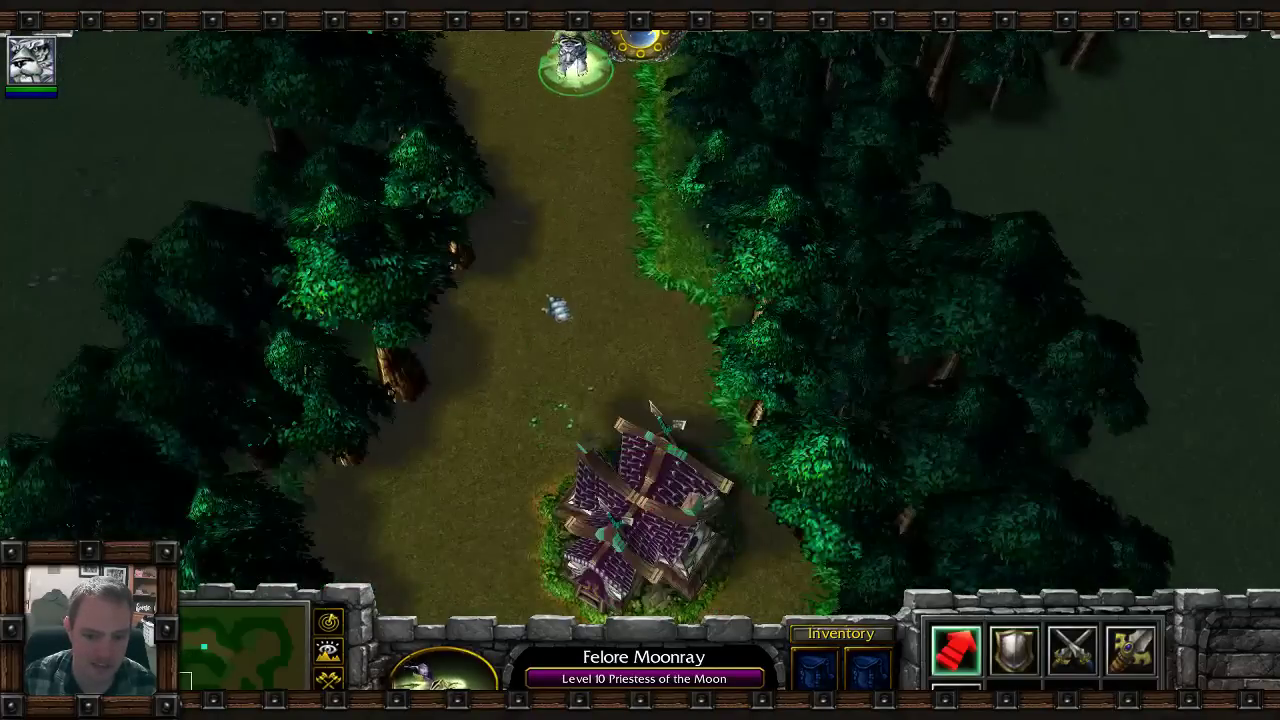
pyautogui.press('Up')
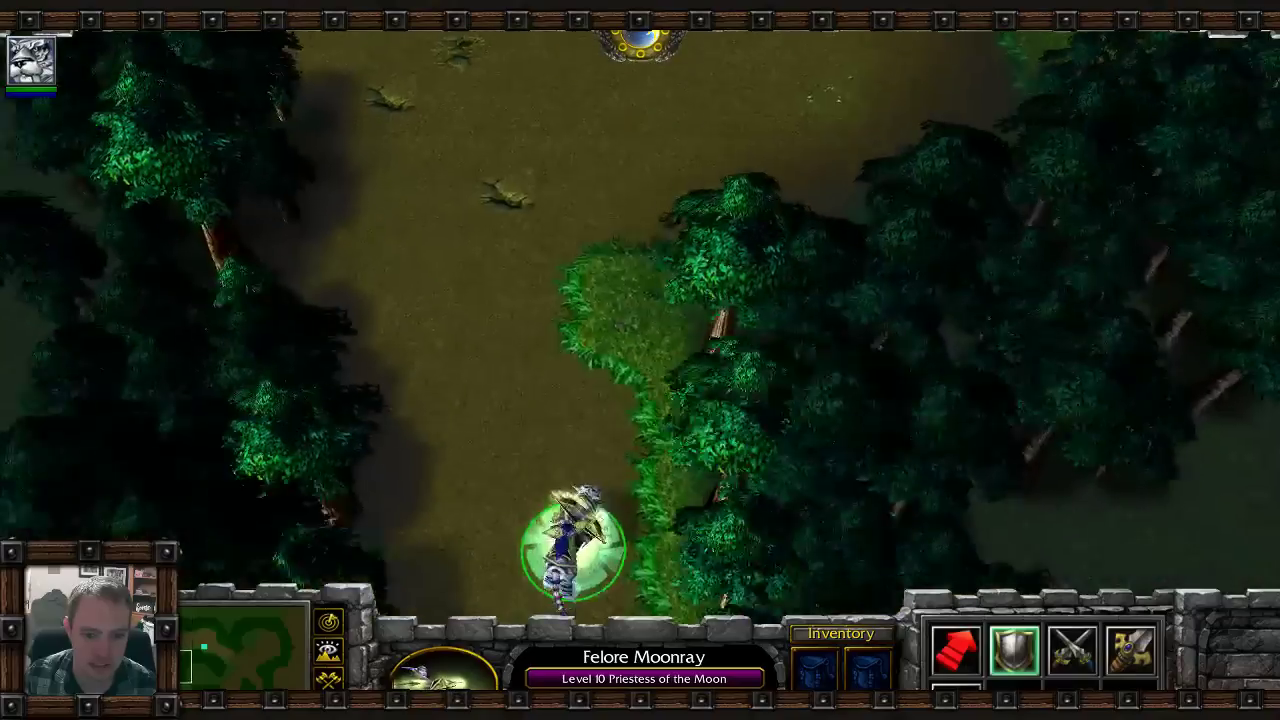
# Move the Priestess of the Moon back to the Sentinels' base, and down the lane again toward the undead side.
pyautogui.rightClick(508, 160)
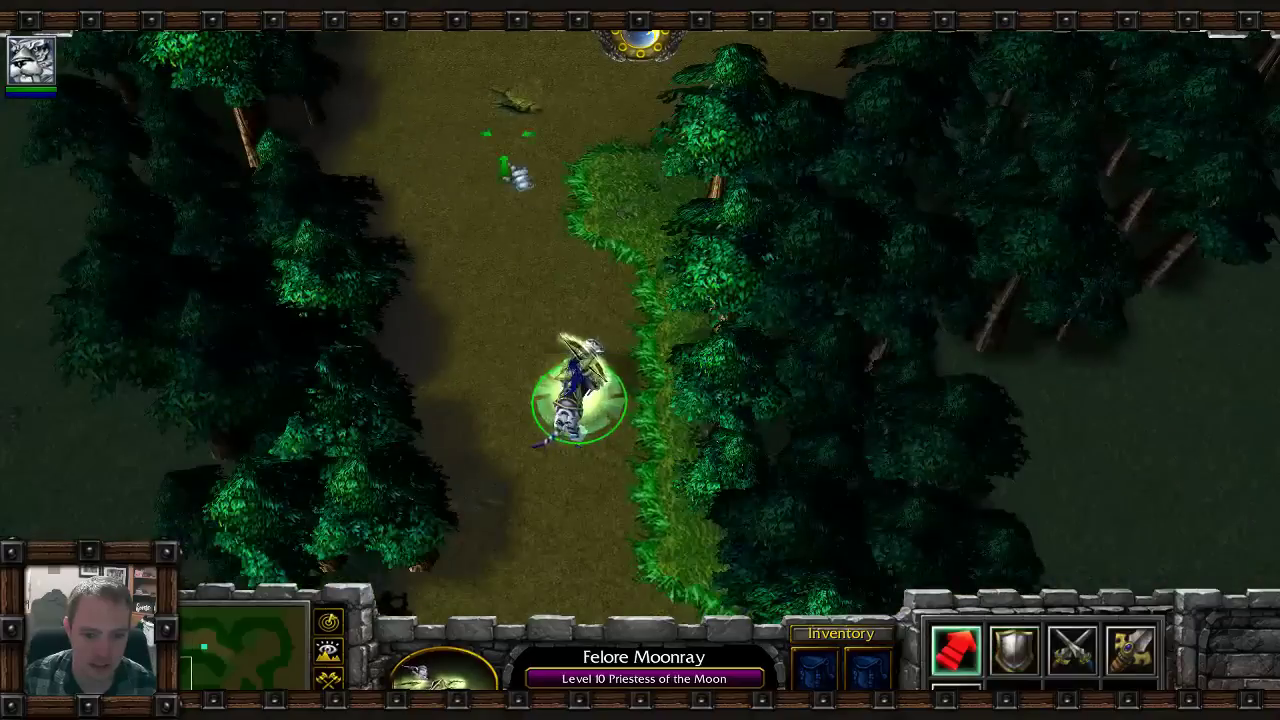
pyautogui.rightClick(630, 346)
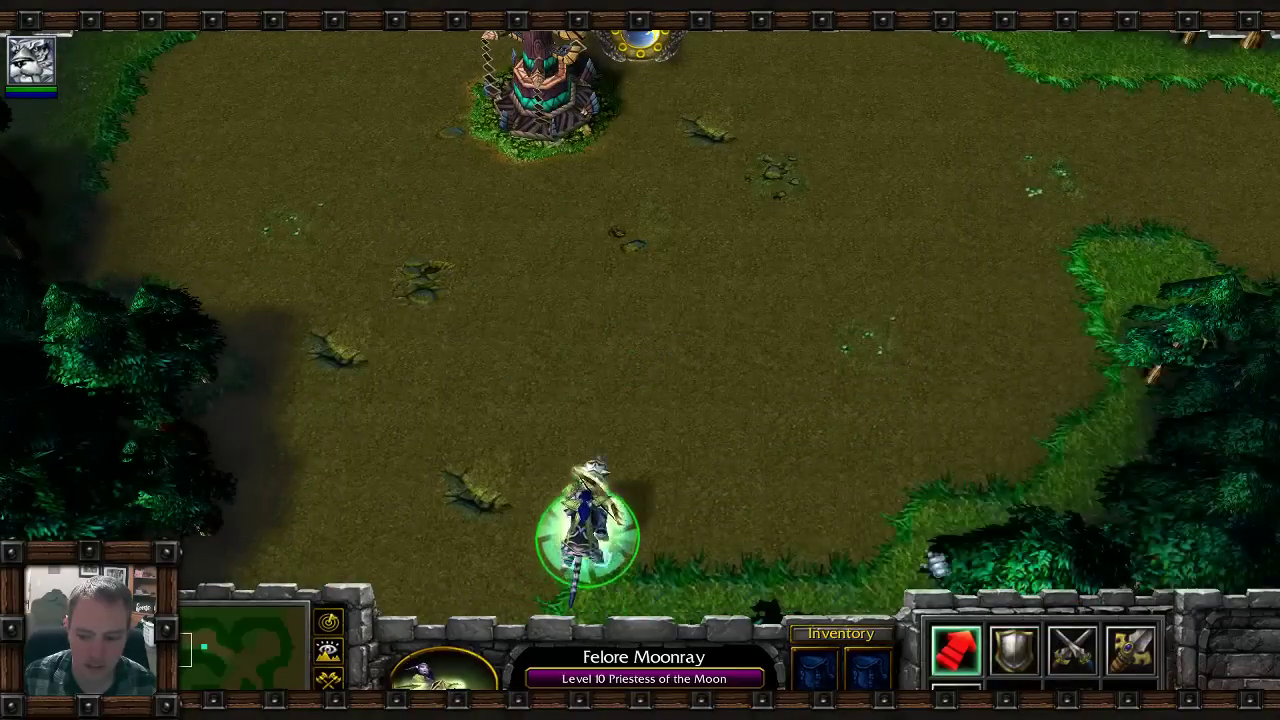
pyautogui.press('Up')
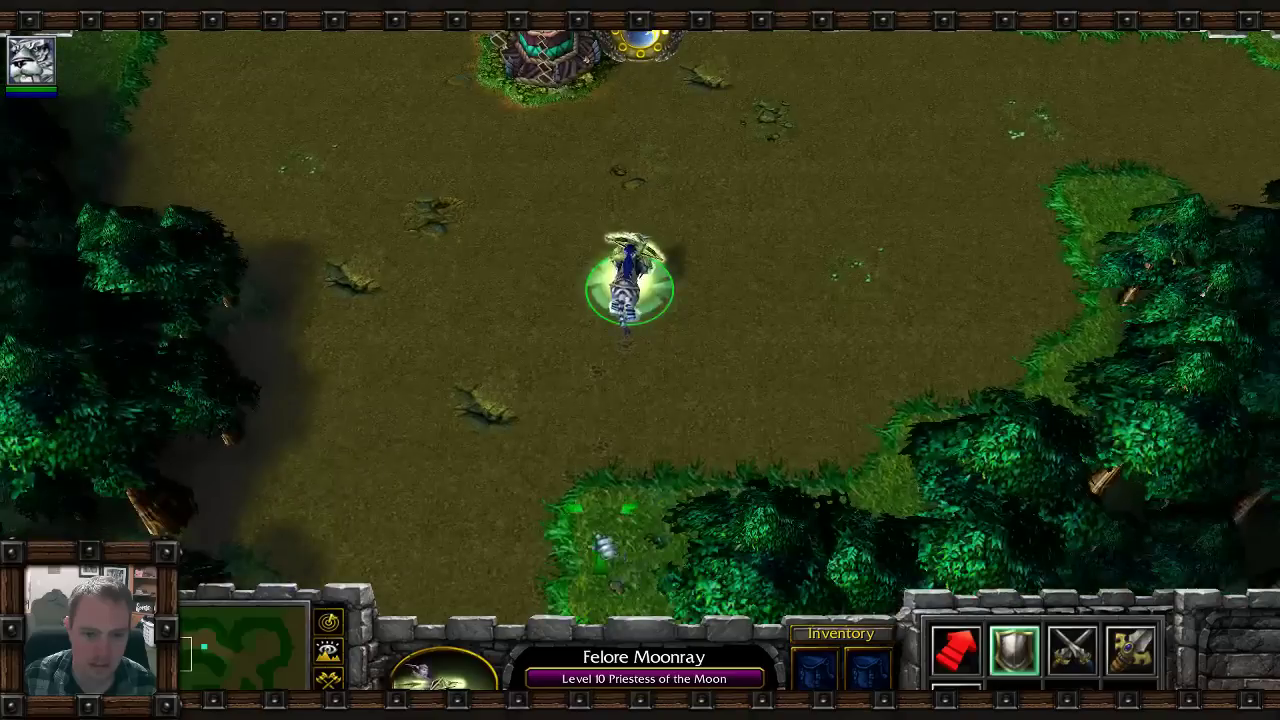
pyautogui.rightClick(599, 538)
pyautogui.rightClick(604, 306)
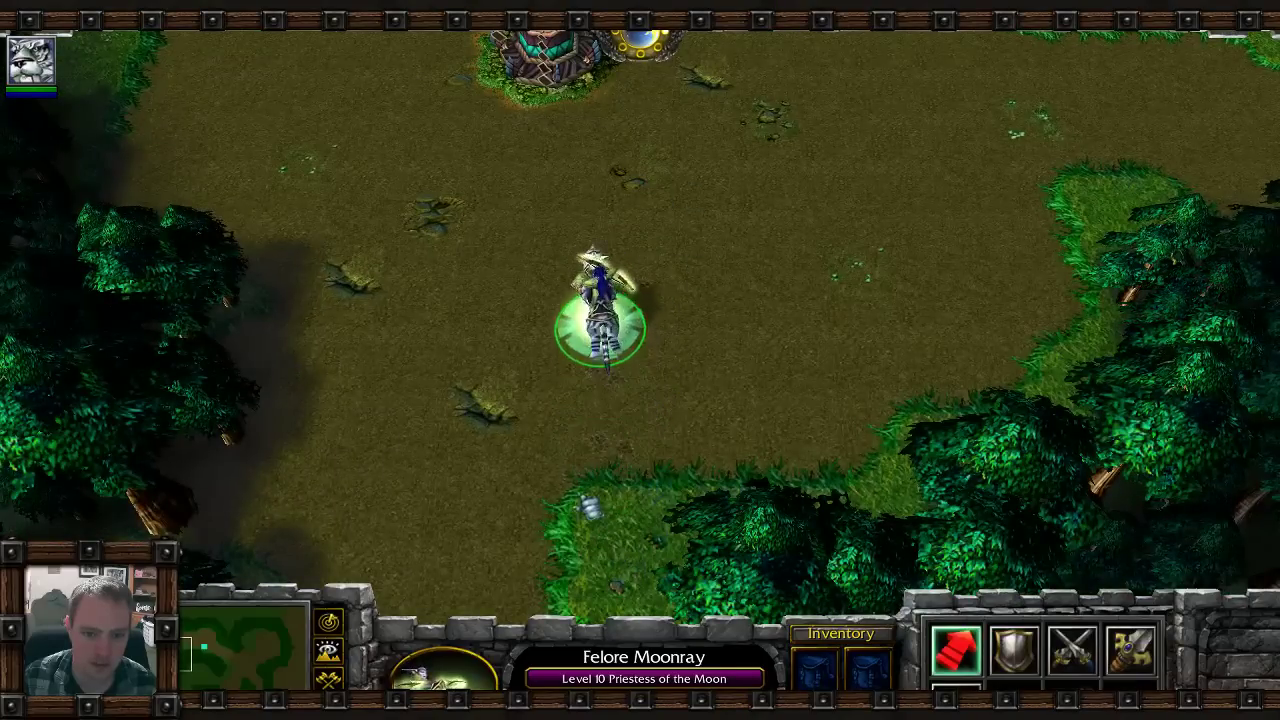
pyautogui.rightClick(570, 466)
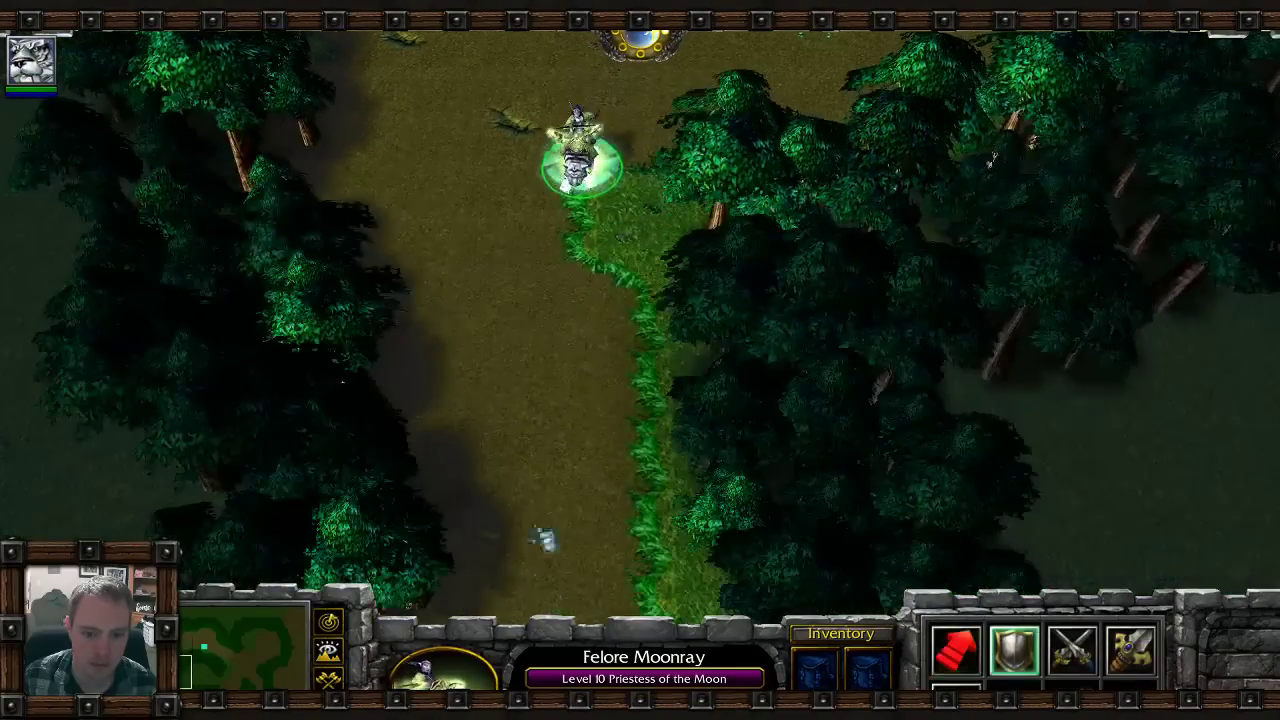
pyautogui.rightClick(532, 466)
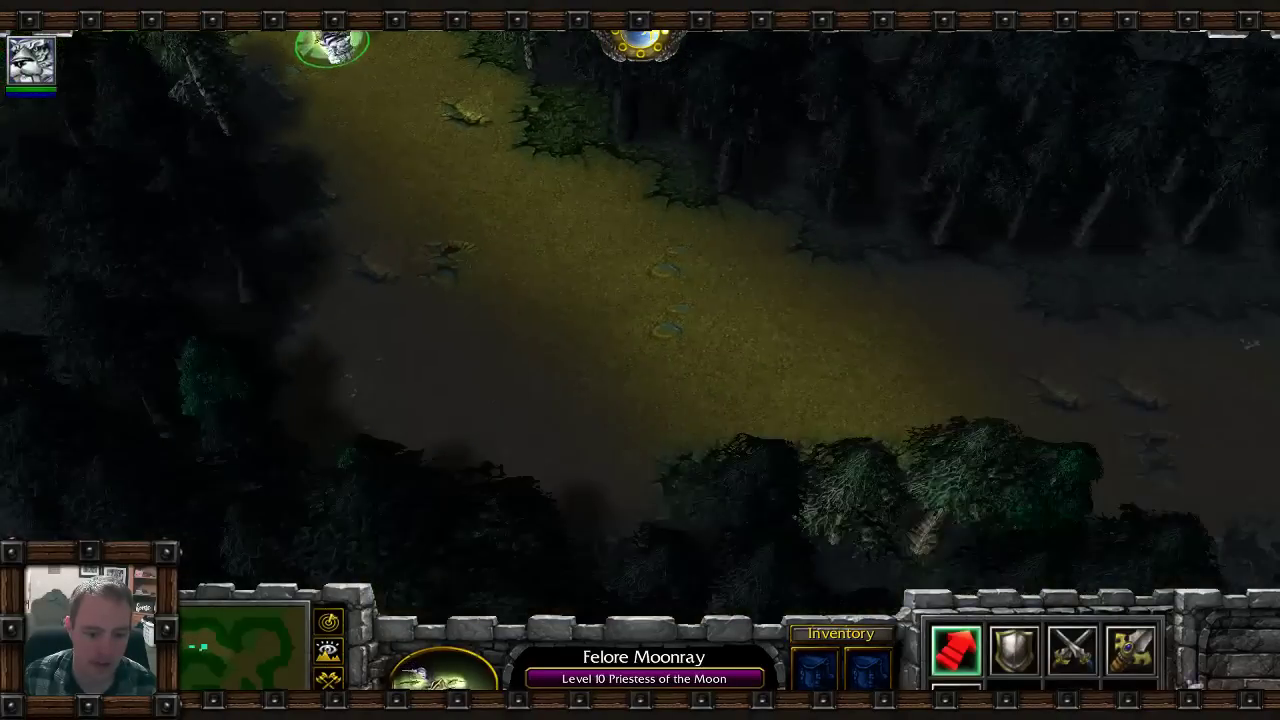
# Test combat by moving the Priestess among the Sentinel and Scourge troops clashing on the undead side of the lane.
pyautogui.rightClick(682, 350)
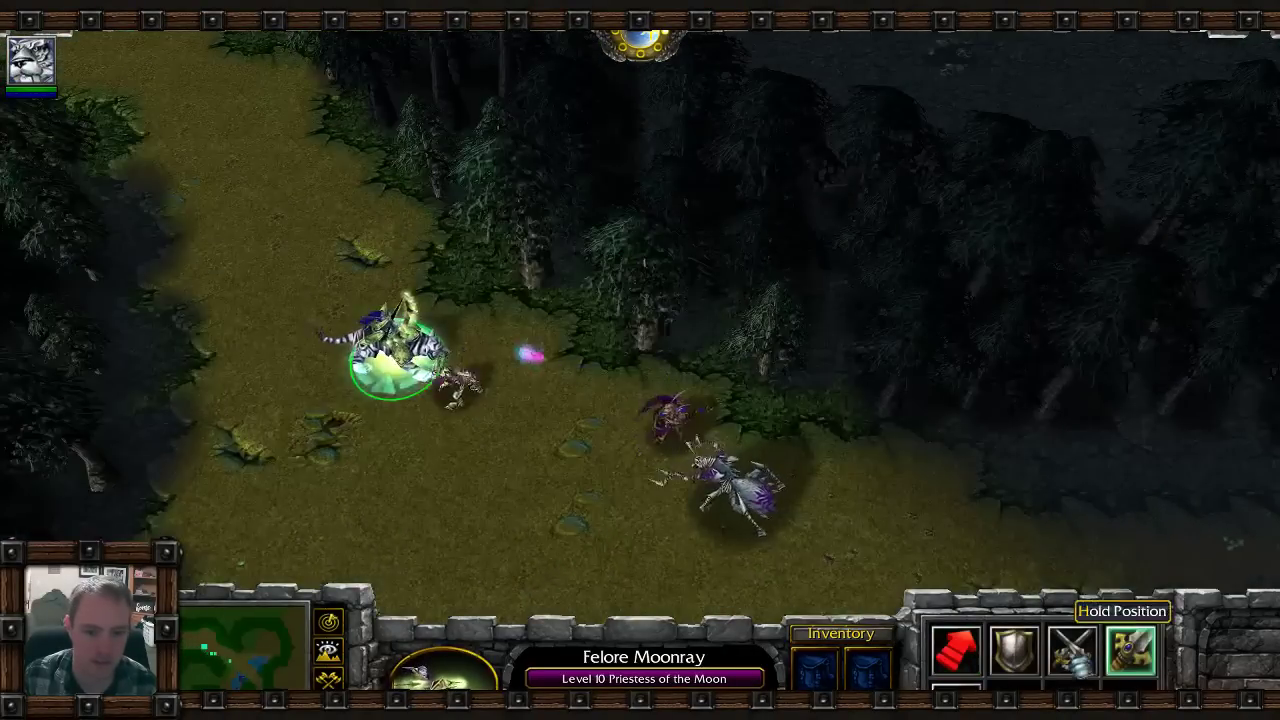
pyautogui.rightClick(613, 545)
pyautogui.rightClick(950, 428)
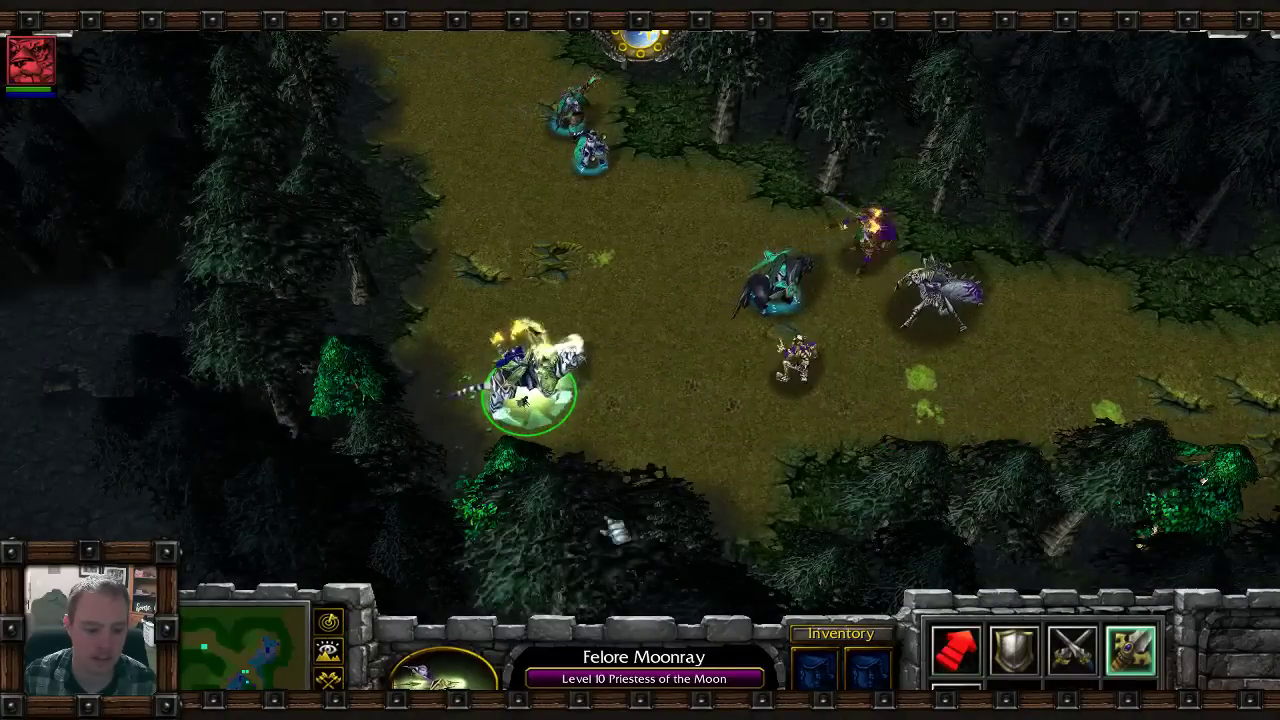
pyautogui.click(267, 709)
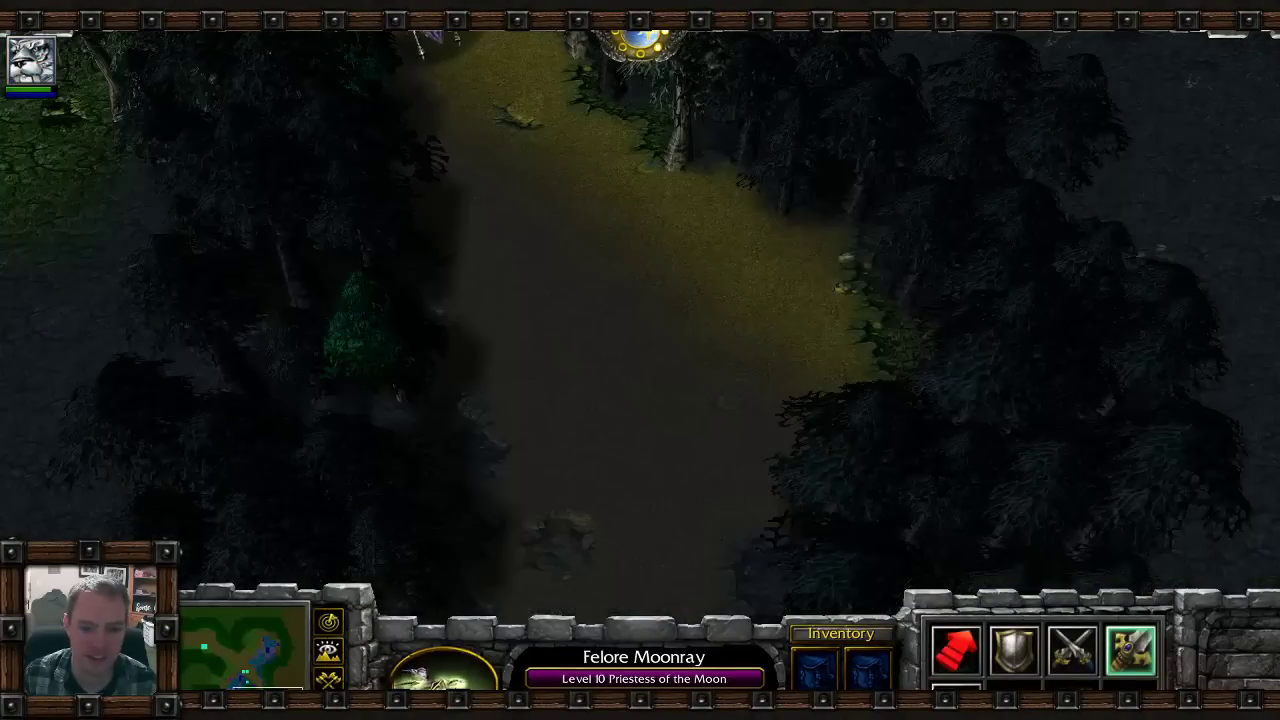
pyautogui.moveTo(267, 709); pyautogui.dragTo(240, 677)
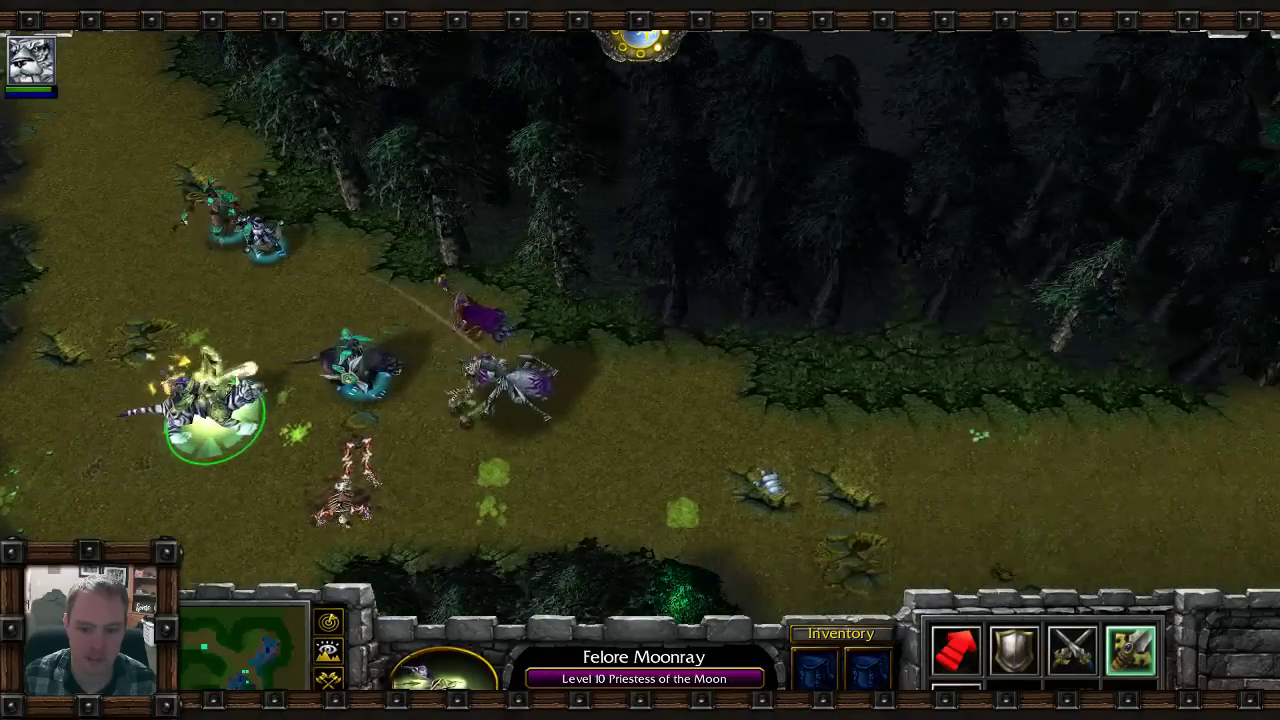
pyautogui.rightClick(757, 471)
pyautogui.rightClick(527, 409)
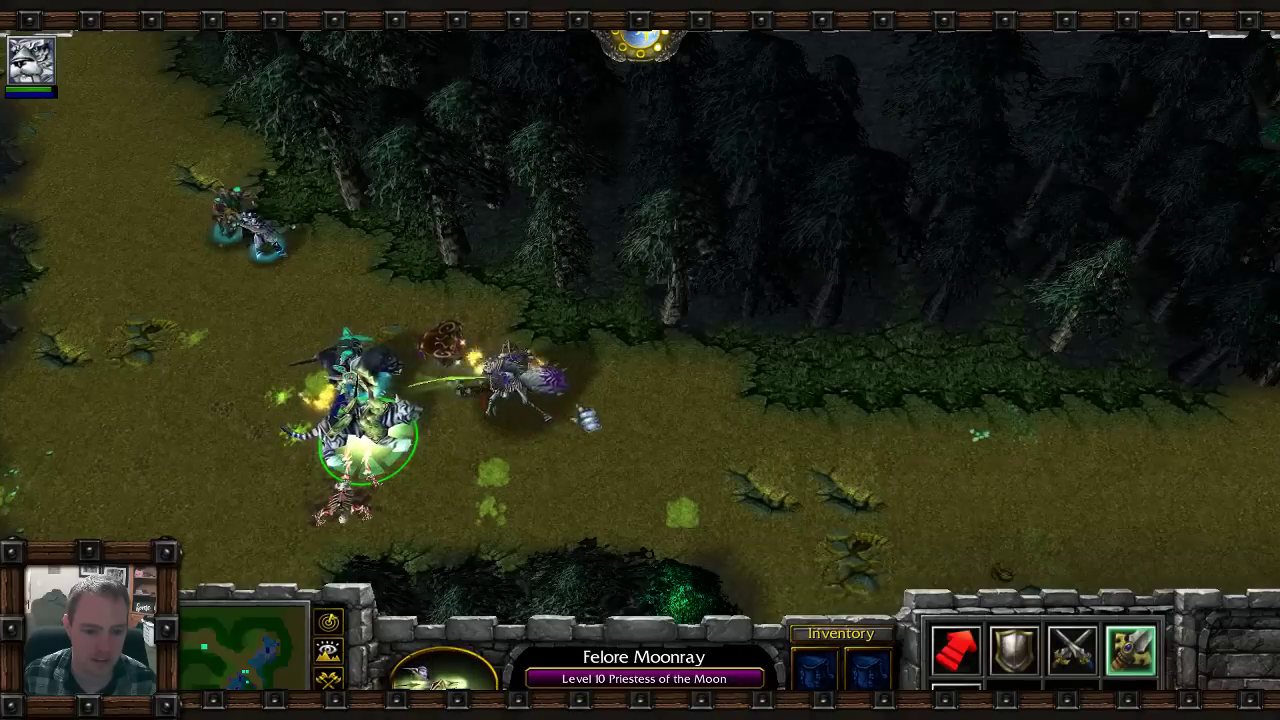
# Advance the Priestess along the lane toward the Scourge's main building, attacking an enemy caster on the way.
pyautogui.rightClick(772, 464)
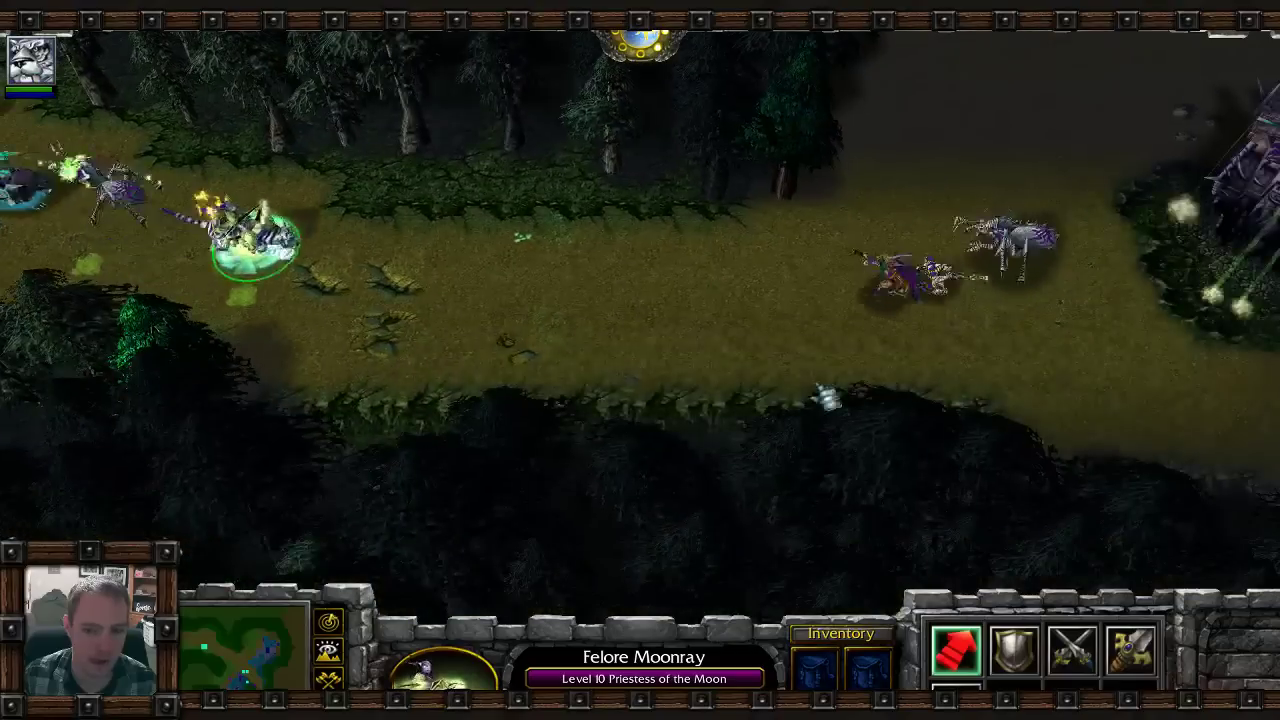
pyautogui.rightClick(828, 290)
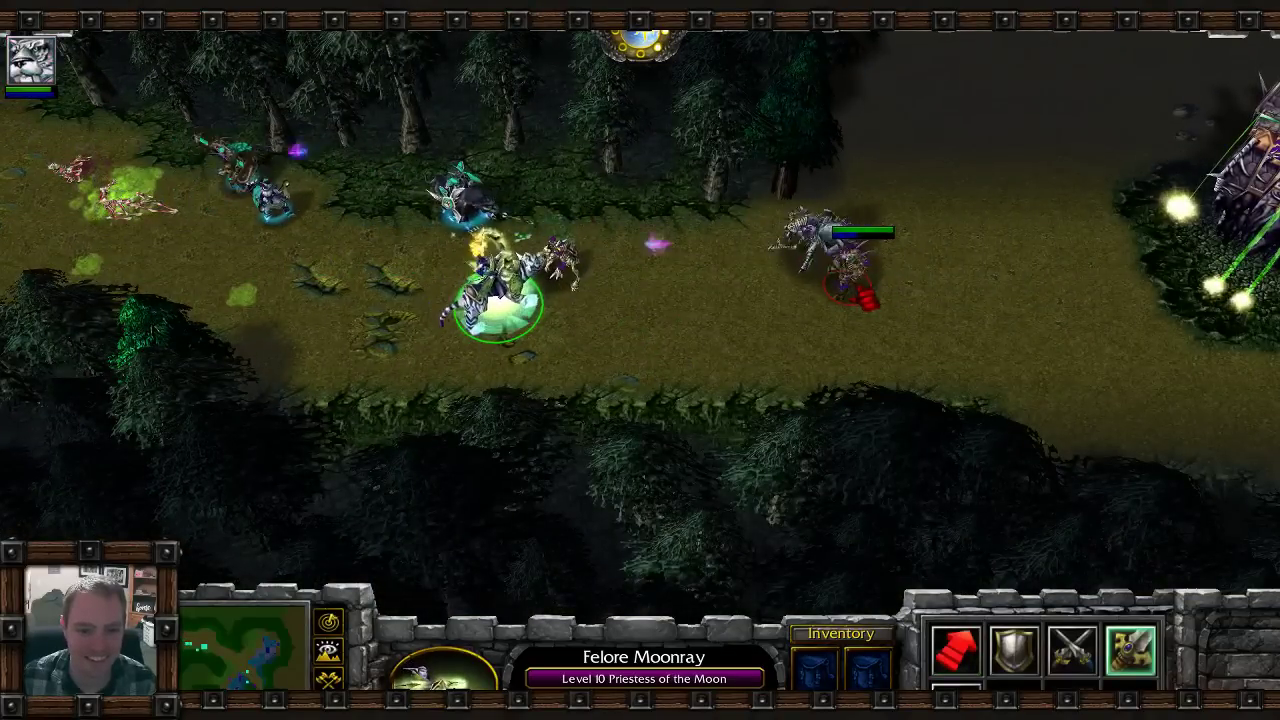
pyautogui.rightClick(1003, 374)
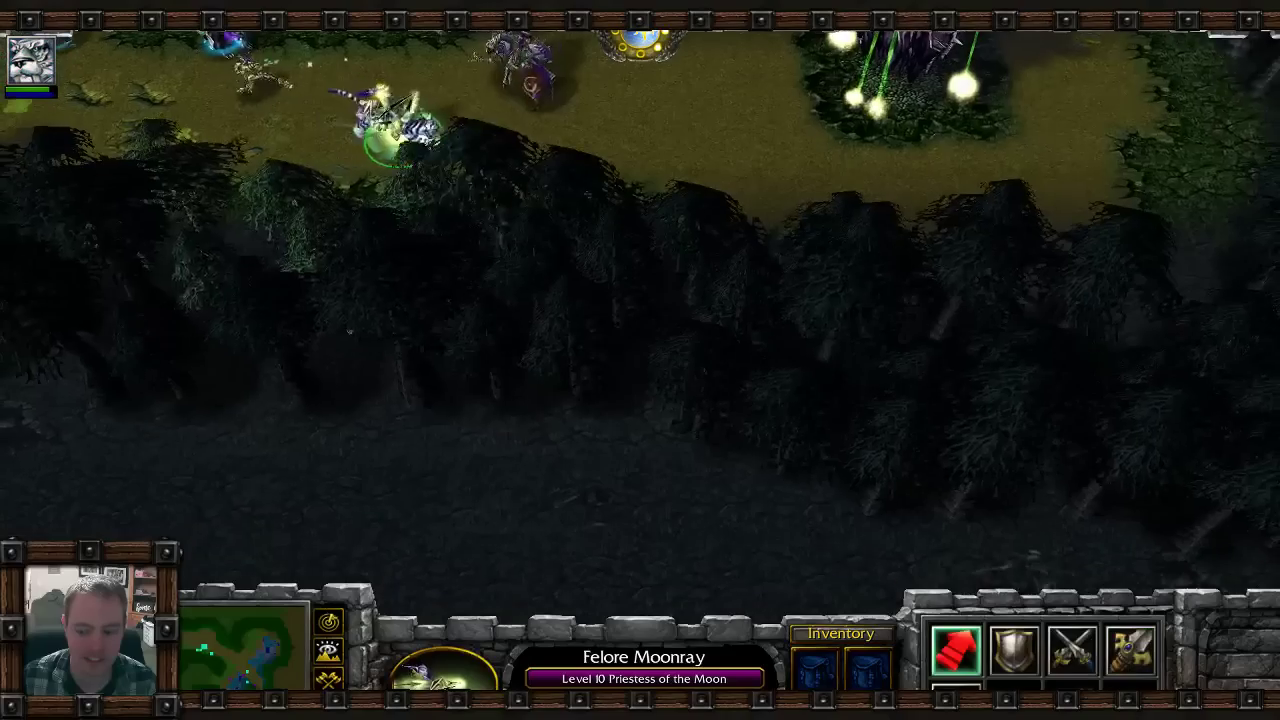
# Cast Starfall against the Scourge units near their main building, and end the test game to return to the editor.
pyautogui.press('f')
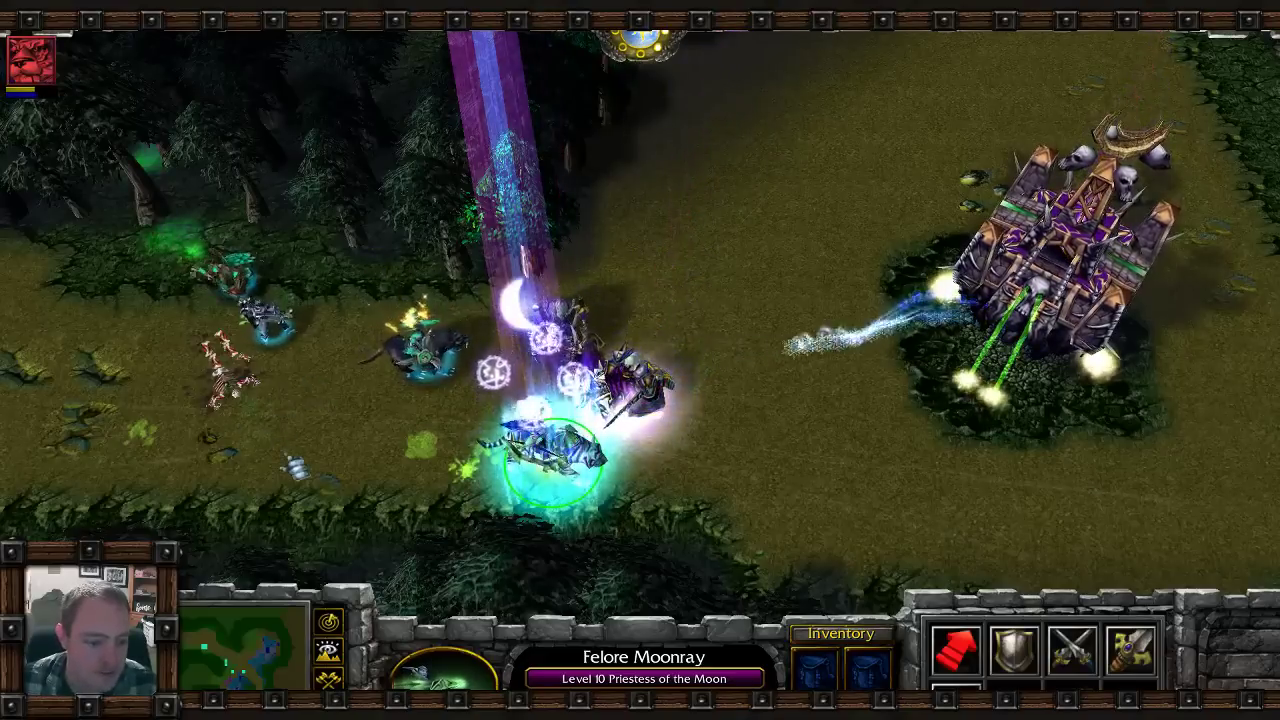
pyautogui.press('space')
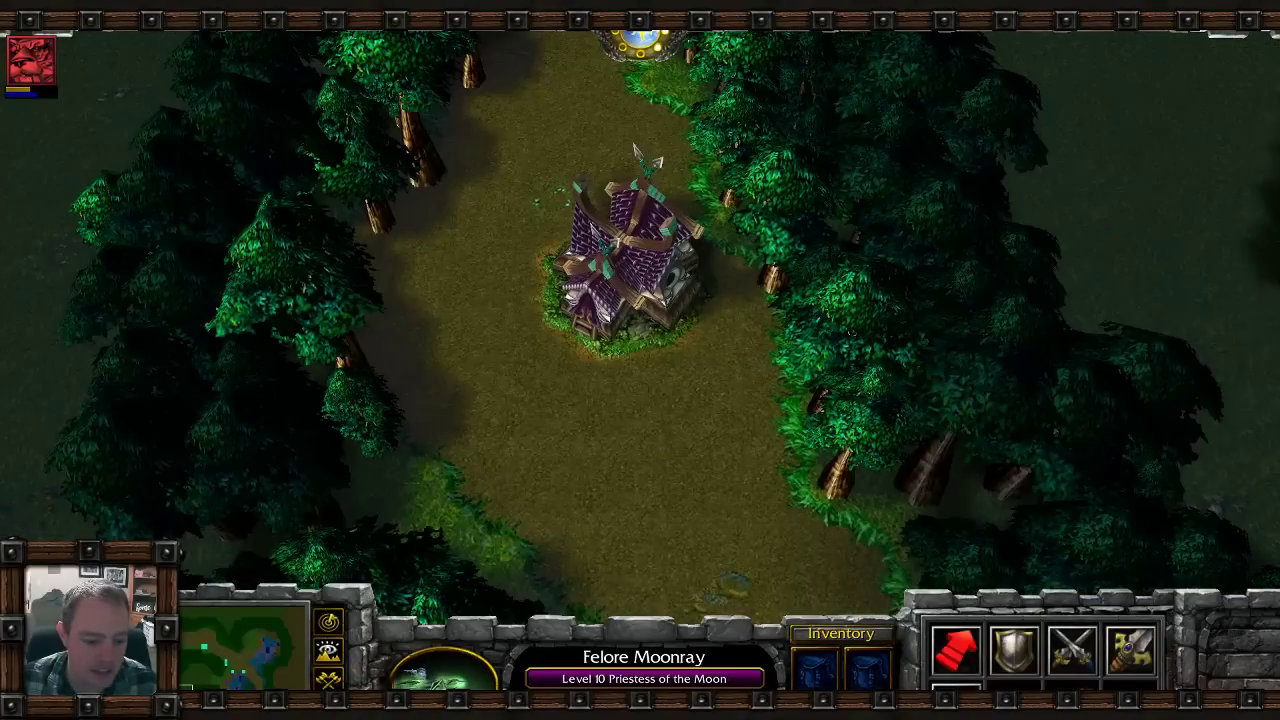
pyautogui.press('F1')
pyautogui.press('F1')
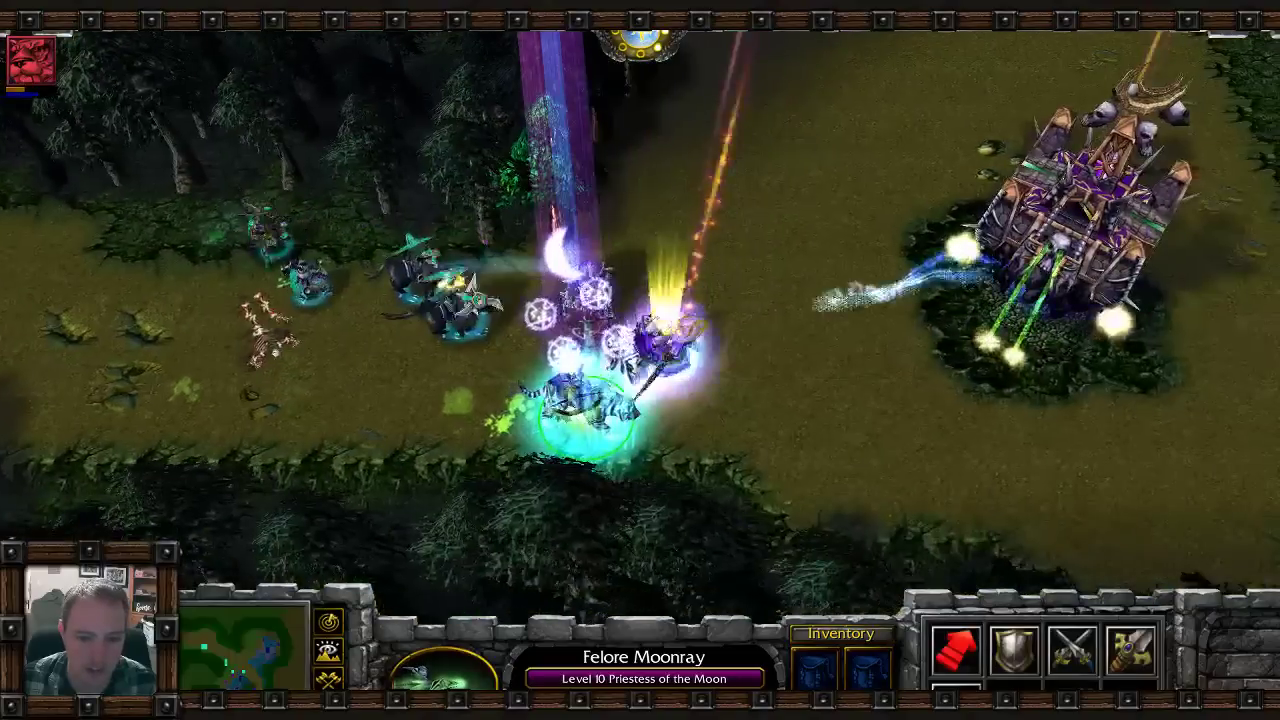
pyautogui.press('F10')
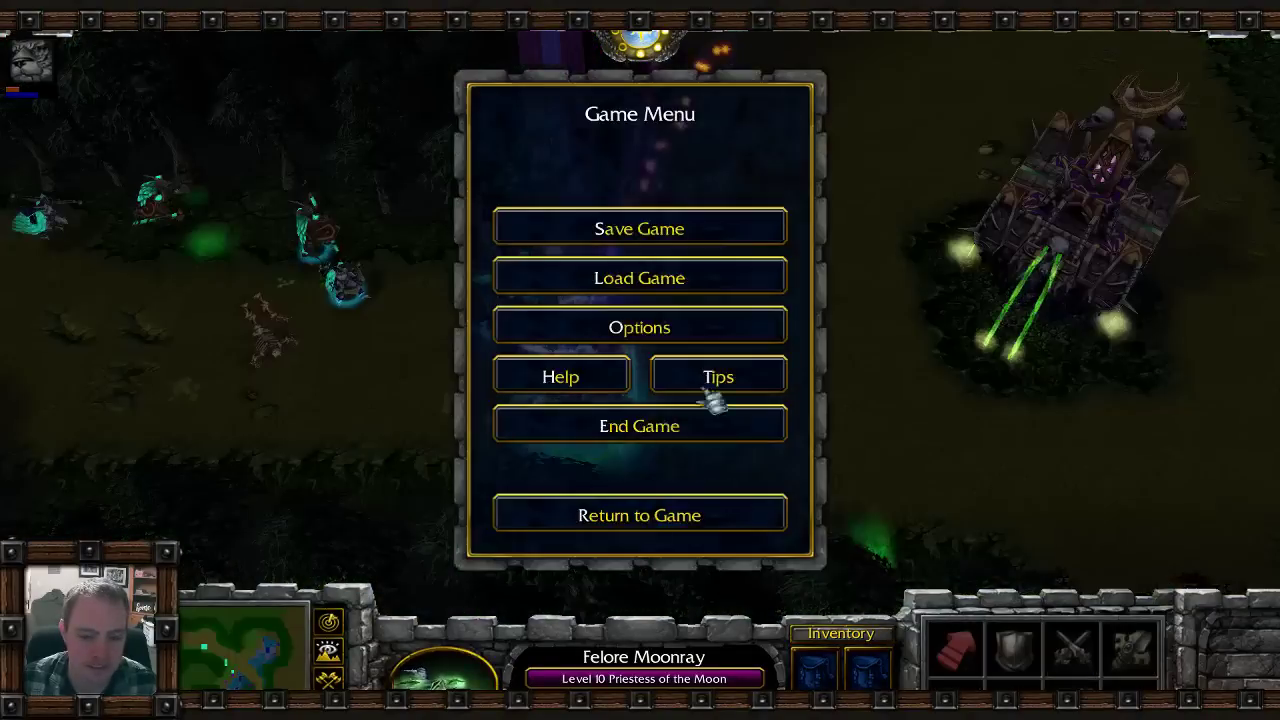
pyautogui.click(714, 430)
pyautogui.click(662, 285)
pyautogui.click(585, 380)
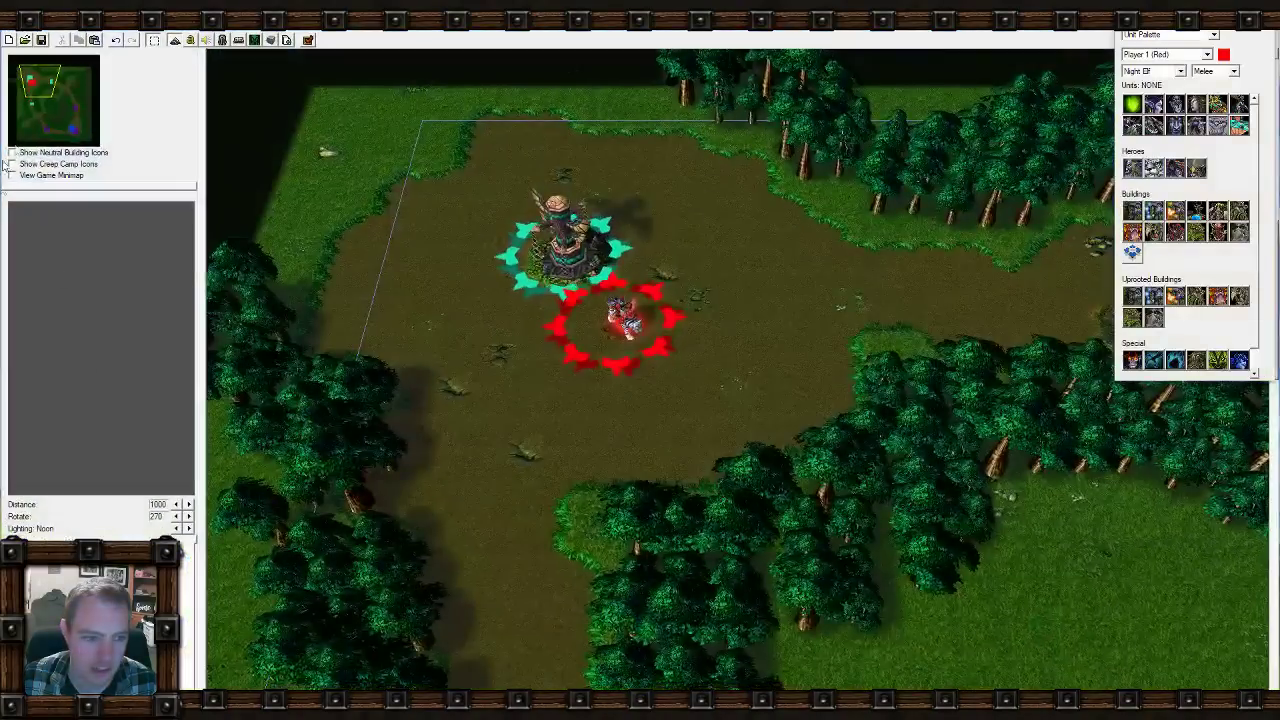
# Inspect the undead keep on the southern lane and review the Lane1 and Lane2 Keep Undead triggers.
pyautogui.click(48, 140)
pyautogui.scroll(-5, 807, 455)
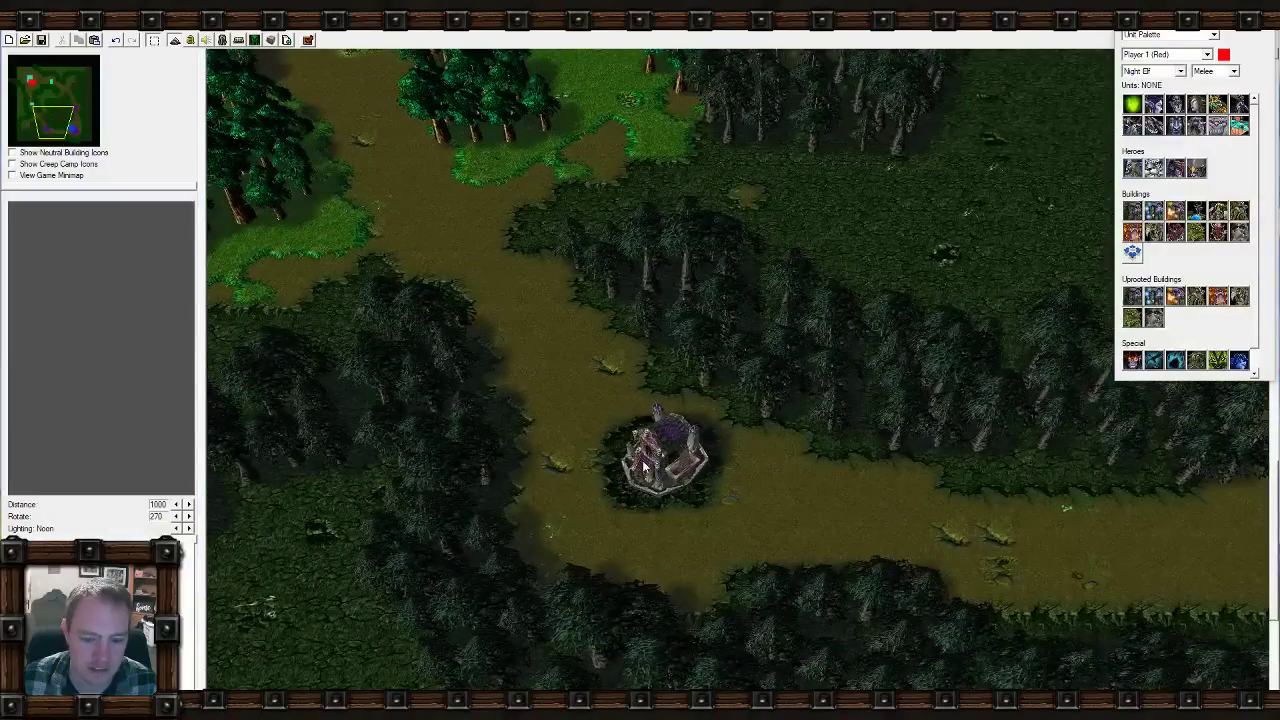
pyautogui.click(655, 460)
pyautogui.click(450, 220)
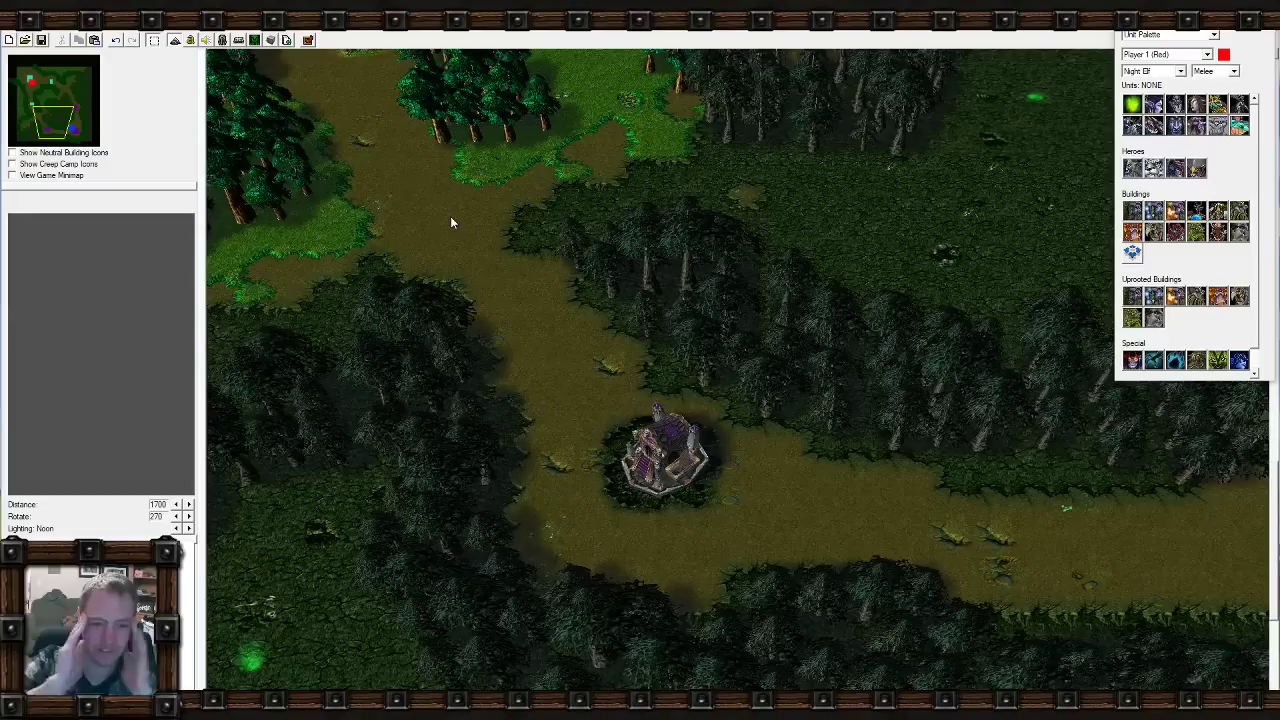
pyautogui.click(191, 45)
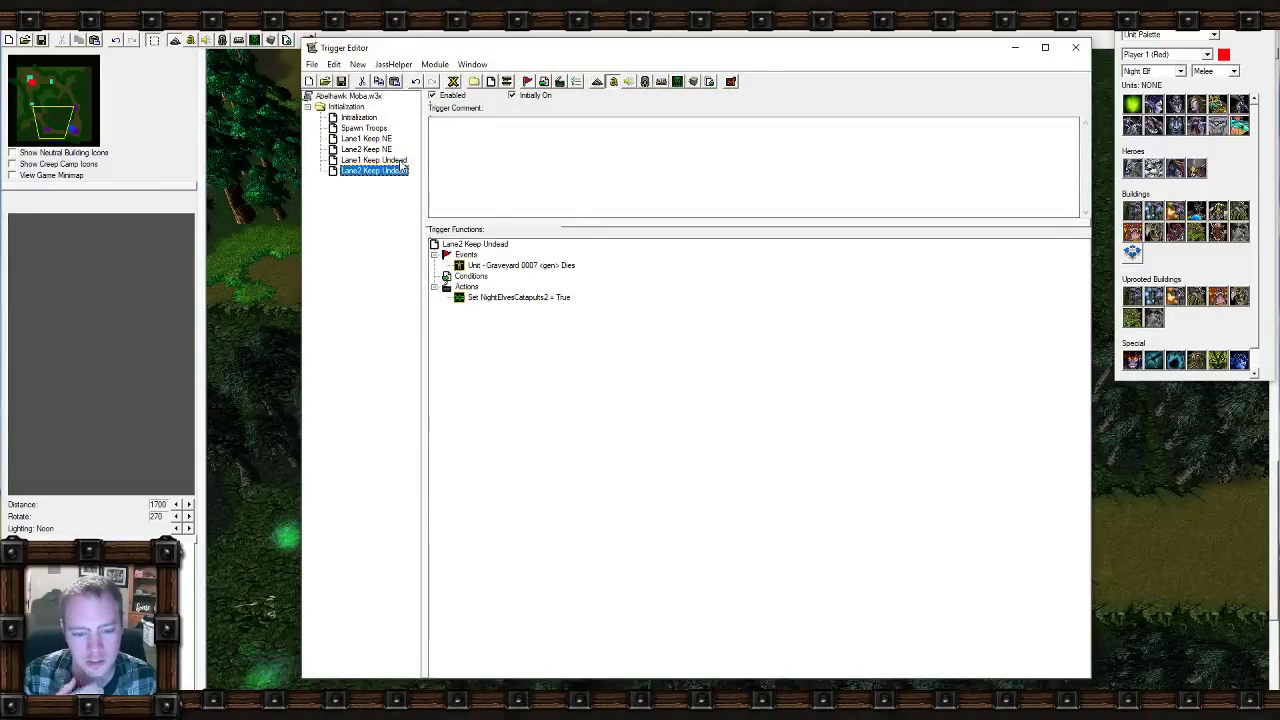
pyautogui.click(403, 161)
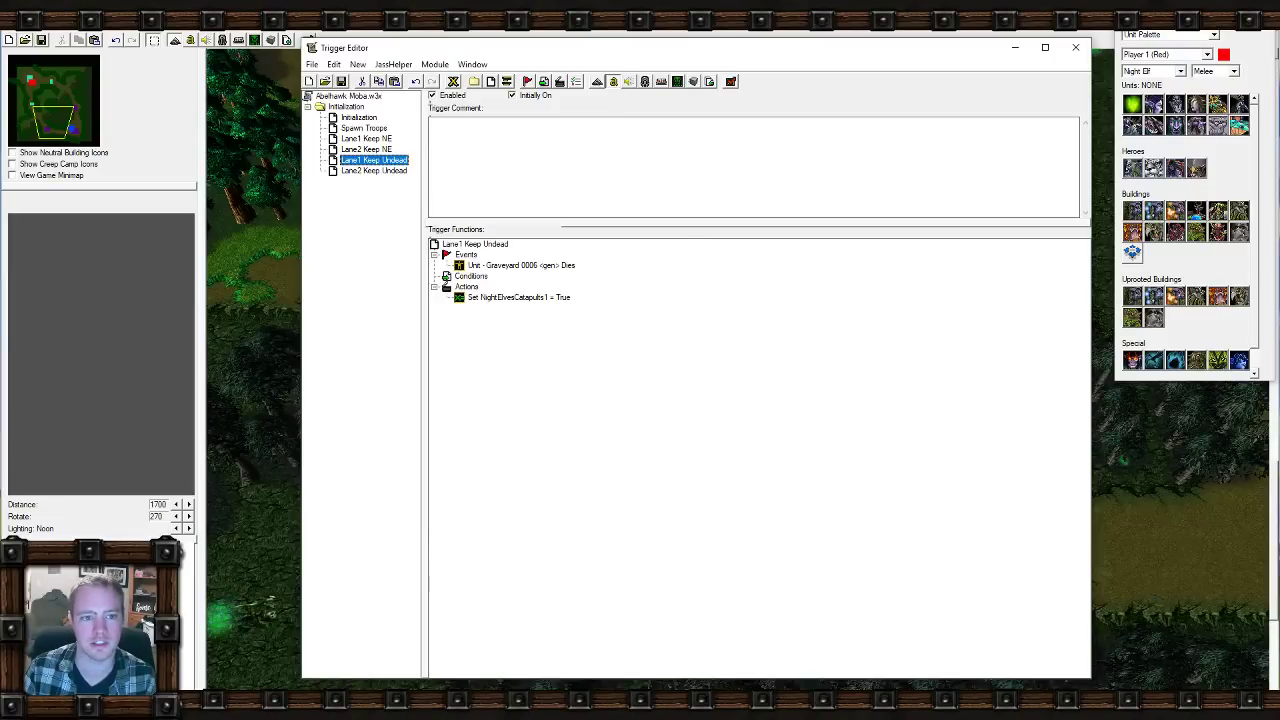
pyautogui.click(42, 22)
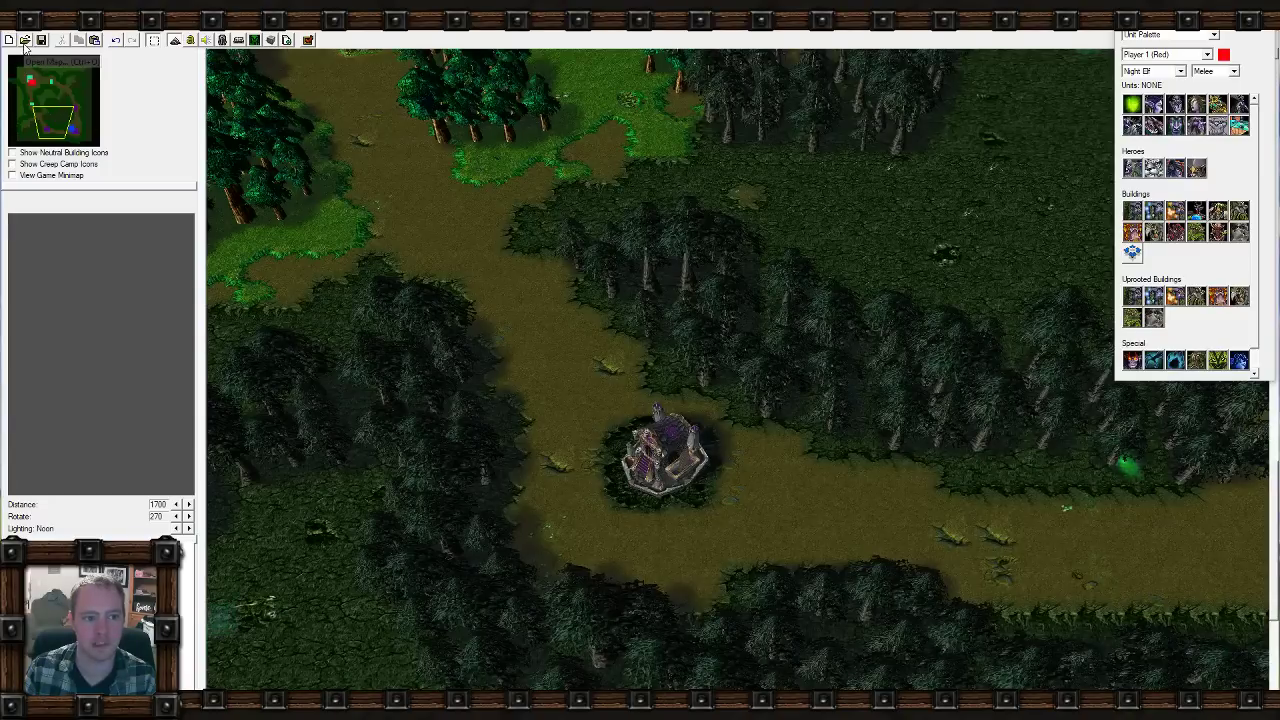
# Open the NightElfX01 campaign map from the FrozenThroneCampgn folder inside the FrozenThrone maps folder.
pyautogui.click(24, 39)
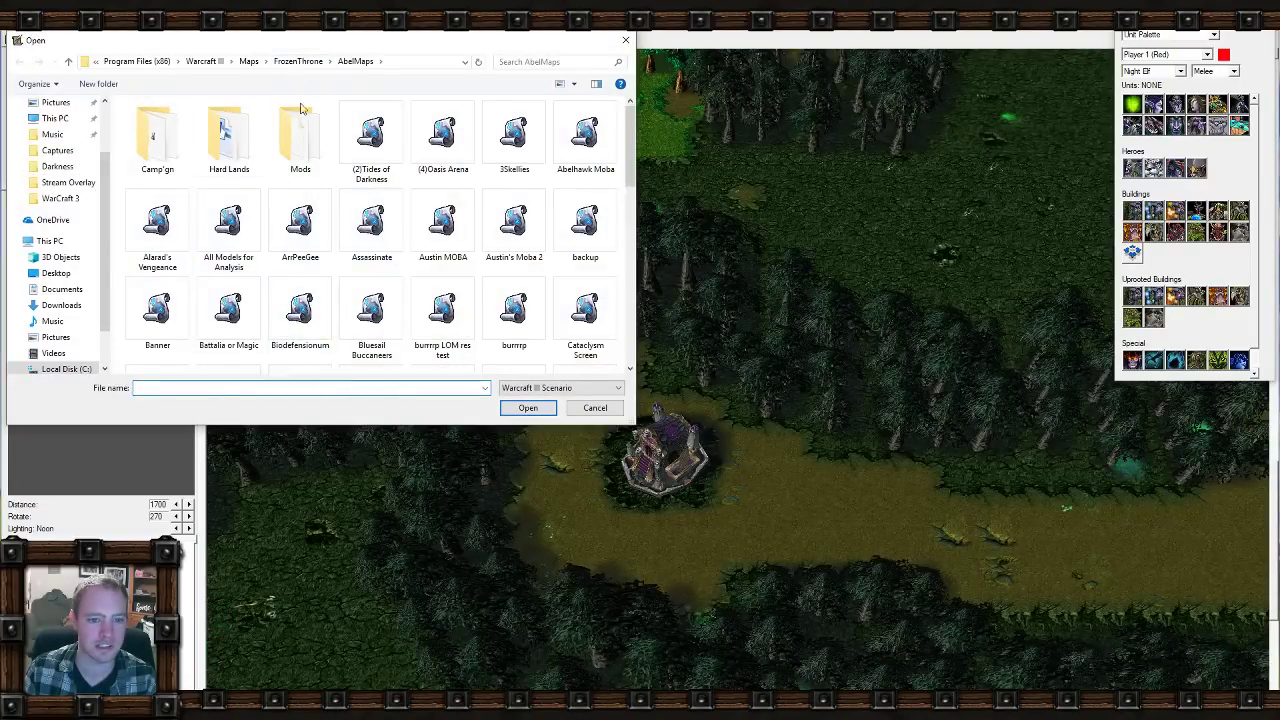
pyautogui.scroll(-10, 342, 225)
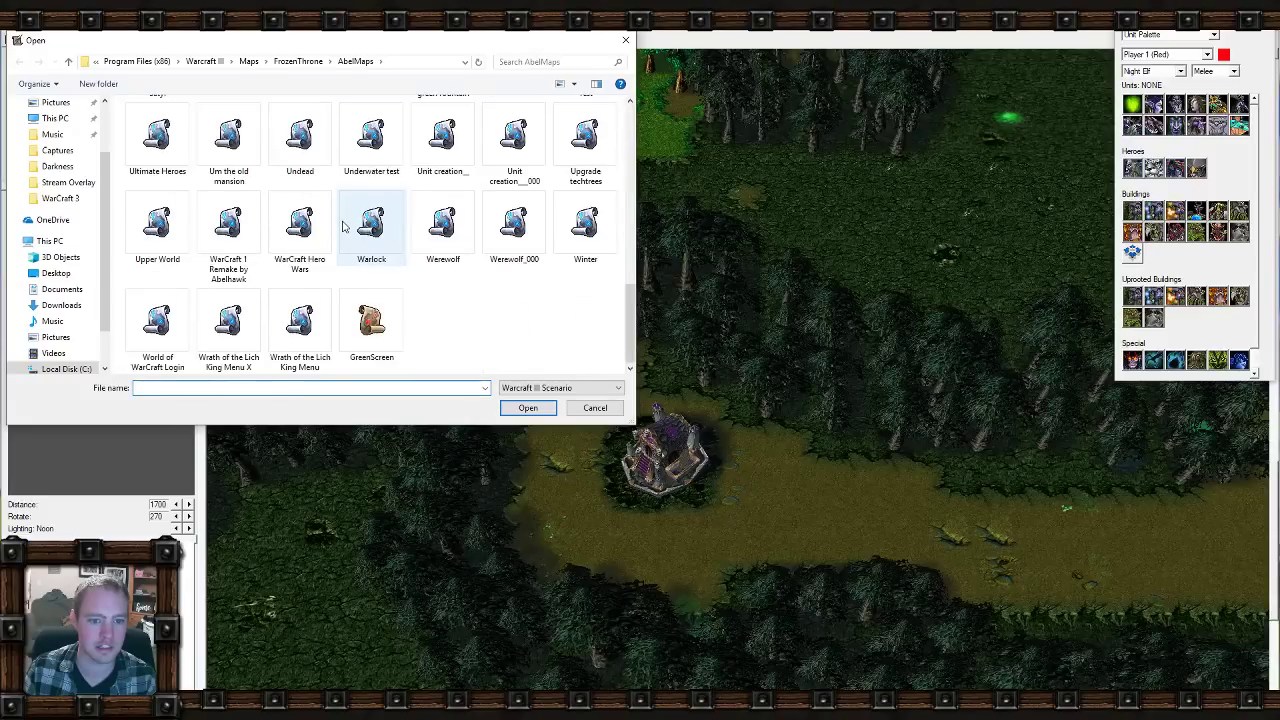
pyautogui.scroll(10, 300, 225)
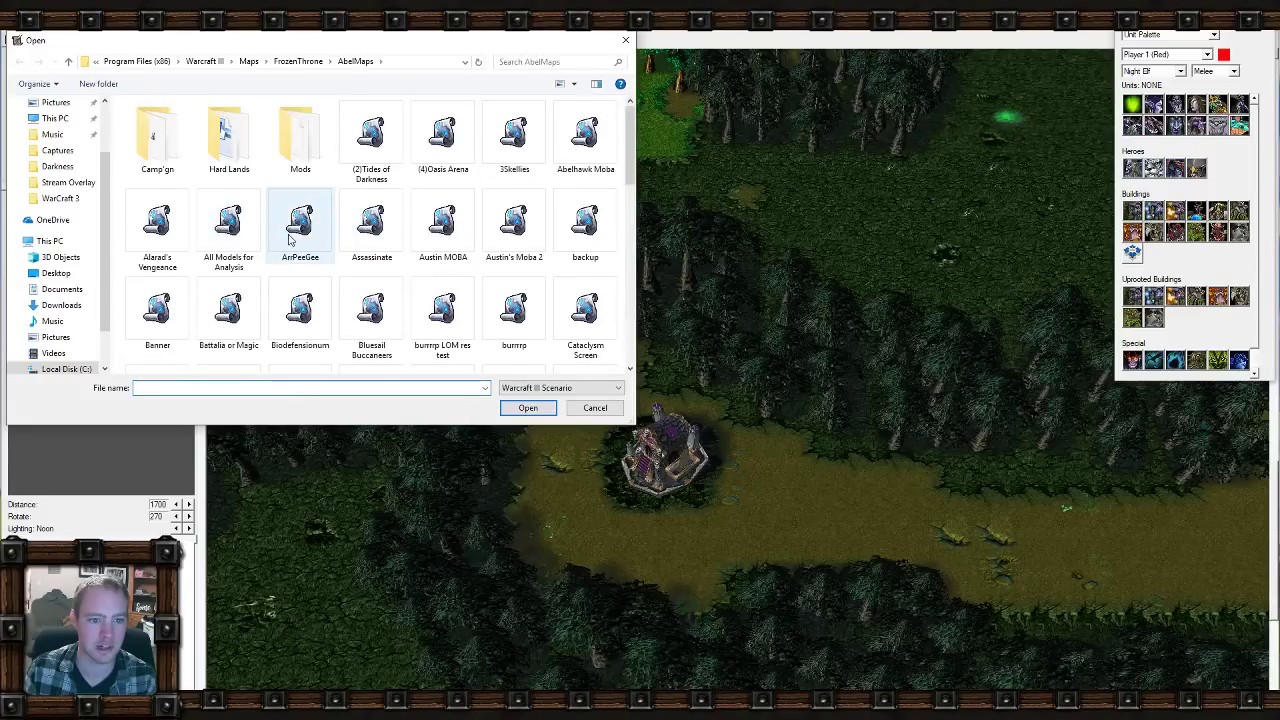
pyautogui.click(306, 63)
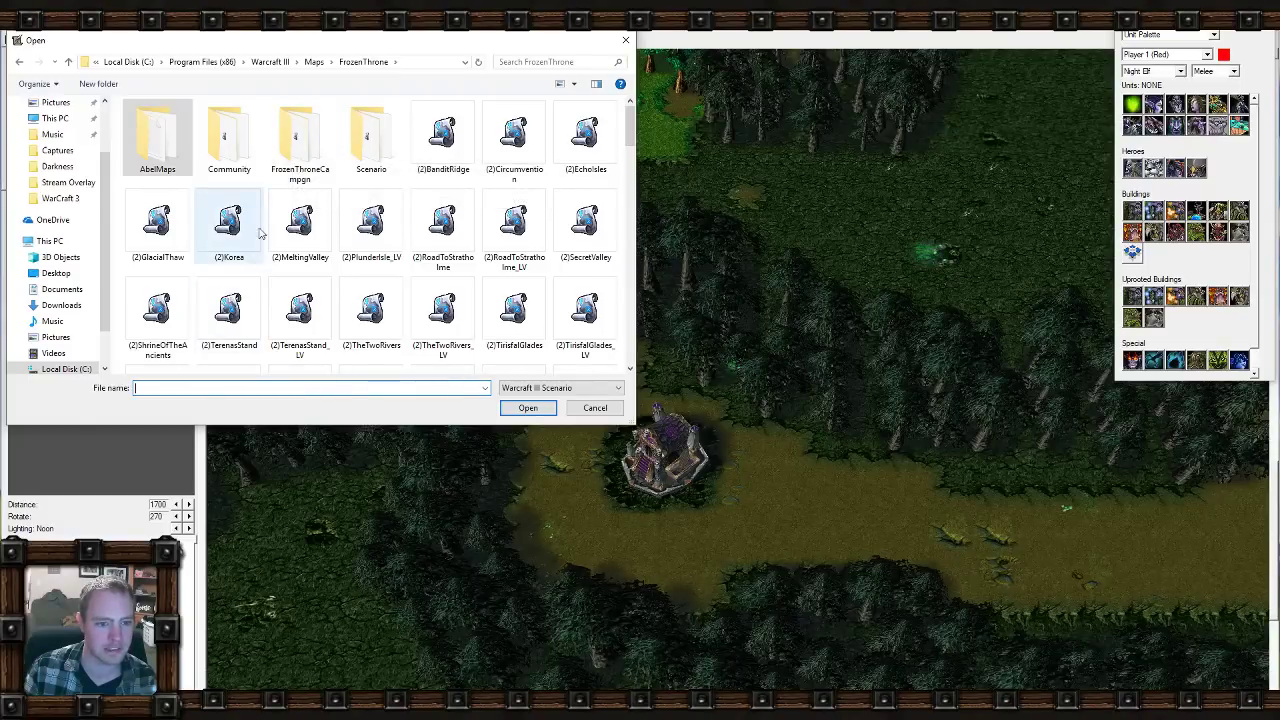
pyautogui.doubleClick(296, 155)
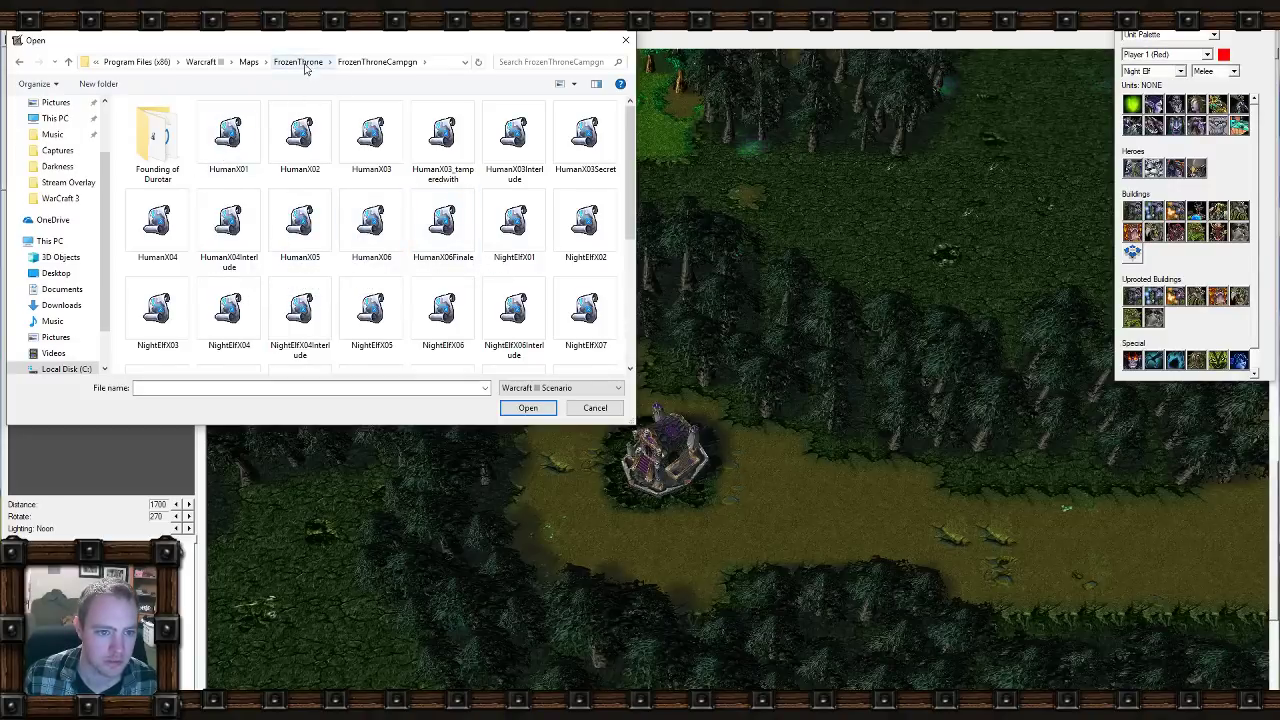
pyautogui.scroll(-5, 270, 188)
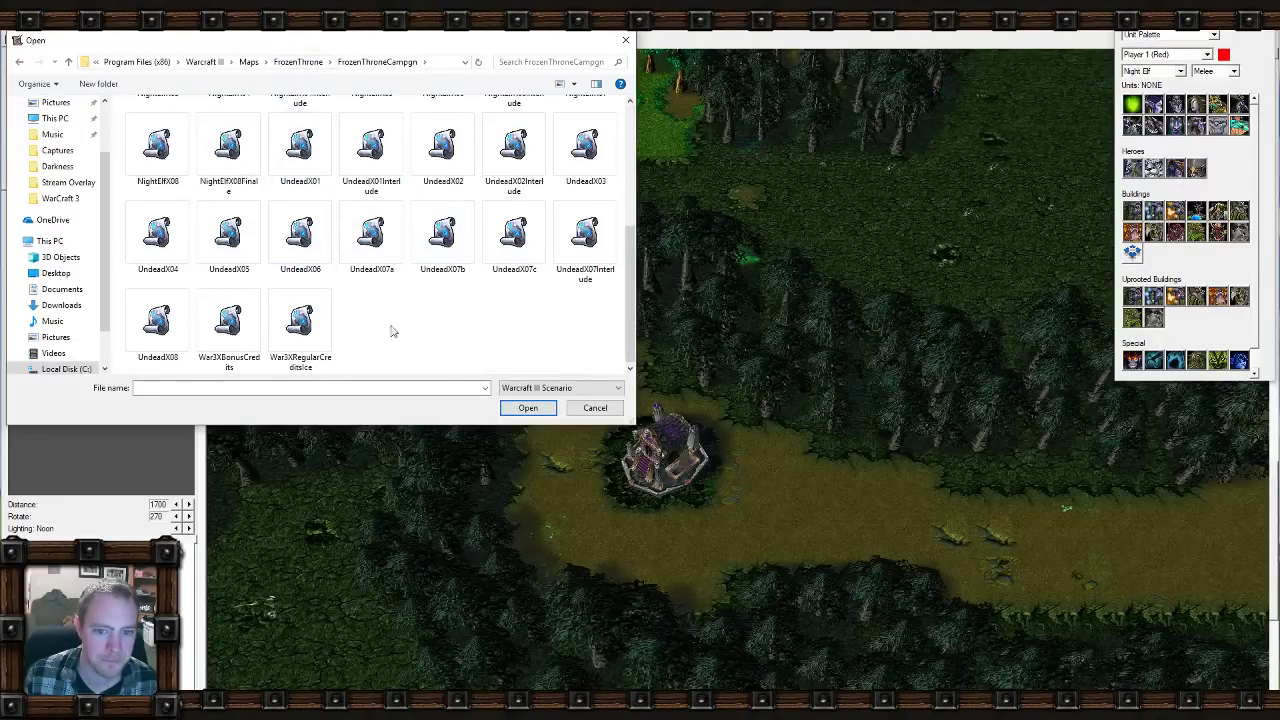
pyautogui.scroll(2, 360, 320)
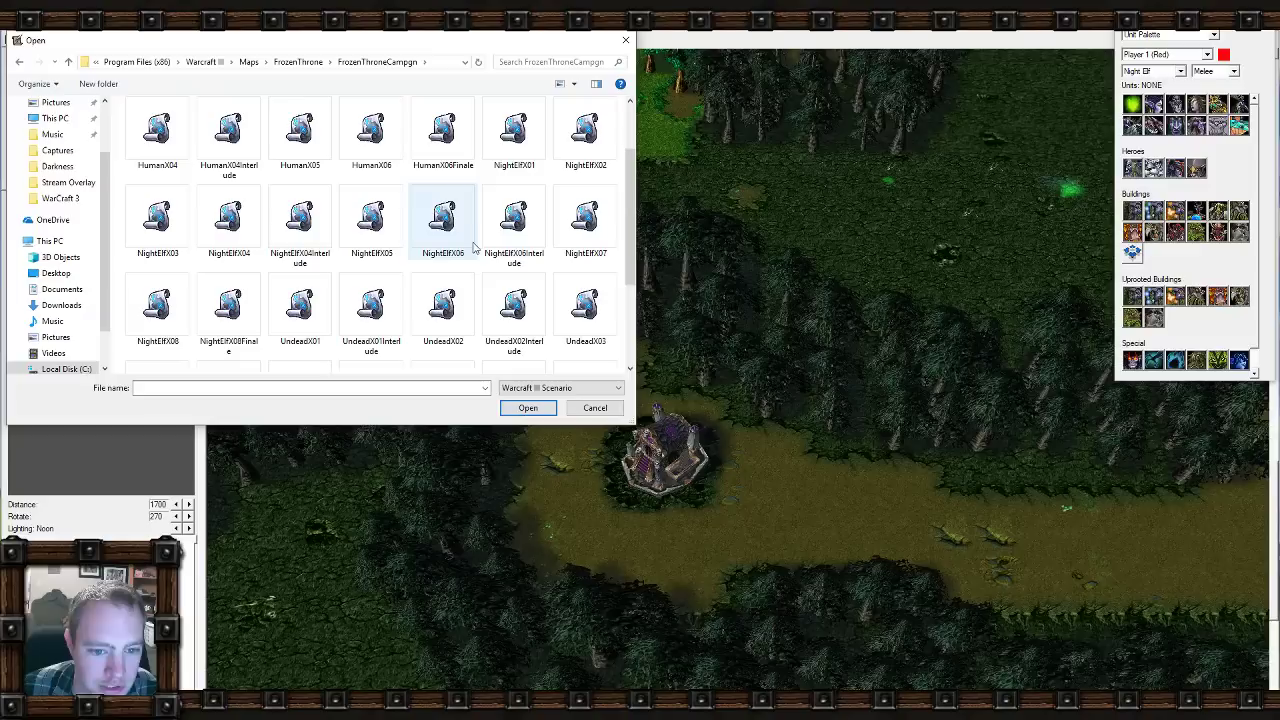
pyautogui.doubleClick(510, 130)
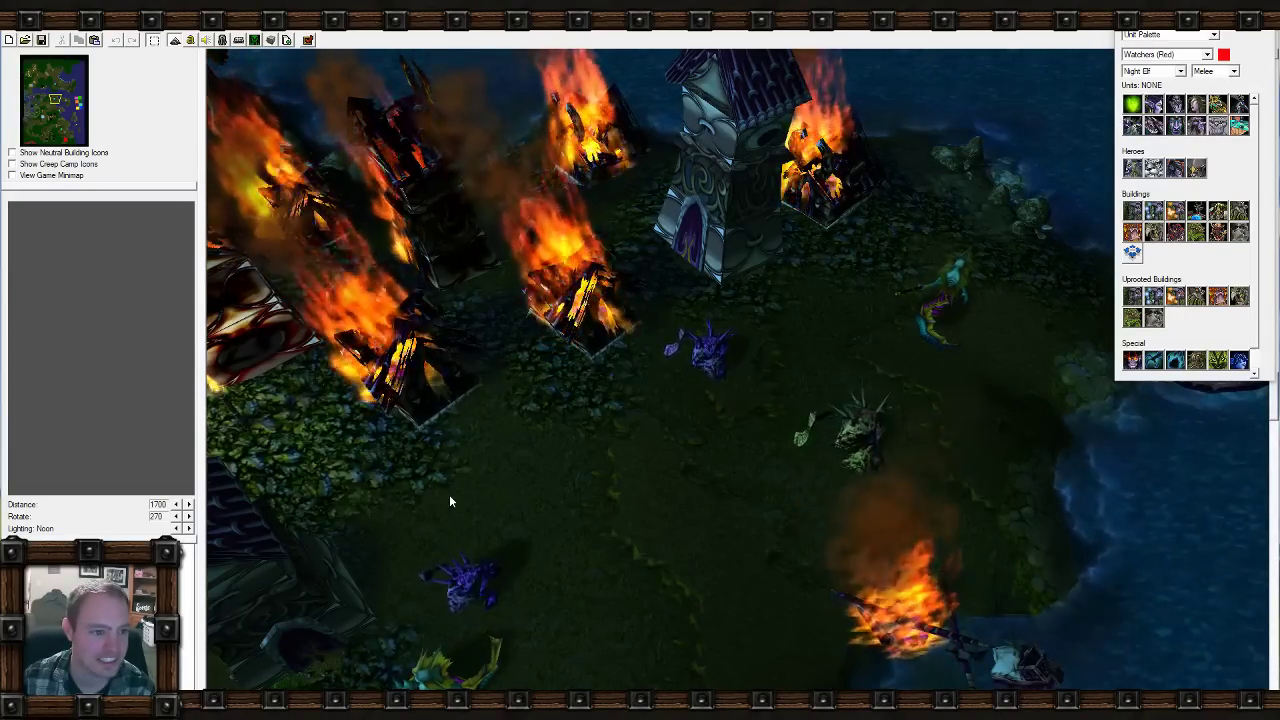
# Examine the burning village, the red troops in the southwestern forest, and the gate with its start marker in the south.
pyautogui.scroll(-5, 449, 496)
pyautogui.moveTo(447, 496); pyautogui.dragTo(636, 234, button='right')
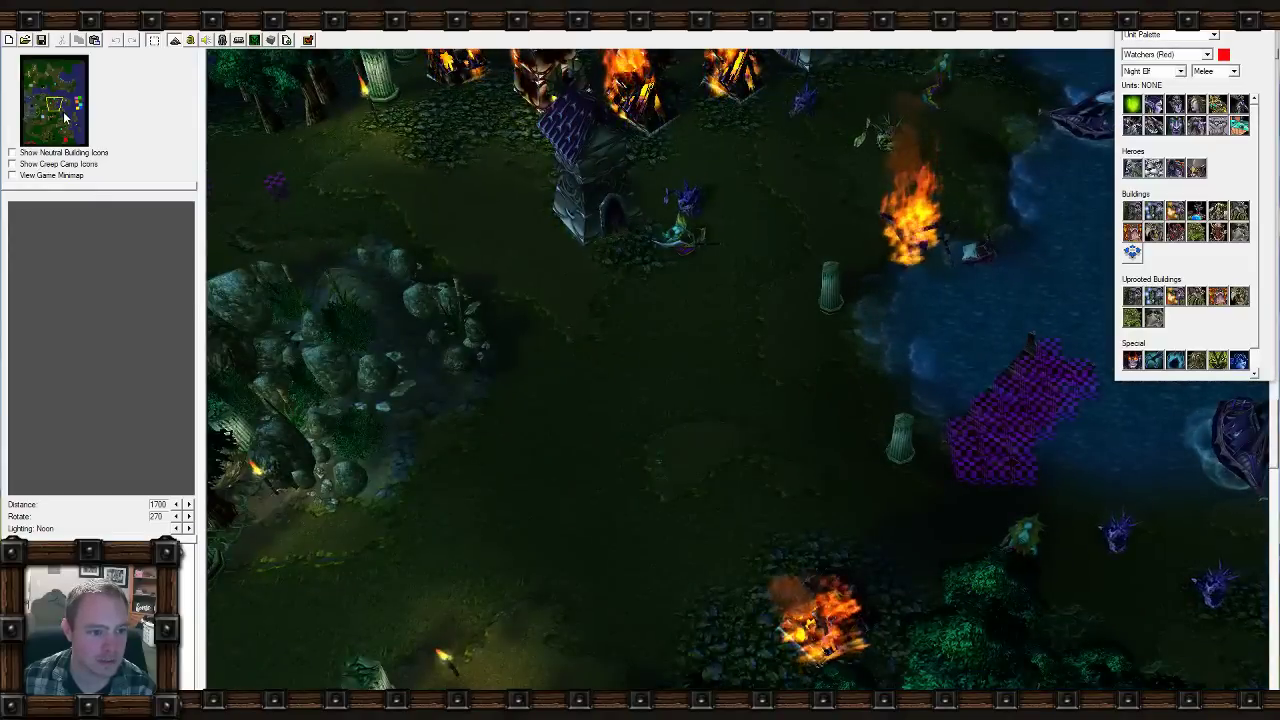
pyautogui.click(64, 120)
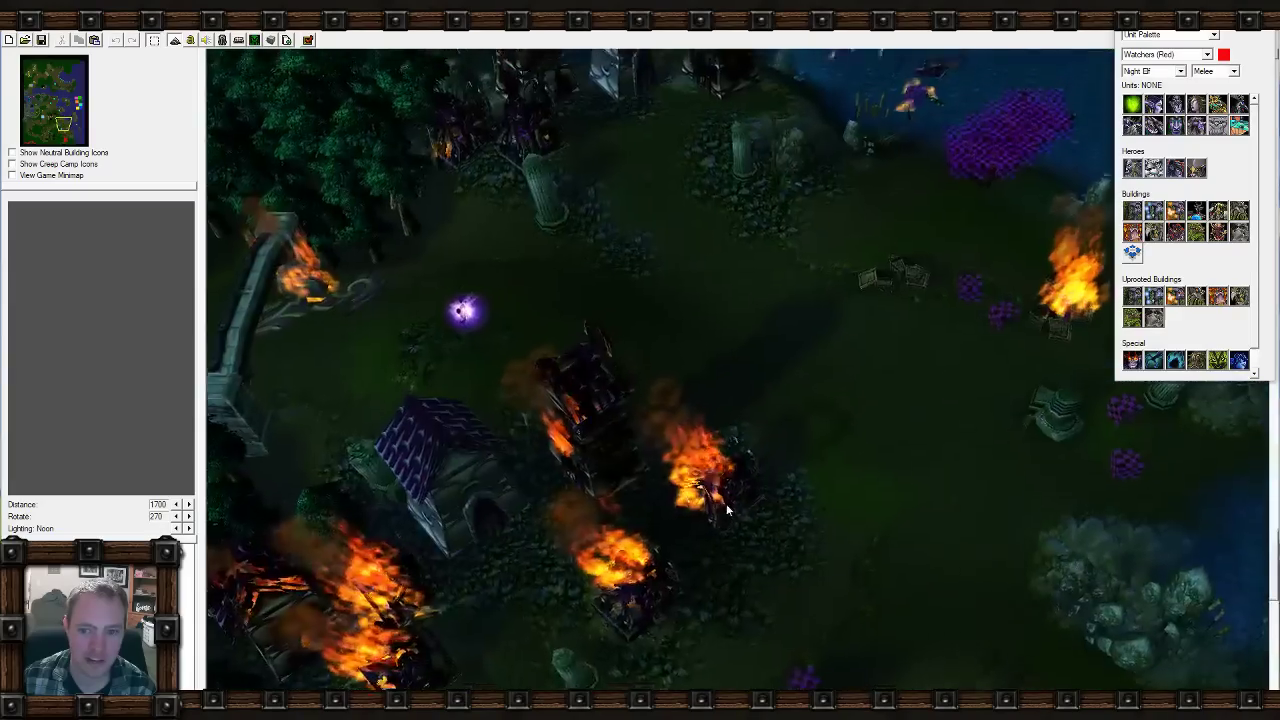
pyautogui.moveTo(726, 503)
pyautogui.mouseDown(button='right')
pyautogui.moveTo(554, 456)
pyautogui.moveTo(926, 284)
pyautogui.mouseUp(button='right')
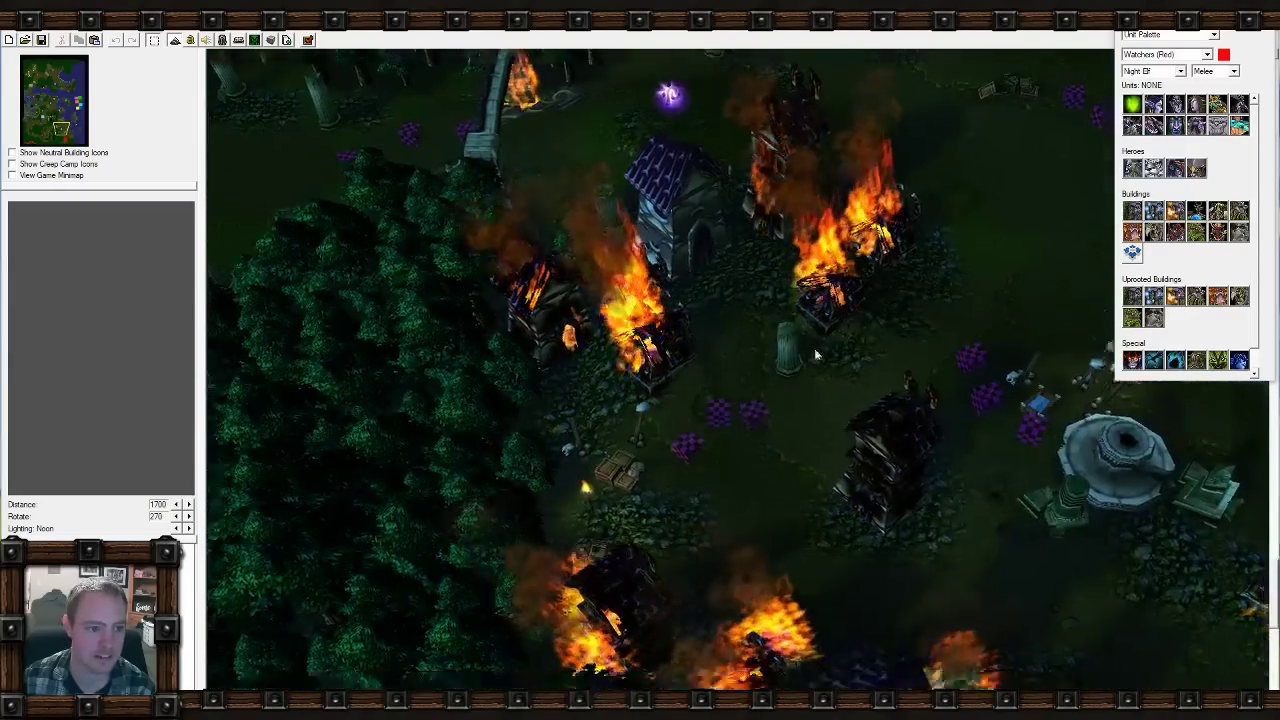
pyautogui.moveTo(814, 352); pyautogui.dragTo(655, 480, button='right')
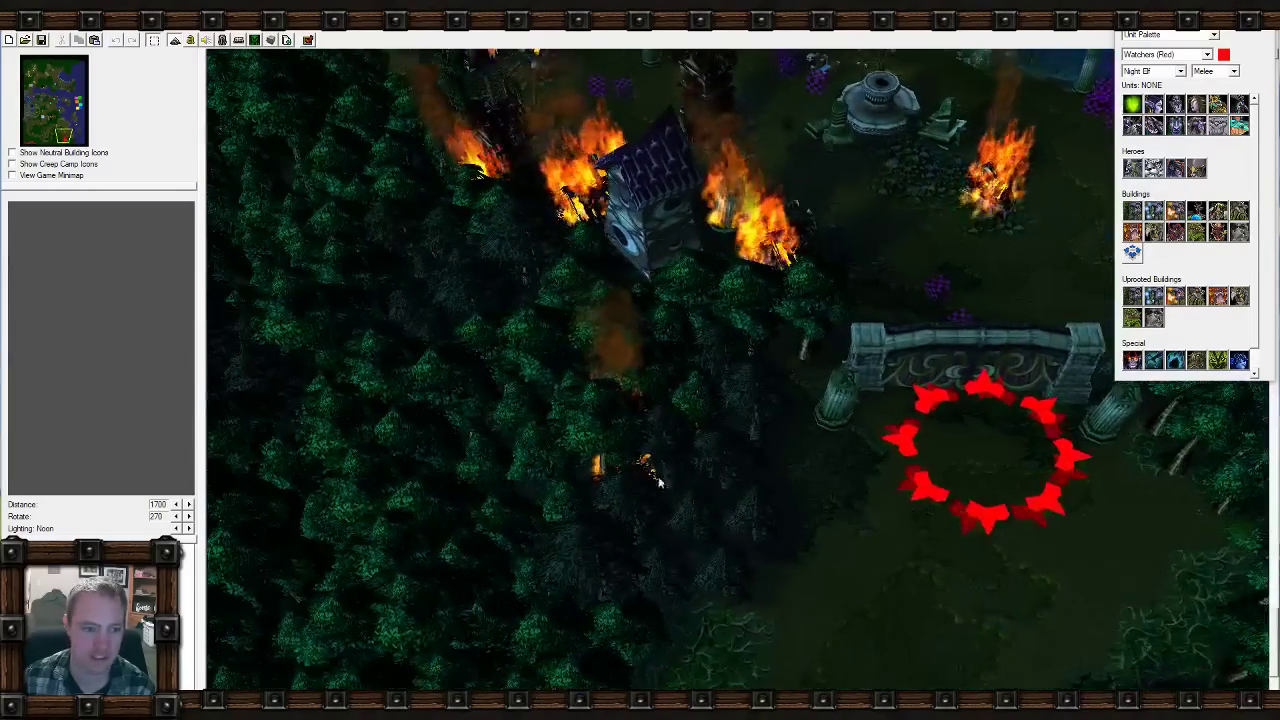
pyautogui.click(36, 146)
pyautogui.moveTo(389, 463); pyautogui.dragTo(531, 380, button='right')
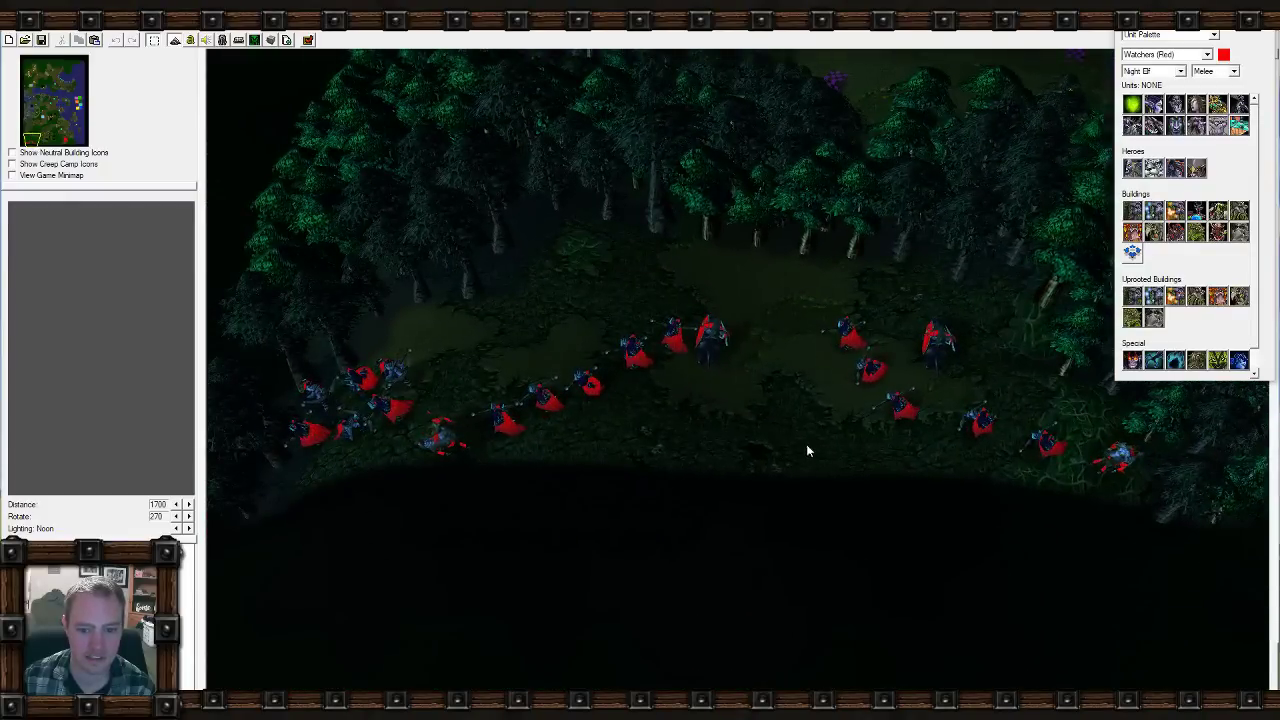
pyautogui.moveTo(496, 259)
pyautogui.mouseDown(button='right')
pyautogui.moveTo(886, 235)
pyautogui.moveTo(805, 460)
pyautogui.moveTo(791, 432)
pyautogui.moveTo(799, 266)
pyautogui.mouseUp(button='right')
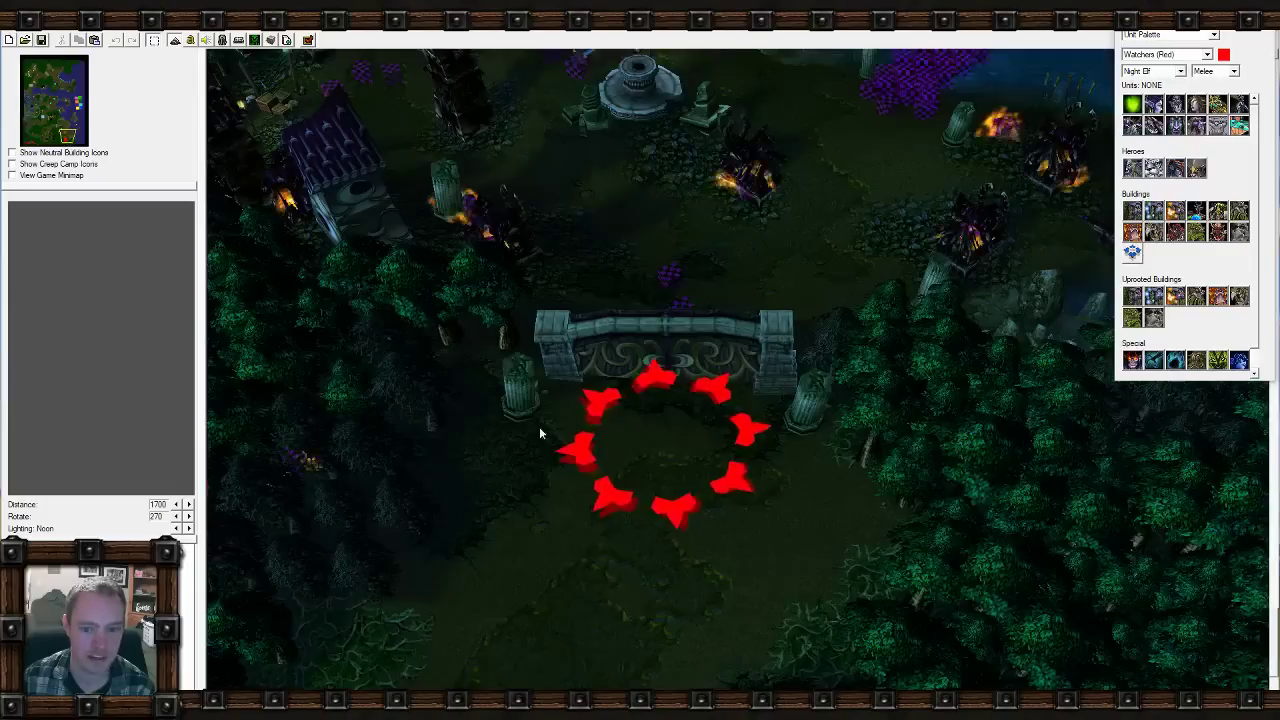
pyautogui.moveTo(539, 426); pyautogui.dragTo(650, 424, button='right')
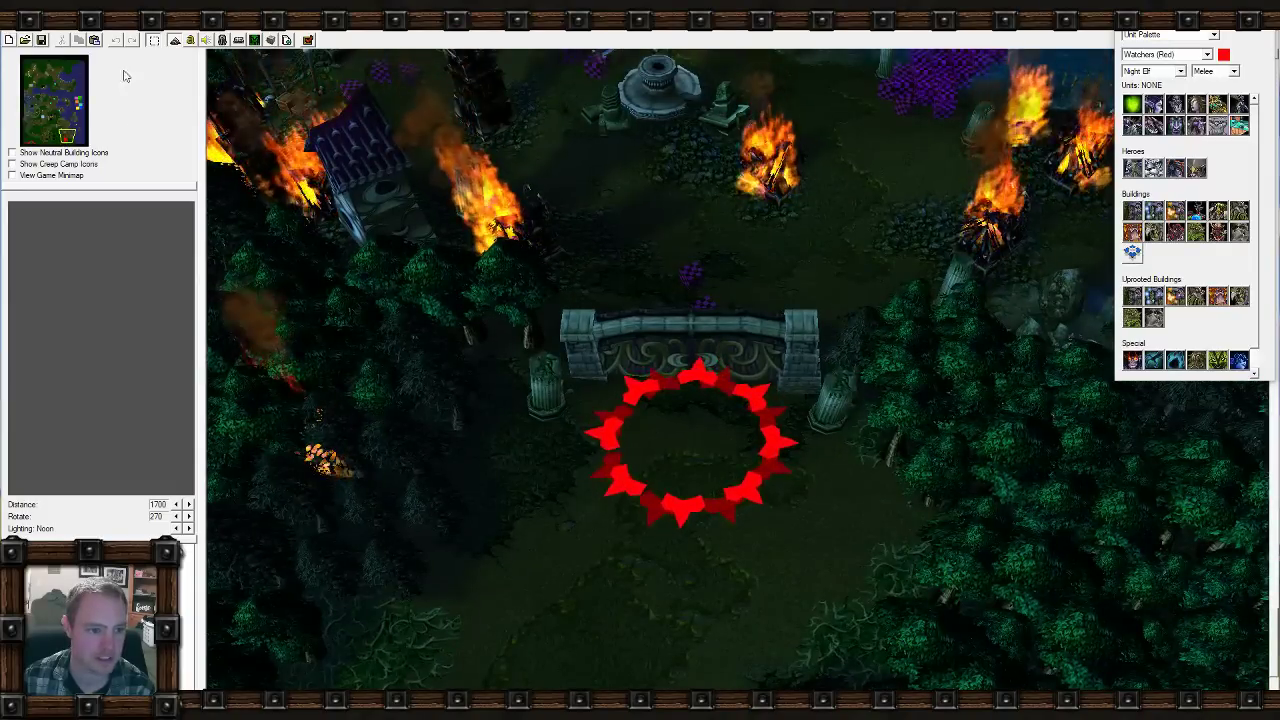
# Review the campaign map's Init 01 Players trigger and the contents of its Victory Defeat category.
pyautogui.press('F4')
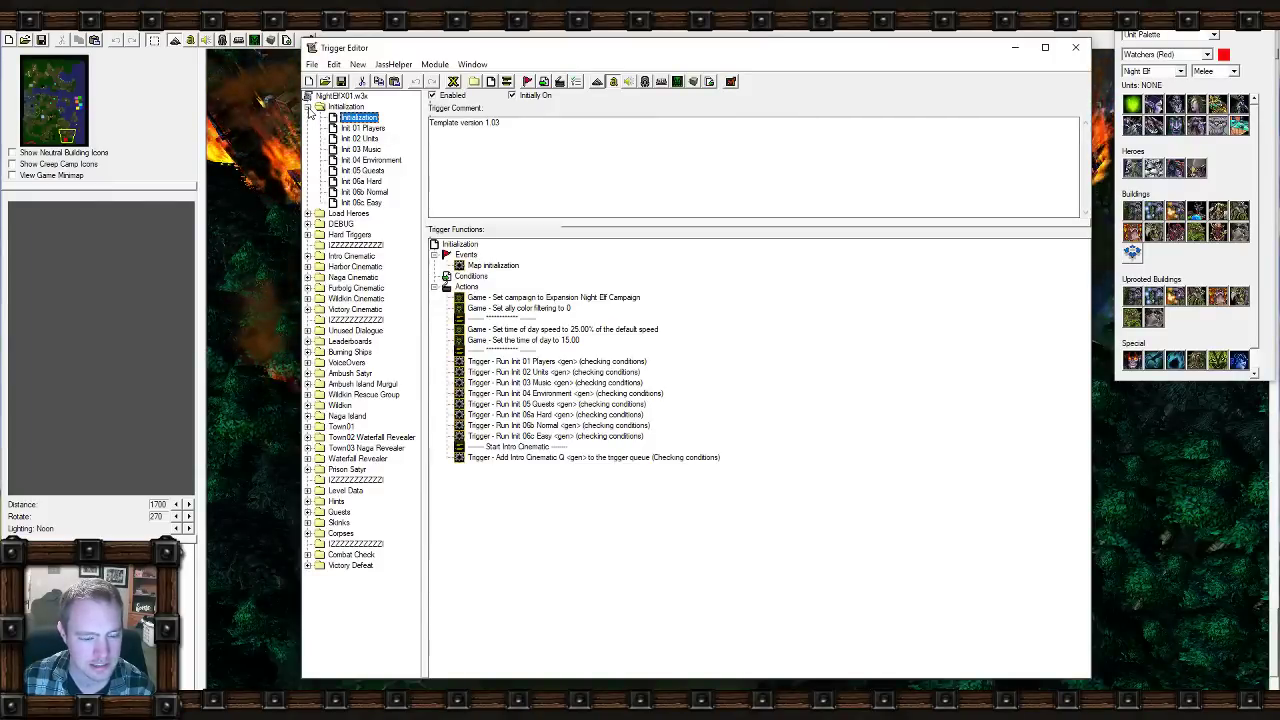
pyautogui.click(362, 128)
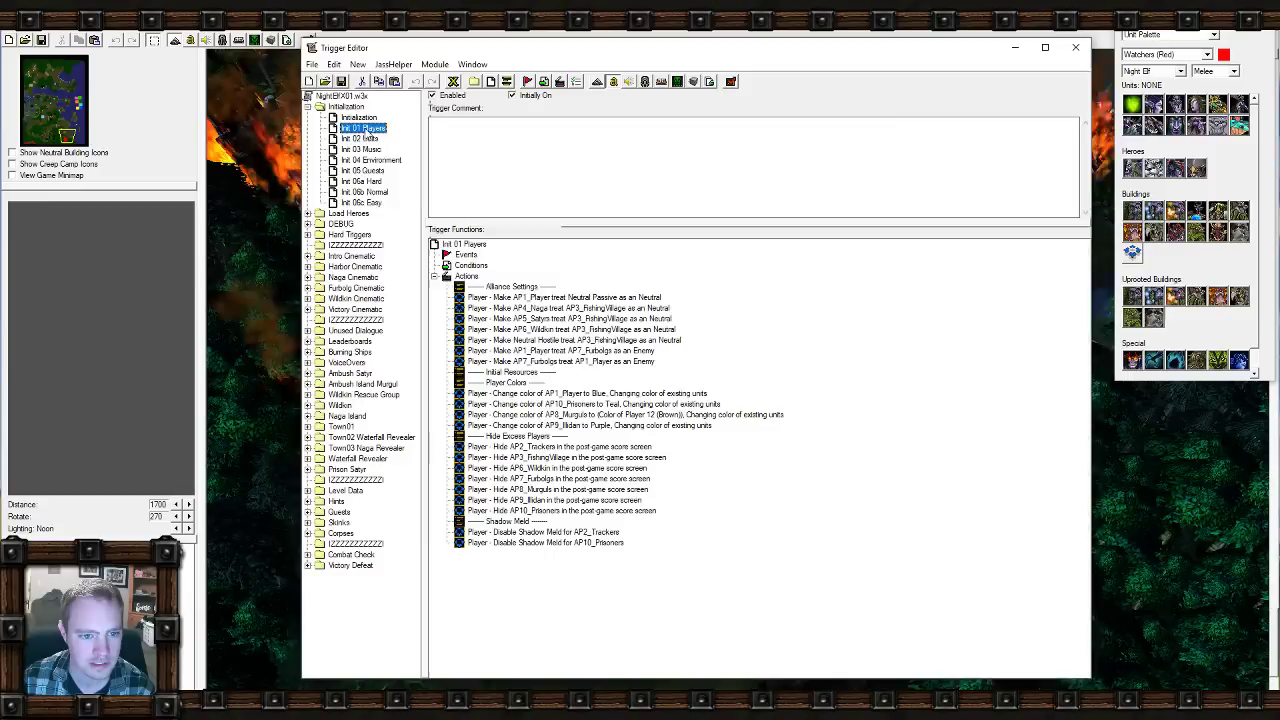
pyautogui.click(308, 566)
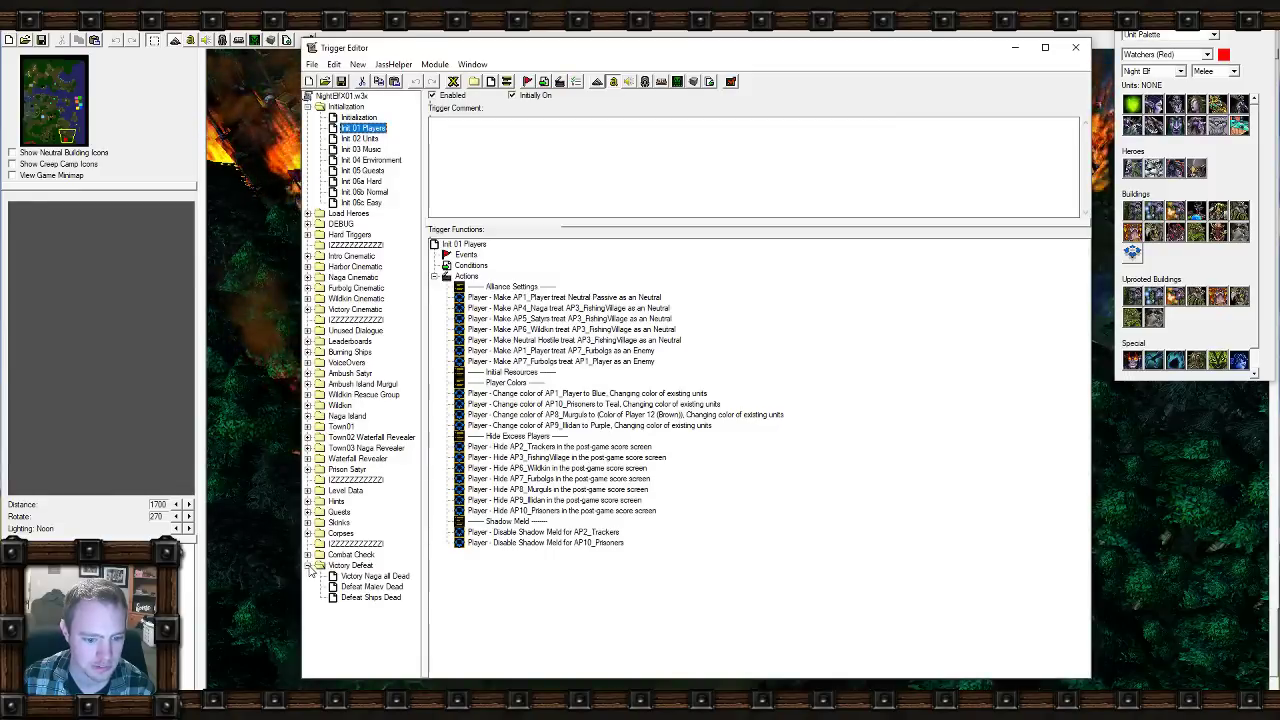
pyautogui.click(308, 566)
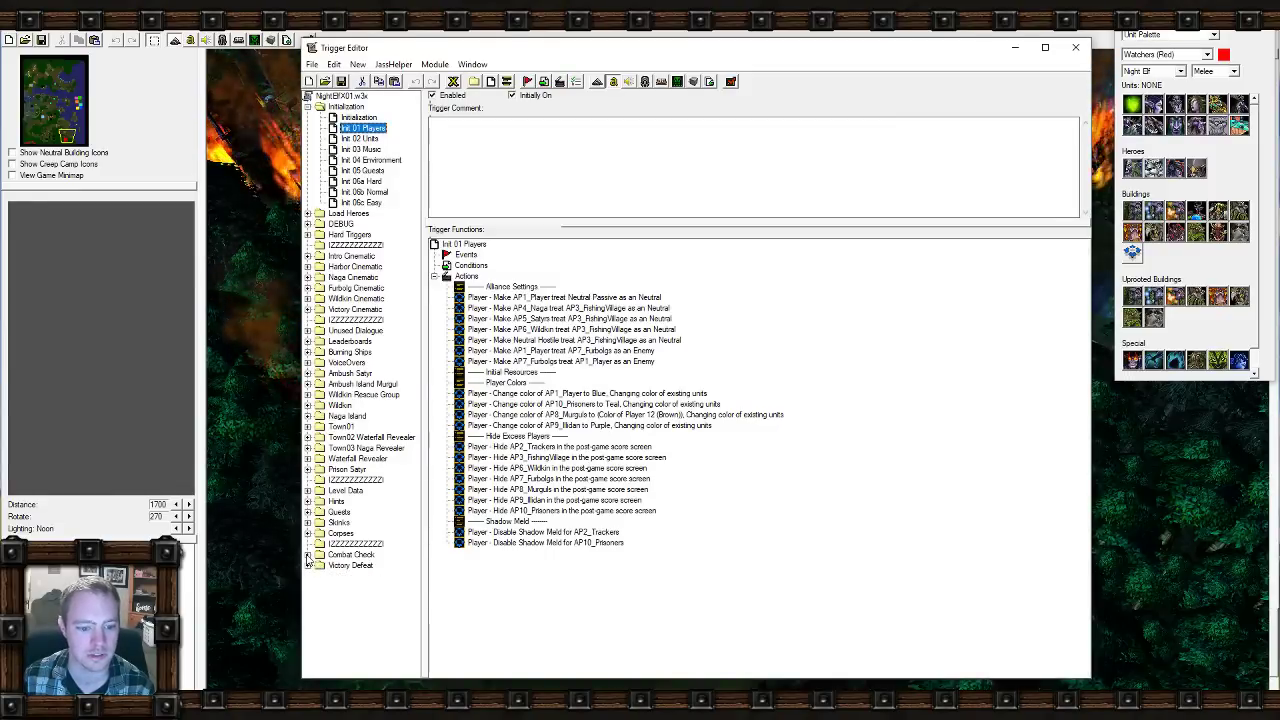
# Review the Combat Detected and Combat Resolved triggers in the Combat Check category, including the countdown timer action, and close the trigger editor.
pyautogui.click(308, 555)
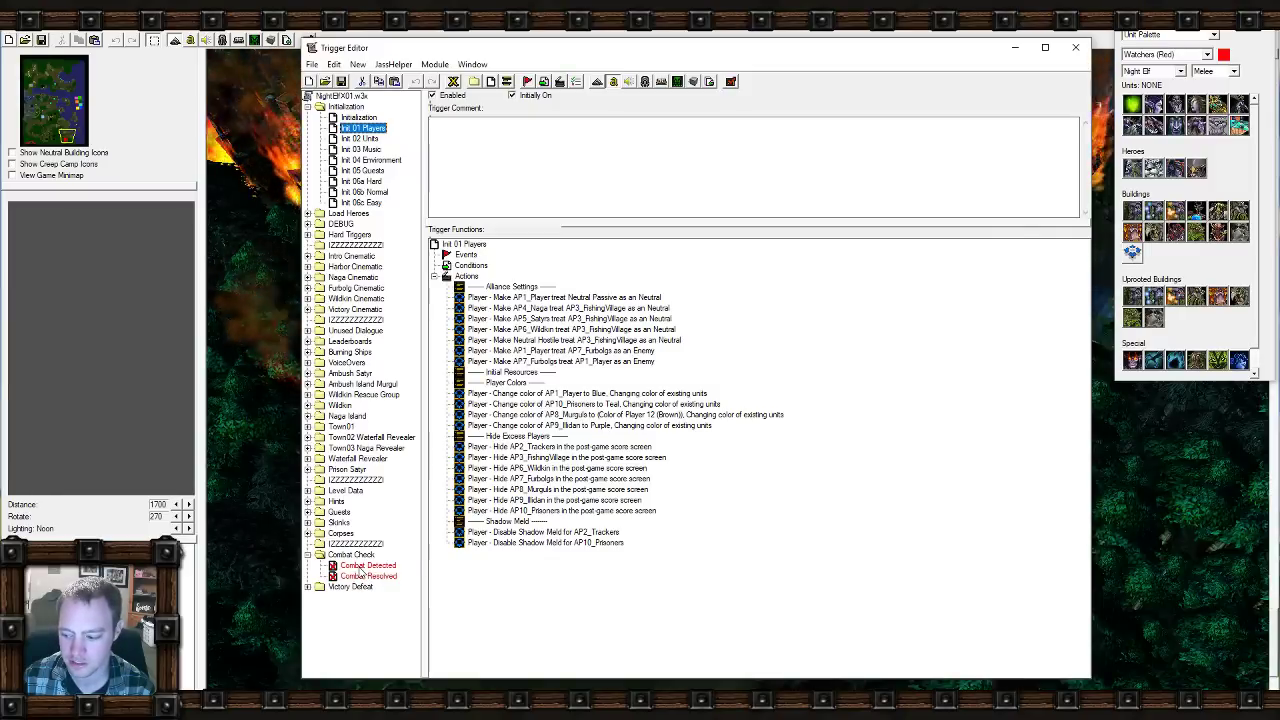
pyautogui.moveTo(522, 61); pyautogui.dragTo(586, 58)
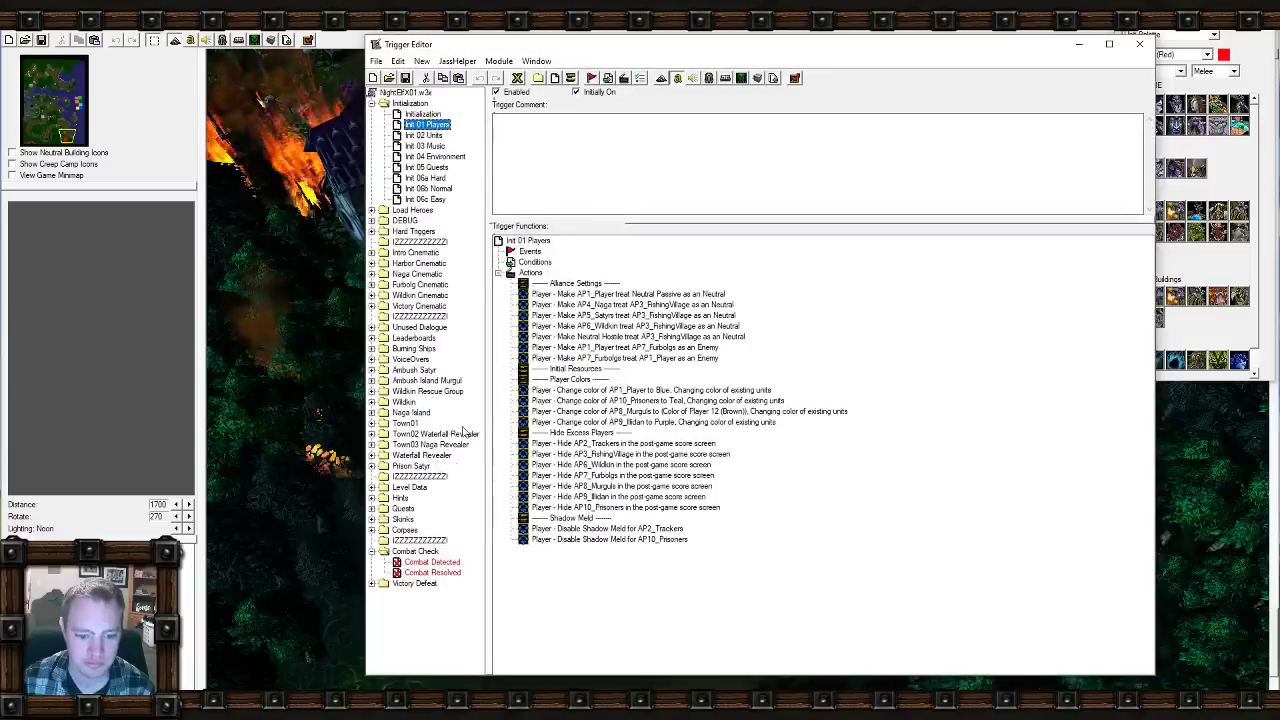
pyautogui.click(430, 564)
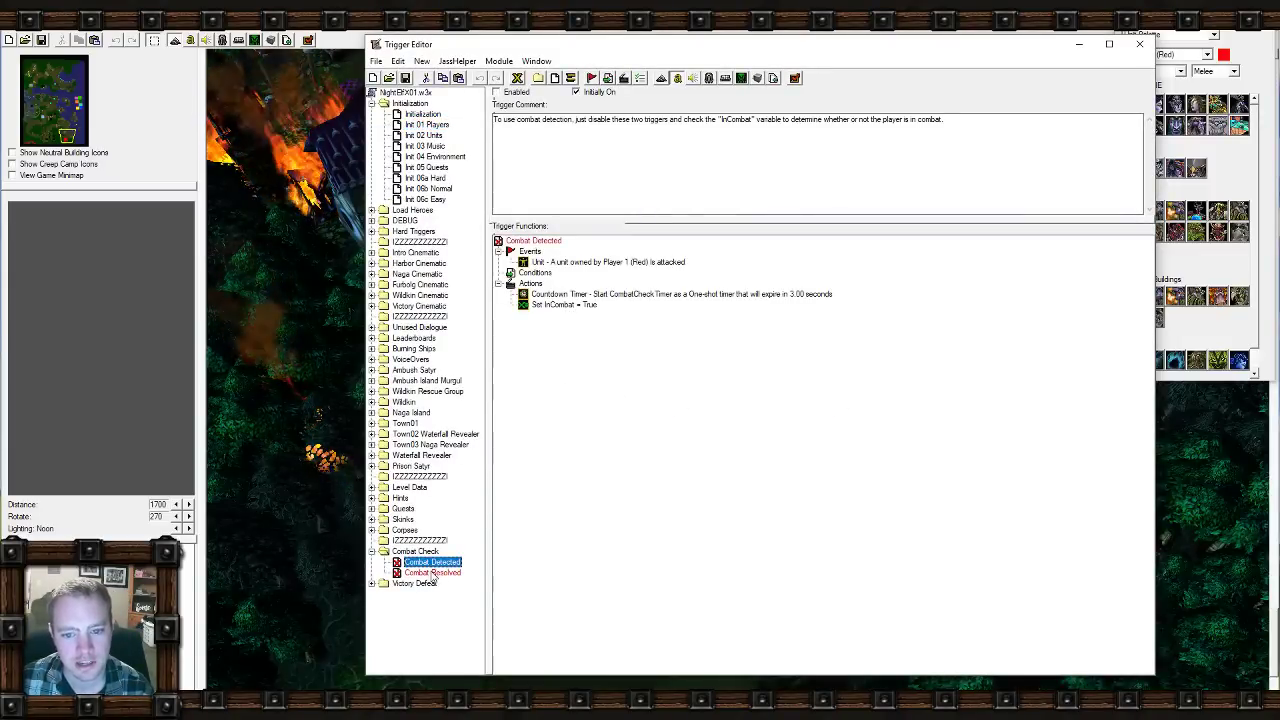
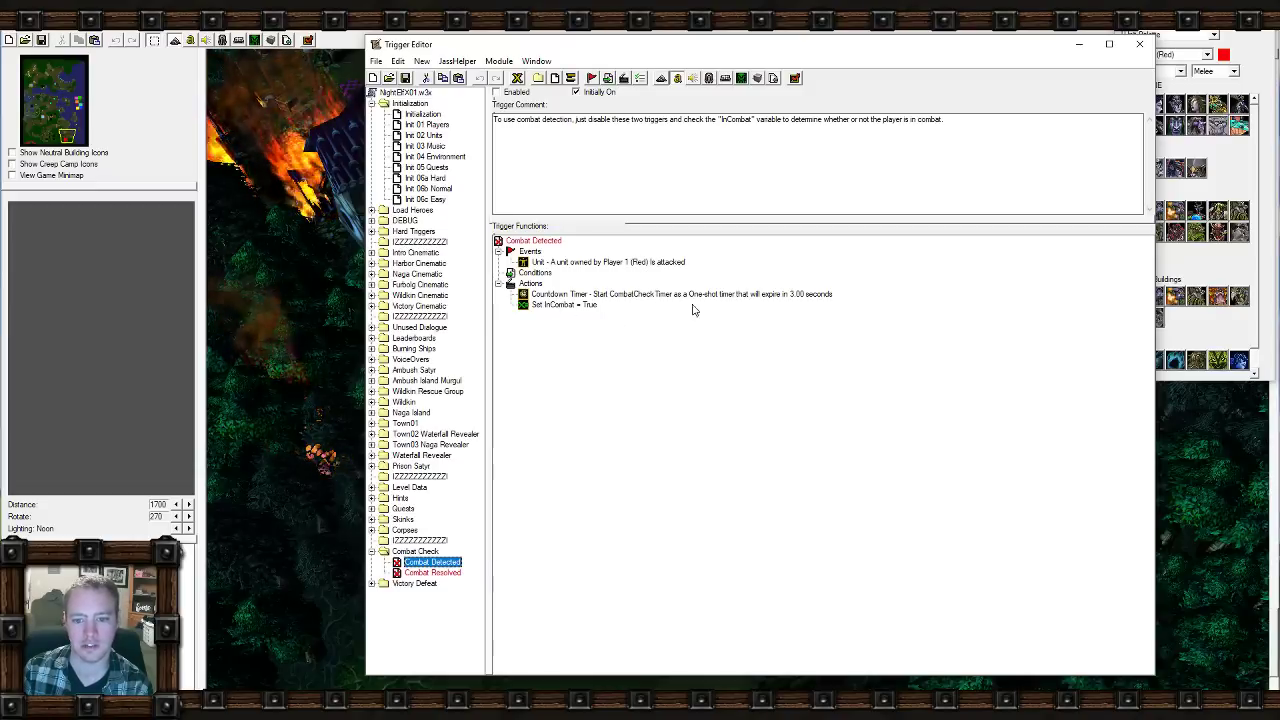
pyautogui.click(806, 296)
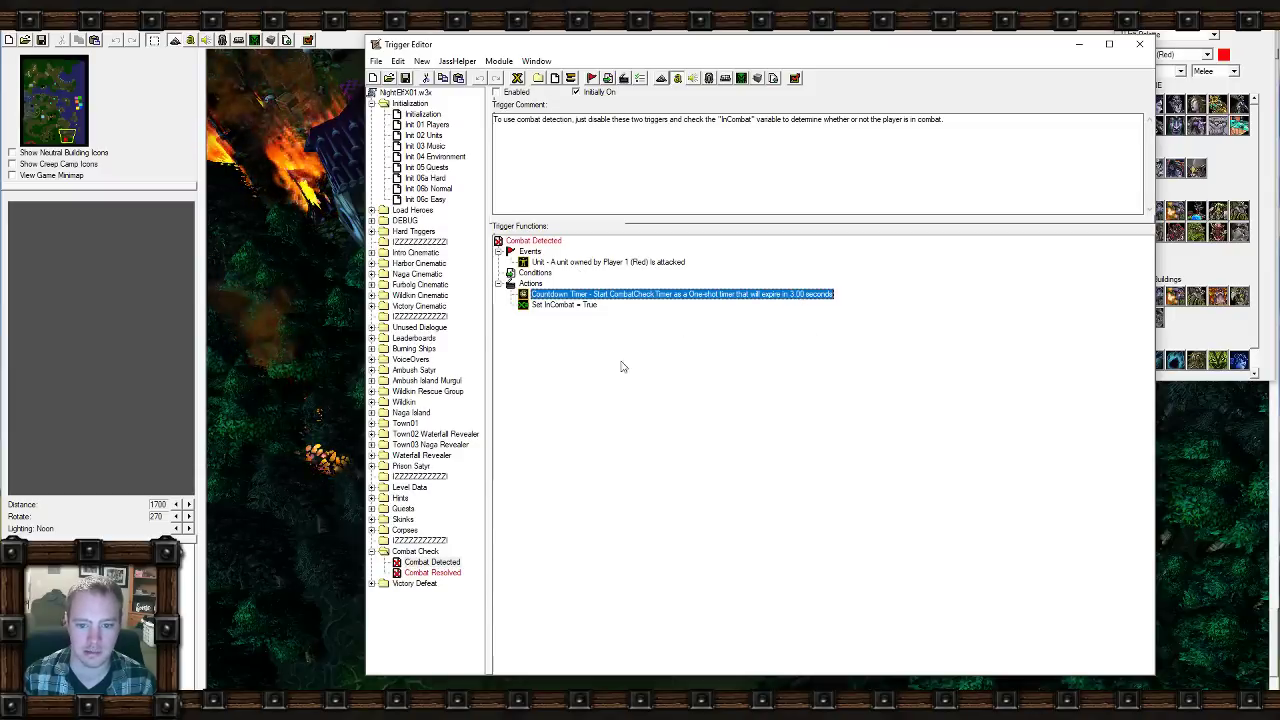
pyautogui.click(441, 575)
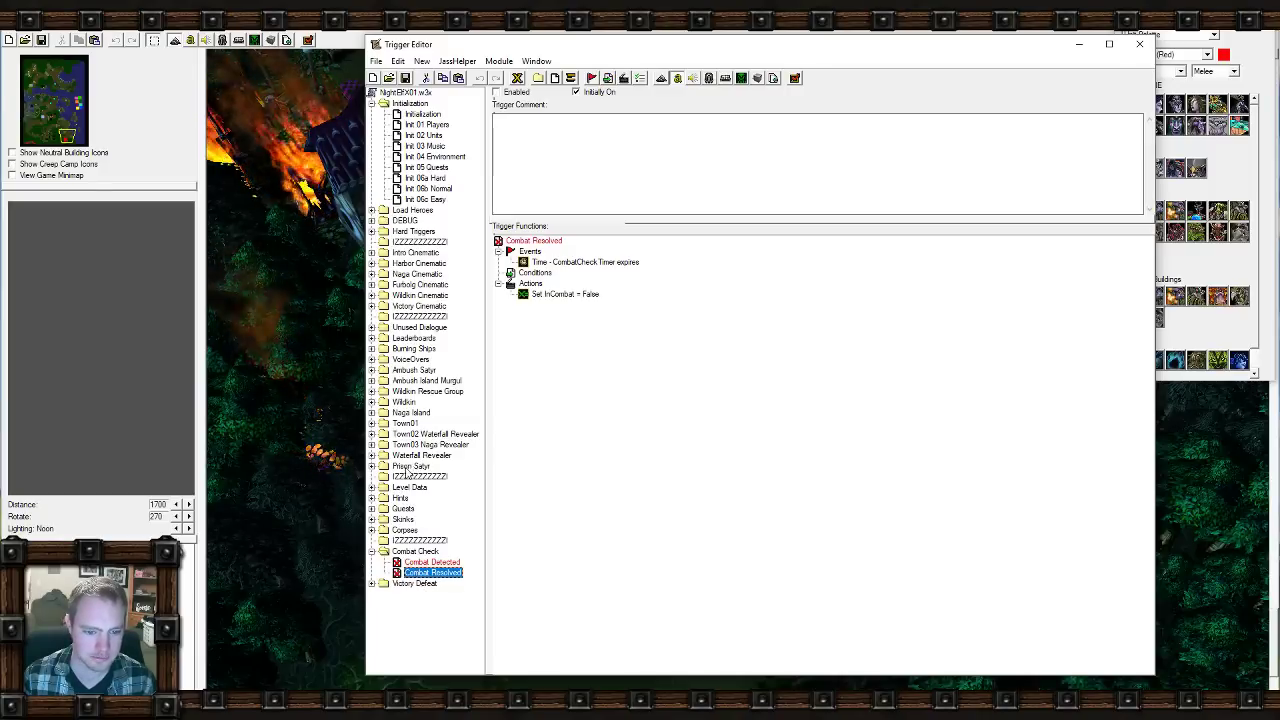
pyautogui.click(1139, 44)
# Examine the campaign map's eastern shoreline, central village, and the western waterfalls down to the burning buildings below them.
pyautogui.moveTo(780, 341); pyautogui.dragTo(570, 700, button='right')
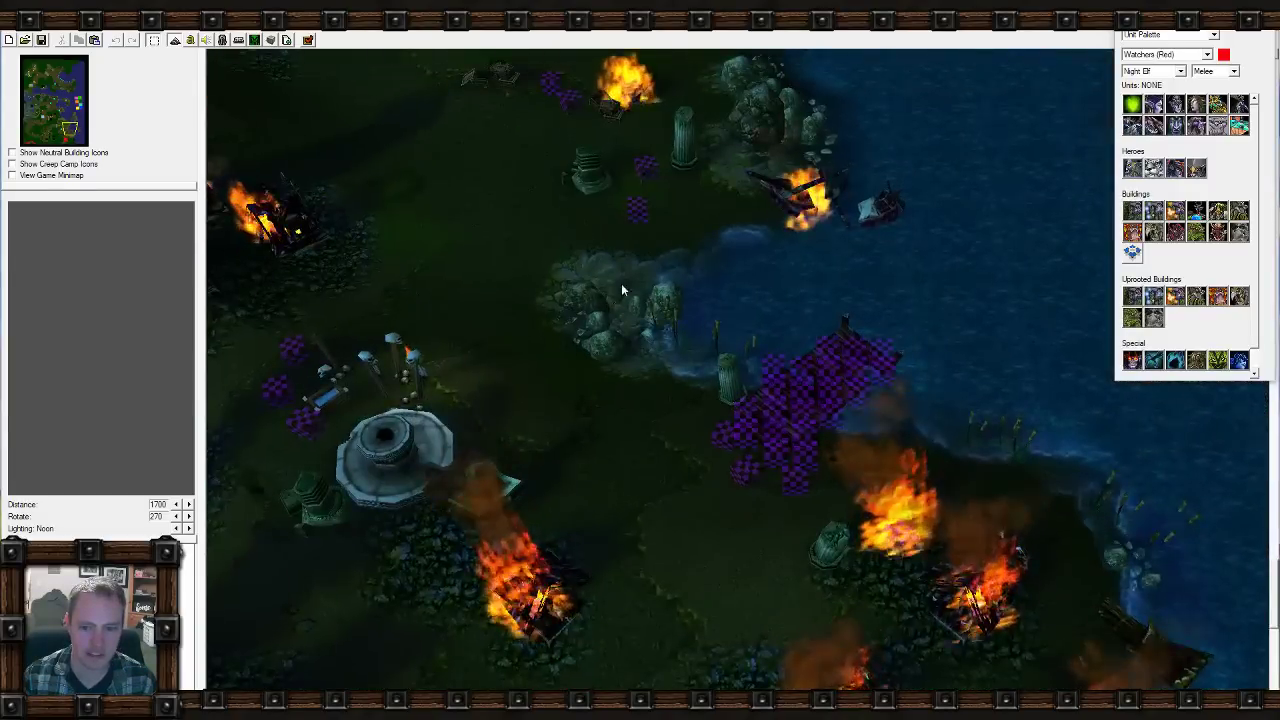
pyautogui.moveTo(621, 285); pyautogui.dragTo(590, 700, button='right')
pyautogui.moveTo(467, 331); pyautogui.dragTo(457, 529, button='right')
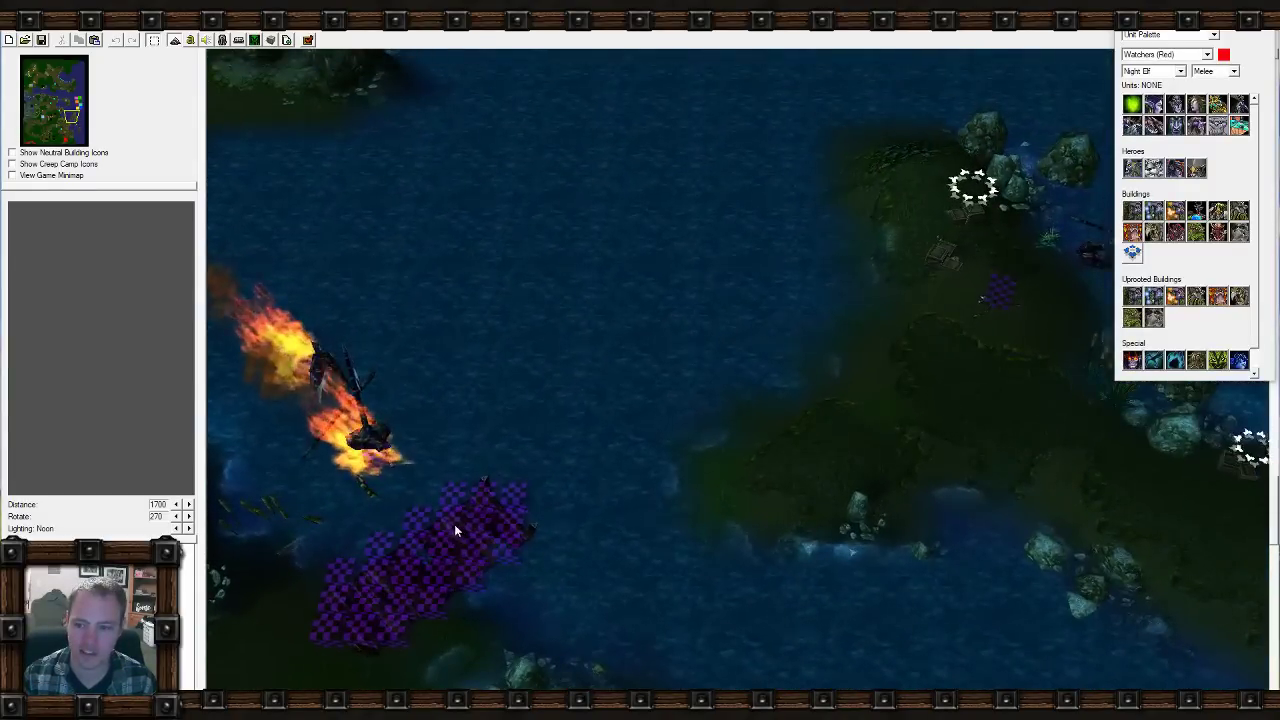
pyautogui.click(56, 100)
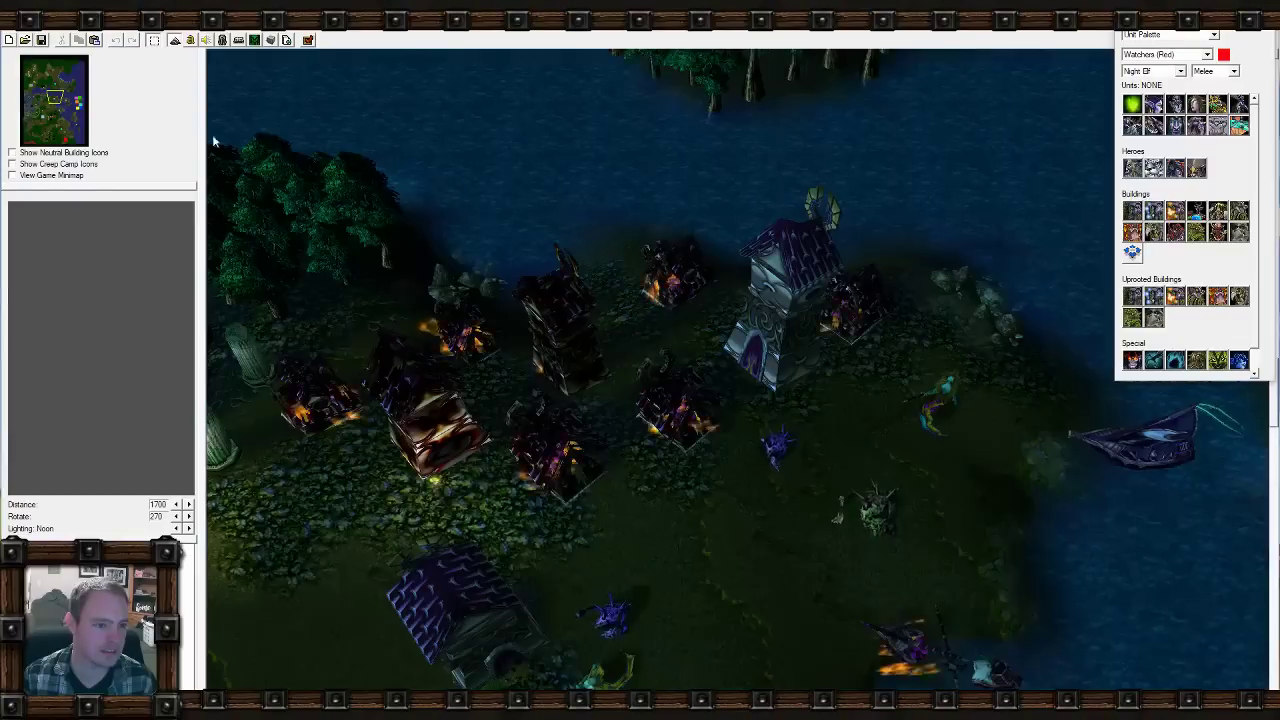
pyautogui.moveTo(44, 108); pyautogui.dragTo(31, 109)
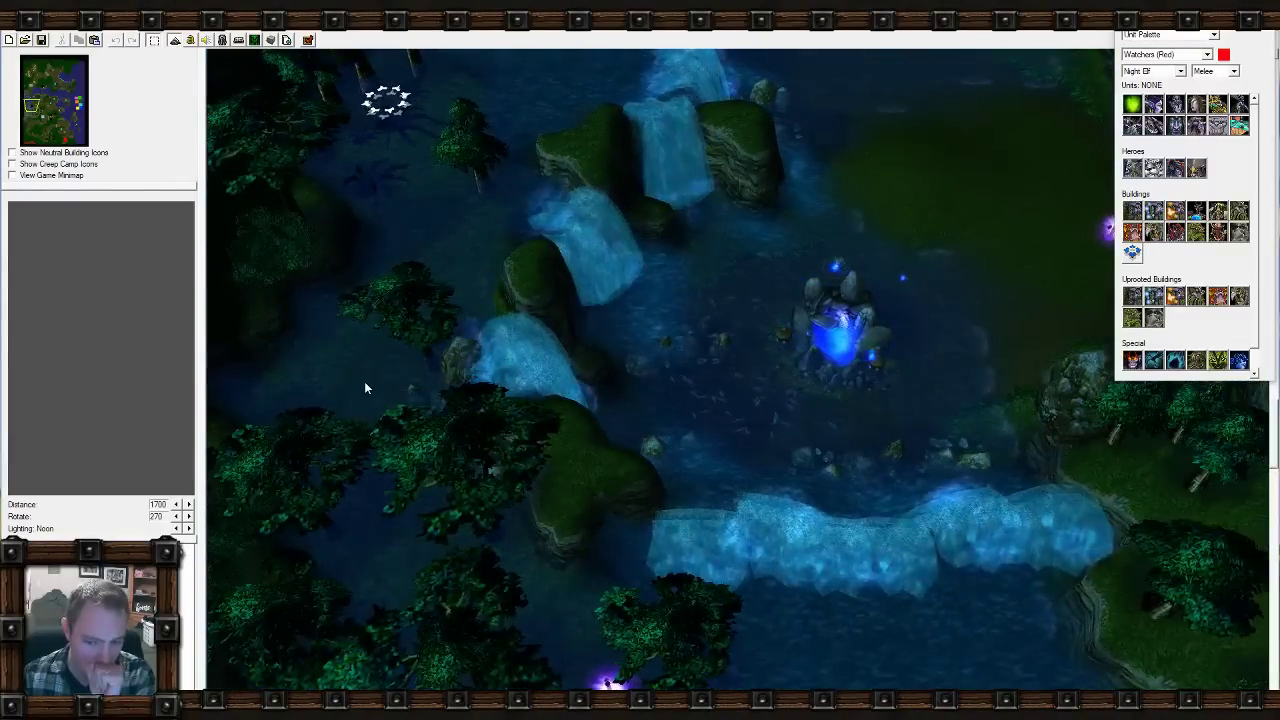
pyautogui.moveTo(600, 612)
pyautogui.mouseDown(button='right')
pyautogui.moveTo(502, 470)
pyautogui.moveTo(816, 312)
pyautogui.moveTo(646, 277)
pyautogui.mouseUp(button='right')
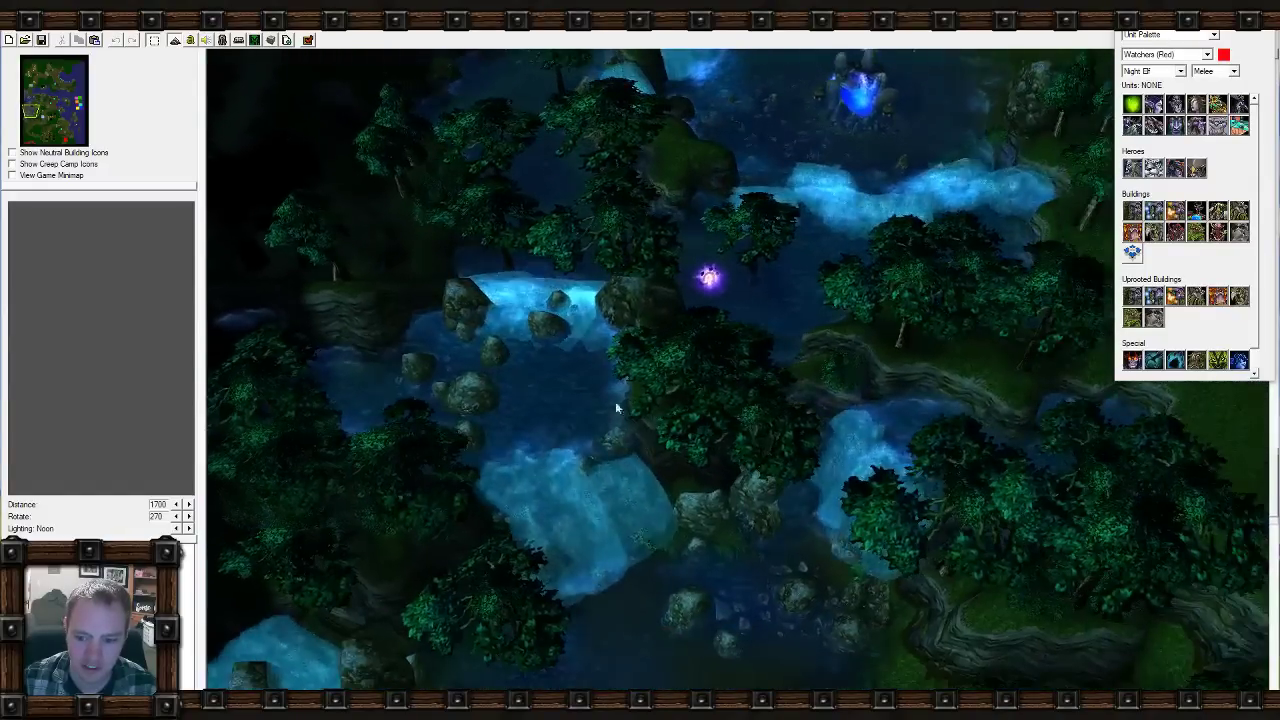
pyautogui.moveTo(614, 400)
pyautogui.mouseDown(button='right')
pyautogui.moveTo(508, 309)
pyautogui.moveTo(785, 172)
pyautogui.mouseUp(button='right')
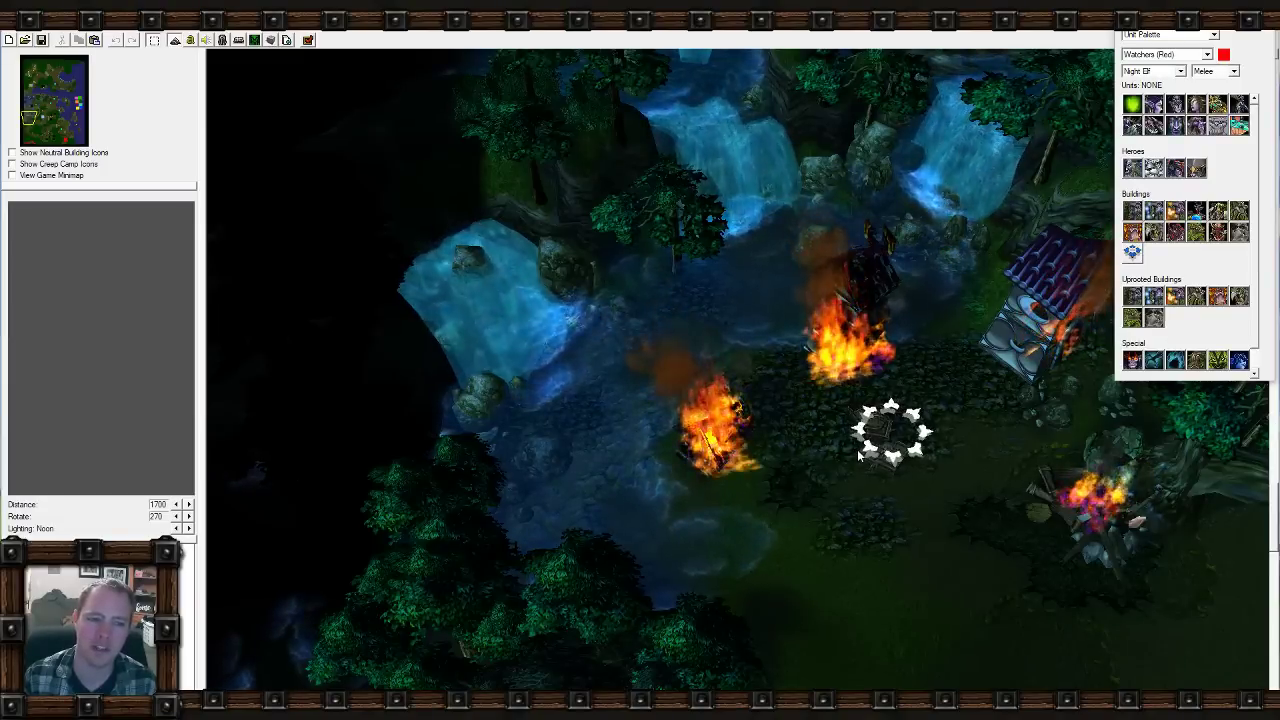
# Browse the FrozenThrone maps folder in list view for a map to open.
pyautogui.click(25, 40)
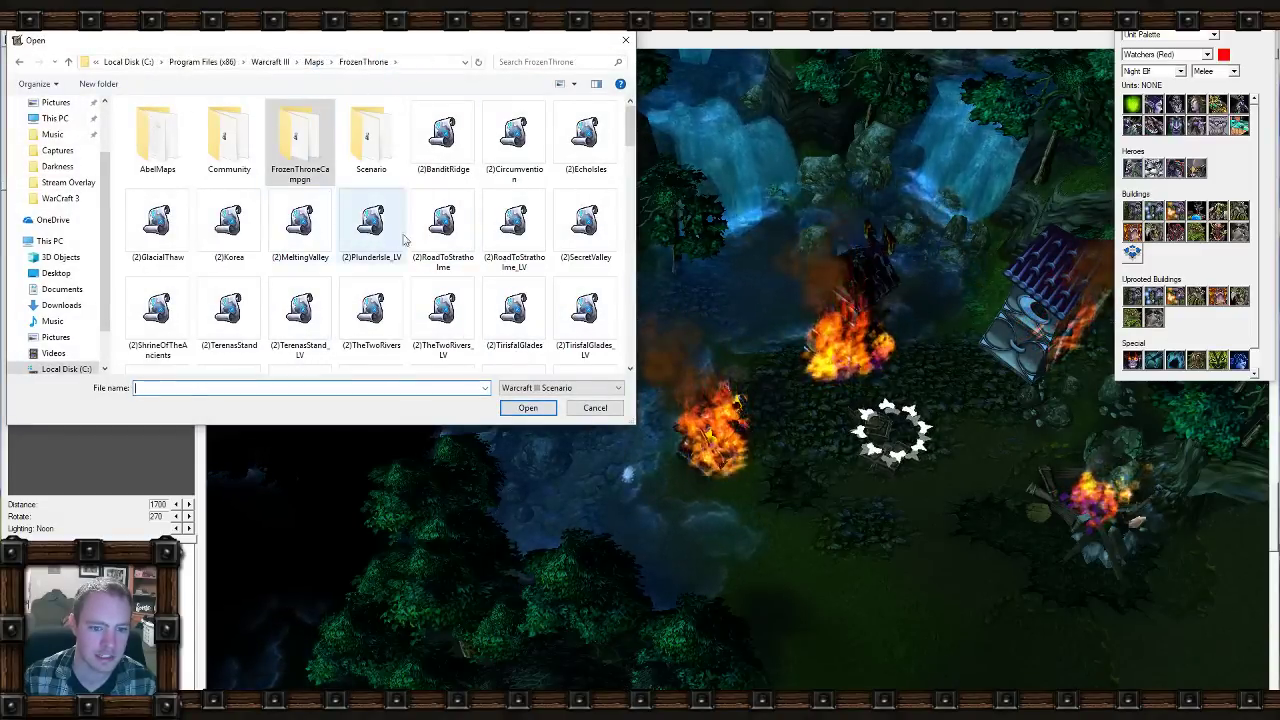
pyautogui.click(573, 84)
pyautogui.click(617, 151)
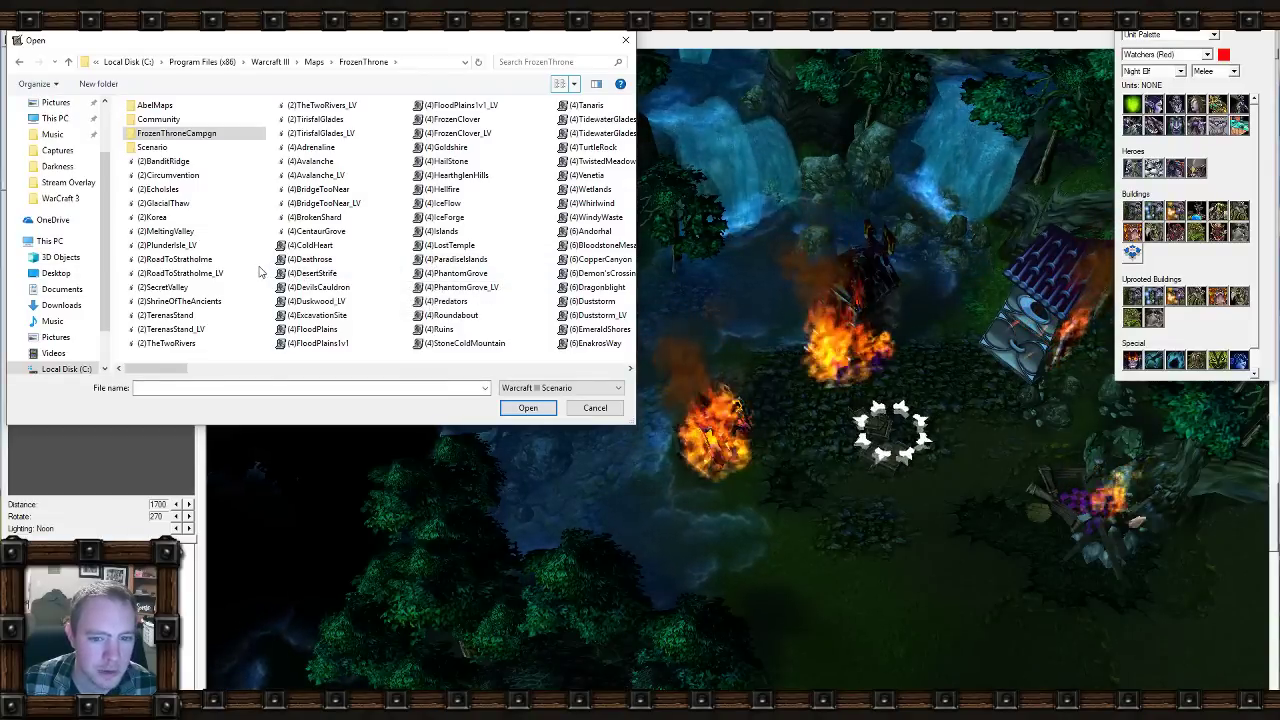
pyautogui.scroll(-1, 258, 271)
pyautogui.scroll(-1, 258, 271)
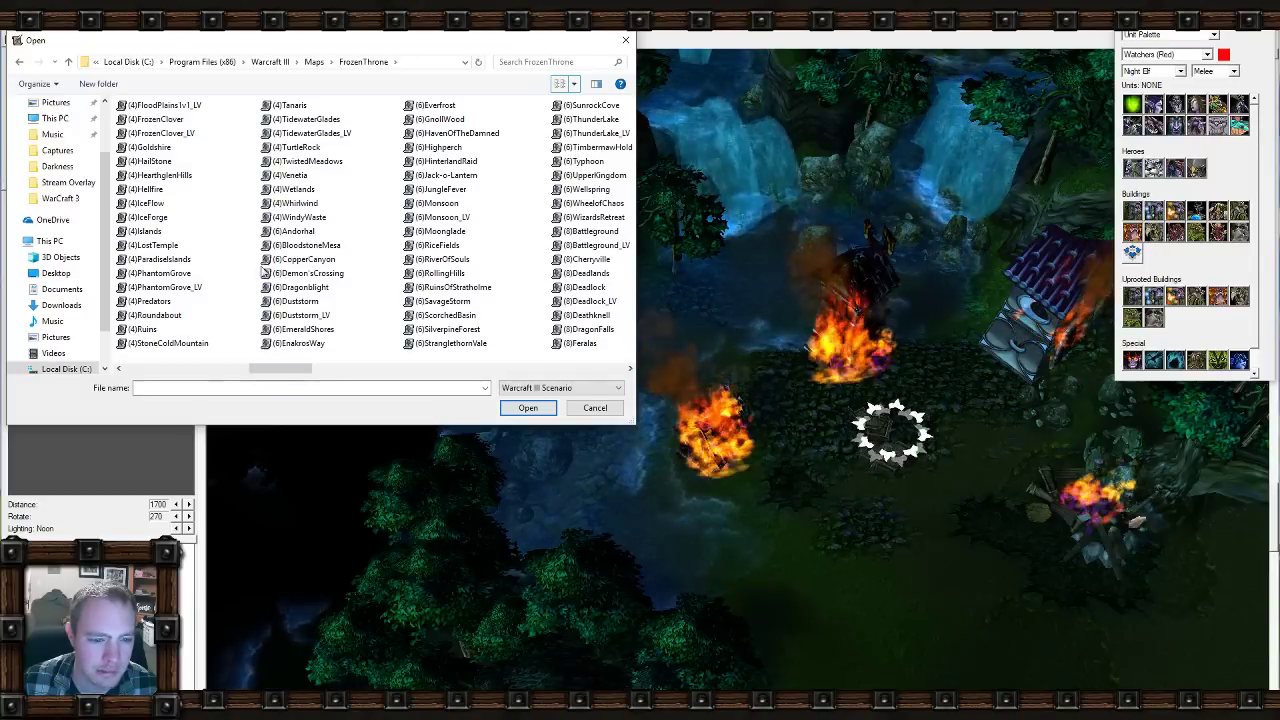
pyautogui.scroll(2, 330, 275)
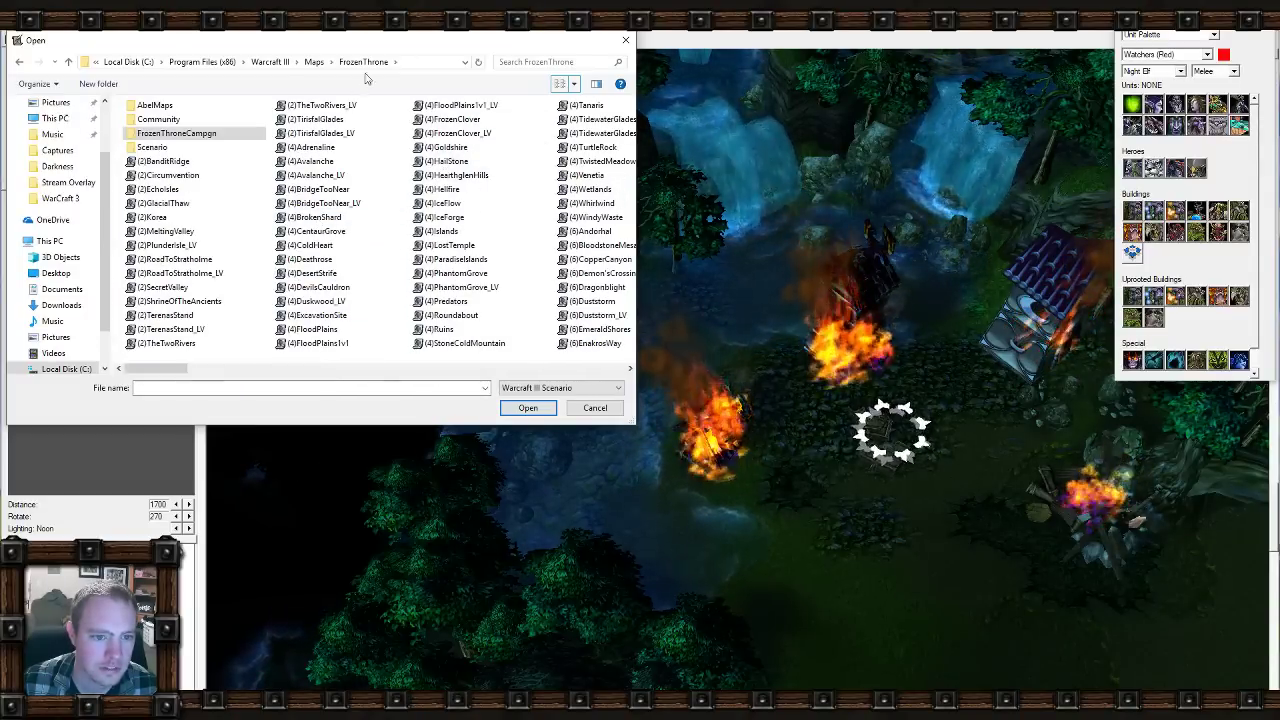
# Search the parent Maps folder for "garden" and open the (8)GardenOfWar map stored in the FrozenThrone folder.
pyautogui.click(314, 61)
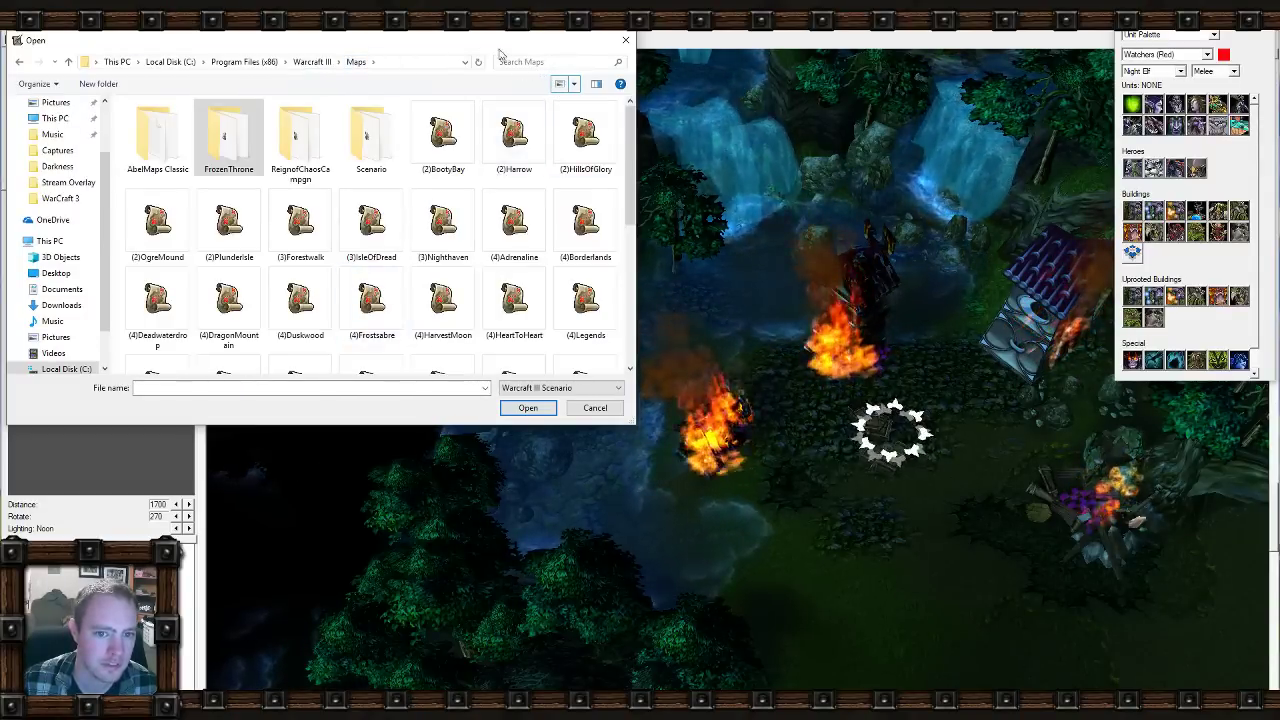
pyautogui.click(574, 83)
pyautogui.click(605, 150)
pyautogui.click(533, 61)
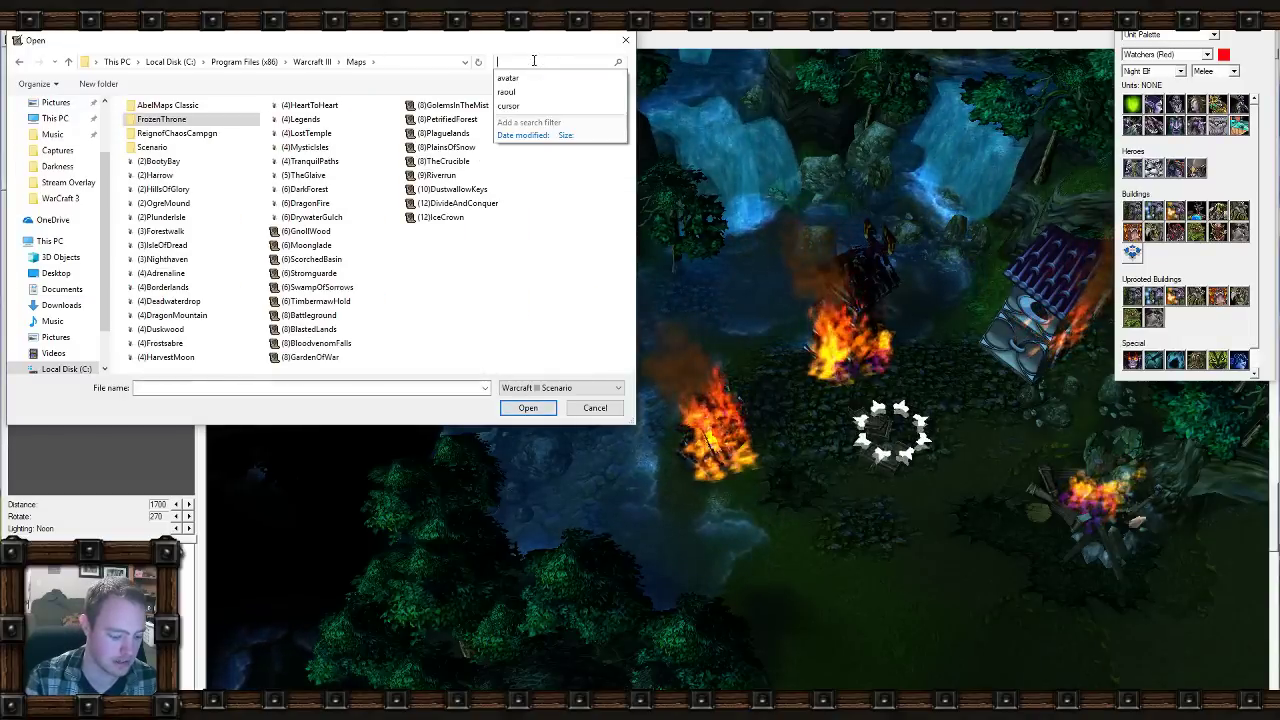
pyautogui.write('garden')
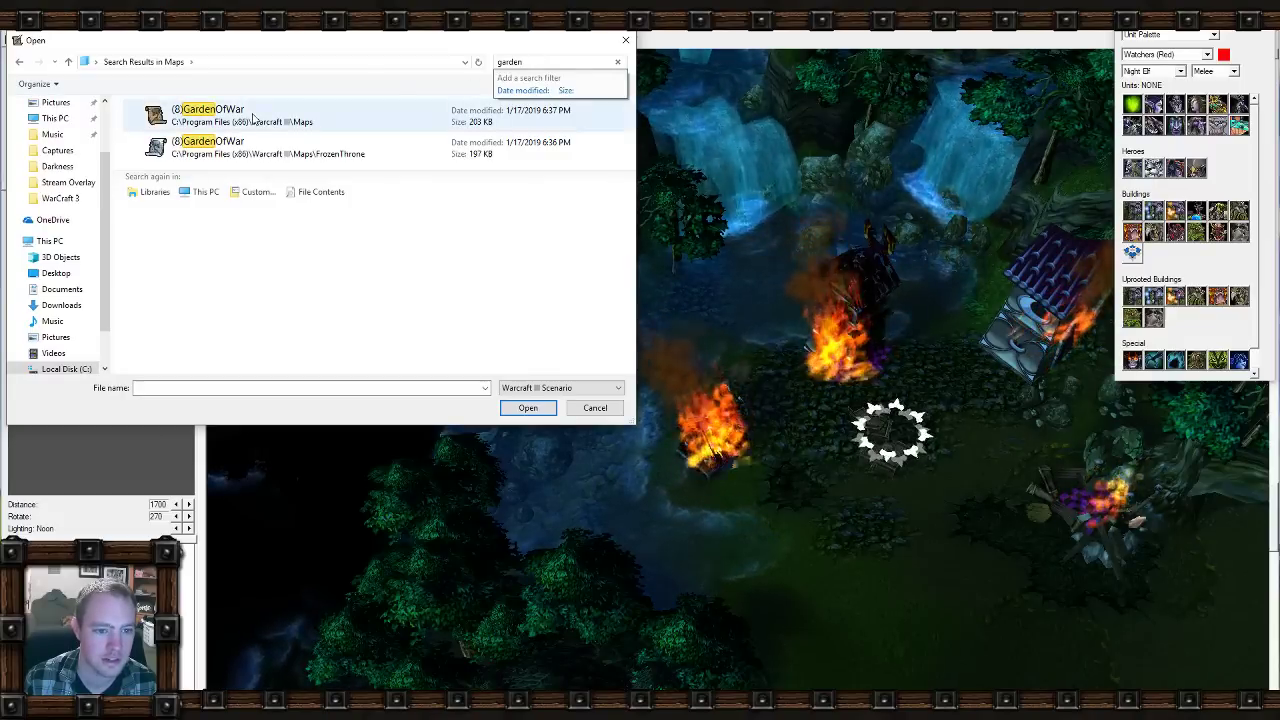
pyautogui.click(267, 155)
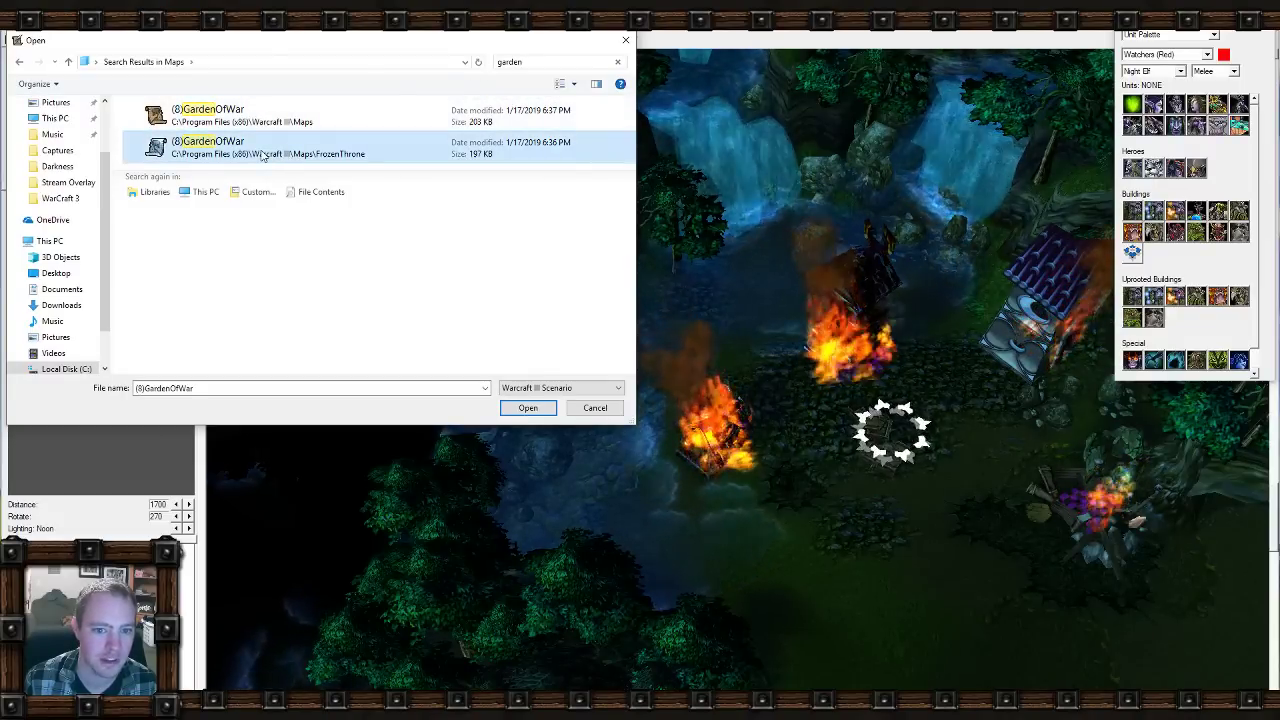
pyautogui.doubleClick(250, 157)
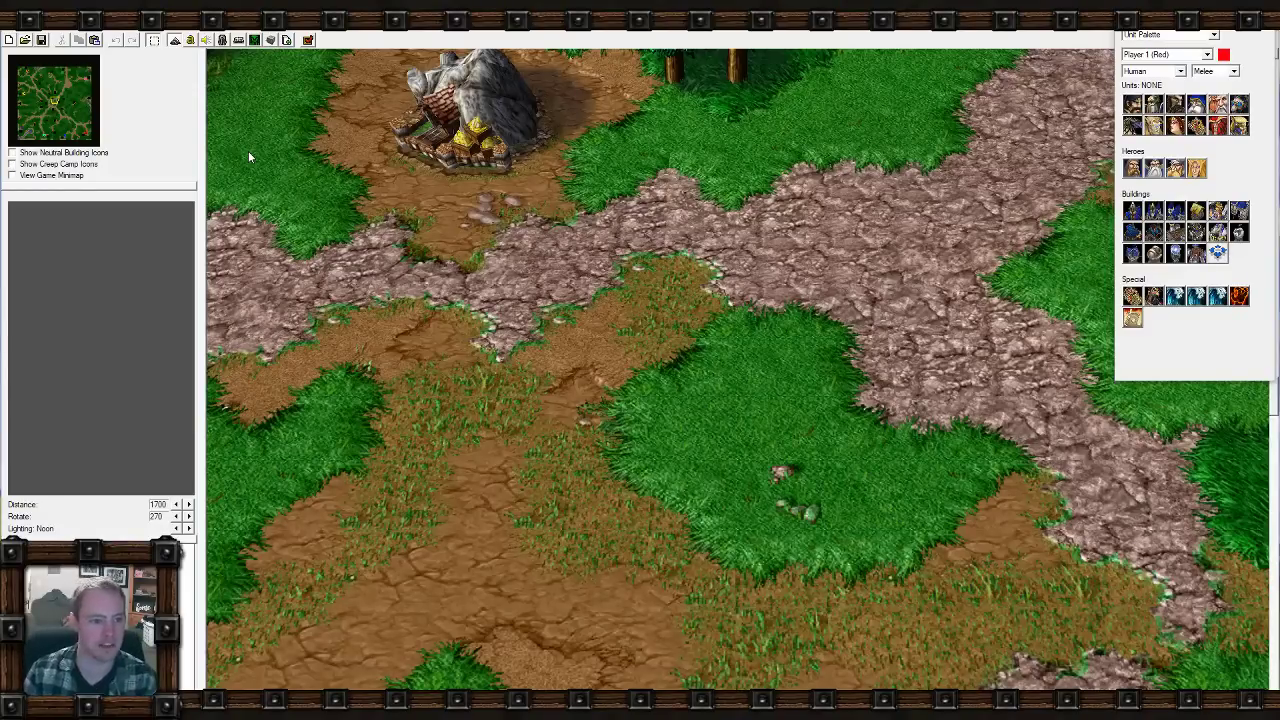
# Examine the Garden of War map's northern edge, northeastern corner and eastern side, including their roads, tree lines and creep camps.
pyautogui.moveTo(65, 105); pyautogui.dragTo(60, 98)
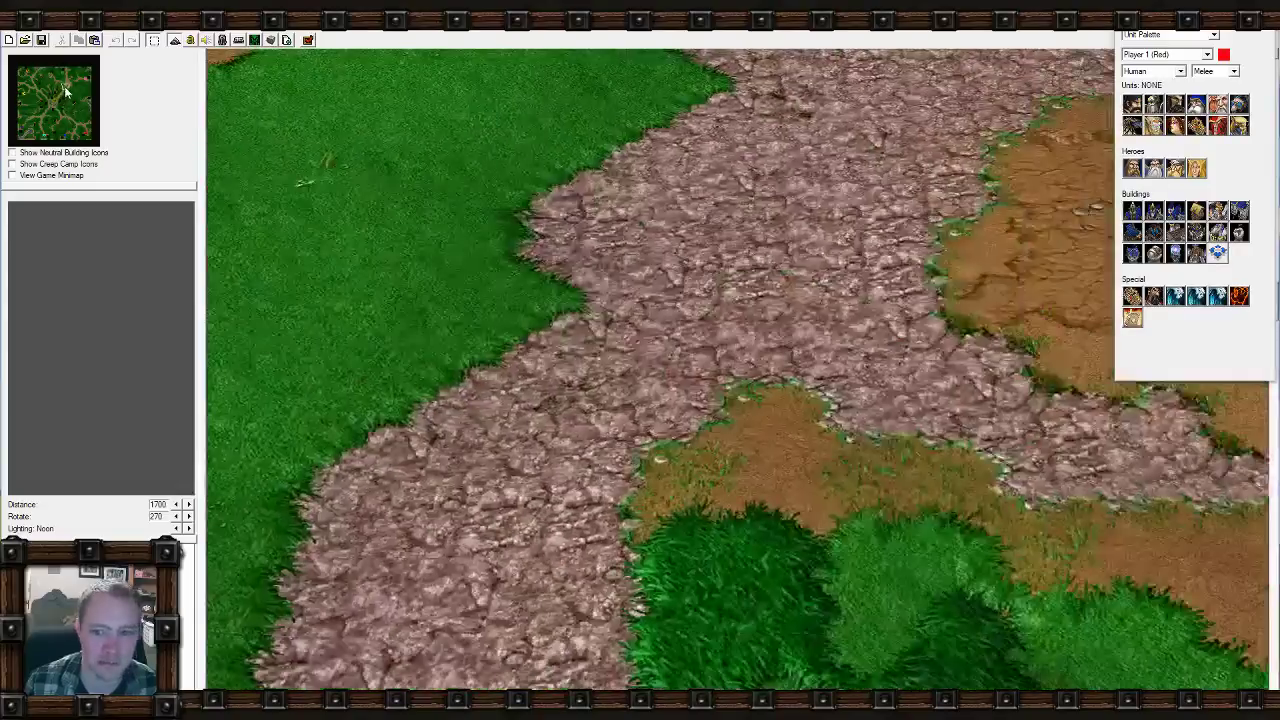
pyautogui.scroll(-5, 594, 484)
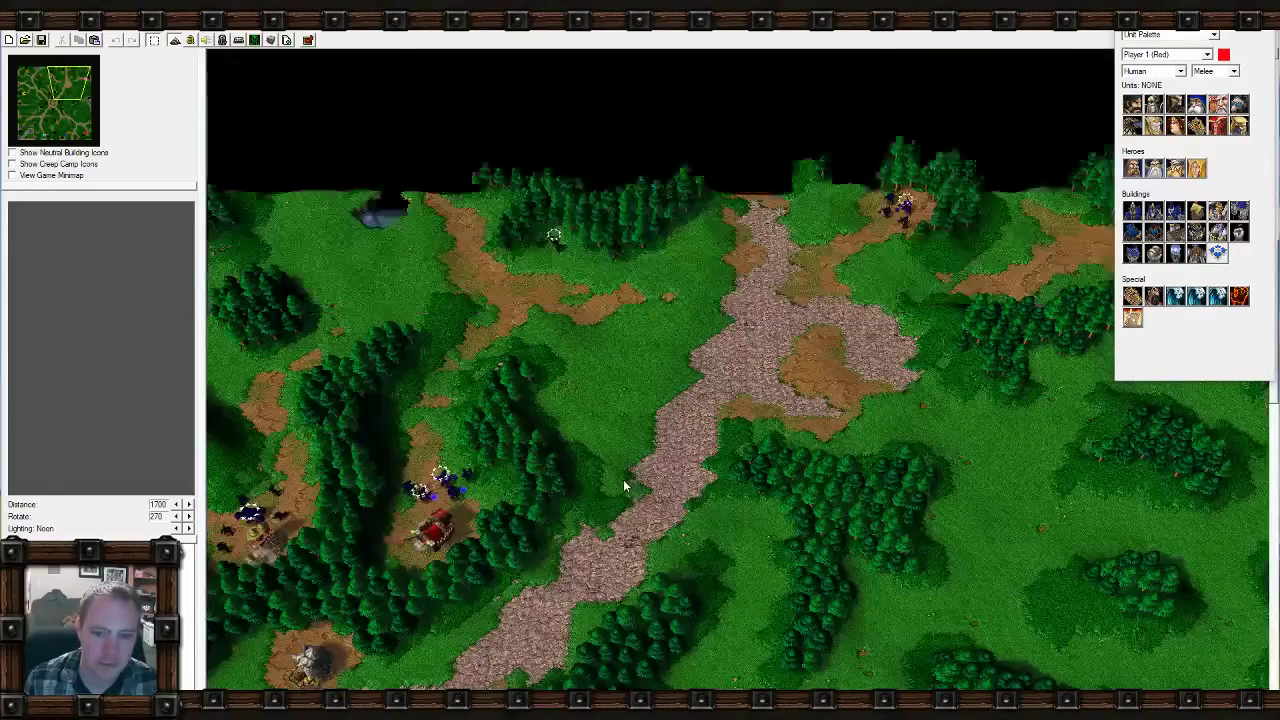
pyautogui.scroll(-1, 622, 490)
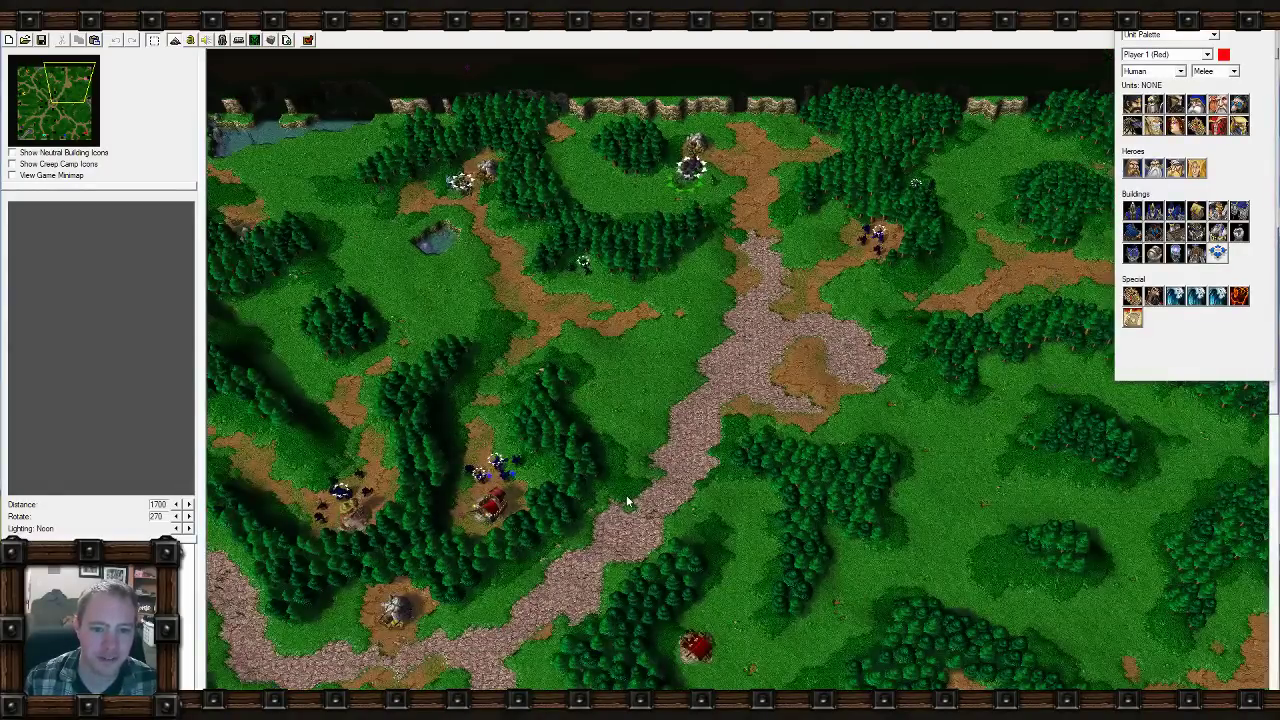
pyautogui.scroll(4, 676, 443)
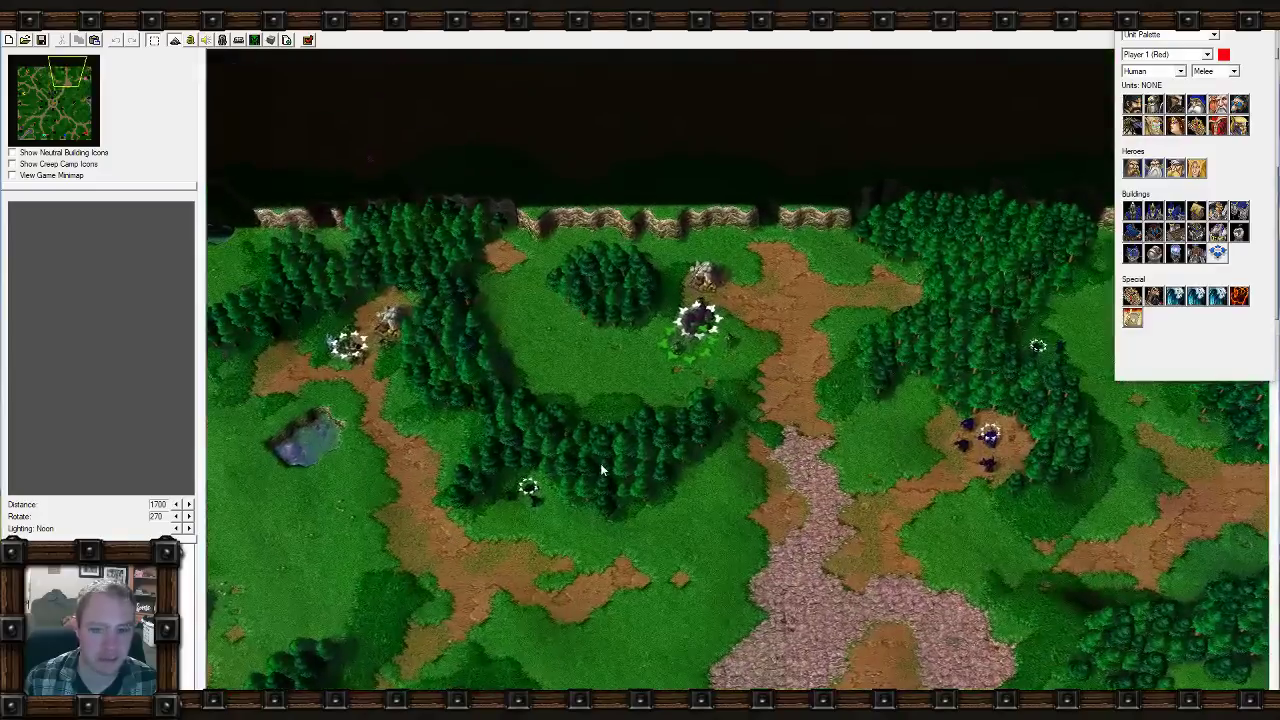
pyautogui.moveTo(848, 466); pyautogui.dragTo(491, 491, button='right')
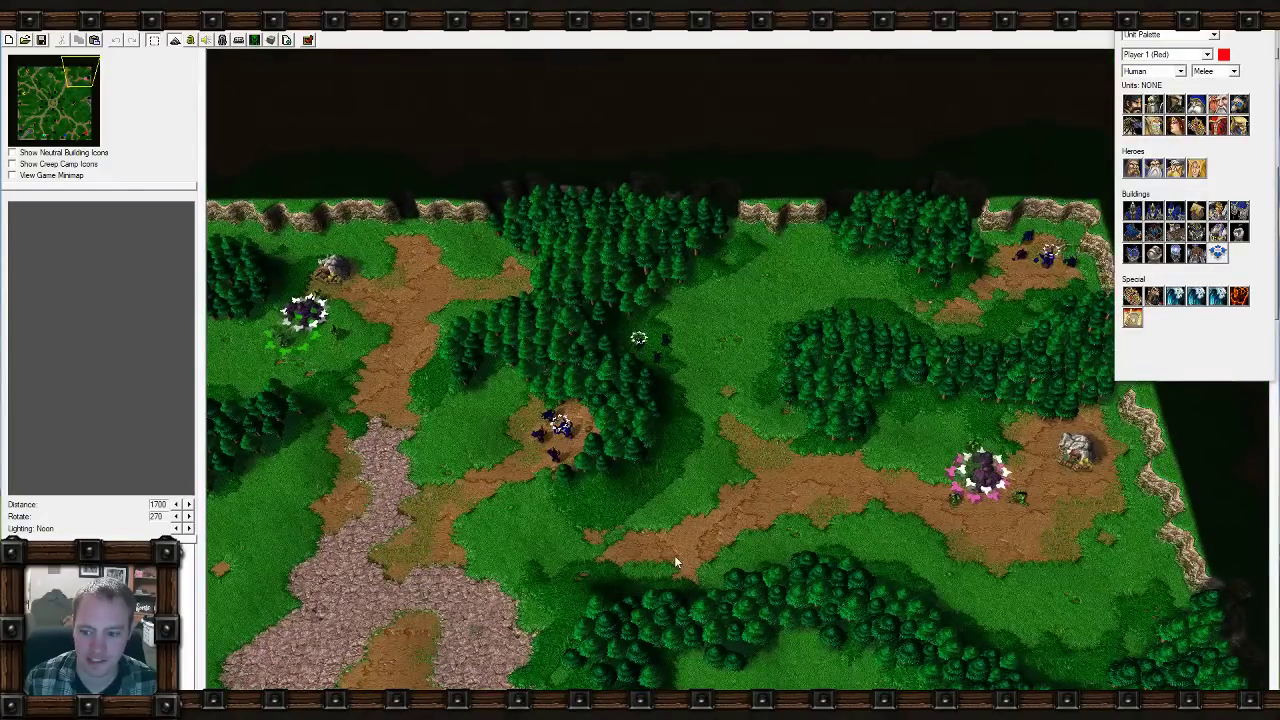
pyautogui.moveTo(675, 557); pyautogui.dragTo(614, 140, button='right')
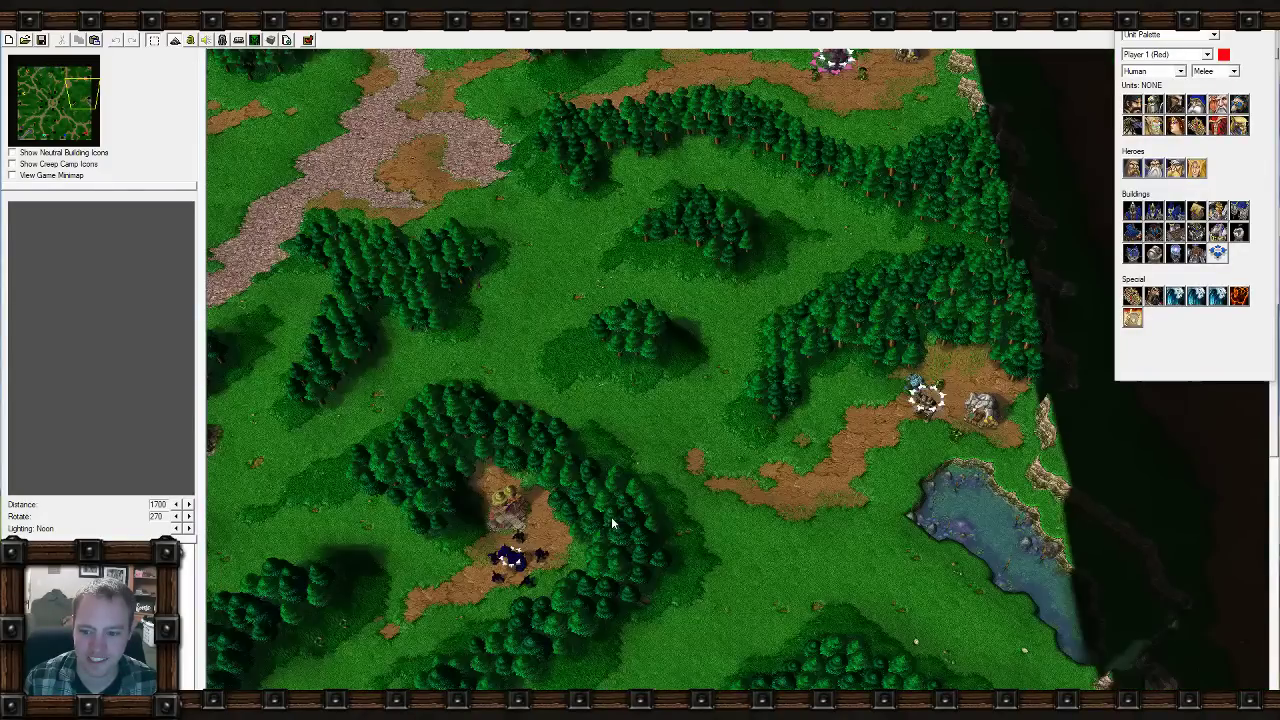
pyautogui.moveTo(613, 522); pyautogui.dragTo(571, 281, button='right')
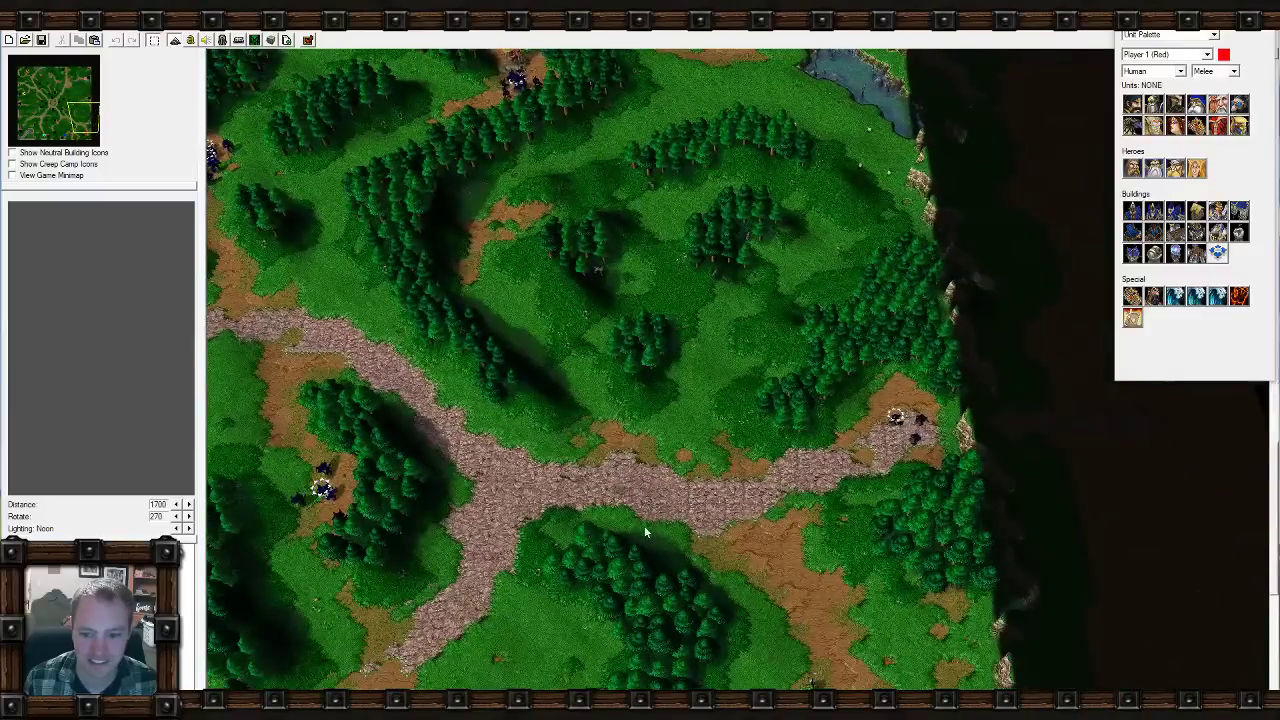
# Examine the southern part of the Garden of War map, from the southeastern road fork west to the river and lake.
pyautogui.moveTo(644, 532); pyautogui.dragTo(873, 379, button='right')
pyautogui.moveTo(660, 355); pyautogui.dragTo(405, 332, button='right')
pyautogui.moveTo(711, 397); pyautogui.dragTo(1195, 384, button='right')
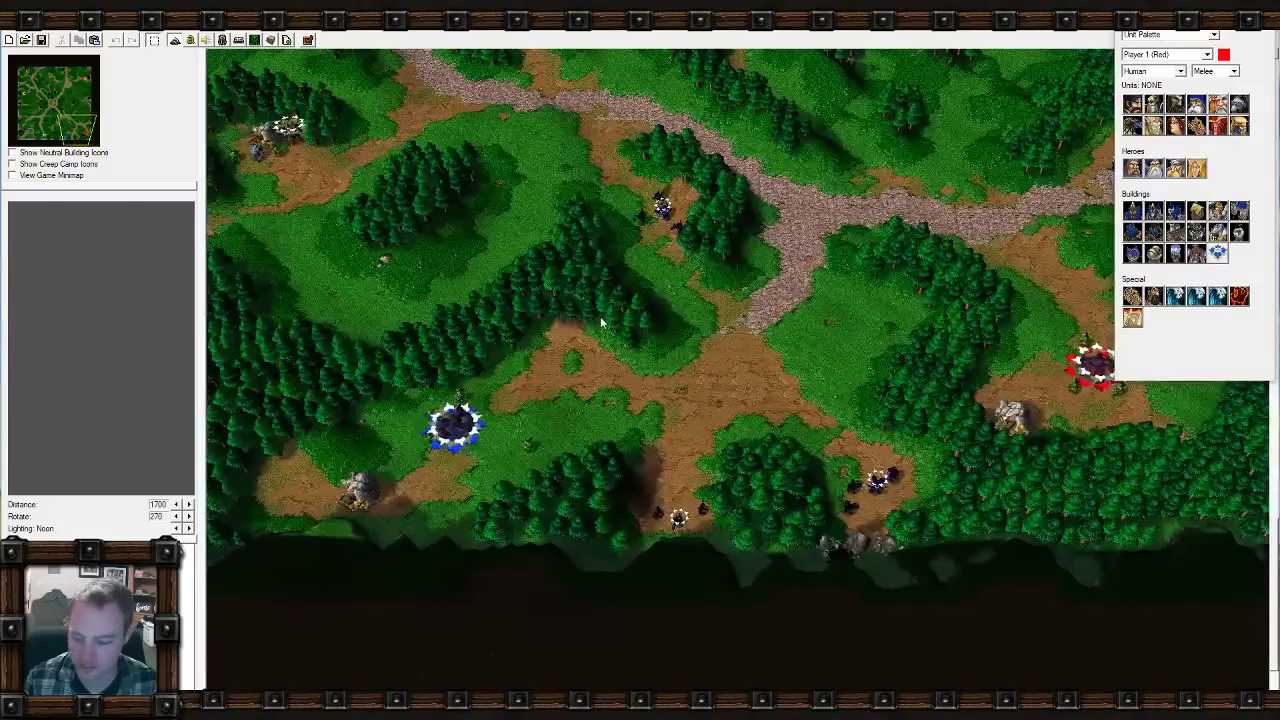
pyautogui.moveTo(601, 322); pyautogui.dragTo(824, 348, button='right')
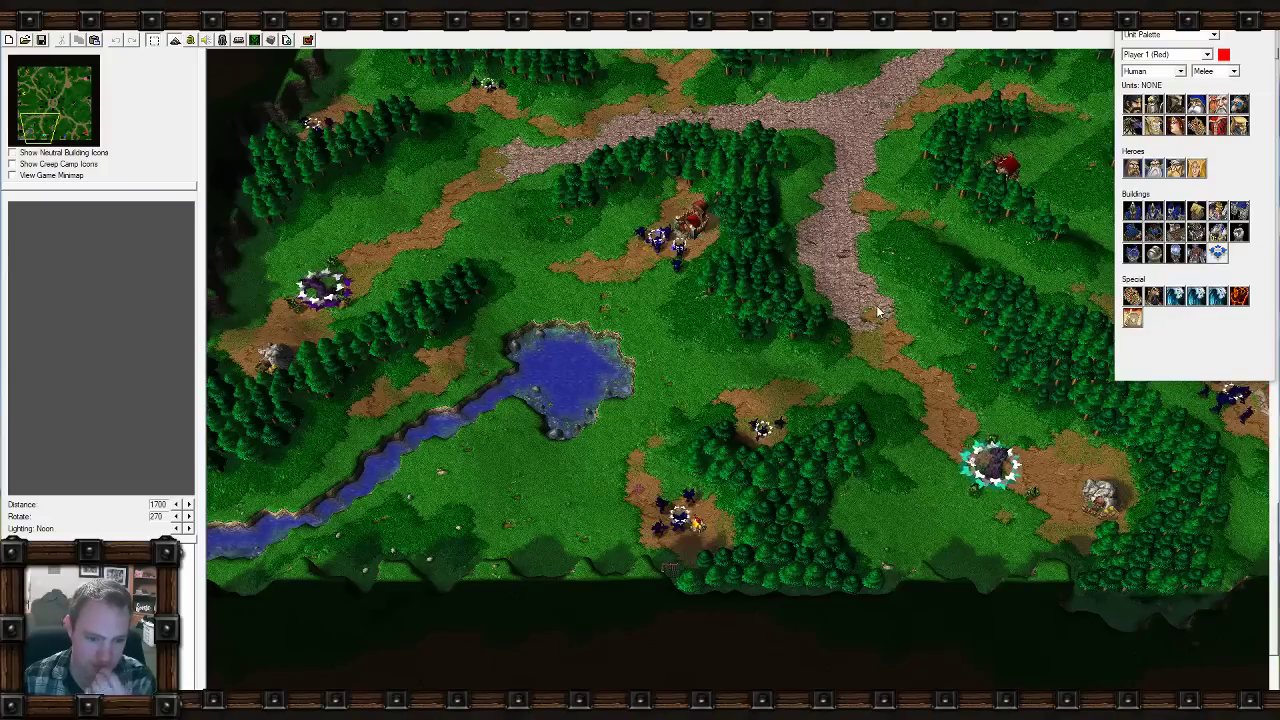
# Examine the roads, forests and gold mines around the map's central clearing and along the northwestern road.
pyautogui.moveTo(878, 312); pyautogui.dragTo(360, 523, button='right')
pyautogui.scroll(3, 486, 500)
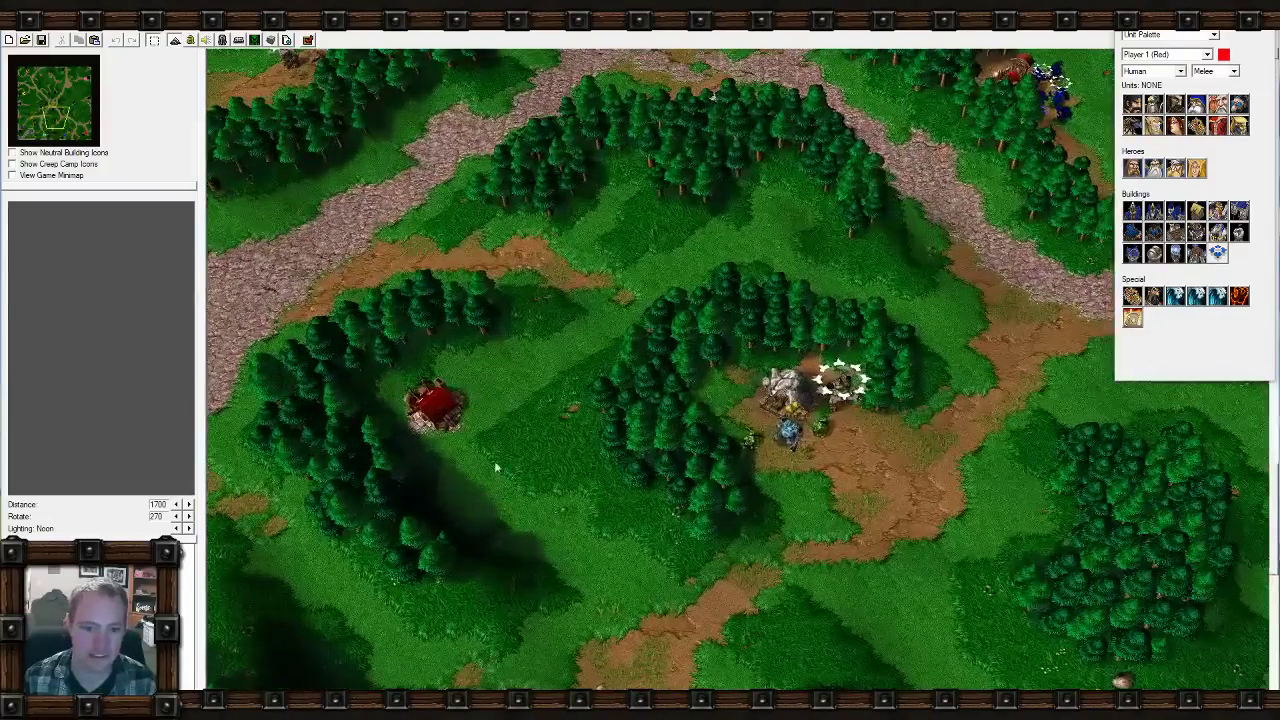
pyautogui.moveTo(547, 209)
pyautogui.mouseDown(button='right')
pyautogui.moveTo(471, 274)
pyautogui.moveTo(340, 466)
pyautogui.mouseUp(button='right')
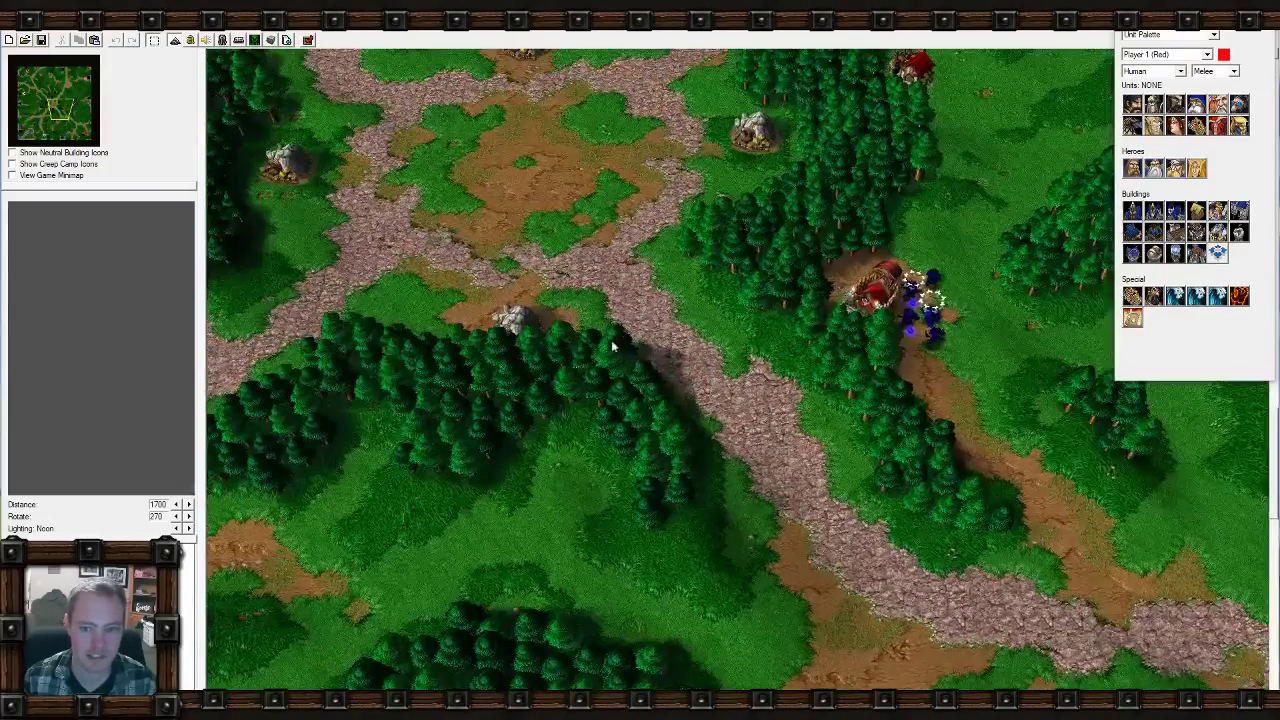
pyautogui.moveTo(626, 243); pyautogui.dragTo(525, 513, button='right')
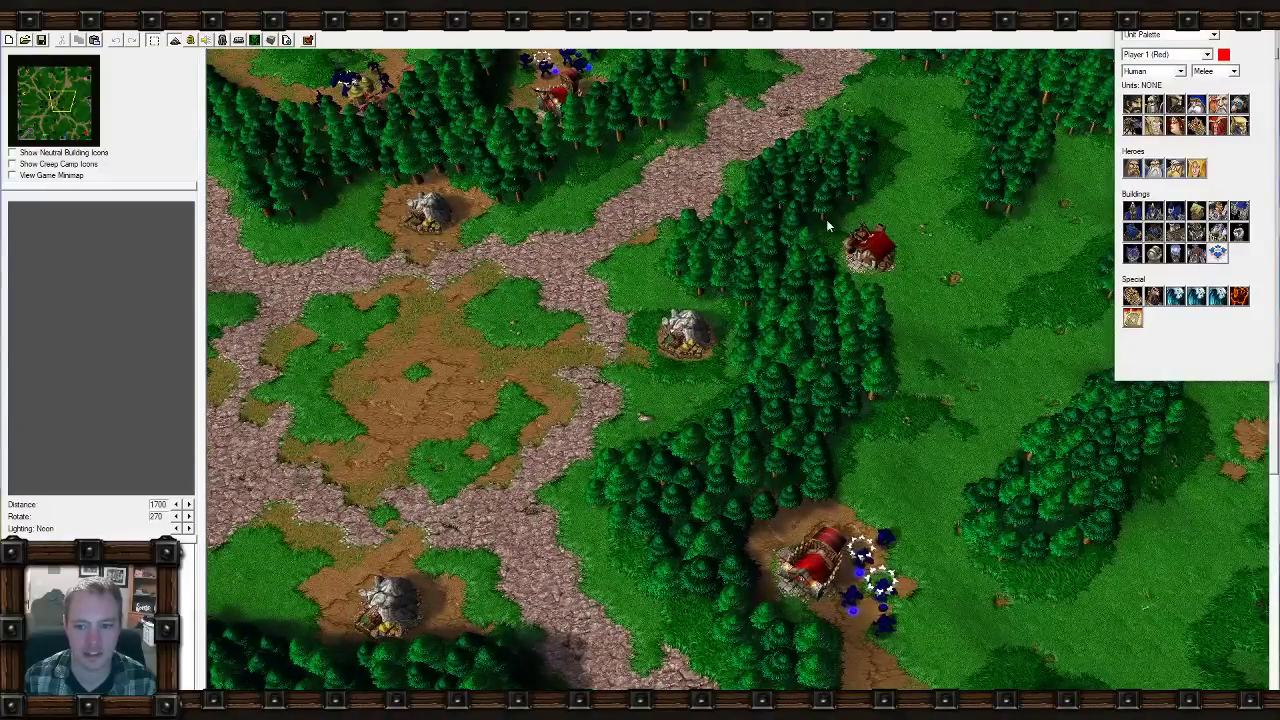
pyautogui.moveTo(285, 308); pyautogui.dragTo(708, 323, button='right')
pyautogui.moveTo(456, 490); pyautogui.dragTo(868, 494, button='right')
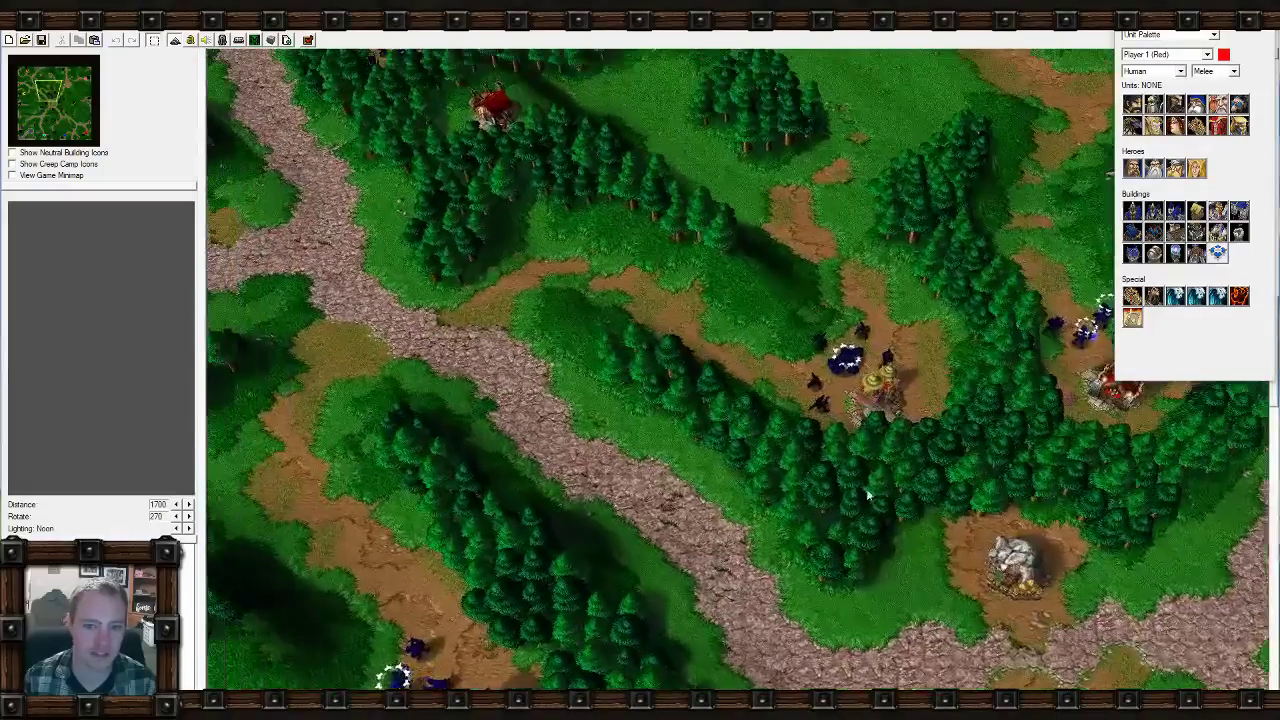
pyautogui.moveTo(736, 424); pyautogui.dragTo(703, 475, button='right')
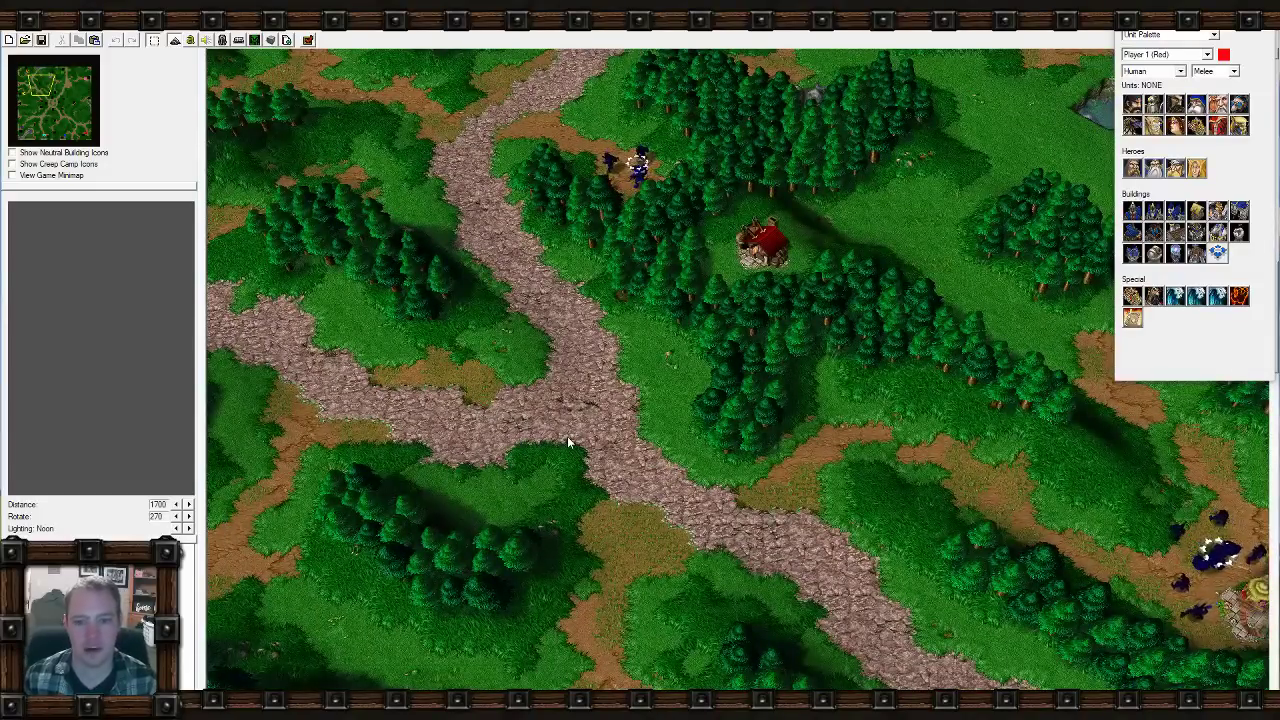
# Examine the yellow start location in the west and the green one in the north, and close the Garden of War map.
pyautogui.click(28, 100)
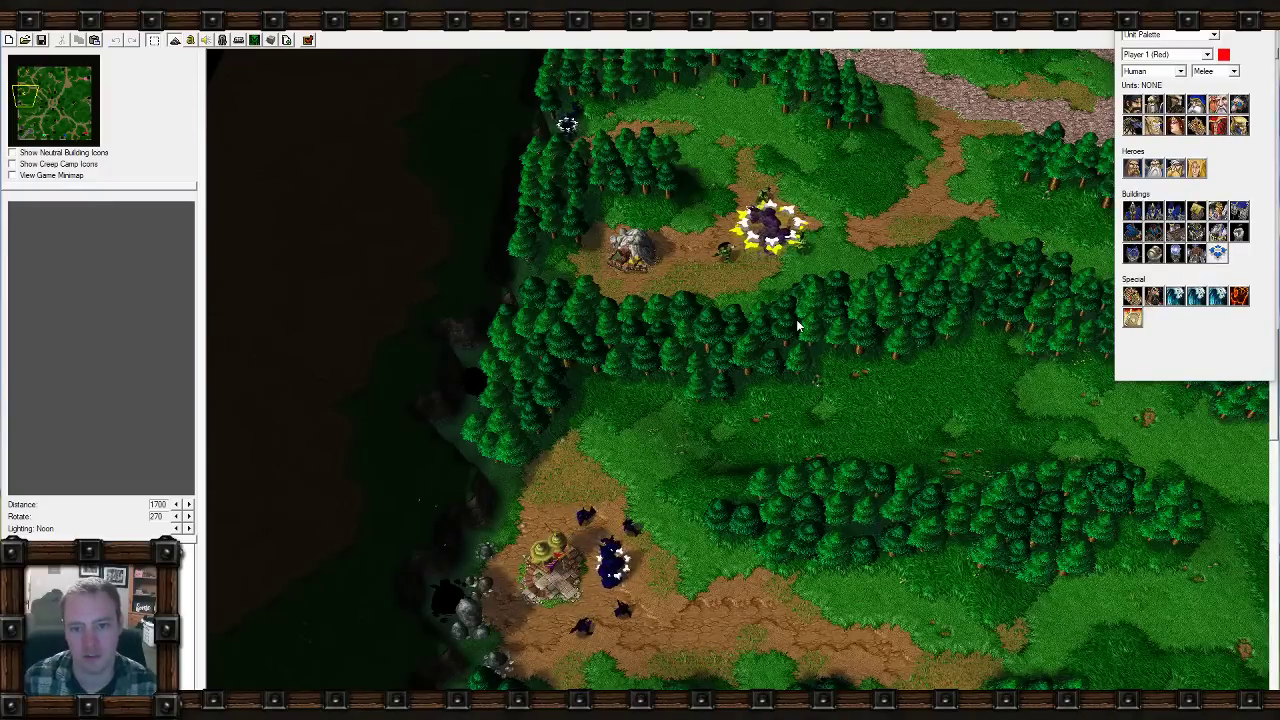
pyautogui.click(62, 84)
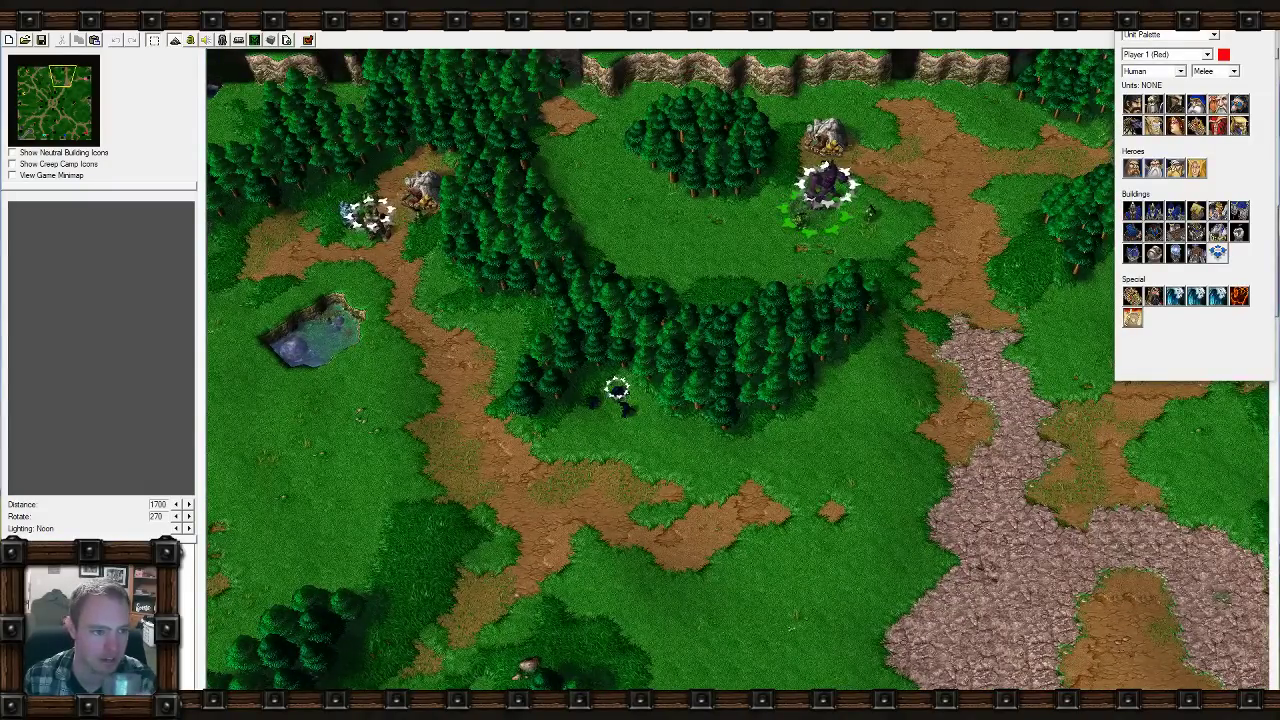
pyautogui.click(12, 22)
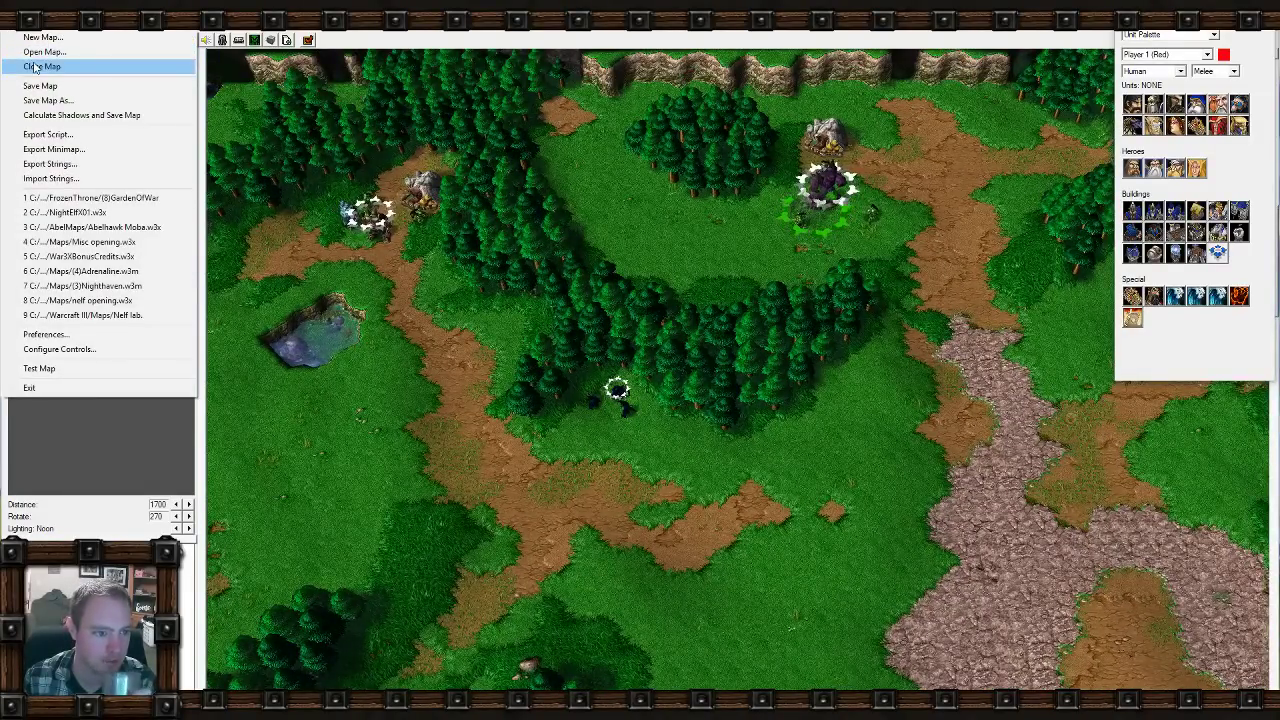
pyautogui.click(35, 67)
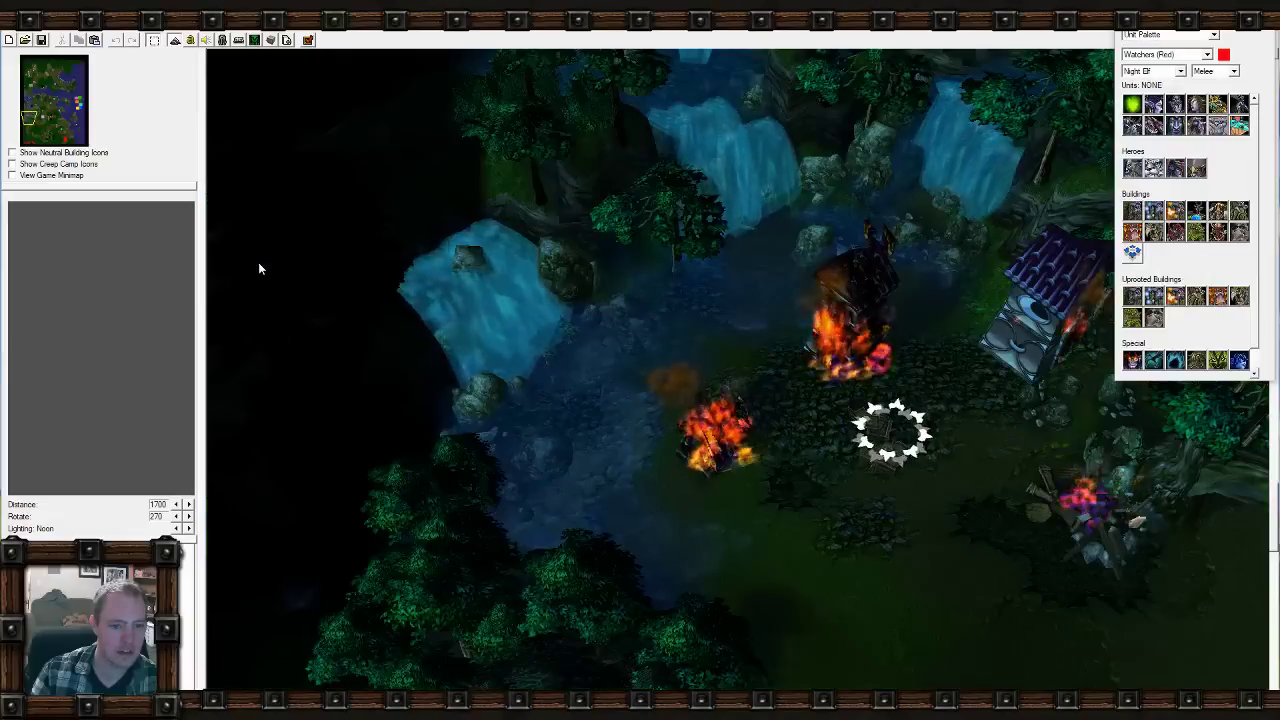
# Review the campaign map's player names, colors, races and controllers in the player properties, and leave them without changes.
pyautogui.click(120, 22)
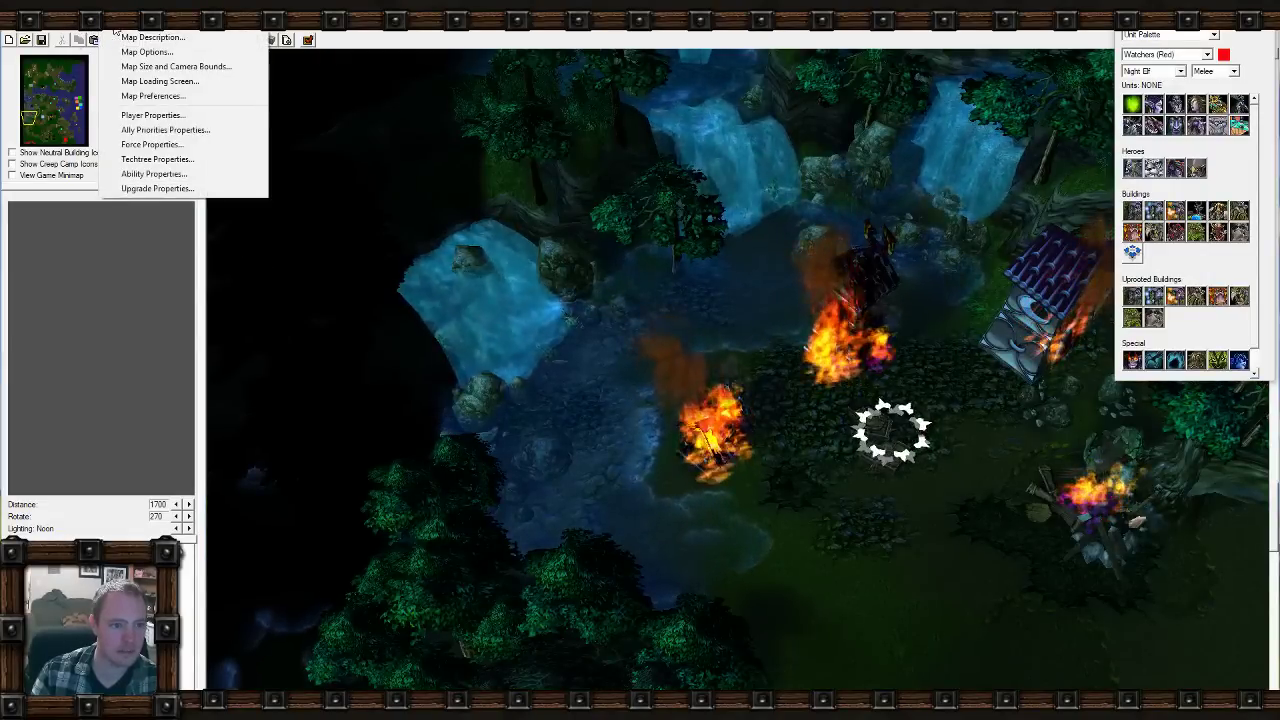
pyautogui.click(170, 117)
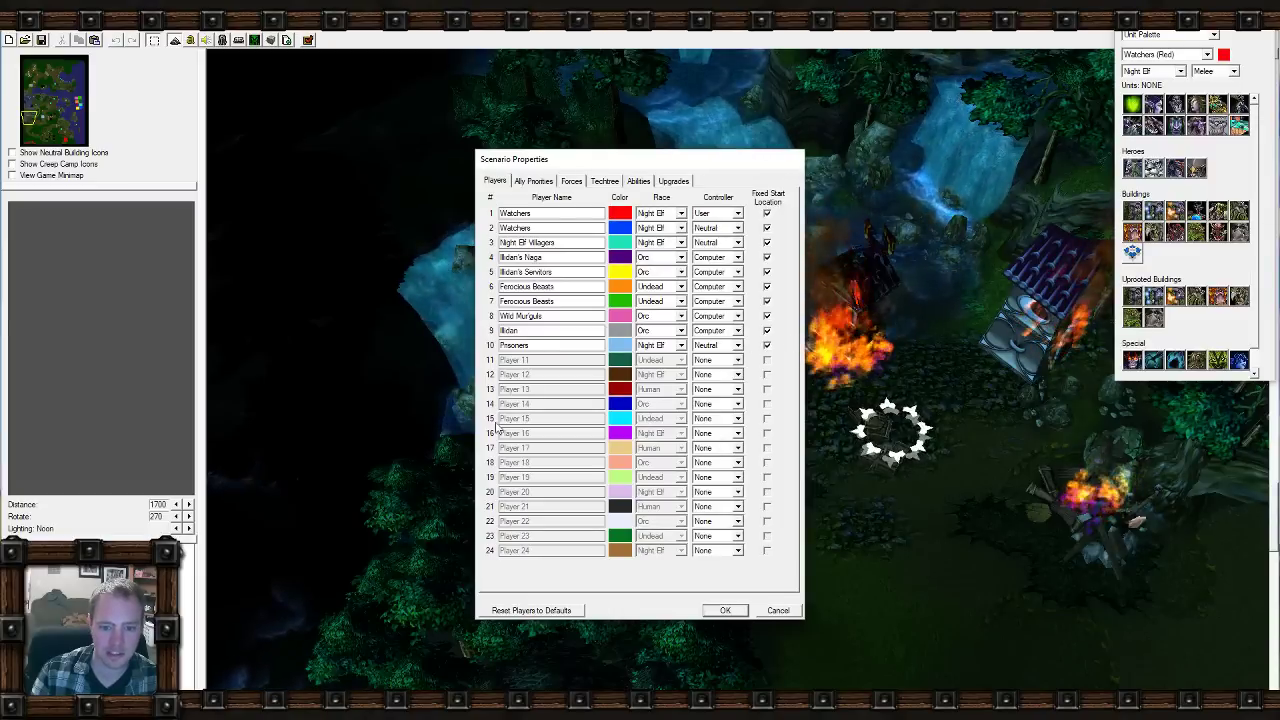
pyautogui.click(787, 612)
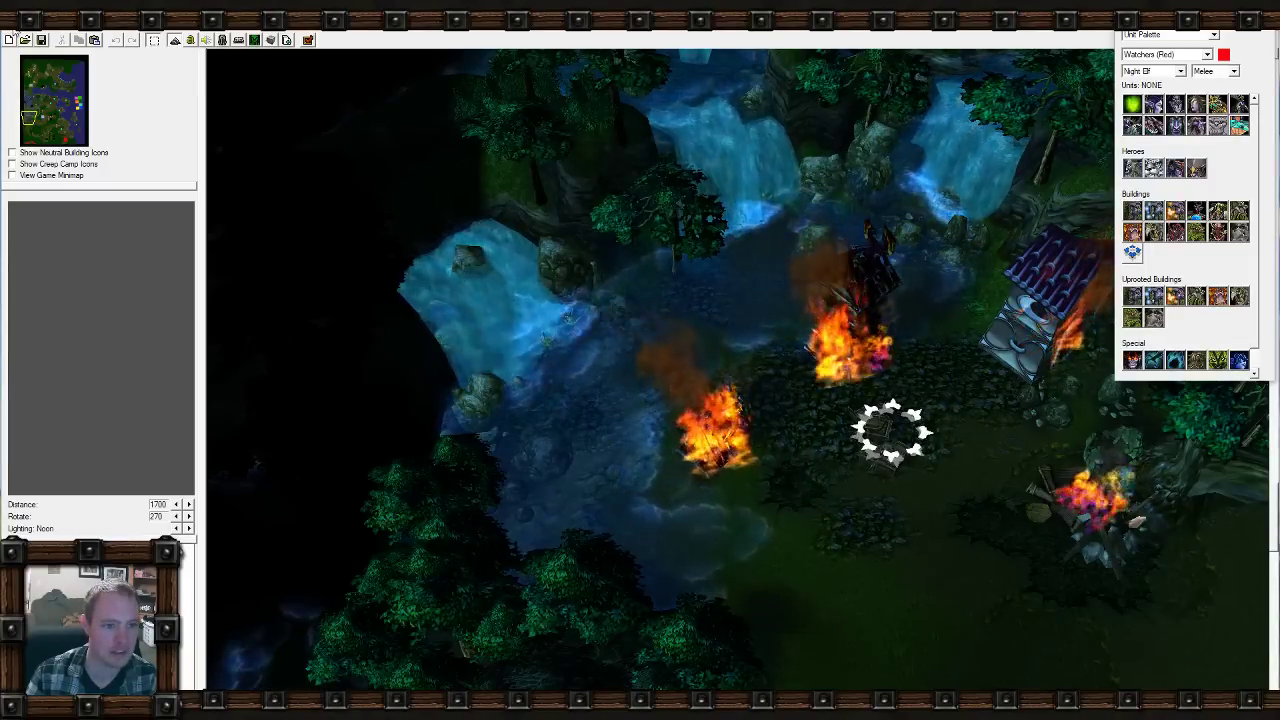
# Look at the clearing beside the burning buildings, check the Combat Resolved trigger, and close the trigger editor.
pyautogui.click(28, 116)
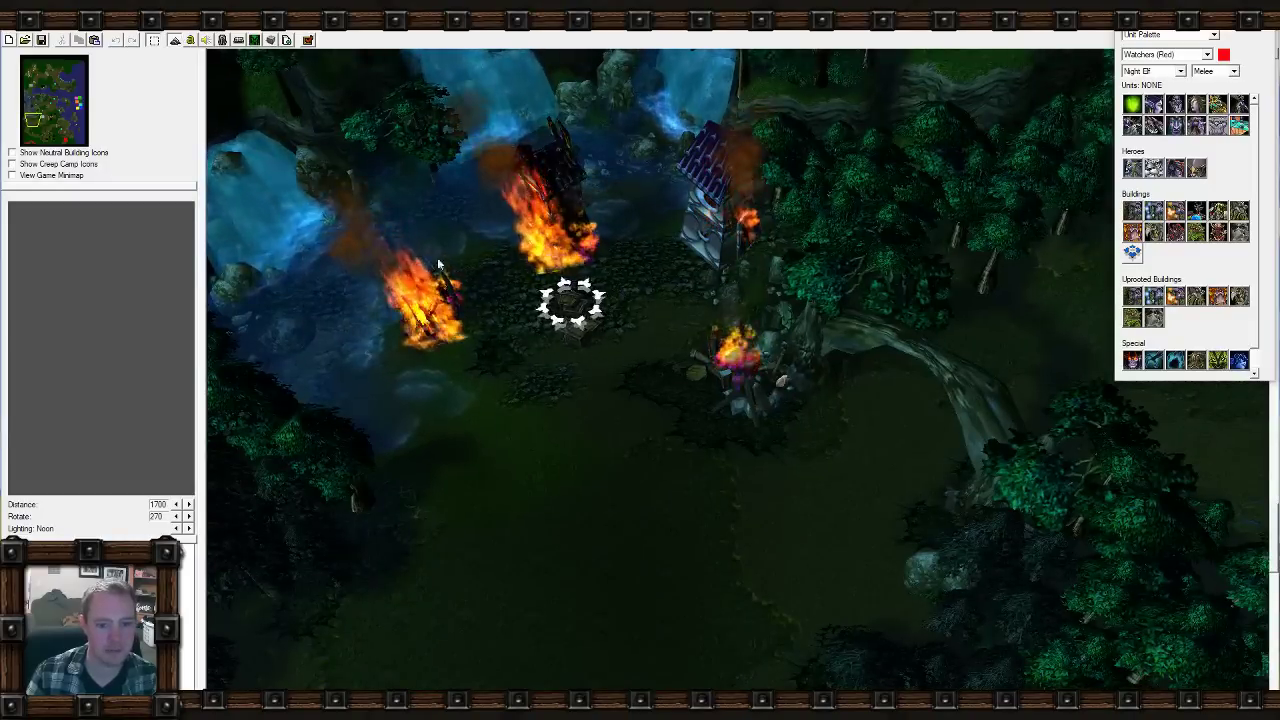
pyautogui.click(190, 41)
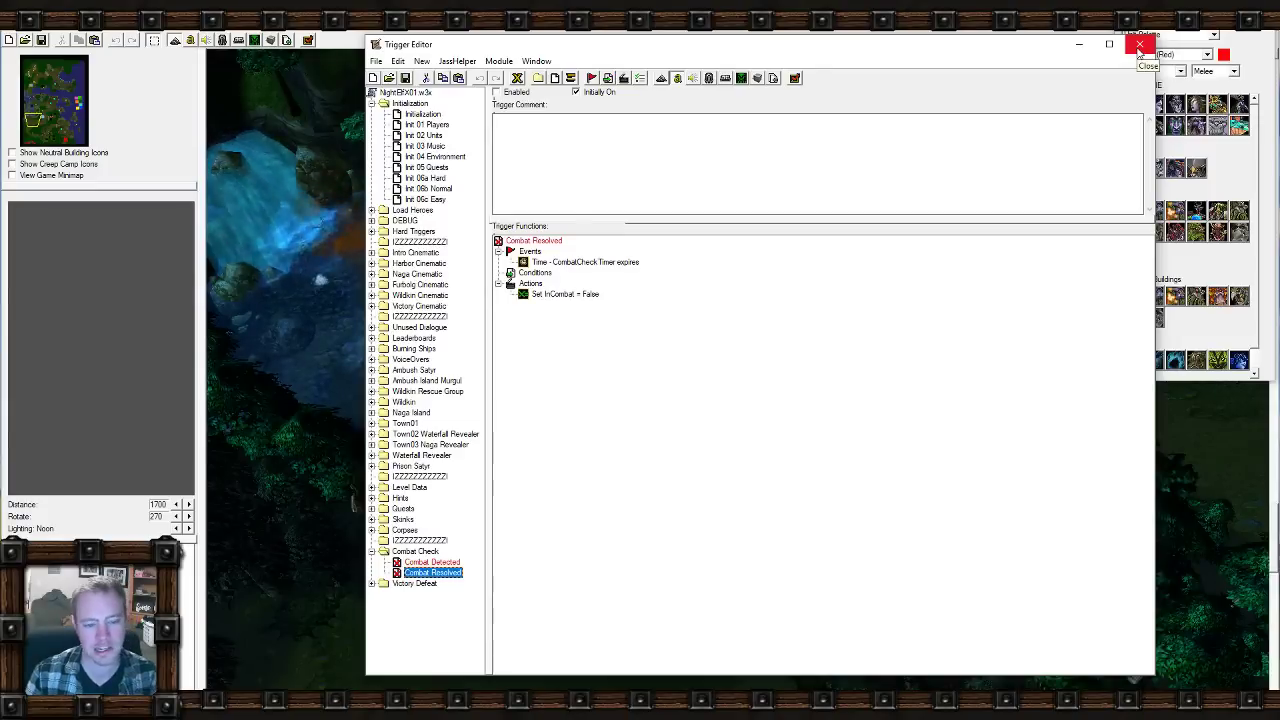
pyautogui.click(1139, 47)
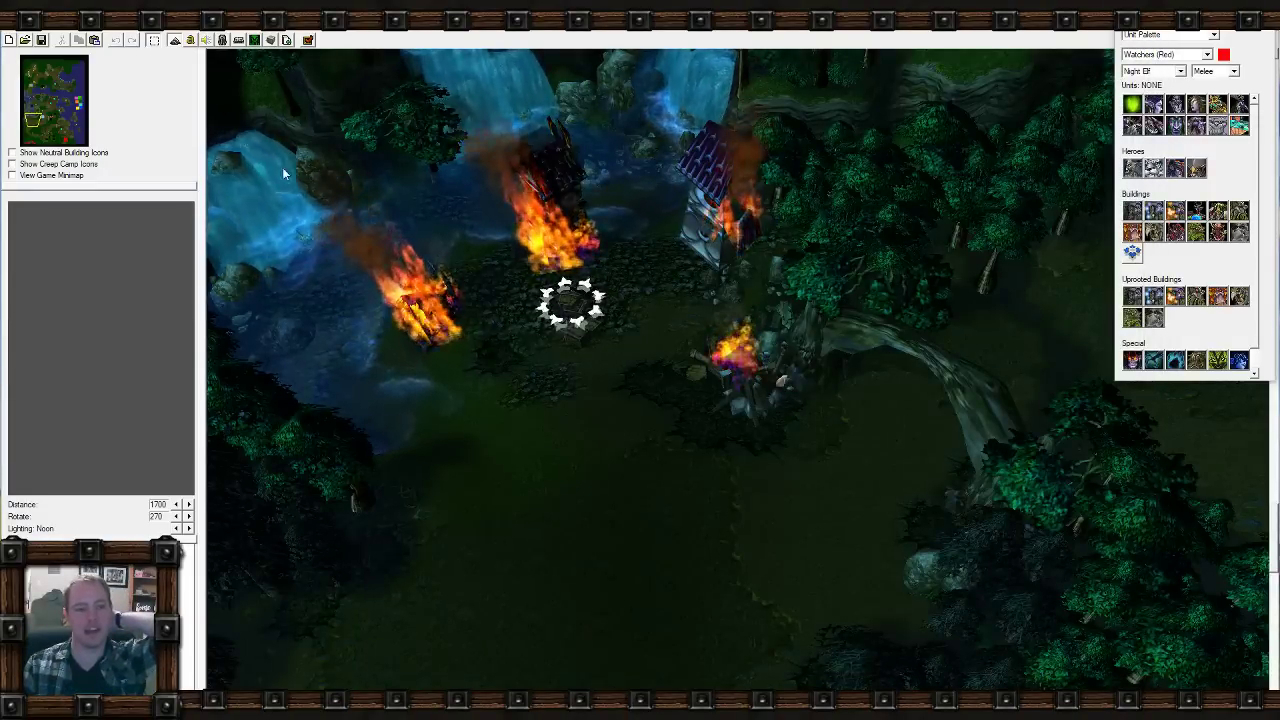
# Examine the burning harbor village with its moored ships and the wooded shoreline south of it.
pyautogui.click(63, 90)
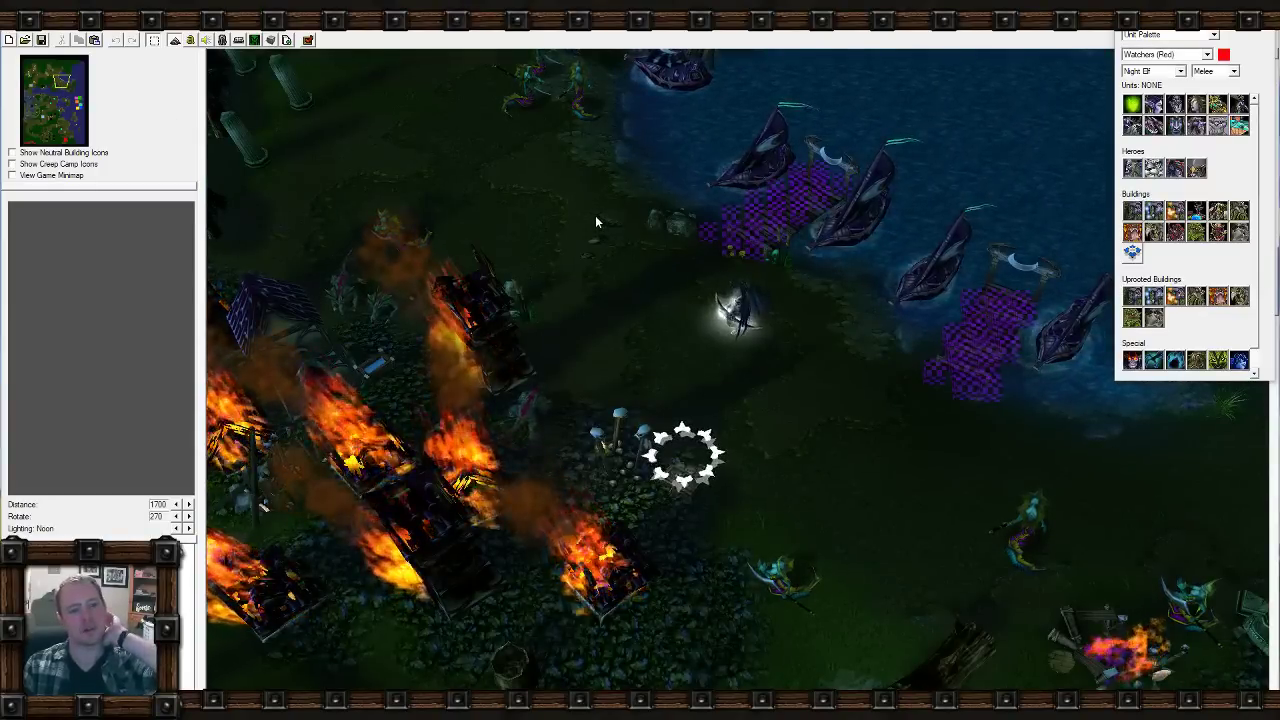
pyautogui.moveTo(520, 592); pyautogui.dragTo(801, 342, button='right')
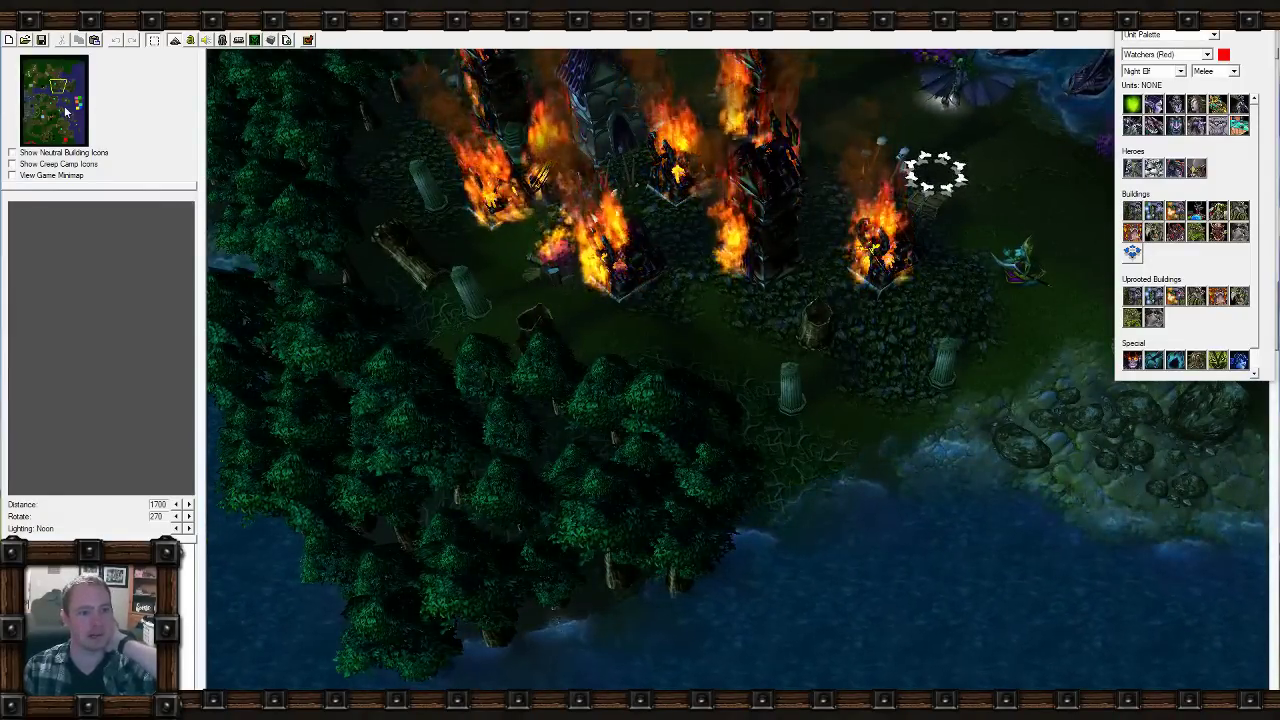
# Open the Human01 campaign map from the ReignofChaosCampgn folder, clearing the file search first.
pyautogui.moveTo(56, 98)
pyautogui.mouseDown()
pyautogui.moveTo(68, 107)
pyautogui.moveTo(47, 116)
pyautogui.moveTo(66, 119)
pyautogui.moveTo(48, 117)
pyautogui.mouseUp()
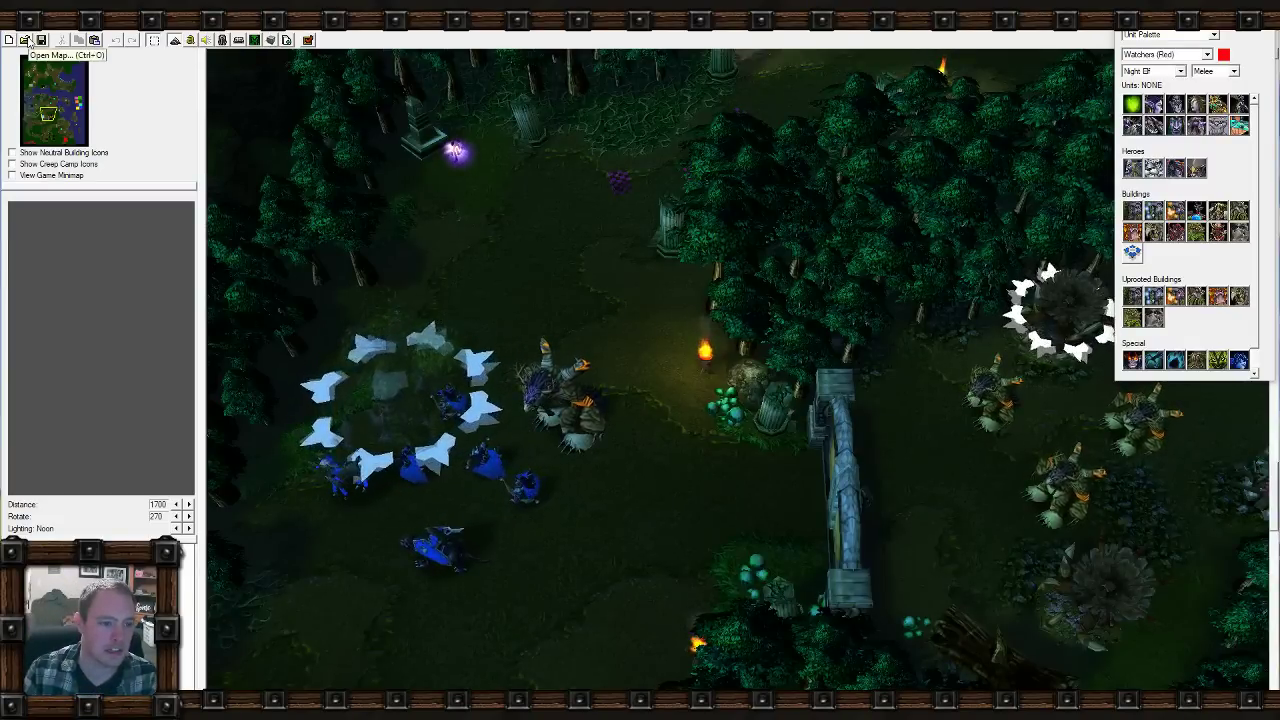
pyautogui.hotkey('ctrl', 'o')
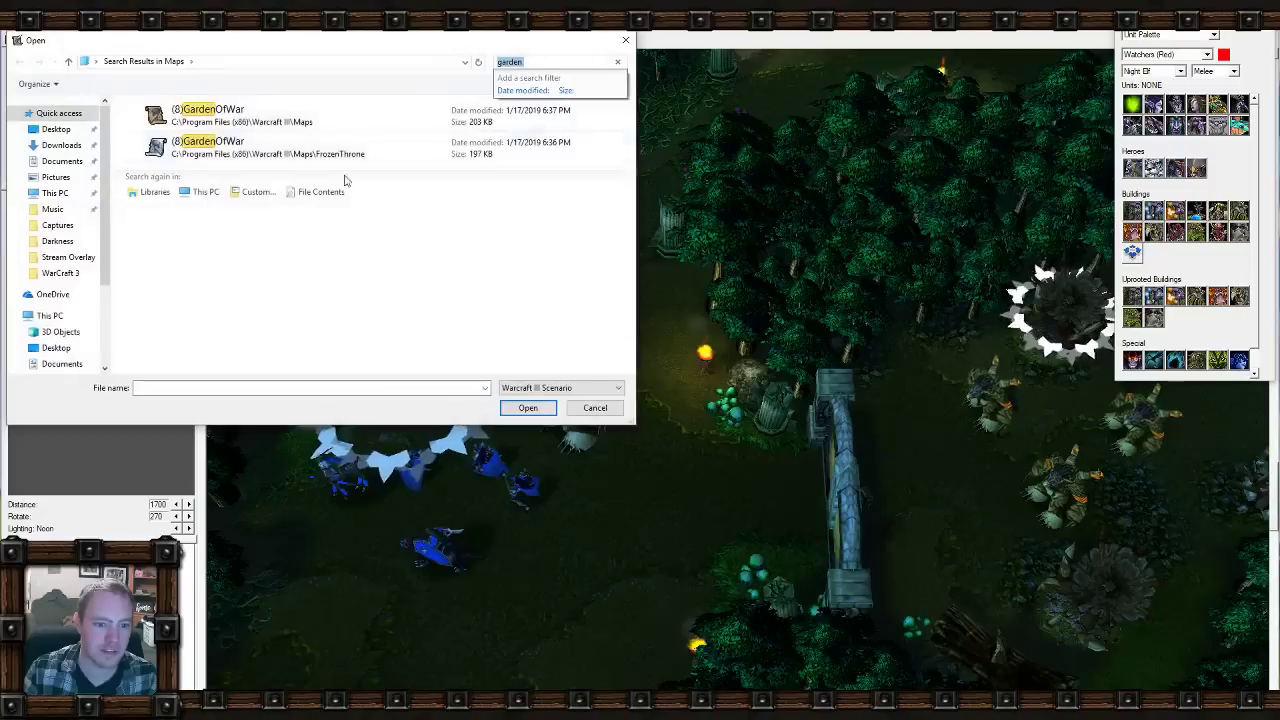
pyautogui.click(617, 62)
pyautogui.click(208, 128)
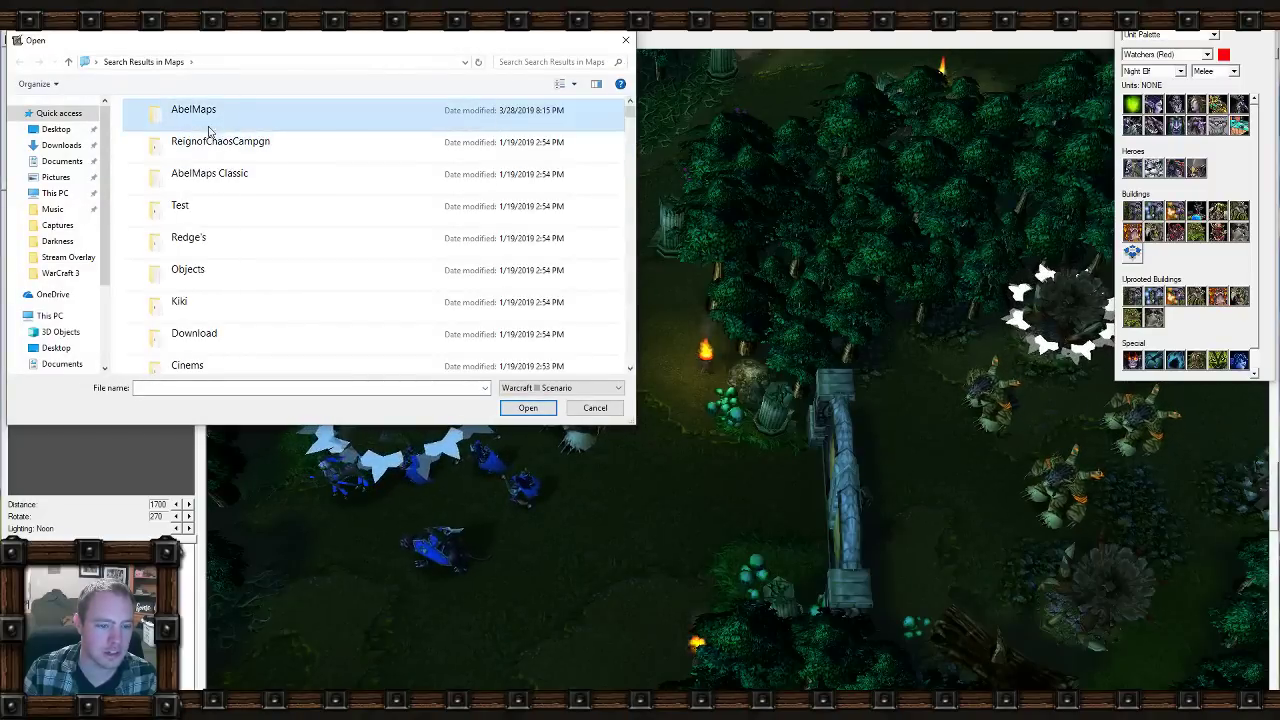
pyautogui.doubleClick(206, 153)
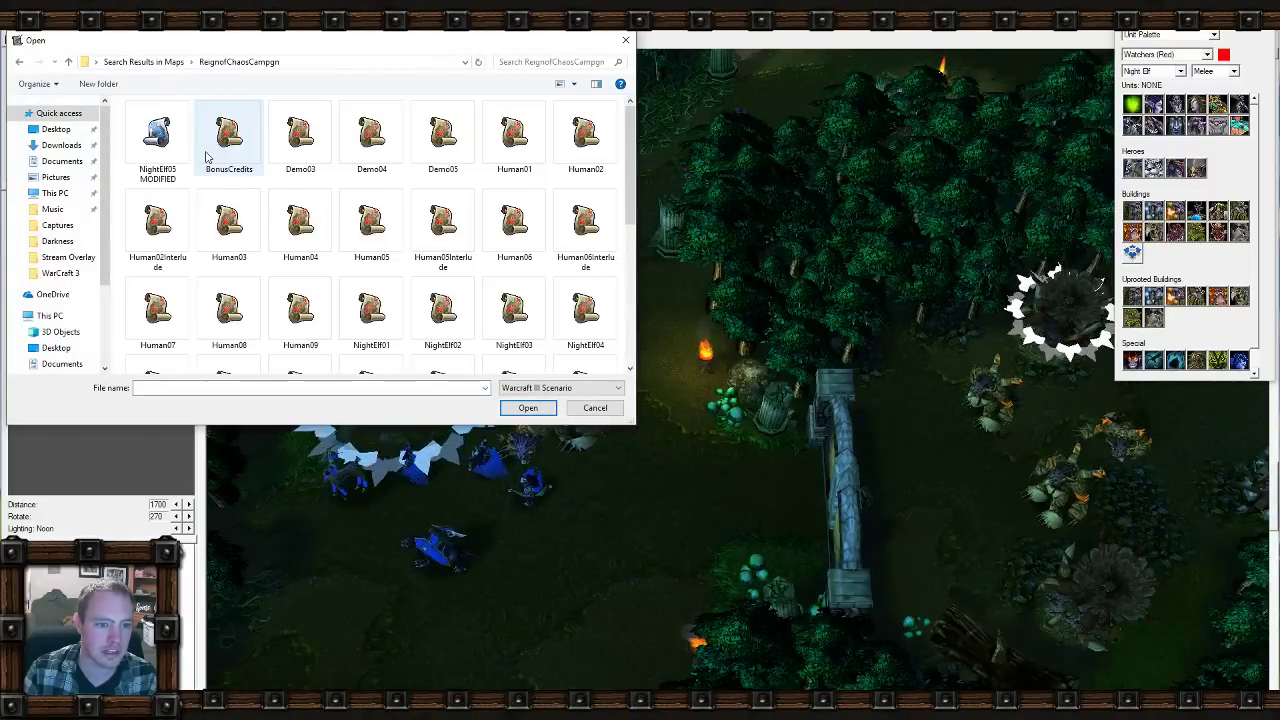
pyautogui.doubleClick(514, 140)
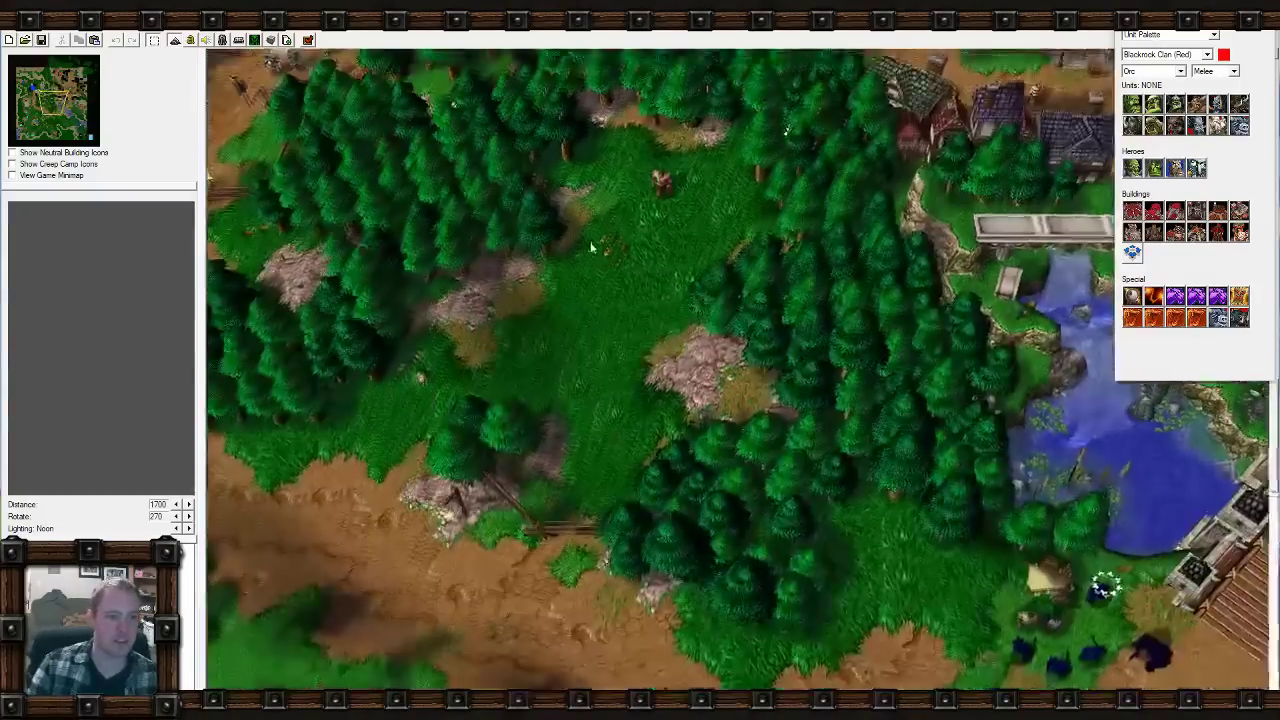
# Examine the Human01 map's western soldier camp, the walled town with its fountain, and the waterfall and bridge outside the gate.
pyautogui.moveTo(591, 247); pyautogui.dragTo(730, 150, button='right')
pyautogui.moveTo(400, 420); pyautogui.dragTo(843, 420, button='right')
pyautogui.moveTo(390, 285); pyautogui.dragTo(860, 640, button='right')
pyautogui.moveTo(700, 250); pyautogui.dragTo(793, 560, button='right')
pyautogui.moveTo(974, 495); pyautogui.dragTo(983, 662, button='right')
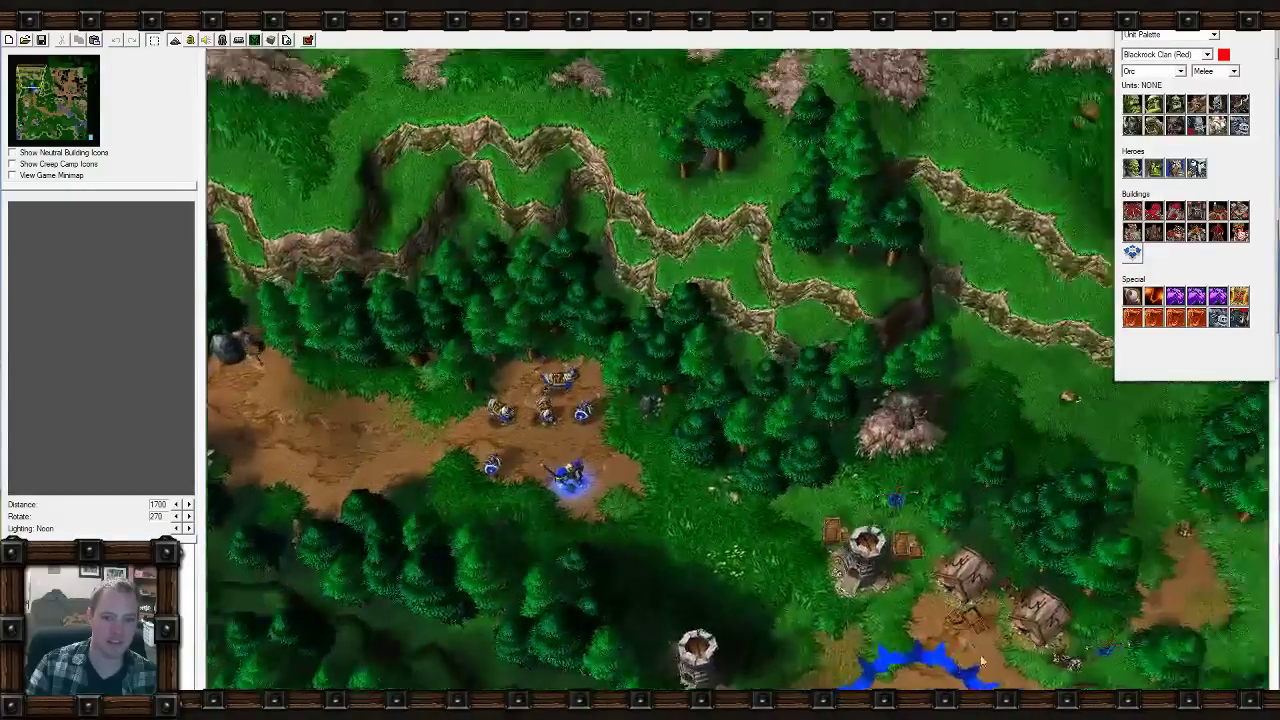
pyautogui.moveTo(990, 473); pyautogui.dragTo(811, 606, button='right')
pyautogui.moveTo(800, 385); pyautogui.dragTo(652, 71, button='right')
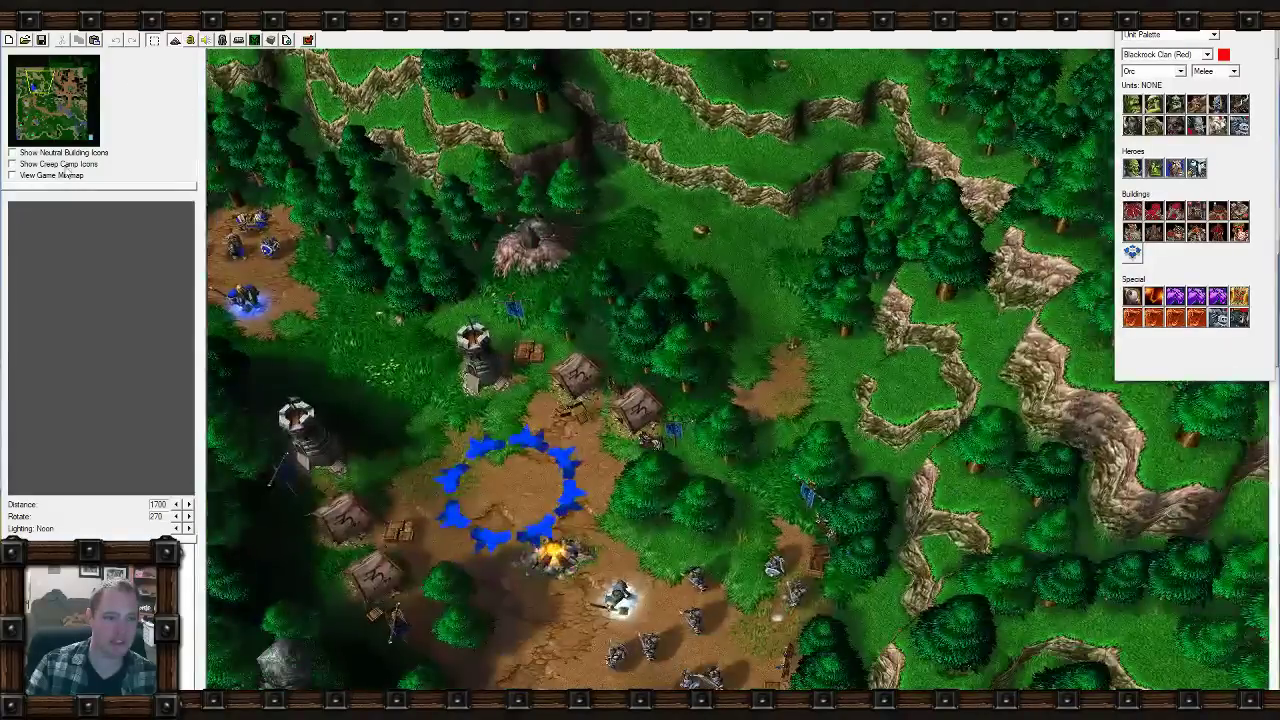
pyautogui.moveTo(70, 122); pyautogui.dragTo(72, 108)
pyautogui.moveTo(633, 448); pyautogui.dragTo(520, 405, button='right')
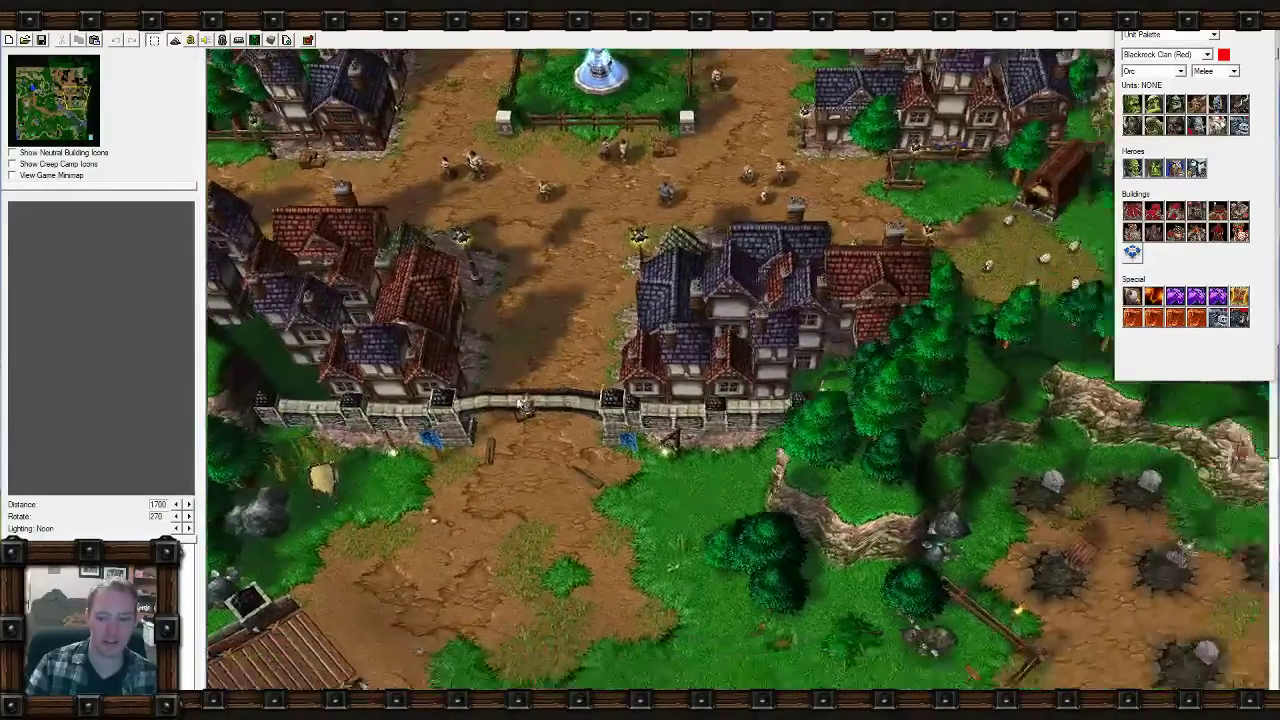
pyautogui.moveTo(742, 492); pyautogui.dragTo(1008, 351, button='right')
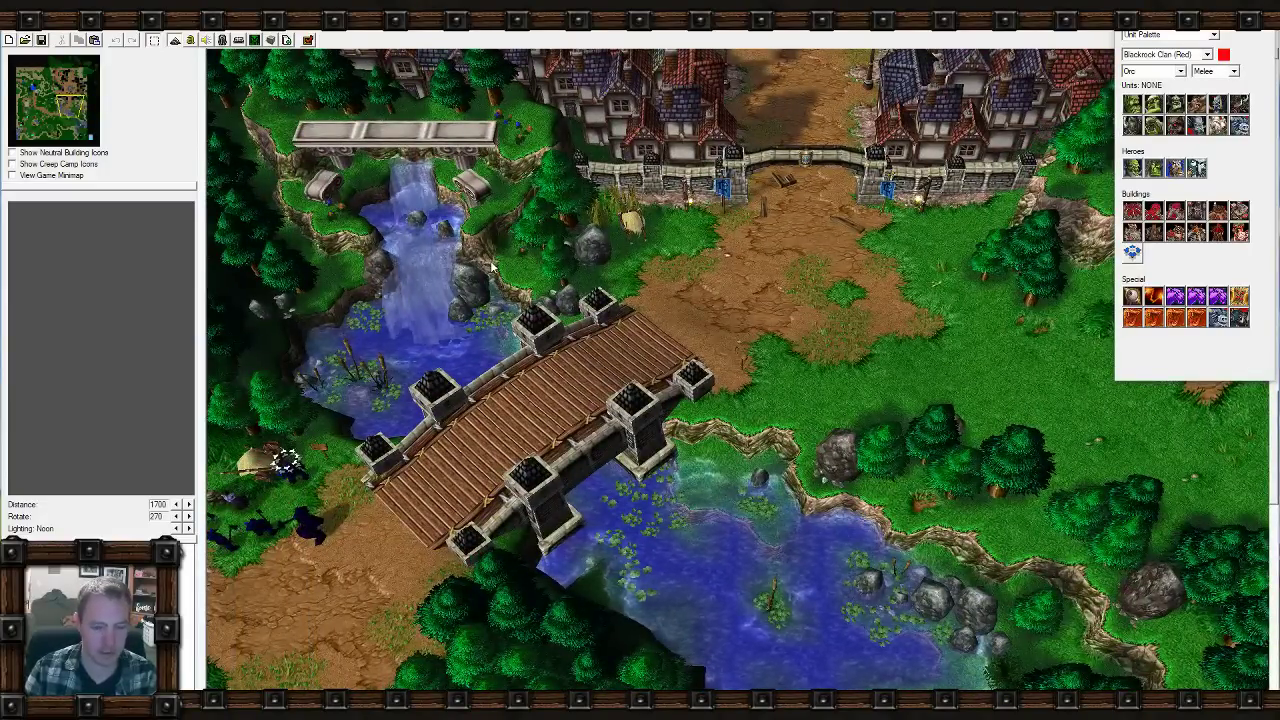
# Show the regions around the waterfall bridge and view the Waterfall Sight trigger in the WaterfallVis category.
pyautogui.press('r')
pyautogui.press('Left')
pyautogui.click(573, 356)
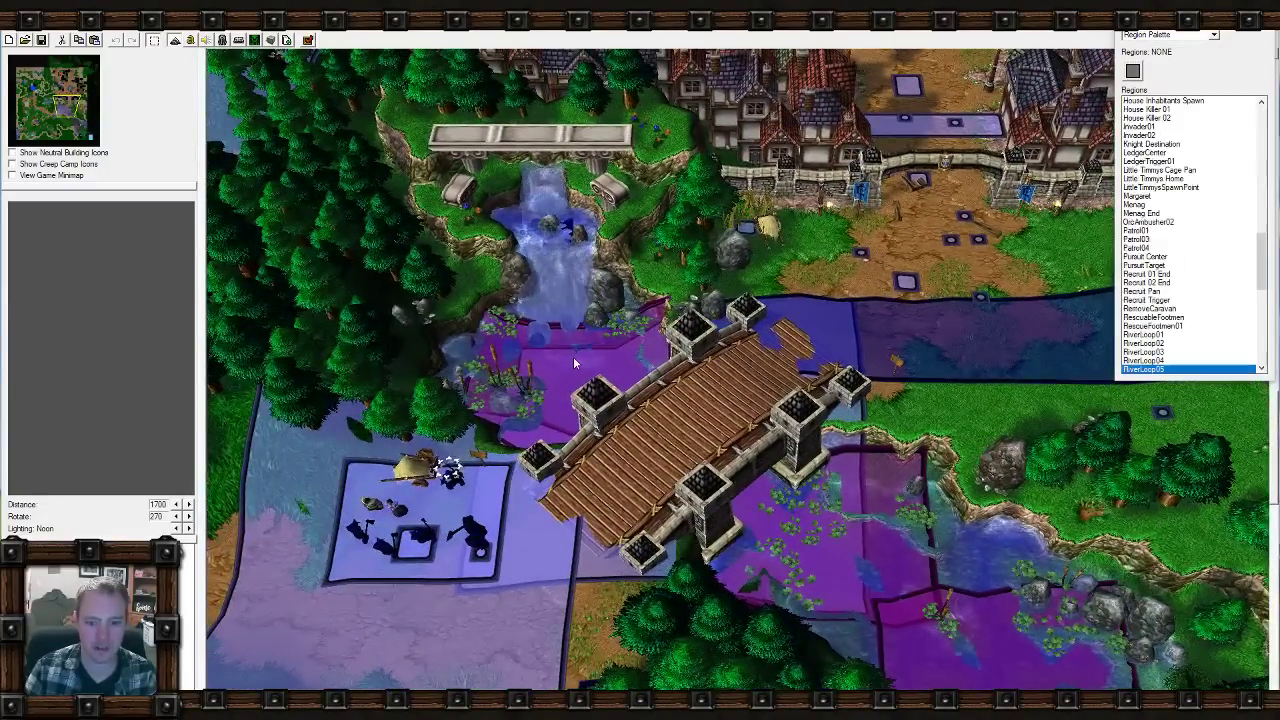
pyautogui.click(190, 40)
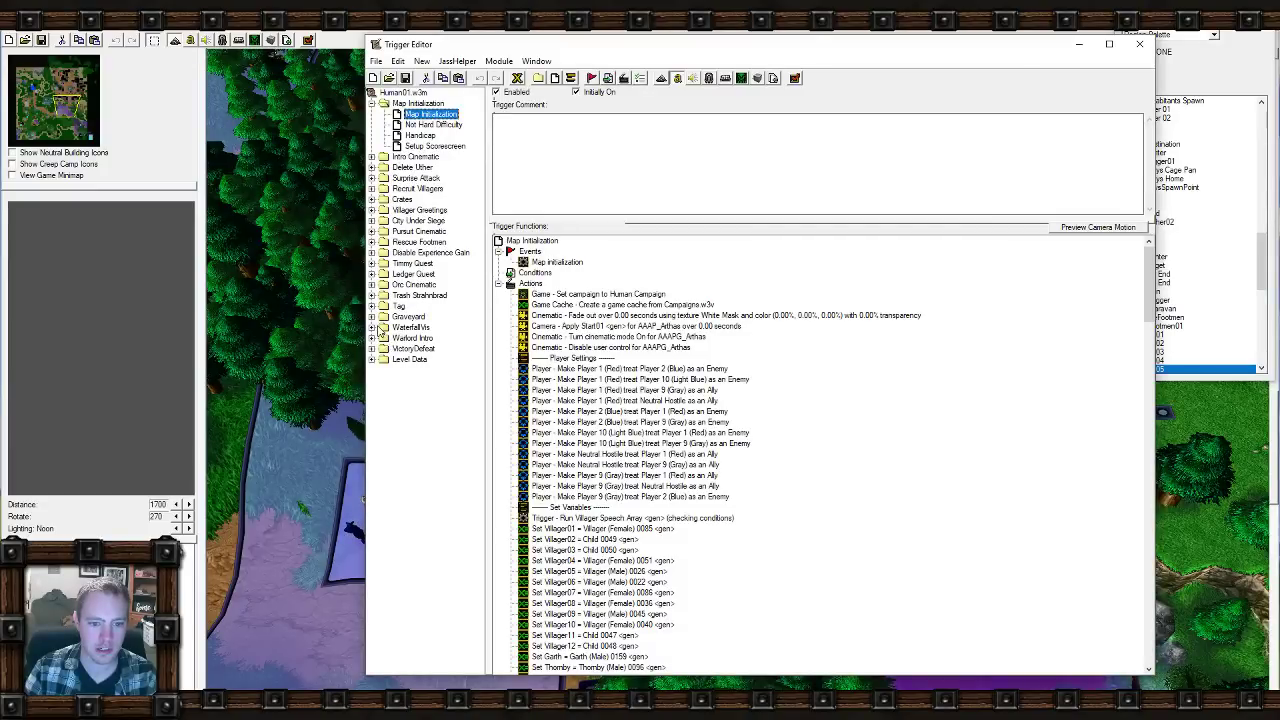
pyautogui.click(372, 327)
pyautogui.click(436, 341)
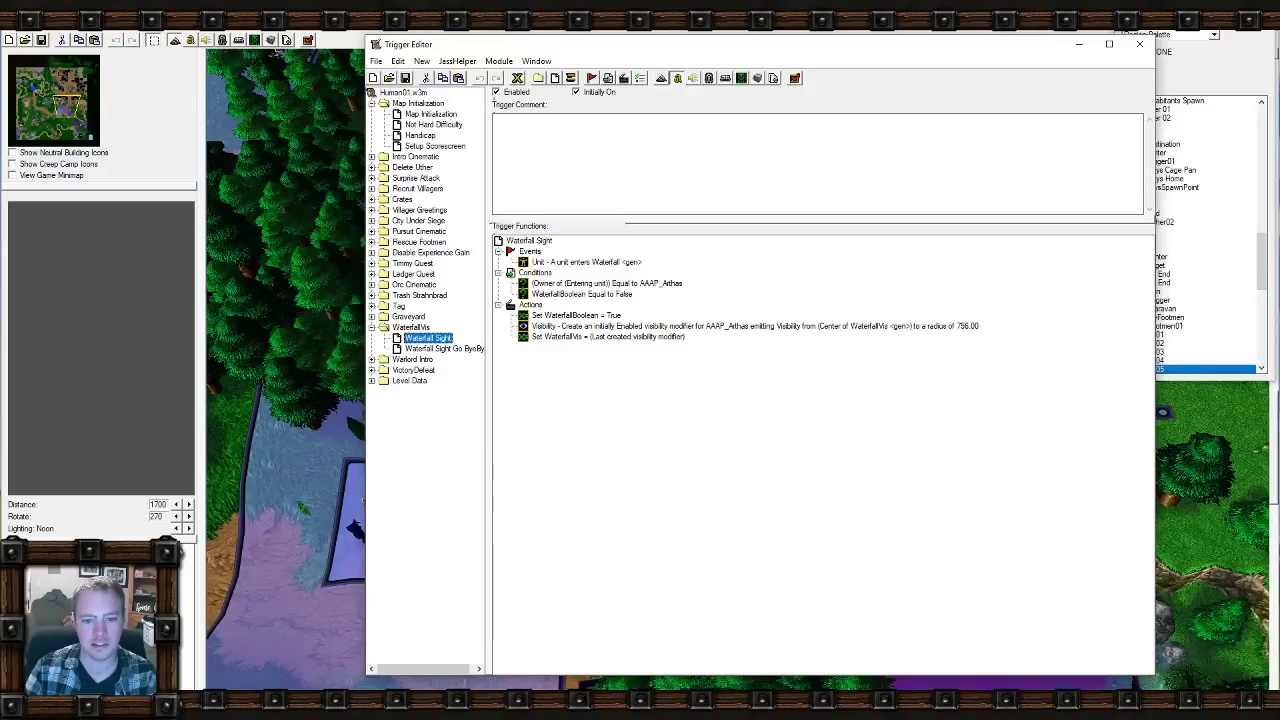
# Locate the Waterfall and WaterfallVis regions on the map, checking them against the Waterfall Sight trigger.
pyautogui.click(1263, 262)
pyautogui.moveTo(1263, 262); pyautogui.dragTo(1265, 347)
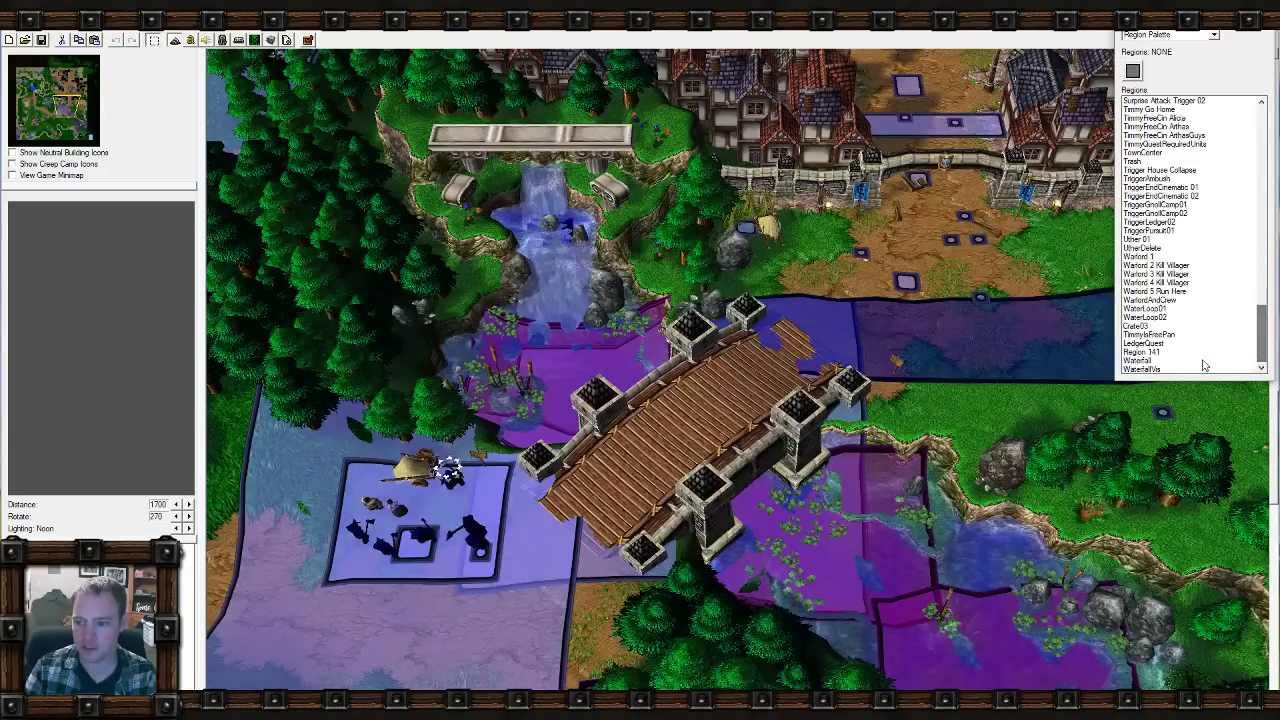
pyautogui.doubleClick(1140, 360)
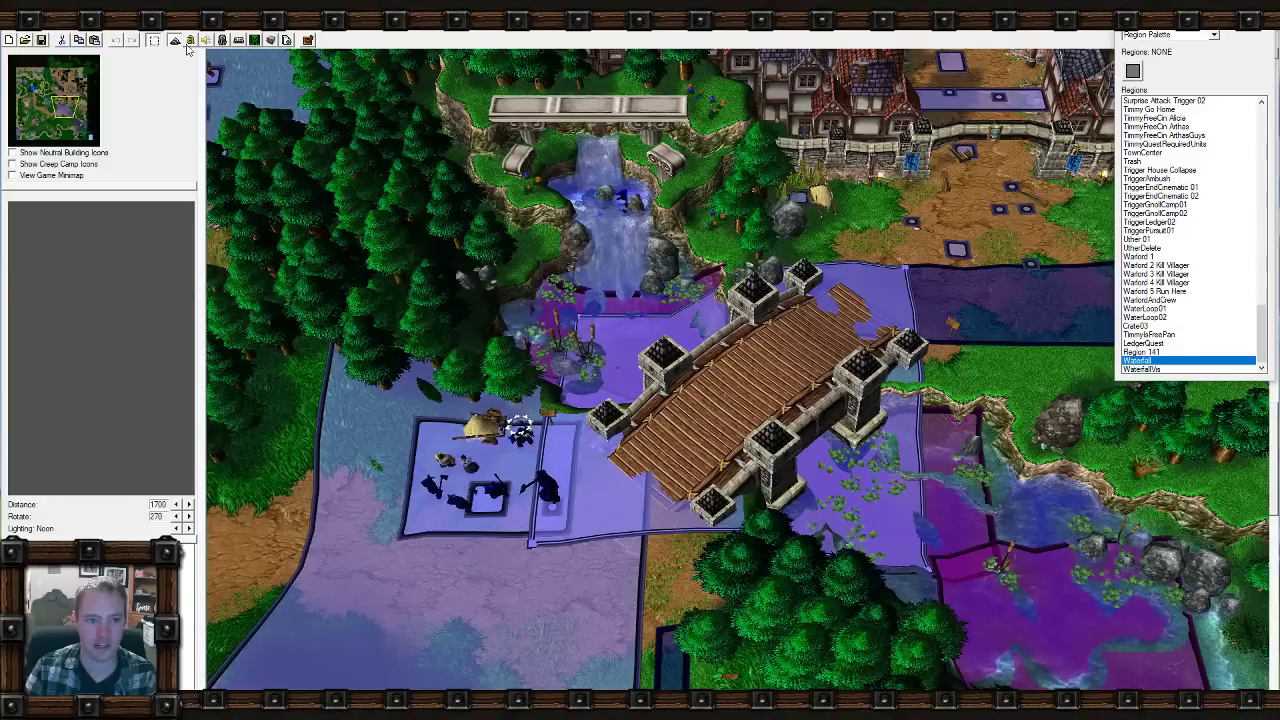
pyautogui.press('F4')
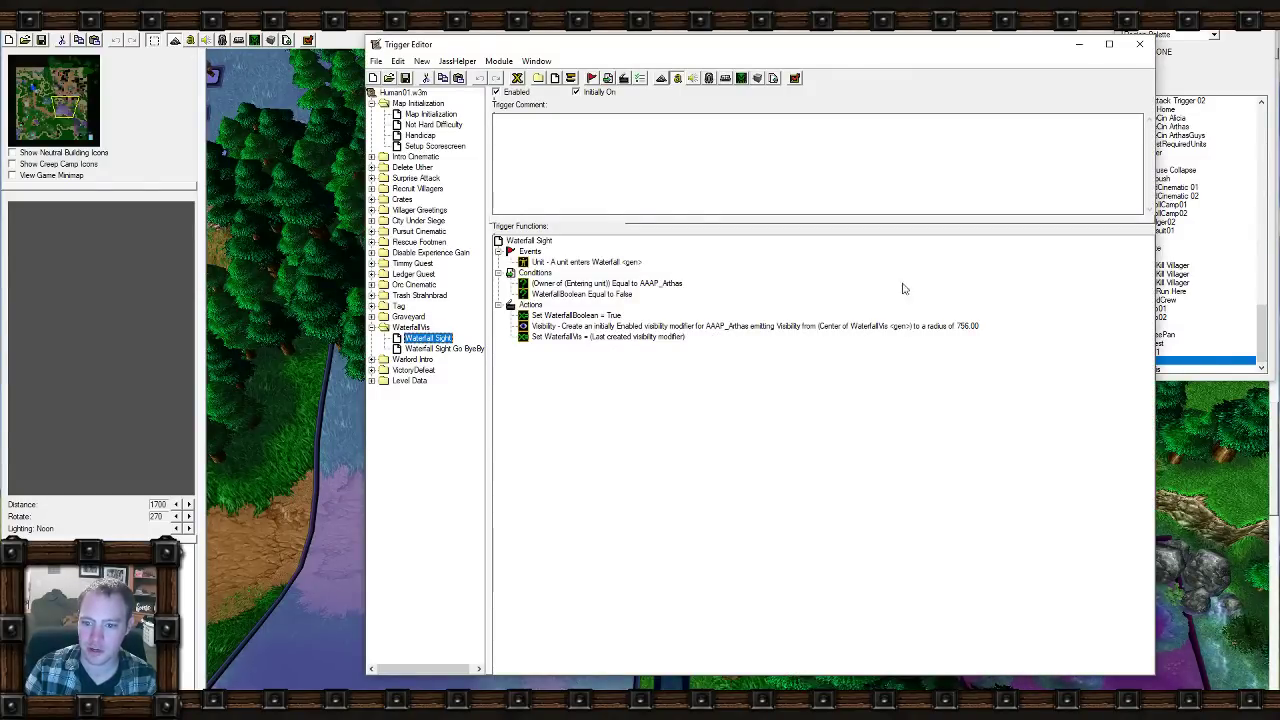
pyautogui.click(1139, 44)
pyautogui.doubleClick(1140, 369)
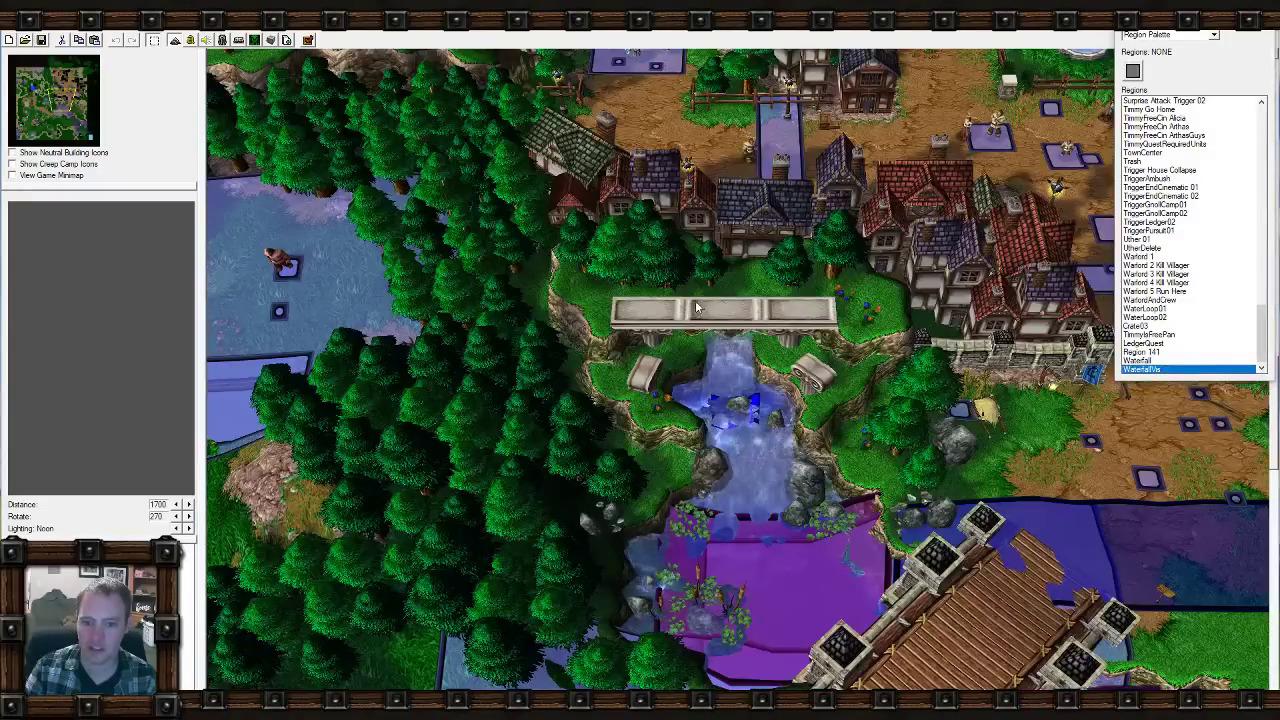
pyautogui.moveTo(731, 413); pyautogui.dragTo(725, 280, button='right')
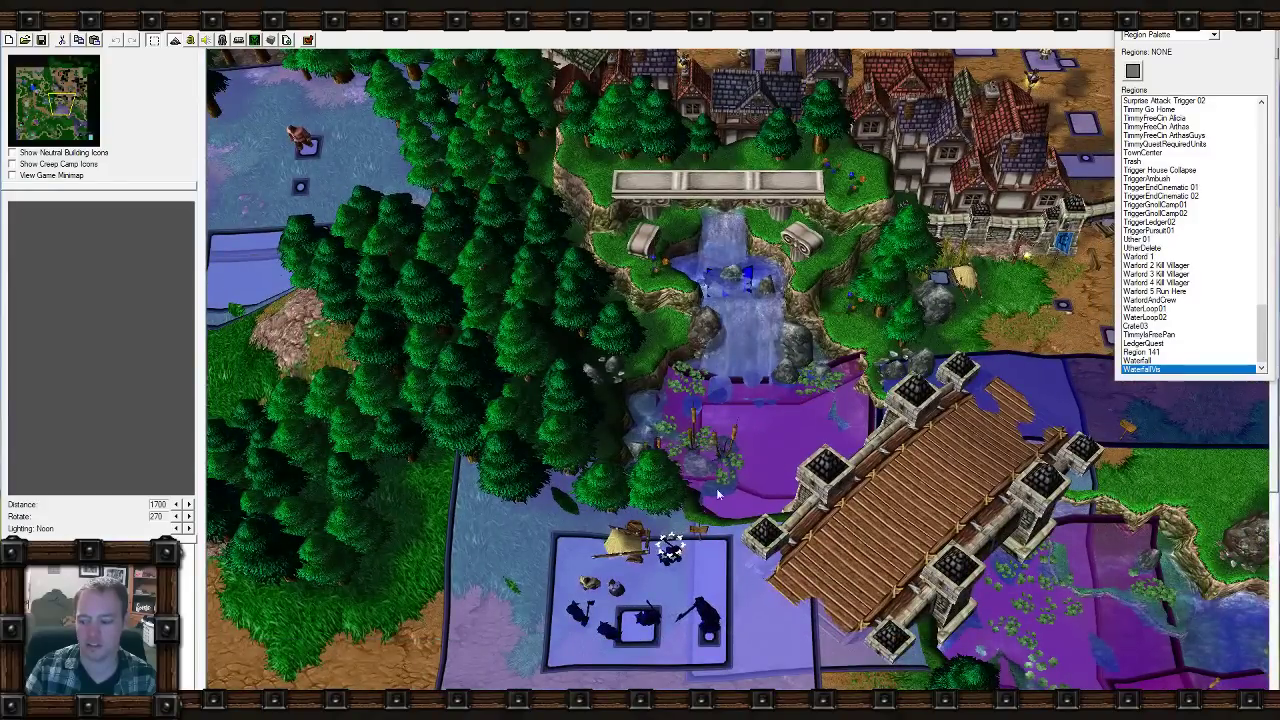
# Look at the graveyard regions and inspect the first VillagersArray action in the Graveyard Initialize Array trigger without changing it.
pyautogui.moveTo(955, 635); pyautogui.dragTo(595, 412, button='right')
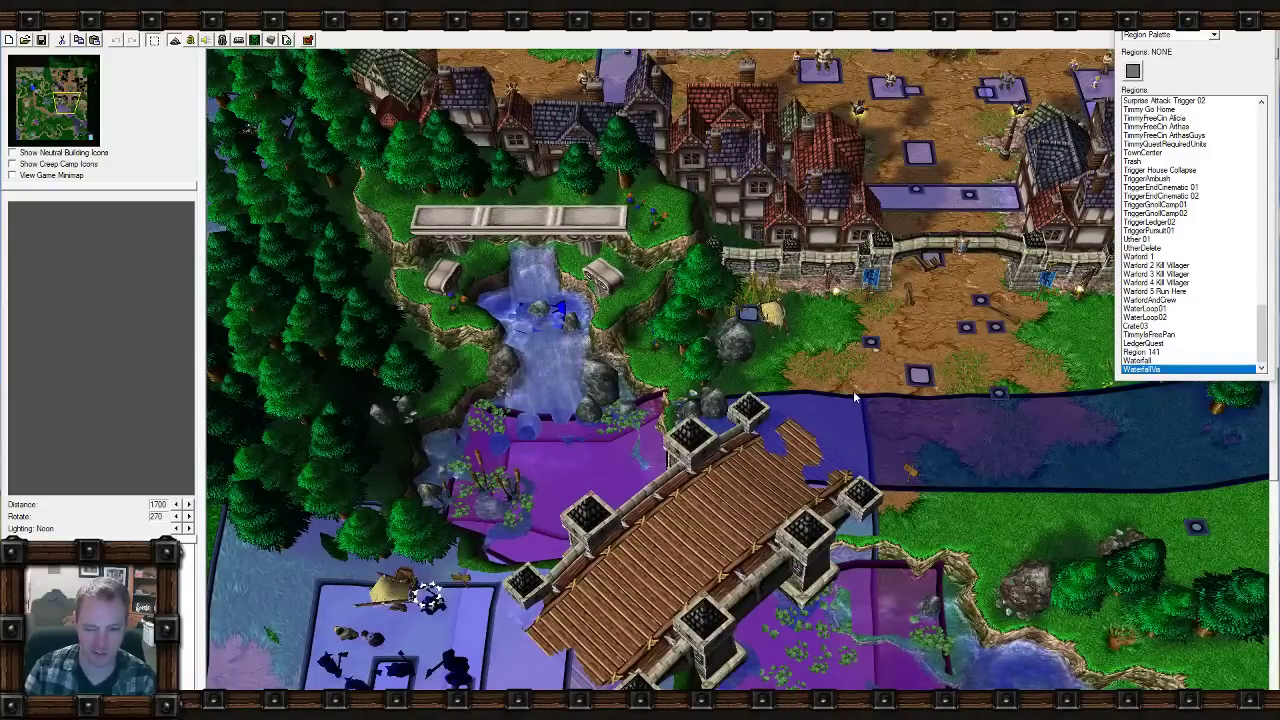
pyautogui.moveTo(520, 320); pyautogui.dragTo(750, 463, button='right')
pyautogui.scroll(3, 750, 463)
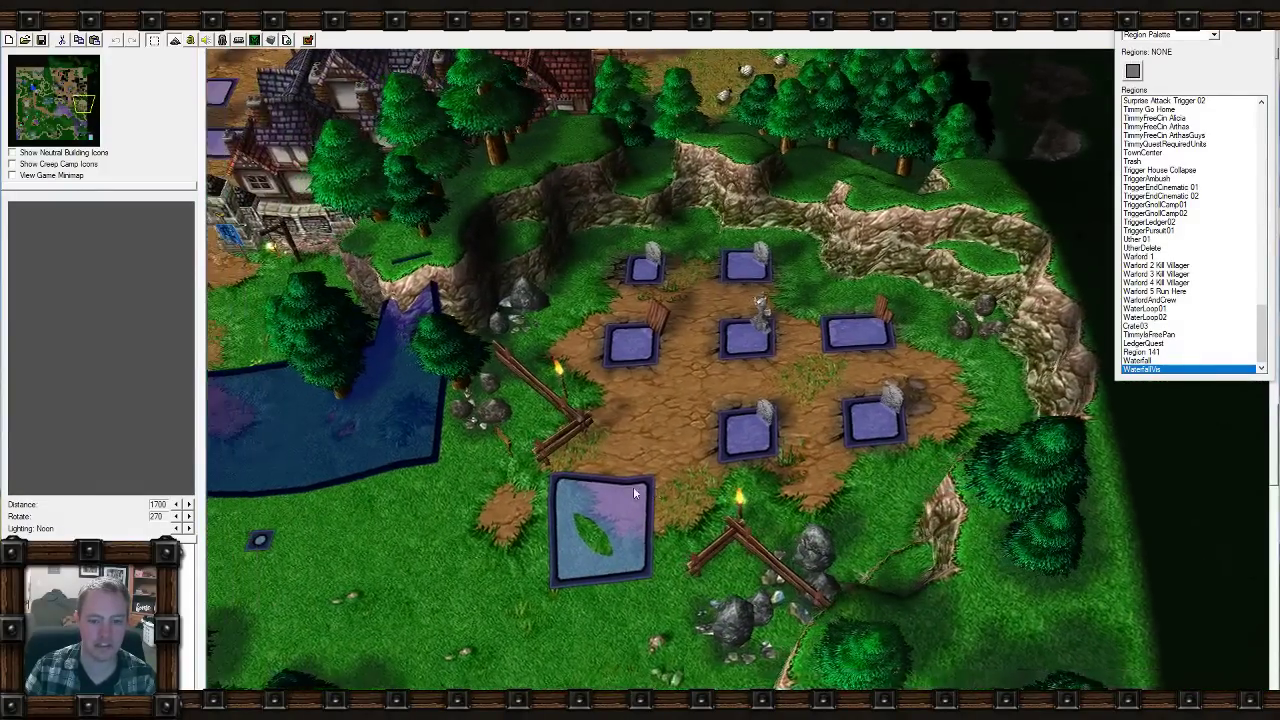
pyautogui.click(190, 40)
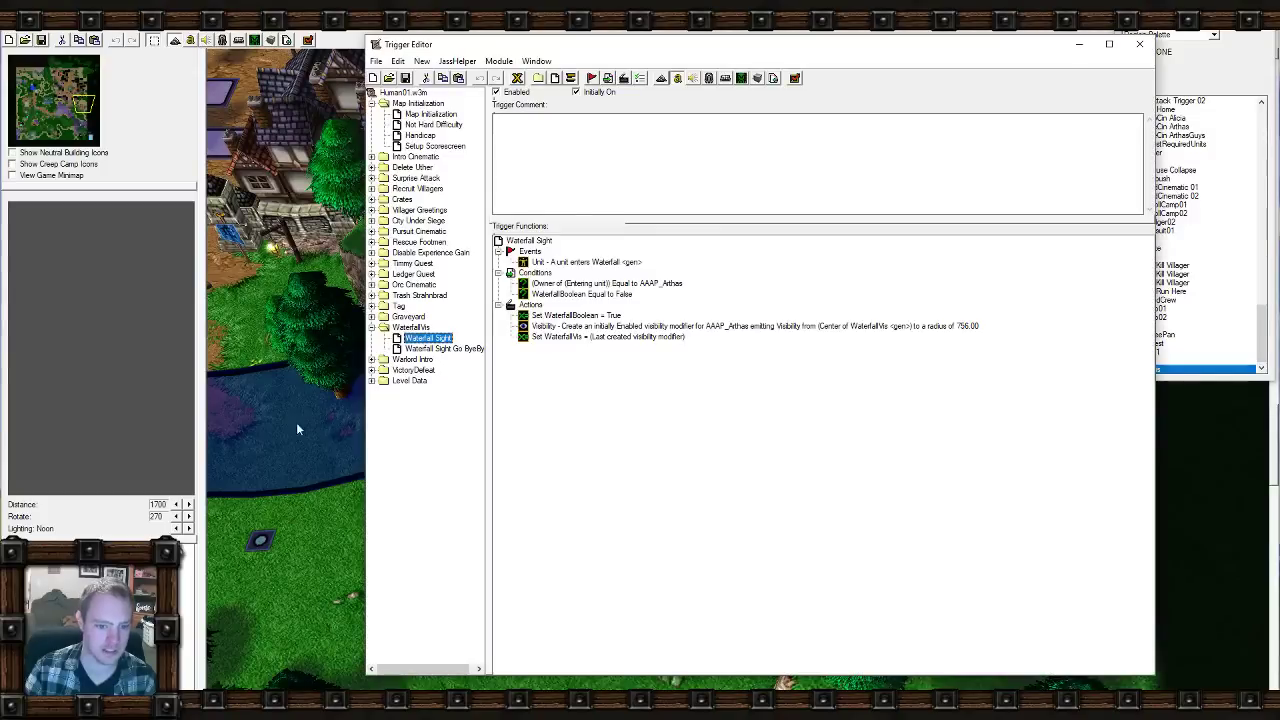
pyautogui.click(371, 316)
pyautogui.click(425, 328)
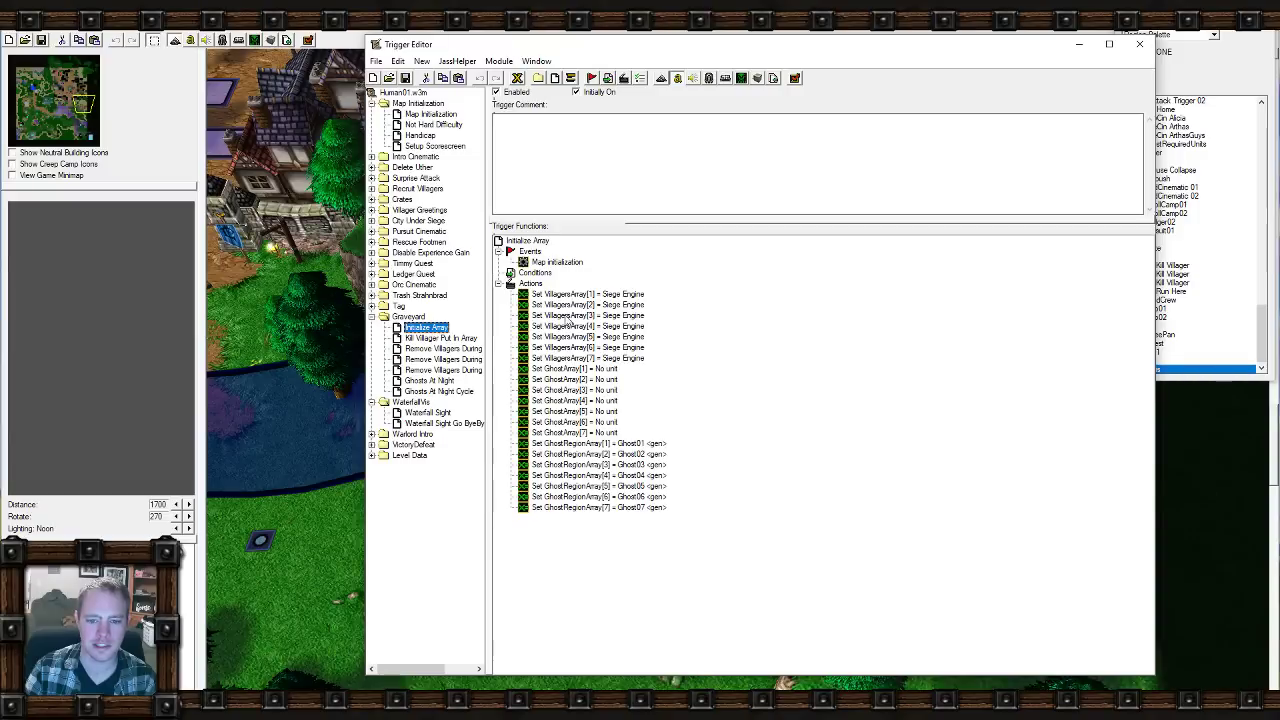
pyautogui.doubleClick(615, 296)
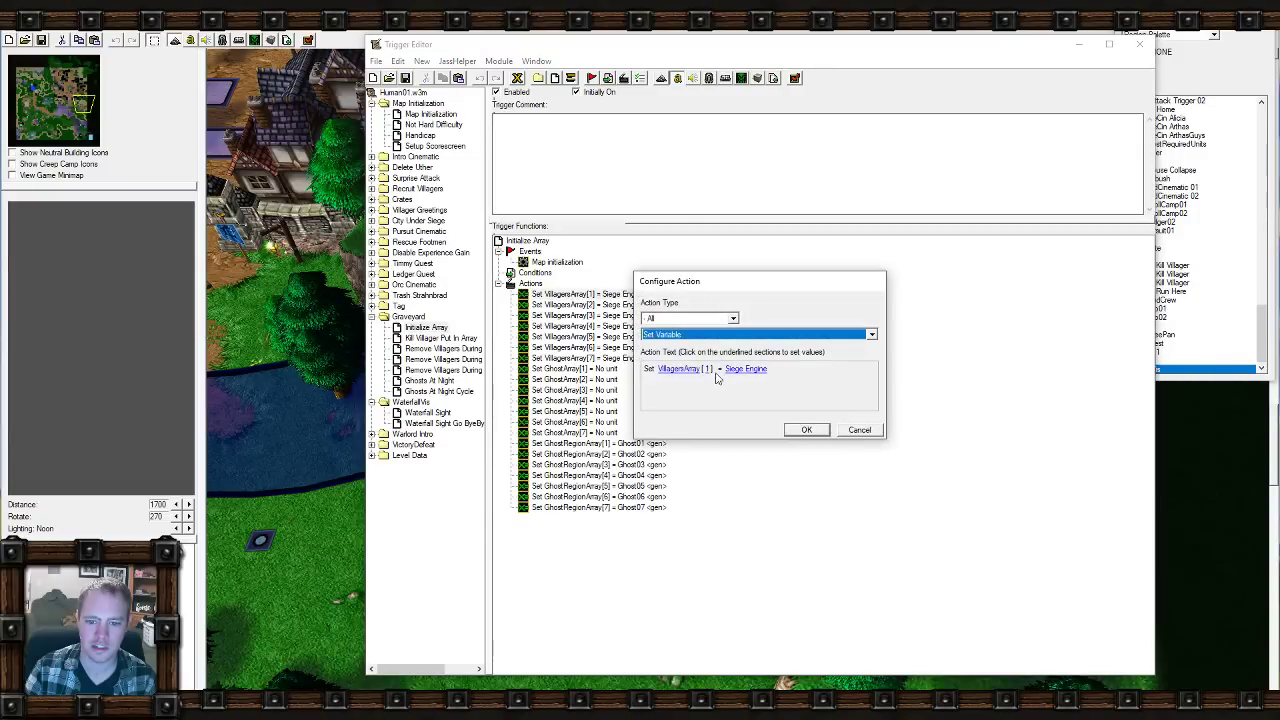
pyautogui.click(852, 432)
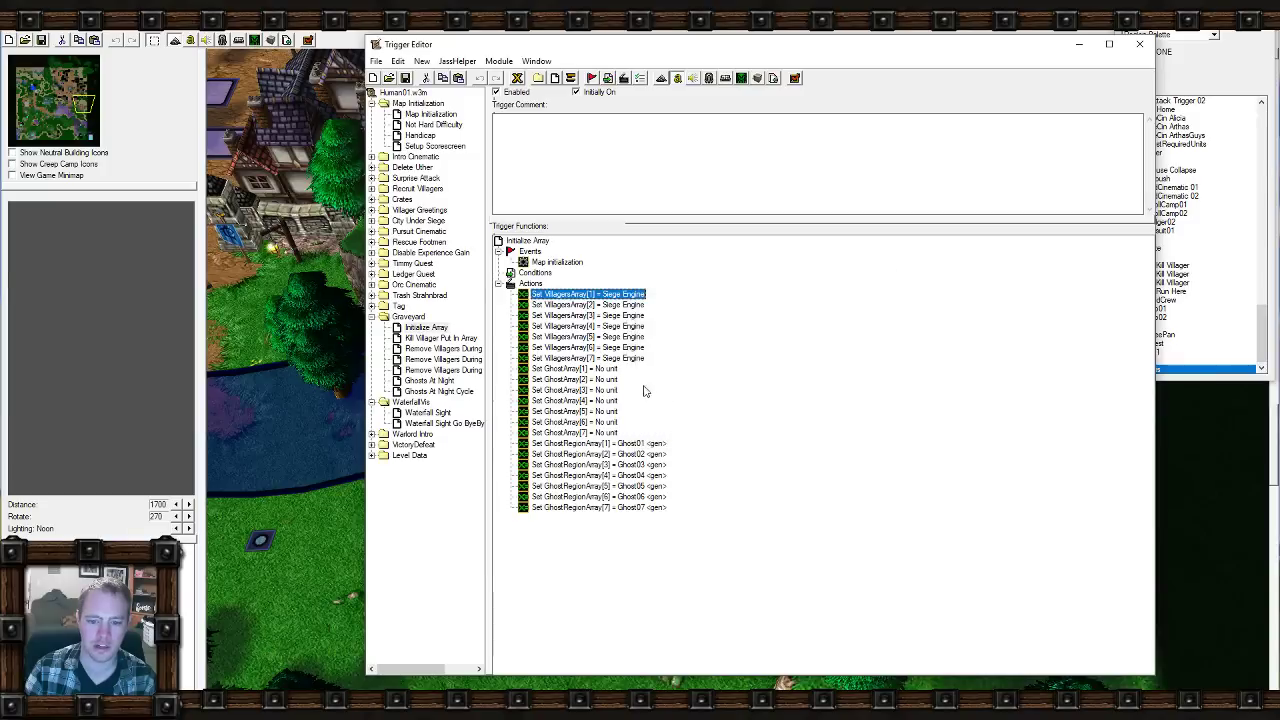
# Compare the Kill Villager Put In Array trigger with Initialize Array, and return to the graveyard on the map.
pyautogui.click(433, 340)
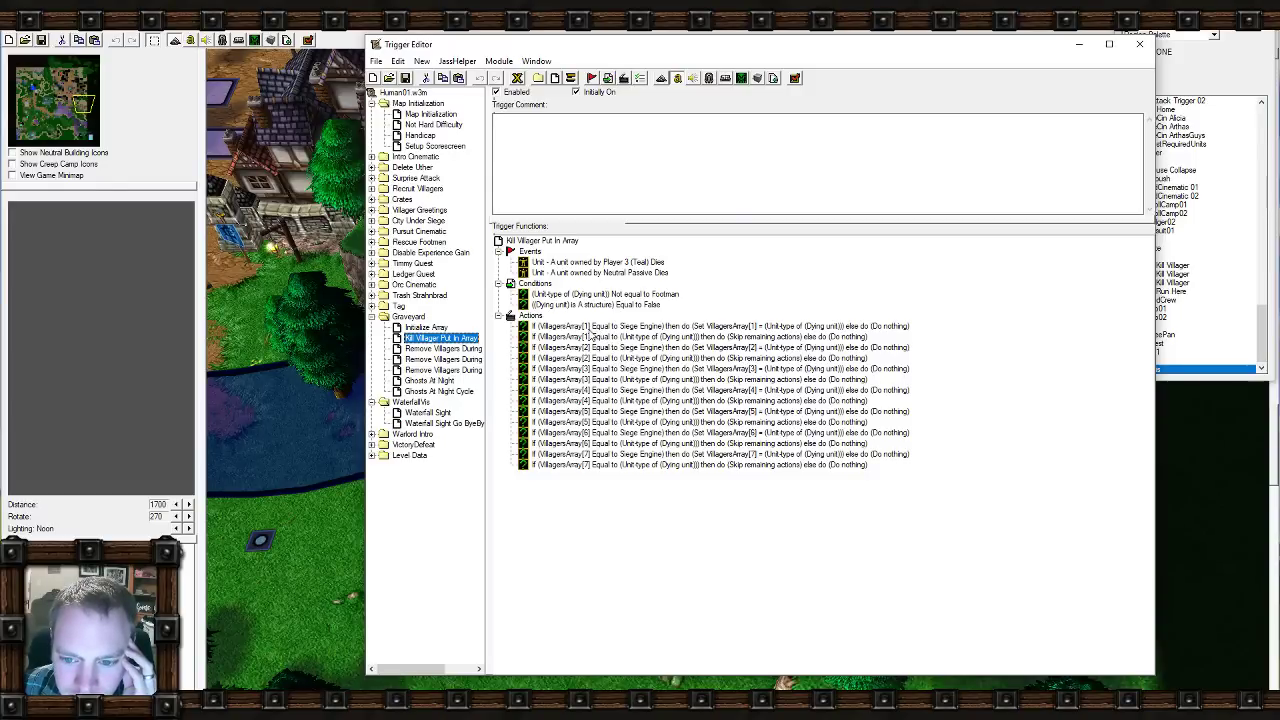
pyautogui.click(438, 327)
pyautogui.click(450, 338)
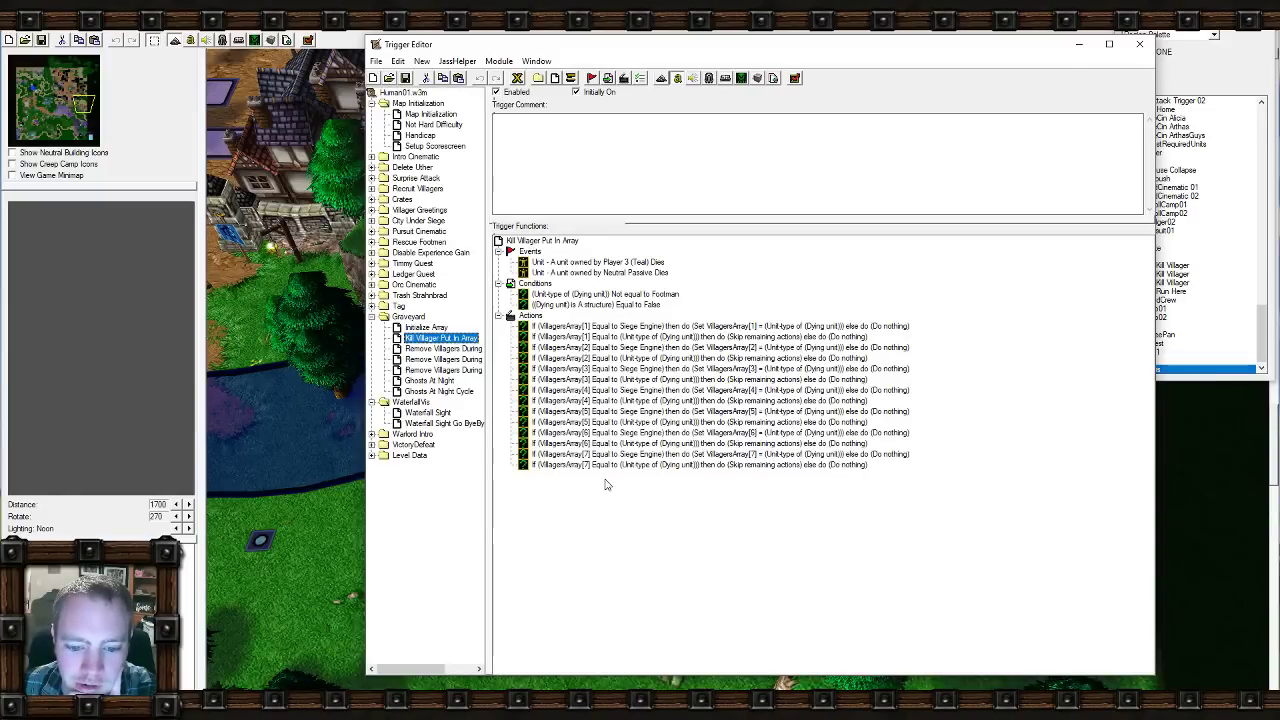
pyautogui.click(1079, 44)
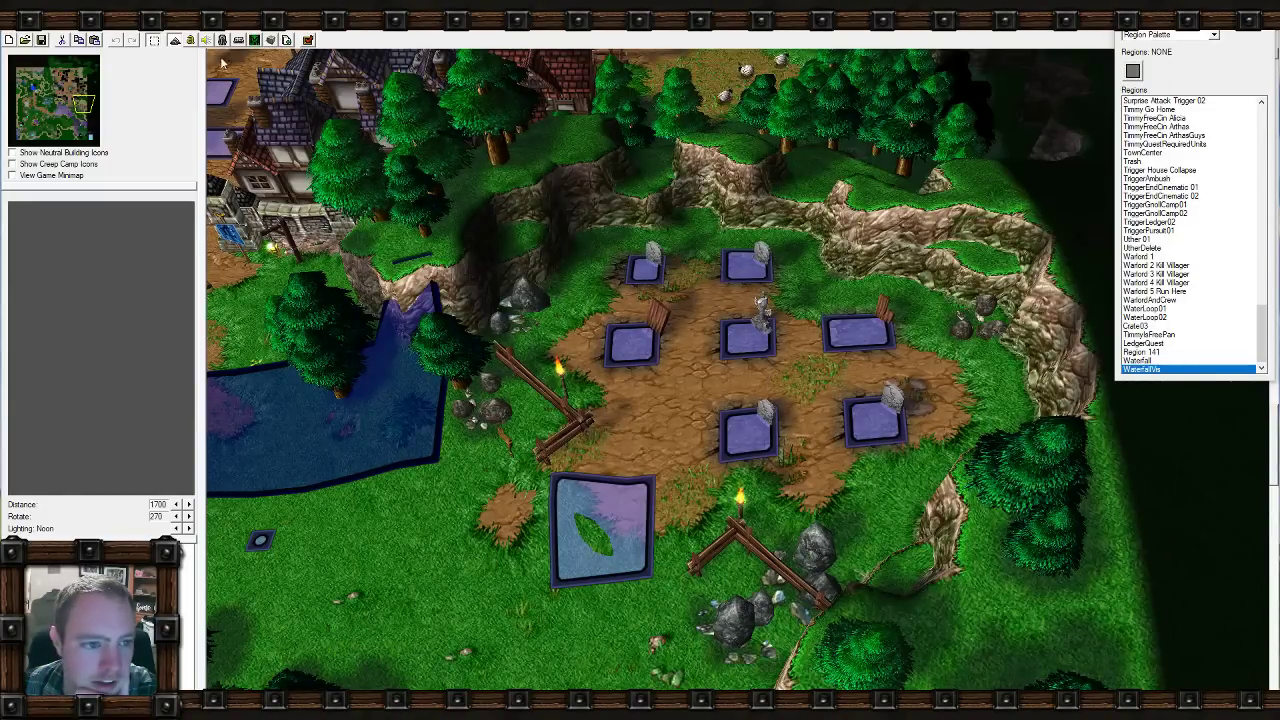
# Review the Remove Villagers During Day trigger and its two cycle triggers, widening the trigger list to read their names.
pyautogui.click(190, 41)
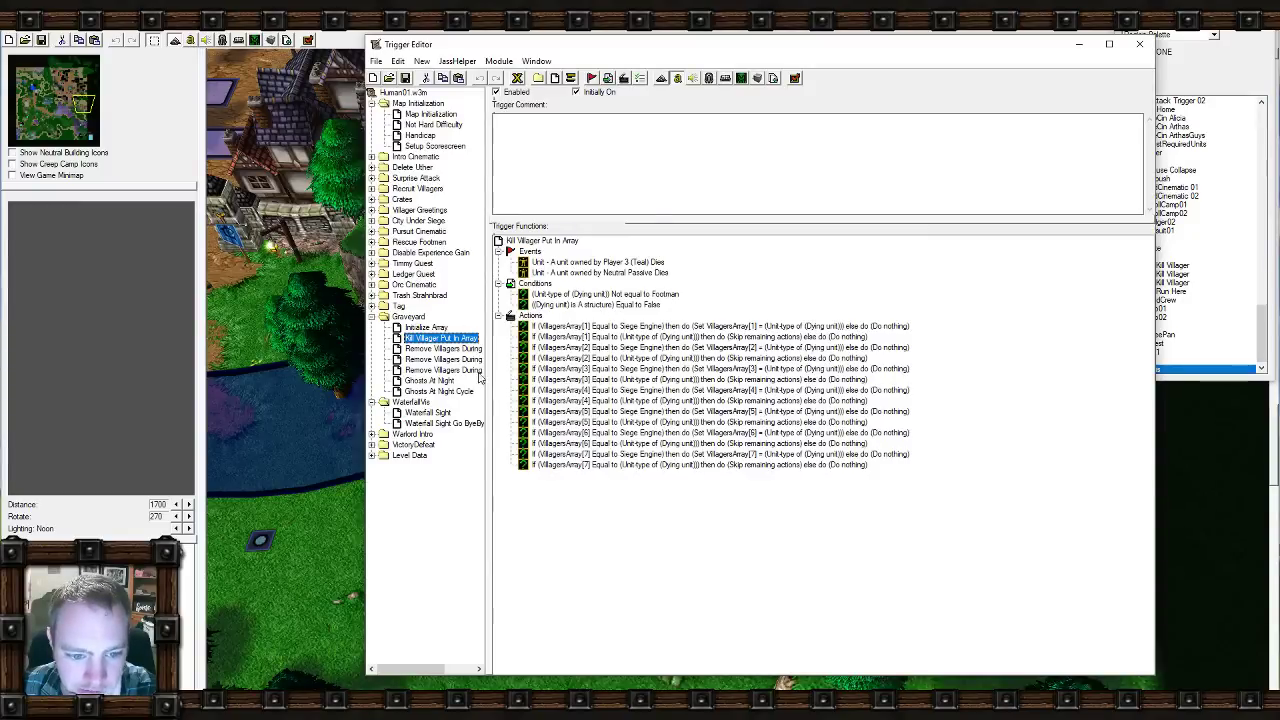
pyautogui.click(452, 348)
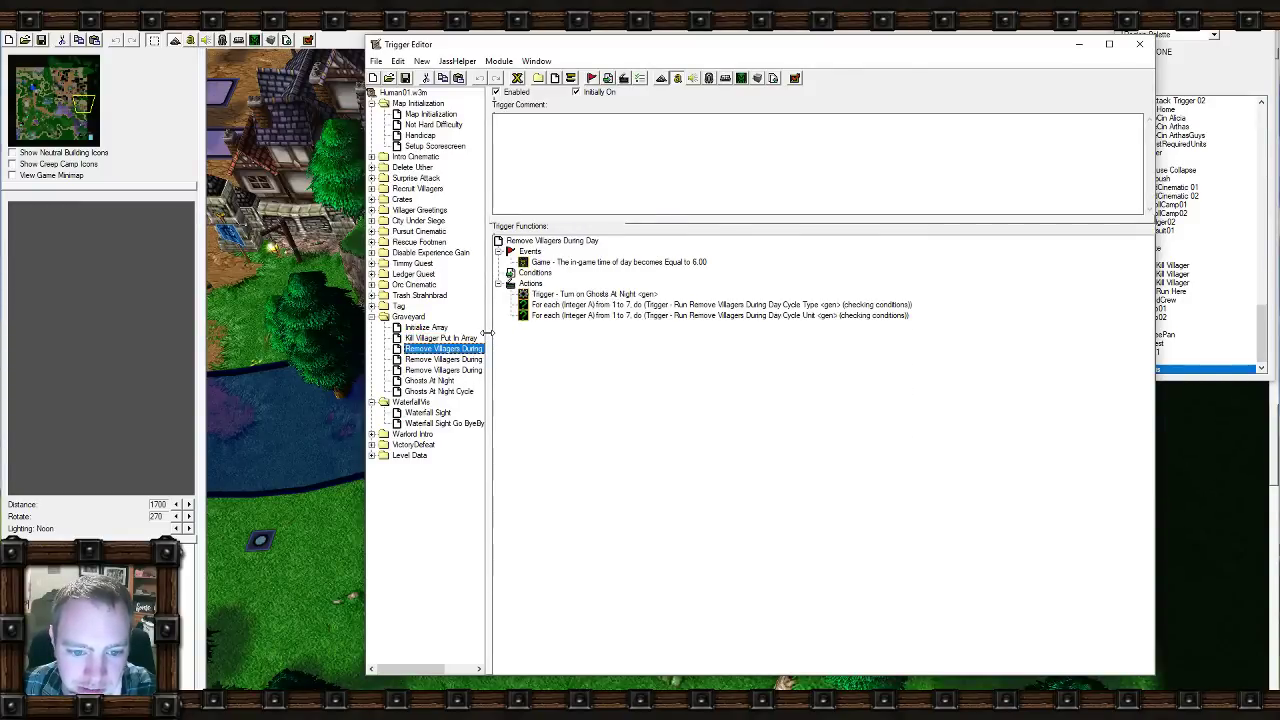
pyautogui.moveTo(489, 338); pyautogui.dragTo(519, 338)
pyautogui.click(446, 370)
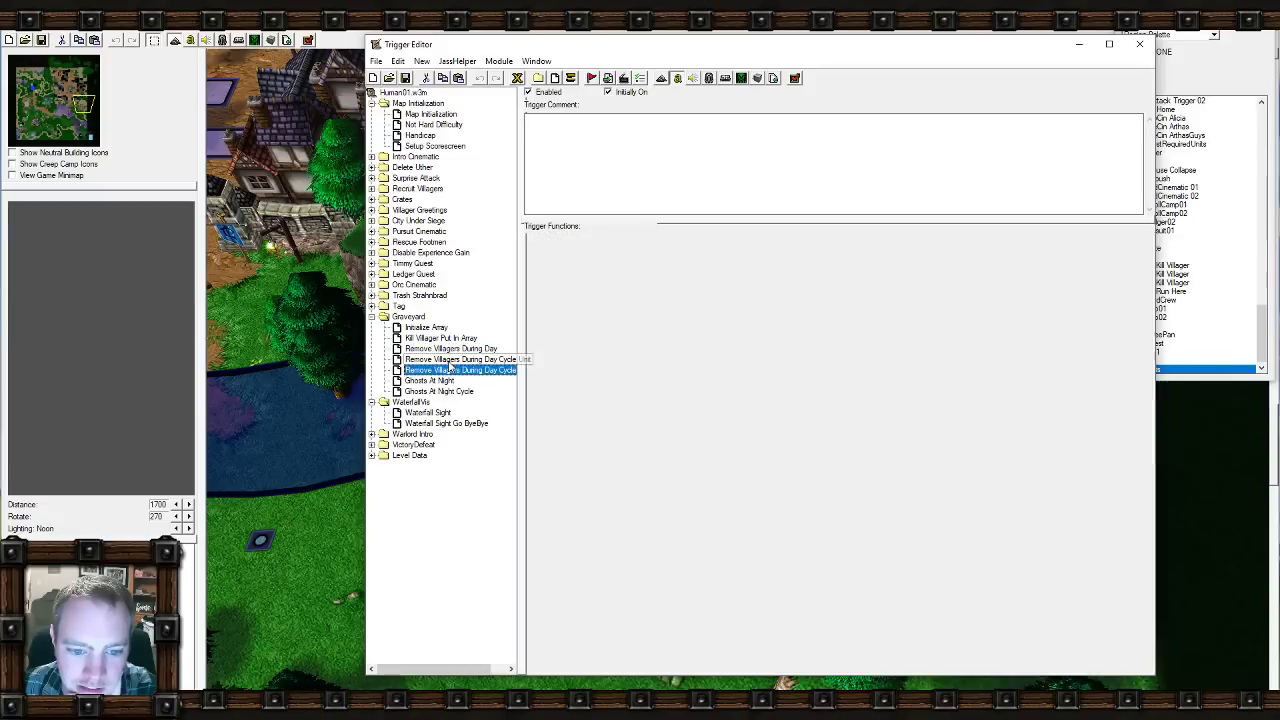
pyautogui.click(448, 360)
# Read the Ghosts At Night trigger with its For each Integer A loop, and view the Ghosts At Night Cycle trigger.
pyautogui.click(447, 381)
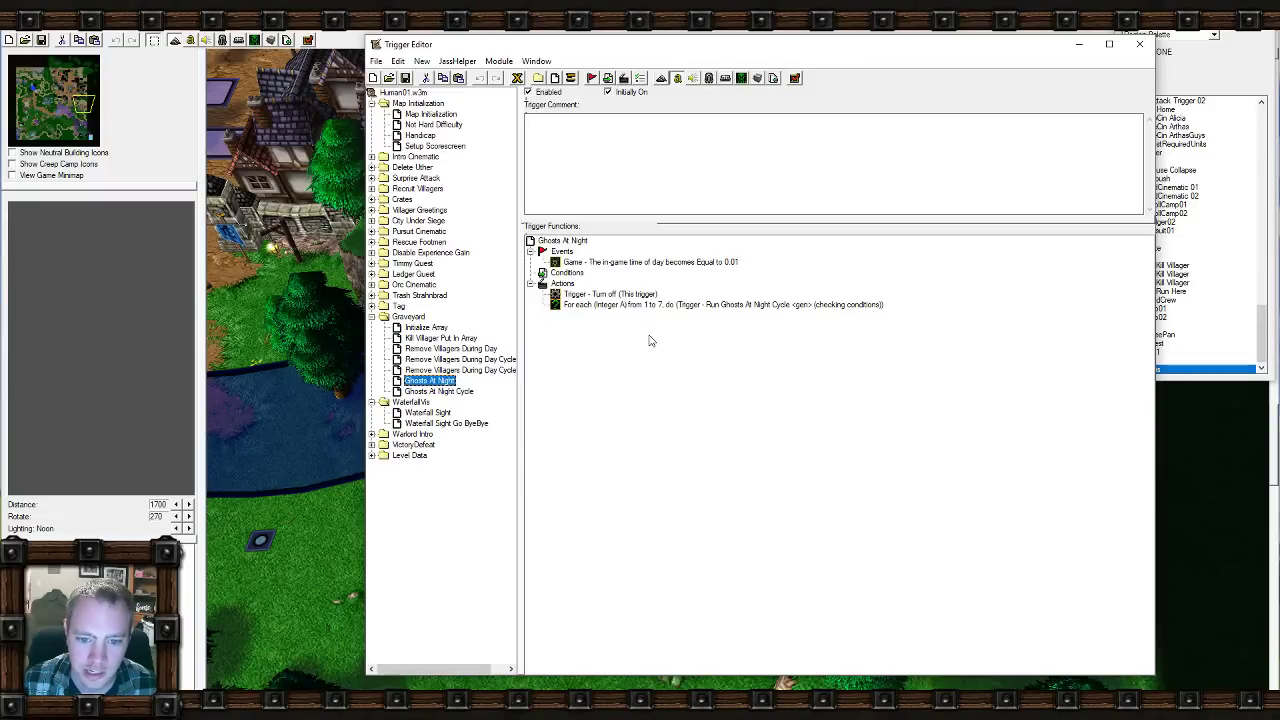
pyautogui.click(596, 305)
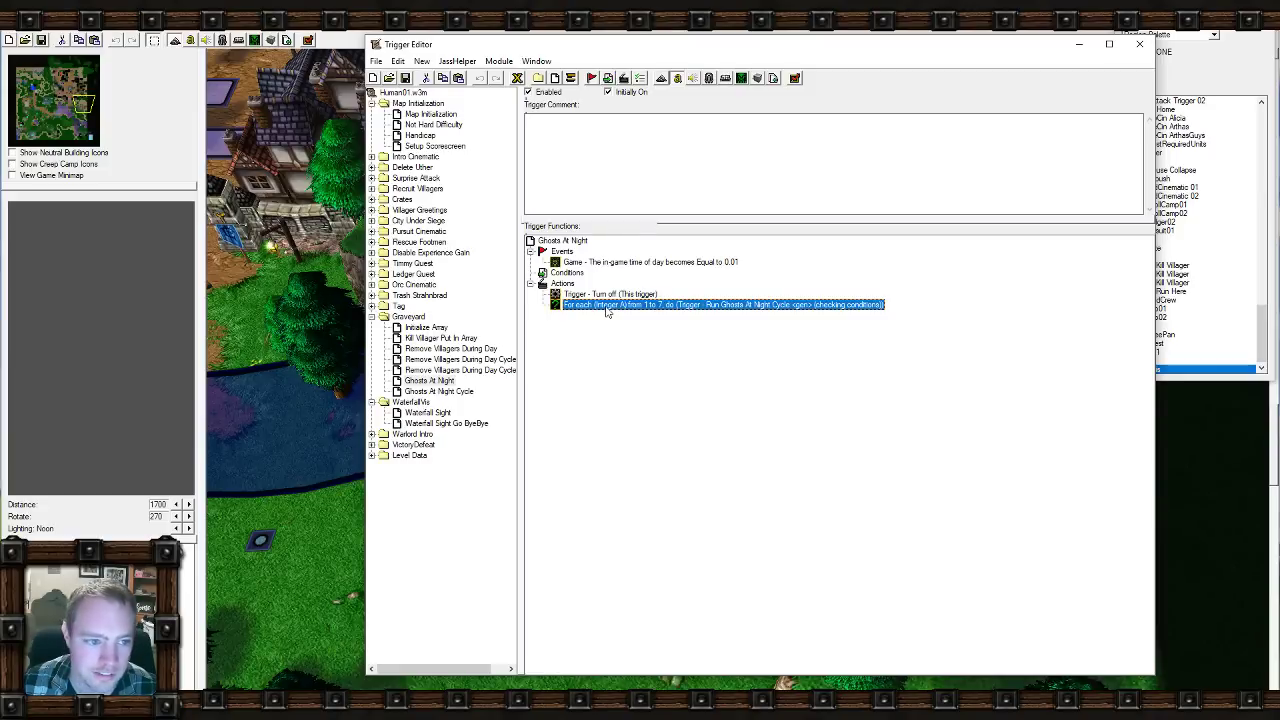
pyautogui.click(432, 381)
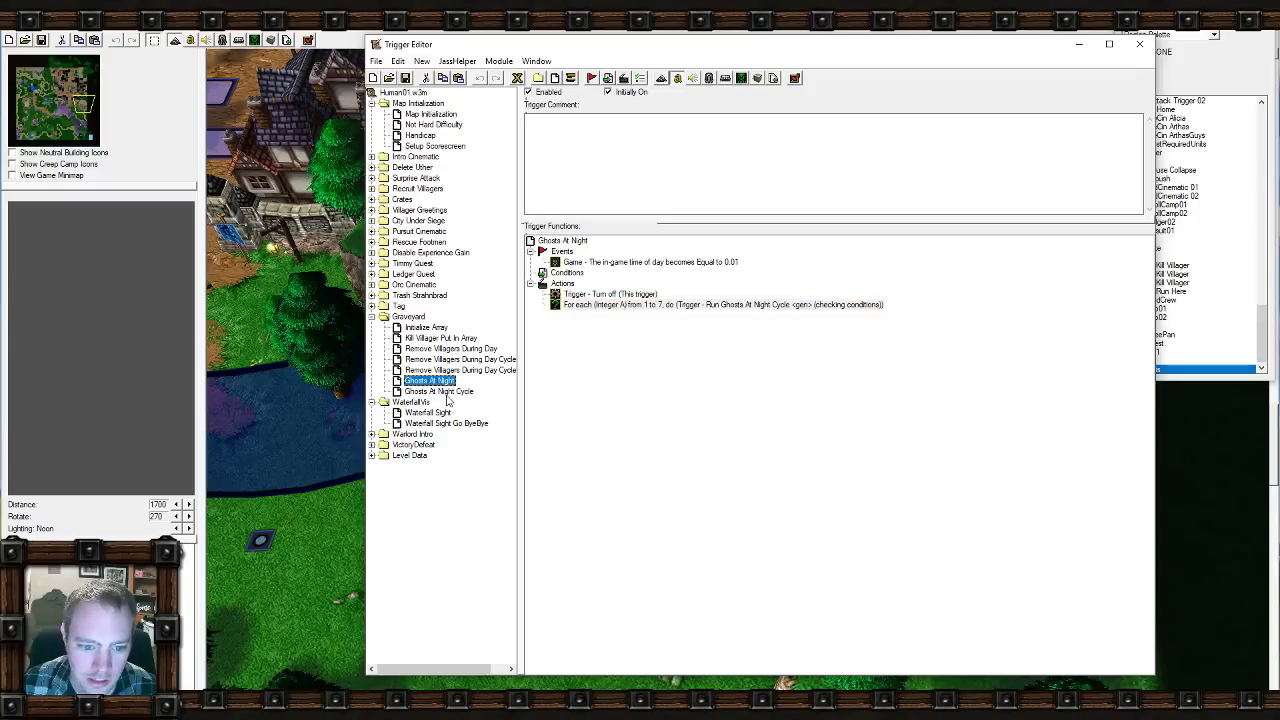
pyautogui.click(440, 391)
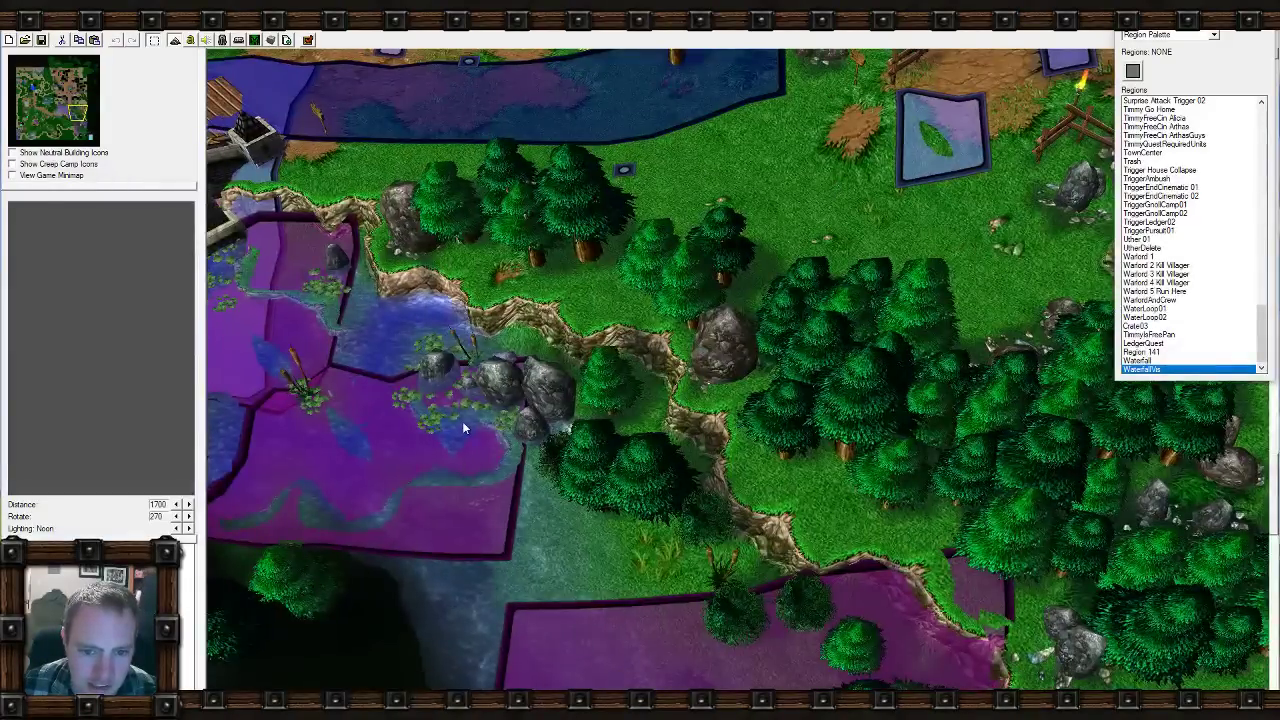
# Examine the river regions downstream of the bridge and the tent camp with its regions in the southern forest.
pyautogui.moveTo(463, 423); pyautogui.dragTo(406, 405, button='right')
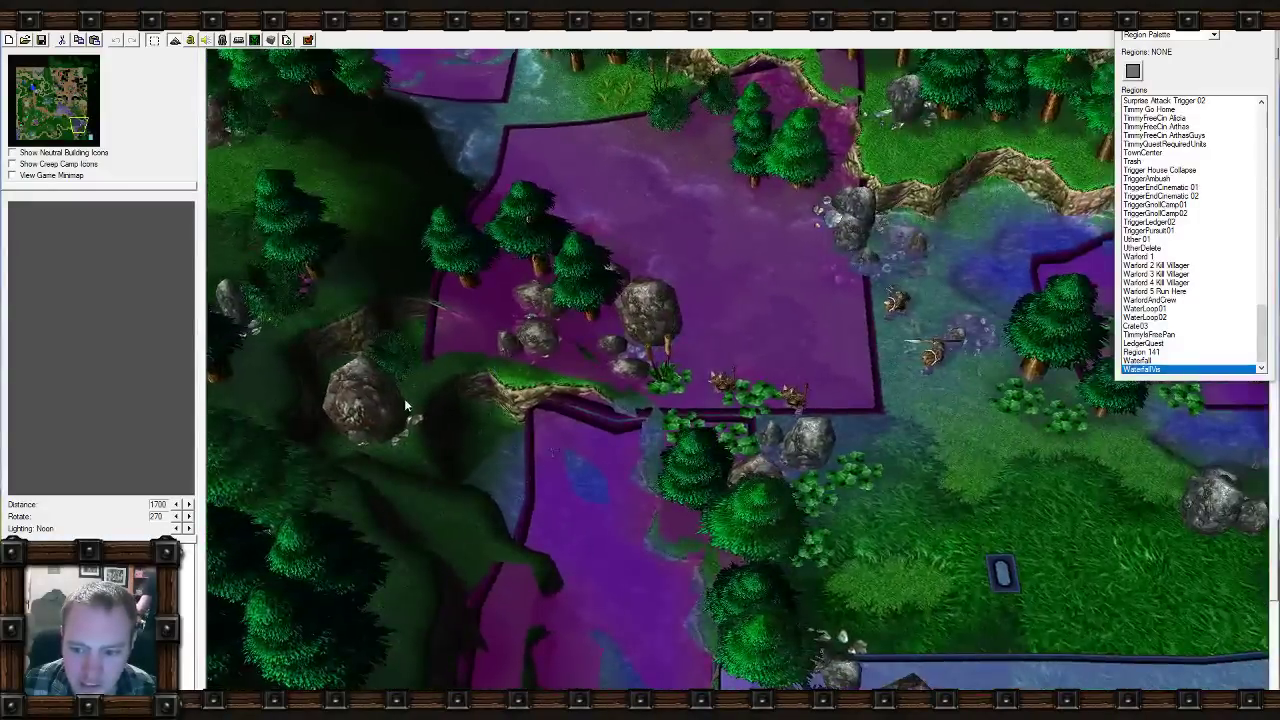
pyautogui.moveTo(76, 124); pyautogui.dragTo(64, 120)
pyautogui.moveTo(370, 222); pyautogui.dragTo(796, 226, button='right')
pyautogui.moveTo(690, 640); pyautogui.dragTo(575, 410, button='right')
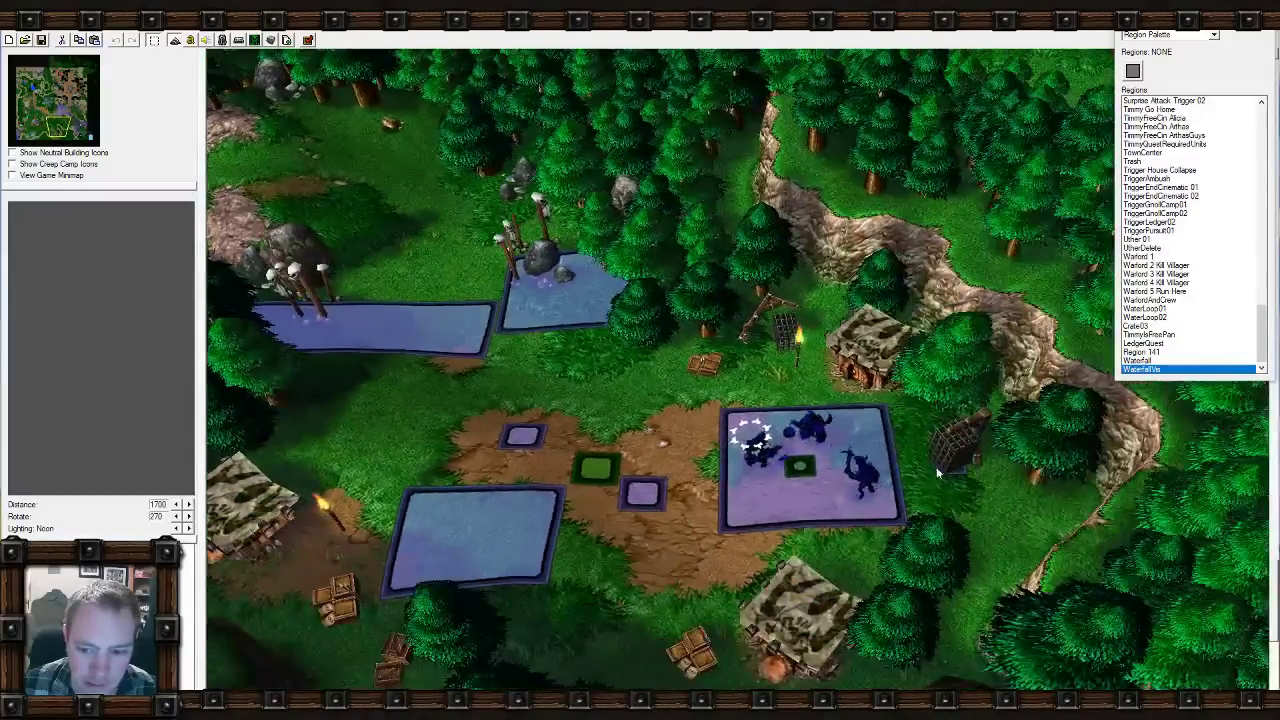
# Examine the regions around the southern forest camp, the river shore and the village farmland on the map.
pyautogui.moveTo(513, 487); pyautogui.dragTo(699, 308, button='right')
pyautogui.moveTo(441, 260); pyautogui.dragTo(1129, 477, button='right')
pyautogui.moveTo(530, 460); pyautogui.dragTo(930, 386, button='right')
pyautogui.moveTo(385, 435); pyautogui.dragTo(848, 304, button='right')
pyautogui.moveTo(465, 183); pyautogui.dragTo(874, 328, button='right')
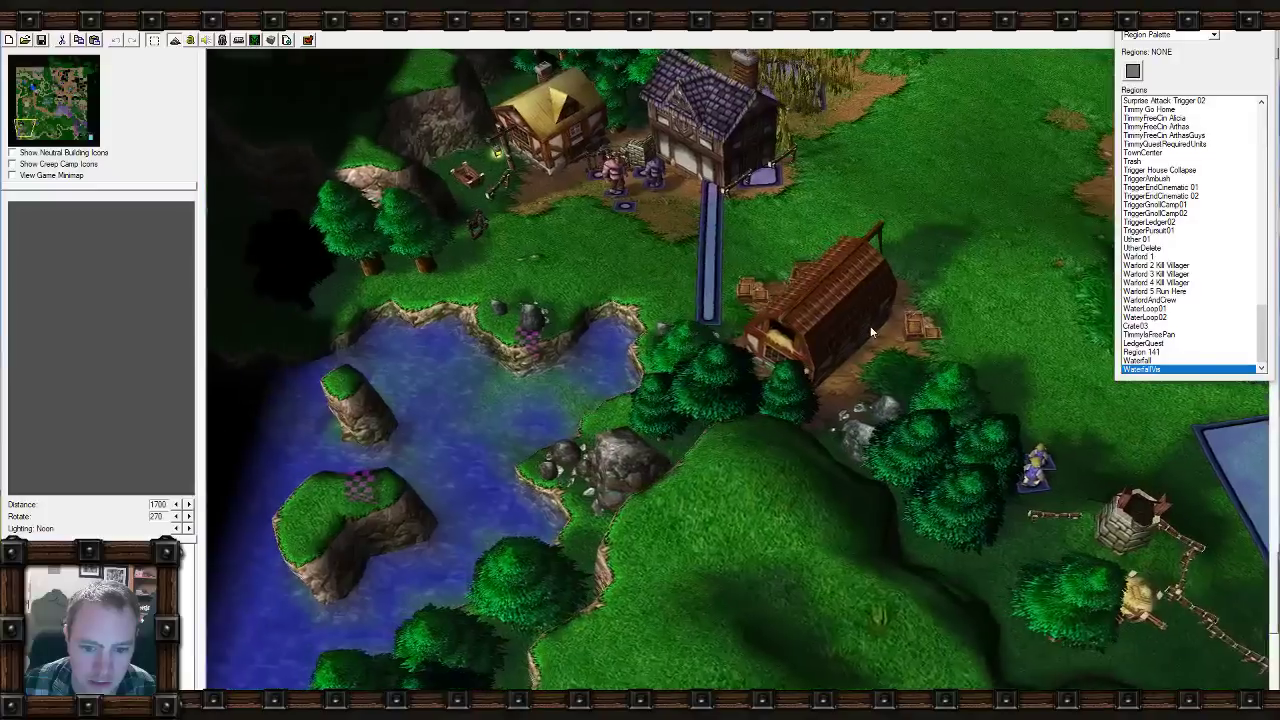
pyautogui.moveTo(828, 262); pyautogui.dragTo(838, 498, button='right')
pyautogui.moveTo(902, 226); pyautogui.dragTo(424, 548, button='right')
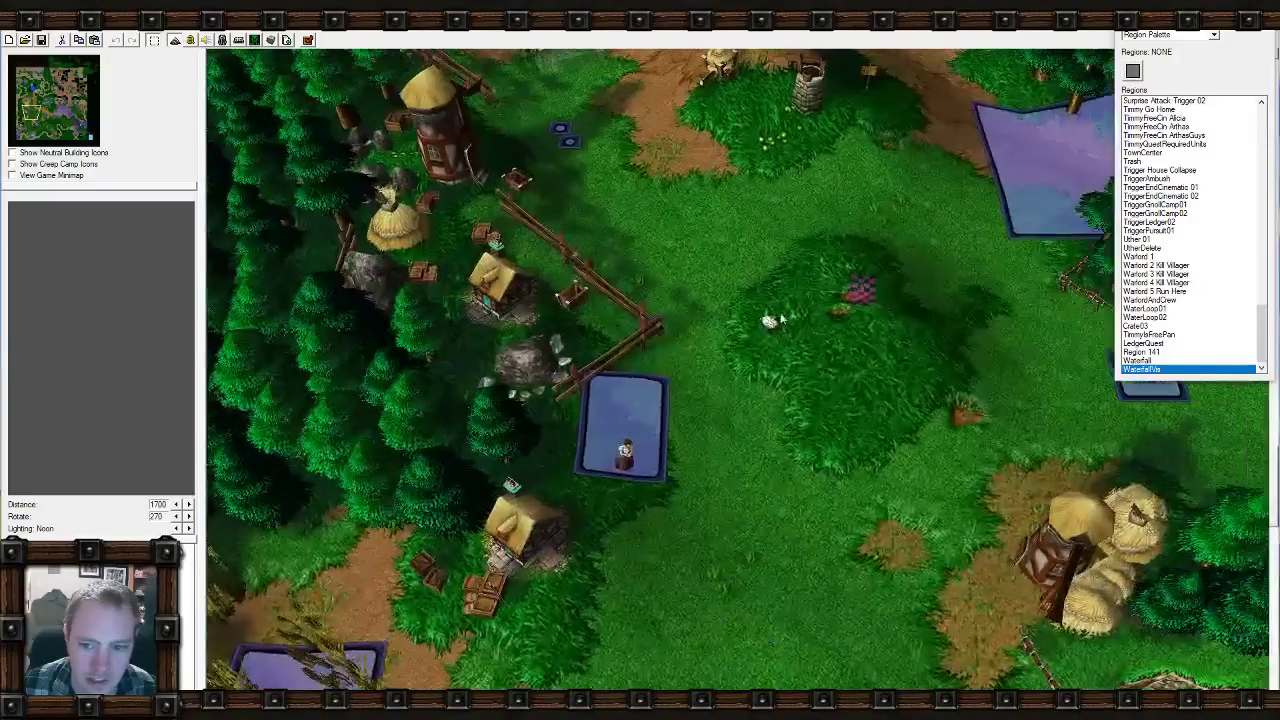
# Return to the graveyard on the map and study the vertex coloring action with 85% transparency in the Ghosts At Night Cycle trigger.
pyautogui.click(84, 120)
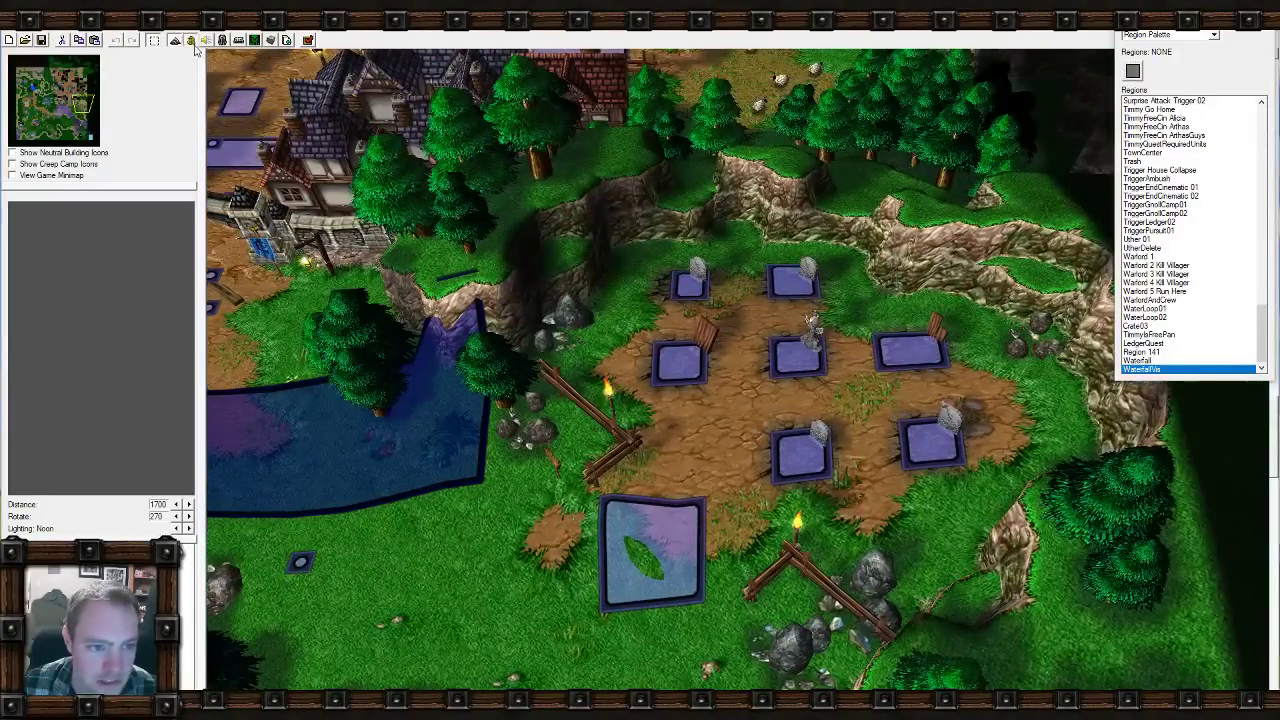
pyautogui.click(190, 40)
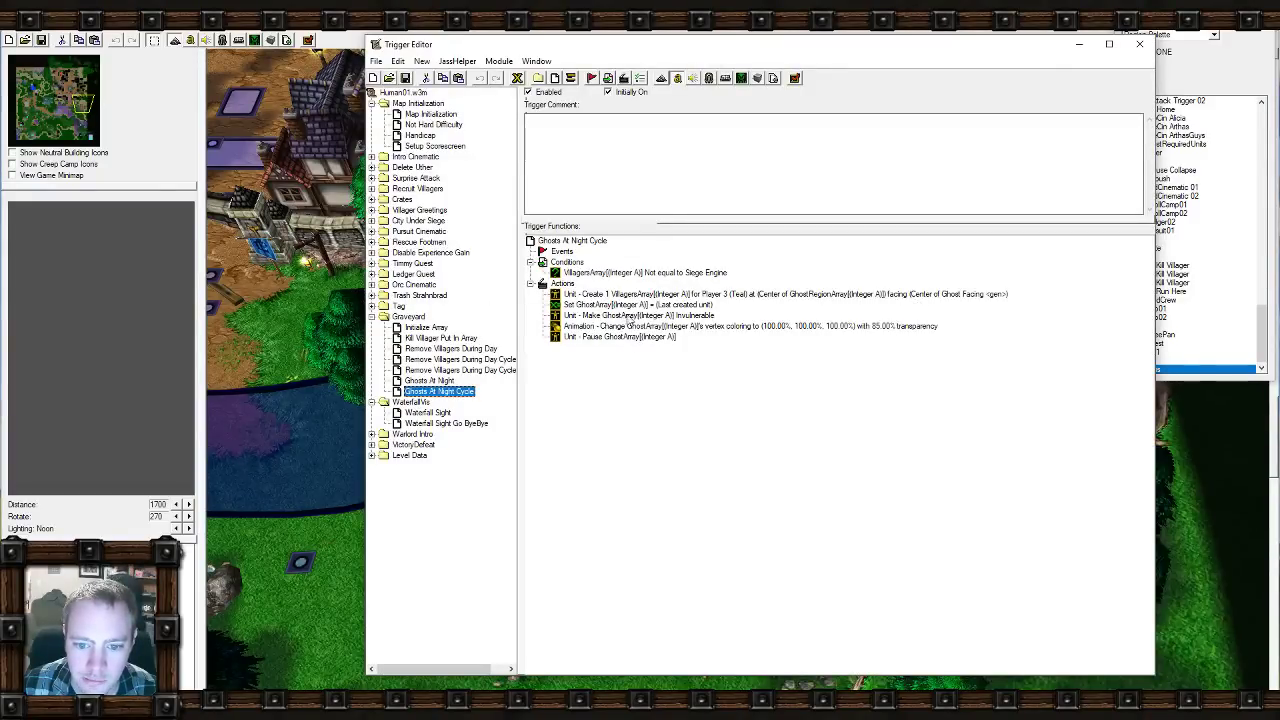
pyautogui.click(783, 328)
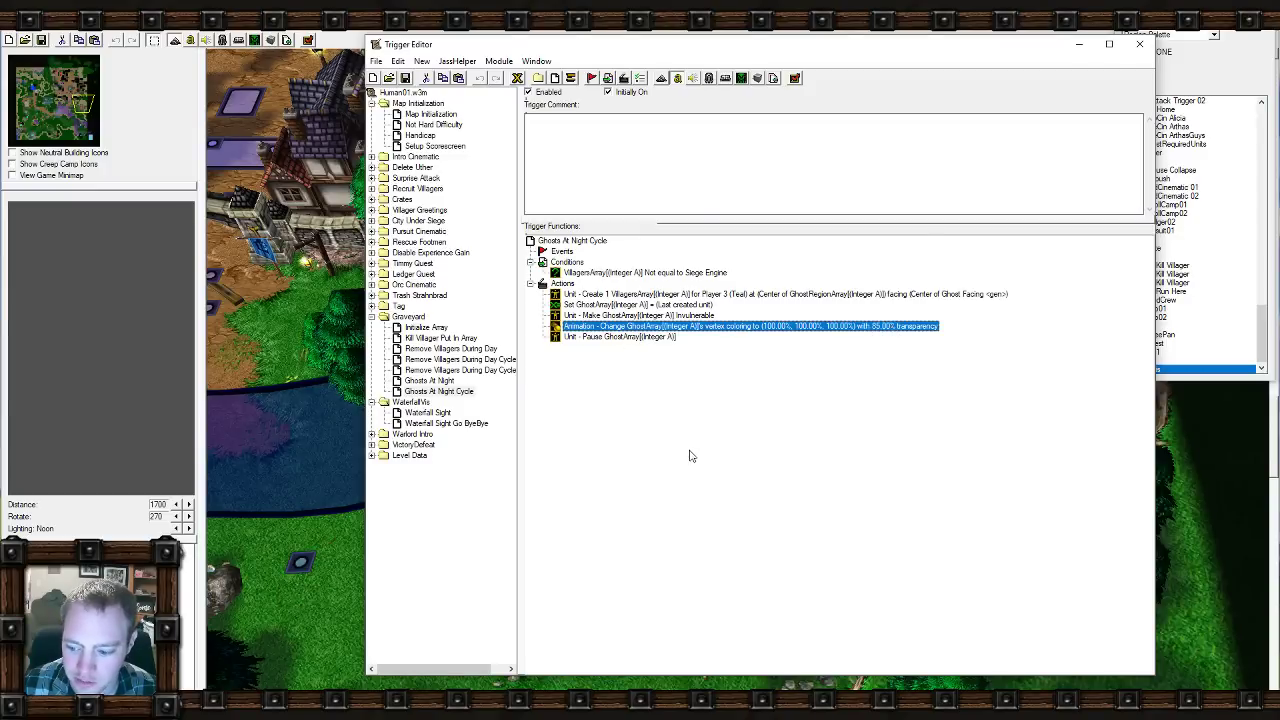
# Switch to Warcraft III, start The Defense of Strahnbrad from the Reign of Chaos human campaign, and skip its opening cinematic.
pyautogui.click(352, 62)
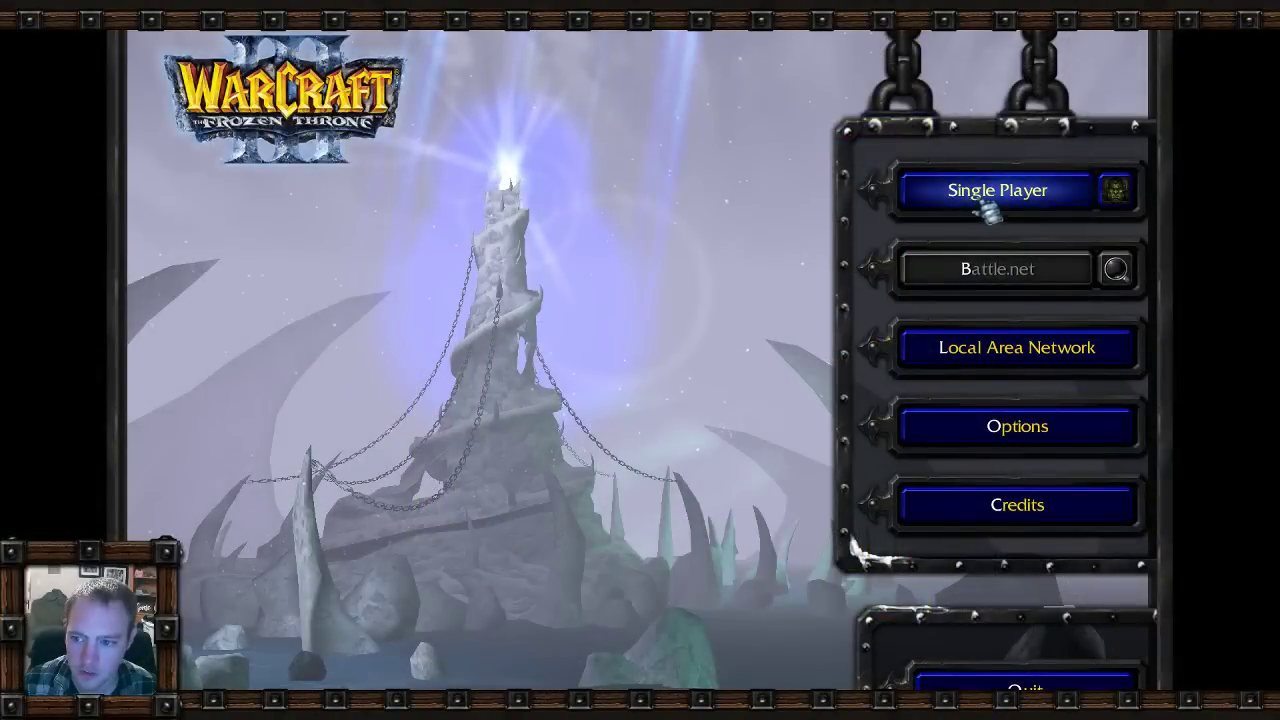
pyautogui.click(1116, 192)
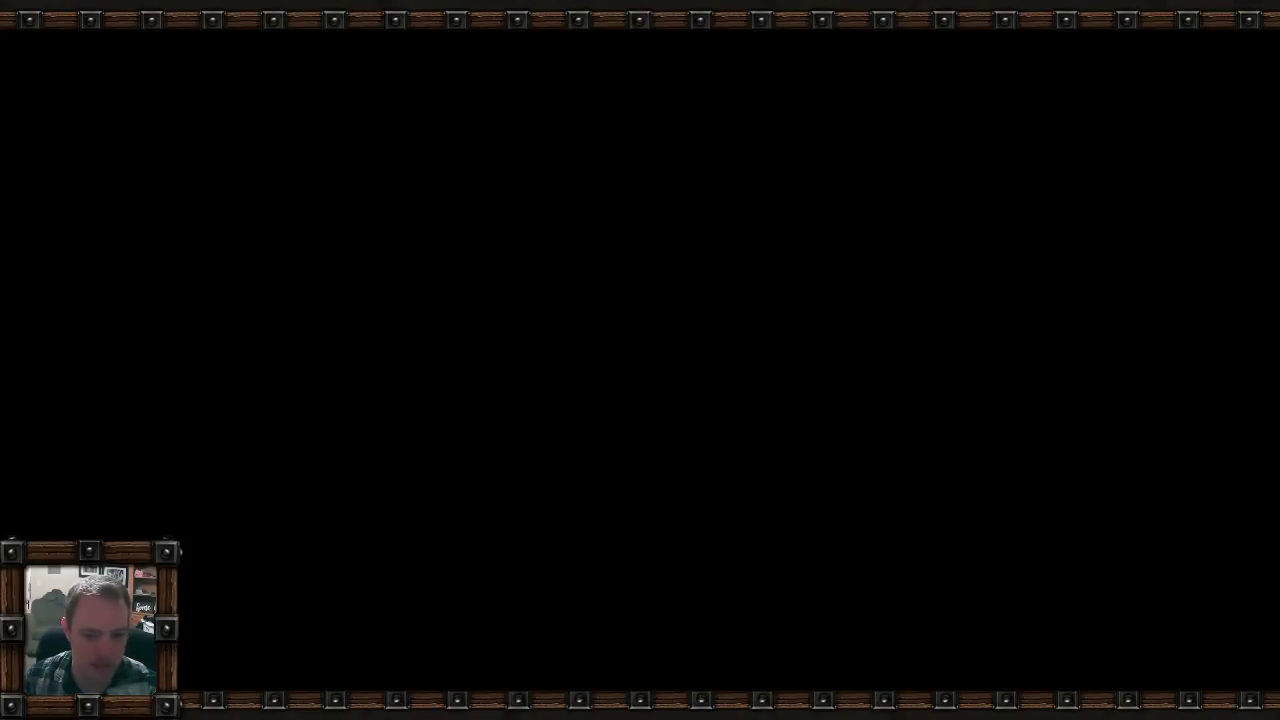
pyautogui.click(1004, 195)
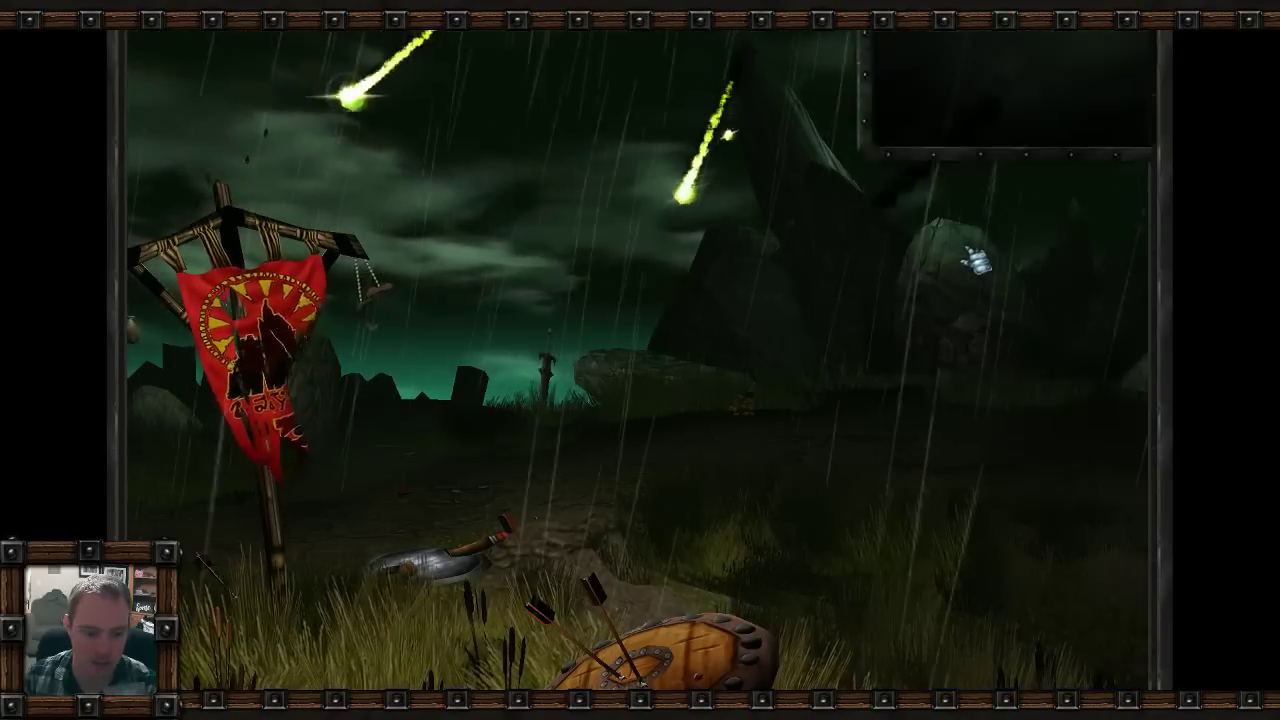
pyautogui.click(992, 247)
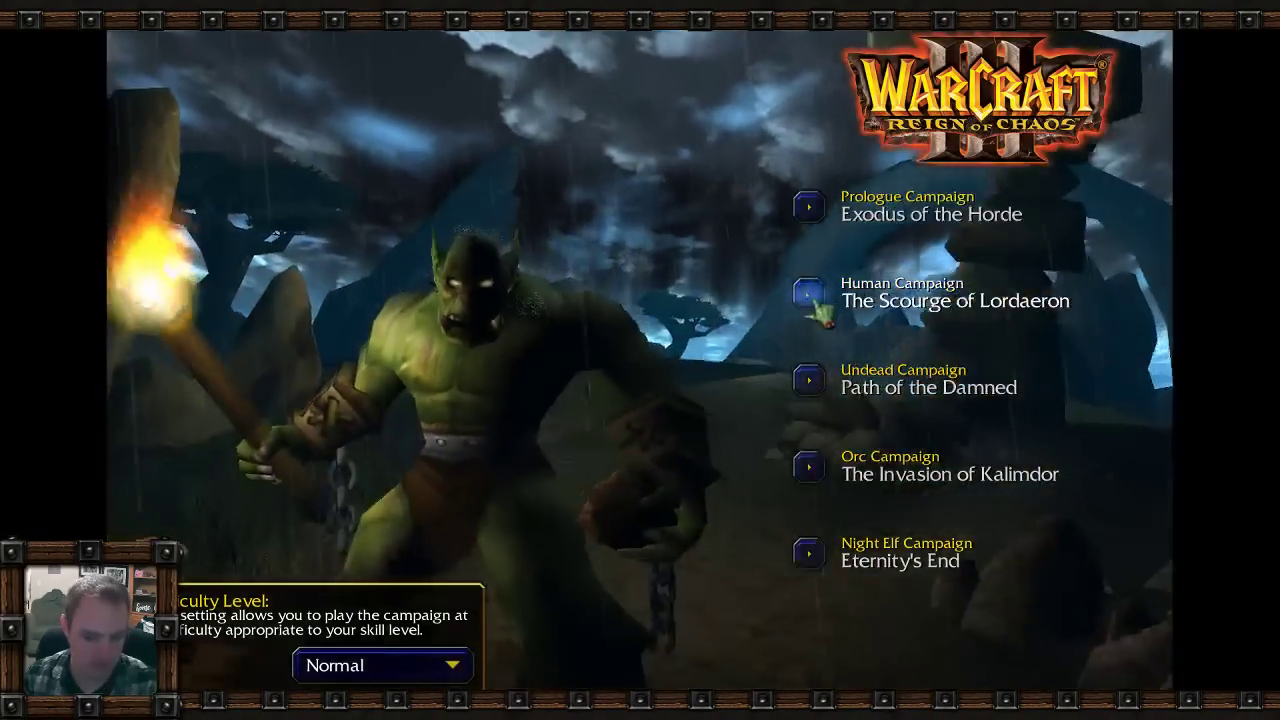
pyautogui.click(810, 294)
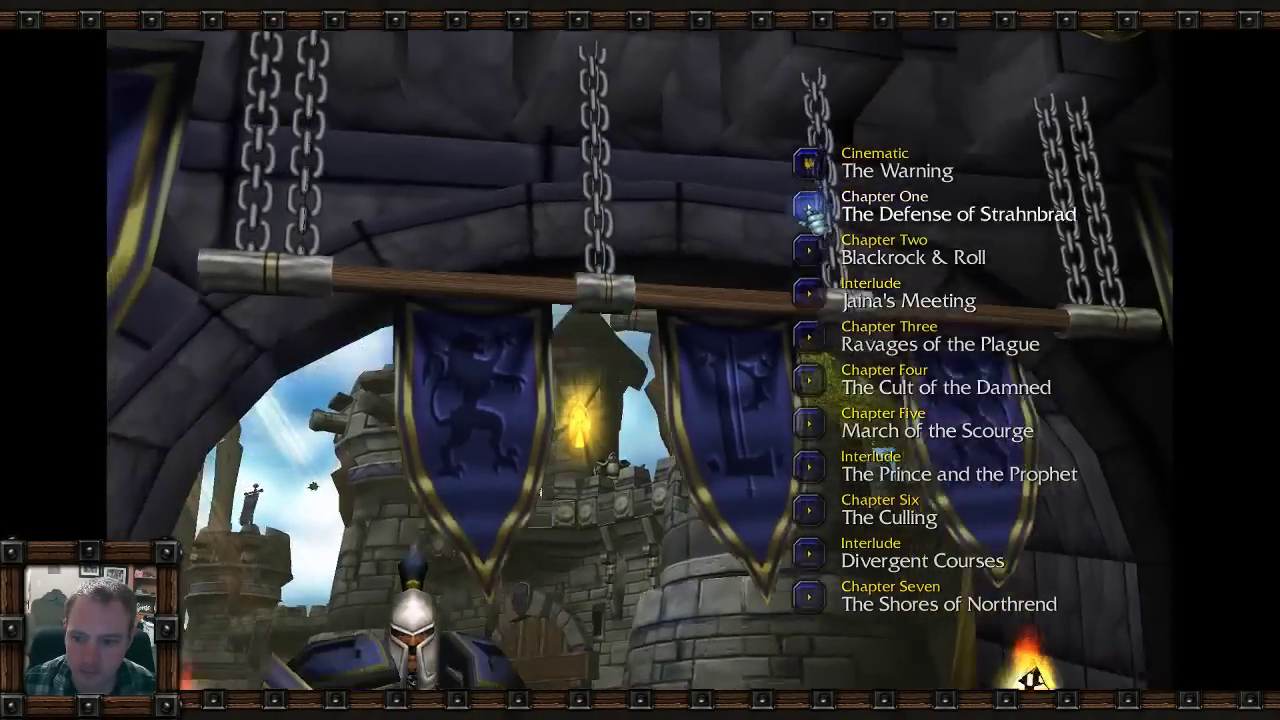
pyautogui.click(812, 212)
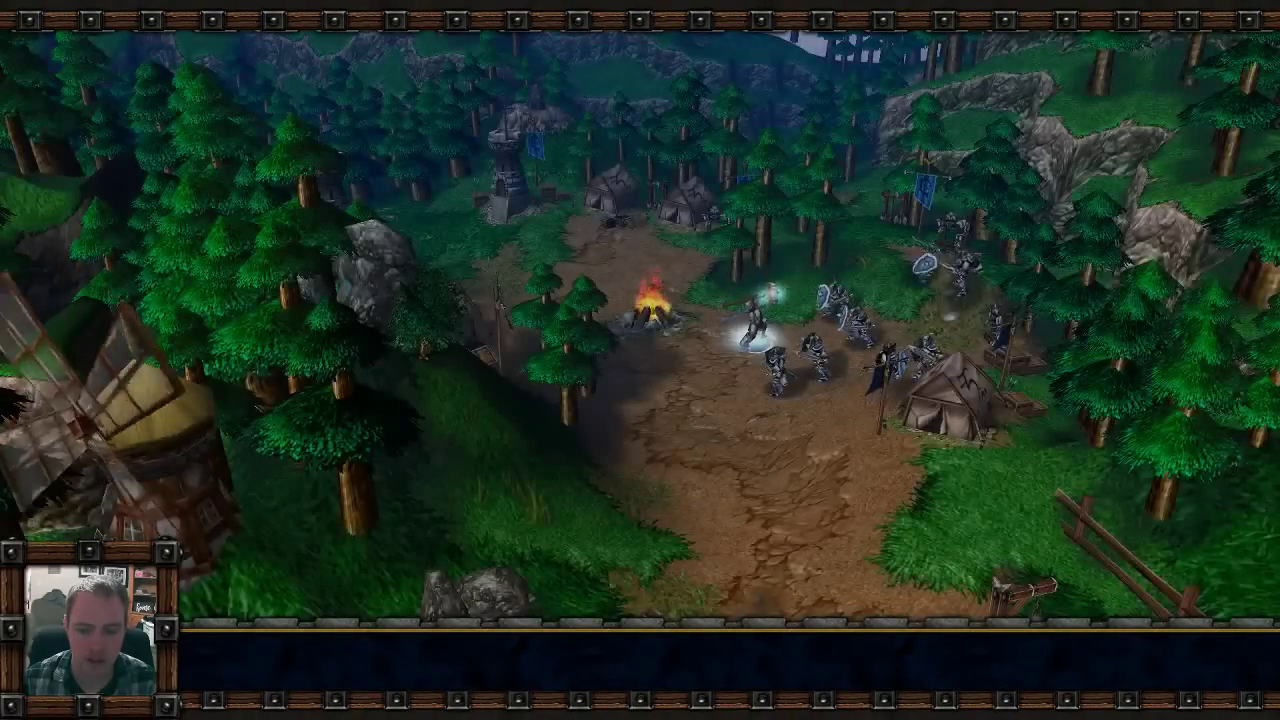
pyautogui.press('Escape')
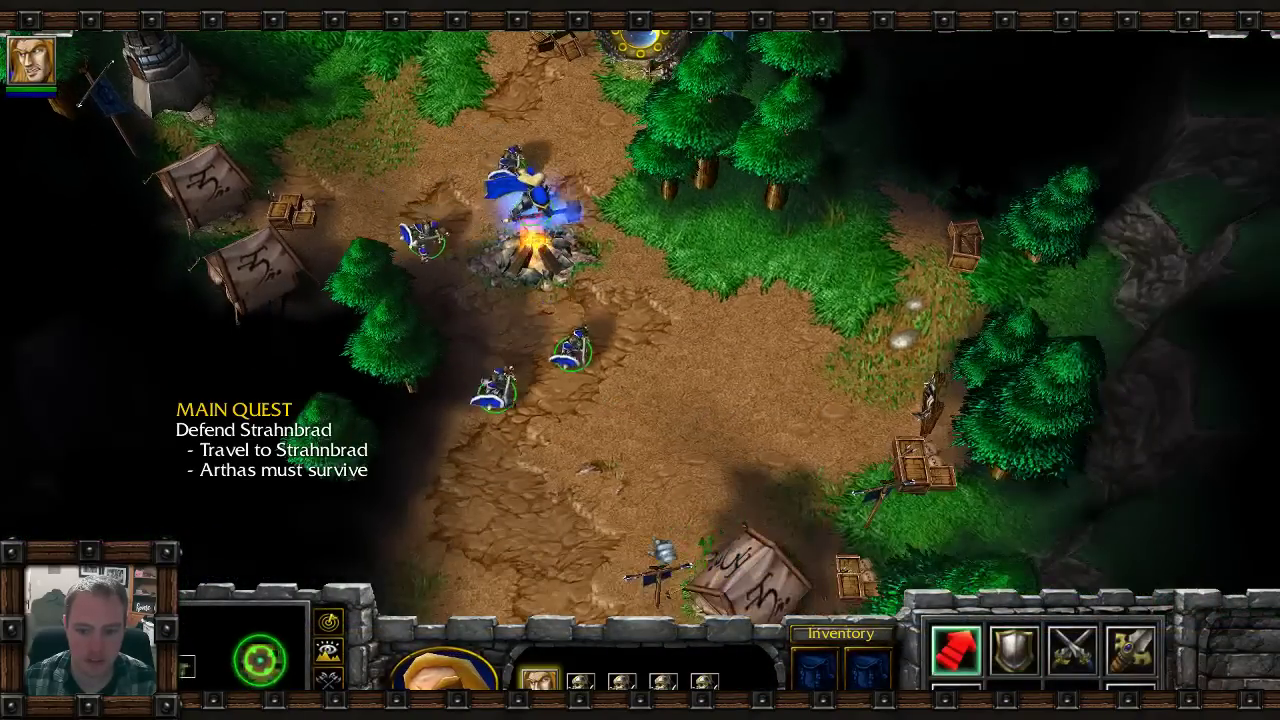
# Lead Arthas and his footmen from the starting camp down the dirt road past the wooden fences.
pyautogui.rightClick(545, 561)
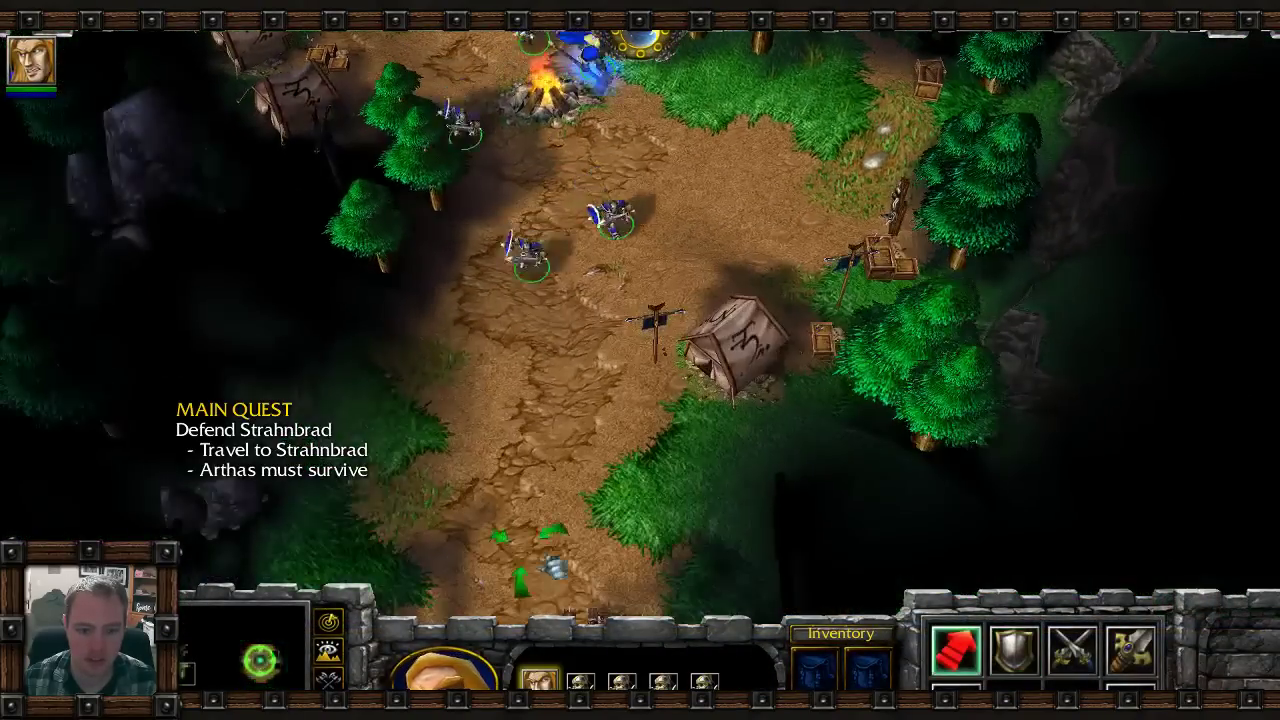
pyautogui.rightClick(542, 461)
pyautogui.rightClick(545, 472)
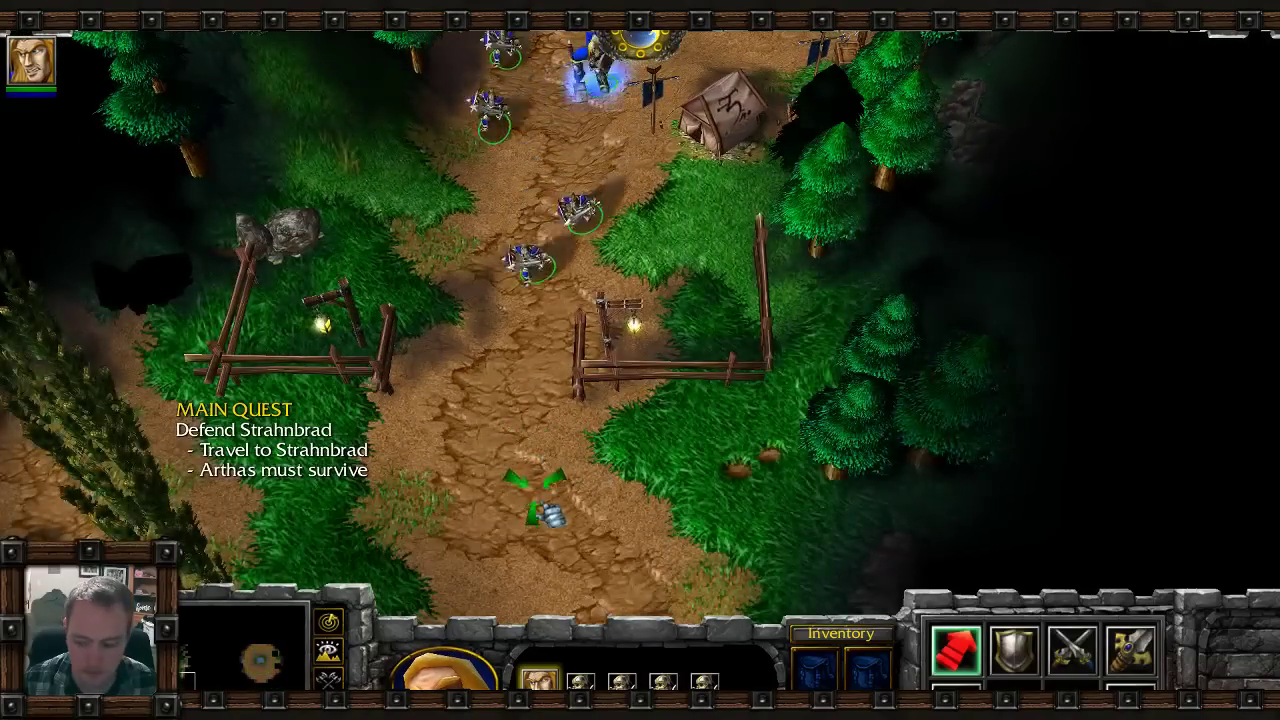
pyautogui.rightClick(548, 590)
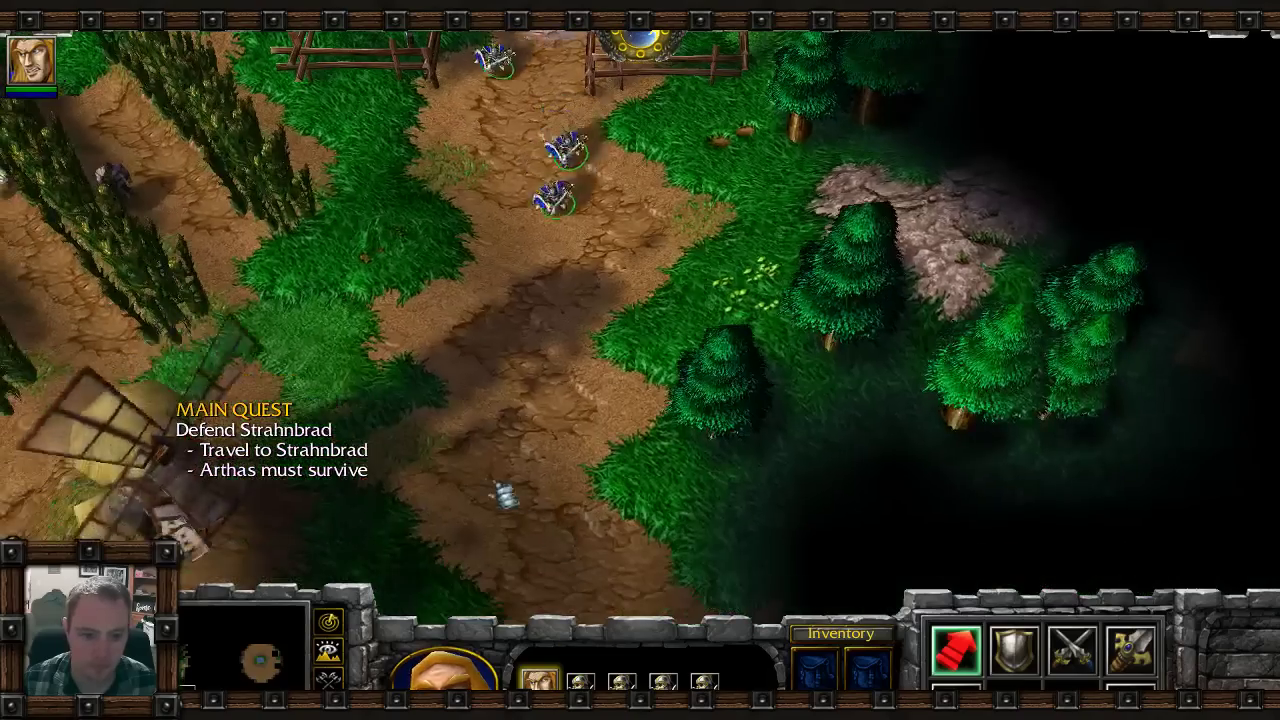
pyautogui.rightClick(490, 461)
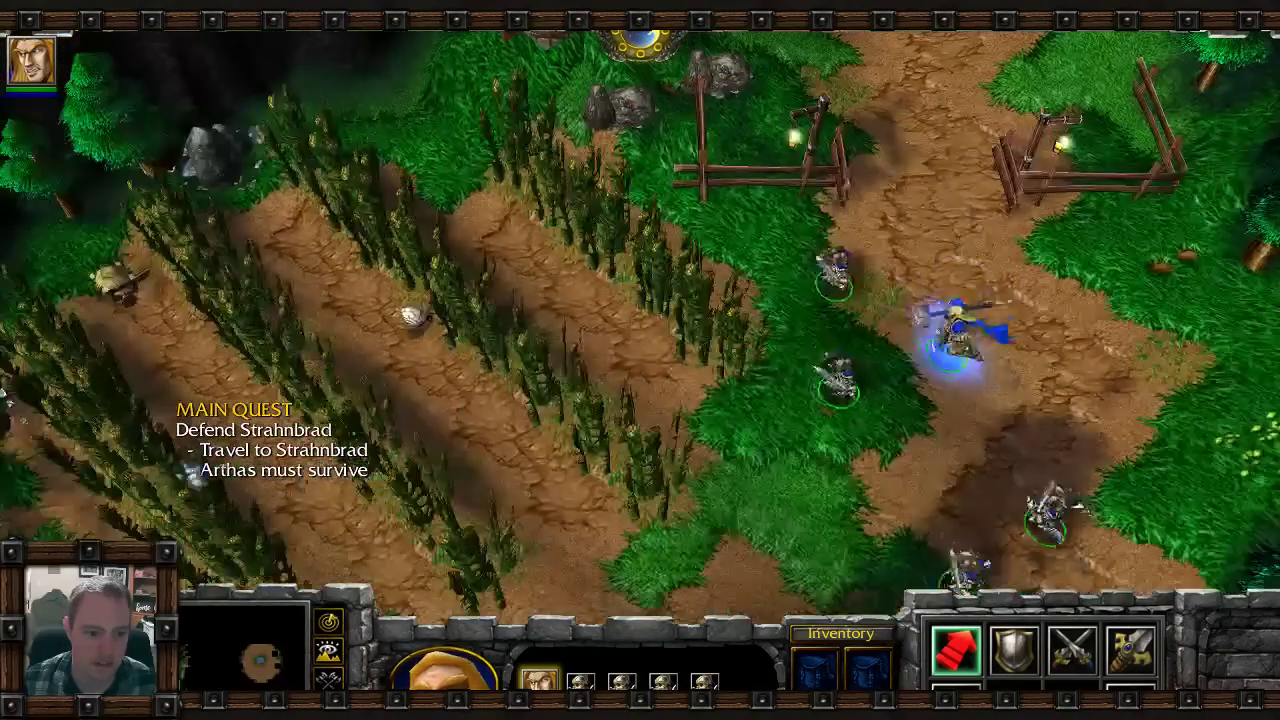
# Order an attack on the animal in the cornfield, and move the army onward past the windmill.
pyautogui.press('a')
pyautogui.click(405, 326)
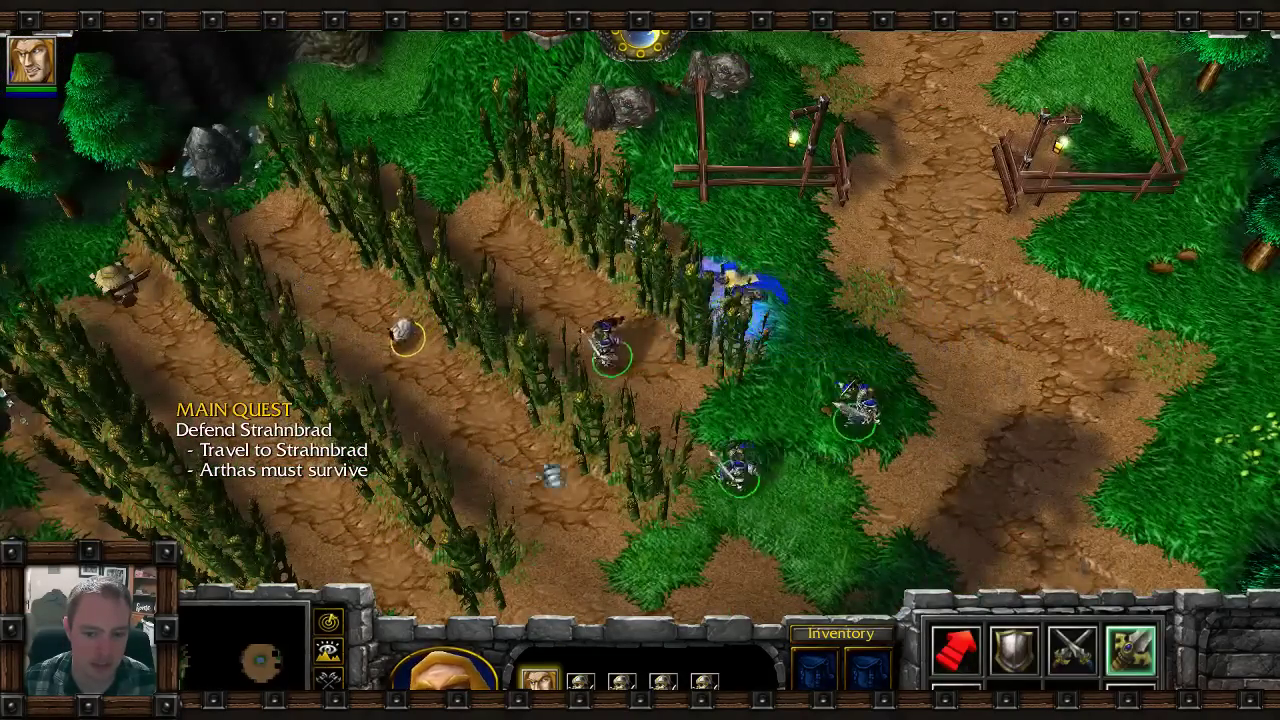
pyautogui.rightClick(583, 503)
pyautogui.rightClick(914, 308)
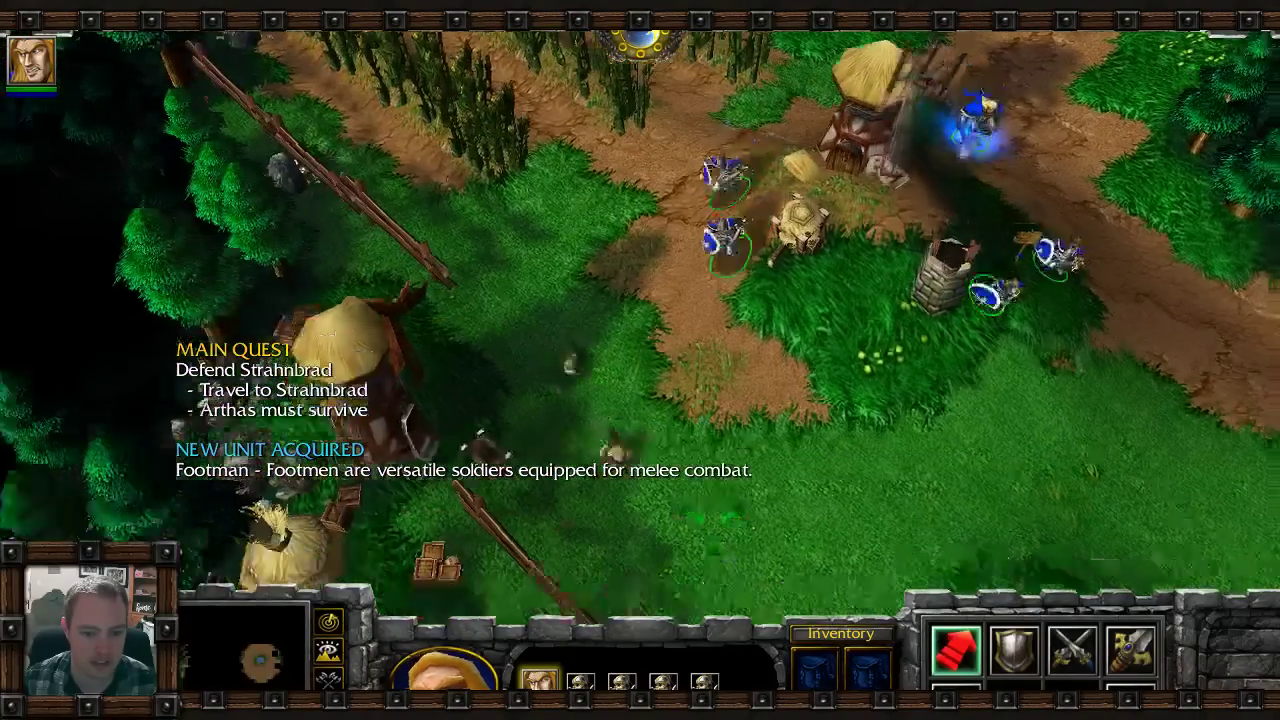
# Attack the villager beside the farmhouse and the one in the wheat field with Arthas and his footmen.
pyautogui.press('a')
pyautogui.click(671, 409)
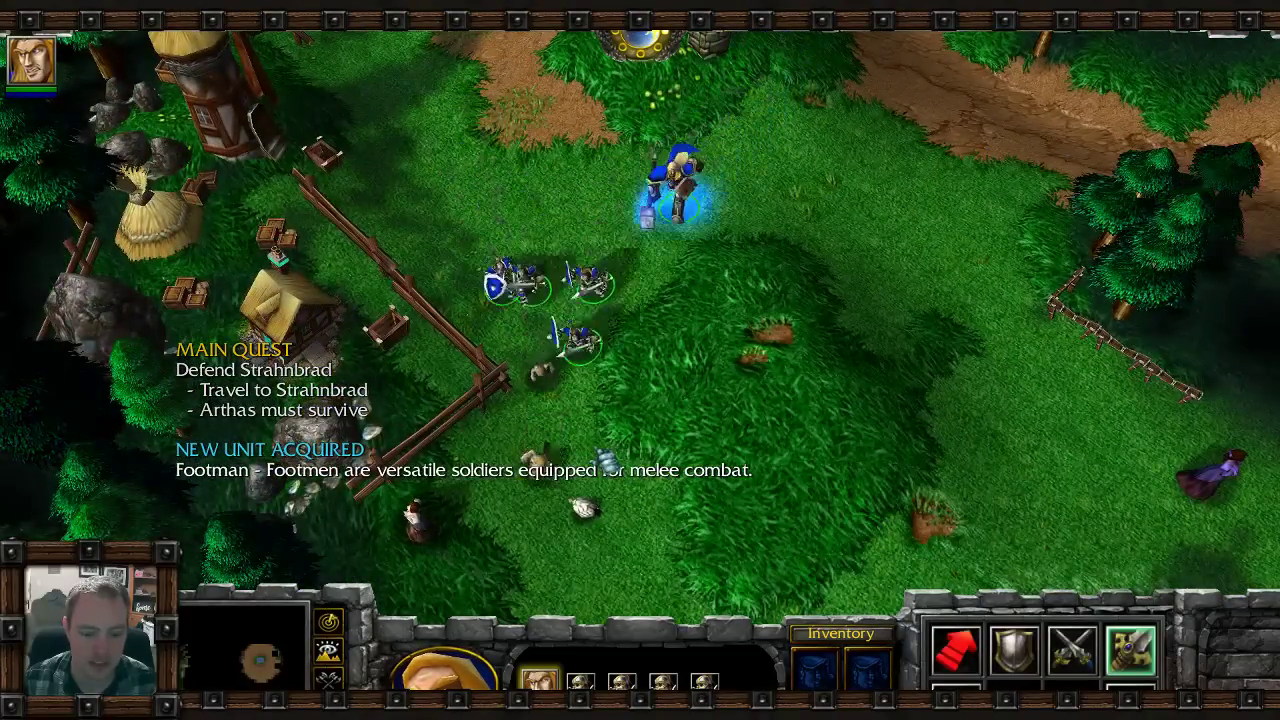
pyautogui.rightClick(646, 454)
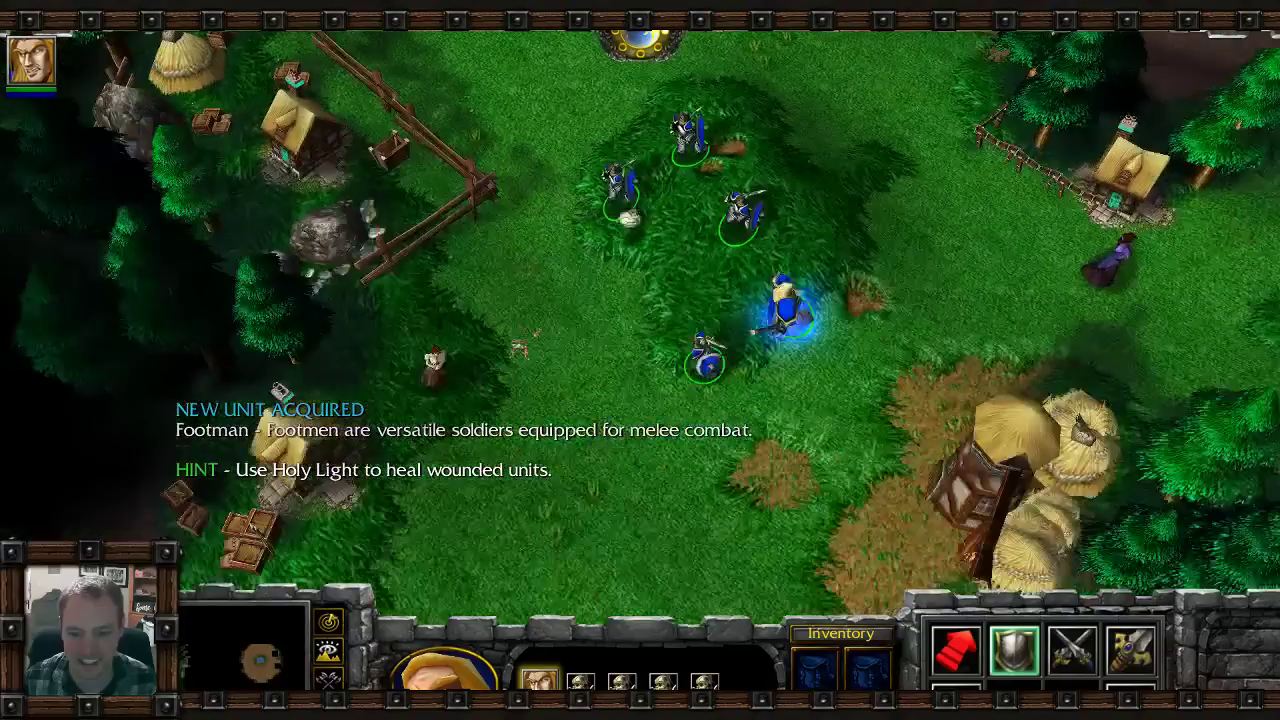
pyautogui.rightClick(564, 460)
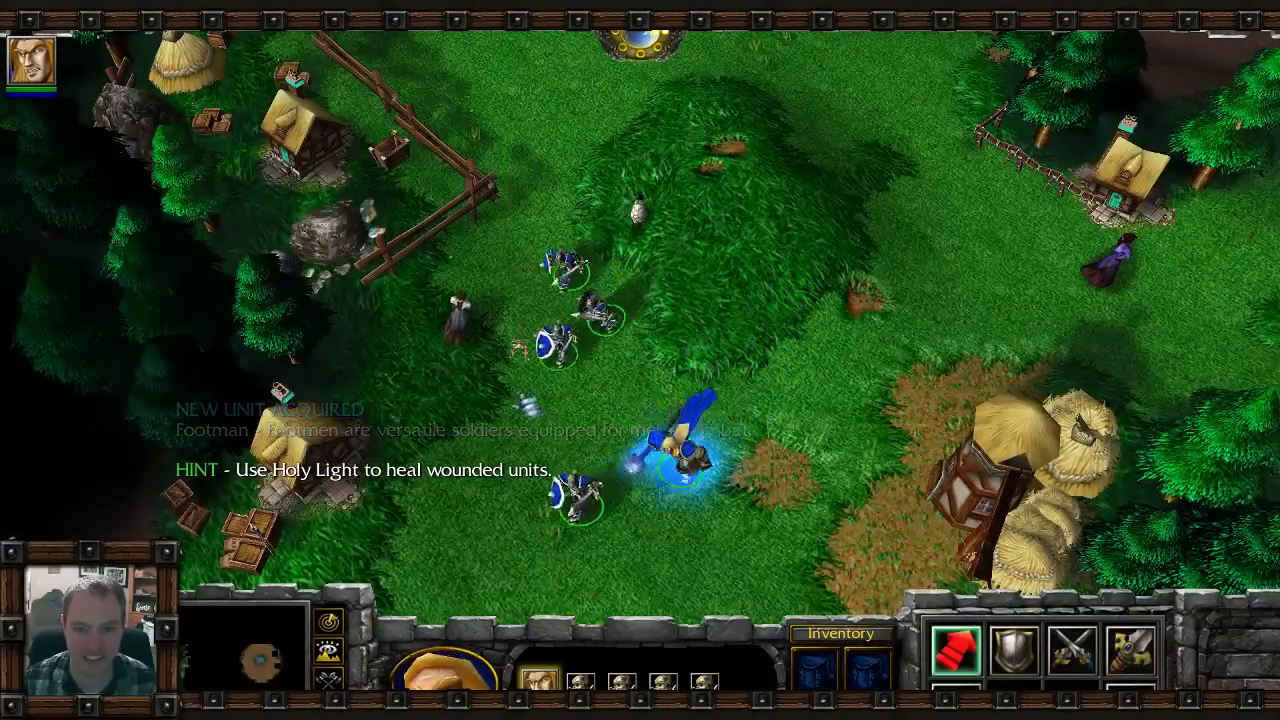
pyautogui.press('a')
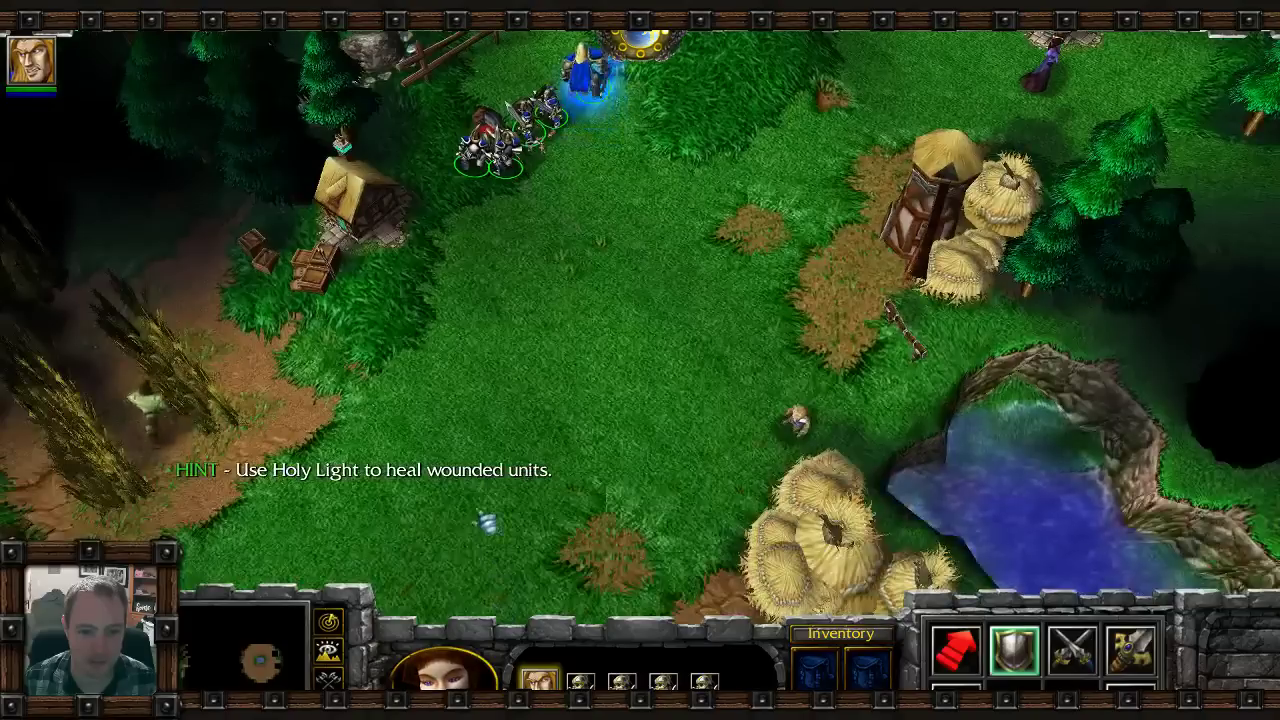
pyautogui.rightClick(420, 460)
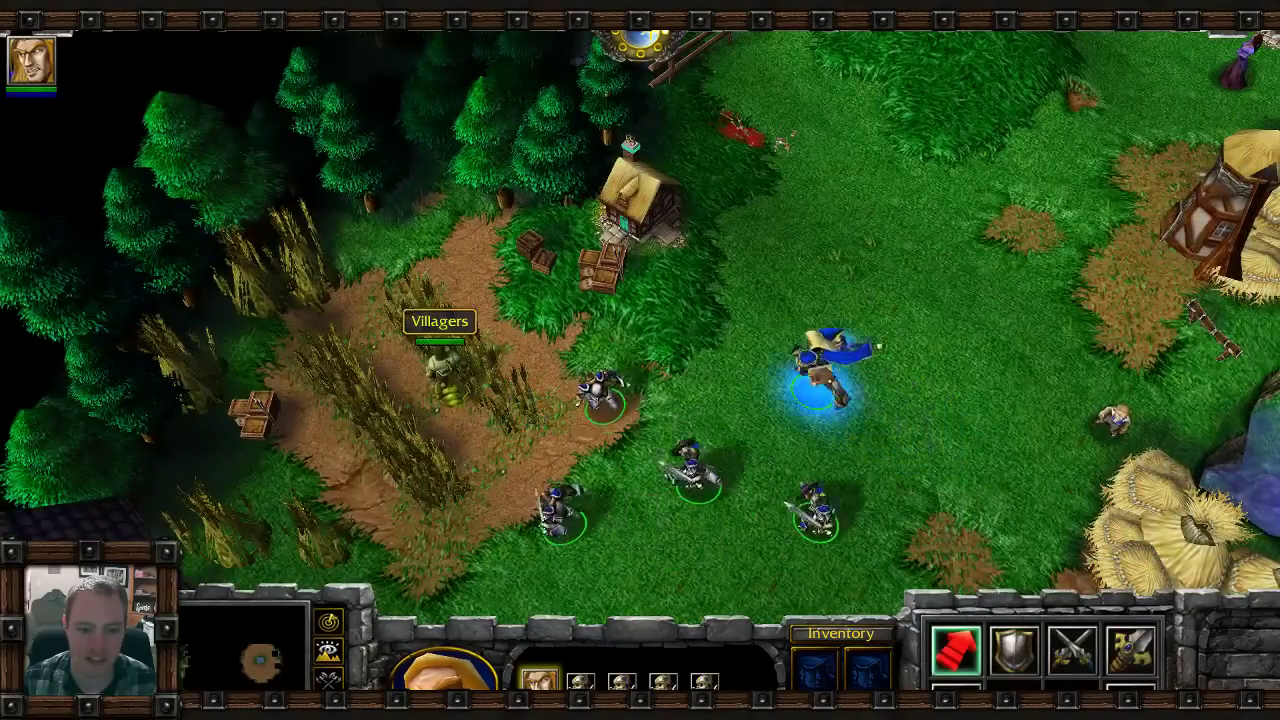
pyautogui.rightClick(440, 362)
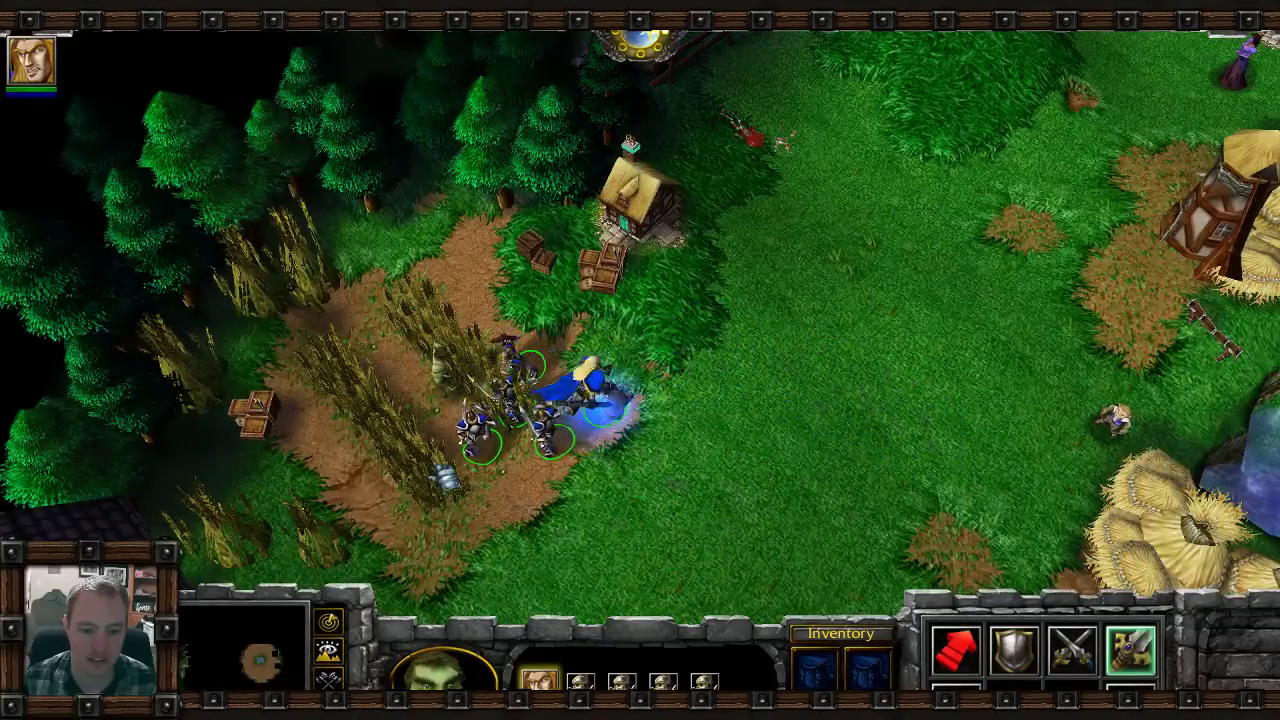
# March the army along the eastern road and across the bridge, and order an attack-move to Strahnbrad's gate.
pyautogui.press('Down')
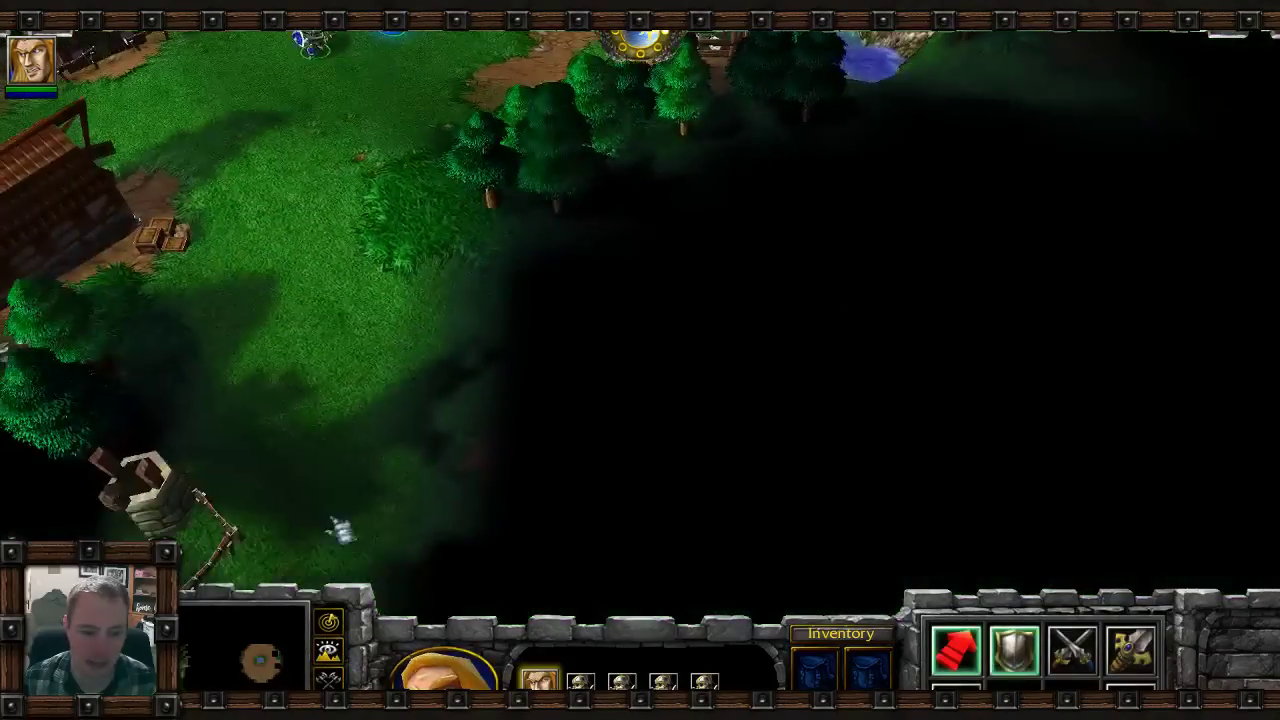
pyautogui.rightClick(322, 500)
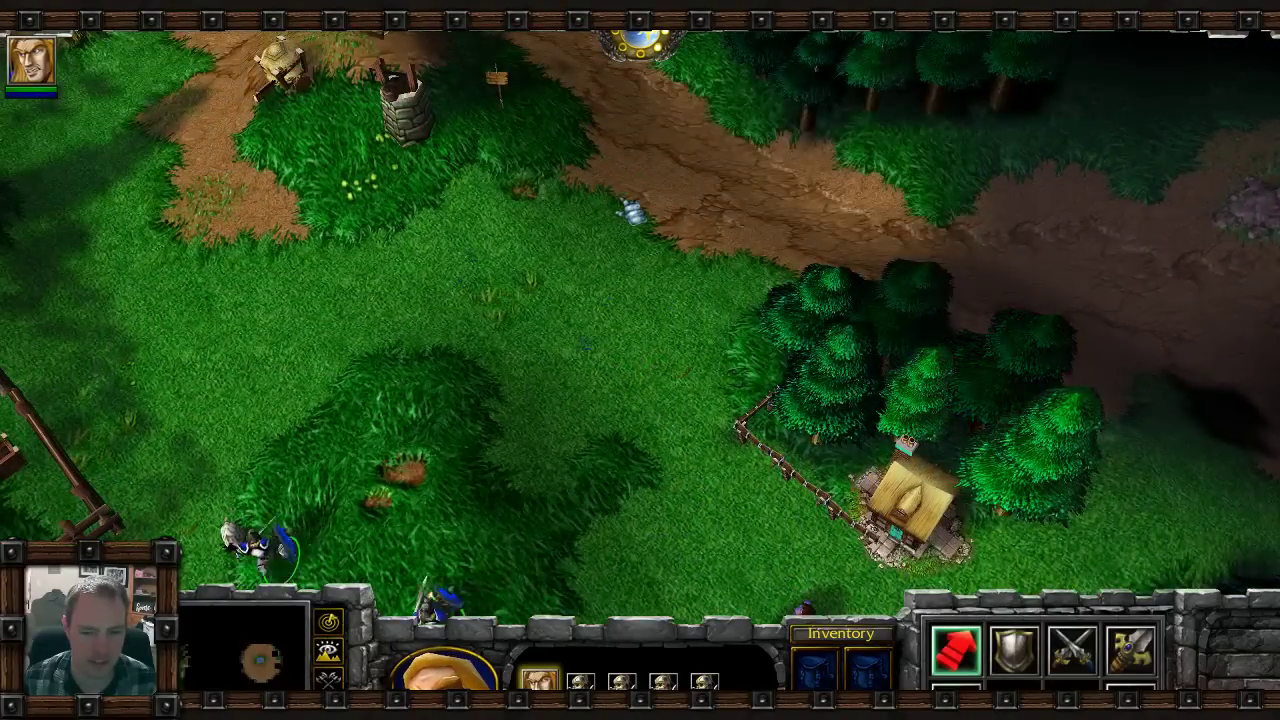
pyautogui.press('Right')
pyautogui.rightClick(815, 225)
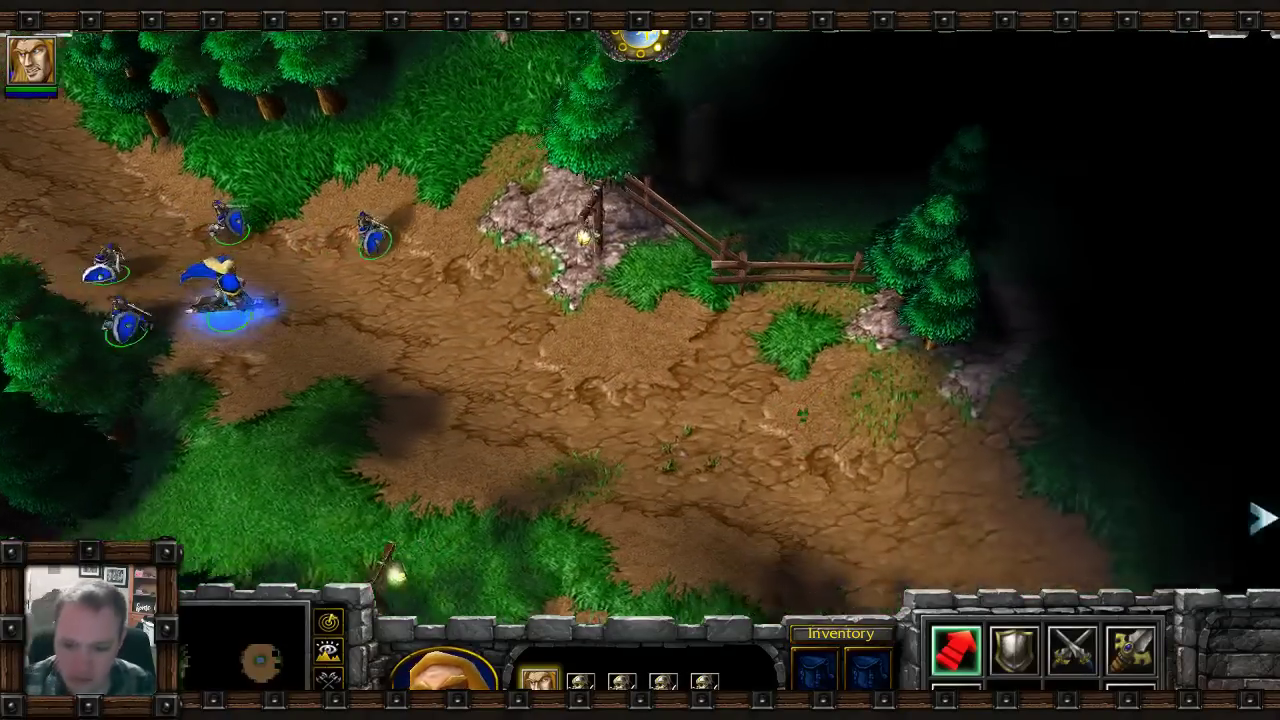
pyautogui.rightClick(800, 488)
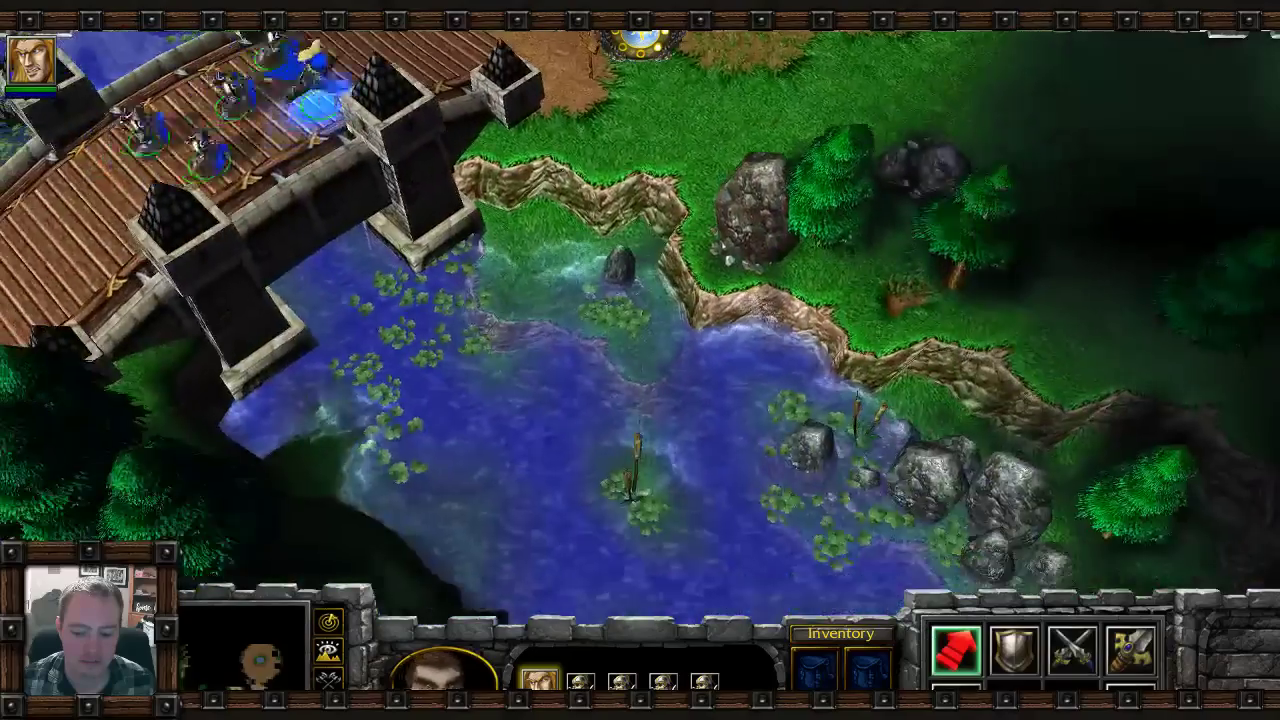
pyautogui.press('a')
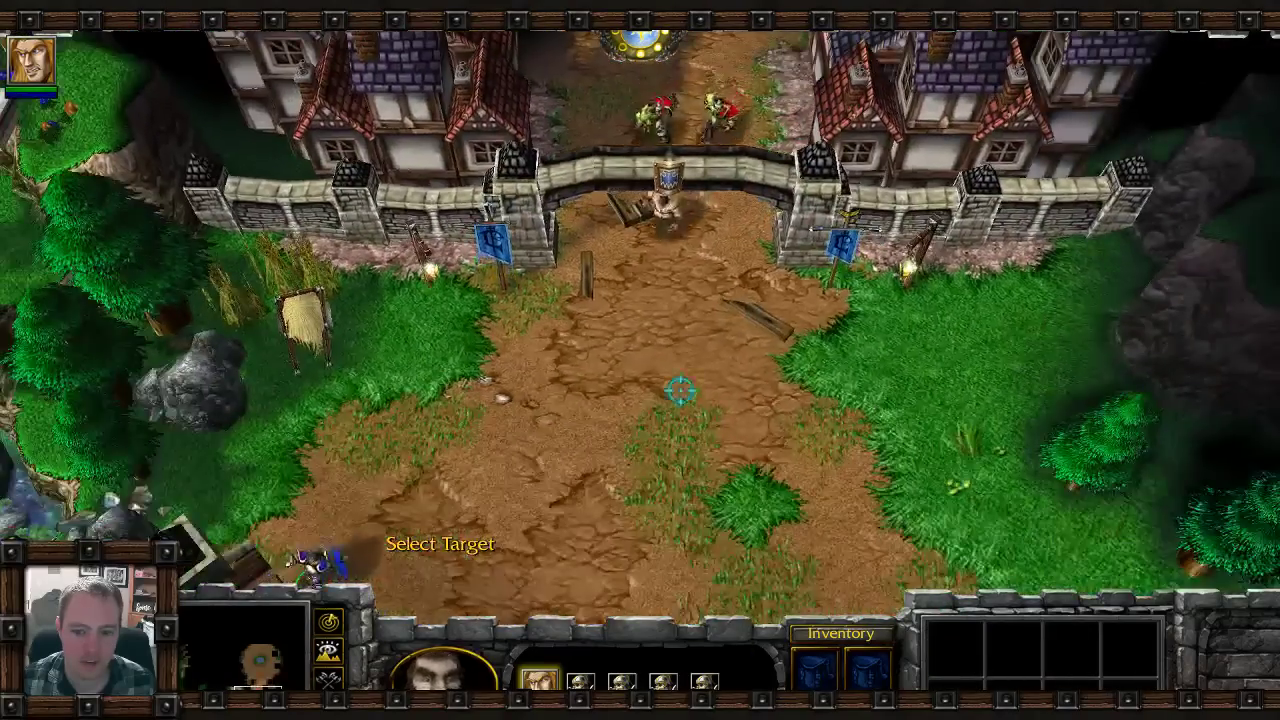
pyautogui.click(680, 390)
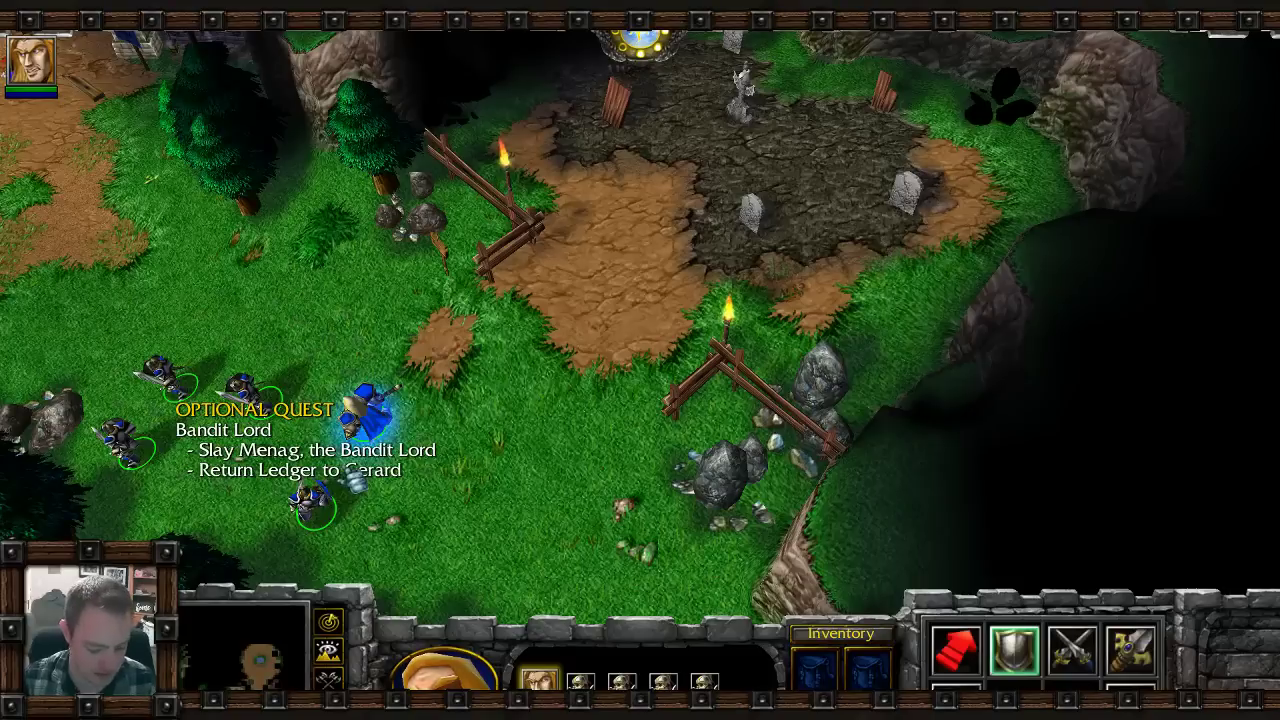
# Enter the daylightsavings cheat to turn day into night, and send a single footman into the graveyard to look for ghosts.
pyautogui.press('Return')
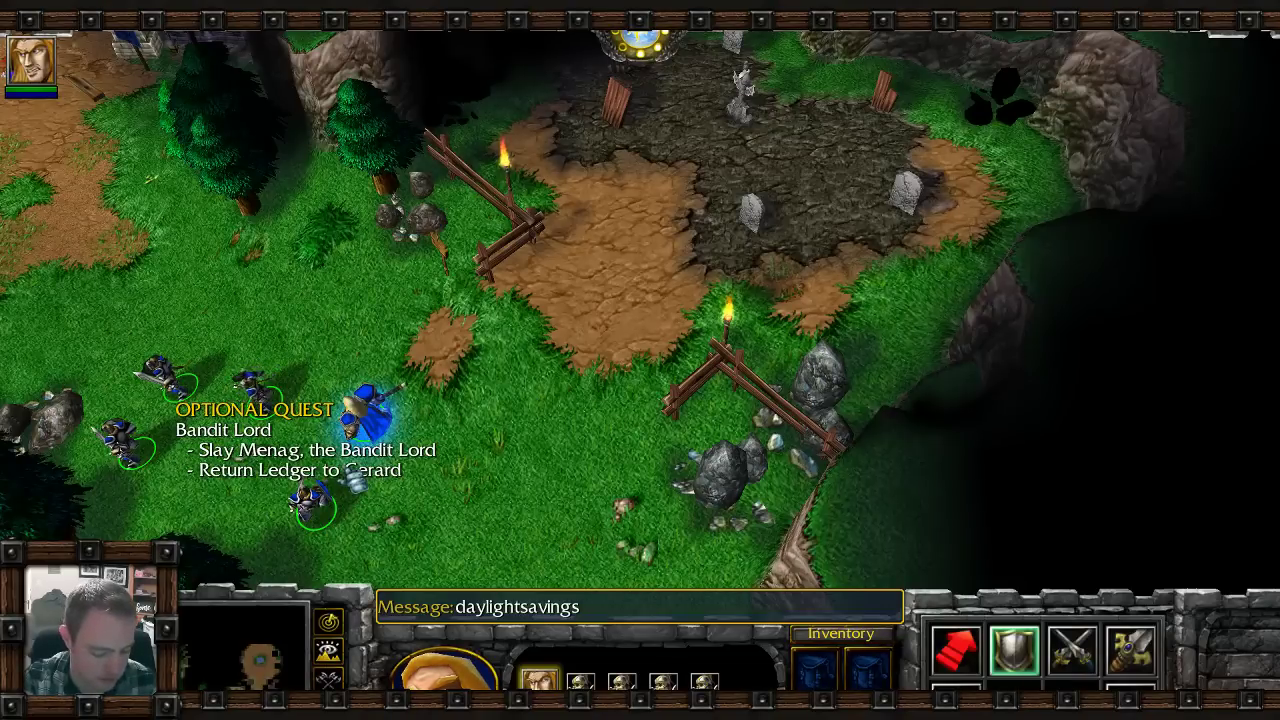
pyautogui.press('Return')
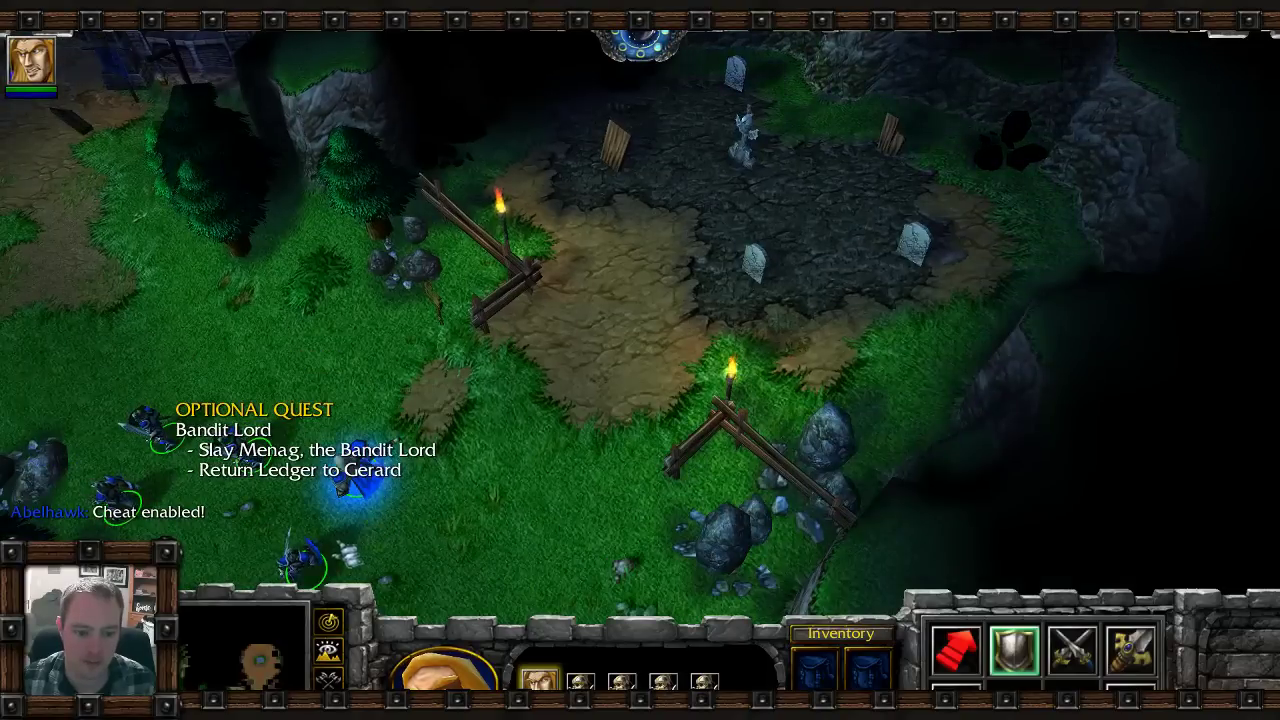
pyautogui.click(318, 556)
pyautogui.rightClick(576, 360)
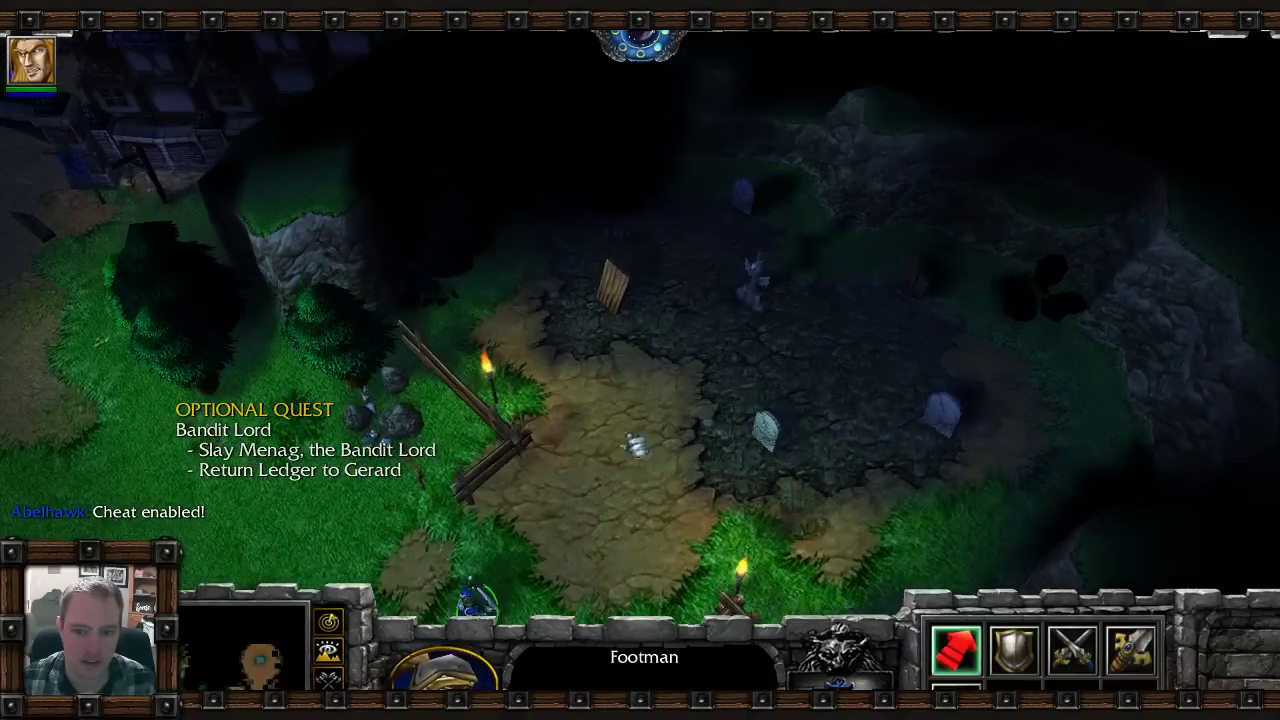
pyautogui.press('d')
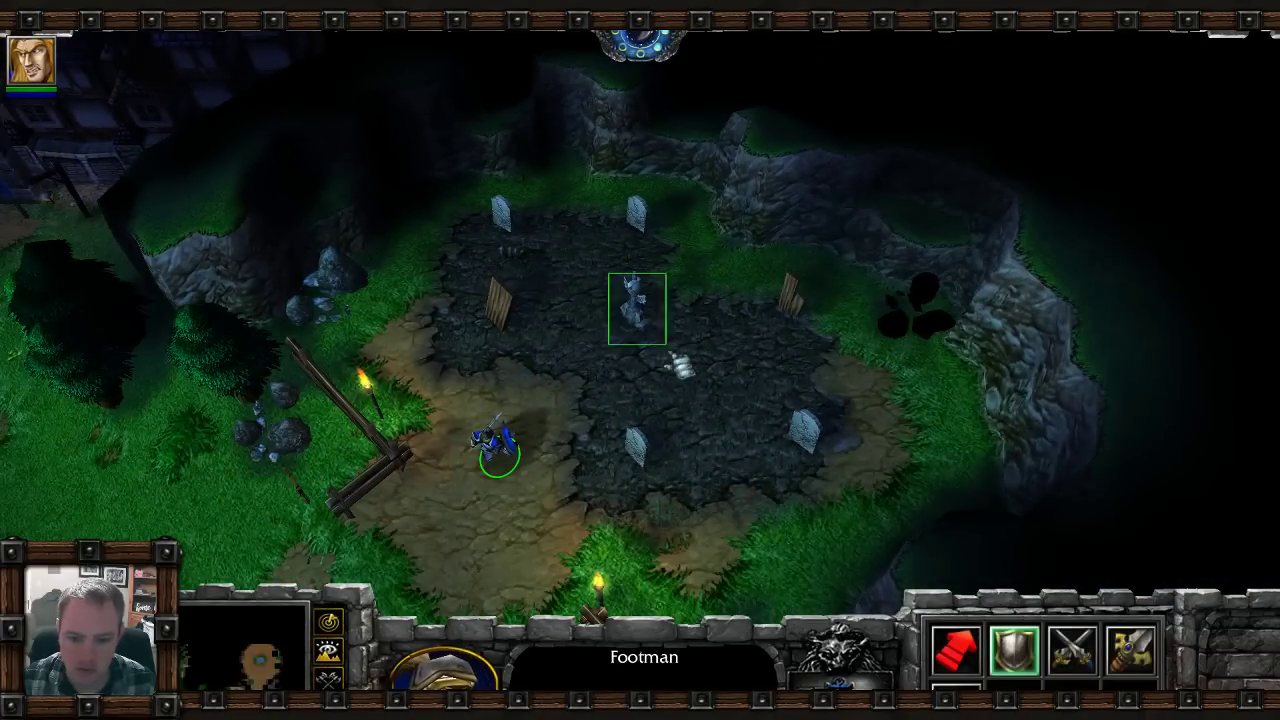
pyautogui.moveTo(681, 334); pyautogui.dragTo(681, 334)
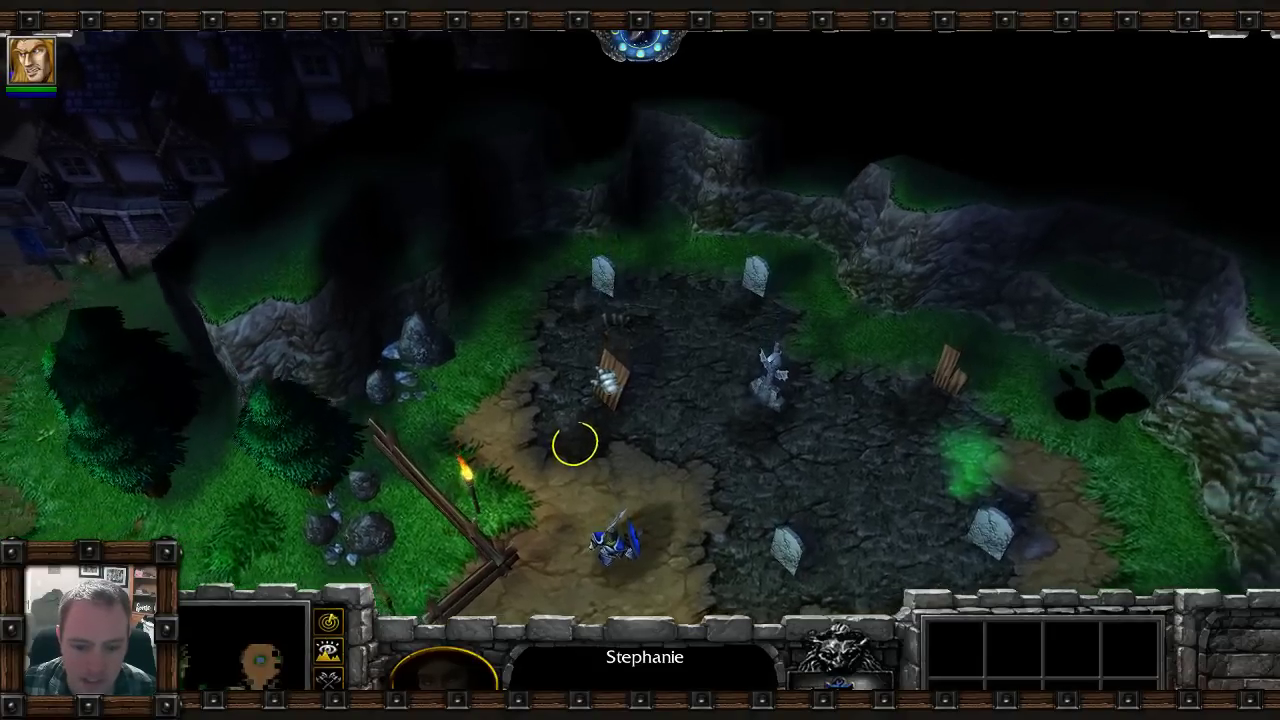
# Recall the footman from the graveyard, regroup him with Arthas and the other footmen, and march the whole army west away from the graveyard.
pyautogui.moveTo(557, 414); pyautogui.dragTo(643, 563)
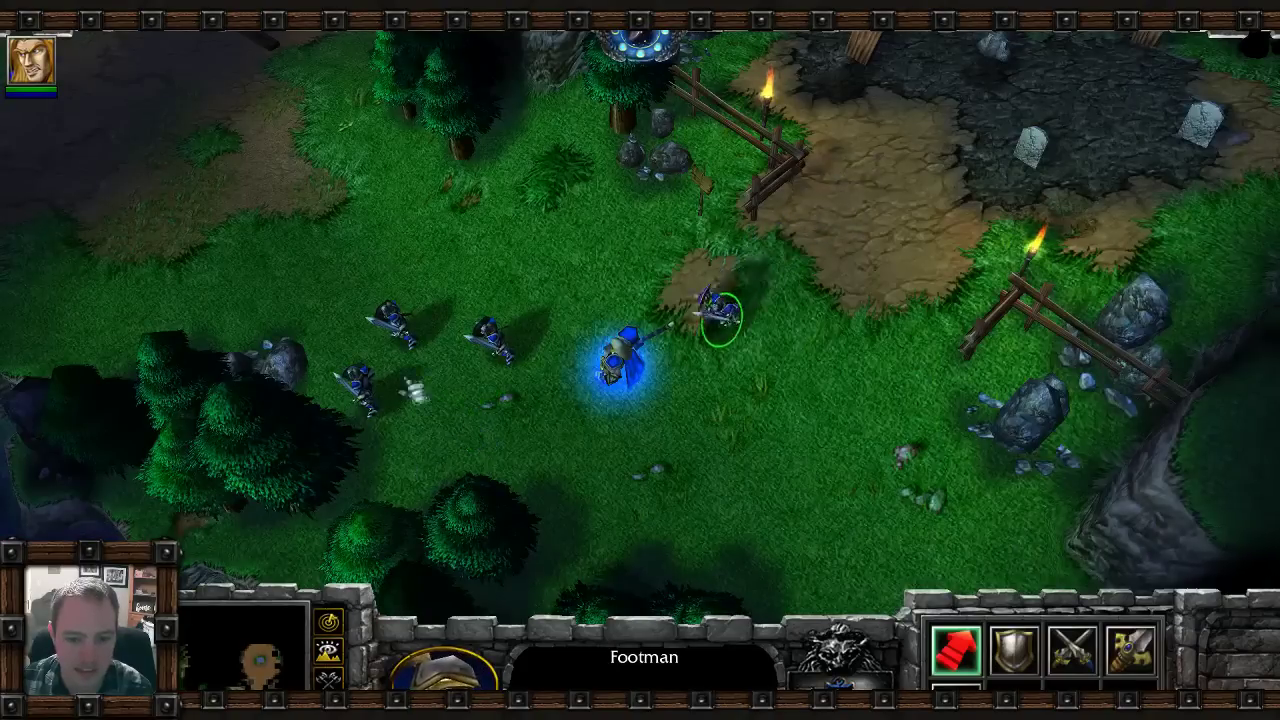
pyautogui.moveTo(223, 241); pyautogui.dragTo(772, 530)
pyautogui.rightClick(200, 256)
pyautogui.rightClick(262, 180)
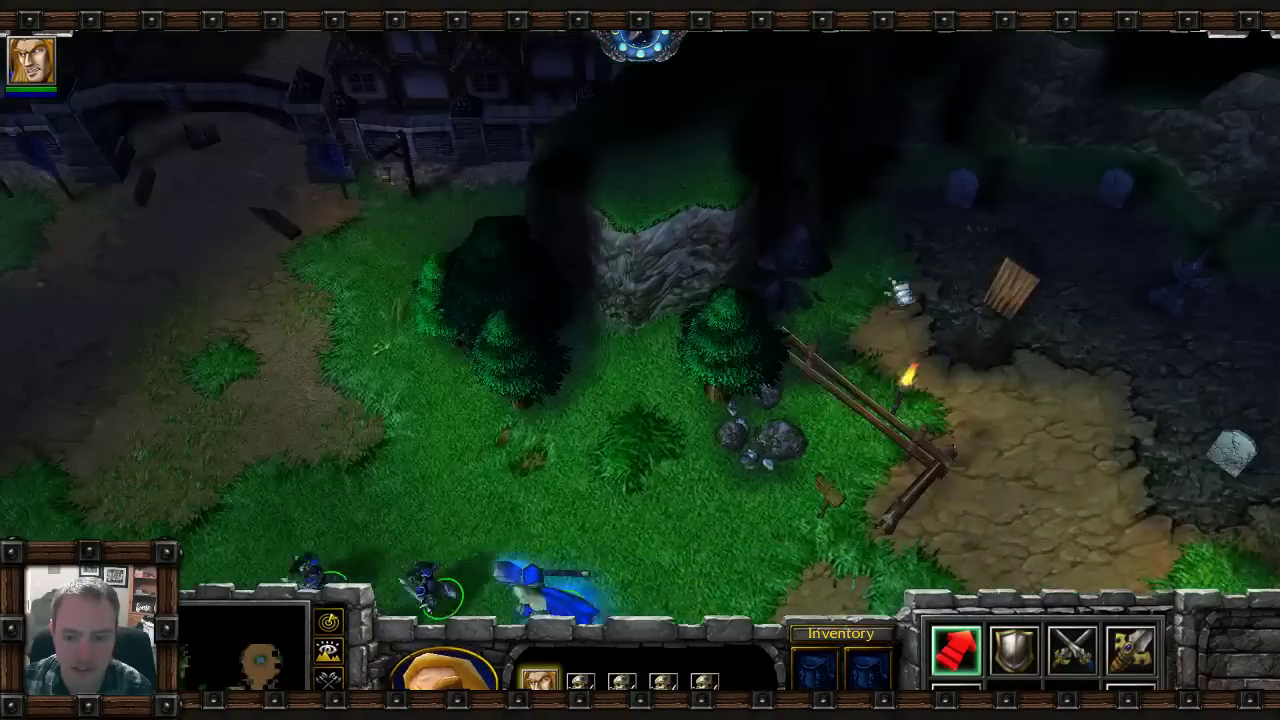
pyautogui.rightClick(346, 446)
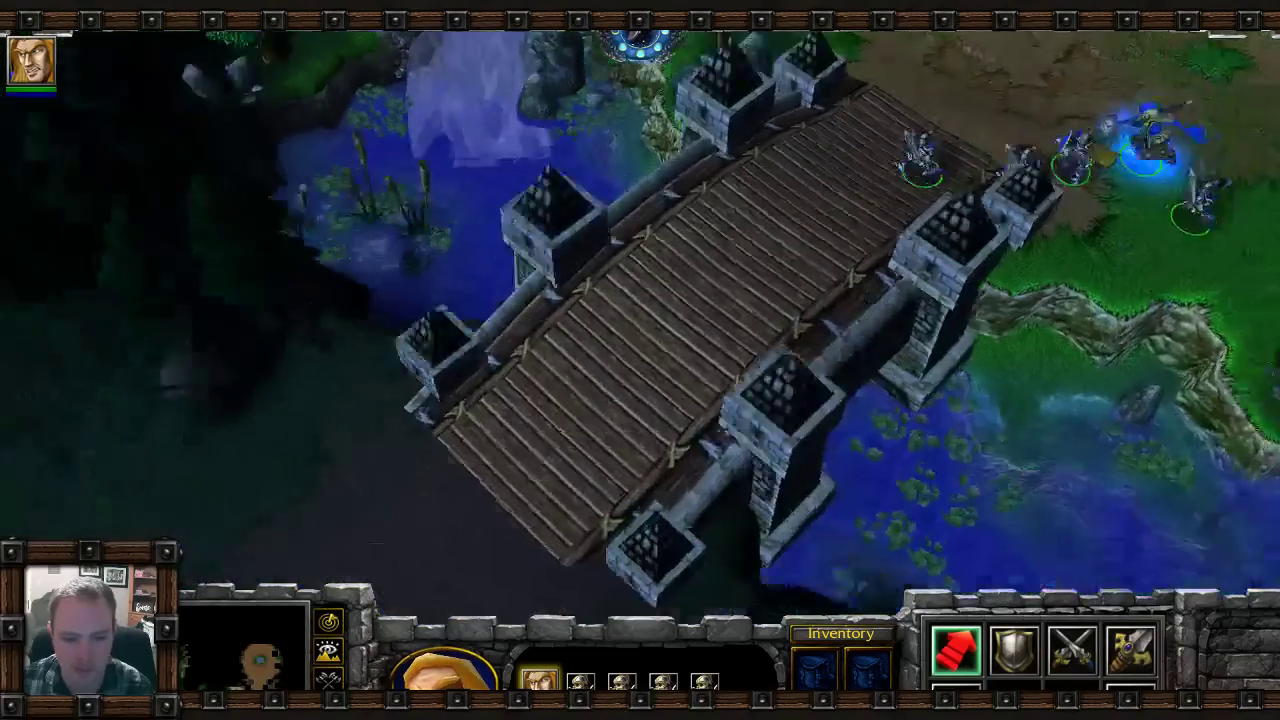
# March the army across the stone-towered bridge and southwest along the dirt road past the two villagers by the cart.
pyautogui.rightClick(455, 502)
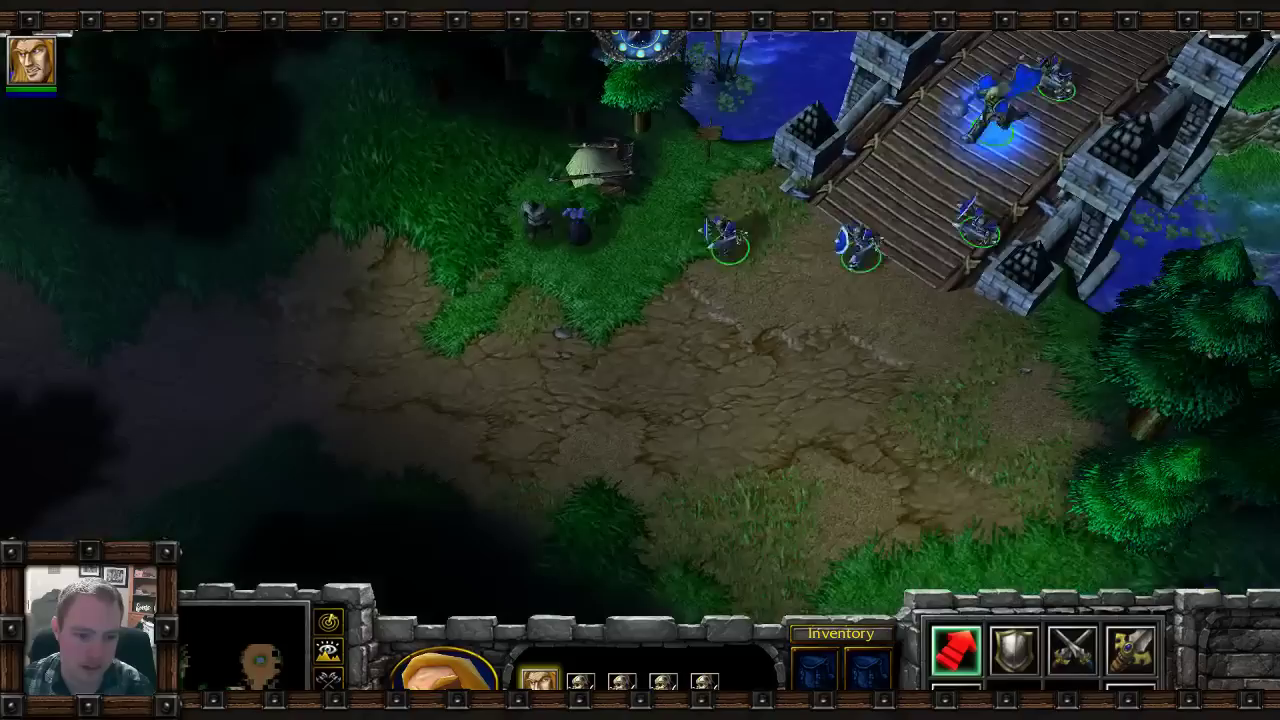
pyautogui.rightClick(357, 443)
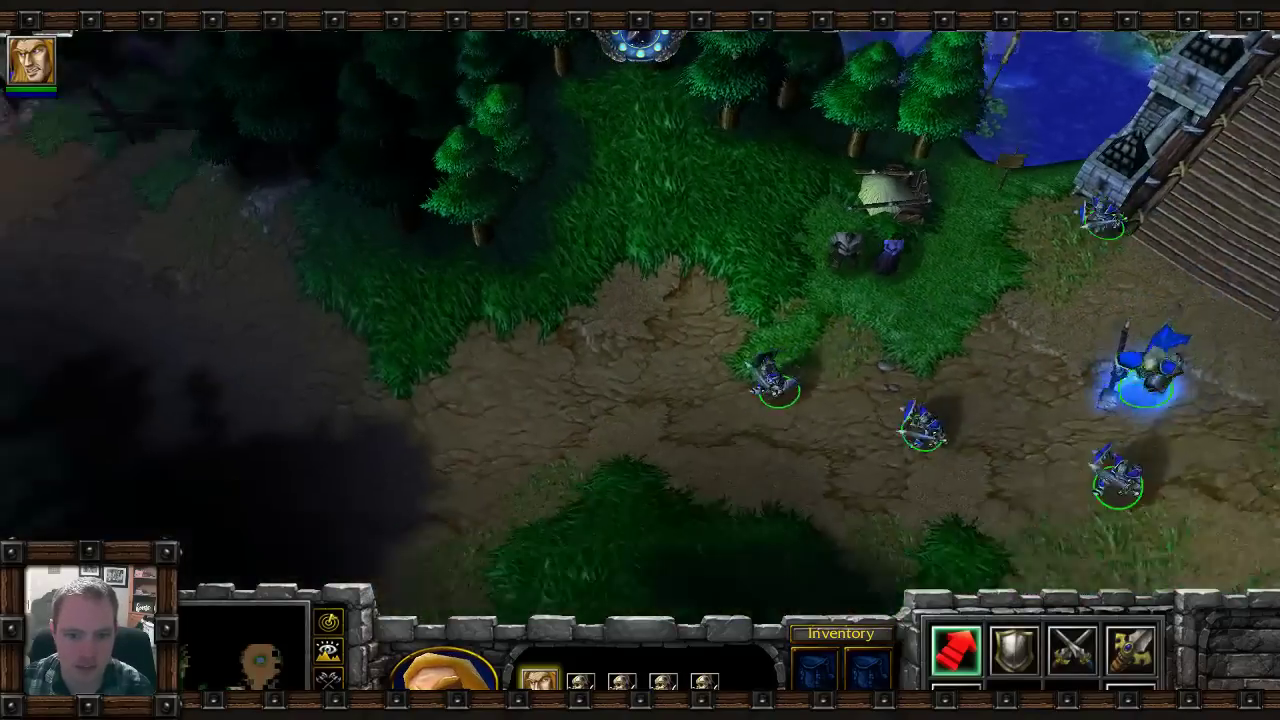
pyautogui.rightClick(457, 514)
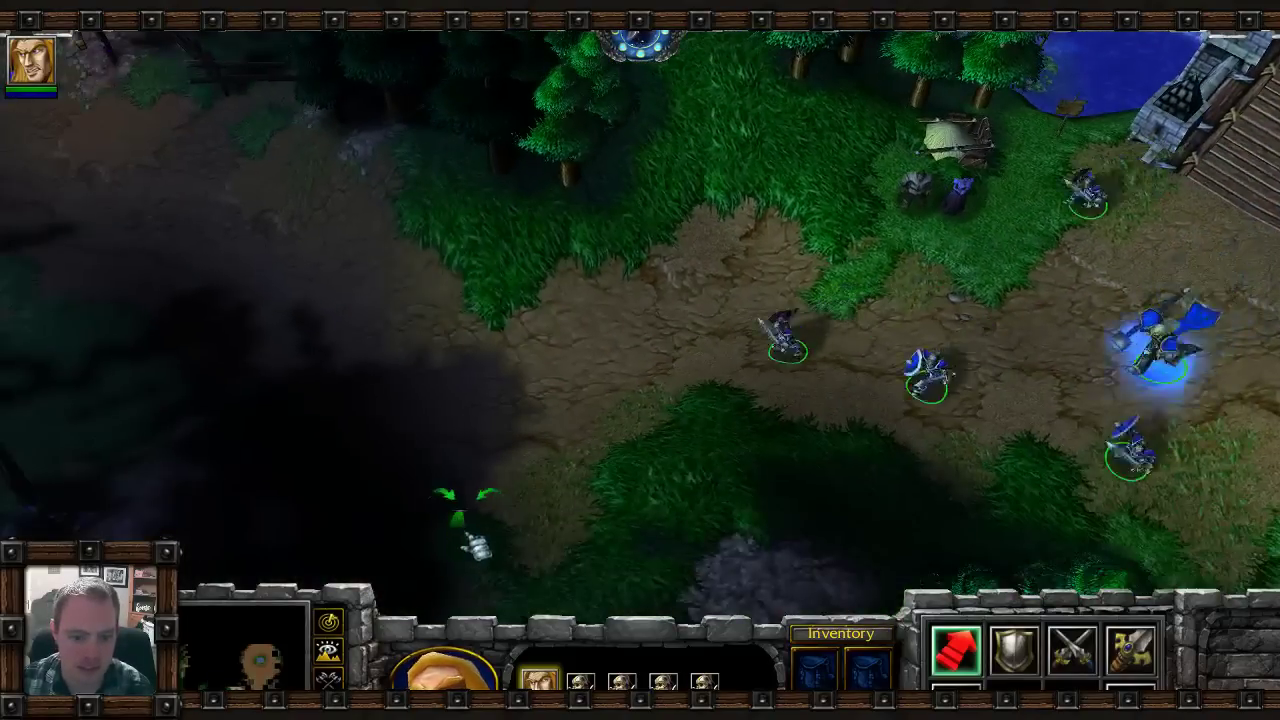
pyautogui.rightClick(357, 394)
pyautogui.rightClick(520, 365)
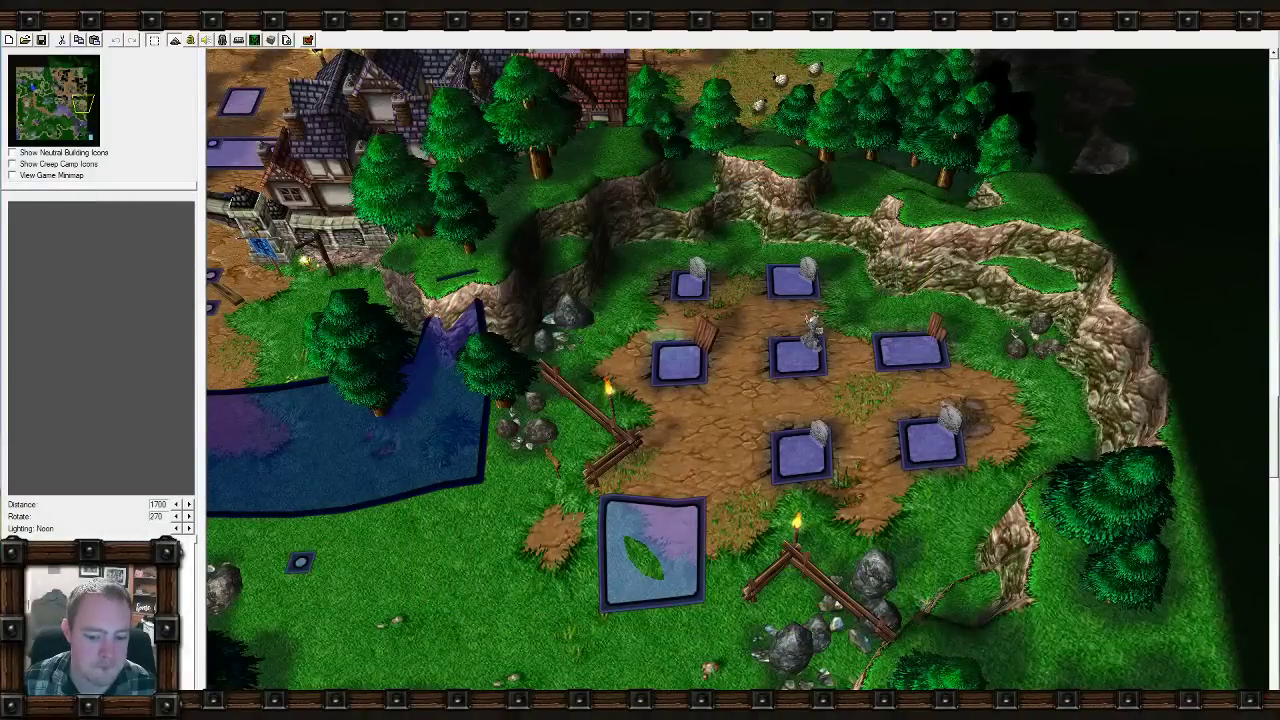
# Return to the map editor and open the Human06Interlude map from the ReignofChaosCampgn folder.
pyautogui.click(575, 700)
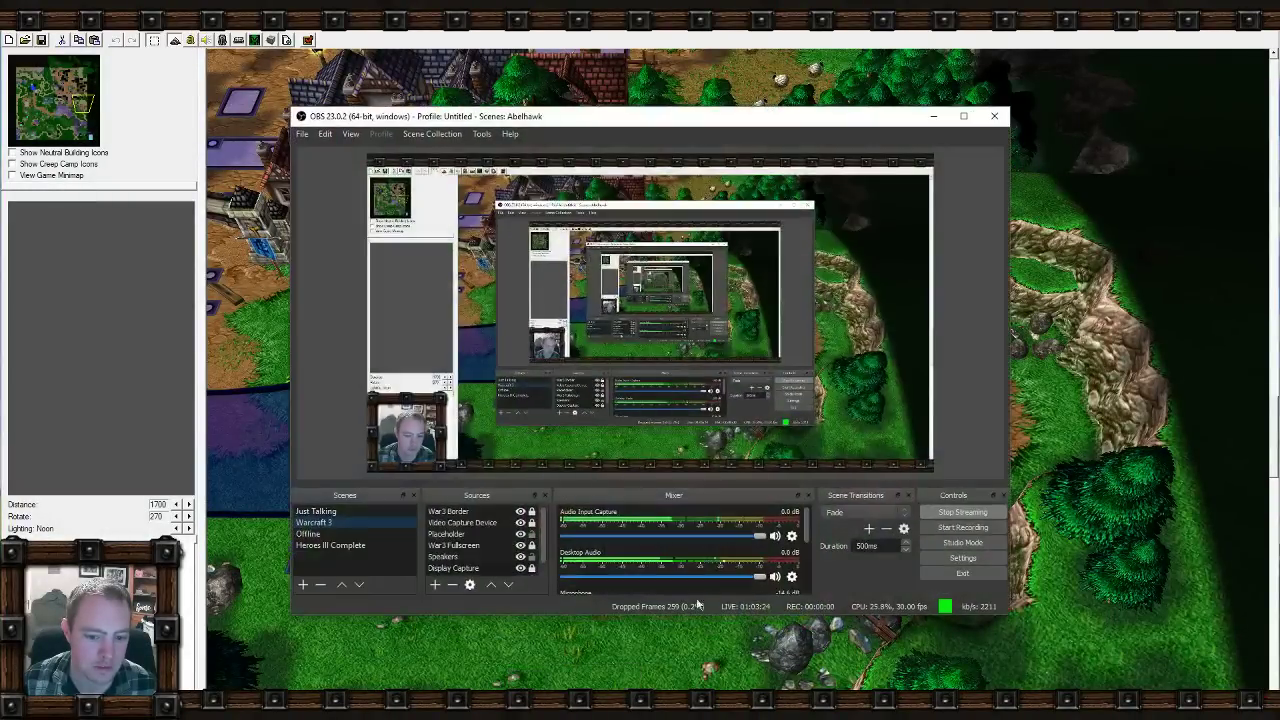
pyautogui.click(128, 52)
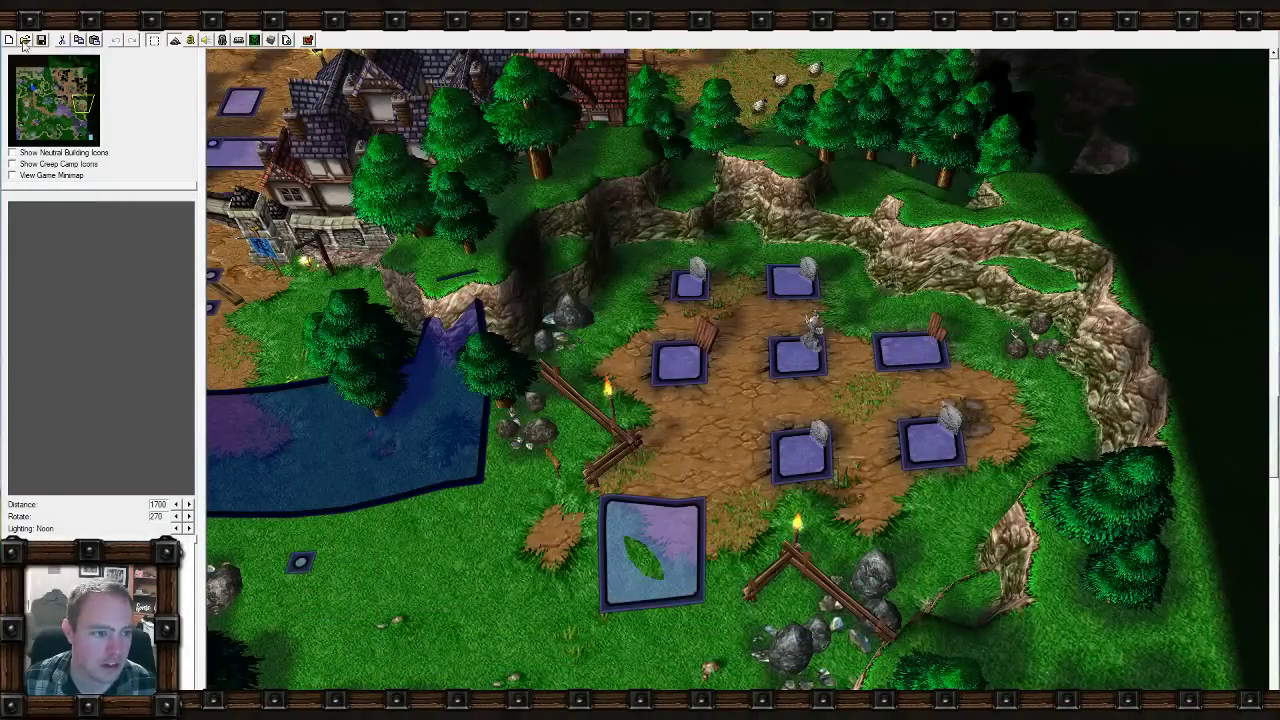
pyautogui.click(24, 41)
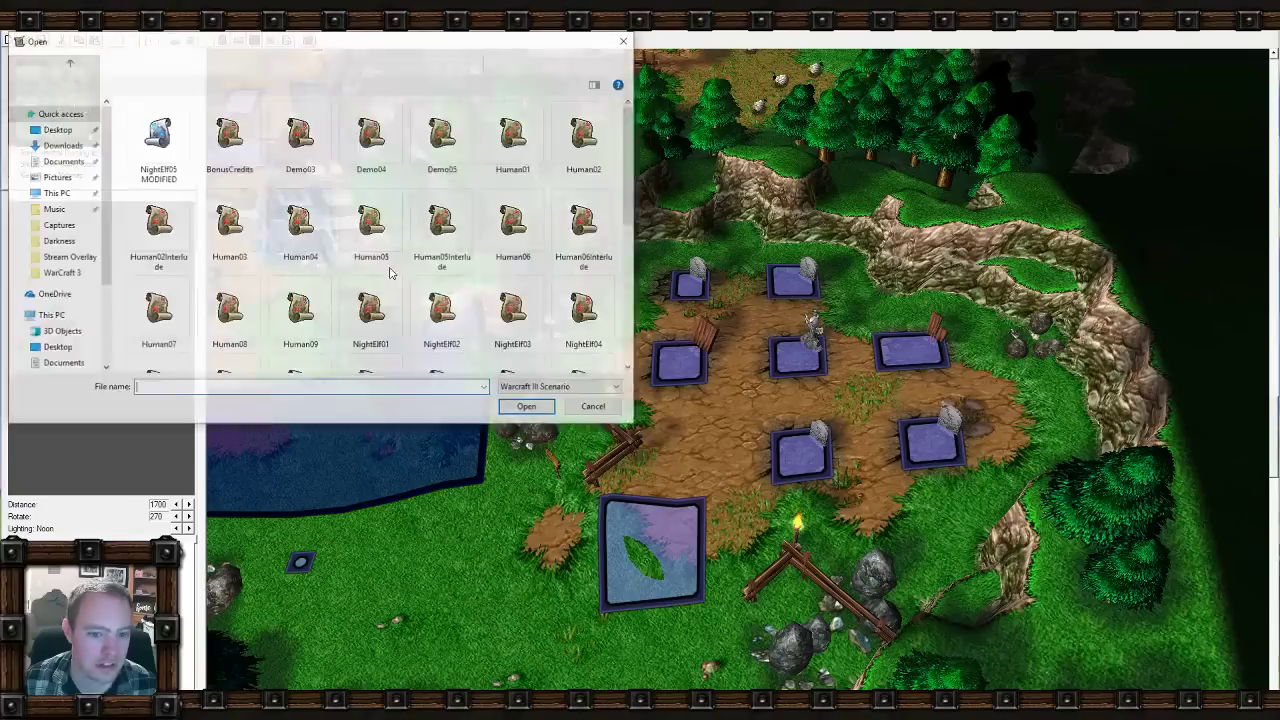
pyautogui.scroll(-5, 345, 258)
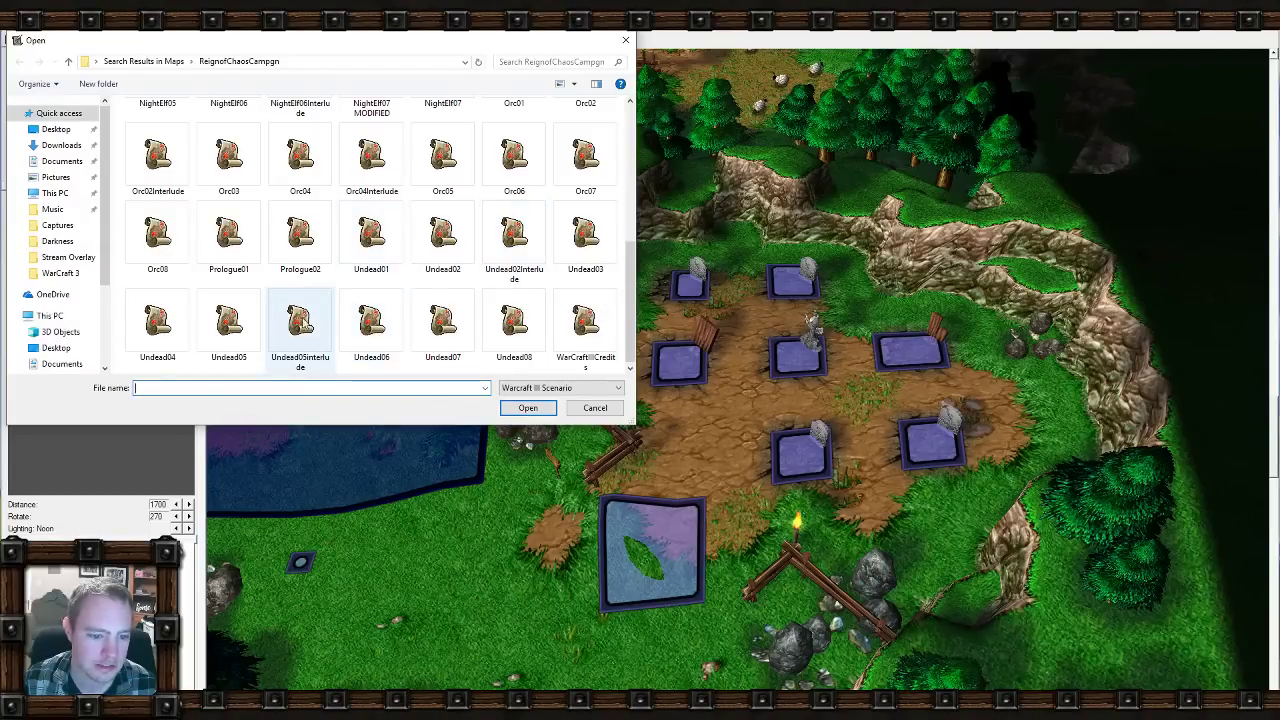
pyautogui.scroll(5, 305, 316)
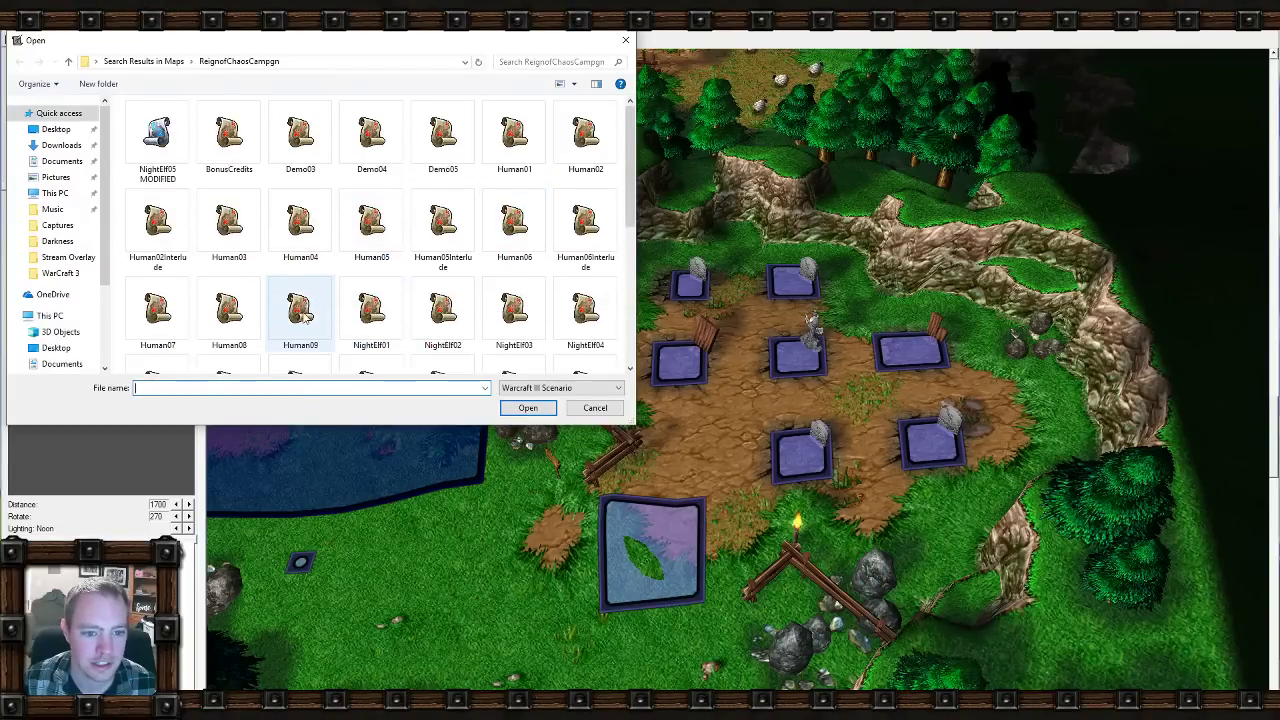
pyautogui.scroll(-2, 520, 210)
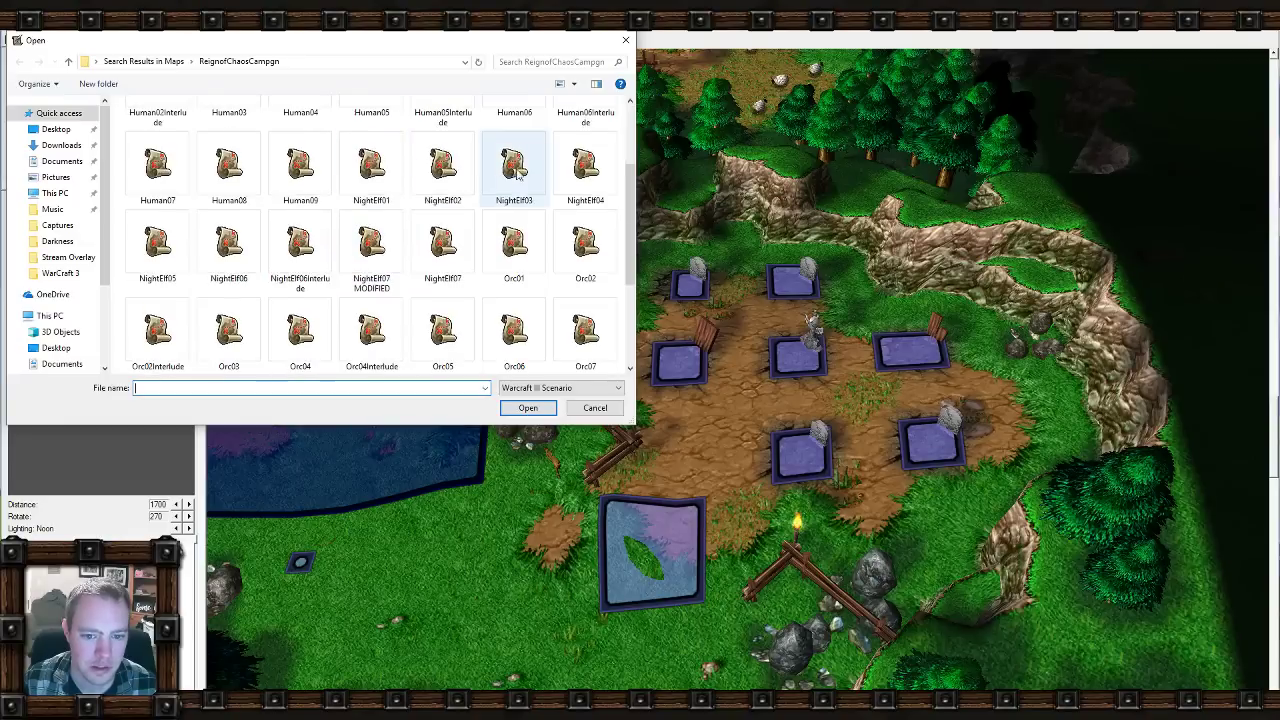
pyautogui.scroll(2, 560, 208)
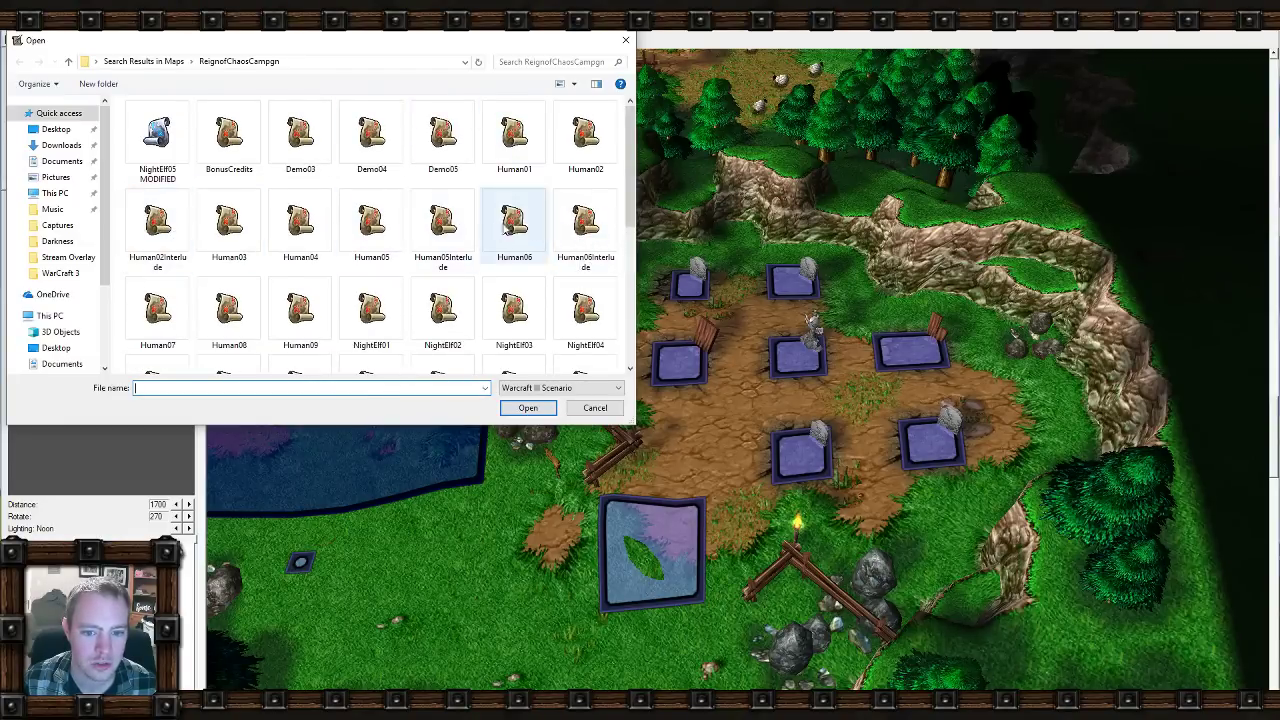
pyautogui.doubleClick(587, 225)
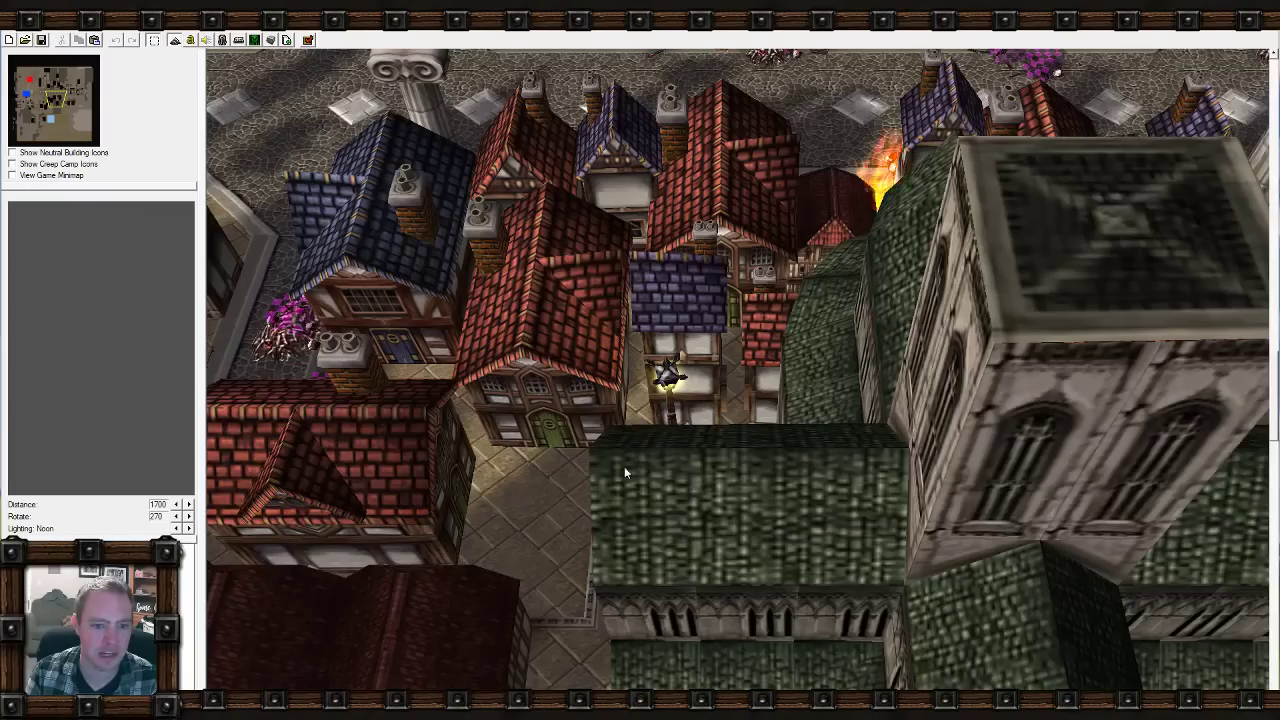
# Examine the burning city's eastern plaza, with its arches, knight statue and the crowd around the bonfire.
pyautogui.scroll(-5, 624, 466)
pyautogui.moveTo(860, 290); pyautogui.dragTo(454, 449, button='right')
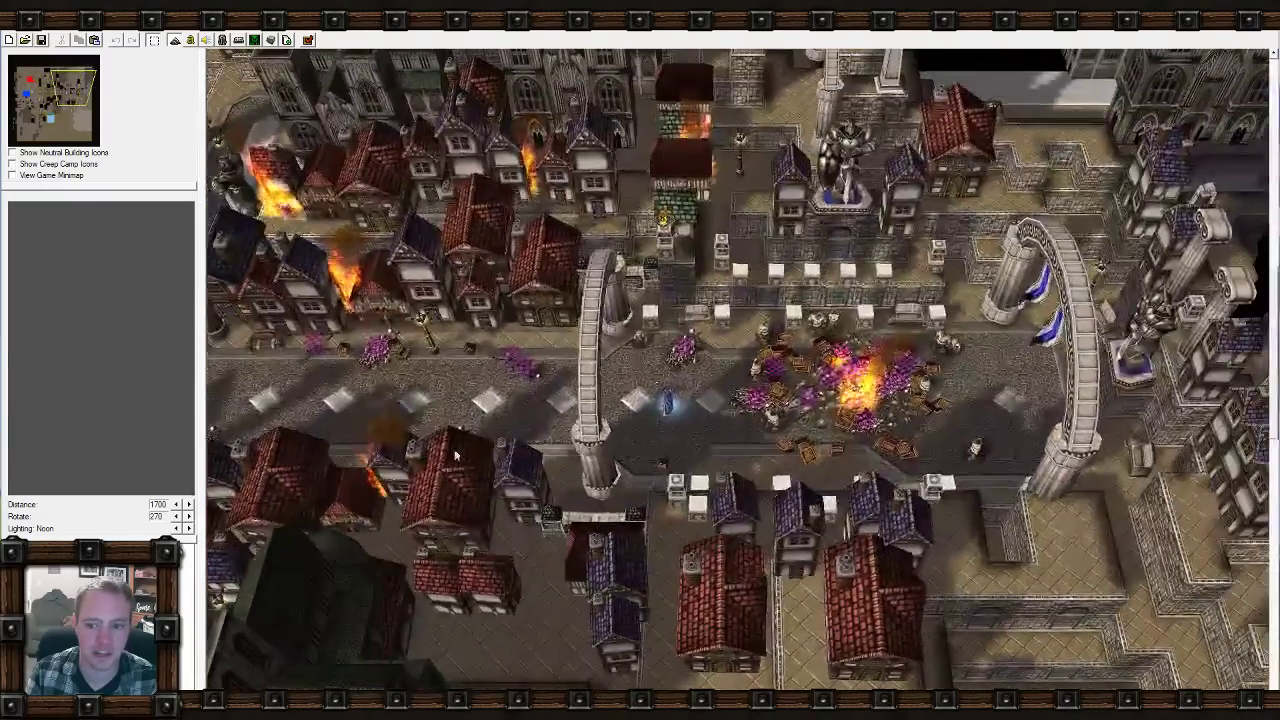
pyautogui.moveTo(915, 432); pyautogui.dragTo(585, 406, button='right')
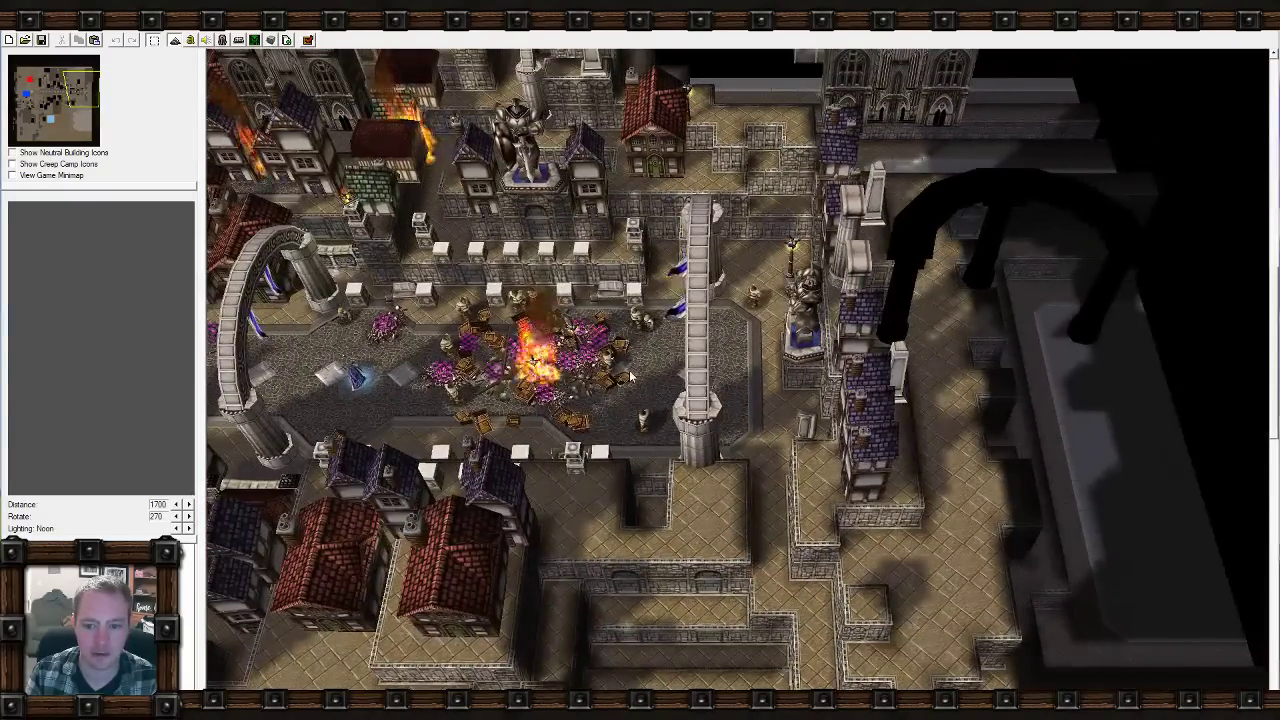
pyautogui.scroll(3, 574, 400)
pyautogui.moveTo(576, 512); pyautogui.dragTo(692, 526, button='right')
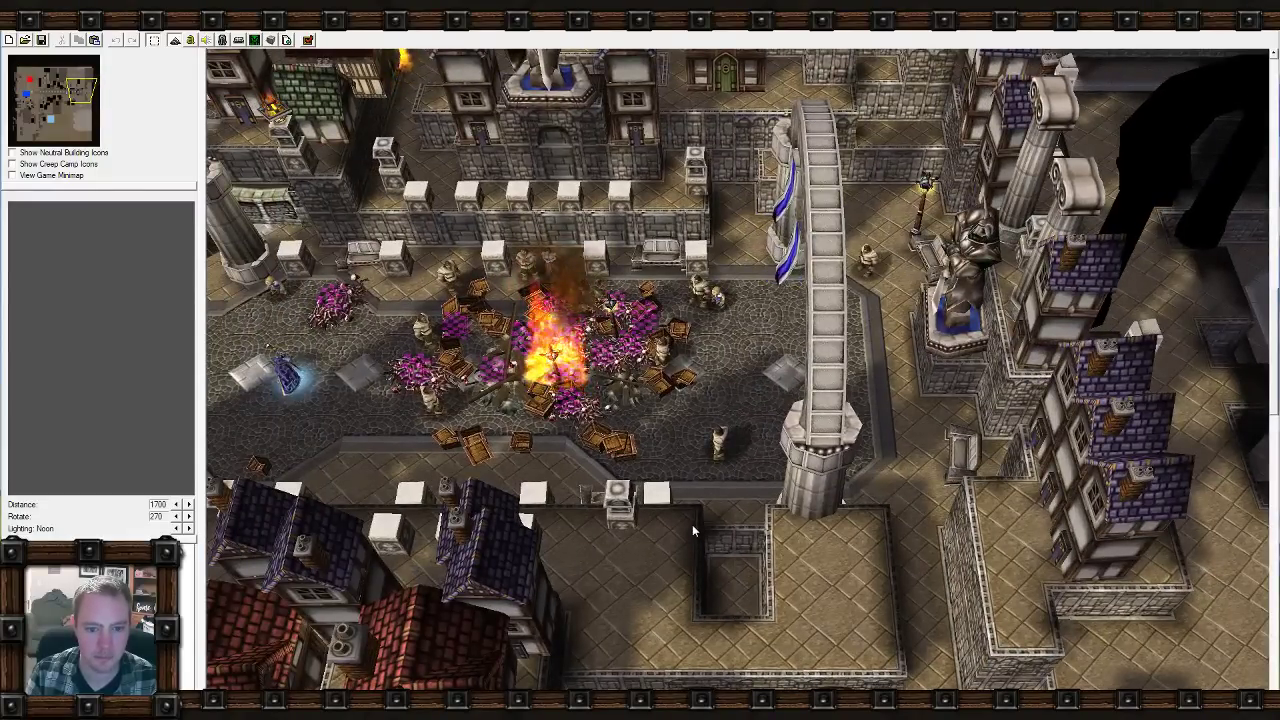
pyautogui.moveTo(748, 512); pyautogui.dragTo(358, 365, button='right')
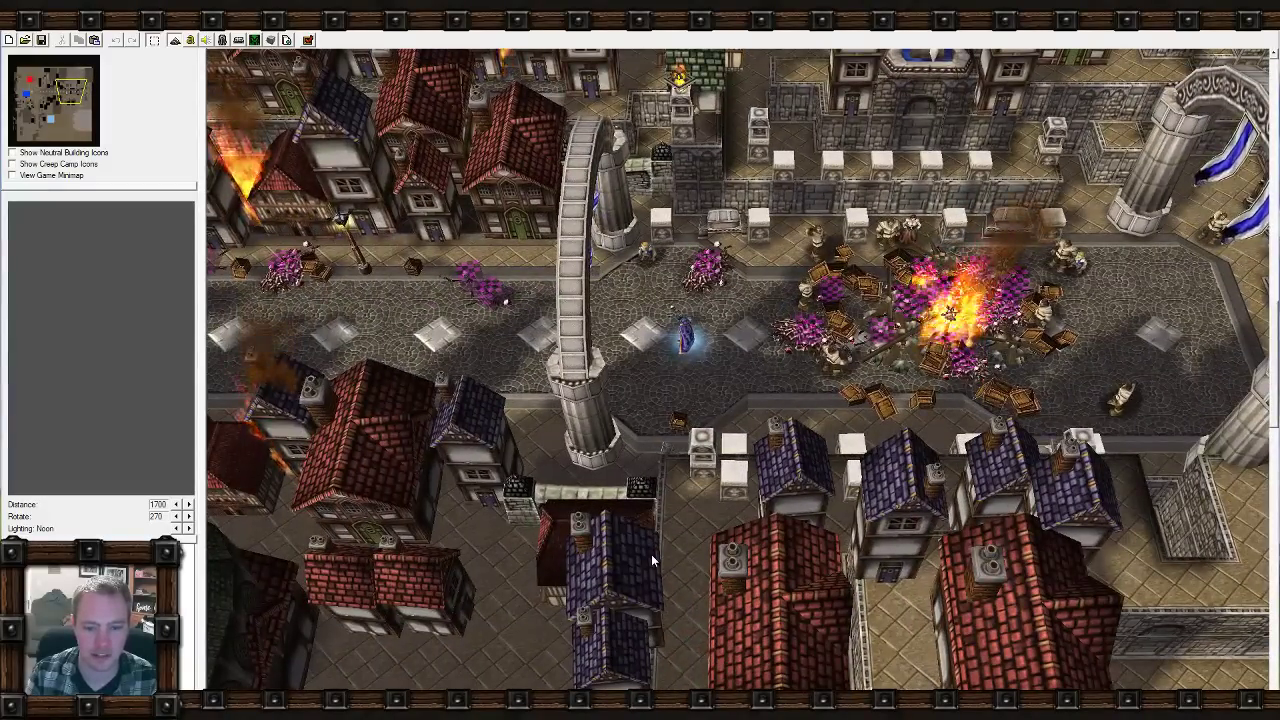
pyautogui.moveTo(651, 556); pyautogui.dragTo(650, 592, button='right')
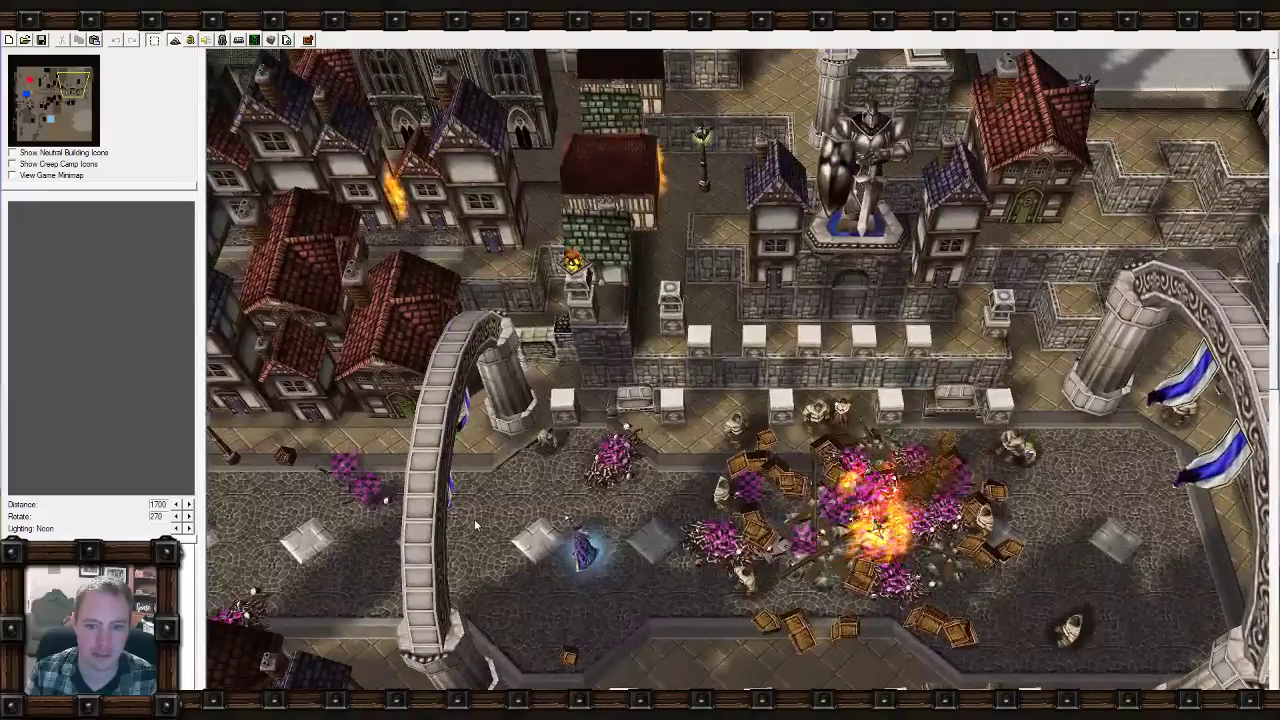
# Inspect the western plaza near the blue start location, select the Medivh unit there, and look over the street to the east.
pyautogui.moveTo(476, 524)
pyautogui.mouseDown(button='right')
pyautogui.moveTo(658, 390)
pyautogui.moveTo(874, 451)
pyautogui.moveTo(1014, 279)
pyautogui.moveTo(833, 506)
pyautogui.moveTo(798, 575)
pyautogui.moveTo(950, 398)
pyautogui.mouseUp(button='right')
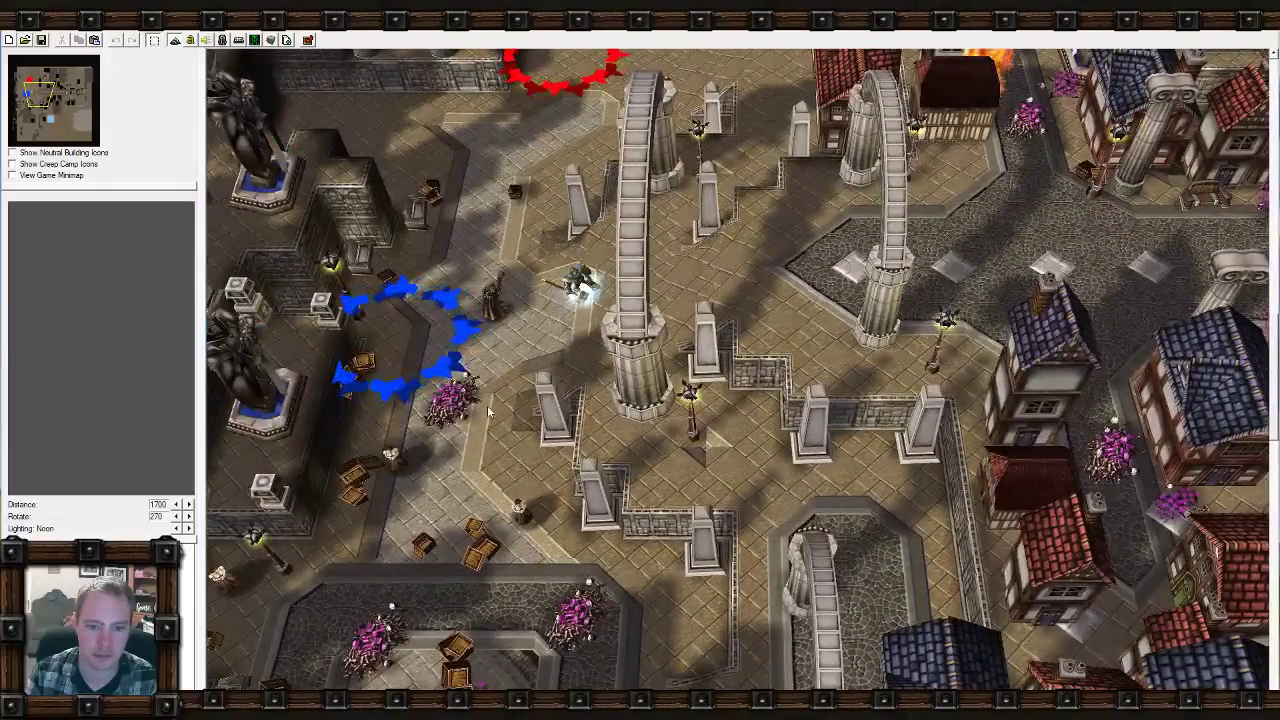
pyautogui.moveTo(610, 388); pyautogui.dragTo(797, 430, button='right')
pyautogui.scroll(3, 777, 447)
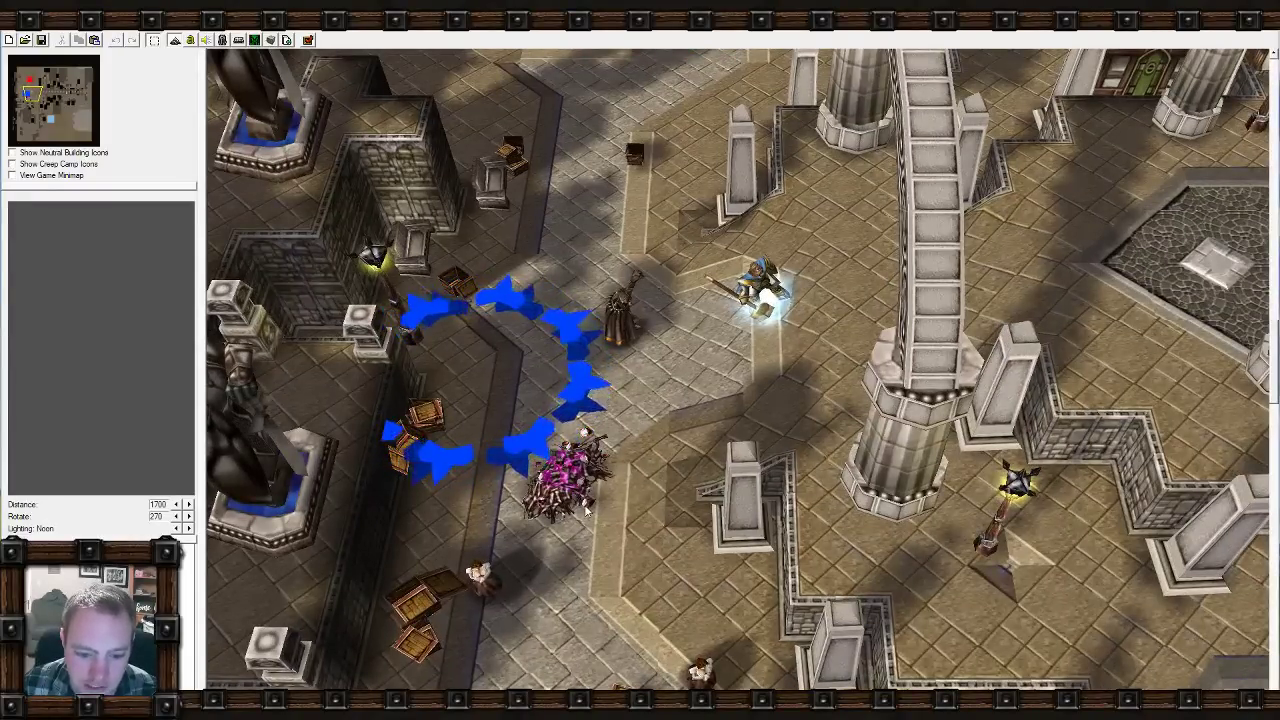
pyautogui.click(620, 333)
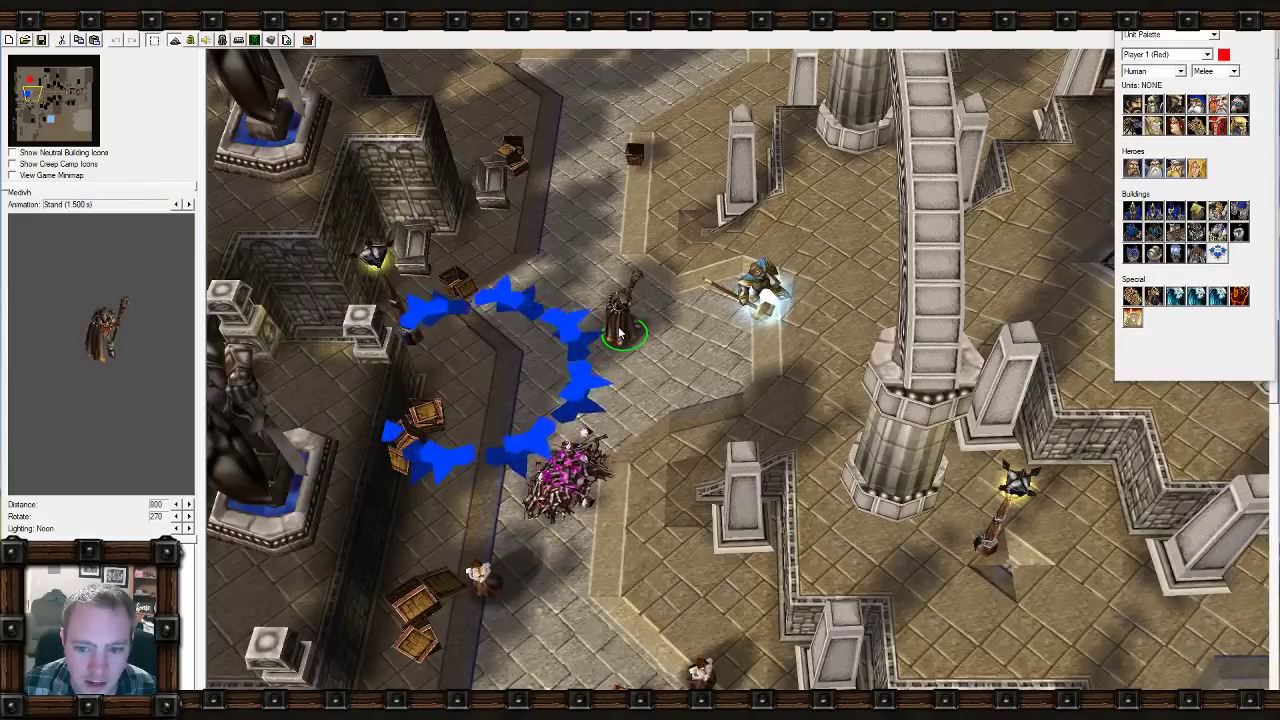
pyautogui.moveTo(884, 368); pyautogui.dragTo(434, 467, button='right')
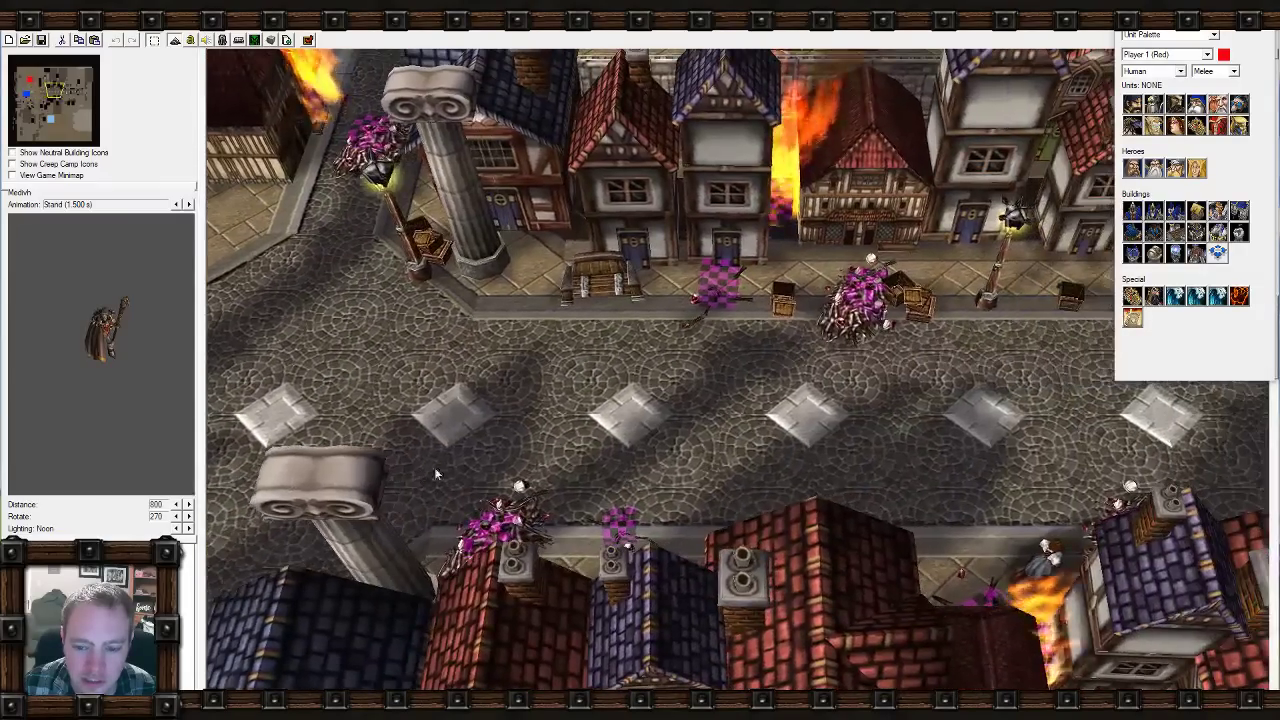
pyautogui.moveTo(652, 447)
pyautogui.mouseDown(button='right')
pyautogui.moveTo(414, 422)
pyautogui.moveTo(873, 541)
pyautogui.moveTo(726, 385)
pyautogui.mouseUp(button='right')
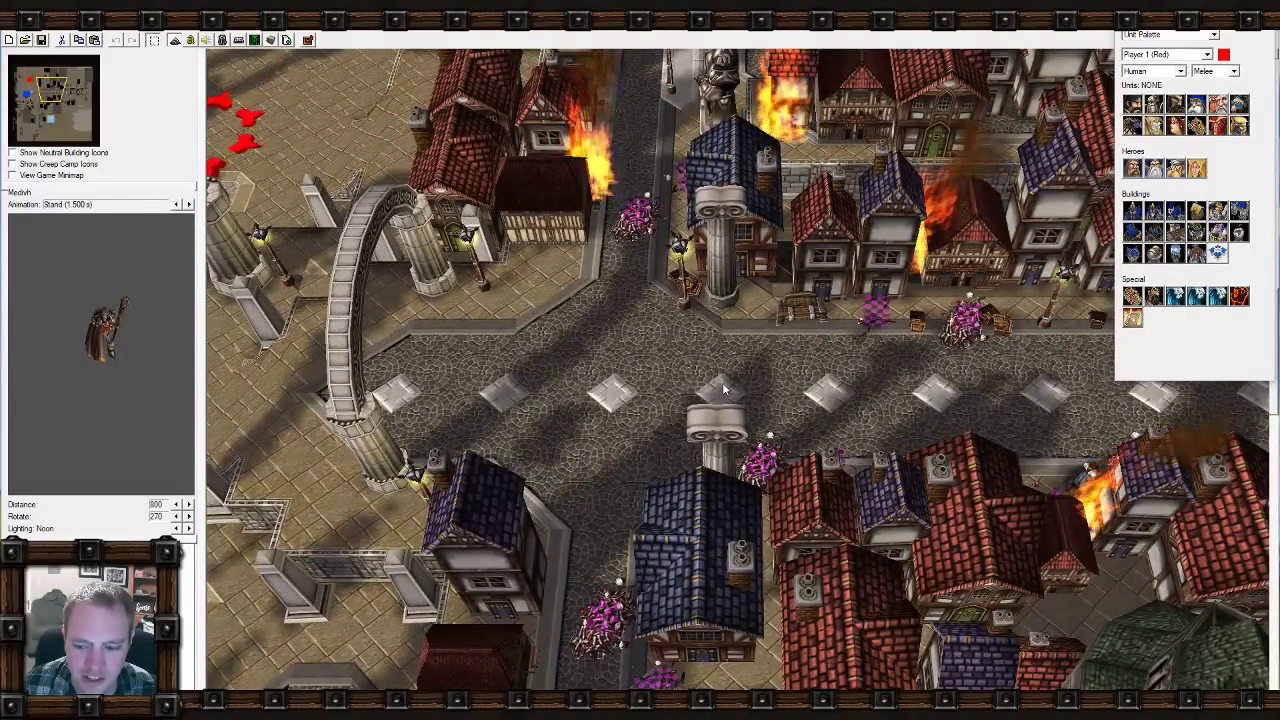
# Open the Trigger Editor and read through the Cinematic trigger's actions, including the Medivh and Jaina facing commands.
pyautogui.click(206, 40)
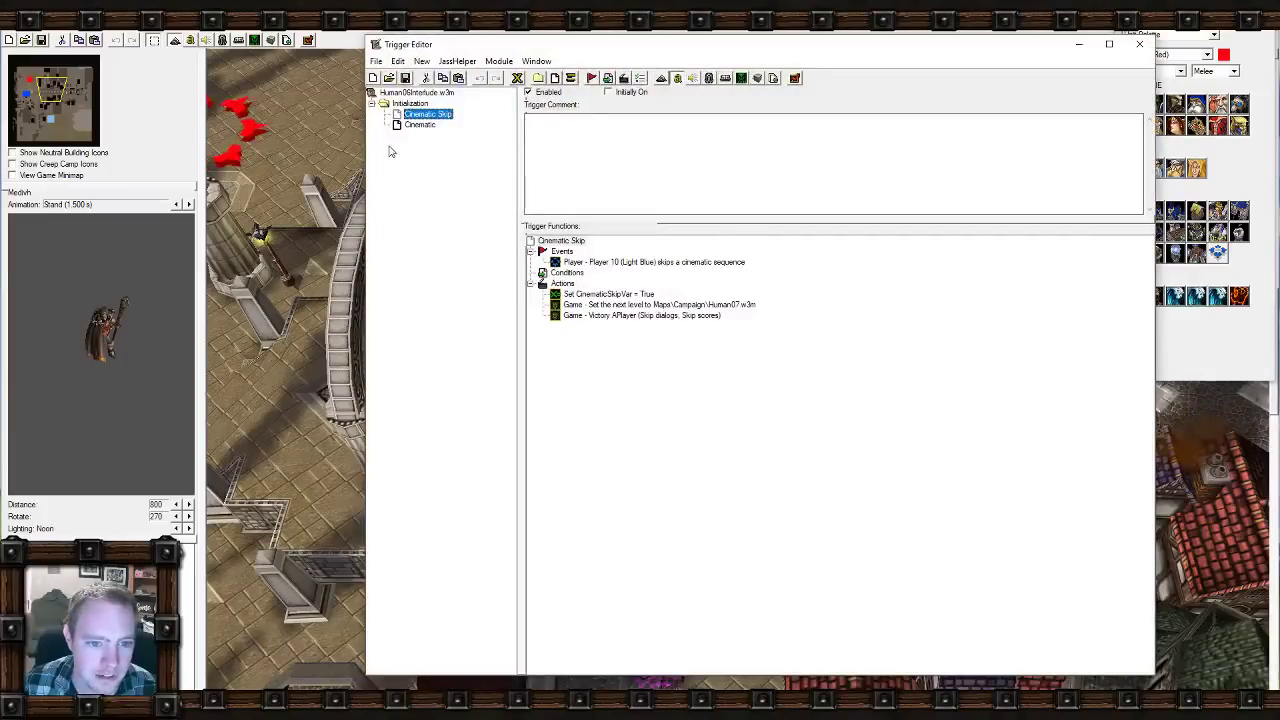
pyautogui.scroll(-10, 833, 458)
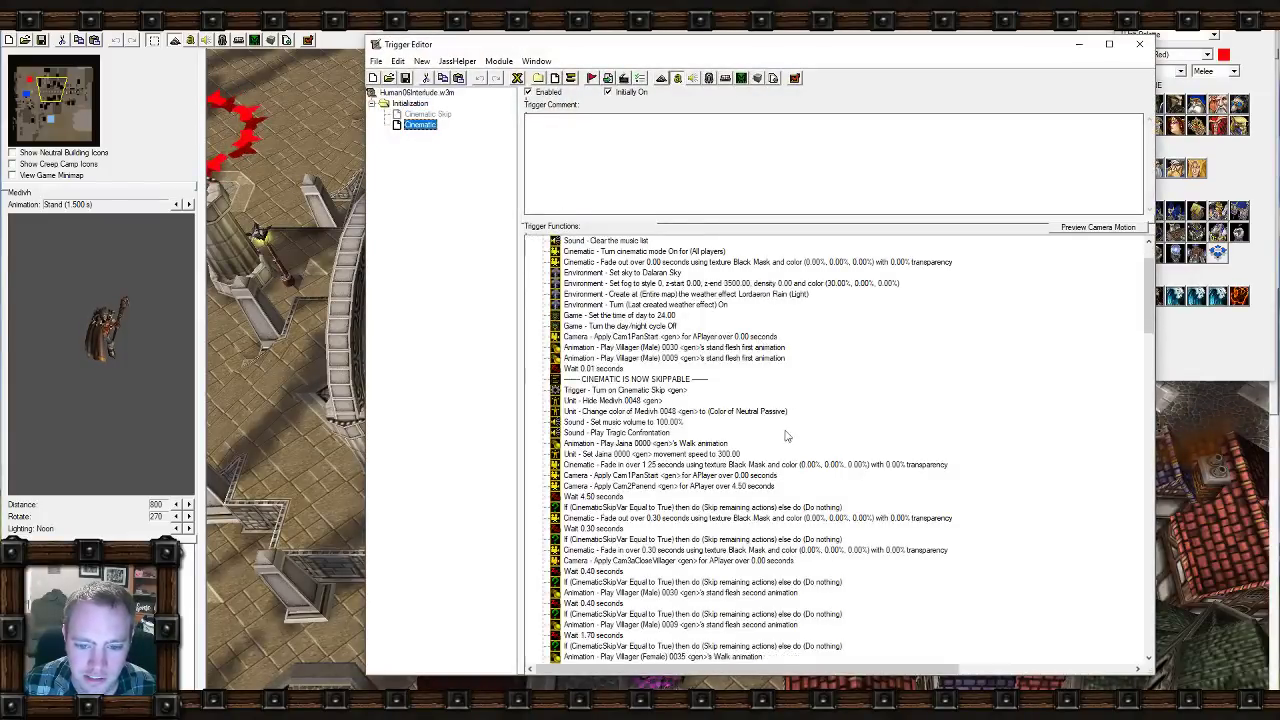
pyautogui.scroll(-15, 833, 458)
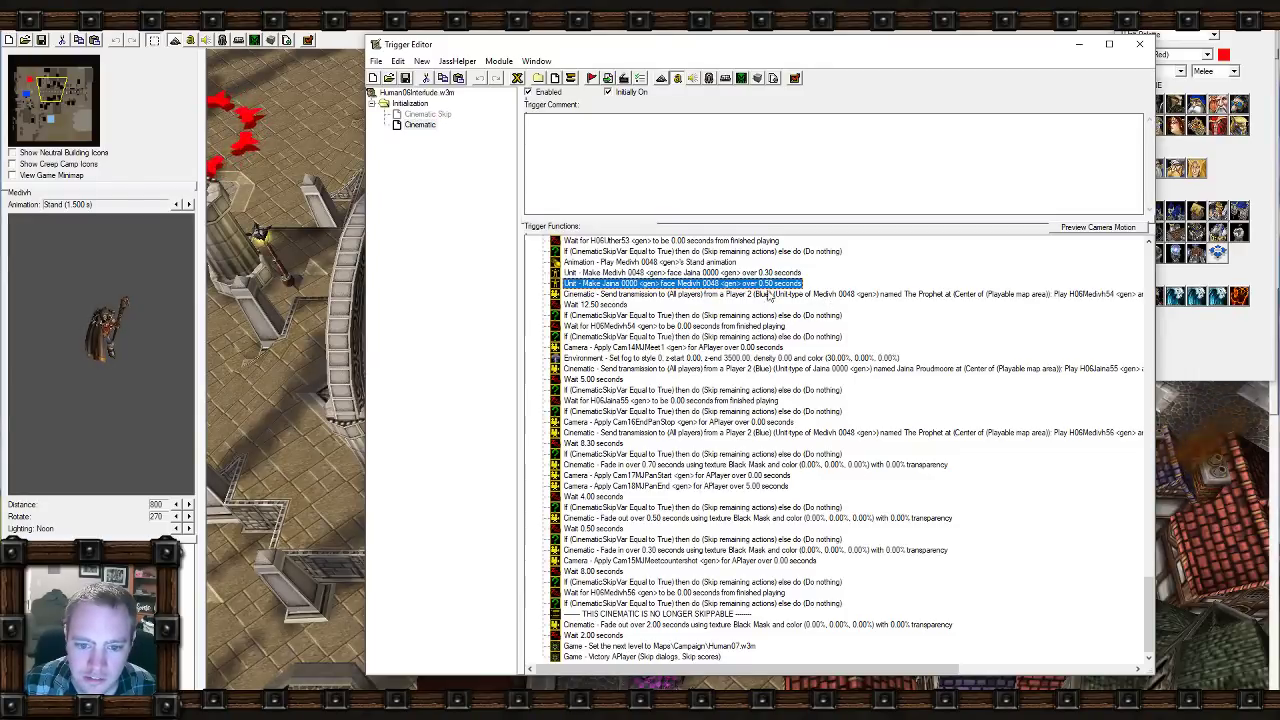
pyautogui.click(347, 126)
# Open the NightElf06Interlude map from the same campaign folder.
pyautogui.click(25, 39)
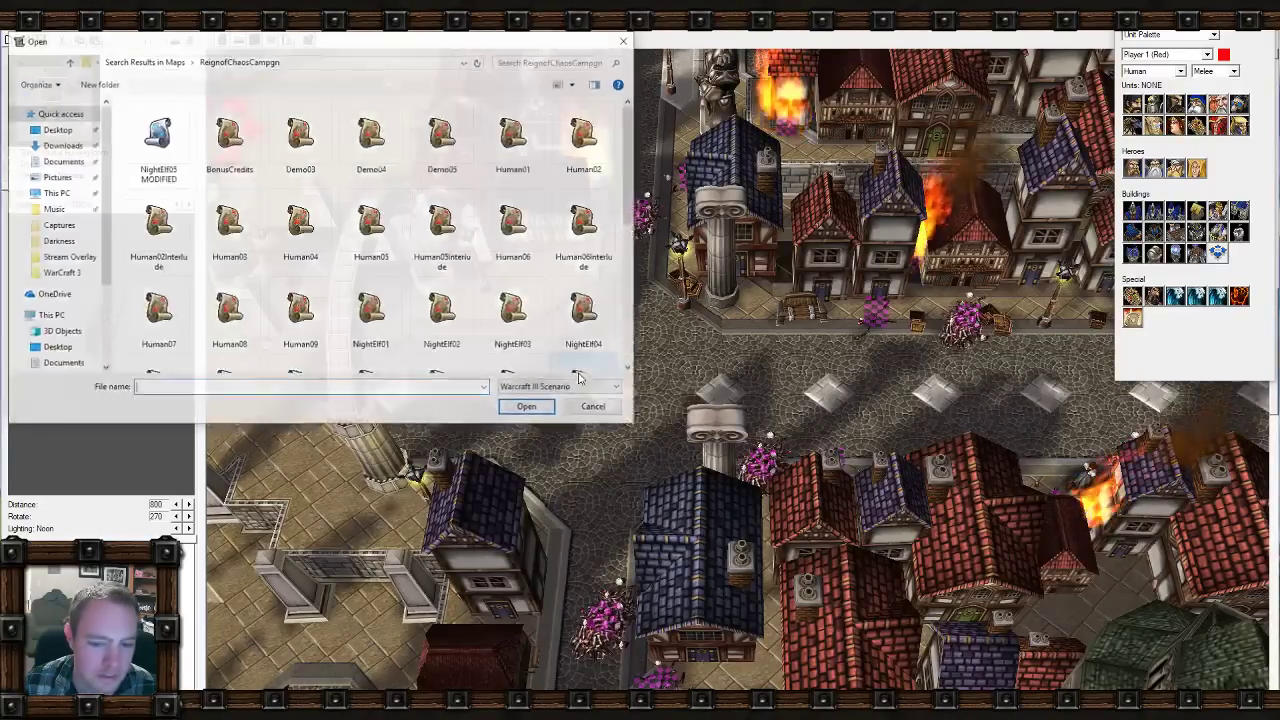
pyautogui.scroll(-5, 536, 314)
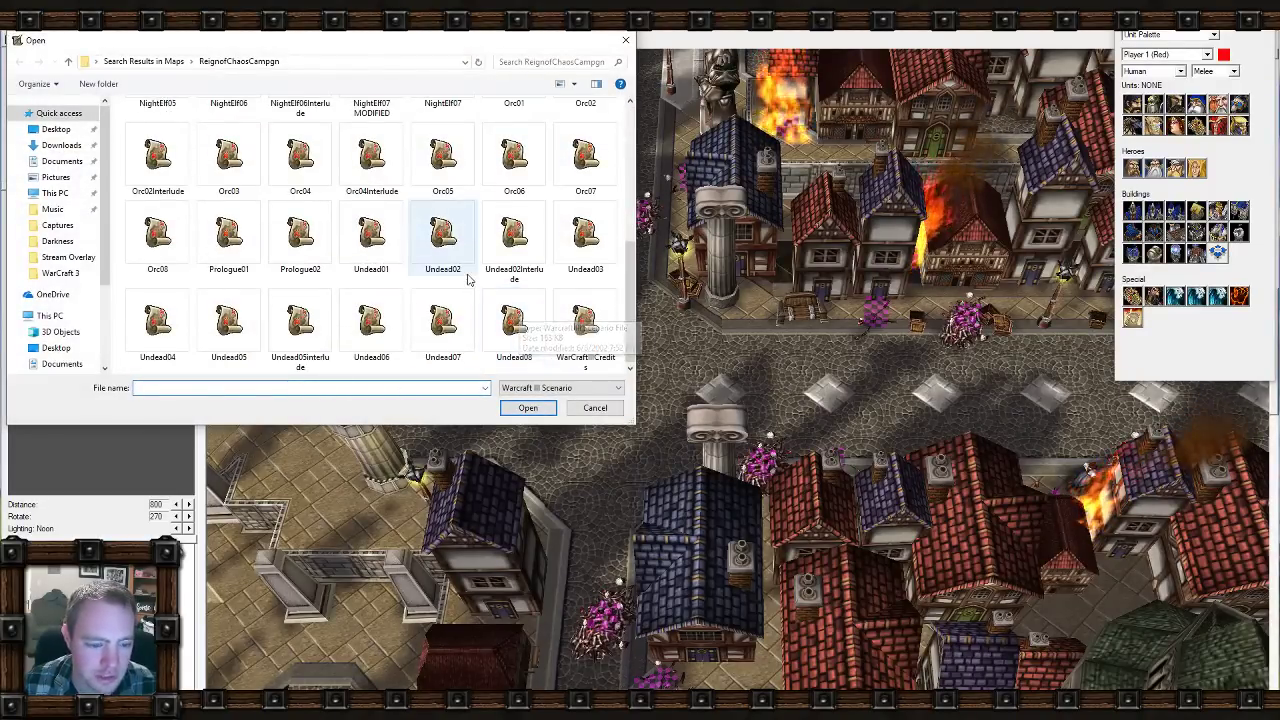
pyautogui.scroll(2, 455, 305)
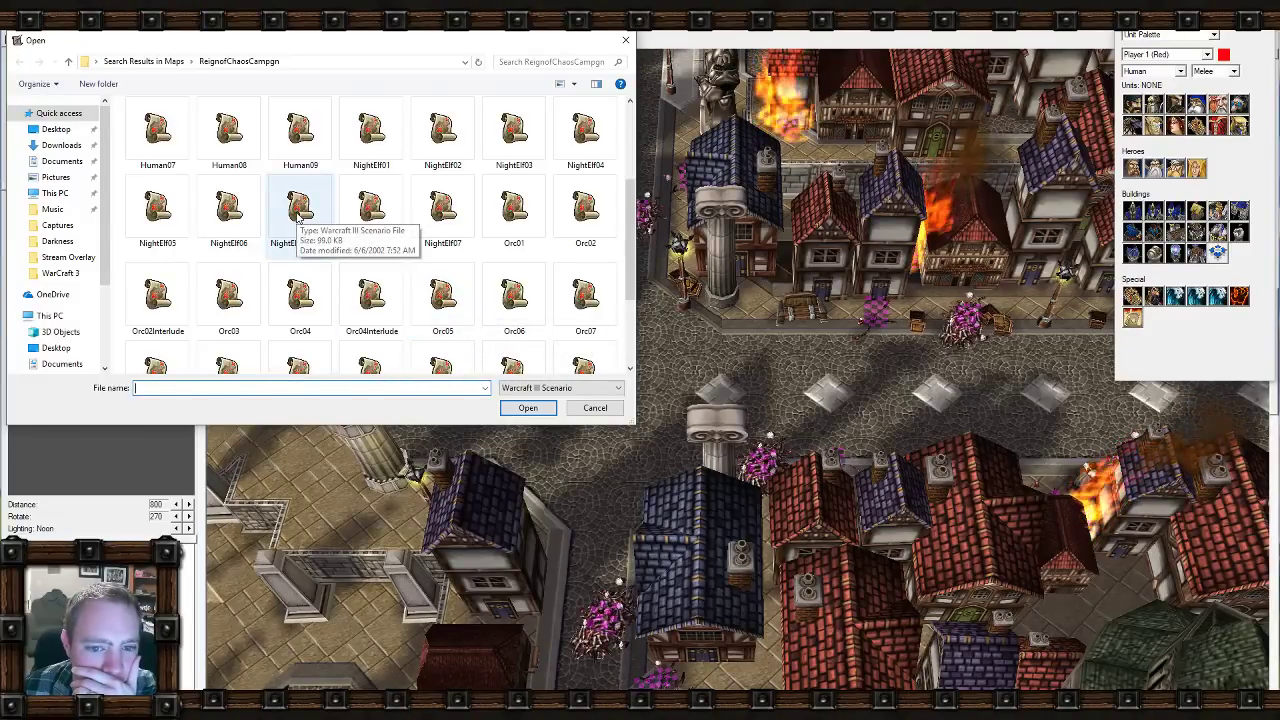
pyautogui.click(299, 212)
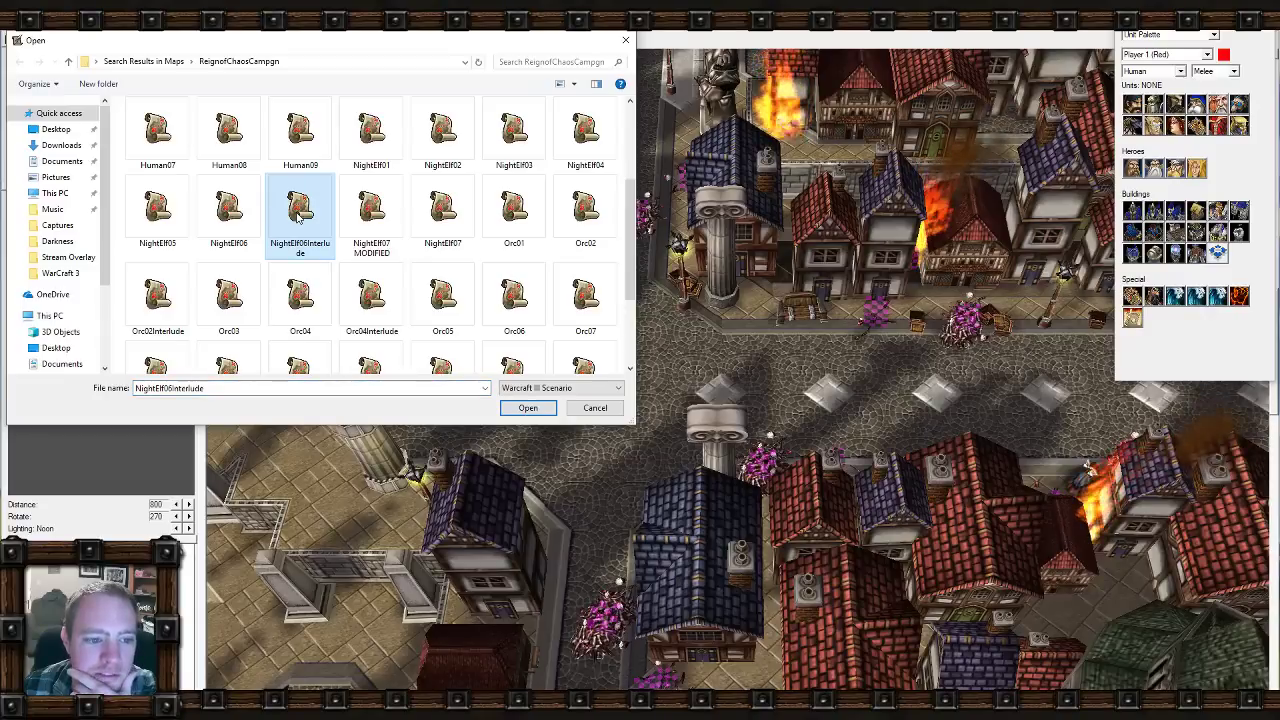
pyautogui.doubleClick(299, 212)
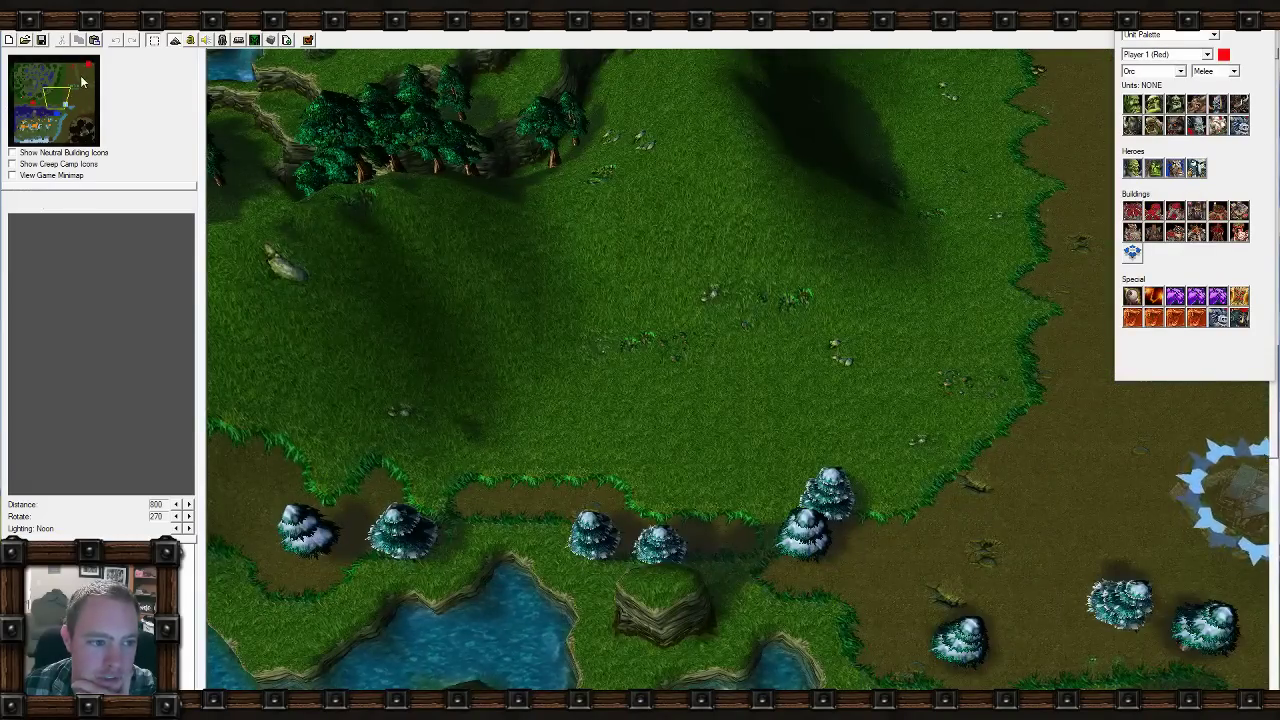
# Examine the northwestern forest of the night elf map, from the stone-pillar clearing to the units beside the trees farther southwest.
pyautogui.moveTo(83, 80); pyautogui.dragTo(35, 90)
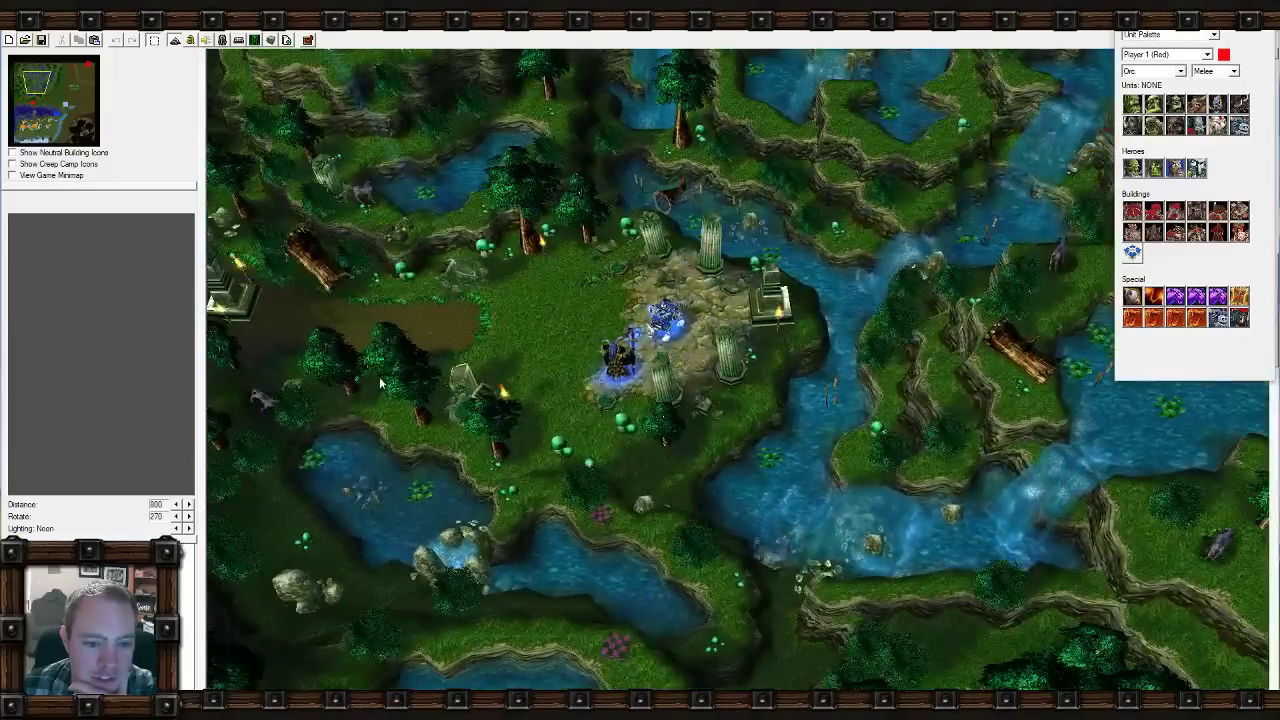
pyautogui.moveTo(380, 383); pyautogui.dragTo(480, 580, button='right')
pyautogui.moveTo(642, 447); pyautogui.dragTo(588, 574, button='right')
pyautogui.moveTo(715, 290); pyautogui.dragTo(800, 250, button='right')
pyautogui.moveTo(779, 476); pyautogui.dragTo(775, 278, button='right')
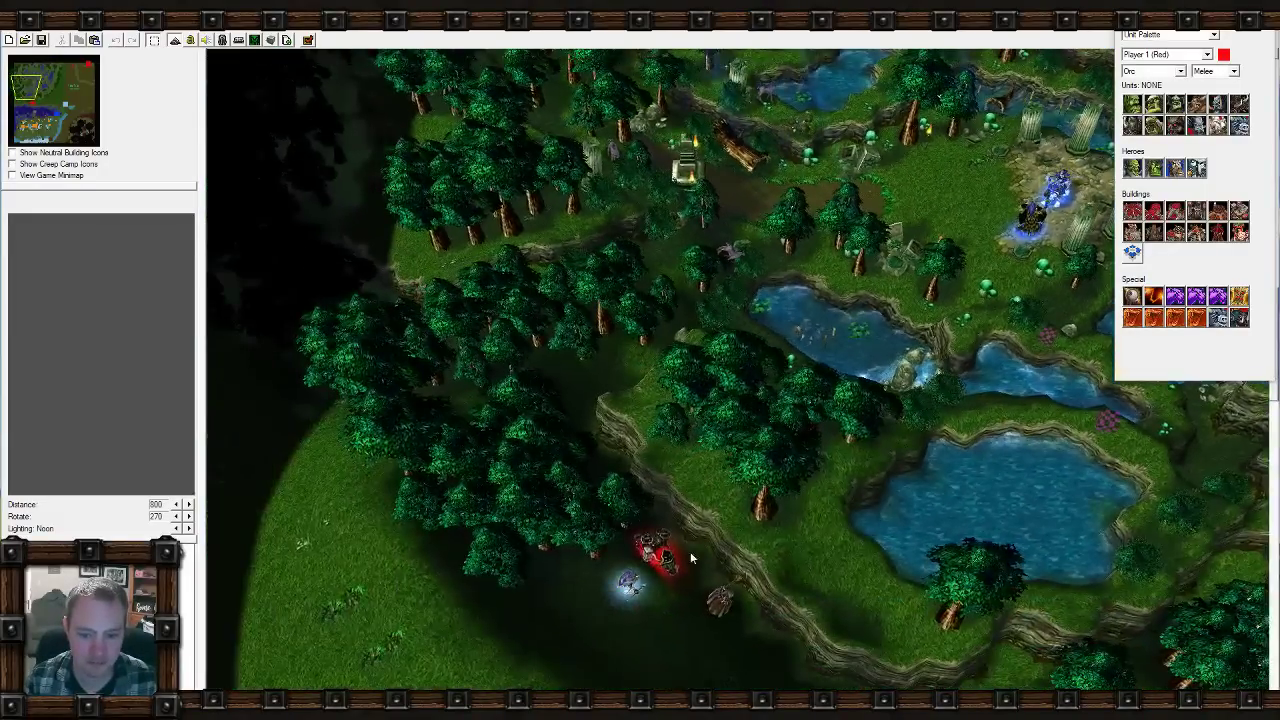
# Look over the northwestern forest from the units beside the trees to the stone plaza with the pillars.
pyautogui.moveTo(832, 470); pyautogui.dragTo(656, 324, button='right')
pyautogui.moveTo(635, 225); pyautogui.dragTo(645, 530, button='right')
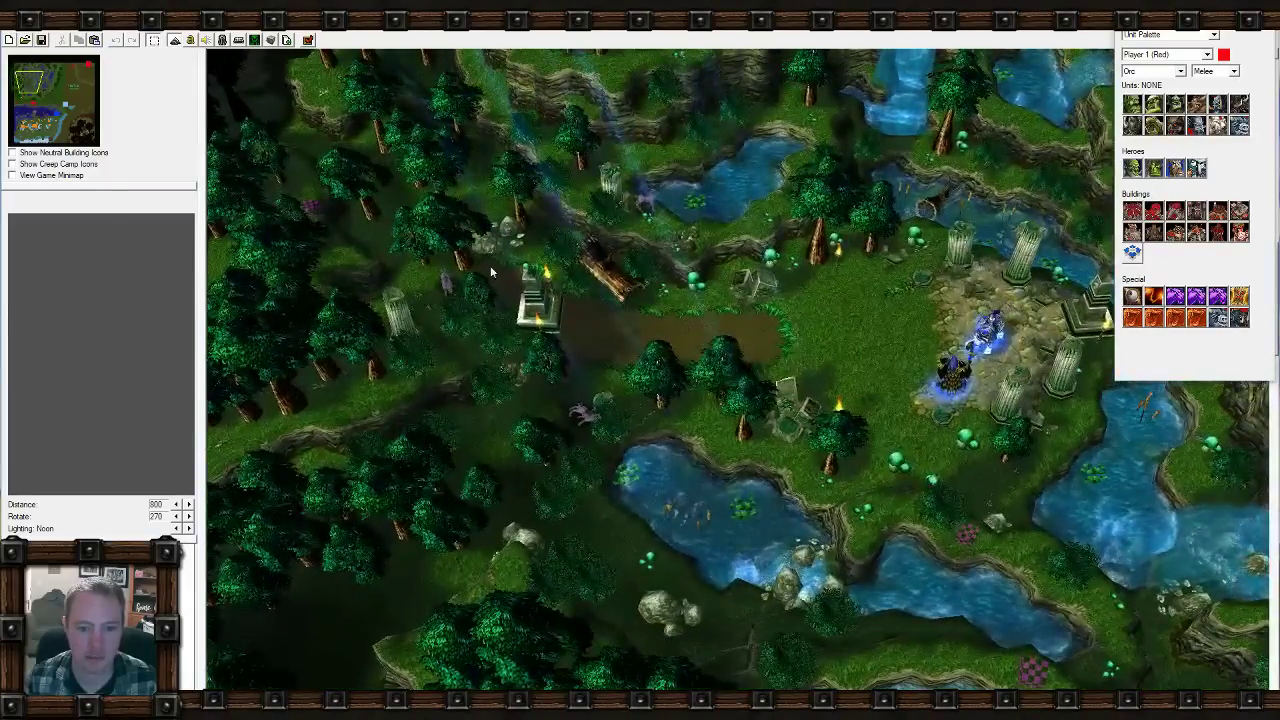
pyautogui.moveTo(816, 353); pyautogui.dragTo(572, 478, button='right')
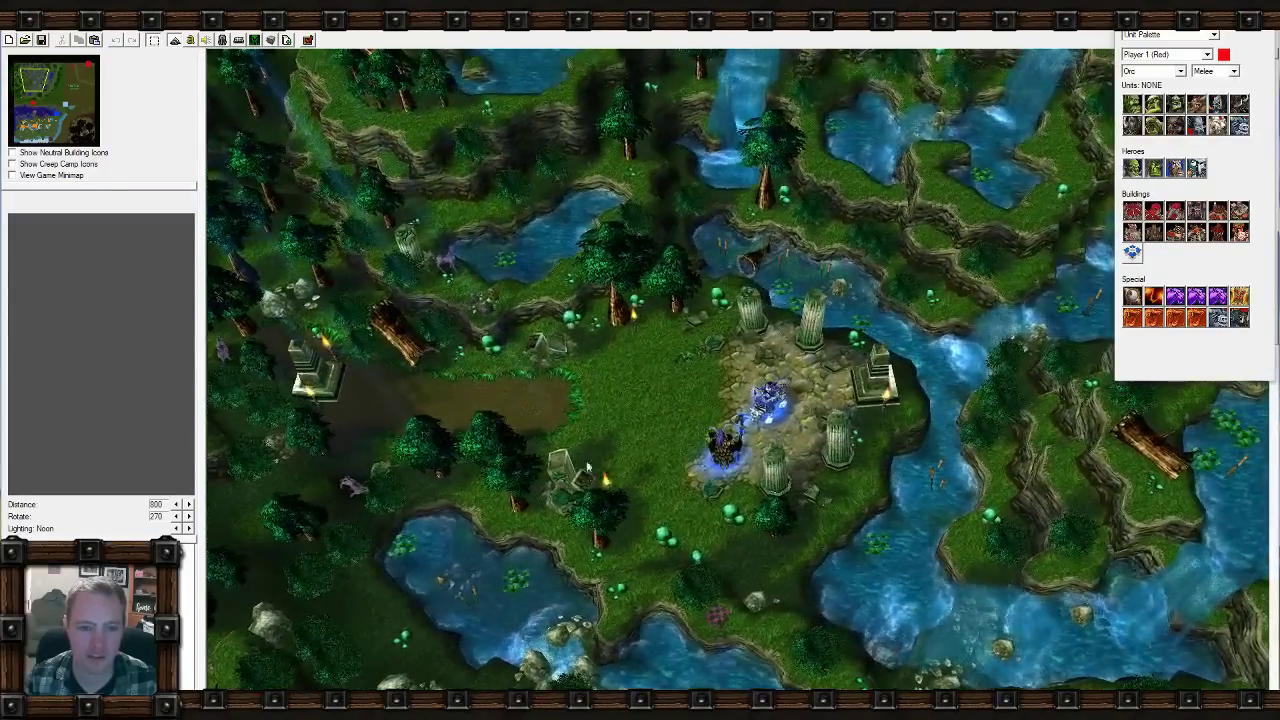
# Examine the burning ruins in the map's southeastern corner and select the Captain unit on the red stone ground.
pyautogui.click(88, 140)
pyautogui.moveTo(740, 338); pyautogui.dragTo(936, 245, button='right')
pyautogui.scroll(4, 755, 522)
pyautogui.moveTo(822, 350); pyautogui.dragTo(583, 287, button='right')
pyautogui.scroll(4, 583, 287)
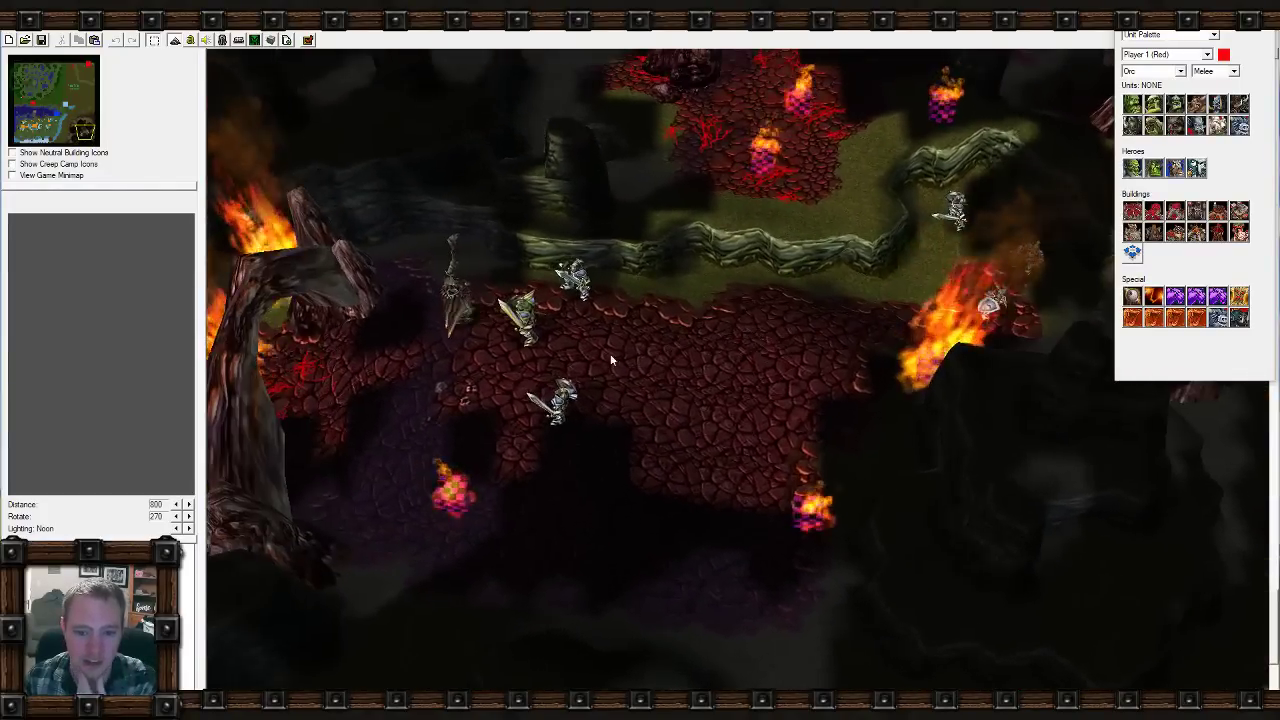
pyautogui.click(530, 325)
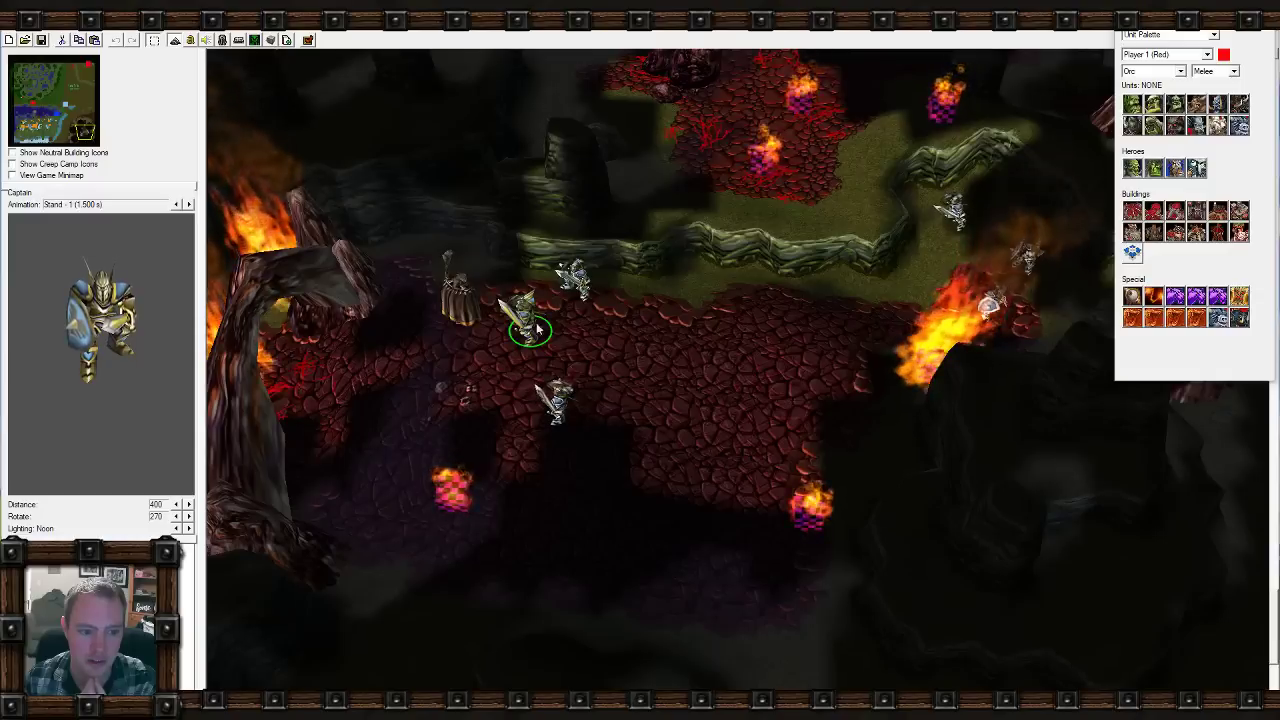
pyautogui.click(740, 392)
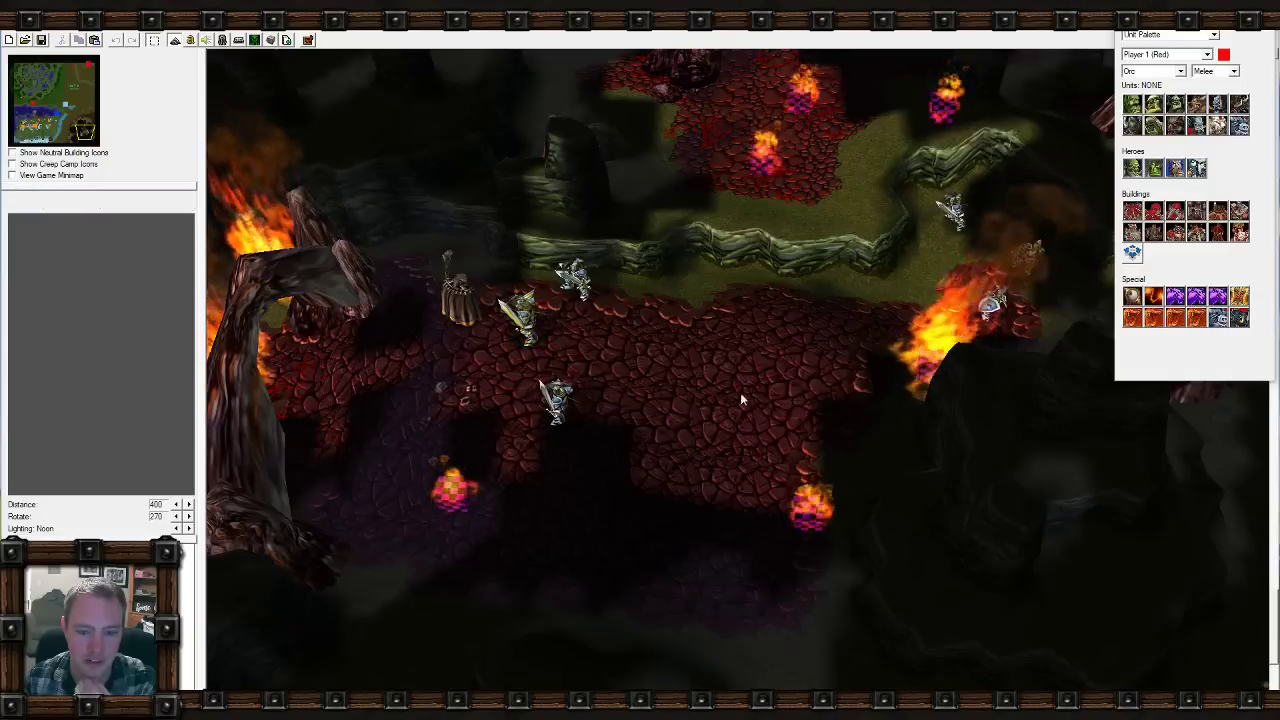
pyautogui.moveTo(740, 392); pyautogui.dragTo(634, 408, button='right')
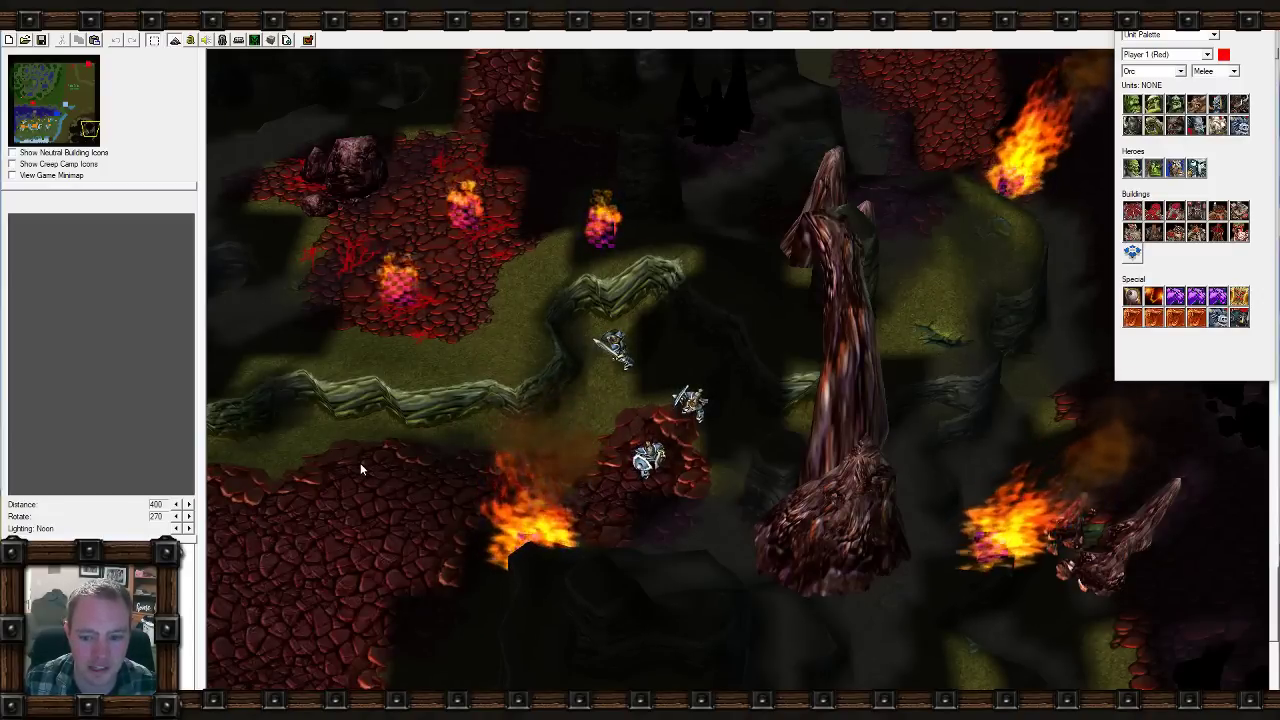
# Look around the Captain's group in the southeast, including the cliffs and burning red stone area to the north.
pyautogui.keyDown('ctrl'); pyautogui.moveTo(446, 452); pyautogui.dragTo(616, 342, button='right'); pyautogui.keyUp('ctrl')
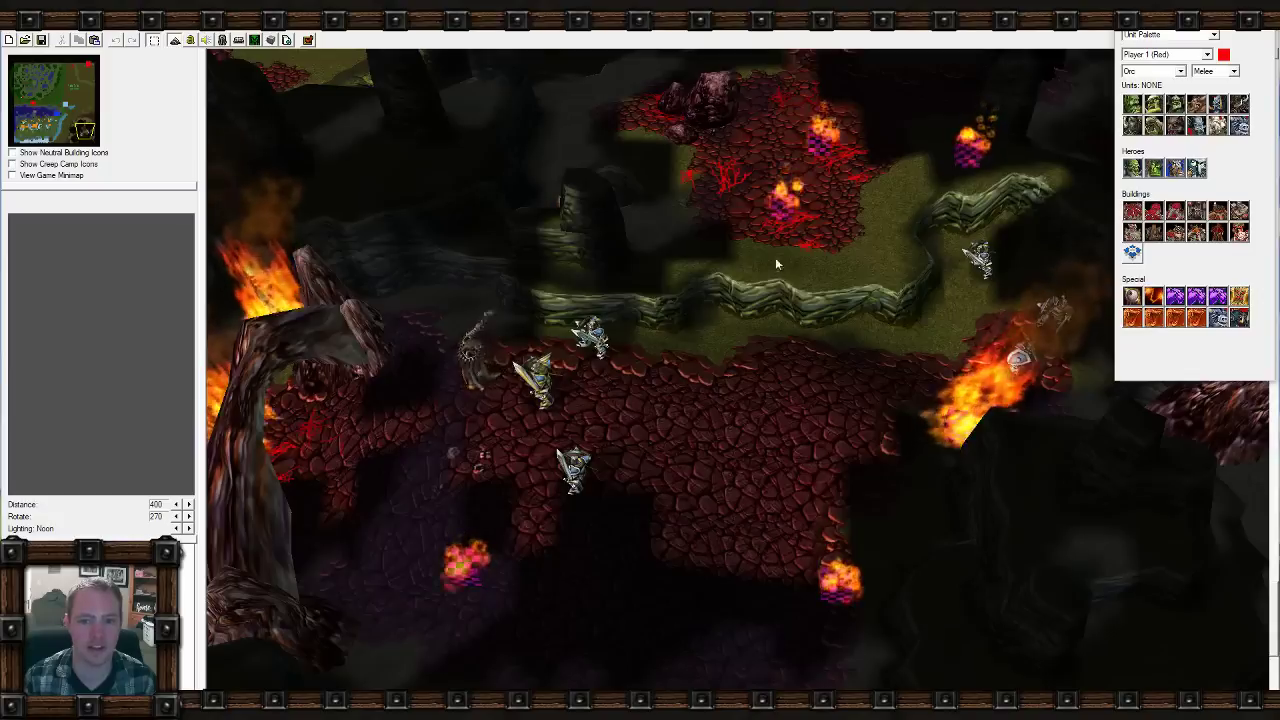
pyautogui.moveTo(775, 257); pyautogui.dragTo(799, 400, button='right')
pyautogui.moveTo(756, 450); pyautogui.dragTo(775, 348, button='right')
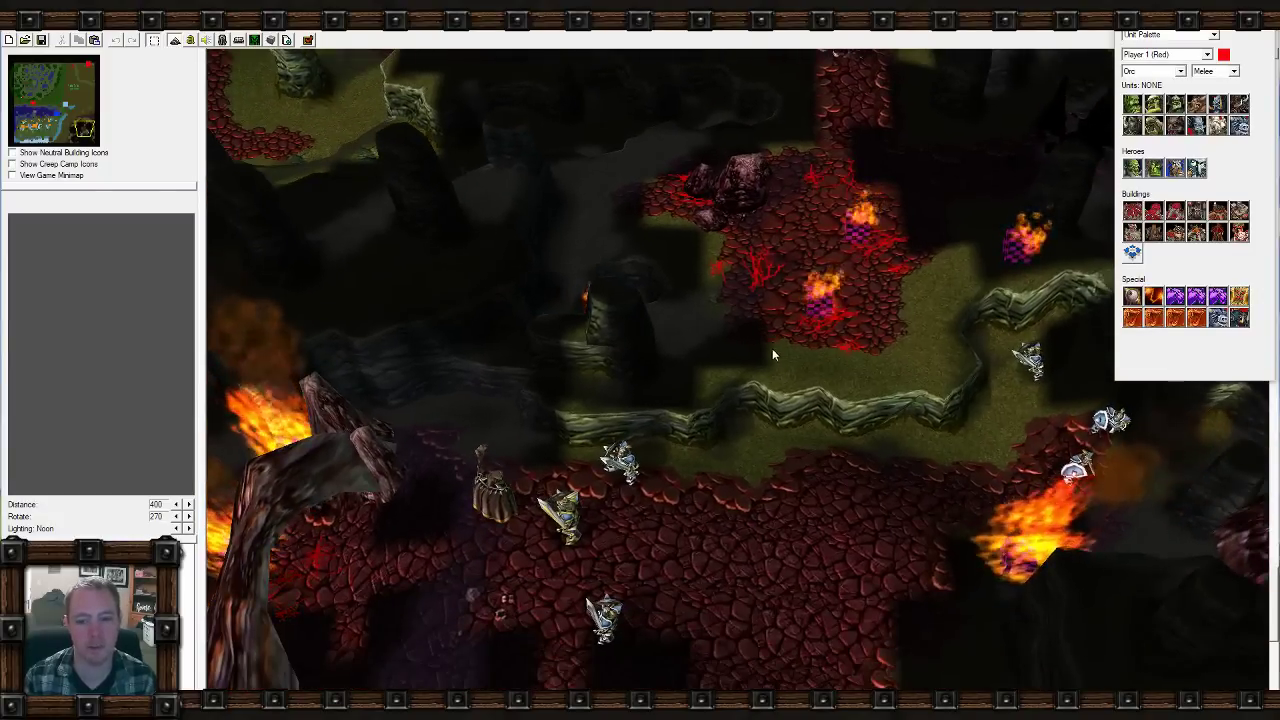
pyautogui.moveTo(671, 470); pyautogui.dragTo(864, 248, button='right')
pyautogui.moveTo(765, 300); pyautogui.dragTo(414, 397, button='right')
pyautogui.moveTo(872, 322); pyautogui.dragTo(510, 458, button='right')
# Inspect the glowing demonic gate and the robed unit near it in the map's northeastern corner.
pyautogui.click(83, 79)
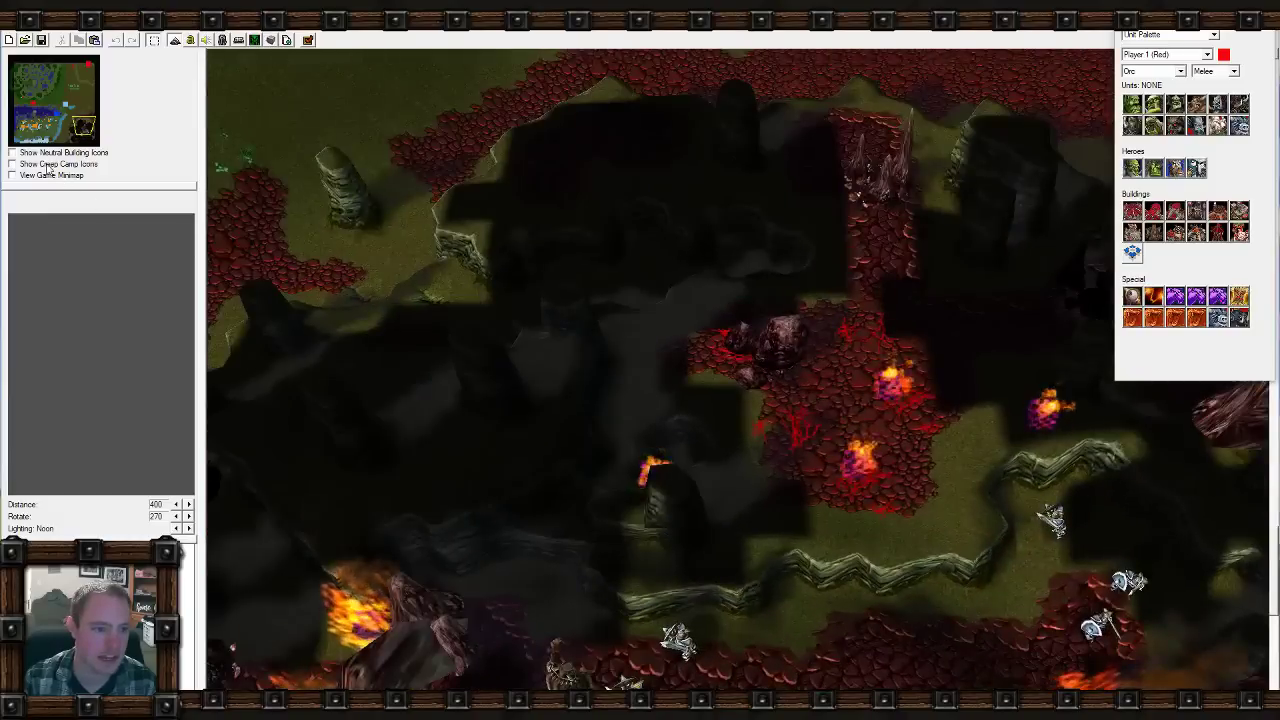
pyautogui.click(86, 68)
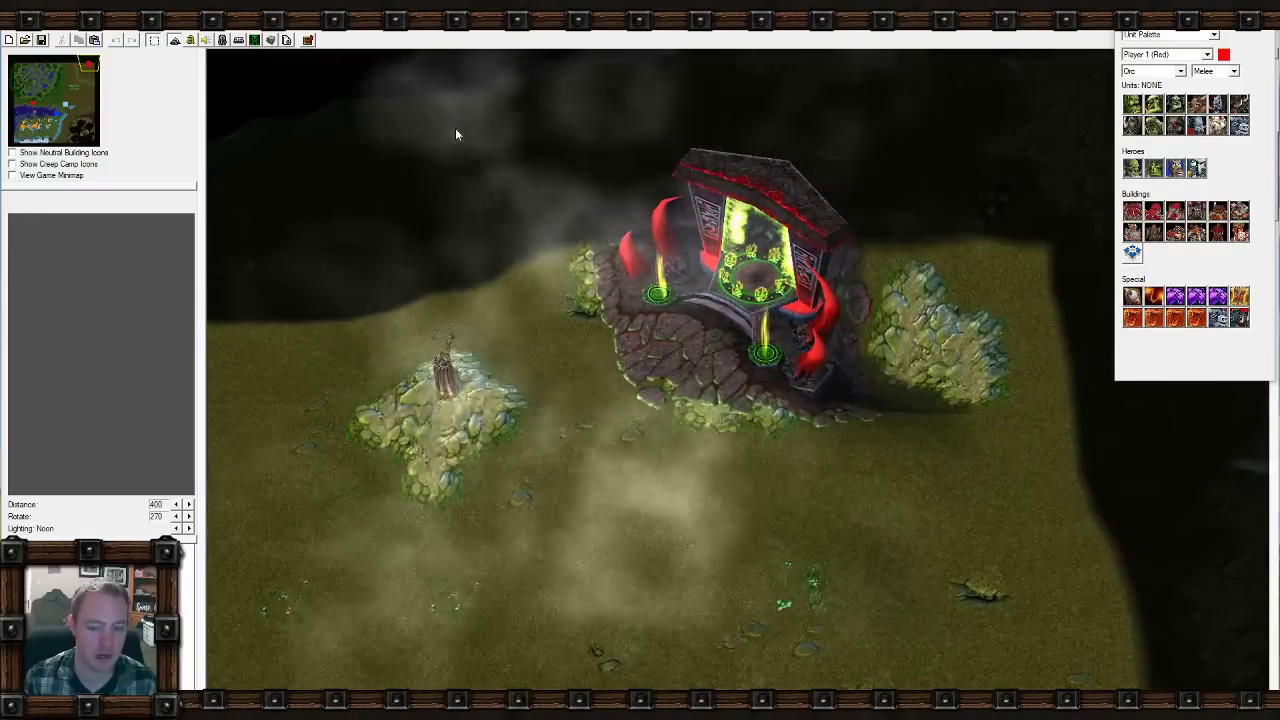
pyautogui.moveTo(412, 301); pyautogui.dragTo(577, 552, button='right')
# Survey the snowy orc settlement in the southwest from low angles, covering its iceberg coast, shipwrecks and great hall.
pyautogui.scroll(-5, 577, 552)
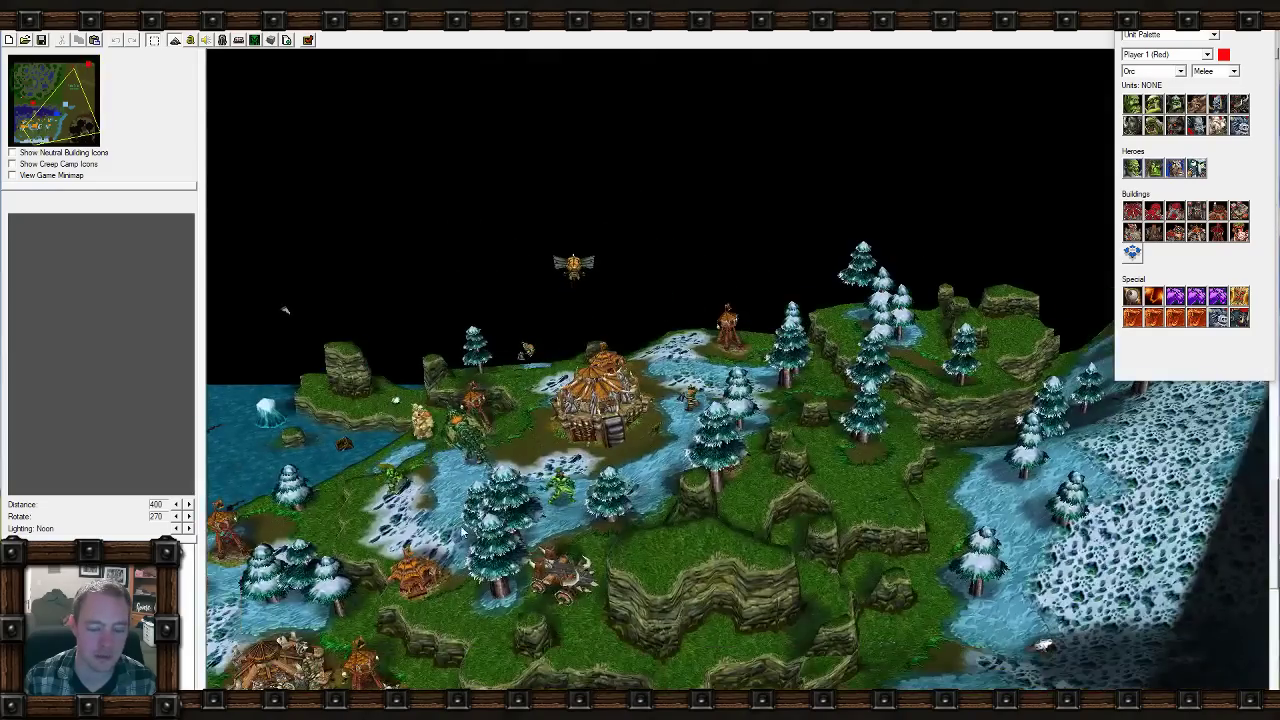
pyautogui.moveTo(463, 532); pyautogui.dragTo(540, 522, button='right')
pyautogui.moveTo(890, 560); pyautogui.dragTo(471, 486, button='right')
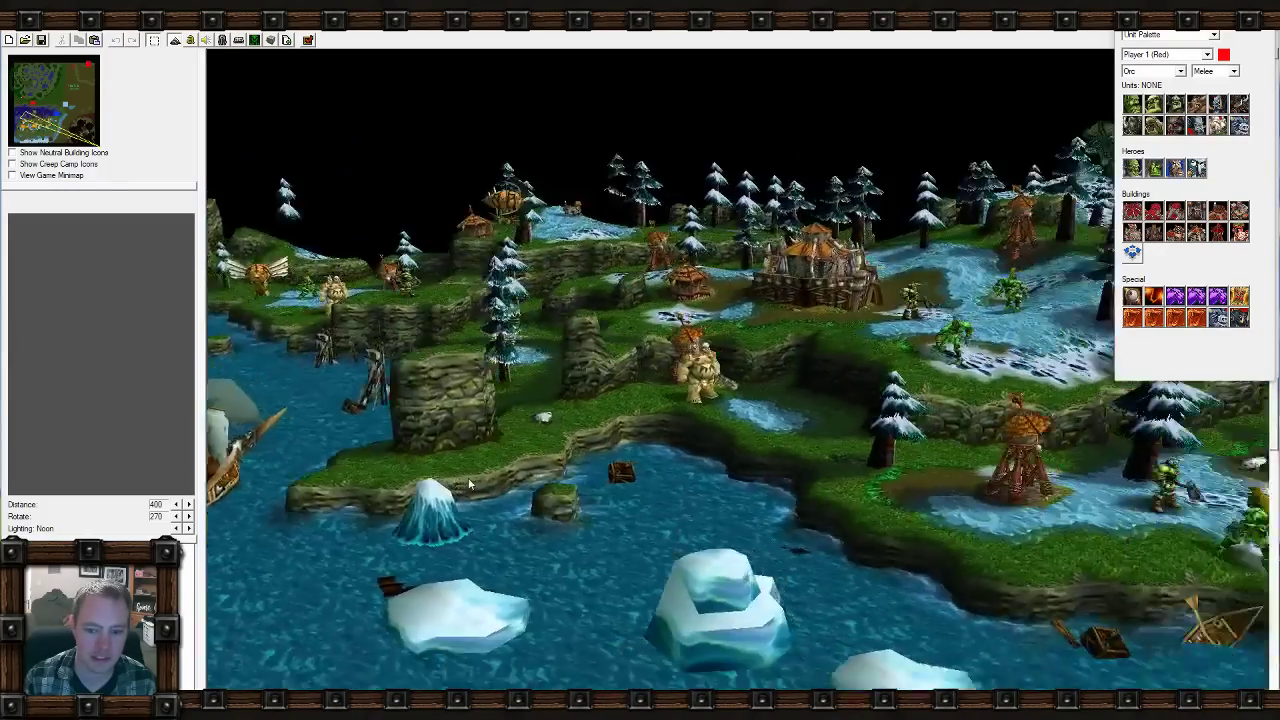
pyautogui.moveTo(930, 488); pyautogui.dragTo(622, 616, button='right')
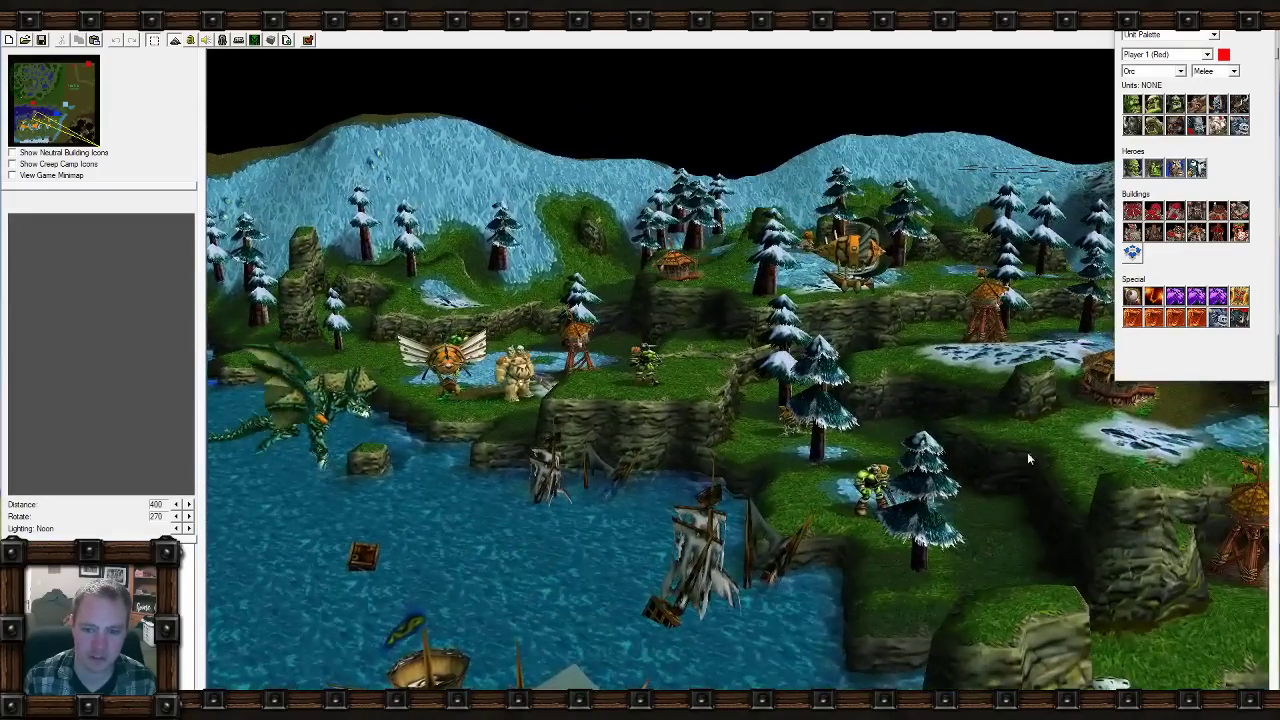
pyautogui.moveTo(1018, 514); pyautogui.dragTo(894, 360, button='right')
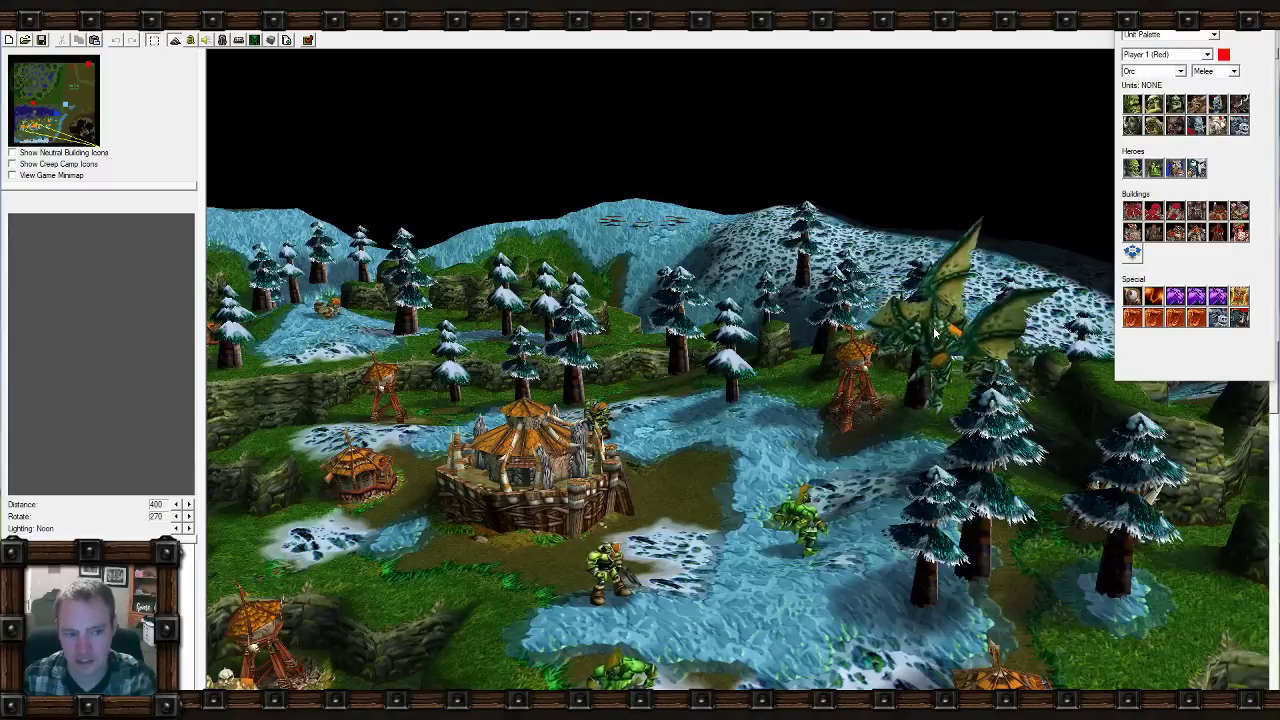
# Study the layout of the southwestern orc base from above, from the great hall and watchtowers to the western shoreline.
pyautogui.scroll(2, 756, 372)
pyautogui.scroll(-2, 756, 372)
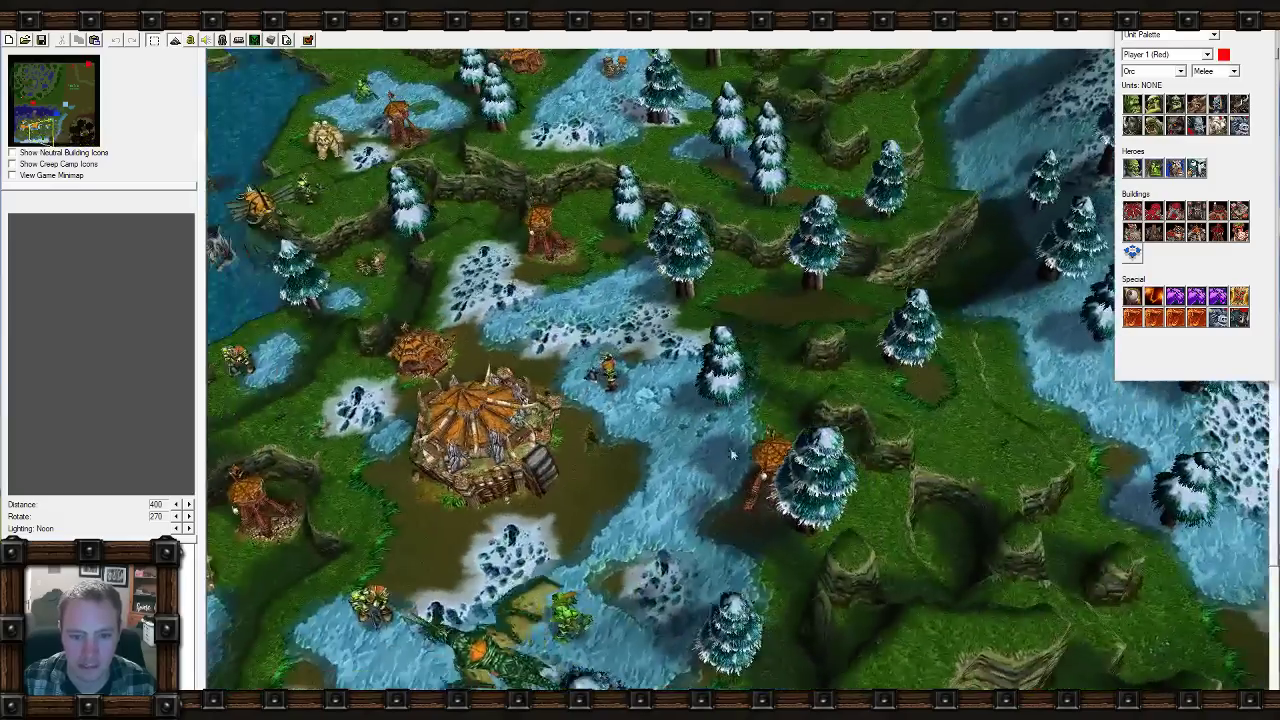
pyautogui.scroll(1, 915, 508)
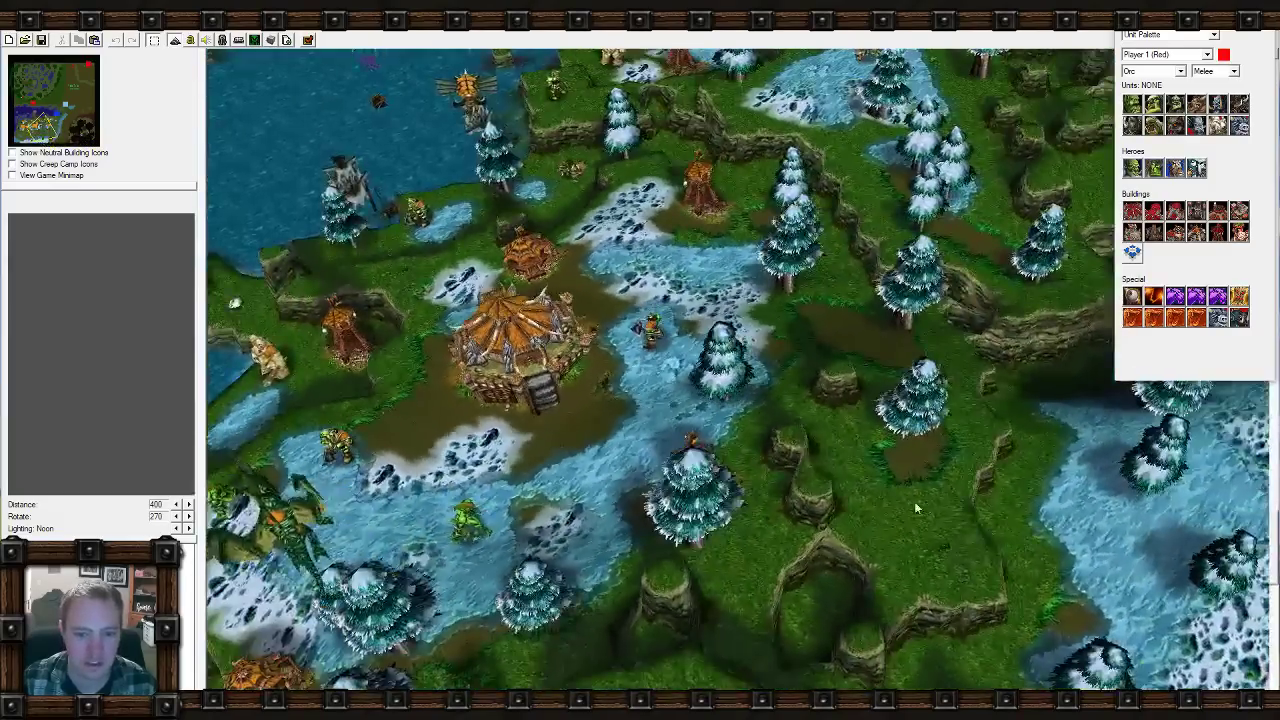
pyautogui.scroll(-2, 724, 468)
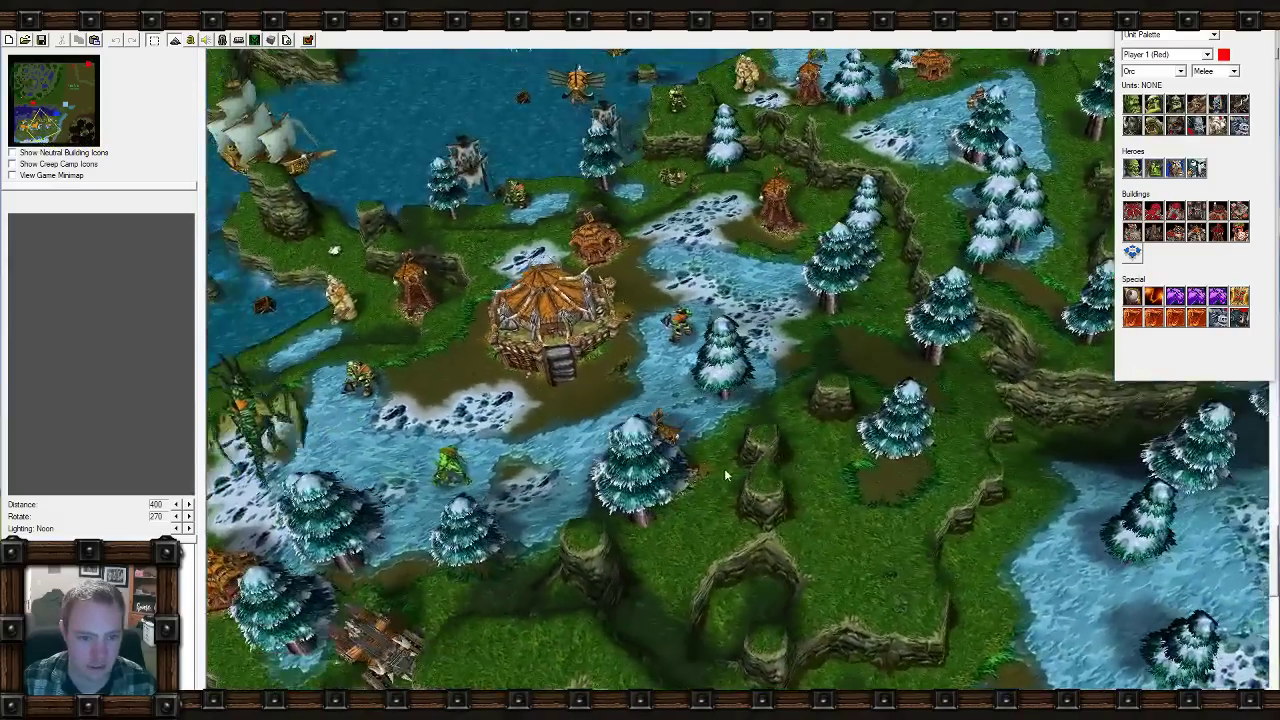
pyautogui.scroll(3, 764, 420)
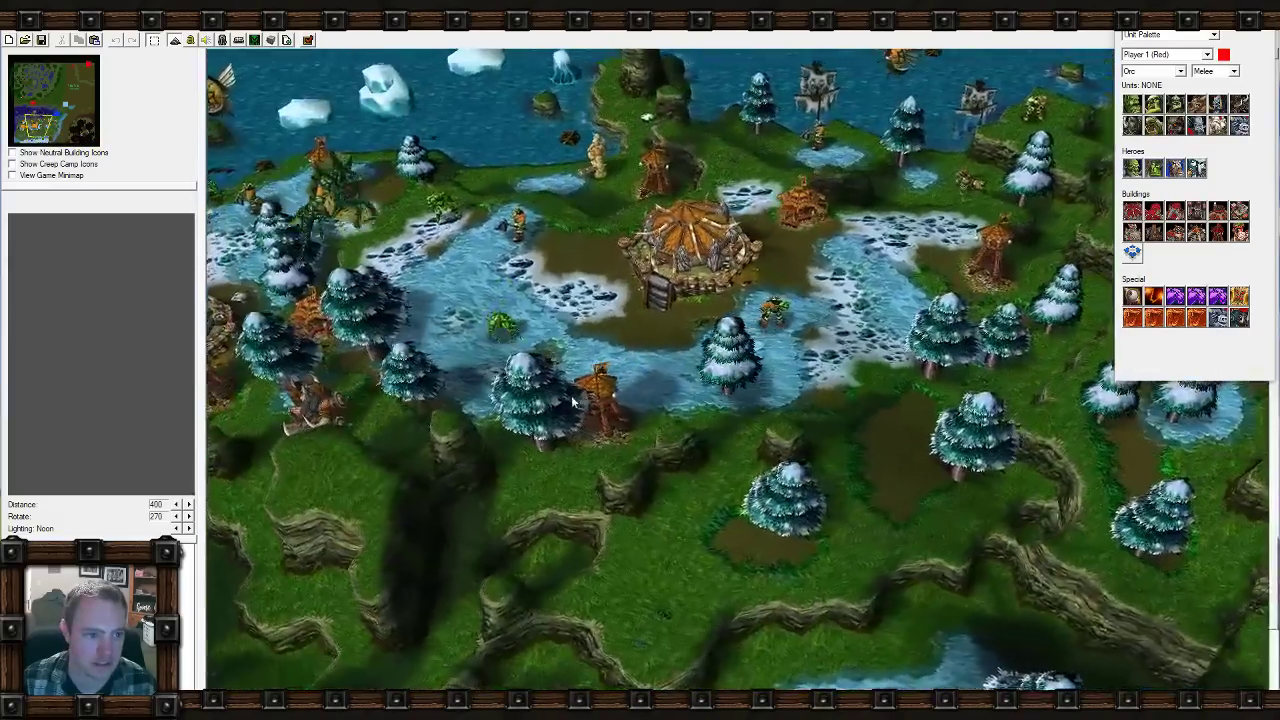
pyautogui.moveTo(573, 402); pyautogui.dragTo(600, 405, button='right')
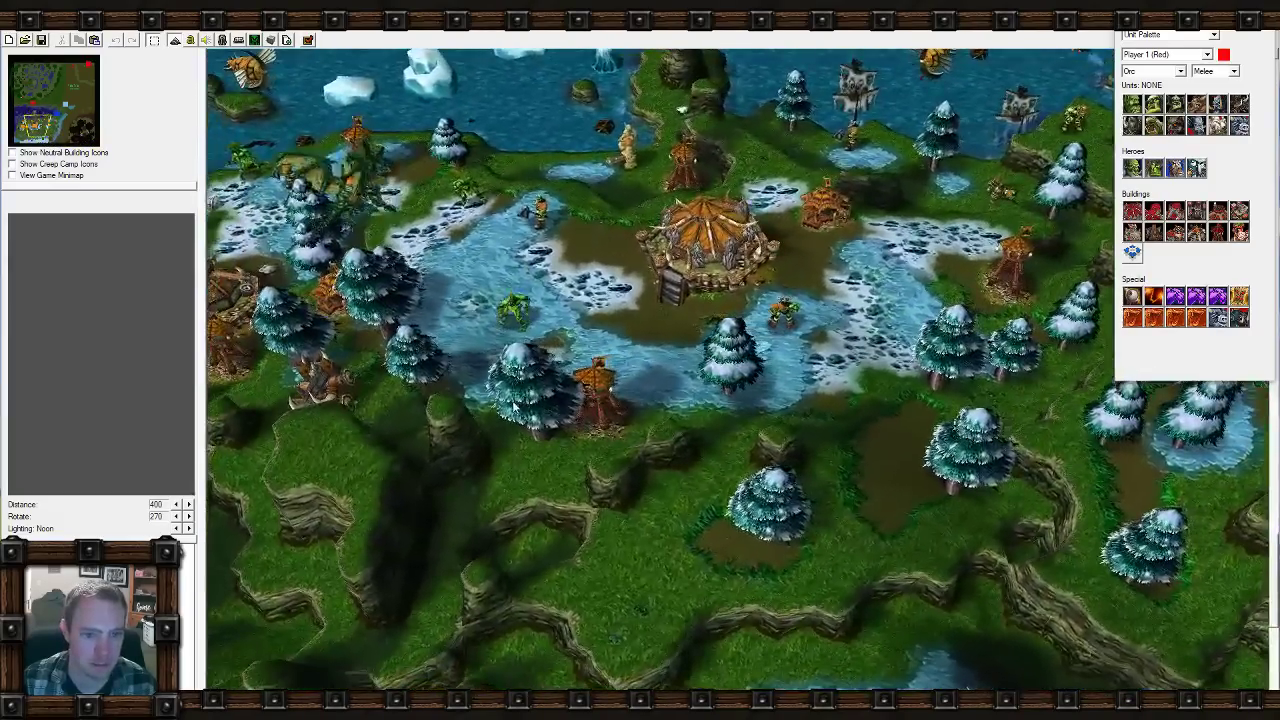
pyautogui.moveTo(345, 345); pyautogui.dragTo(661, 505, button='right')
pyautogui.scroll(-3, 976, 320)
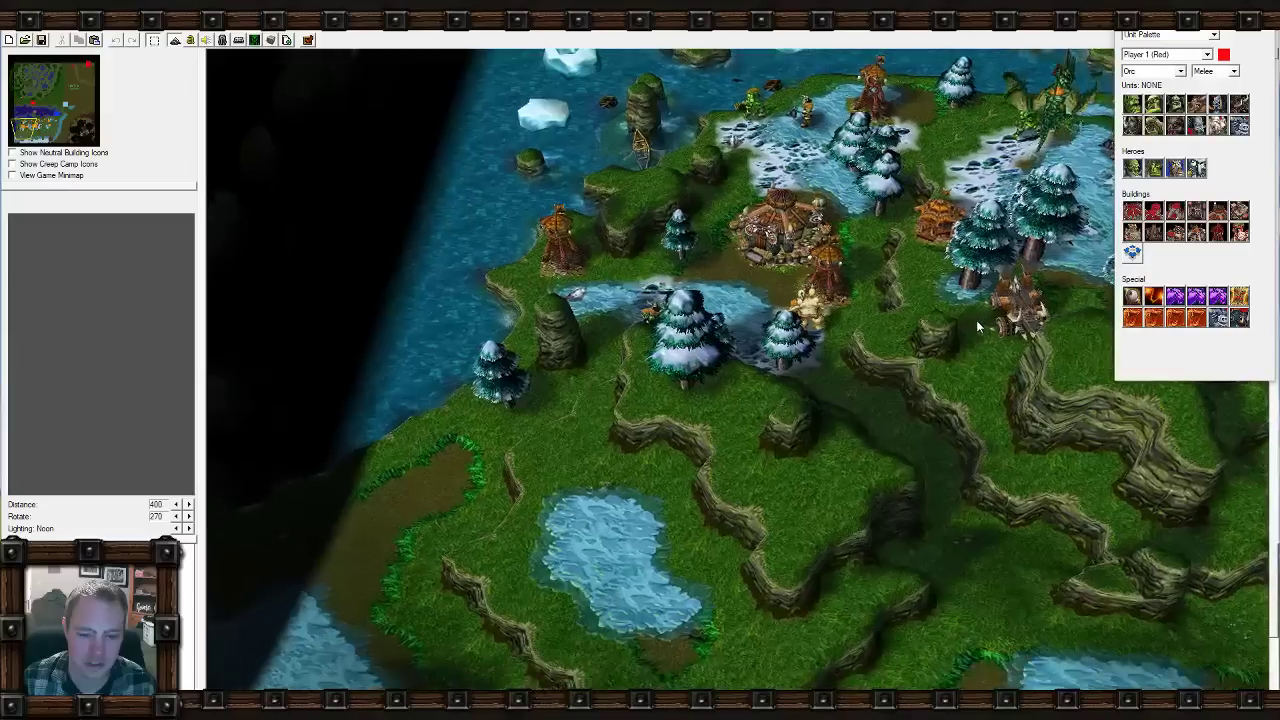
pyautogui.scroll(4, 810, 450)
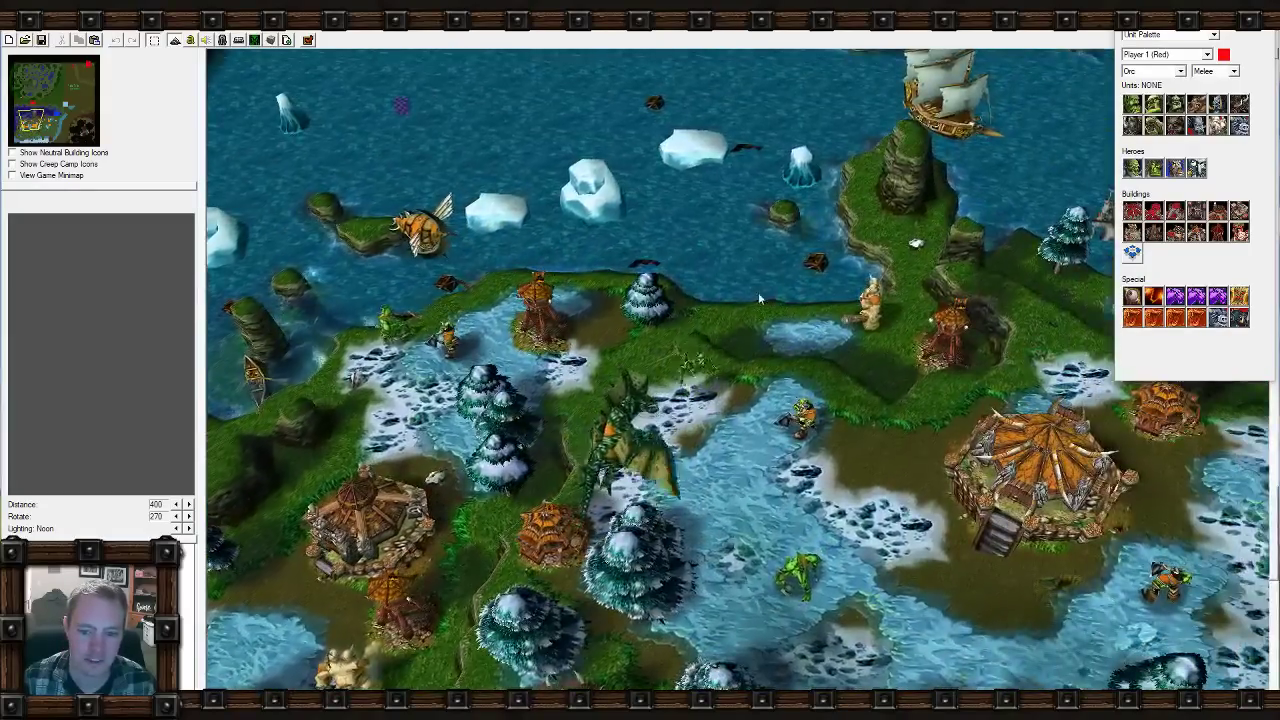
pyautogui.scroll(4, 758, 292)
pyautogui.scroll(-4, 552, 654)
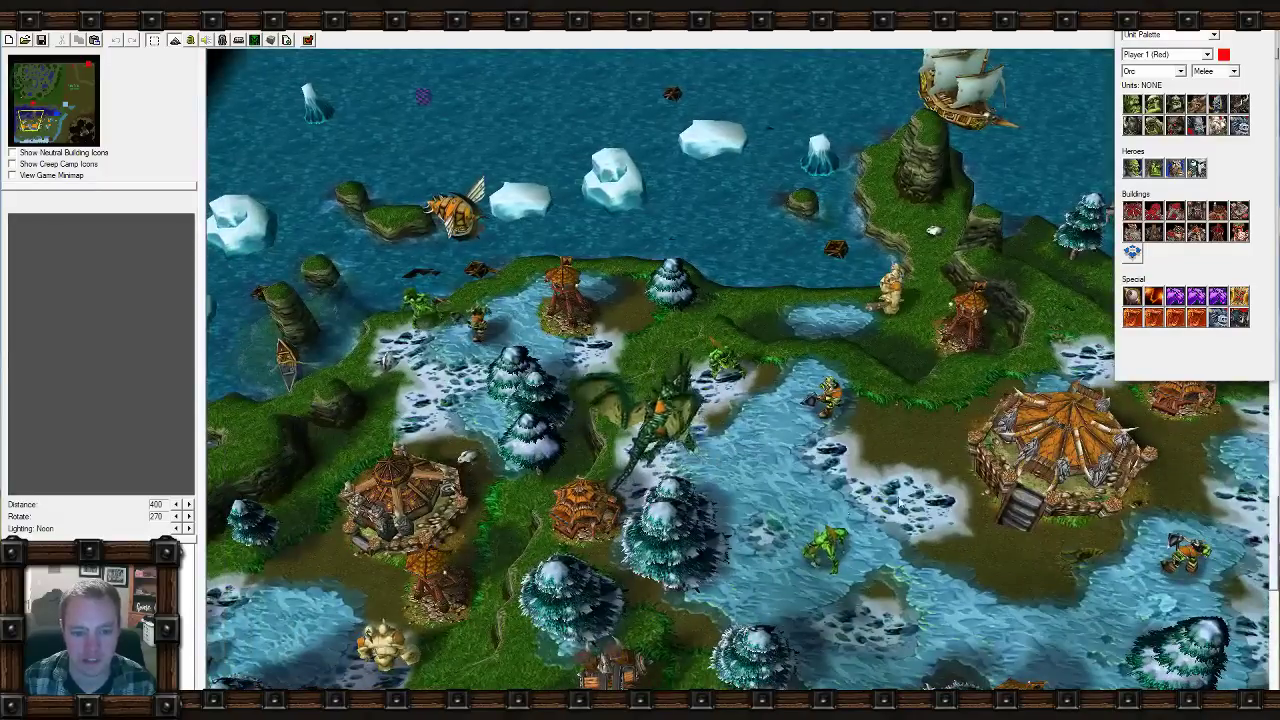
pyautogui.moveTo(1199, 552); pyautogui.dragTo(707, 524, button='right')
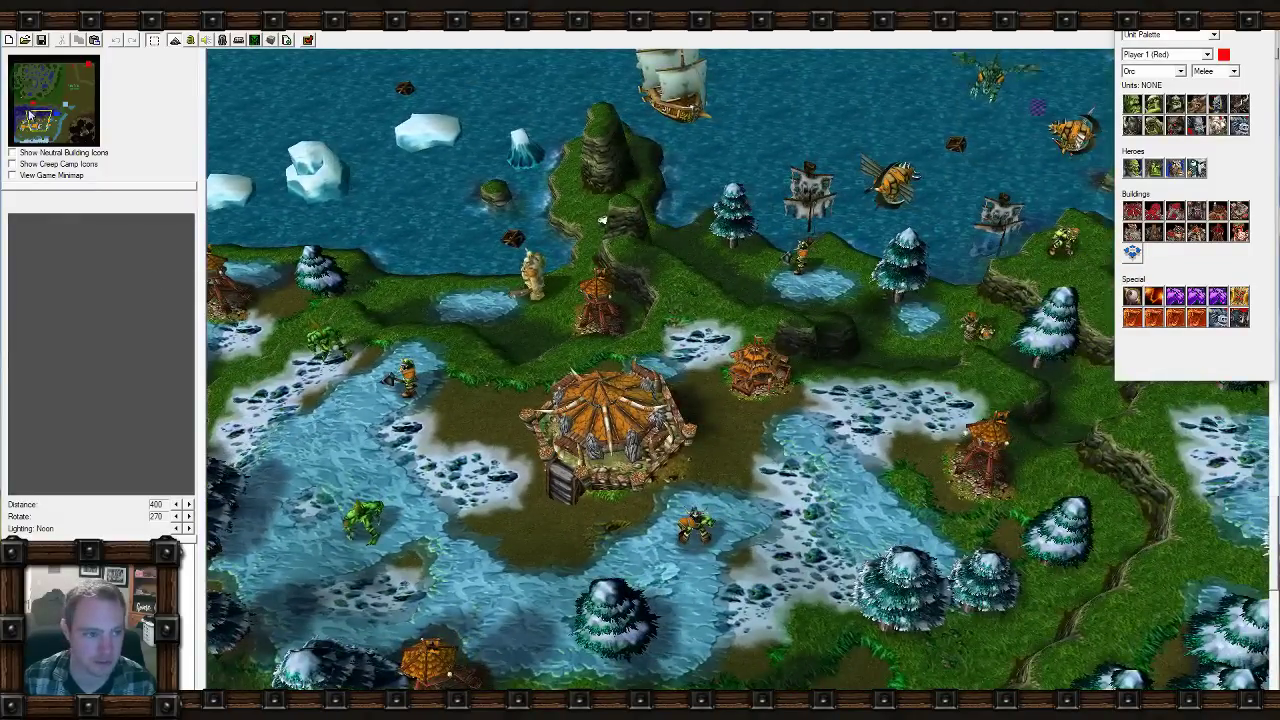
# Return to the northwestern forest, open the Trigger Editor and read the Melee Initialization actions, including the repeated Escape skip conditions.
pyautogui.moveTo(24, 98); pyautogui.dragTo(35, 86)
pyautogui.click(189, 42)
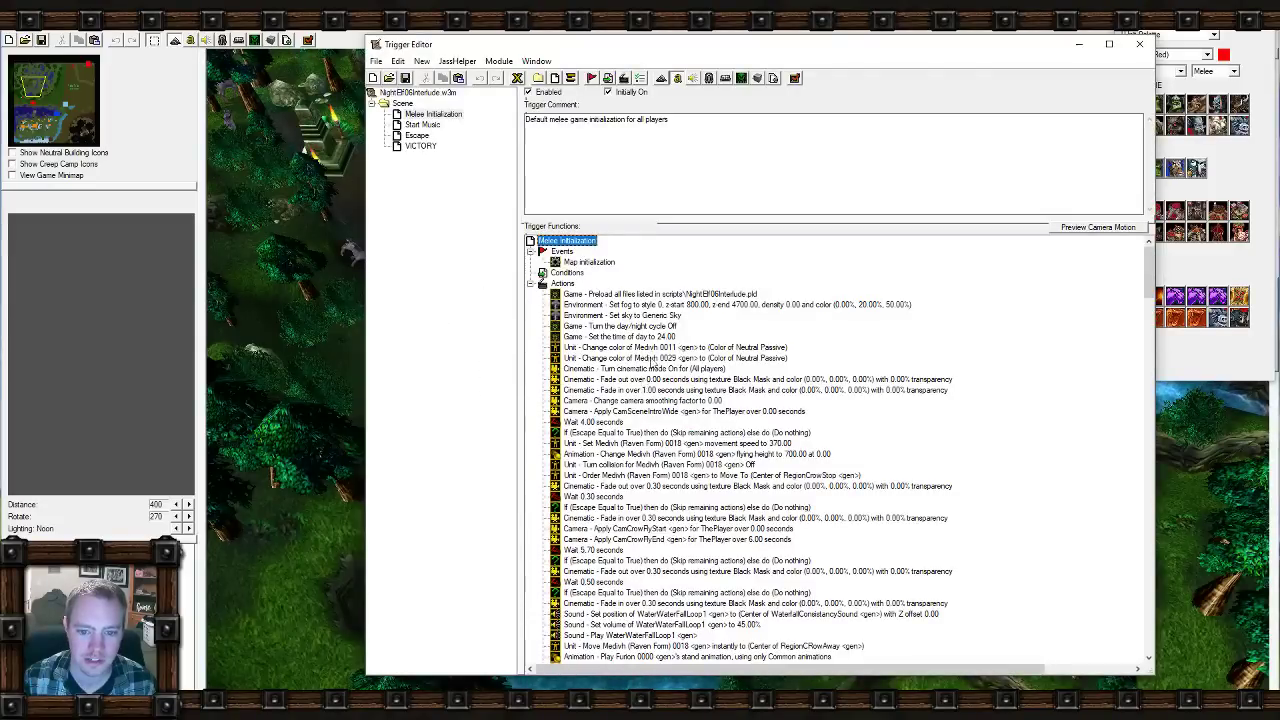
pyautogui.scroll(-15, 659, 346)
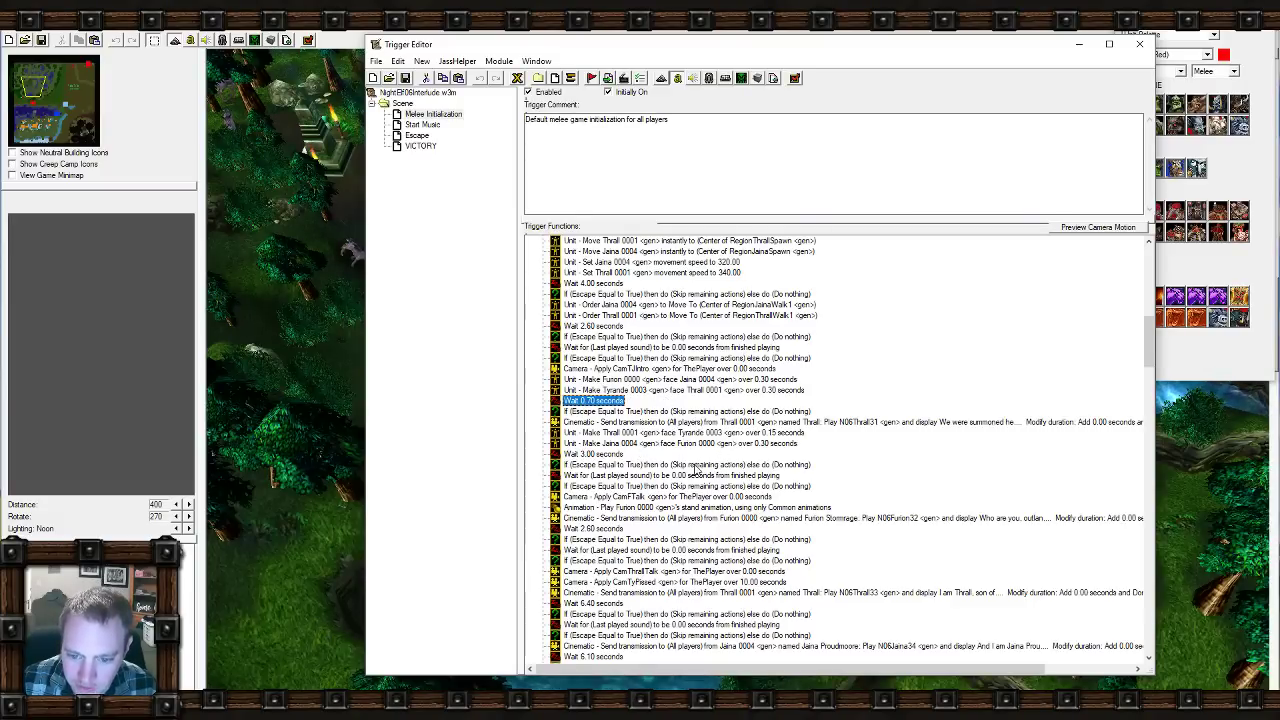
pyautogui.scroll(-3, 666, 449)
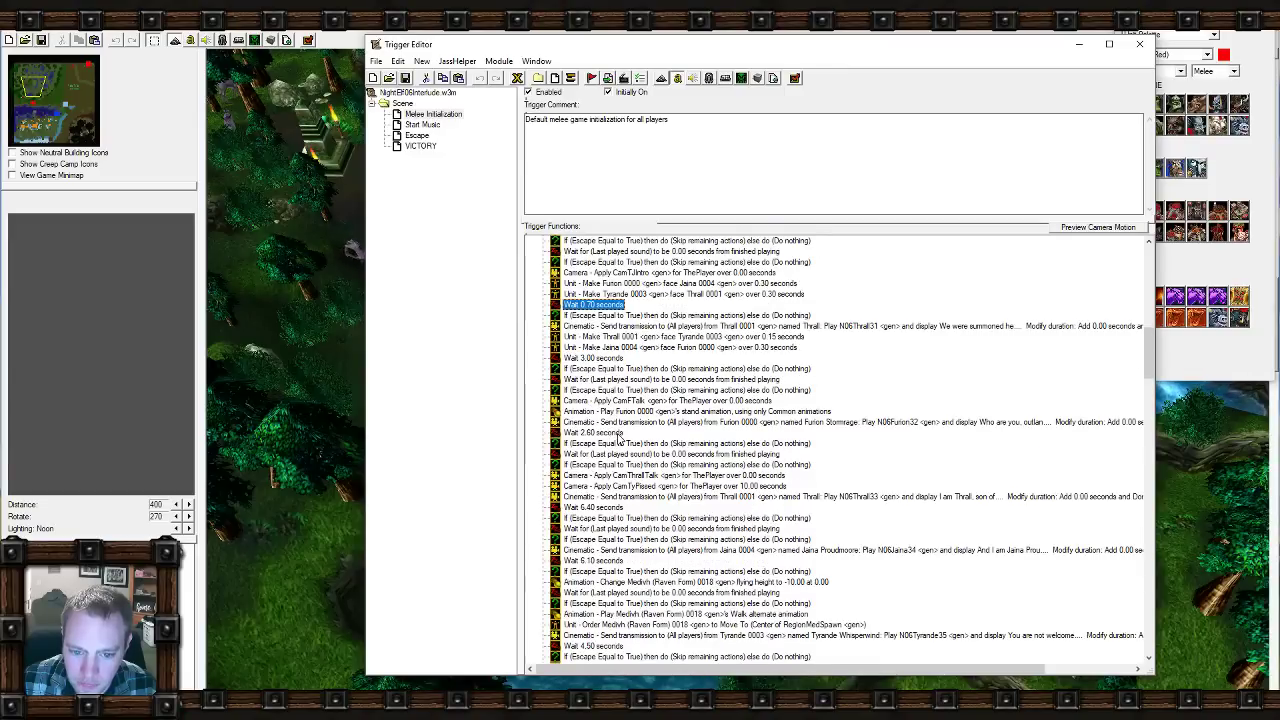
pyautogui.scroll(2, 618, 437)
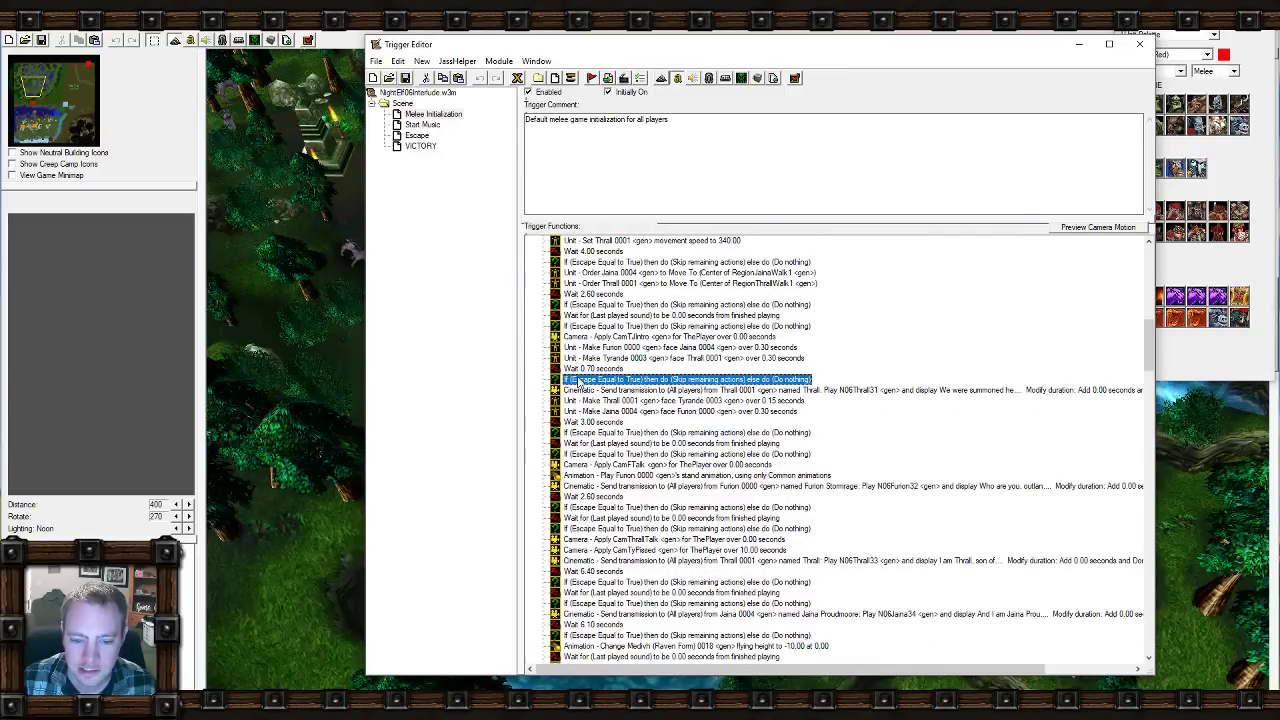
pyautogui.click(597, 432)
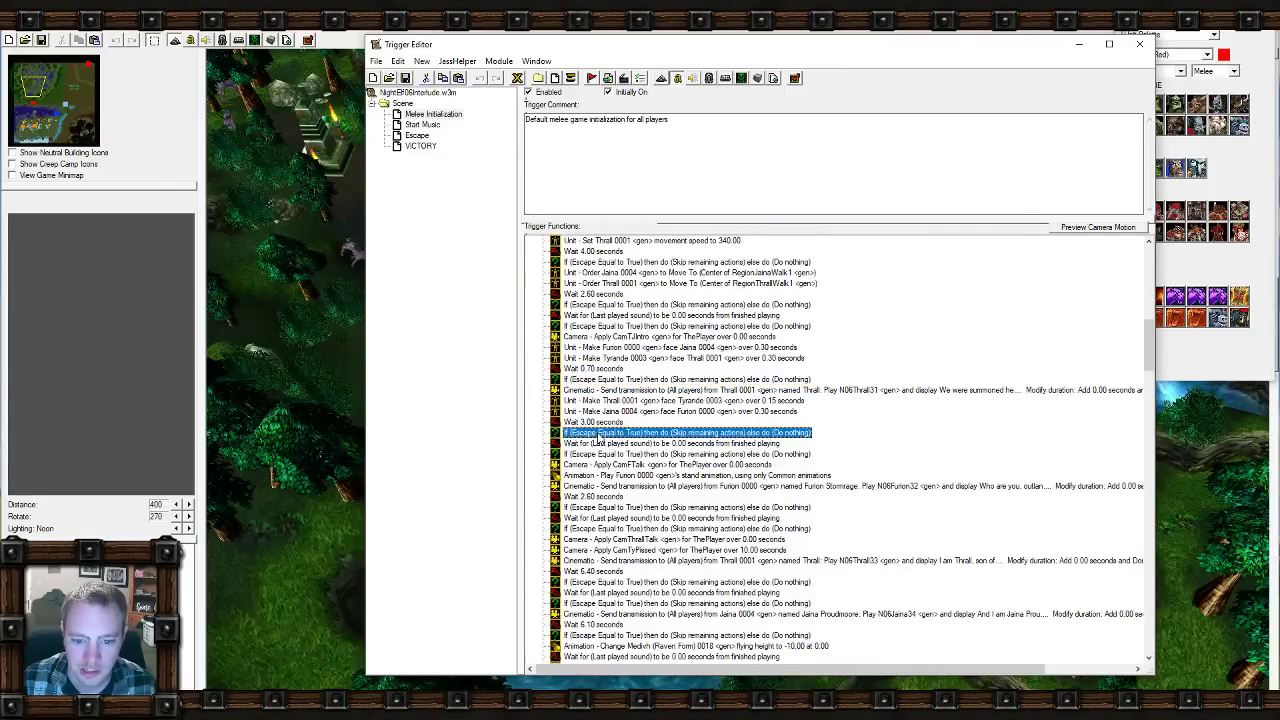
pyautogui.scroll(15, 652, 468)
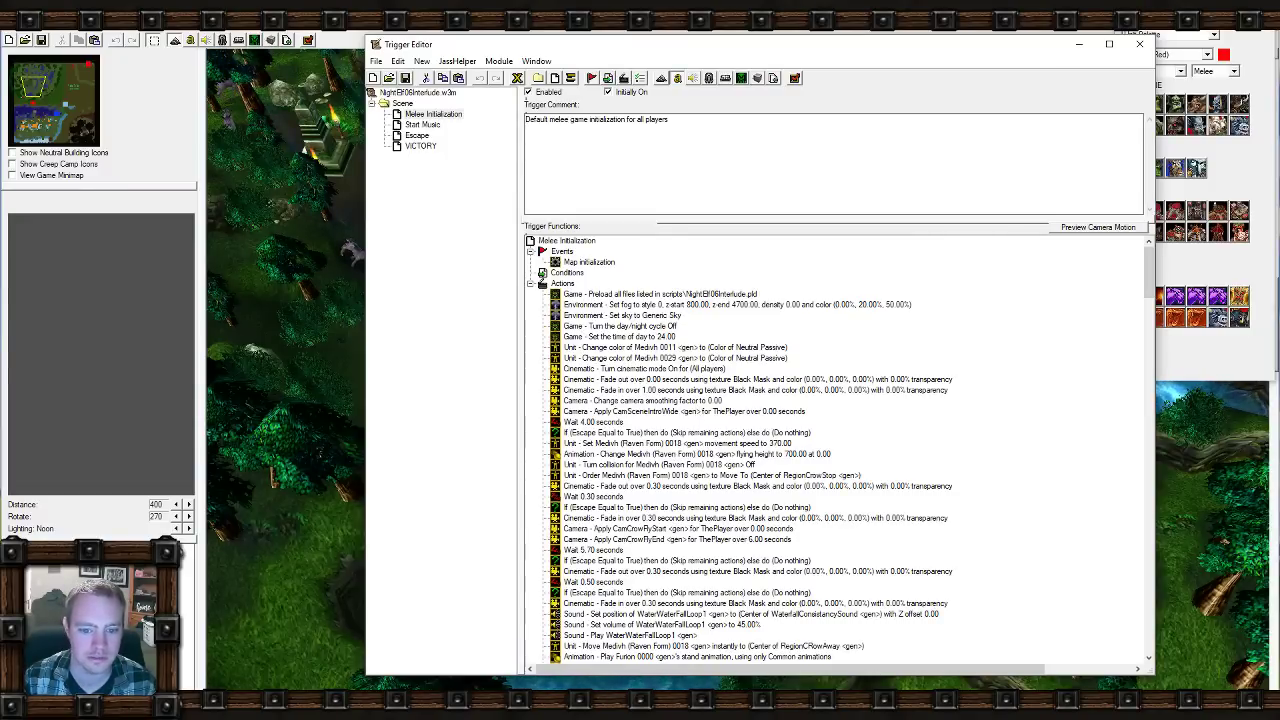
# Go back to the map and examine the northern forest, from the stone plaza to the terraced waterfalls and pools.
pyautogui.hotkey('alt', 'Tab')
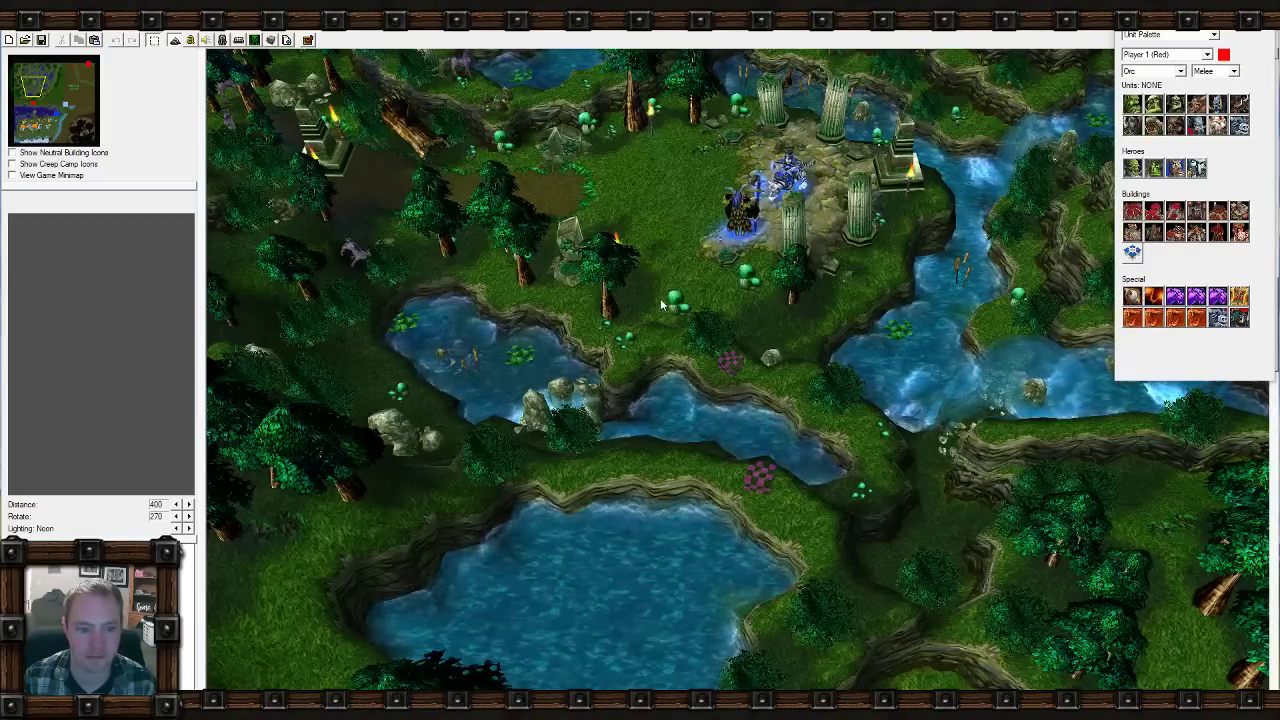
pyautogui.scroll(-6, 653, 489)
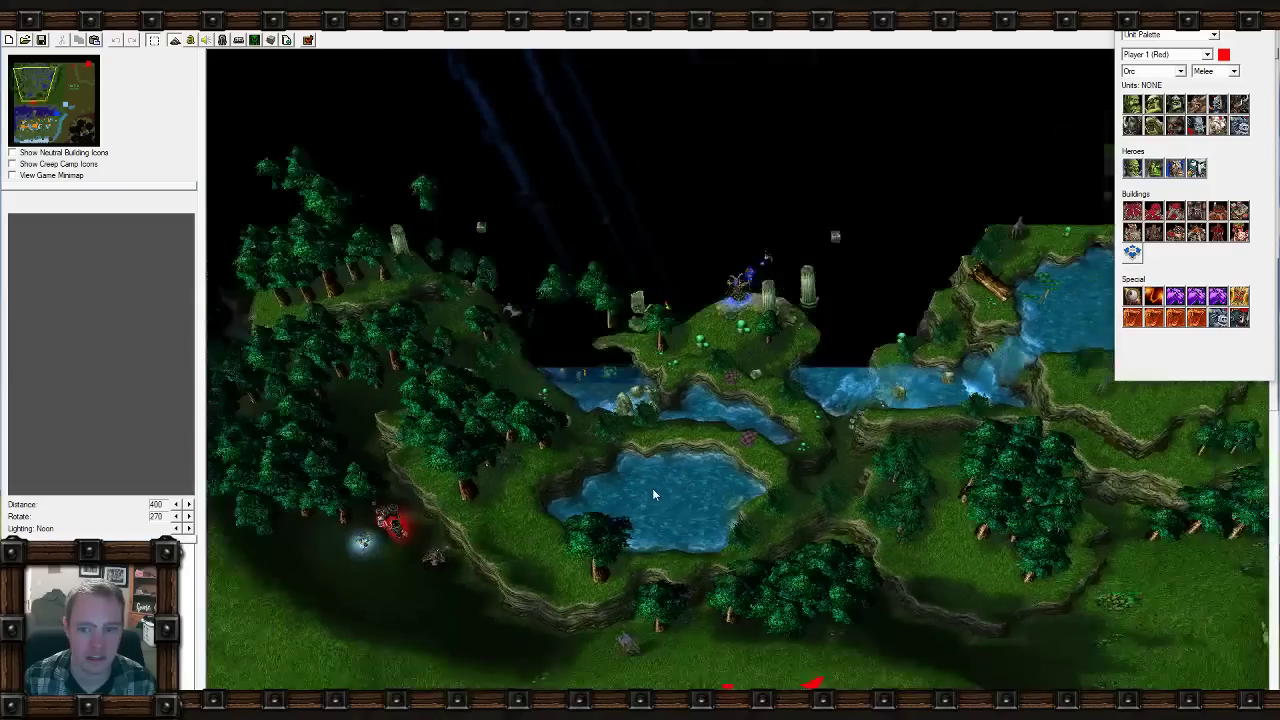
pyautogui.scroll(5, 653, 489)
pyautogui.press('Left')
pyautogui.press('Up')
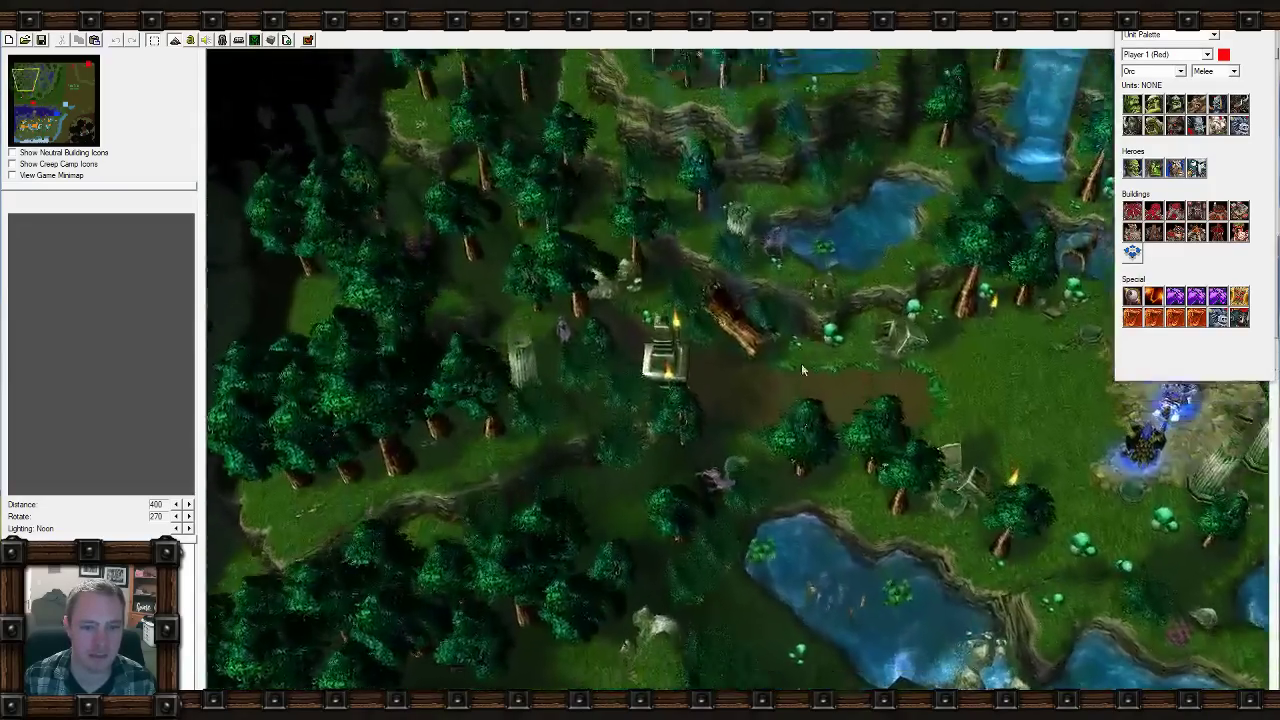
pyautogui.press('Up')
pyautogui.press('Right')
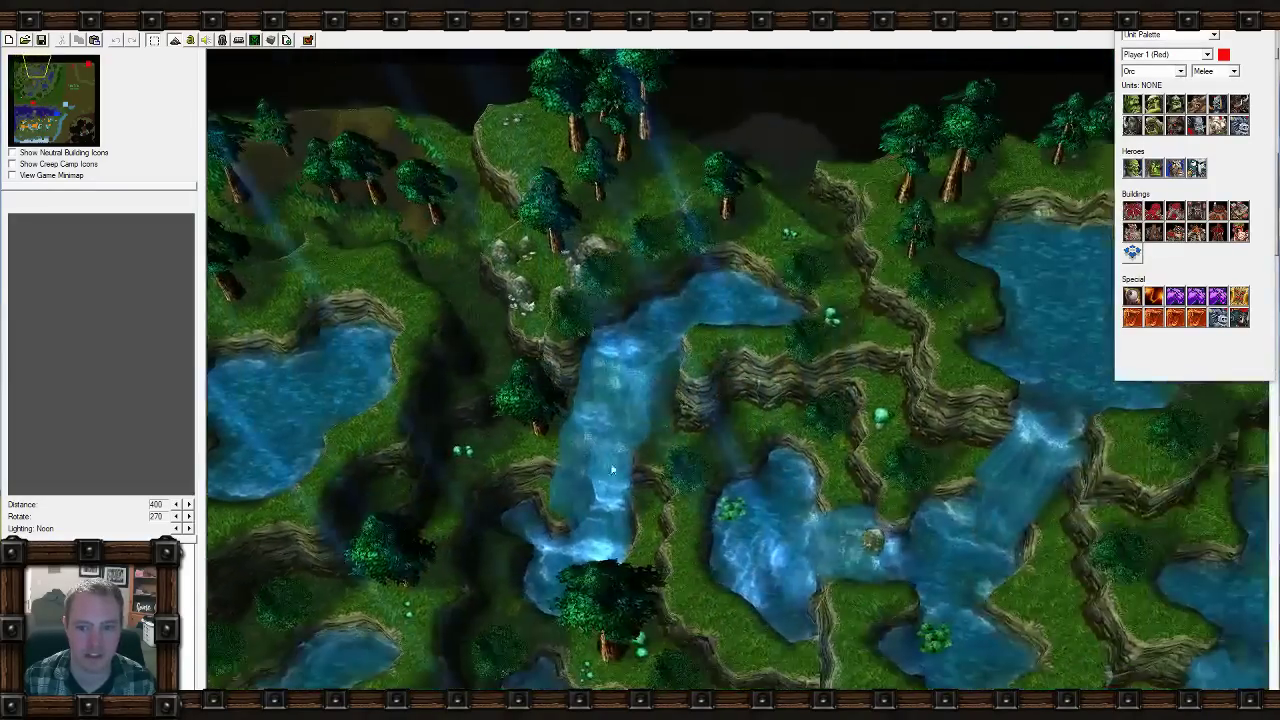
pyautogui.moveTo(633, 418); pyautogui.dragTo(367, 251, button='right')
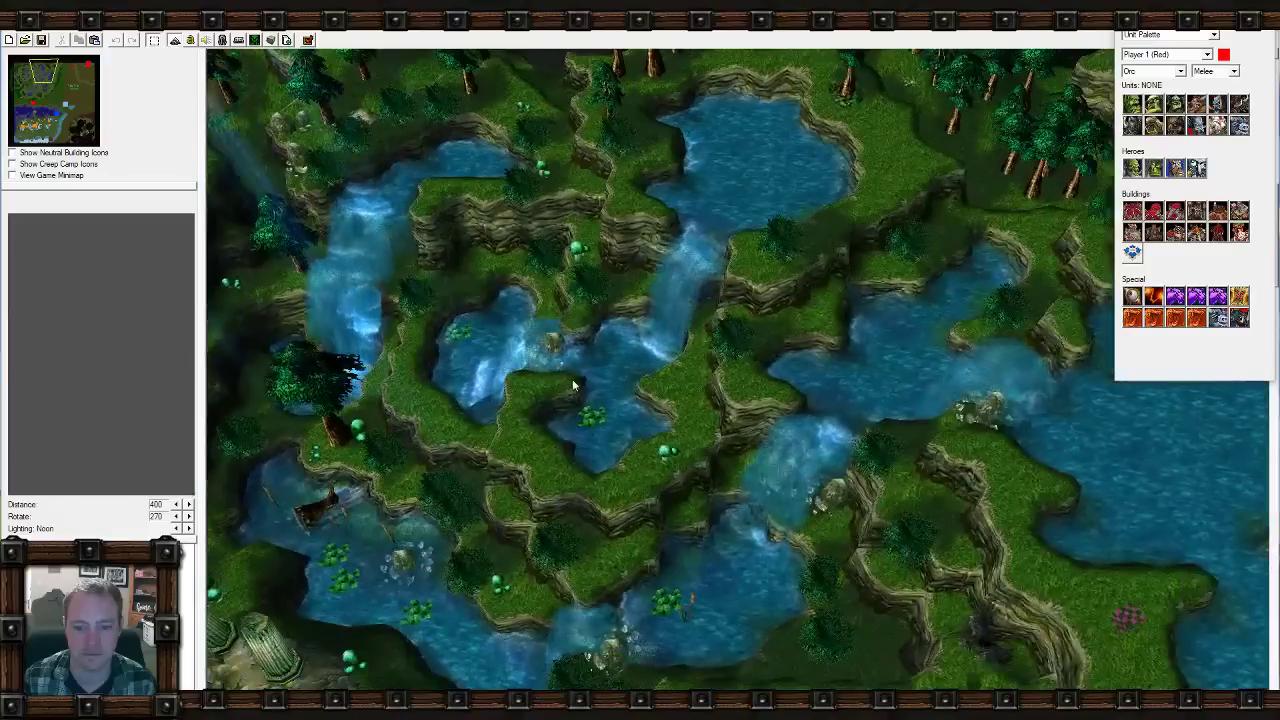
pyautogui.moveTo(573, 380); pyautogui.dragTo(538, 308, button='right')
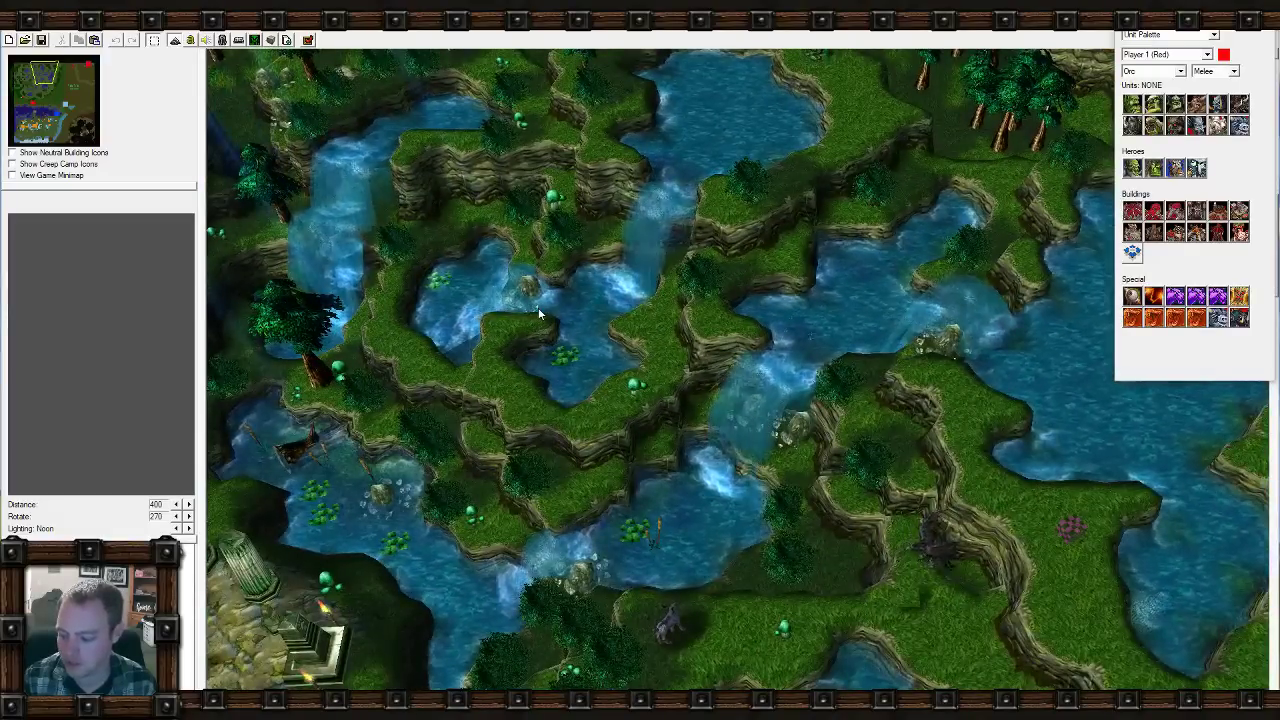
# Look over the ruins beside the waterfalls, the rows of troops in the east and the start location by the small pond.
pyautogui.moveTo(655, 525); pyautogui.dragTo(918, 166, button='right')
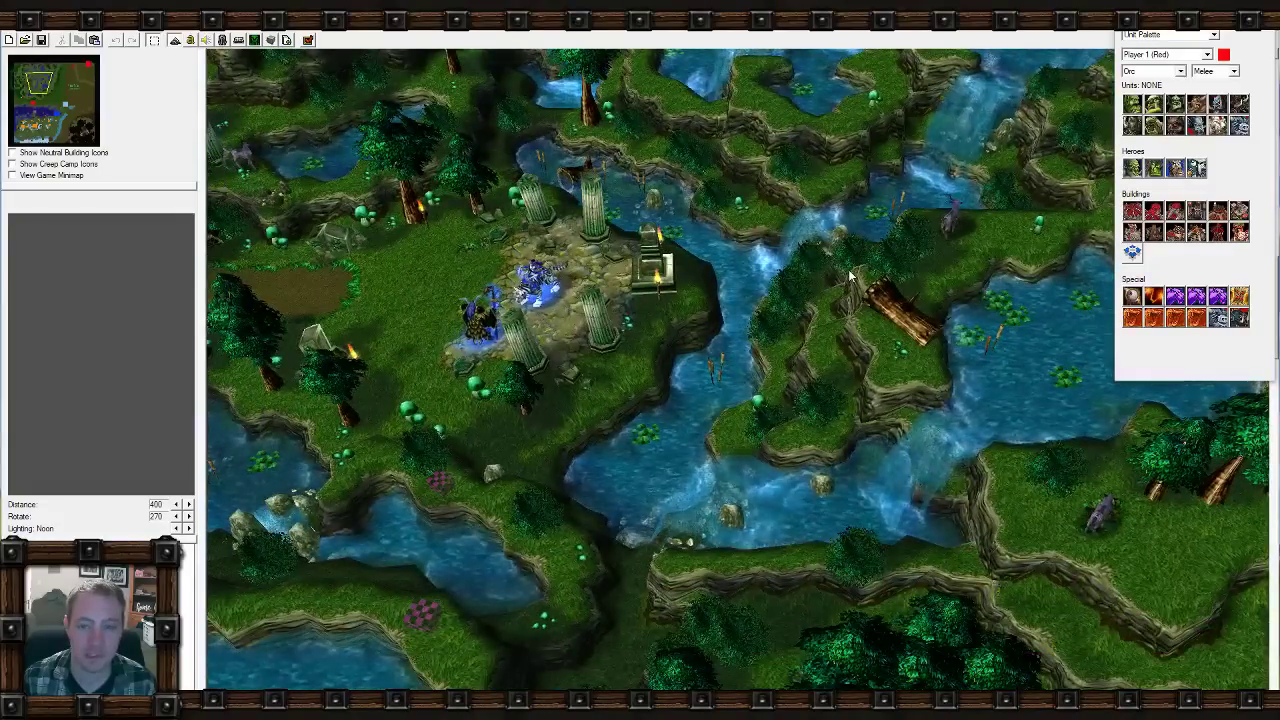
pyautogui.click(76, 92)
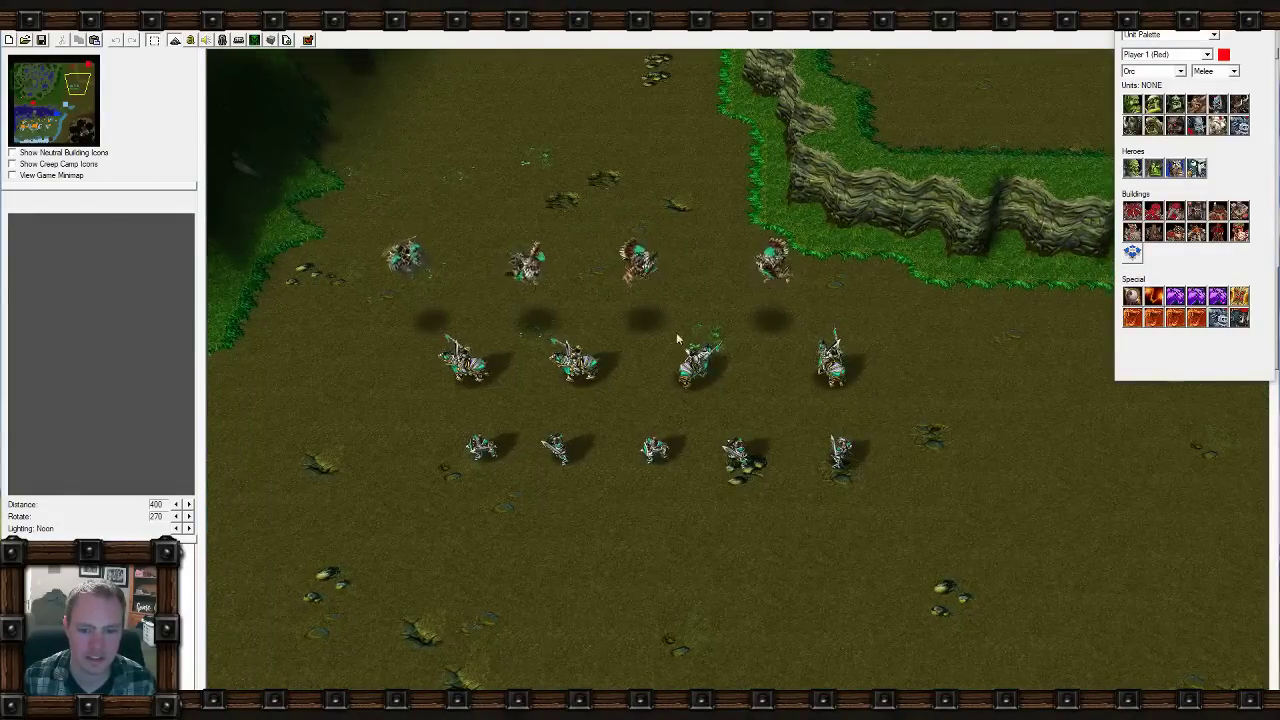
pyautogui.click(70, 108)
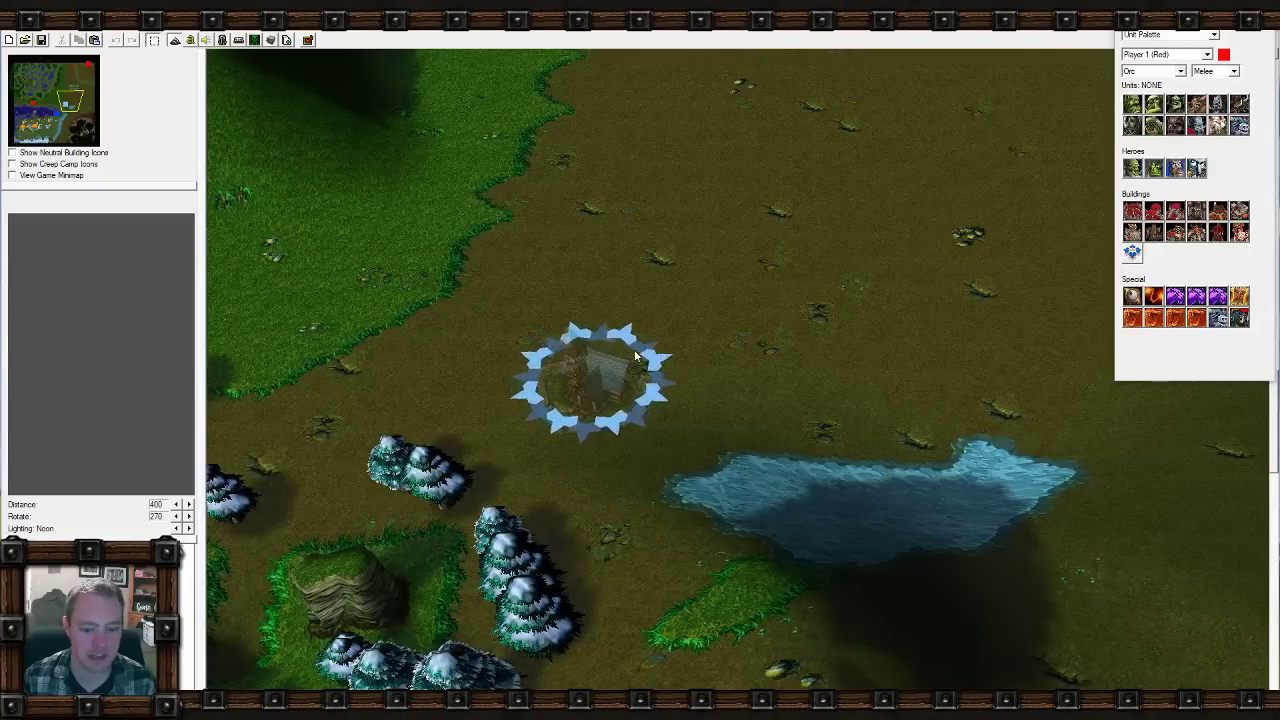
# Open the Salem Witch Trials I map from the AbelMaps Classic folder.
pyautogui.click(24, 41)
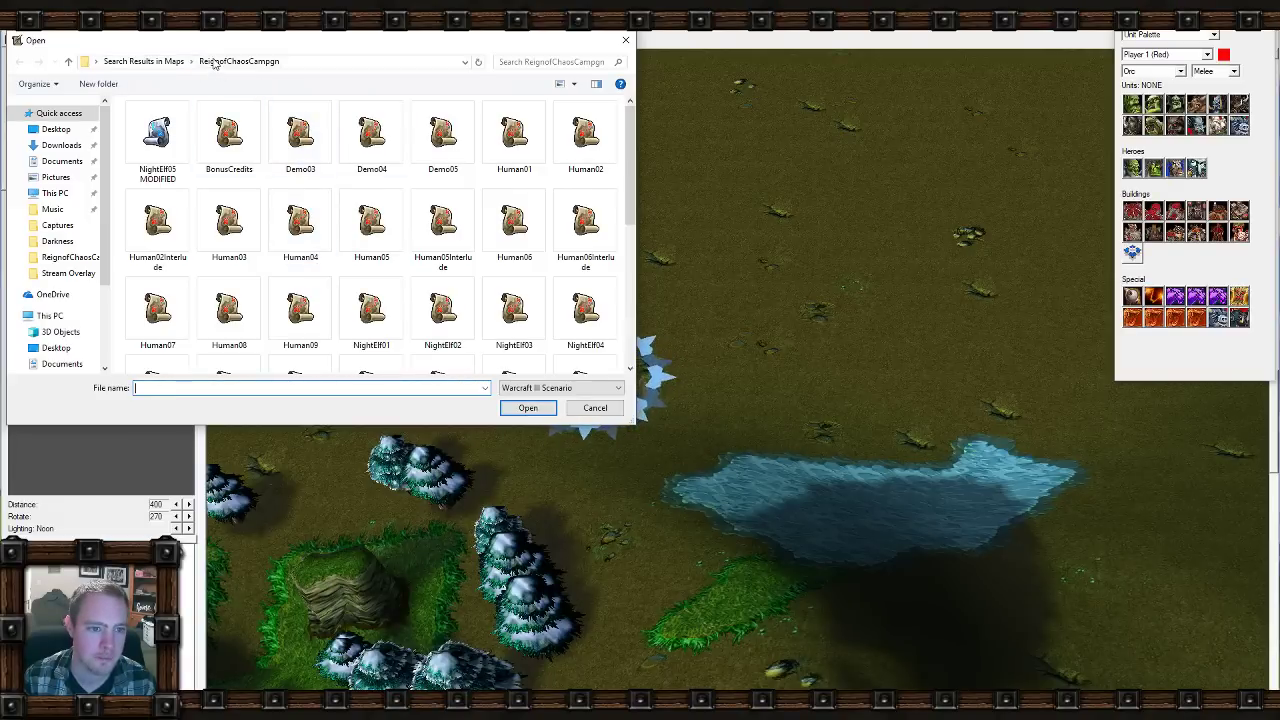
pyautogui.click(165, 64)
pyautogui.doubleClick(206, 114)
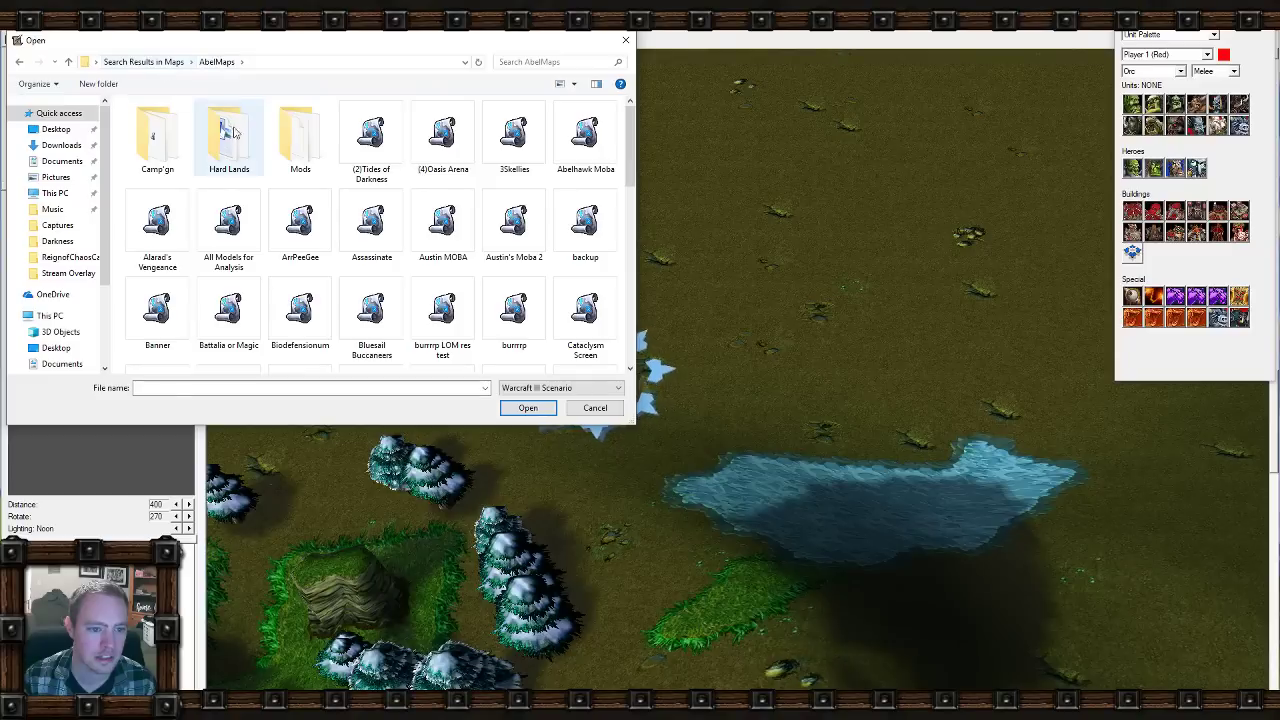
pyautogui.click(176, 62)
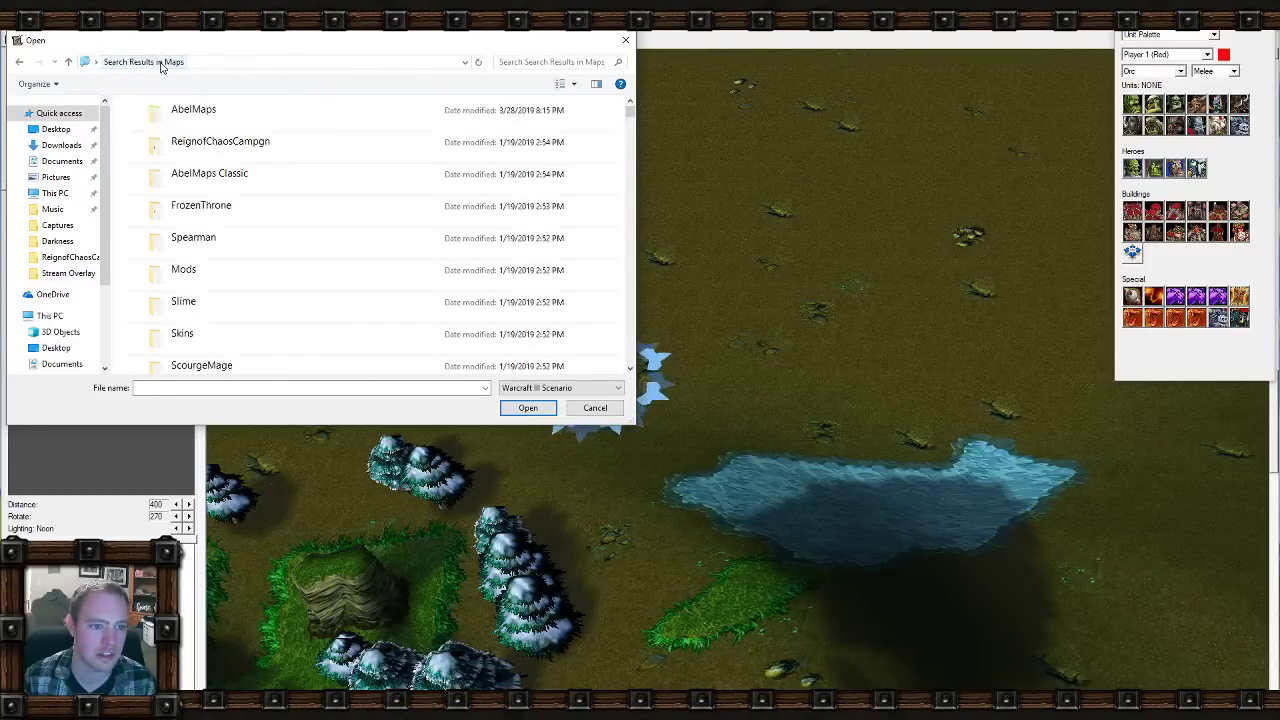
pyautogui.doubleClick(226, 176)
pyautogui.scroll(-10, 533, 235)
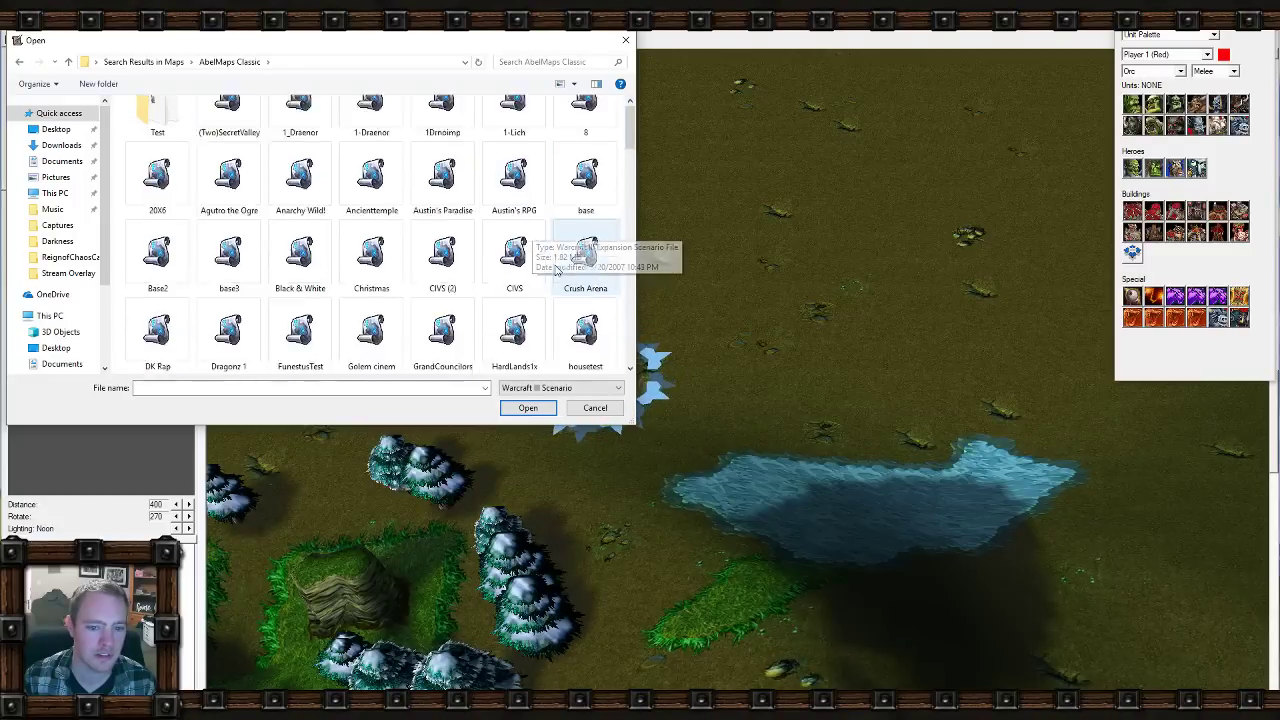
pyautogui.scroll(8, 472, 300)
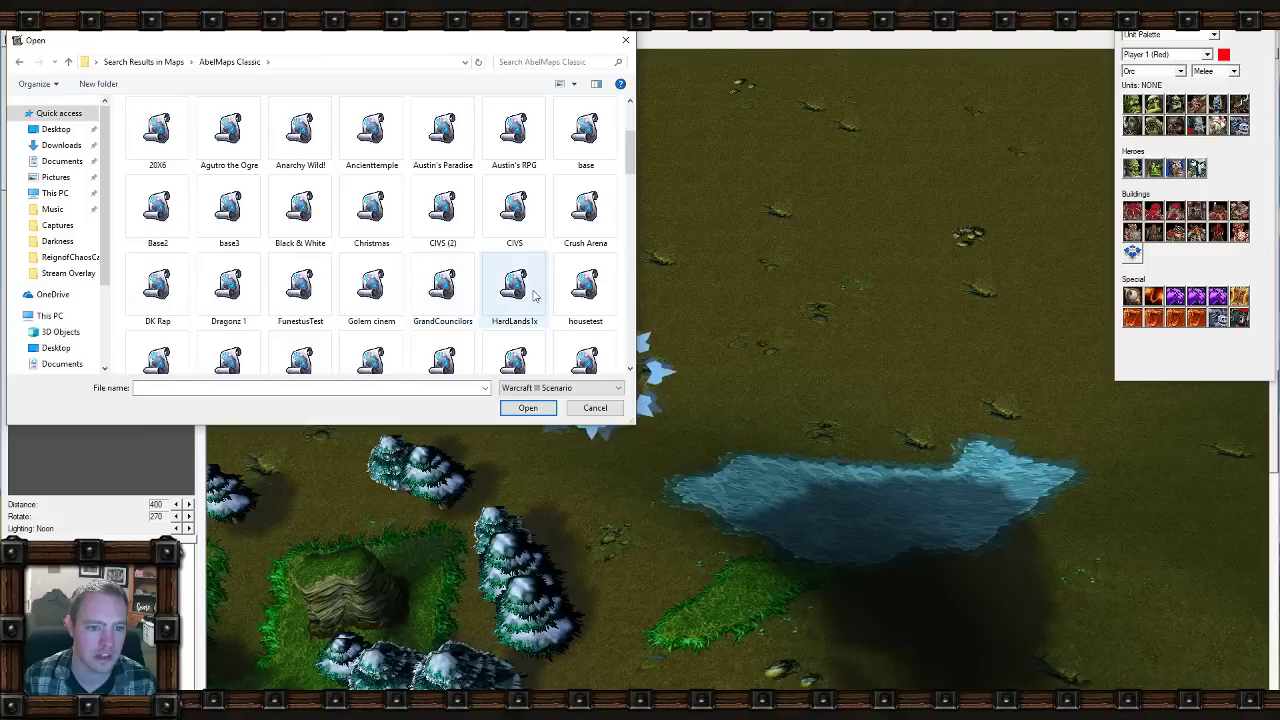
pyautogui.scroll(-6, 502, 287)
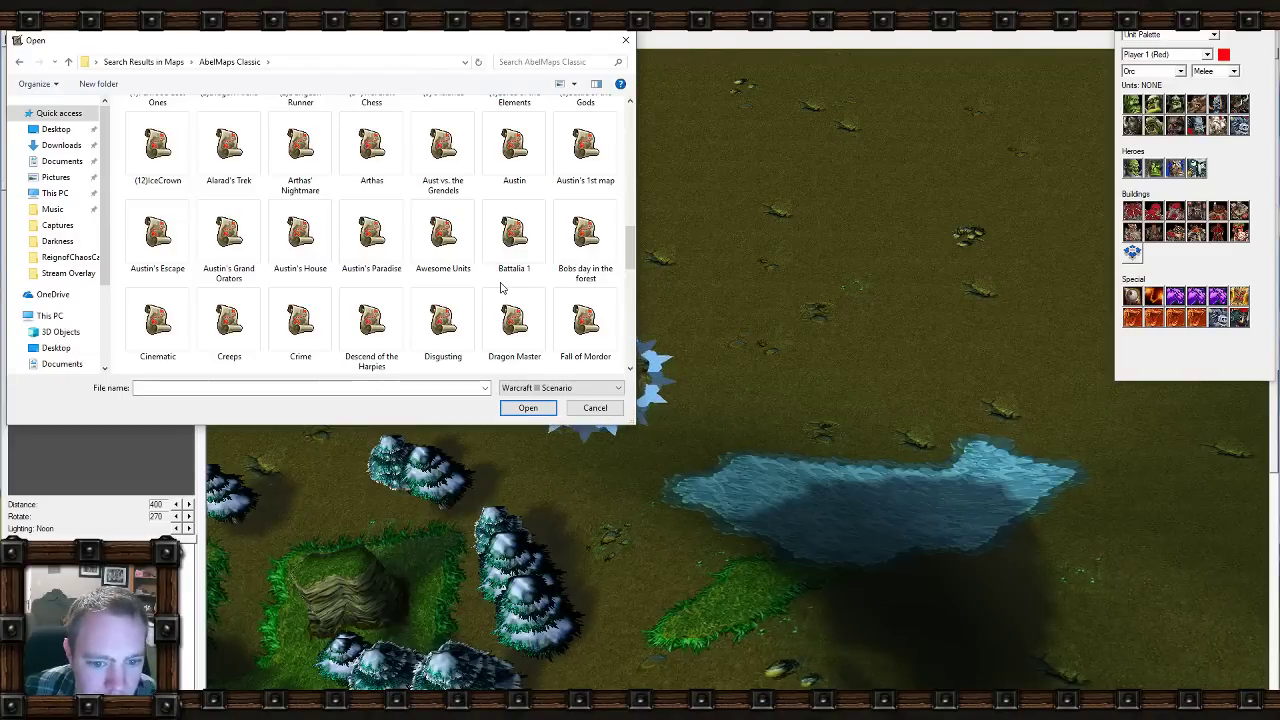
pyautogui.scroll(-5, 477, 275)
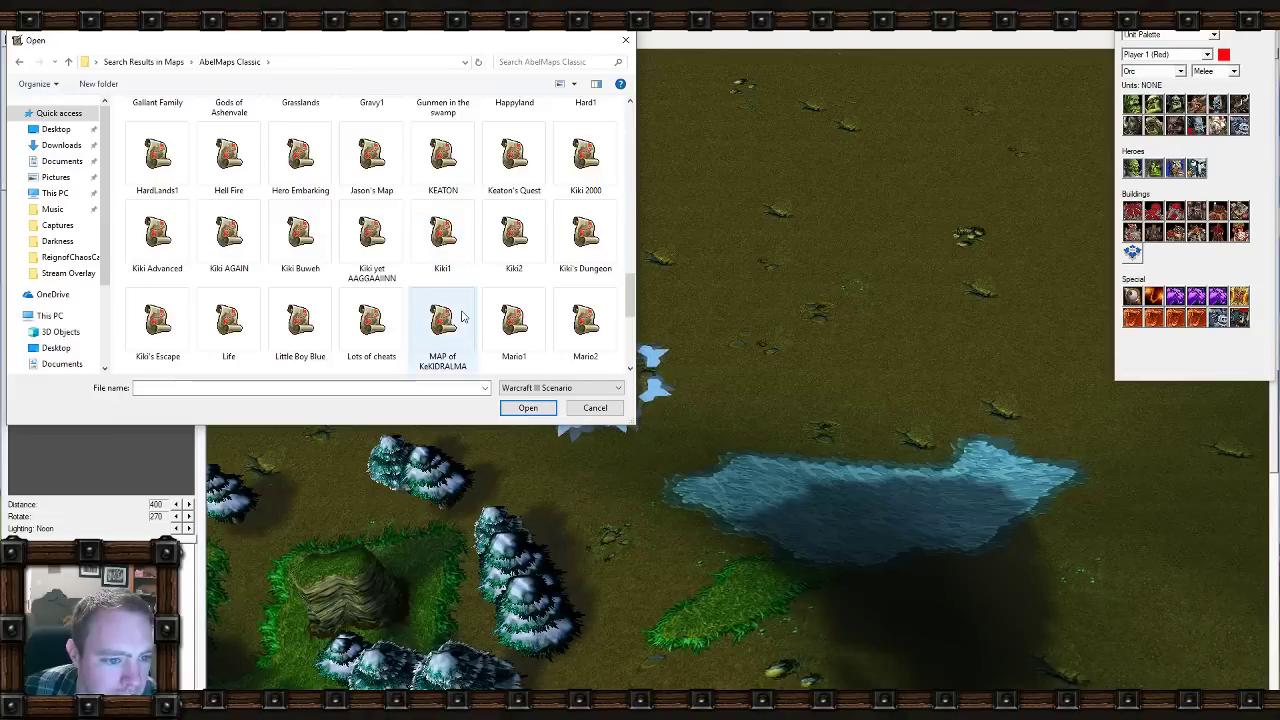
pyautogui.scroll(-3, 440, 300)
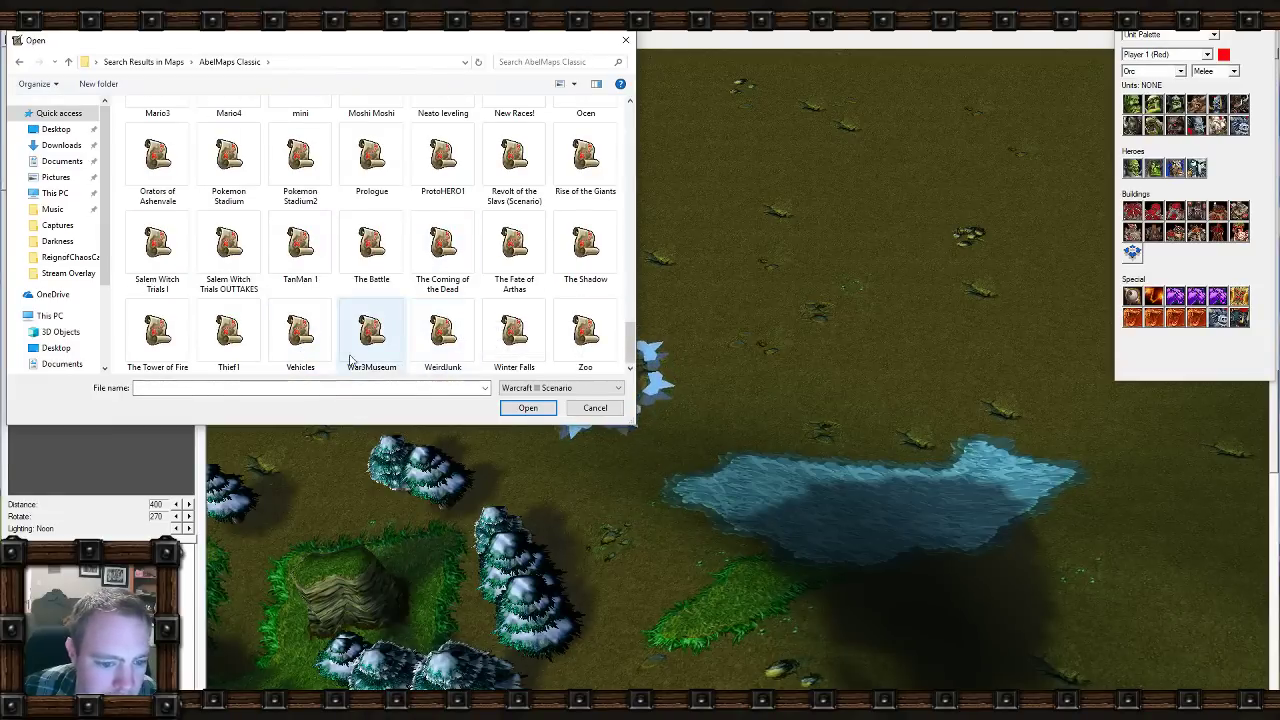
pyautogui.doubleClick(165, 267)
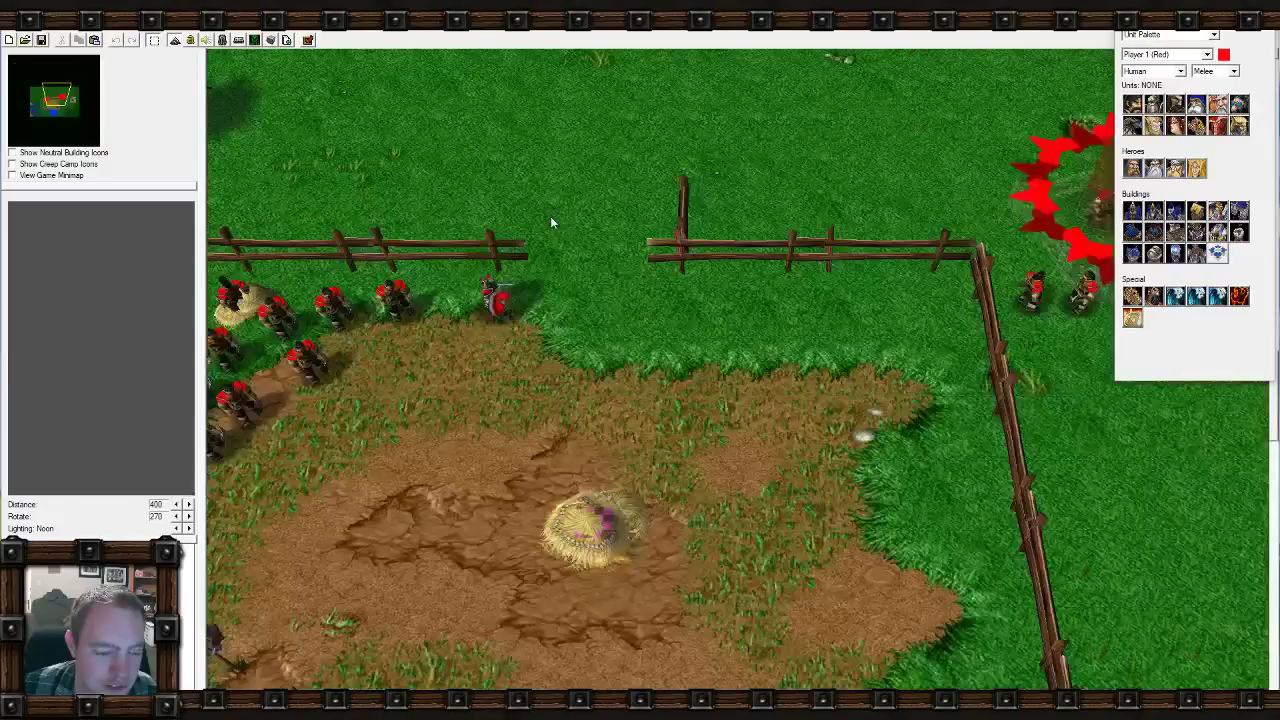
# View the area between the fenced field and the cottage, launch a test of the map and return to the editor.
pyautogui.moveTo(832, 376); pyautogui.dragTo(527, 414, button='right')
pyautogui.moveTo(758, 260); pyautogui.dragTo(342, 246, button='right')
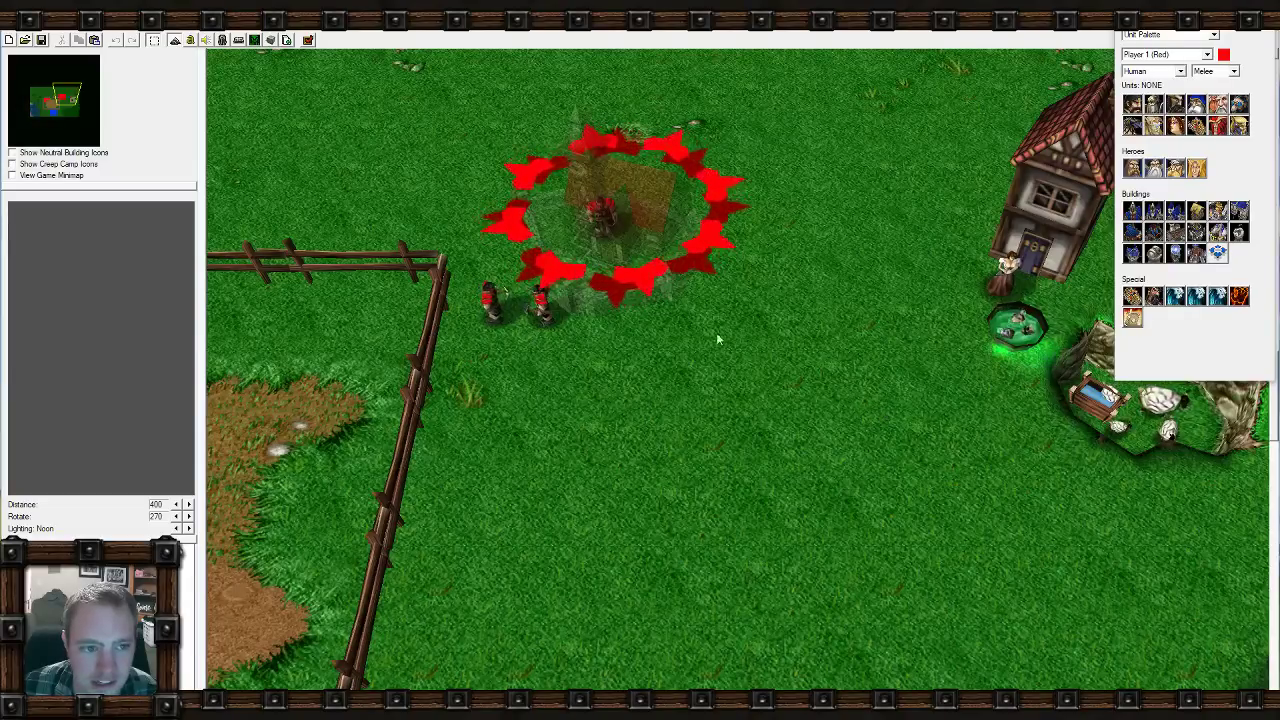
pyautogui.click(309, 40)
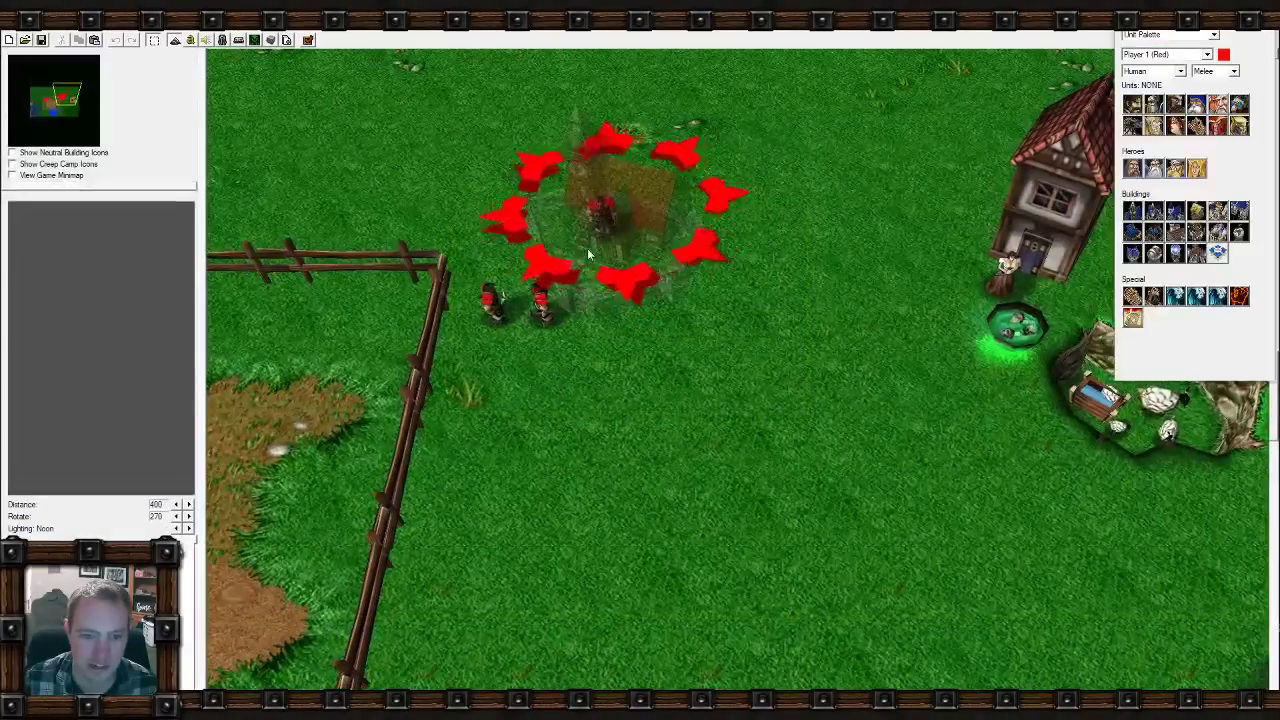
pyautogui.hotkey('alt', 'Tab')
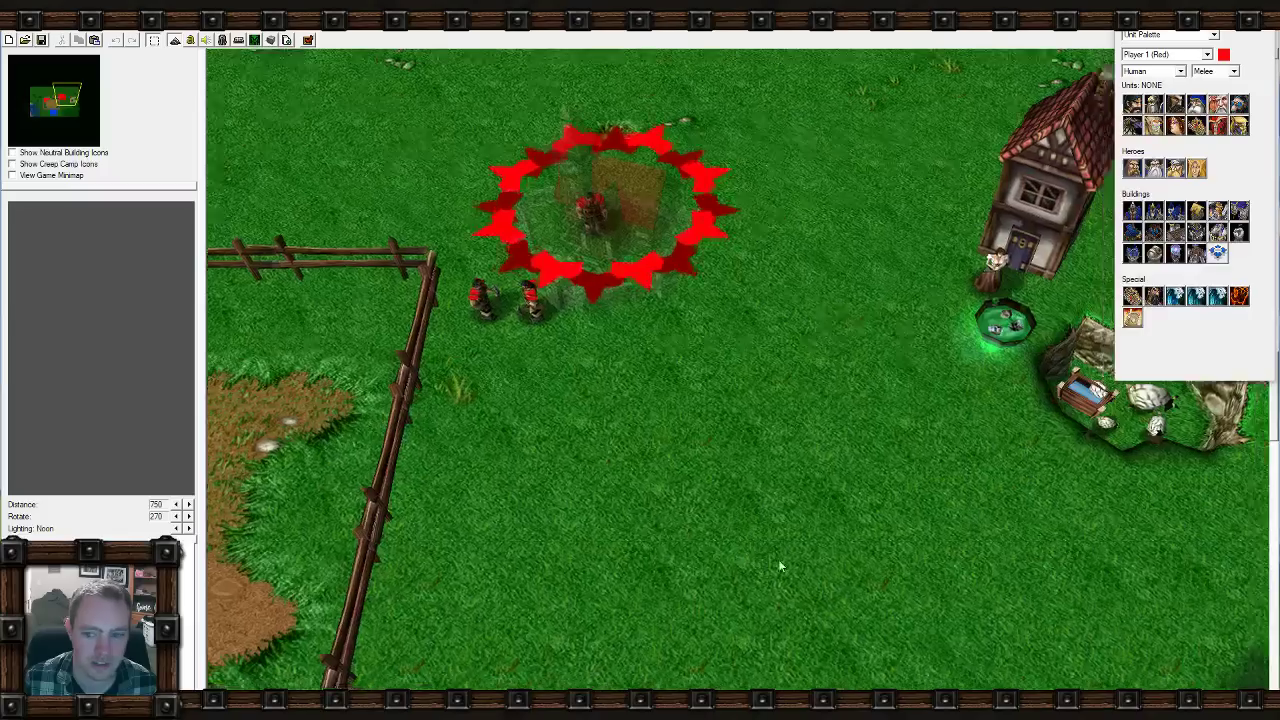
# Examine the fenced execution ground with its bonfire and villagers, and the witch's cottage with the cauldron and sheep pen.
pyautogui.moveTo(778, 559); pyautogui.dragTo(400, 579, button='right')
pyautogui.moveTo(620, 408); pyautogui.dragTo(709, 386, button='right')
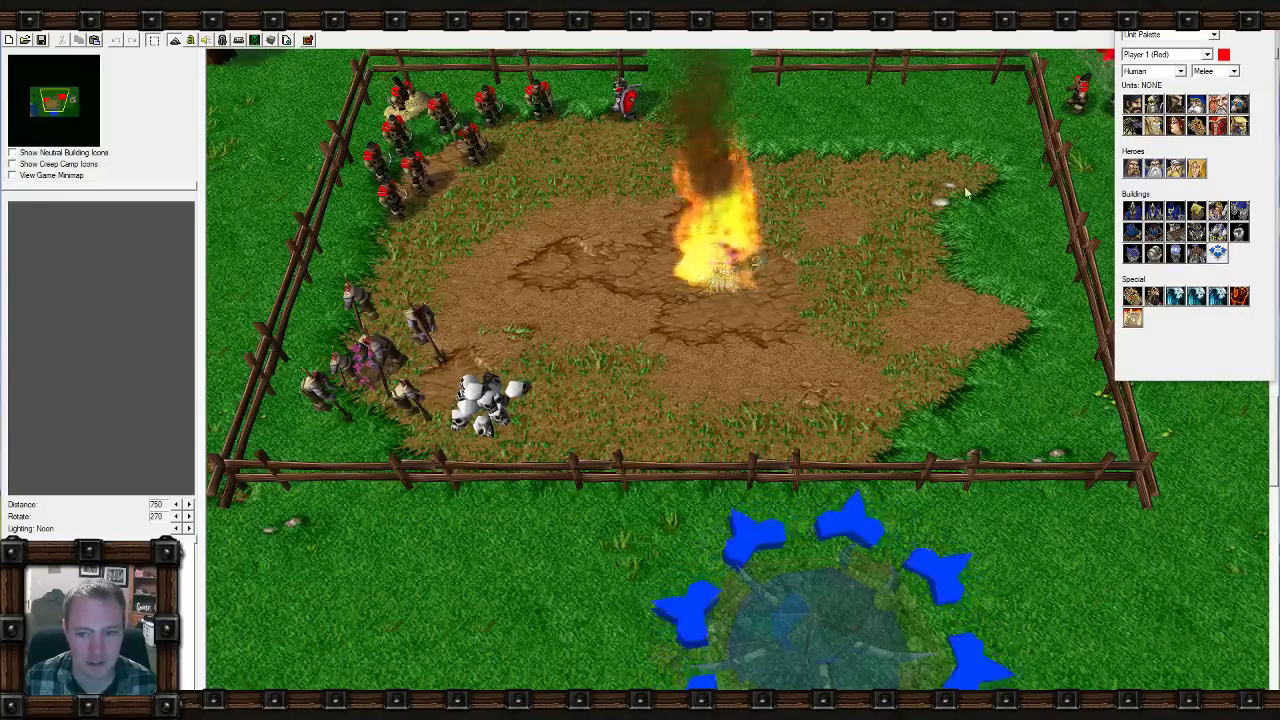
pyautogui.moveTo(966, 184); pyautogui.dragTo(528, 456, button='right')
pyautogui.moveTo(803, 462); pyautogui.dragTo(474, 422, button='right')
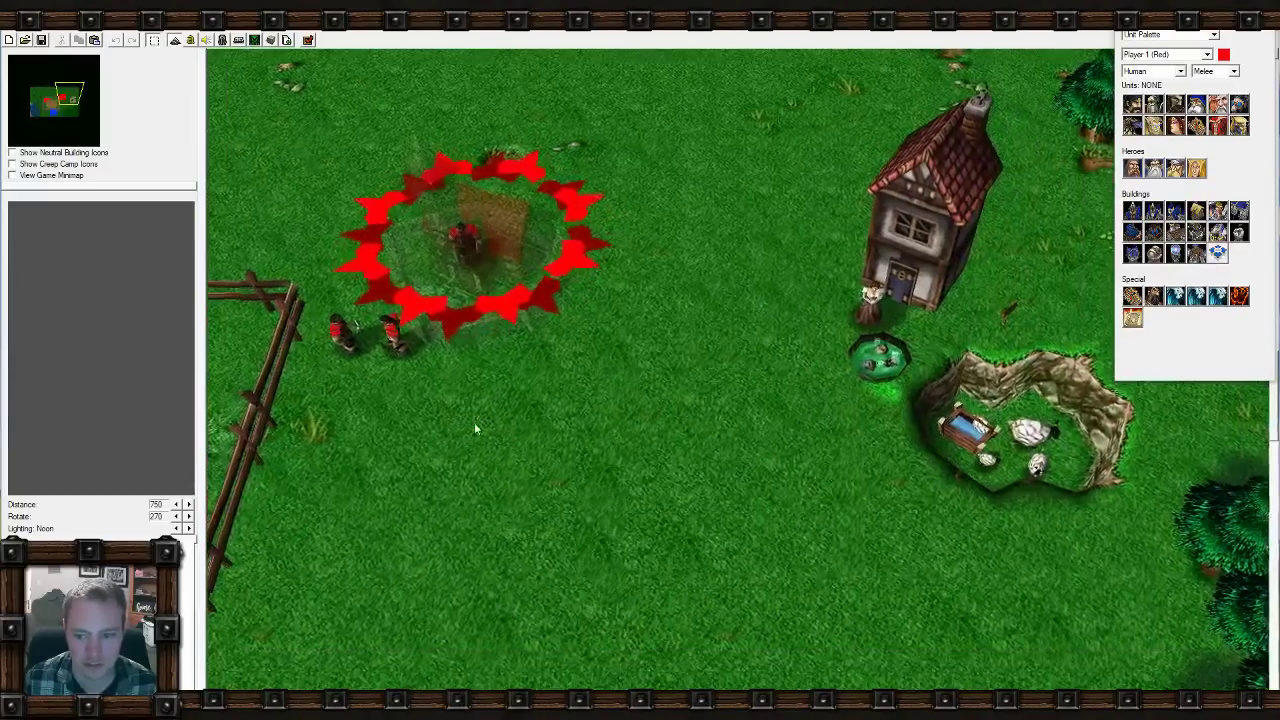
pyautogui.moveTo(822, 416)
pyautogui.mouseDown(button='right')
pyautogui.moveTo(665, 403)
pyautogui.moveTo(830, 423)
pyautogui.mouseUp(button='right')
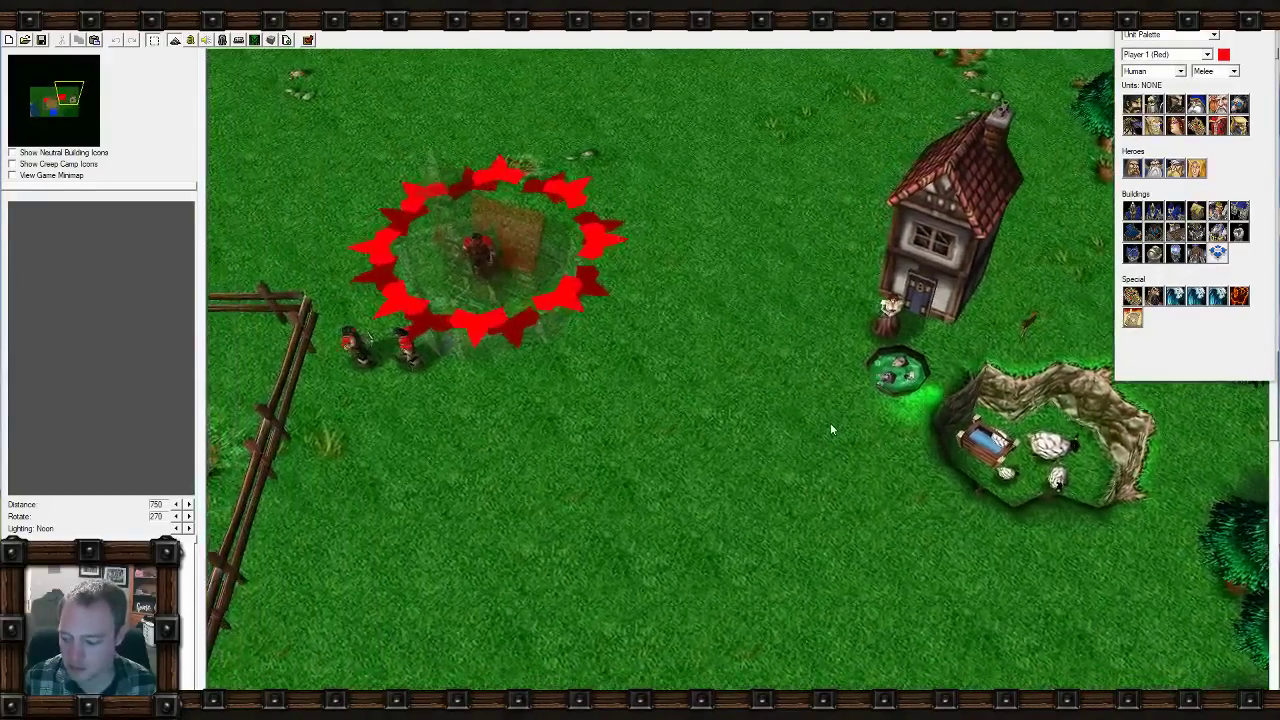
pyautogui.moveTo(339, 358); pyautogui.dragTo(370, 392, button='right')
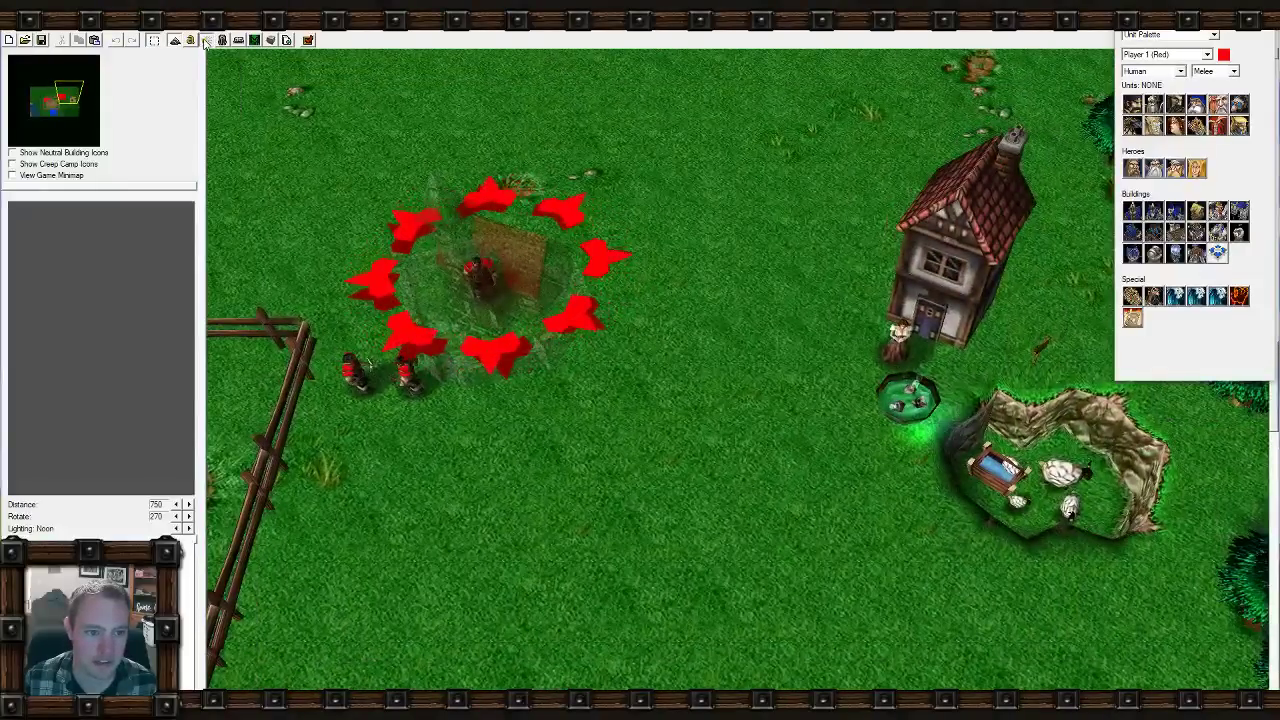
# Audition the Witch, WitchDeath, YesBurnHer and Aaaaa sounds in the Sound Editor and check the Witch sound's properties without changing them.
pyautogui.press('F5')
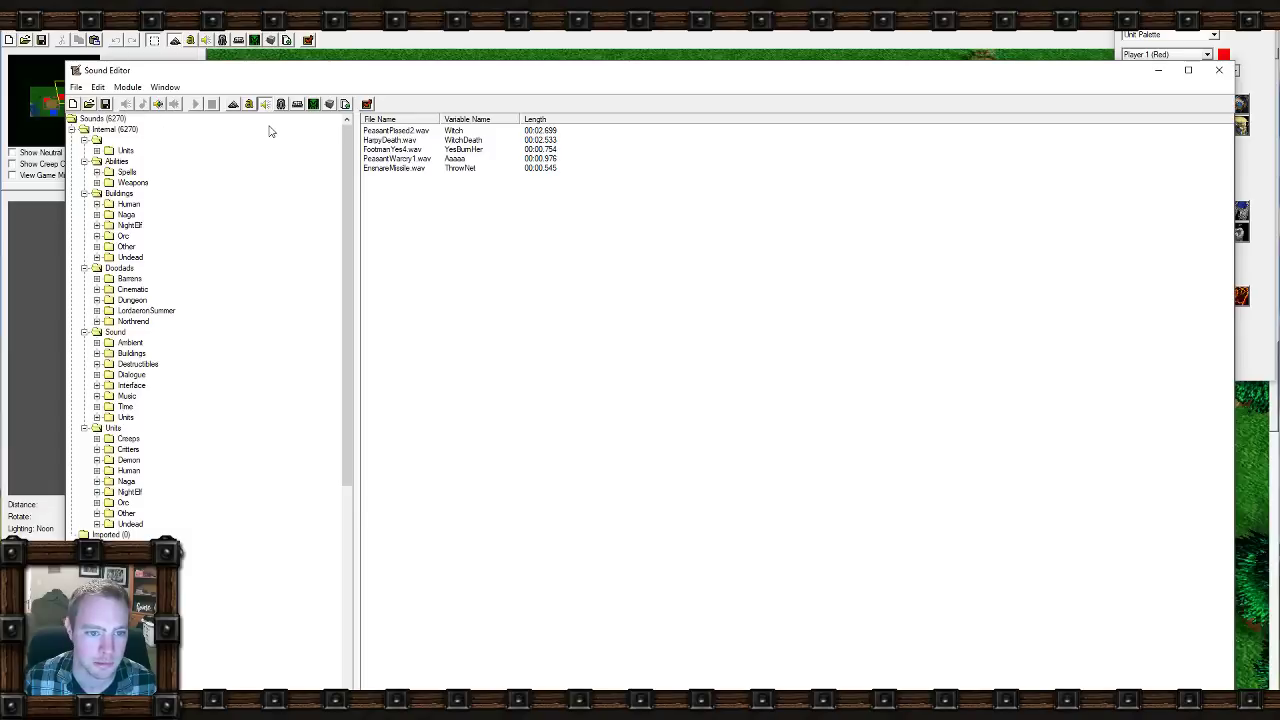
pyautogui.click(411, 132)
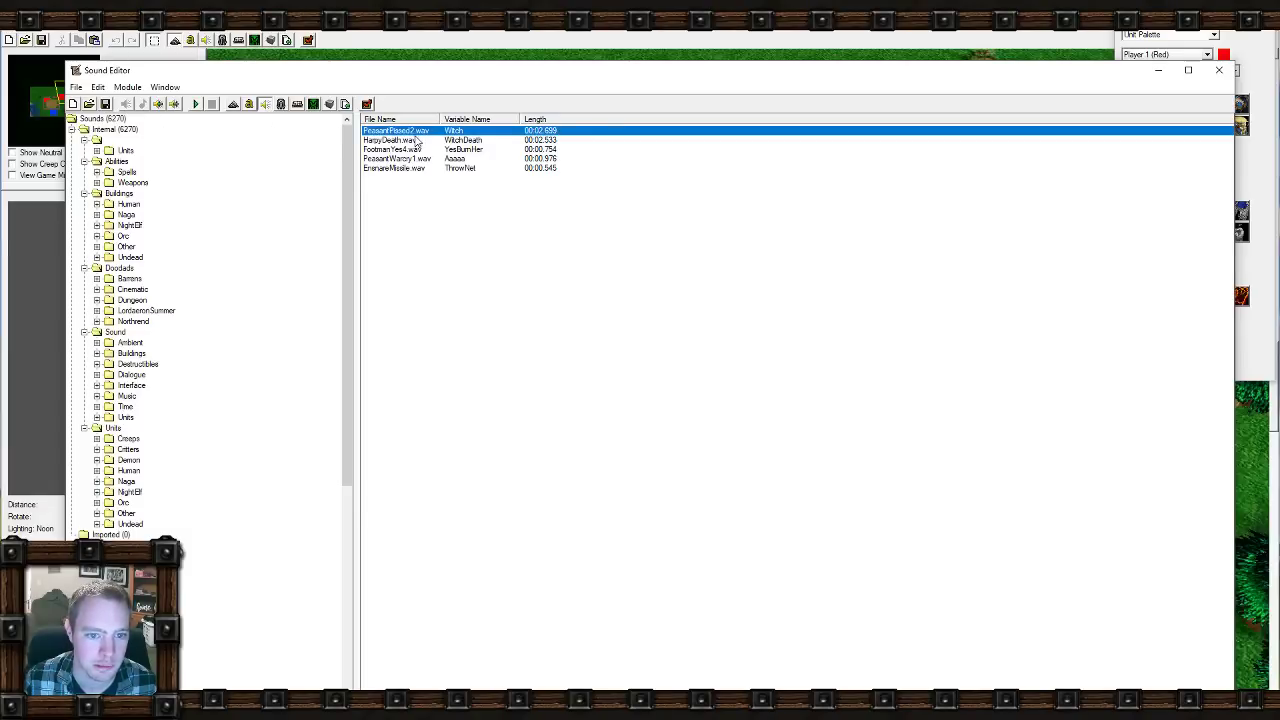
pyautogui.click(368, 158)
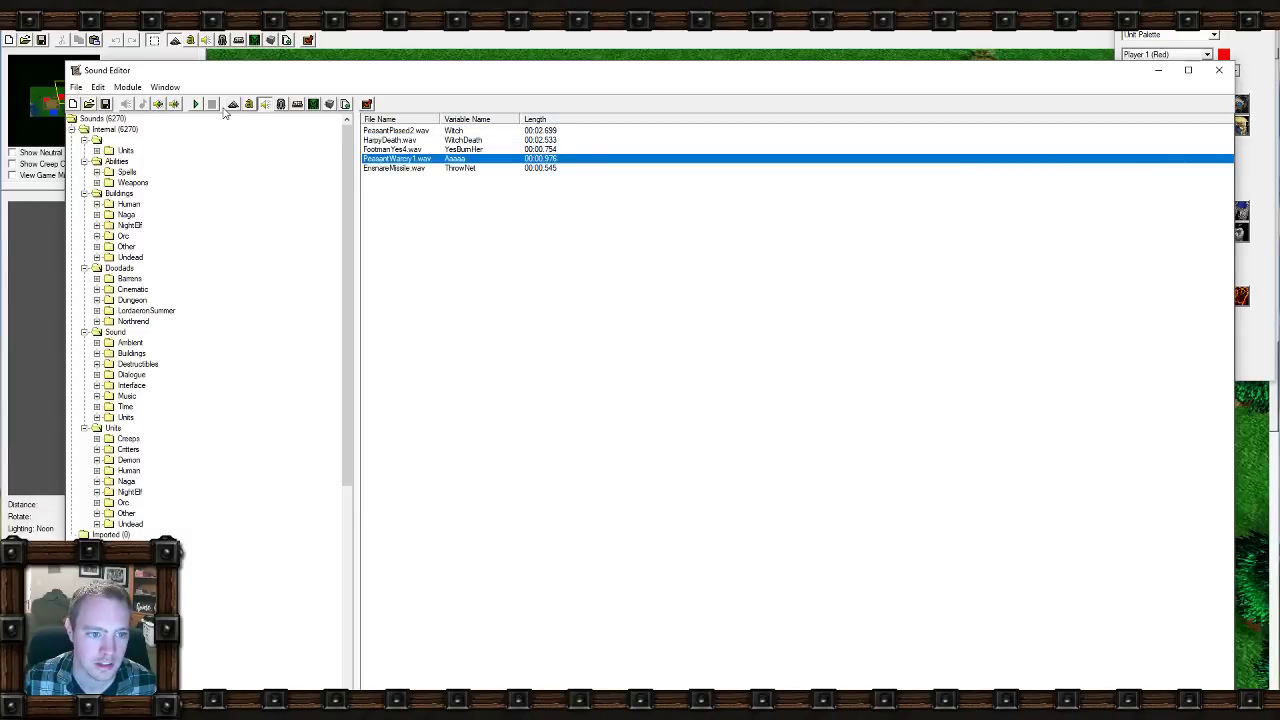
pyautogui.click(409, 132)
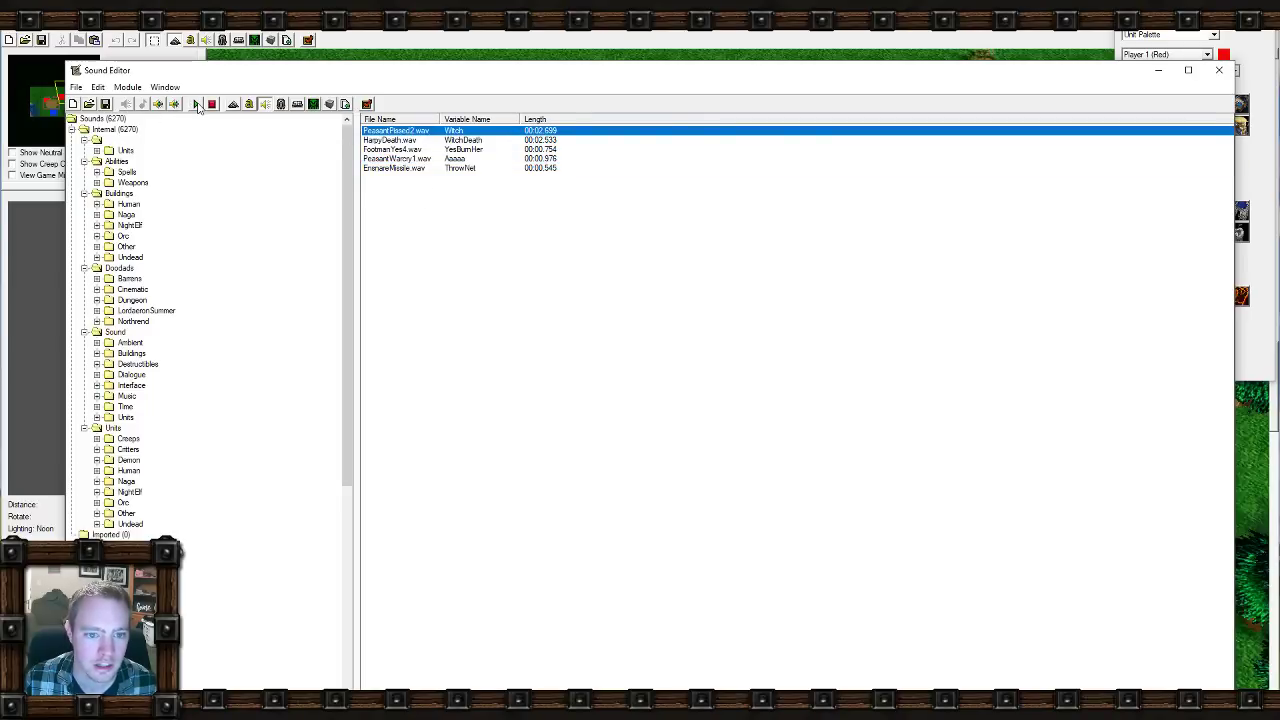
pyautogui.click(406, 150)
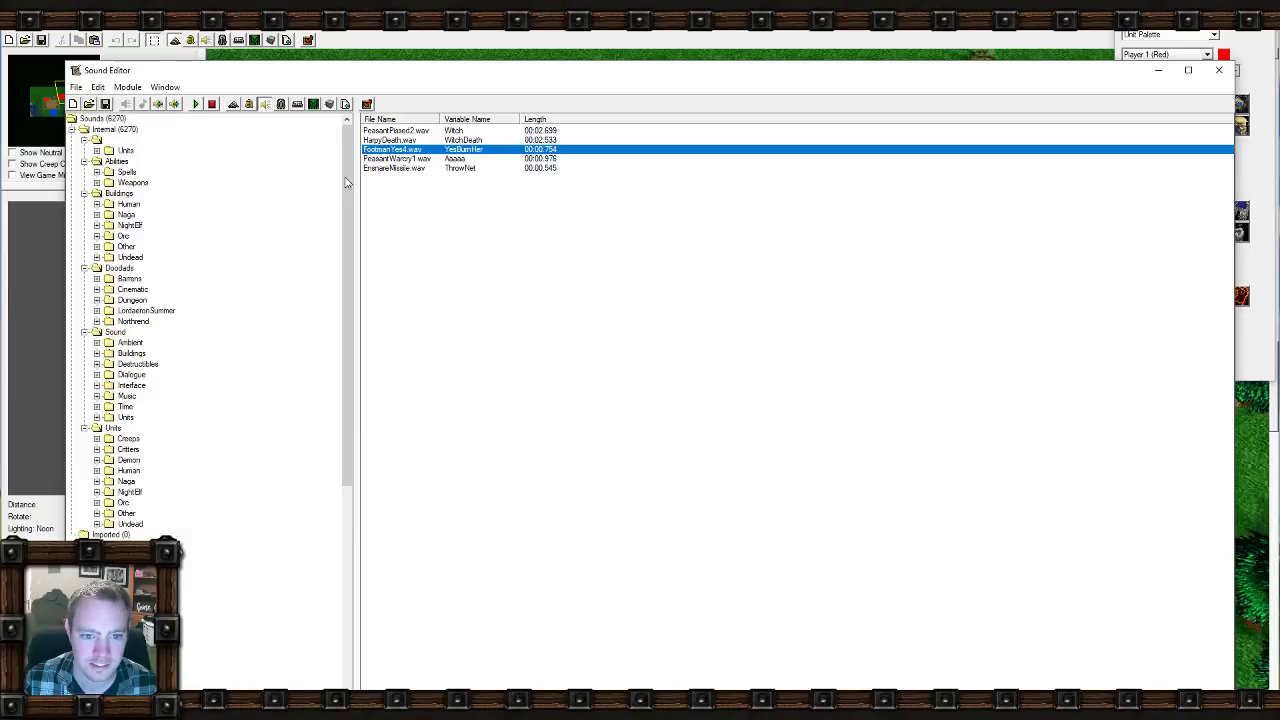
pyautogui.click(378, 141)
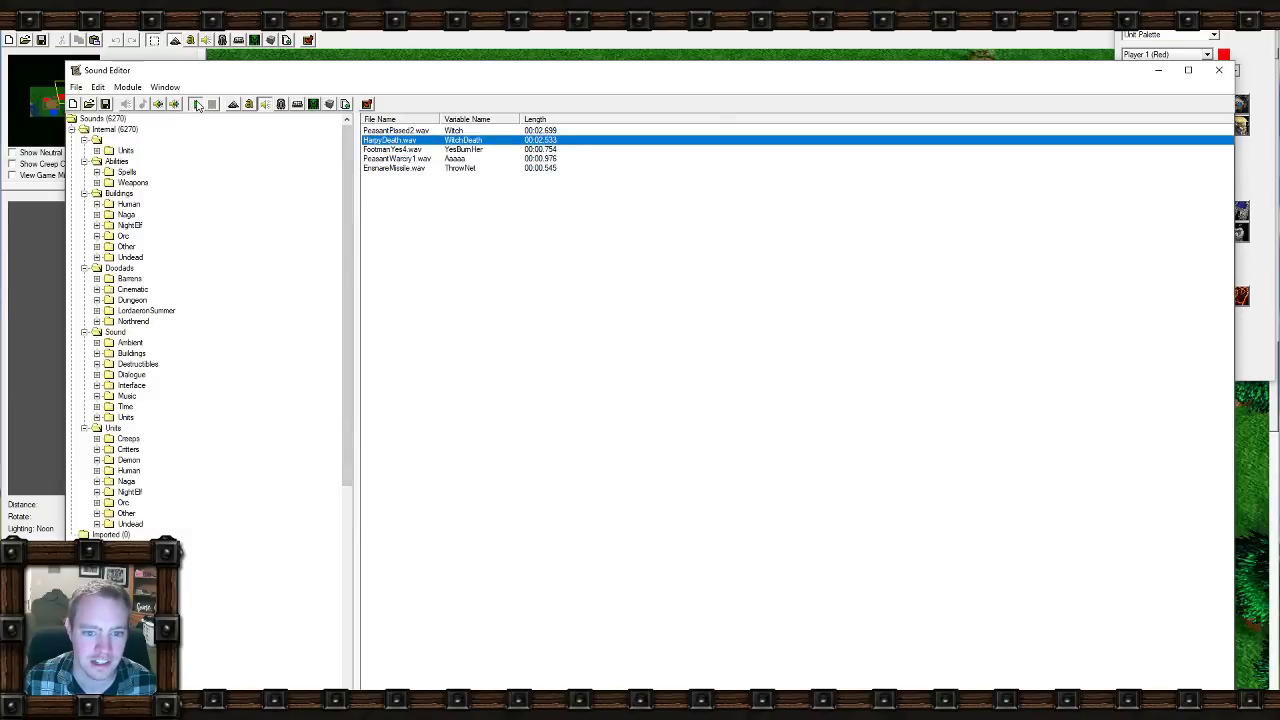
pyautogui.doubleClick(425, 133)
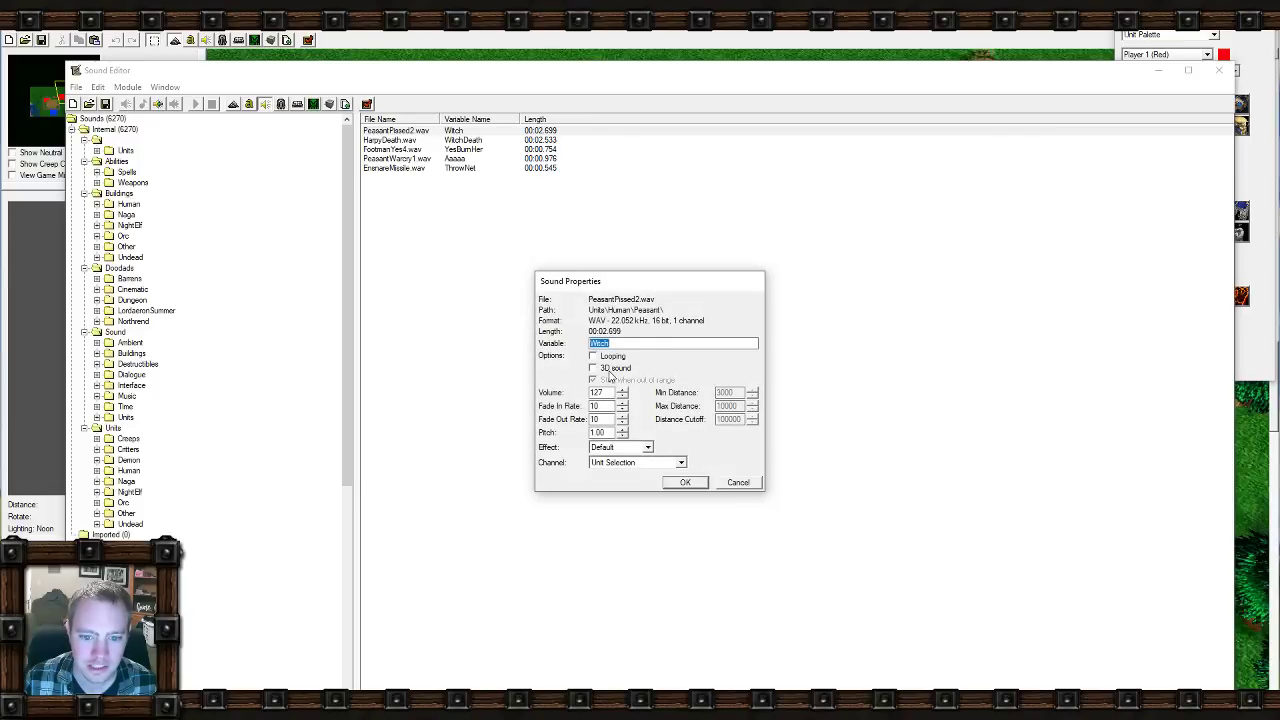
pyautogui.click(737, 484)
# Open the Trigger Editor and read the actions of the Initialization, Cinematic and Cinematic Copy triggers.
pyautogui.click(192, 43)
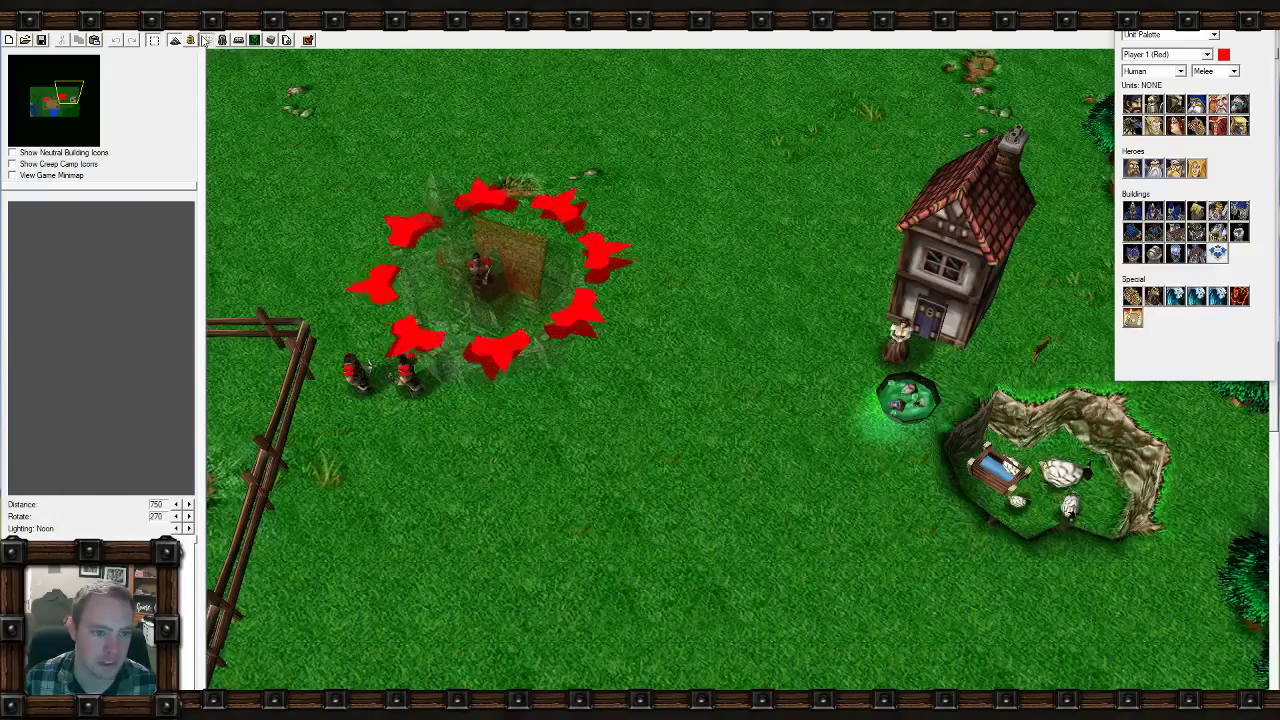
pyautogui.click(192, 43)
pyautogui.click(191, 42)
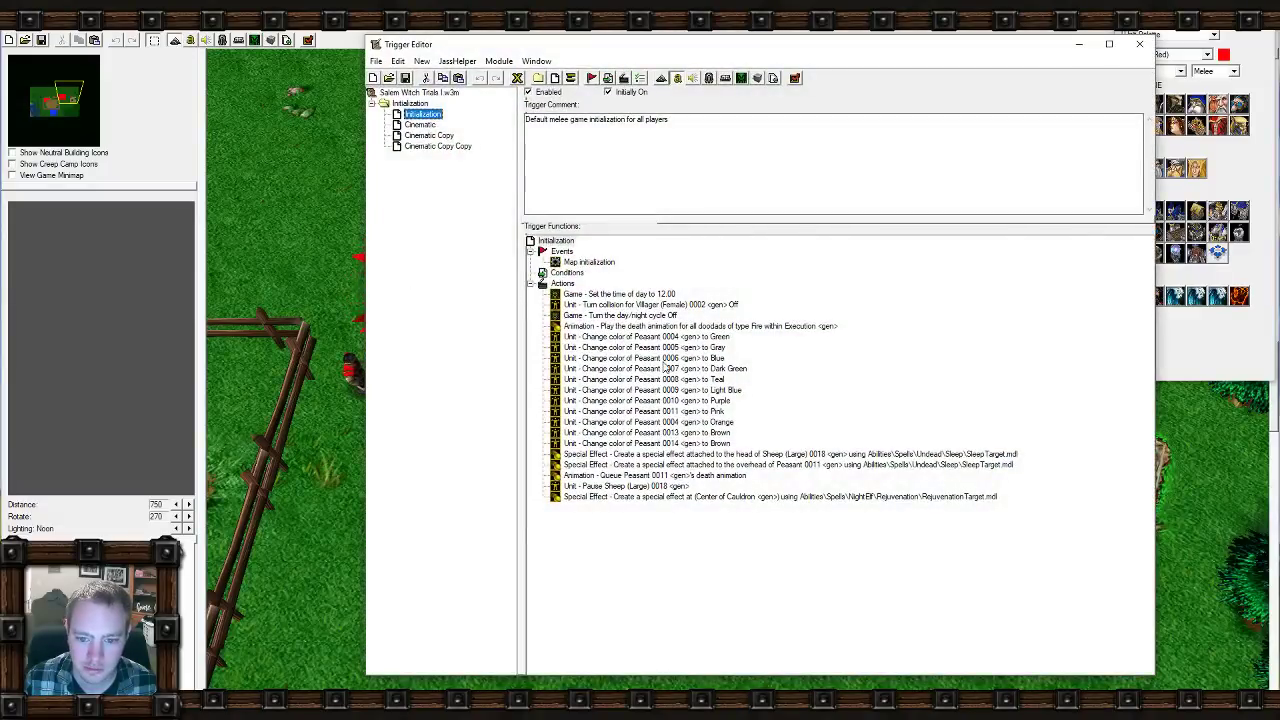
pyautogui.click(418, 124)
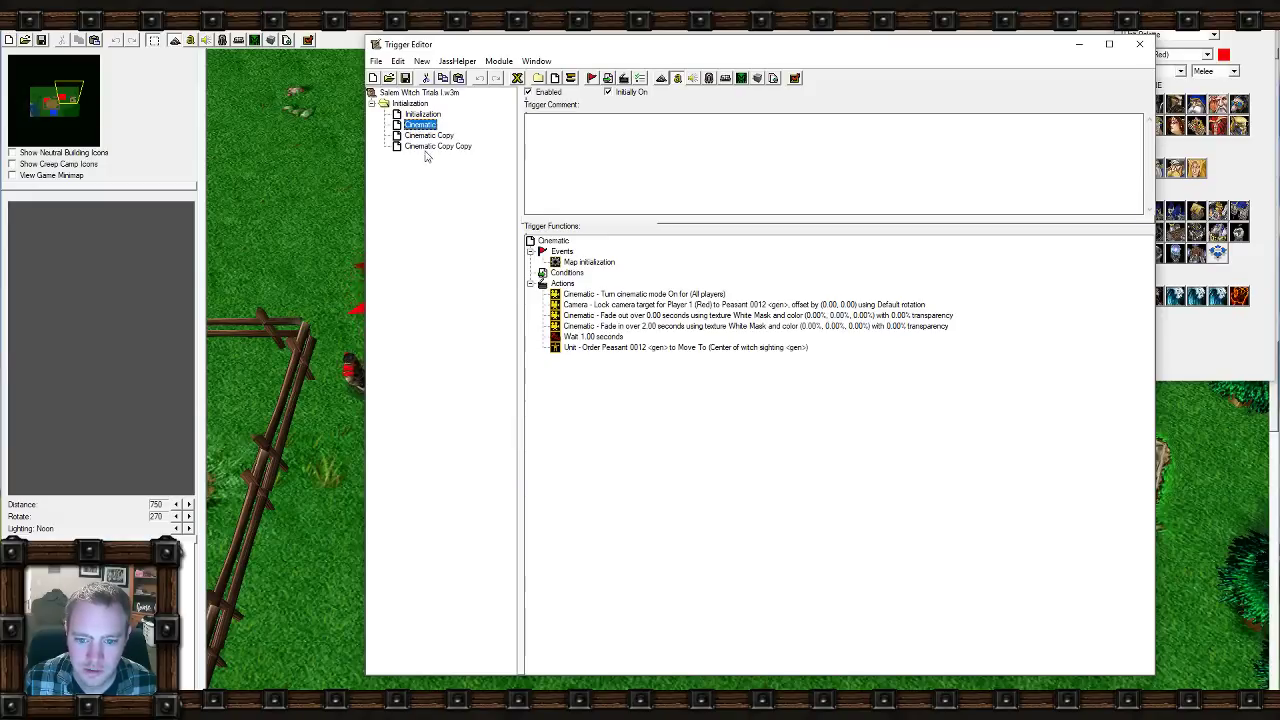
pyautogui.click(429, 137)
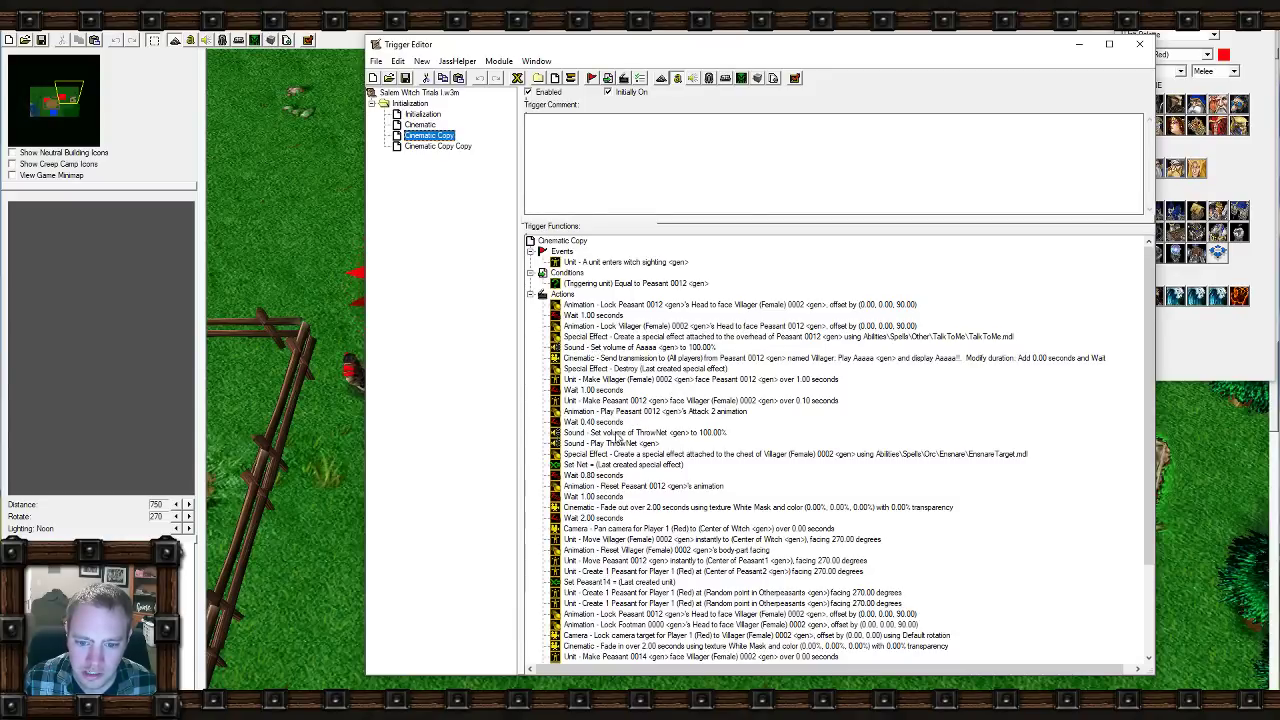
# Inspect the sound variable in Cinematic Copy's Transmission From Unit action, leave it unchanged and put the Trigger Editor away.
pyautogui.doubleClick(640, 357)
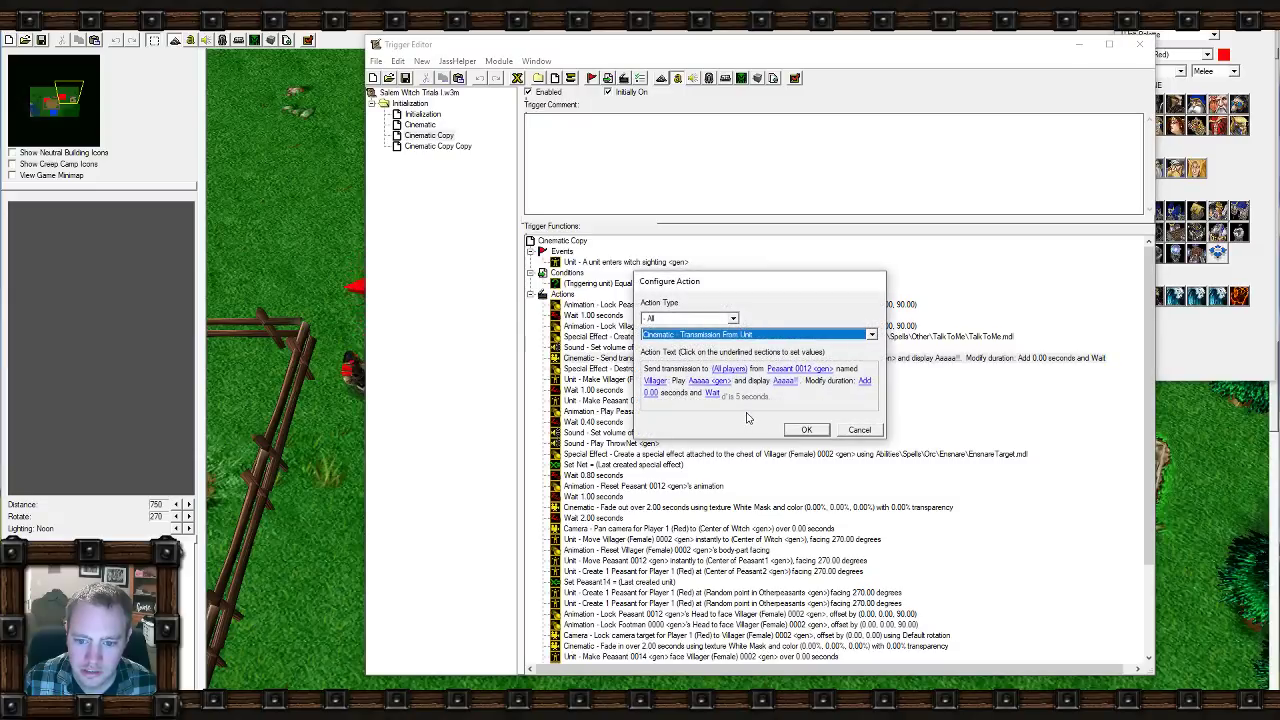
pyautogui.click(726, 384)
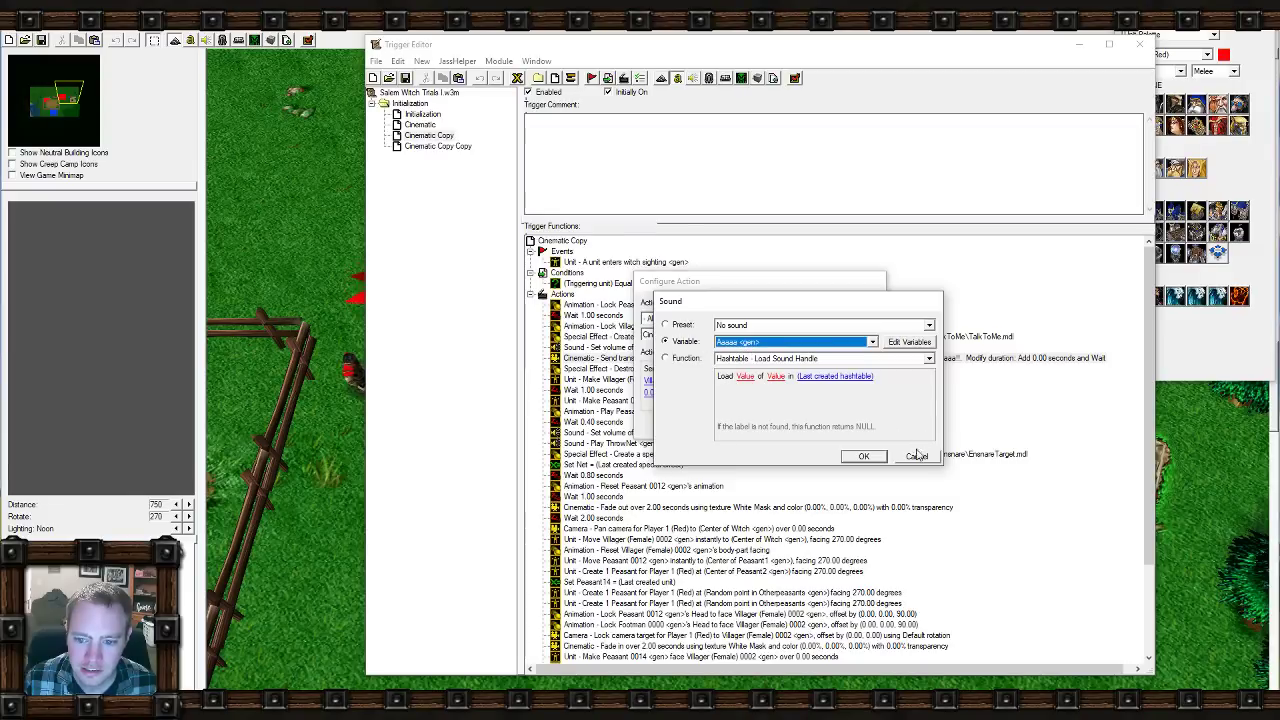
pyautogui.click(916, 456)
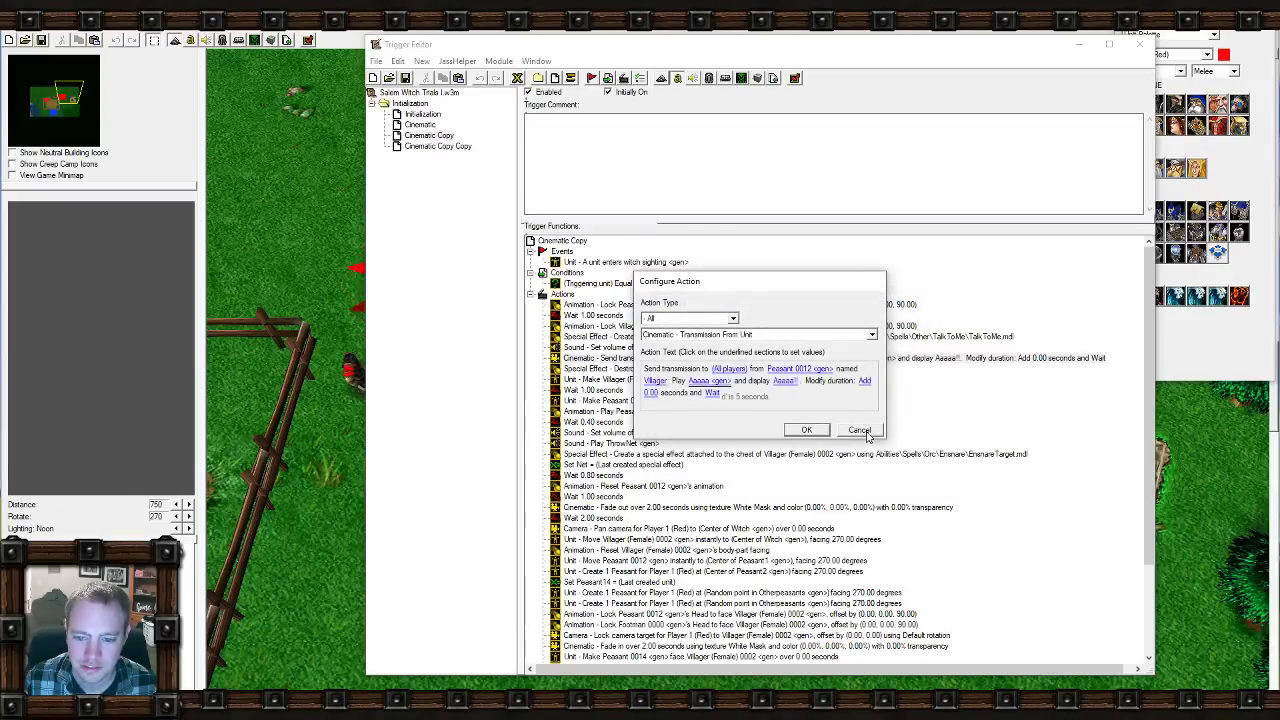
pyautogui.click(860, 430)
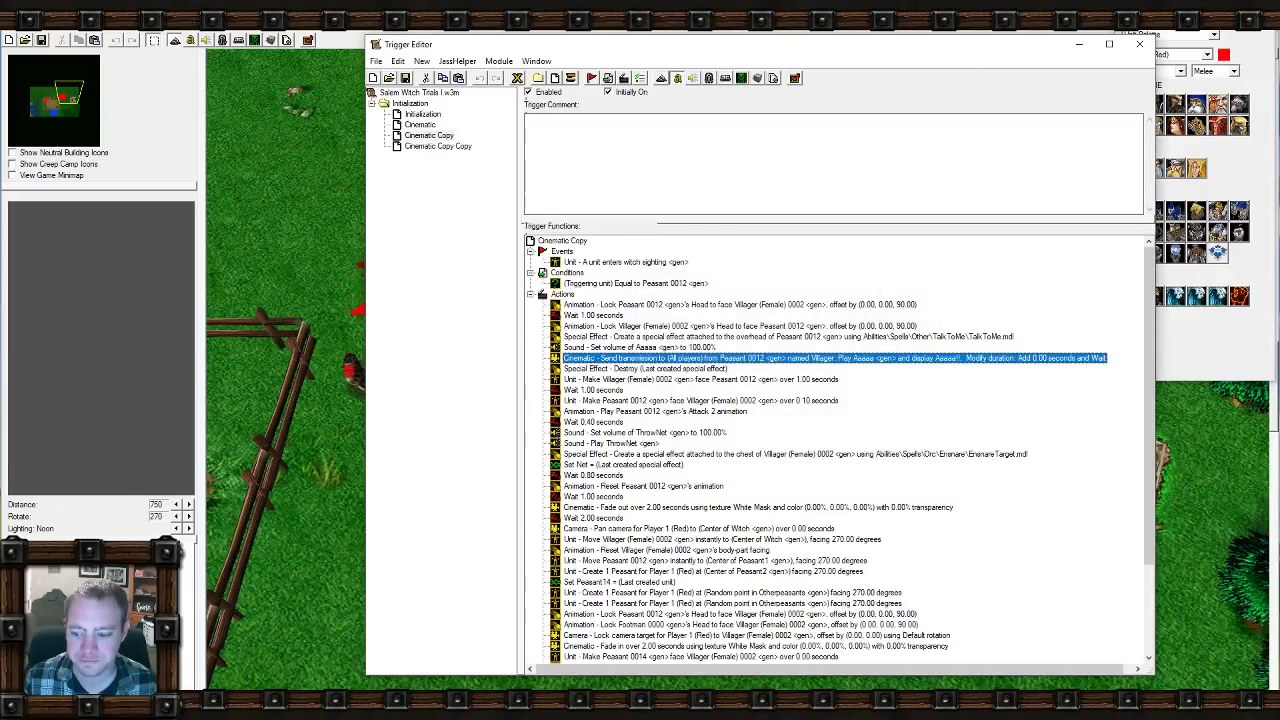
pyautogui.click(1079, 44)
# View the cottage from farther away and return to the fenced execution ground with the bonfire.
pyautogui.scroll(-2, 502, 507)
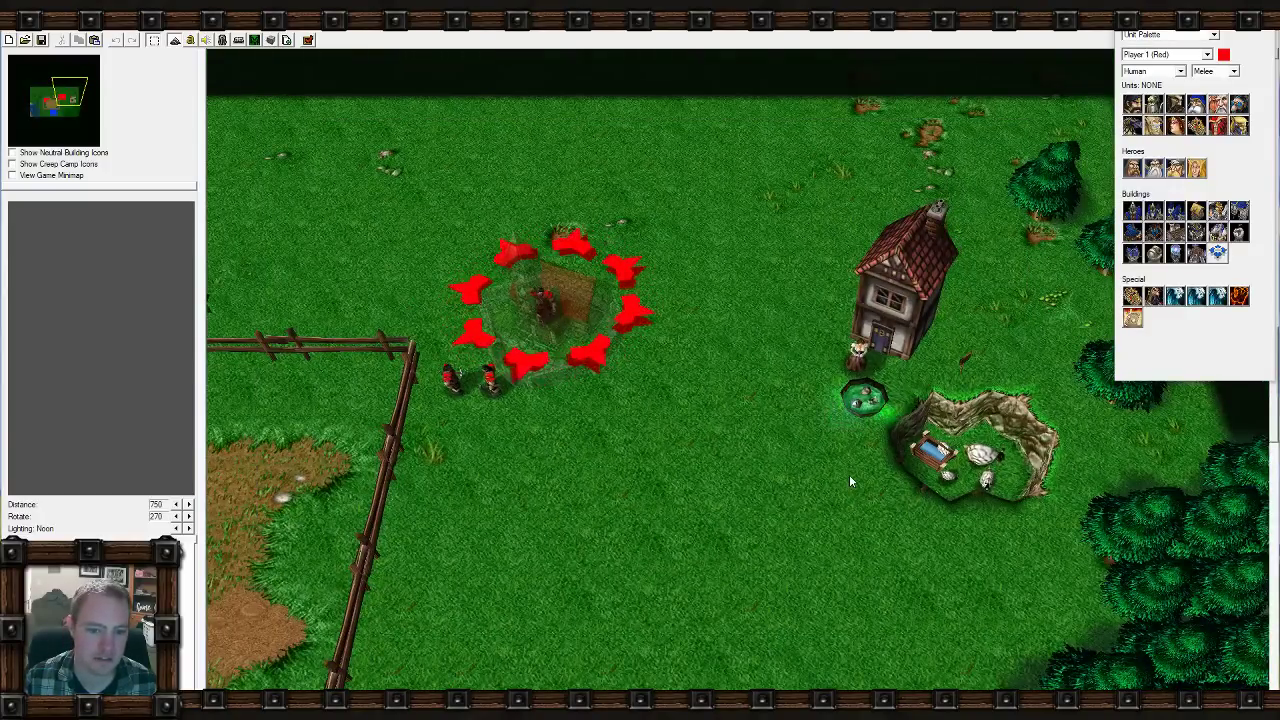
pyautogui.moveTo(550, 478); pyautogui.dragTo(723, 414, button='middle')
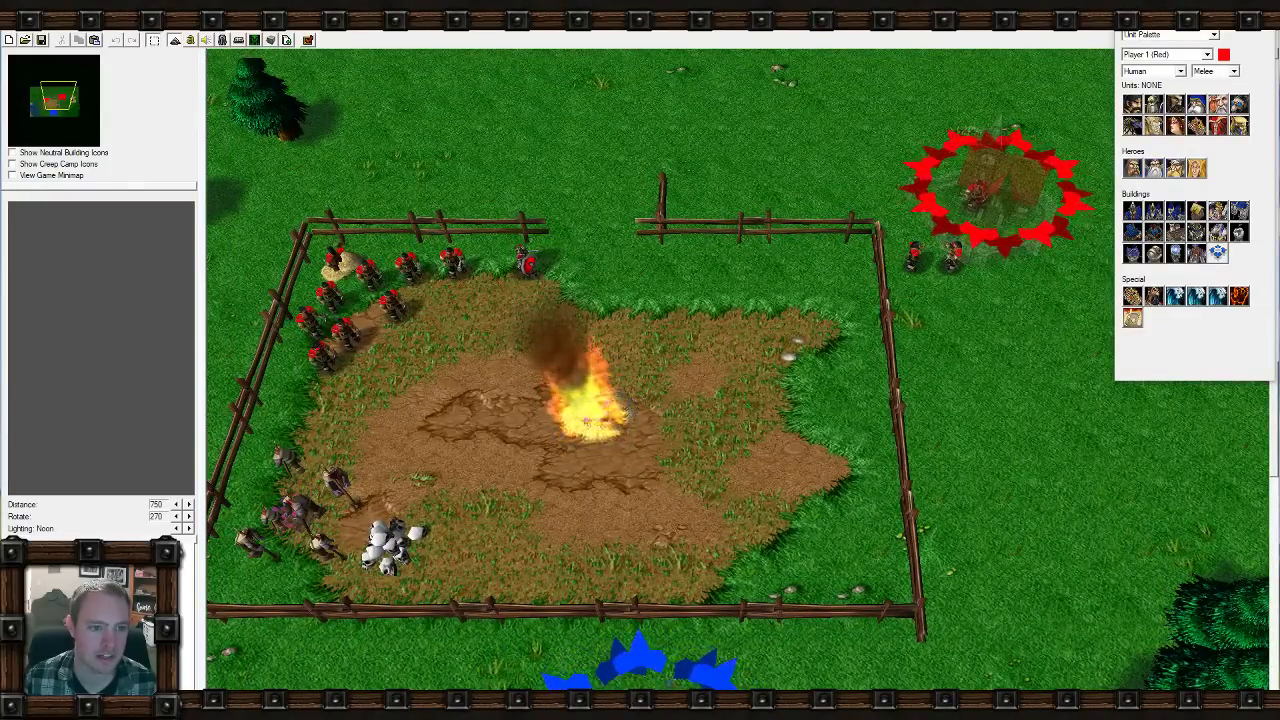
pyautogui.hotkey('alt', 'f')
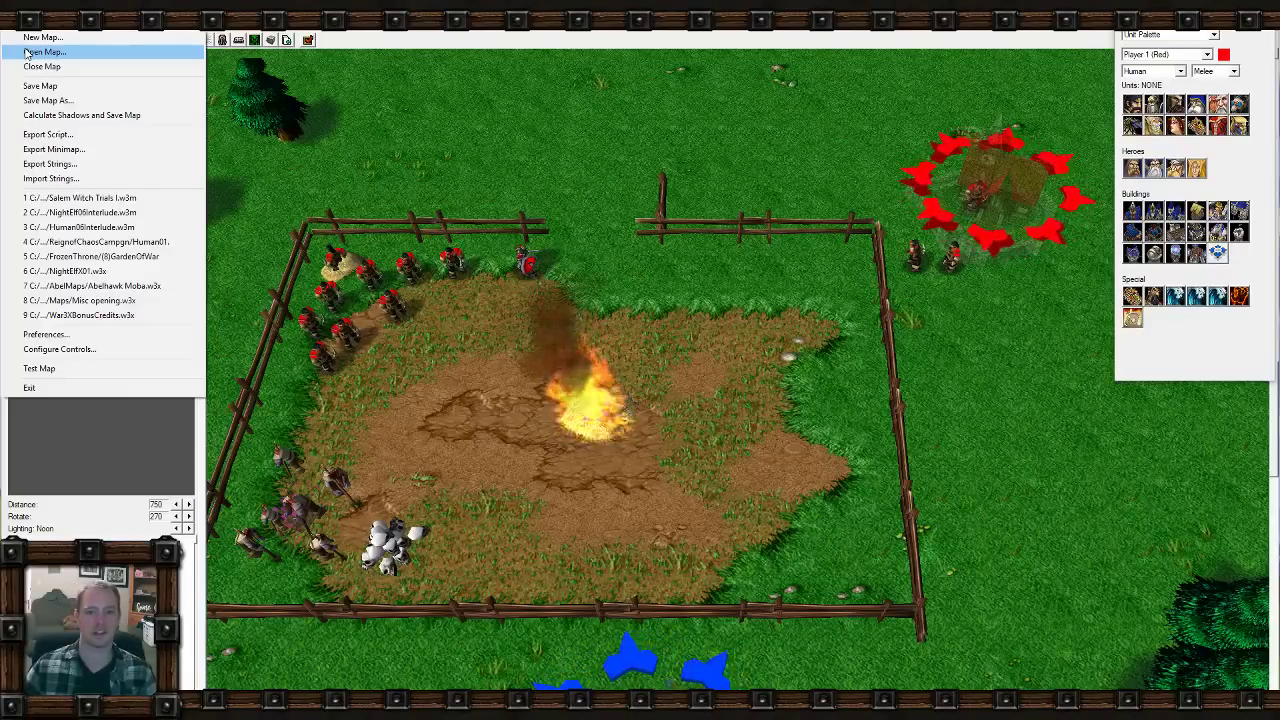
pyautogui.click(504, 356)
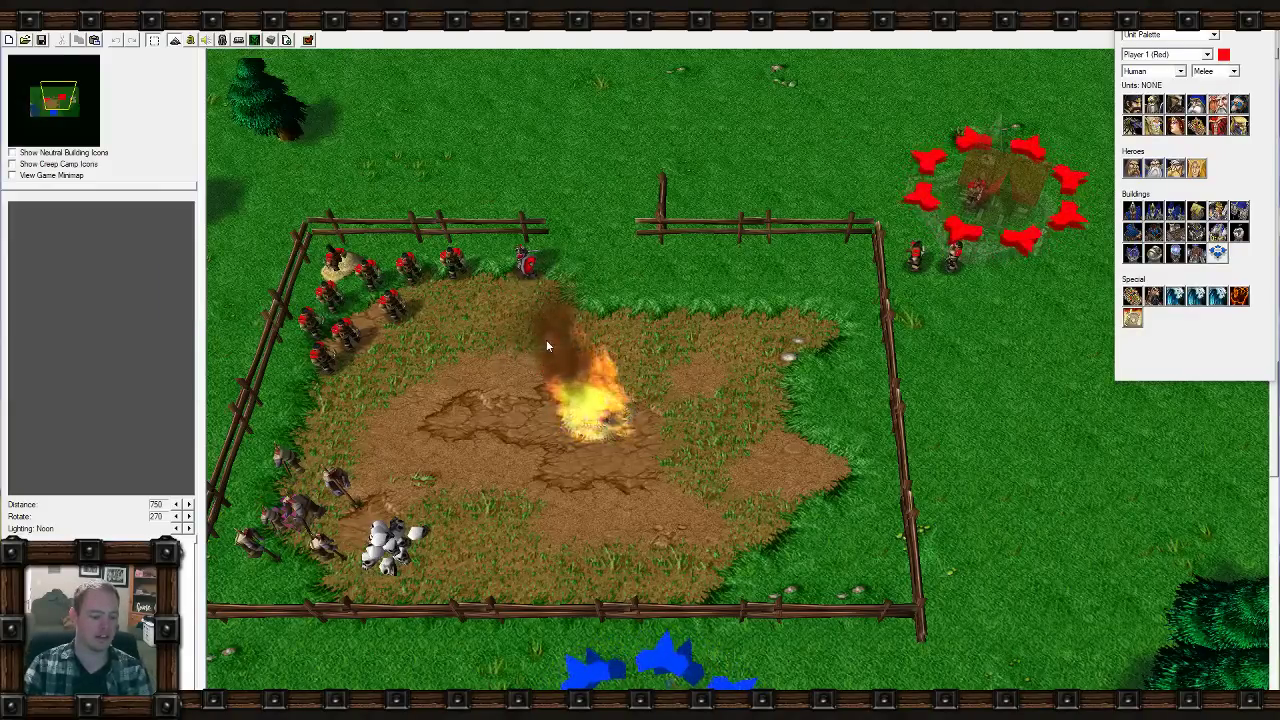